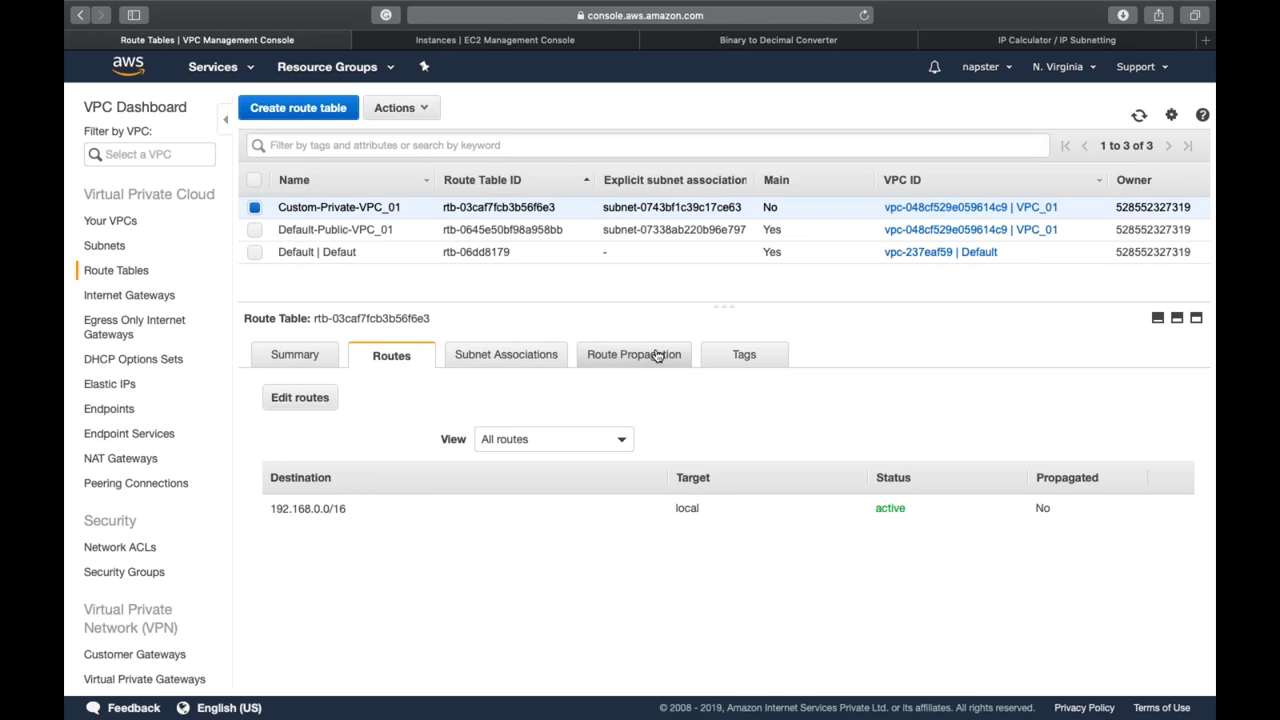
Review the PrivateInstance and Bastion entries in the EC2 instances list
{"action": "left_click", "coordinate": [556, 42]}
{"action": "double_click", "coordinate": [396, 220]}
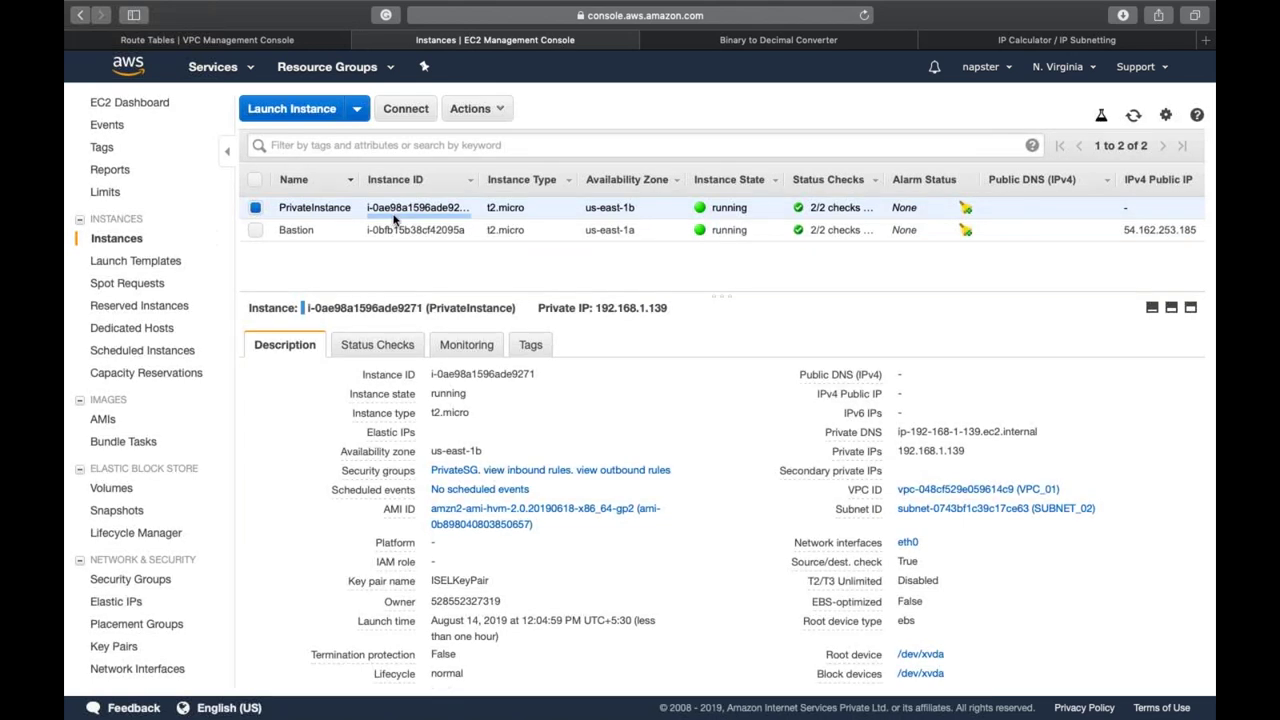
{"action": "double_click", "coordinate": [410, 235]}
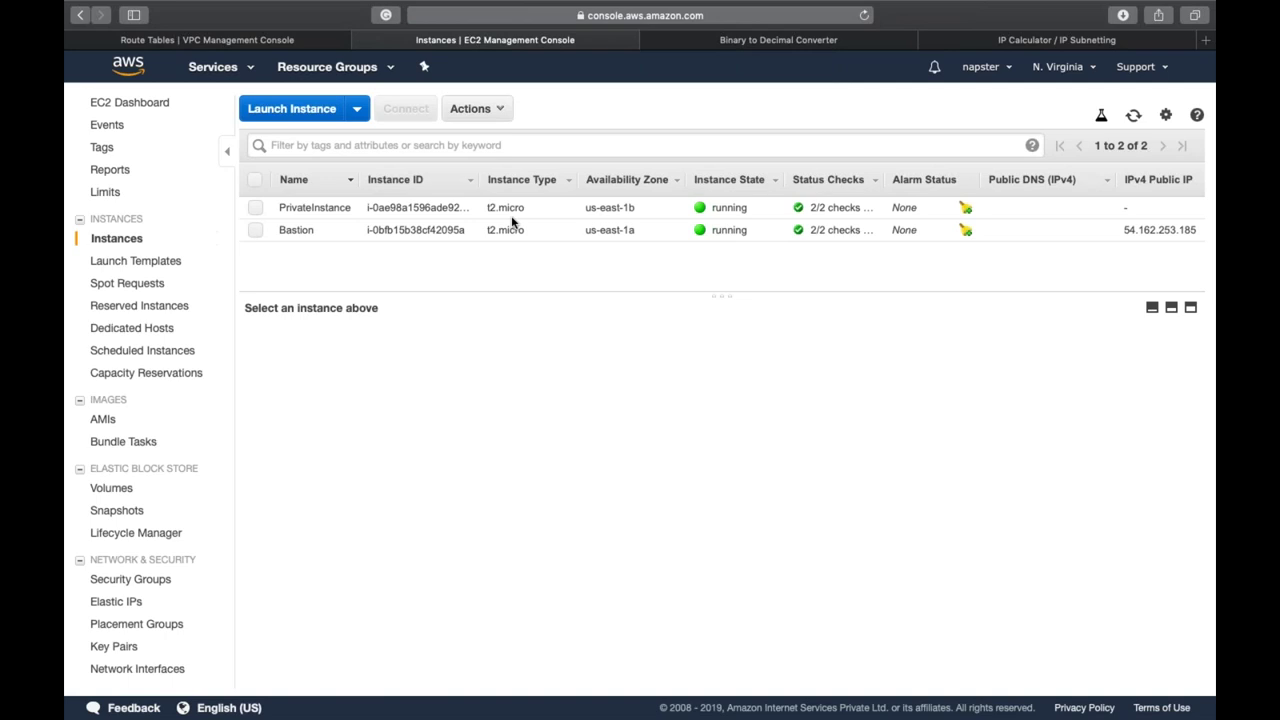
Compare the routes of the Default-Public-VPC_01 and Custom-Private-VPC_01 route tables
{"action": "key", "text": "ctrl+shift+Tab"}
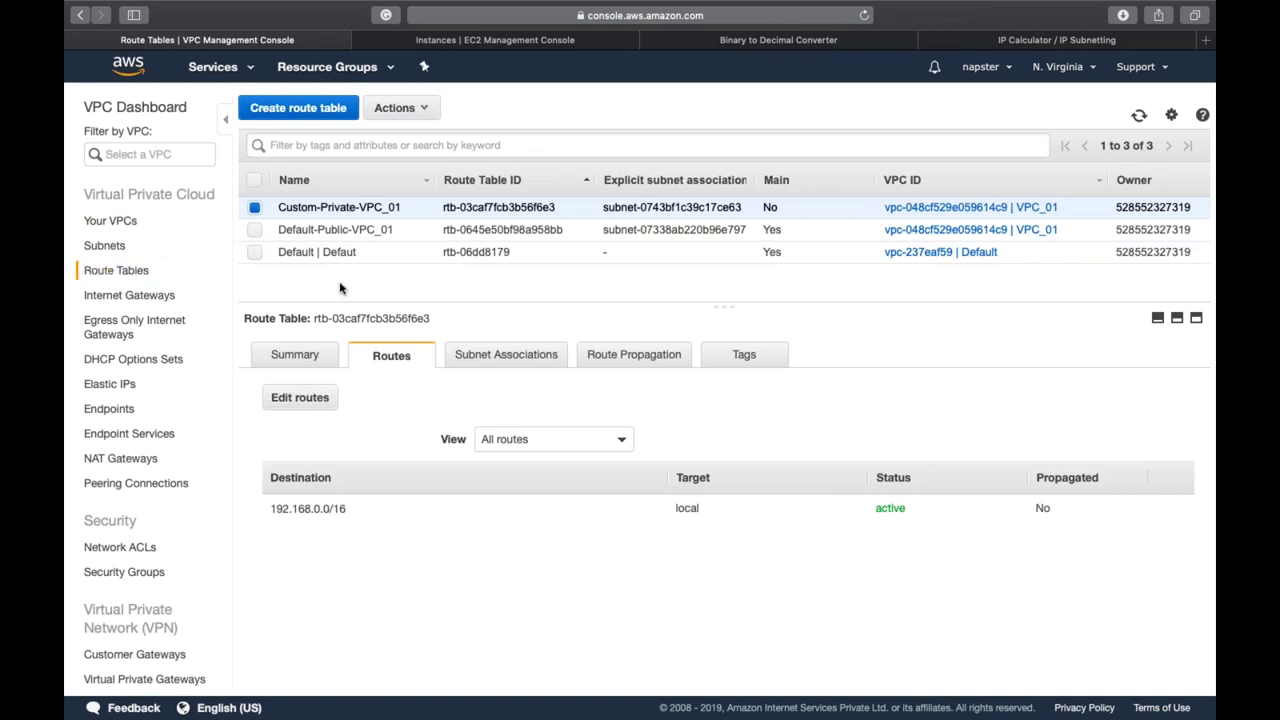
{"action": "left_click", "coordinate": [493, 238]}
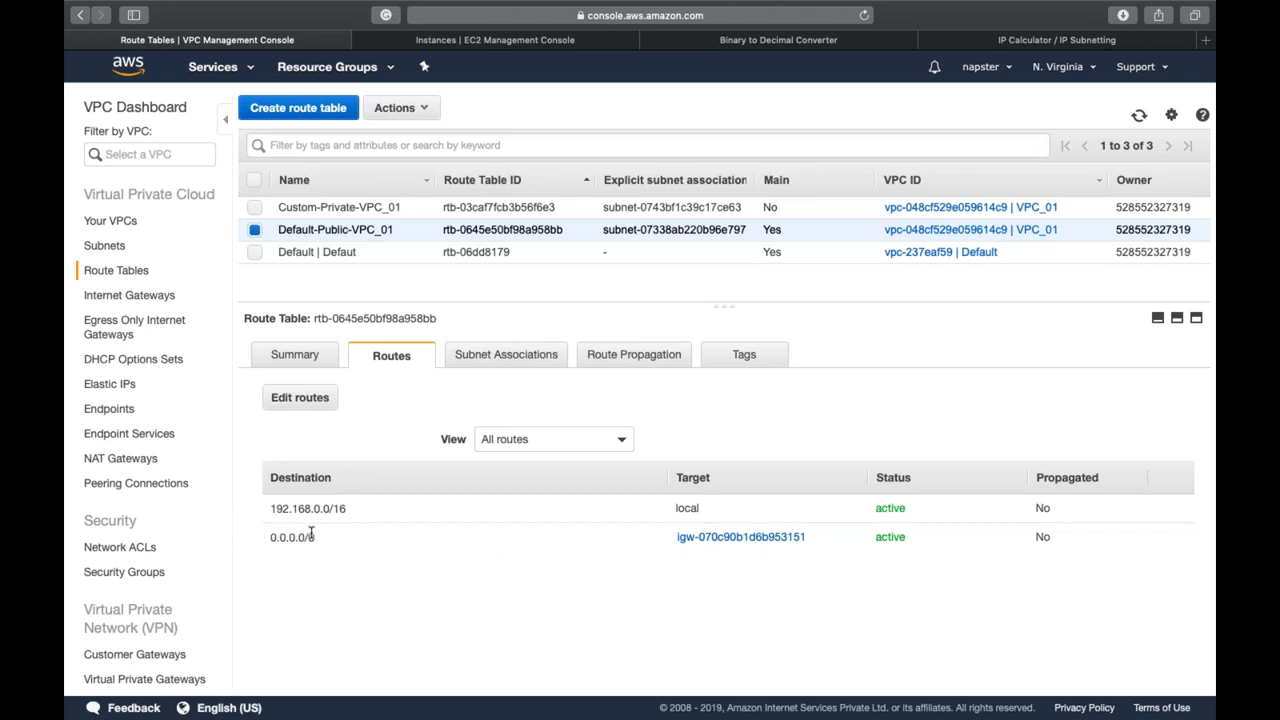
{"action": "left_click", "coordinate": [505, 205]}
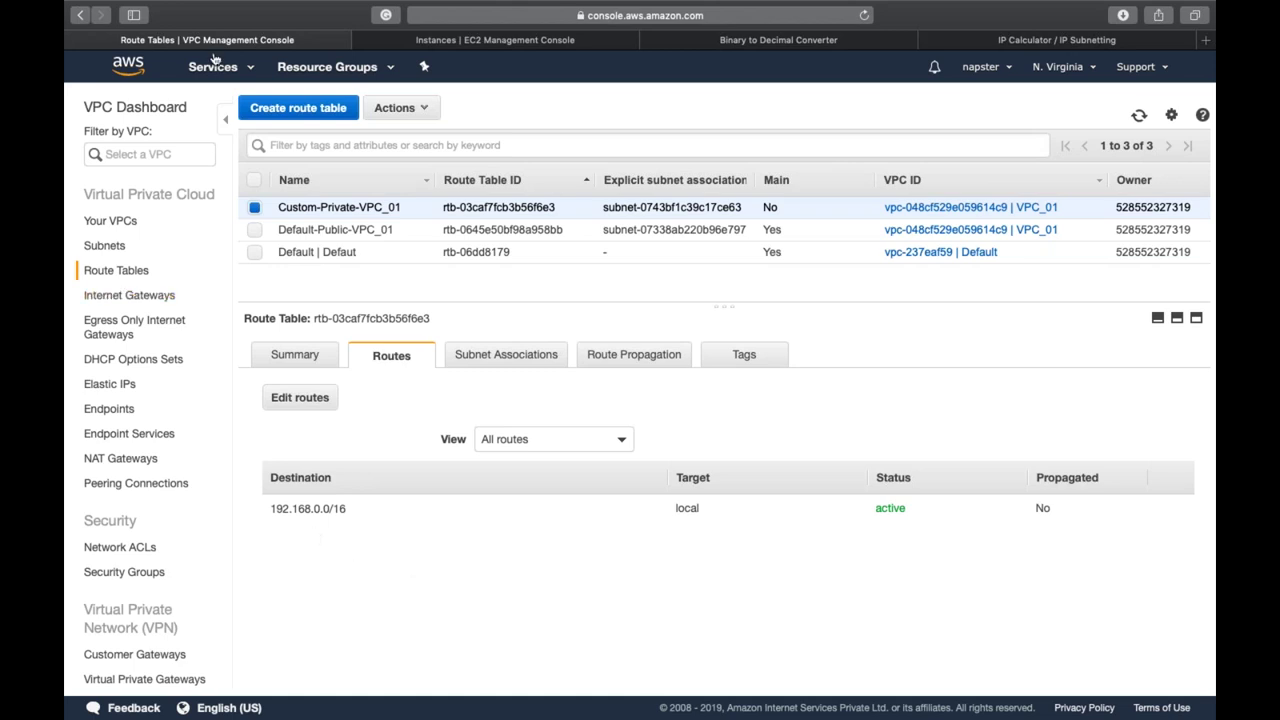
Create a NAT gateway in SUBNET_01 of VPC_01 with a newly allocated Elastic IP
{"action": "left_click", "coordinate": [120, 460]}
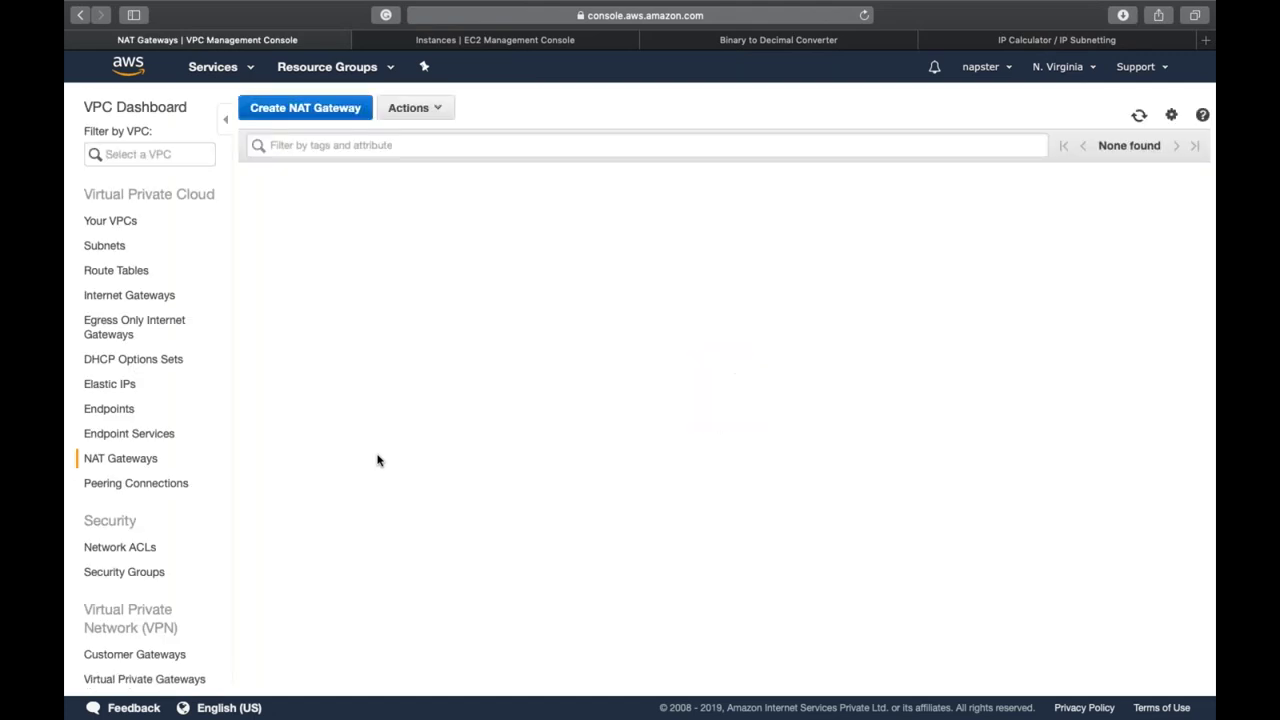
{"action": "left_click", "coordinate": [294, 112]}
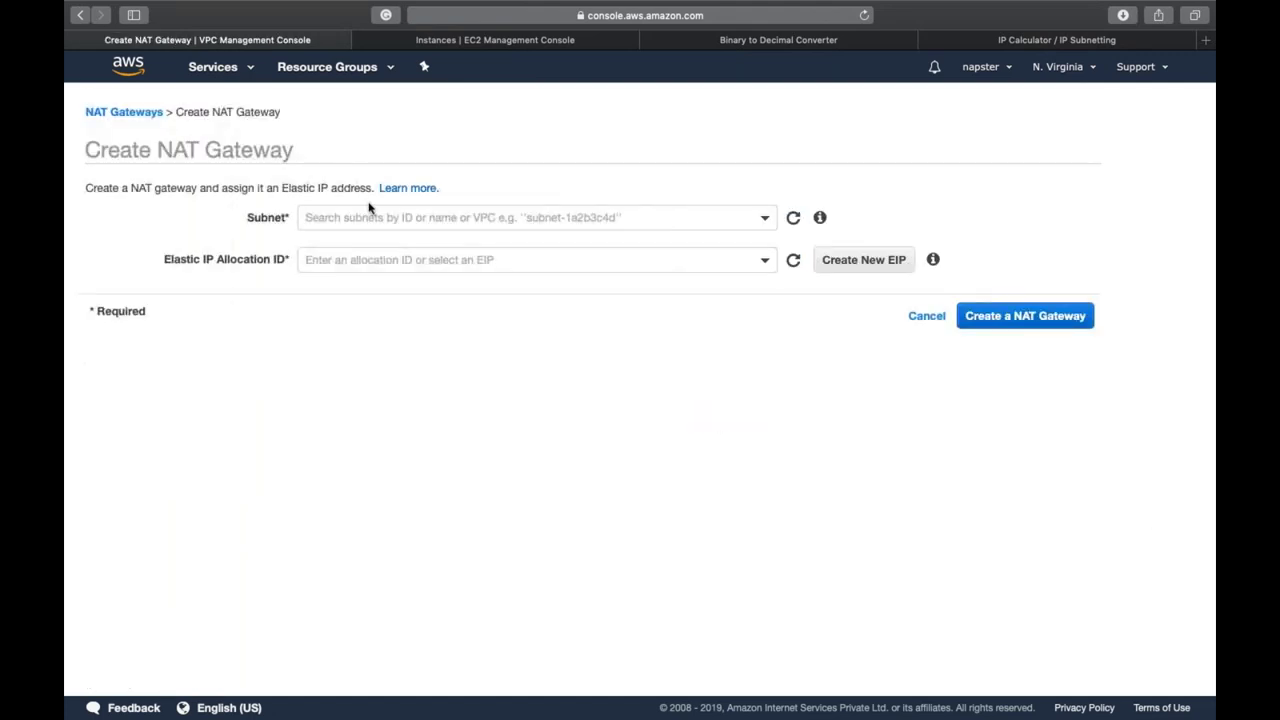
{"action": "left_click", "coordinate": [383, 217]}
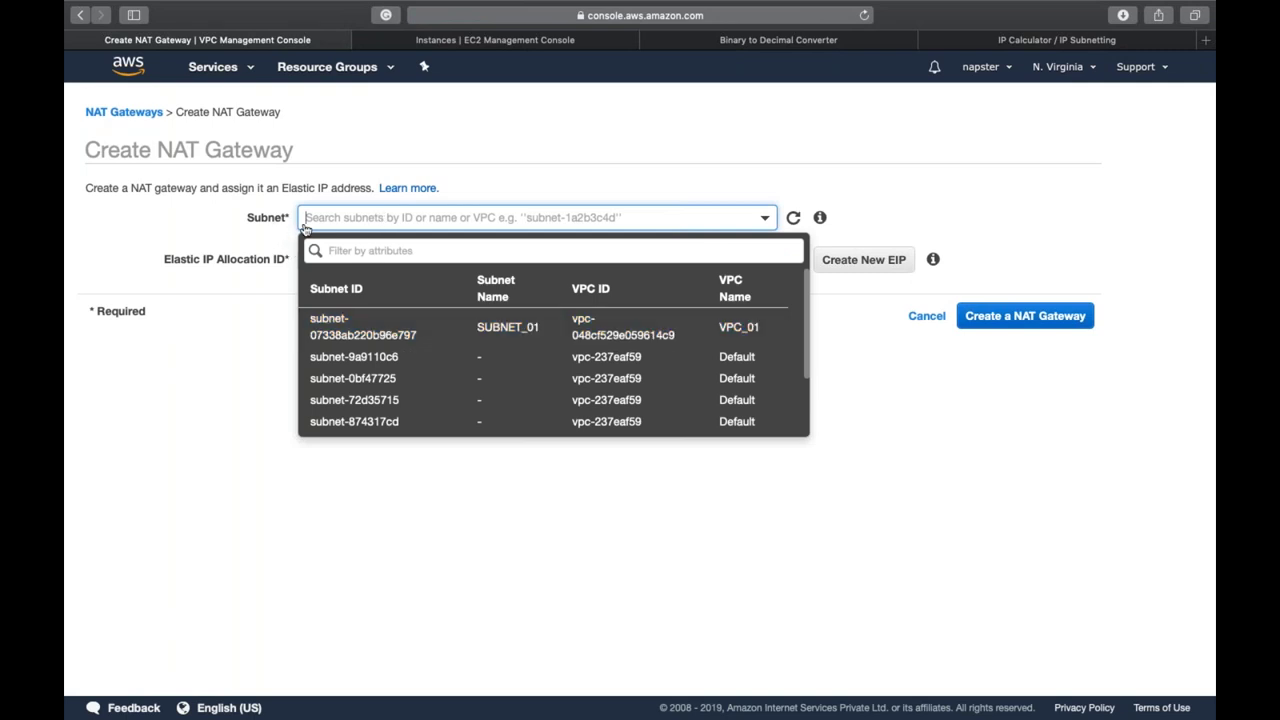
{"action": "left_click", "coordinate": [535, 330]}
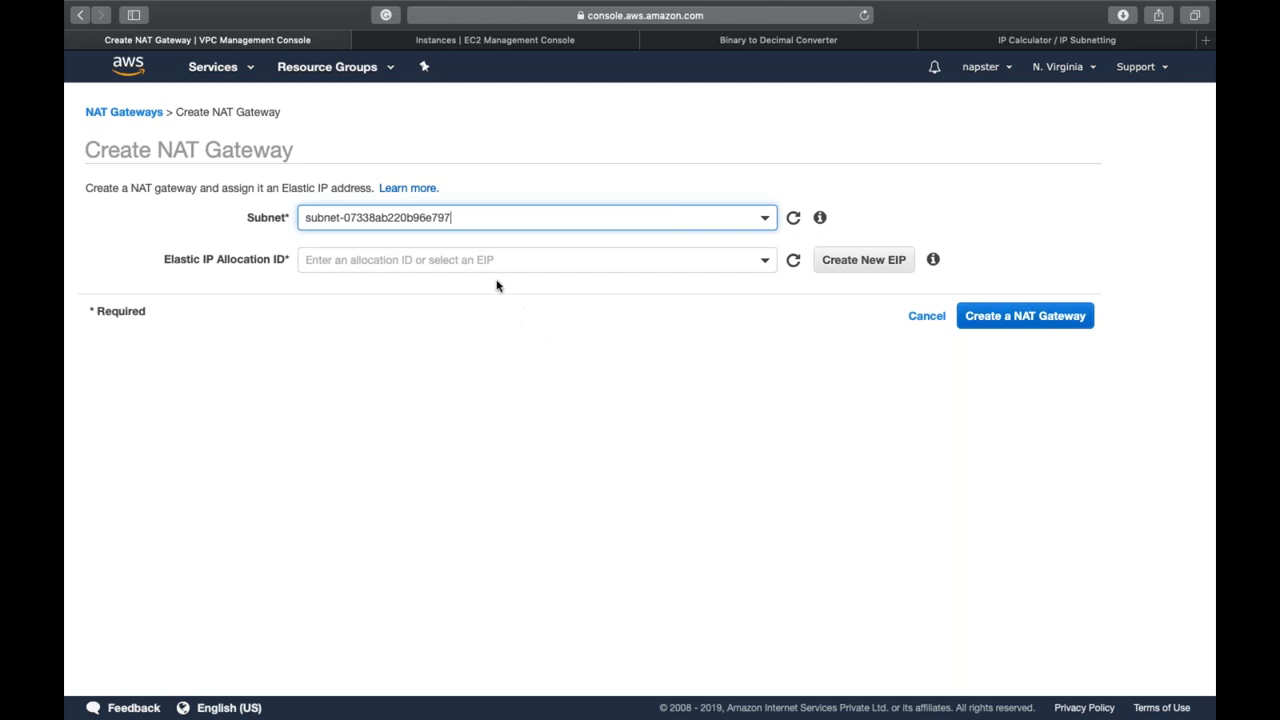
{"action": "left_click", "coordinate": [335, 257]}
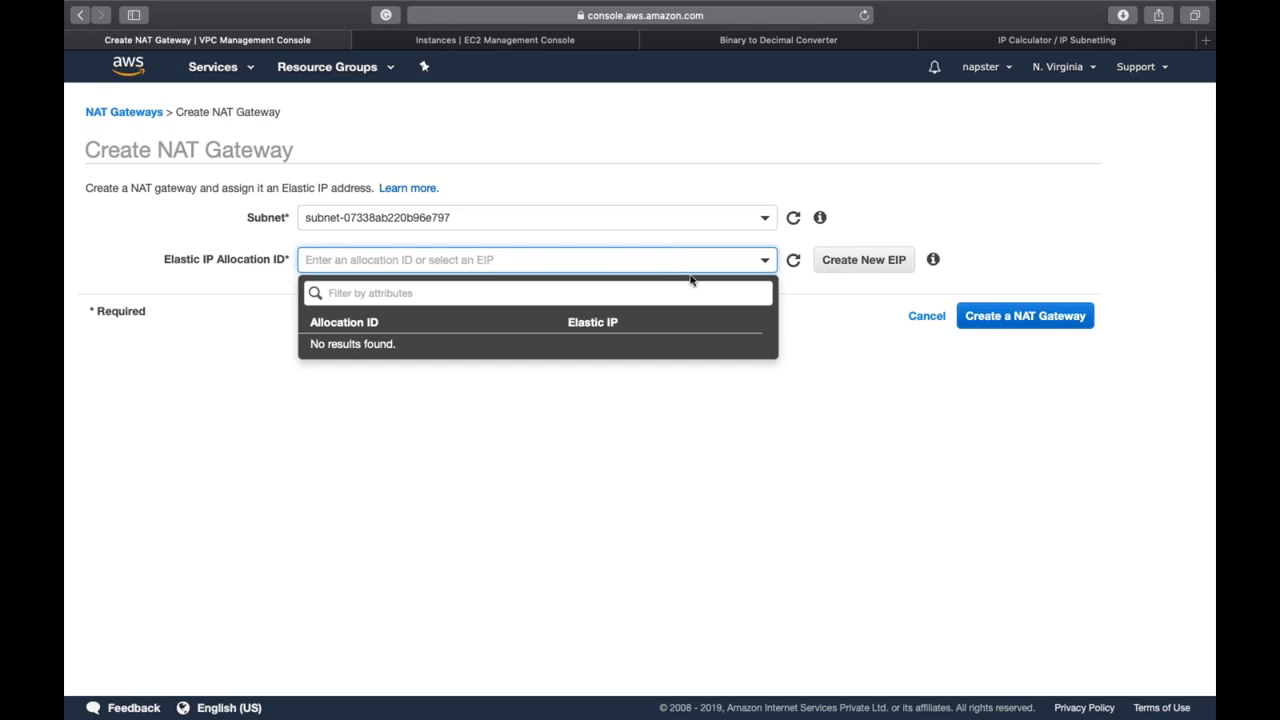
{"action": "left_click", "coordinate": [858, 268]}
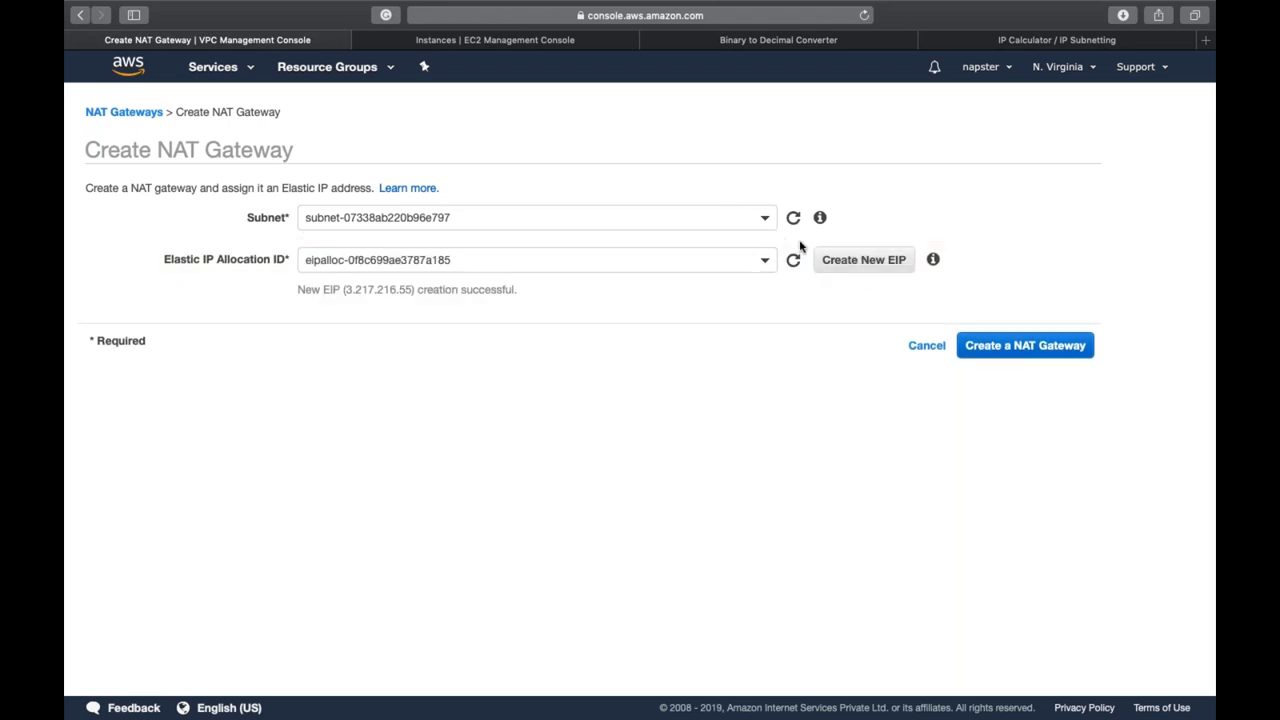
{"action": "left_click", "coordinate": [1059, 350]}
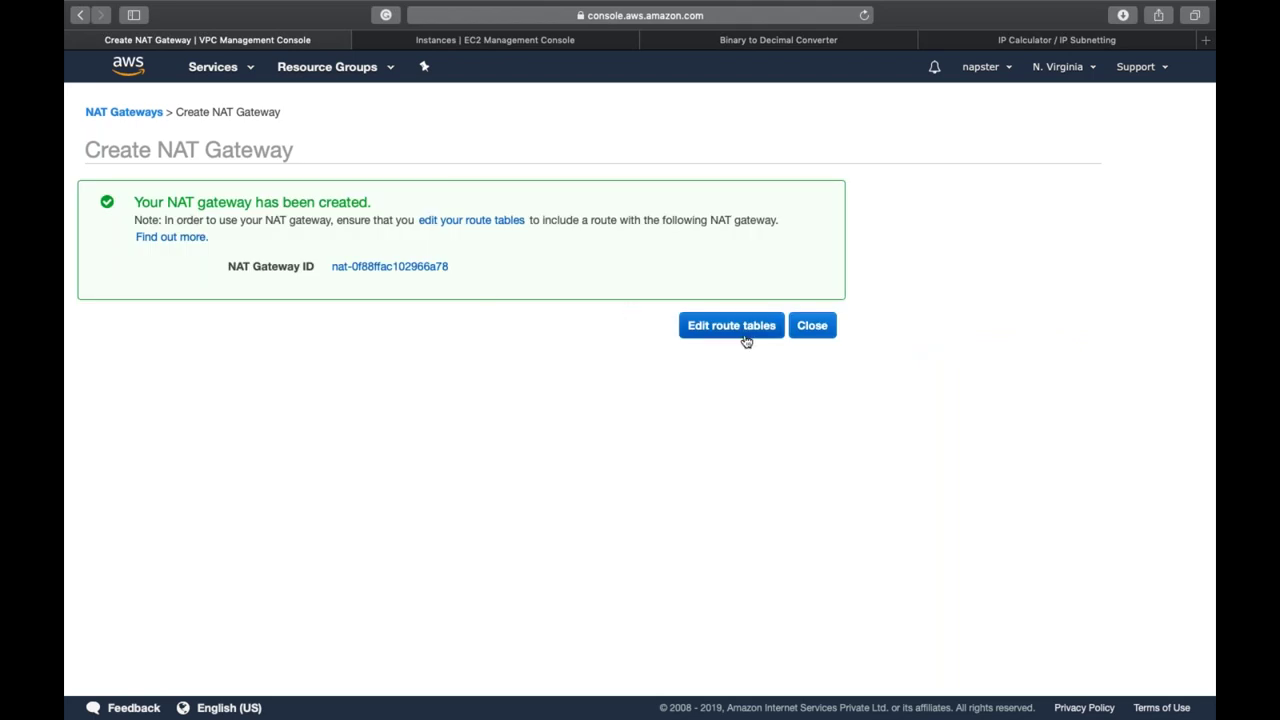
{"action": "left_click", "coordinate": [826, 329]}
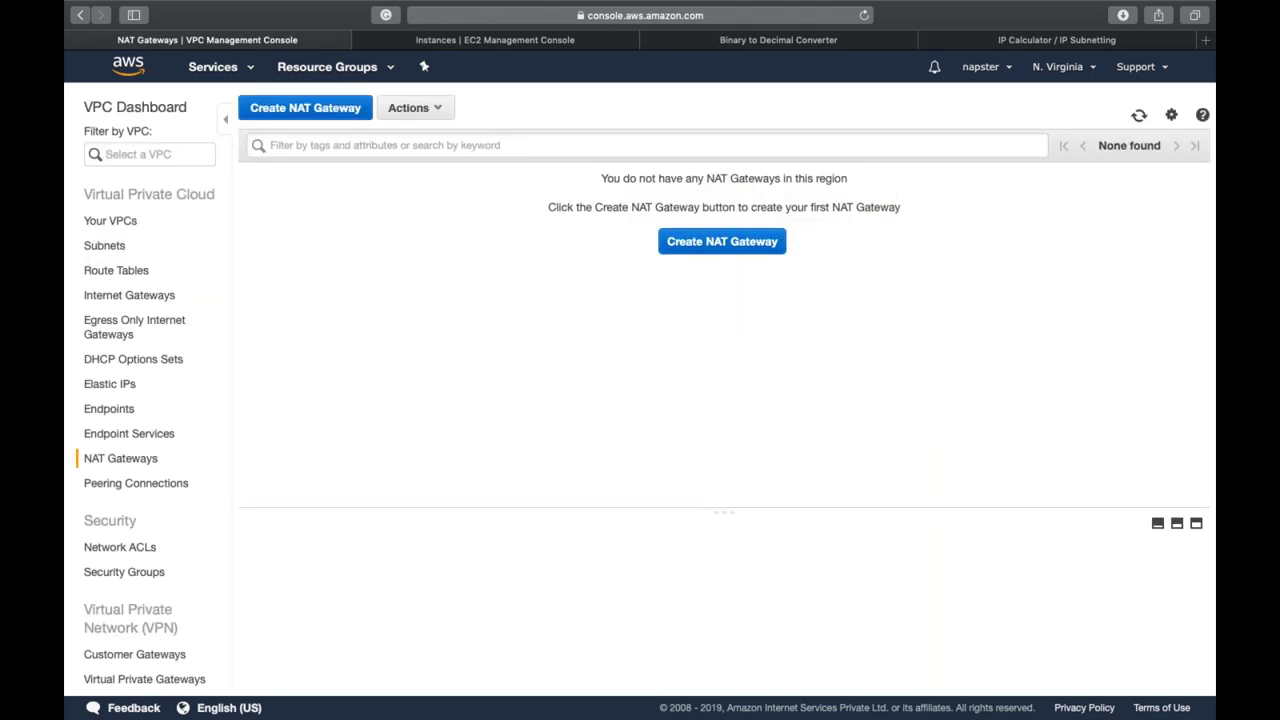
Check the new NAT gateway's status and enlarge its details pane
{"action": "double_click", "coordinate": [516, 208]}
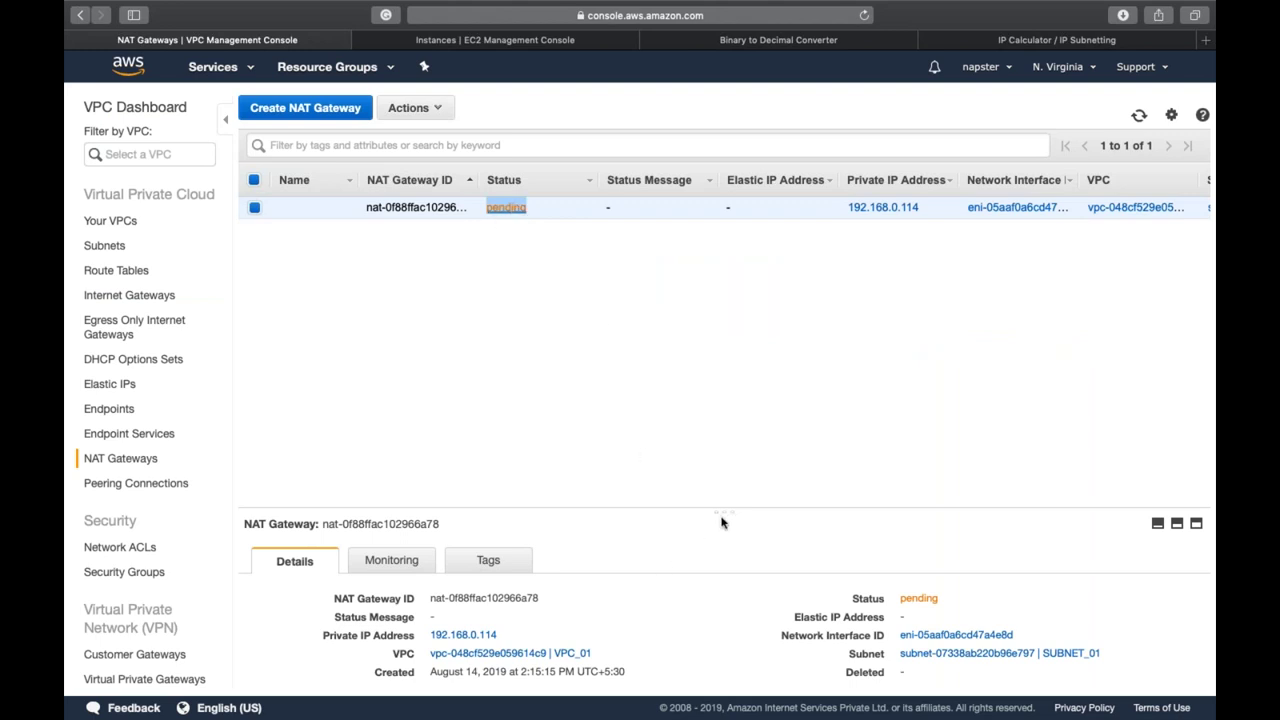
{"action": "left_click_drag", "start_coordinate": [723, 517], "coordinate": [801, 312]}
{"action": "left_click", "coordinate": [801, 312]}
Add a route to the Custom-Private-VPC_01 route table with destination 0.0.0.0/0 and the new NAT gateway as target, and save it
{"action": "left_click", "coordinate": [98, 276]}
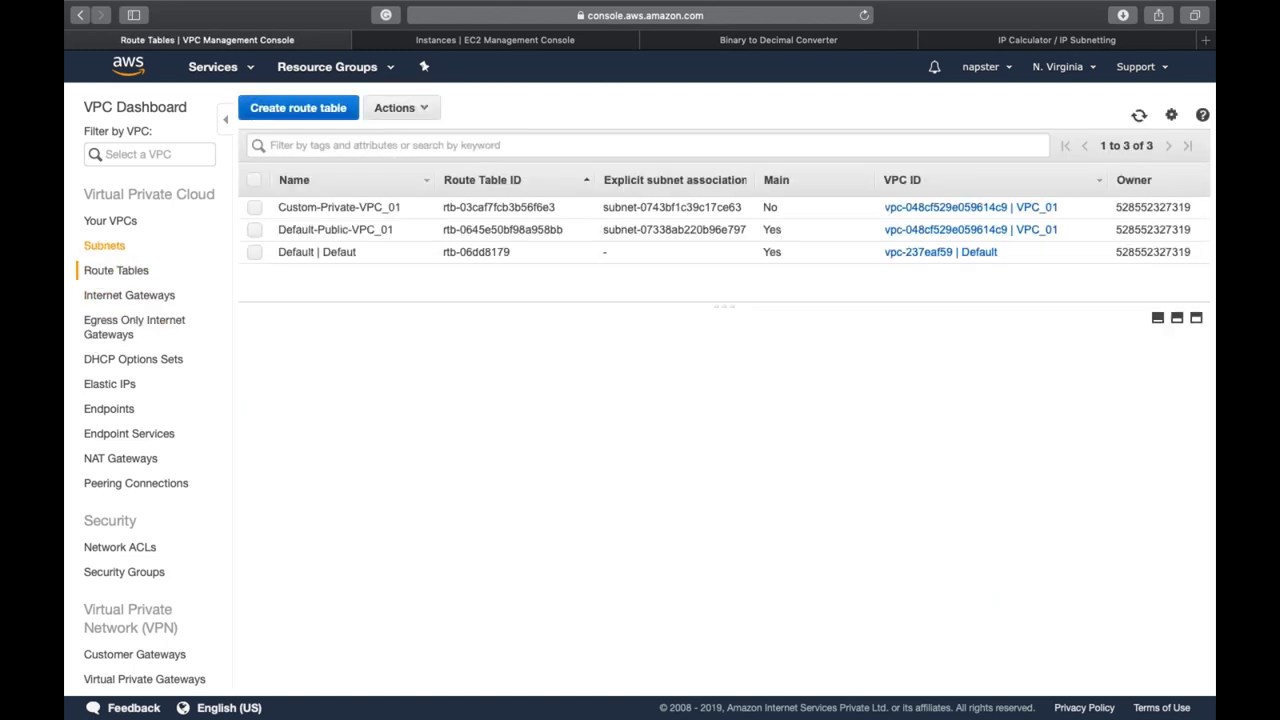
{"action": "left_click", "coordinate": [486, 207]}
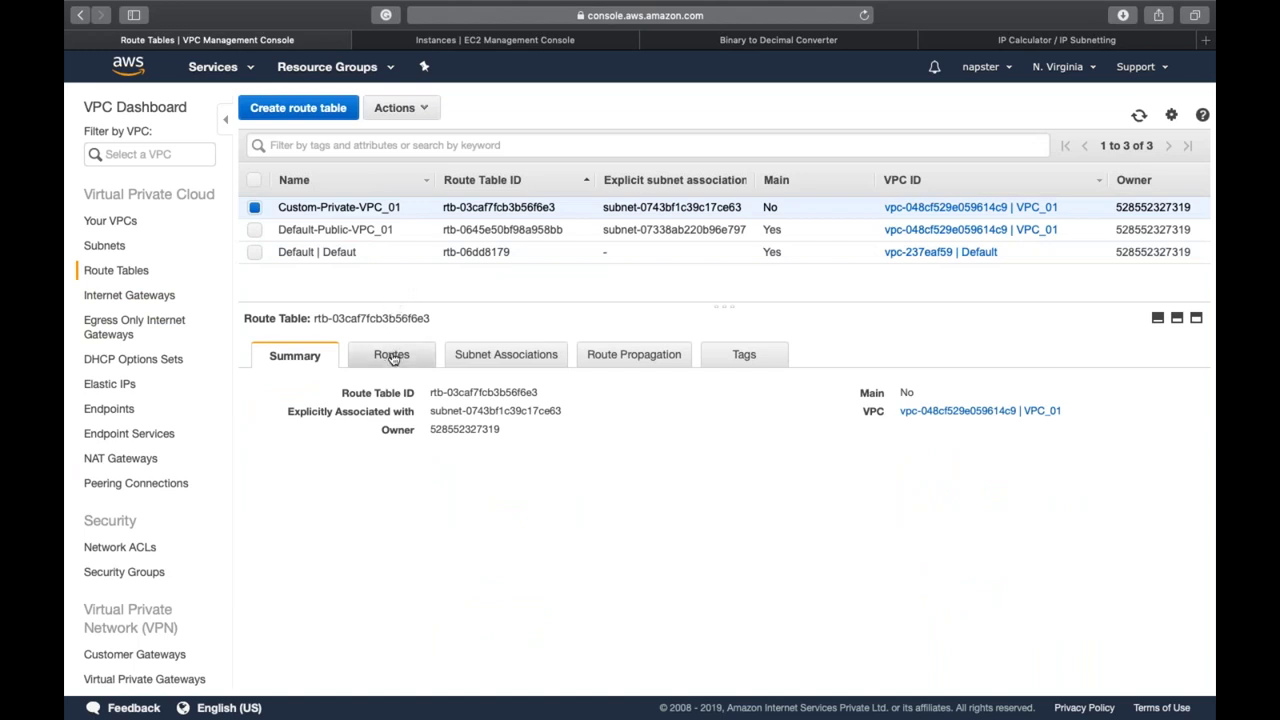
{"action": "left_click", "coordinate": [393, 358]}
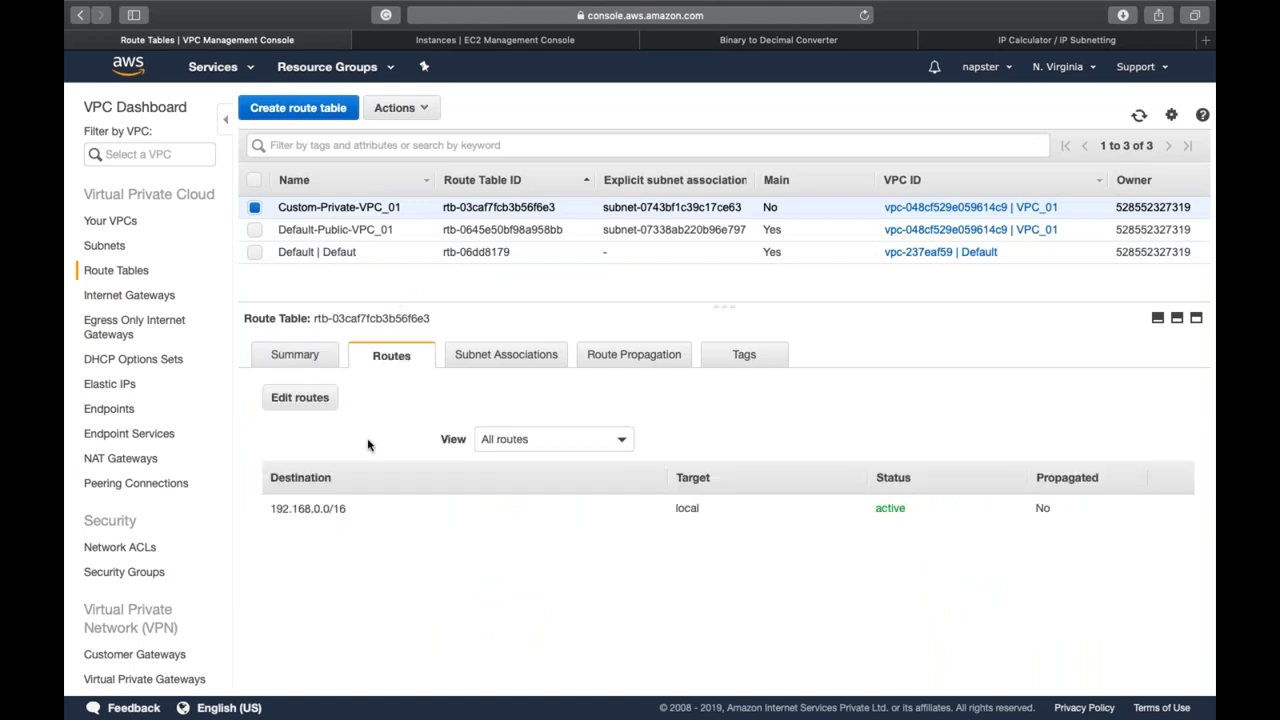
{"action": "left_click", "coordinate": [305, 398]}
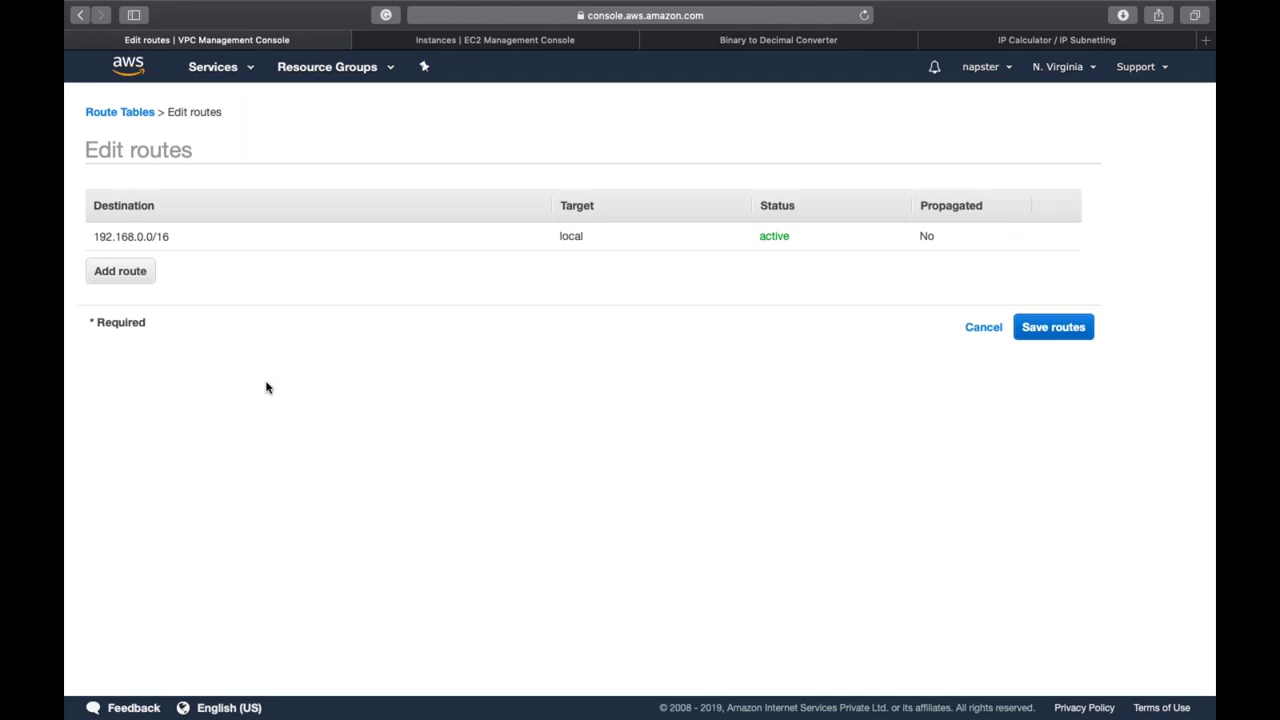
{"action": "left_click", "coordinate": [152, 282]}
{"action": "type", "text": "0.0.0.0"}
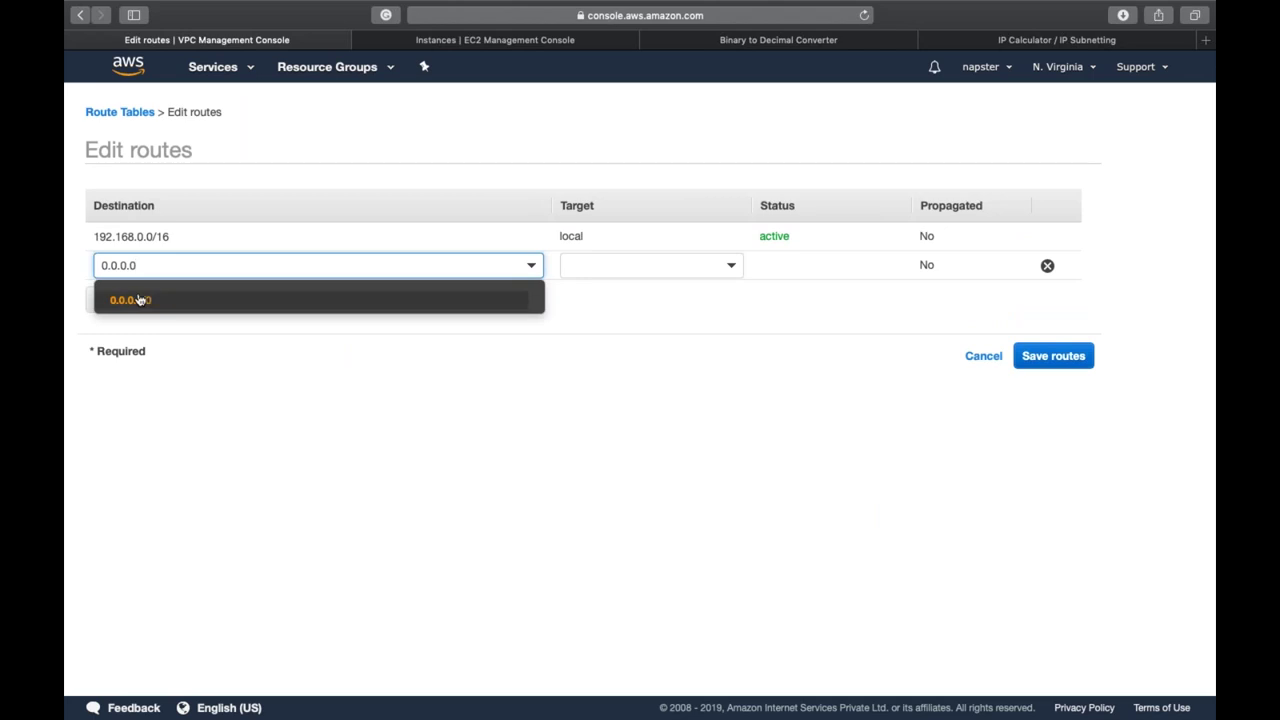
{"action": "left_click", "coordinate": [110, 299]}
{"action": "left_click", "coordinate": [644, 265]}
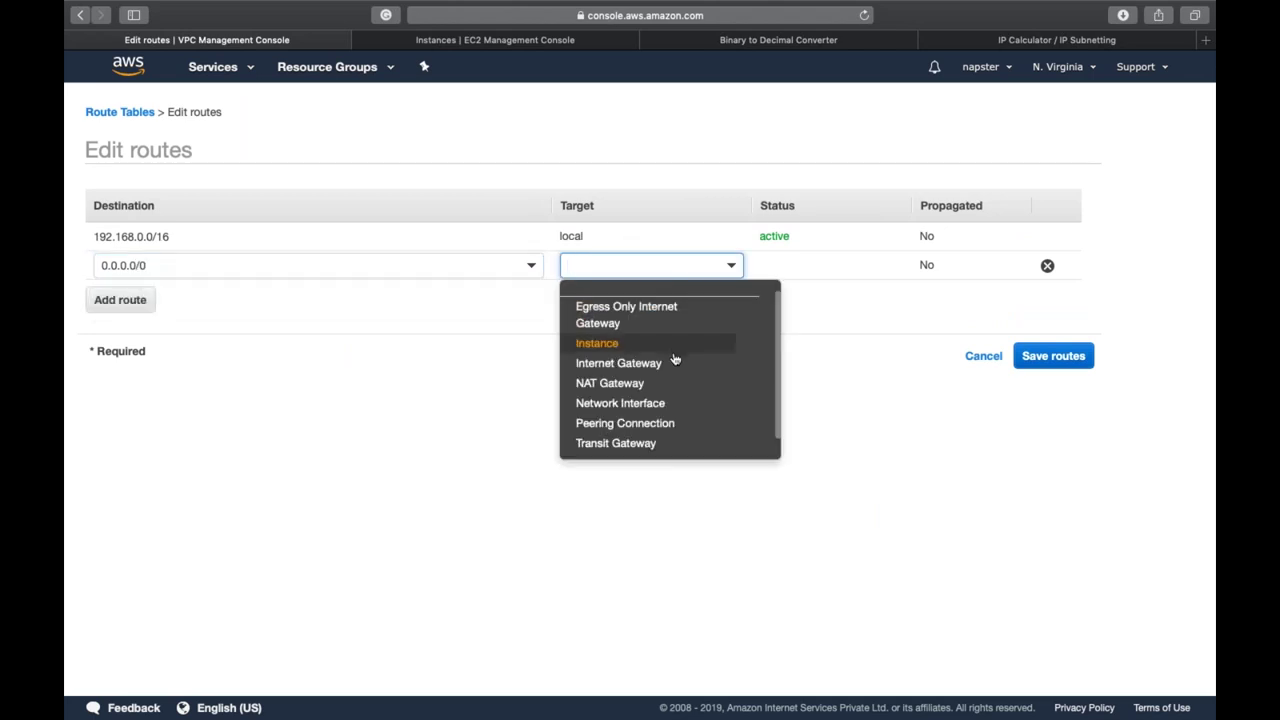
{"action": "left_click", "coordinate": [624, 385]}
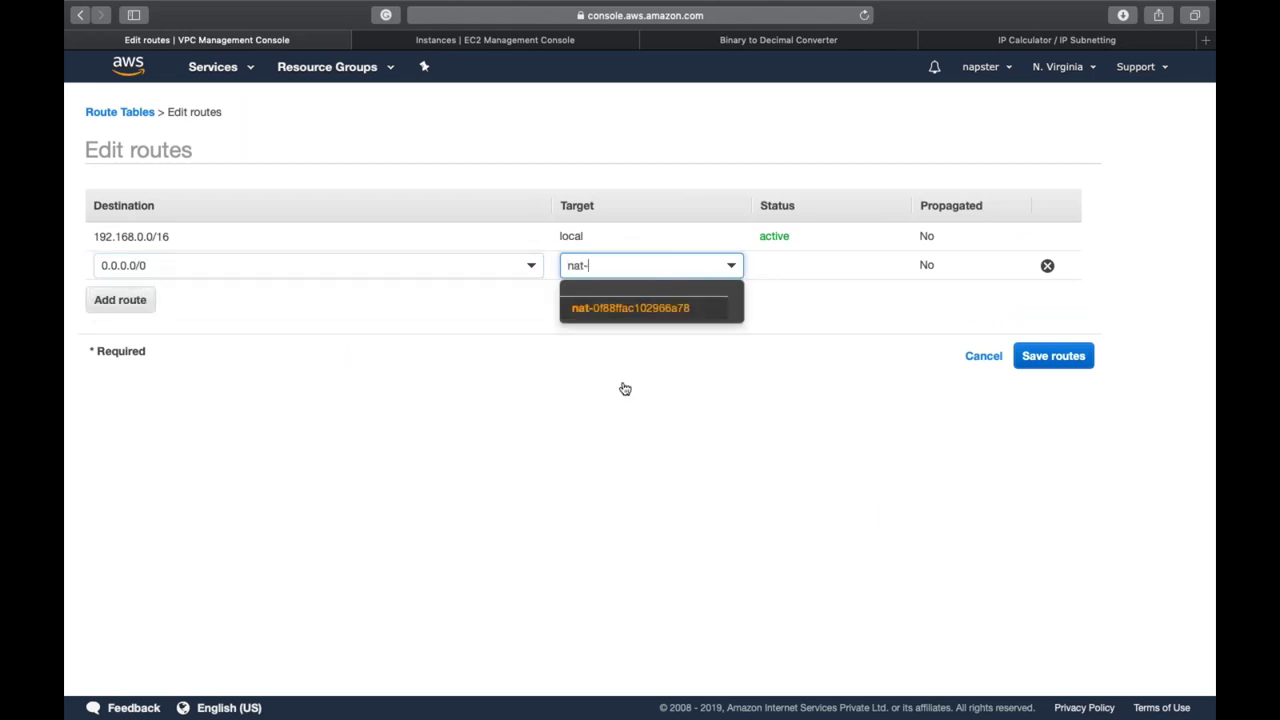
{"action": "left_click", "coordinate": [626, 312]}
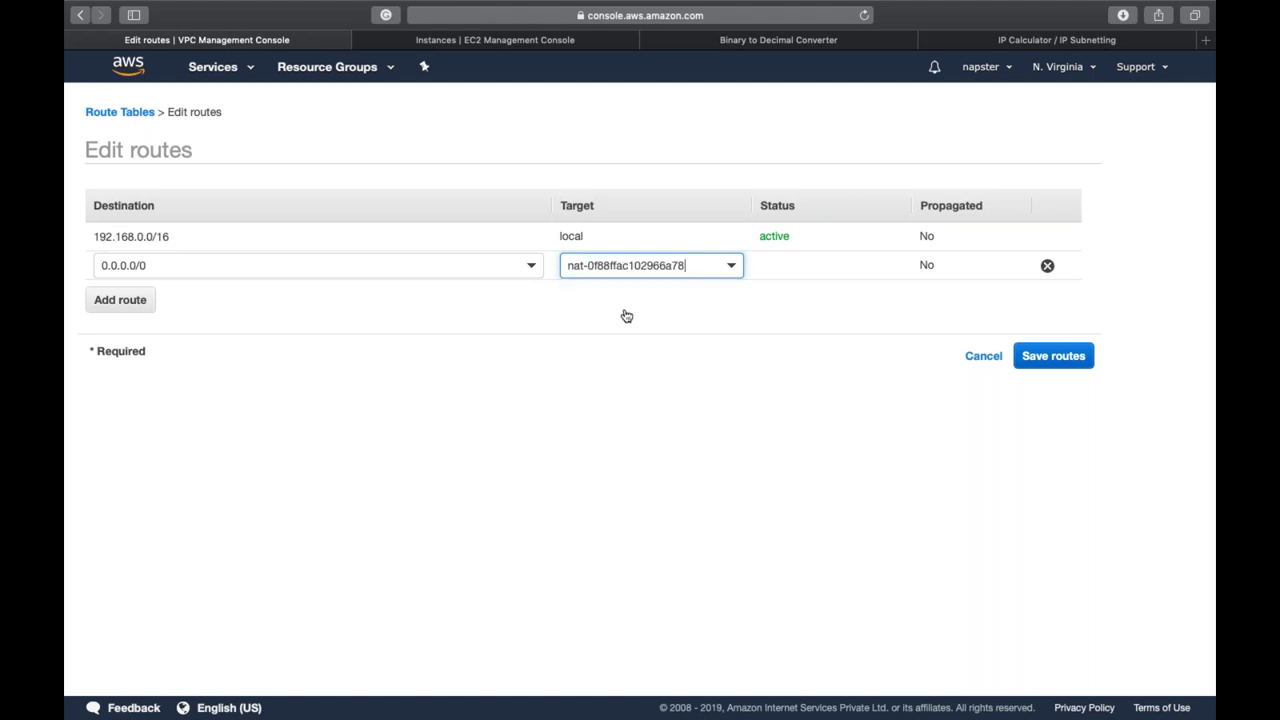
{"action": "left_click", "coordinate": [1051, 358]}
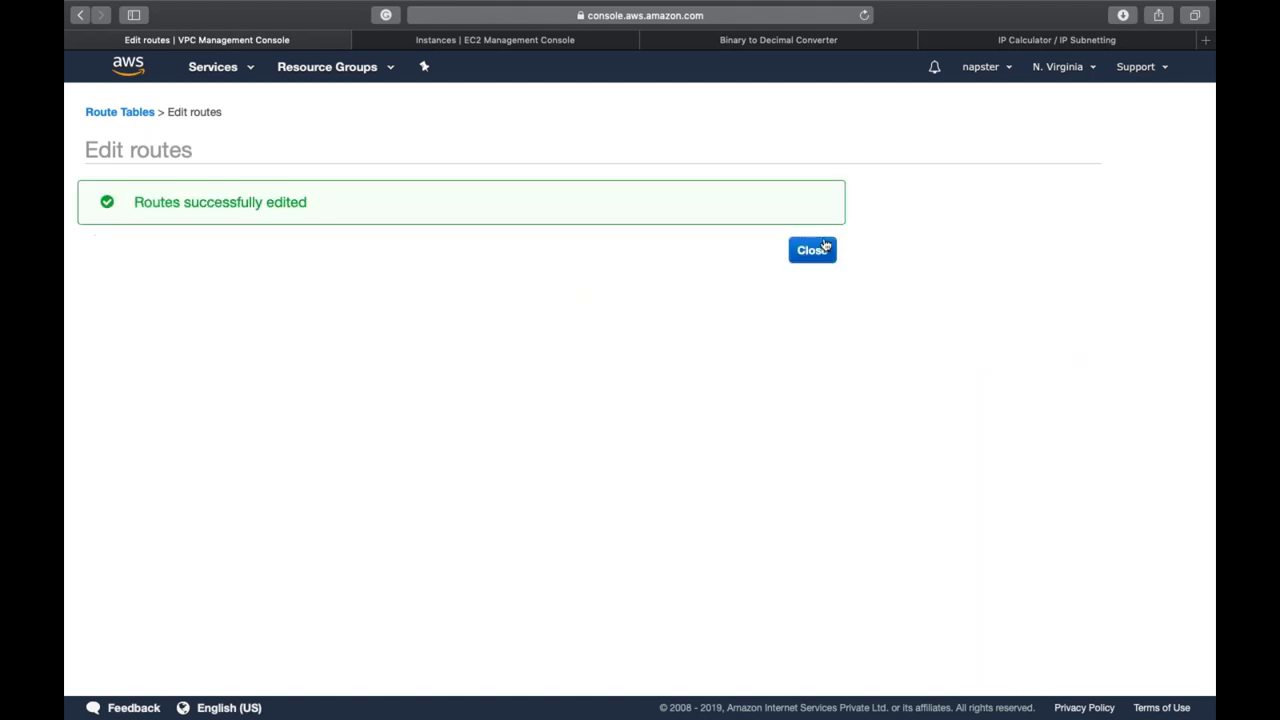
{"action": "left_click", "coordinate": [820, 250]}
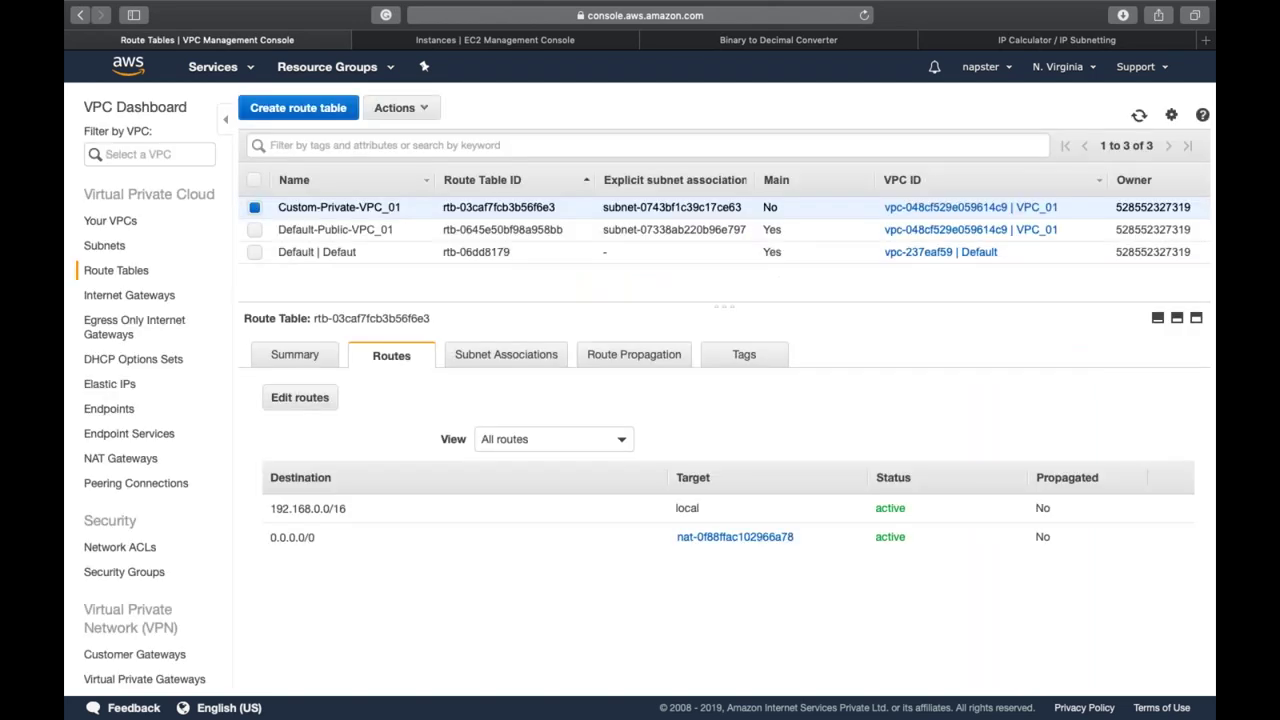
View the Bastion instance's details and recheck the NAT gateway's status
{"action": "key", "text": "ctrl+Tab"}
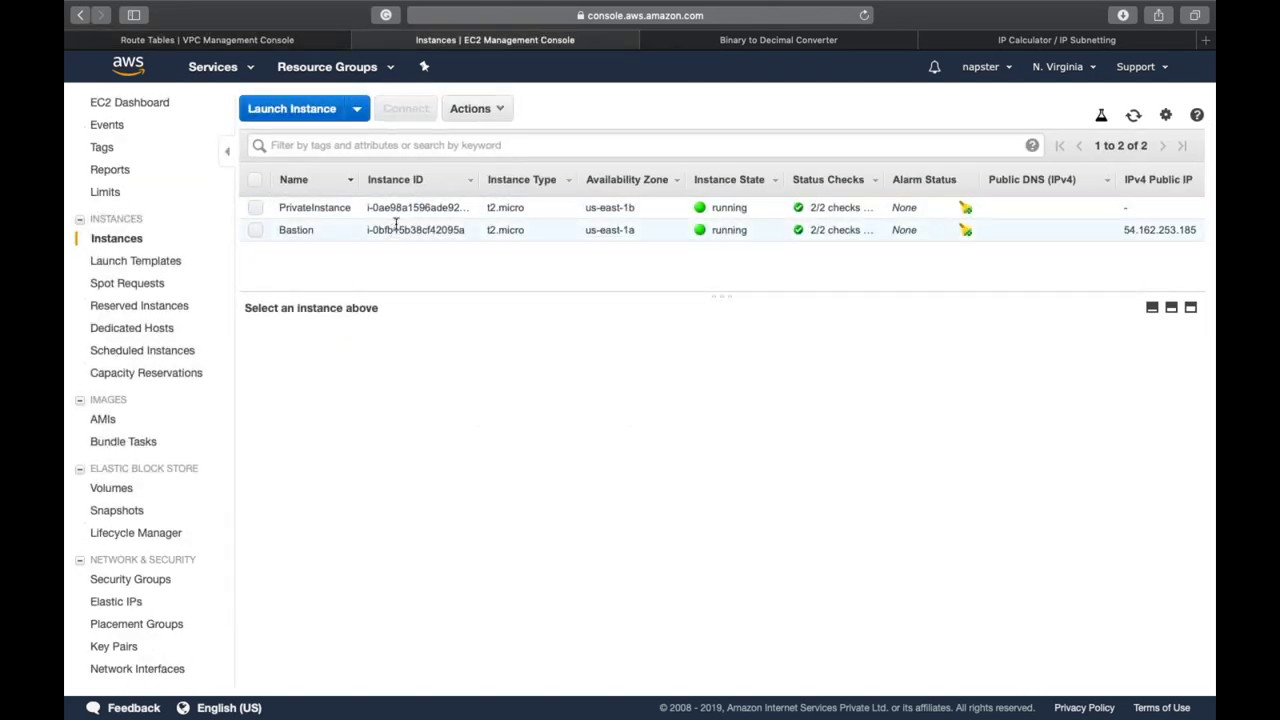
{"action": "left_click", "coordinate": [441, 240]}
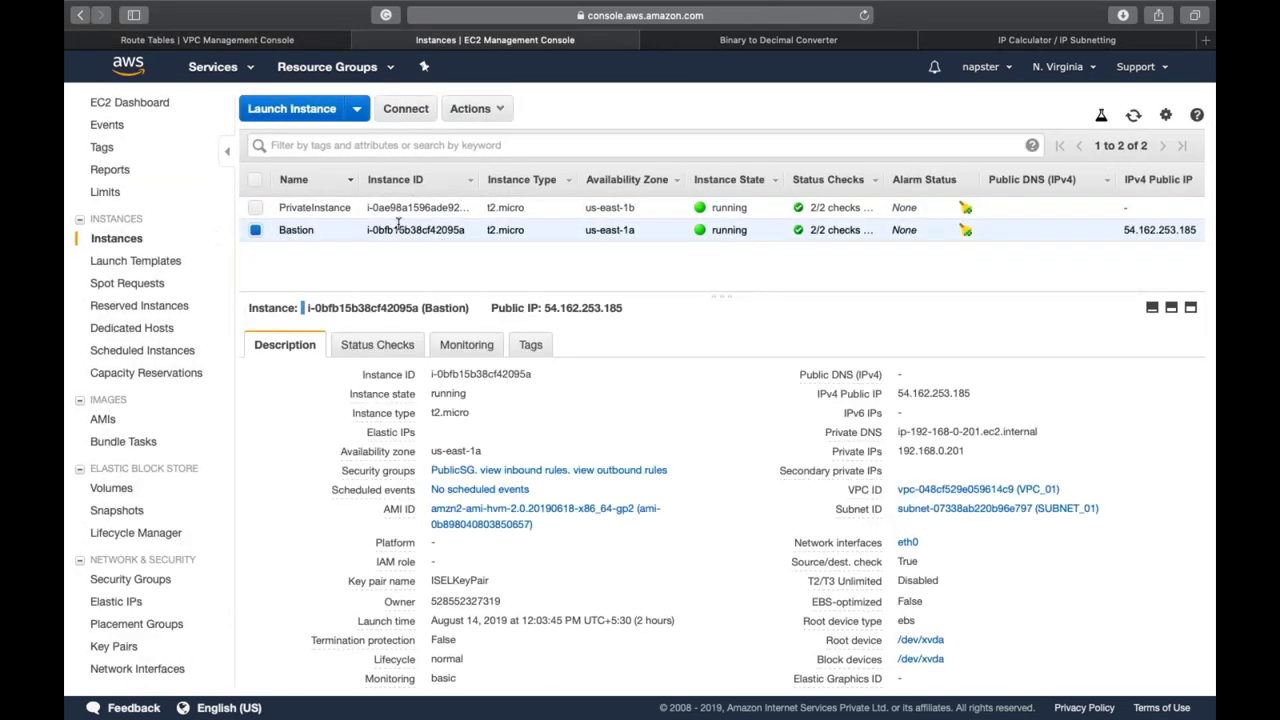
{"action": "key", "text": "ctrl+shift+Tab"}
{"action": "left_click", "coordinate": [146, 463]}
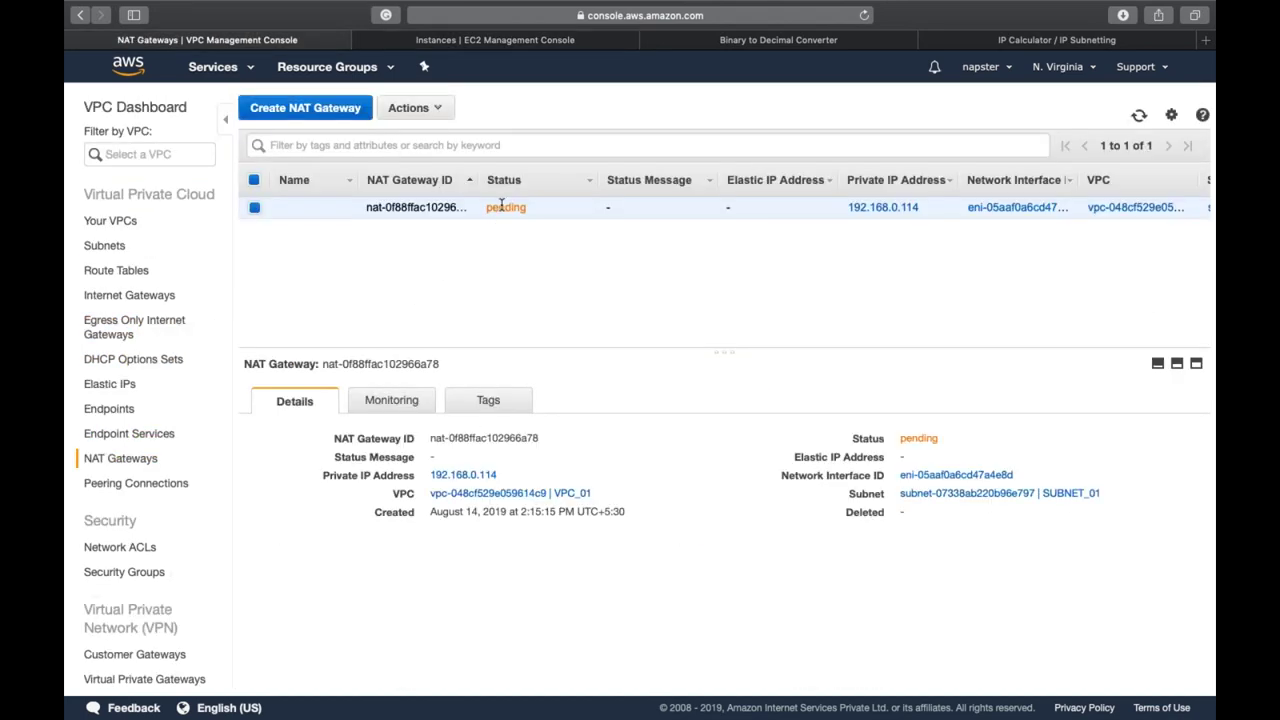
Start launching an EC2 instance, search the community AMIs for "nat", select the first image, and cancel the launch
{"action": "key", "text": "ctrl+Tab"}
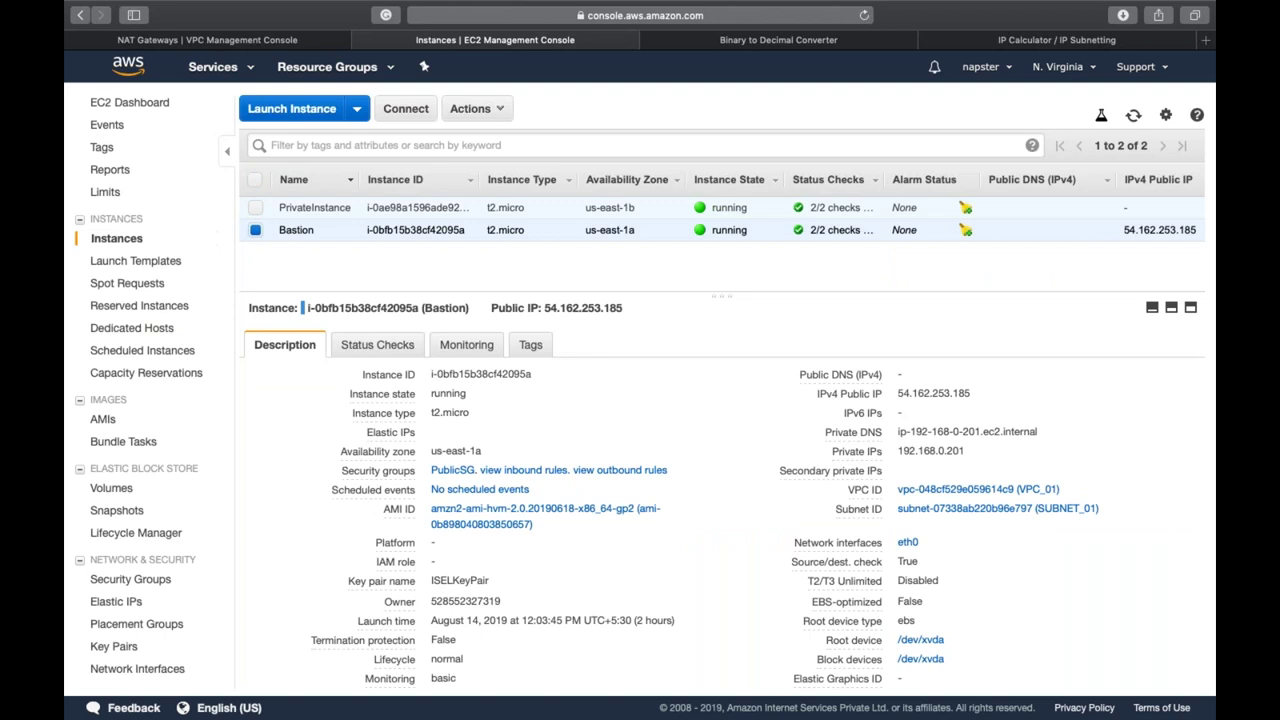
{"action": "left_click", "coordinate": [287, 112]}
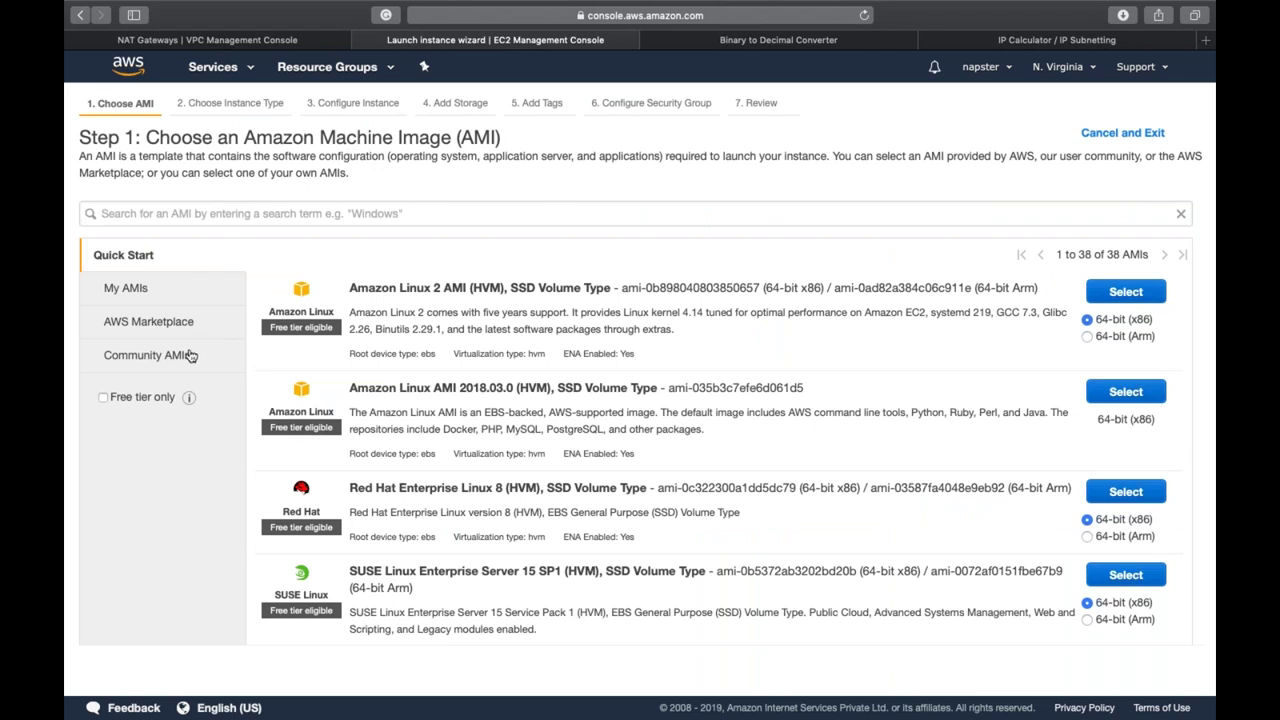
{"action": "left_click", "coordinate": [190, 356]}
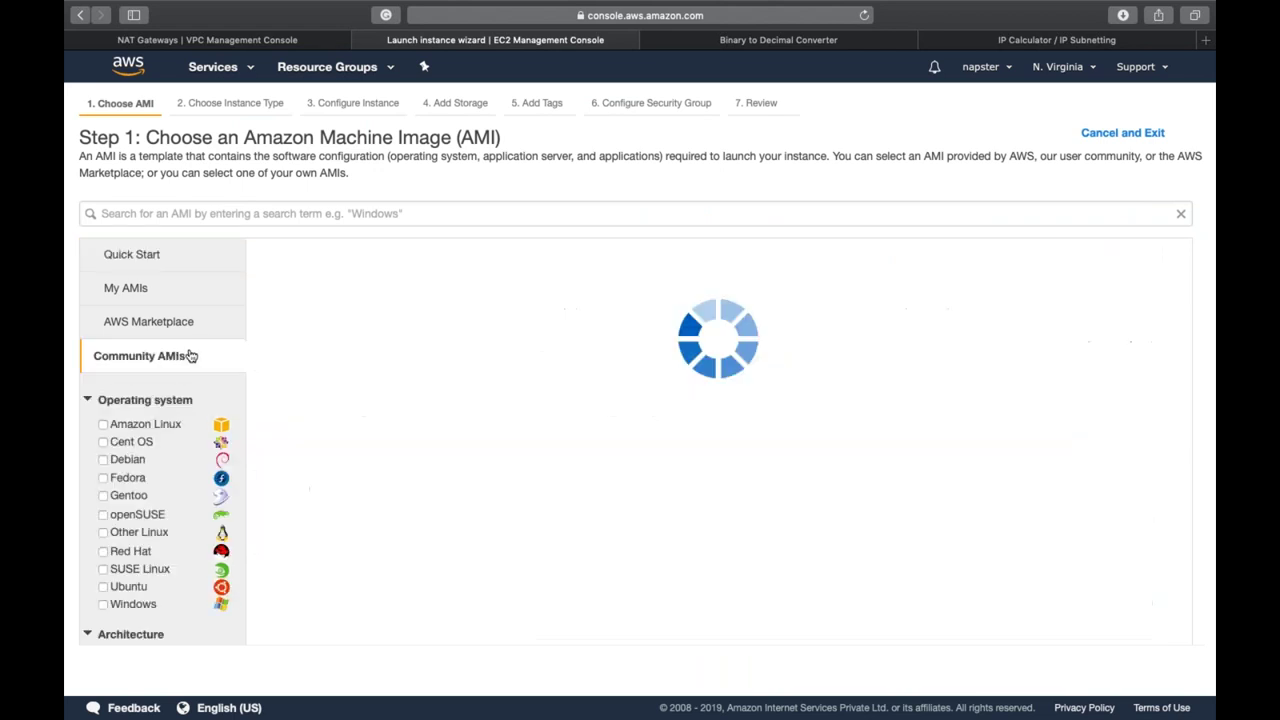
{"action": "left_click", "coordinate": [481, 215]}
{"action": "type", "text": "nat"}
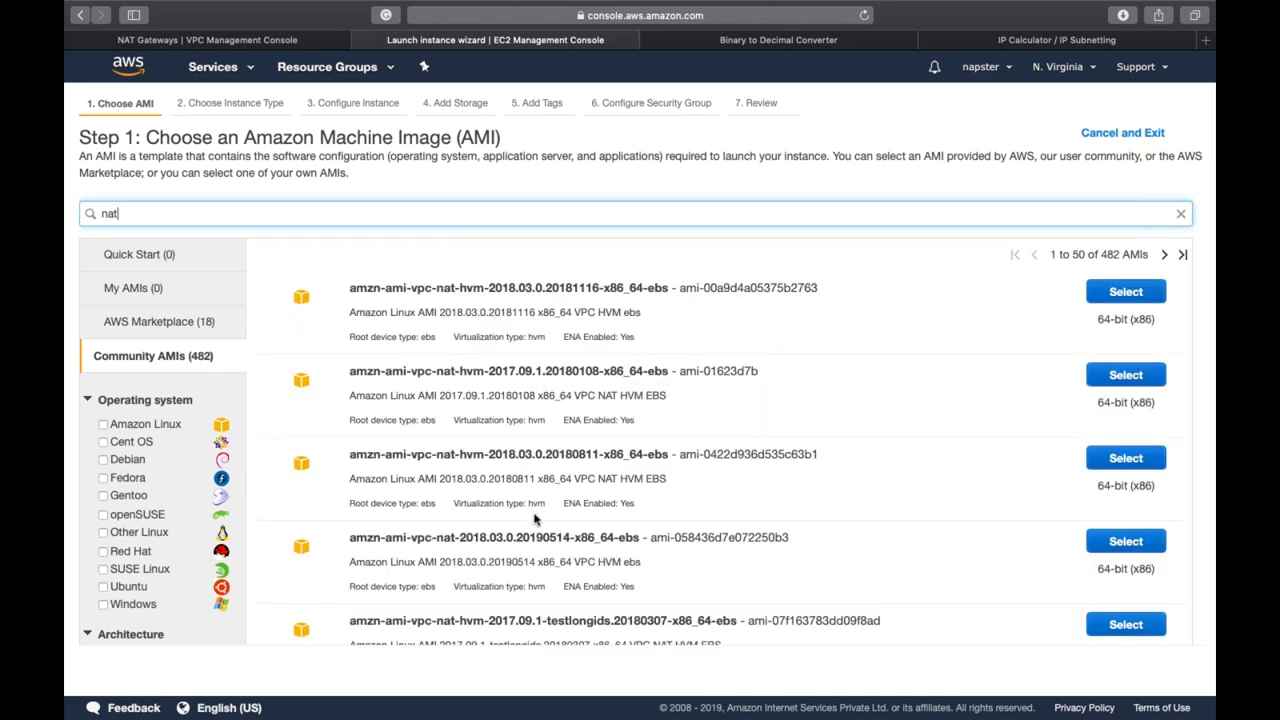
{"action": "left_click", "coordinate": [1125, 291]}
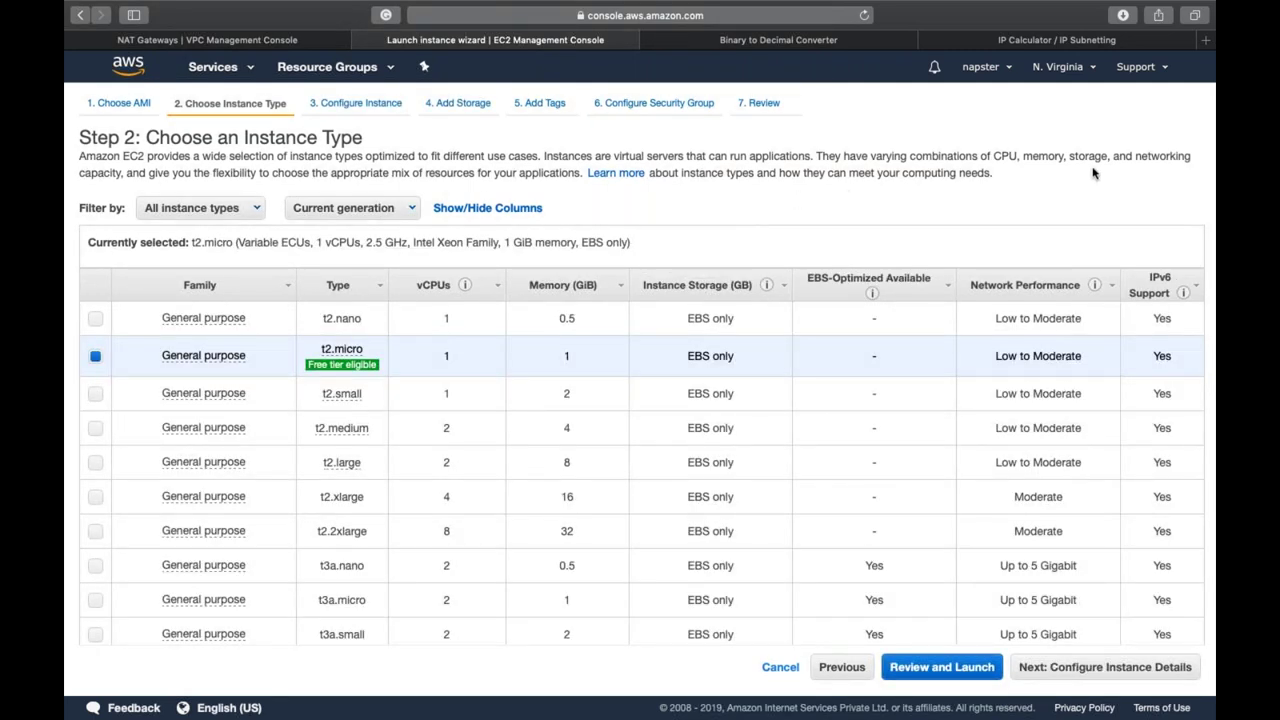
{"action": "left_click", "coordinate": [771, 676]}
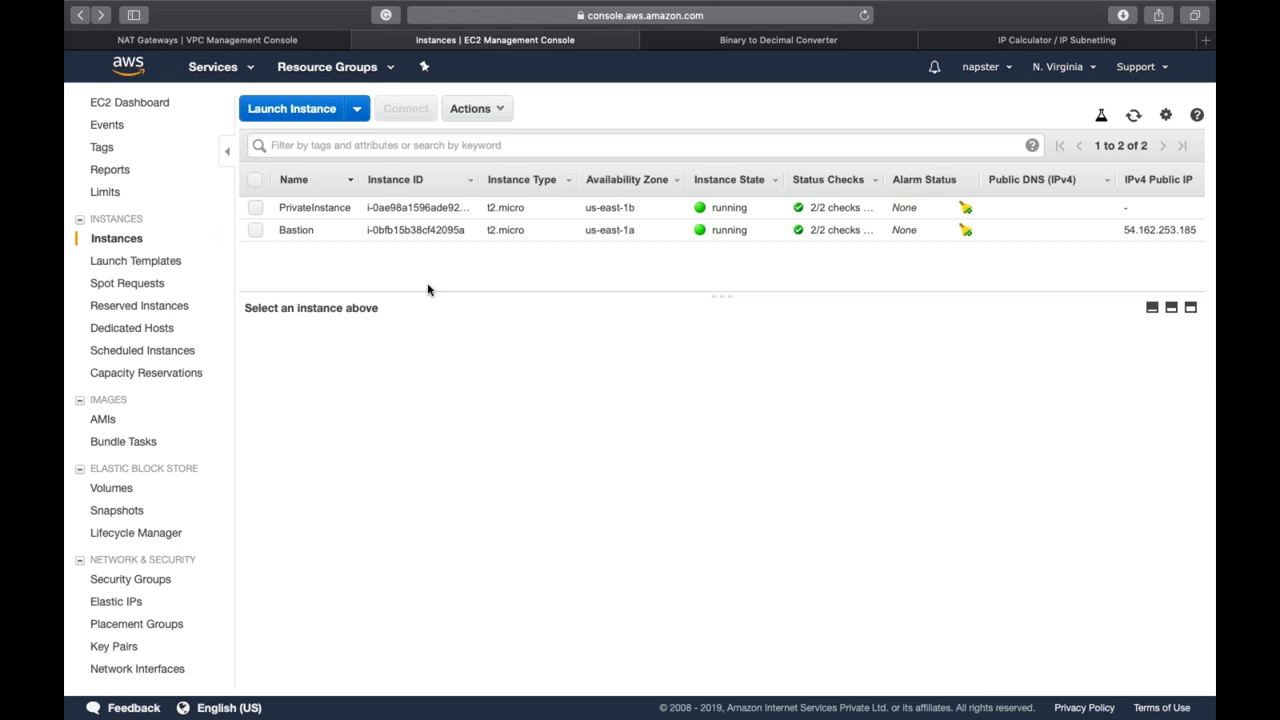
Copy the IPv4 public IP of the Bastion instance
{"action": "left_click", "coordinate": [478, 233]}
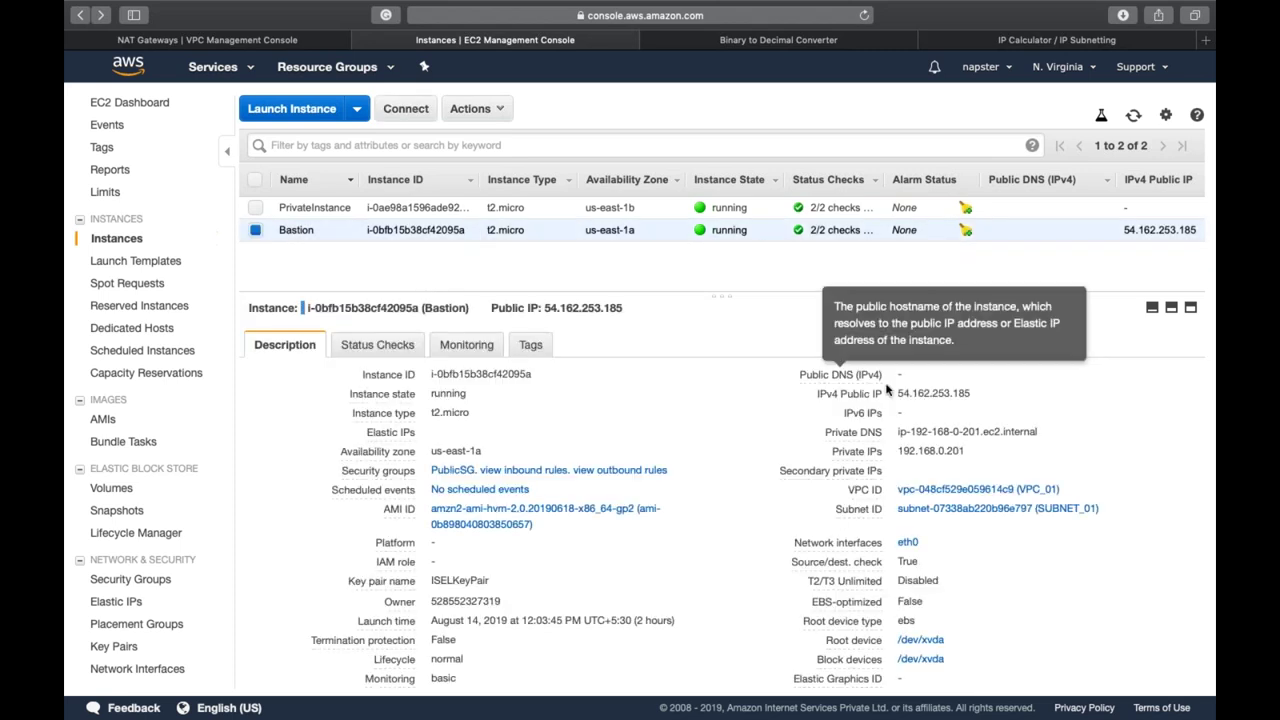
{"action": "left_click", "coordinate": [985, 395]}
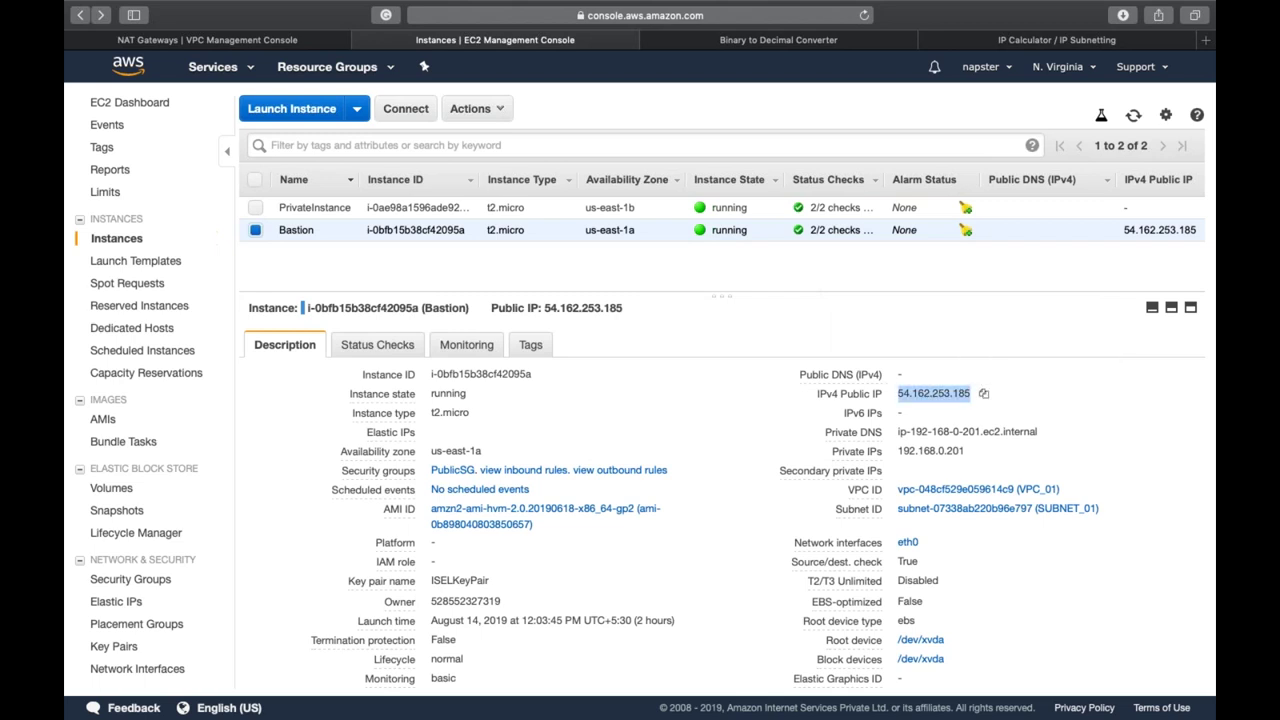
Switch to Terminal and change to the Downloads directory in a new terminal session
{"action": "key", "text": "super+space"}
{"action": "type", "text": "terminal"}
{"action": "key", "text": "Return"}
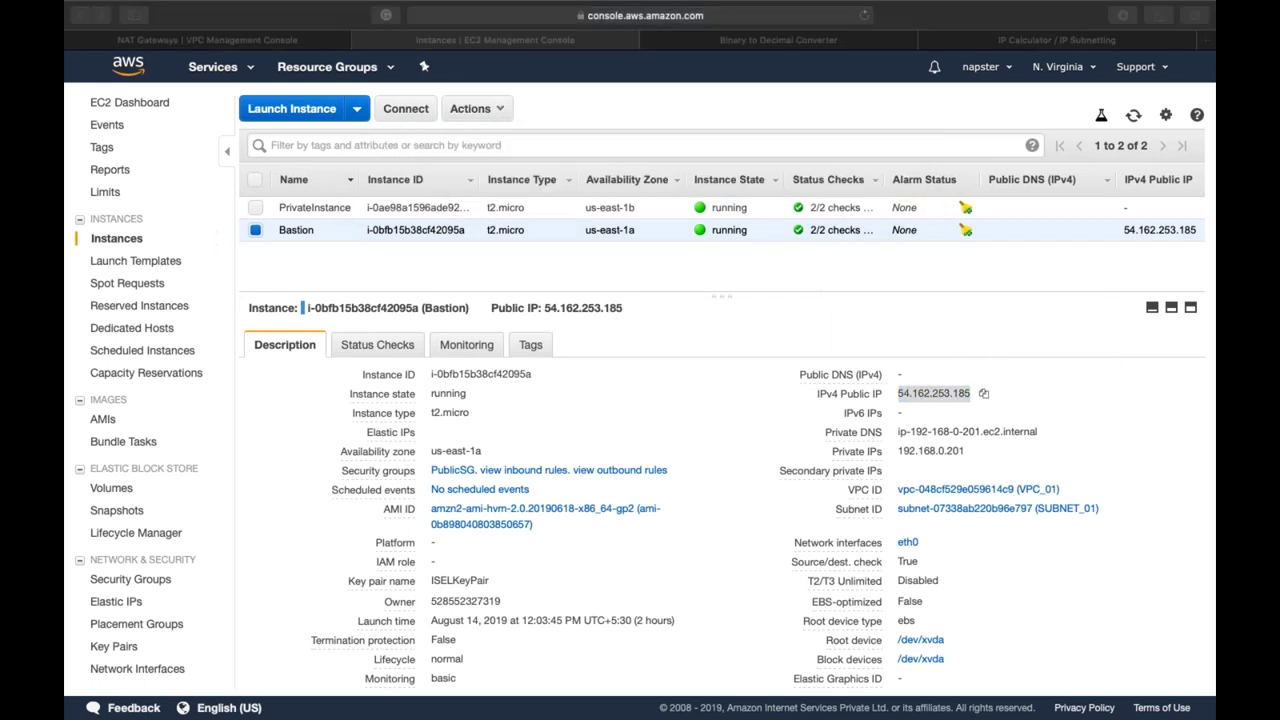
{"action": "key", "text": "super+t"}
{"action": "type", "text": "cd Doc"}
{"action": "key", "text": "BackSpace"}
{"action": "type", "text": "w"}
{"action": "key", "text": "Tab"}
{"action": "key", "text": "Return"}
{"action": "type", "text": "ssh -i IS"}
{"action": "key", "text": "Tab"}
{"action": "type", "text": "ec"}
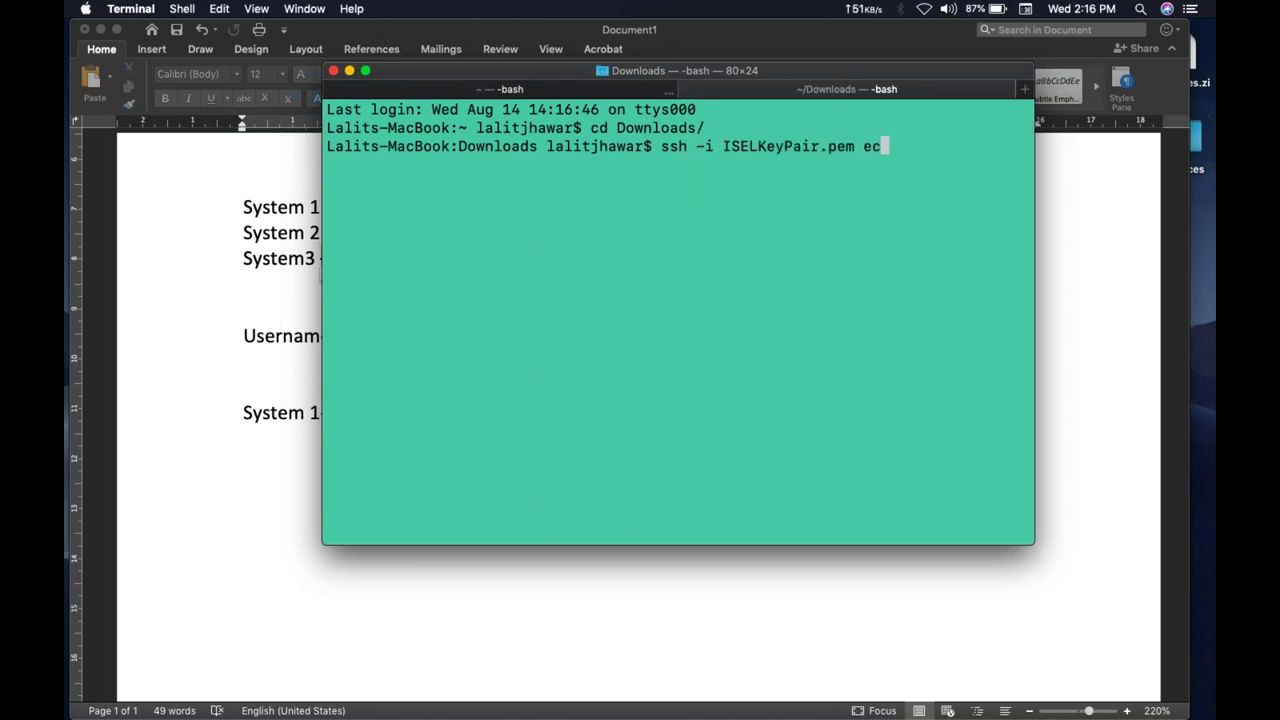
{"action": "type", "text": "2-user@54.162.253.185"}
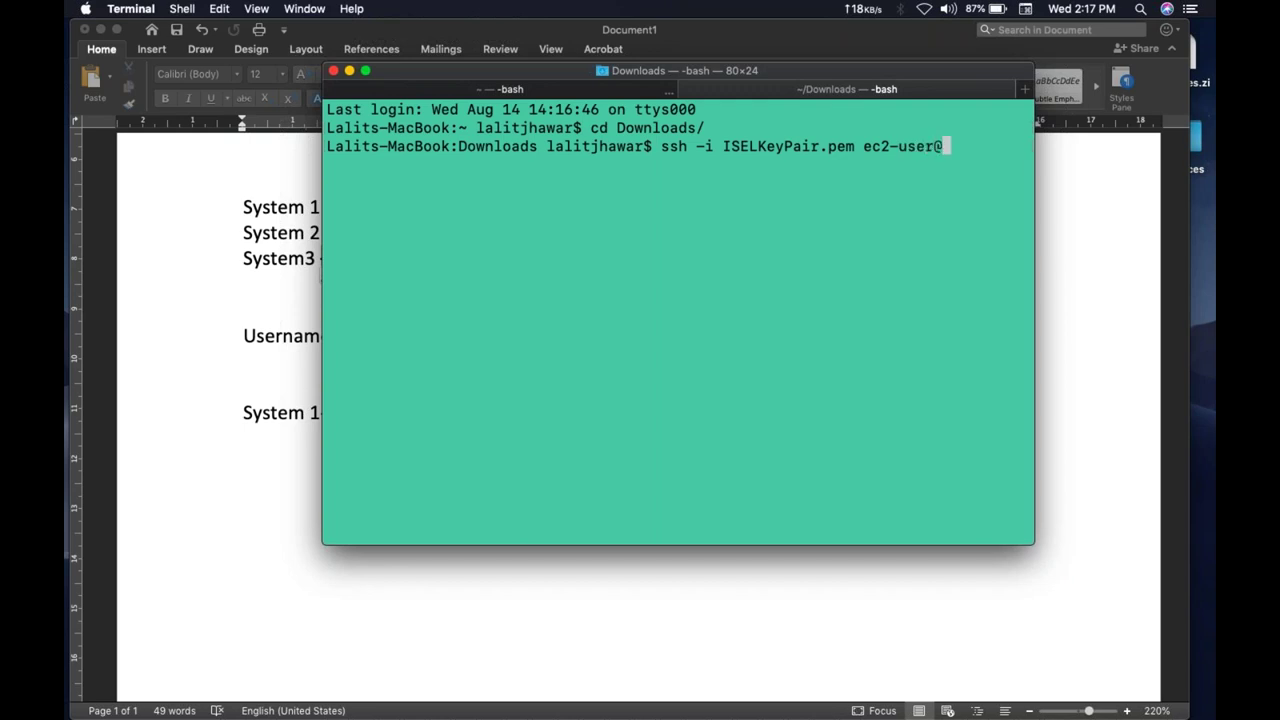
{"action": "key", "text": "super+v"}
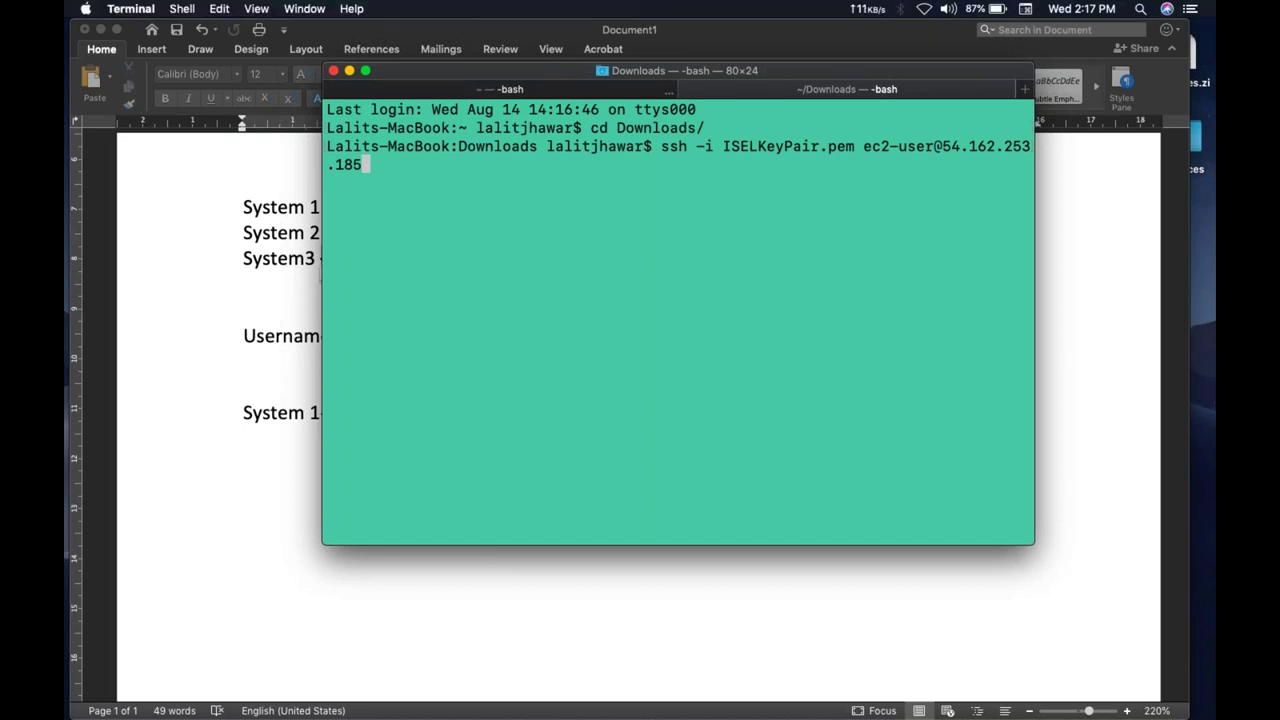
View the inbound security group rules of the Bastion instance and the PrivateInstance in the EC2 console, and return to Terminal
{"action": "key", "text": "ctrl+Right"}
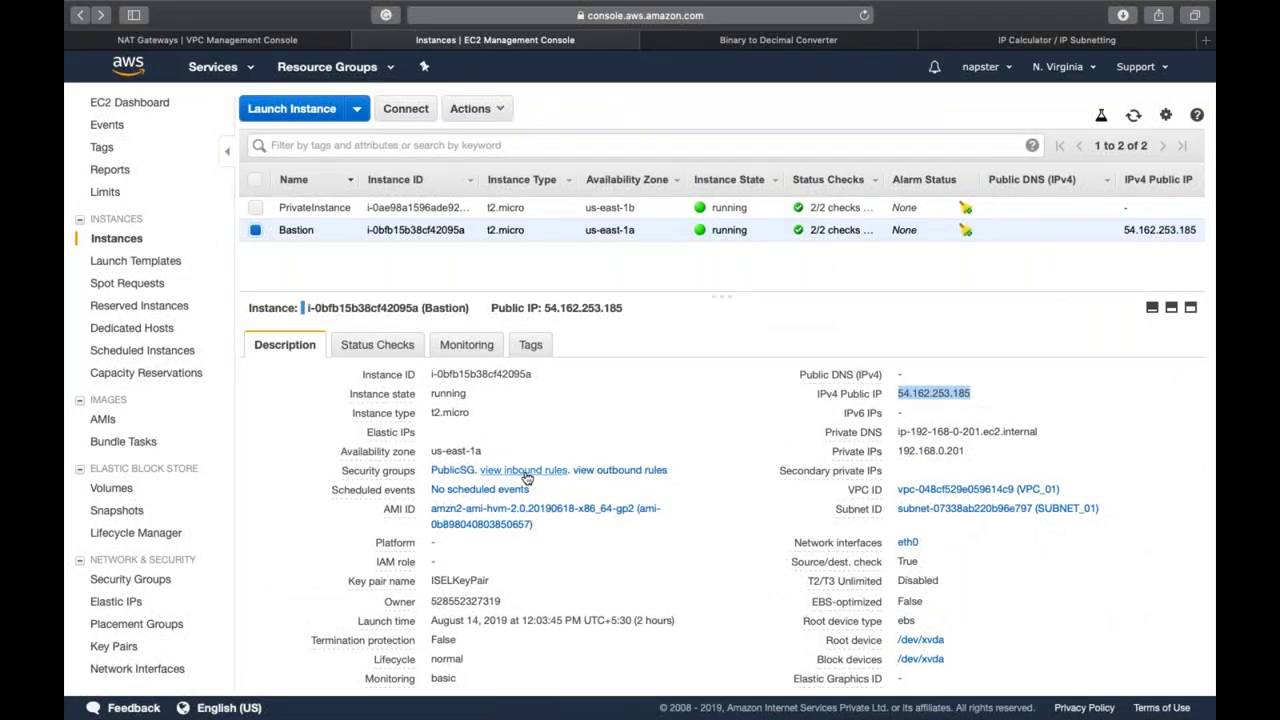
{"action": "left_click", "coordinate": [525, 470]}
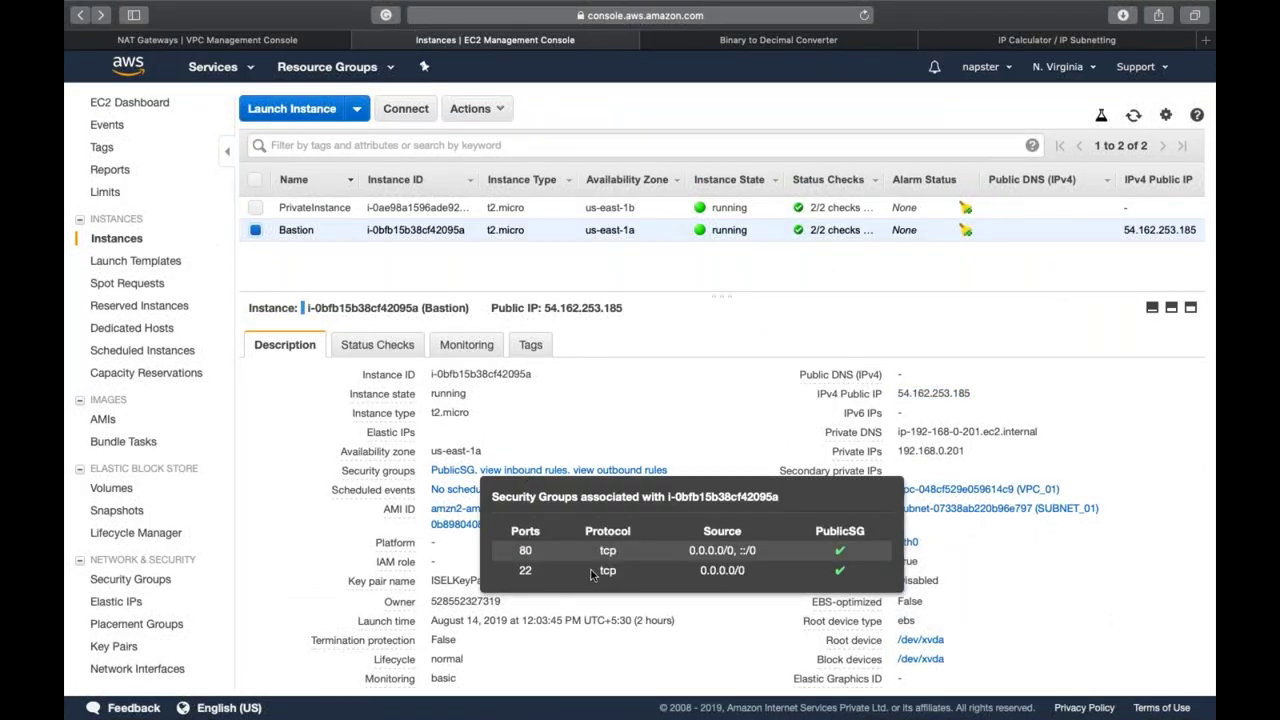
{"action": "left_click", "coordinate": [545, 207]}
{"action": "left_click", "coordinate": [545, 474]}
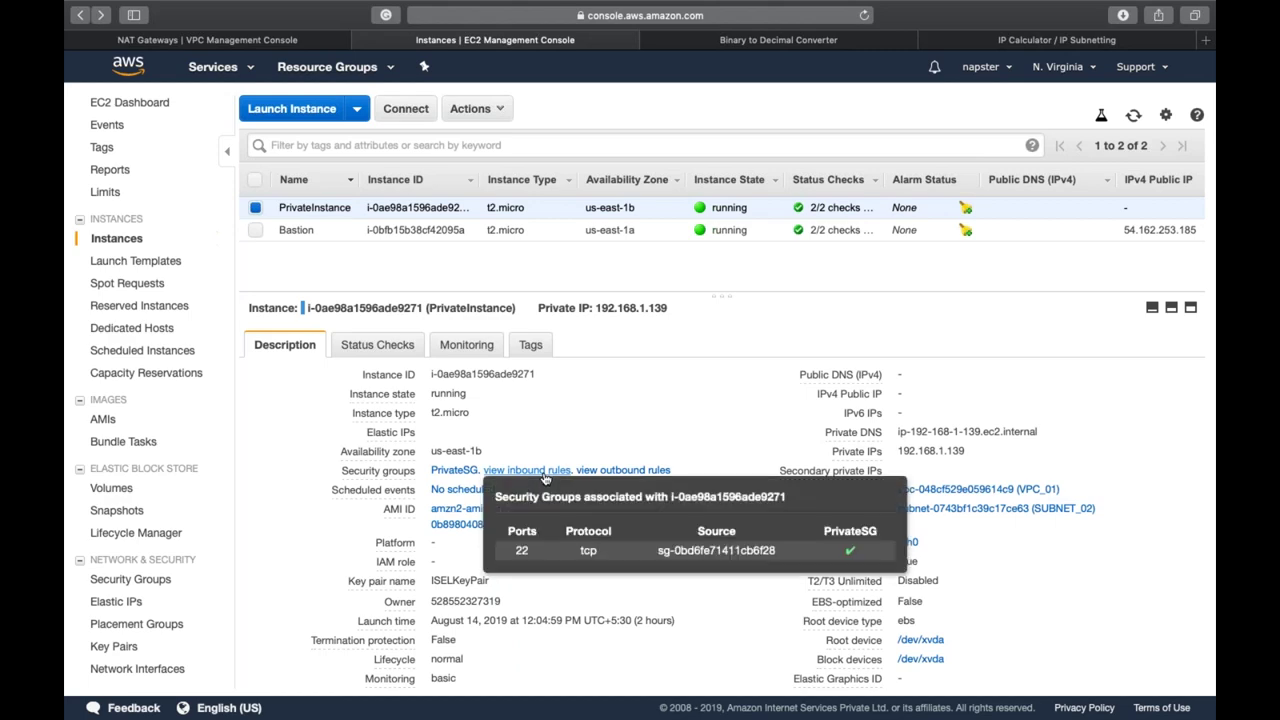
{"action": "key", "text": "ctrl+Left"}
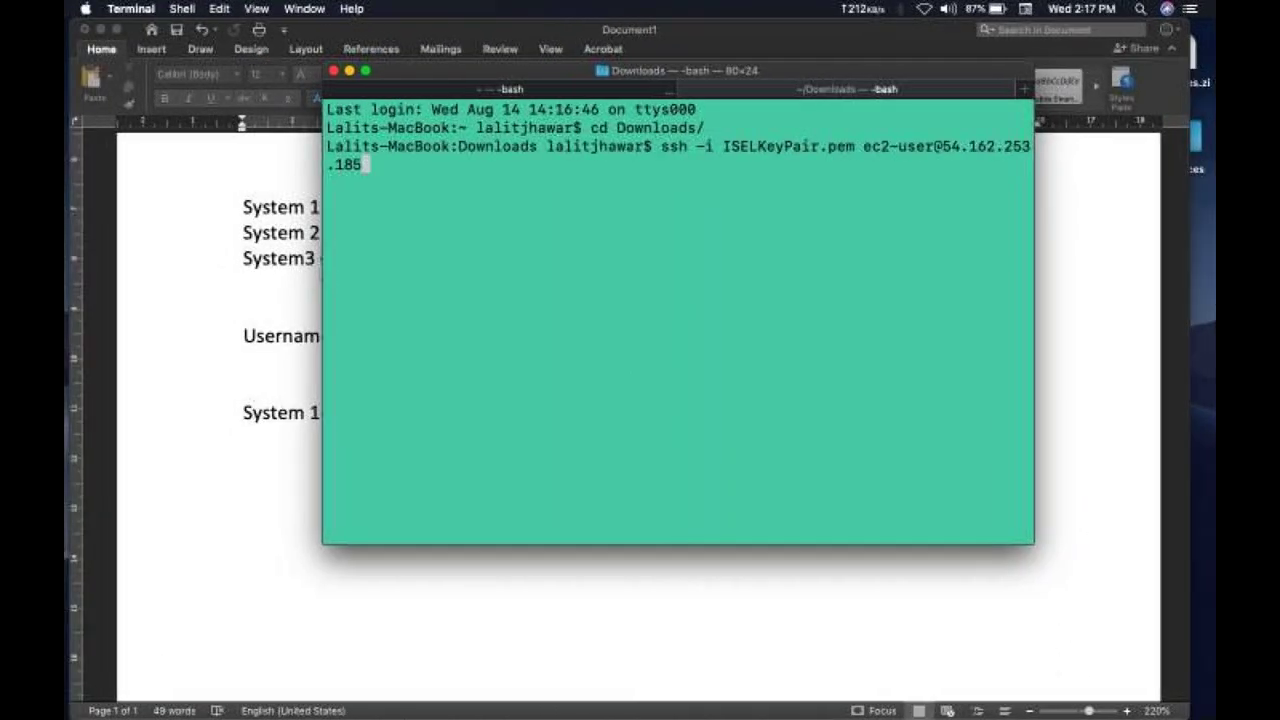
Run the SSH command to connect to the Bastion instance and become root with sudo su
{"action": "key", "text": "Return"}
{"action": "key", "text": "Return"}
{"action": "key", "text": "Return"}
{"action": "key", "text": "Return"}
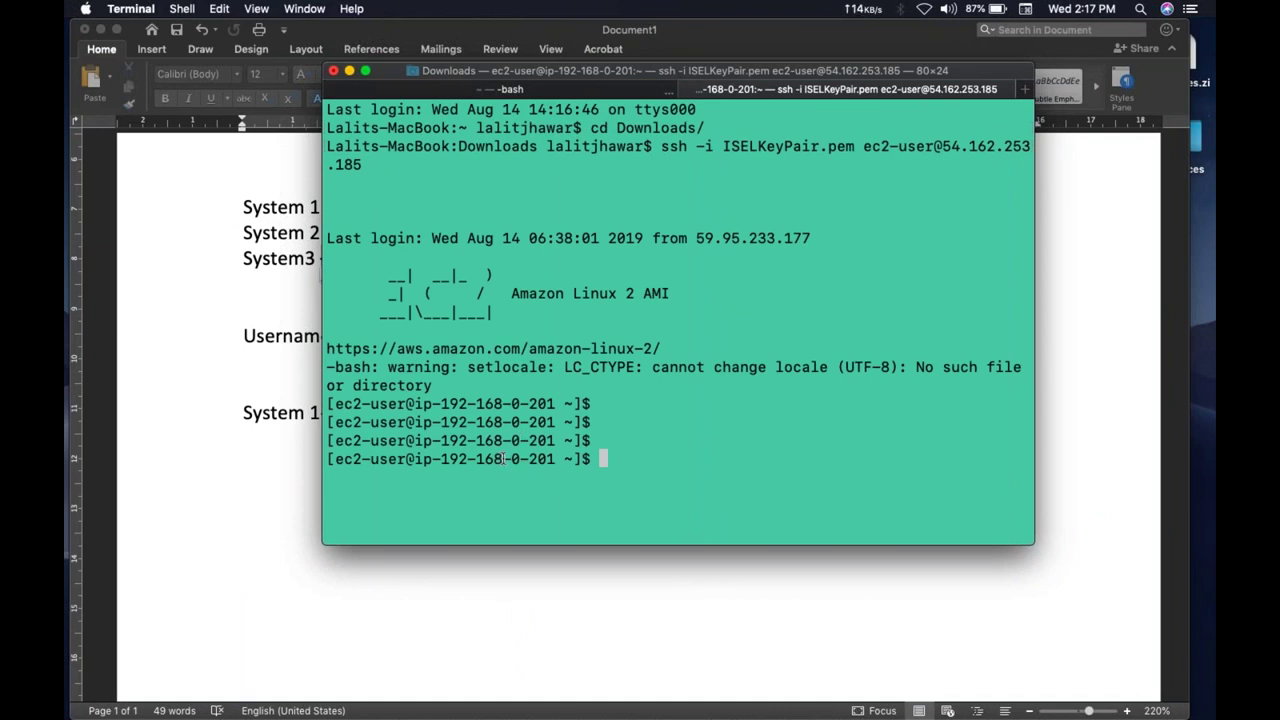
{"action": "left_click_drag", "start_coordinate": [511, 458], "coordinate": [556, 457]}
{"action": "left_click", "coordinate": [603, 457]}
{"action": "type", "text": "sudo su"}
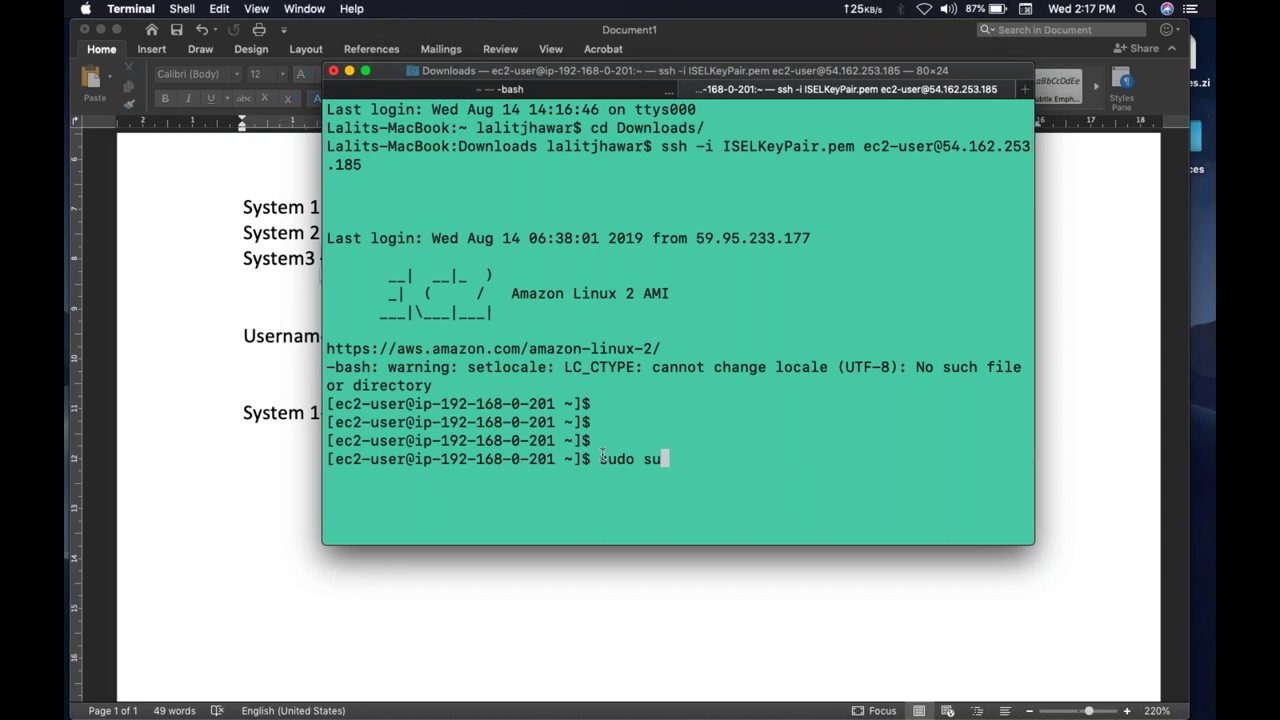
{"action": "key", "text": "Return"}
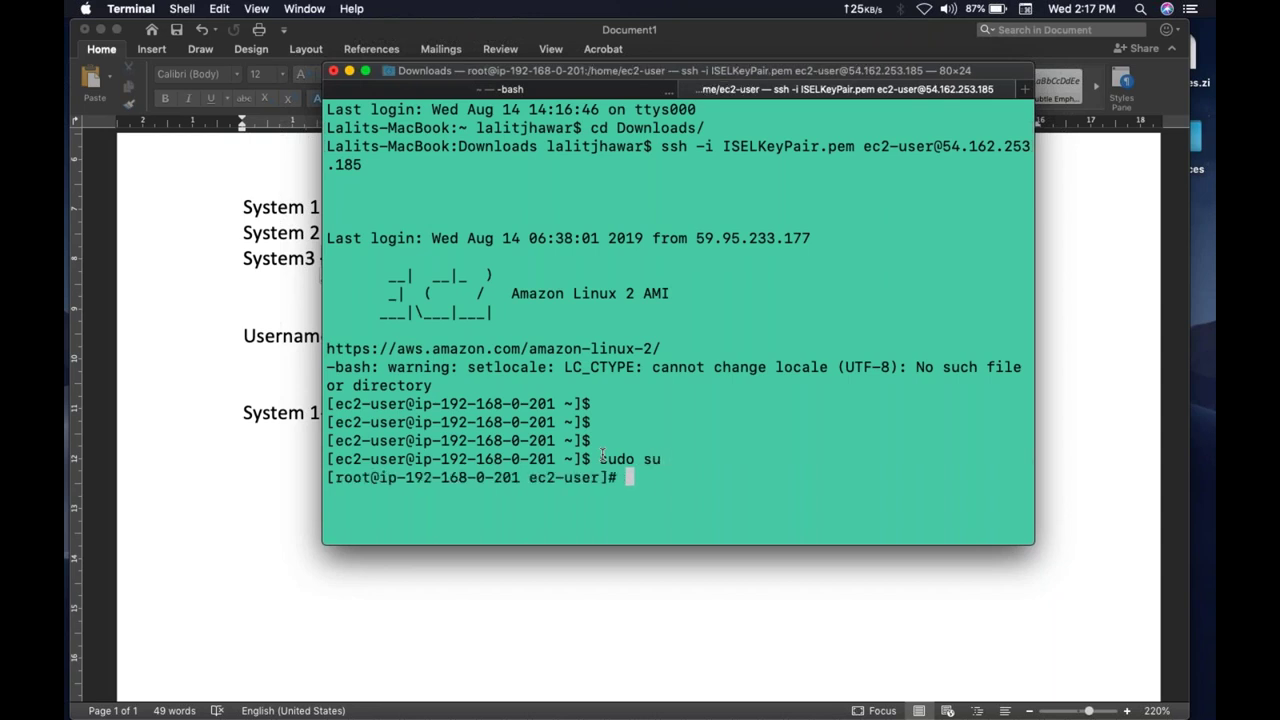
{"action": "type", "text": "ssh -i ke"}
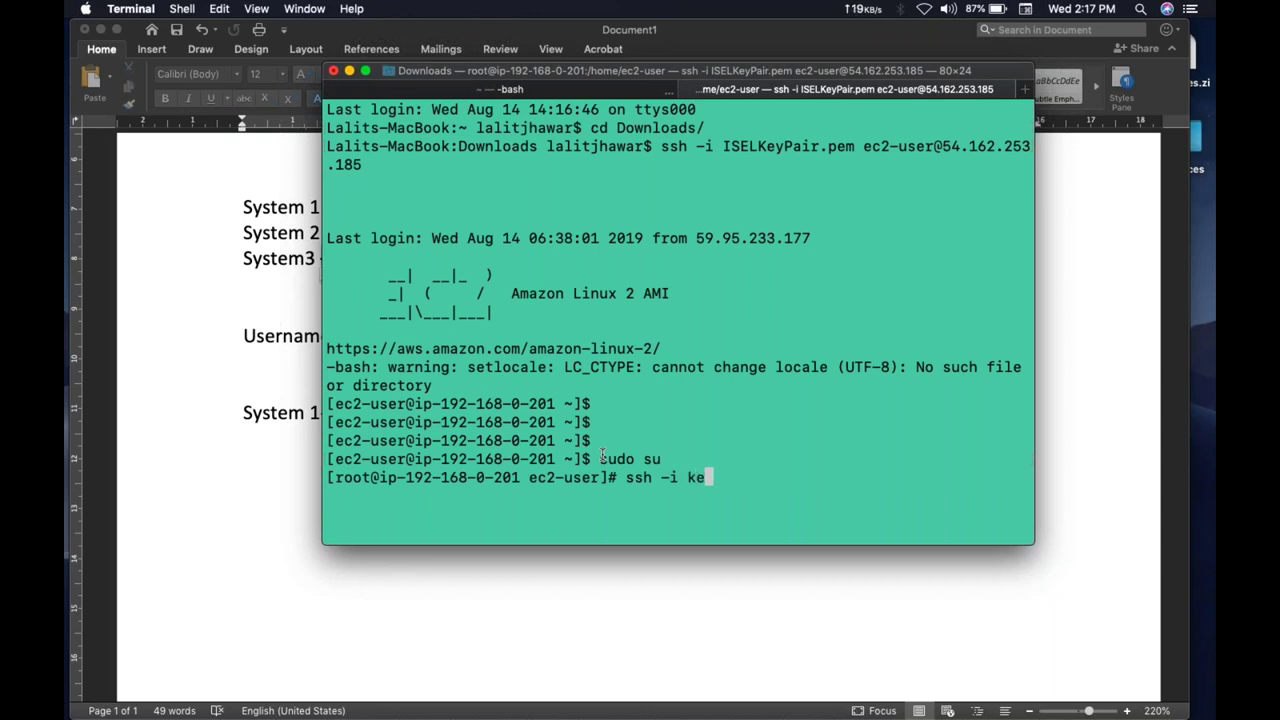
{"action": "key", "text": "Tab"}
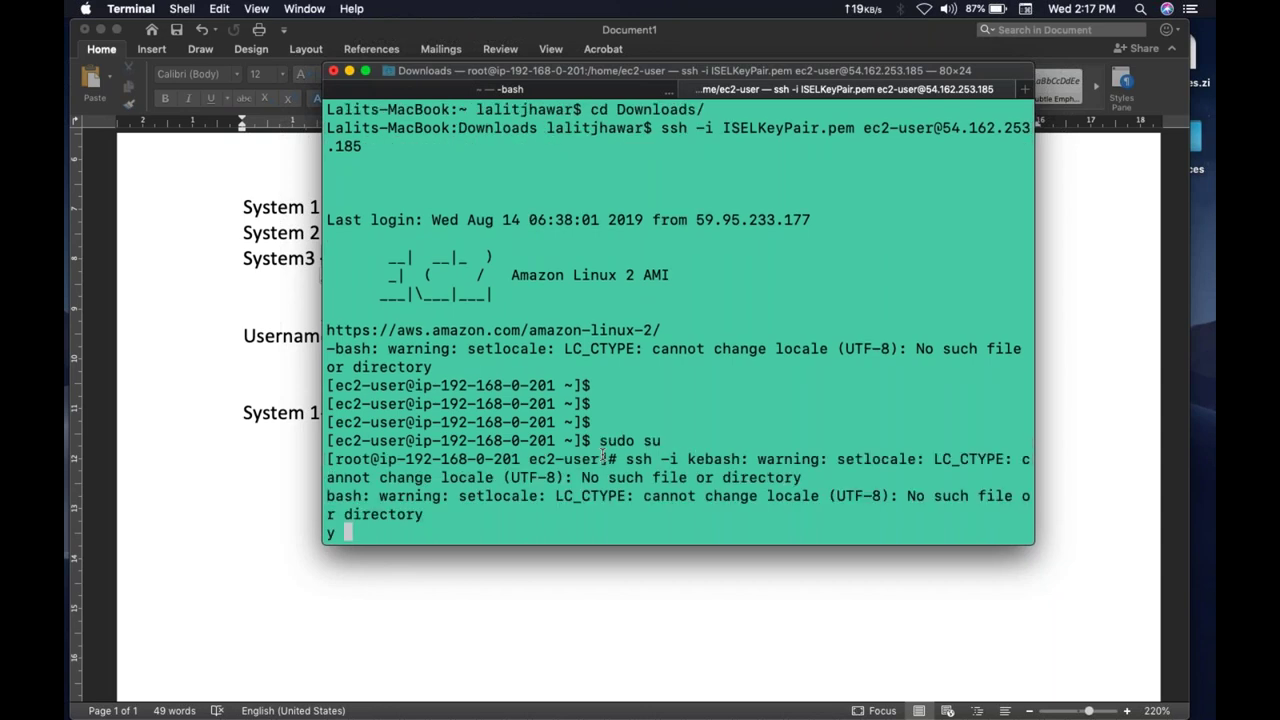
{"action": "key", "text": "Return"}
{"action": "key", "text": "Return"}
{"action": "type", "text": "clear"}
{"action": "key", "text": "Return"}
{"action": "type", "text": "ss"}
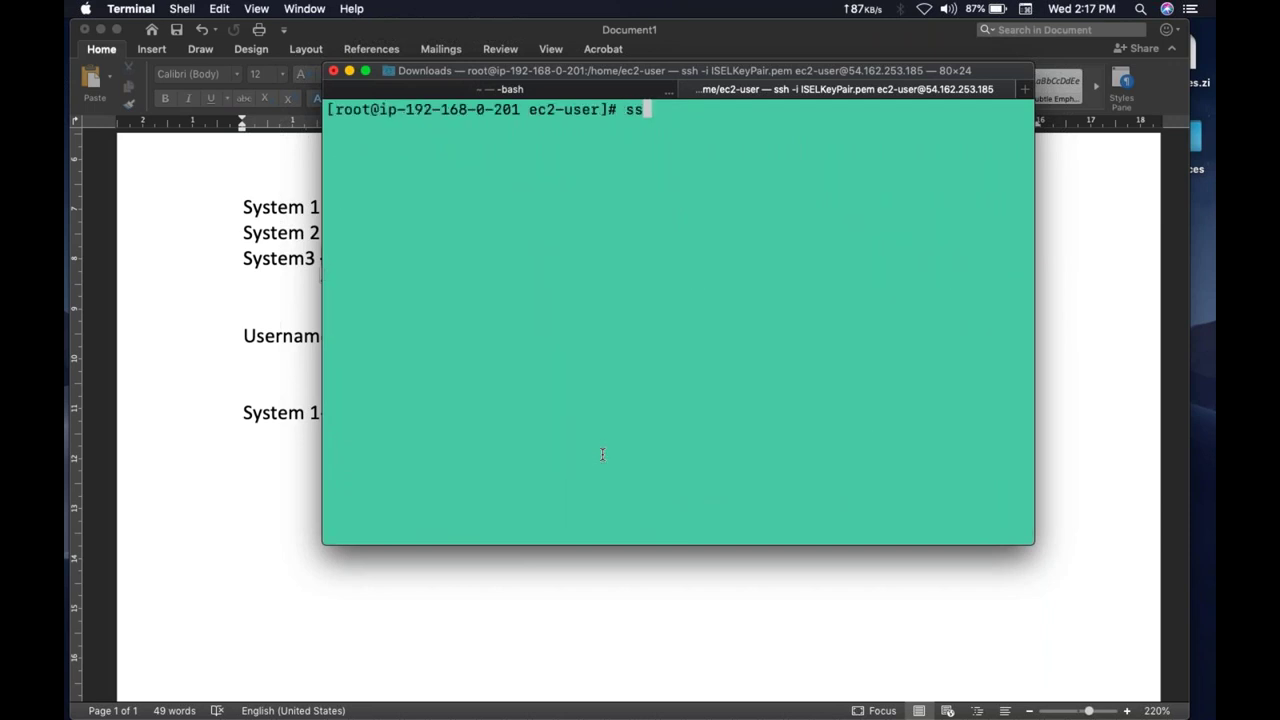
{"action": "type", "text": "h -i key ec2-"}
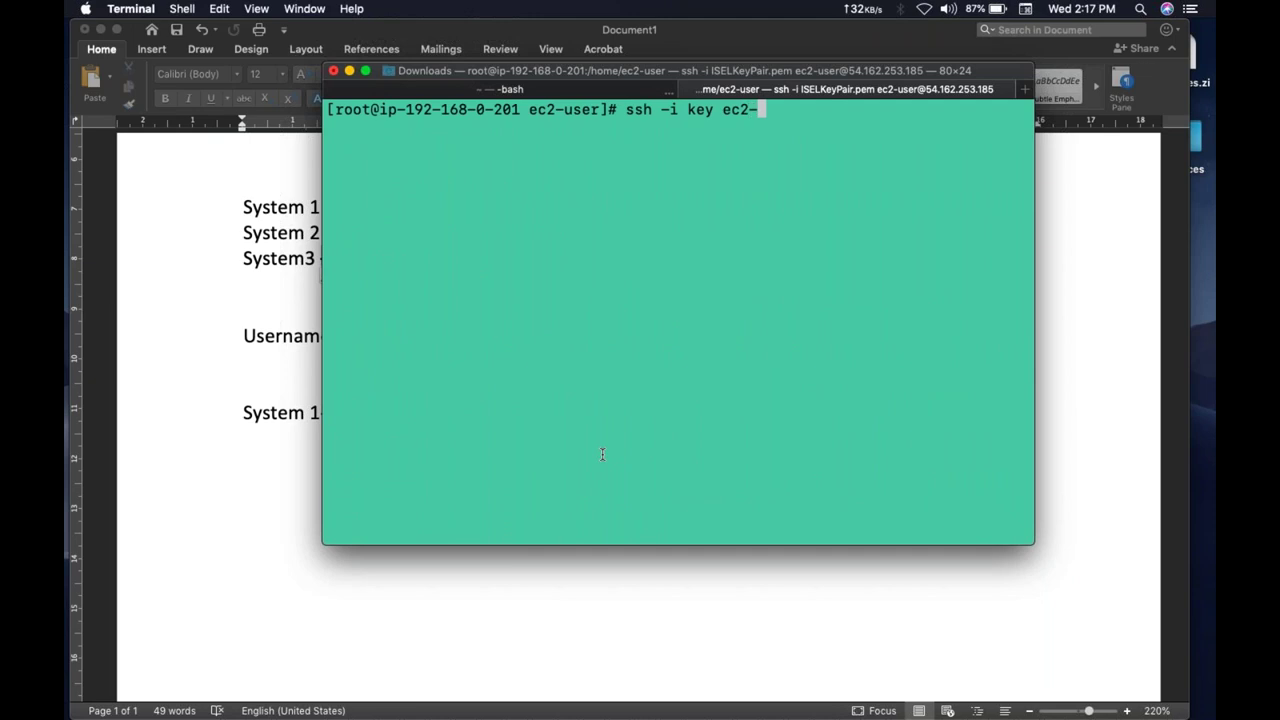
{"action": "type", "text": "user2"}
{"action": "key", "text": "BackSpace"}
{"action": "key", "text": "ctrl+Right"}
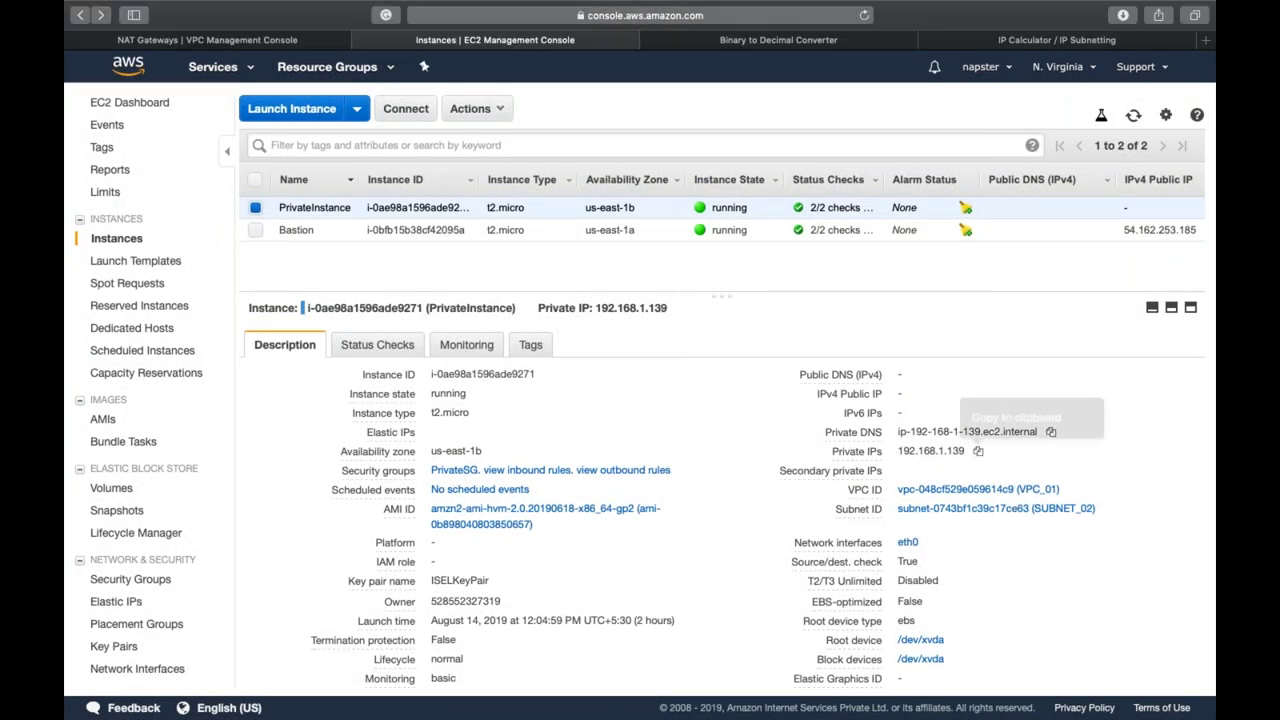
{"action": "left_click", "coordinate": [978, 455]}
{"action": "key", "text": "ctrl+Left"}
{"action": "key", "text": "super+v"}
{"action": "key", "text": "Return"}
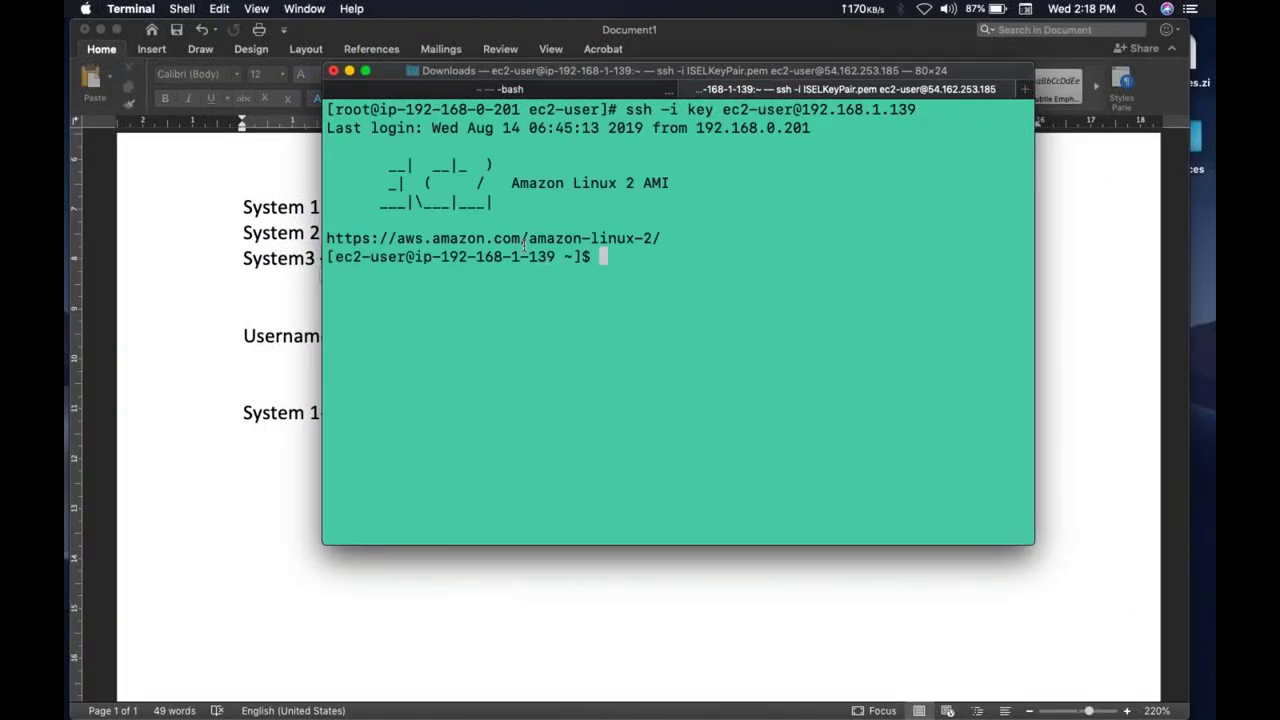
Compare the host addresses in the Bastion and private prompts, and become root on the private instance with sudo su
{"action": "left_click_drag", "start_coordinate": [511, 256], "coordinate": [564, 256]}
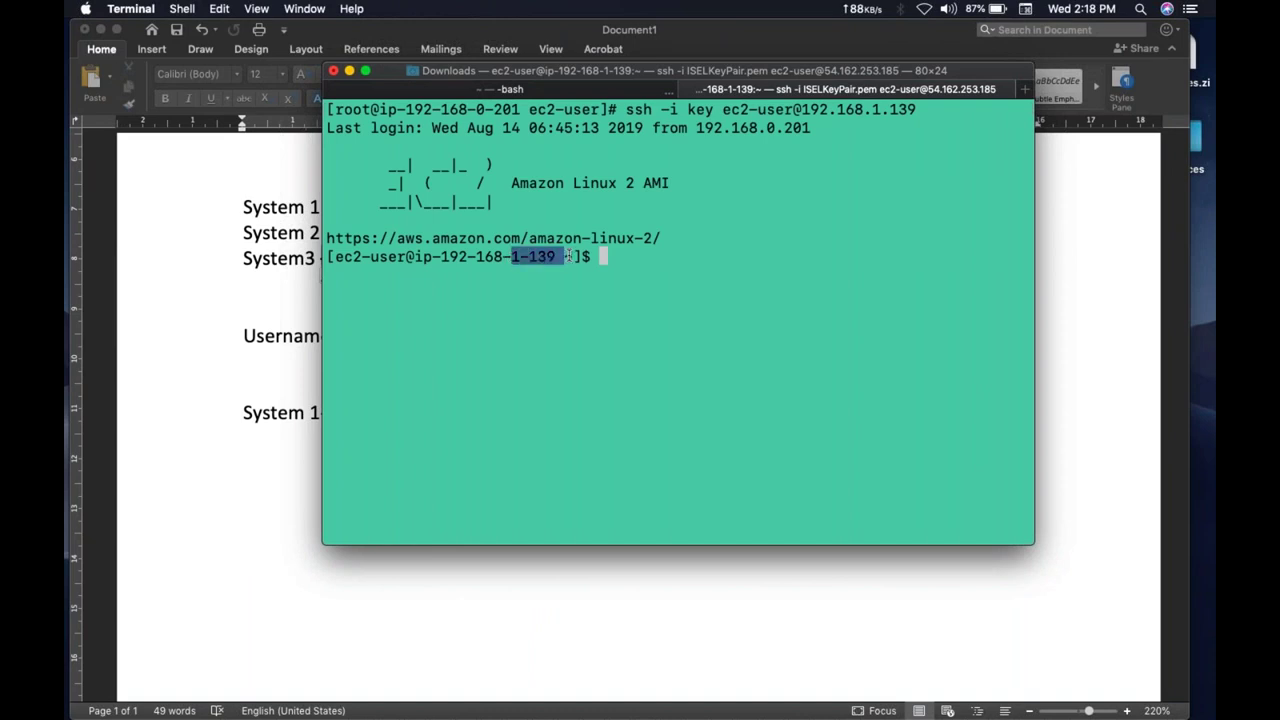
{"action": "left_click_drag", "start_coordinate": [476, 109], "coordinate": [517, 110]}
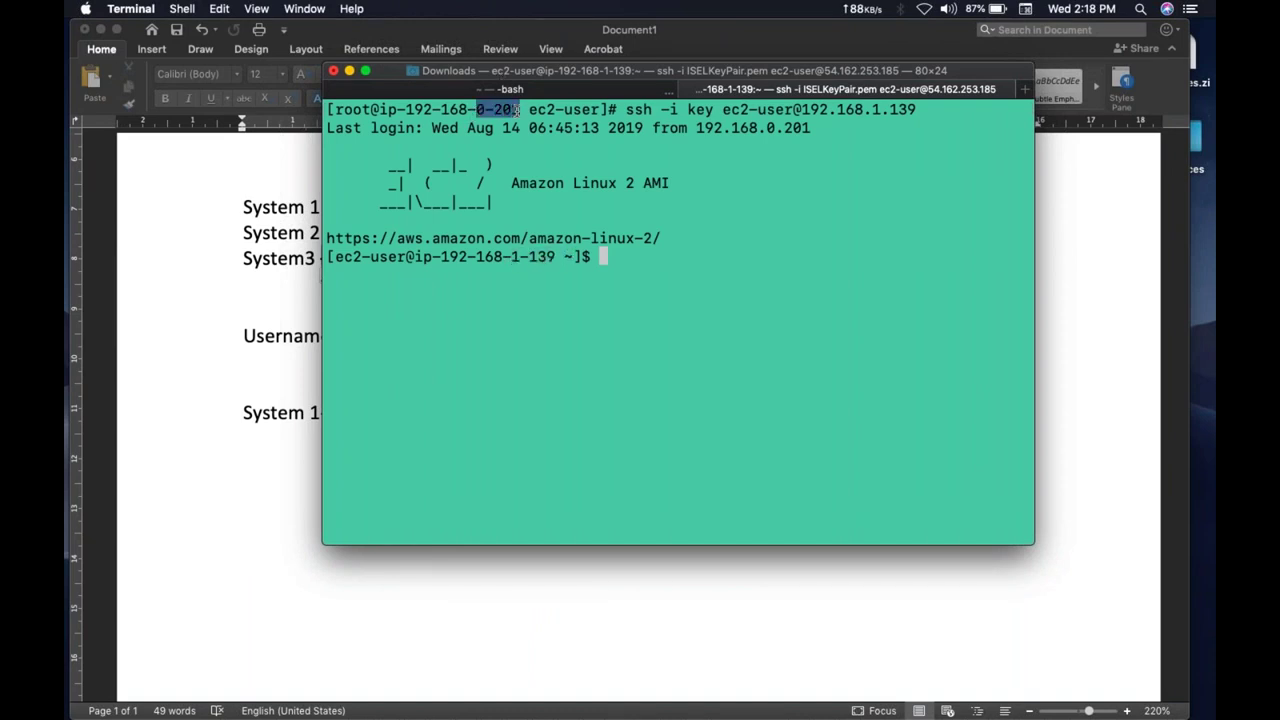
{"action": "left_click", "coordinate": [660, 272]}
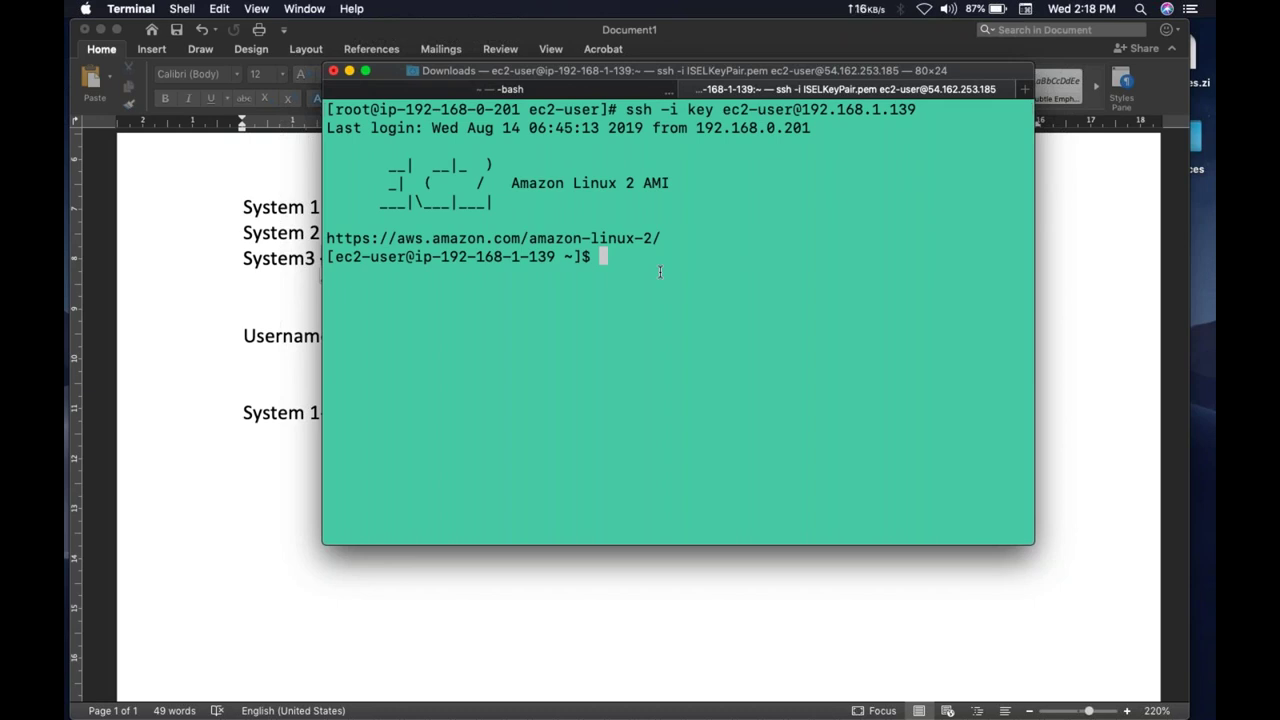
{"action": "type", "text": "sudo su"}
{"action": "key", "text": "Return"}
{"action": "type", "text": "y"}
{"action": "key", "text": "BackSpace"}
{"action": "type", "text": "ping www."}
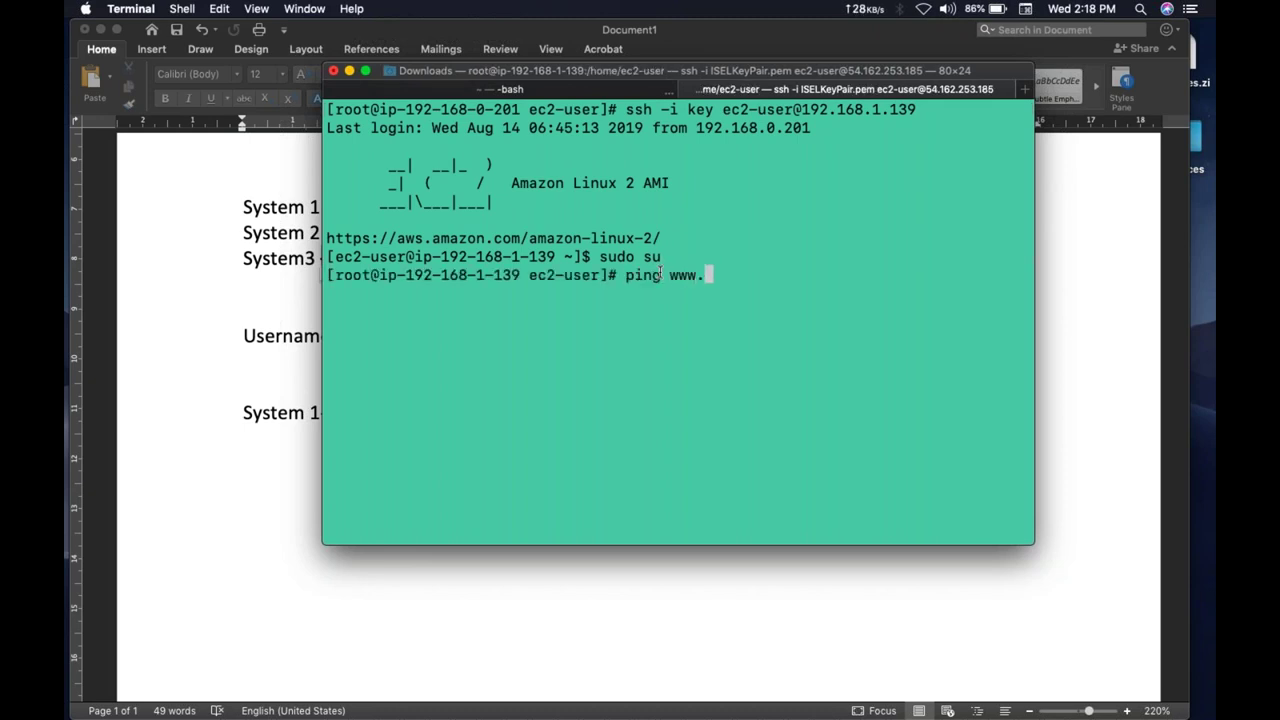
{"action": "type", "text": "google.com"}
{"action": "key", "text": "Return"}
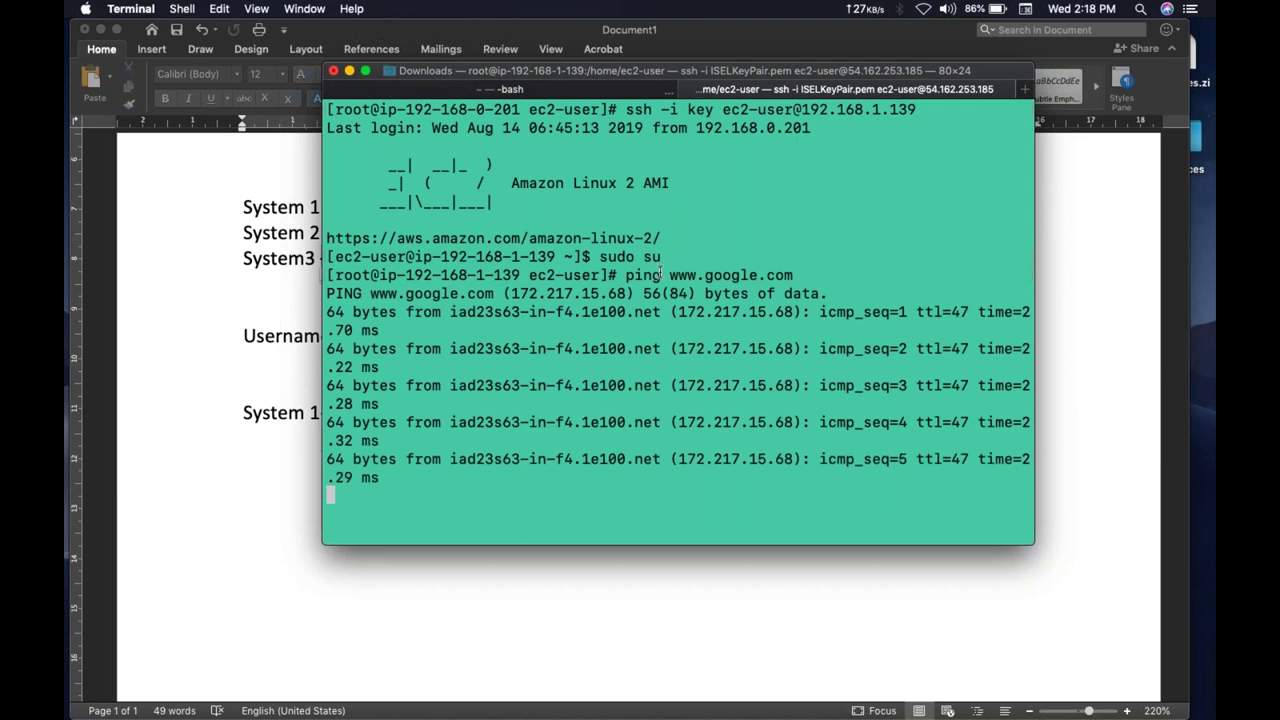
{"action": "key", "text": "ctrl+c"}
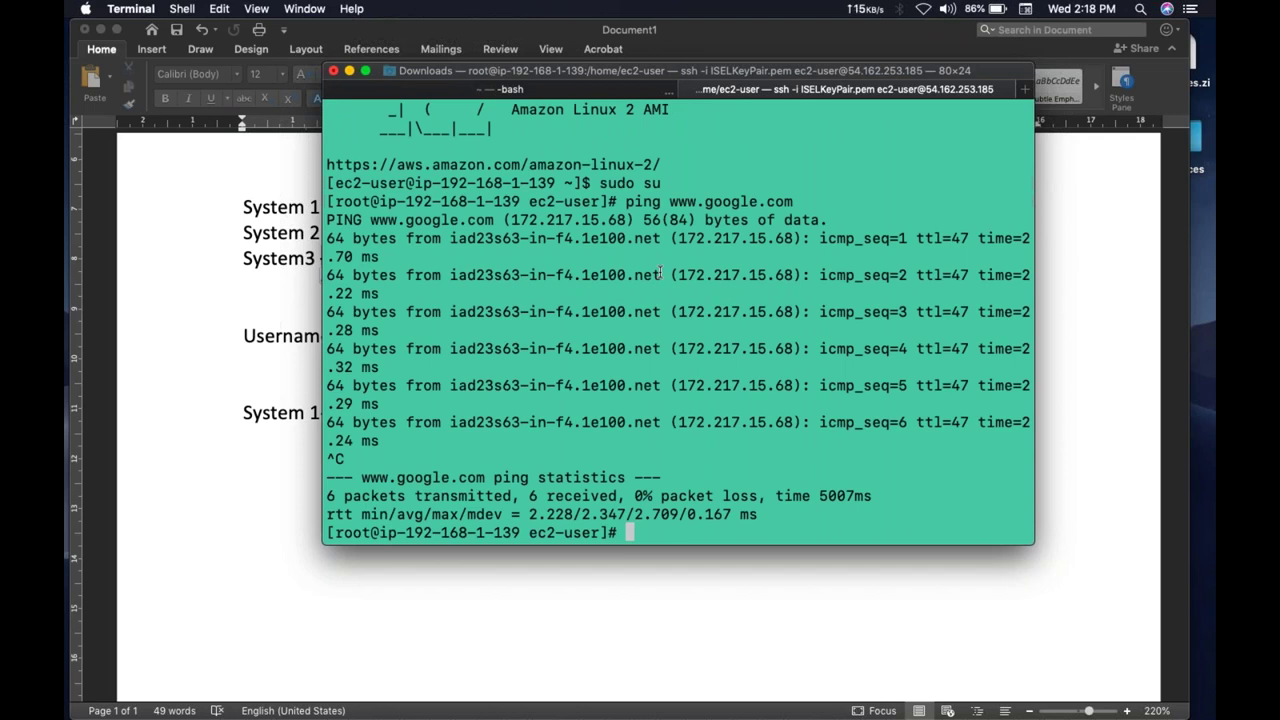
Run yum update on the private instance and accept the package installation with y
{"action": "key", "text": "F1"}
{"action": "type", "text": "yum update"}
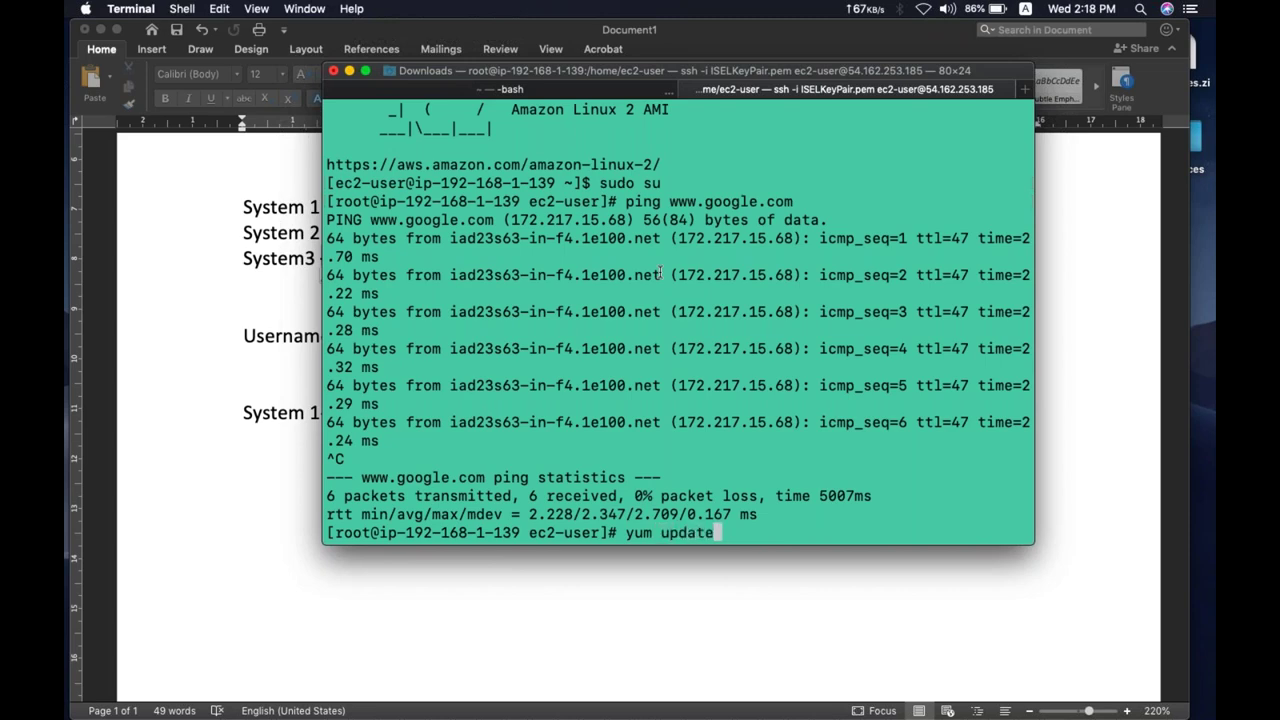
{"action": "key", "text": "Return"}
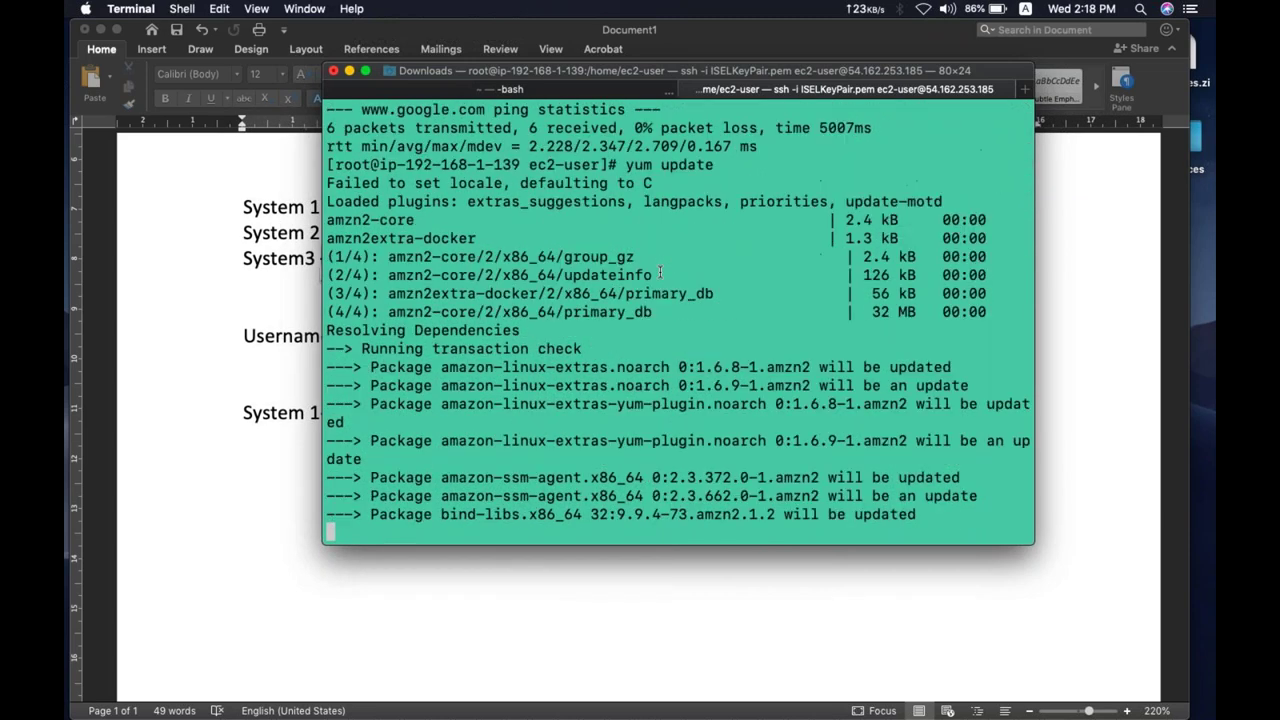
{"action": "type", "text": "y"}
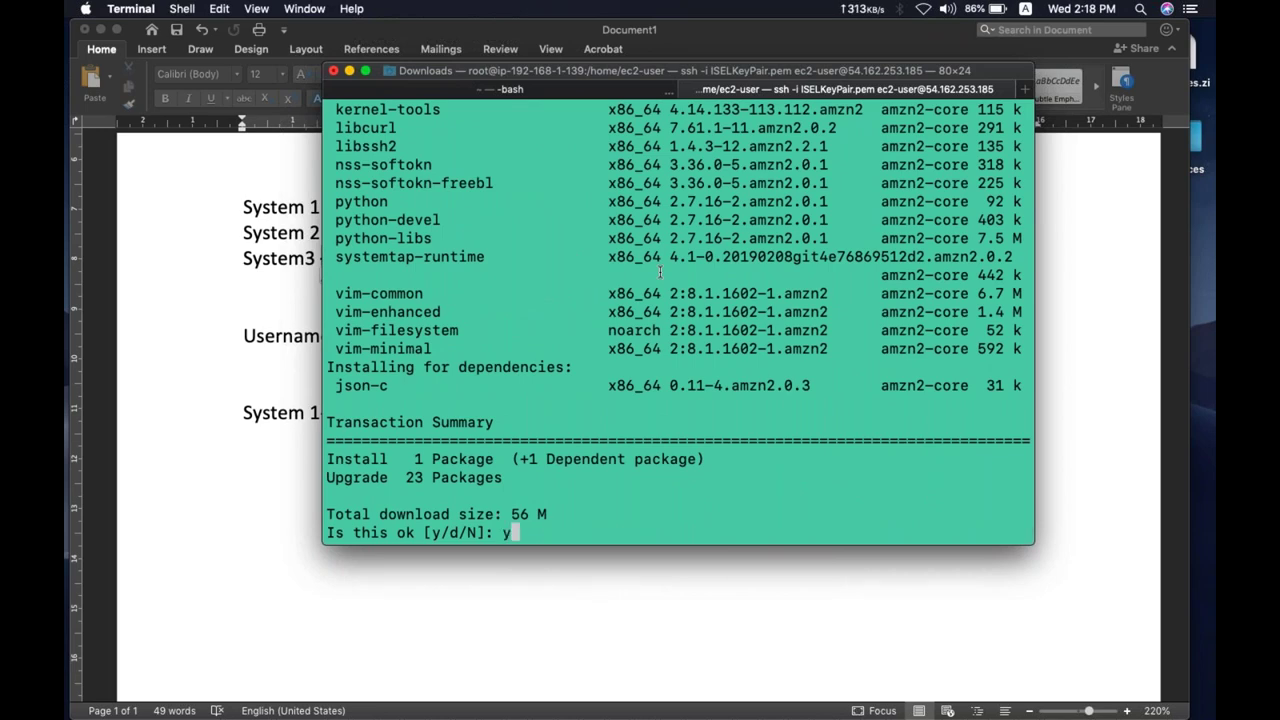
{"action": "key", "text": "Return"}
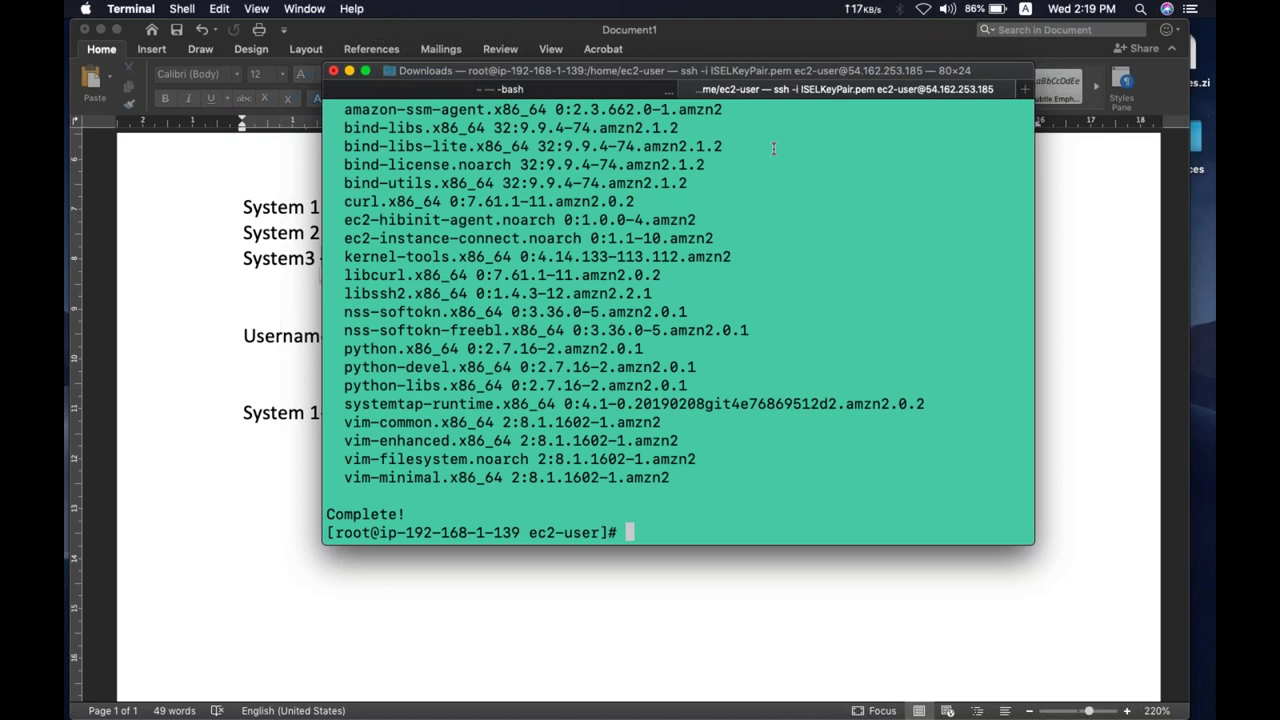
Switch to the EC2 console and check PrivateInstance's IPv4 public IP field and its inbound security group rules
{"action": "key", "text": "ctrl+Right"}
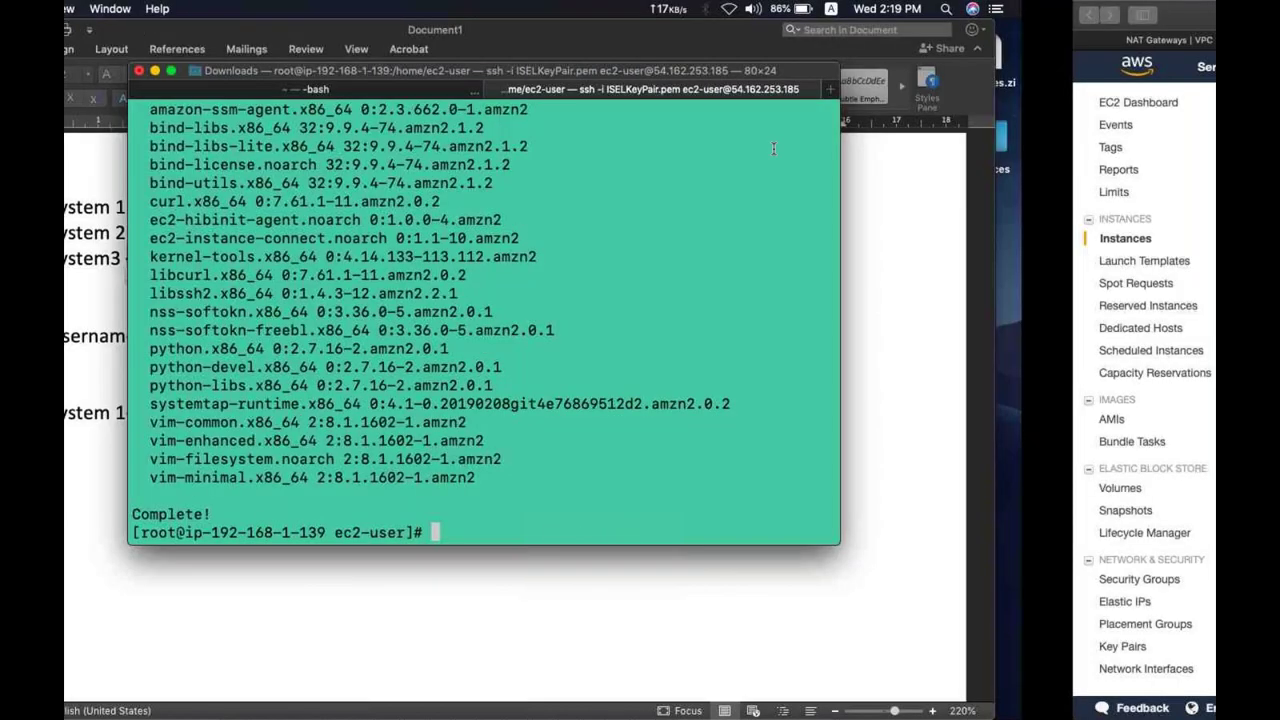
{"action": "triple_click", "coordinate": [937, 400]}
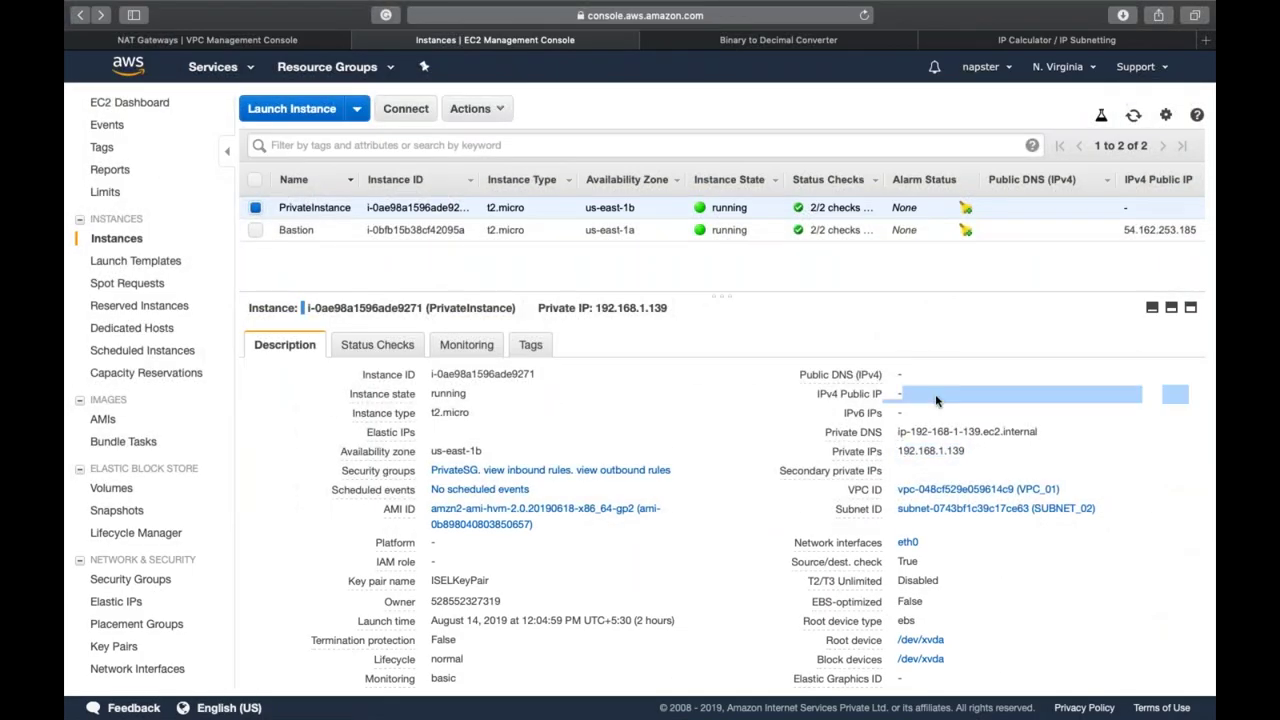
{"action": "left_click", "coordinate": [937, 400]}
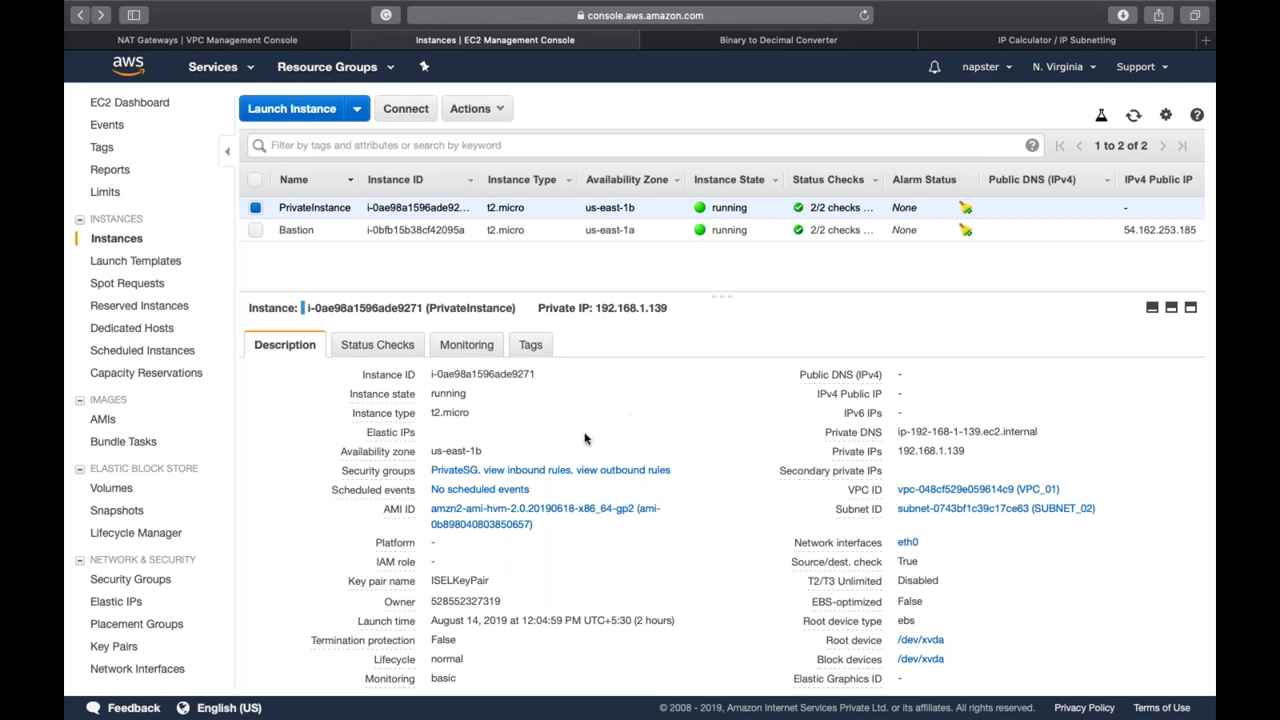
{"action": "left_click", "coordinate": [545, 472]}
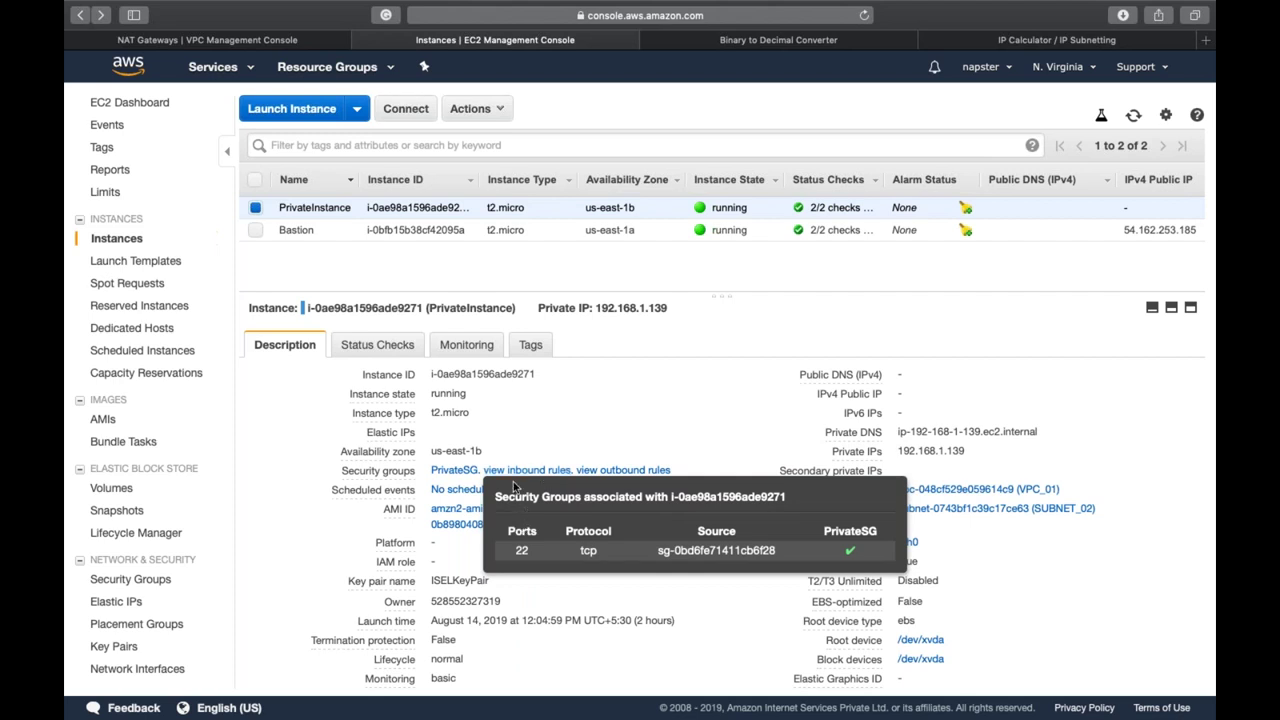
Add an HTTP inbound rule on port 80 with source 0.0.0.0/0, ::/0 to the PrivateSG security group and save it
{"action": "left_click", "coordinate": [468, 475]}
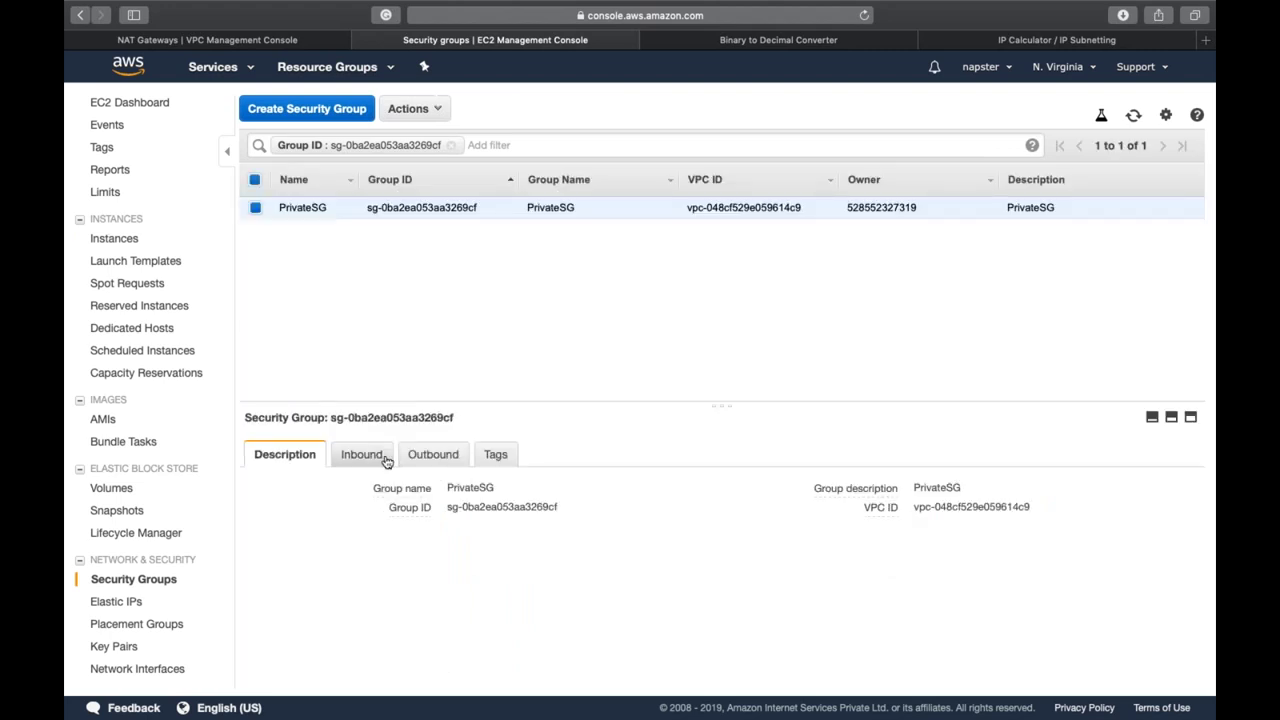
{"action": "left_click", "coordinate": [386, 458]}
{"action": "left_click", "coordinate": [281, 506]}
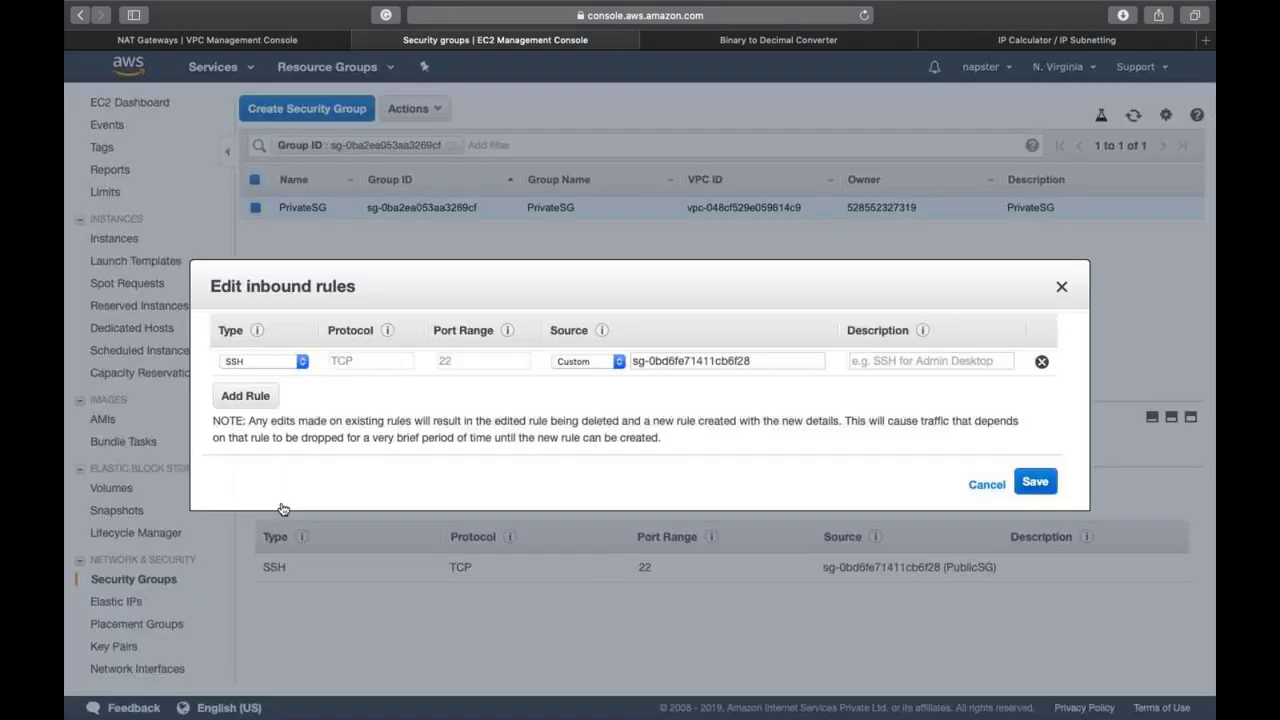
{"action": "left_click", "coordinate": [250, 403]}
{"action": "key", "text": "h"}
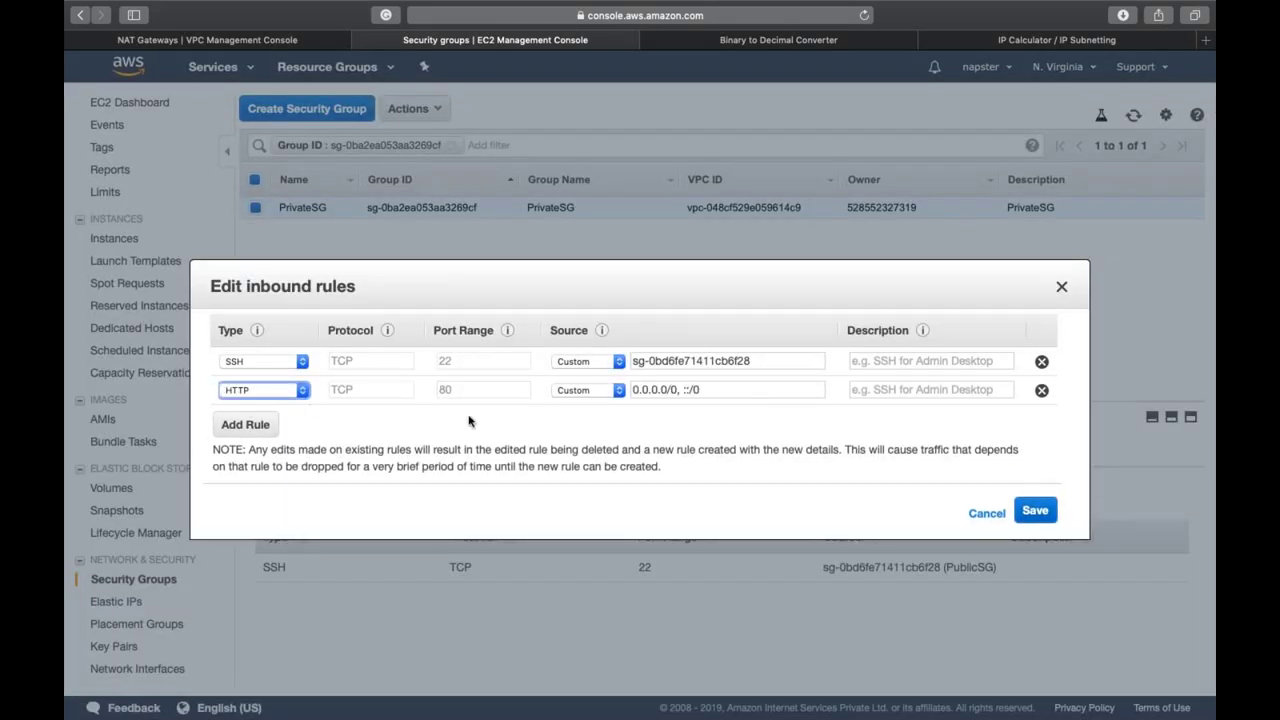
{"action": "left_click", "coordinate": [1037, 513]}
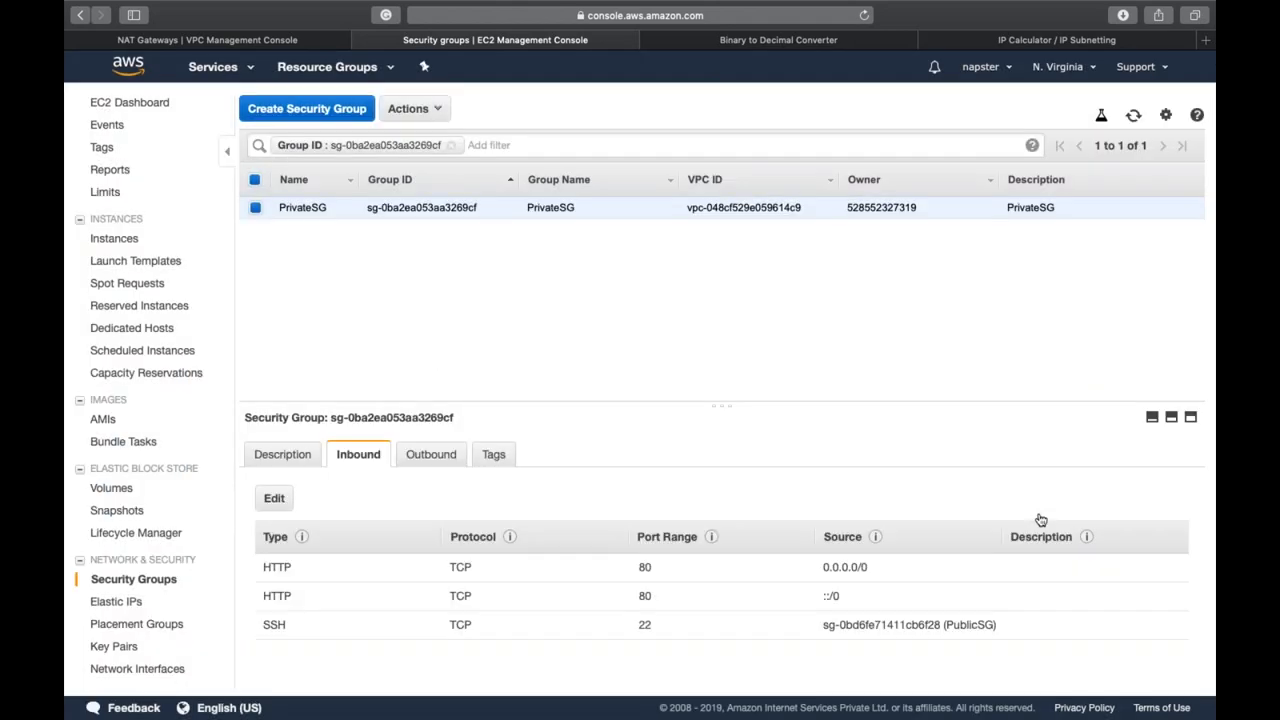
Switch to the terminal, install the web server with yum install httpd -y, and start it with service httpd start
{"action": "key", "text": "ctrl+Left"}
{"action": "type", "text": "yum insta"}
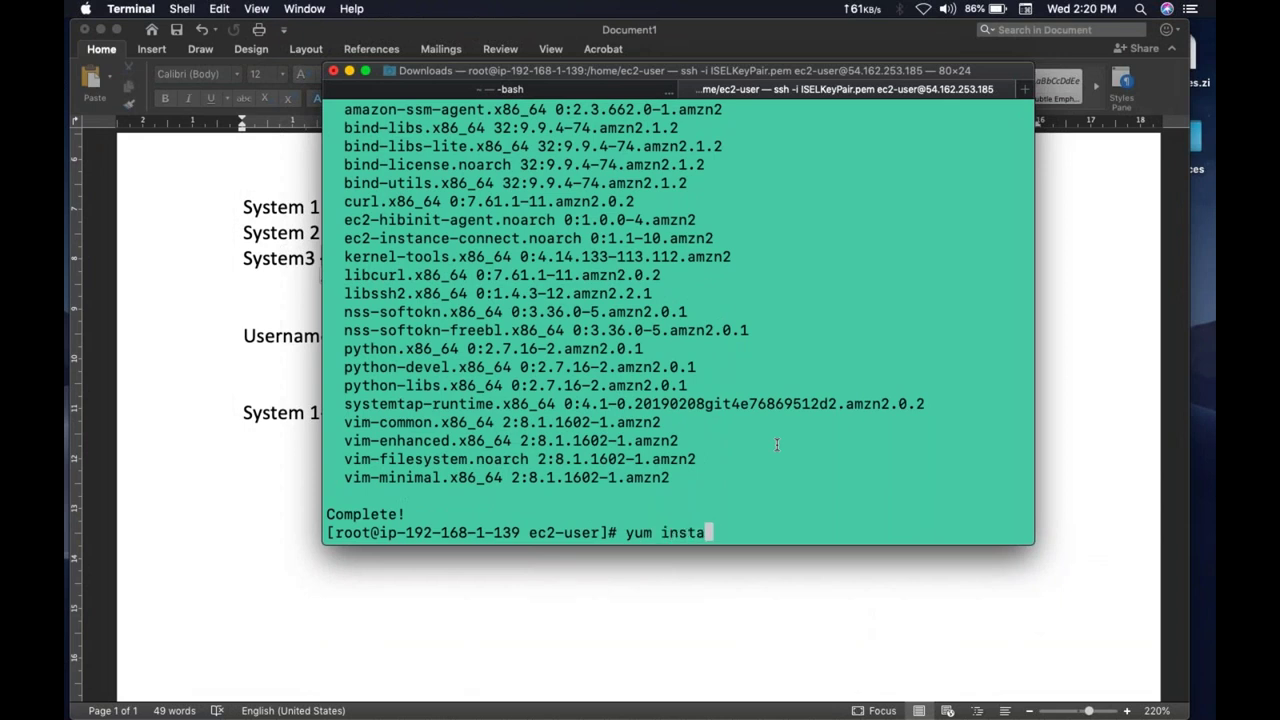
{"action": "type", "text": "ll httpd "}
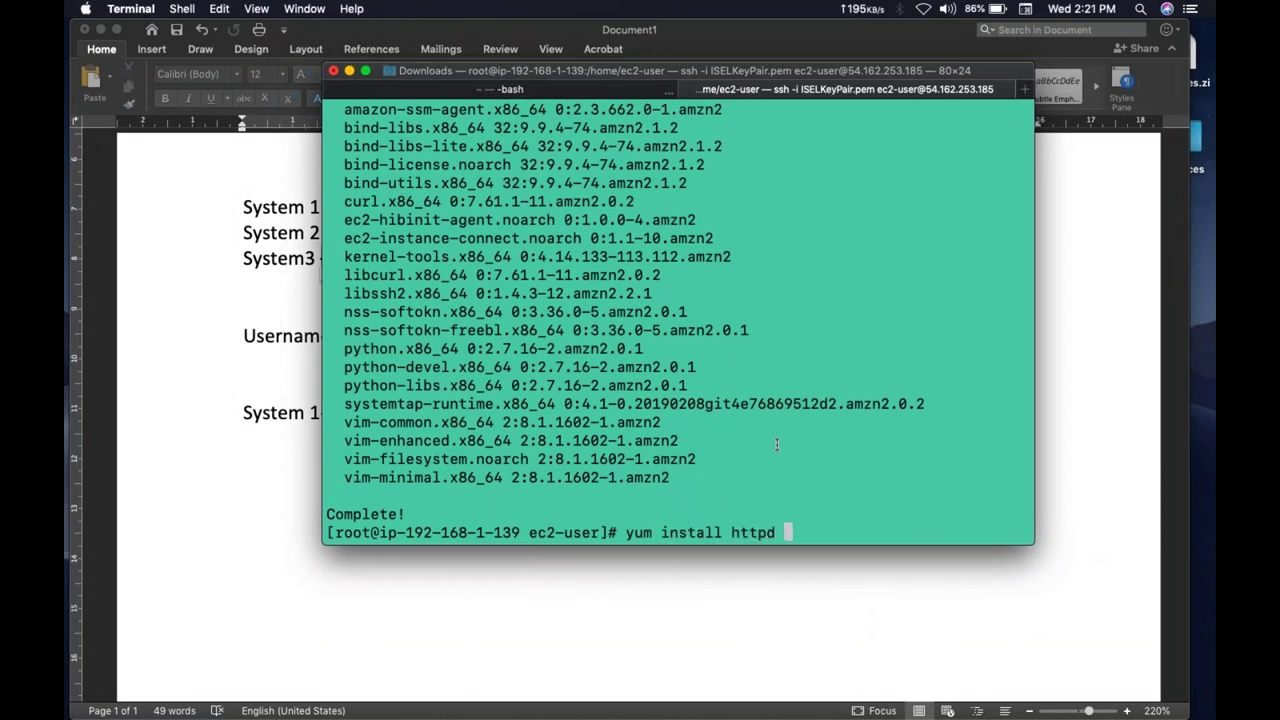
{"action": "type", "text": "-y"}
{"action": "key", "text": "Return"}
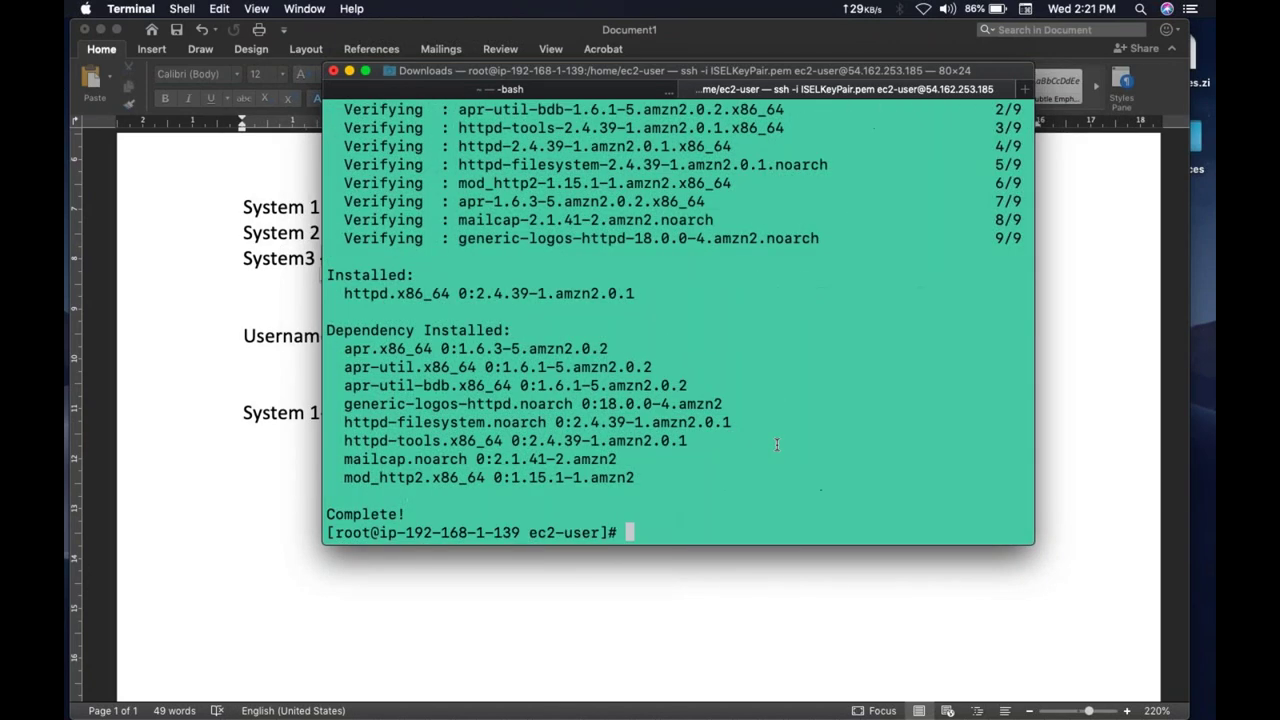
{"action": "type", "text": "service httpd start"}
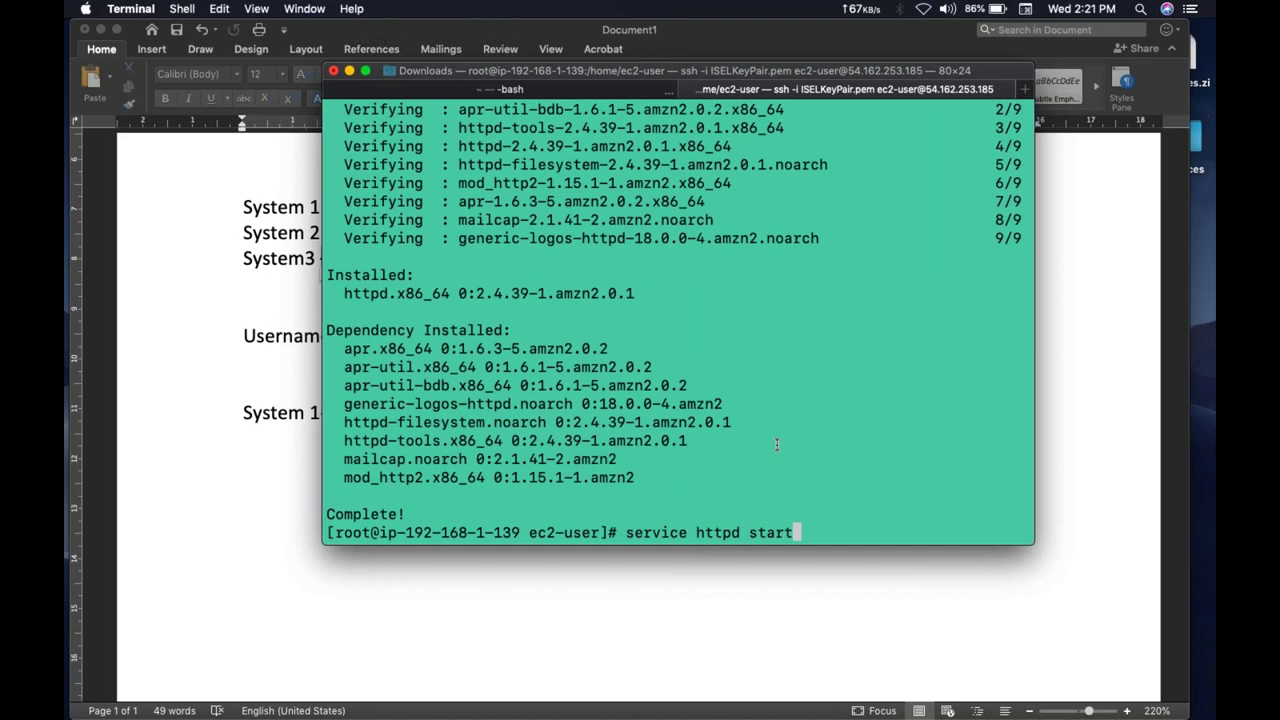
{"action": "key", "text": "Return"}
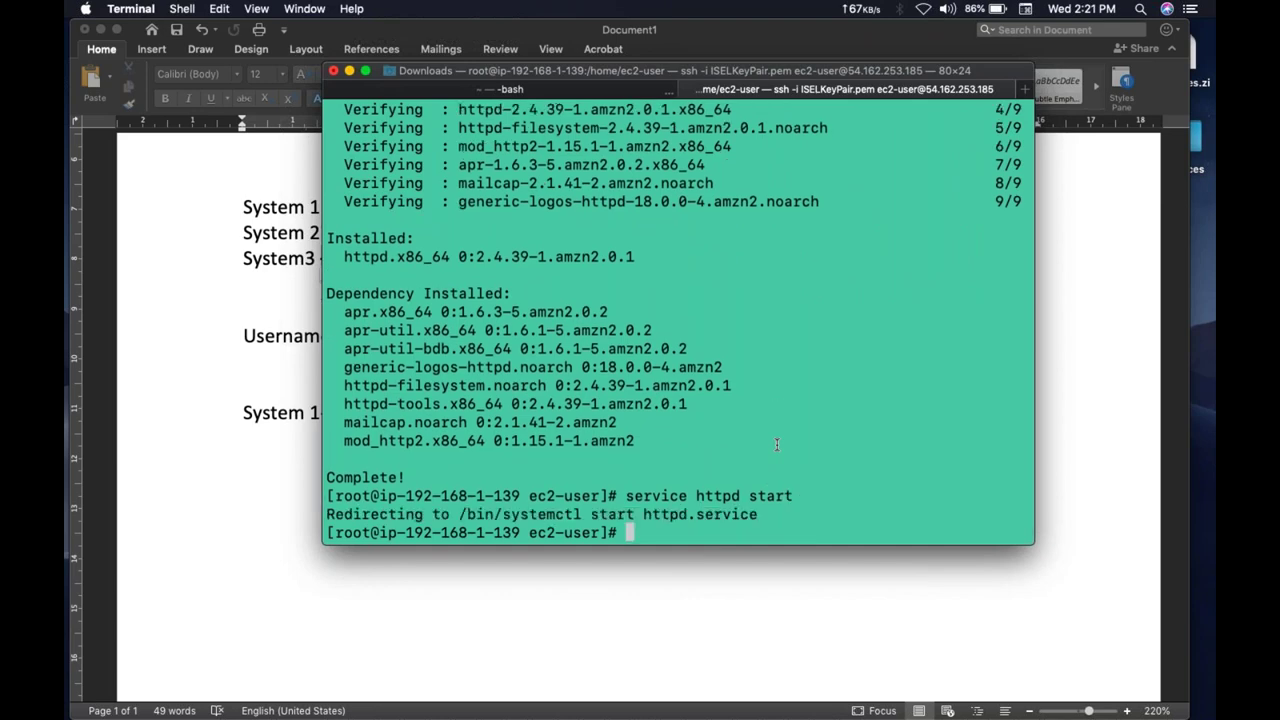
Switch to the EC2 console, list the instances, and check PrivateInstance's details and inbound security group rules
{"action": "key", "text": "ctrl+Right"}
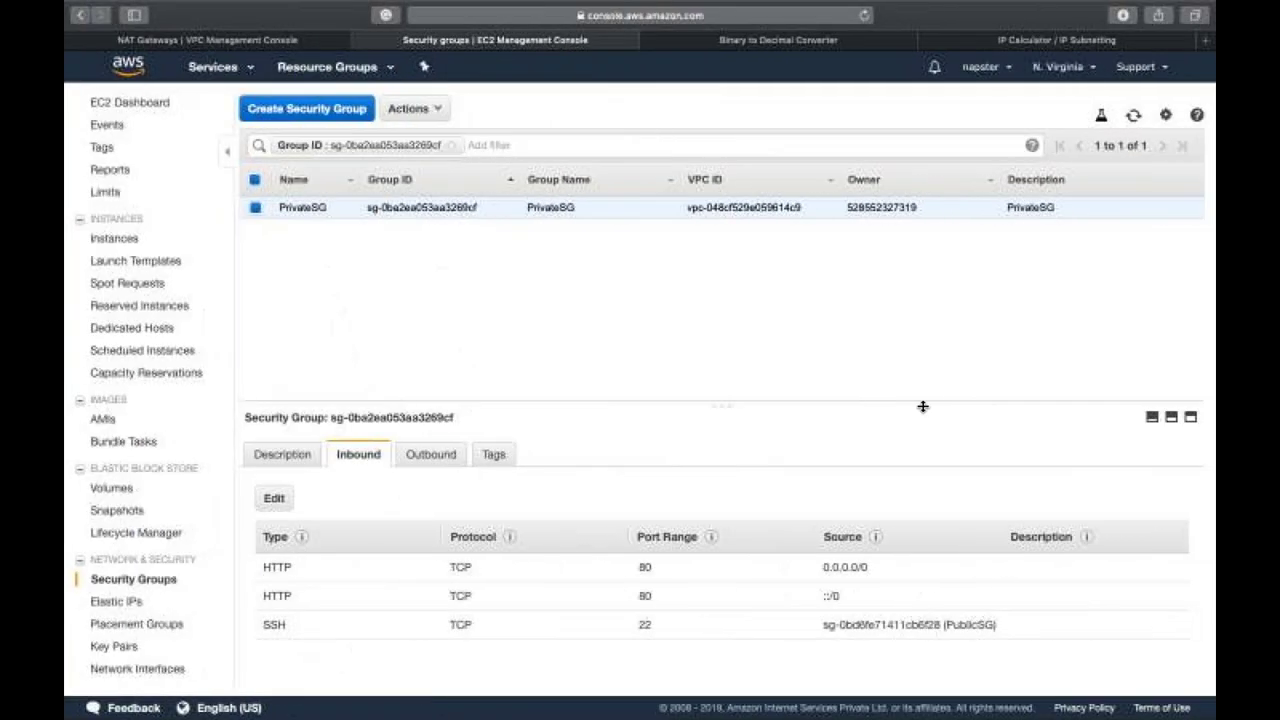
{"action": "left_click", "coordinate": [139, 243]}
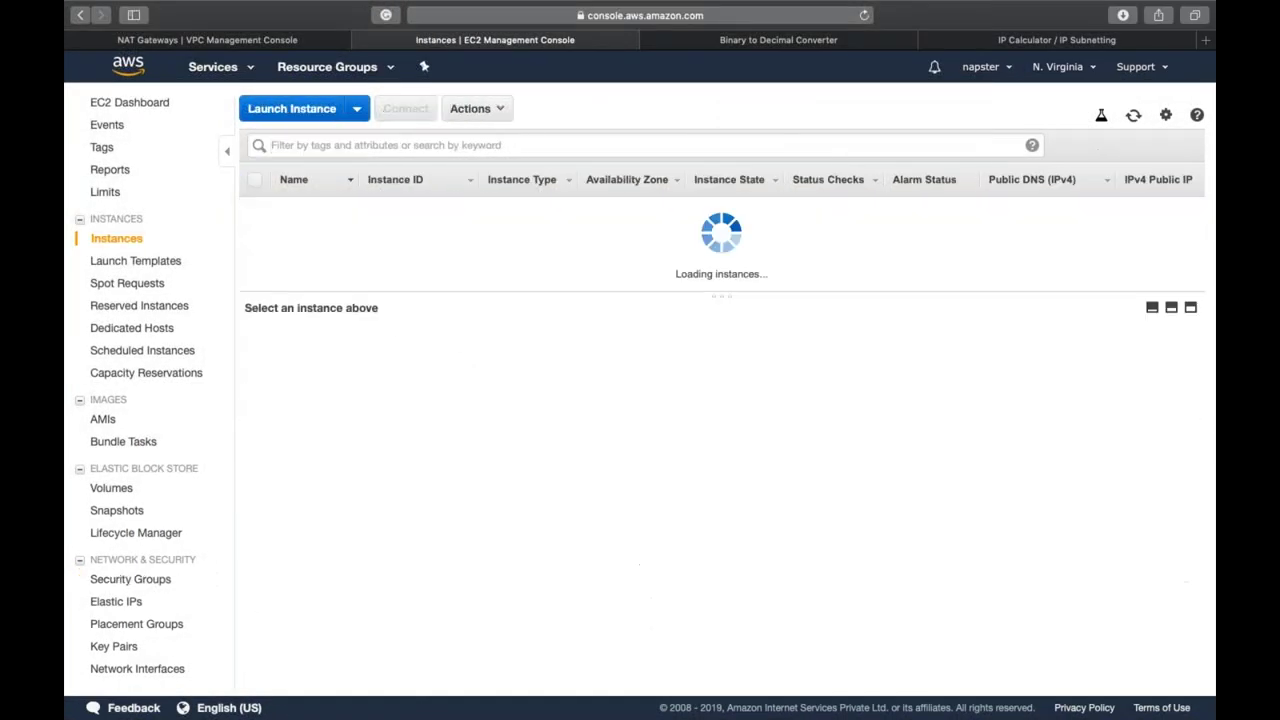
{"action": "left_click", "coordinate": [466, 210]}
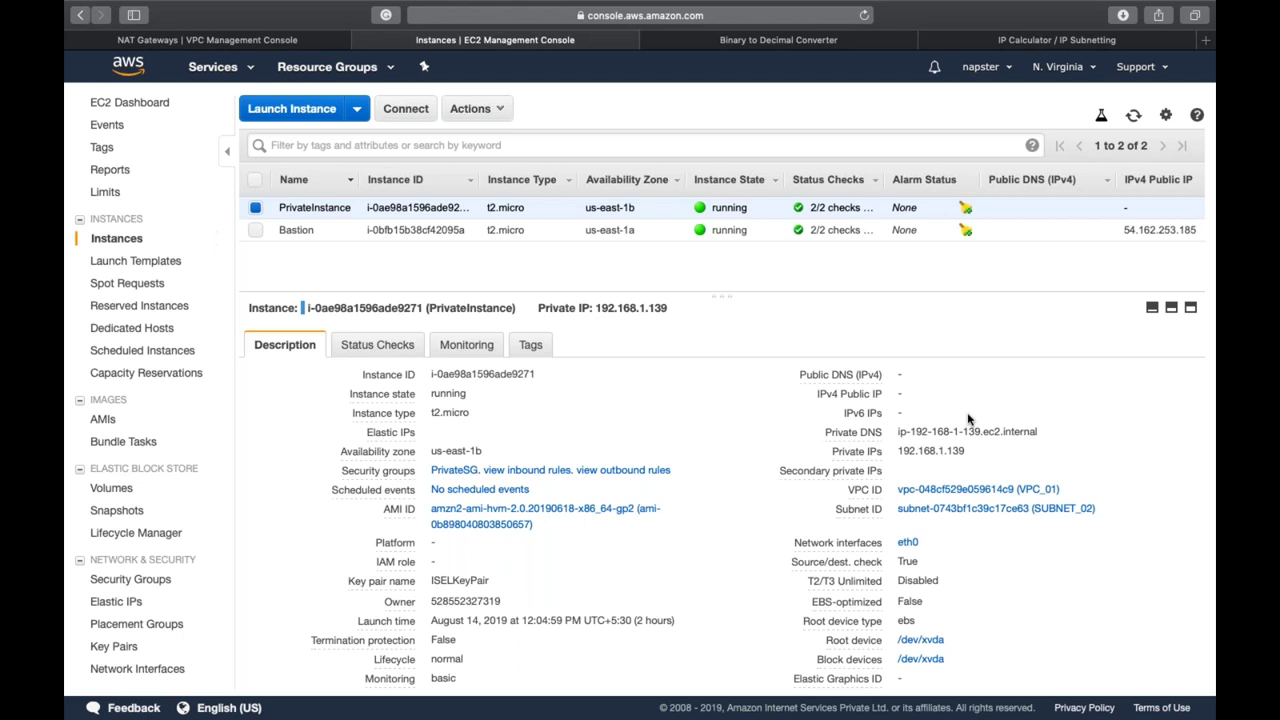
{"action": "left_click", "coordinate": [530, 472]}
View the Word notes, then browse iCloud Drive to the 3. VPC folder inside AWS - Solution Architect- Associate
{"action": "key", "text": "ctrl+Left"}
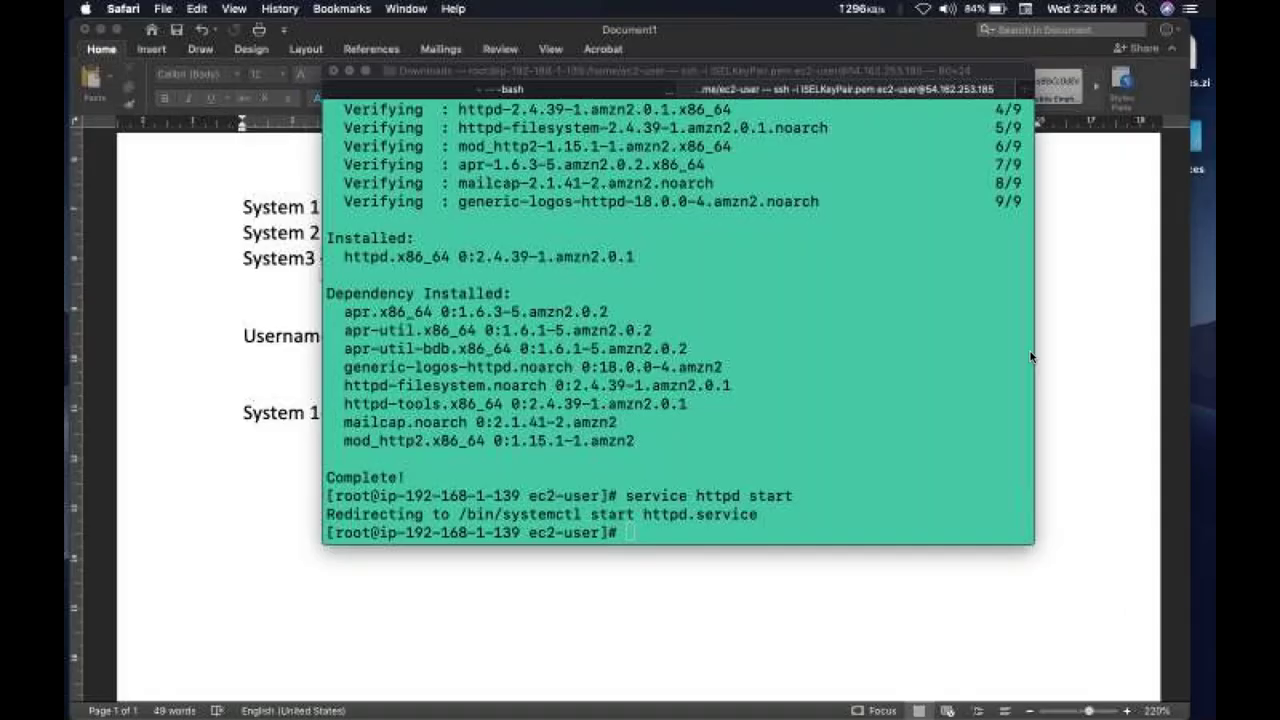
{"action": "key", "text": "ctrl+Up"}
{"action": "left_click", "coordinate": [963, 434]}
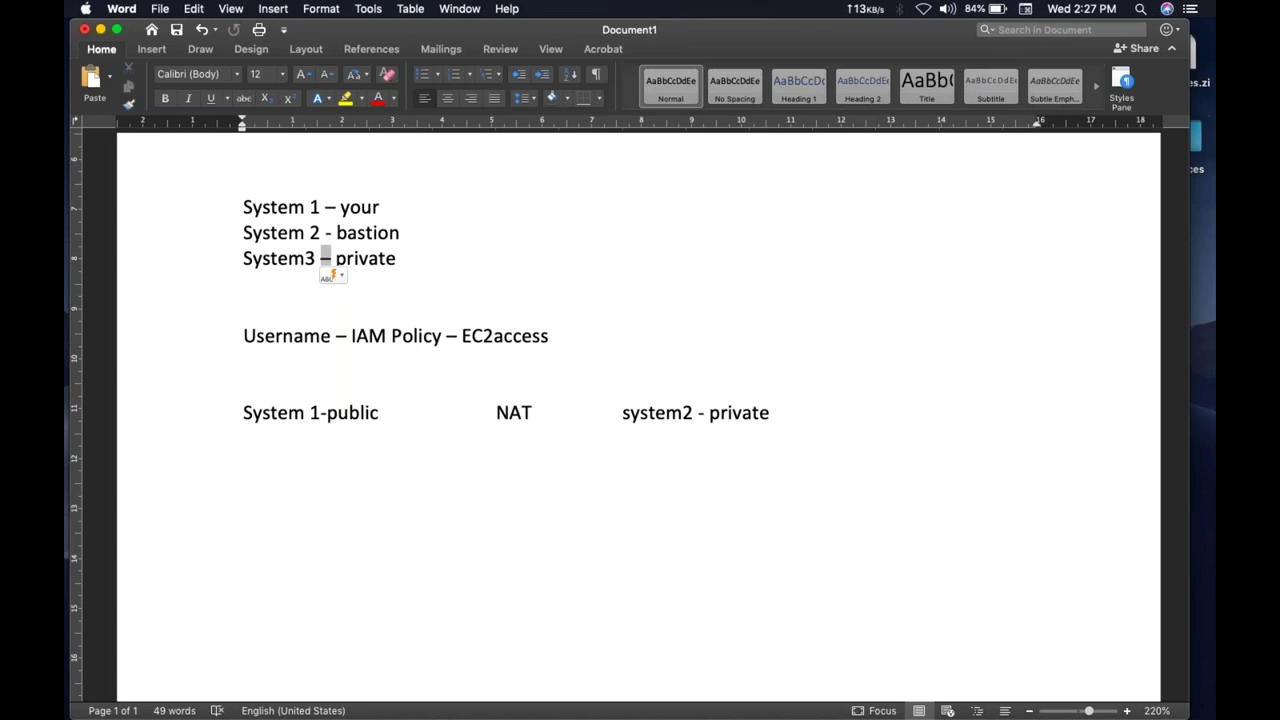
{"action": "key", "text": "ctrl+Up"}
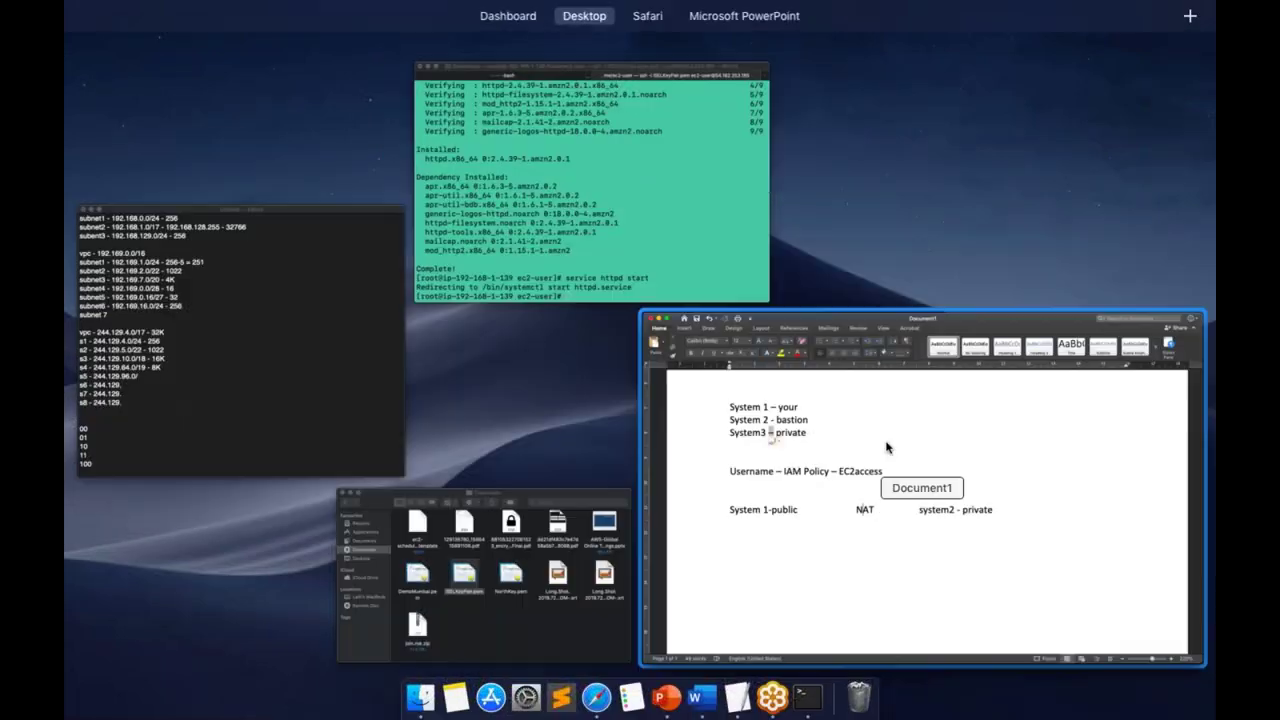
{"action": "left_click", "coordinate": [513, 510]}
{"action": "left_click", "coordinate": [372, 523]}
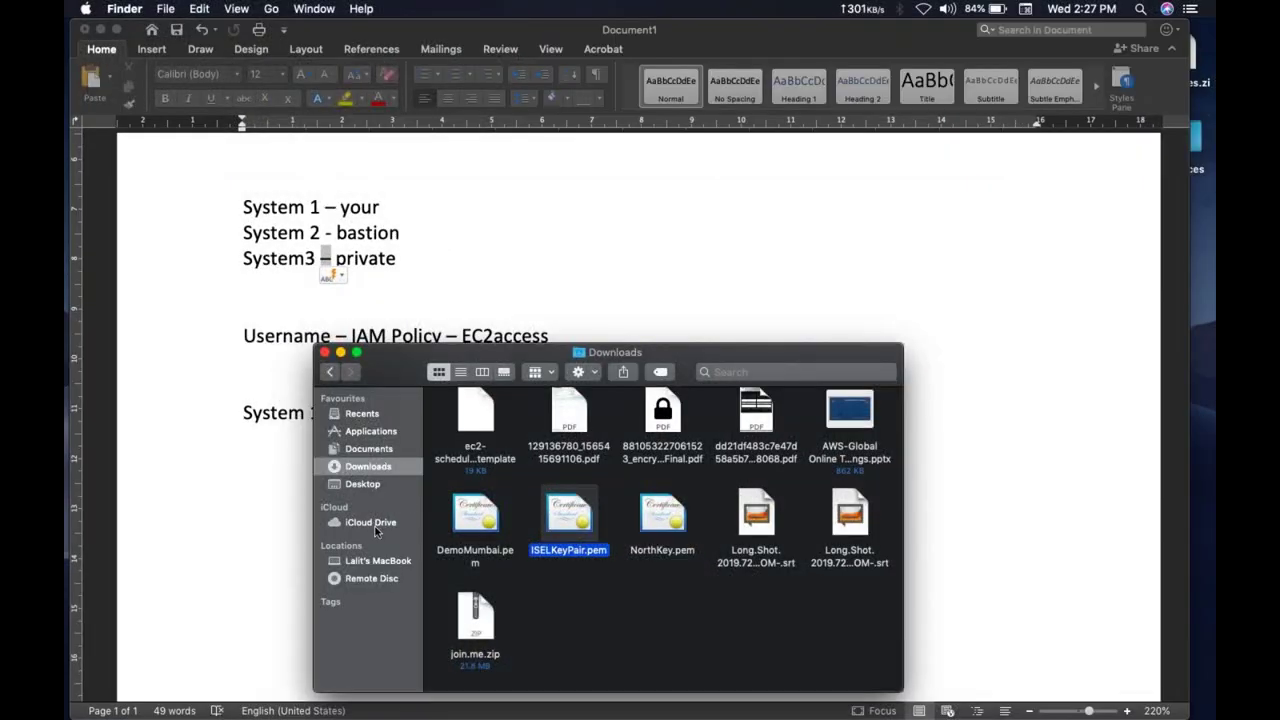
{"action": "double_click", "coordinate": [478, 436]}
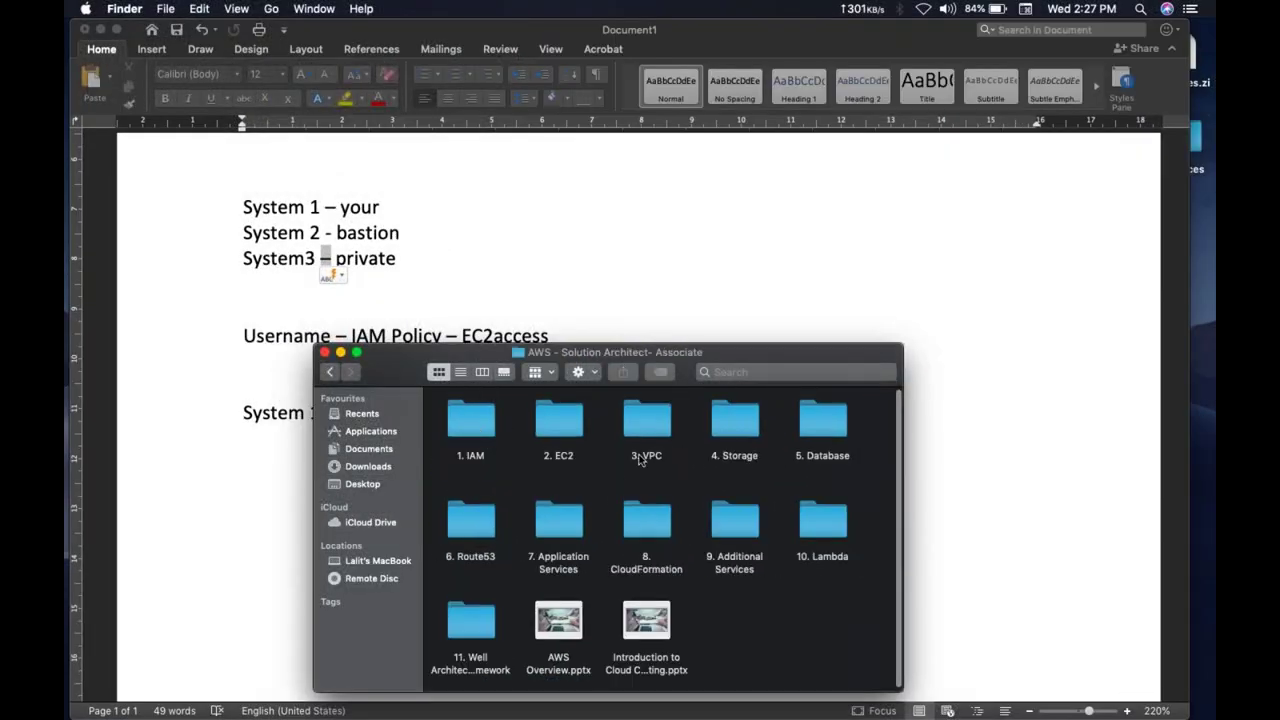
{"action": "double_click", "coordinate": [648, 425]}
Open the AWS VPC Network-3.png diagram from the 3. VPC folder and return to the Word notes
{"action": "key", "text": "ctrl+Right"}
{"action": "key", "text": "ctrl+Right"}
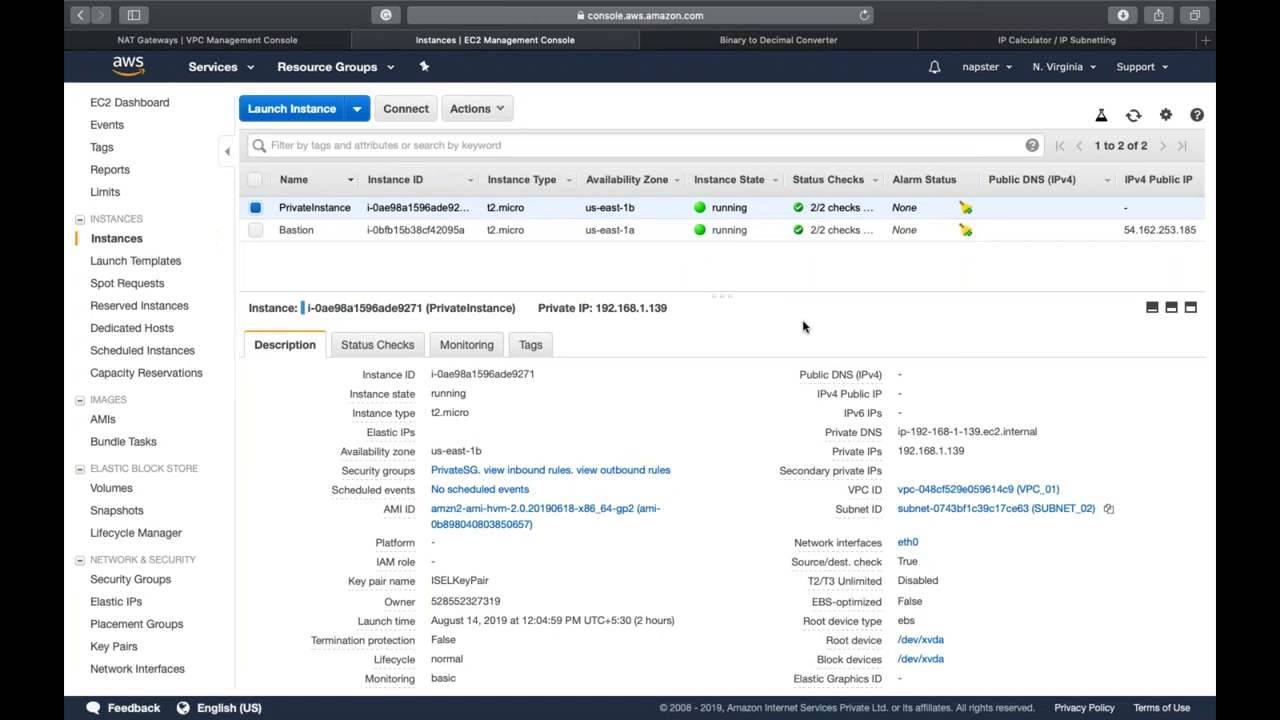
{"action": "key", "text": "ctrl+Up"}
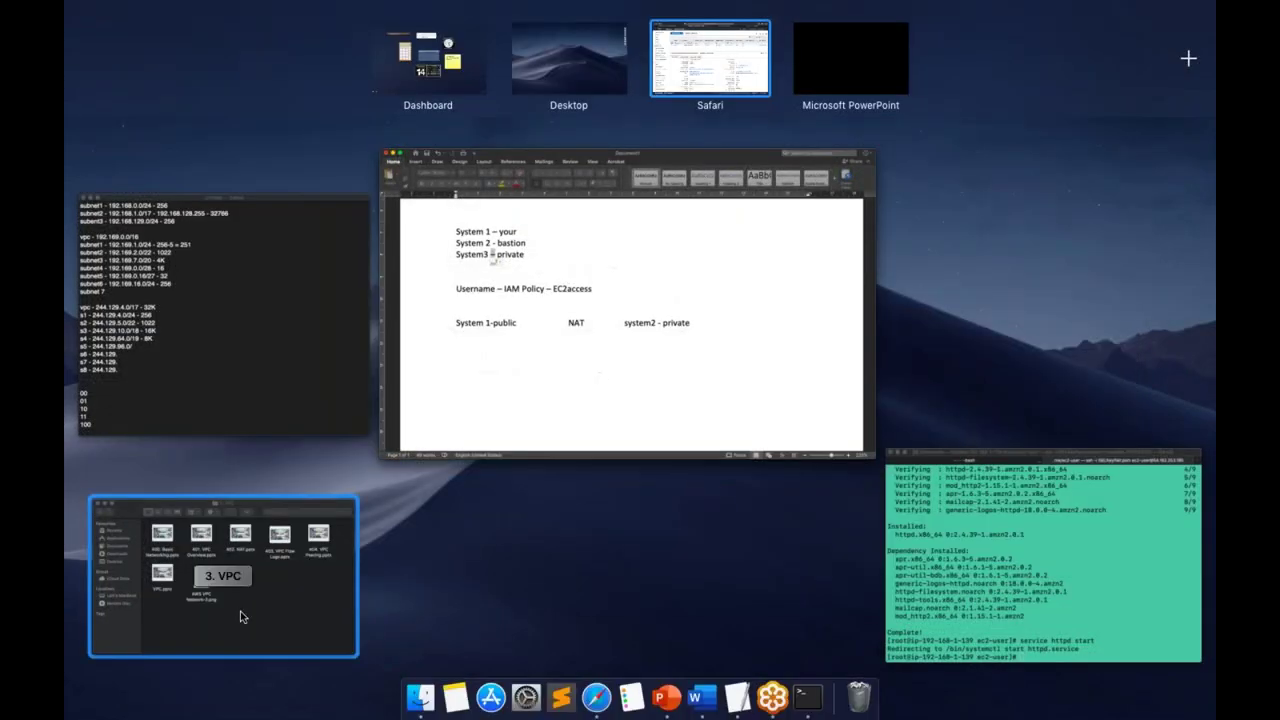
{"action": "left_click", "coordinate": [430, 510]}
{"action": "double_click", "coordinate": [558, 515]}
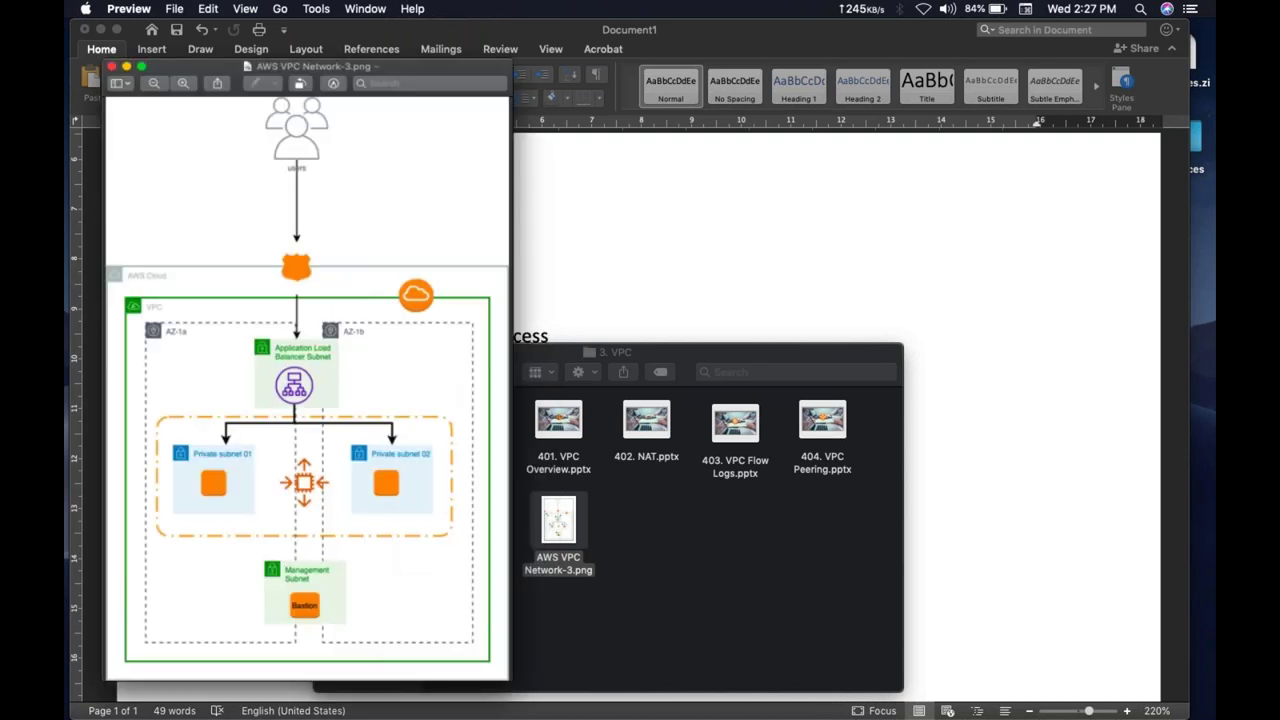
{"action": "left_click", "coordinate": [326, 264]}
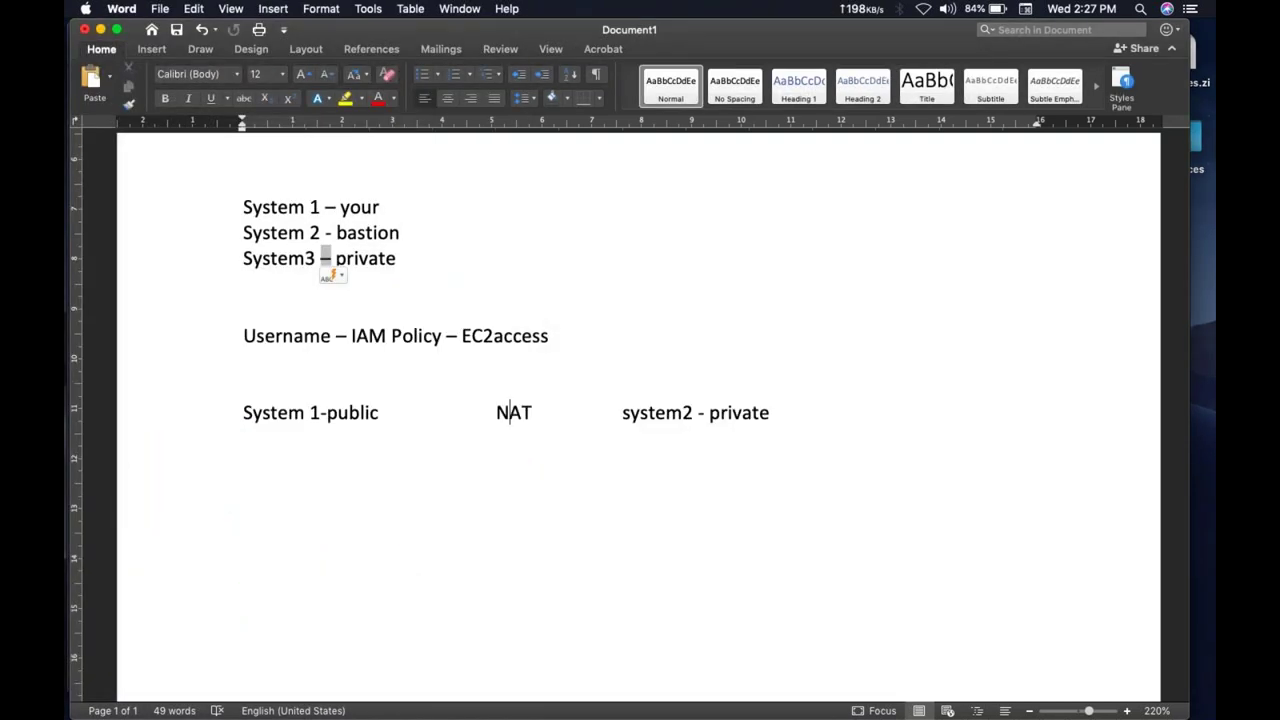
{"action": "left_click", "coordinate": [628, 240]}
{"action": "key", "text": "XF86MonBrightnessUp"}
Switch to the EC2 console and check the Bastion's IPv4 public IP and the outbound rules of both Bastion and PrivateInstance
{"action": "key", "text": "ctrl+Right"}
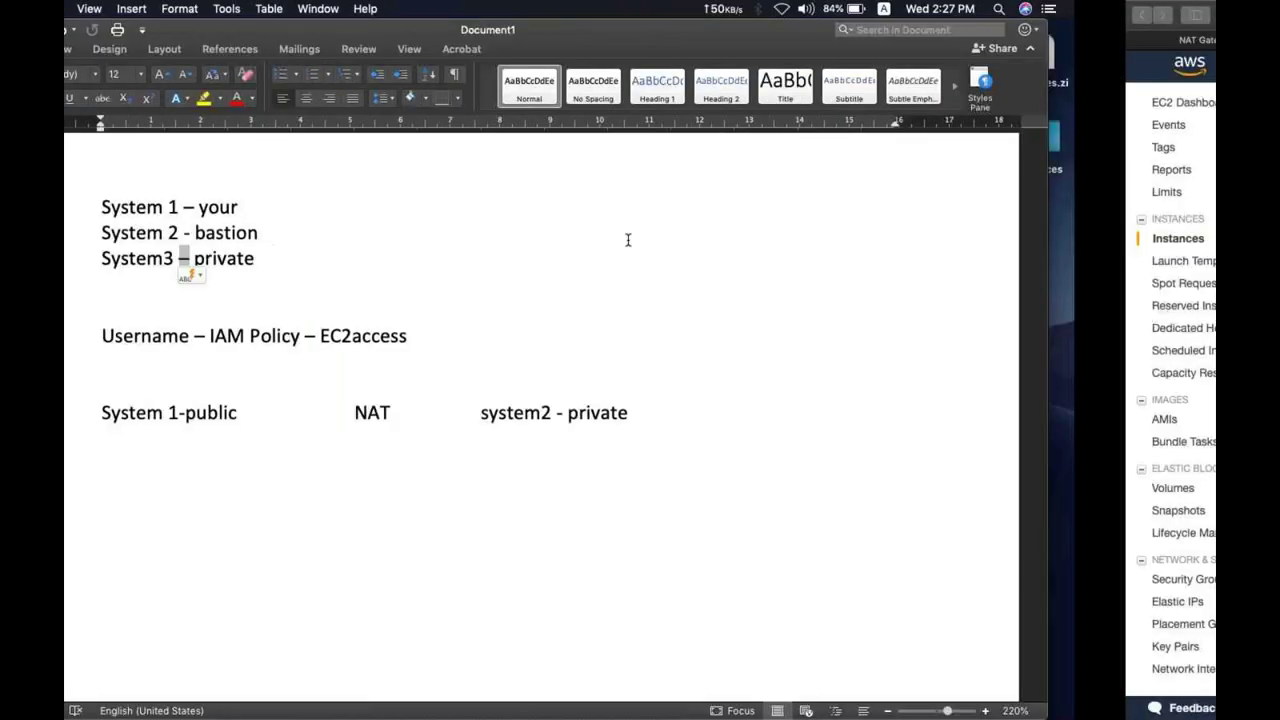
{"action": "left_click", "coordinate": [527, 230]}
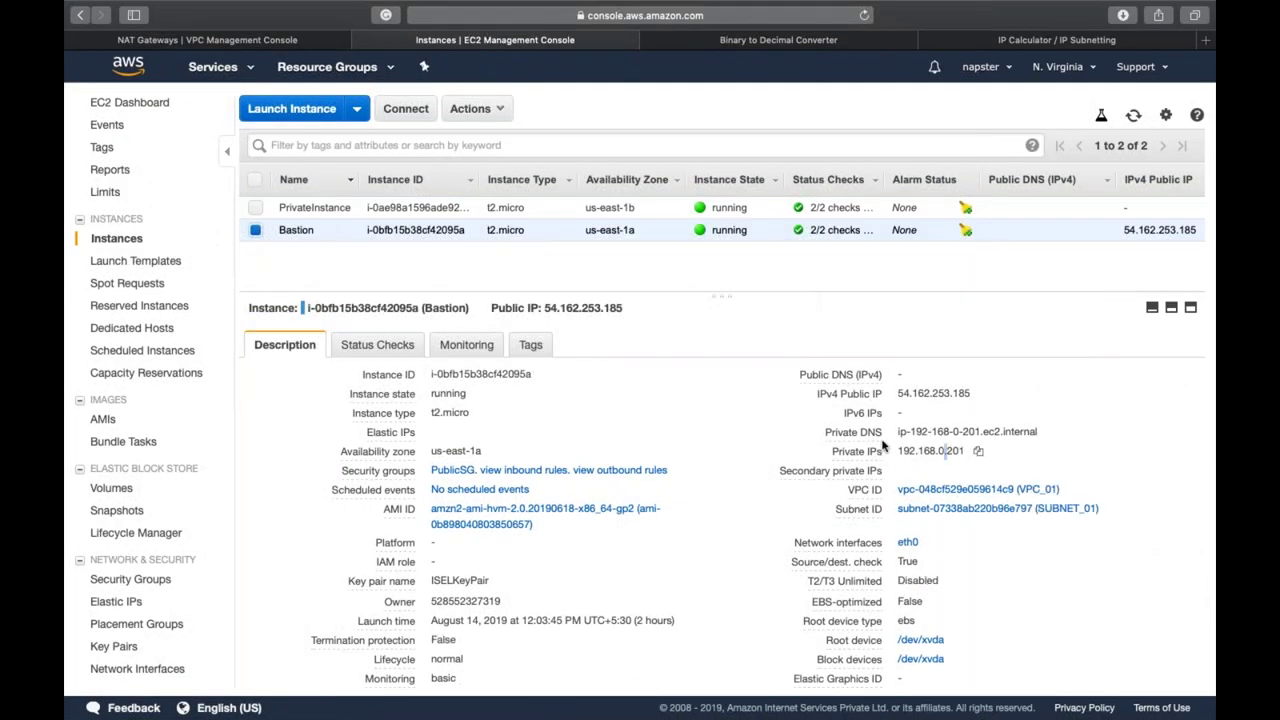
{"action": "double_click", "coordinate": [921, 393]}
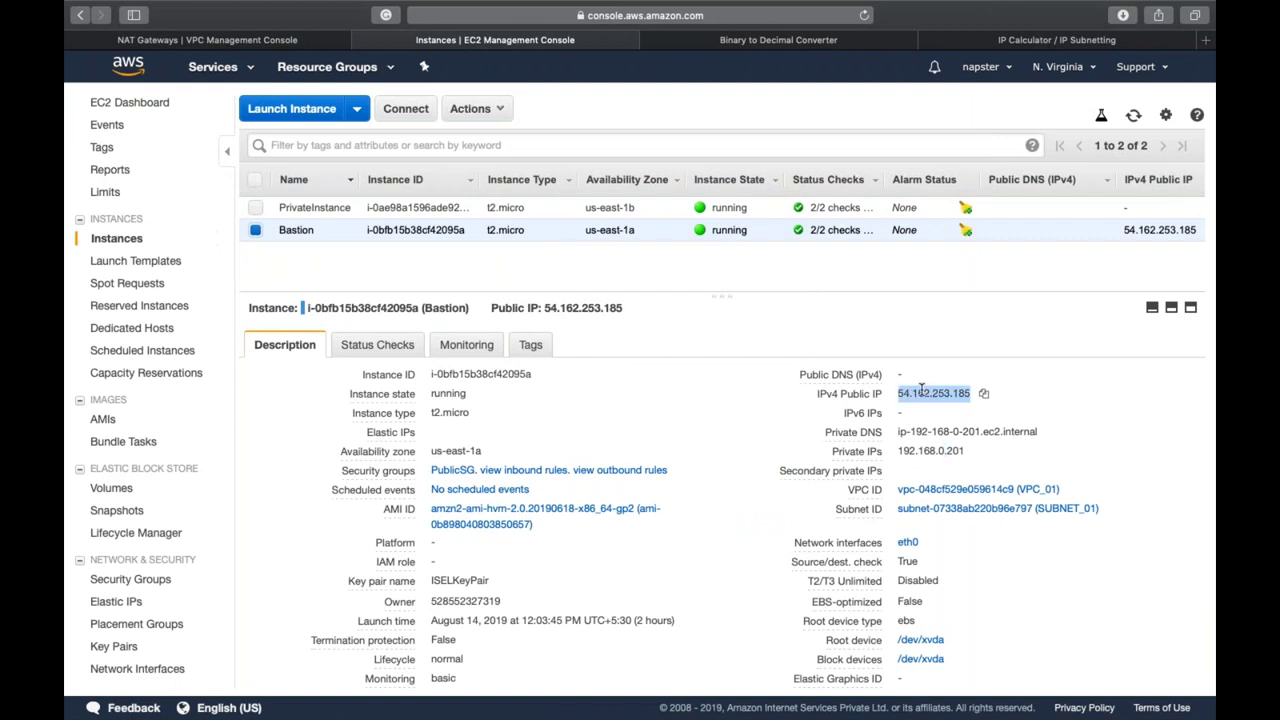
{"action": "left_click", "coordinate": [901, 391]}
{"action": "double_click", "coordinate": [901, 391]}
{"action": "left_click", "coordinate": [617, 470]}
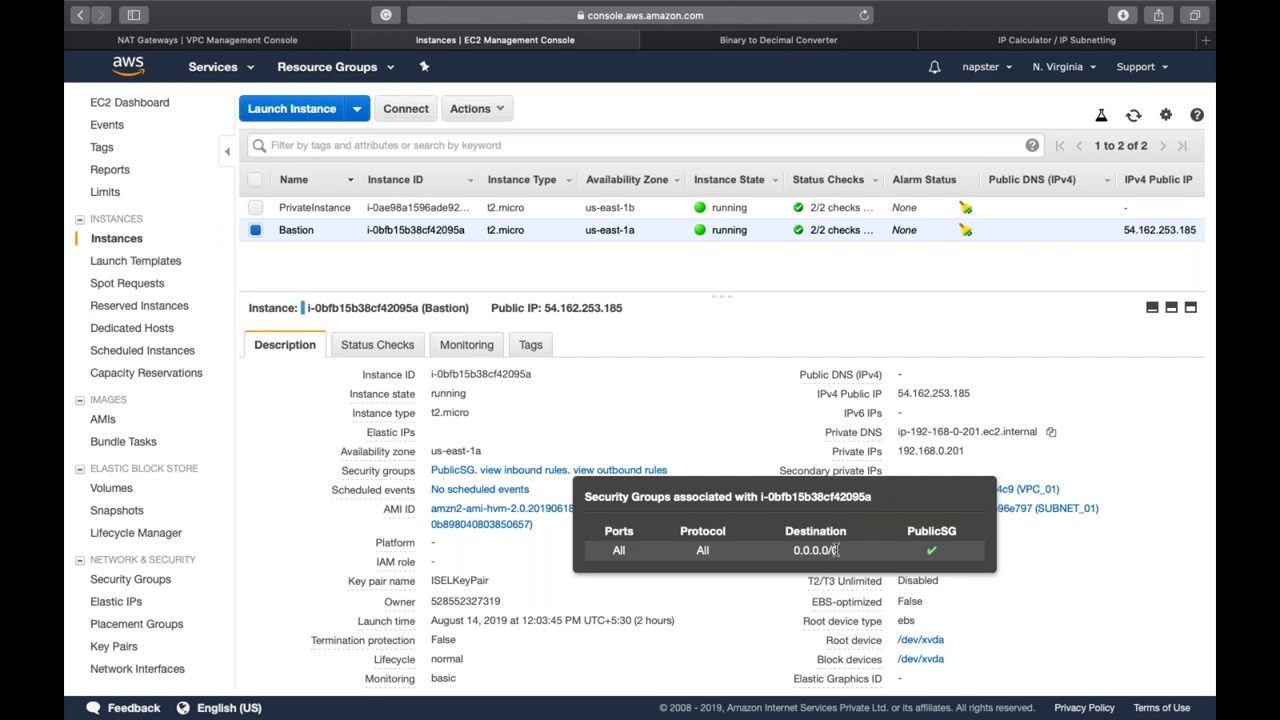
{"action": "key", "text": "Up"}
{"action": "left_click", "coordinate": [636, 469]}
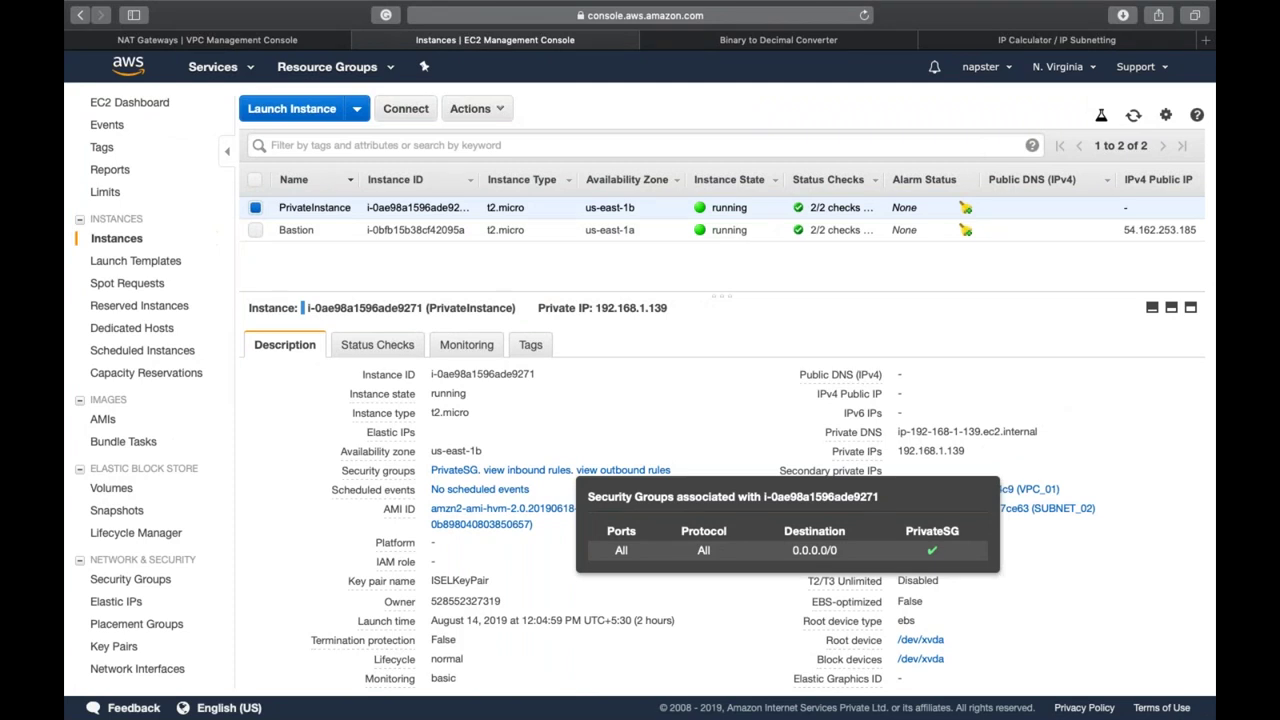
List the subnets in the VPC console and review the VPC and subnet count lines in the TextEdit notes
{"action": "left_click", "coordinate": [226, 38]}
{"action": "left_click", "coordinate": [124, 249]}
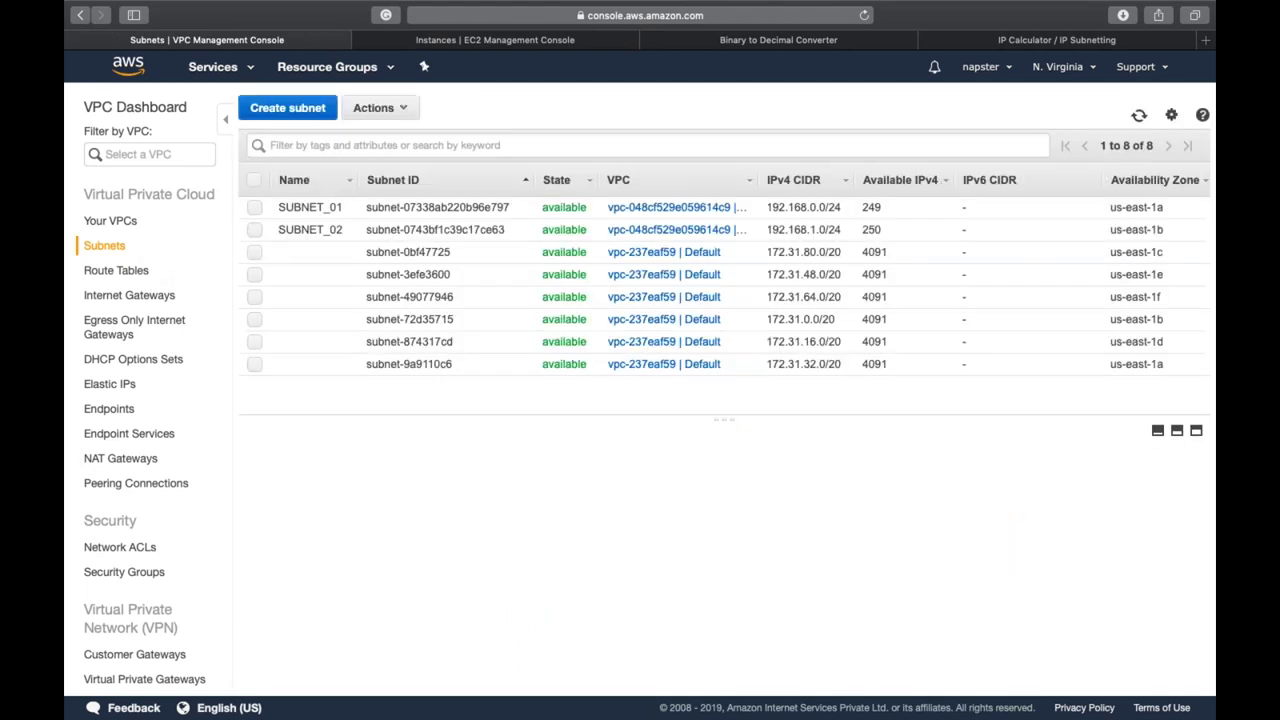
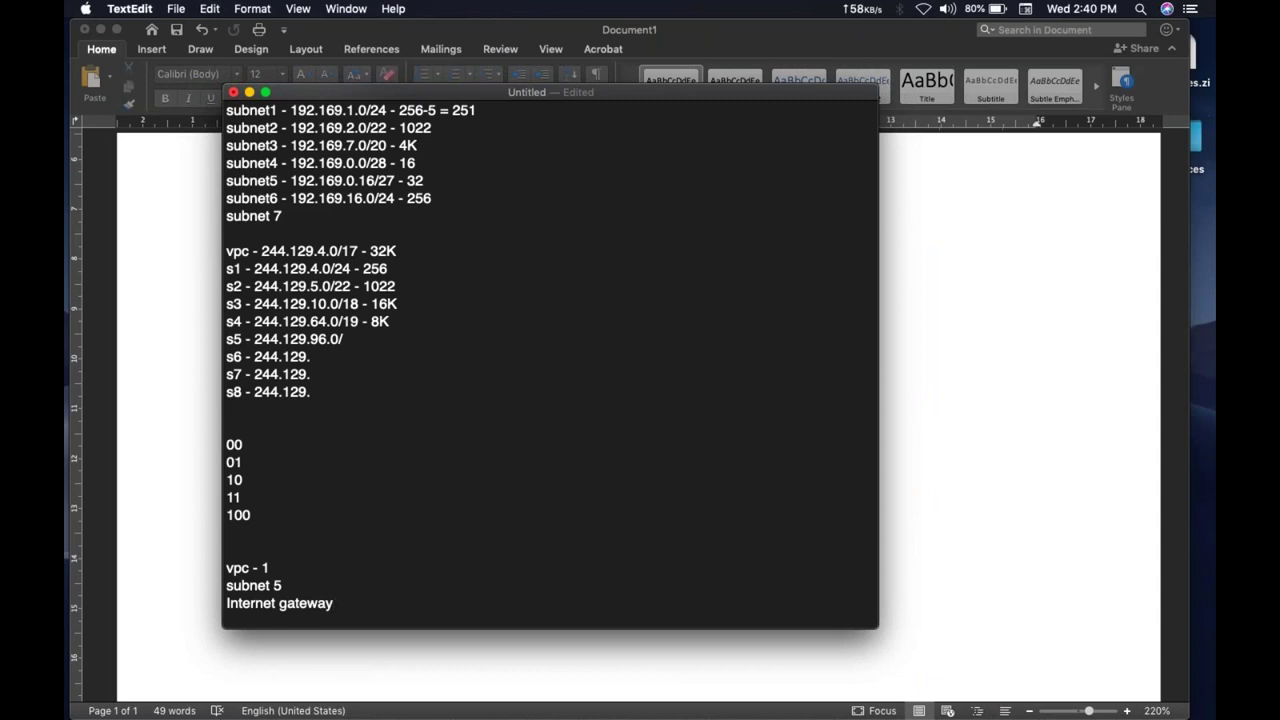
{"action": "key", "text": "ctrl+Right"}
{"action": "double_click", "coordinate": [240, 568]}
{"action": "left_click_drag", "start_coordinate": [270, 586], "coordinate": [281, 587]}
{"action": "left_click", "coordinate": [279, 586]}
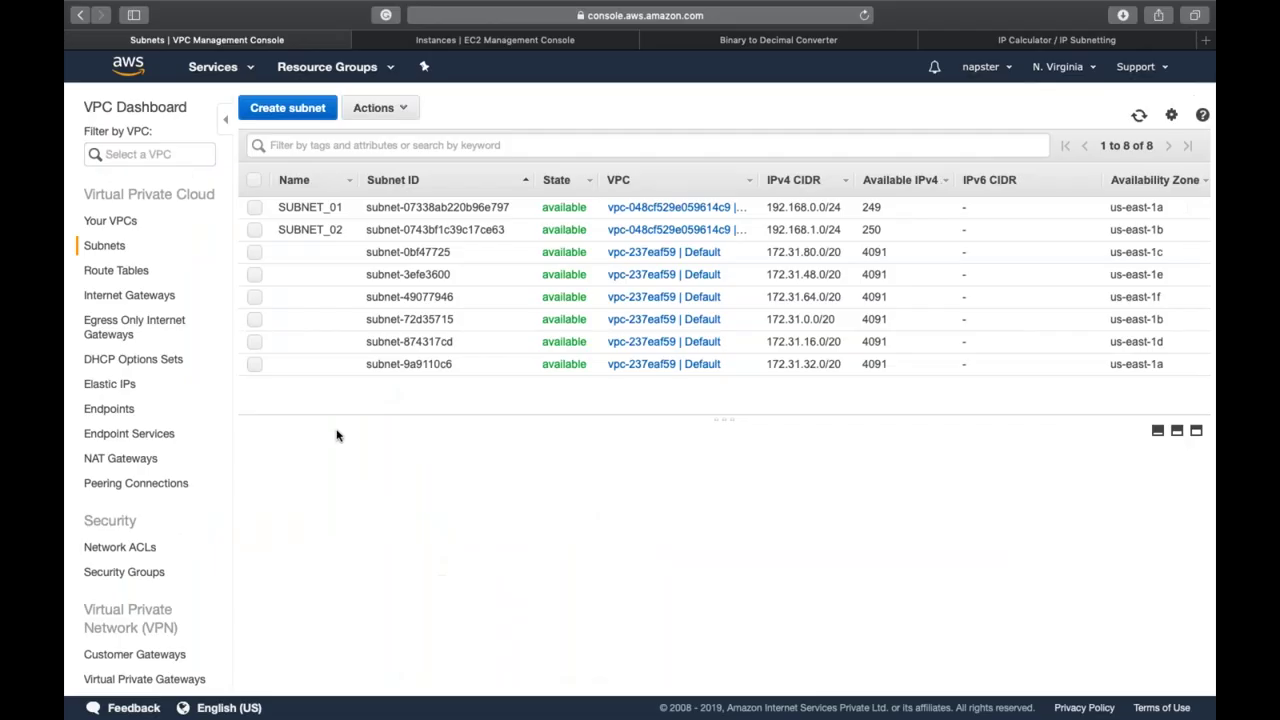
Examine the details of SUBNET_02 and SUBNET_01, and open and cancel the subnet creation form
{"action": "left_click", "coordinate": [845, 232]}
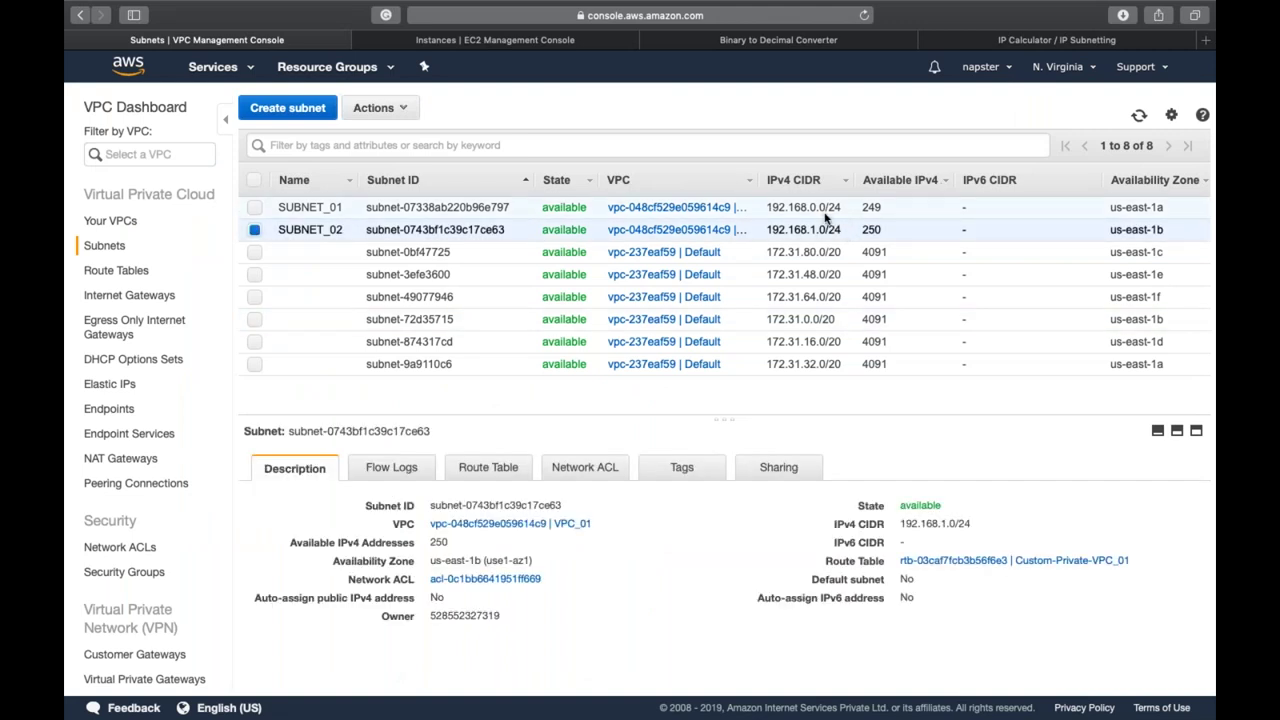
{"action": "left_click", "coordinate": [788, 209]}
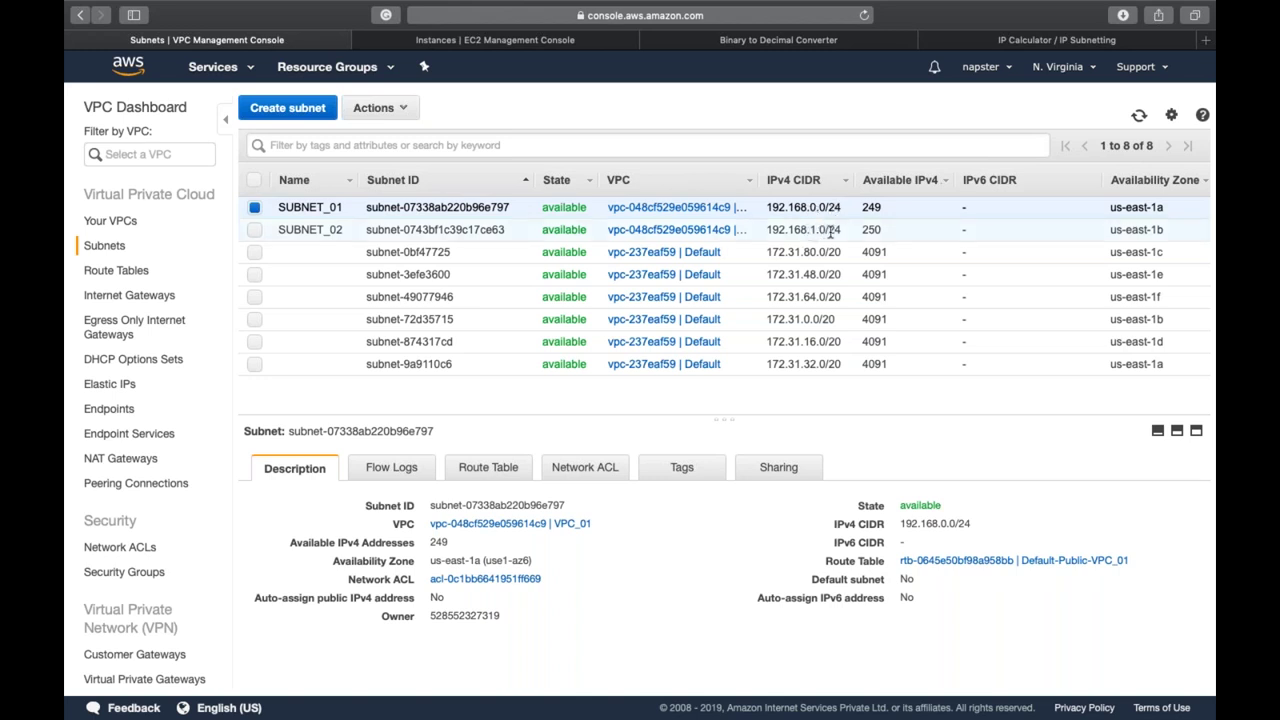
{"action": "left_click", "coordinate": [286, 110]}
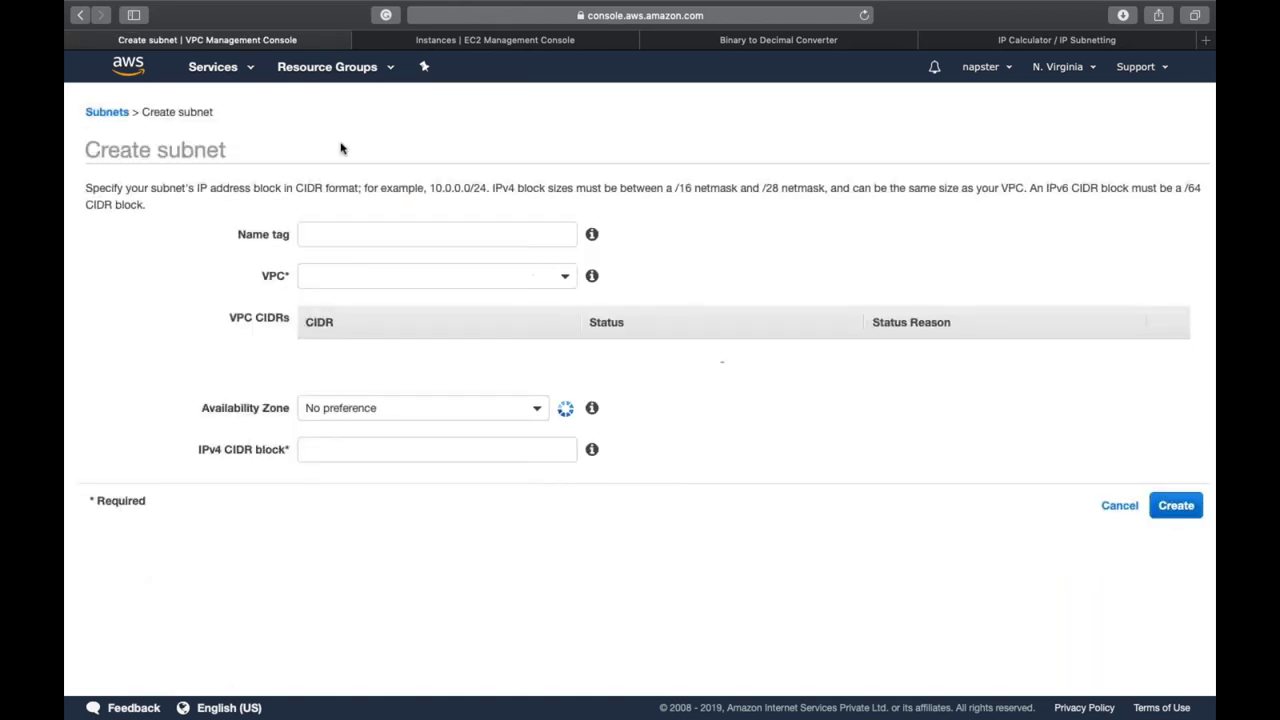
{"action": "left_click", "coordinate": [1117, 506]}
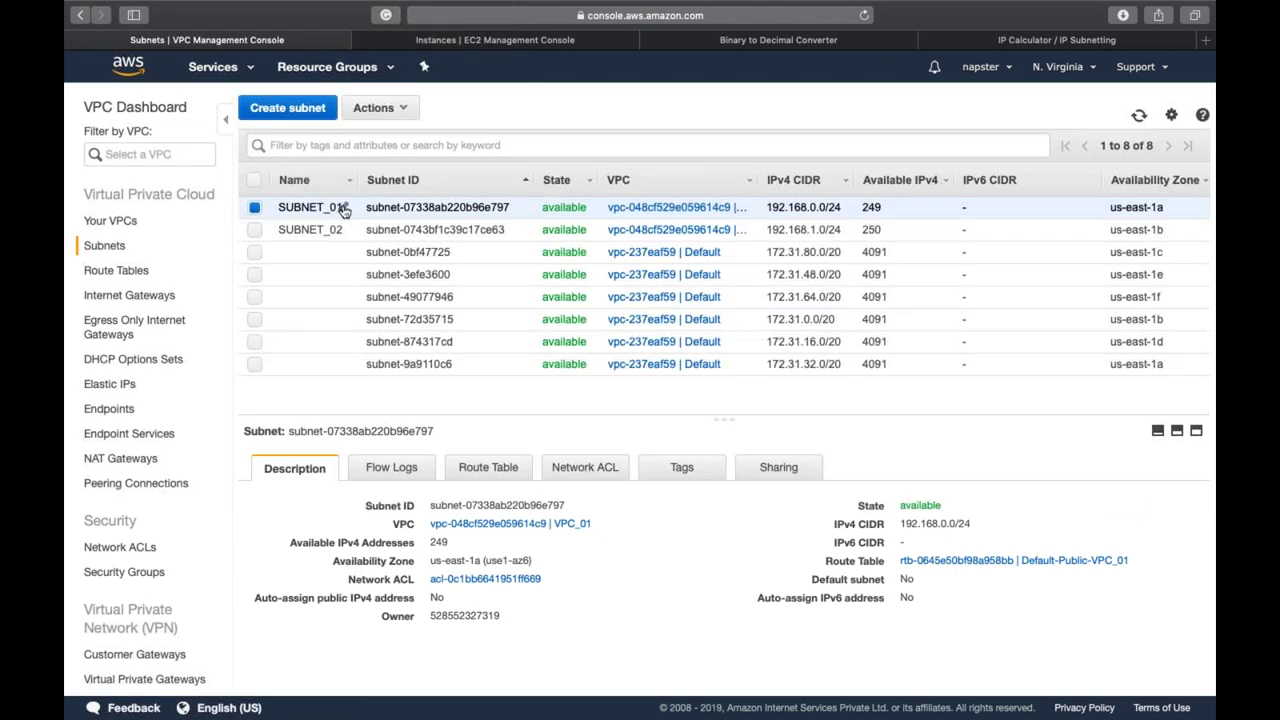
Rename the SUBNET_01 subnet to ALB-1a
{"action": "left_click", "coordinate": [344, 209]}
{"action": "key", "text": "Left"}
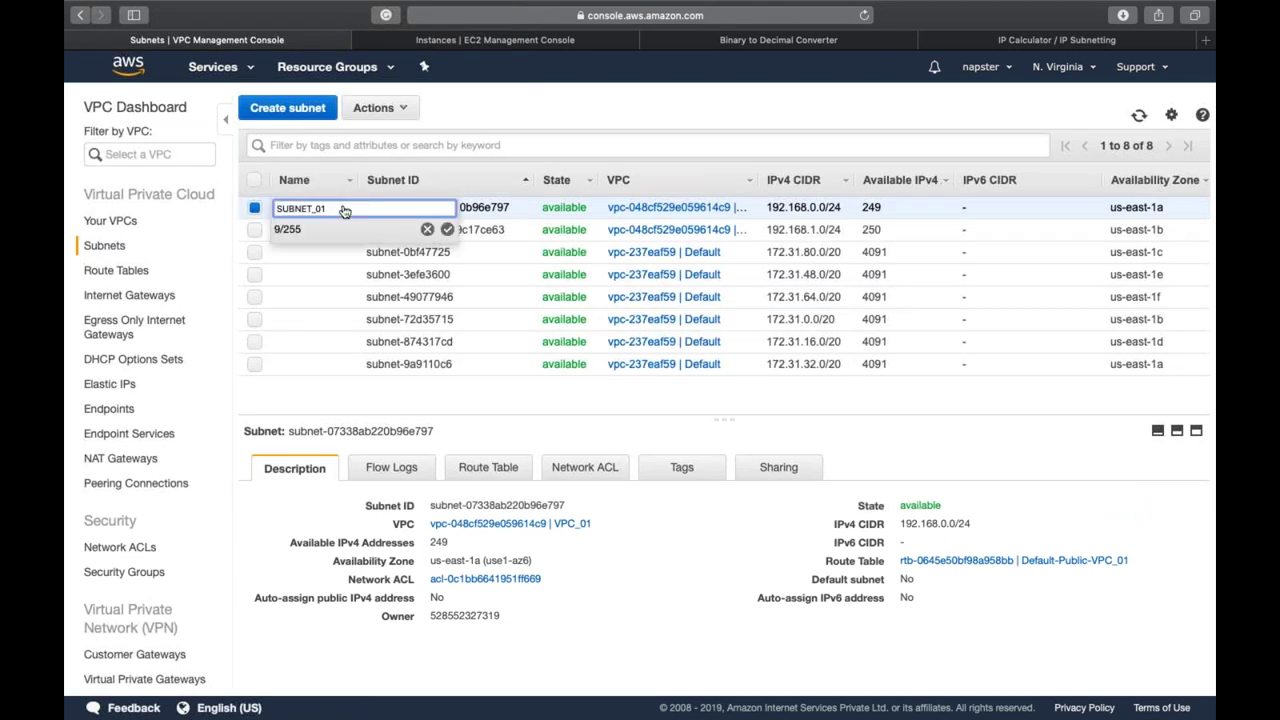
{"action": "key", "text": "super+a"}
{"action": "type", "text": "ALB-1a"}
{"action": "key", "text": "Return"}
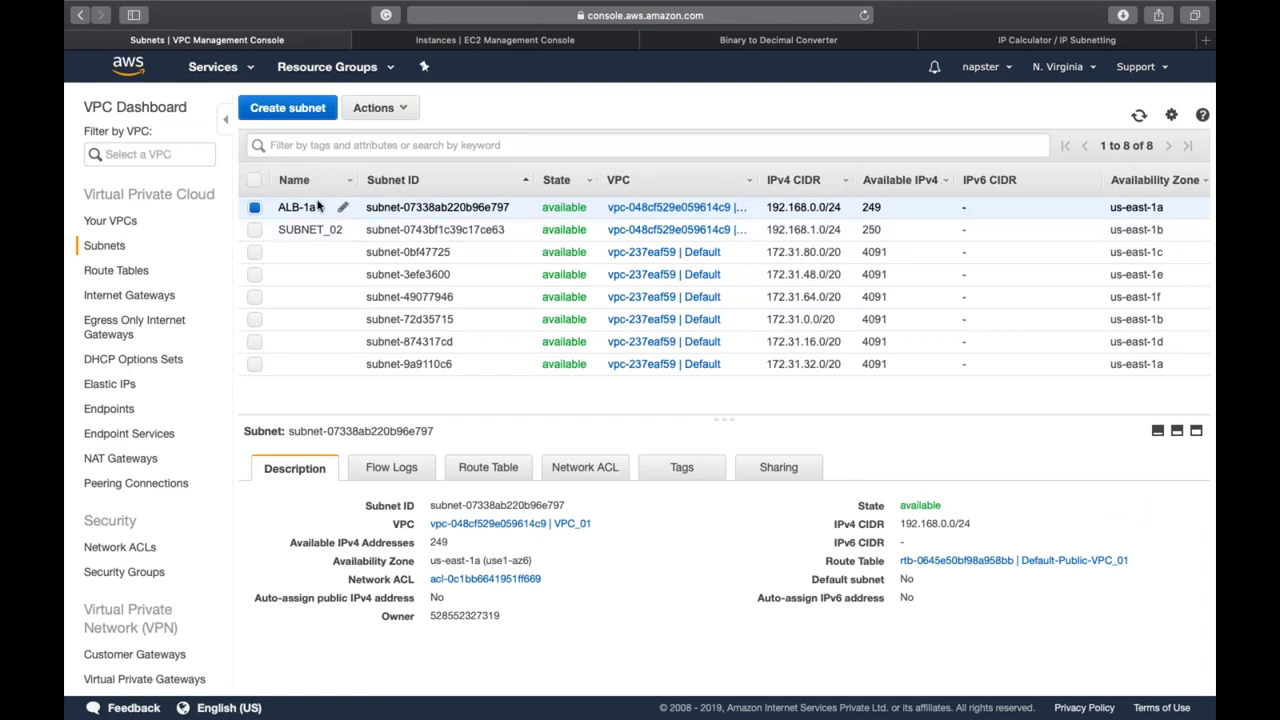
Rename the 192.168.0.0/24 subnet in us-east-1a to Management
{"action": "left_click", "coordinate": [344, 207]}
{"action": "type", "text": "ALB"}
{"action": "key", "text": "BackSpace"}
{"action": "key", "text": "BackSpace"}
{"action": "key", "text": "BackSpace"}
{"action": "type", "text": "Management"}
{"action": "key", "text": "Return"}
Rename the SUBNET_02 subnet to ALB-1b
{"action": "left_click", "coordinate": [347, 232]}
{"action": "type", "text": "ALB-1b"}
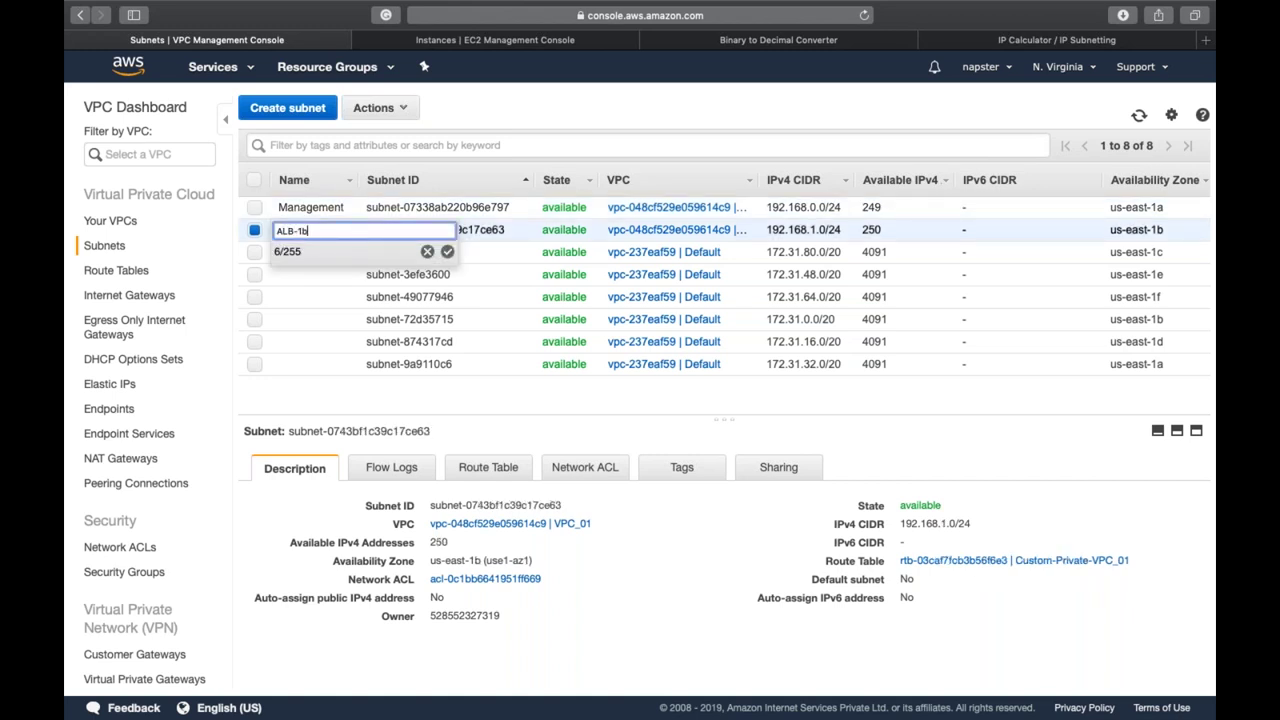
{"action": "key", "text": "Return"}
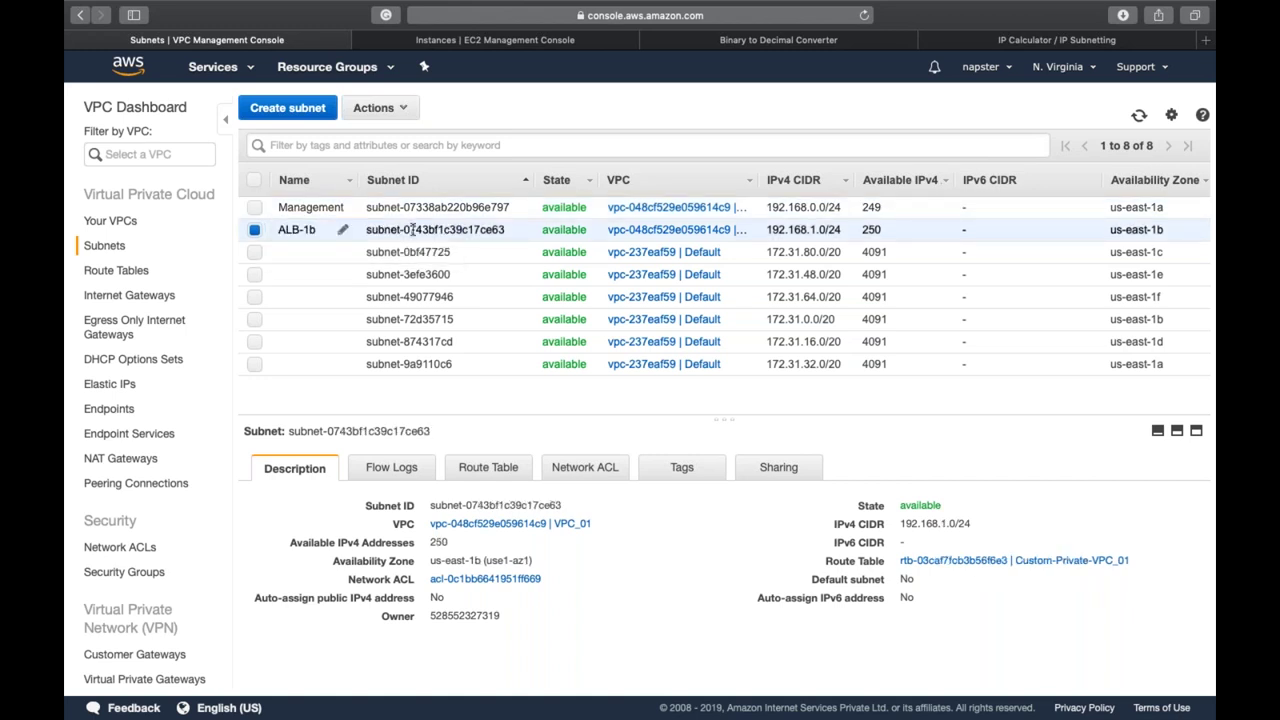
Start a new subnet named ALB-1a in VPC_01 (vpc-048cf529e059614c9)
{"action": "triple_click", "coordinate": [1148, 229]}
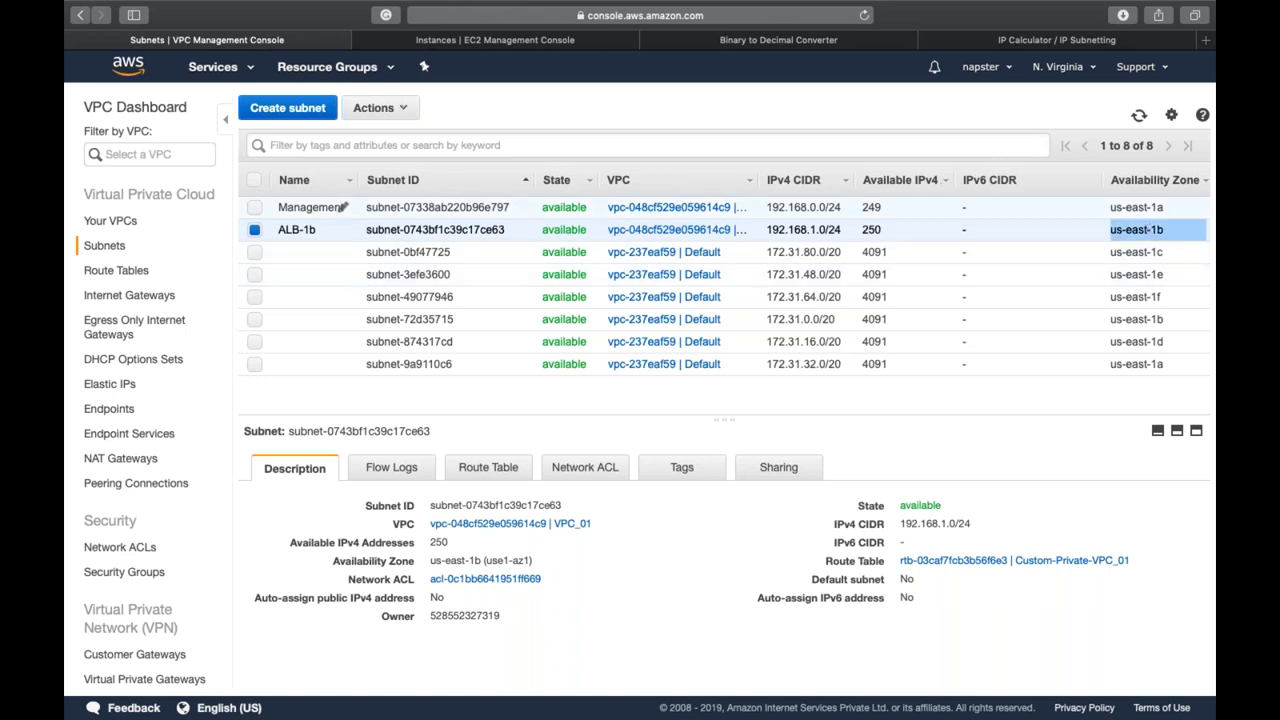
{"action": "left_click", "coordinate": [291, 108]}
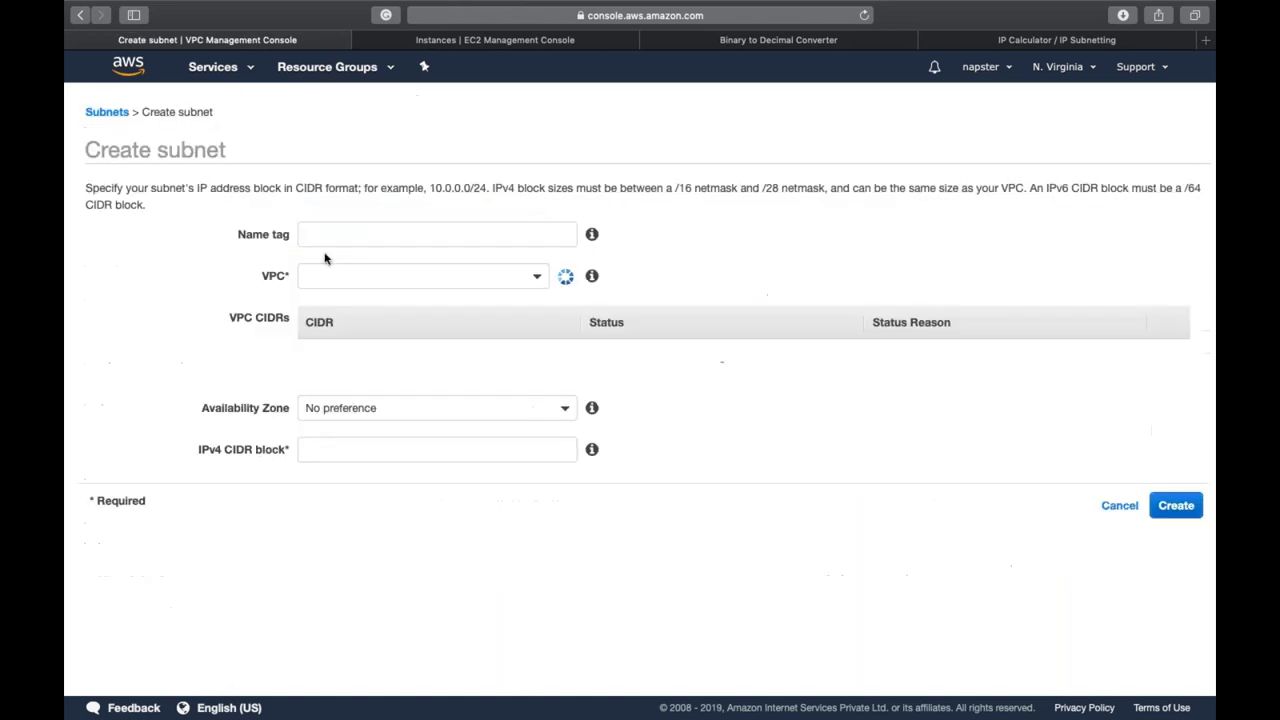
{"action": "left_click", "coordinate": [324, 235]}
{"action": "type", "text": "A"}
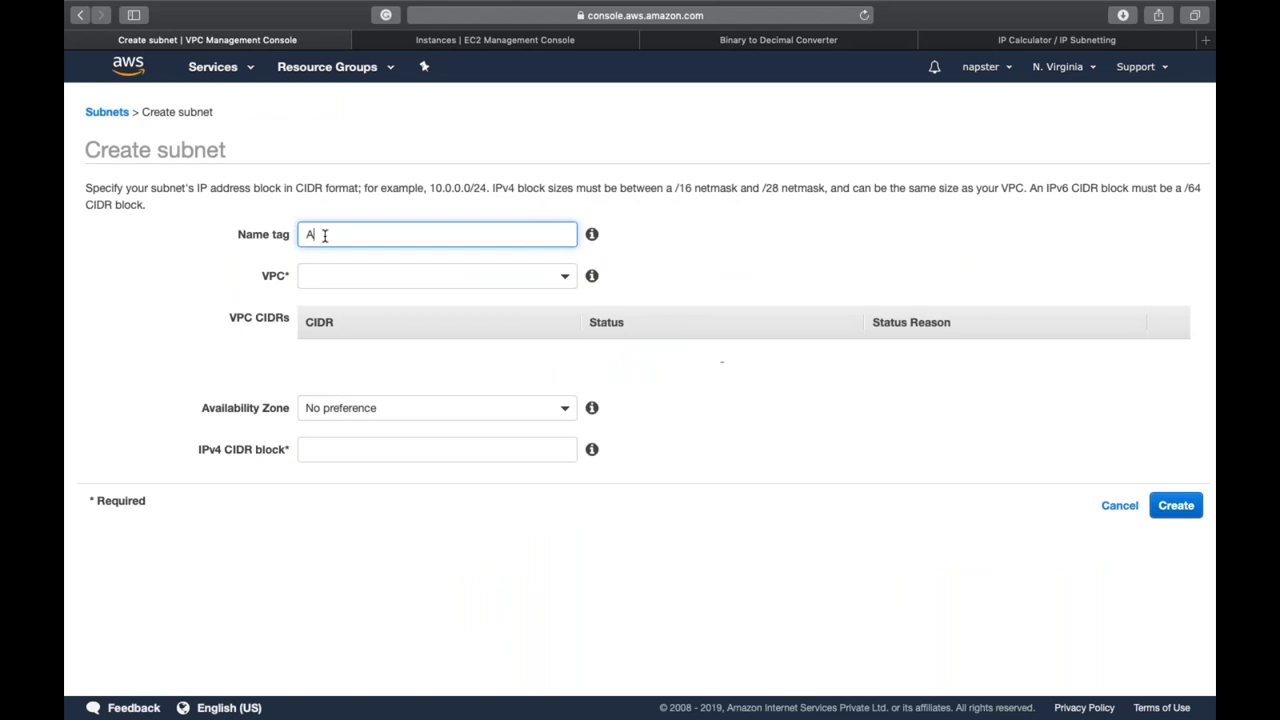
{"action": "type", "text": "LB-1a"}
{"action": "key", "text": "Tab"}
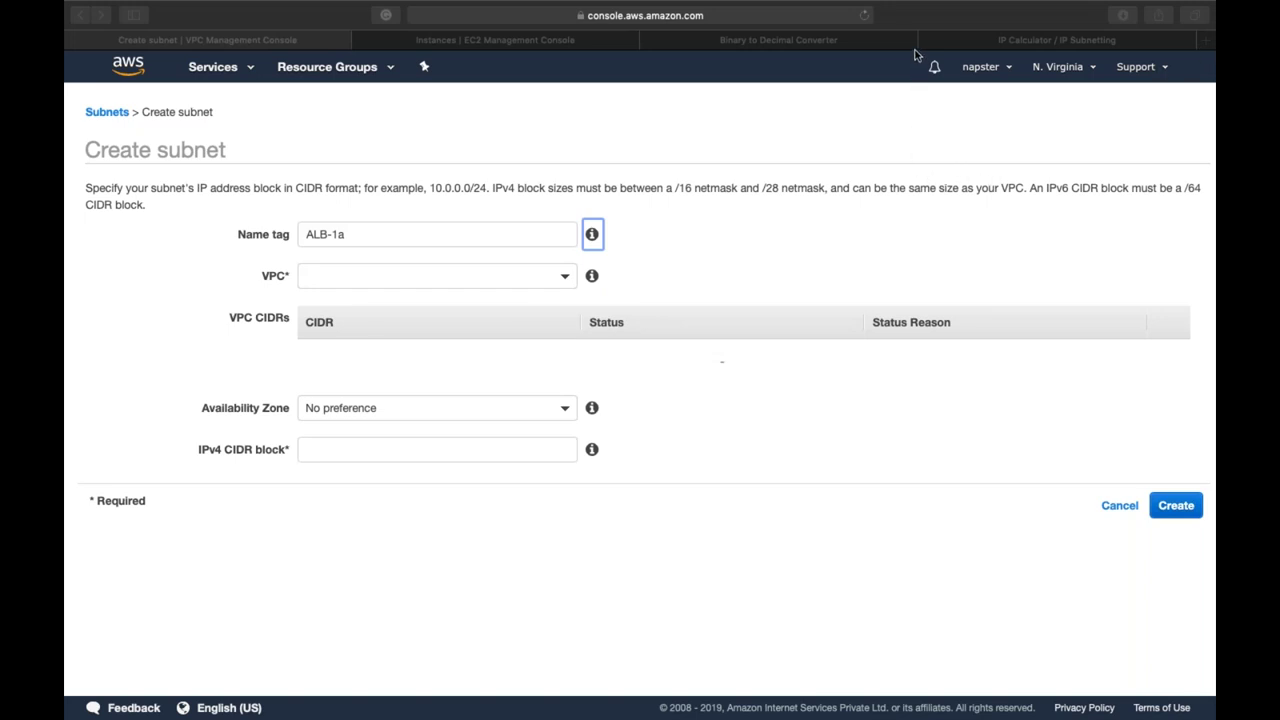
{"action": "left_click", "coordinate": [557, 282]}
{"action": "left_click", "coordinate": [508, 366]}
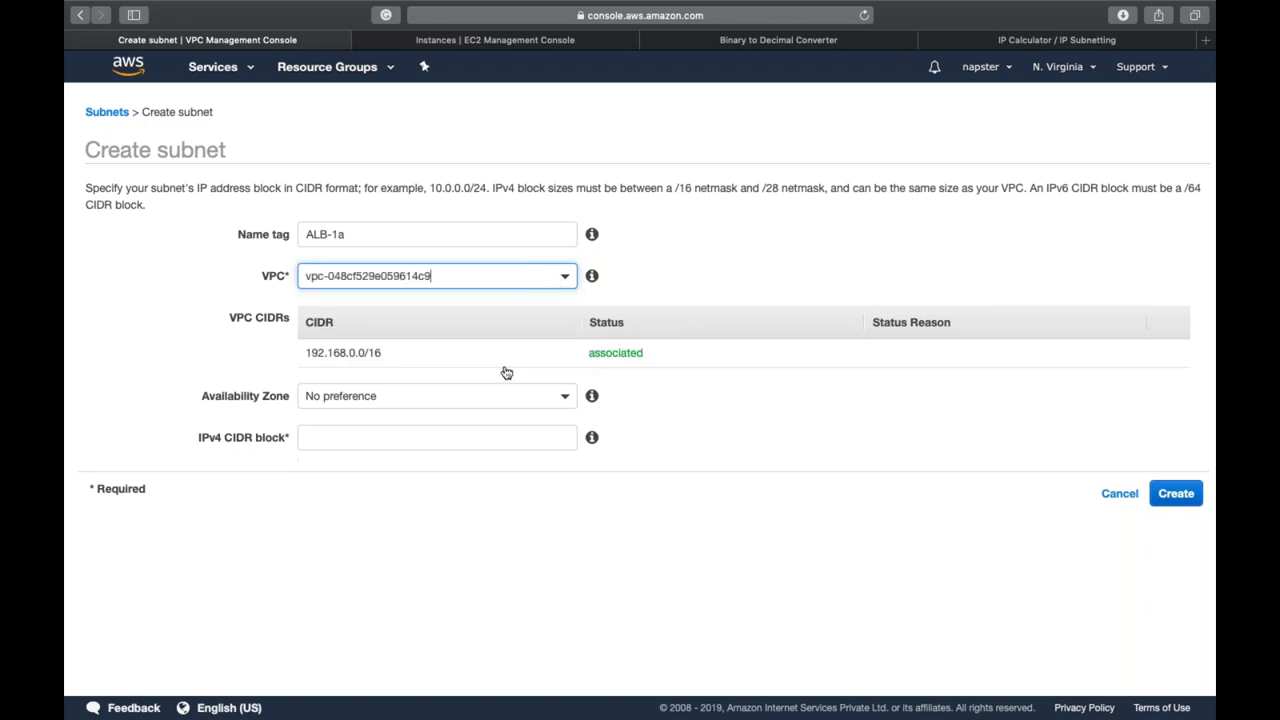
Place the new subnet in us-east-1a with the IPv4 CIDR block 192.168.2.0/24 and create it
{"action": "left_click", "coordinate": [455, 397]}
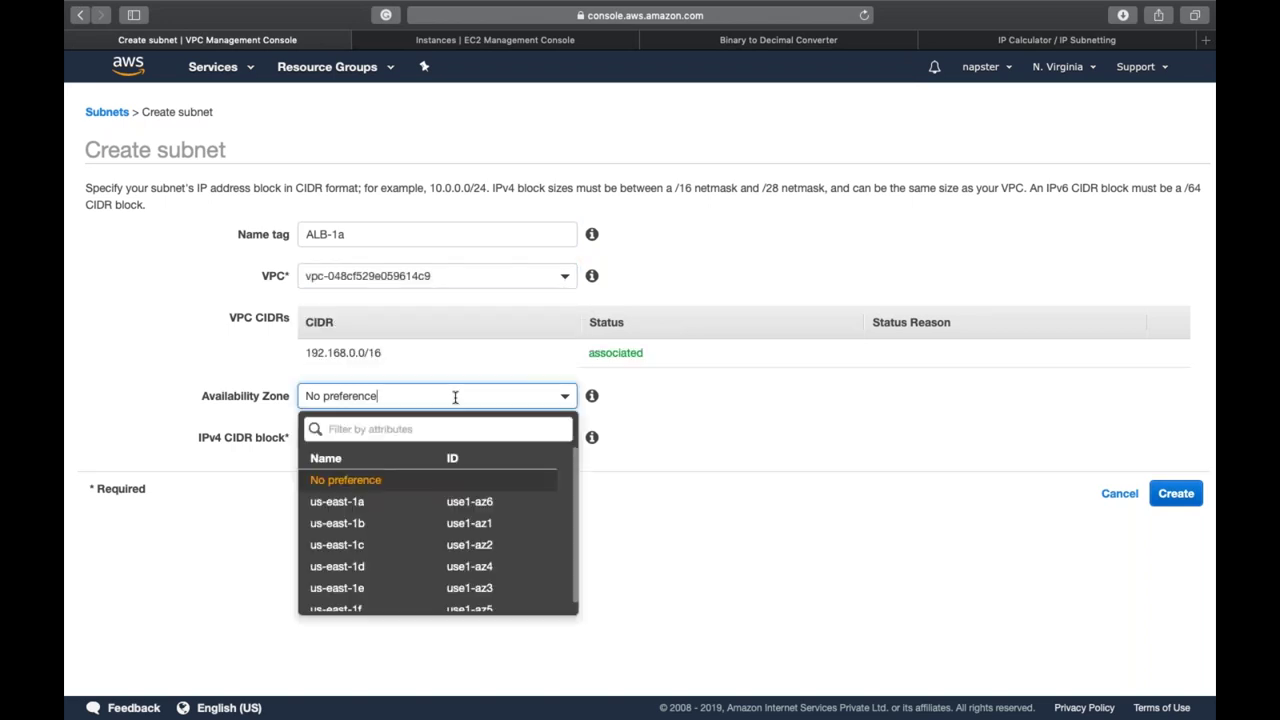
{"action": "left_click", "coordinate": [440, 501]}
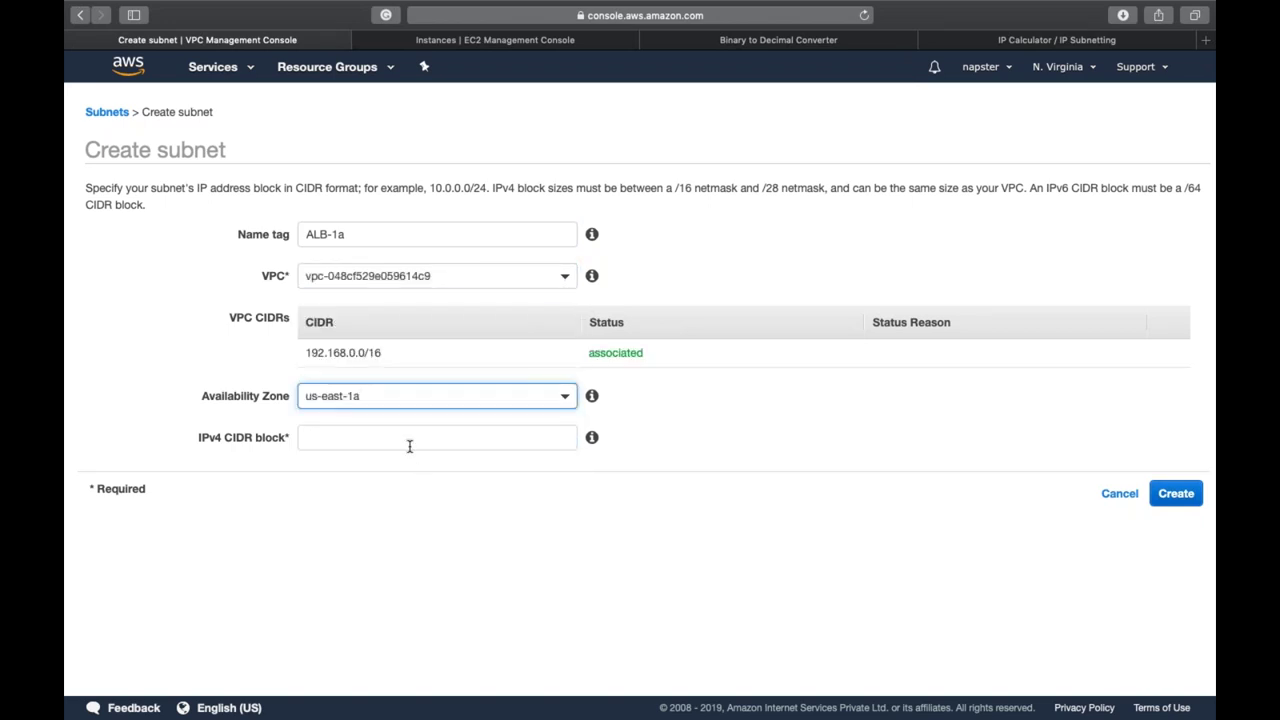
{"action": "left_click", "coordinate": [409, 443]}
{"action": "type", "text": "192.16"}
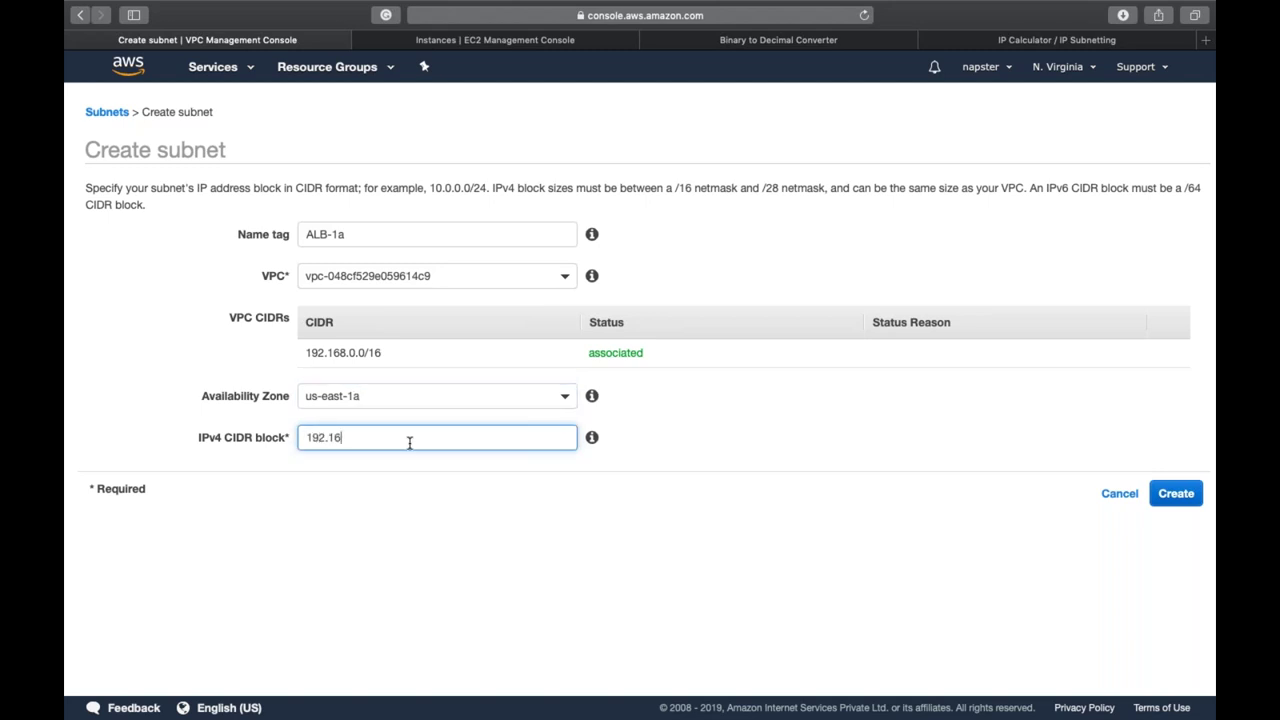
{"action": "type", "text": "8.2.0/24"}
{"action": "left_click", "coordinate": [1178, 495]}
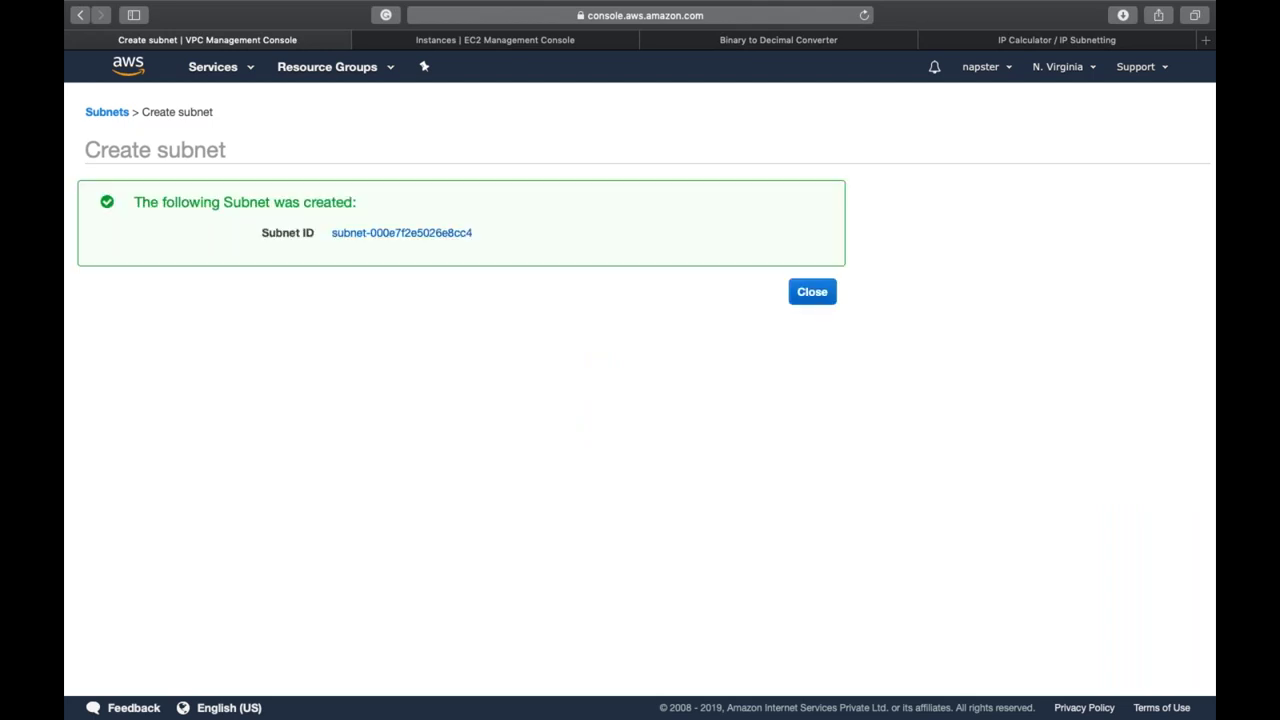
{"action": "left_click", "coordinate": [810, 290]}
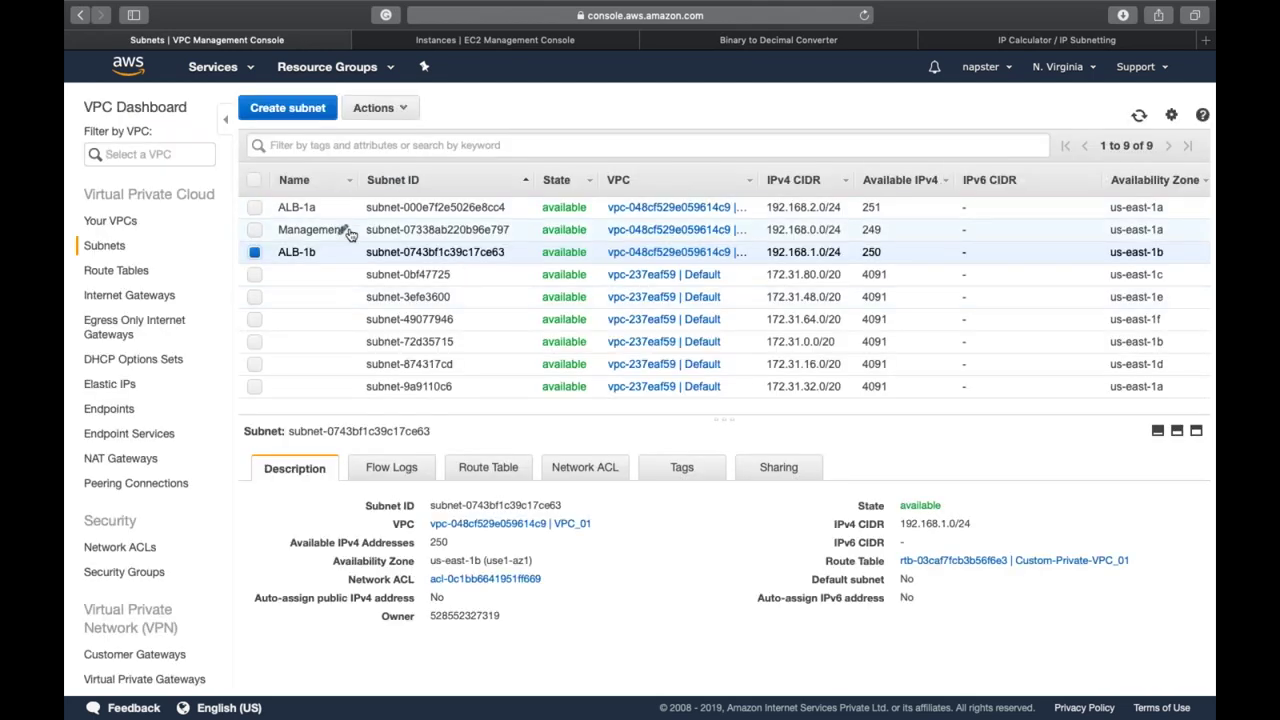
Sort the subnets by name and rename the 192.168.1.0/24 subnet to Application-1a
{"action": "left_click", "coordinate": [318, 191]}
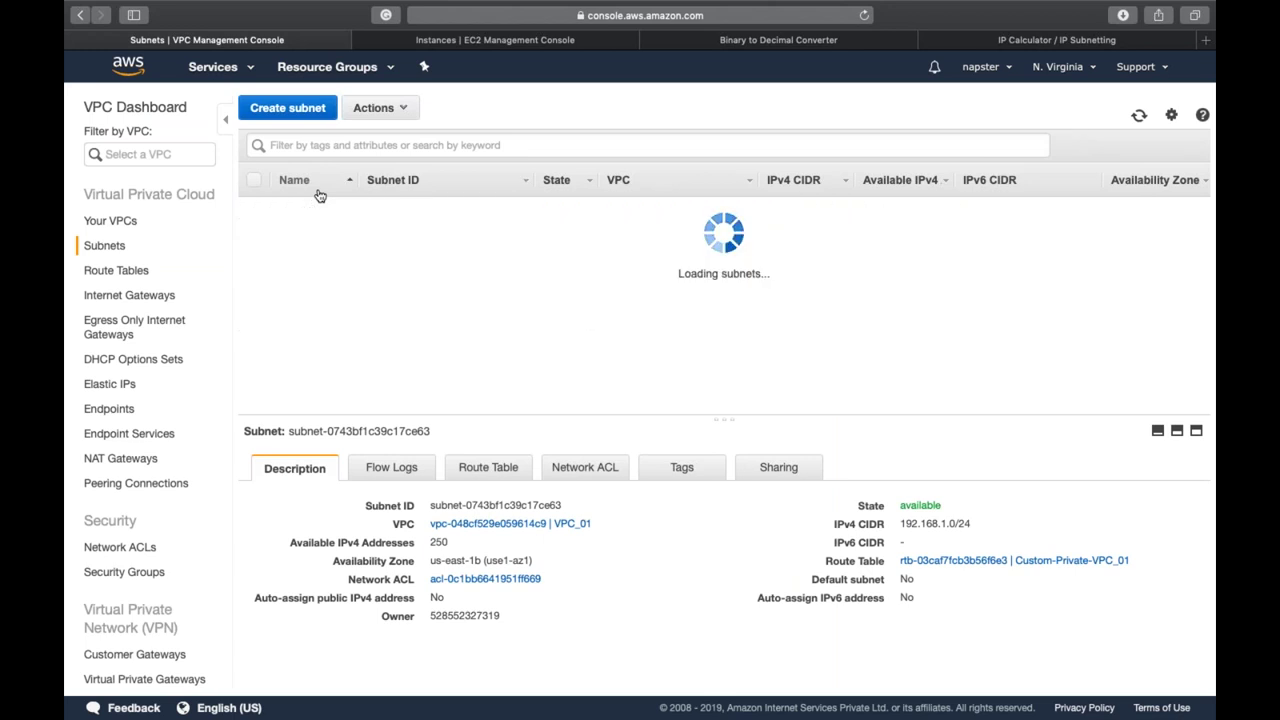
{"action": "left_click", "coordinate": [332, 388]}
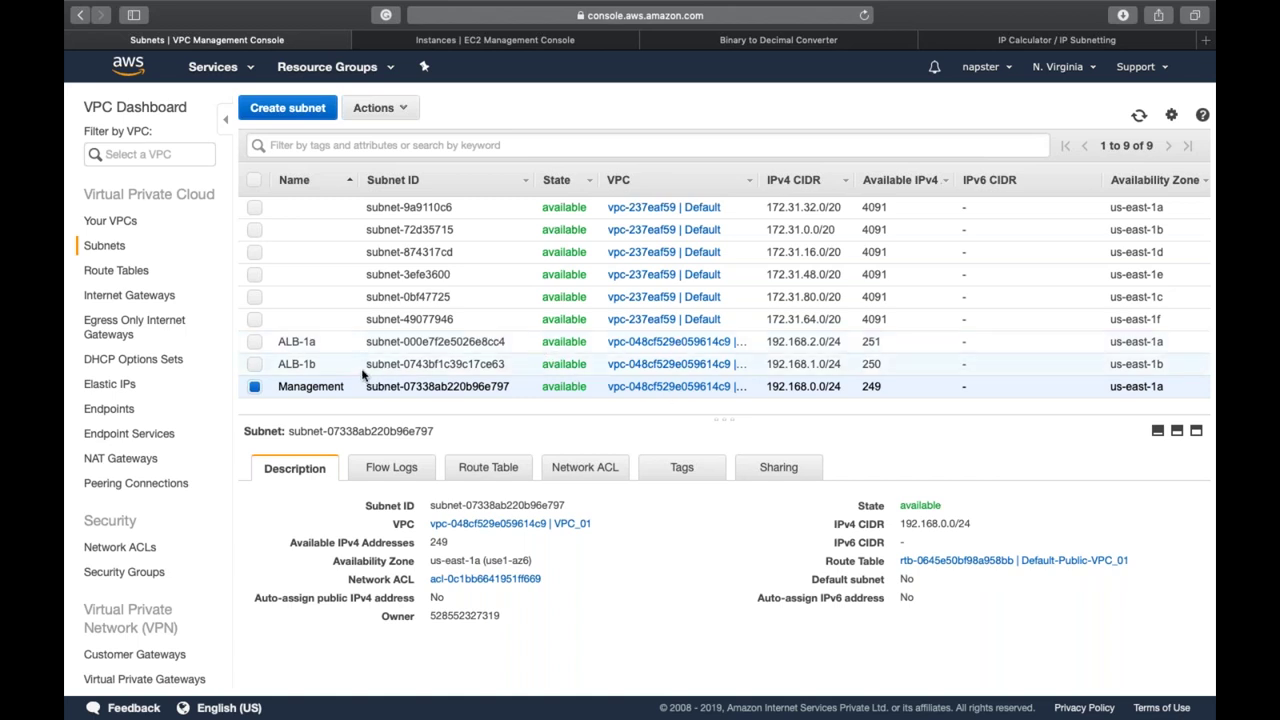
{"action": "left_click", "coordinate": [408, 368]}
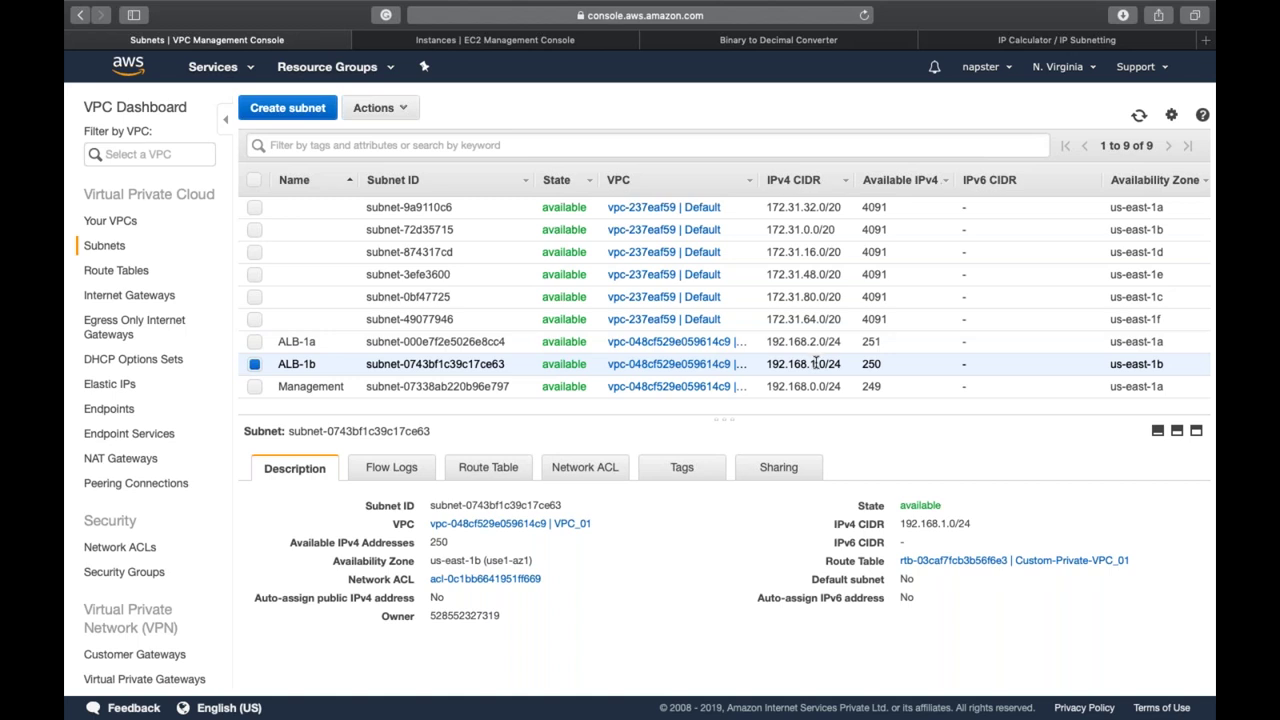
{"action": "left_click", "coordinate": [343, 368]}
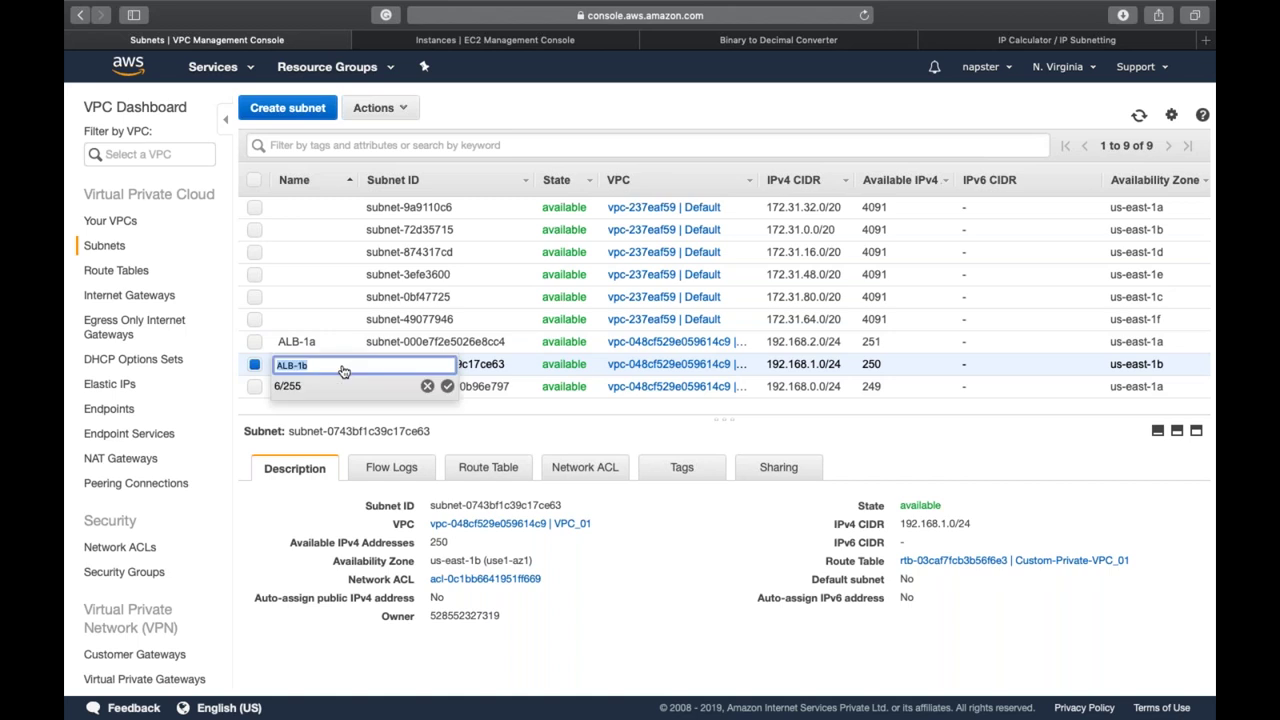
{"action": "type", "text": "Application-1a"}
{"action": "key", "text": "Return"}
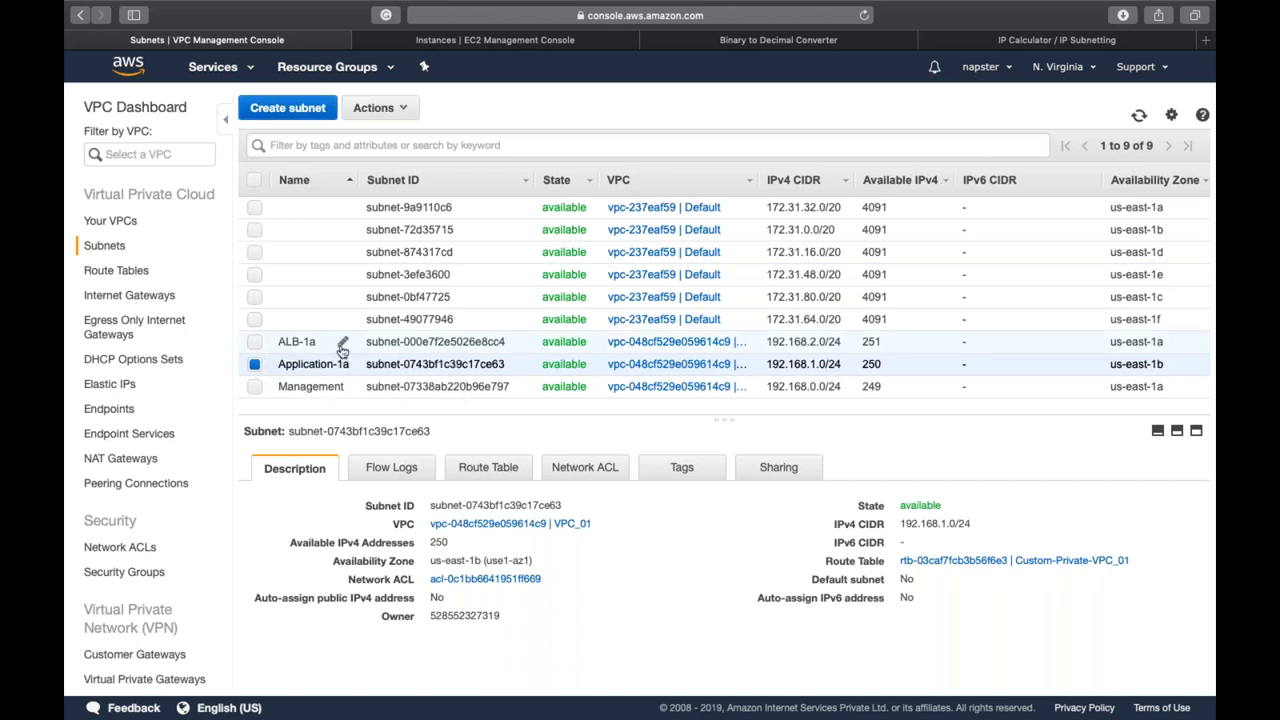
Rename the 192.168.2.0/24 subnet to Application-1b
{"action": "left_click", "coordinate": [342, 345]}
{"action": "type", "text": "Appli"}
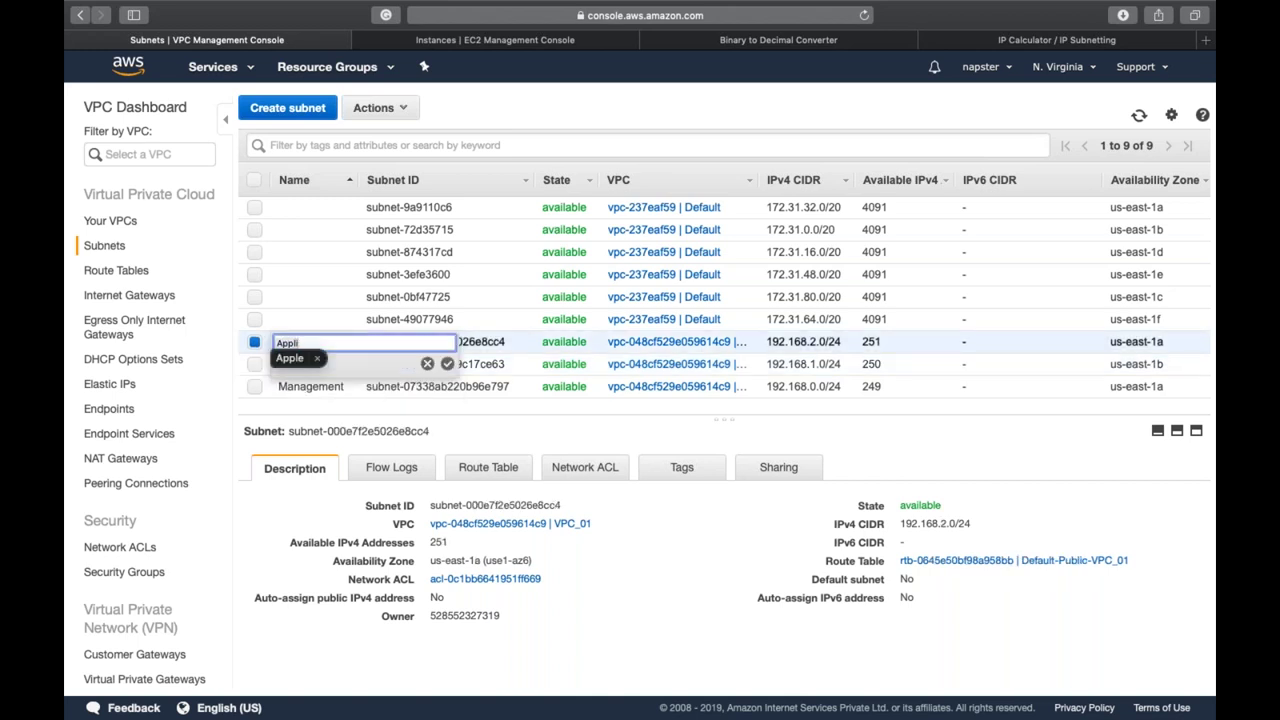
{"action": "type", "text": "cation-1b"}
{"action": "key", "text": "Return"}
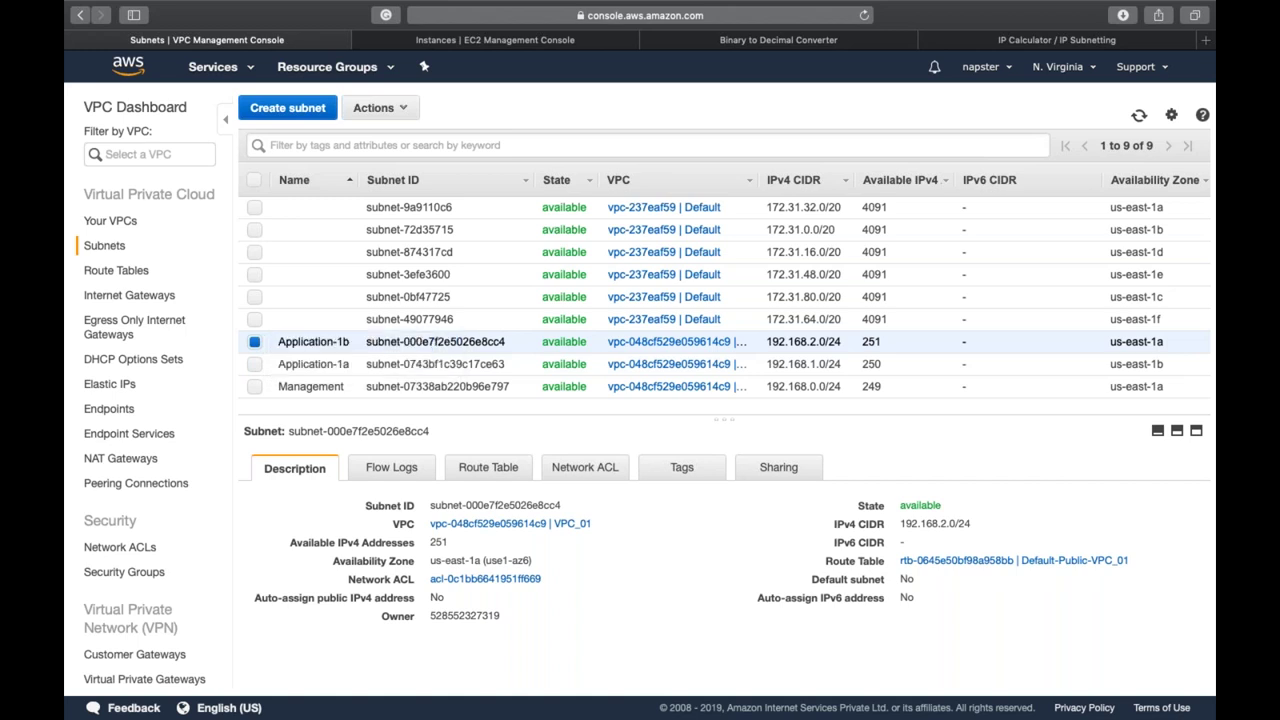
Start another subnet named ALB-1a for the load balancer in VPC_01 (vpc-048cf529e059614c9)
{"action": "left_click", "coordinate": [300, 108]}
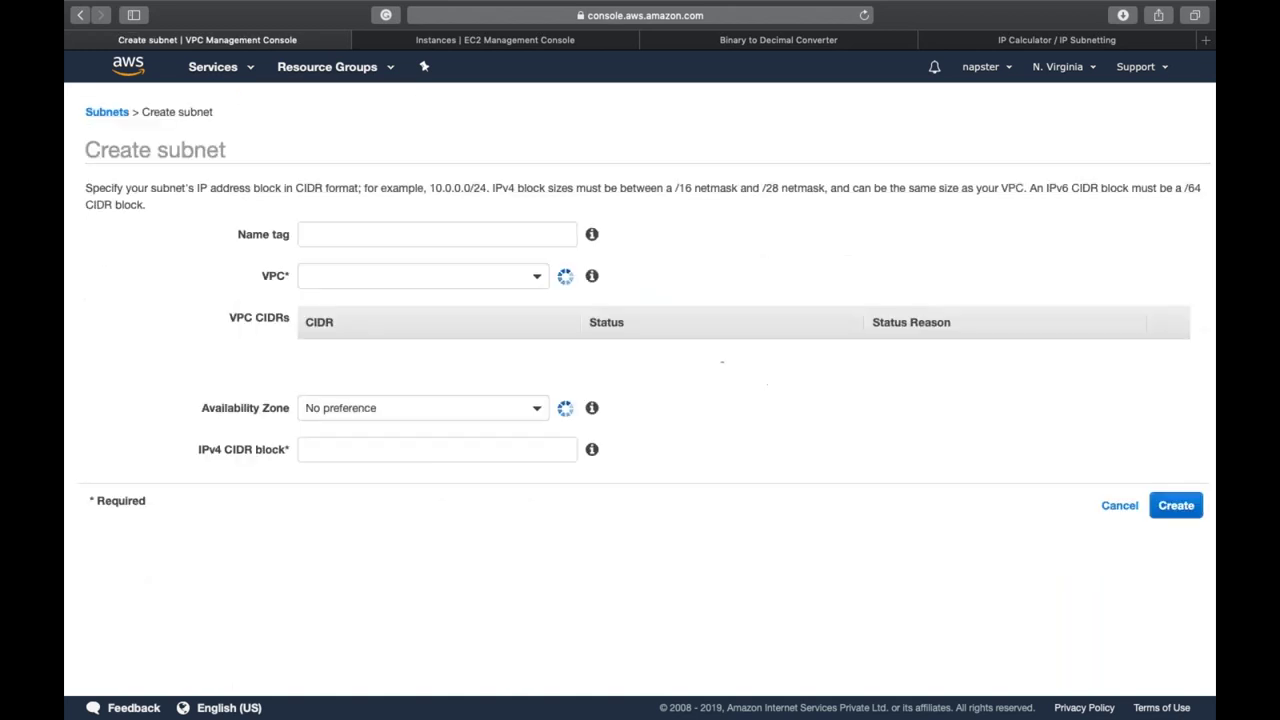
{"action": "left_click", "coordinate": [391, 231]}
{"action": "type", "text": "ALB-1a"}
{"action": "key", "text": "Tab"}
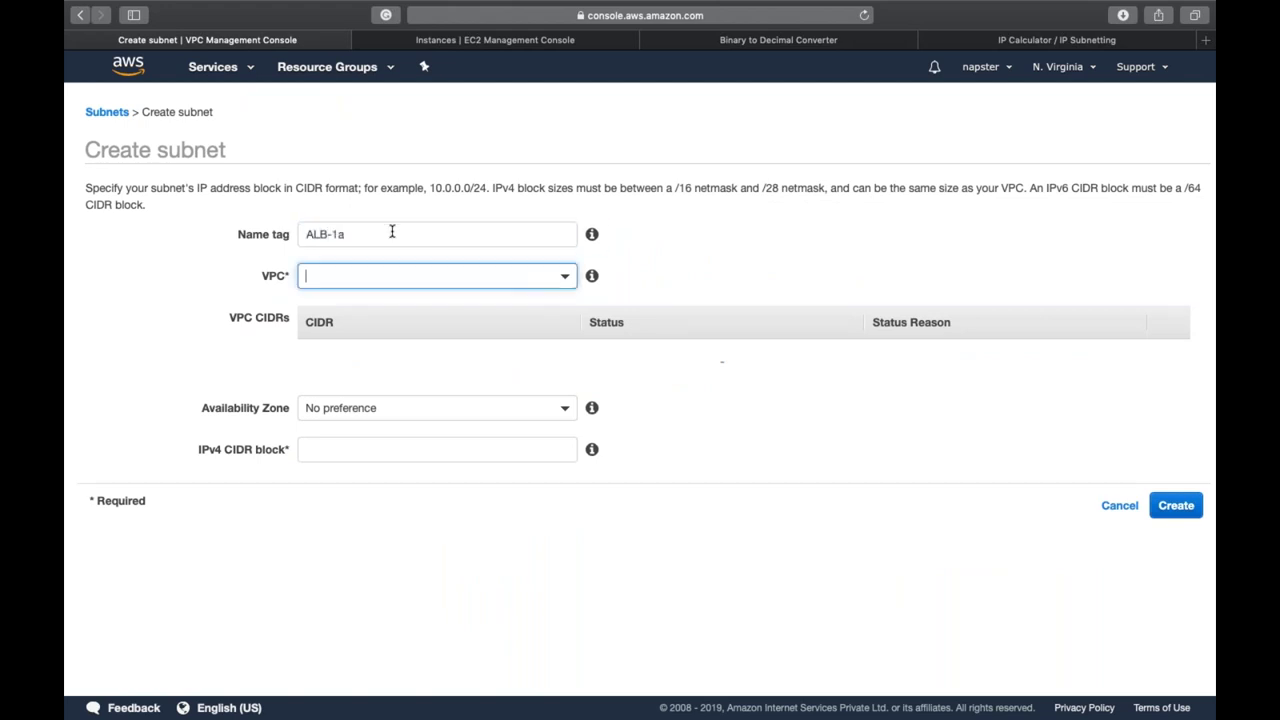
{"action": "key", "text": "Down"}
{"action": "key", "text": "Return"}
{"action": "key", "text": "Tab"}
{"action": "key", "text": "Tab"}
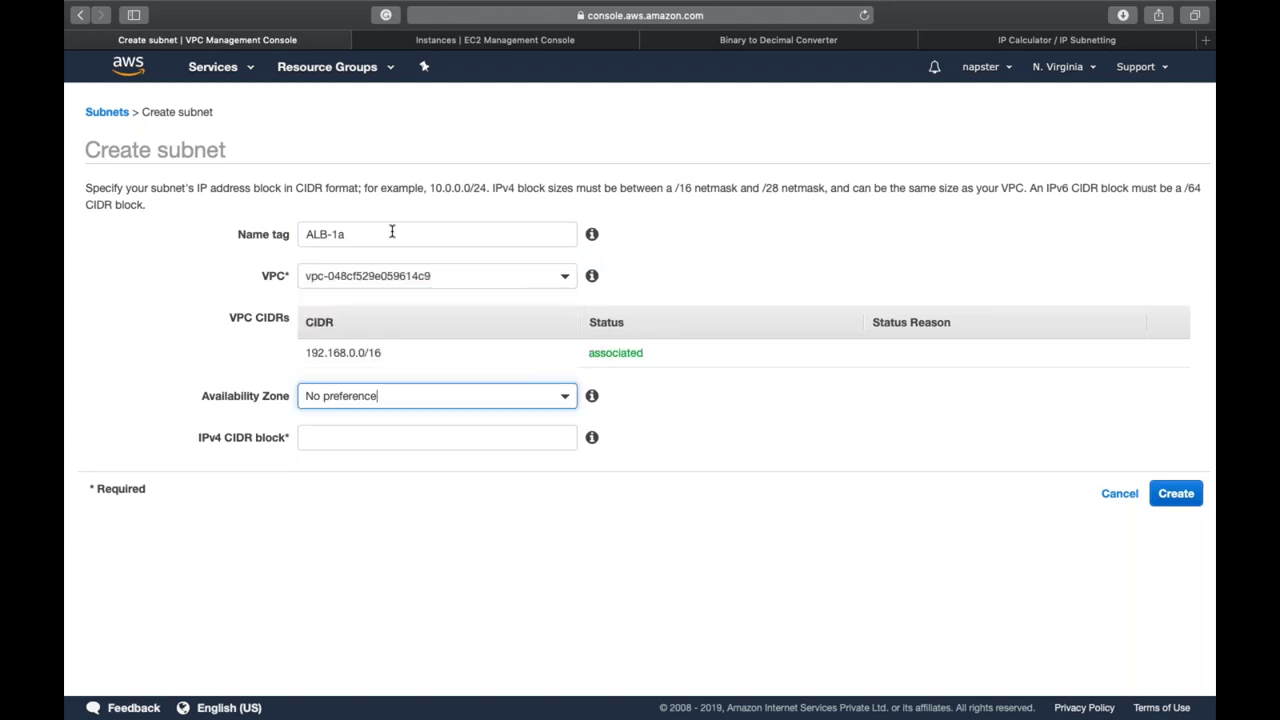
Assign the ALB-1a subnet to us-east-1a with the IPv4 CIDR block 192.168.3.0/24 and create it
{"action": "key", "text": "Down"}
{"action": "key", "text": "Down"}
{"action": "key", "text": "Return"}
{"action": "key", "text": "Tab"}
{"action": "key", "text": "Tab"}
{"action": "type", "text": "192.1"}
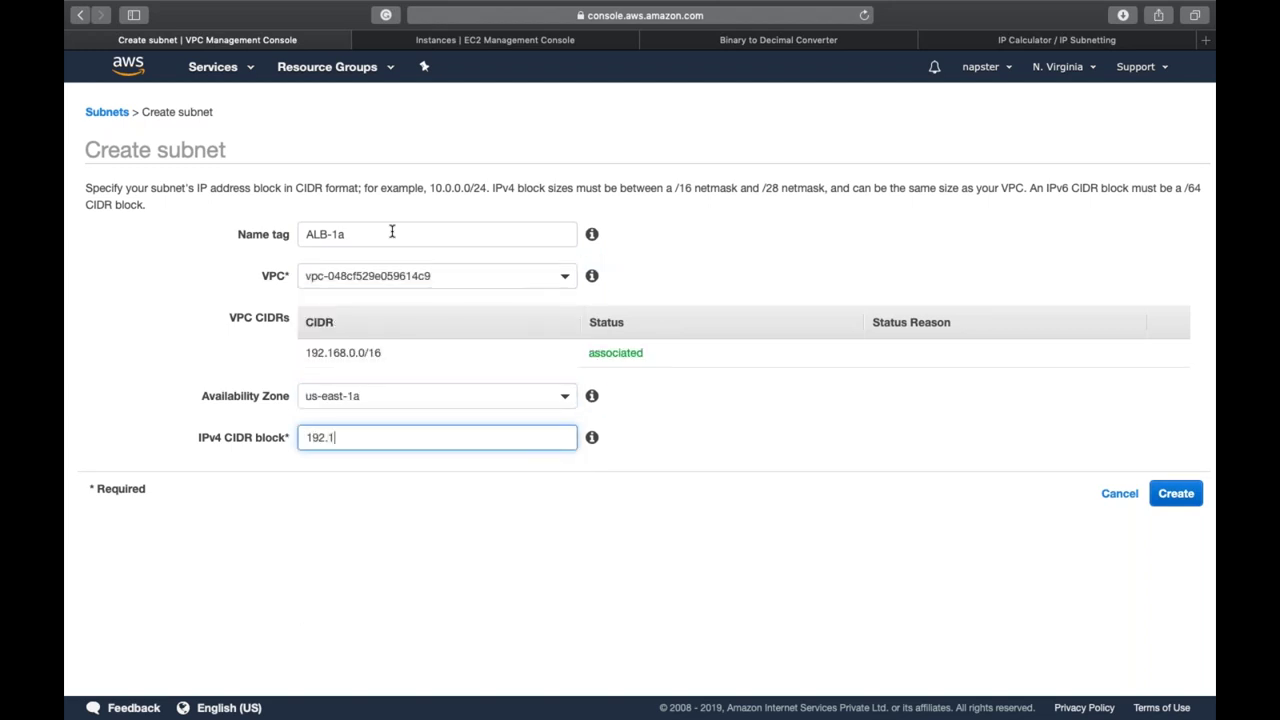
{"action": "type", "text": "68.3.0/24"}
{"action": "left_click", "coordinate": [1174, 493]}
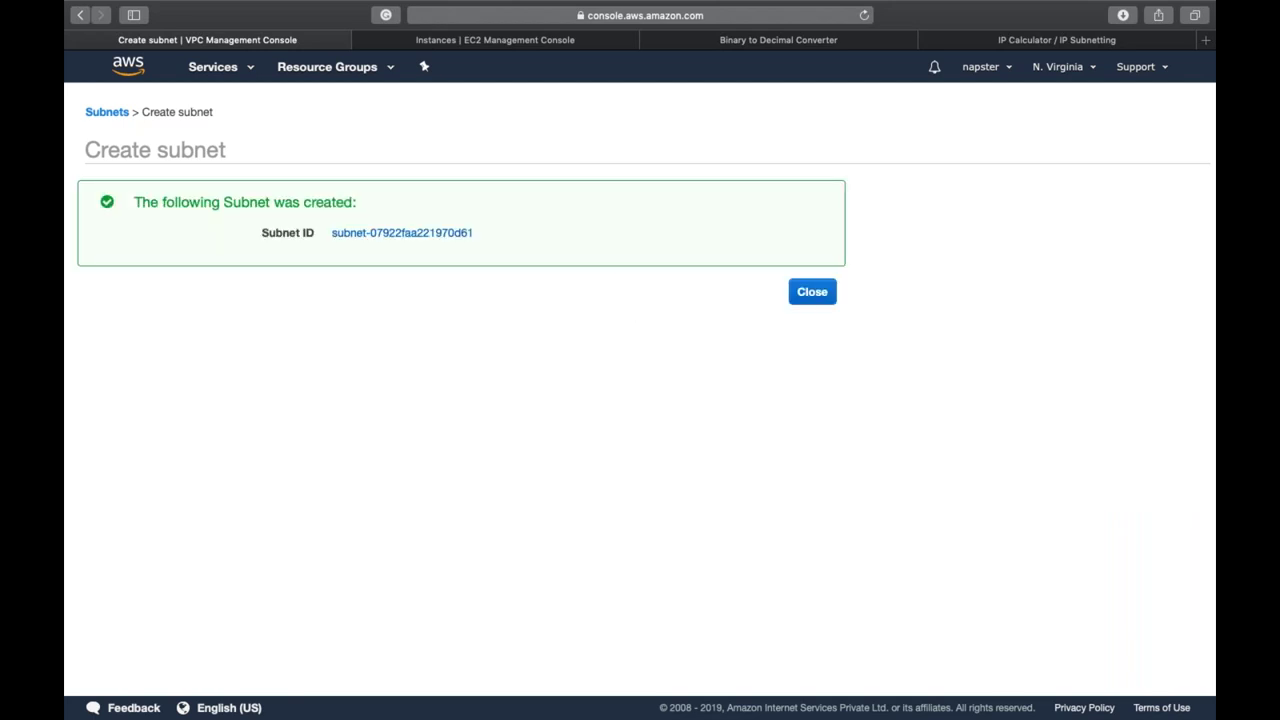
{"action": "left_click", "coordinate": [805, 300]}
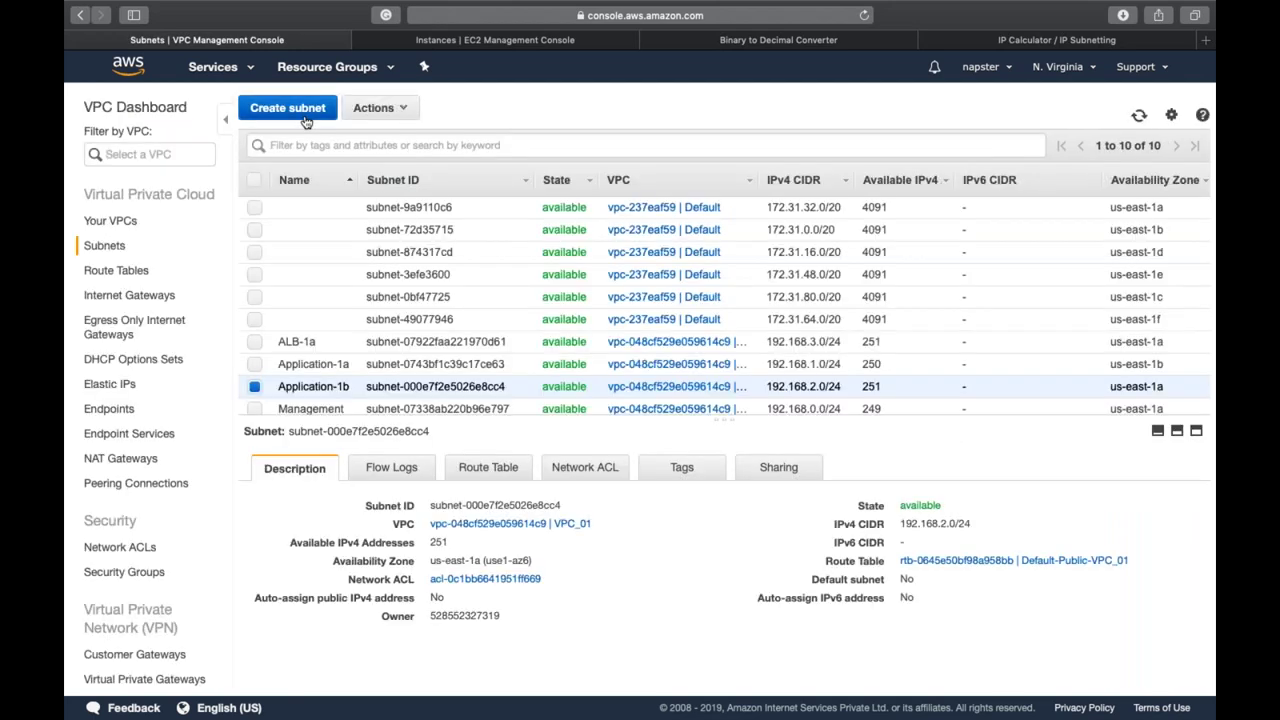
Start a second load balancer subnet named ALB-1b in VPC_01 (vpc-048cf529e059614c9)
{"action": "left_click", "coordinate": [288, 108]}
{"action": "left_click", "coordinate": [398, 236]}
{"action": "type", "text": "AL"}
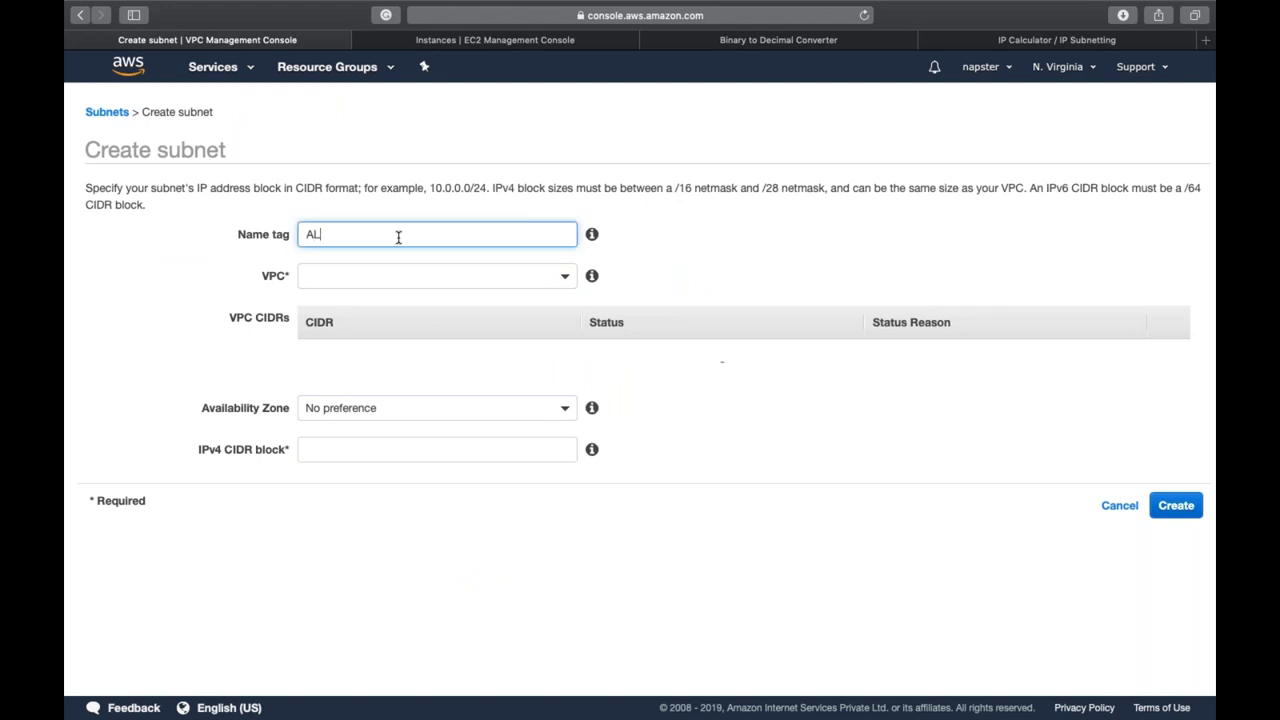
{"action": "type", "text": "B-1b"}
{"action": "key", "text": "Tab"}
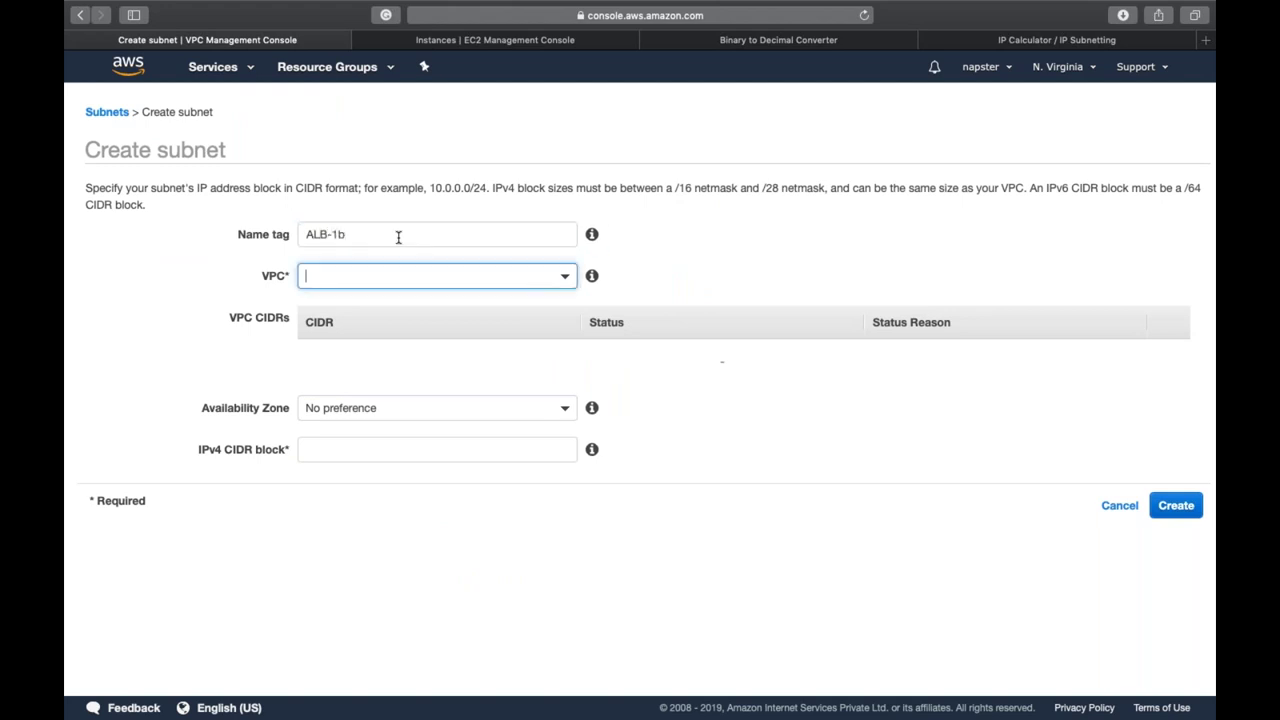
{"action": "key", "text": "Down"}
{"action": "key", "text": "Down"}
{"action": "key", "text": "Return"}
{"action": "key", "text": "Tab"}
Assign the ALB-1b subnet to us-east-1b with the IPv4 CIDR block 192.168.4.0/24 and create it
{"action": "key", "text": "Down"}
{"action": "key", "text": "Down"}
{"action": "key", "text": "Return"}
{"action": "key", "text": "Tab"}
{"action": "type", "text": "192.1"}
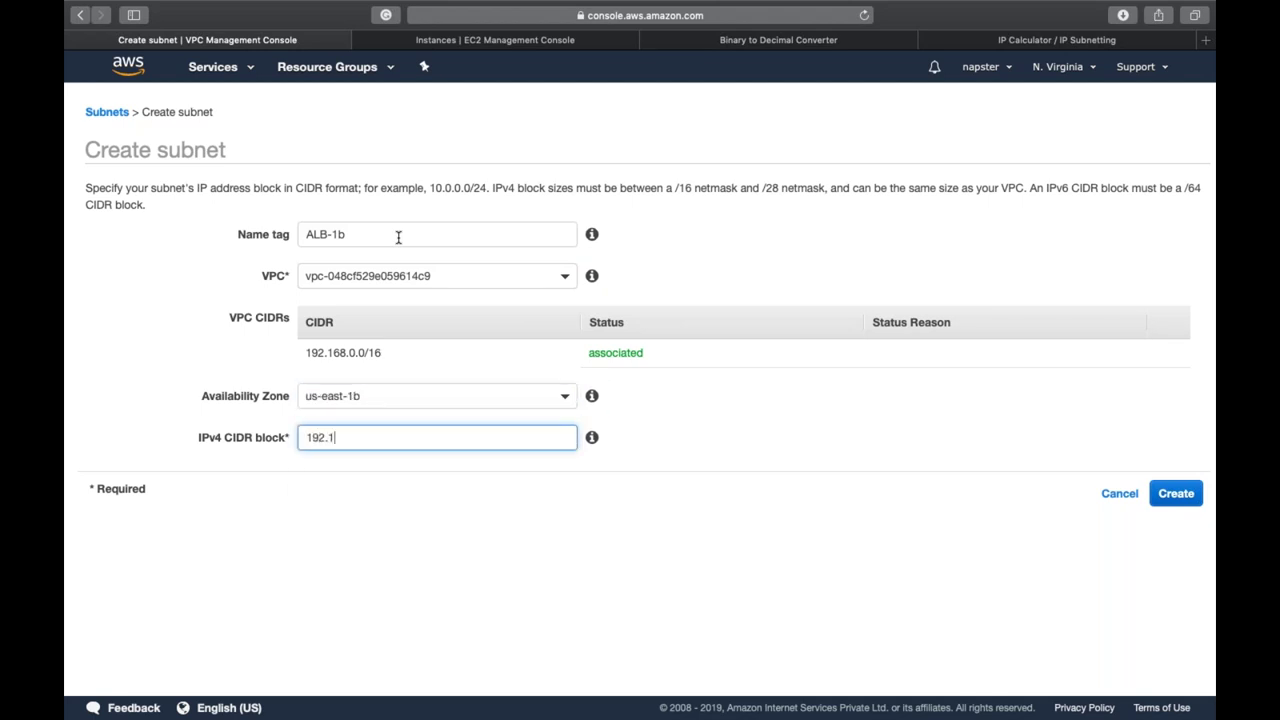
{"action": "type", "text": "68.4."}
{"action": "type", "text": "/24"}
{"action": "left_click", "coordinate": [1167, 492]}
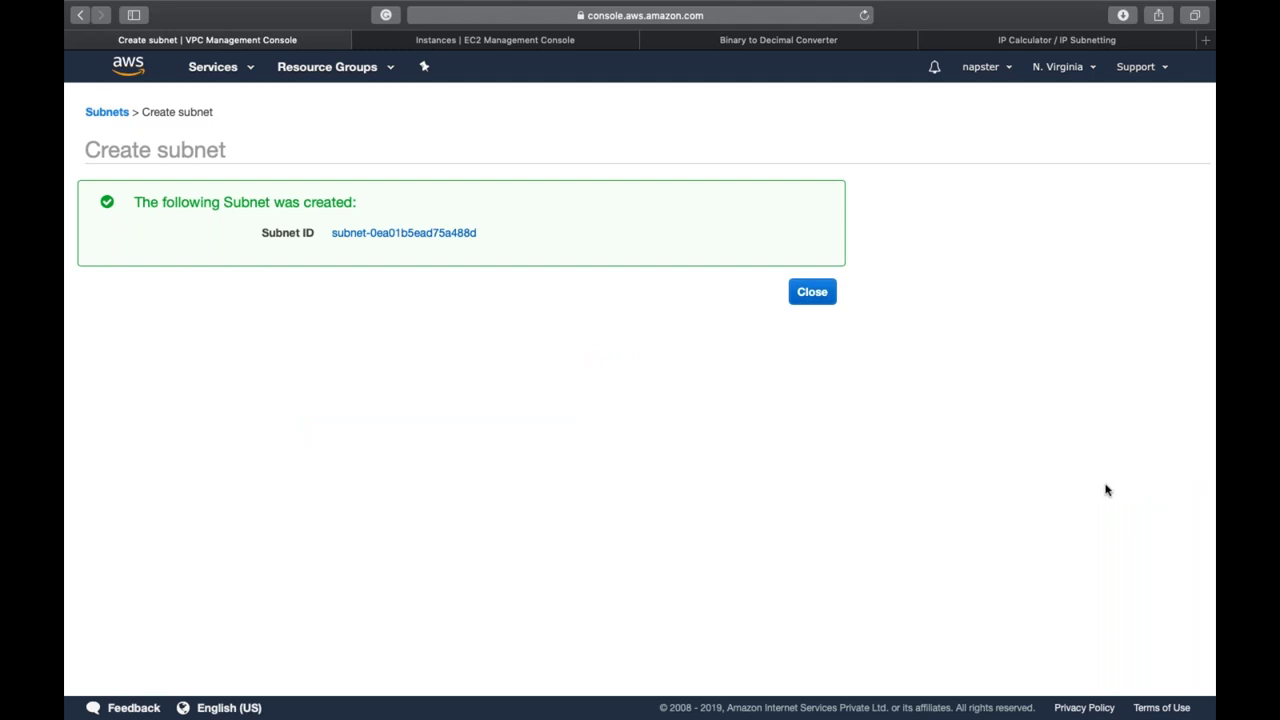
{"action": "left_click", "coordinate": [822, 297]}
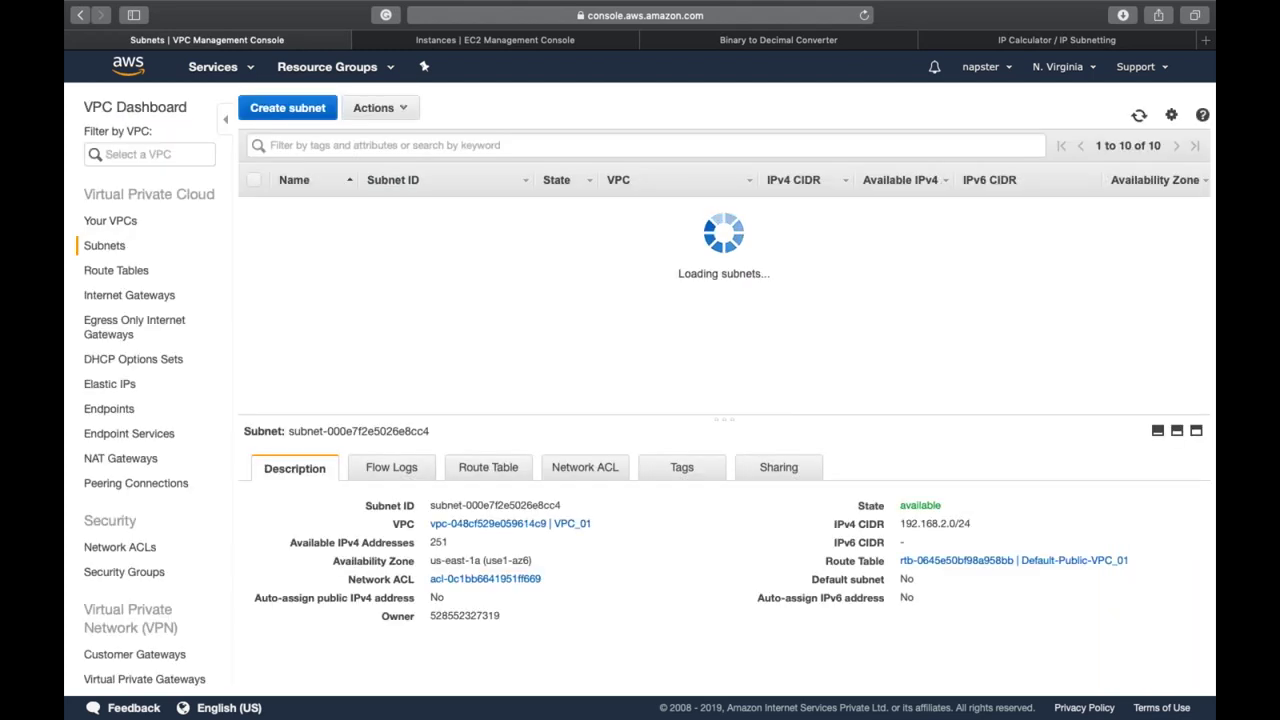
Review the Management, Application and ALB subnets against the network diagram, selecting Management, ALB-1a and ALB-1b together
{"action": "scroll", "coordinate": [390, 395], "scroll_direction": "down", "scroll_amount": 1}
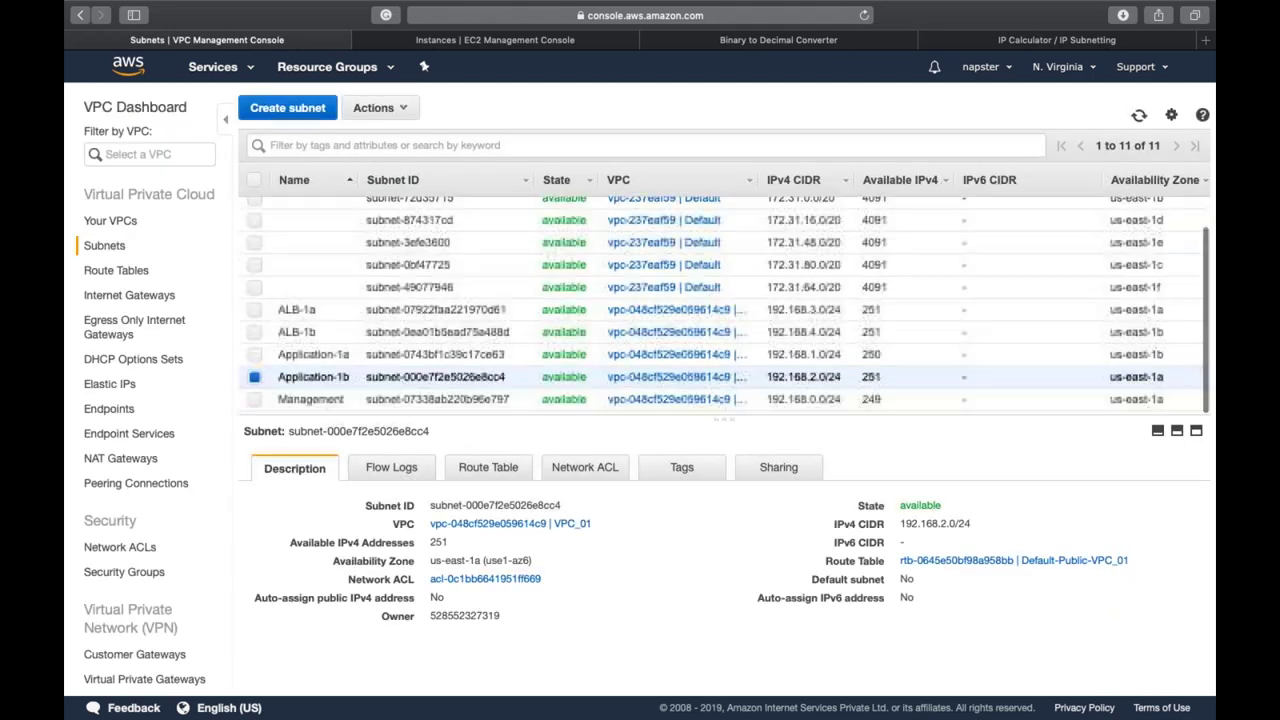
{"action": "left_click", "coordinate": [390, 398]}
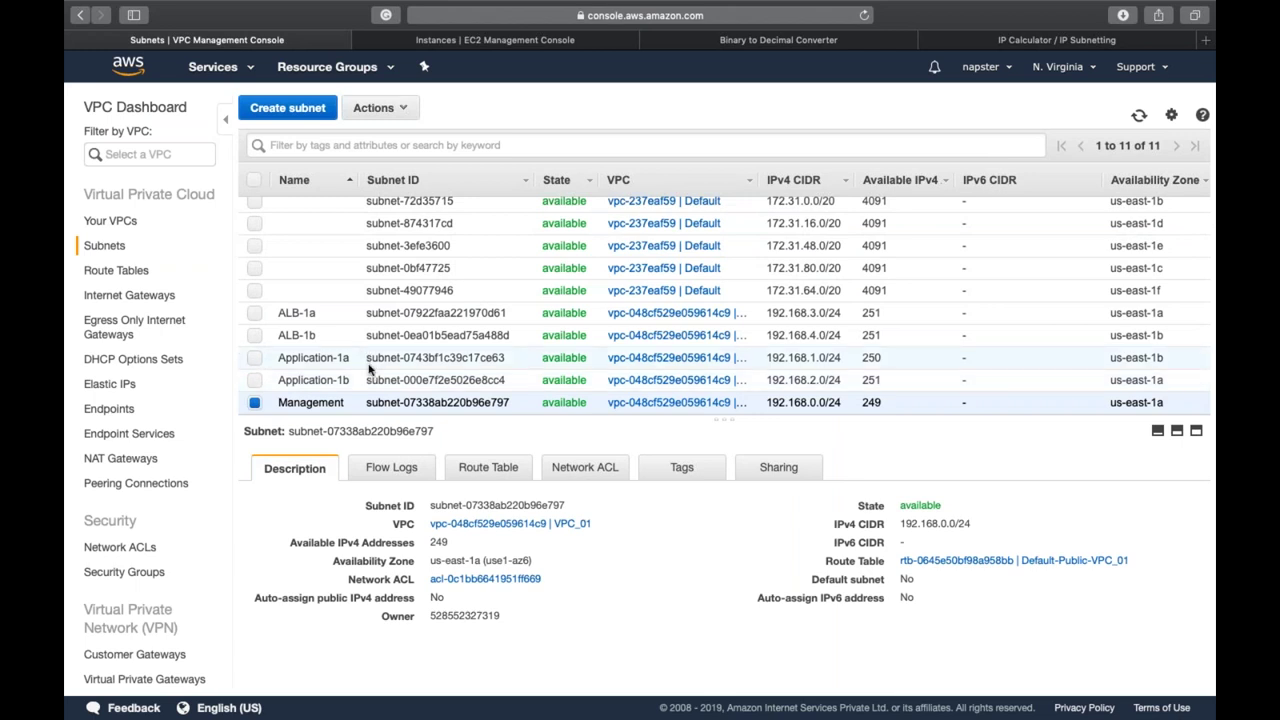
{"action": "left_click", "coordinate": [371, 366]}
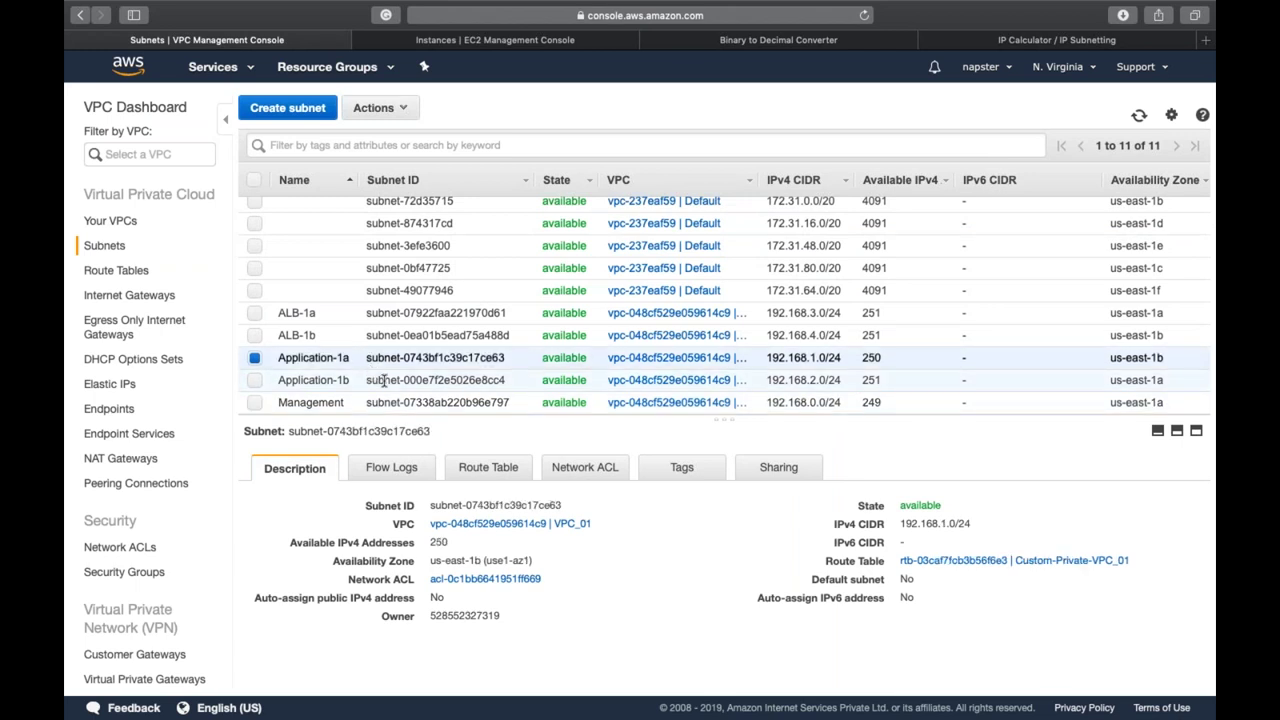
{"action": "left_click", "coordinate": [383, 381]}
{"action": "key", "text": "ctrl+Left"}
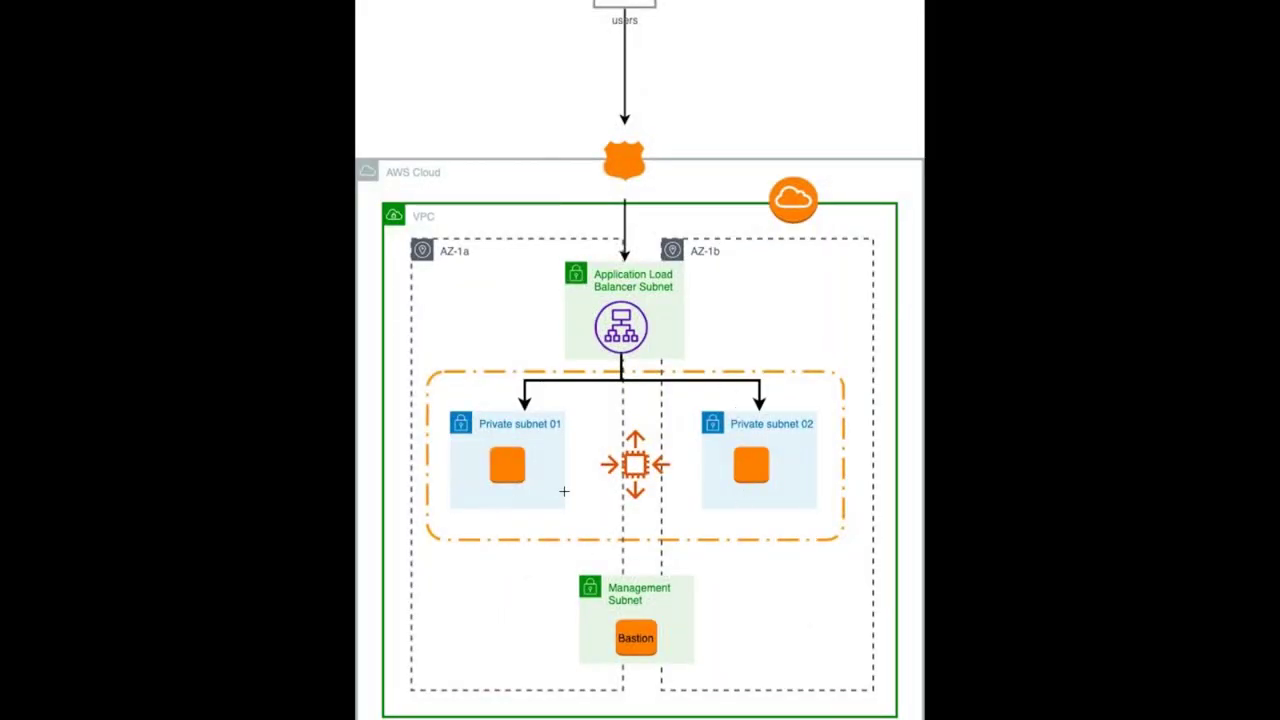
{"action": "key", "text": "ctrl+Right"}
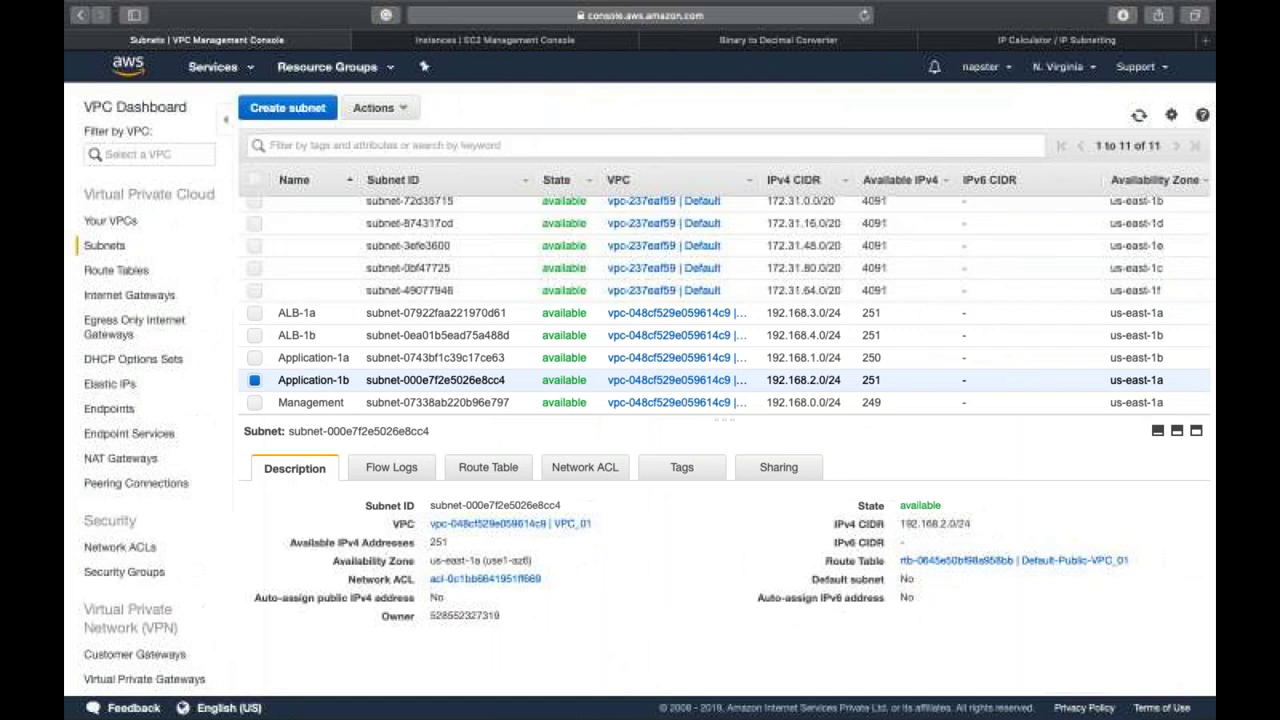
{"action": "left_click", "coordinate": [410, 316]}
{"action": "left_click", "coordinate": [381, 338]}
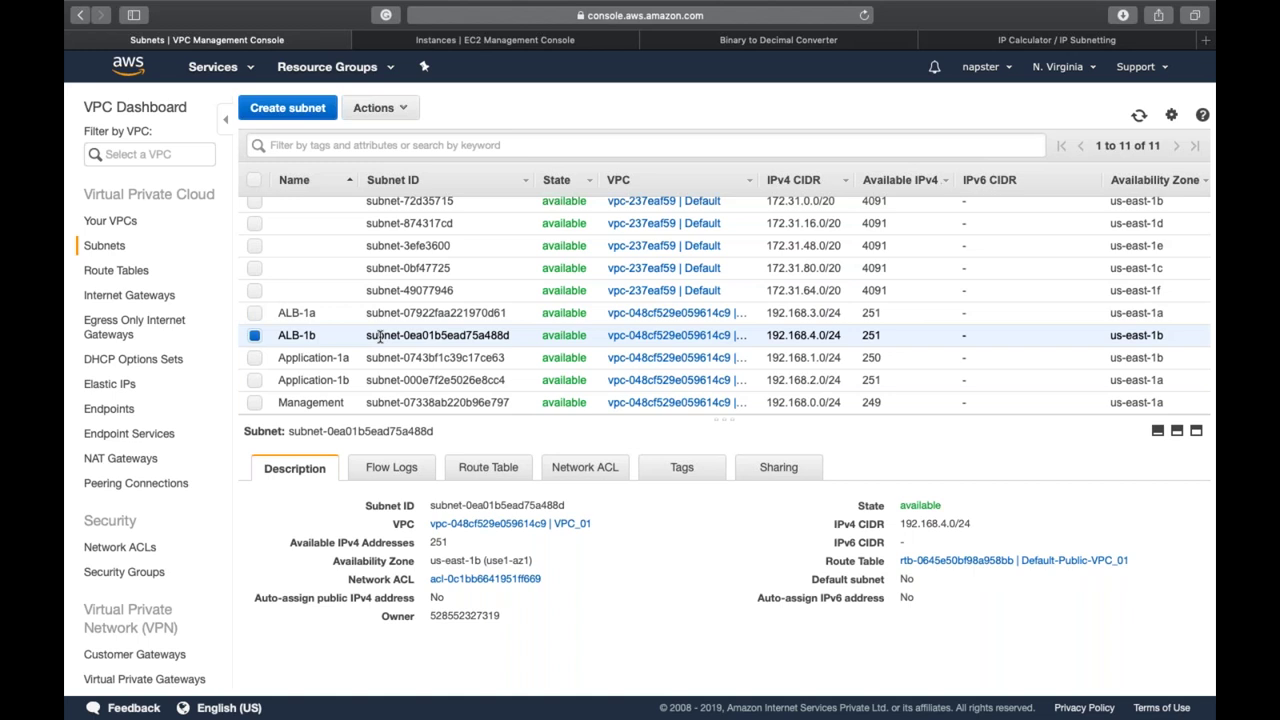
{"action": "left_click", "coordinate": [254, 402]}
{"action": "left_click", "coordinate": [254, 313]}
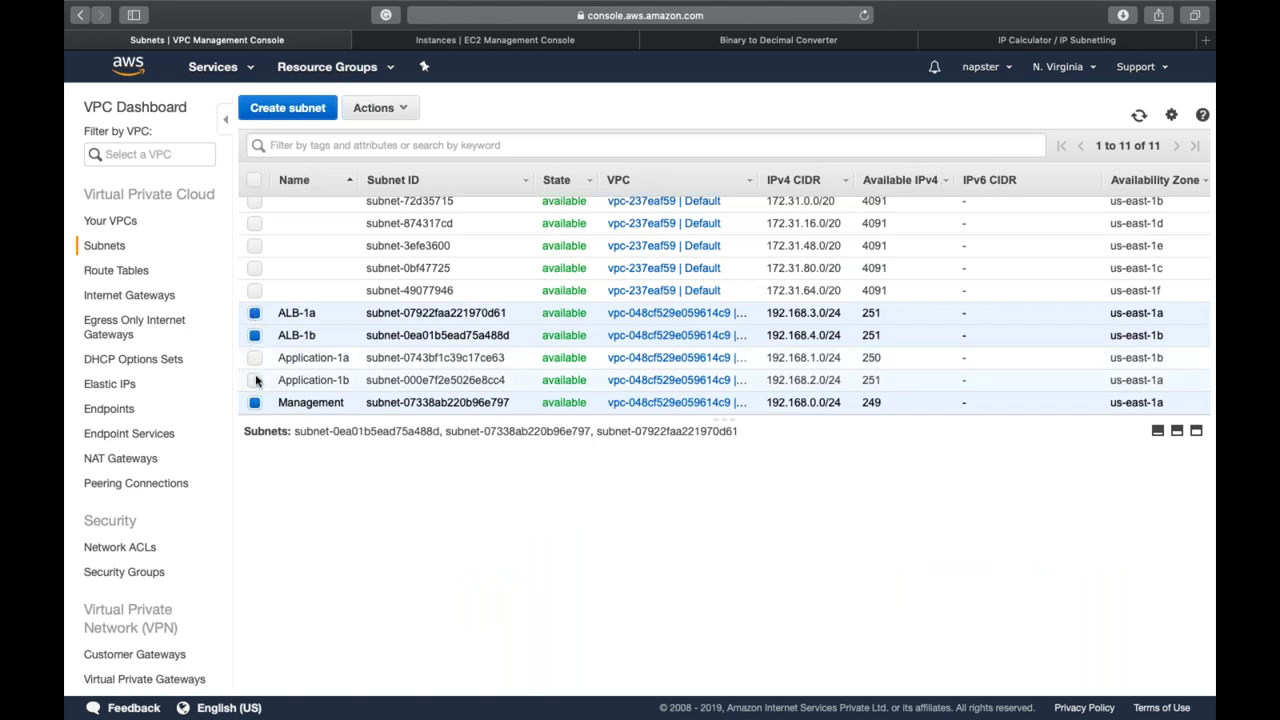
Deselect the ALB-1a, ALB-1b and Management subnets, and view the routes of the Default-Public-VPC_01 route table
{"action": "left_click", "coordinate": [254, 313]}
{"action": "left_click", "coordinate": [254, 335]}
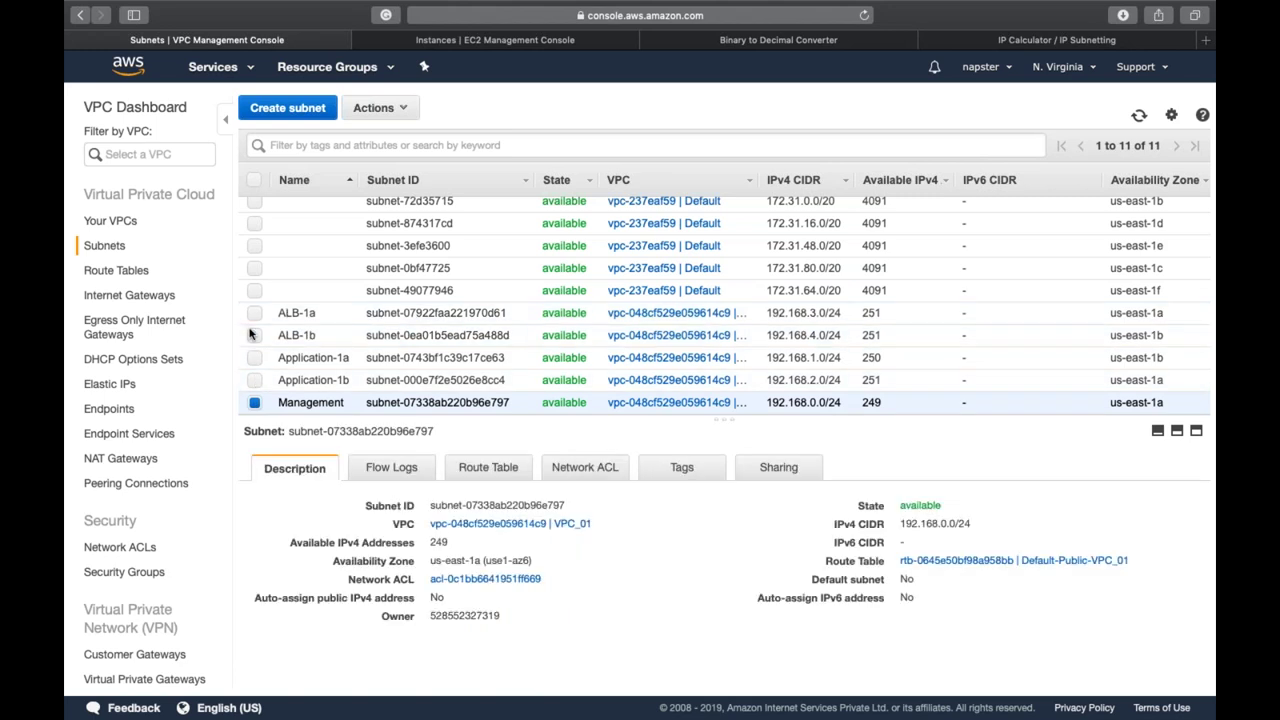
{"action": "left_click", "coordinate": [254, 405]}
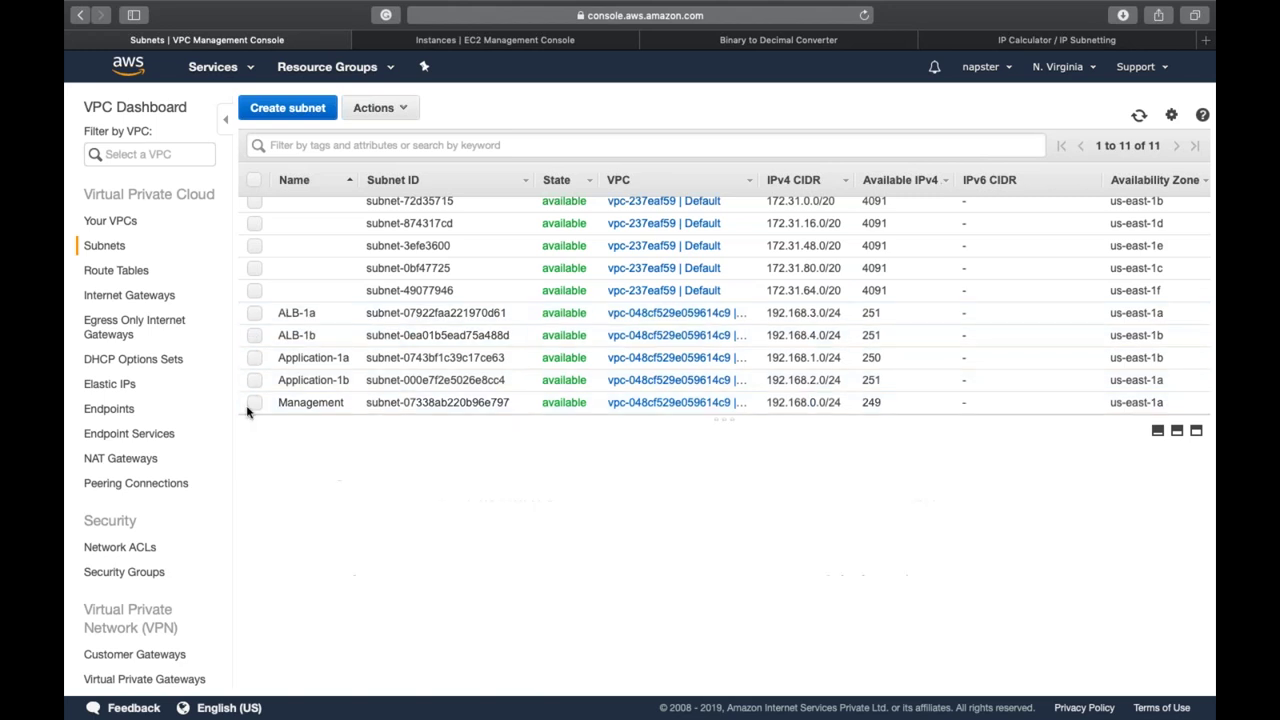
{"action": "left_click", "coordinate": [133, 270]}
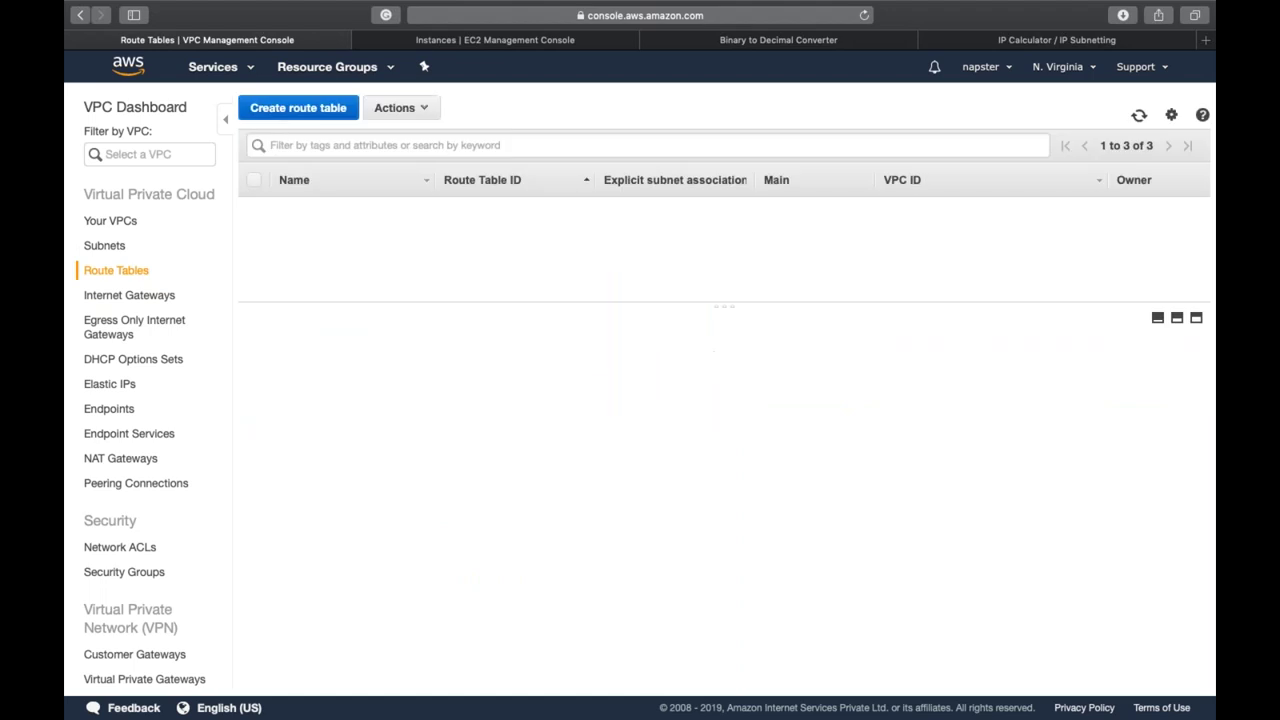
{"action": "left_click", "coordinate": [505, 229]}
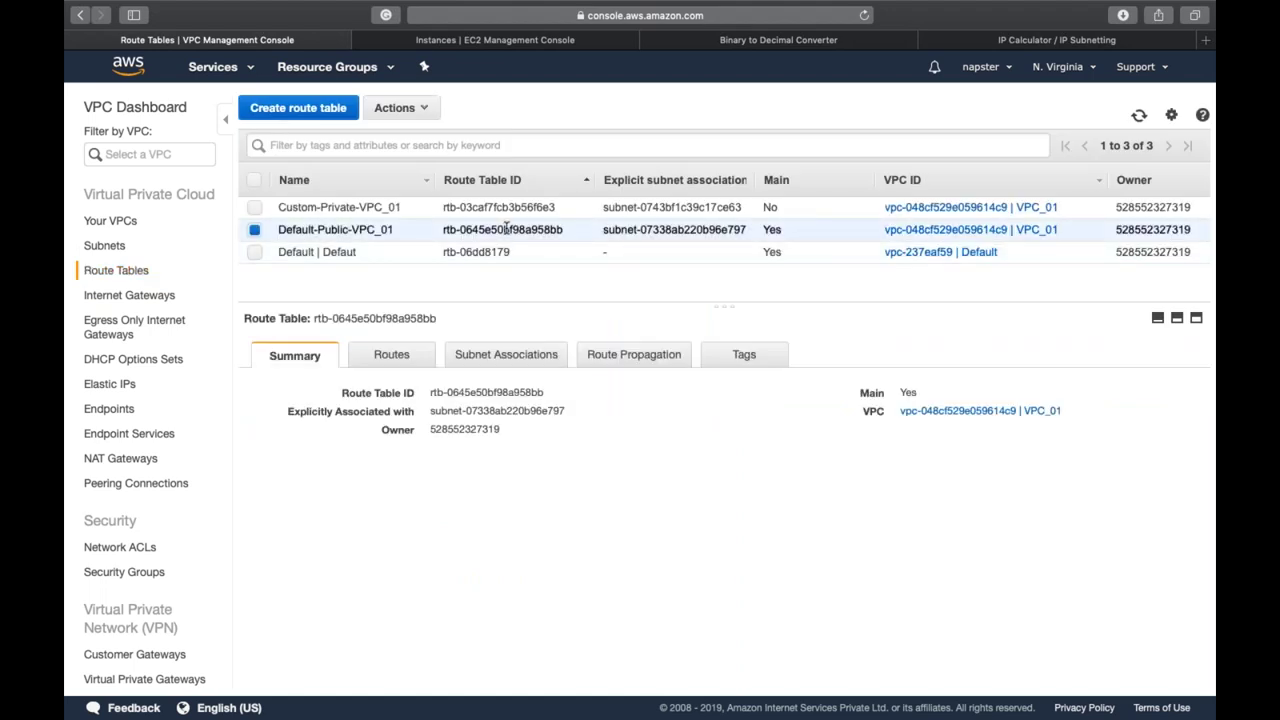
{"action": "left_click", "coordinate": [395, 360]}
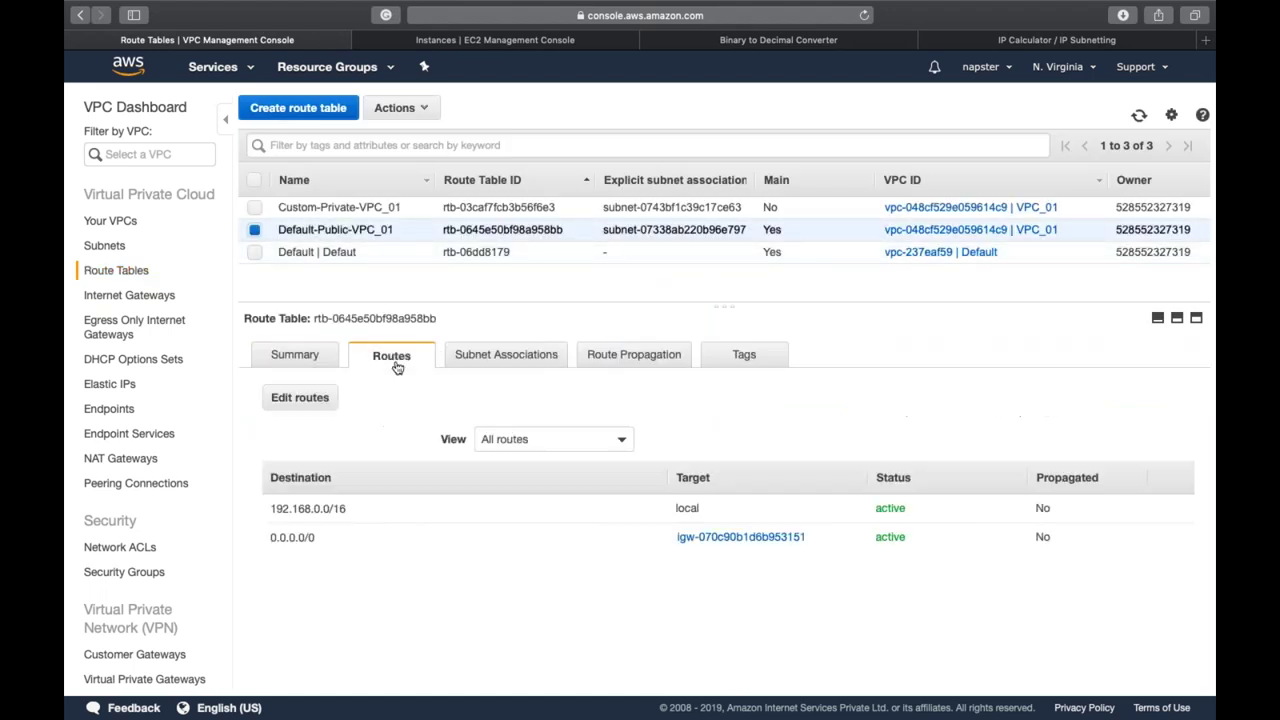
Associate the ALB-1a and ALB-1b subnets with the Default-Public-VPC_01 route table, keeping Management associated, and save
{"action": "left_click", "coordinate": [491, 358]}
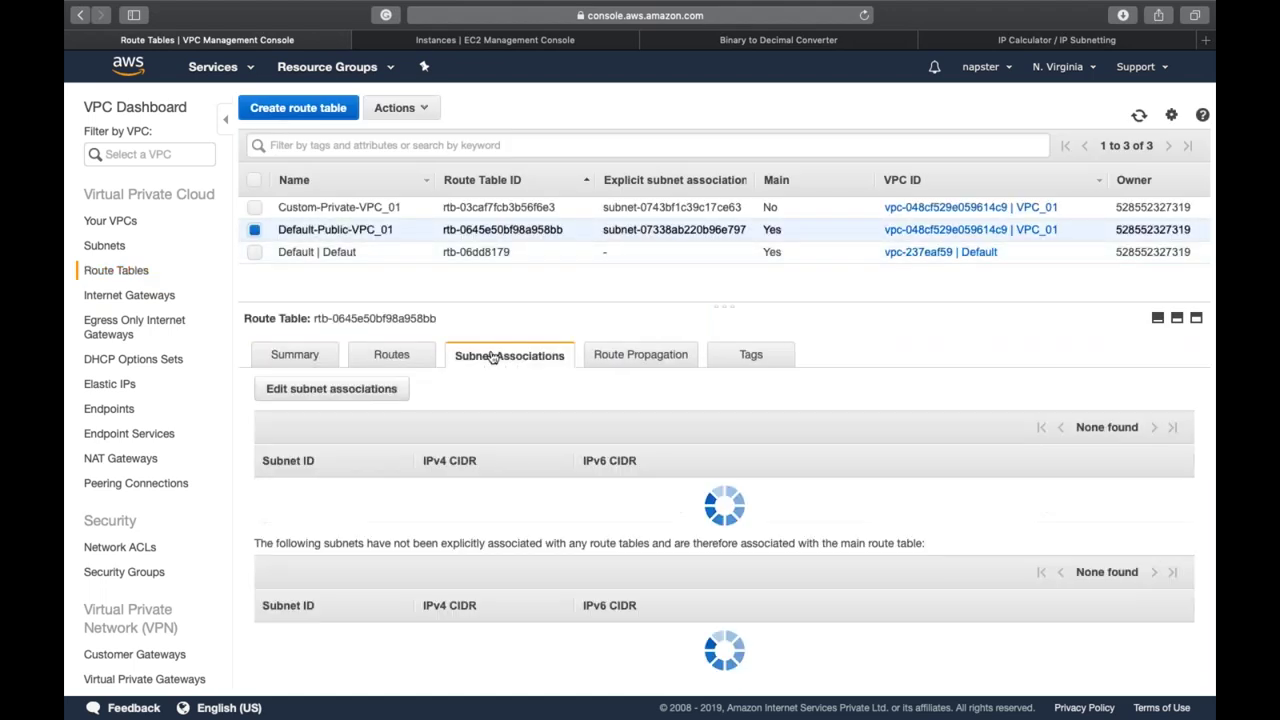
{"action": "left_click", "coordinate": [383, 392]}
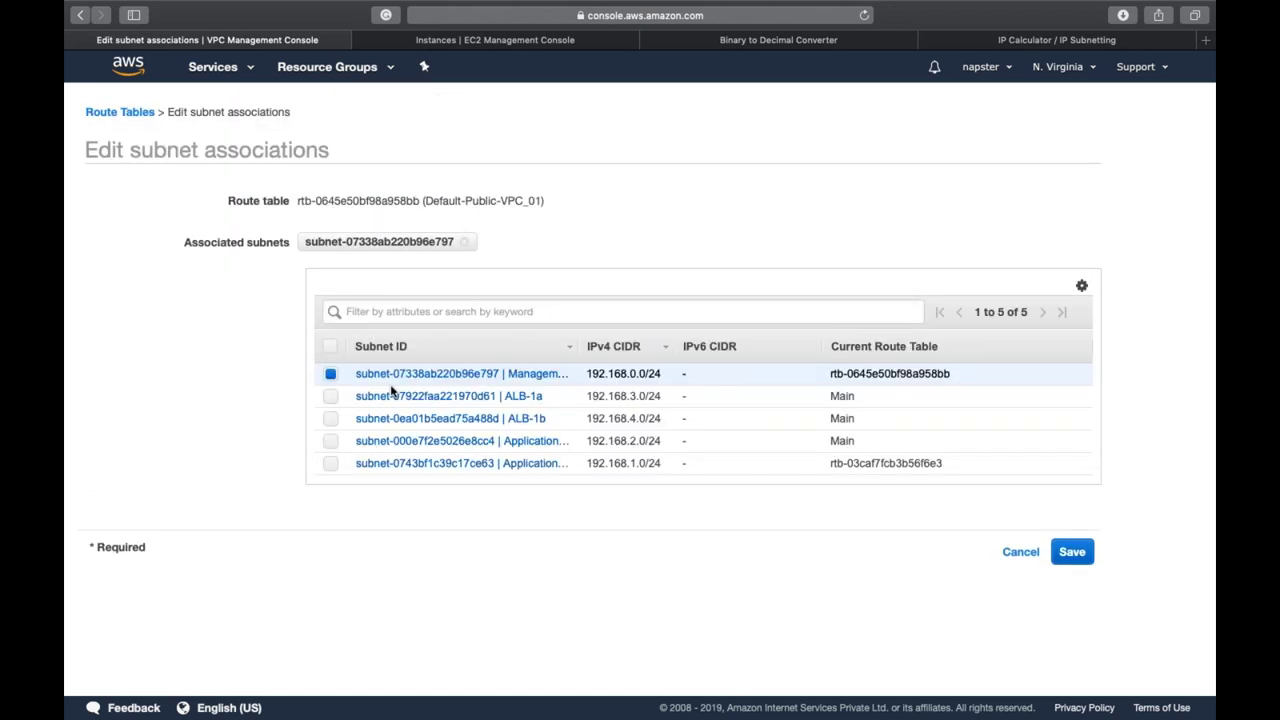
{"action": "left_click", "coordinate": [331, 398]}
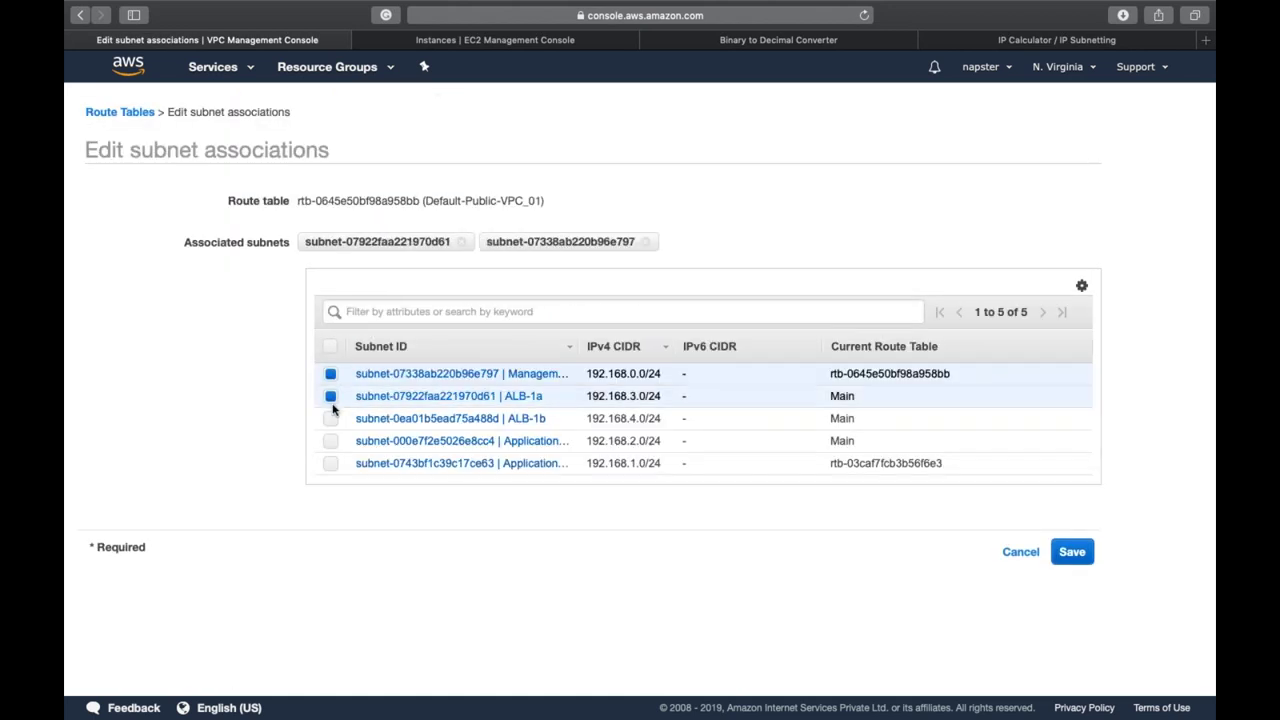
{"action": "left_click", "coordinate": [331, 418]}
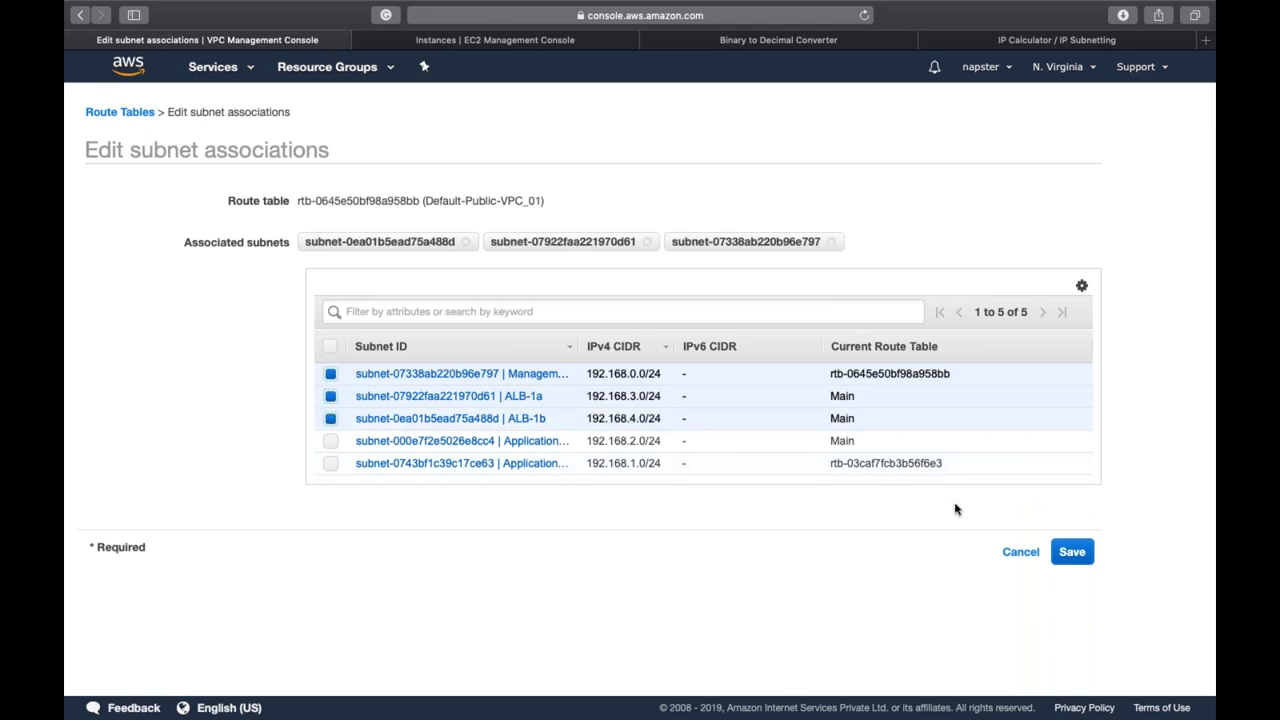
{"action": "left_click", "coordinate": [1082, 553]}
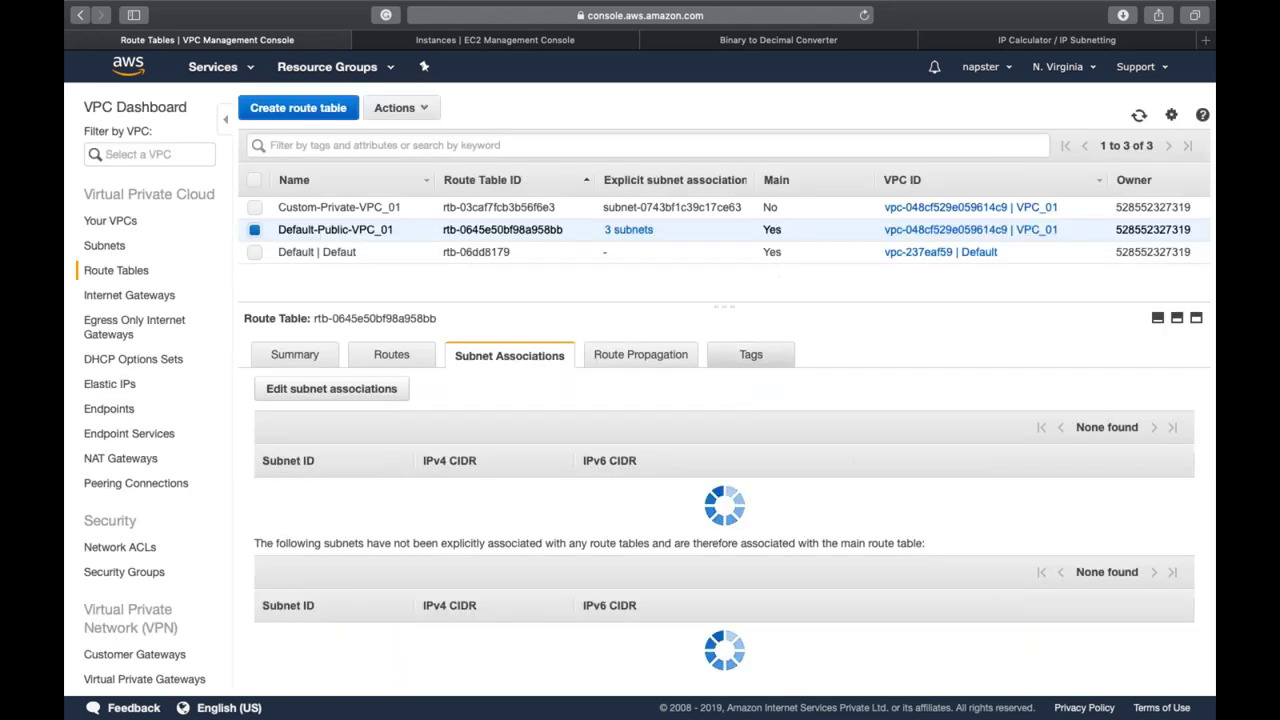
Add the Application-1b subnet (192.168.2.0/24) to the Custom-Private-VPC_01 route table's subnet associations and save
{"action": "left_click", "coordinate": [597, 208]}
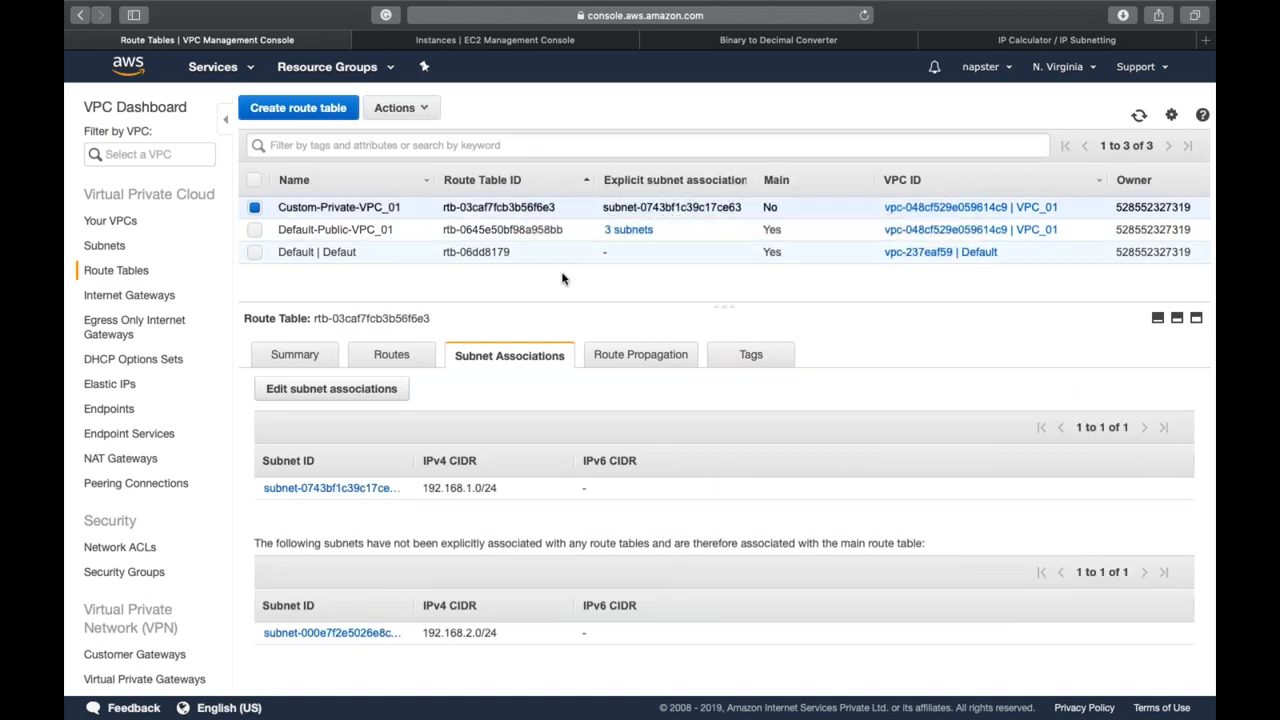
{"action": "left_click", "coordinate": [331, 389]}
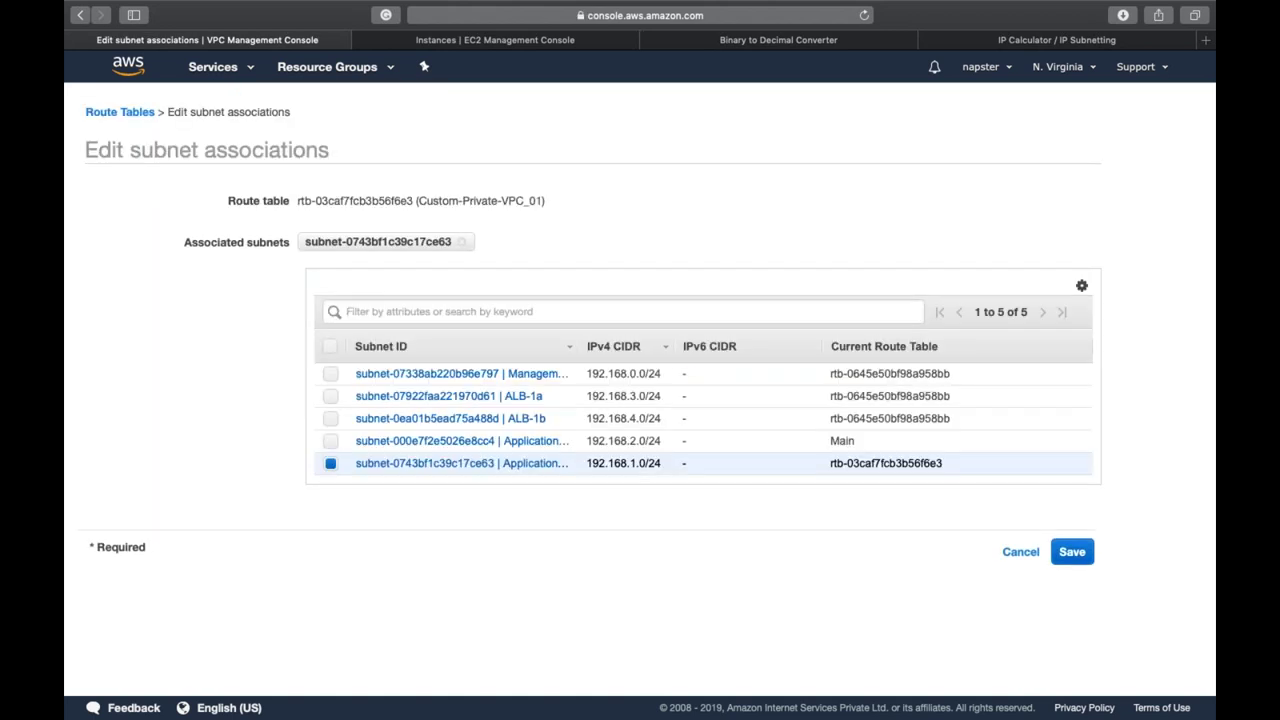
{"action": "left_click", "coordinate": [330, 441]}
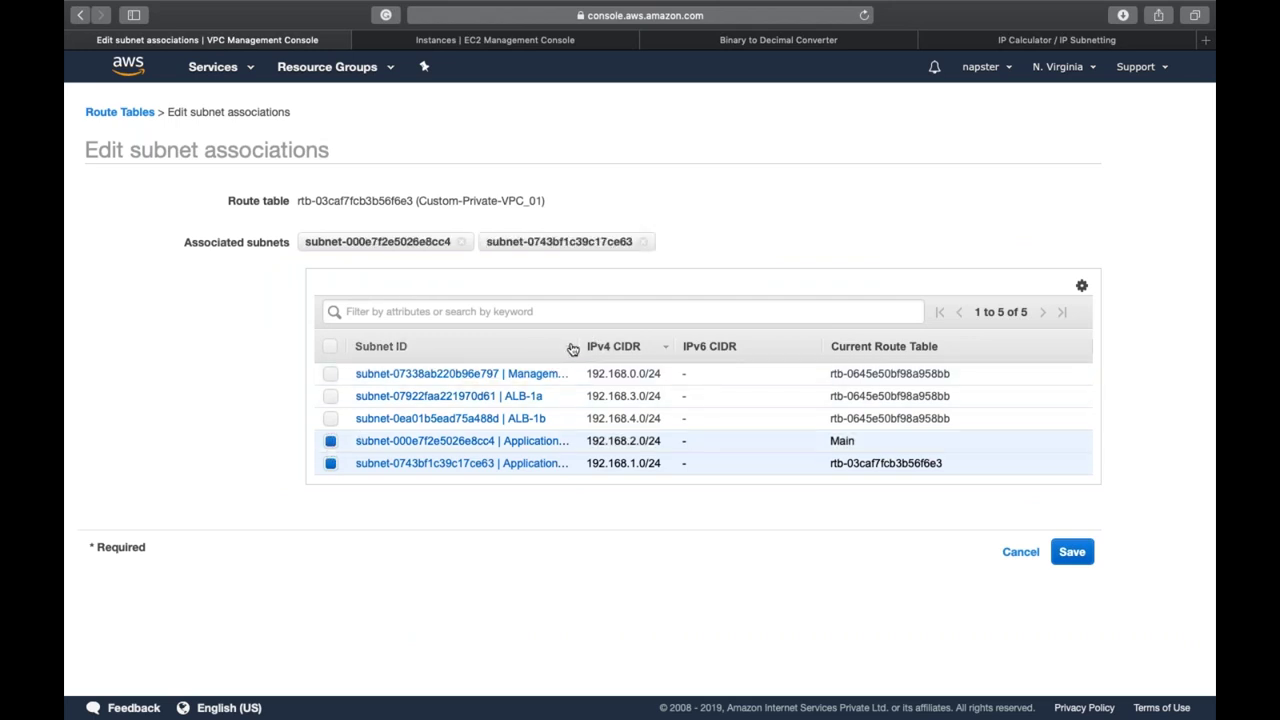
{"action": "left_click_drag", "start_coordinate": [576, 346], "coordinate": [670, 346]}
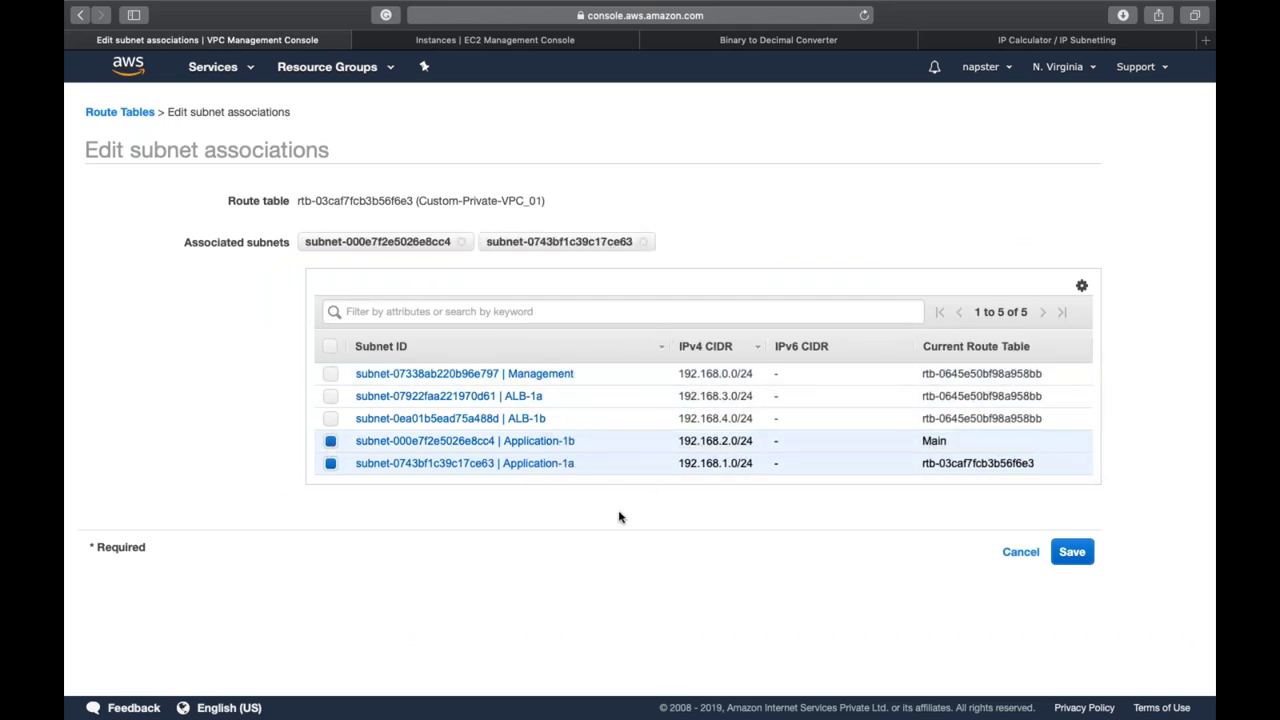
{"action": "left_click", "coordinate": [1072, 552]}
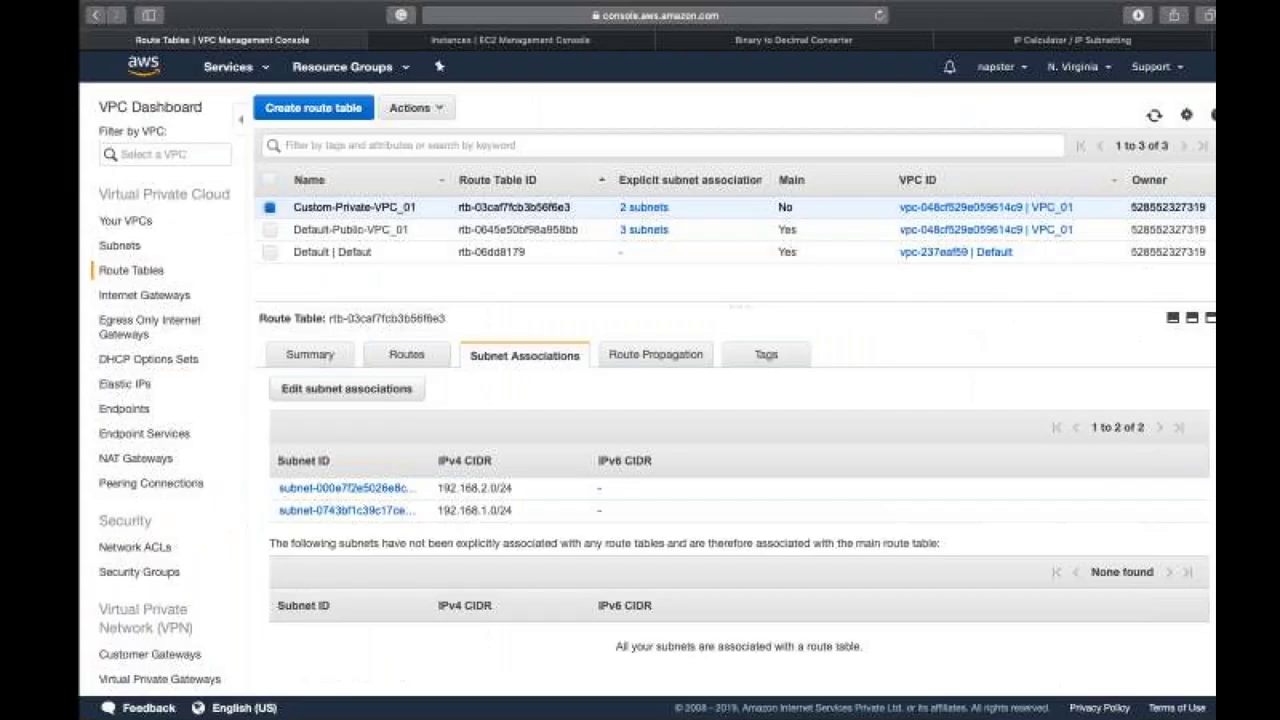
Check the subnet associations of the Default-Public-VPC_01 and Custom-Private-VPC_01 route tables, and the private table's routes
{"action": "left_click", "coordinate": [582, 232]}
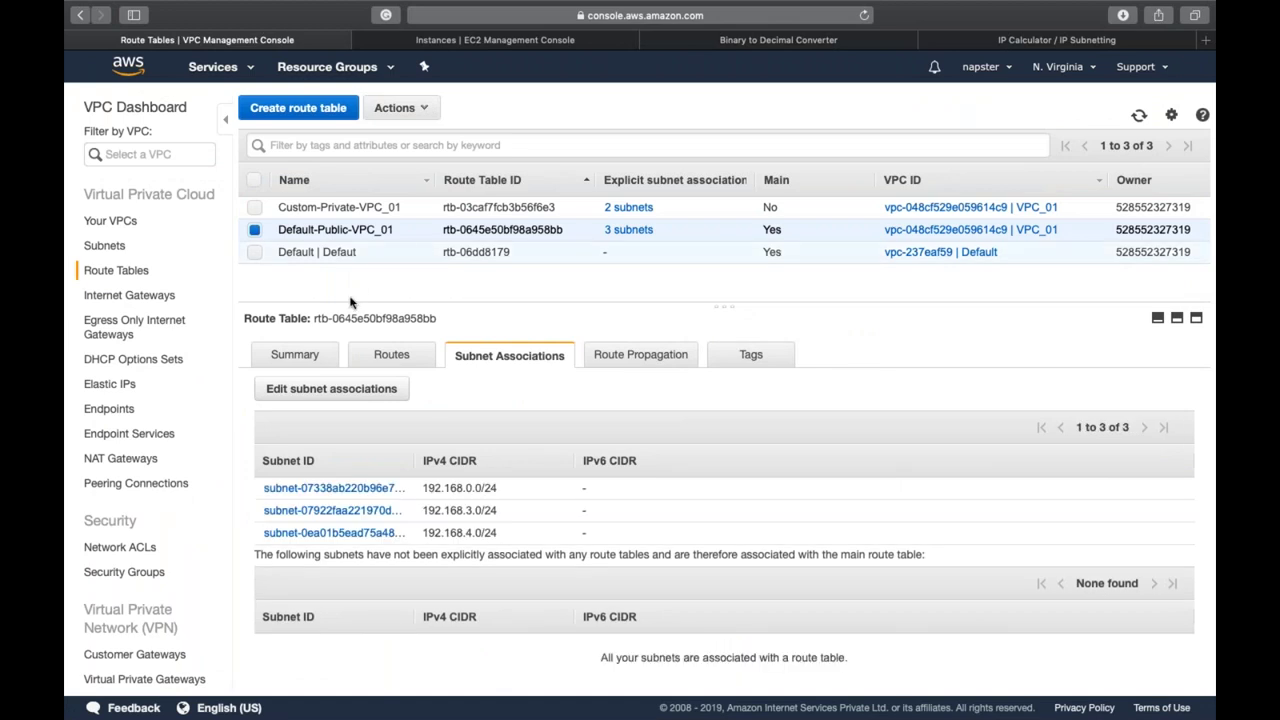
{"action": "left_click", "coordinate": [373, 205]}
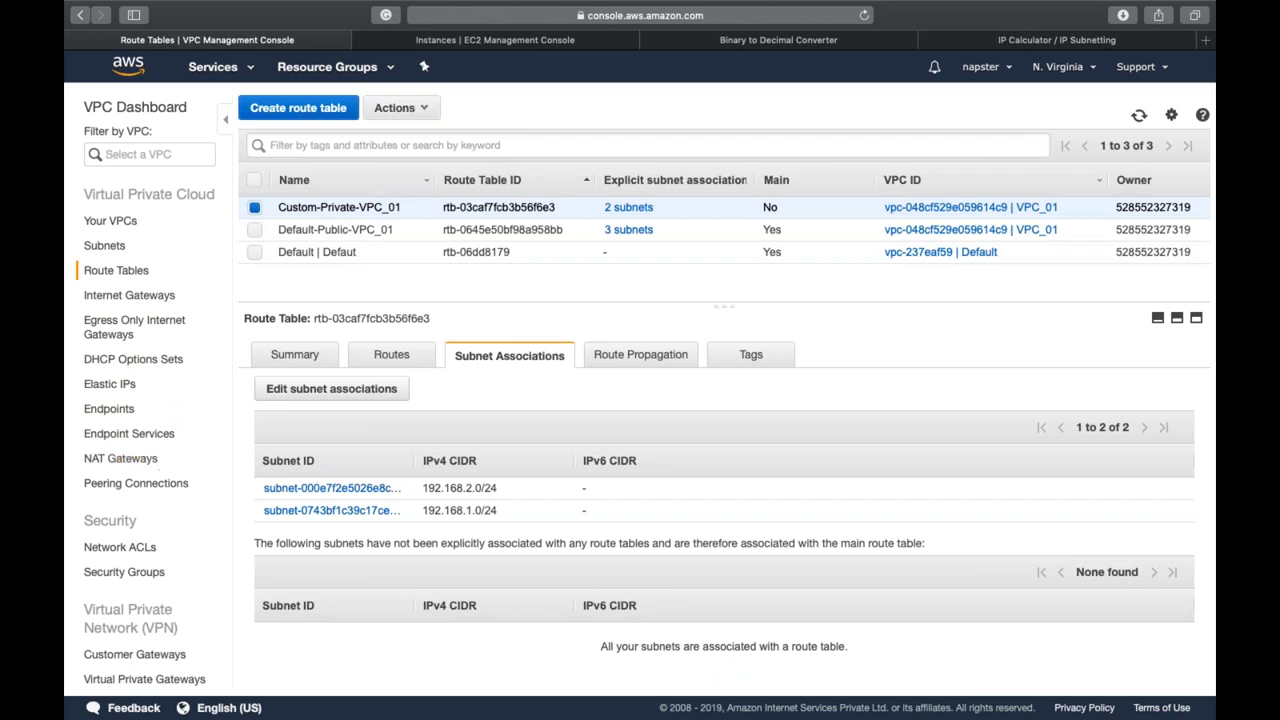
{"action": "left_click", "coordinate": [359, 371]}
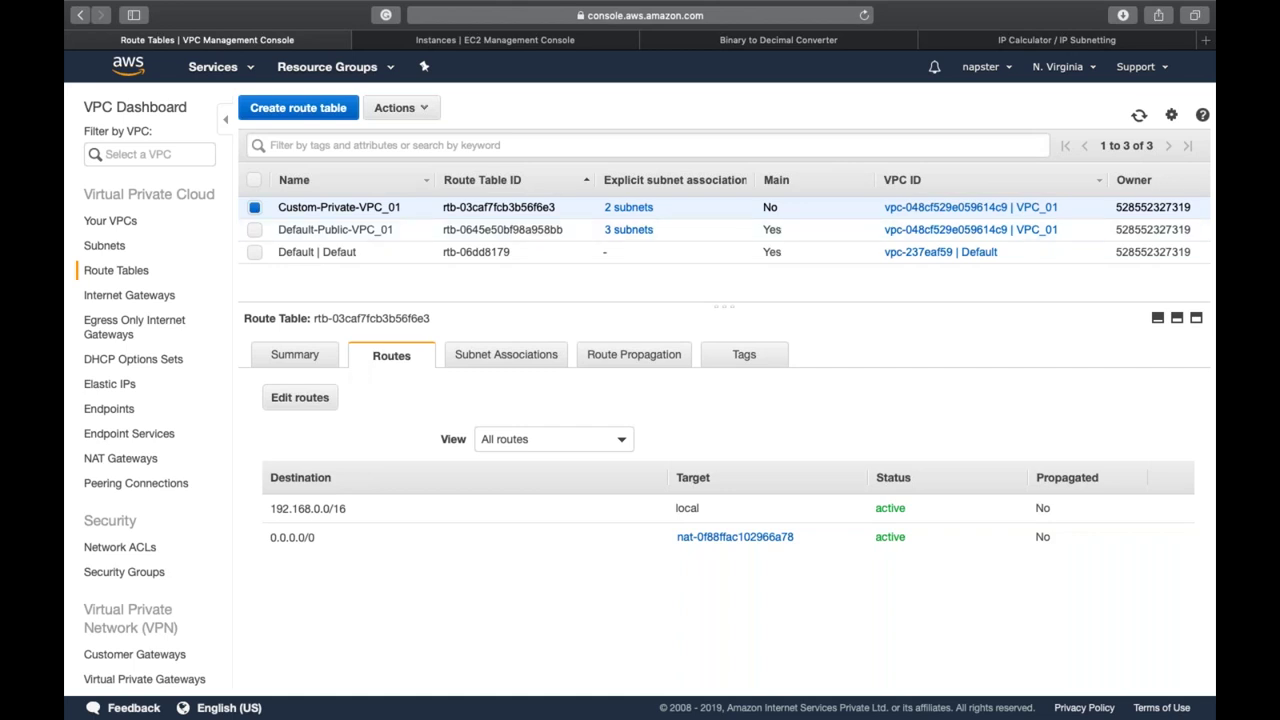
Switch to the EC2 instances list, check the Bastion and PrivateInstance details, and rename PrivateInstance as Application
{"action": "left_click", "coordinate": [493, 42]}
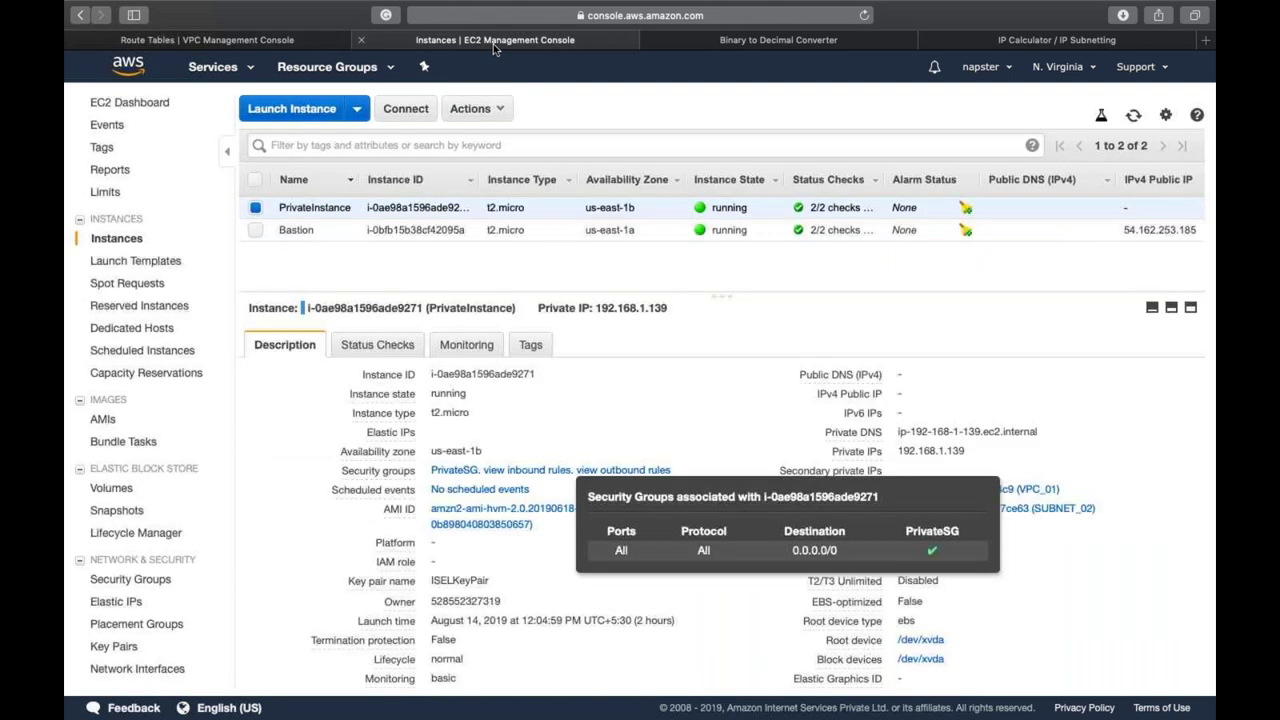
{"action": "left_click", "coordinate": [470, 232]}
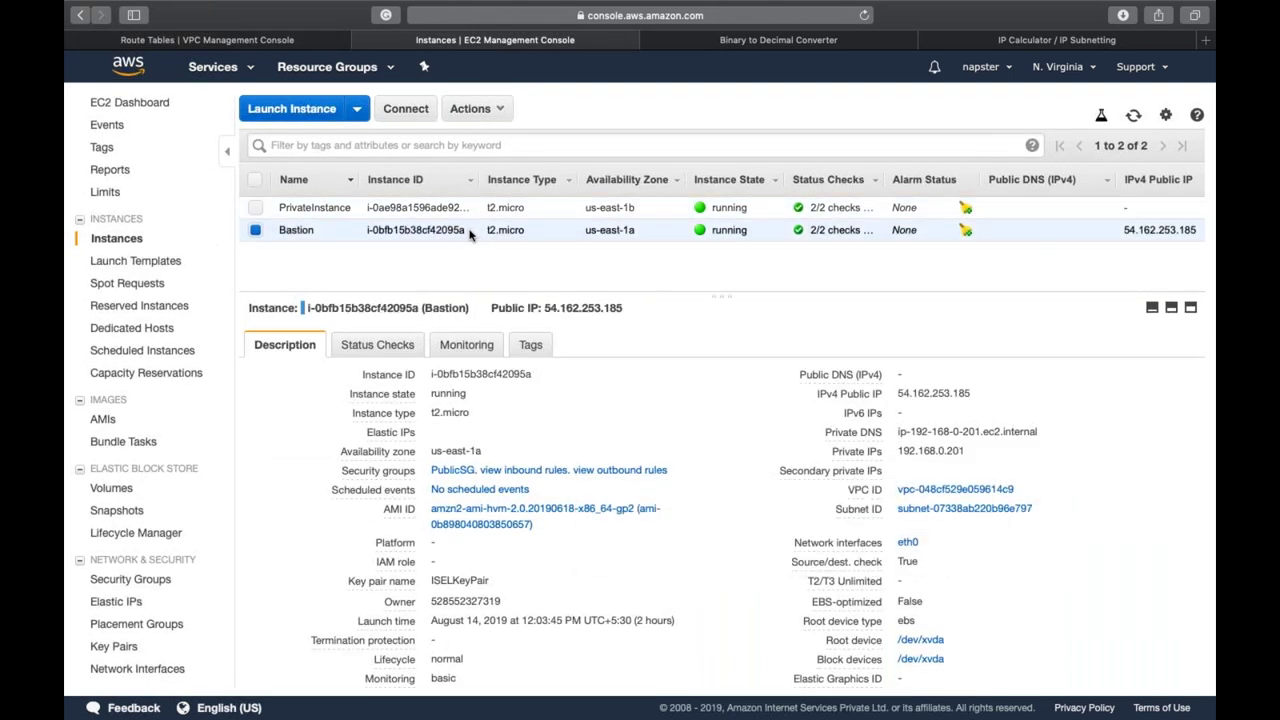
{"action": "left_click", "coordinate": [457, 205]}
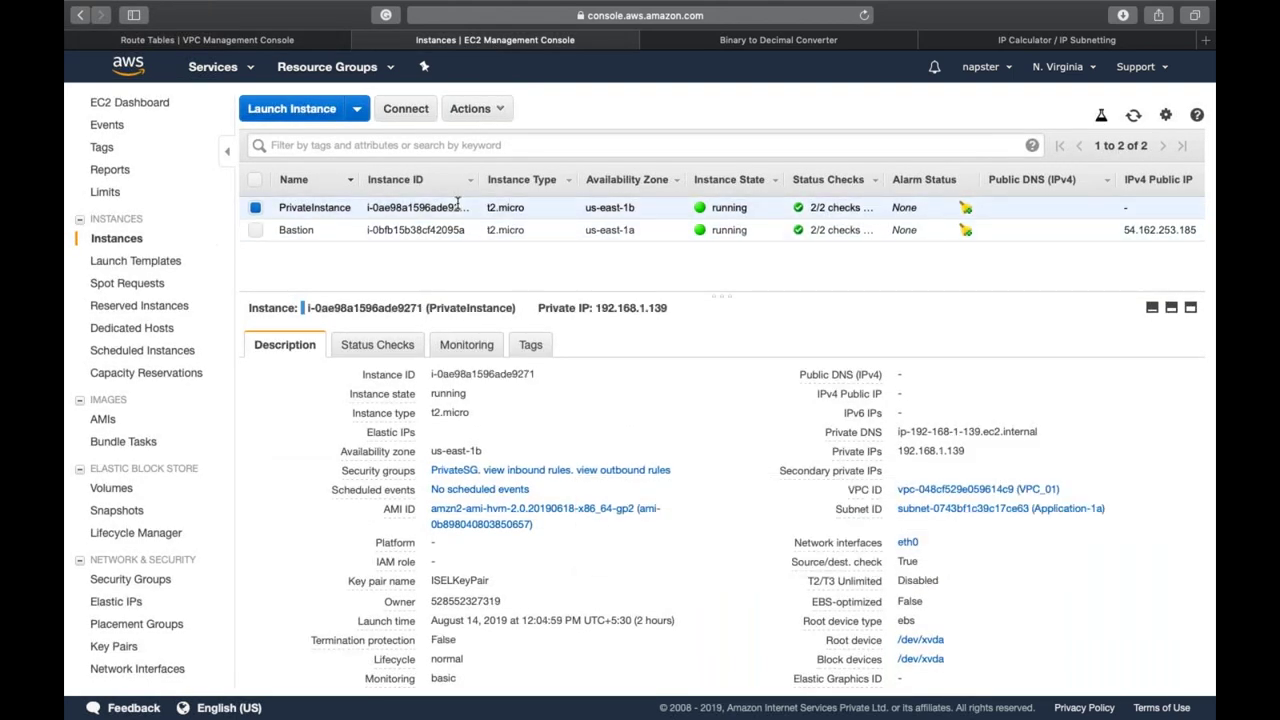
{"action": "left_click", "coordinate": [347, 209]}
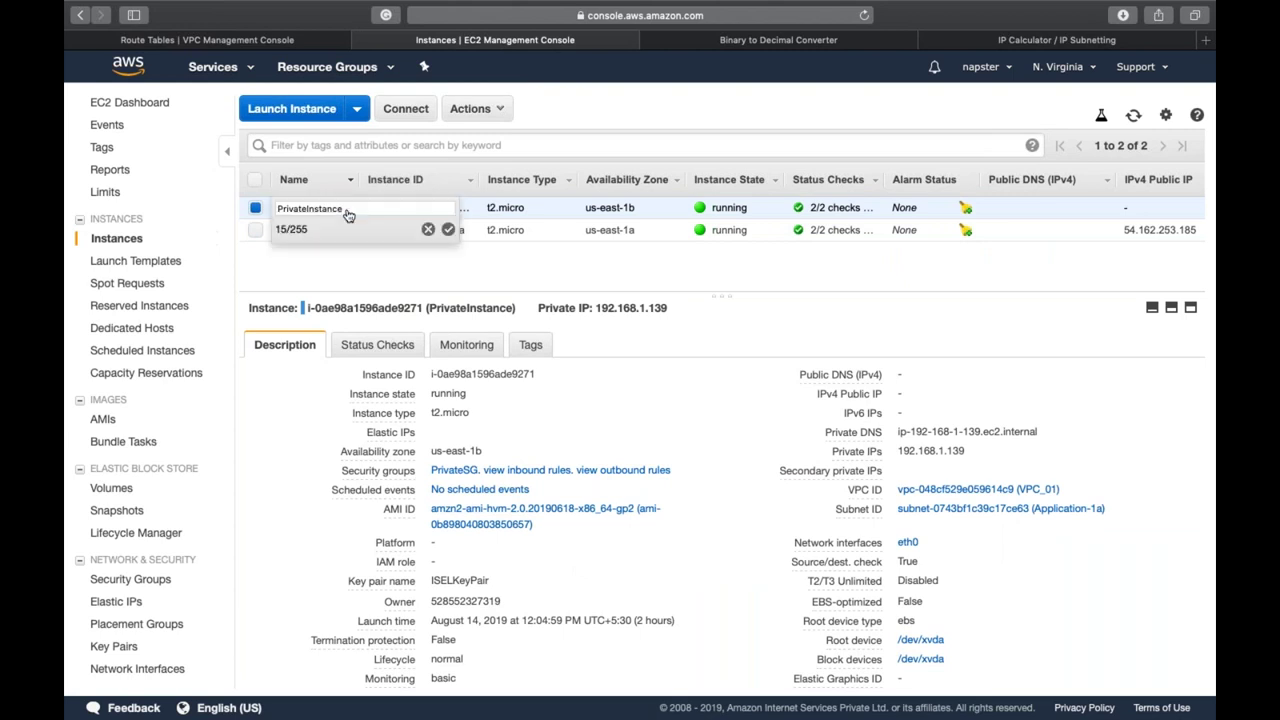
{"action": "type", "text": "A"}
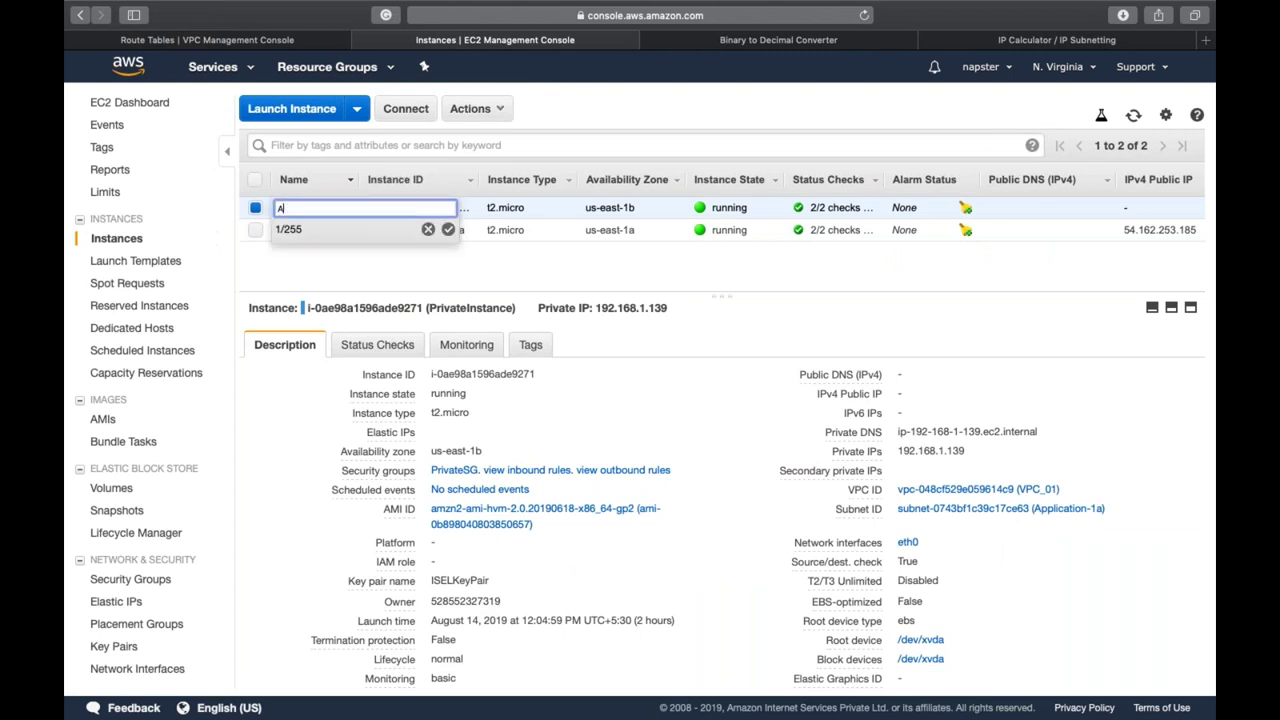
{"action": "type", "text": "pplication"}
{"action": "key", "text": "Return"}
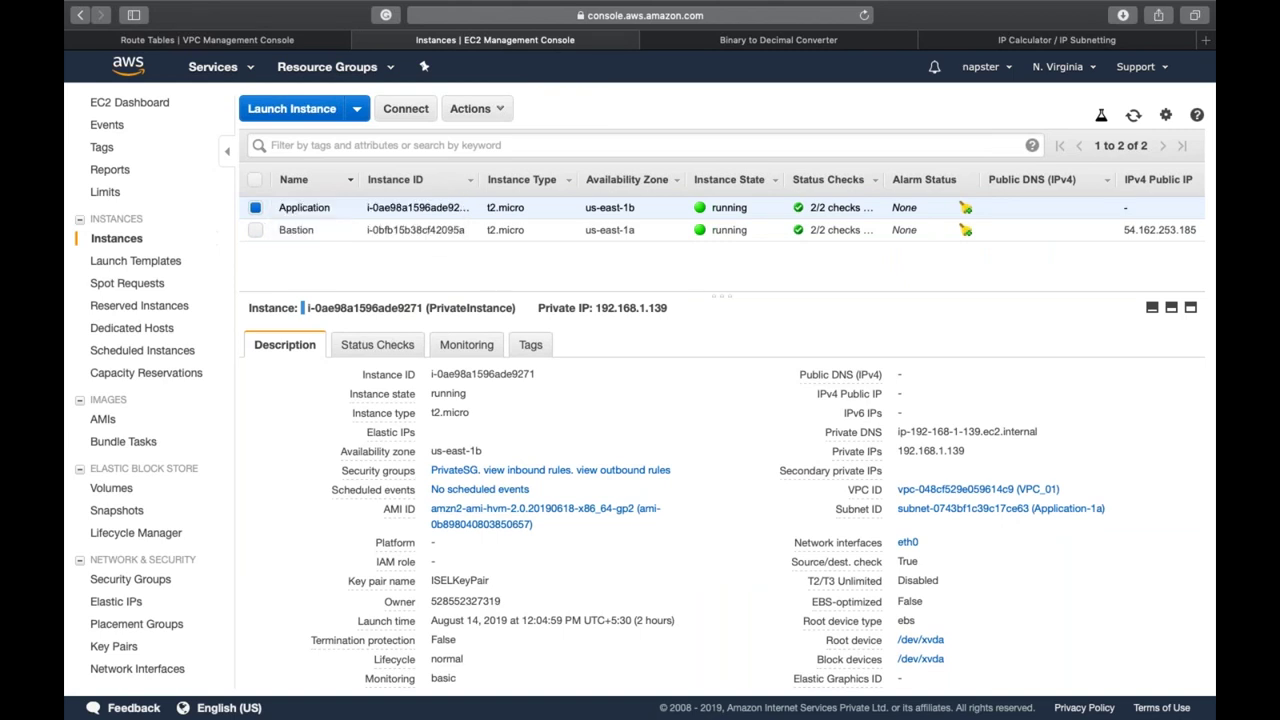
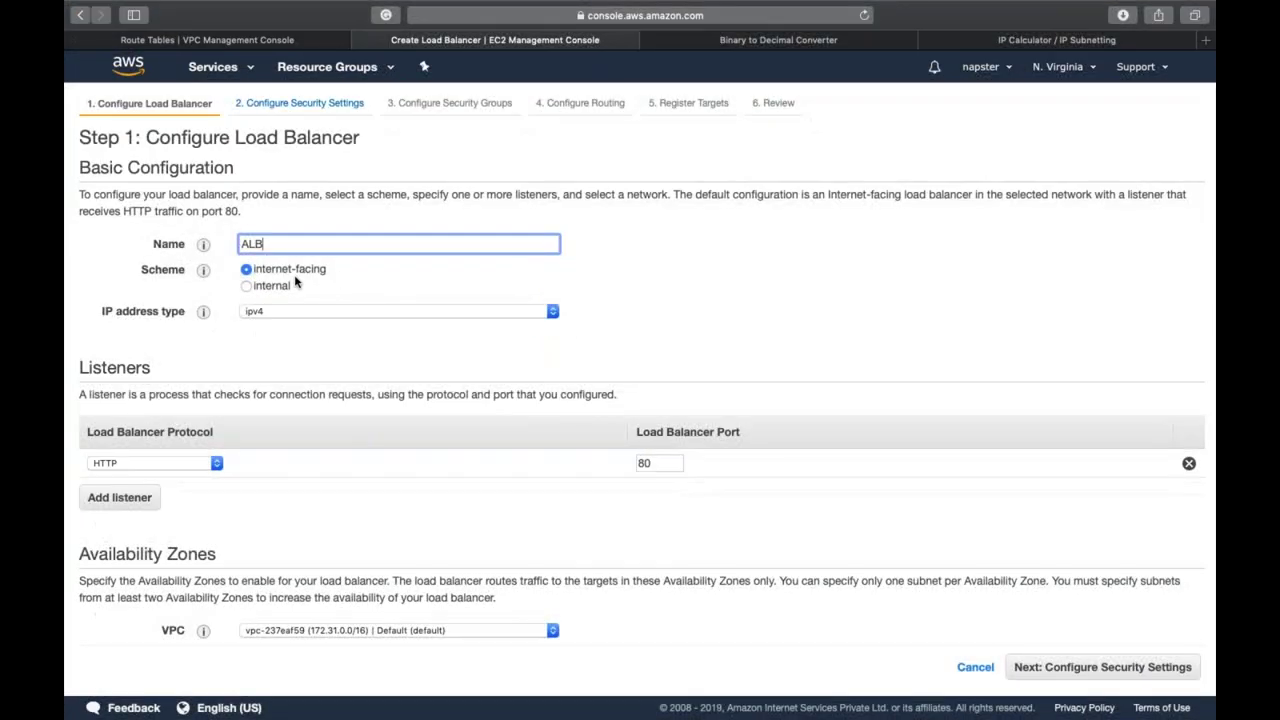
Set the ALB load balancer's VPC to VPC_01 and enable the us-east-1a and us-east-1b availability zones
{"action": "scroll", "coordinate": [351, 272], "scroll_direction": "down", "scroll_amount": 3}
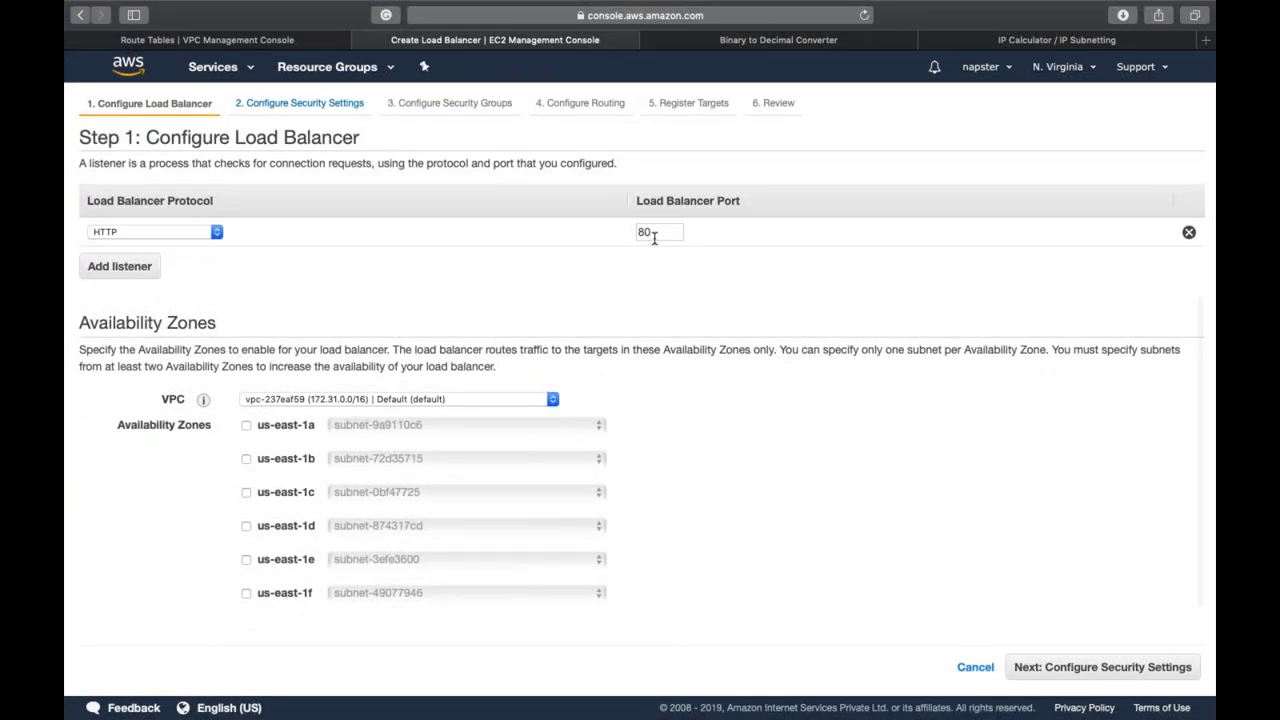
{"action": "left_click", "coordinate": [345, 400]}
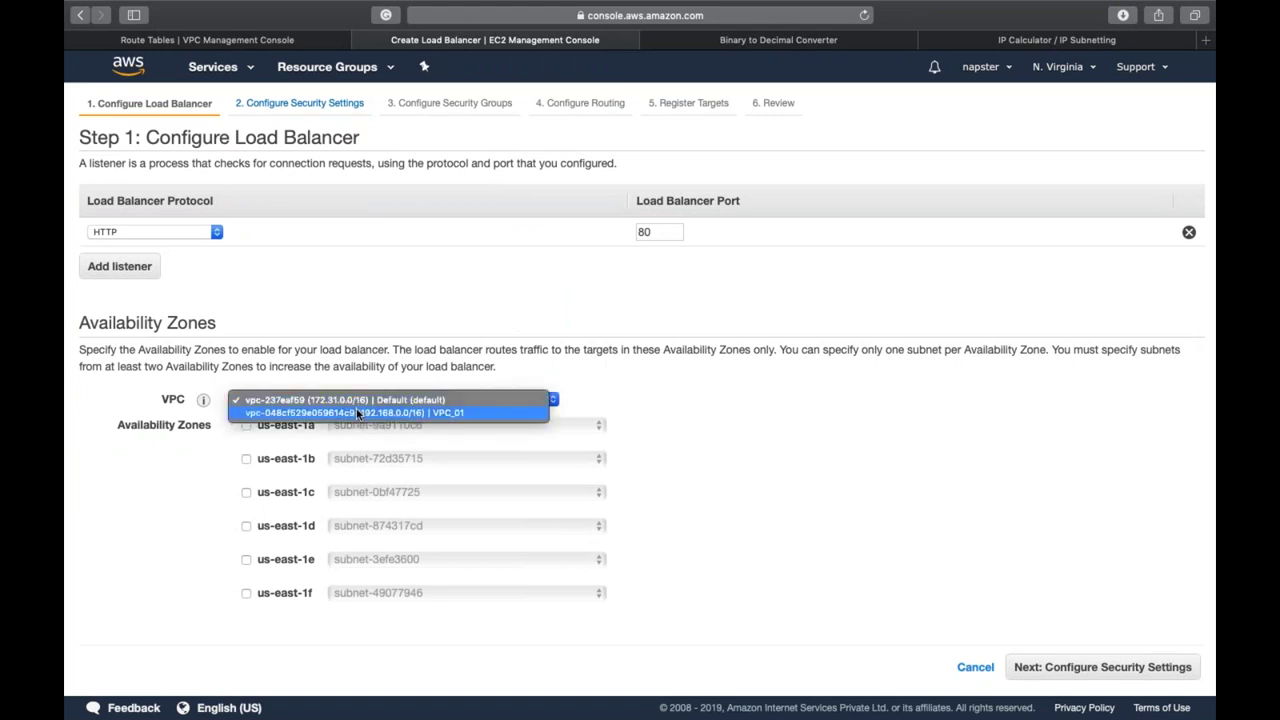
{"action": "left_click", "coordinate": [356, 412]}
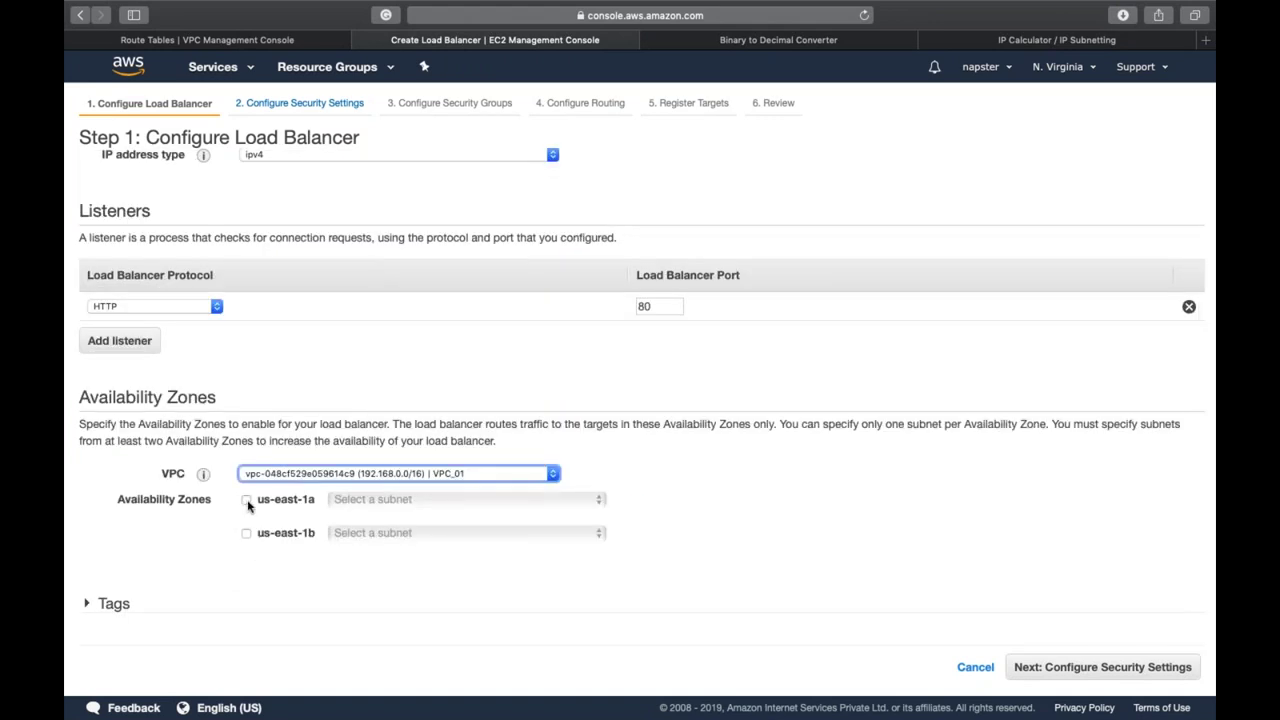
{"action": "left_click", "coordinate": [246, 505]}
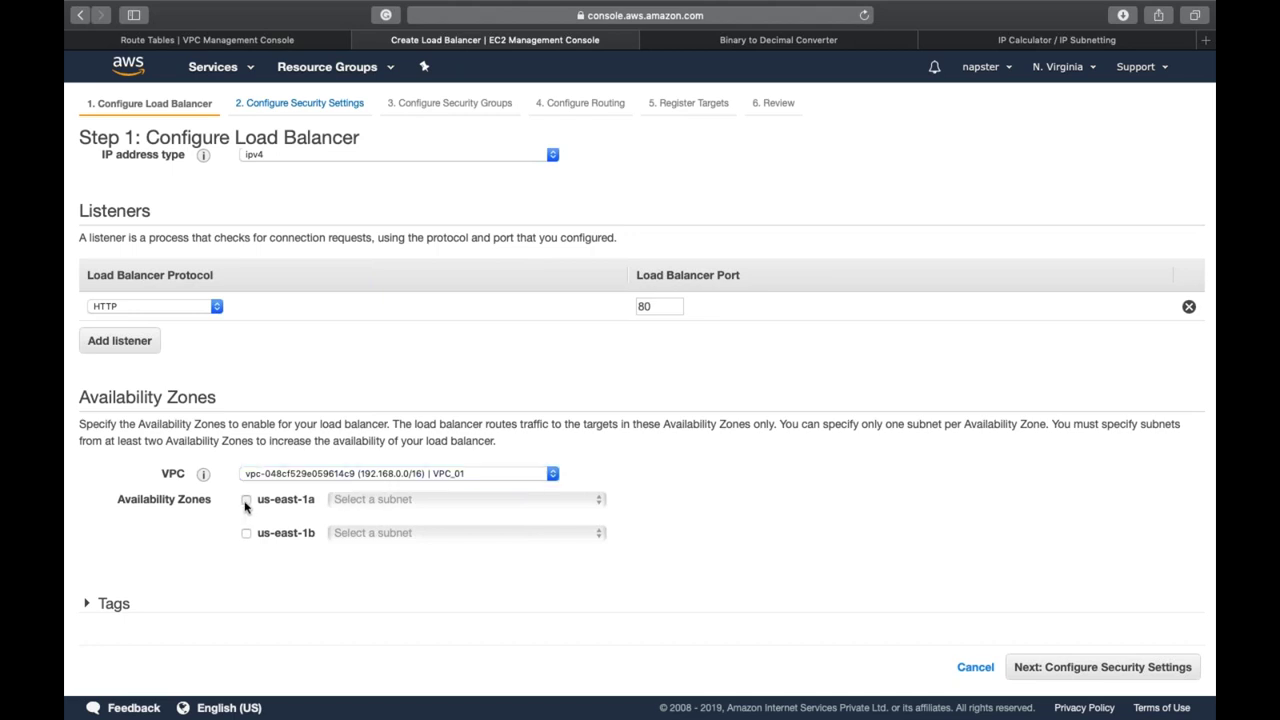
{"action": "left_click", "coordinate": [246, 535]}
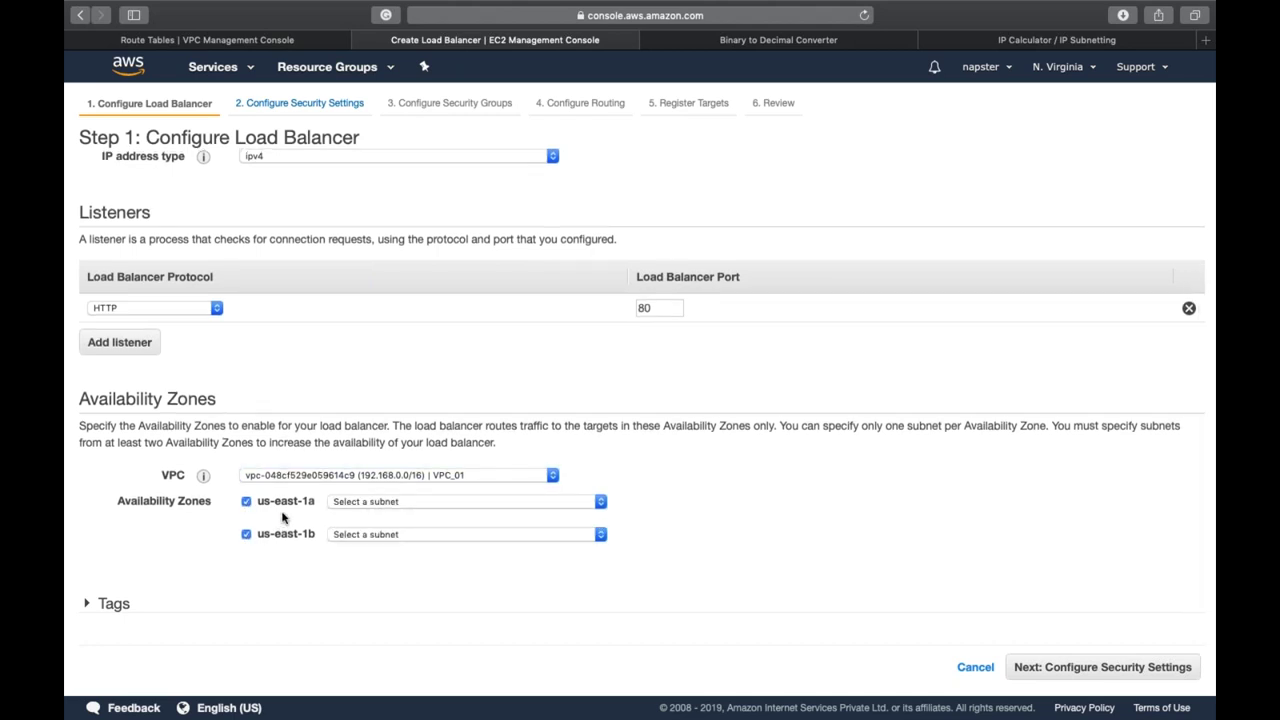
Assign subnet ALB-1a to us-east-1a and ALB-1b to us-east-1b, and continue to the load balancer's security settings
{"action": "left_click", "coordinate": [357, 506]}
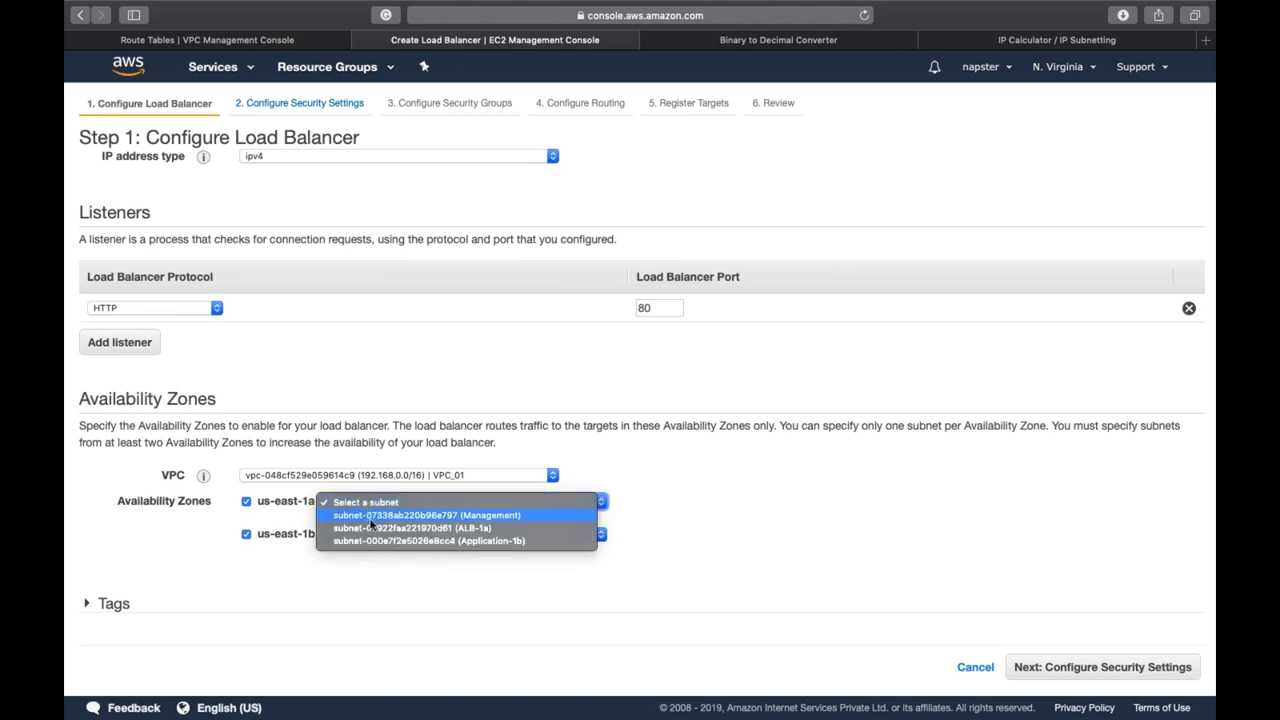
{"action": "left_click", "coordinate": [485, 529]}
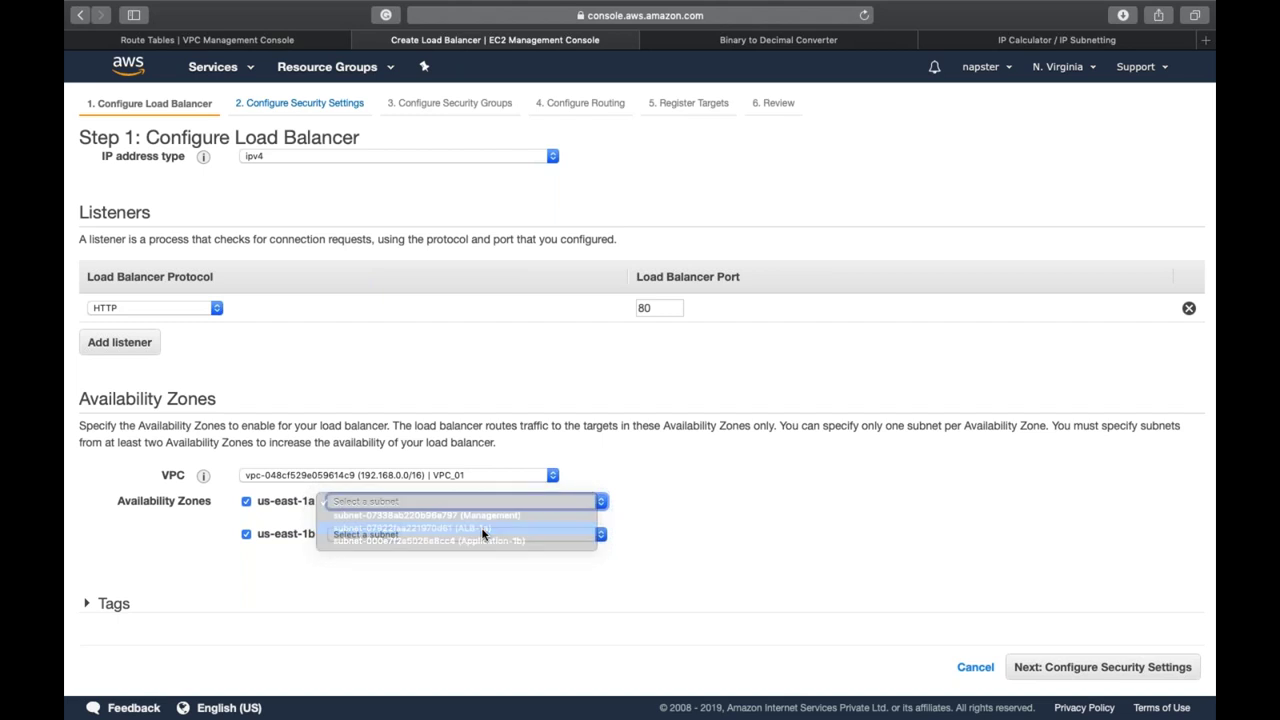
{"action": "left_click", "coordinate": [400, 559]}
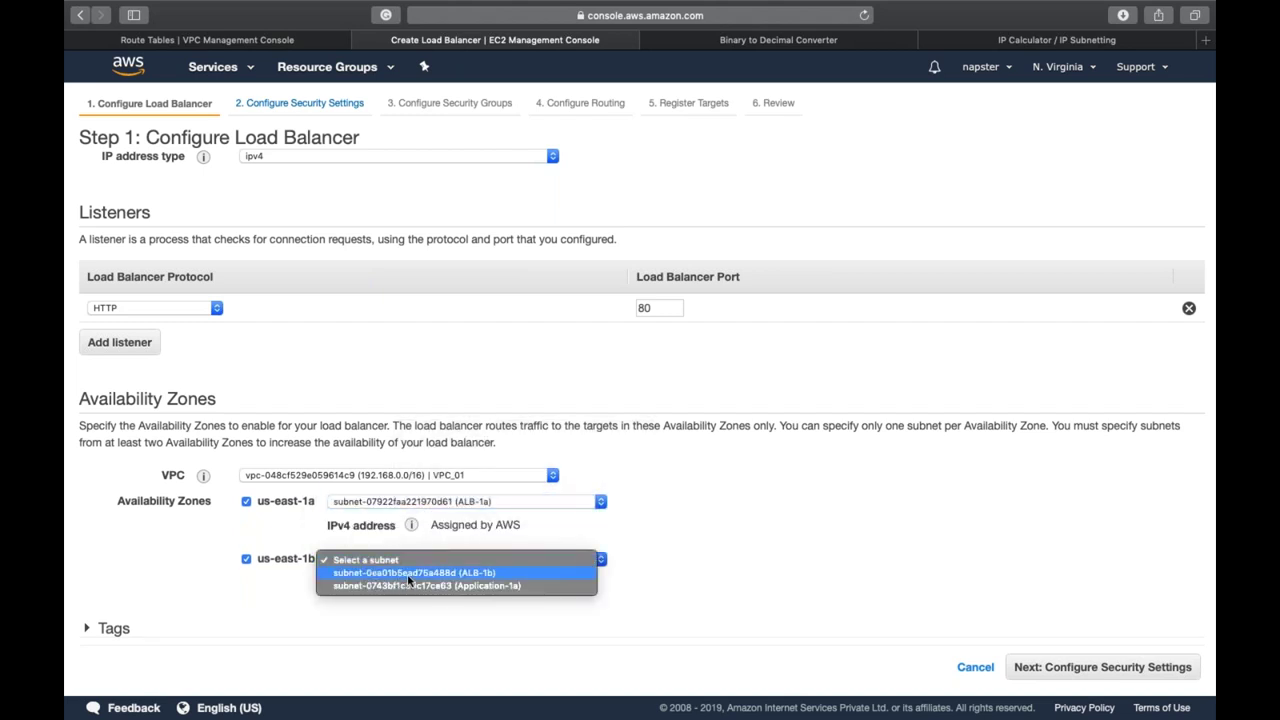
{"action": "left_click", "coordinate": [408, 576]}
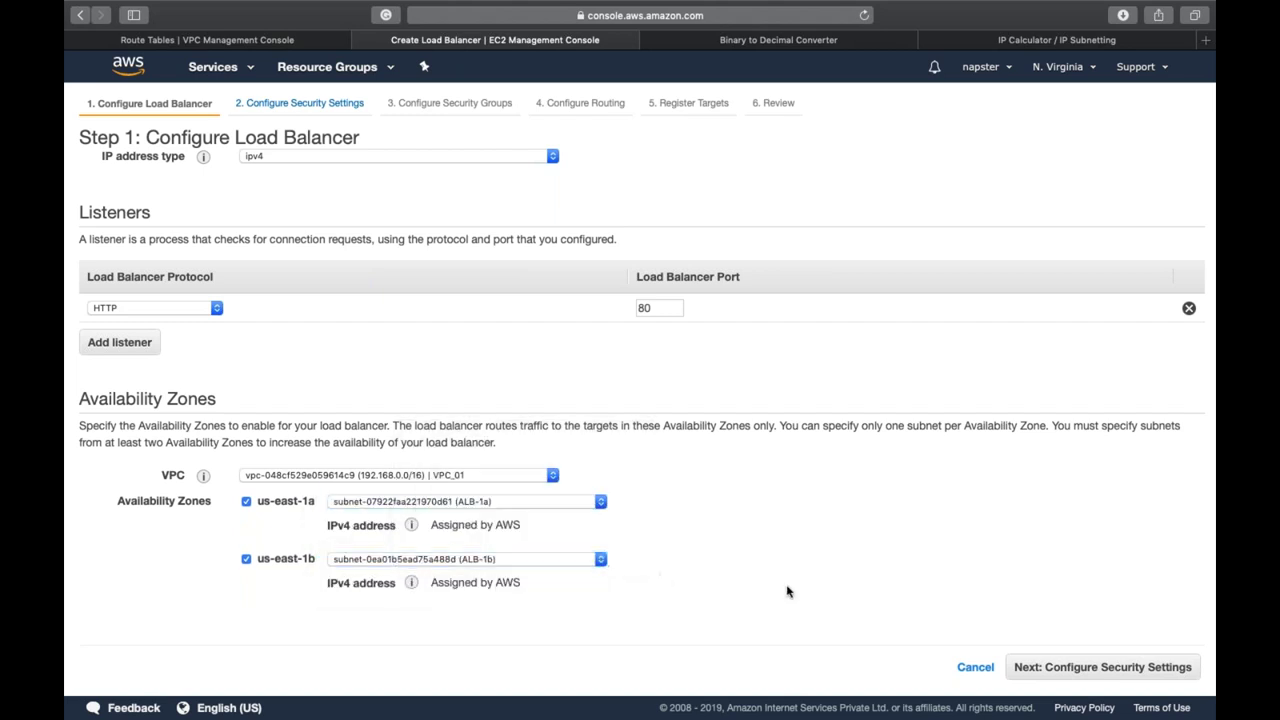
{"action": "left_click", "coordinate": [1068, 667]}
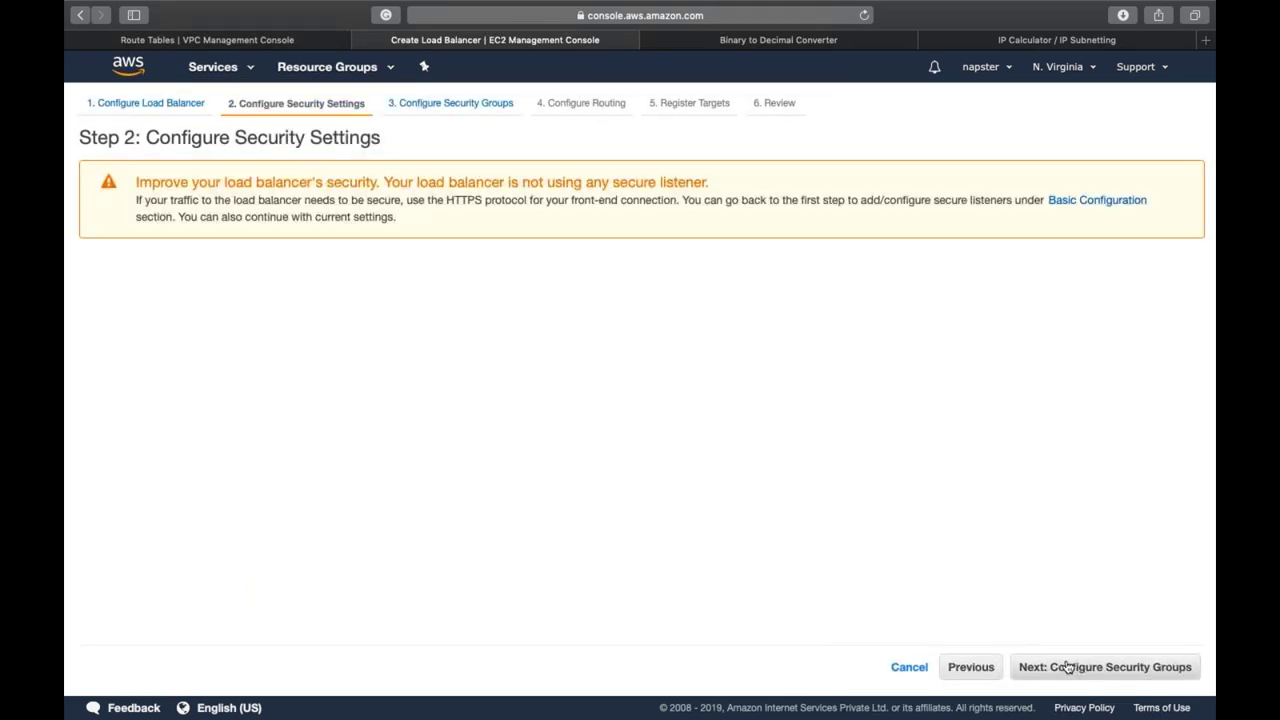
Create a new security group named ALB with description ALB and an HTTP rule on port 80, and continue to routing
{"action": "left_click", "coordinate": [1068, 667]}
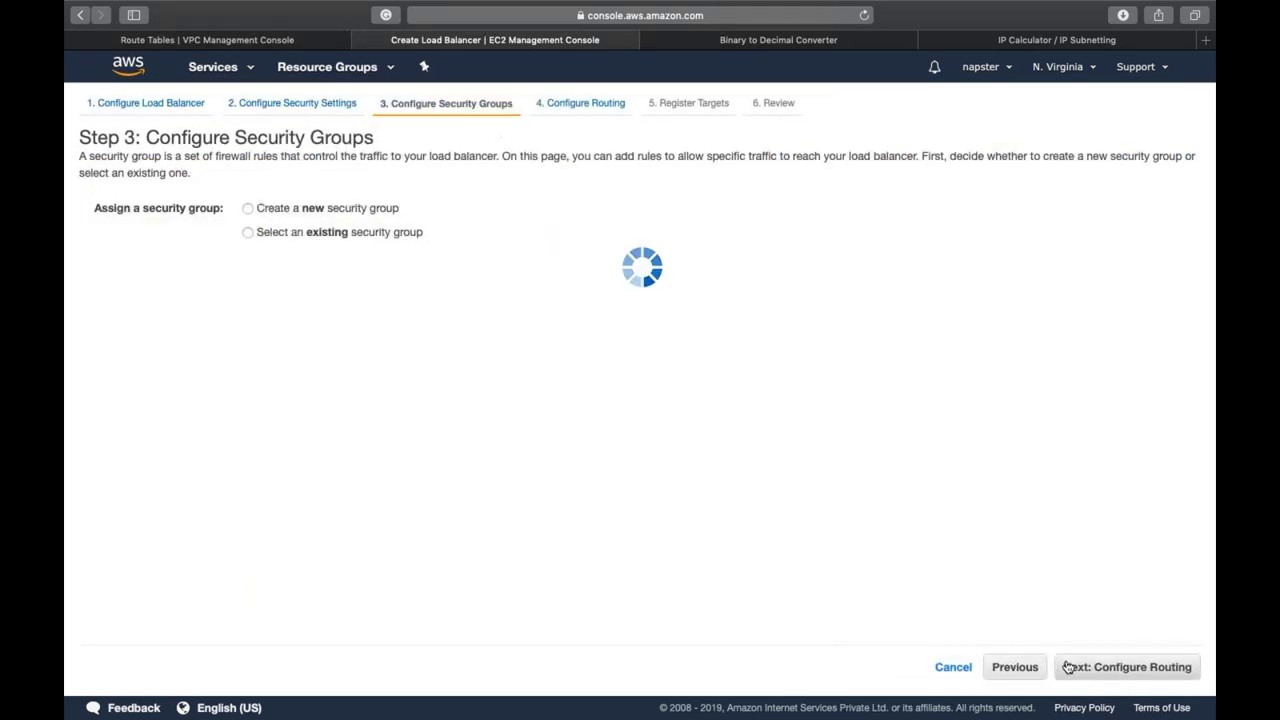
{"action": "left_click", "coordinate": [337, 209]}
{"action": "left_click", "coordinate": [388, 260]}
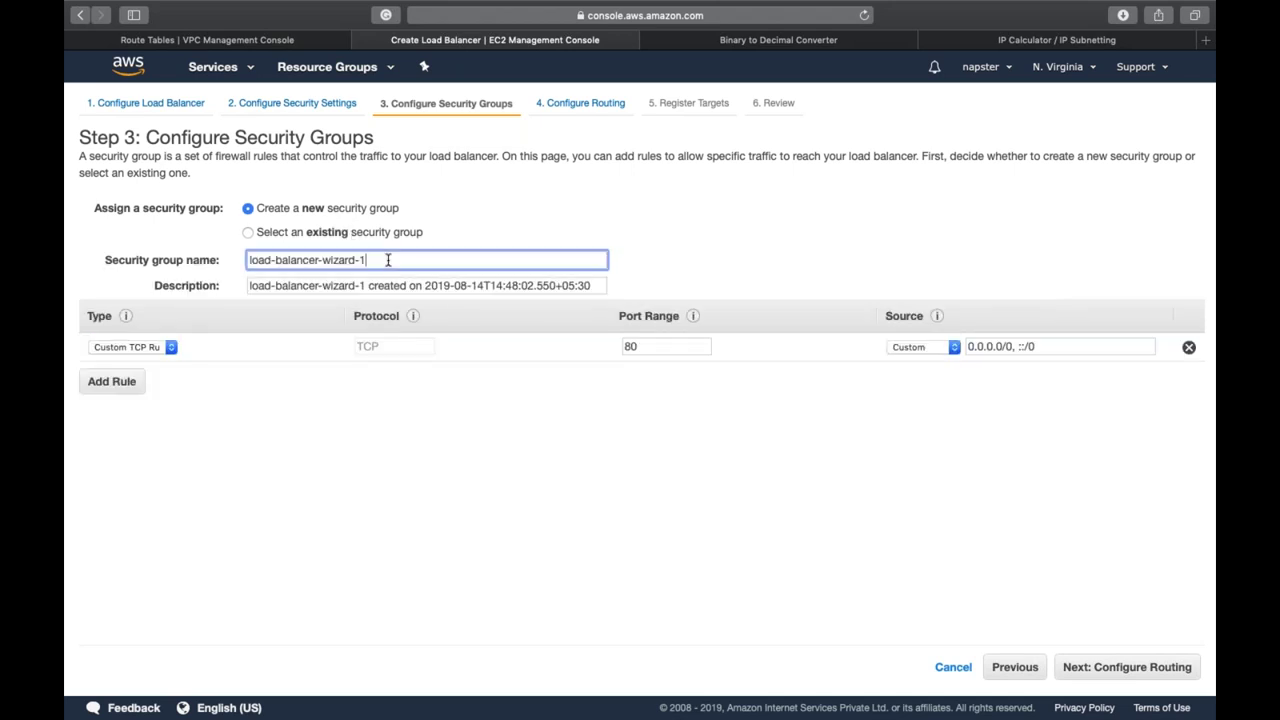
{"action": "triple_click", "coordinate": [388, 260]}
{"action": "type", "text": "ALB"}
{"action": "key", "text": "Tab"}
{"action": "type", "text": "ALB"}
{"action": "key", "text": "Tab"}
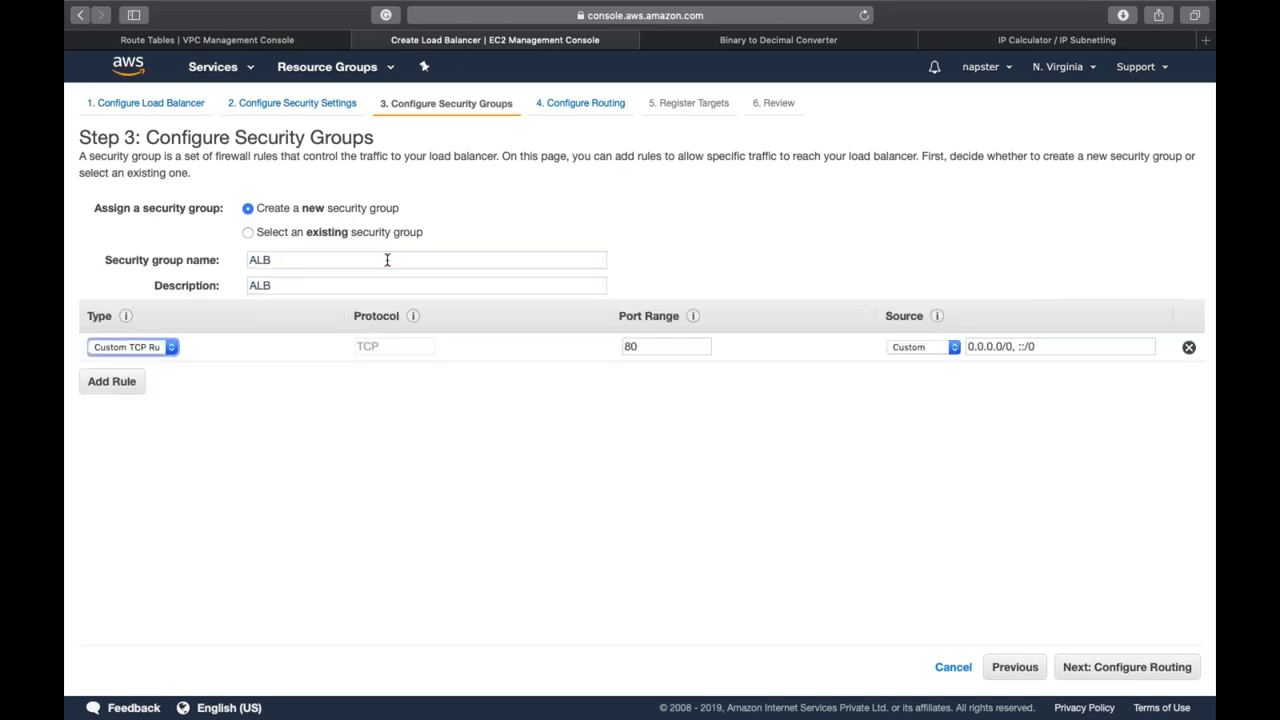
{"action": "key", "text": "h"}
{"action": "left_click", "coordinate": [1147, 675]}
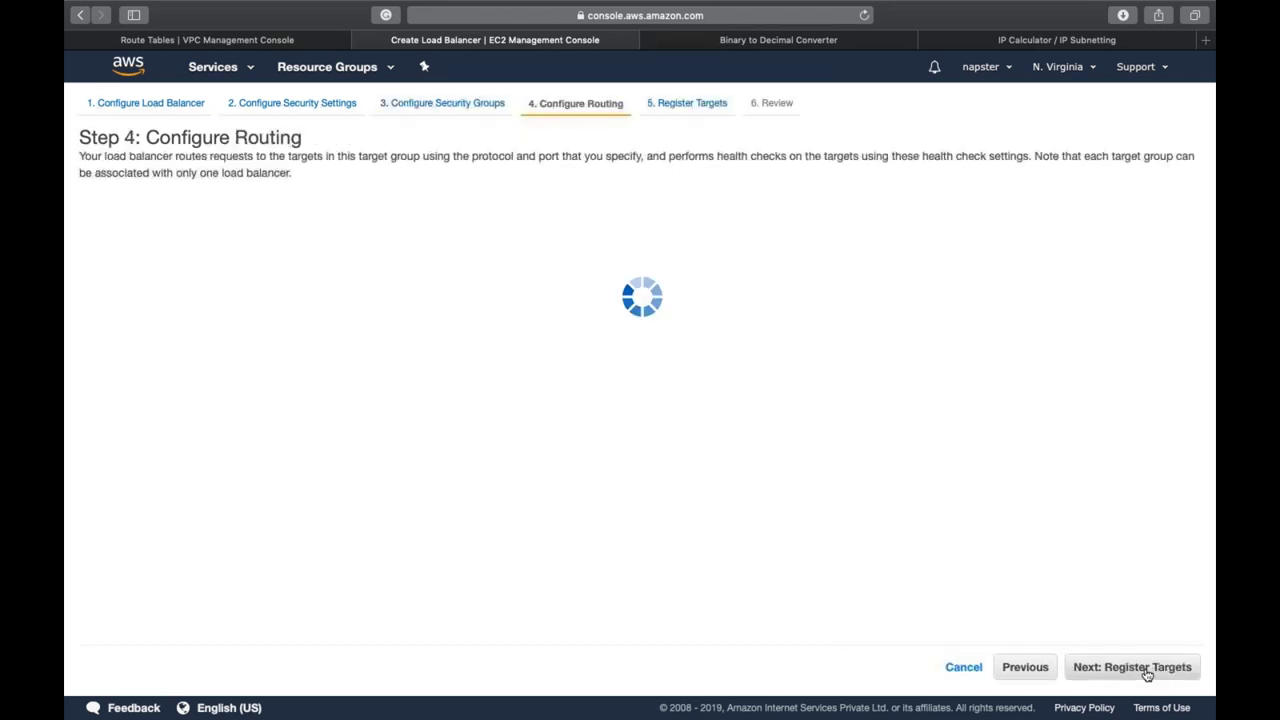
Name the load balancer's new target group ALBTarget
{"action": "left_click", "coordinate": [444, 273]}
{"action": "type", "text": "AL"}
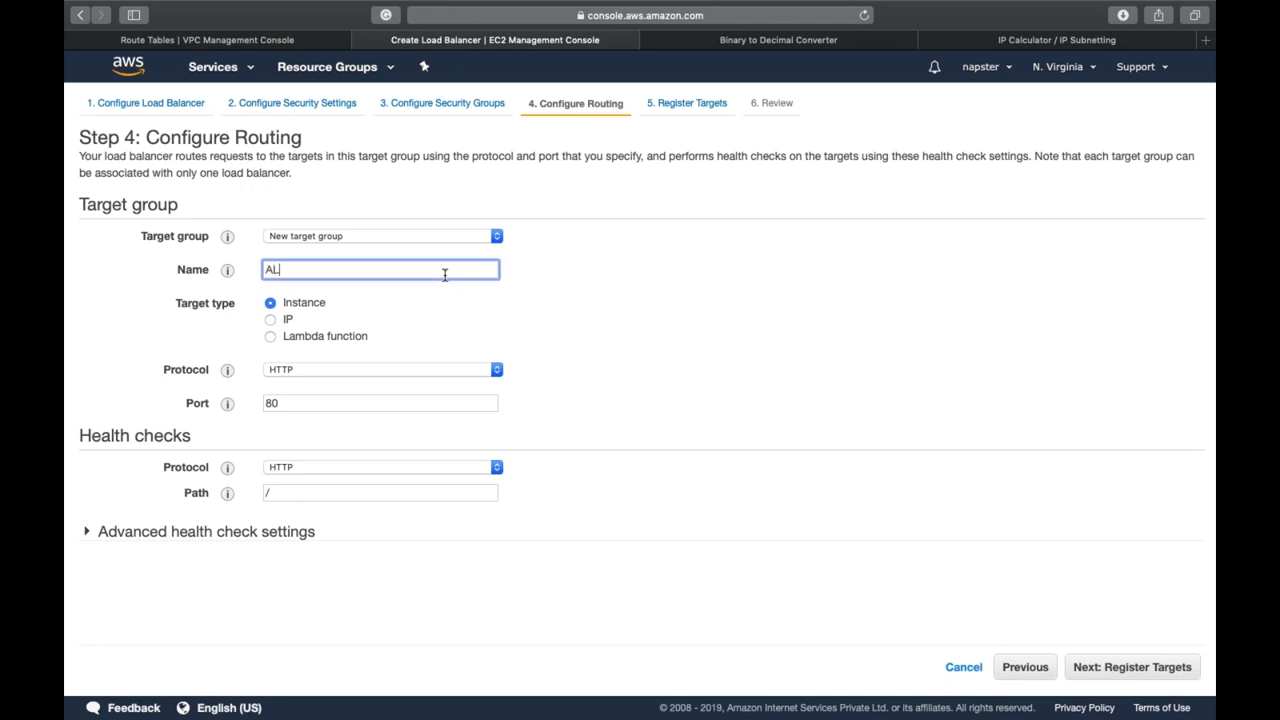
{"action": "type", "text": "BTag"}
{"action": "type", "text": "get"}
Set the advanced health check thresholds to 2 healthy and 2 unhealthy, timeout 3 and interval 5 seconds, and continue to target registration
{"action": "left_click", "coordinate": [282, 531]}
{"action": "scroll", "coordinate": [279, 537], "scroll_direction": "down", "scroll_amount": 2}
{"action": "double_click", "coordinate": [290, 530]}
{"action": "type", "text": "2"}
{"action": "key", "text": "Tab"}
{"action": "type", "text": "2"}
{"action": "key", "text": "Tab"}
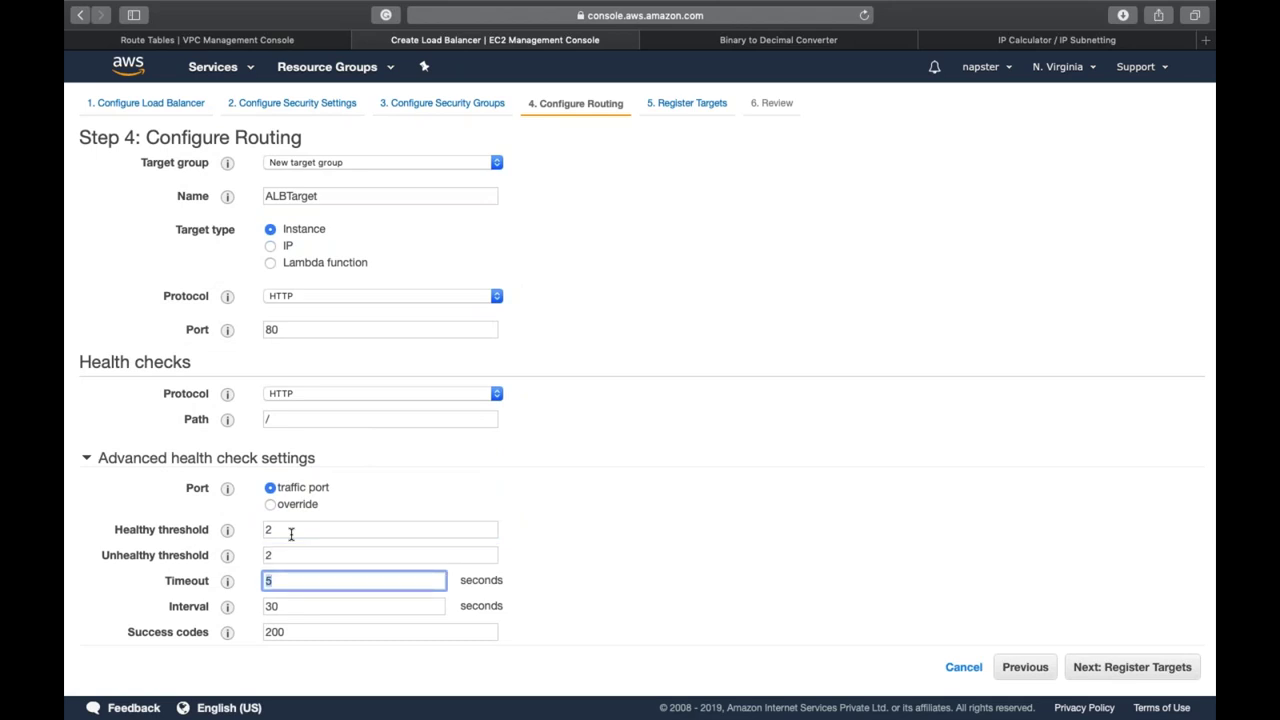
{"action": "type", "text": "3"}
{"action": "key", "text": "Tab"}
{"action": "type", "text": "5"}
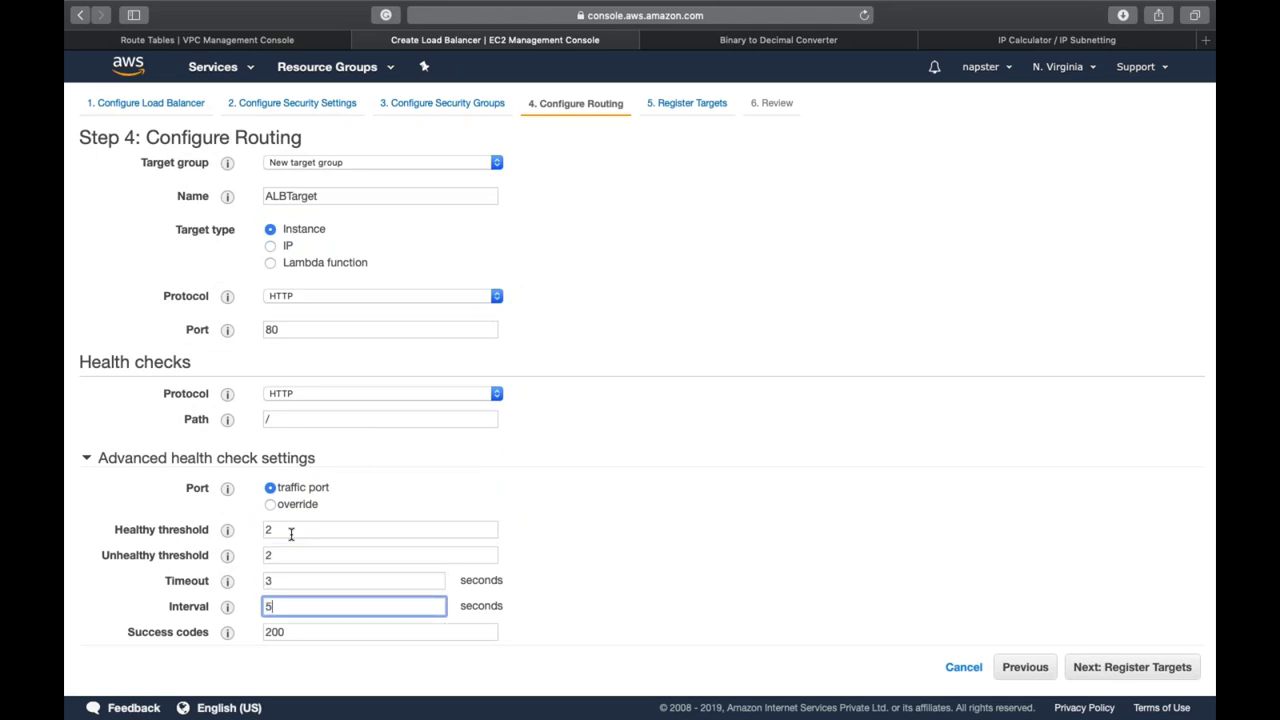
{"action": "scroll", "coordinate": [291, 534], "scroll_direction": "down", "scroll_amount": 1}
{"action": "left_click", "coordinate": [1136, 667]}
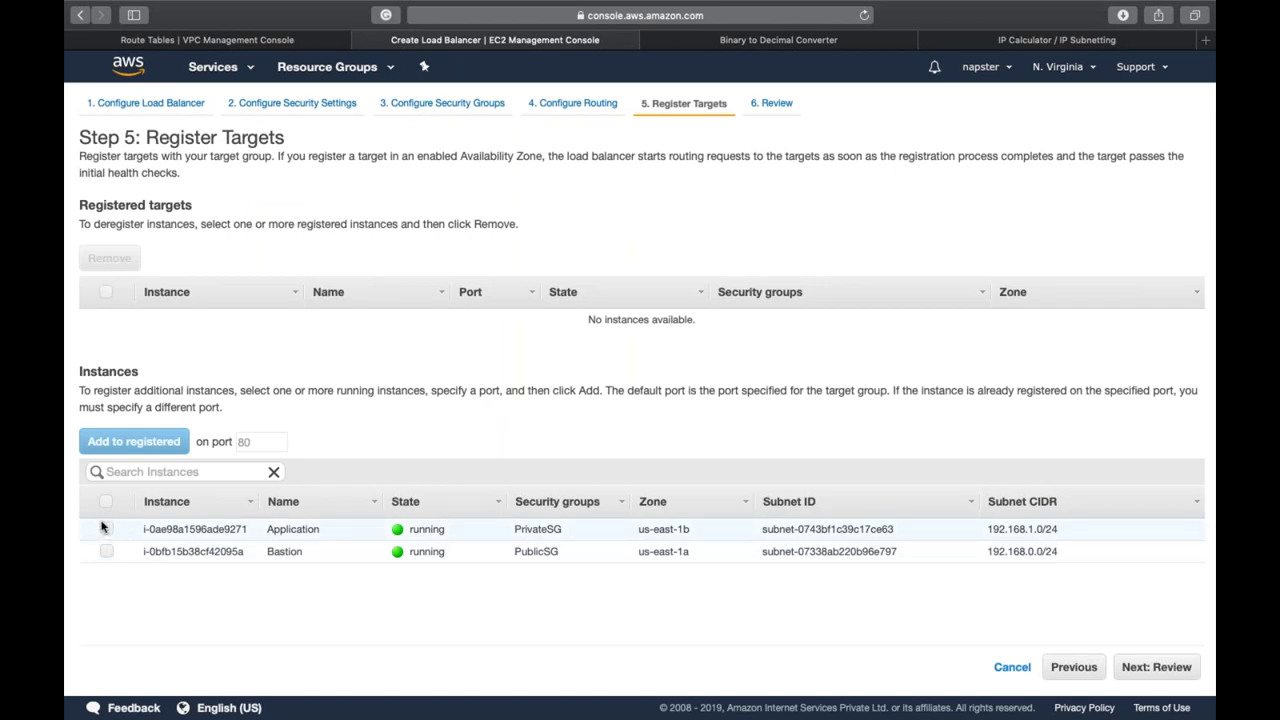
Select the Application instance, continue through the review to create the ALB load balancer, and close the creation status
{"action": "left_click", "coordinate": [106, 529]}
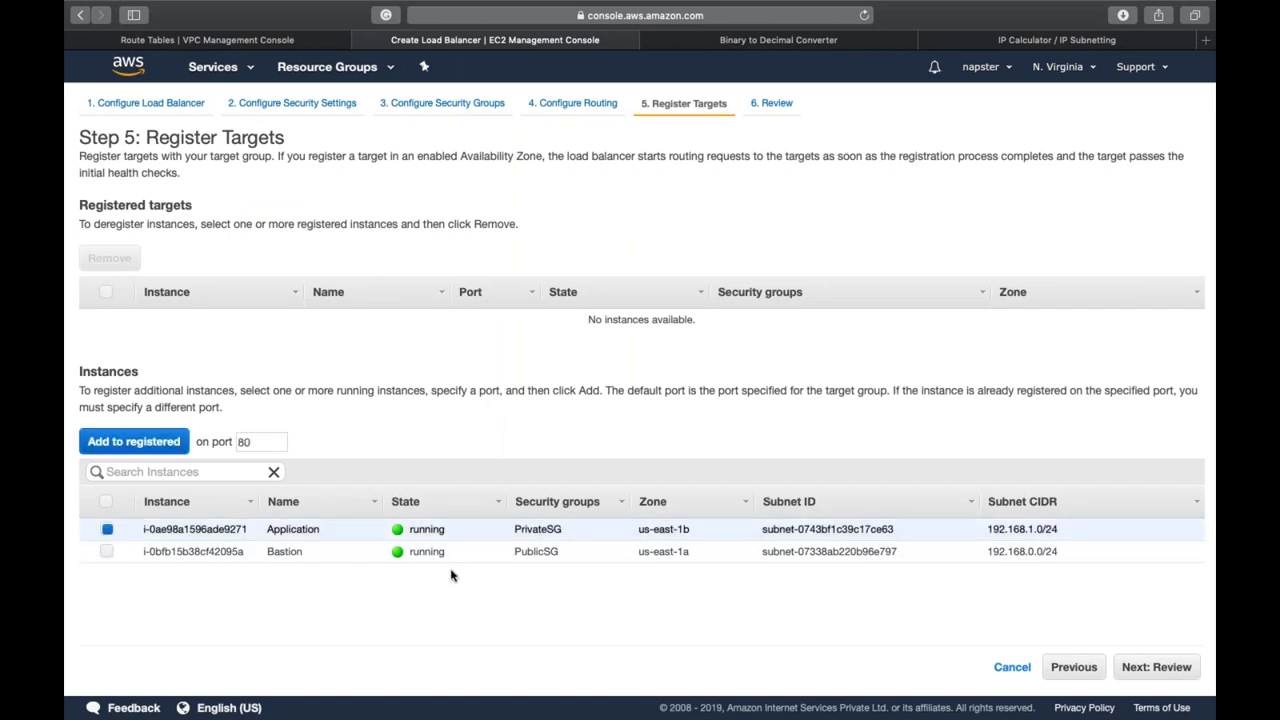
{"action": "left_click", "coordinate": [1152, 672]}
{"action": "left_click", "coordinate": [1175, 672]}
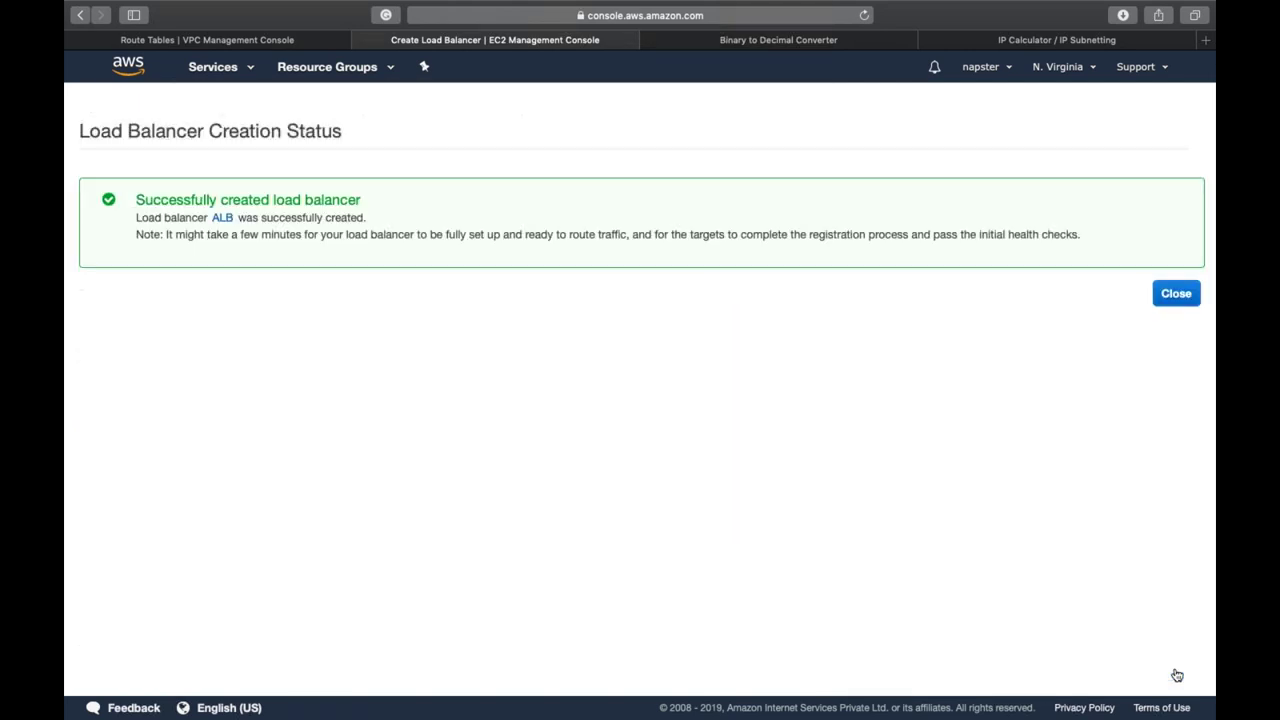
{"action": "left_click", "coordinate": [1175, 293]}
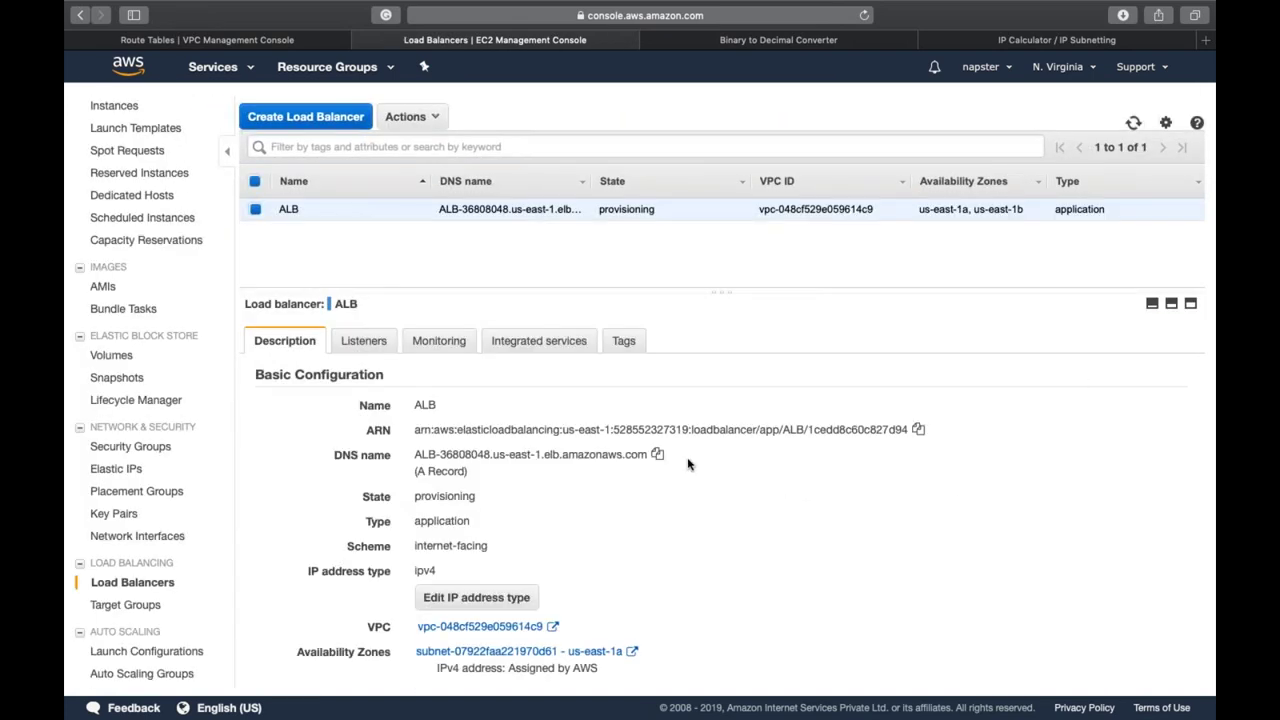
Copy the ALB load balancer's DNS name and open it in a new browser tab
{"action": "left_click", "coordinate": [658, 456]}
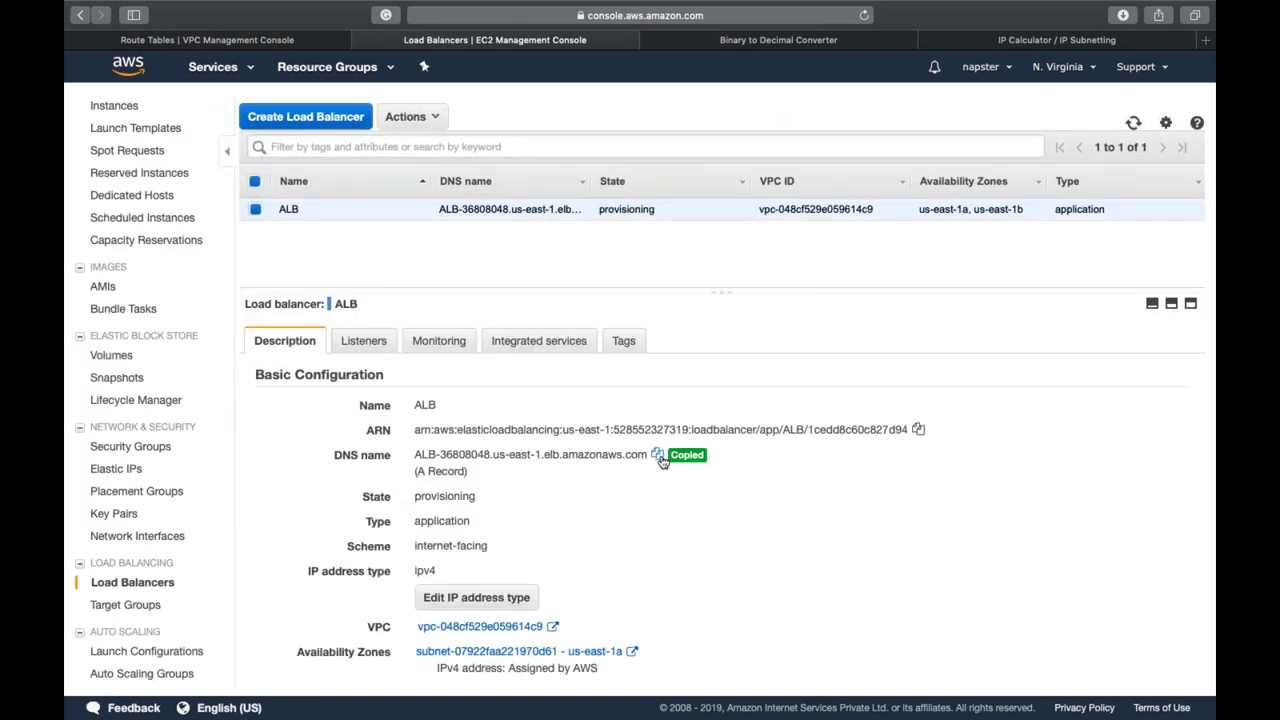
{"action": "key", "text": "super+t"}
{"action": "key", "text": "super+v"}
{"action": "key", "text": "Return"}
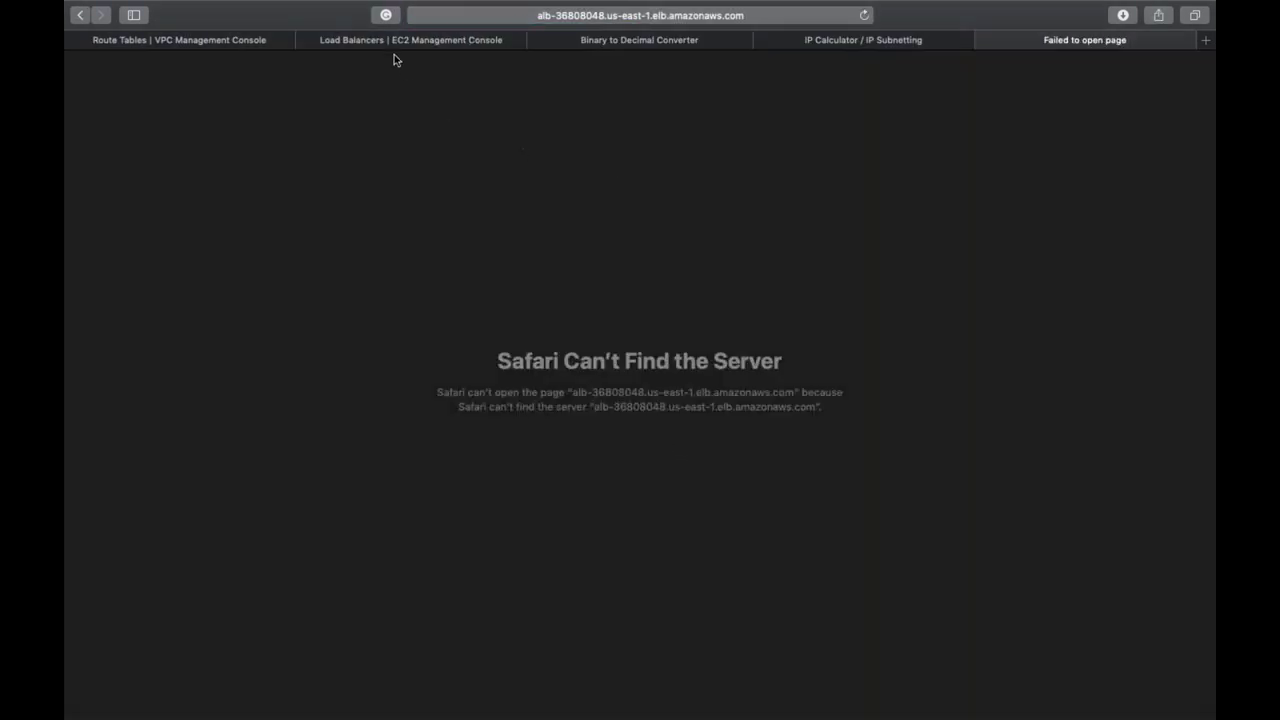
Return to the EC2 console and check the registered targets of the ALBTarget target group, refreshing the list
{"action": "left_click", "coordinate": [376, 40]}
{"action": "scroll", "coordinate": [145, 300], "scroll_direction": "up", "scroll_amount": 3}
{"action": "left_click", "coordinate": [114, 238]}
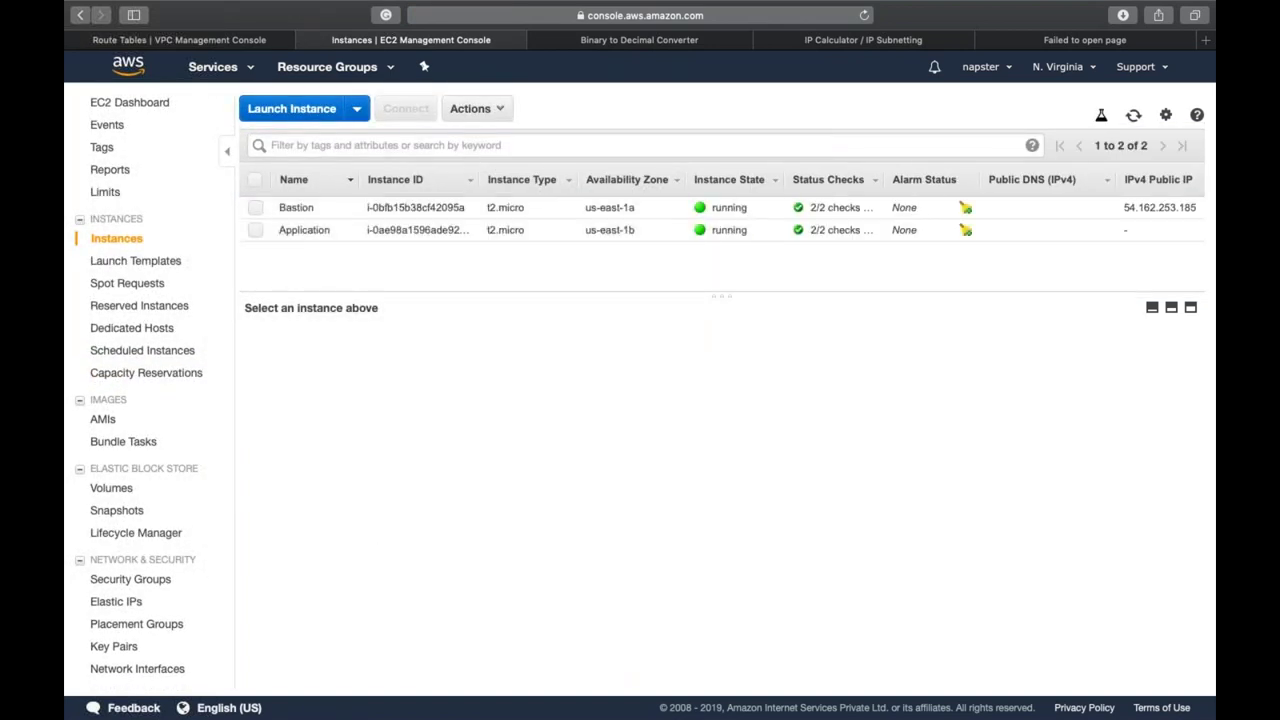
{"action": "scroll", "coordinate": [186, 416], "scroll_direction": "down", "scroll_amount": 3}
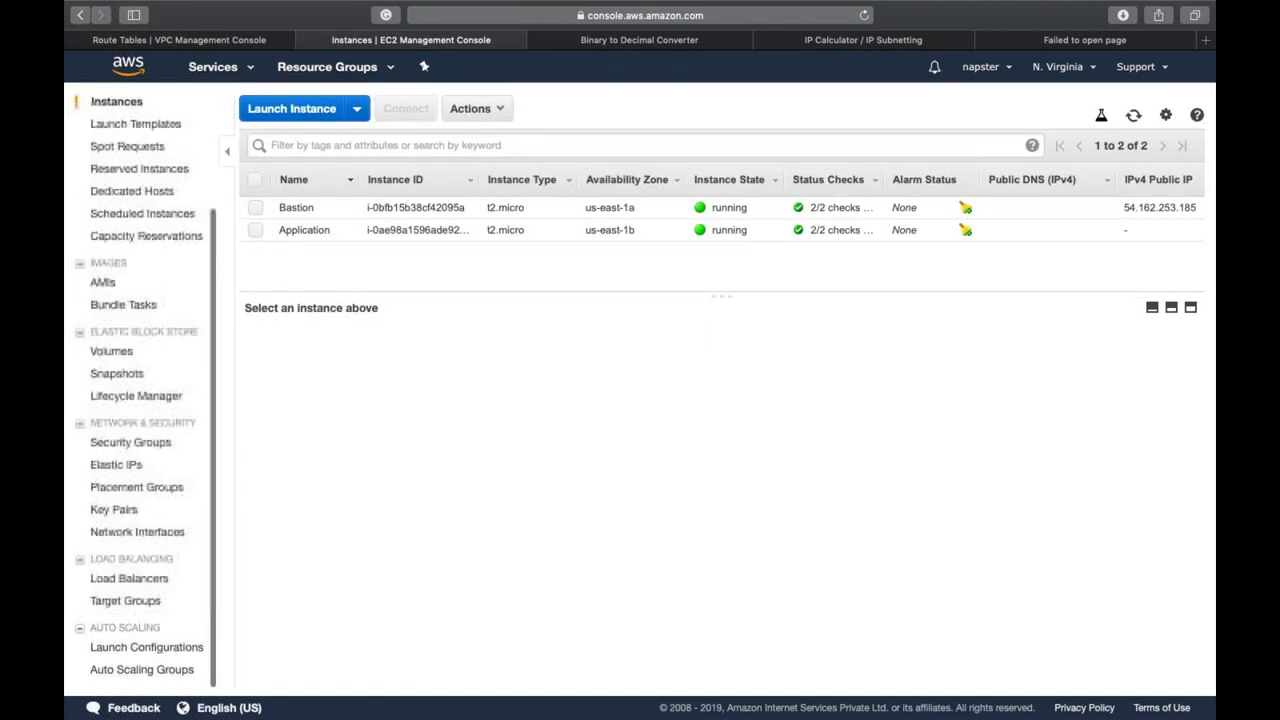
{"action": "left_click", "coordinate": [163, 612]}
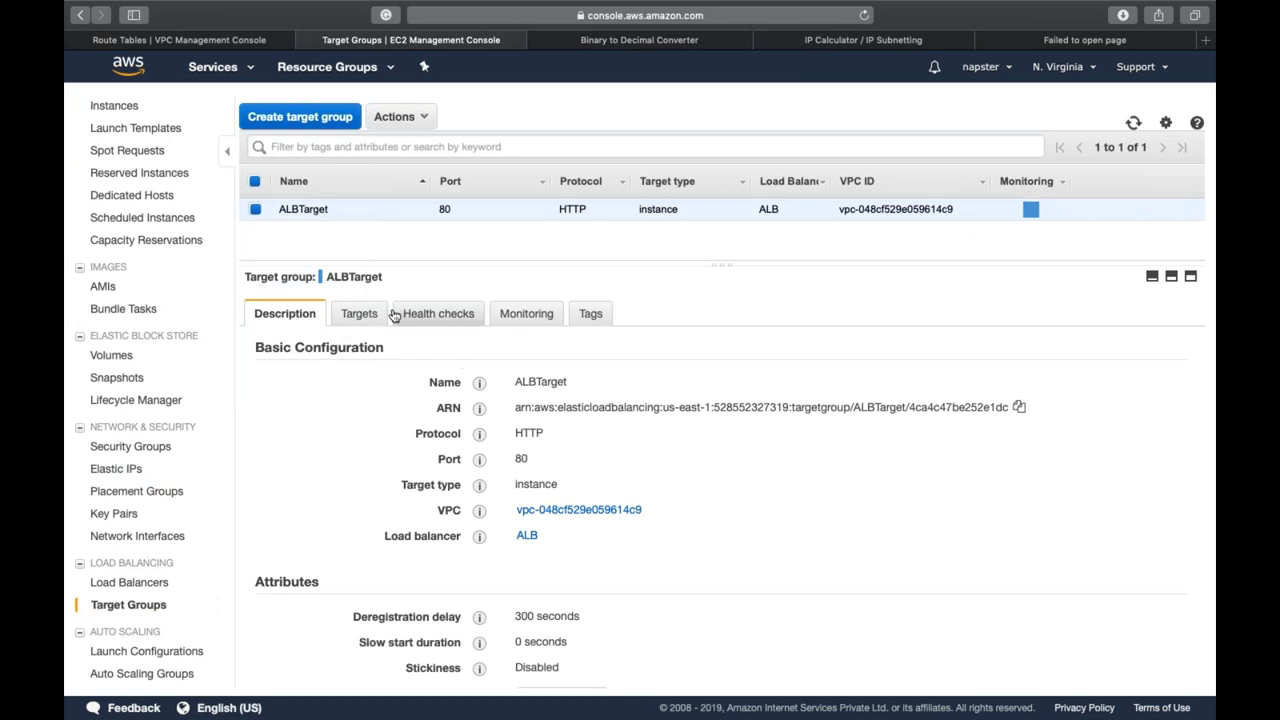
{"action": "left_click", "coordinate": [380, 315]}
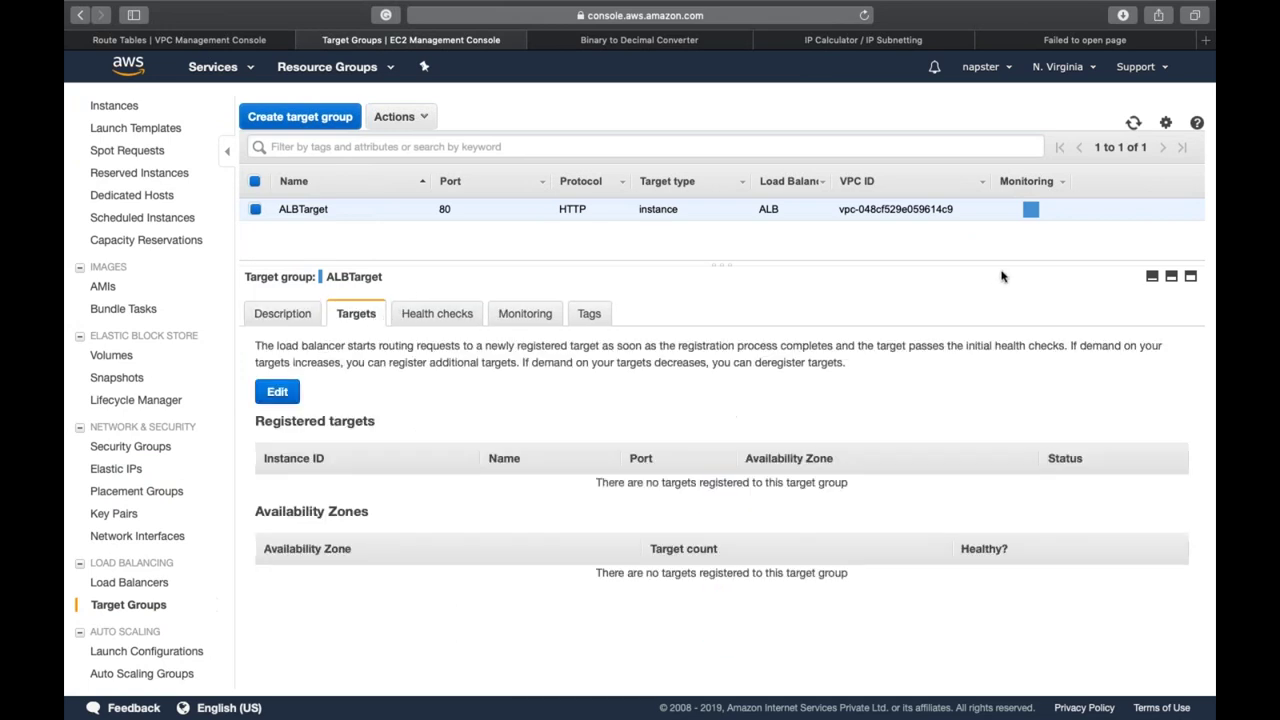
{"action": "left_click", "coordinate": [1134, 124]}
{"action": "left_click", "coordinate": [1135, 126]}
Register the Application instance with ALBTarget on port 80 and save the targets
{"action": "left_click", "coordinate": [277, 393]}
{"action": "left_click", "coordinate": [282, 530]}
{"action": "left_click", "coordinate": [309, 445]}
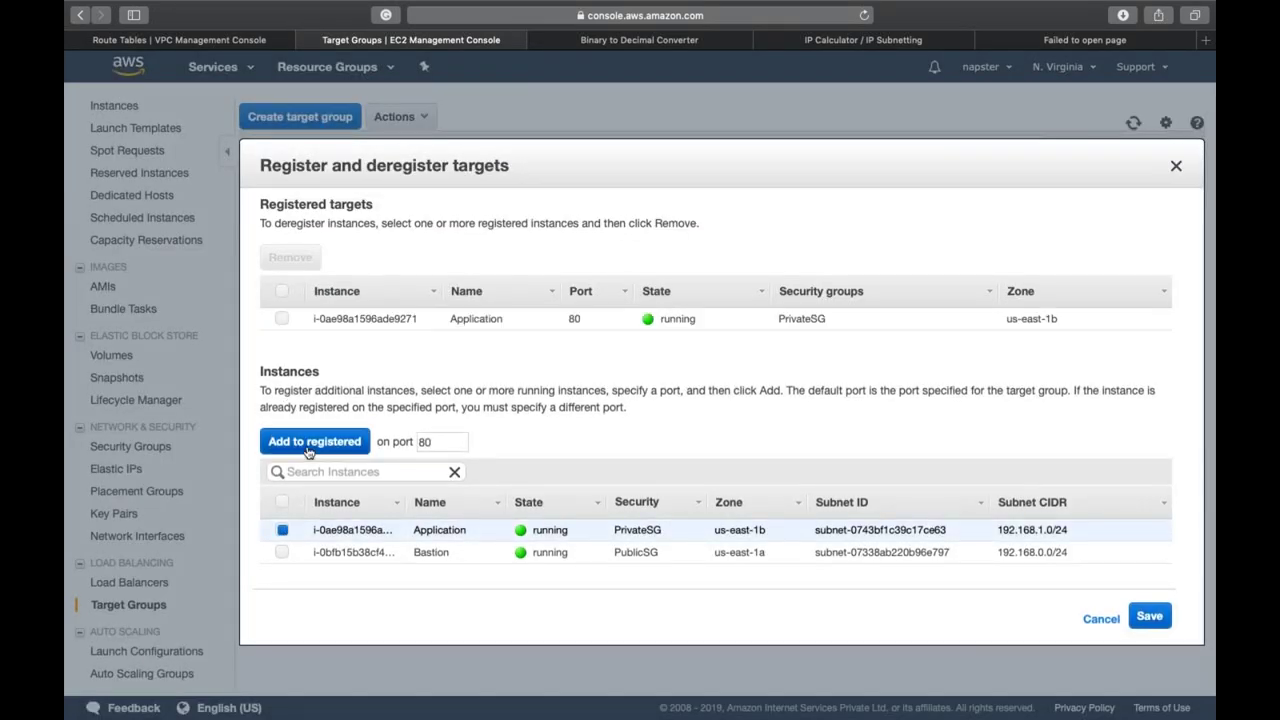
{"action": "left_click", "coordinate": [1148, 618]}
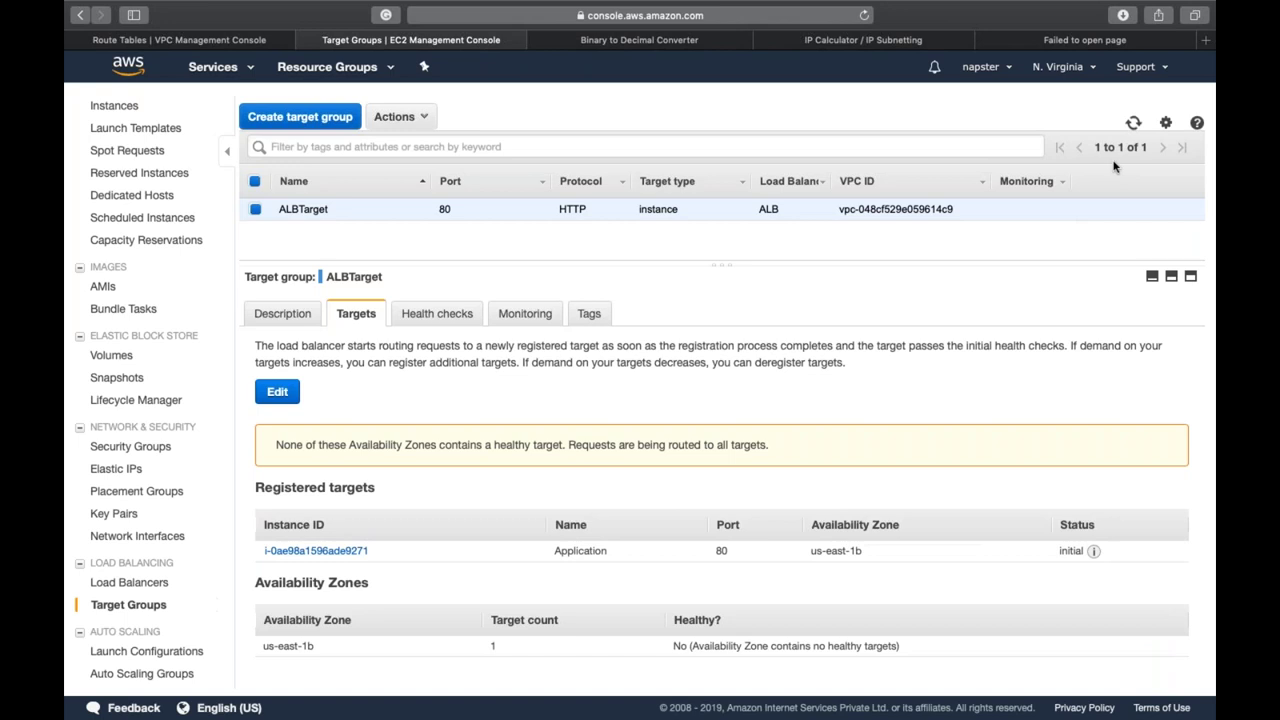
Refresh ALBTarget repeatedly and check the Application target's registration and health status
{"action": "left_click", "coordinate": [1133, 123]}
{"action": "left_click", "coordinate": [1133, 124]}
{"action": "left_click", "coordinate": [1134, 124]}
{"action": "left_click", "coordinate": [1134, 124]}
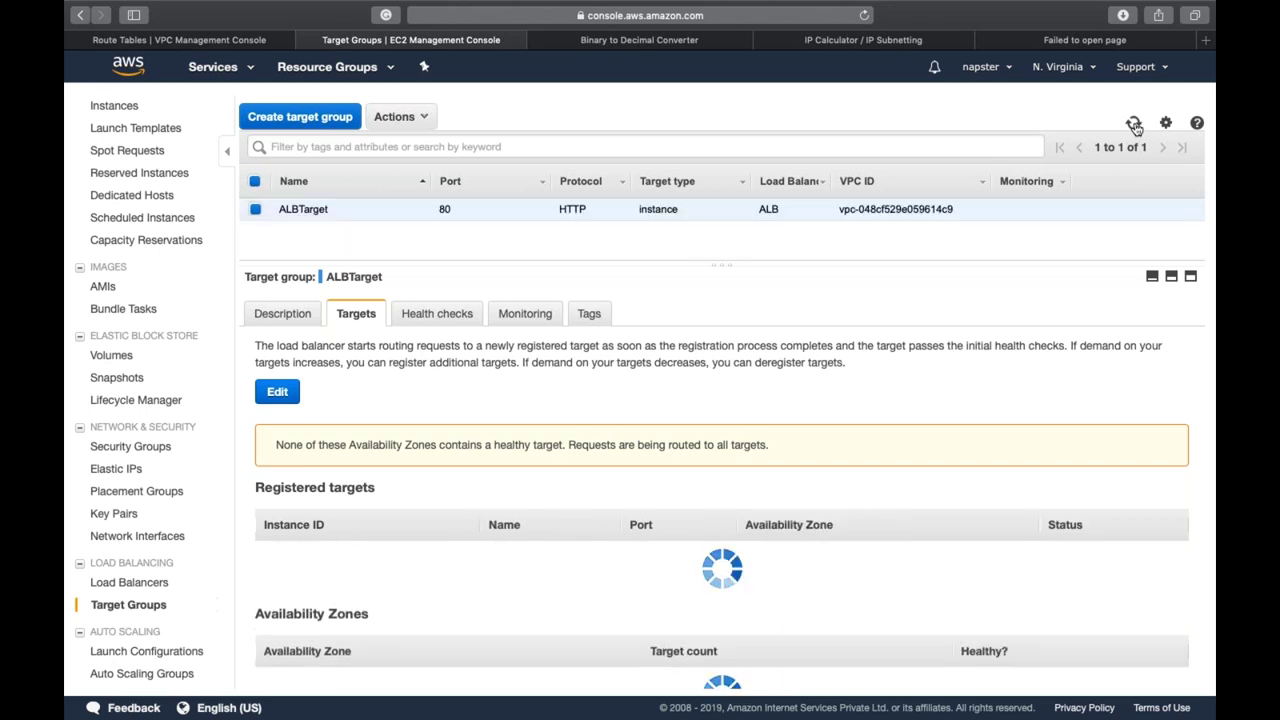
{"action": "key", "text": "XF86MonBrightnessUp"}
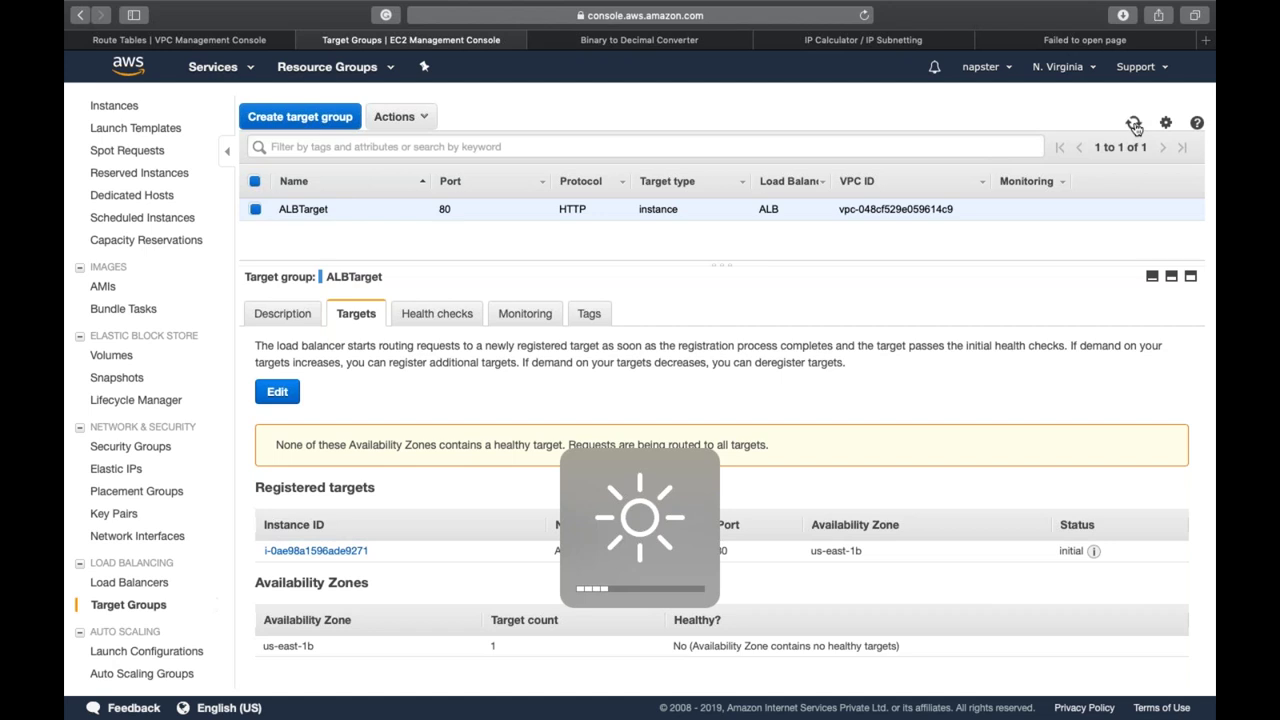
{"action": "left_click", "coordinate": [1134, 124]}
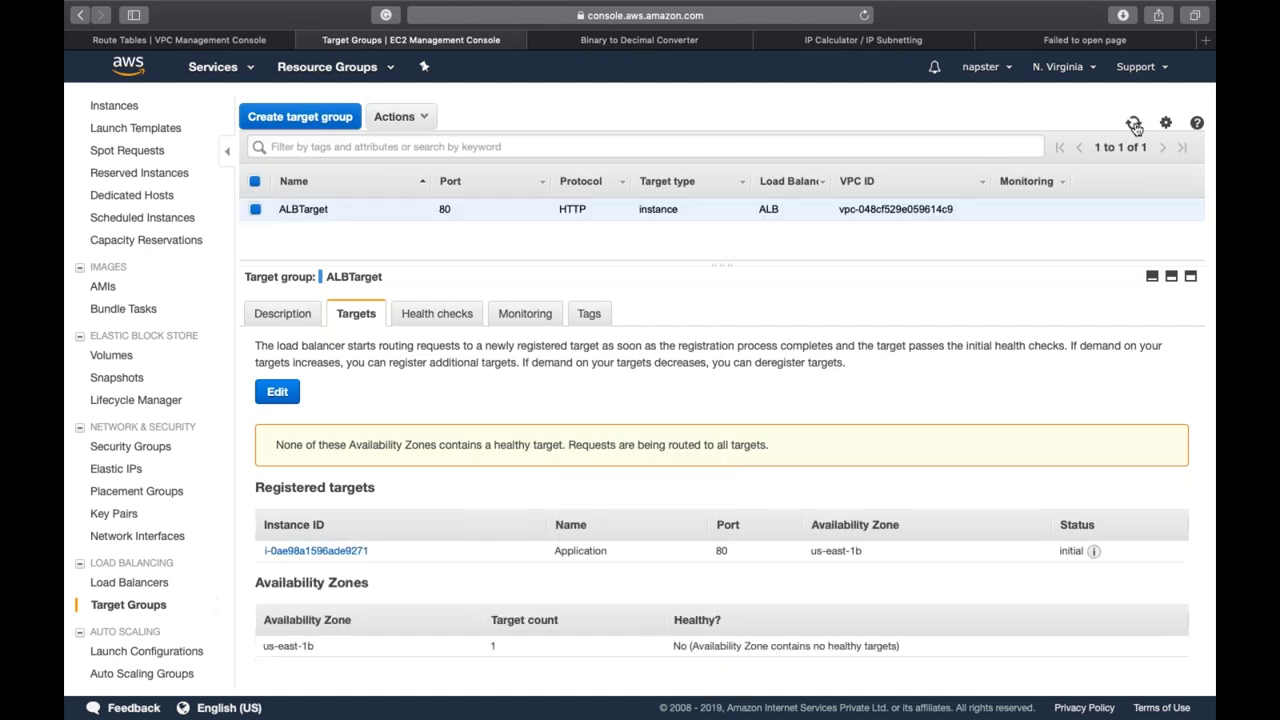
{"action": "left_click", "coordinate": [1134, 124]}
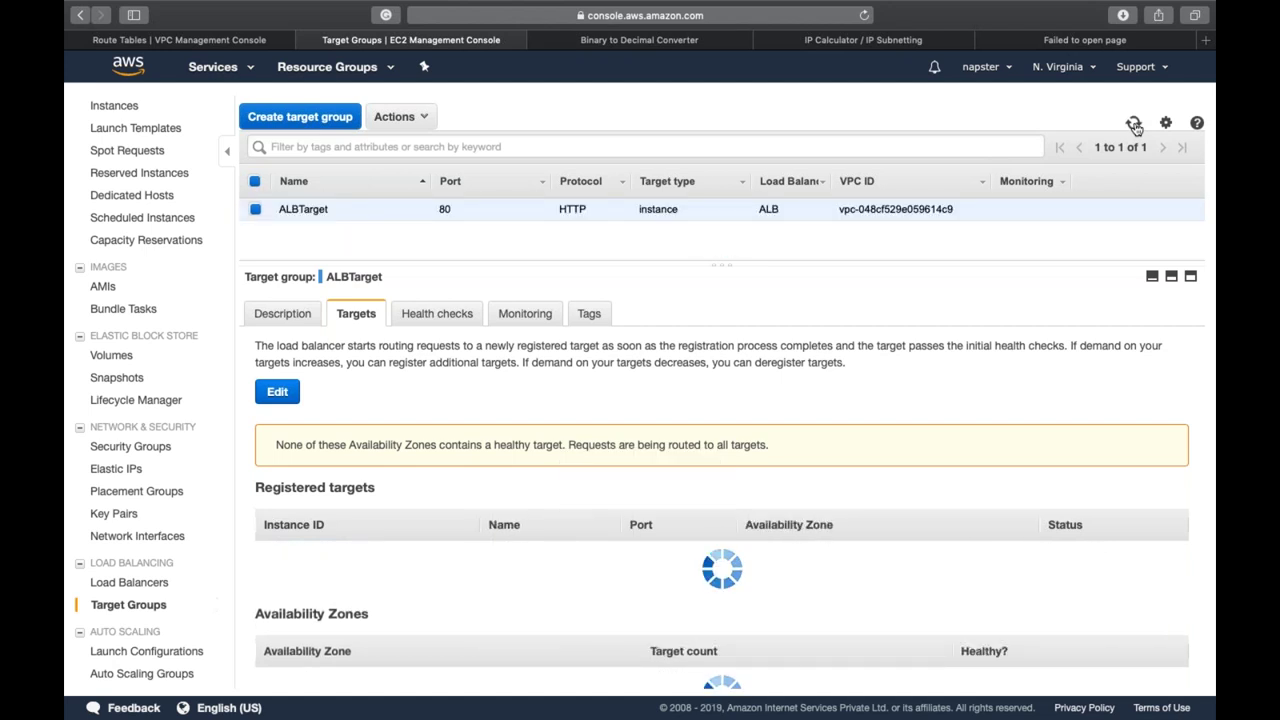
{"action": "left_click", "coordinate": [1134, 124]}
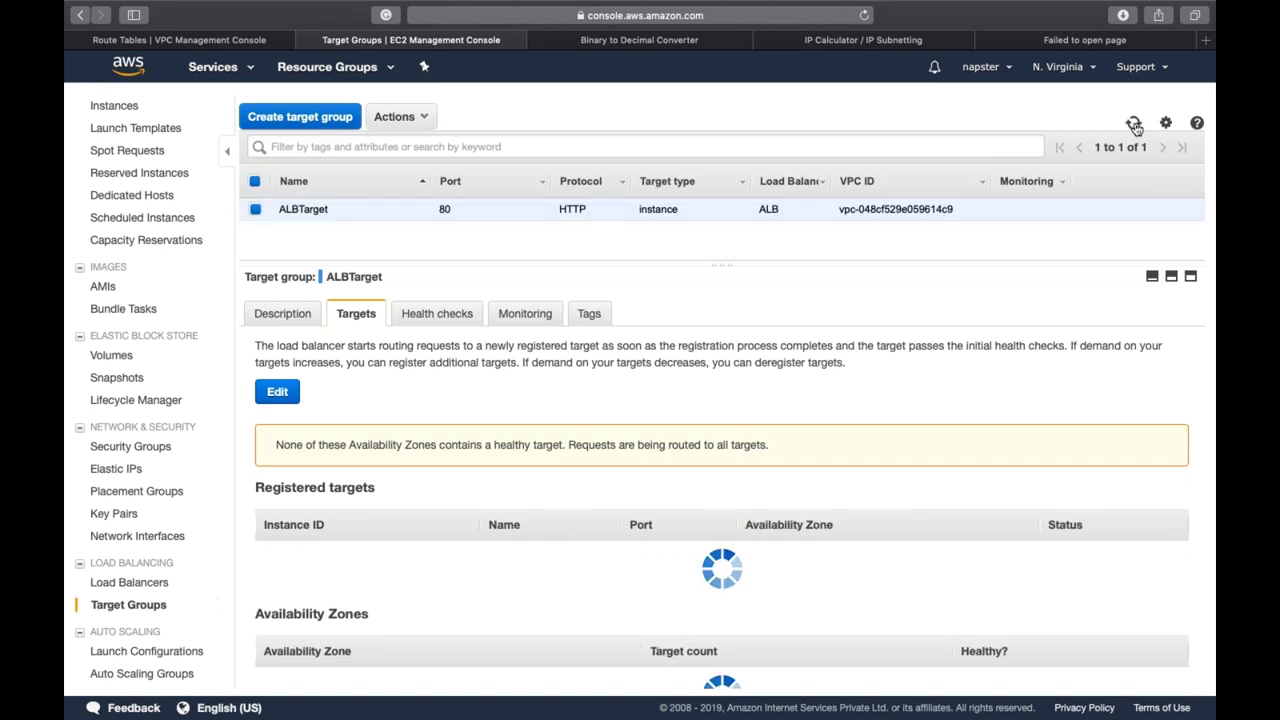
{"action": "left_click", "coordinate": [1134, 124]}
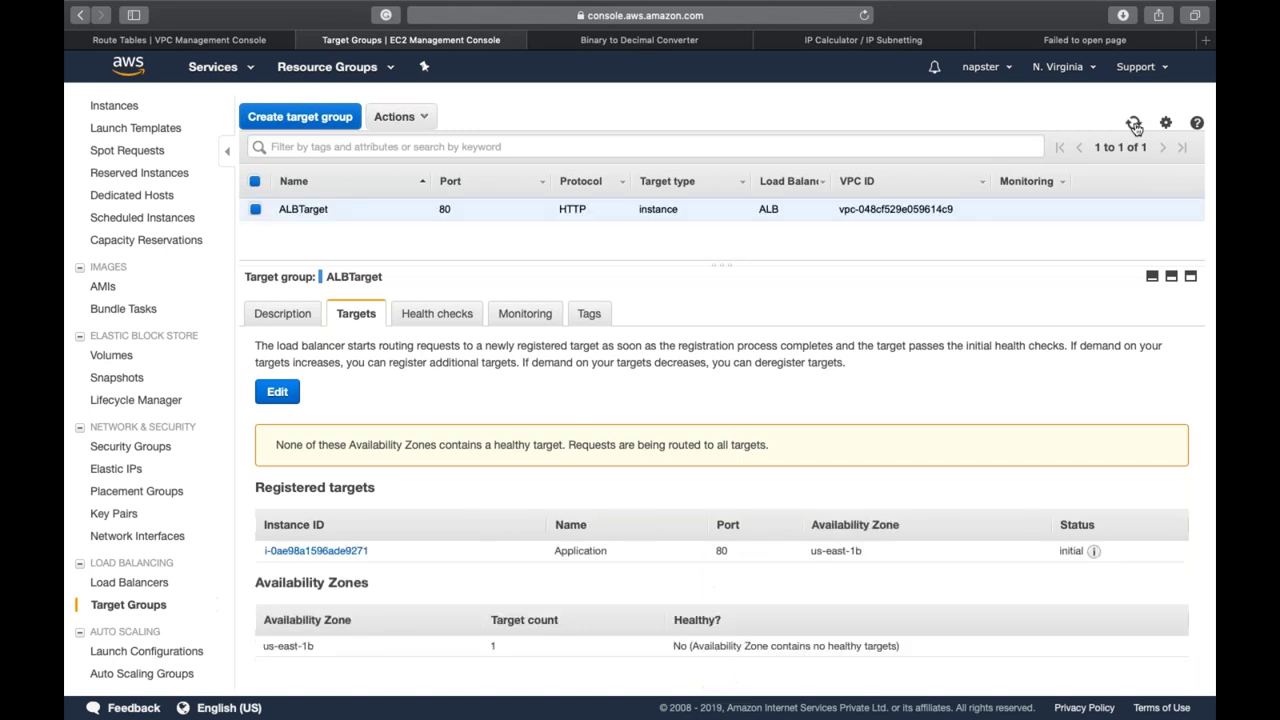
{"action": "left_click", "coordinate": [1134, 124]}
{"action": "mouse_move", "coordinate": [1093, 555]}
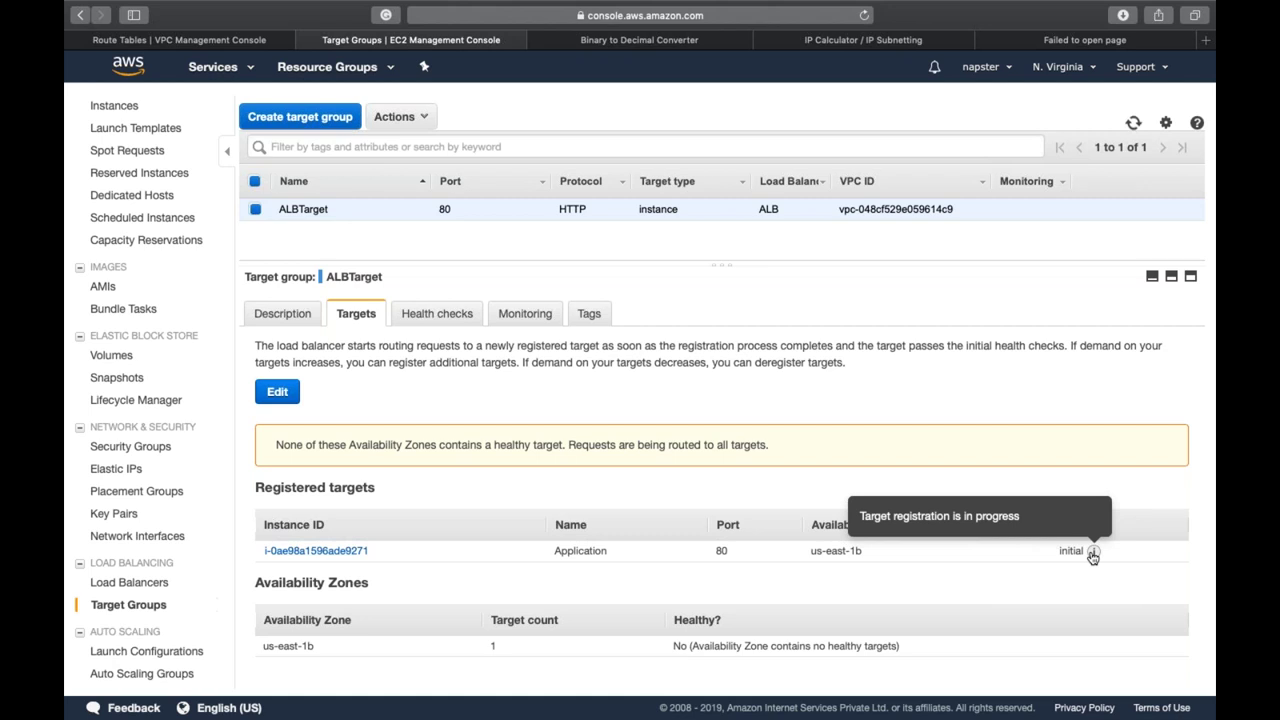
{"action": "left_click", "coordinate": [1134, 123]}
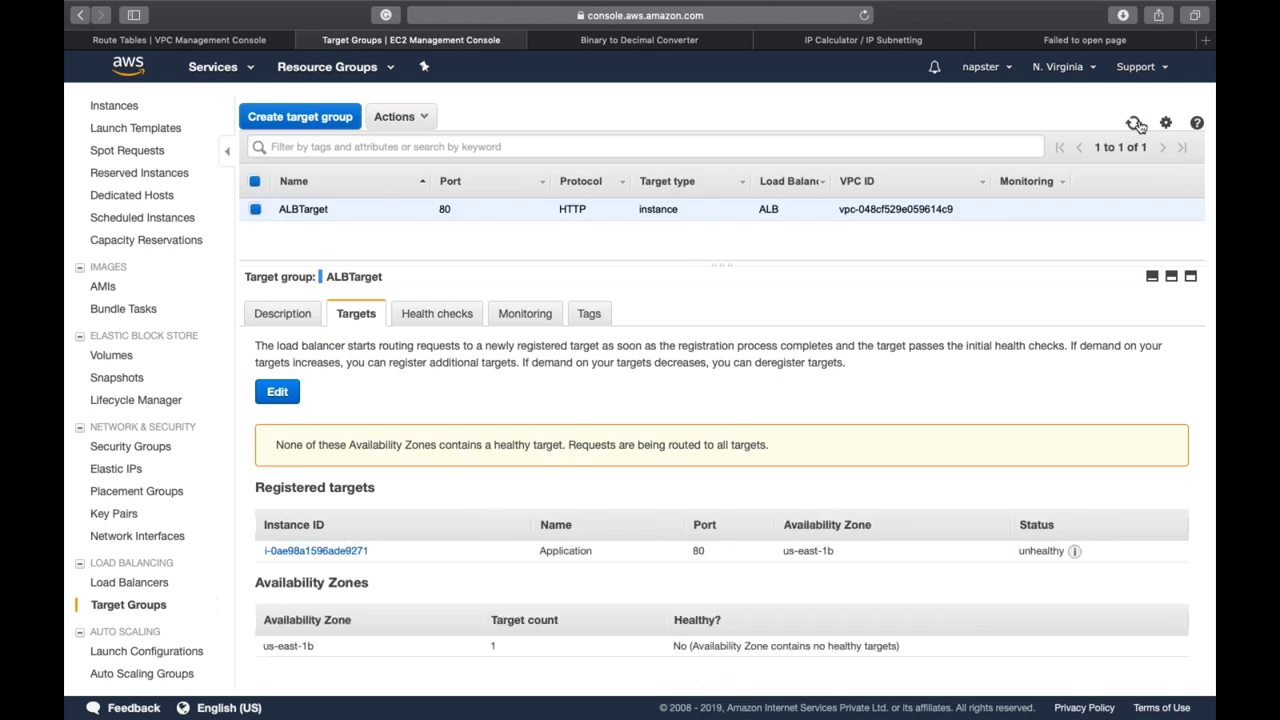
{"action": "left_click", "coordinate": [1136, 123]}
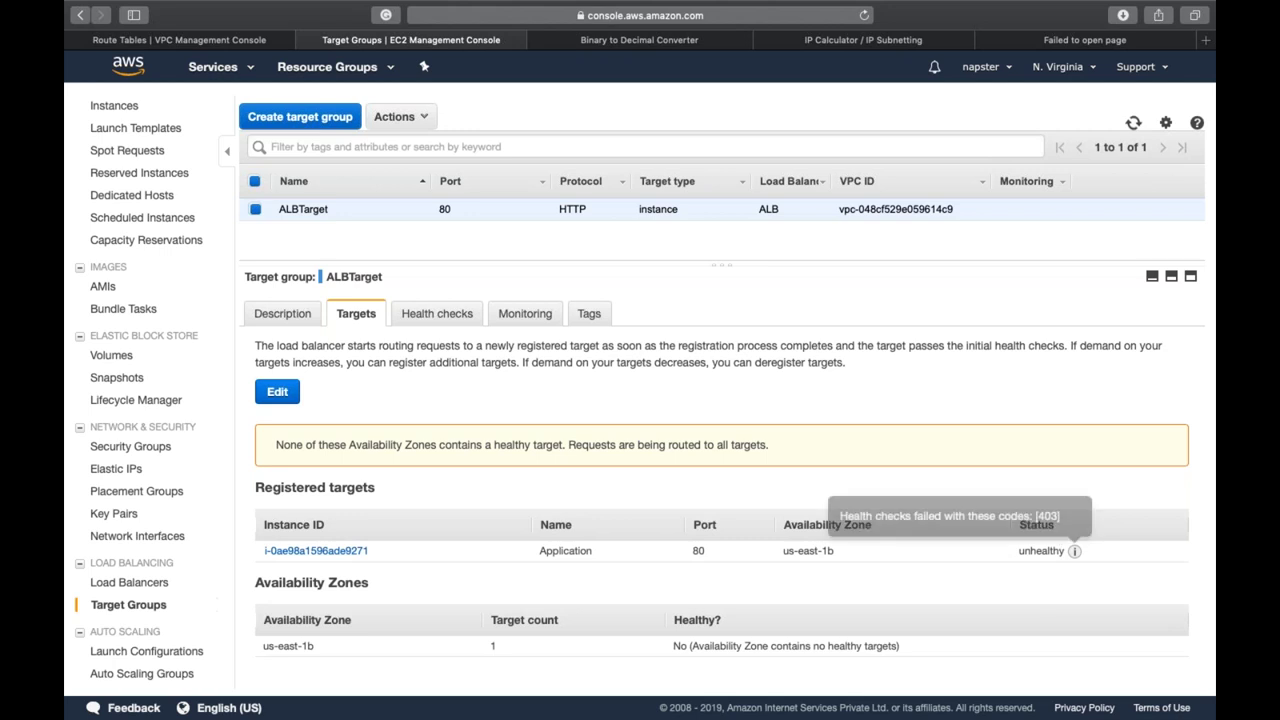
Review ALBTarget's health check settings and targets, and reload the load balancer's DNS page in the browser
{"action": "left_click", "coordinate": [407, 318]}
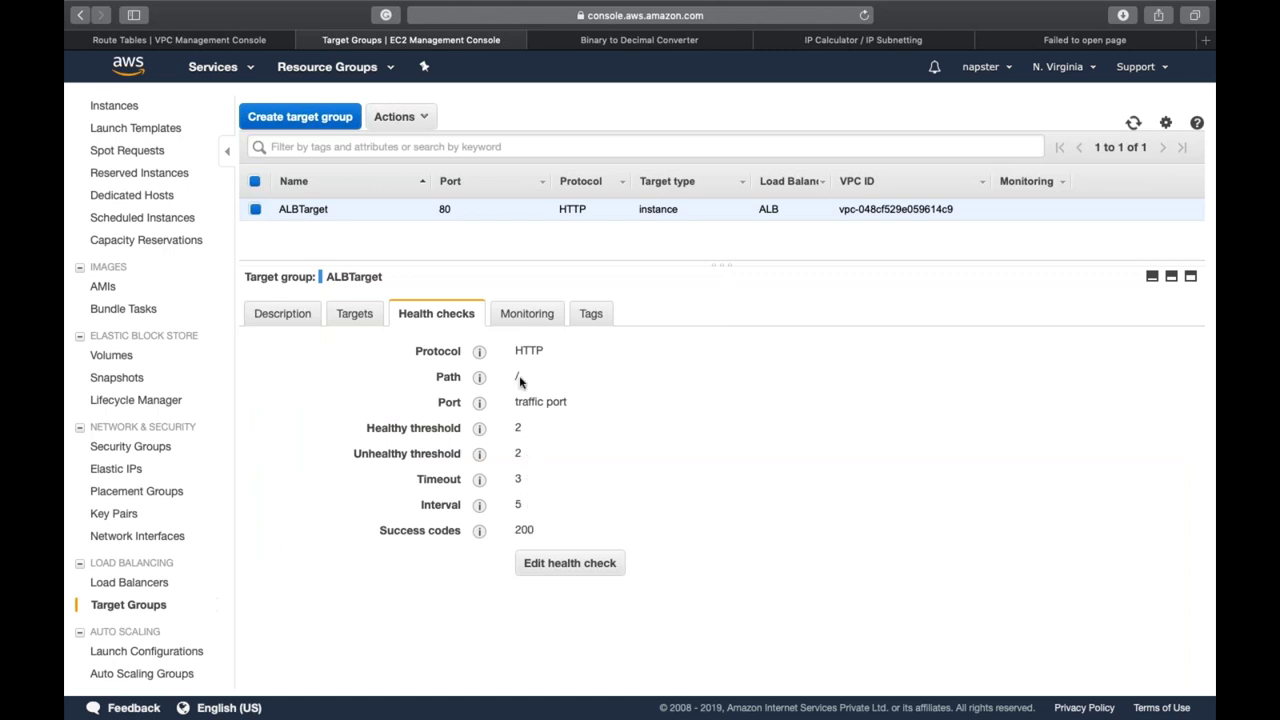
{"action": "left_click", "coordinate": [357, 318]}
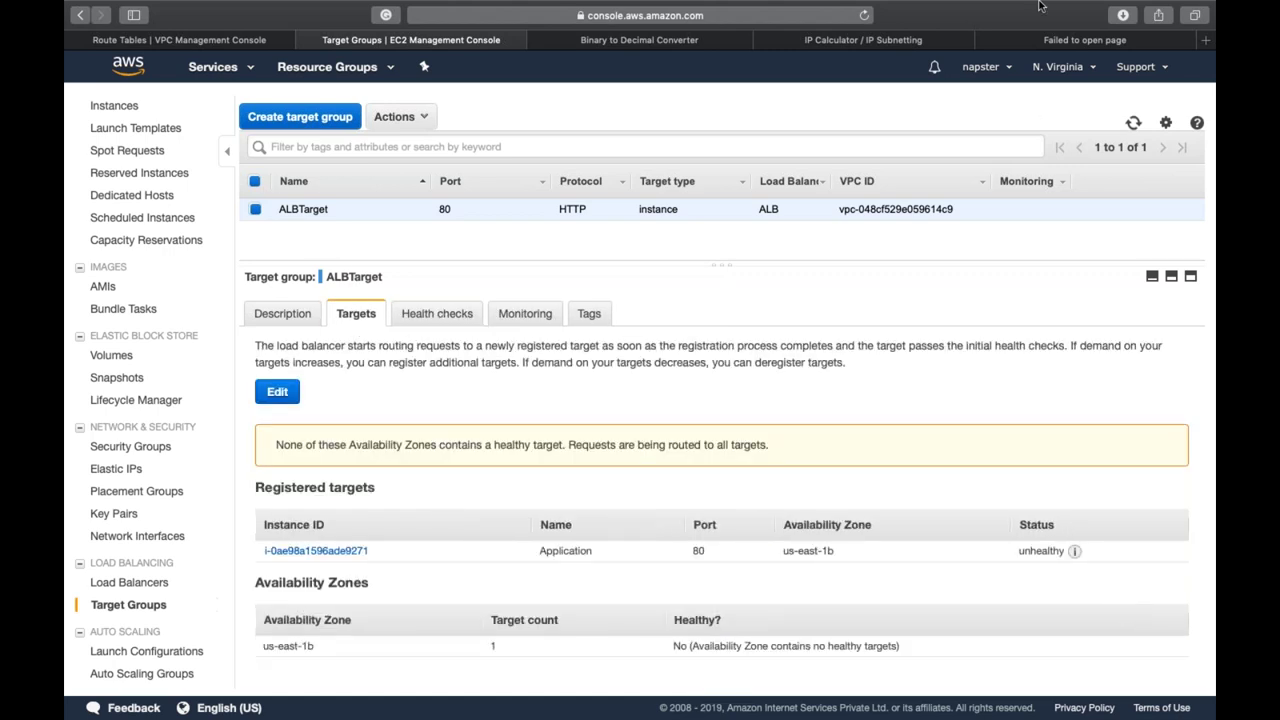
{"action": "left_click", "coordinate": [1066, 57]}
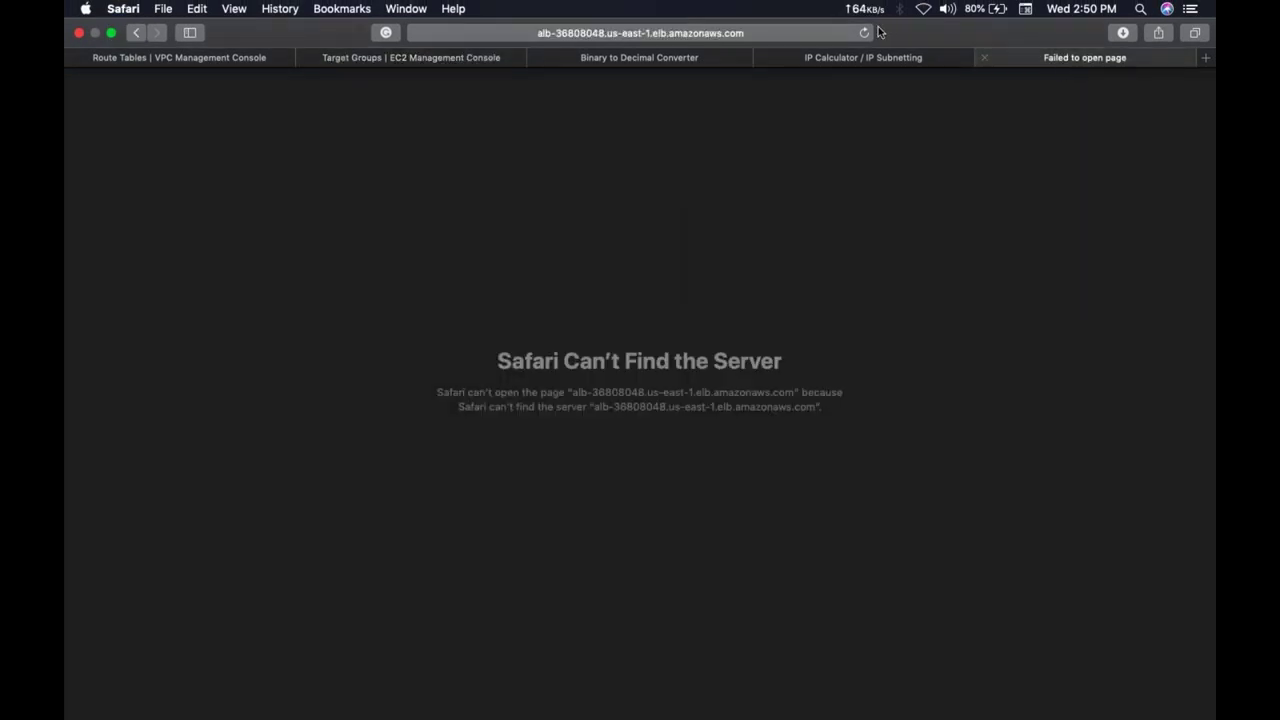
{"action": "left_click", "coordinate": [865, 33]}
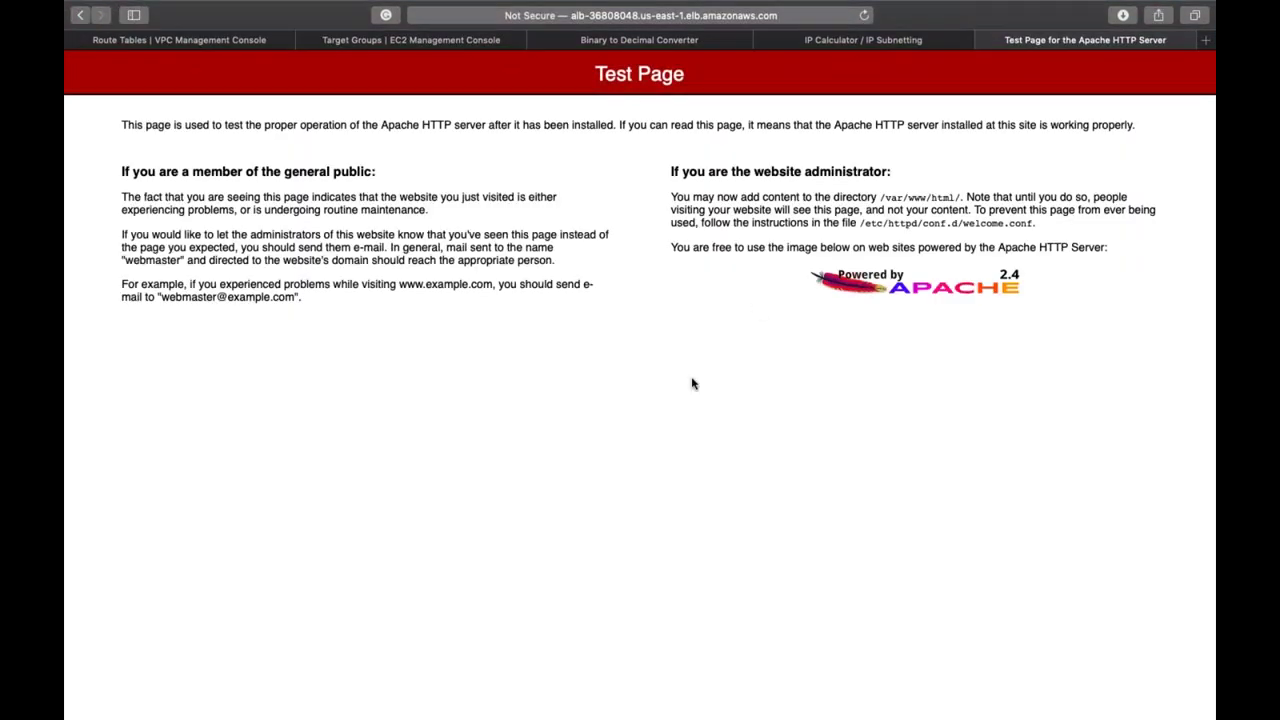
Return to the EC2 instances list and view the Application instance's details
{"action": "left_click", "coordinate": [346, 41]}
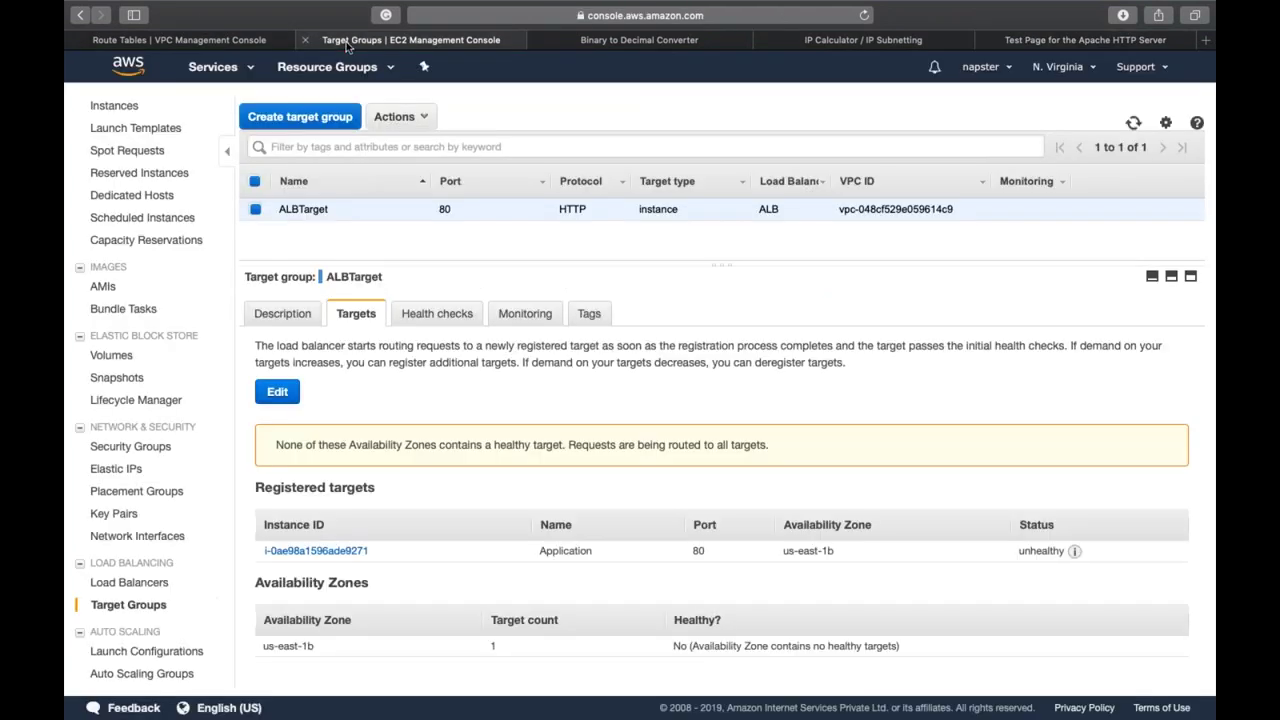
{"action": "scroll", "coordinate": [110, 200], "scroll_direction": "up", "scroll_amount": 3}
{"action": "left_click", "coordinate": [135, 240]}
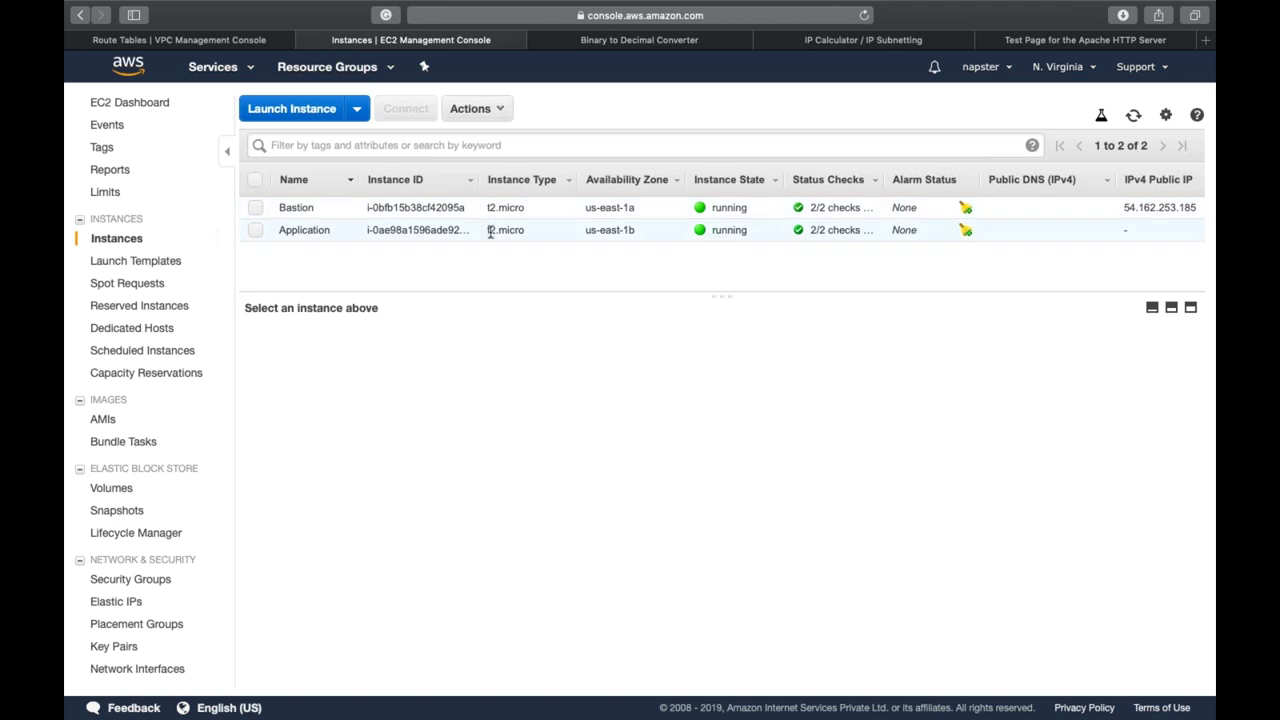
{"action": "left_click", "coordinate": [490, 230]}
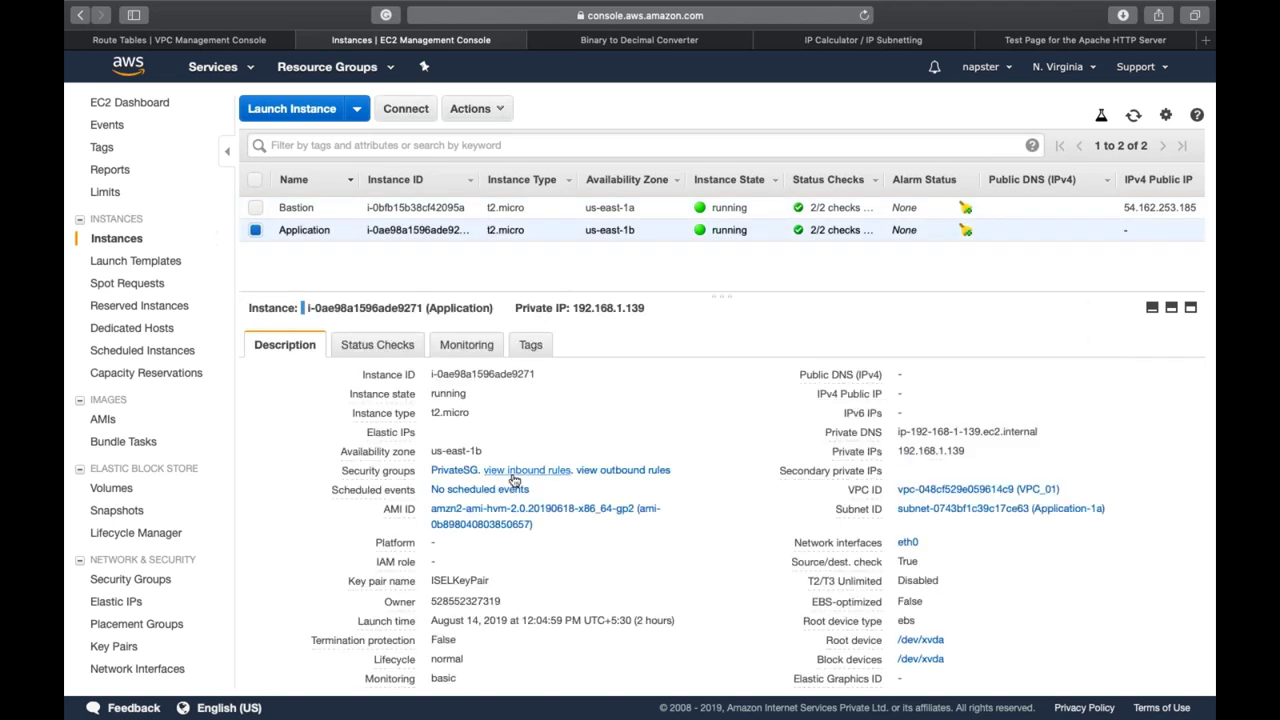
Switch to the Terminal session on the Application instance, change to the /var/www/html/ directory and list its contents
{"action": "key", "text": "ctrl+Left"}
{"action": "key", "text": "ctrl+Up"}
{"action": "left_click", "coordinate": [593, 242]}
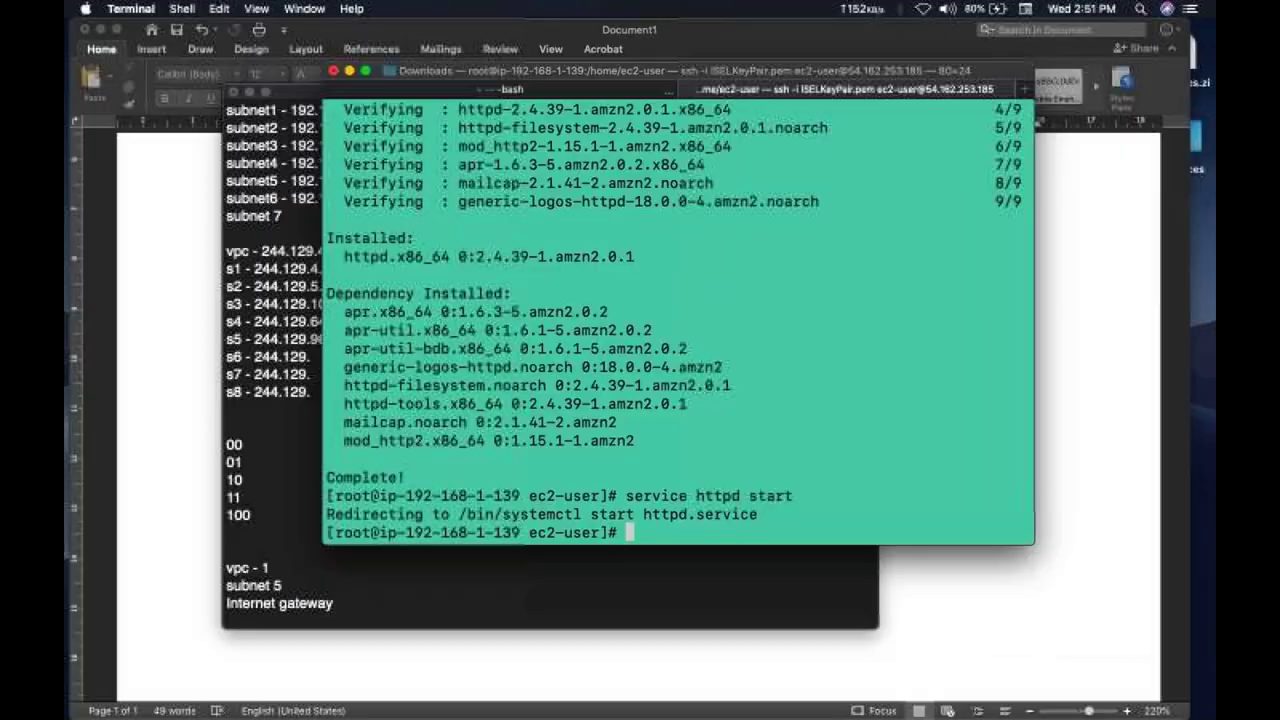
{"action": "key", "text": "Return"}
{"action": "key", "text": "Return"}
{"action": "key", "text": "Return"}
{"action": "key", "text": "Return"}
{"action": "key", "text": "Return"}
{"action": "type", "text": "cd /var/www/html/"}
{"action": "key", "text": "Return"}
{"action": "type", "text": "ls"}
{"action": "key", "text": "Return"}
Create index.html in vi containing <h1>This is demo page</h1>, then write the file and quit
{"action": "type", "text": "vi index.html"}
{"action": "key", "text": "Return"}
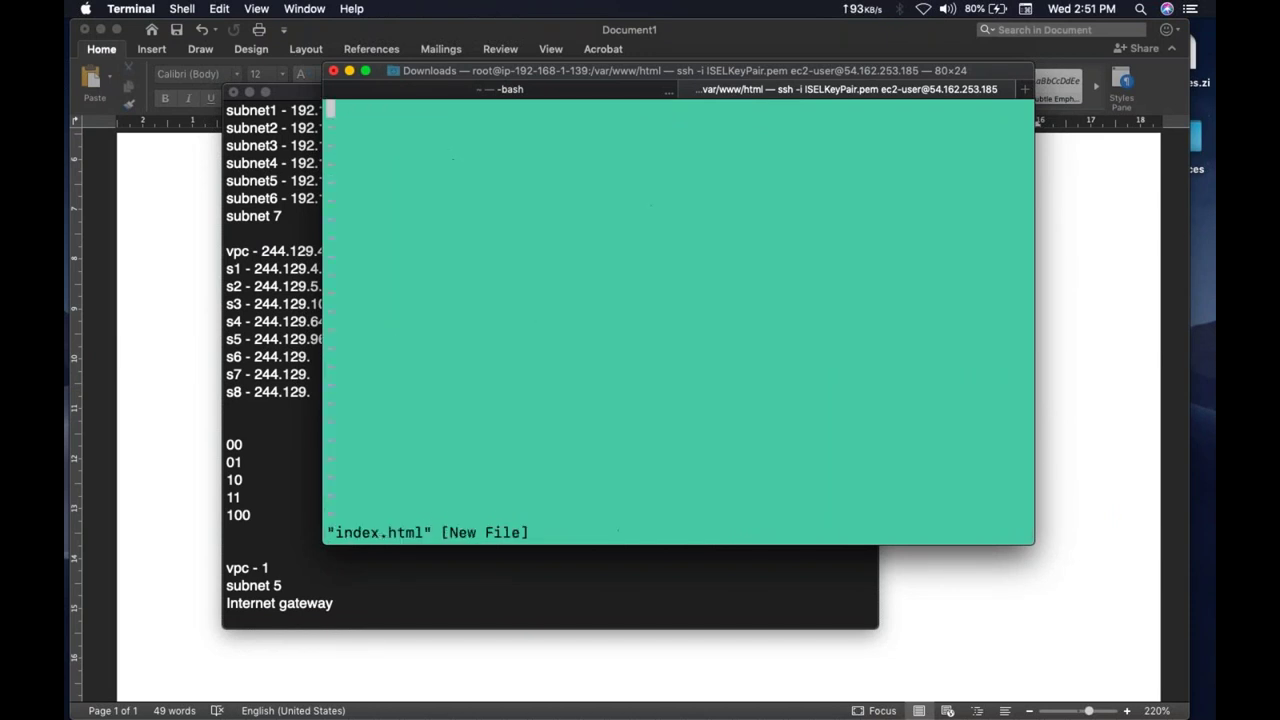
{"action": "type", "text": "i<h1"}
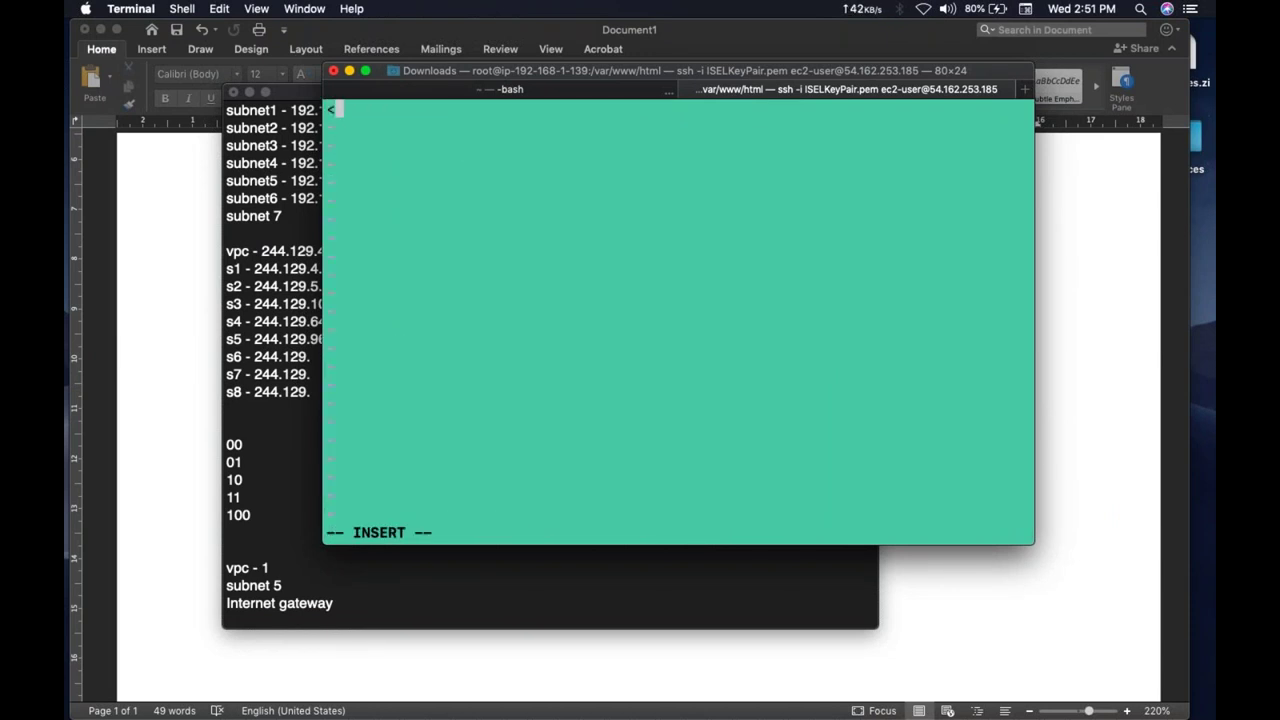
{"action": "type", "text": ">This is demo page</h"}
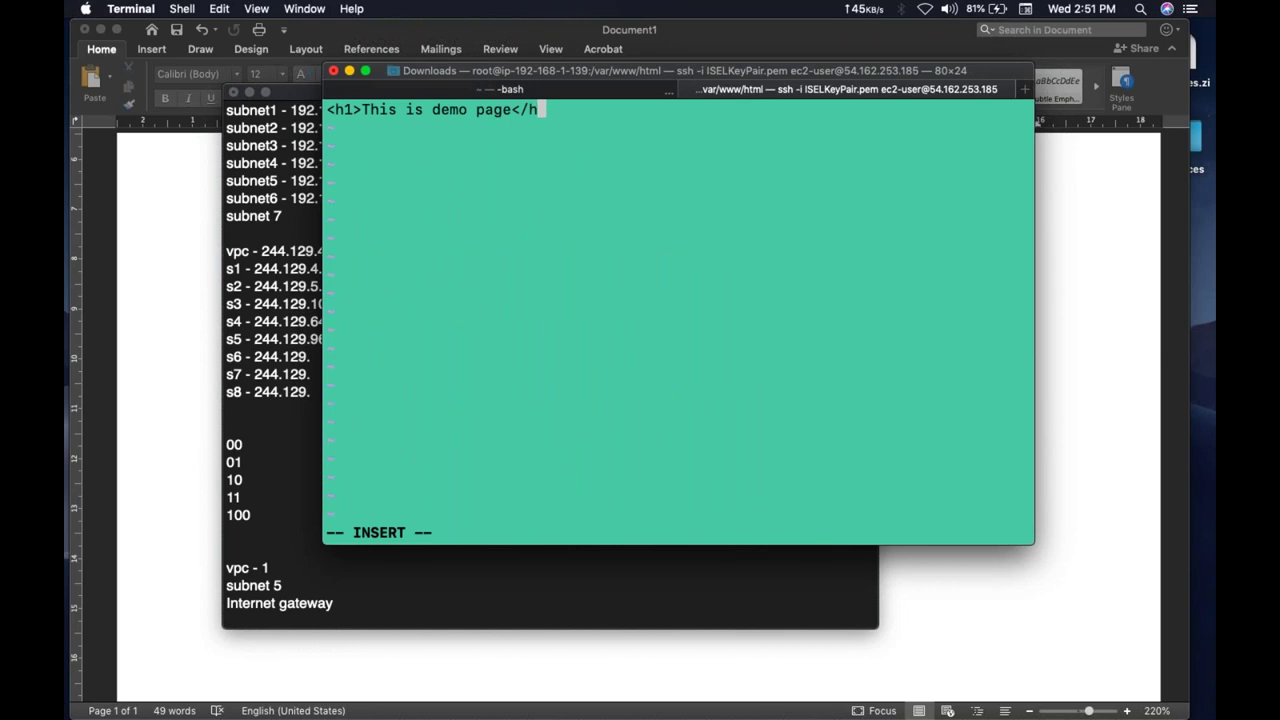
{"action": "type", "text": "1>"}
{"action": "key", "text": "Escape"}
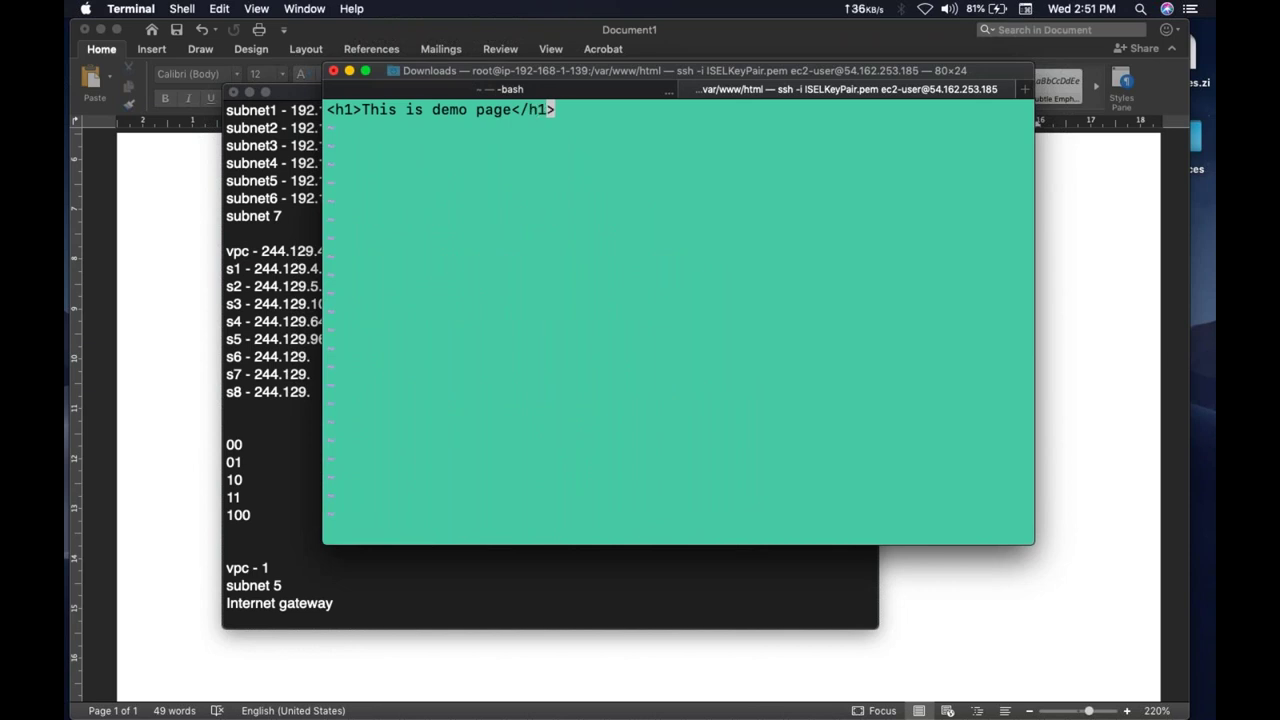
{"action": "type", "text": ":wq"}
{"action": "key", "text": "Return"}
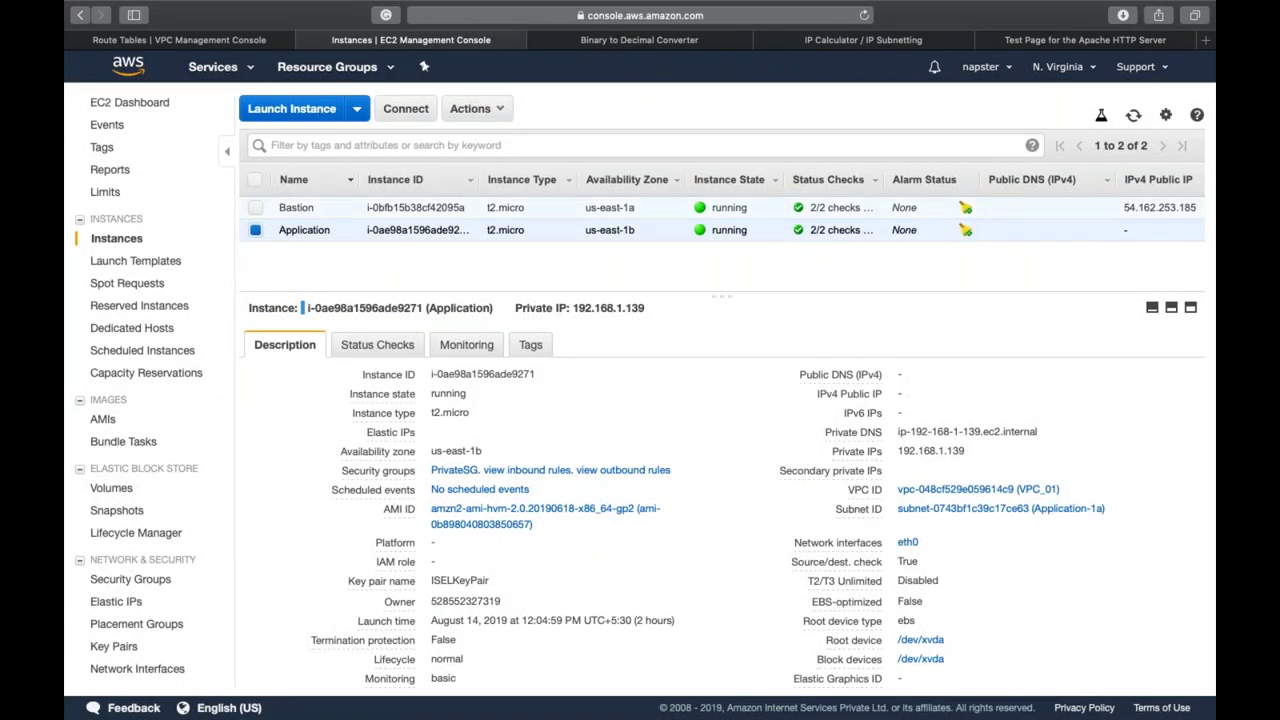
Switch to the browser and reload the load balancer's DNS page to check the content it serves
{"action": "left_click", "coordinate": [1072, 42]}
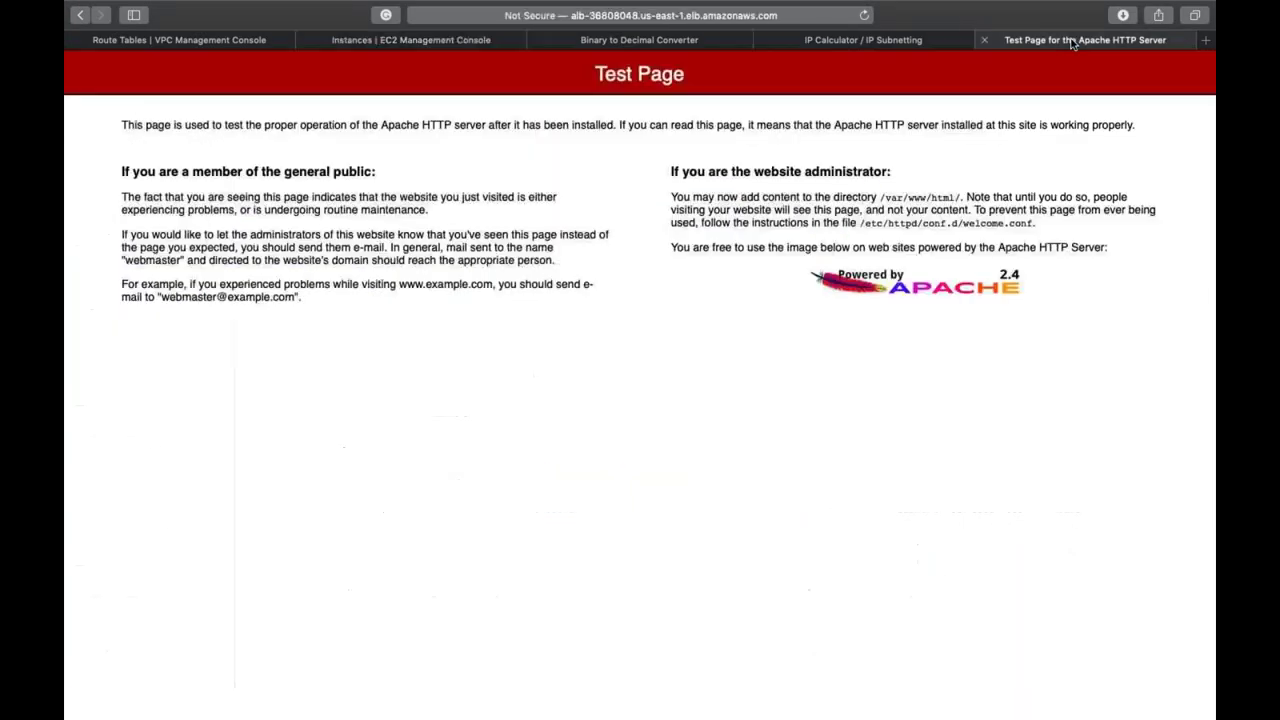
{"action": "left_click", "coordinate": [864, 15]}
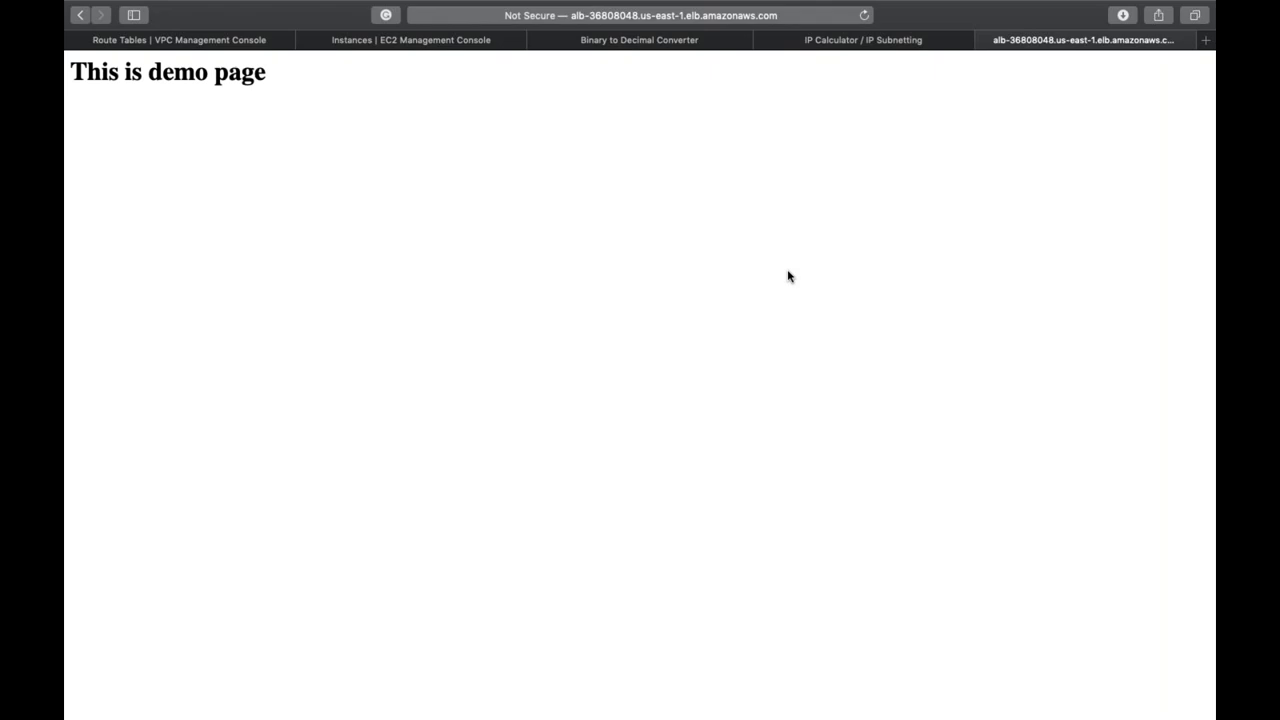
{"action": "left_click", "coordinate": [614, 12]}
{"action": "left_click", "coordinate": [478, 267]}
Return to the EC2 instances list and review the Application instance's inbound security group rules for ports 80 and 22
{"action": "left_click", "coordinate": [352, 43]}
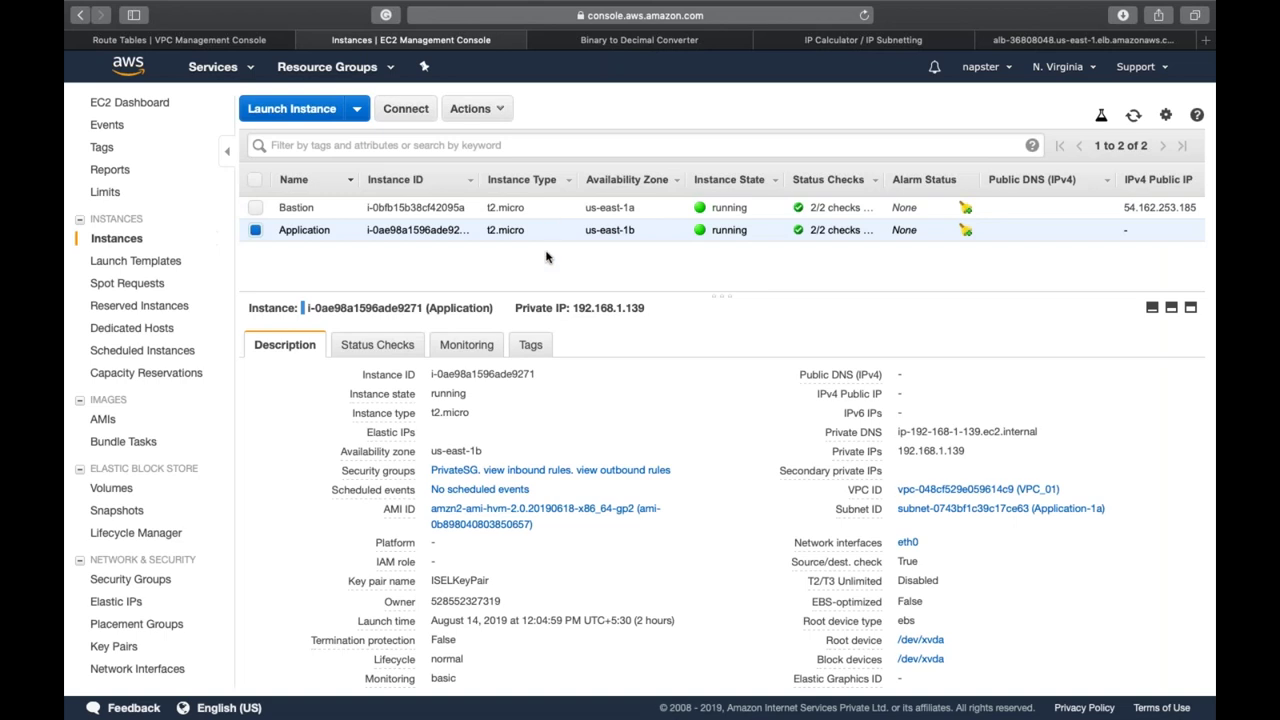
{"action": "left_click", "coordinate": [540, 477]}
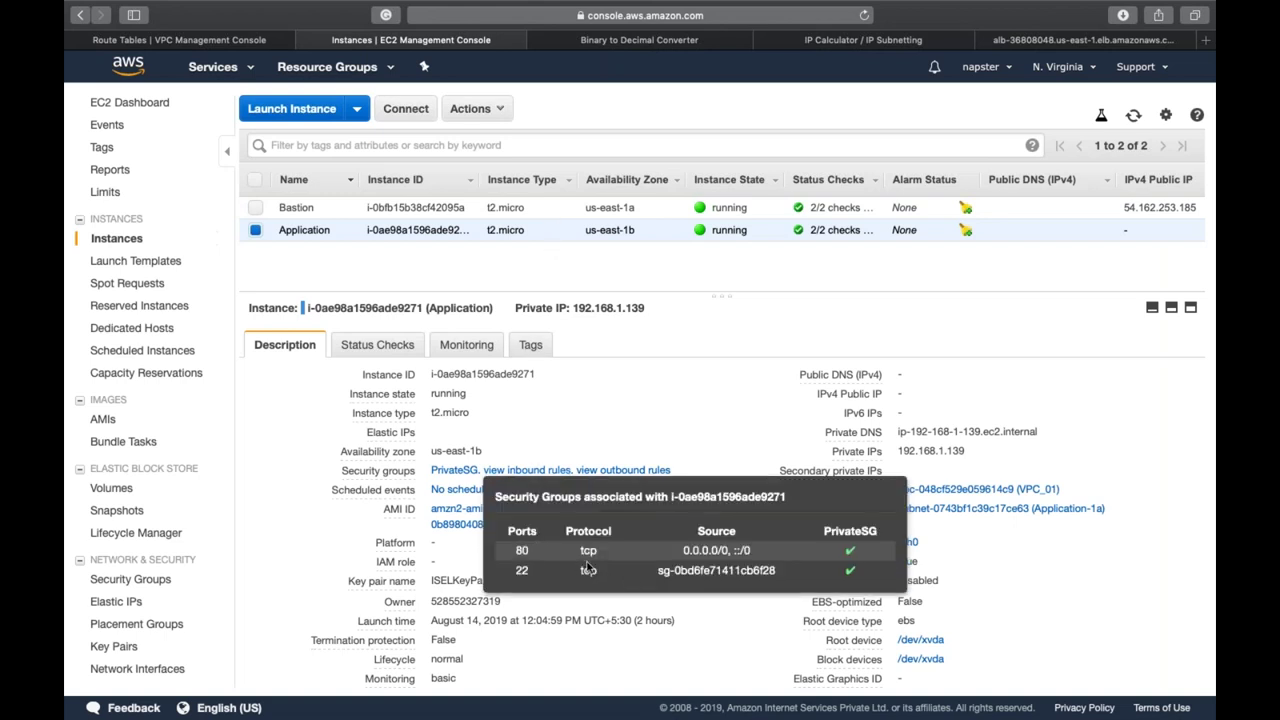
{"action": "triple_click", "coordinate": [709, 553]}
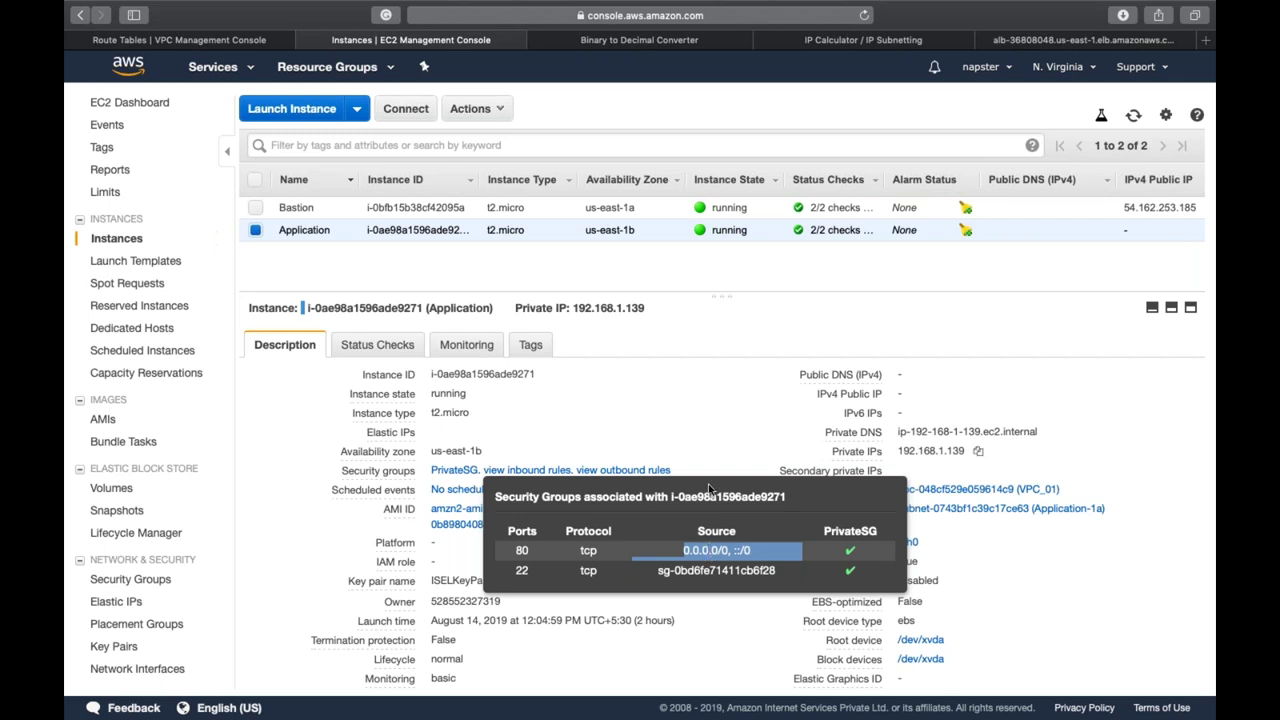
{"action": "left_click", "coordinate": [703, 527]}
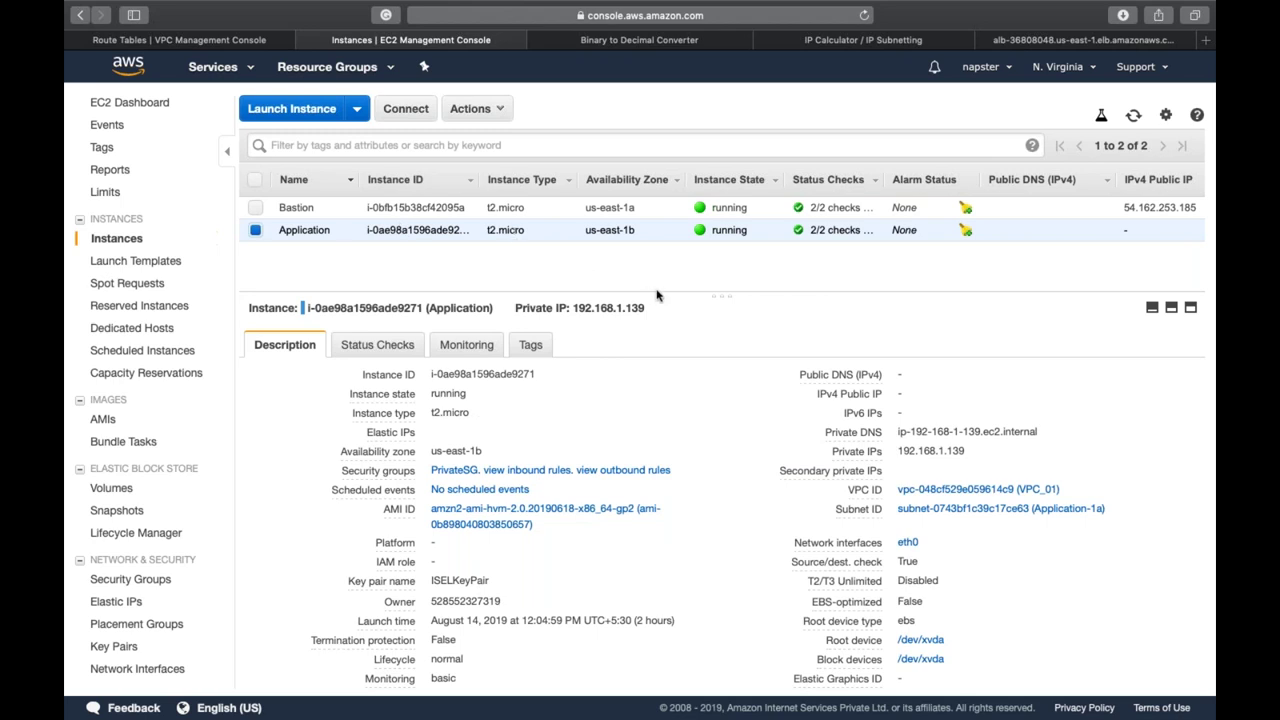
{"action": "key", "text": "XF86AudioRaiseVolume"}
{"action": "left_click", "coordinate": [555, 471]}
In PrivateSG's inbound rules, delete the ::/0 HTTP rule, set the remaining HTTP rule's source to the ALB security group, and save
{"action": "left_click", "coordinate": [448, 470]}
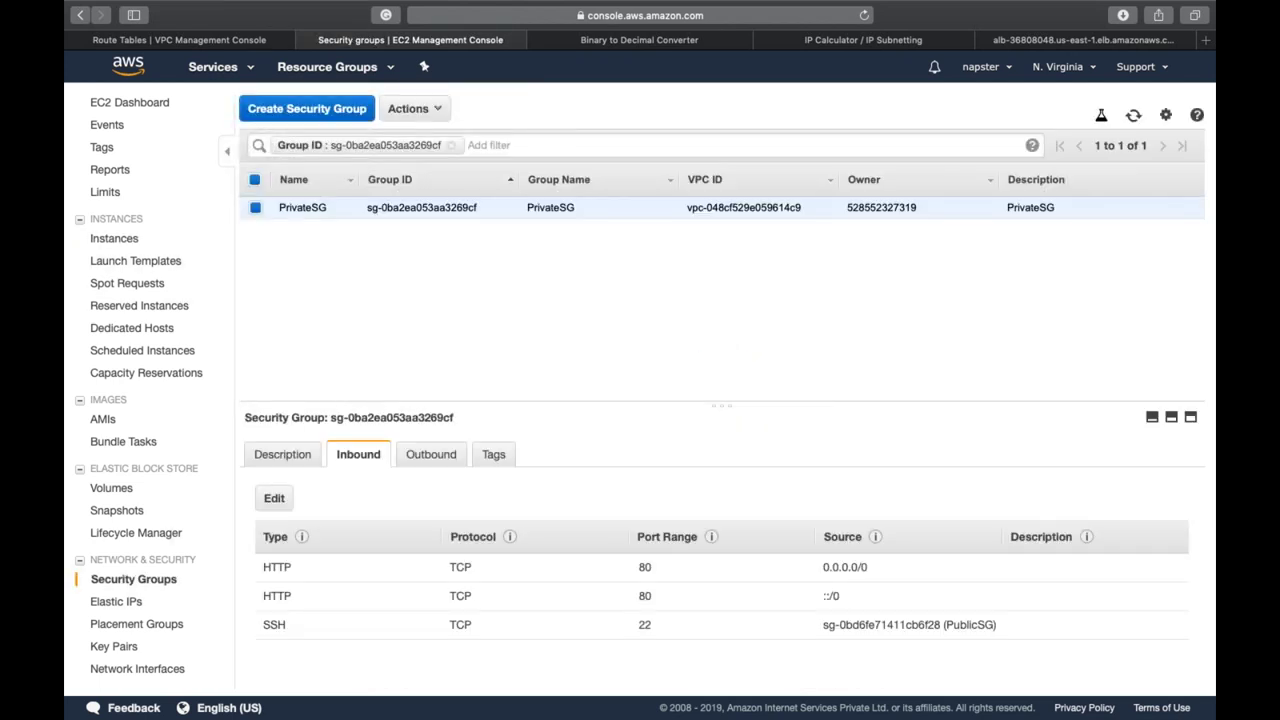
{"action": "left_click", "coordinate": [274, 499]}
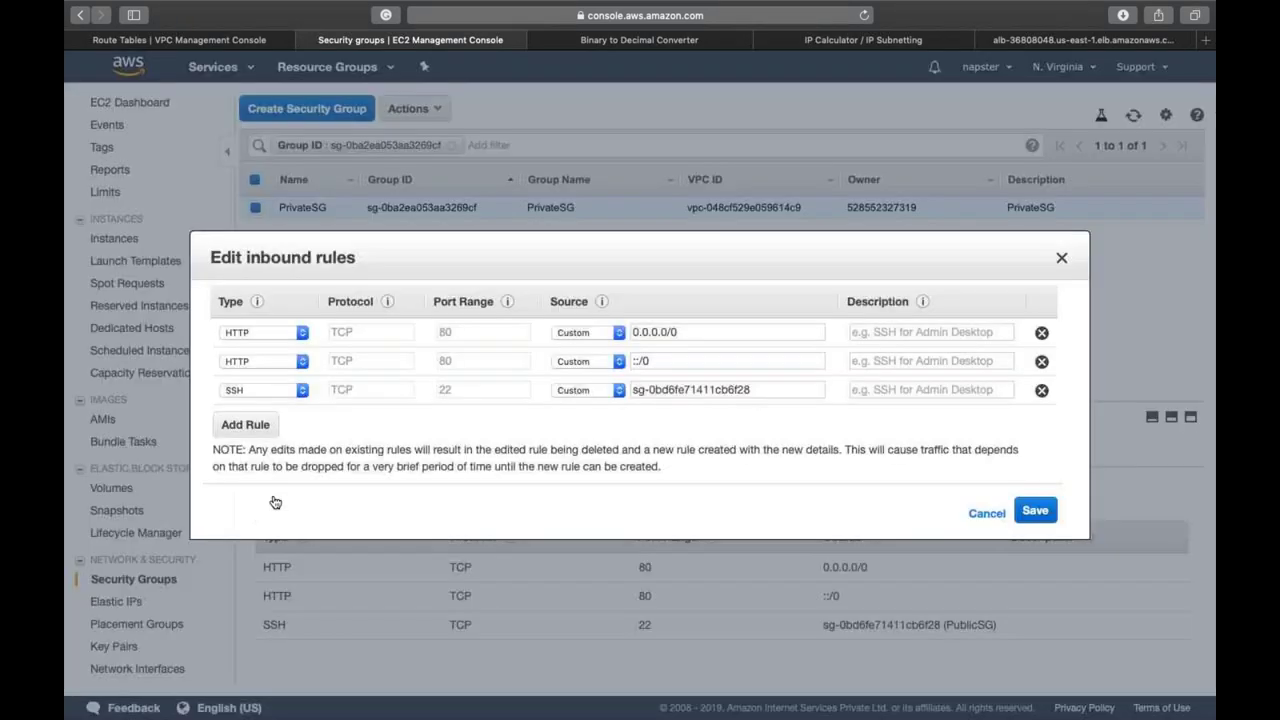
{"action": "left_click", "coordinate": [1041, 361]}
{"action": "triple_click", "coordinate": [780, 331]}
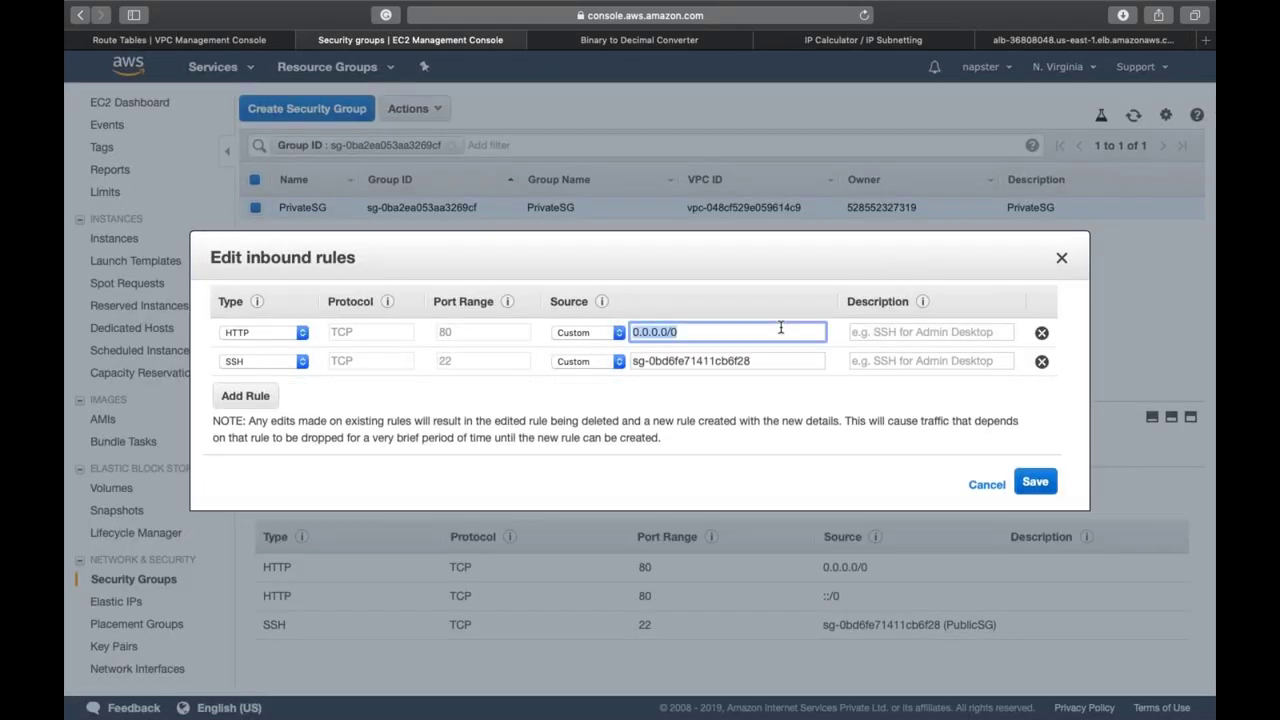
{"action": "key", "text": "BackSpace"}
{"action": "type", "text": "sg"}
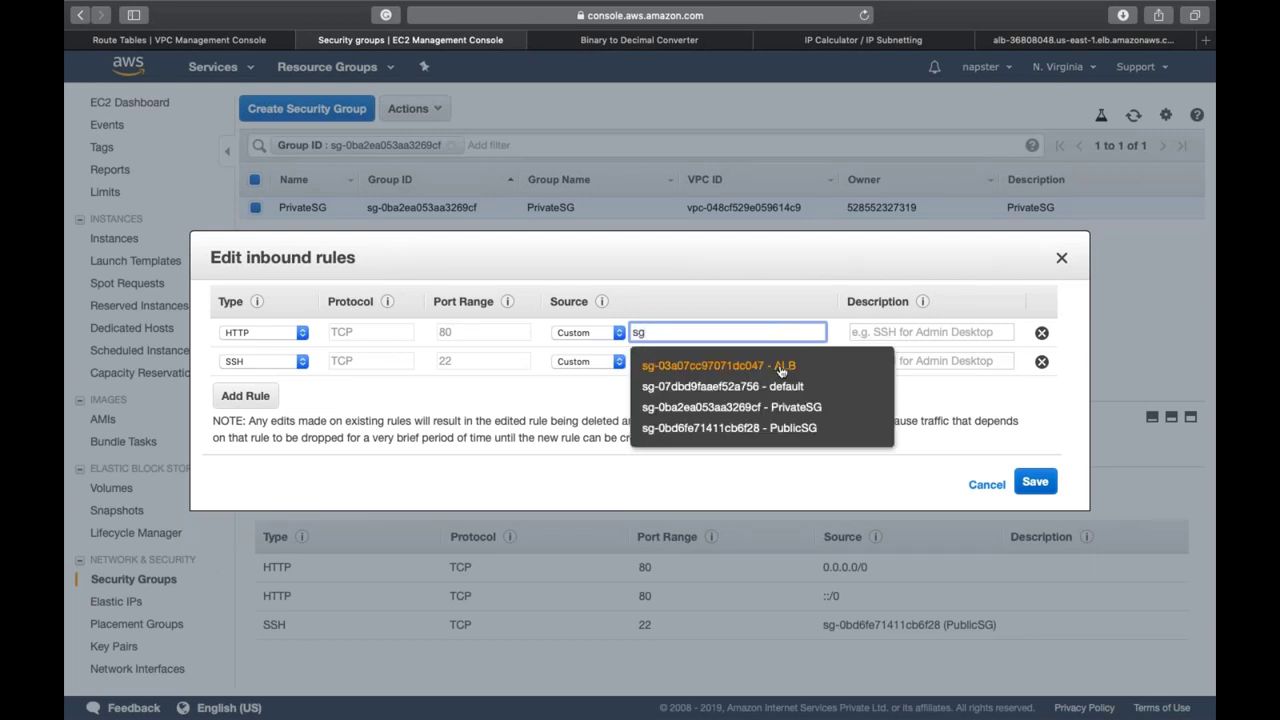
{"action": "left_click", "coordinate": [779, 369]}
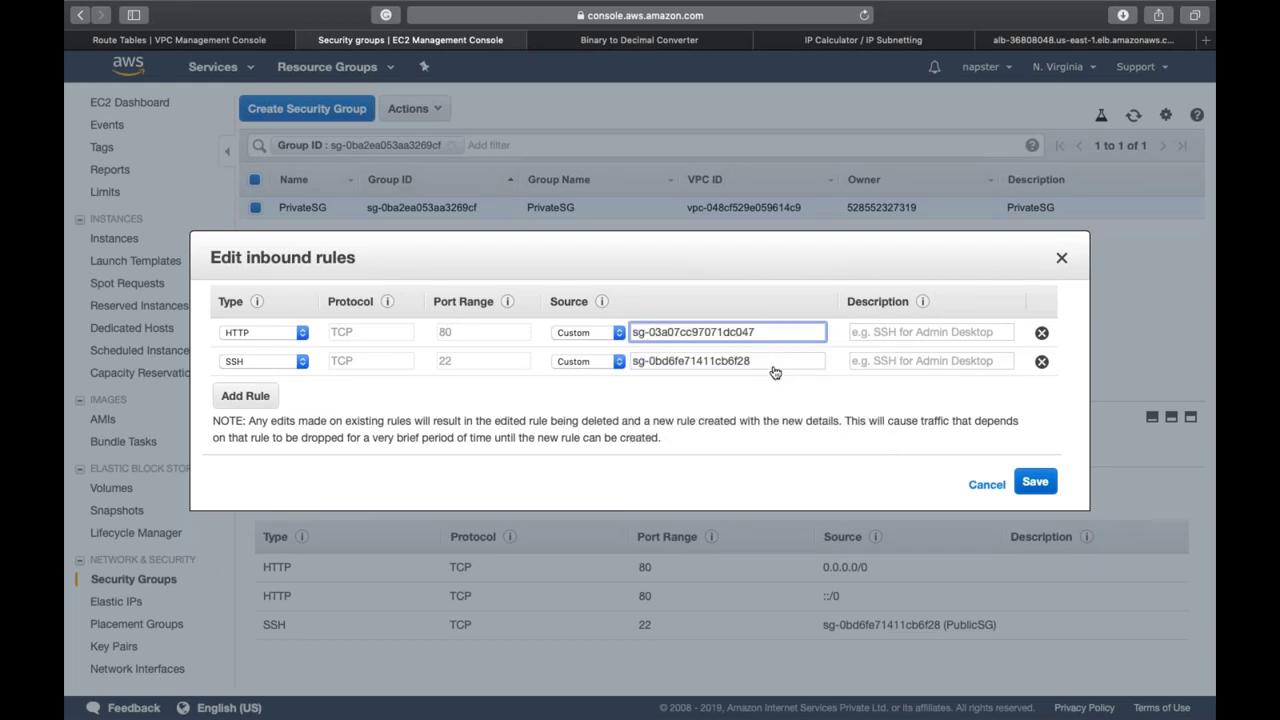
{"action": "left_click", "coordinate": [1035, 483]}
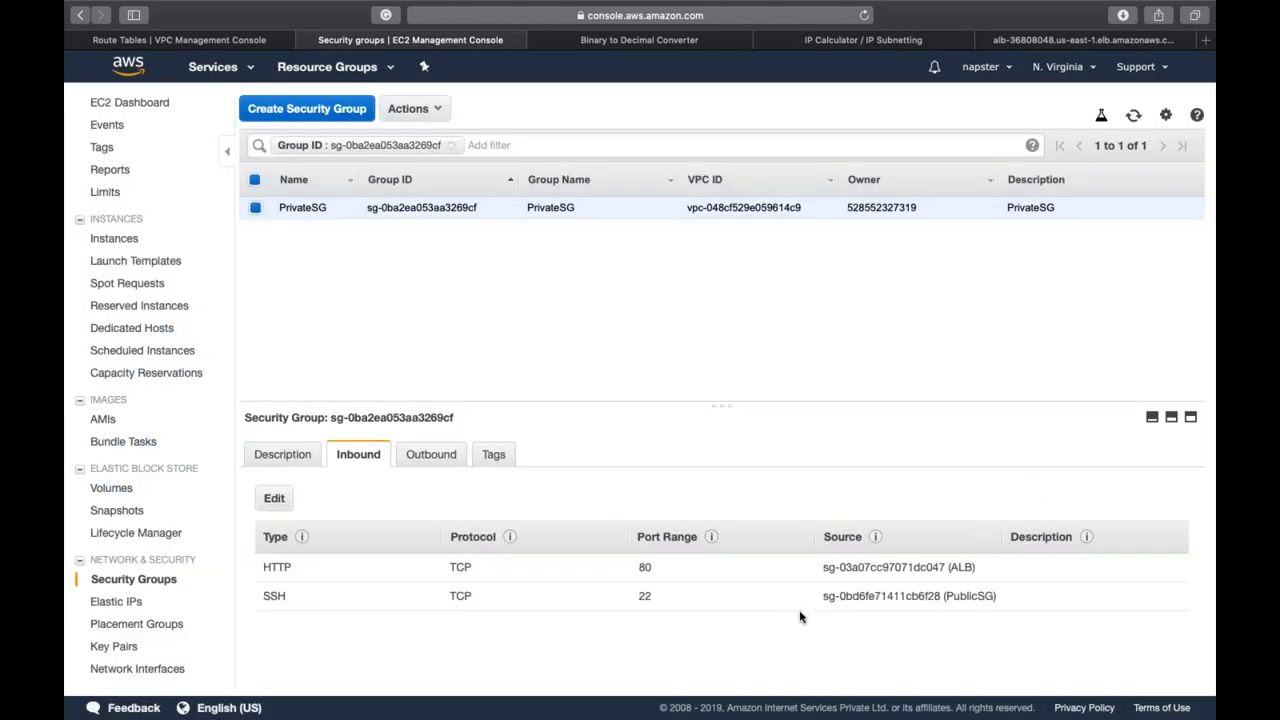
Review the ports and sources of PrivateSG's inbound rules, and clear the Group ID filter
{"action": "triple_click", "coordinate": [642, 595]}
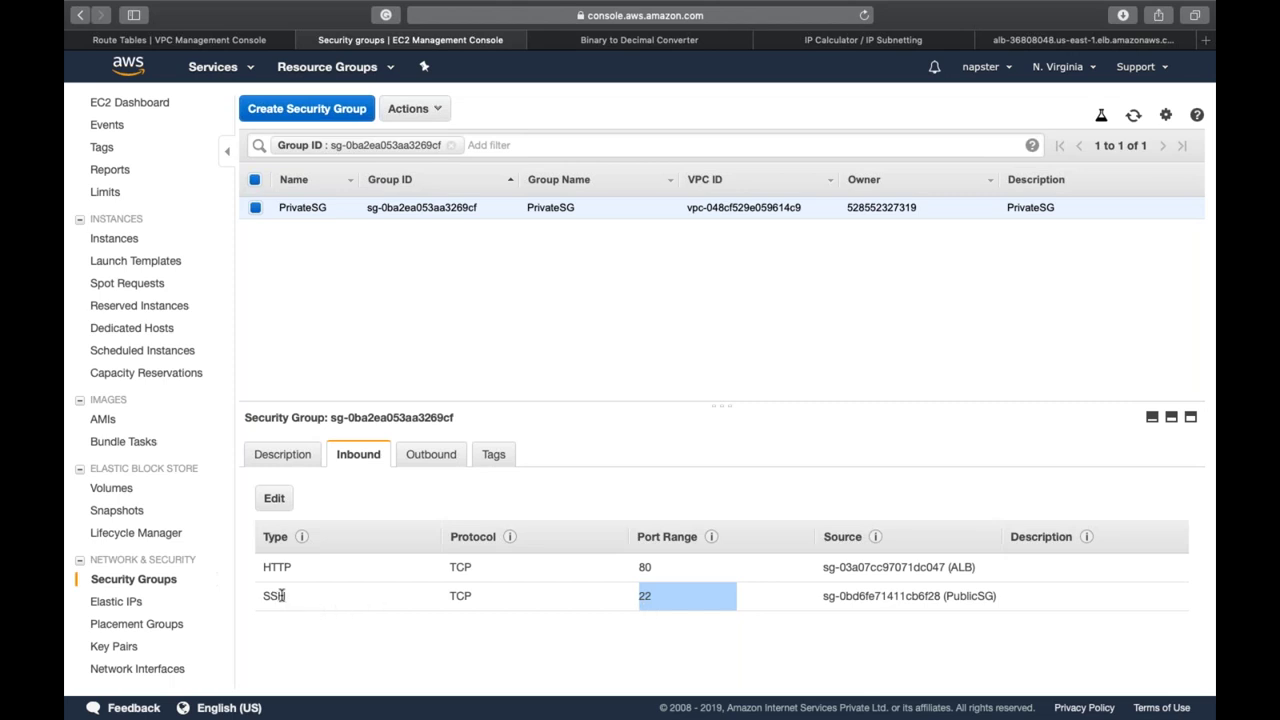
{"action": "left_click", "coordinate": [648, 566]}
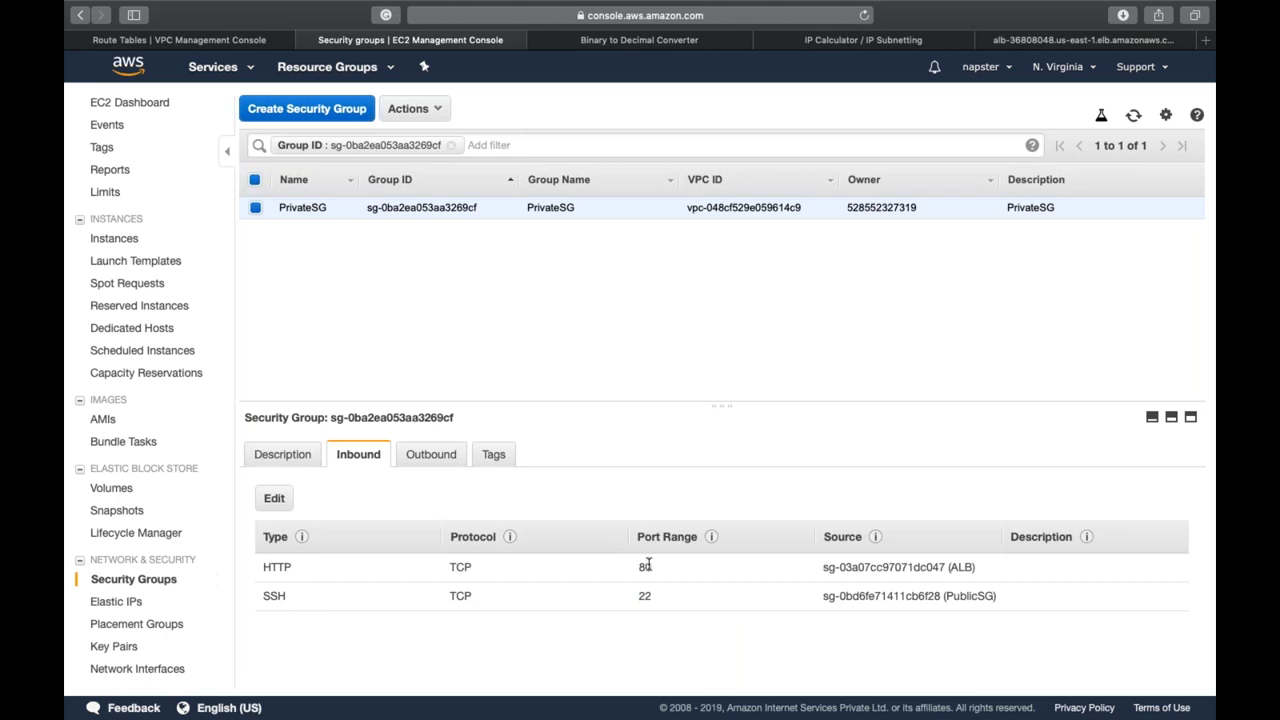
{"action": "triple_click", "coordinate": [954, 567]}
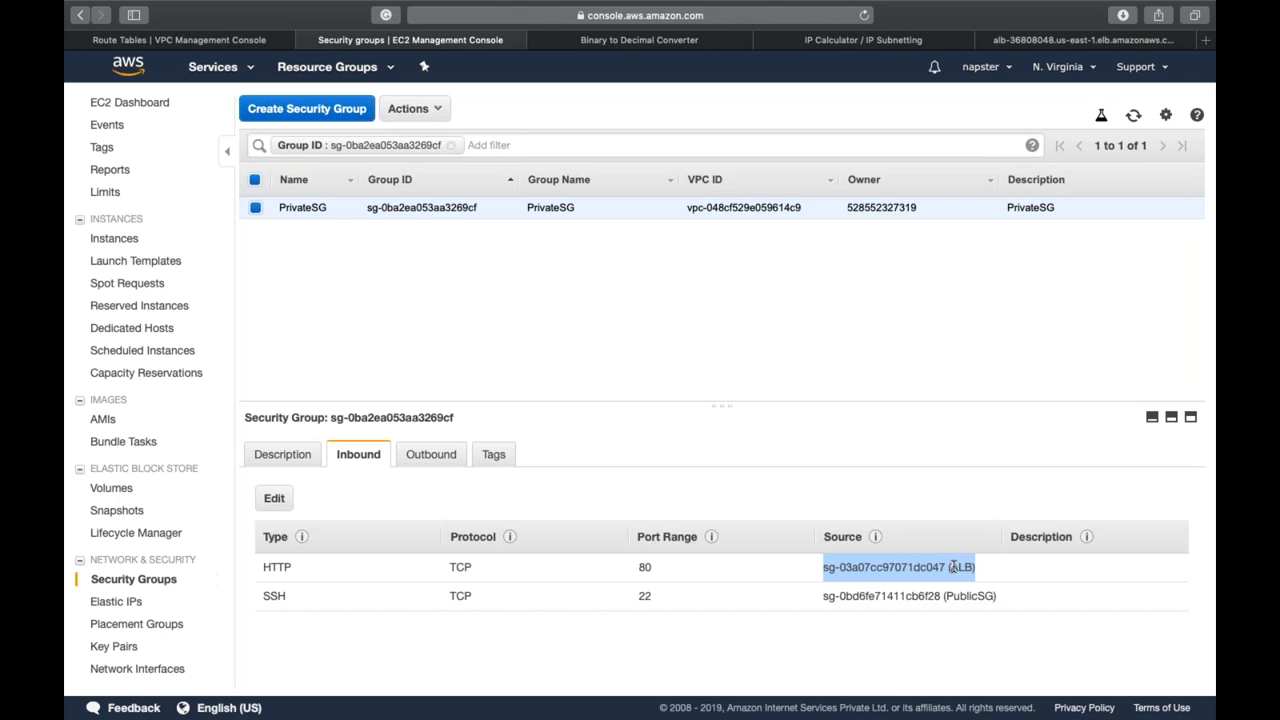
{"action": "left_click", "coordinate": [451, 145]}
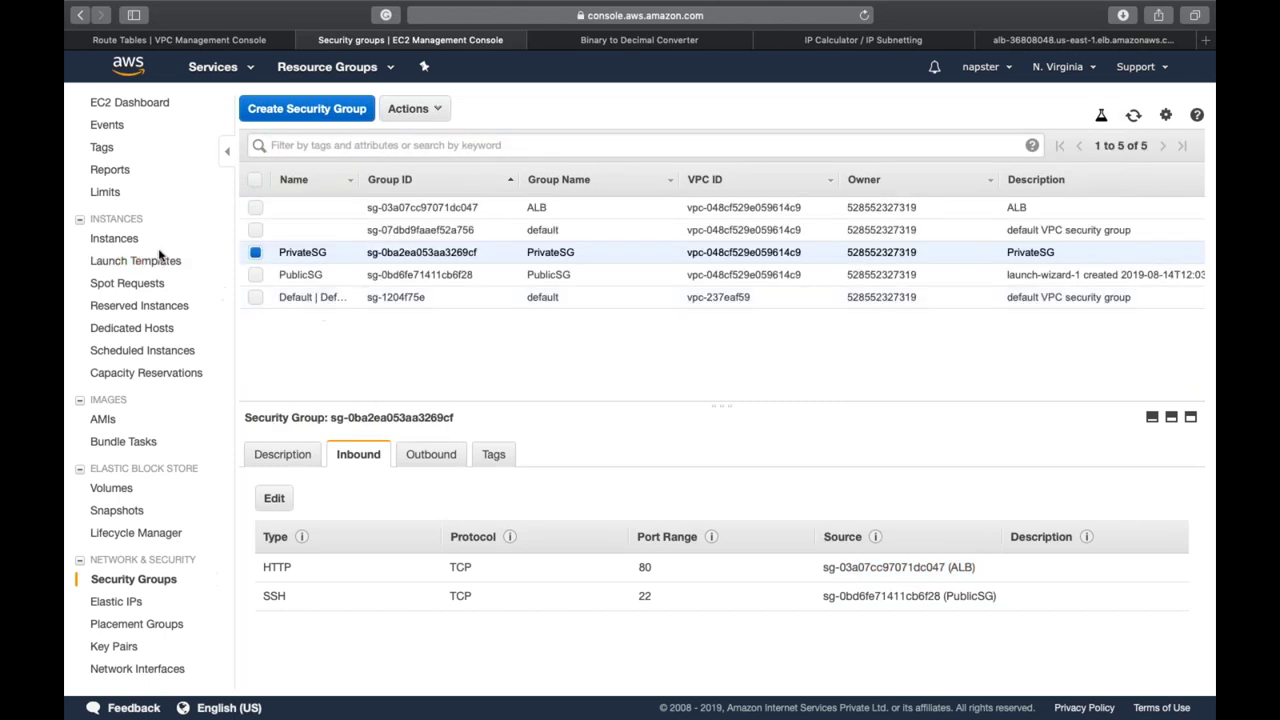
Reopen PrivateSG's inbound rules from the Application instance and reselect the ALB security group as the HTTP rule's source
{"action": "left_click", "coordinate": [140, 242]}
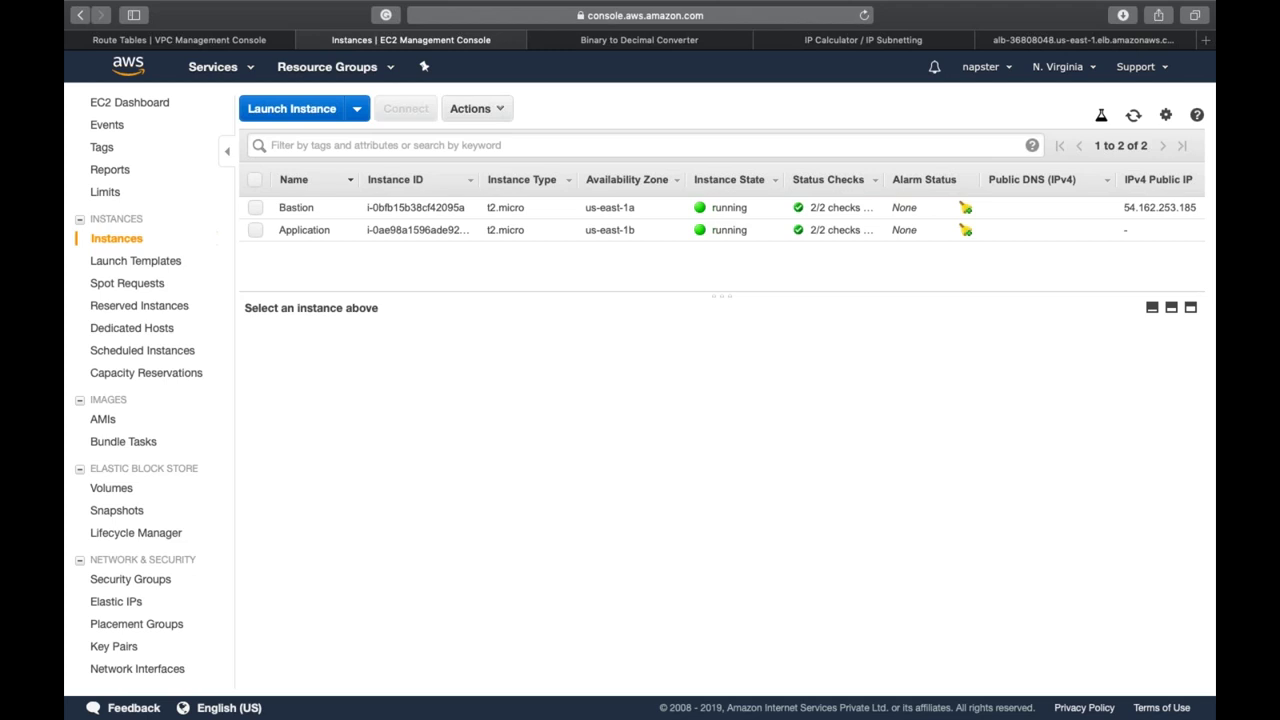
{"action": "left_click", "coordinate": [370, 230]}
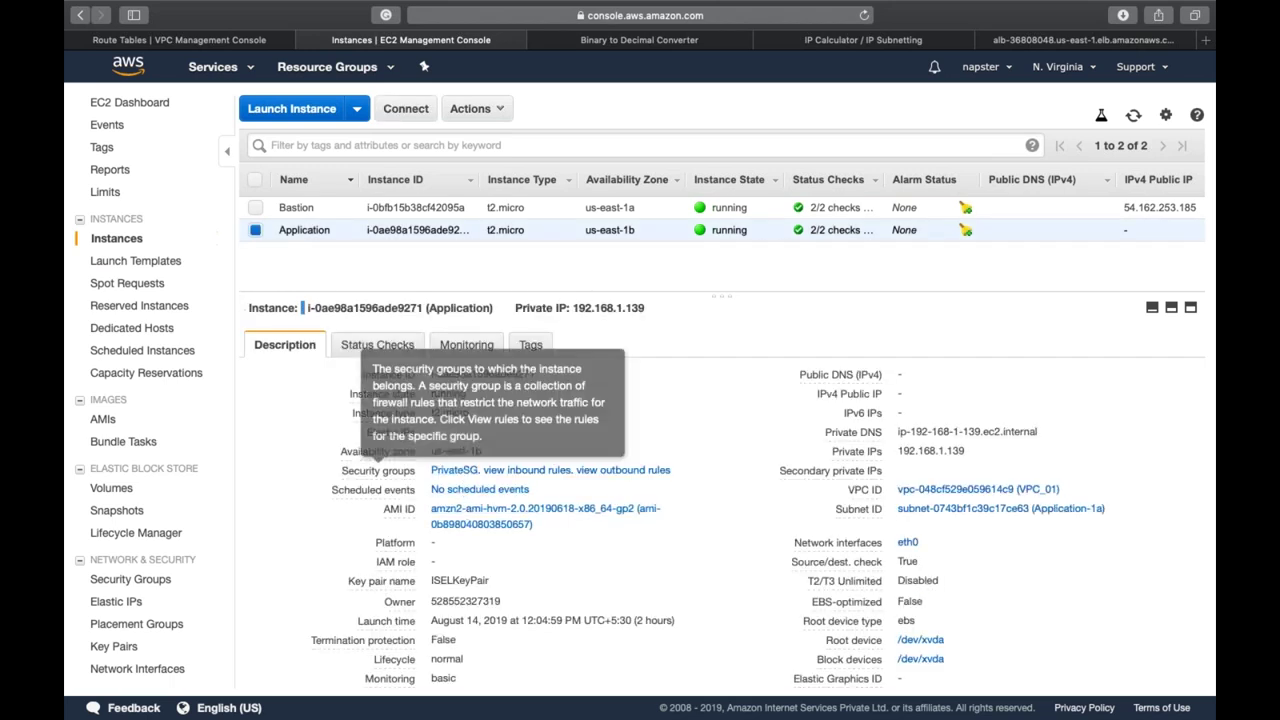
{"action": "left_click", "coordinate": [452, 470]}
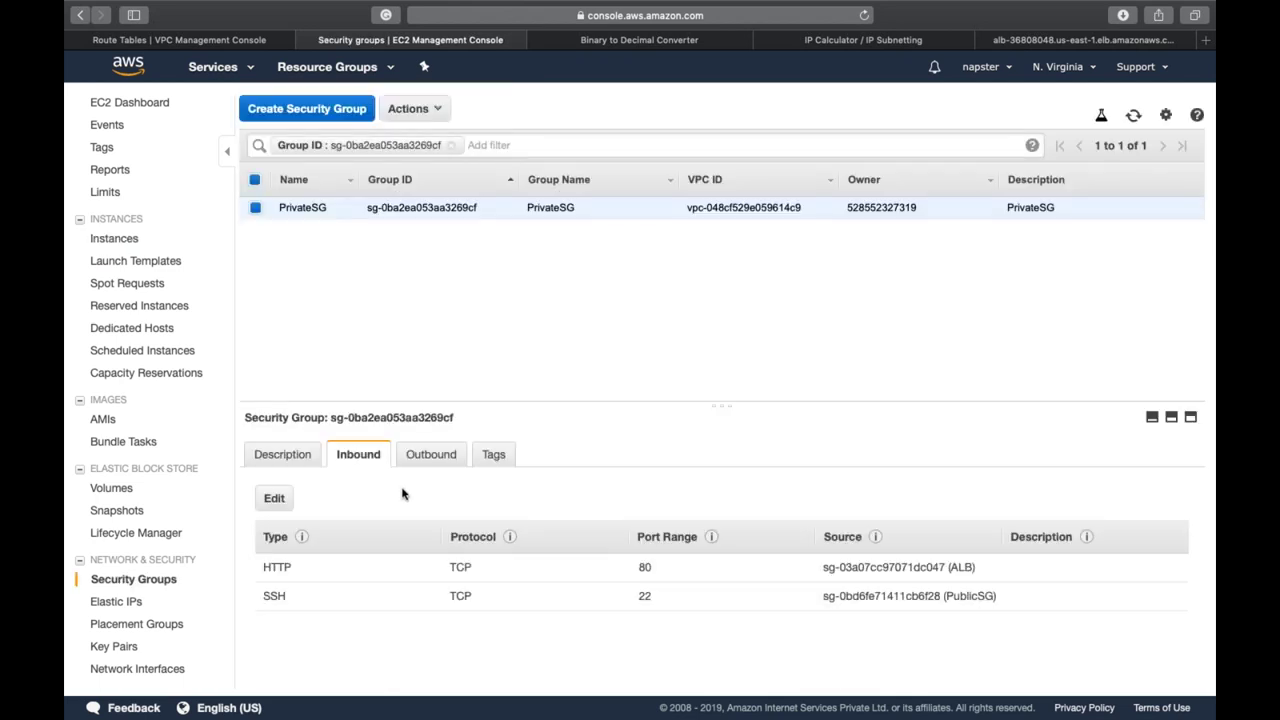
{"action": "left_click", "coordinate": [276, 498]}
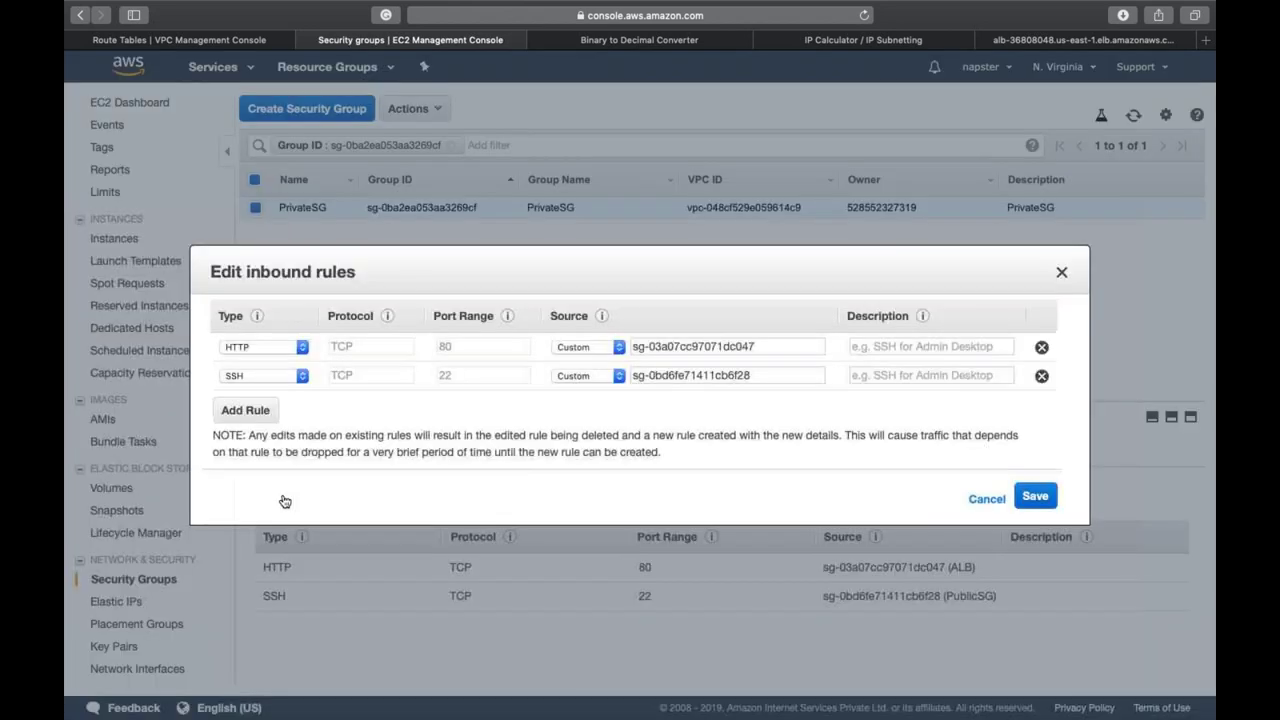
{"action": "triple_click", "coordinate": [773, 351]}
{"action": "key", "text": "BackSpace"}
{"action": "type", "text": "s"}
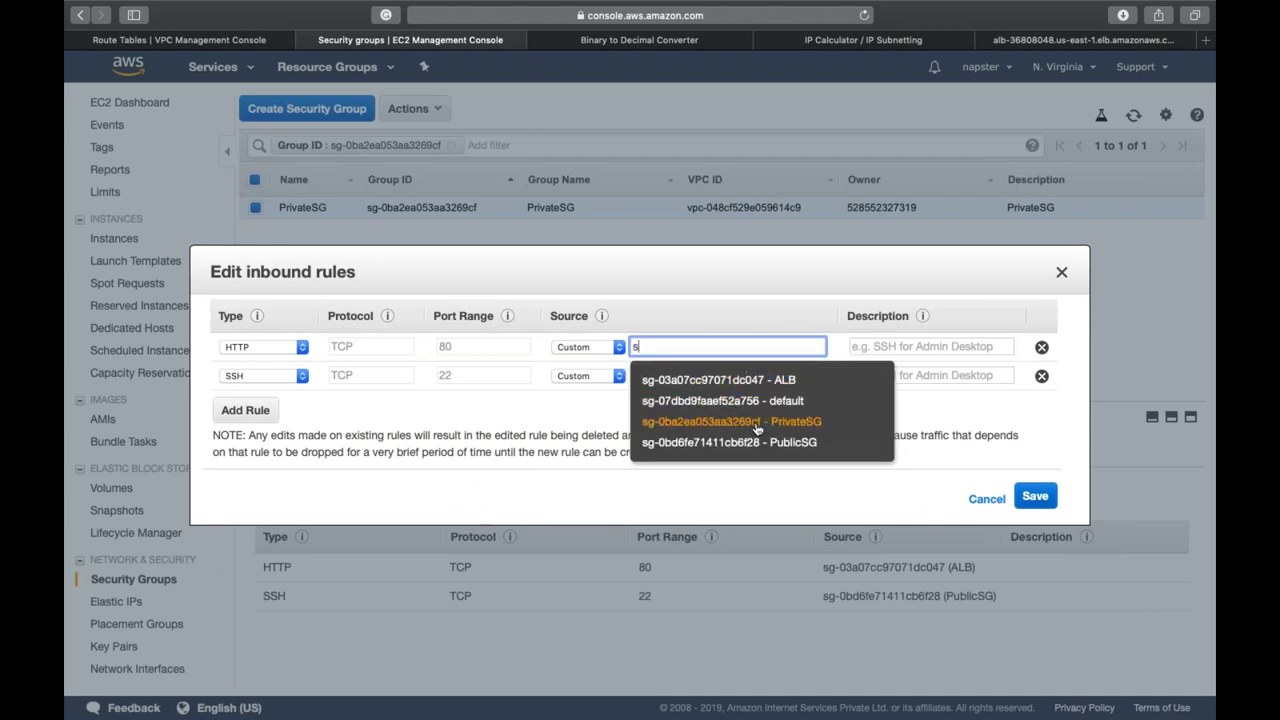
{"action": "key", "text": "Up"}
{"action": "key", "text": "Up"}
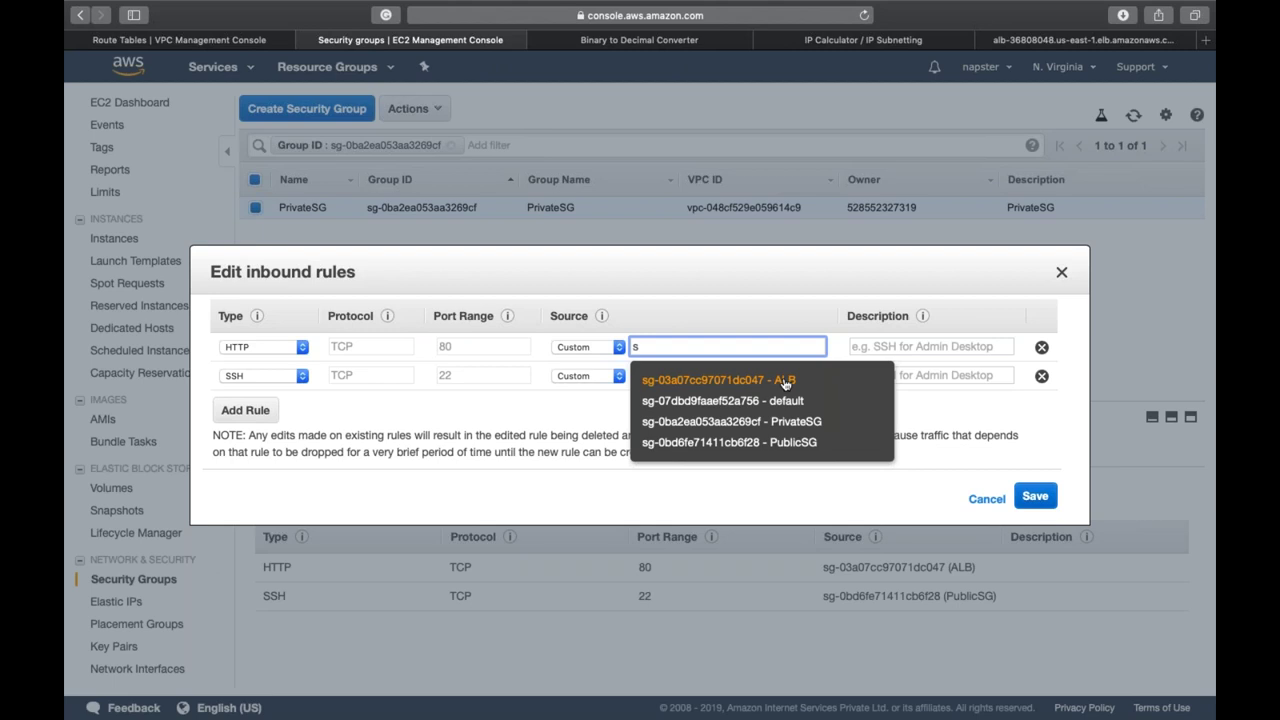
{"action": "left_click", "coordinate": [785, 381]}
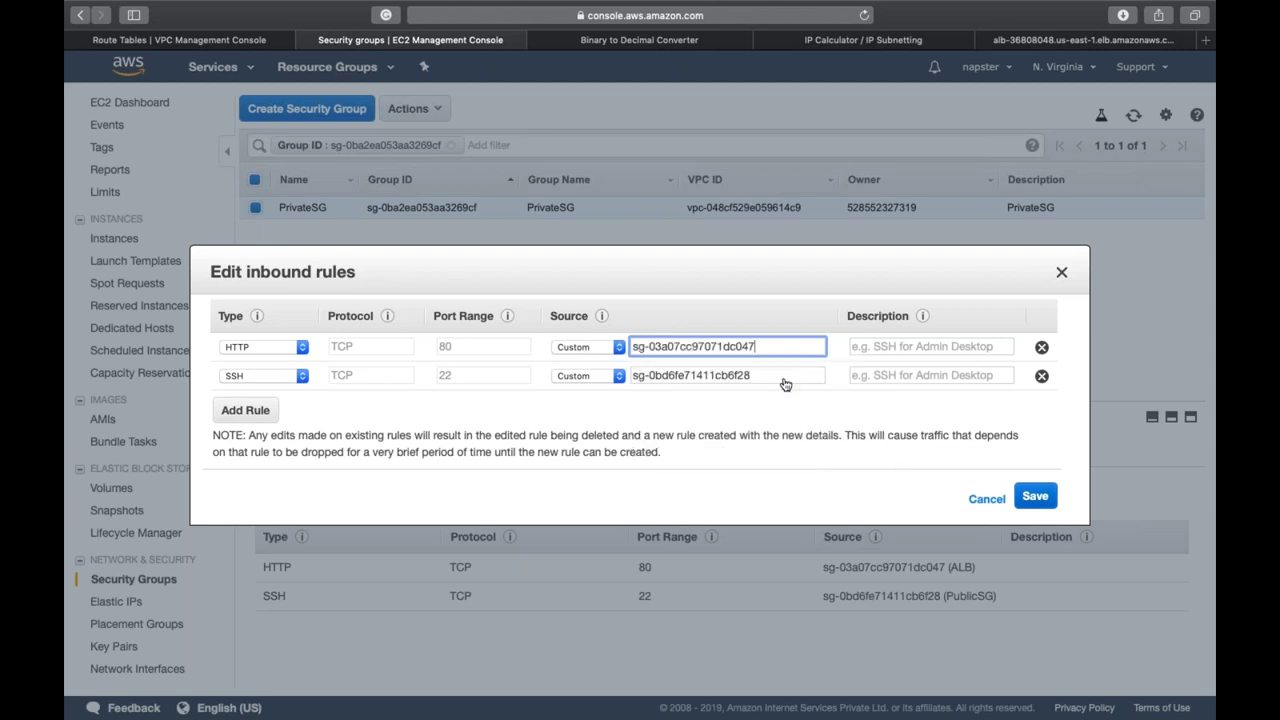
{"action": "left_click", "coordinate": [1036, 497]}
Reselect PublicSG as the source of PrivateSG's SSH rule and save the inbound rules
{"action": "left_click", "coordinate": [794, 376]}
{"action": "key", "text": "super+a"}
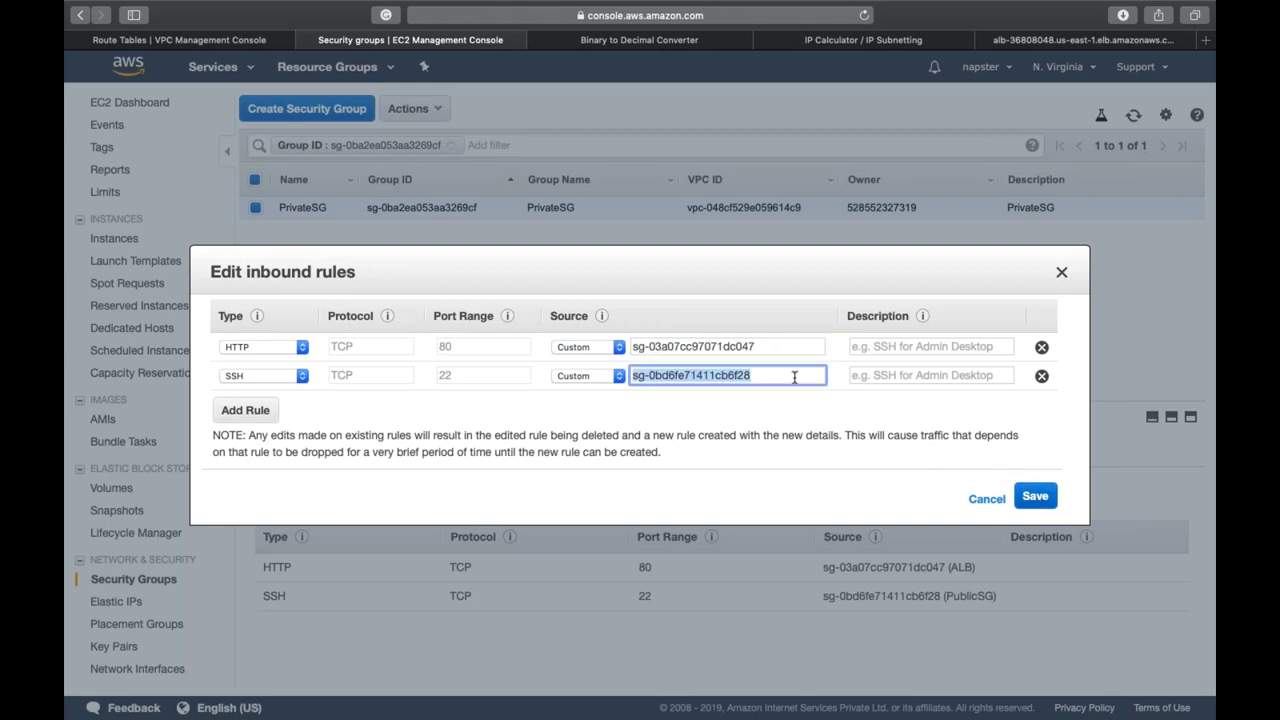
{"action": "key", "text": "BackSpace"}
{"action": "type", "text": "s"}
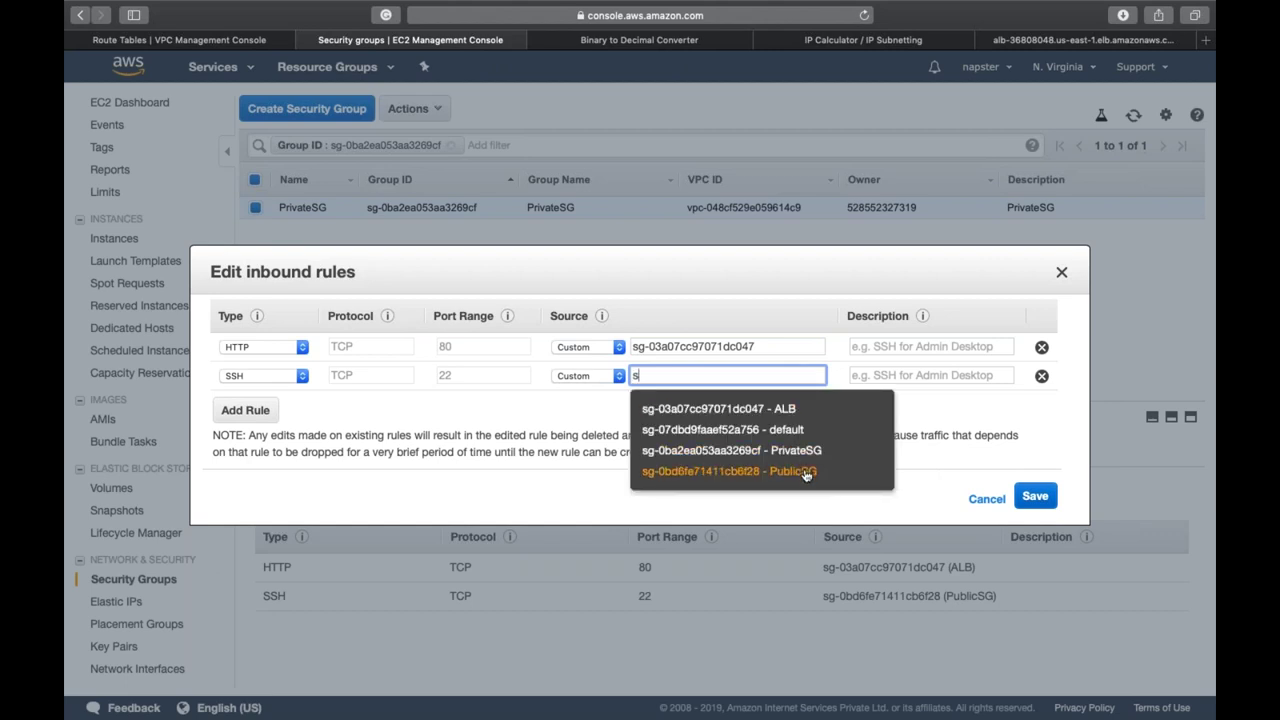
{"action": "left_click", "coordinate": [806, 472]}
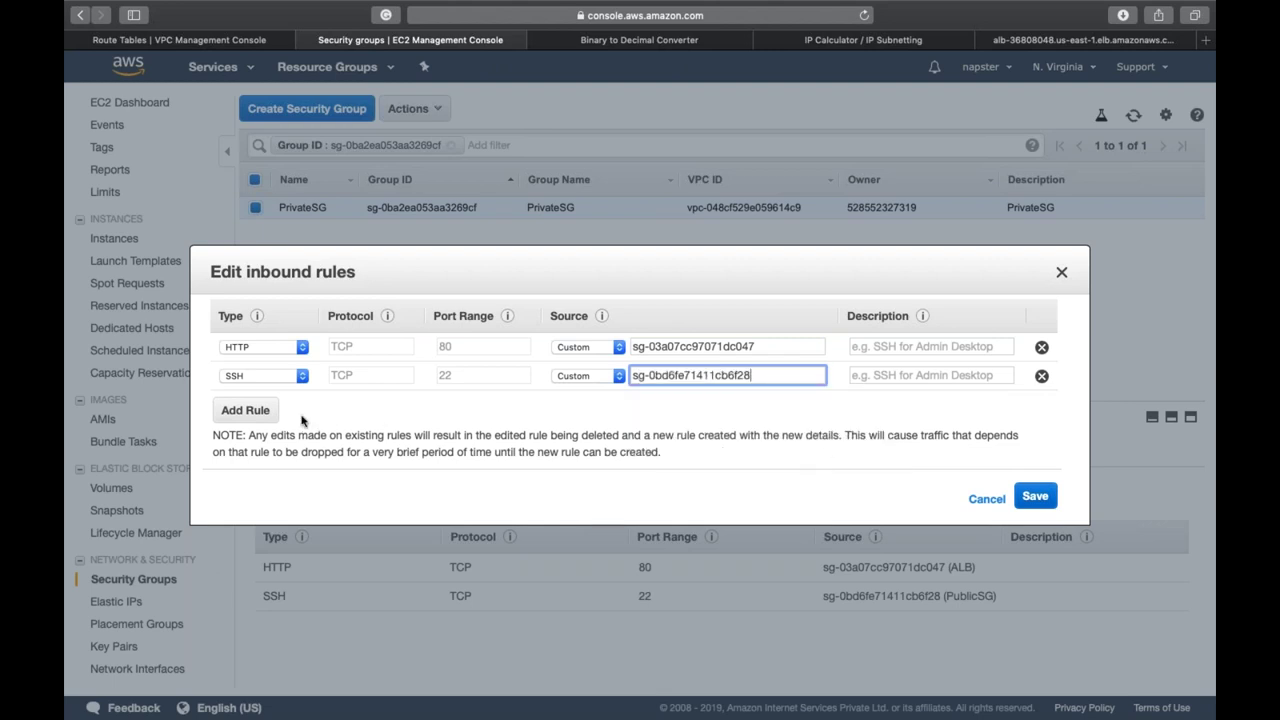
{"action": "left_click", "coordinate": [1036, 497]}
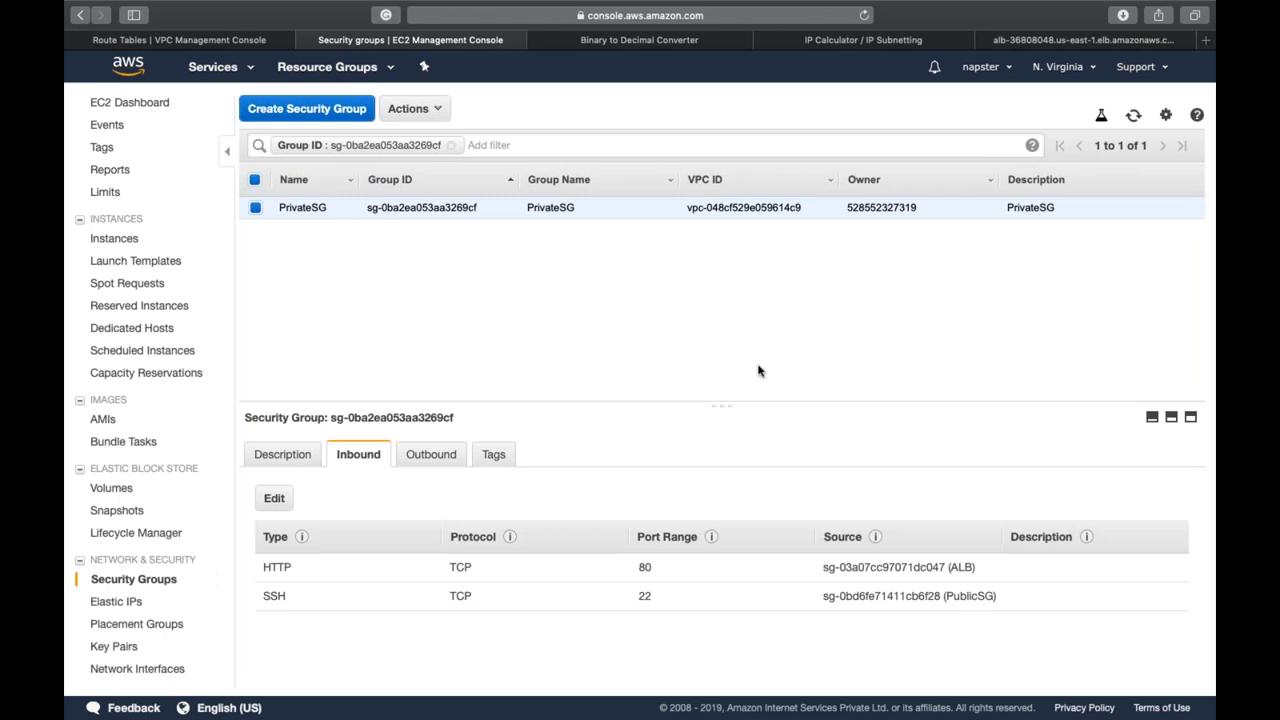
Switch to the VPC console and view the details of VPC_01's NAT gateway
{"action": "key", "text": "ctrl+shift+Tab"}
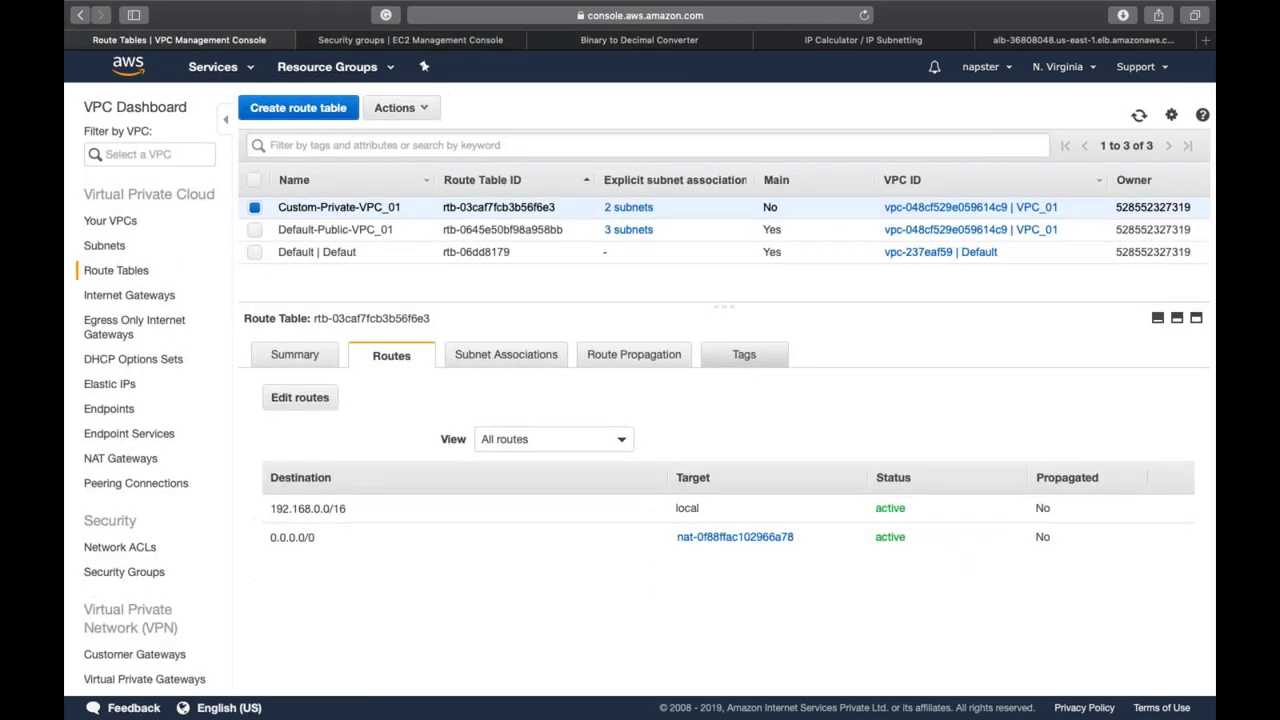
{"action": "left_click", "coordinate": [148, 459]}
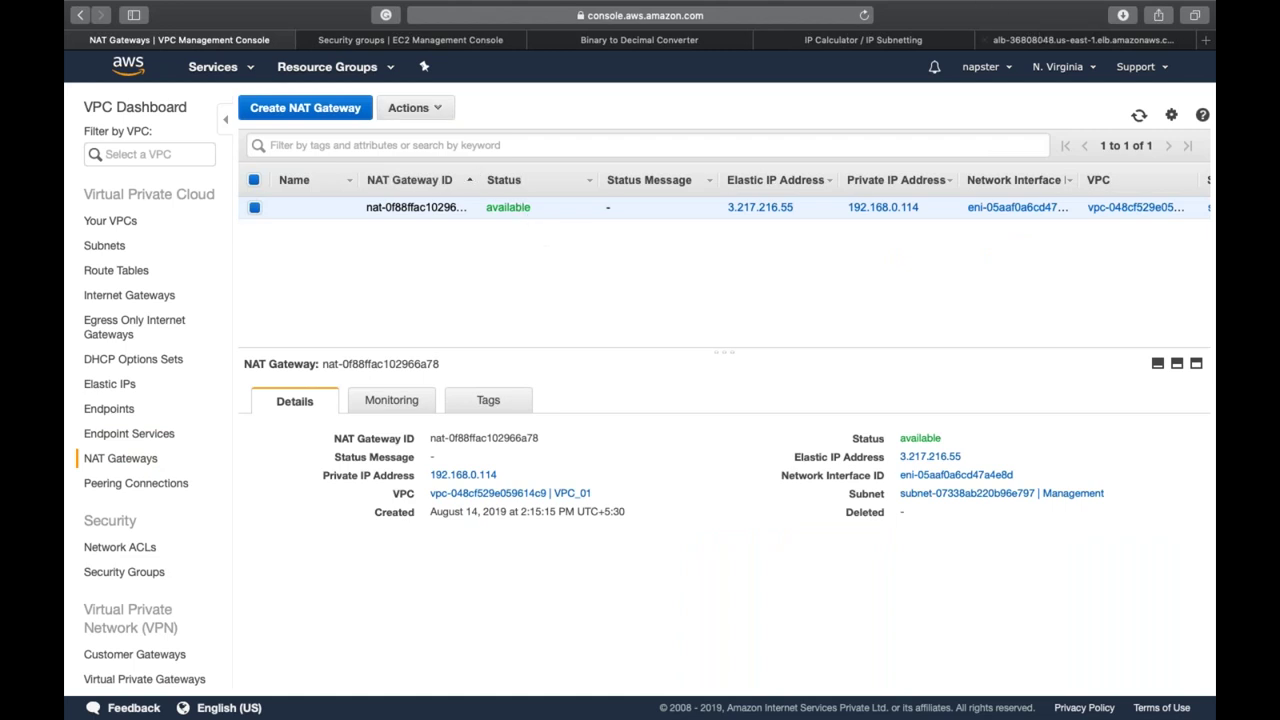
View the demo page served through the application load balancer's DNS address
{"action": "left_click", "coordinate": [1045, 40]}
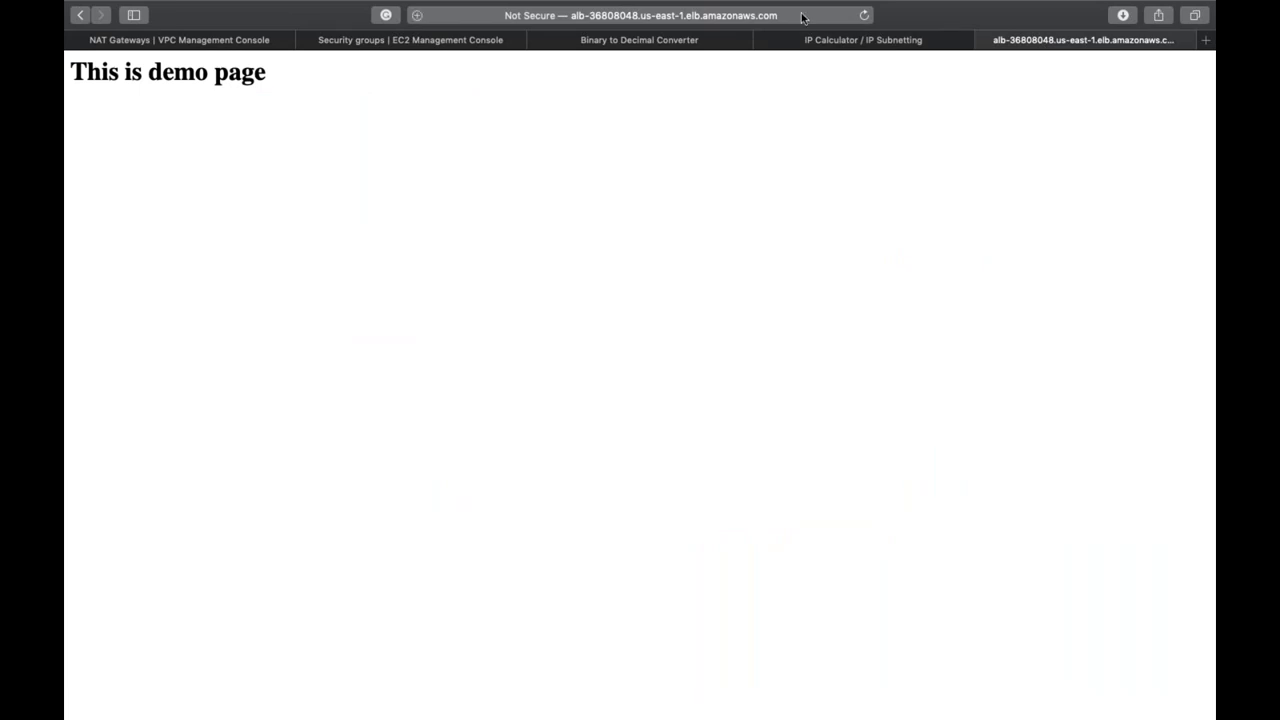
{"action": "left_click", "coordinate": [418, 15]}
{"action": "left_click", "coordinate": [1046, 323]}
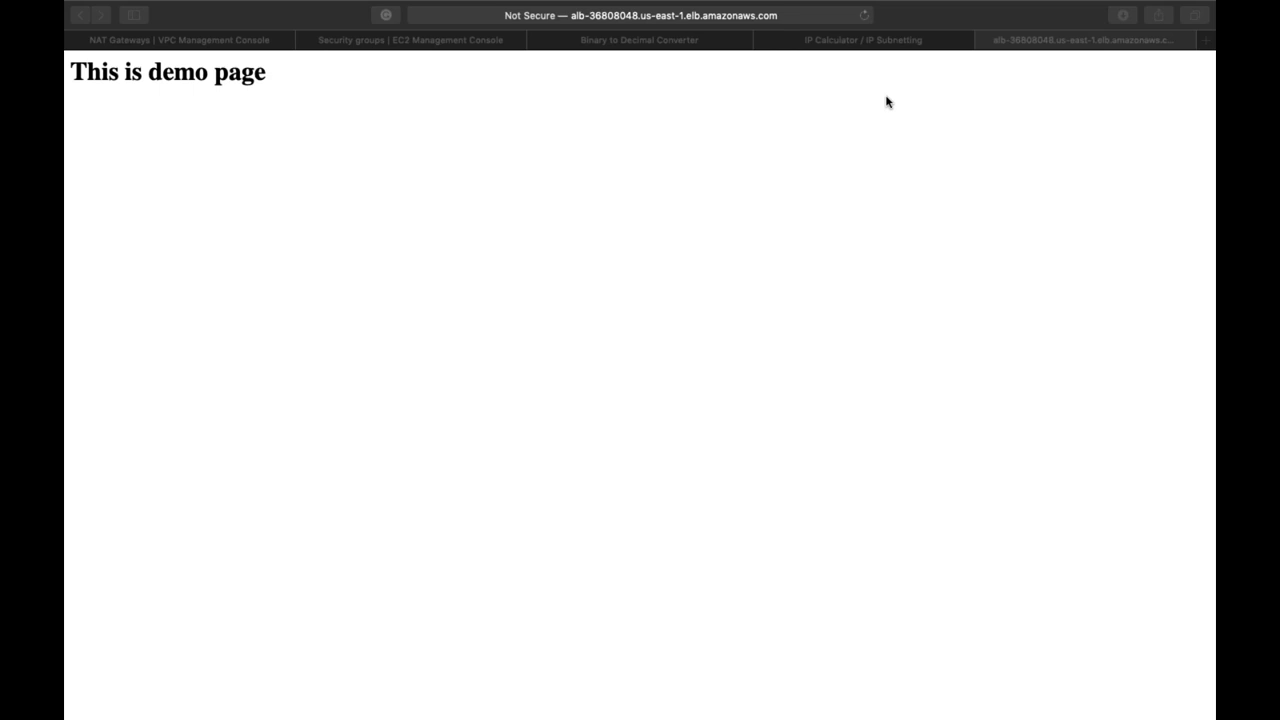
{"action": "left_click", "coordinate": [864, 127]}
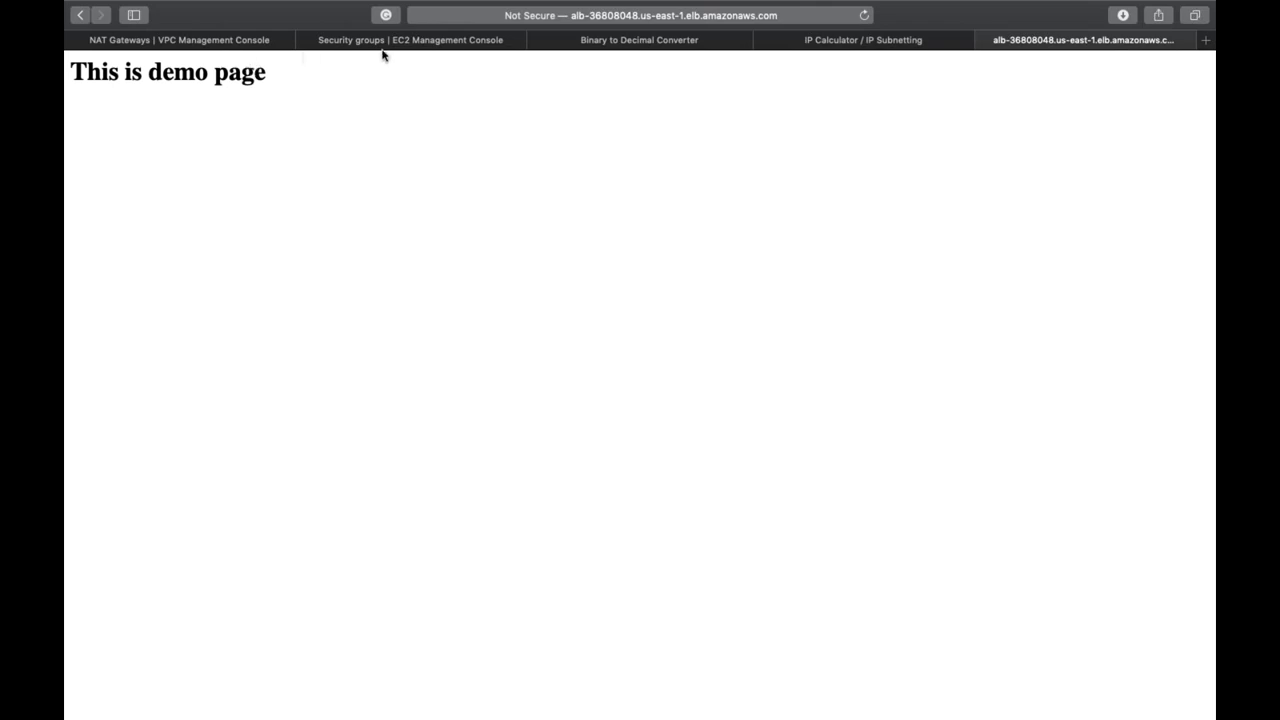
Delete VPC_01's NAT gateway
{"action": "left_click", "coordinate": [173, 42]}
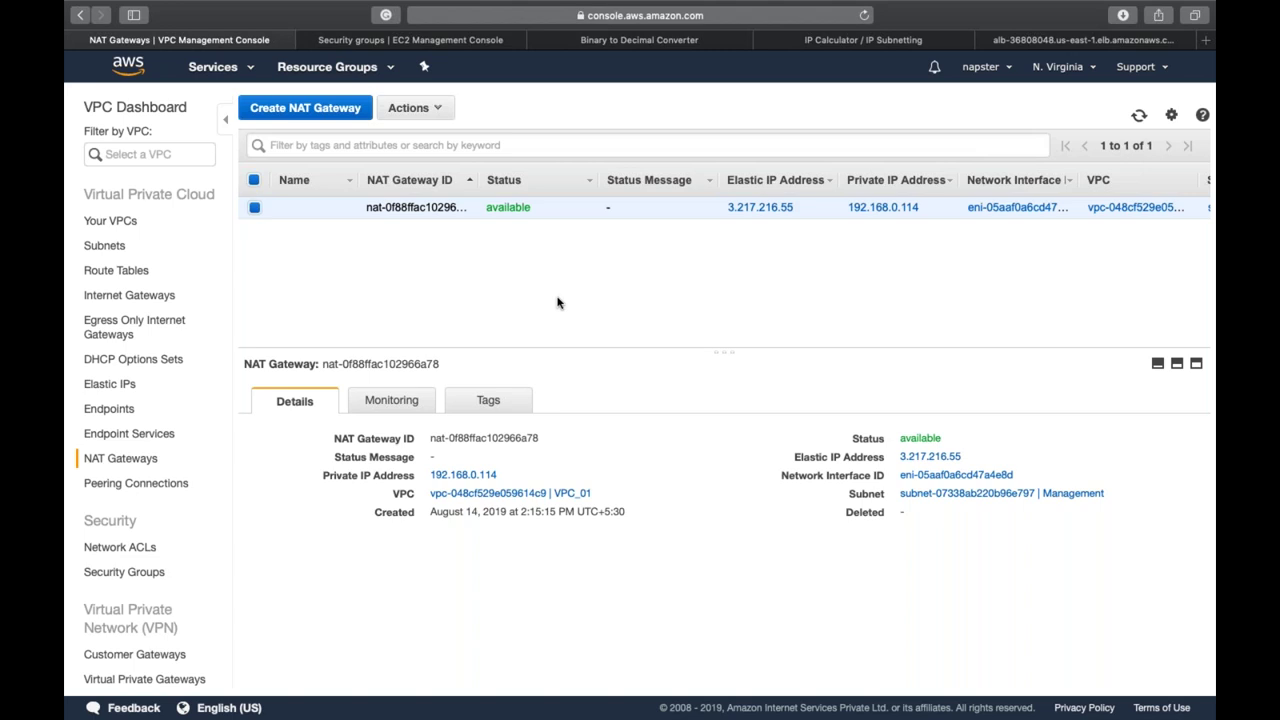
{"action": "left_click", "coordinate": [442, 108]}
{"action": "left_click", "coordinate": [451, 135]}
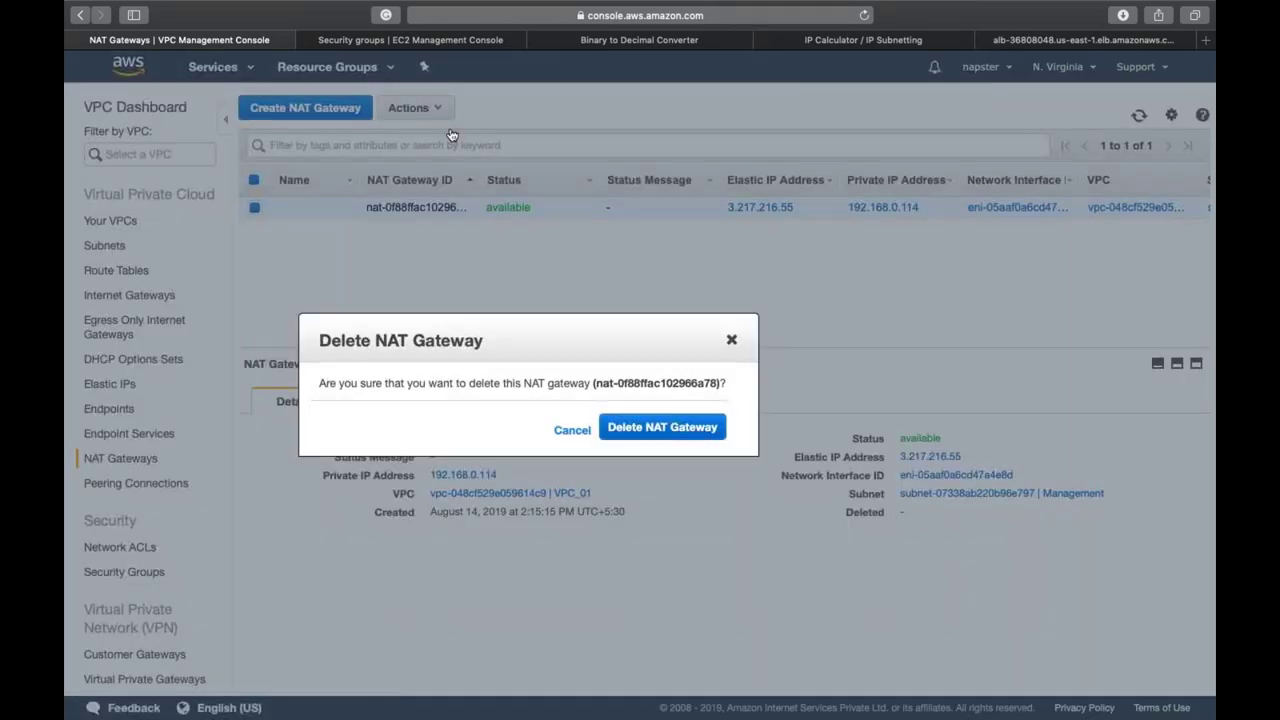
{"action": "left_click", "coordinate": [661, 426]}
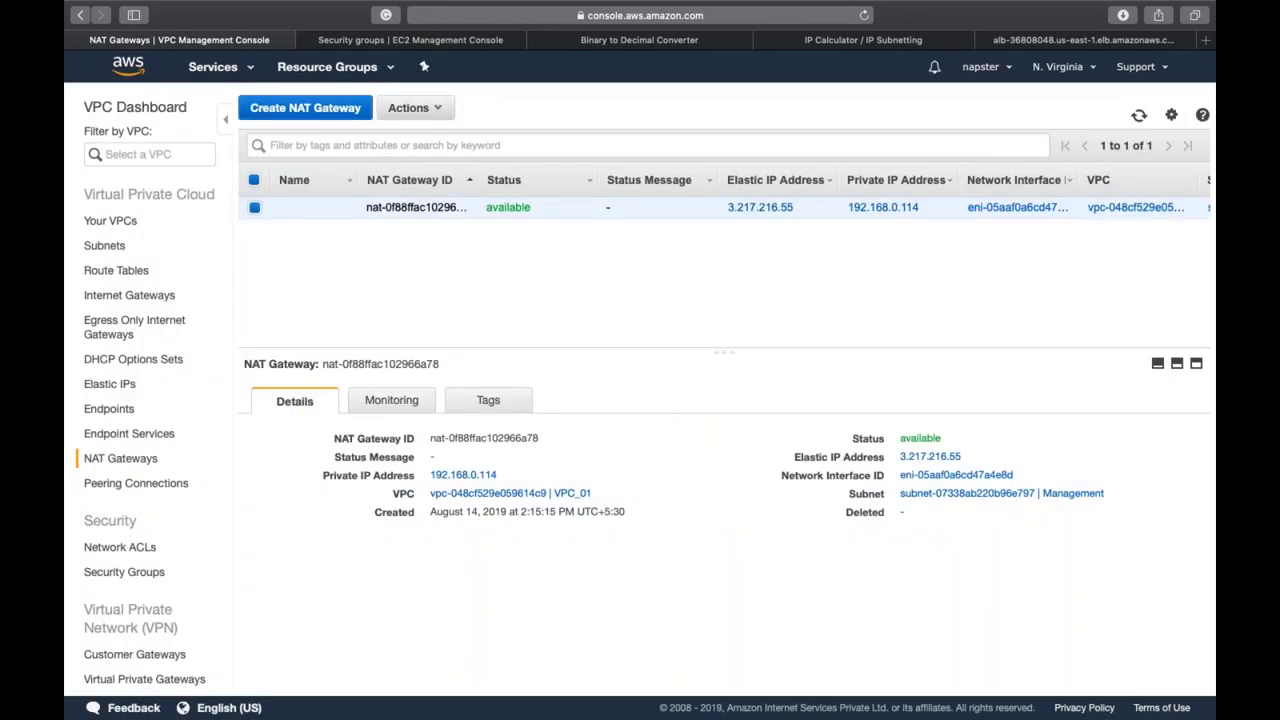
{"action": "left_click", "coordinate": [452, 112]}
{"action": "left_click", "coordinate": [466, 137]}
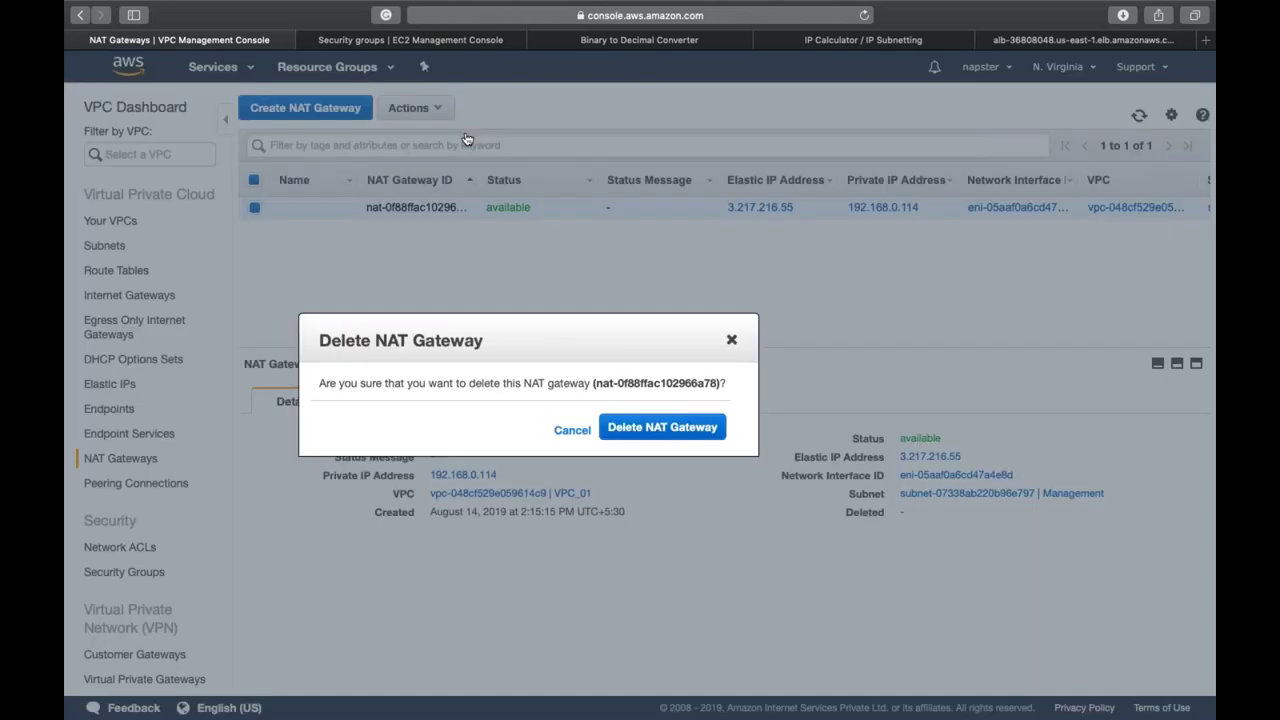
{"action": "left_click", "coordinate": [665, 426]}
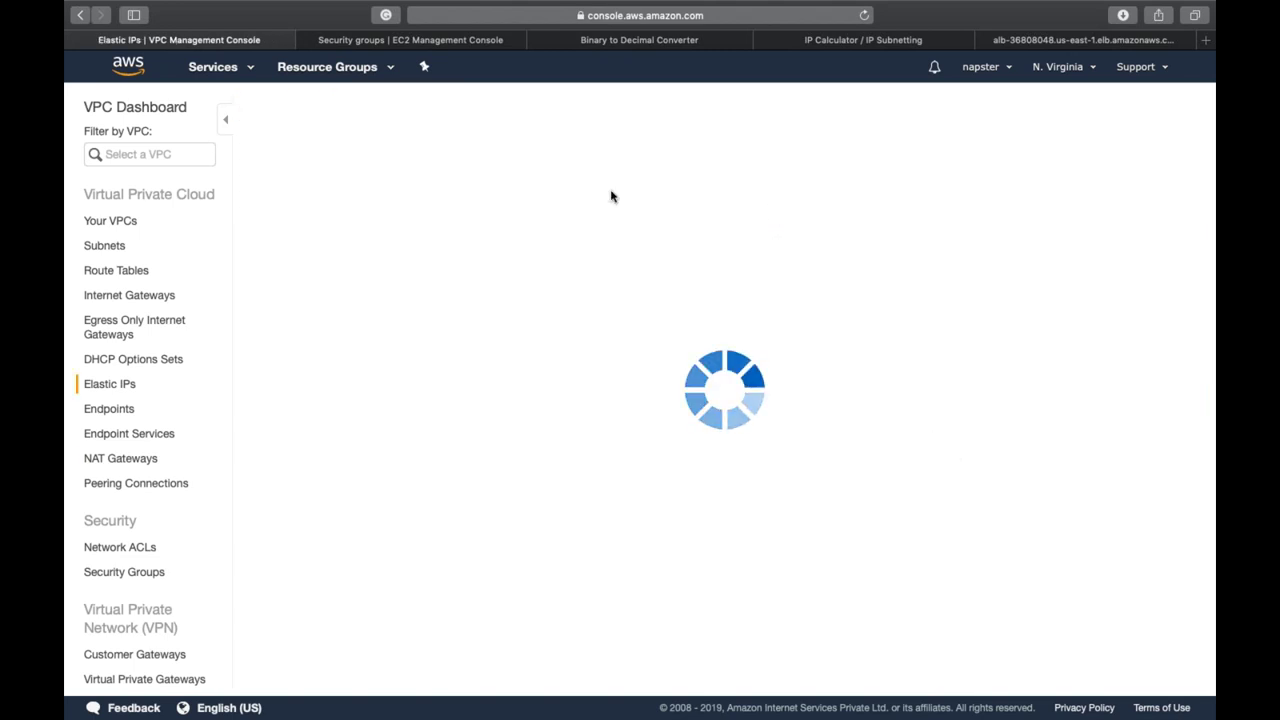
Release the Elastic IP 3.217.216.55 that the NAT gateway used, and clear the address list's filter
{"action": "left_click", "coordinate": [440, 110]}
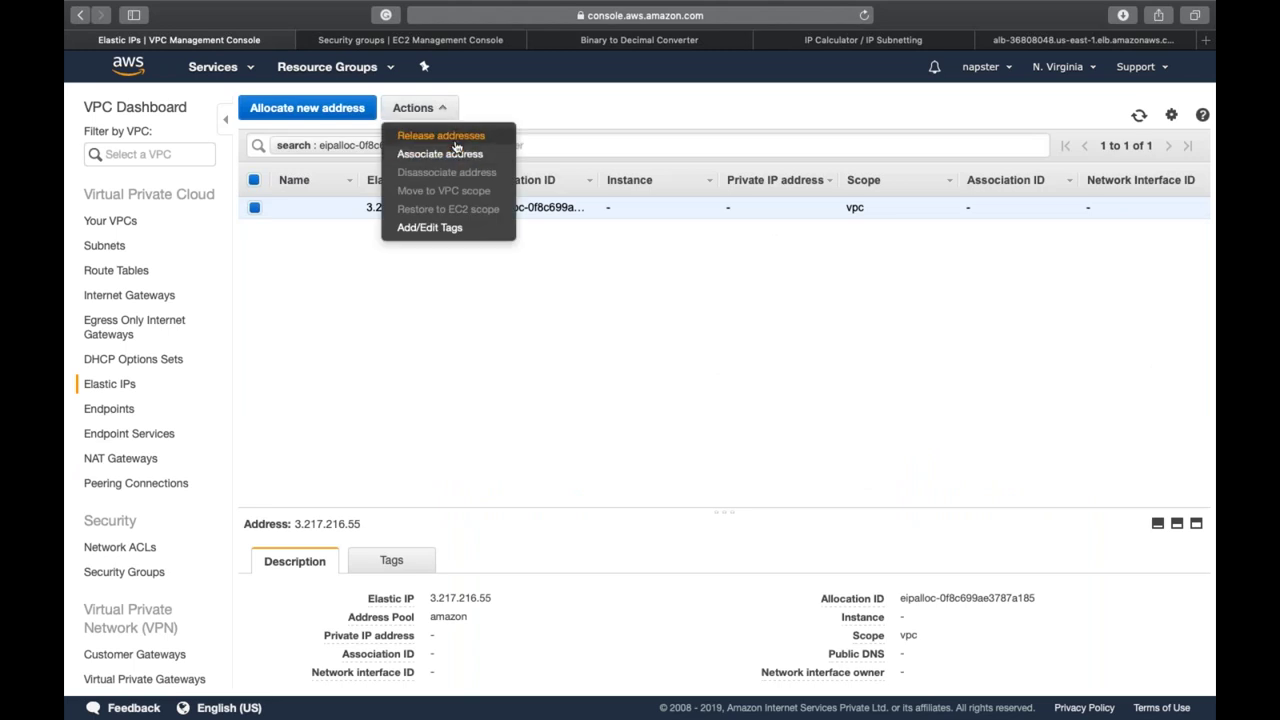
{"action": "left_click", "coordinate": [445, 135]}
{"action": "left_click", "coordinate": [850, 452]}
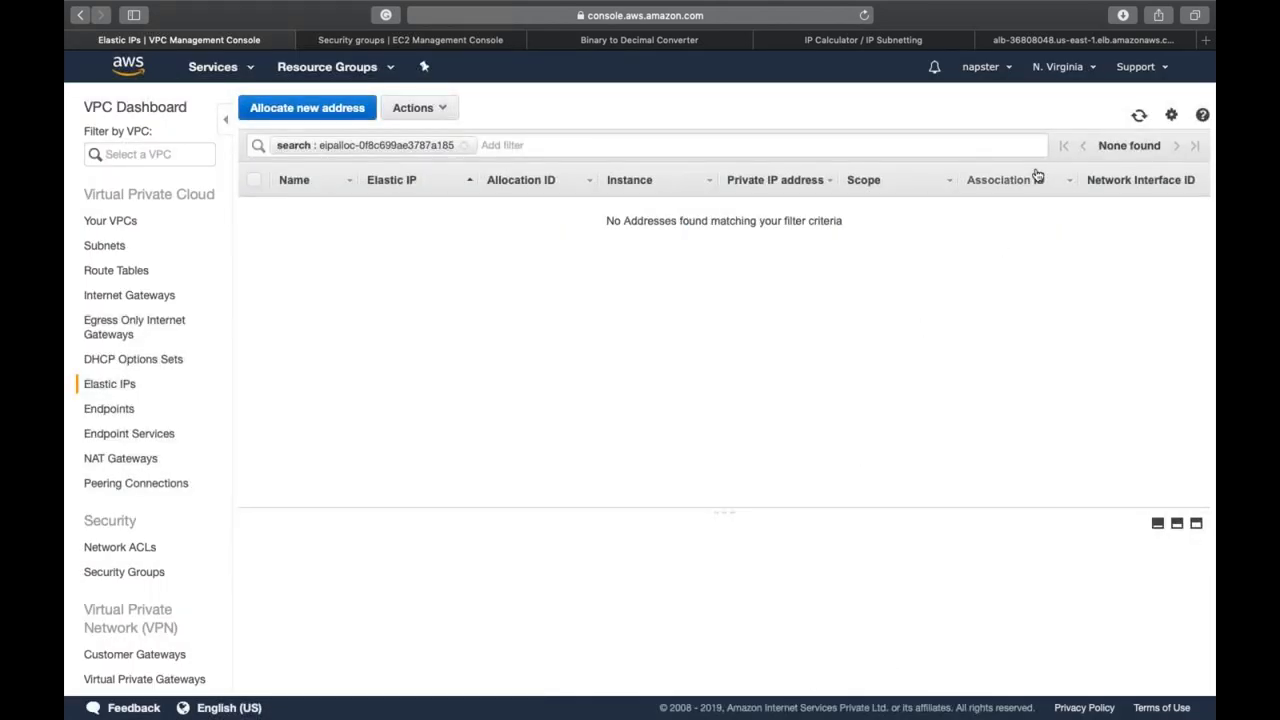
{"action": "left_click", "coordinate": [464, 146]}
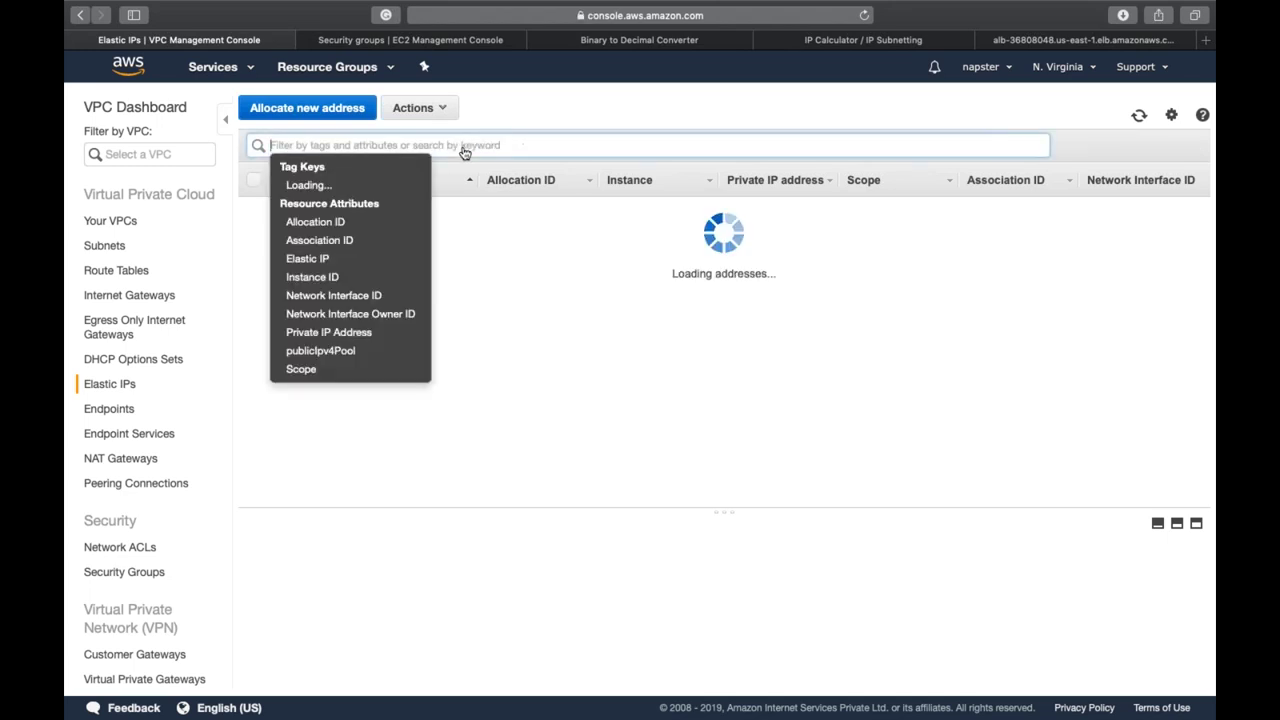
Show the list of VPCs, and close the Binary to Decimal Converter and IP Calculator pages
{"action": "left_click", "coordinate": [126, 222]}
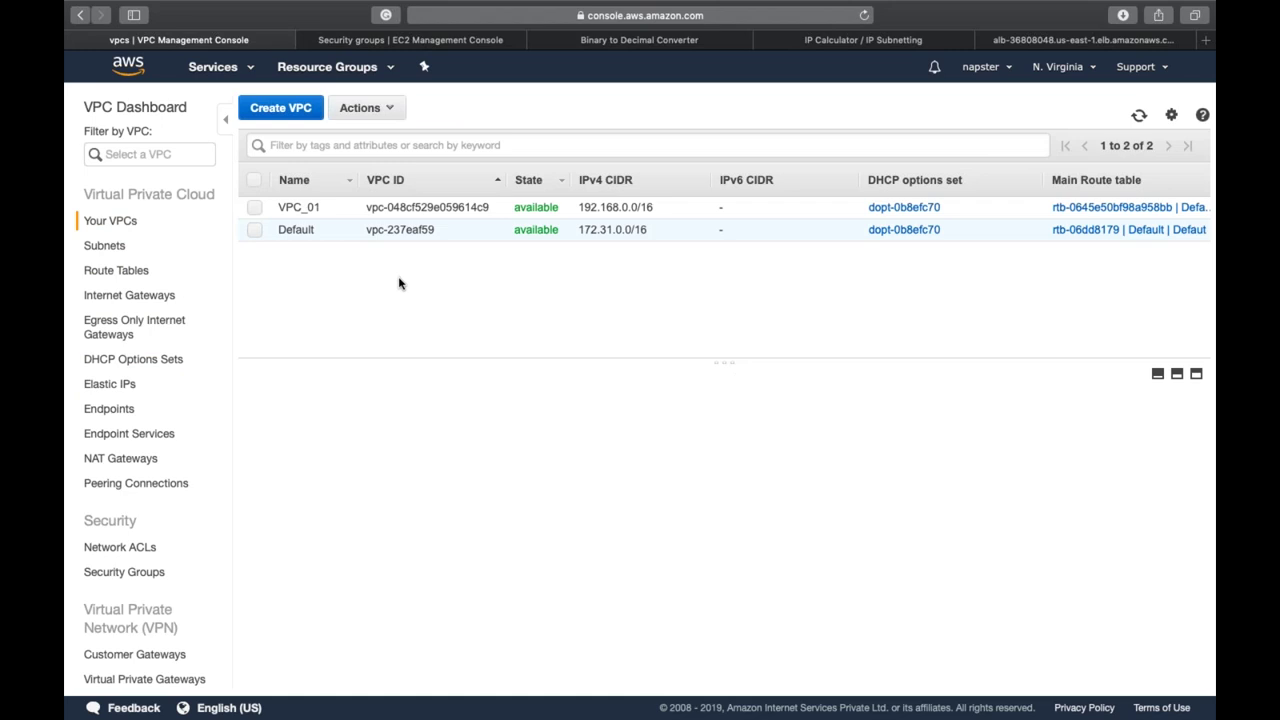
{"action": "left_click", "coordinate": [690, 40]}
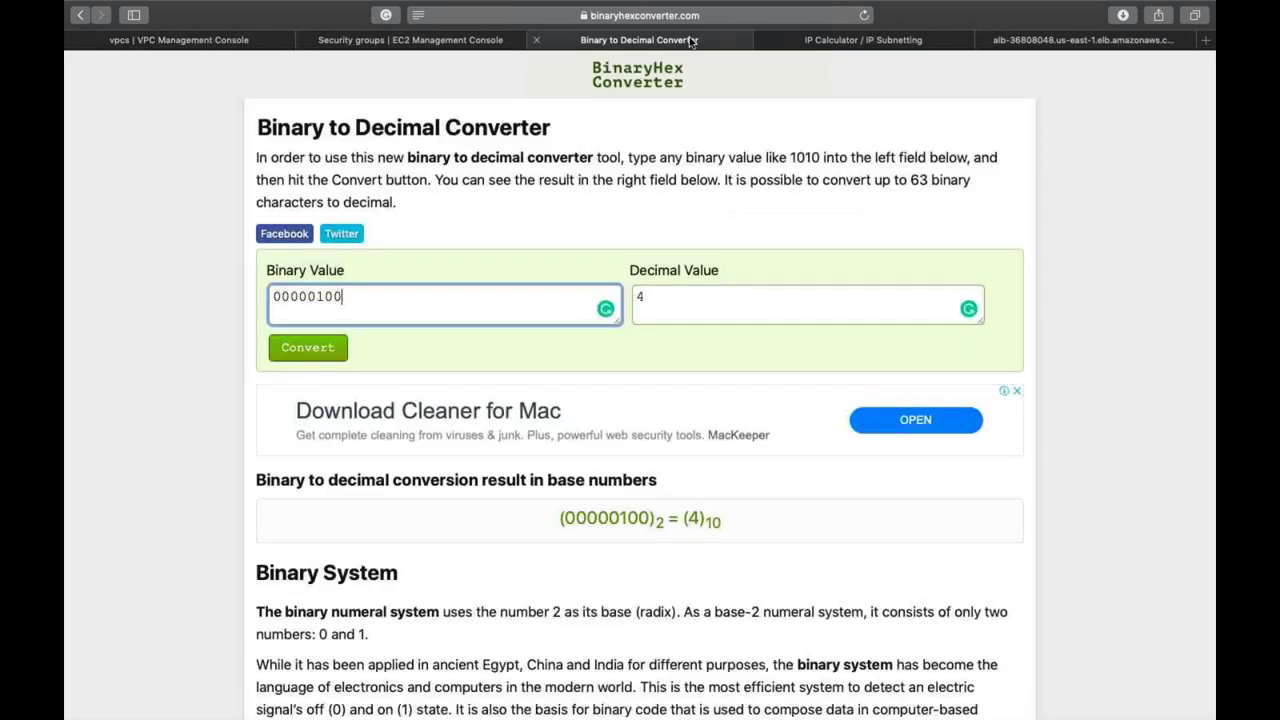
{"action": "key", "text": "super+w"}
{"action": "key", "text": "super+w"}
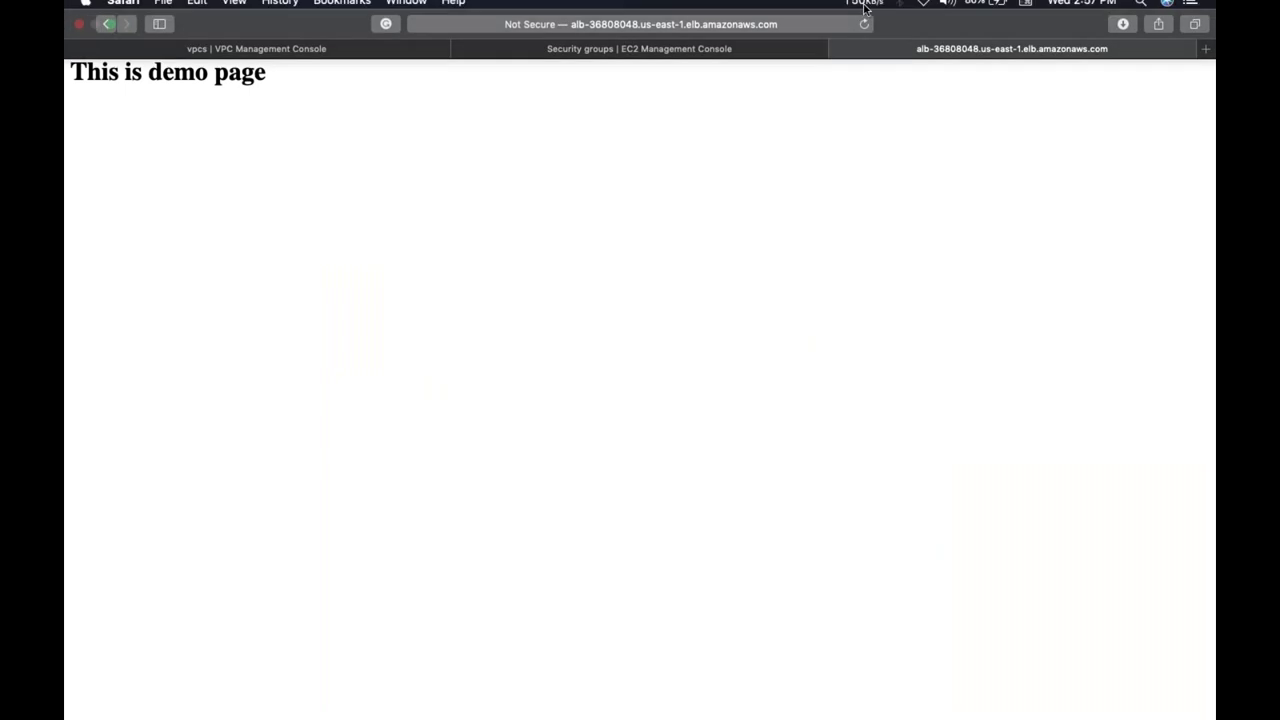
Reload the load balancer's demo page to check access without the NAT gateway, and return to the VPC list
{"action": "left_click", "coordinate": [866, 32]}
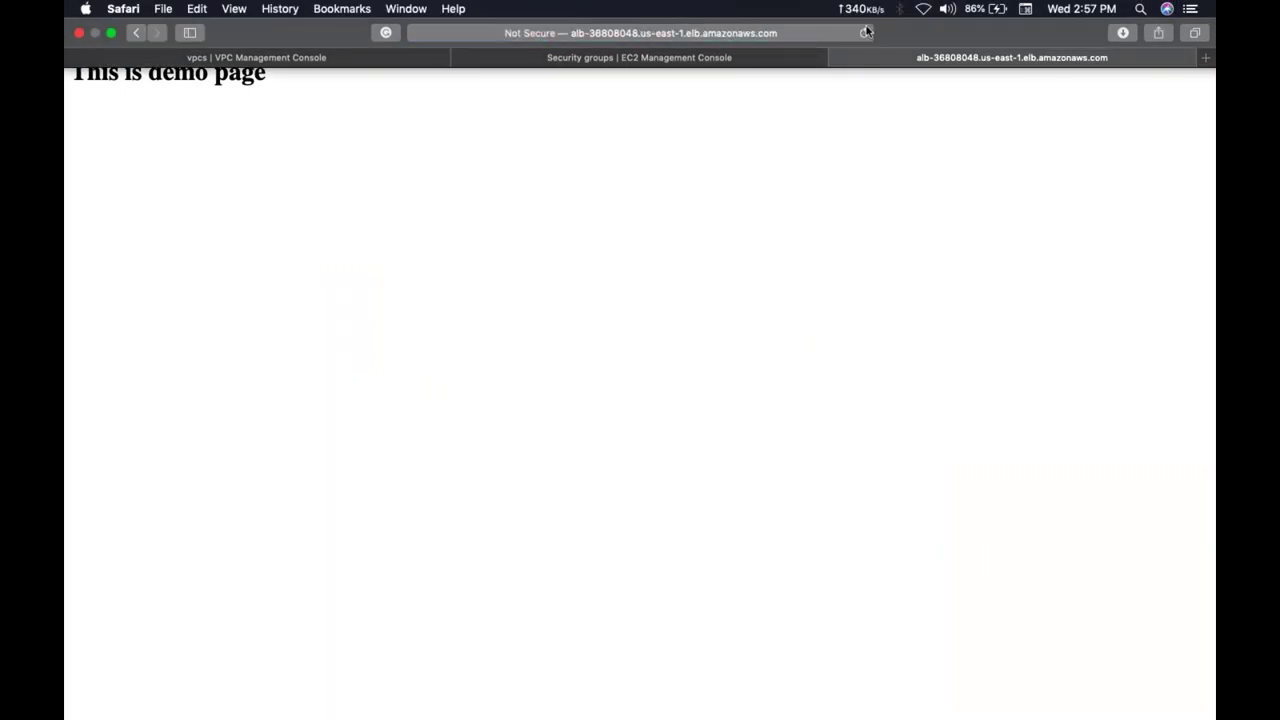
{"action": "left_click", "coordinate": [866, 32]}
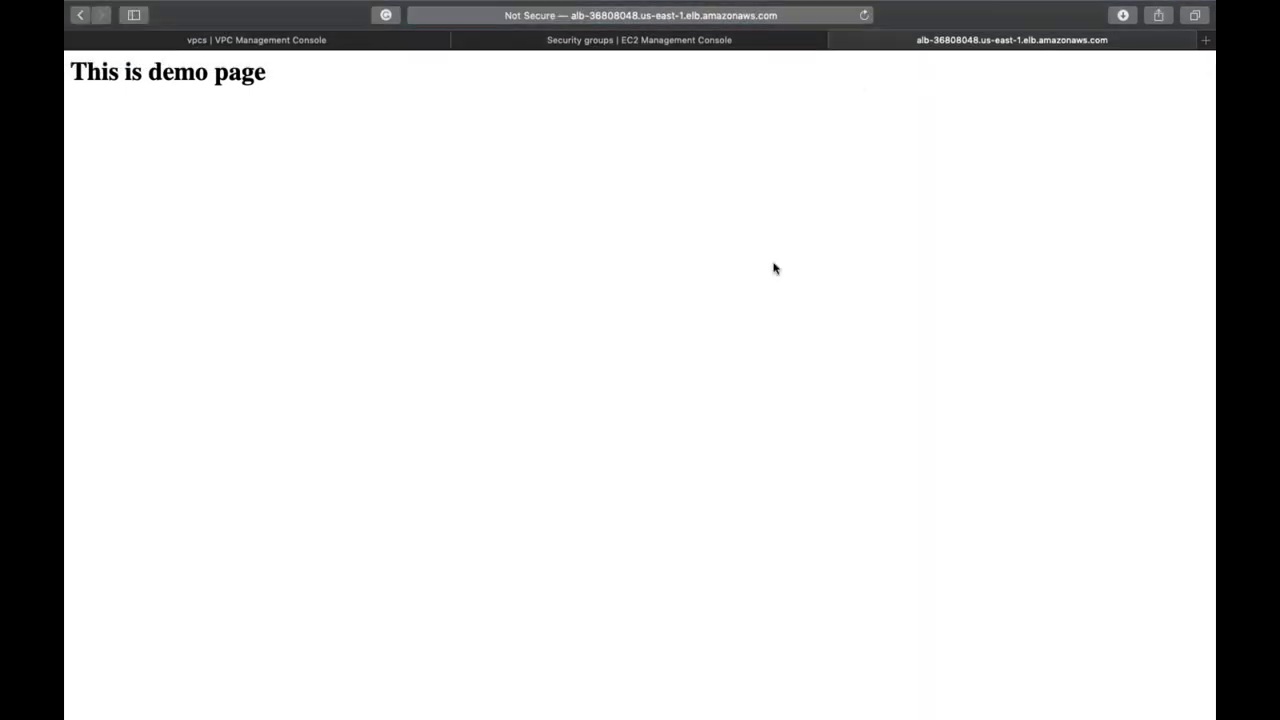
{"action": "key", "text": "ctrl+Tab"}
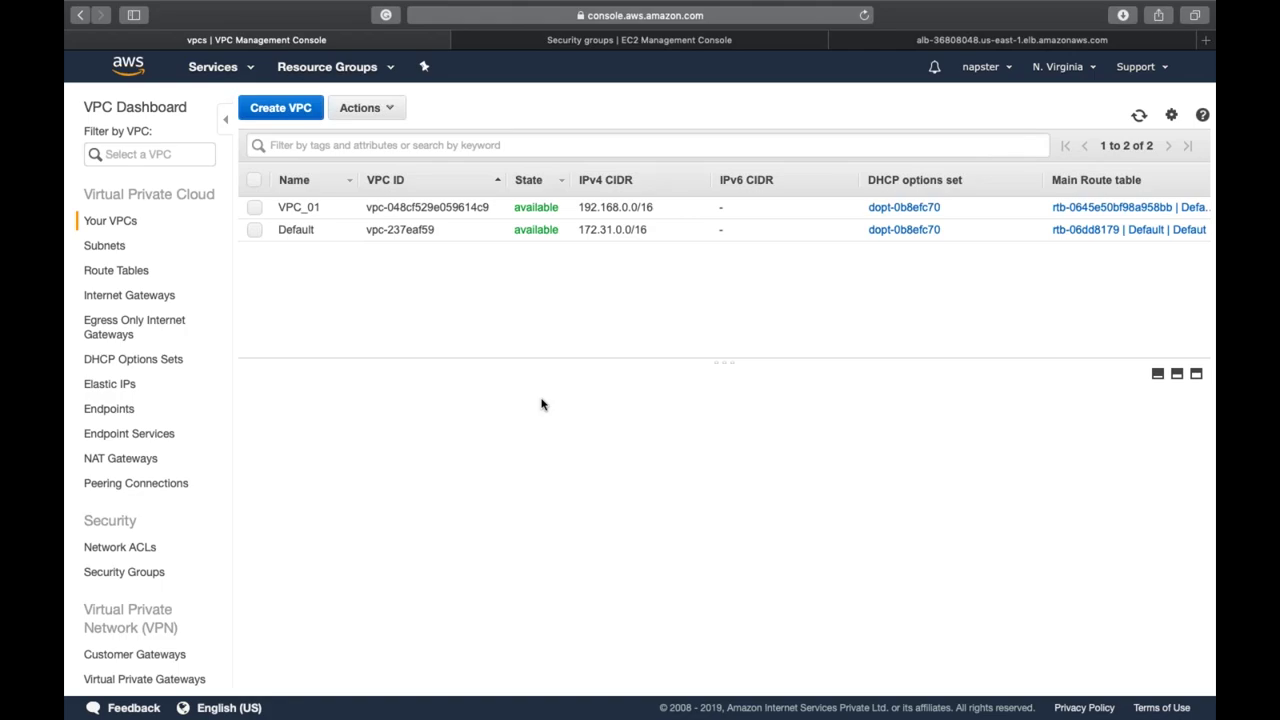
{"action": "key", "text": "ctrl+Left"}
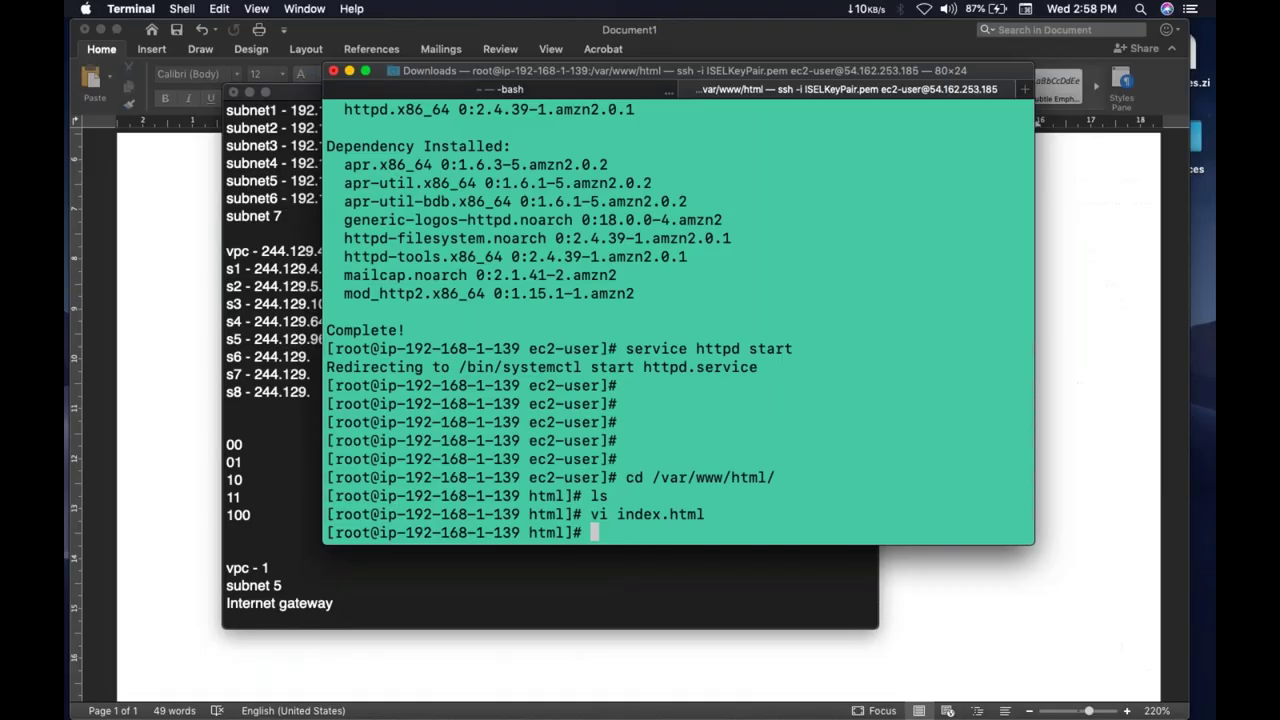
{"action": "key", "text": "super+Tab"}
{"action": "scroll", "coordinate": [640, 400], "scroll_direction": "down", "scroll_amount": 10}
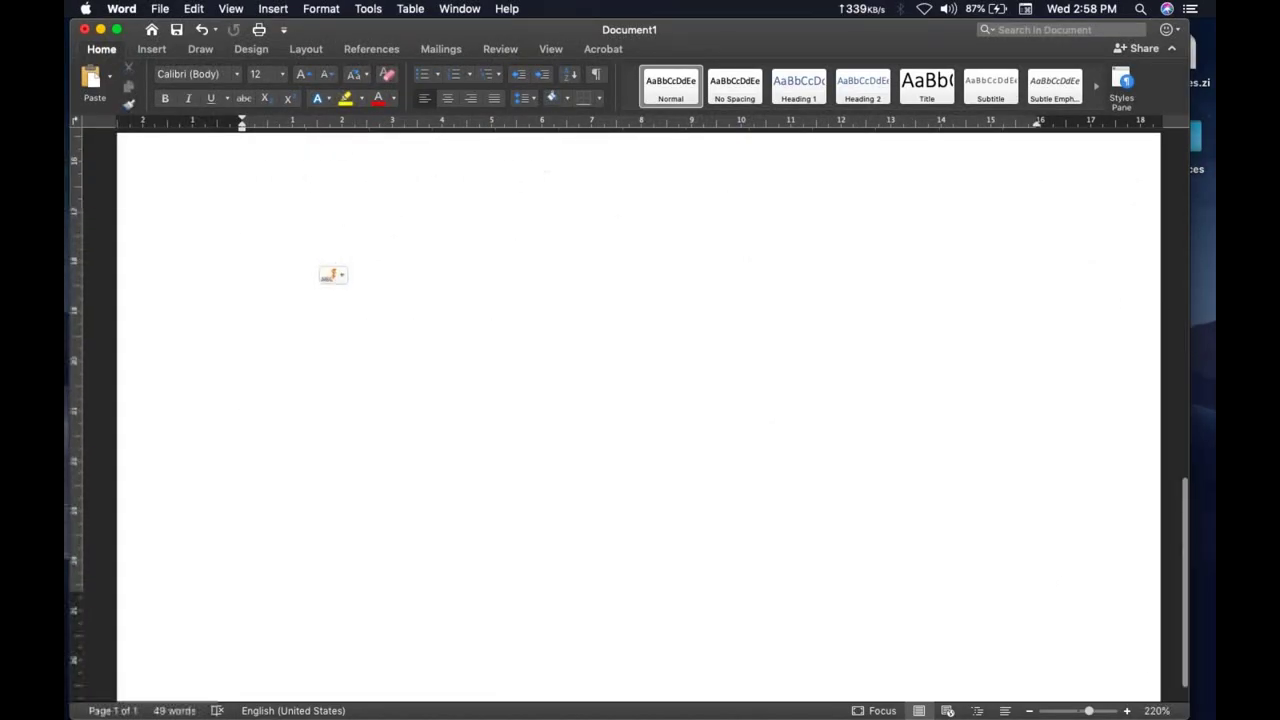
{"action": "scroll", "coordinate": [640, 400], "scroll_direction": "up", "scroll_amount": 5}
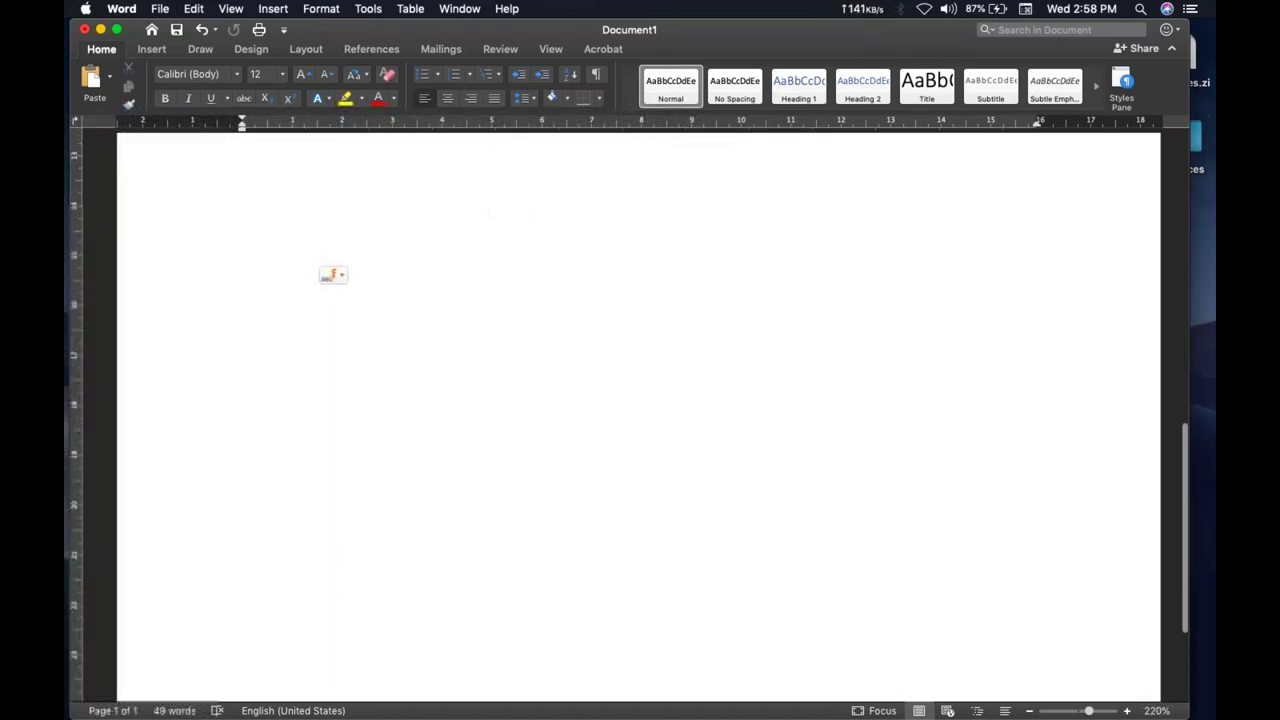
{"action": "key", "text": "ctrl+Right"}
{"action": "key", "text": "ctrl+Left"}
{"action": "key", "text": "ctrl+Right"}
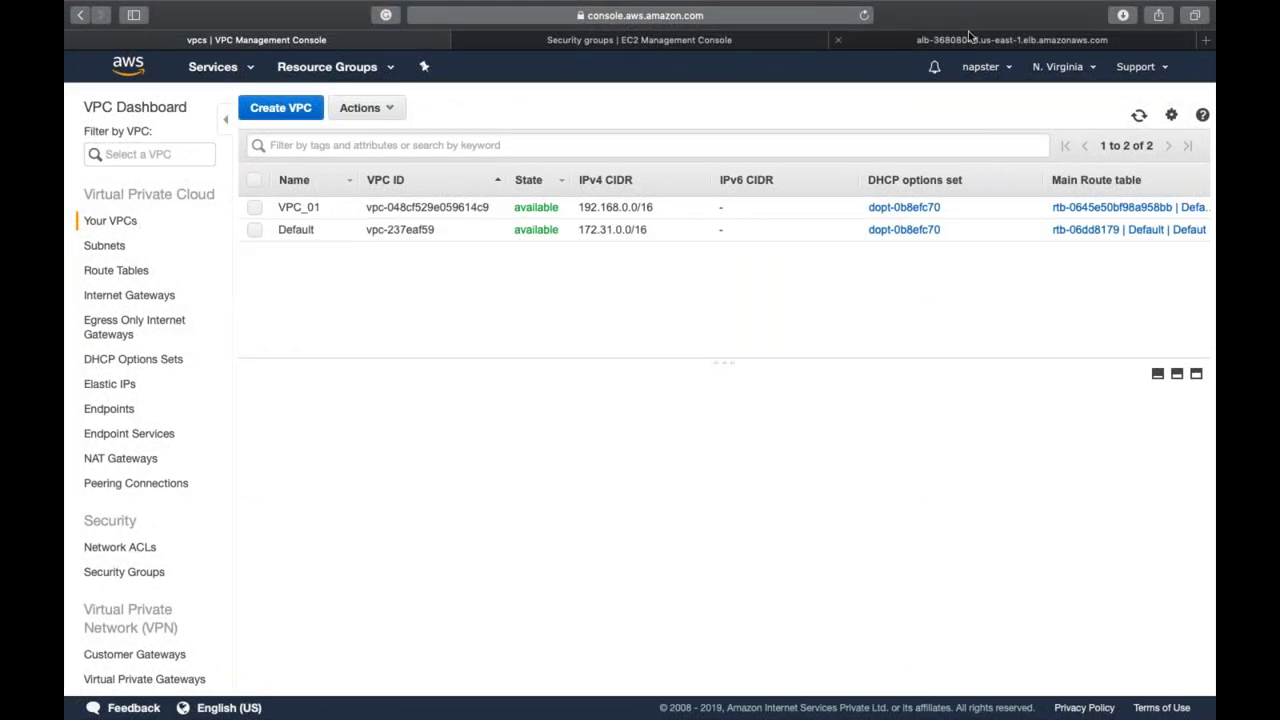
Return to the load balancer's demo page and load its address once more
{"action": "left_click", "coordinate": [968, 37]}
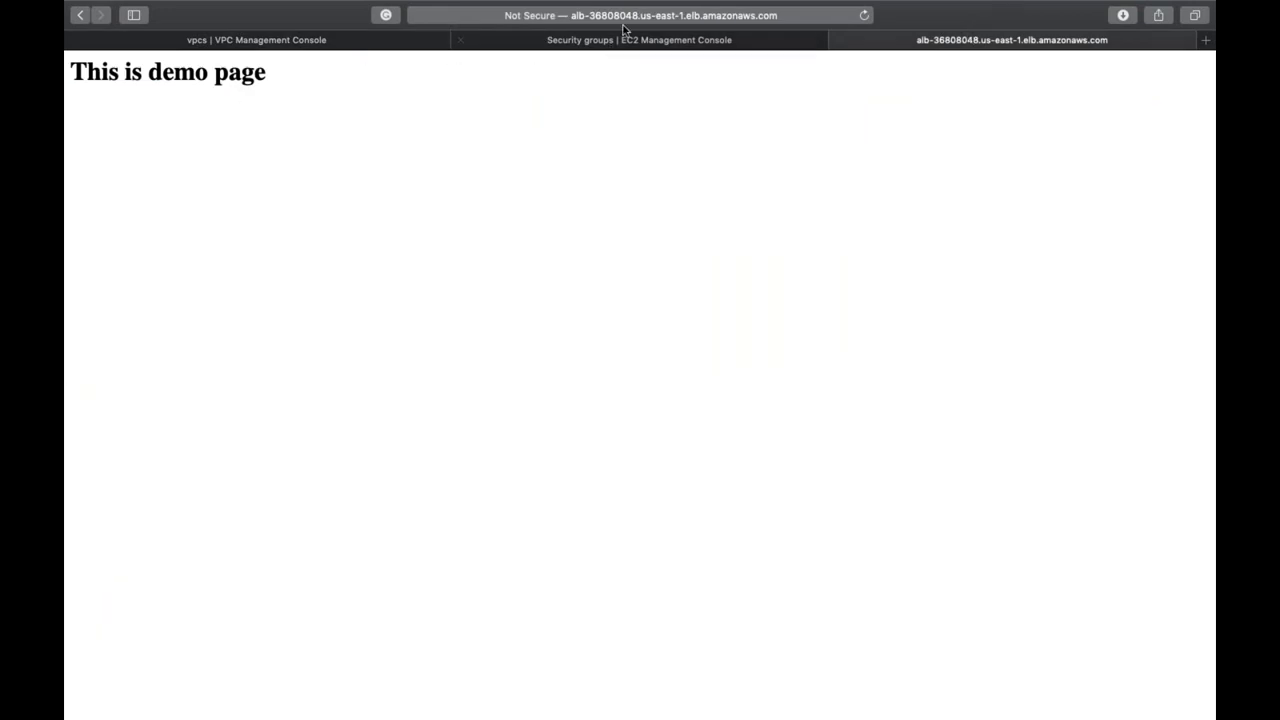
{"action": "left_click", "coordinate": [728, 22]}
{"action": "left_click", "coordinate": [867, 17]}
{"action": "left_click", "coordinate": [808, 217]}
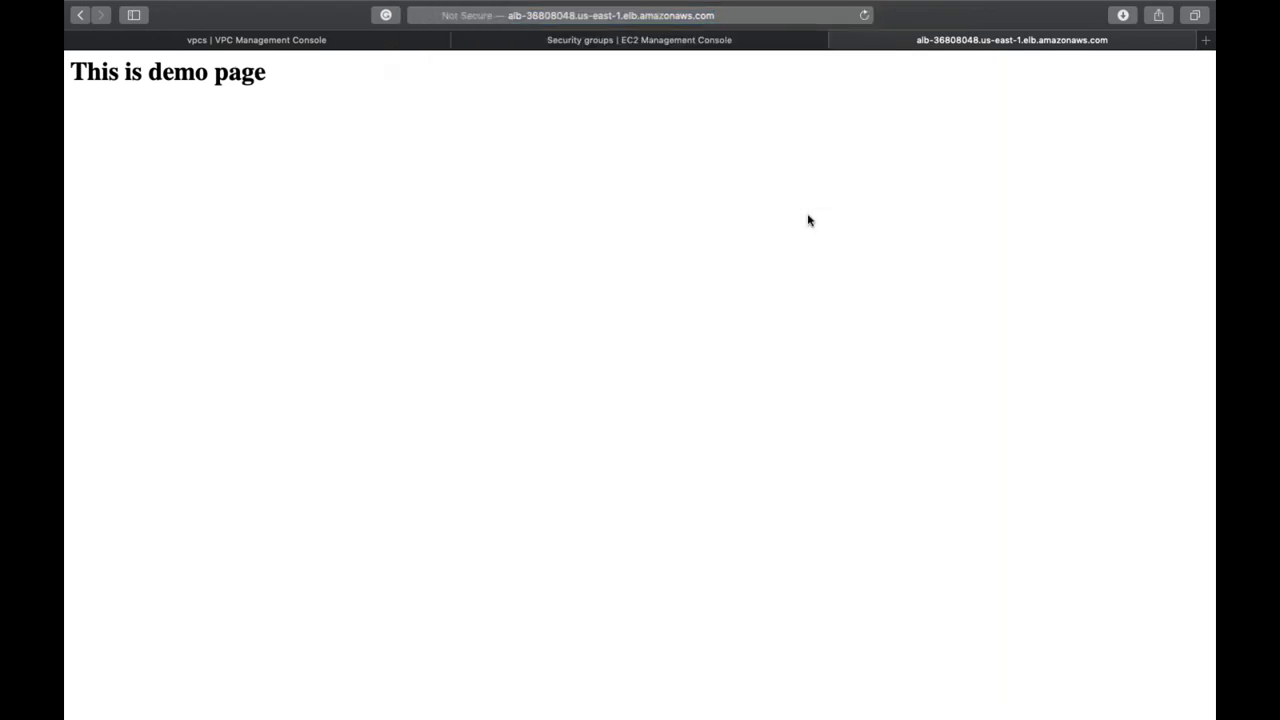
Review PrivateSG's inbound rules and the Application instance's description in the EC2 console
{"action": "left_click", "coordinate": [589, 40]}
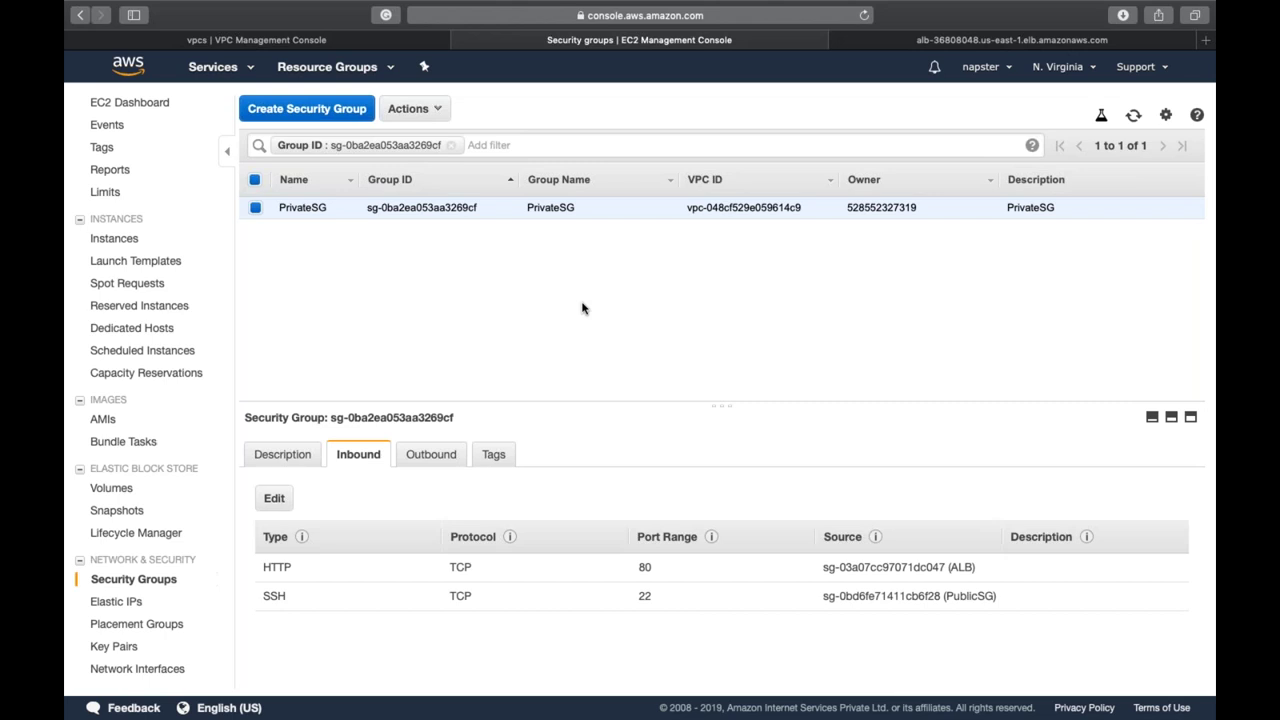
{"action": "key", "text": "ctrl+shift+Tab"}
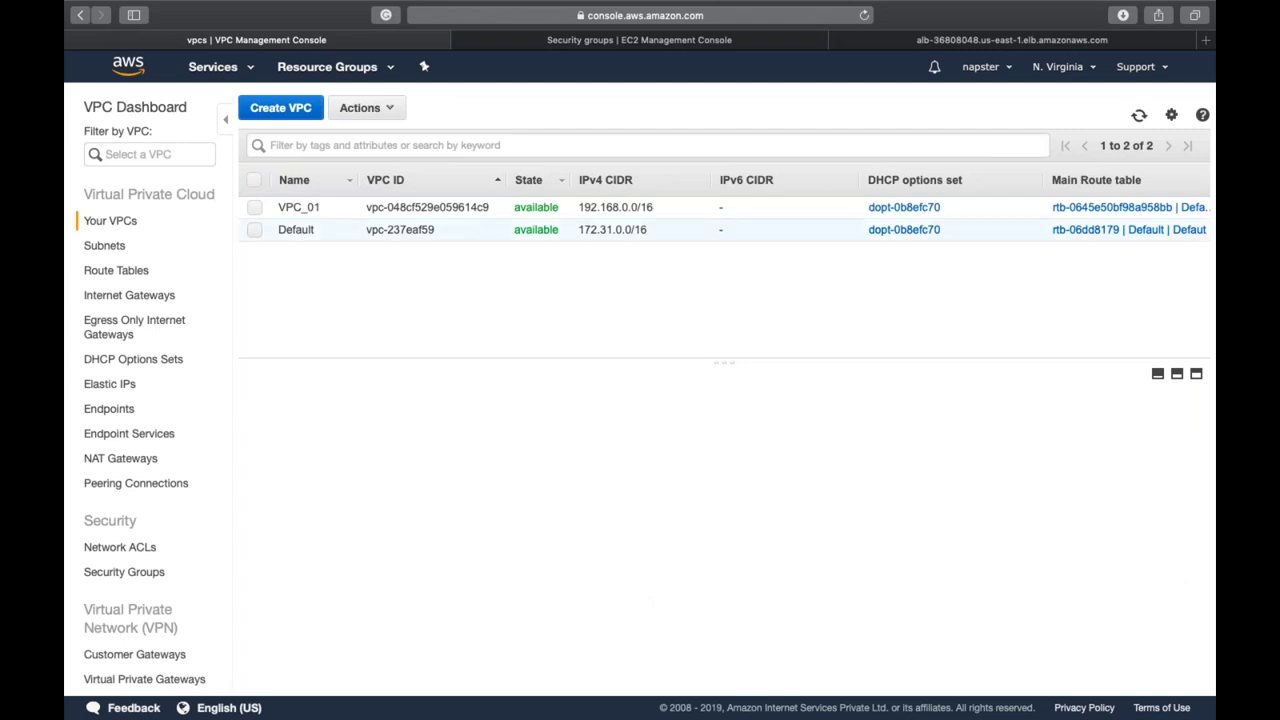
{"action": "key", "text": "ctrl+Tab"}
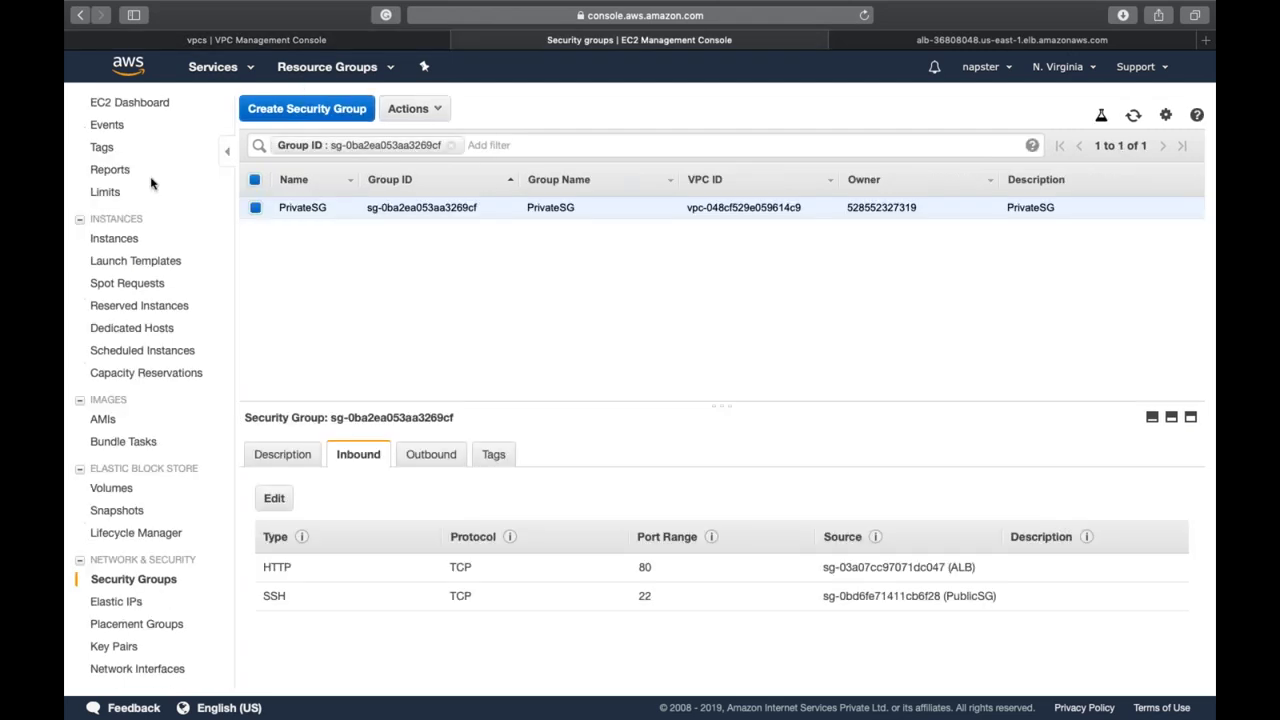
{"action": "left_click", "coordinate": [114, 240]}
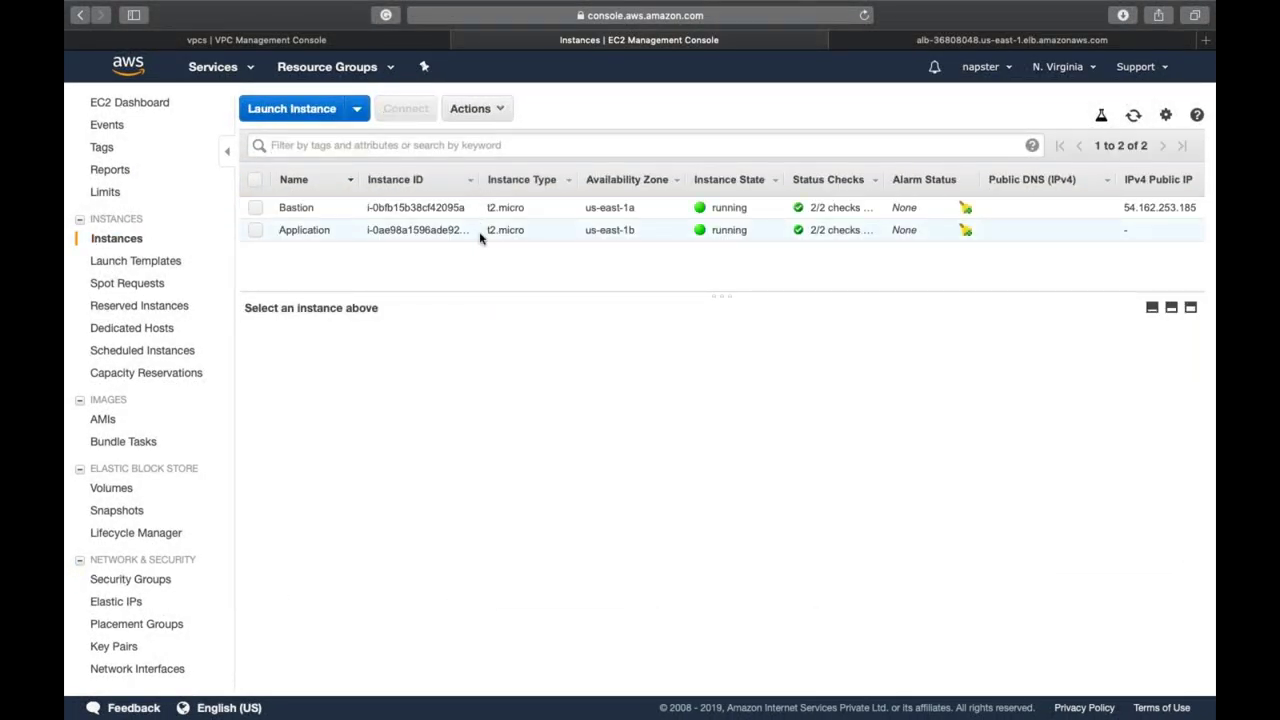
{"action": "left_click", "coordinate": [479, 231]}
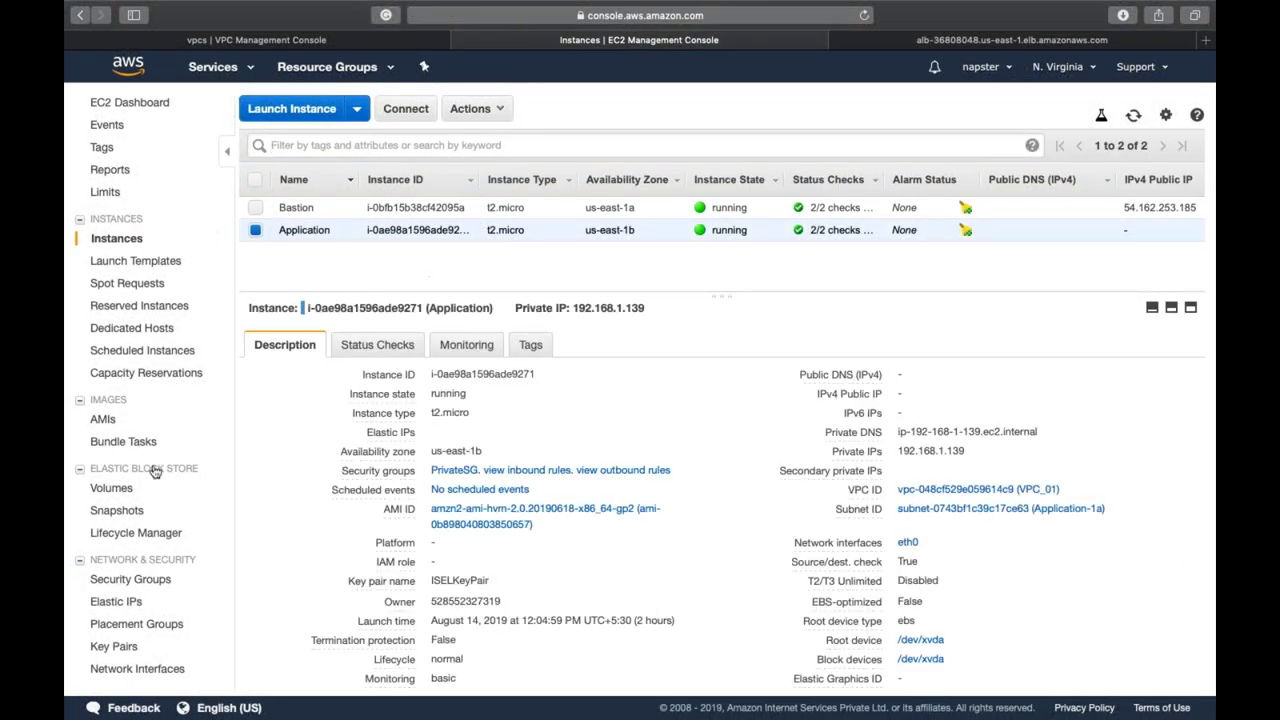
{"action": "scroll", "coordinate": [150, 470], "scroll_direction": "down", "scroll_amount": 3}
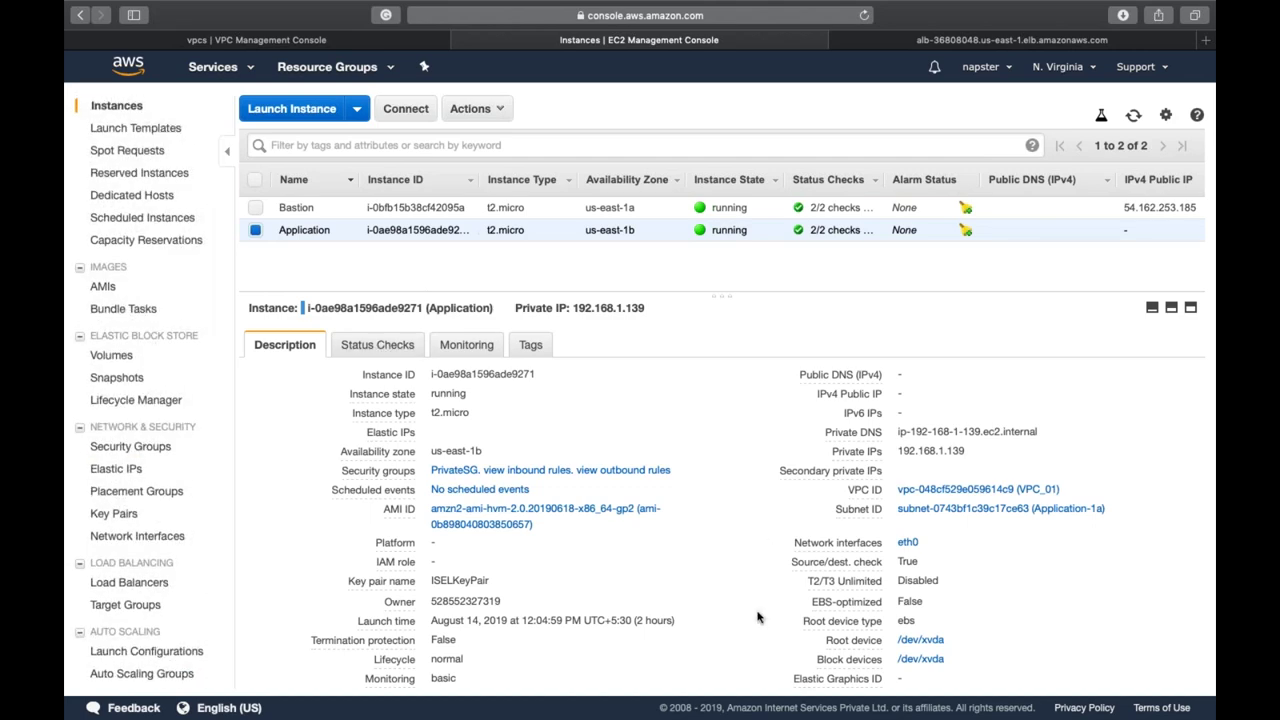
Switch to Preview and view the VPC architecture diagram with its load balancer, private and management subnets
{"action": "scroll", "coordinate": [757, 617], "scroll_direction": "down", "scroll_amount": 5}
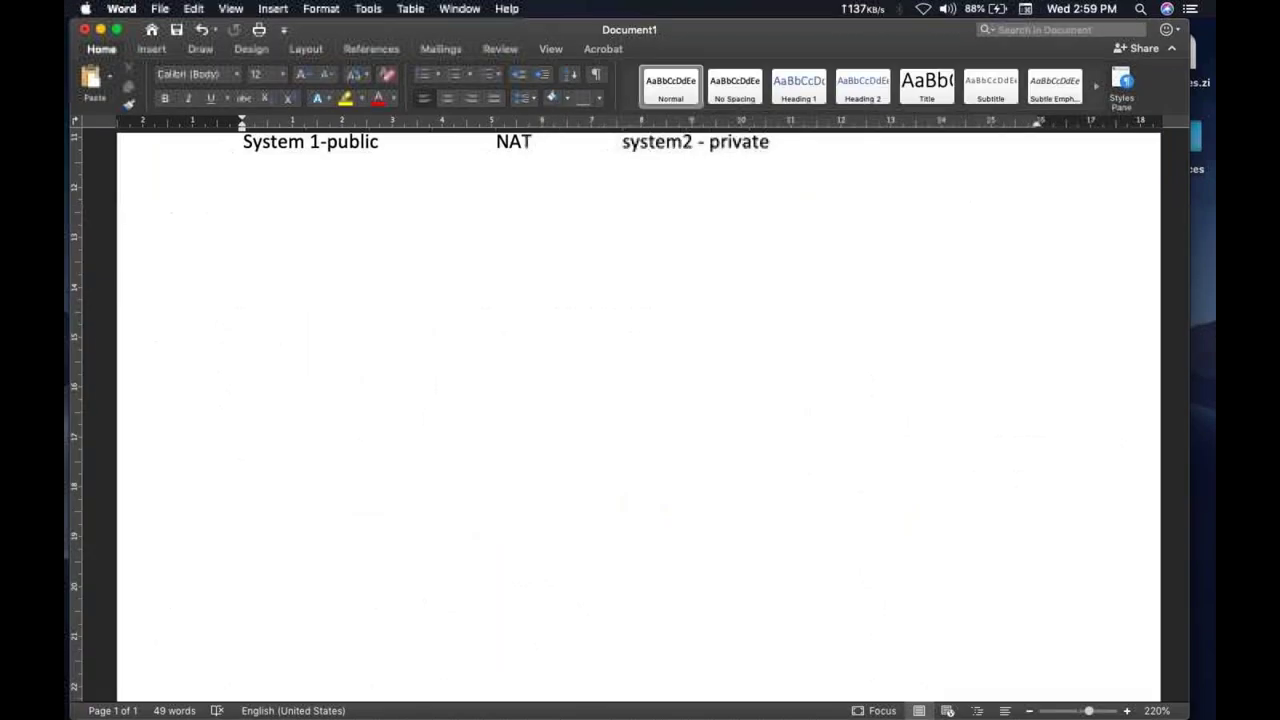
{"action": "key", "text": "ctrl+Up"}
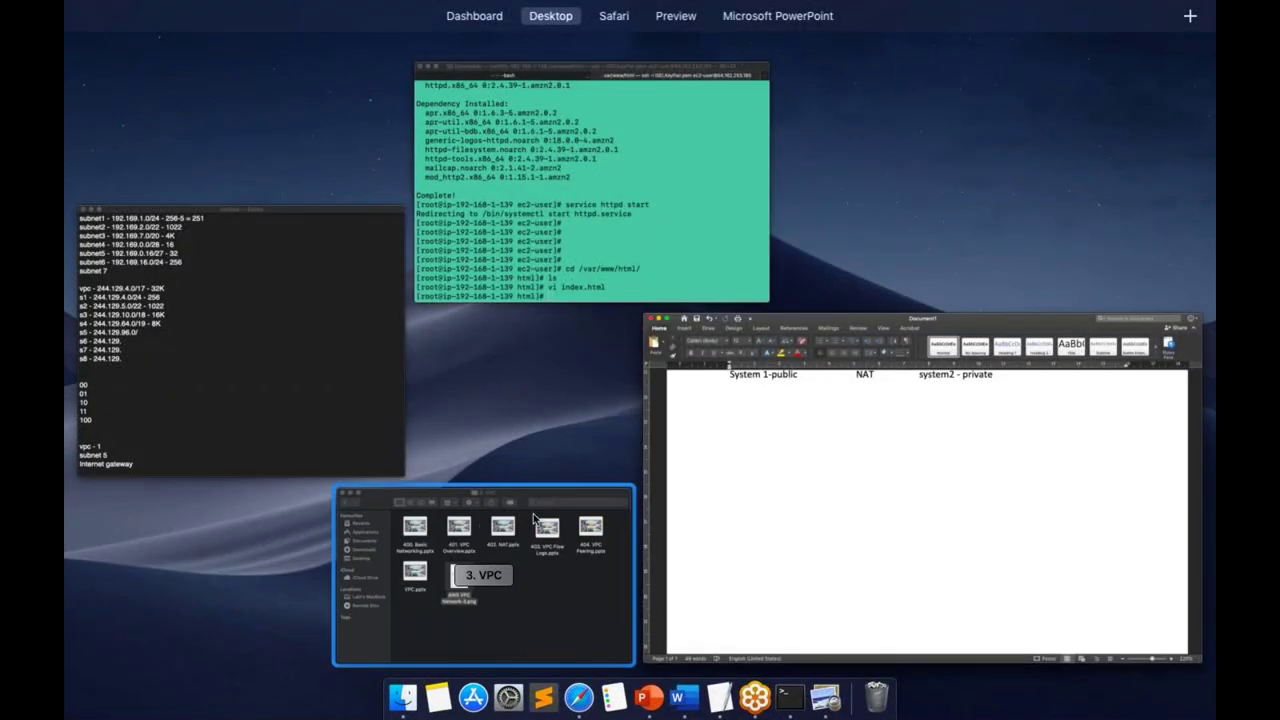
{"action": "key", "text": "Escape"}
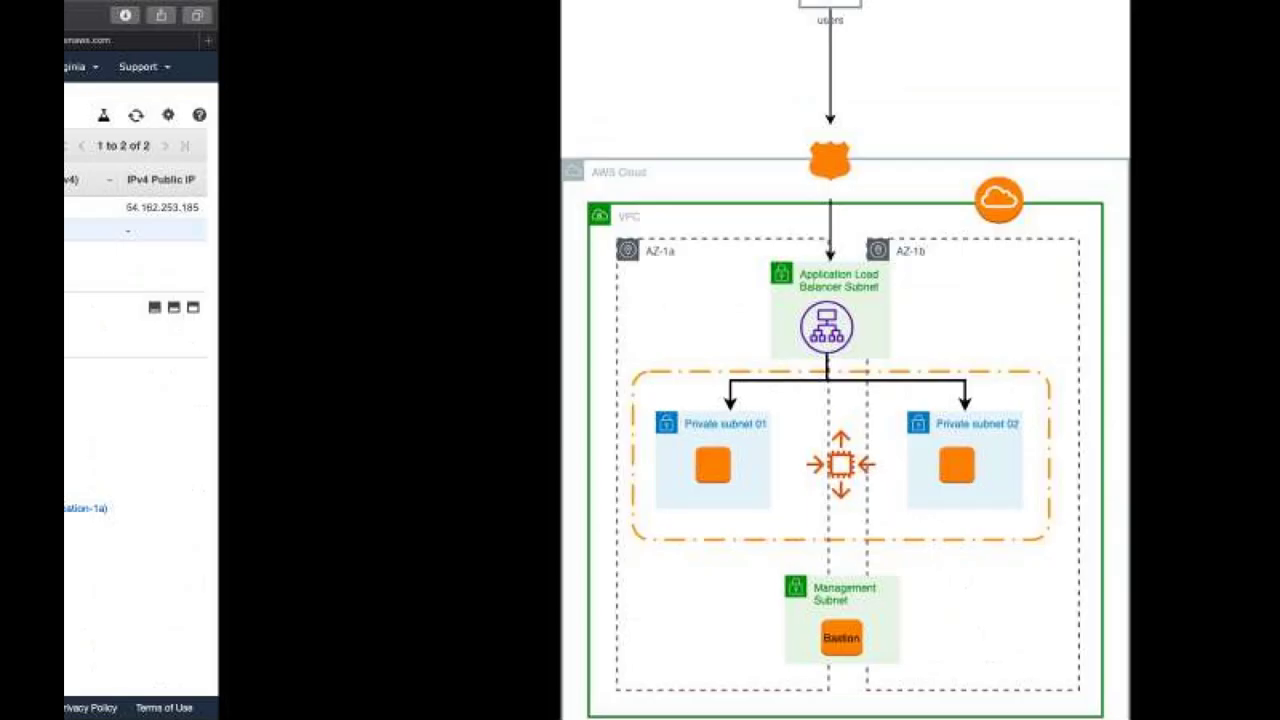
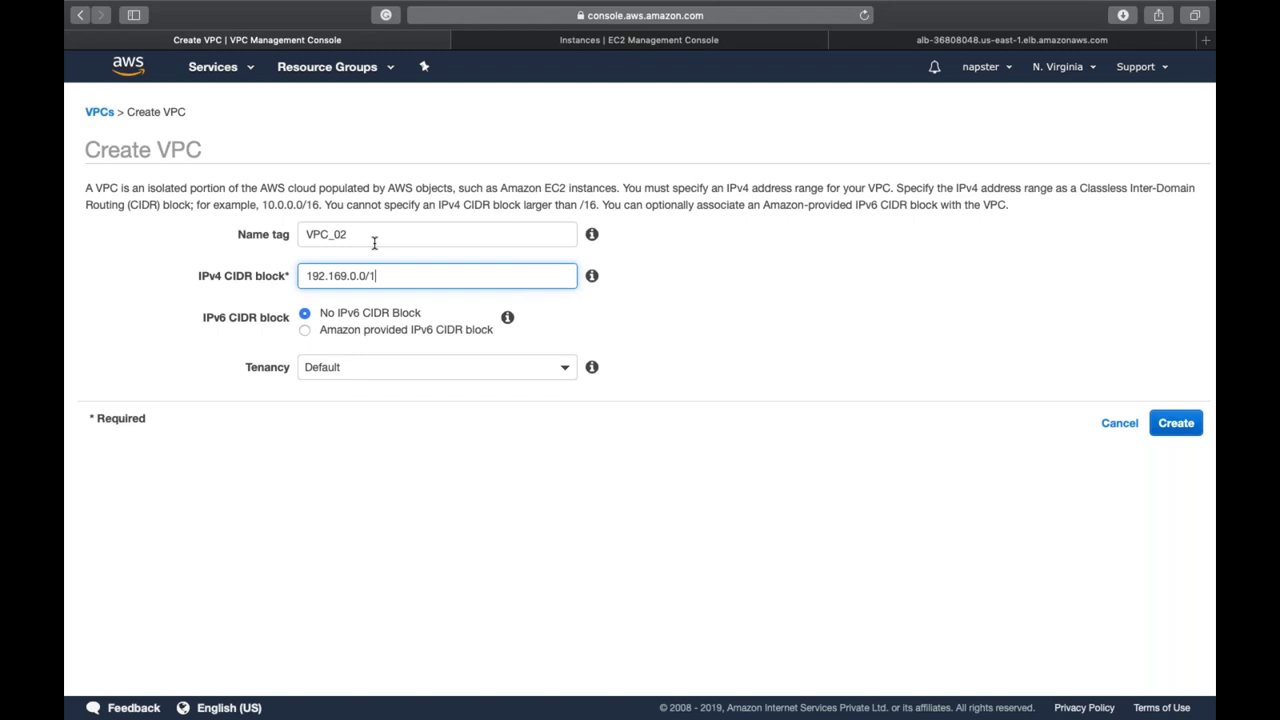
Create the VPC named VPC_02 with IPv4 CIDR block 192.169.0.0/16 and default tenancy, and return to the VPC list
{"action": "left_click", "coordinate": [1174, 423]}
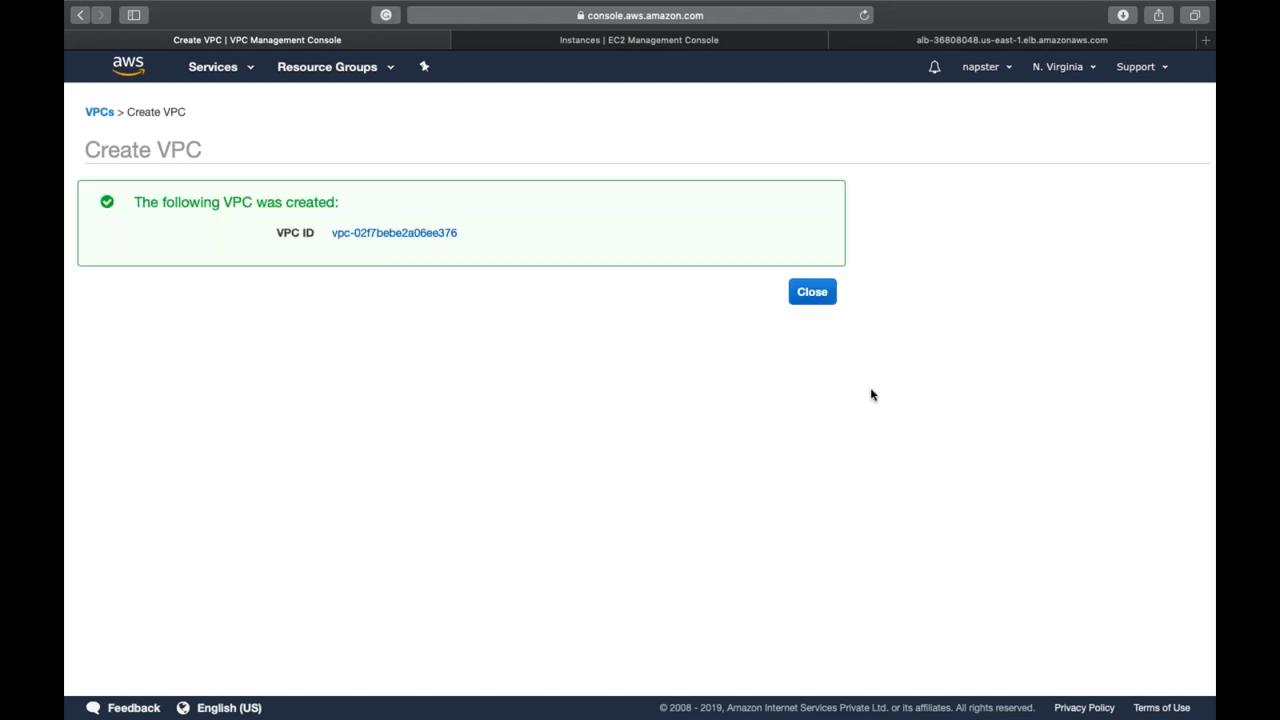
{"action": "left_click", "coordinate": [812, 293]}
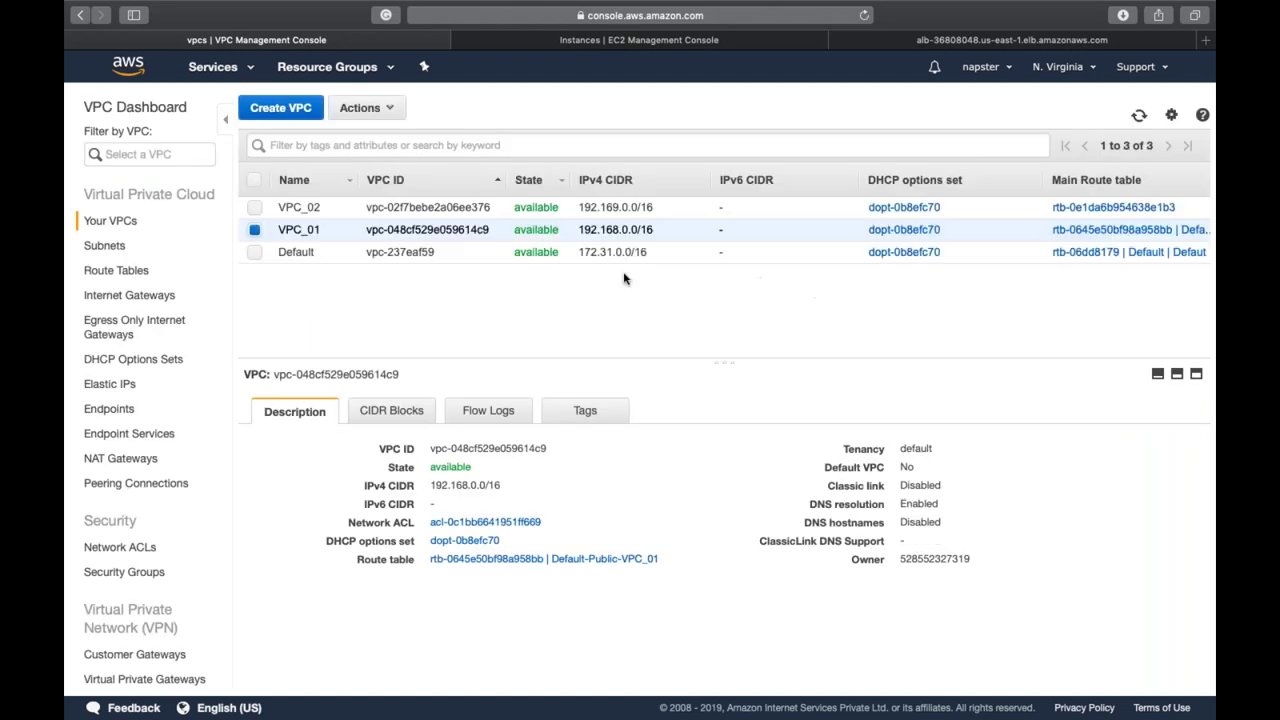
Start a new subnet with the name tag subnet_vPC2 and assign it to VPC_02
{"action": "left_click", "coordinate": [299, 211]}
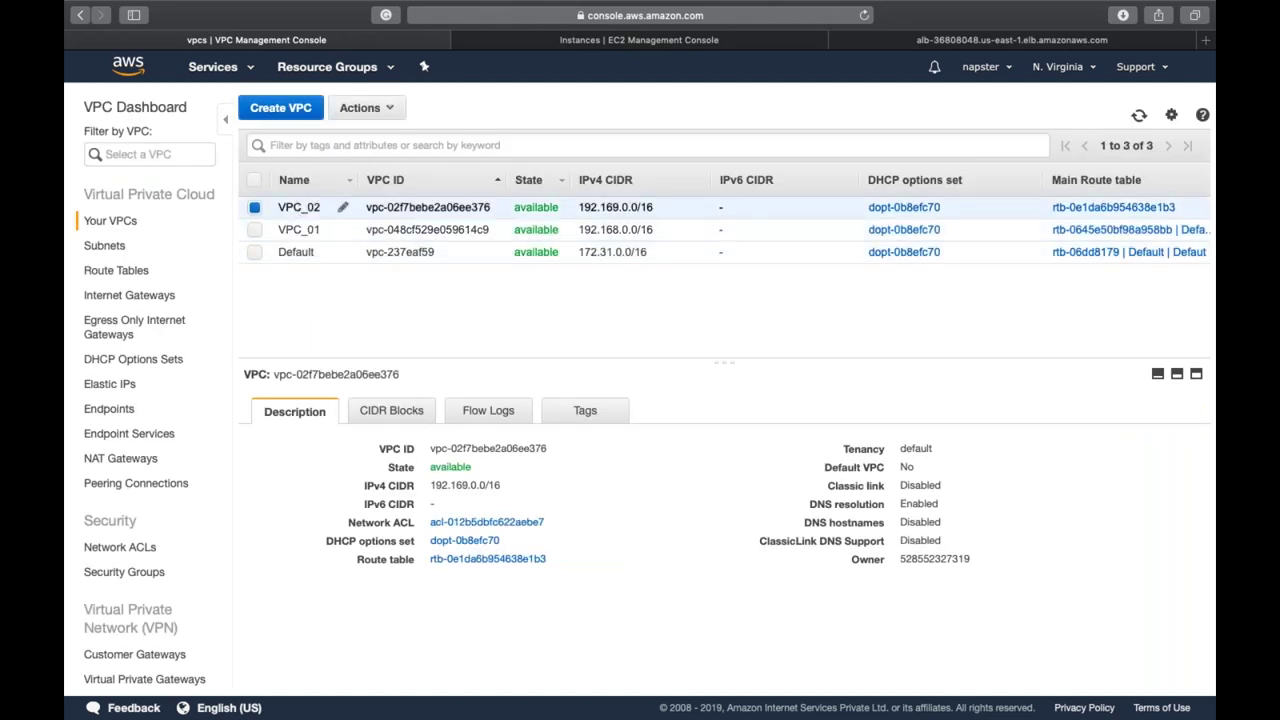
{"action": "left_click", "coordinate": [104, 245]}
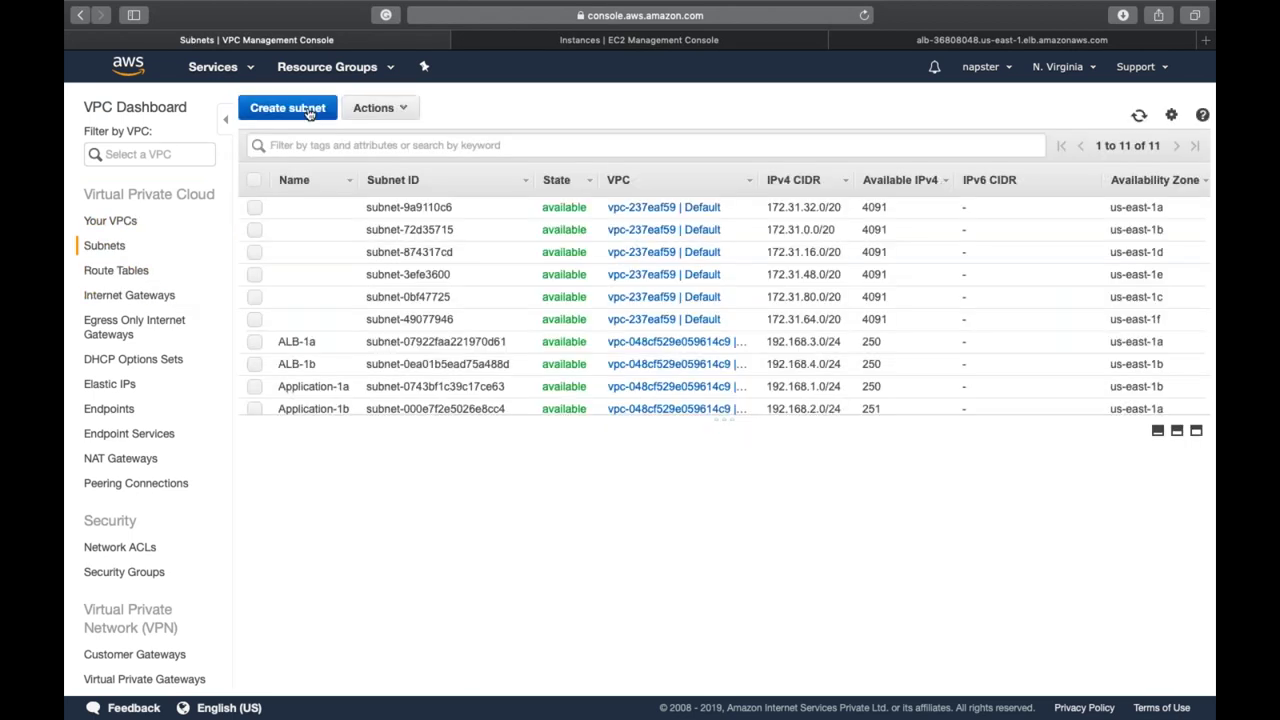
{"action": "left_click", "coordinate": [296, 111]}
{"action": "left_click", "coordinate": [457, 234]}
{"action": "type", "text": "subnet_vPC"}
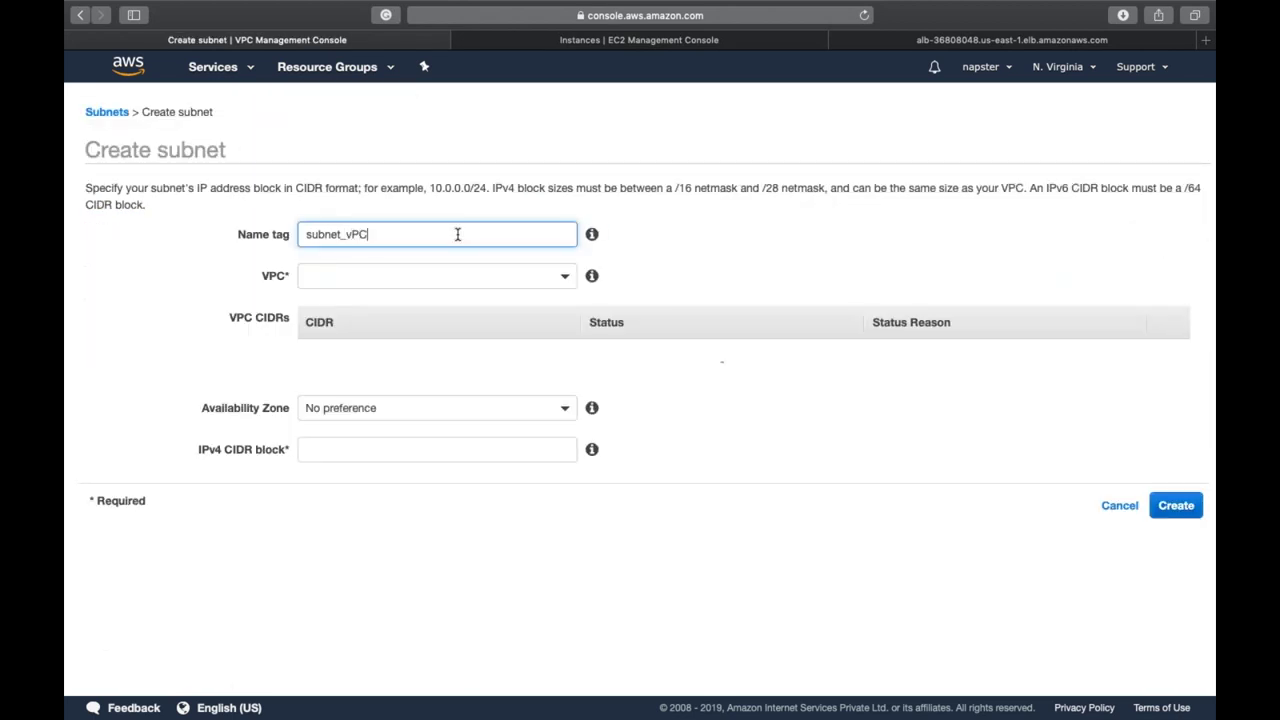
{"action": "type", "text": "2"}
{"action": "key", "text": "Tab"}
{"action": "key", "text": "Down"}
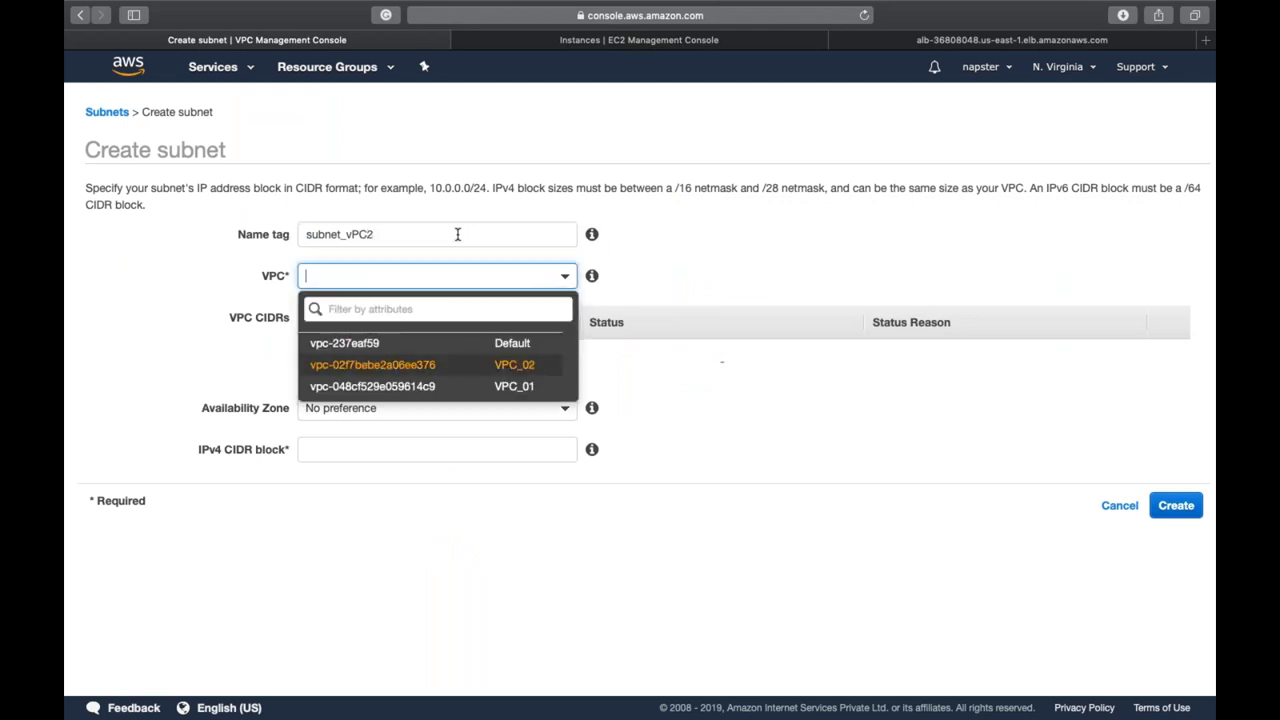
{"action": "key", "text": "Return"}
Set the subnet's availability zone to us-east-1a and its IPv4 CIDR block to 192.169.1.0/24, create it, and return to the subnet list
{"action": "key", "text": "Tab"}
{"action": "key", "text": "Down"}
{"action": "key", "text": "Down"}
{"action": "key", "text": "Down"}
{"action": "key", "text": "Up"}
{"action": "key", "text": "Return"}
{"action": "key", "text": "Tab"}
{"action": "key", "text": "Tab"}
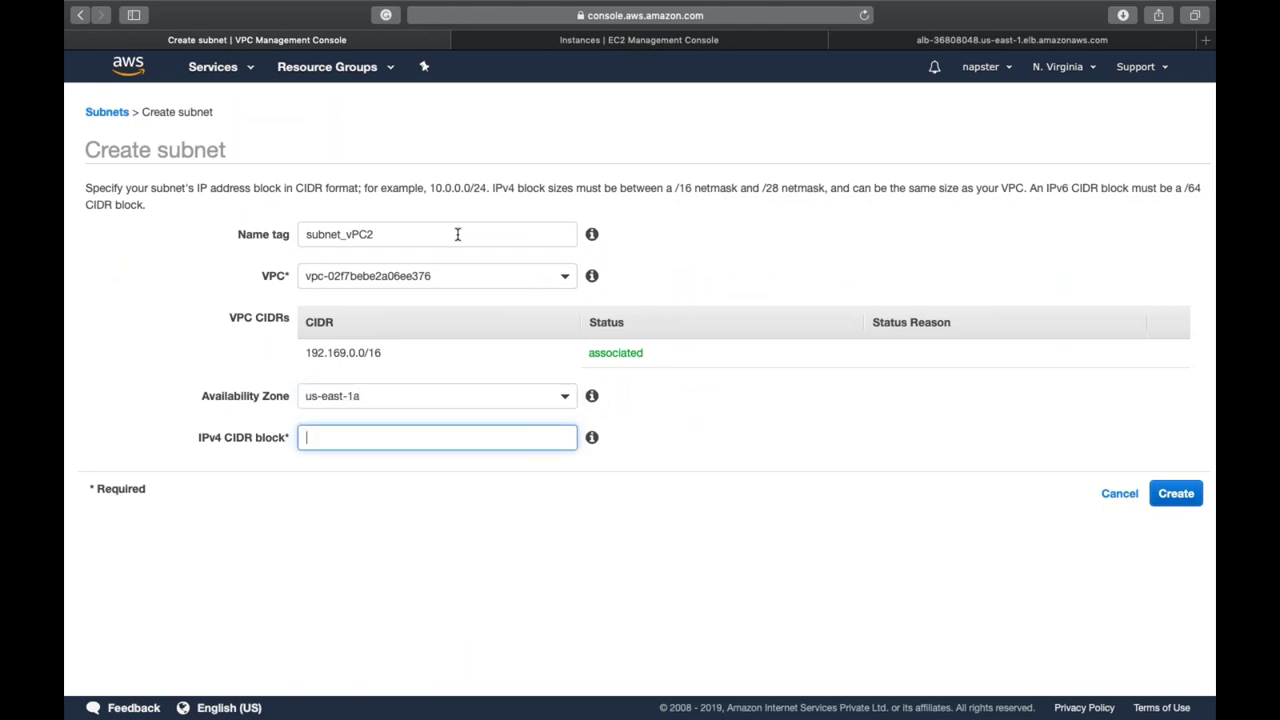
{"action": "type", "text": "192.169.1.0/24"}
{"action": "left_click", "coordinate": [1178, 494]}
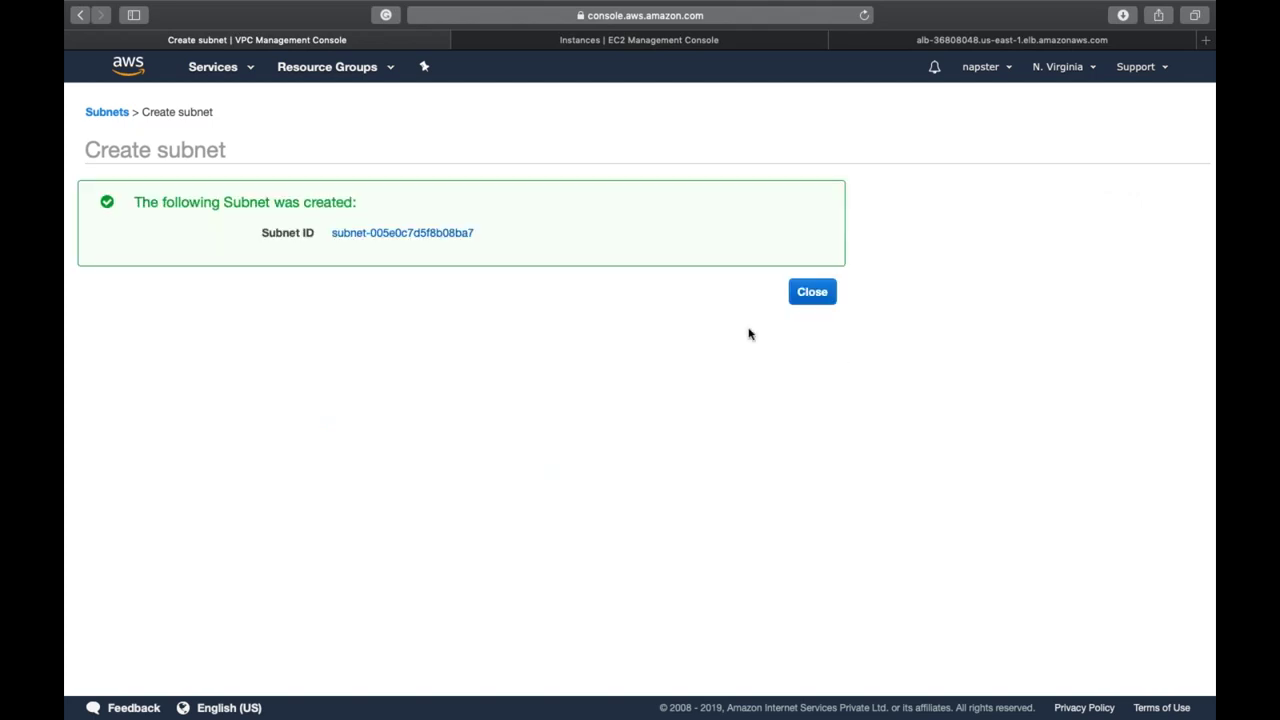
{"action": "left_click", "coordinate": [812, 292]}
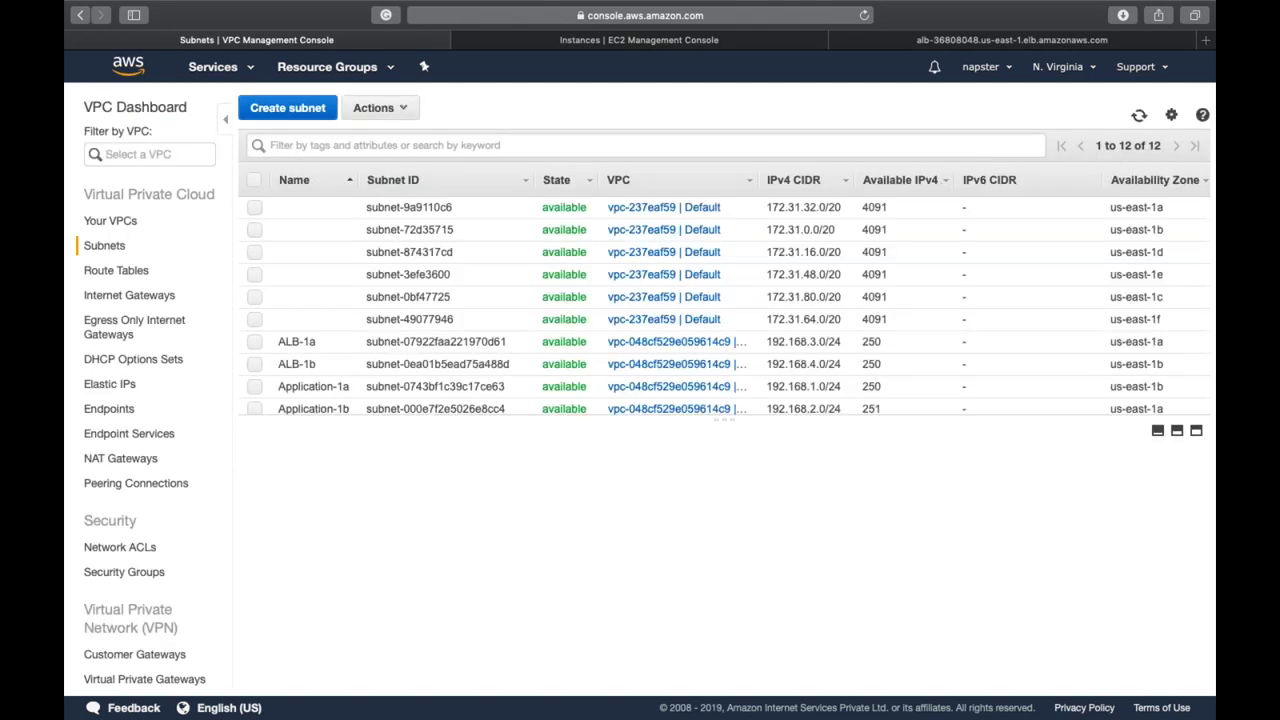
Compare the details of the Management and subnet_vPC2 subnets, widening the VPC column to show the full VPC names
{"action": "scroll", "coordinate": [418, 330], "scroll_direction": "down", "scroll_amount": 2}
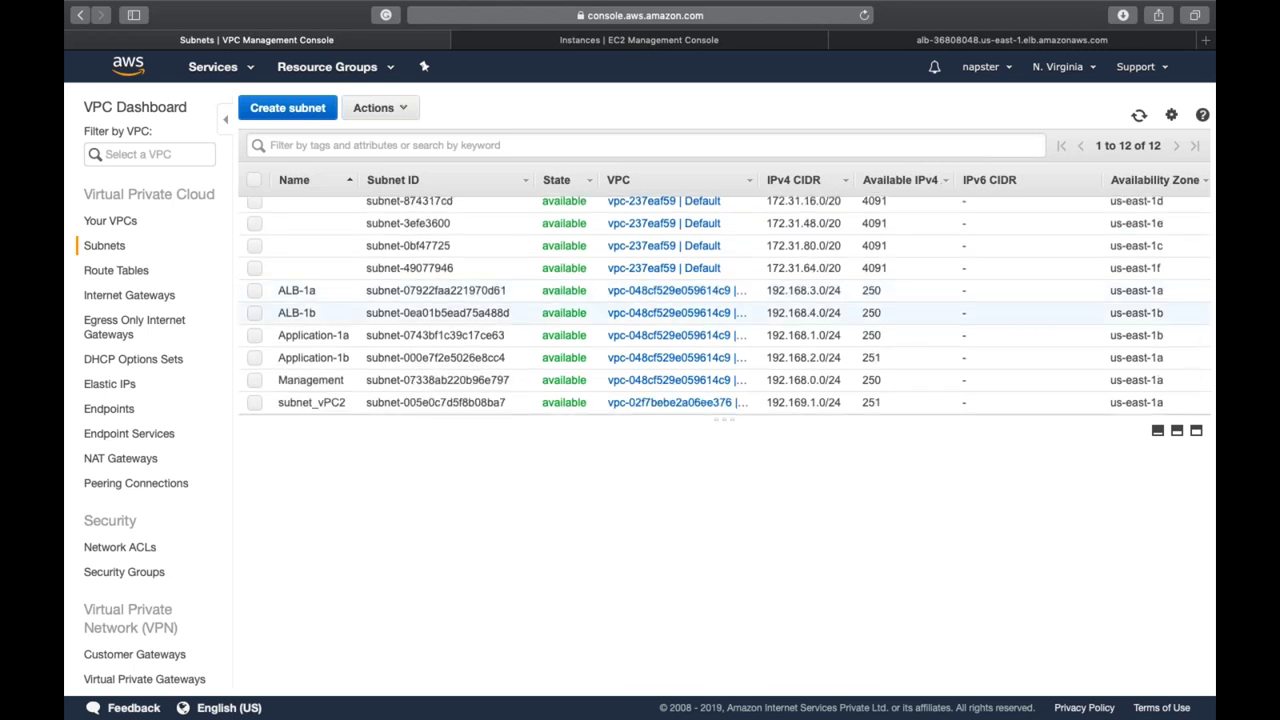
{"action": "left_click", "coordinate": [321, 380]}
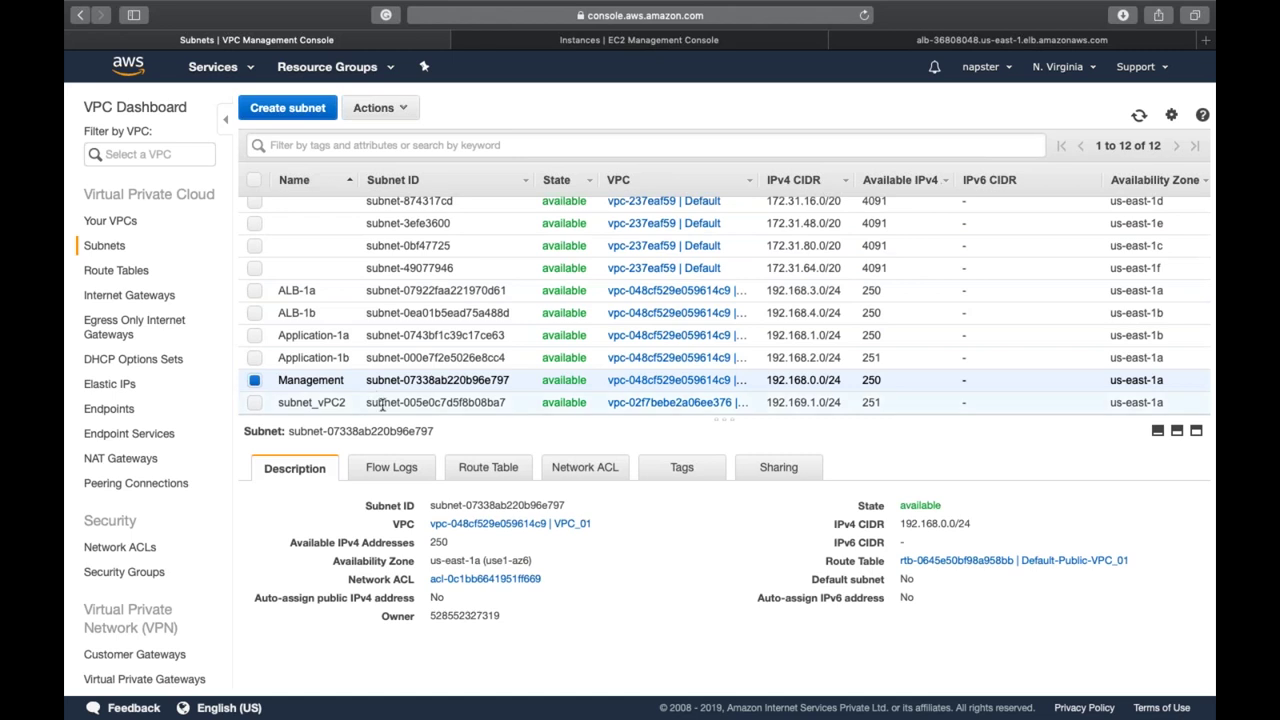
{"action": "left_click", "coordinate": [381, 404]}
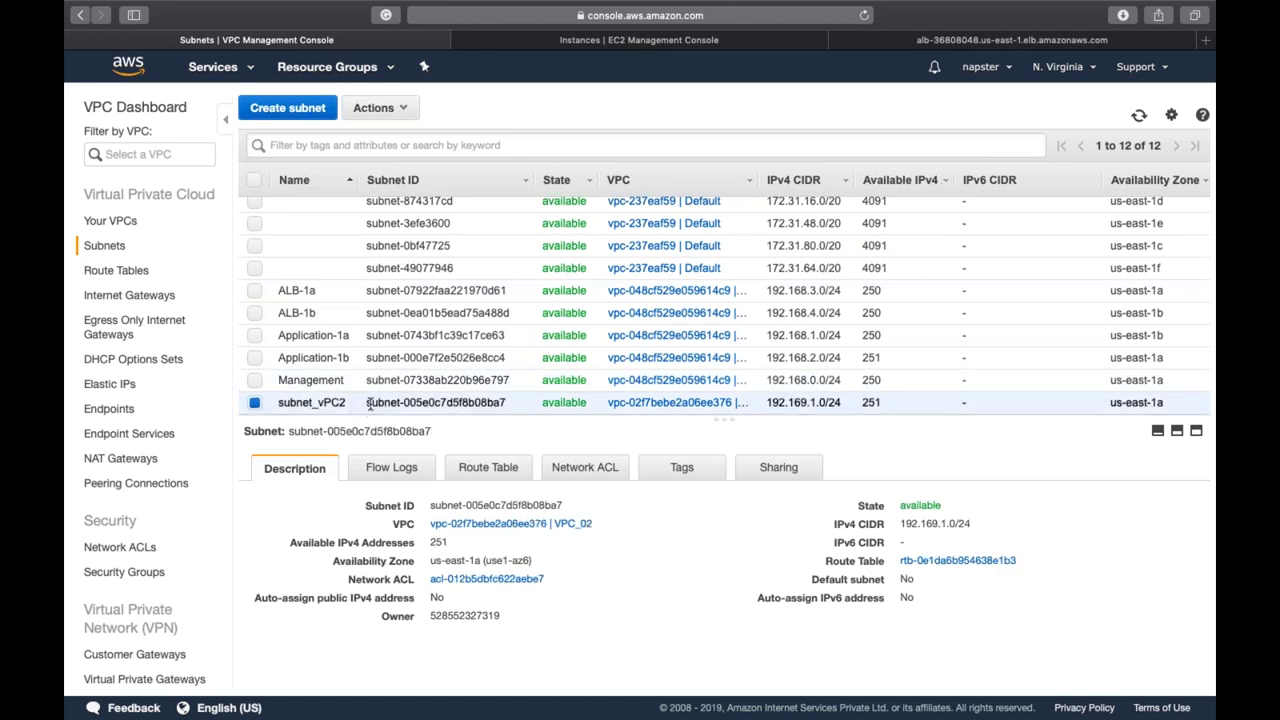
{"action": "left_click", "coordinate": [403, 380]}
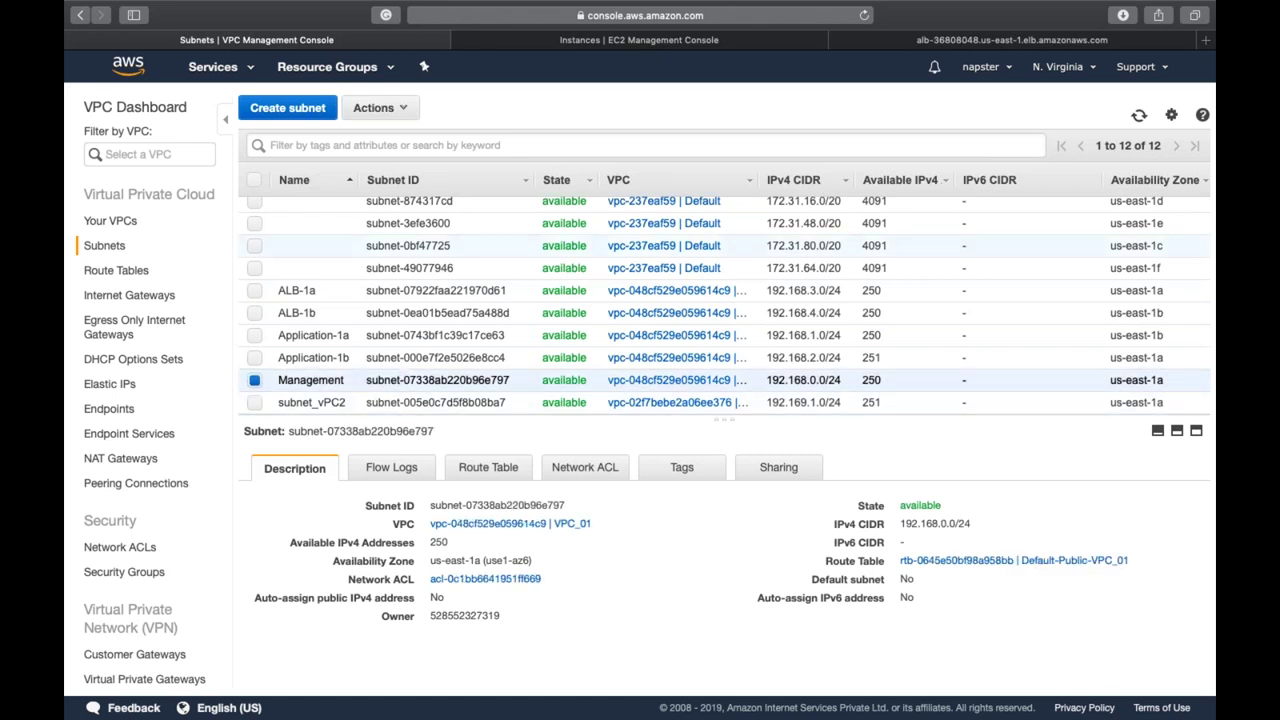
{"action": "left_click_drag", "start_coordinate": [757, 177], "coordinate": [898, 179]}
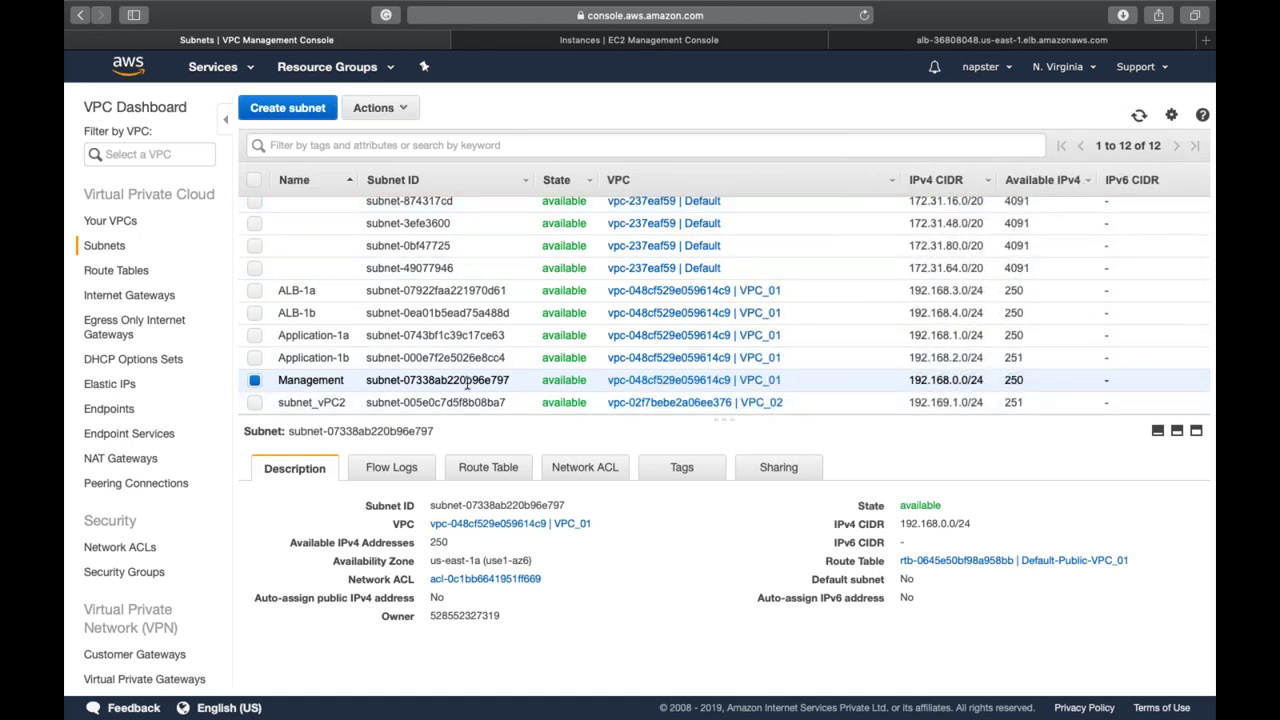
{"action": "double_click", "coordinate": [301, 381]}
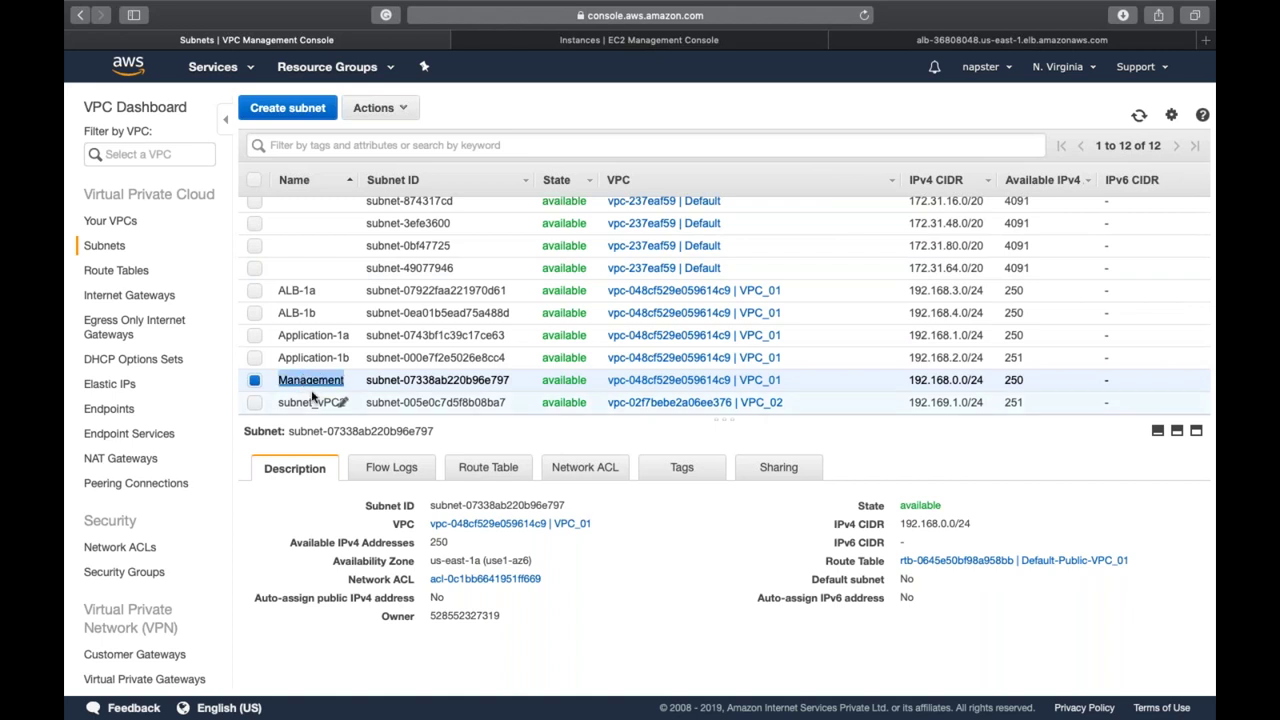
{"action": "double_click", "coordinate": [343, 402]}
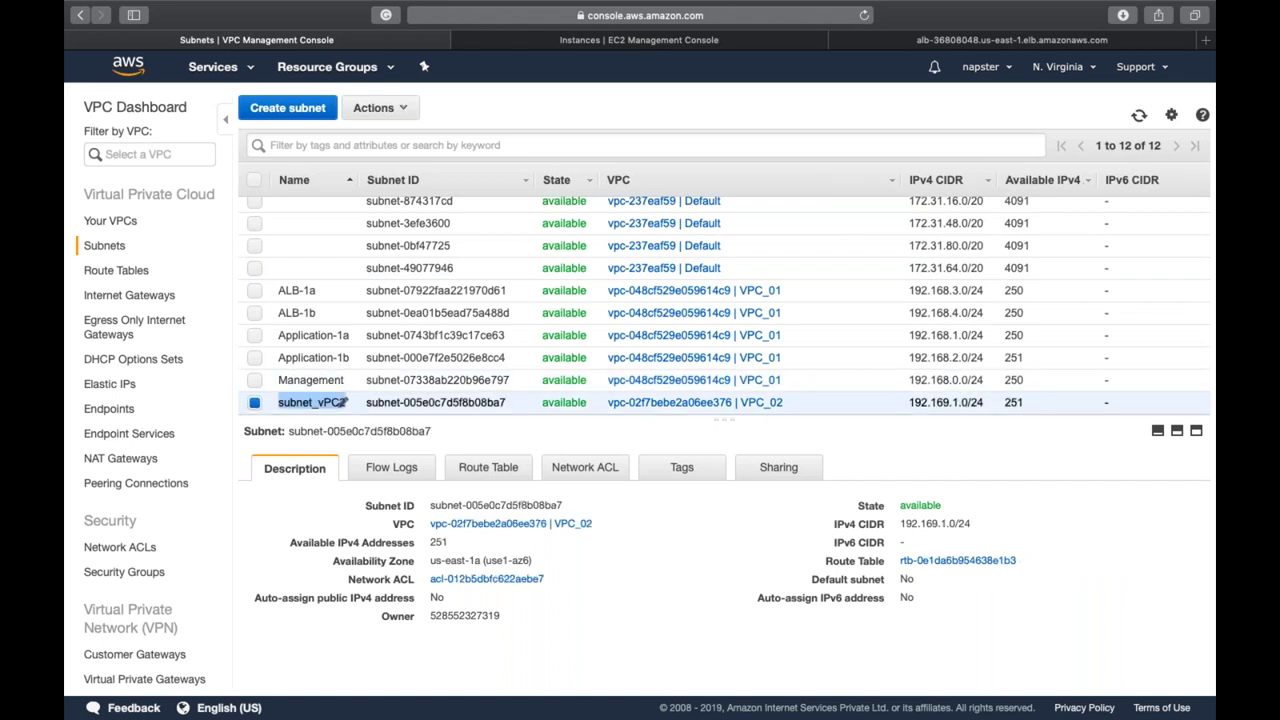
{"action": "left_click", "coordinate": [490, 400]}
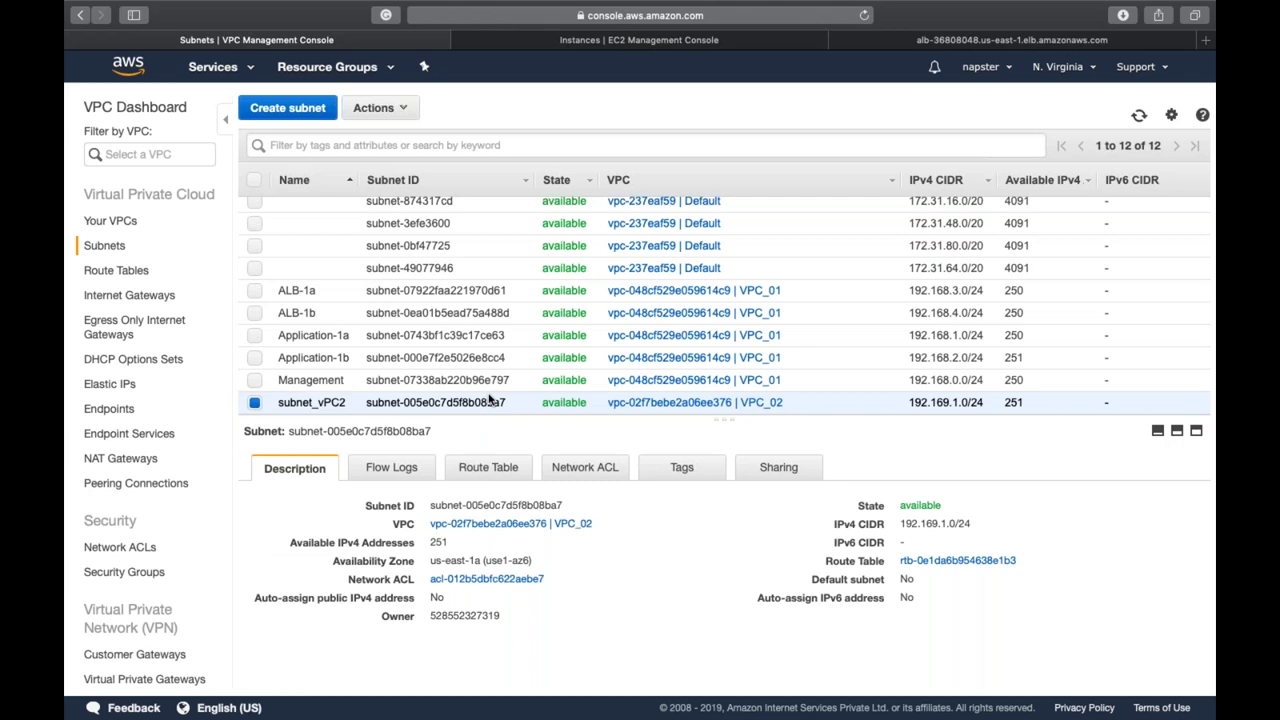
Start launching a t2.micro Amazon Linux 2 instance in VPC_02's subnet_vPC2, keeping the subnet setting for auto-assigned public IP
{"action": "left_click", "coordinate": [655, 40]}
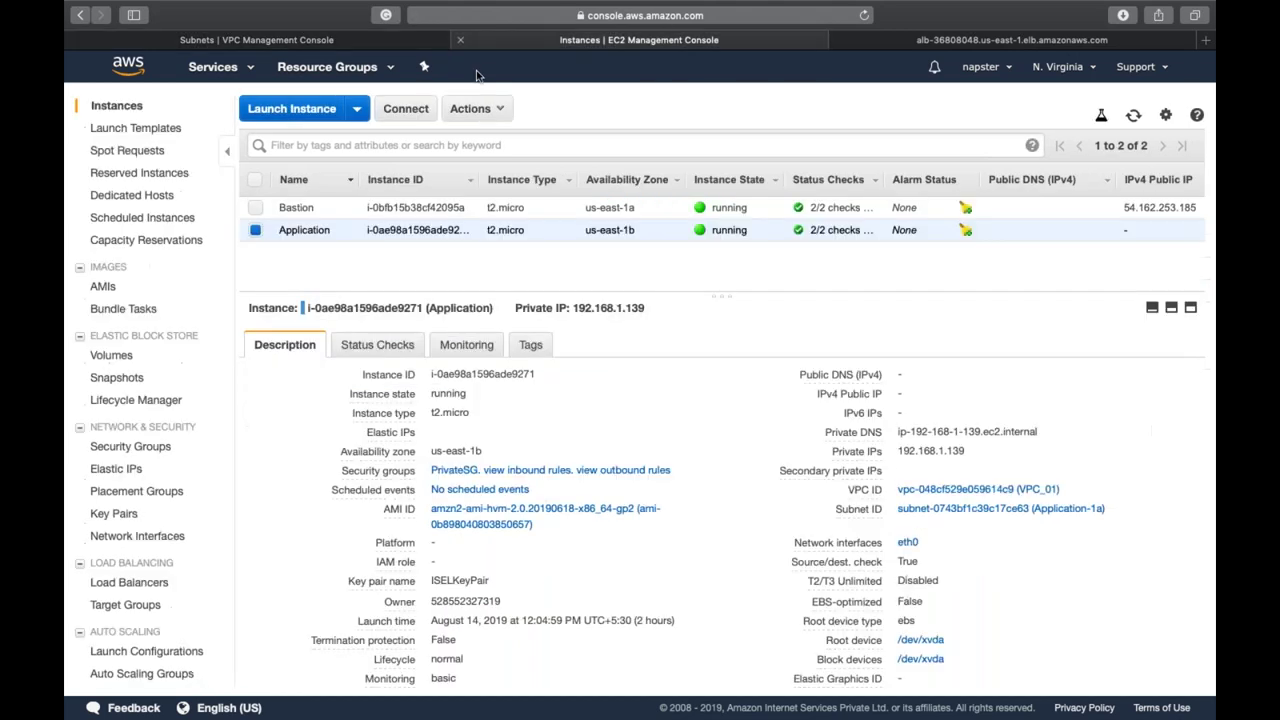
{"action": "left_click", "coordinate": [320, 107]}
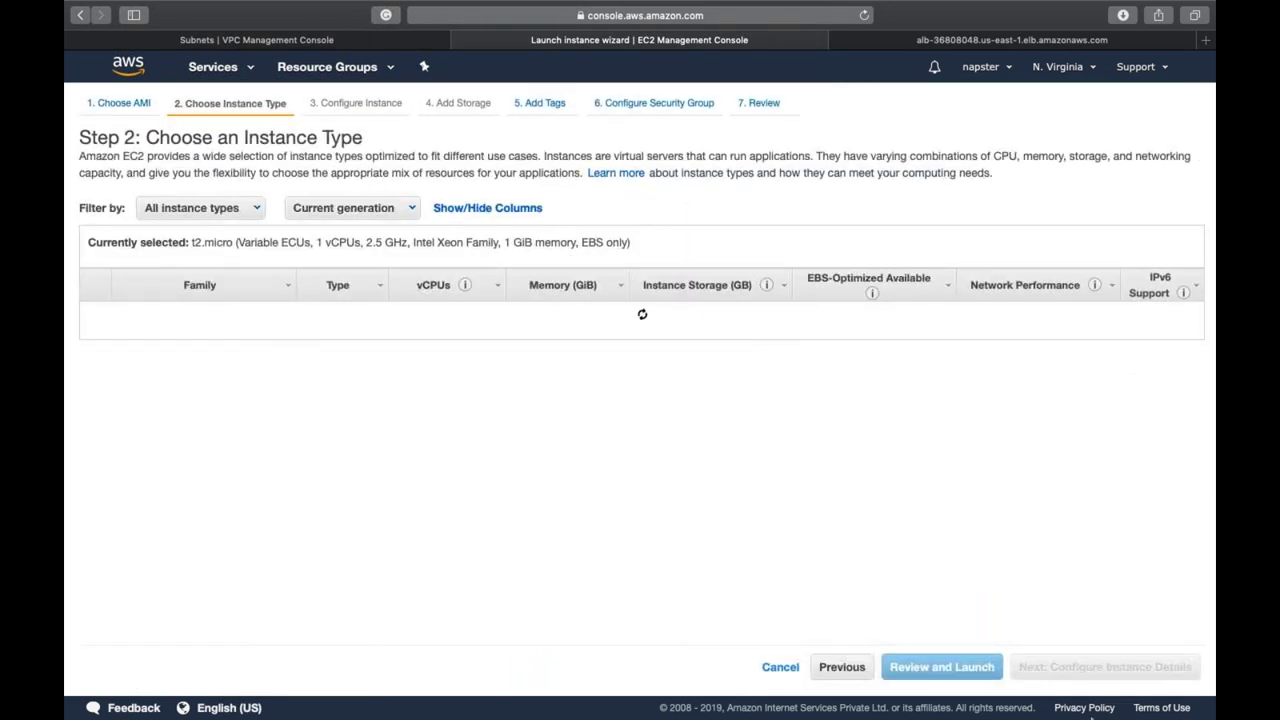
{"action": "left_click", "coordinate": [1098, 667]}
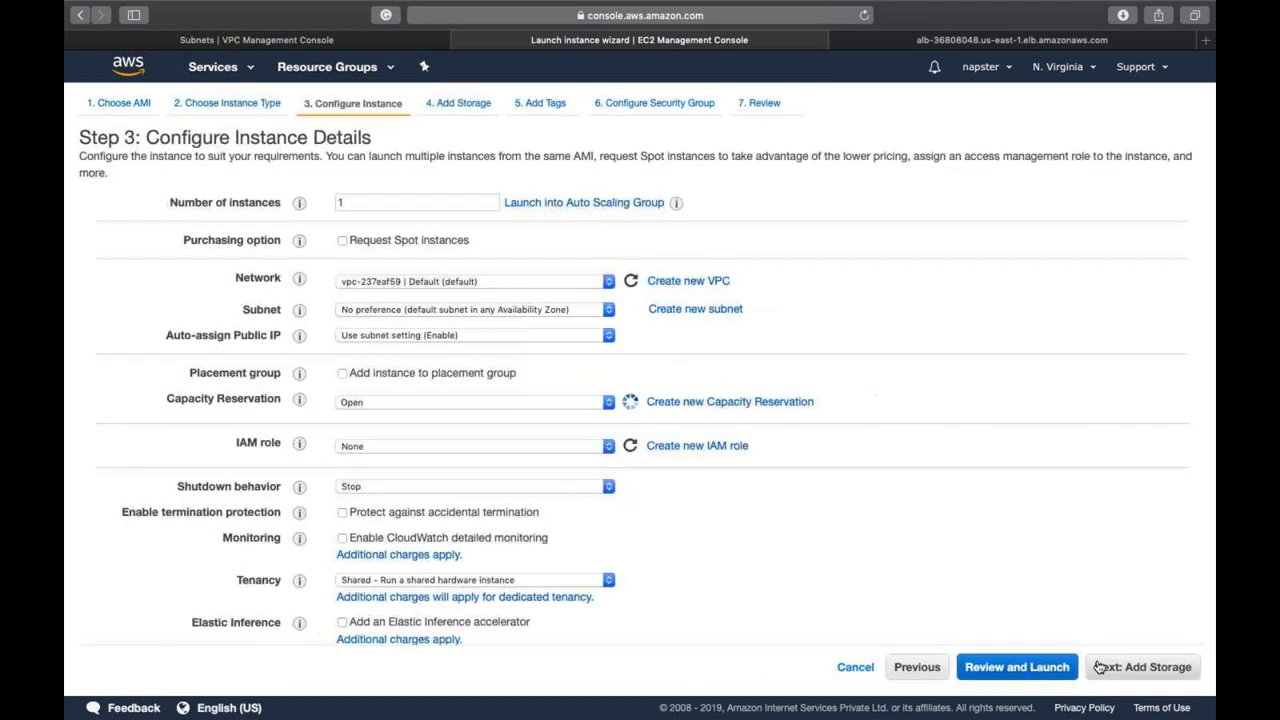
{"action": "left_click", "coordinate": [522, 281]}
{"action": "left_click", "coordinate": [522, 295]}
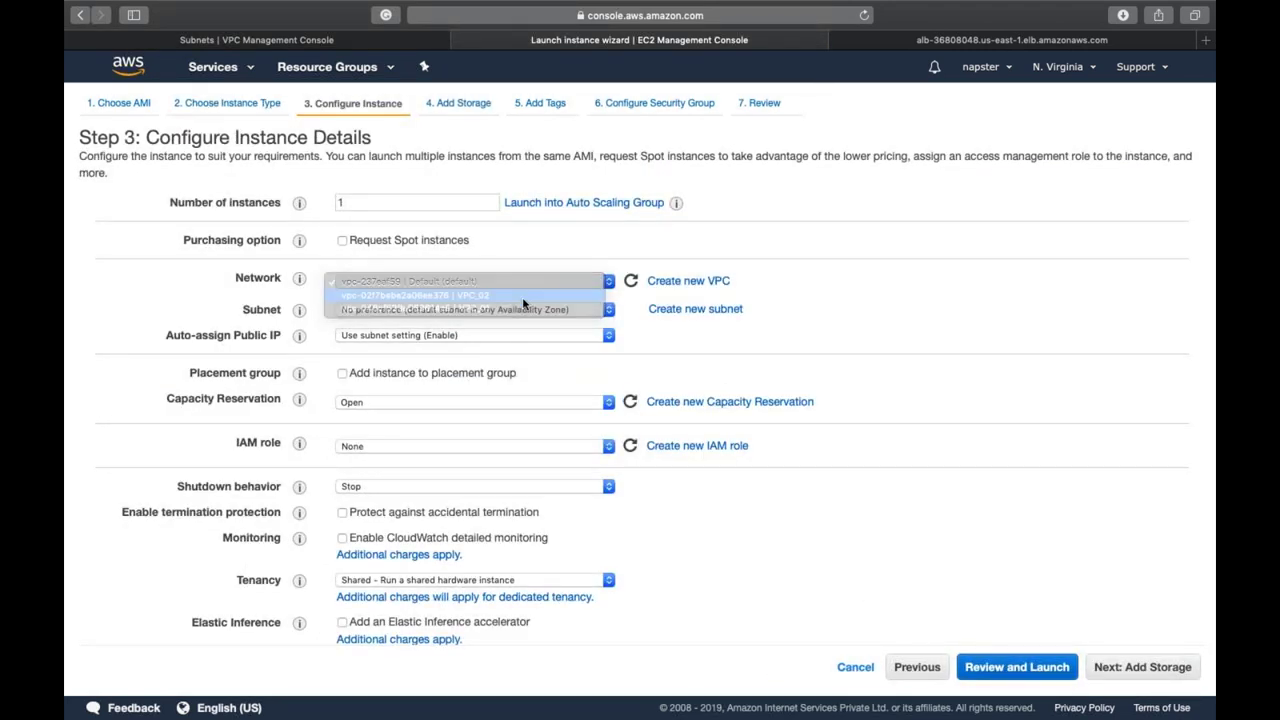
{"action": "left_click", "coordinate": [530, 312]}
{"action": "left_click", "coordinate": [530, 312]}
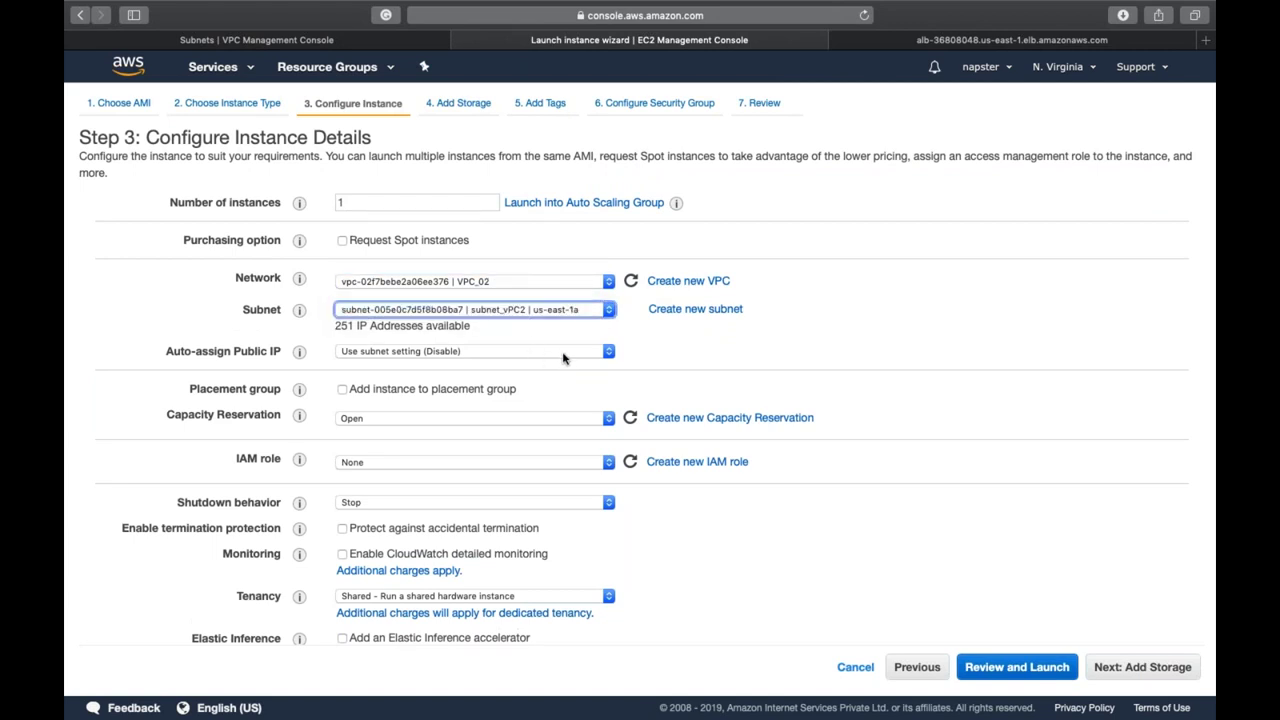
{"action": "left_click", "coordinate": [563, 353]}
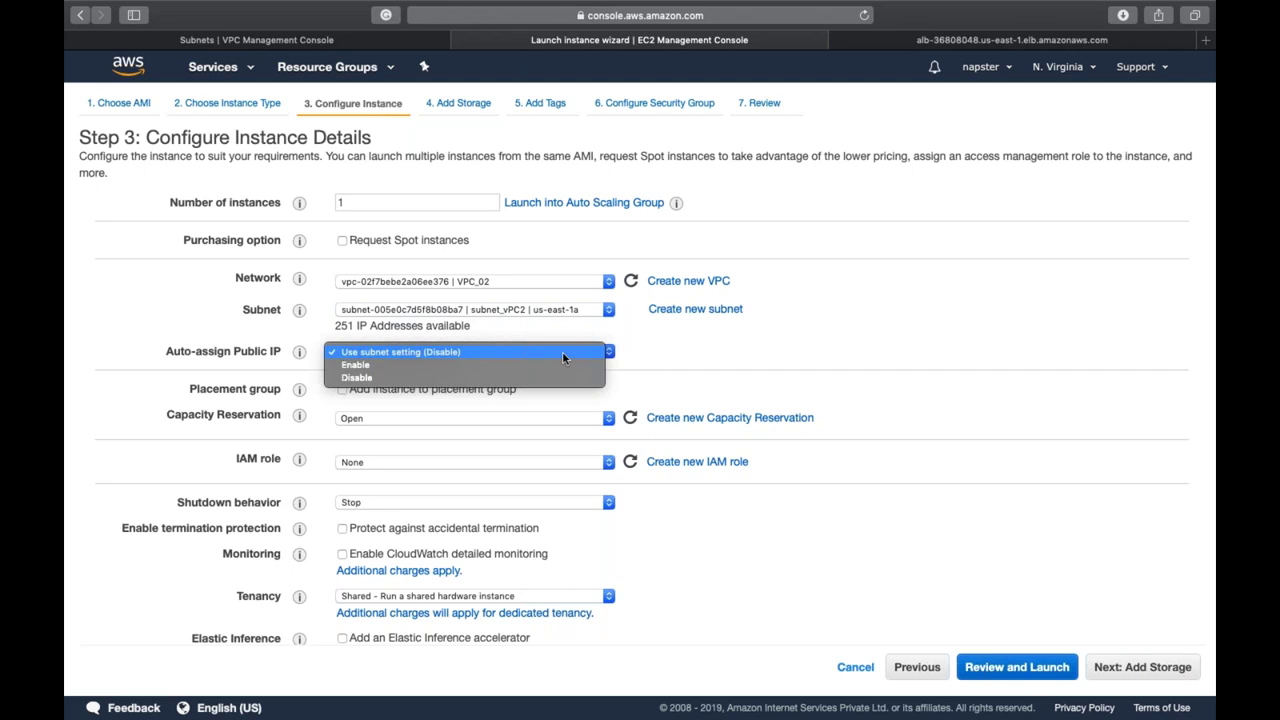
{"action": "left_click", "coordinate": [189, 365]}
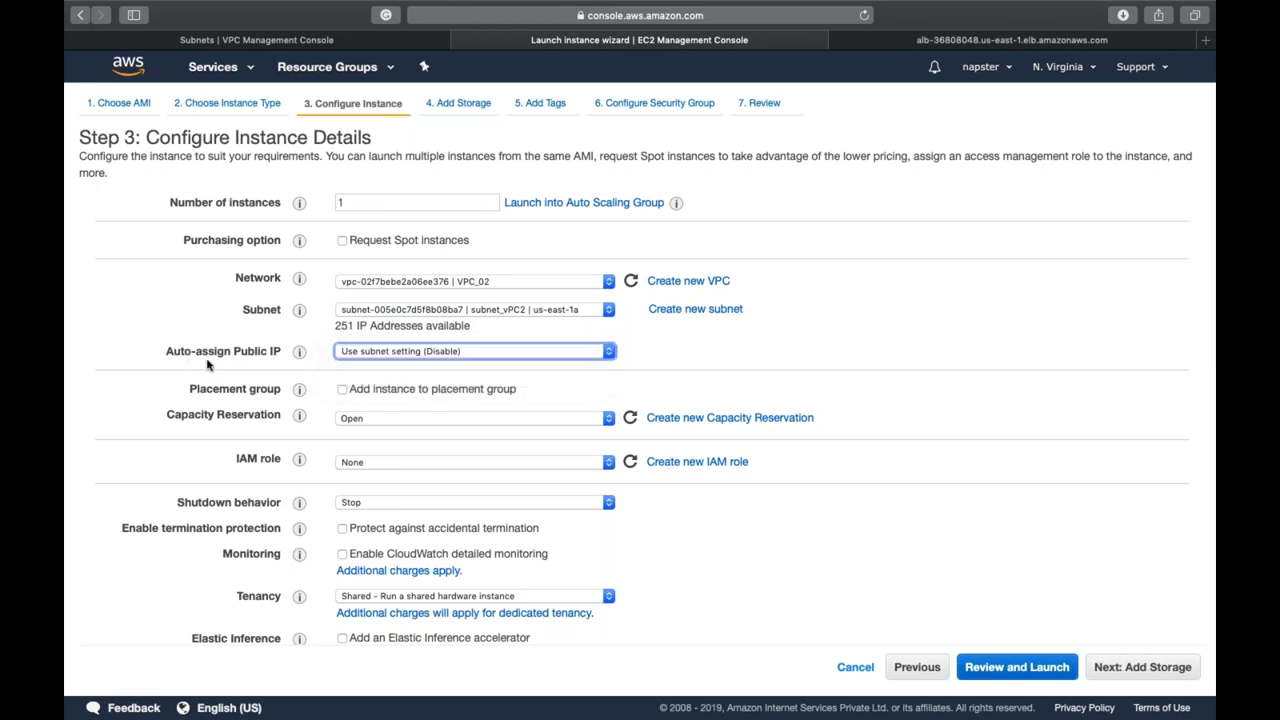
Keep the default storage and add a tag to the instance with key Name and value Private-VPC_02
{"action": "left_click", "coordinate": [1156, 670]}
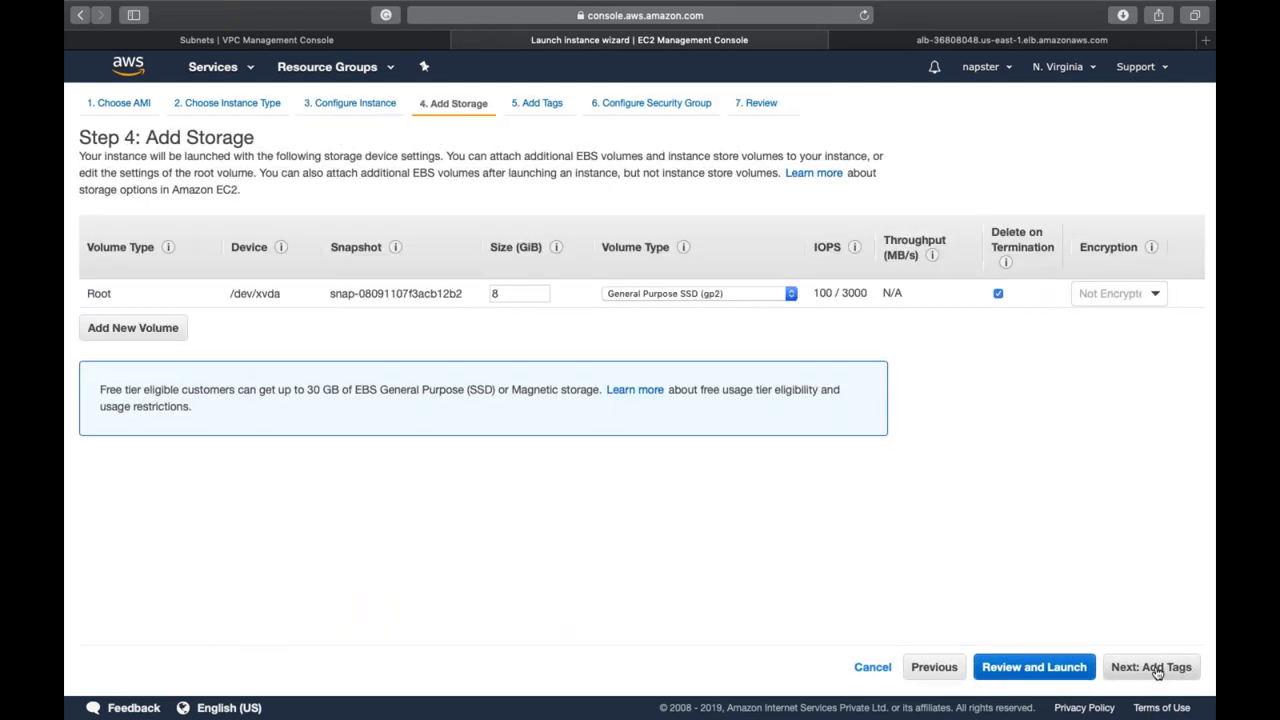
{"action": "left_click", "coordinate": [1156, 670]}
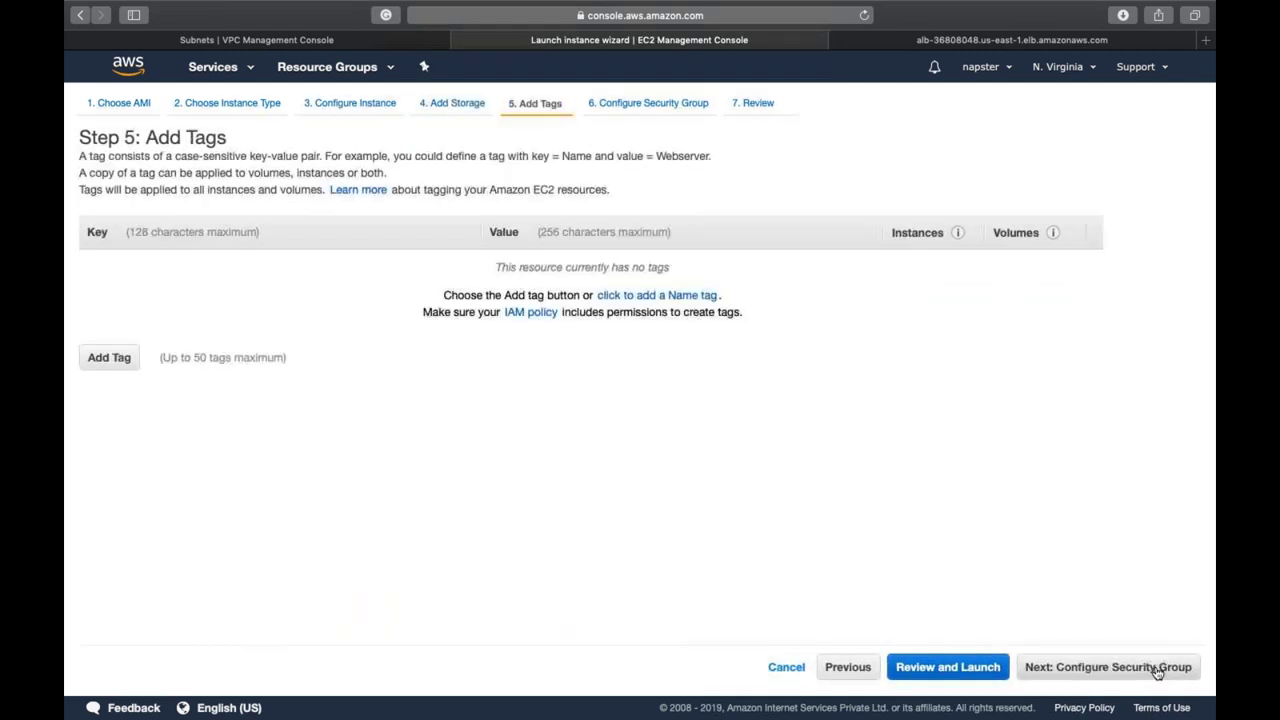
{"action": "left_click", "coordinate": [118, 362]}
{"action": "type", "text": "Name"}
{"action": "key", "text": "Tab"}
{"action": "type", "text": "Private-"}
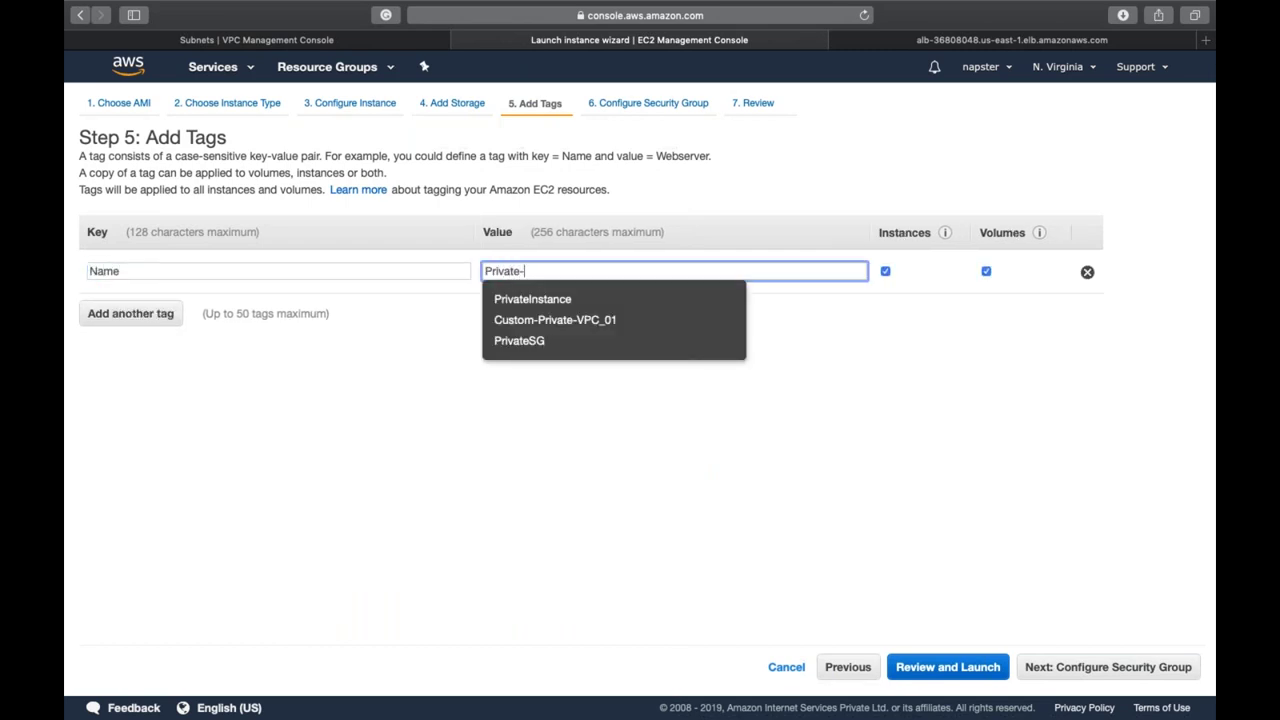
{"action": "type", "text": "VPC_02"}
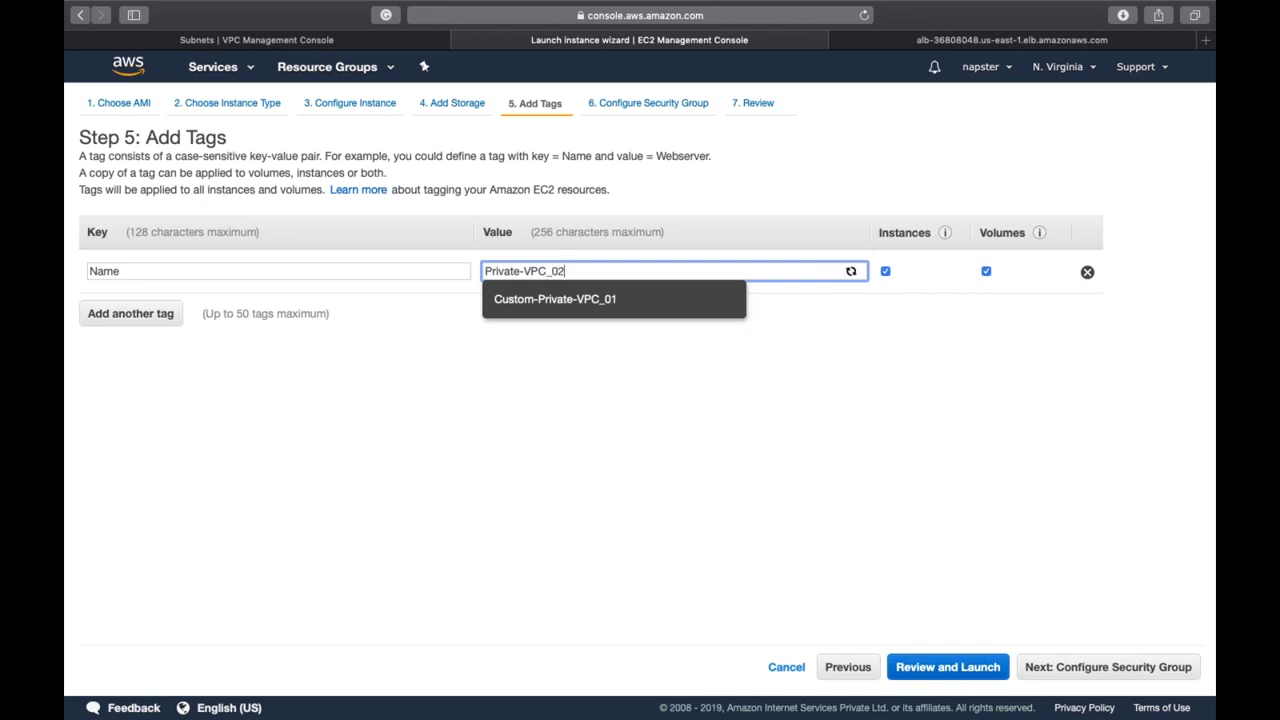
{"action": "left_click", "coordinate": [1135, 668]}
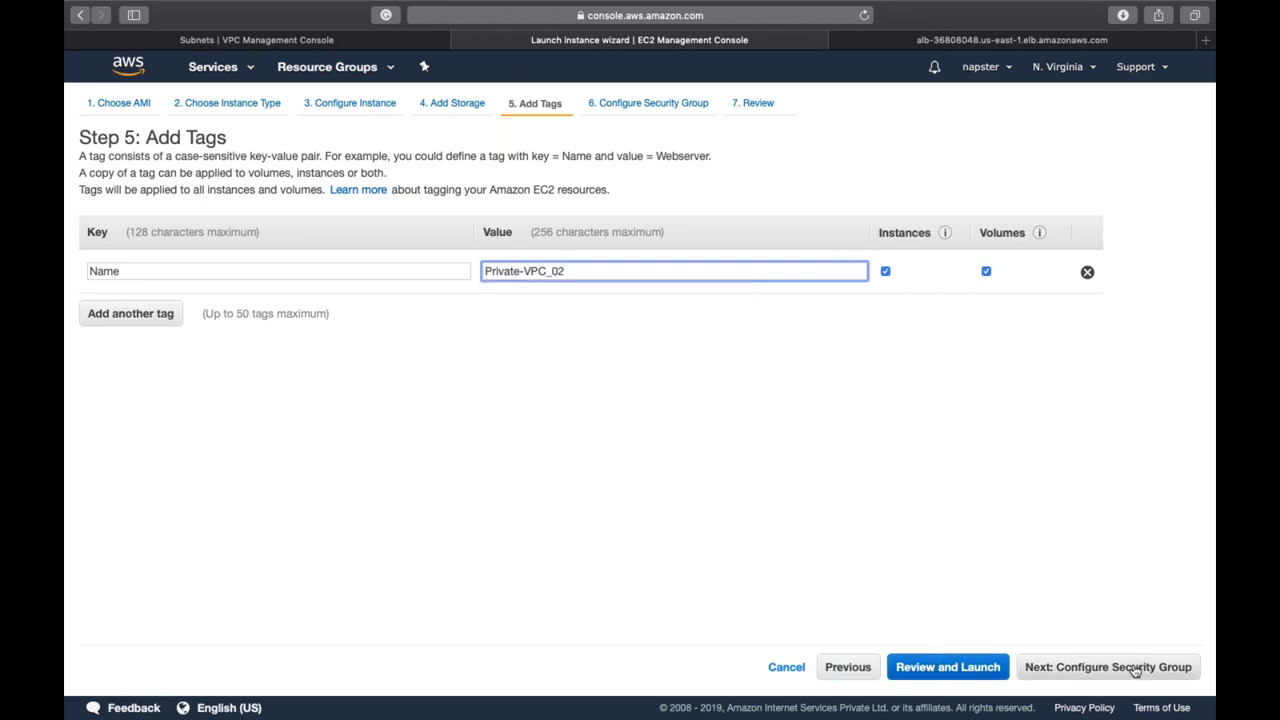
Name the instance's new security group SG, keep its SSH rule, and continue to the launch review
{"action": "triple_click", "coordinate": [464, 268]}
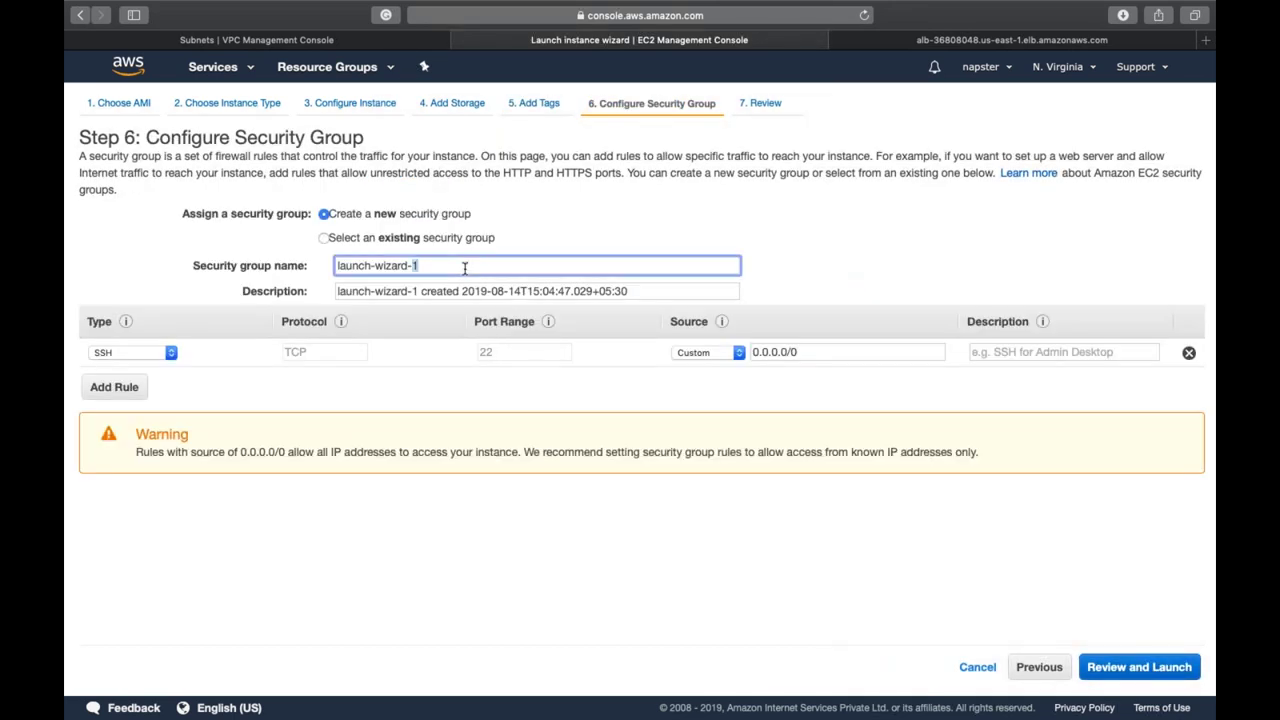
{"action": "type", "text": "SG"}
{"action": "left_click", "coordinate": [1130, 670]}
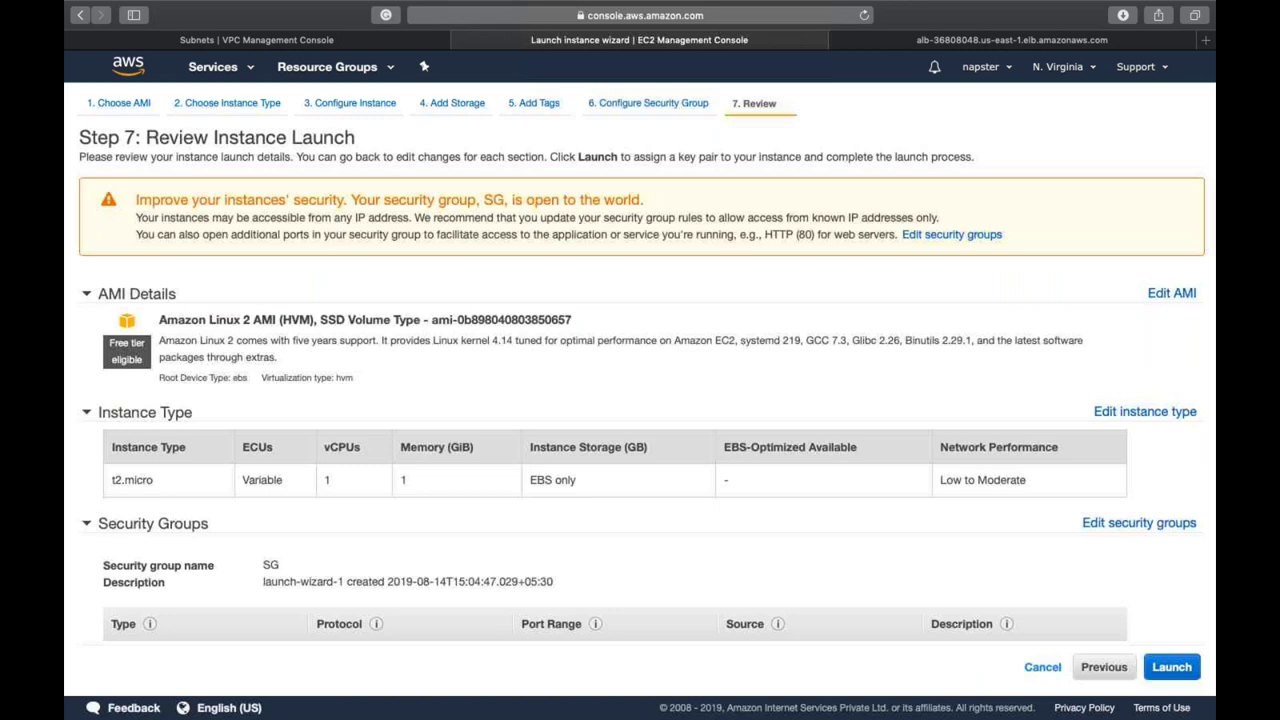
Launch the instance with the existing key pair ISELKeyPair, acknowledging access to the key file, and return to the instances list
{"action": "left_click", "coordinate": [1168, 672]}
{"action": "left_click", "coordinate": [707, 468]}
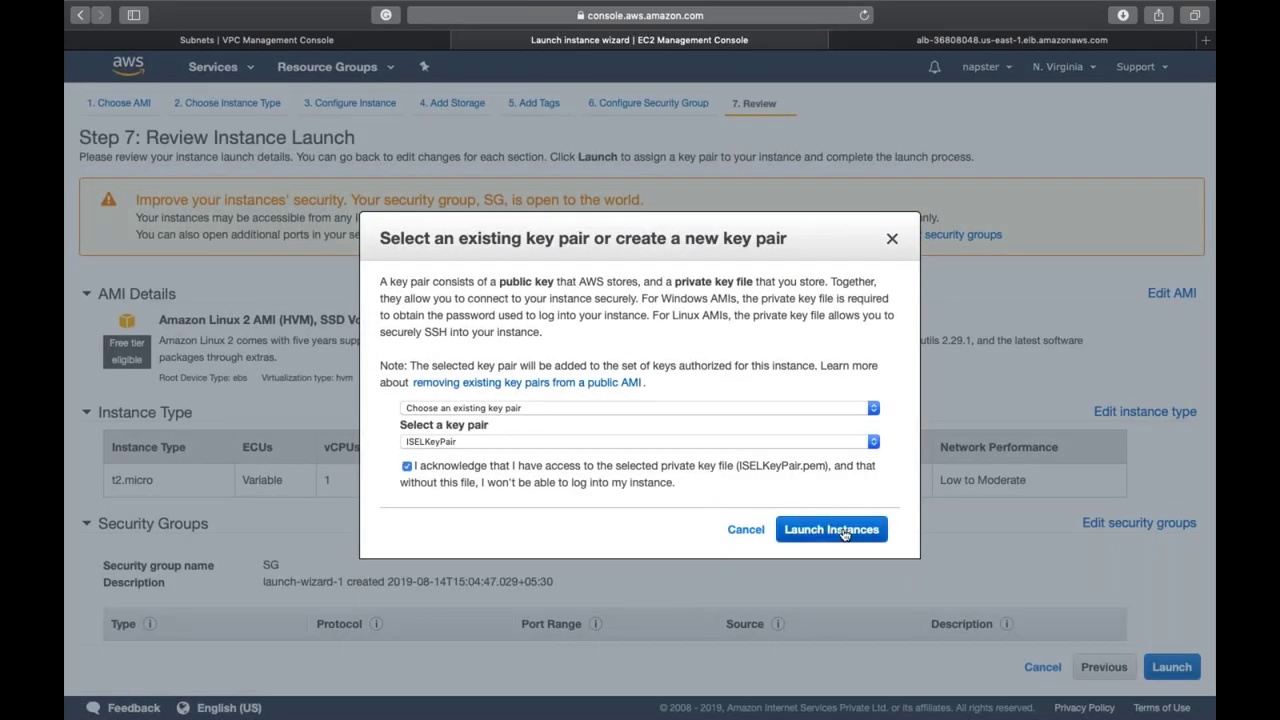
{"action": "left_click", "coordinate": [845, 536]}
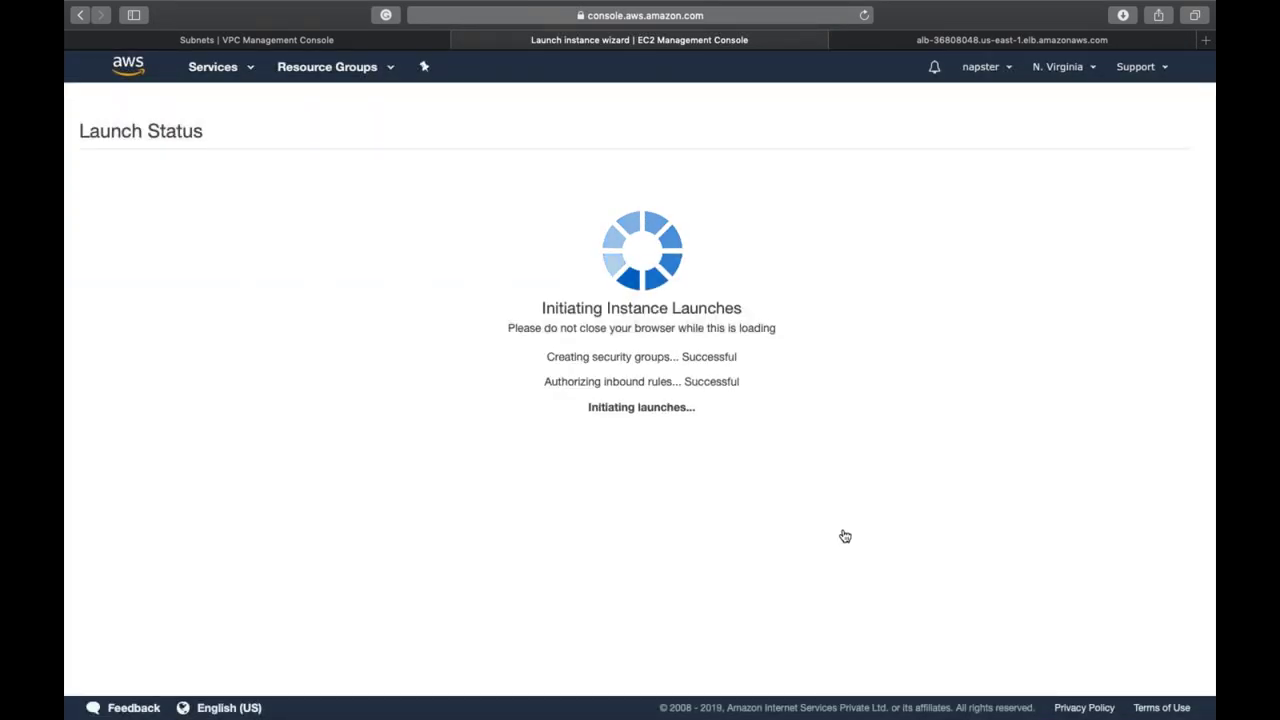
{"action": "left_click", "coordinate": [1130, 638]}
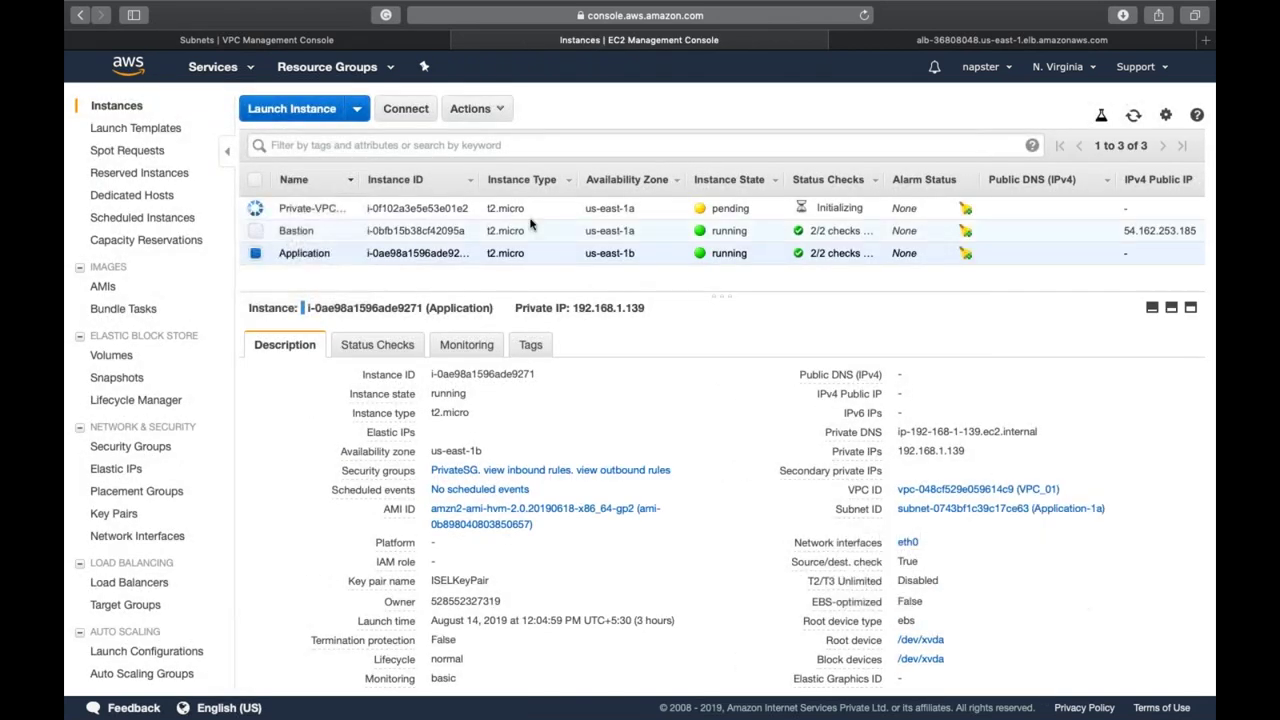
Start a new VPC peering connection in the VPC console and name it VPC_Peer
{"action": "key", "text": "ctrl+shift+Tab"}
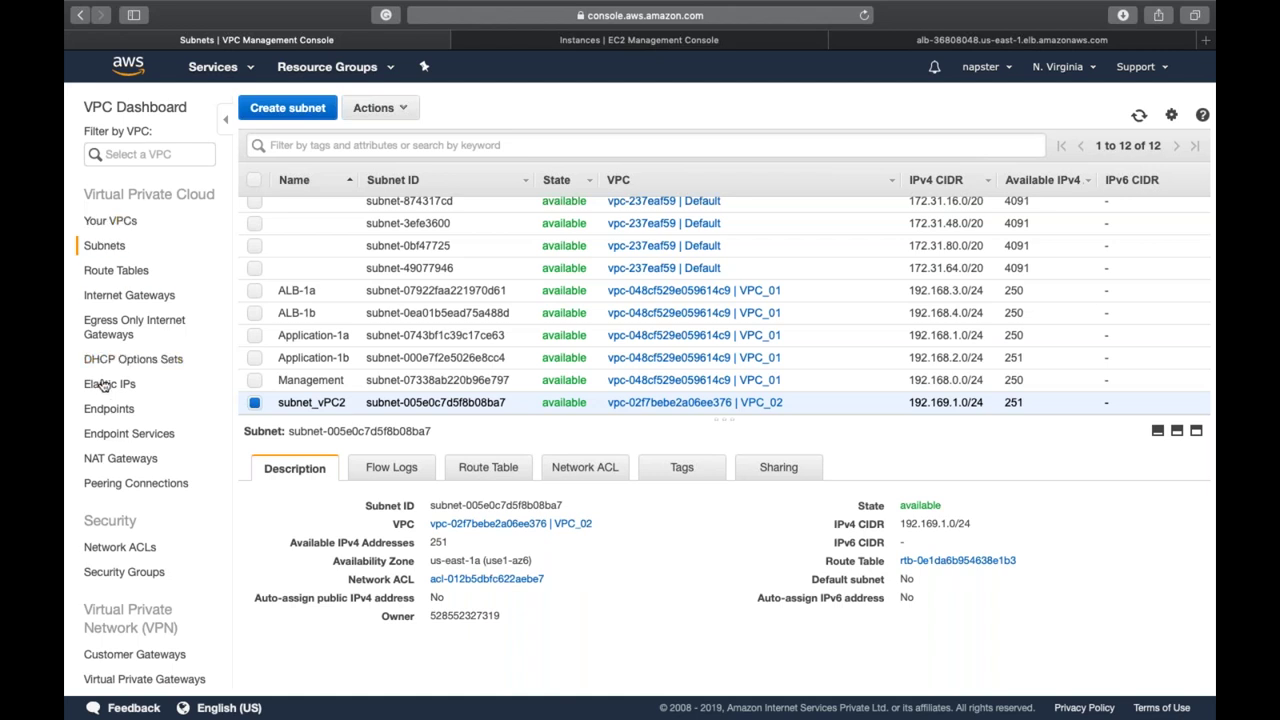
{"action": "left_click", "coordinate": [160, 487]}
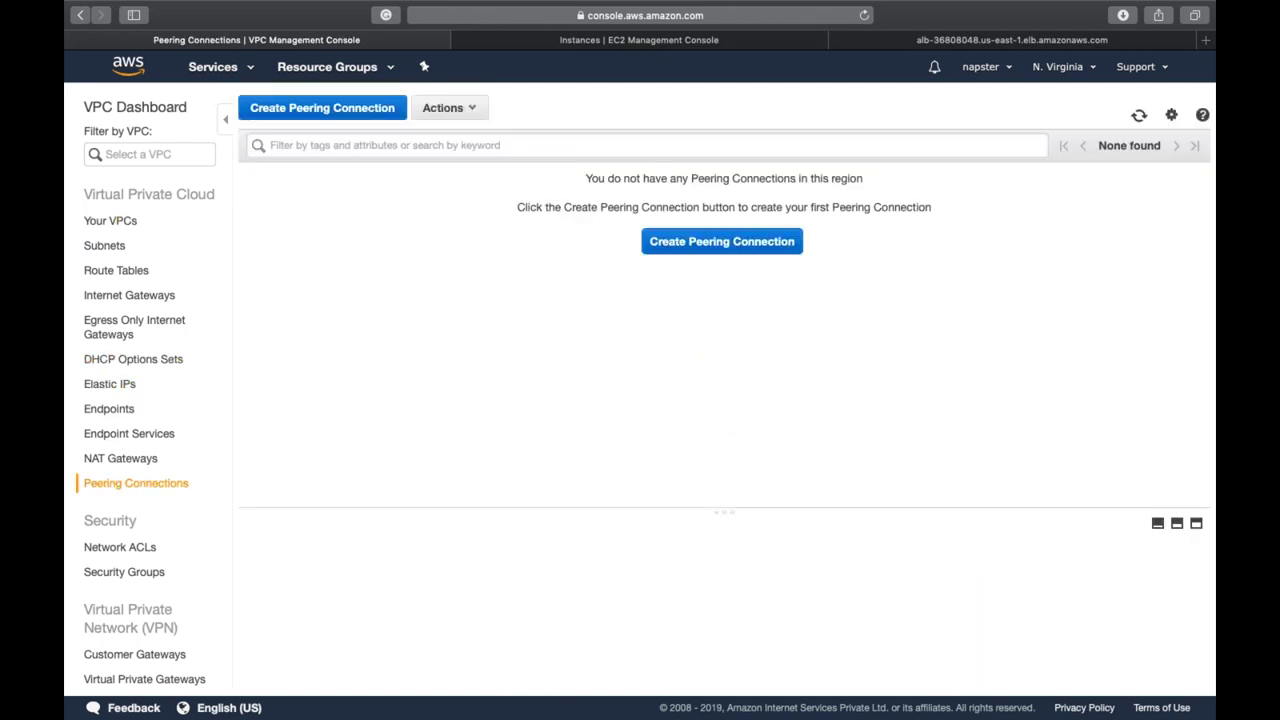
{"action": "left_click", "coordinate": [307, 110]}
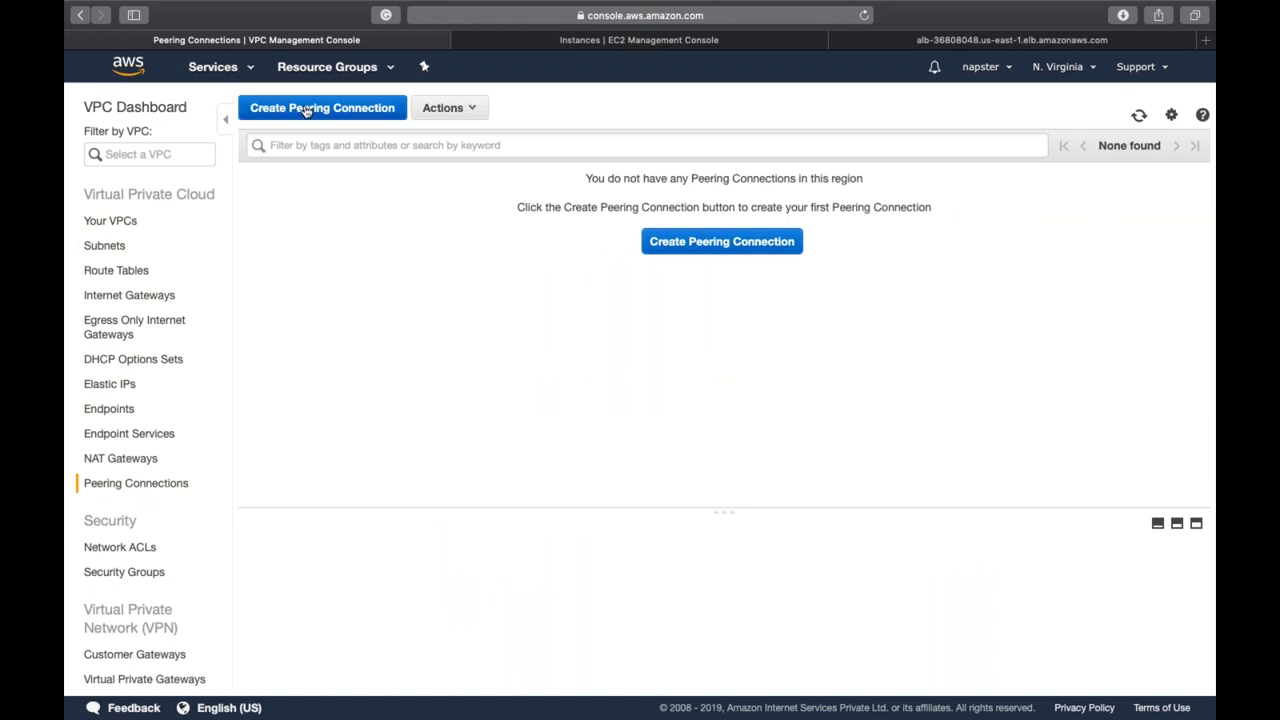
{"action": "left_click", "coordinate": [366, 199]}
{"action": "type", "text": "VPC"}
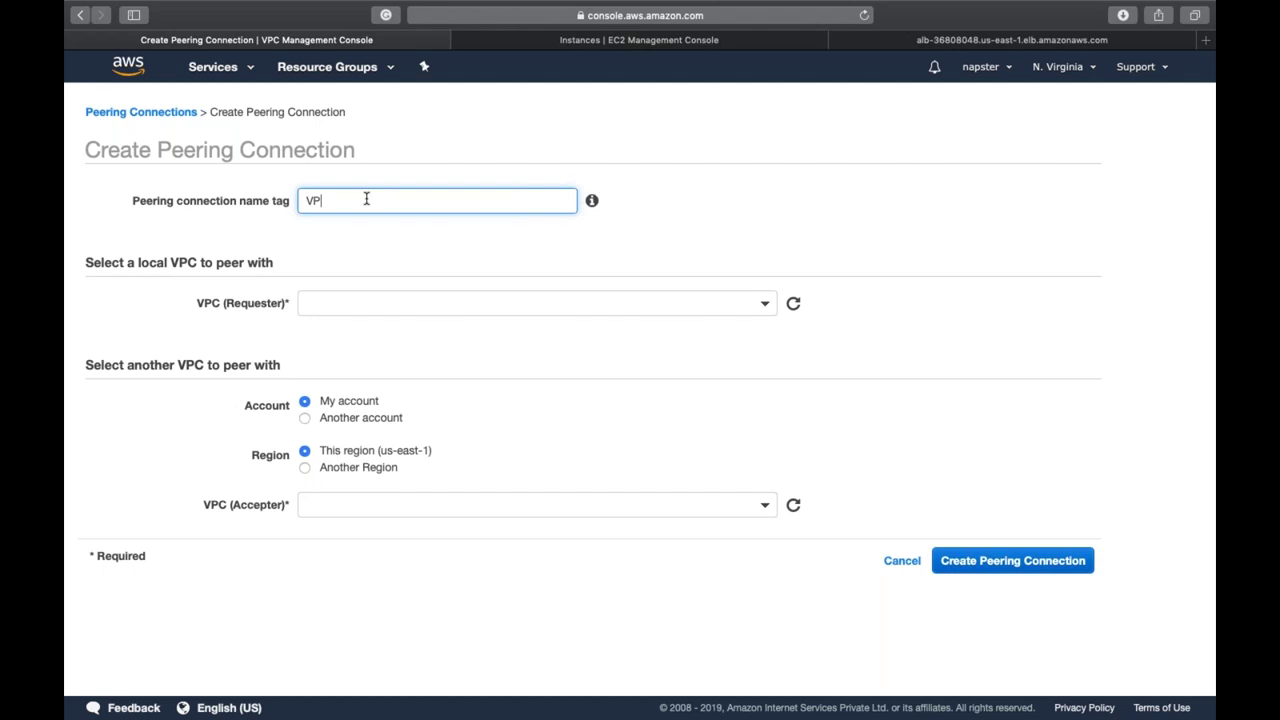
{"action": "key", "text": "BackSpace"}
{"action": "type", "text": "C_Peer"}
{"action": "key", "text": "Tab"}
{"action": "key", "text": "Tab"}
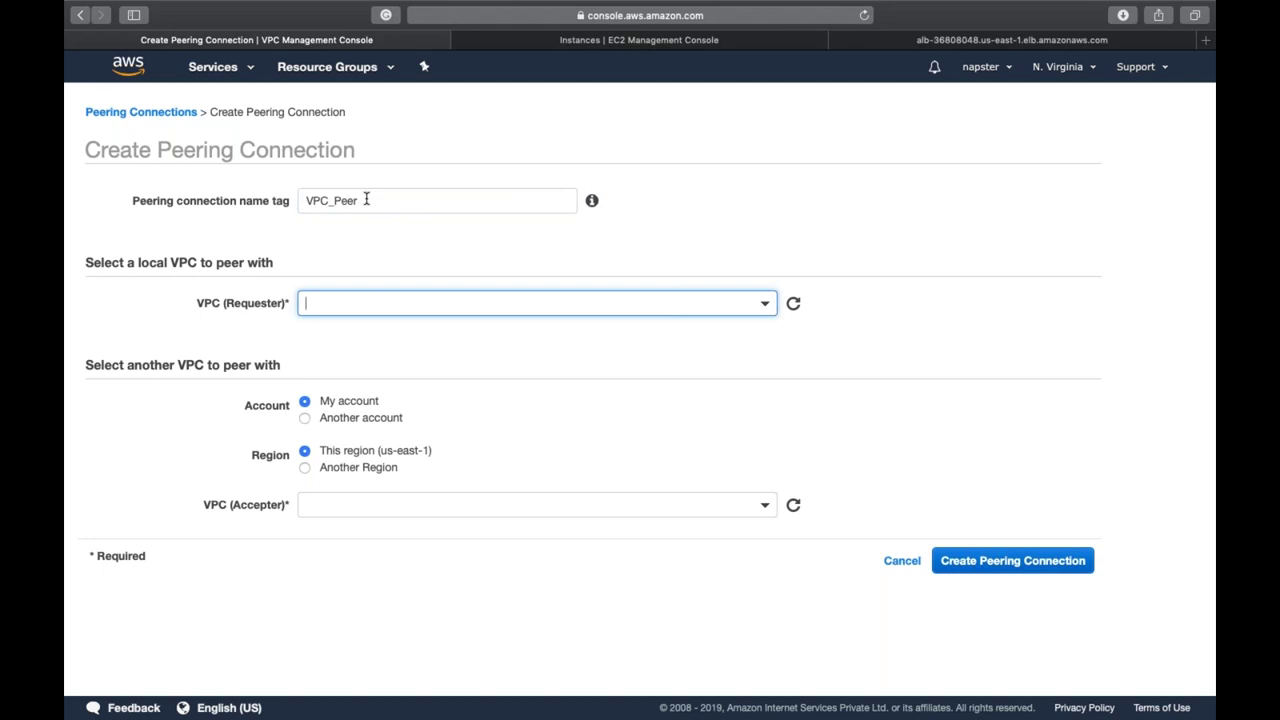
Choose VPC_01 as the requester VPC for the peering connection
{"action": "key", "text": "Down"}
{"action": "key", "text": "Down"}
{"action": "key", "text": "Down"}
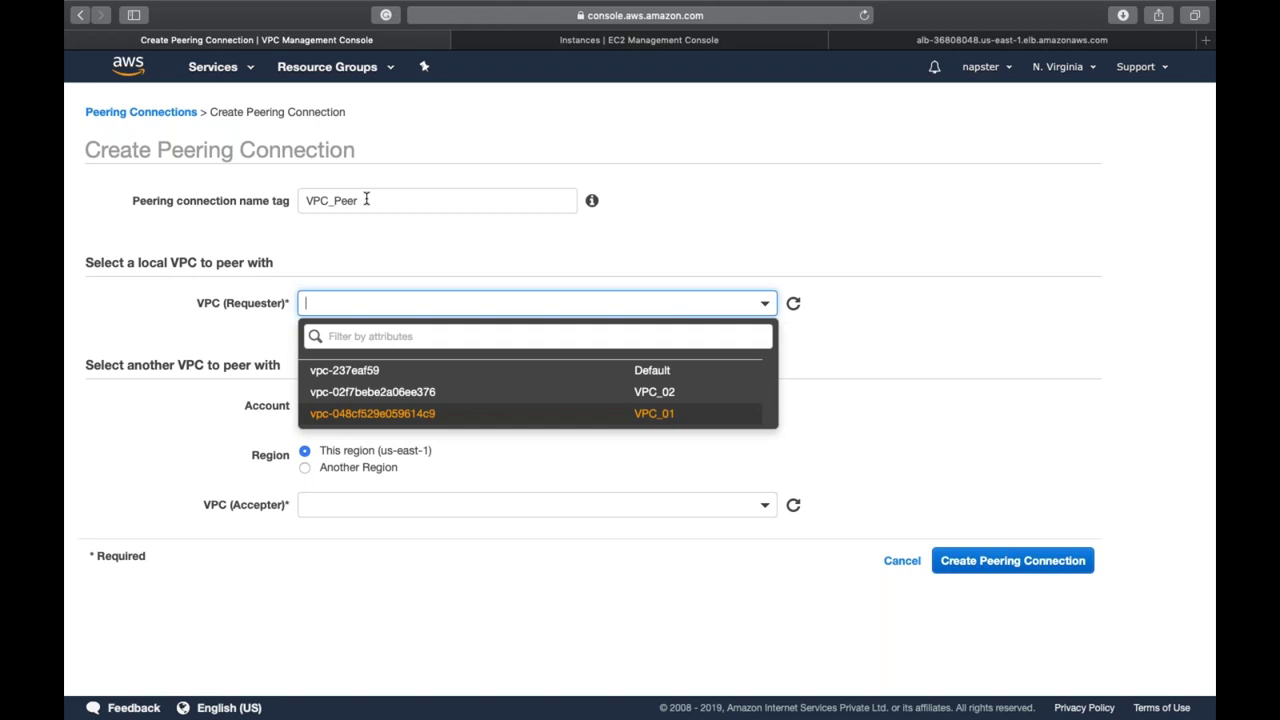
{"action": "key", "text": "Return"}
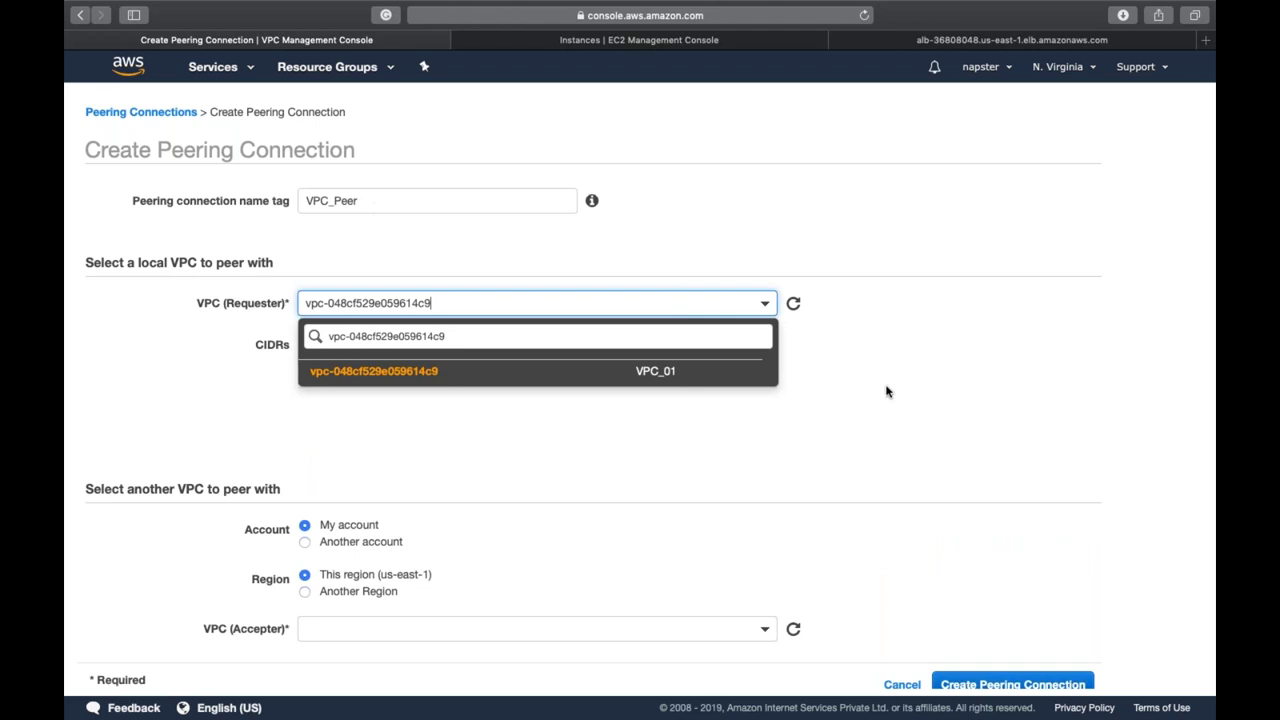
{"action": "left_click", "coordinate": [608, 374]}
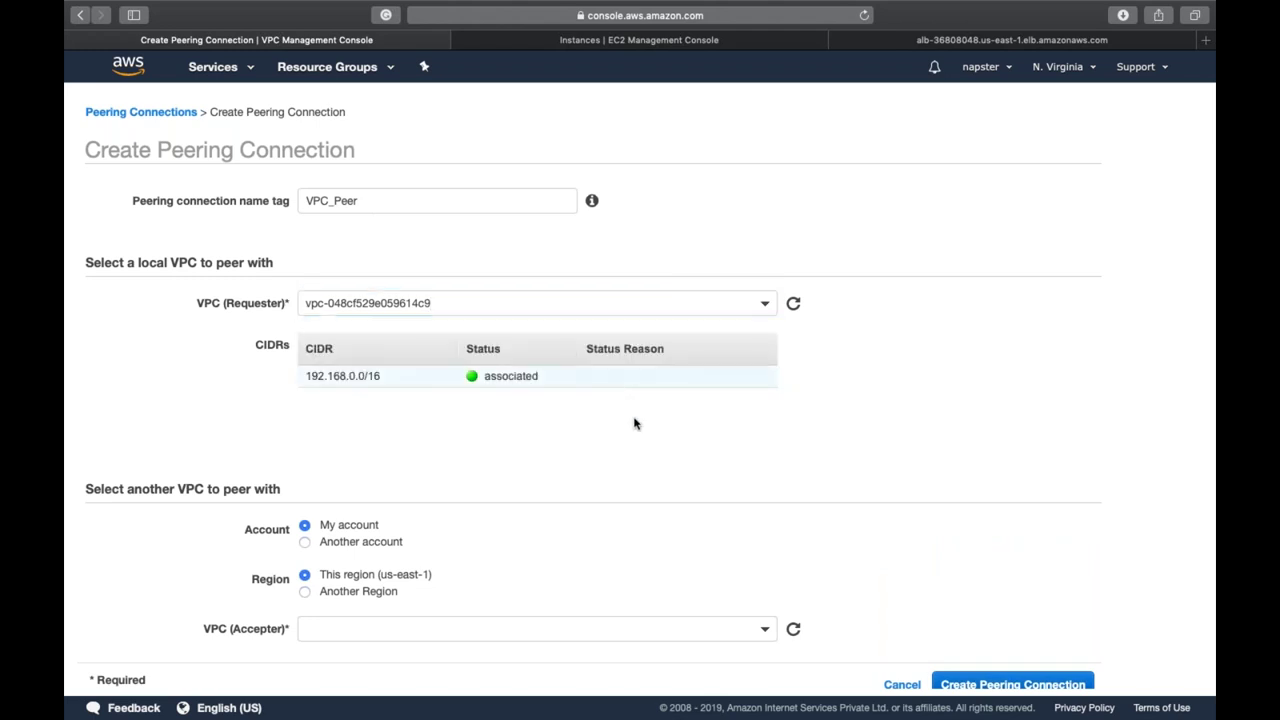
Explore the Another Region and Another account options for the accepter VPC, restoring This region (us-east-1) and My account
{"action": "scroll", "coordinate": [634, 424], "scroll_direction": "down", "scroll_amount": 1}
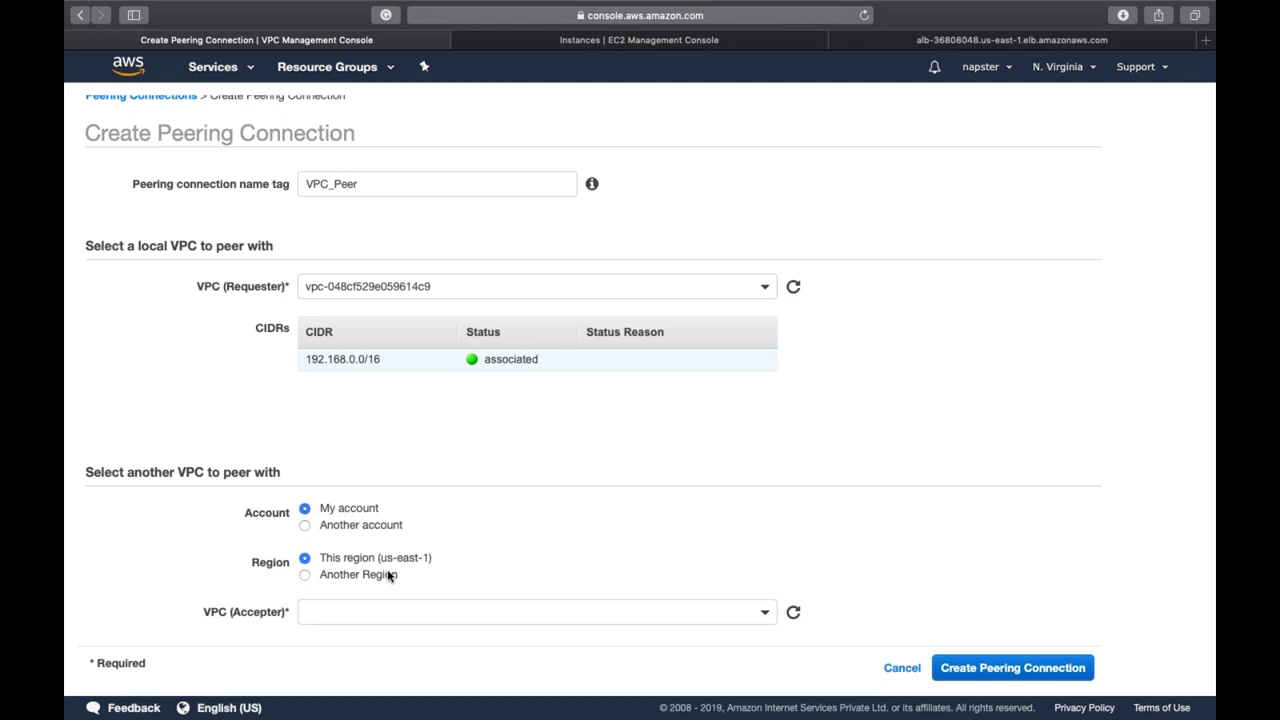
{"action": "left_click", "coordinate": [330, 578]}
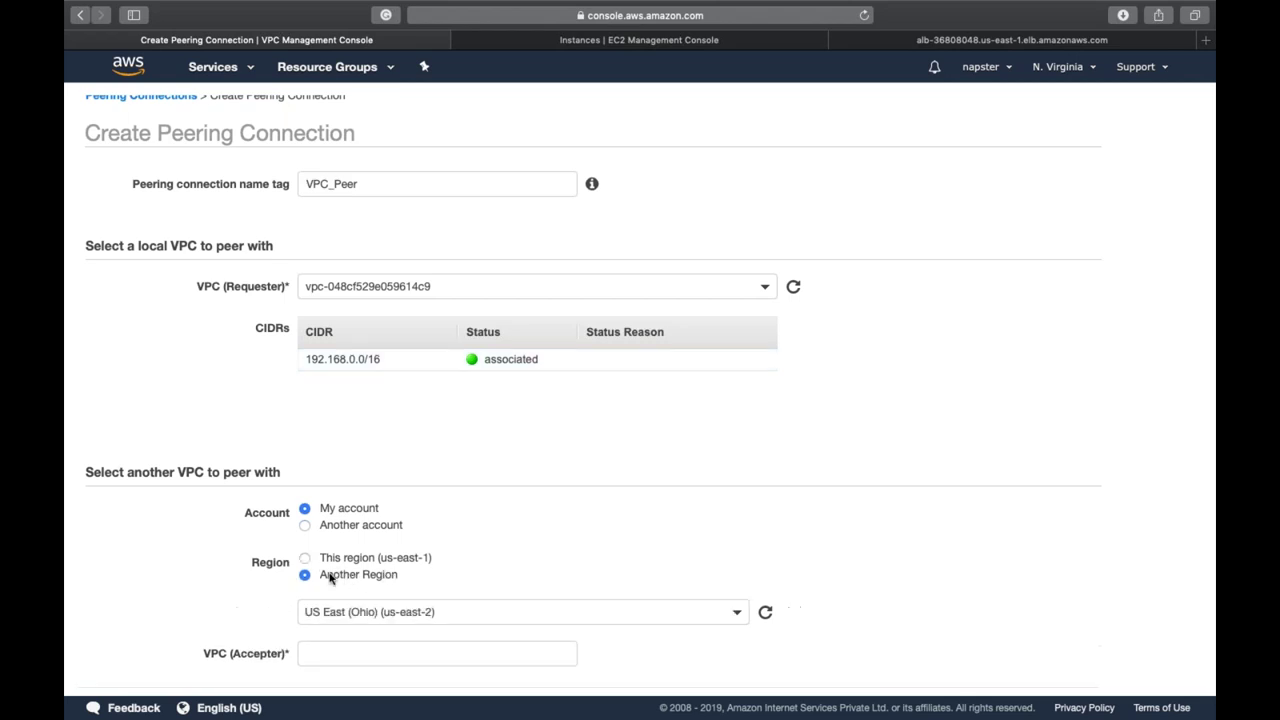
{"action": "scroll", "coordinate": [335, 578], "scroll_direction": "down", "scroll_amount": 1}
{"action": "left_click", "coordinate": [370, 572]}
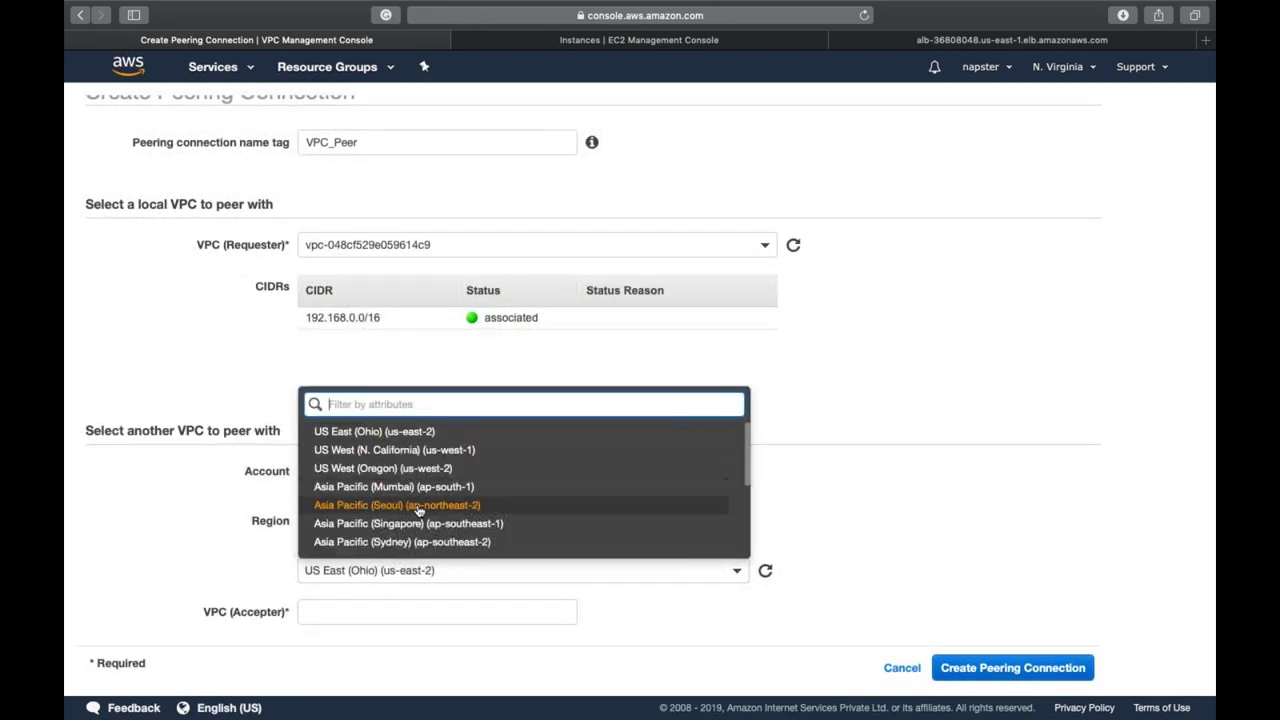
{"action": "scroll", "coordinate": [400, 505], "scroll_direction": "down", "scroll_amount": 3}
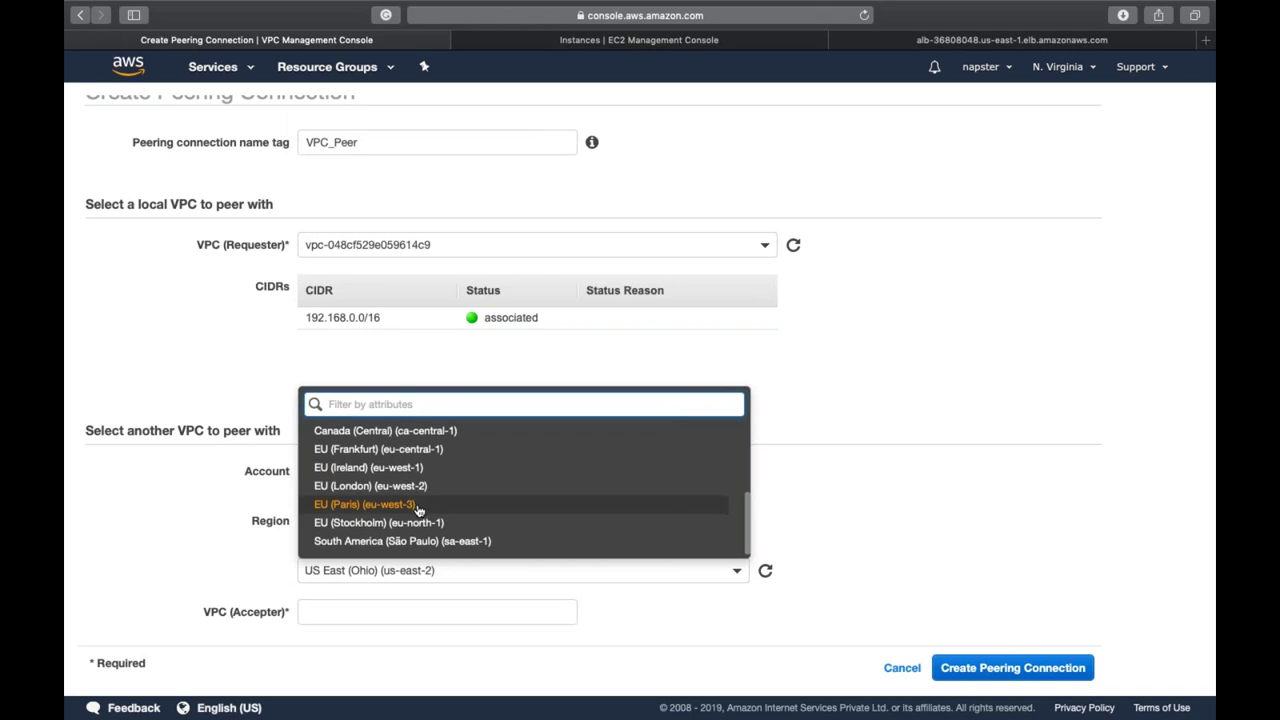
{"action": "left_click", "coordinate": [222, 514]}
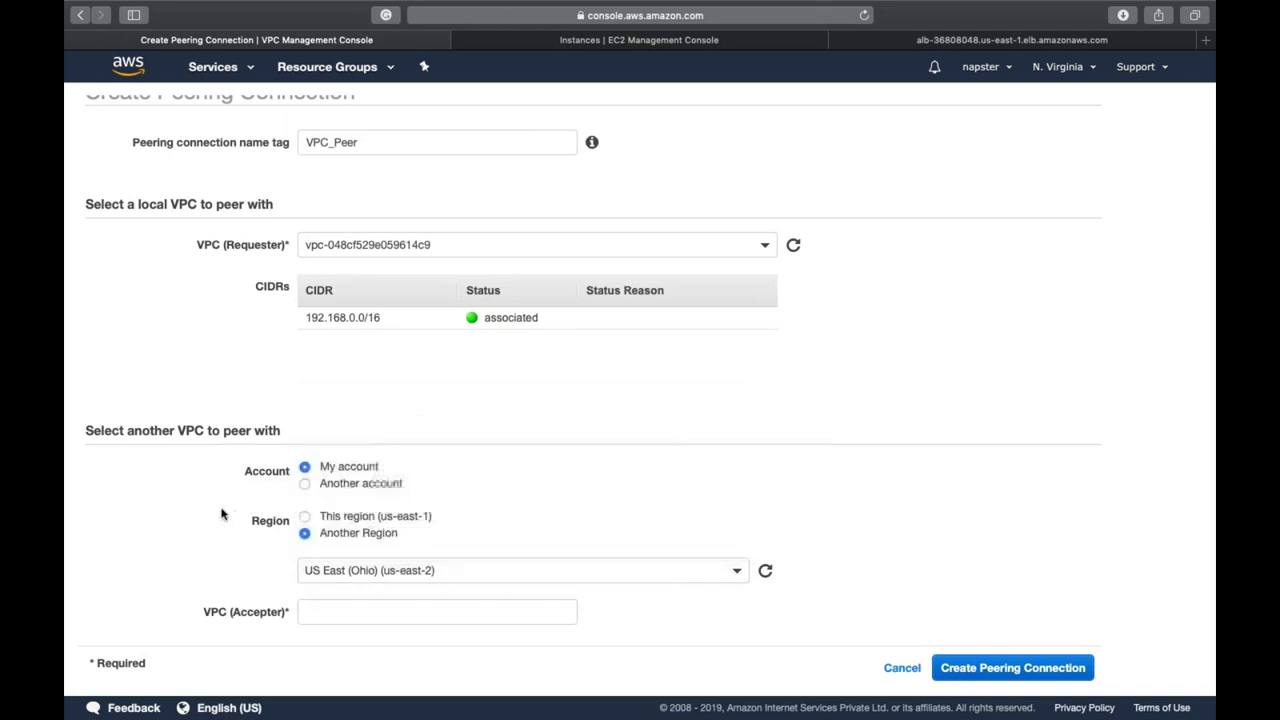
{"action": "left_click", "coordinate": [305, 517]}
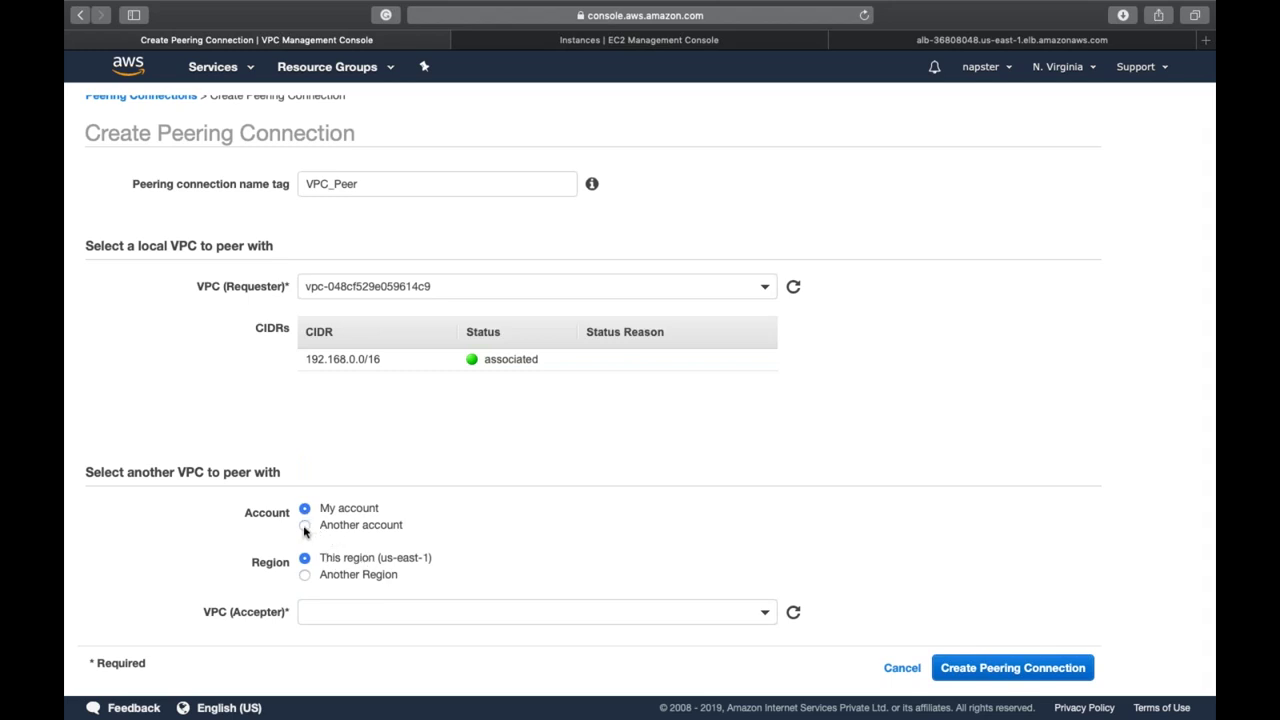
{"action": "left_click", "coordinate": [305, 528]}
{"action": "left_click", "coordinate": [333, 564]}
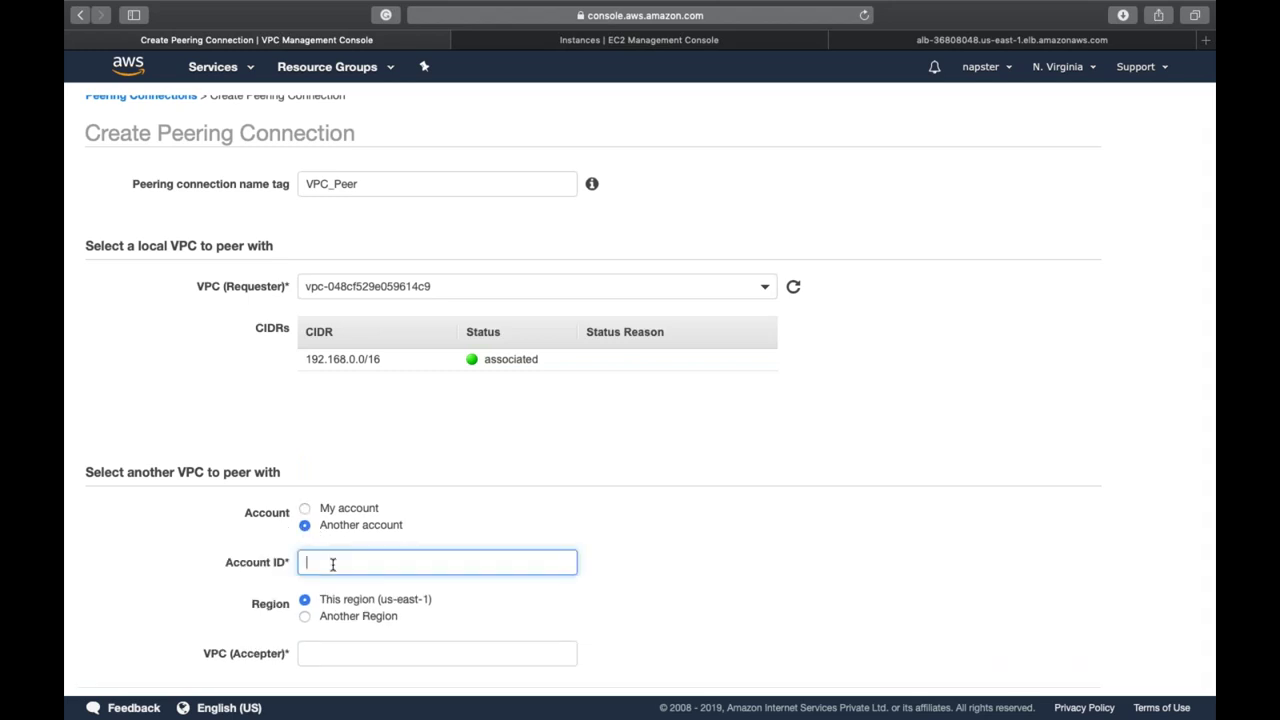
{"action": "left_click", "coordinate": [307, 510]}
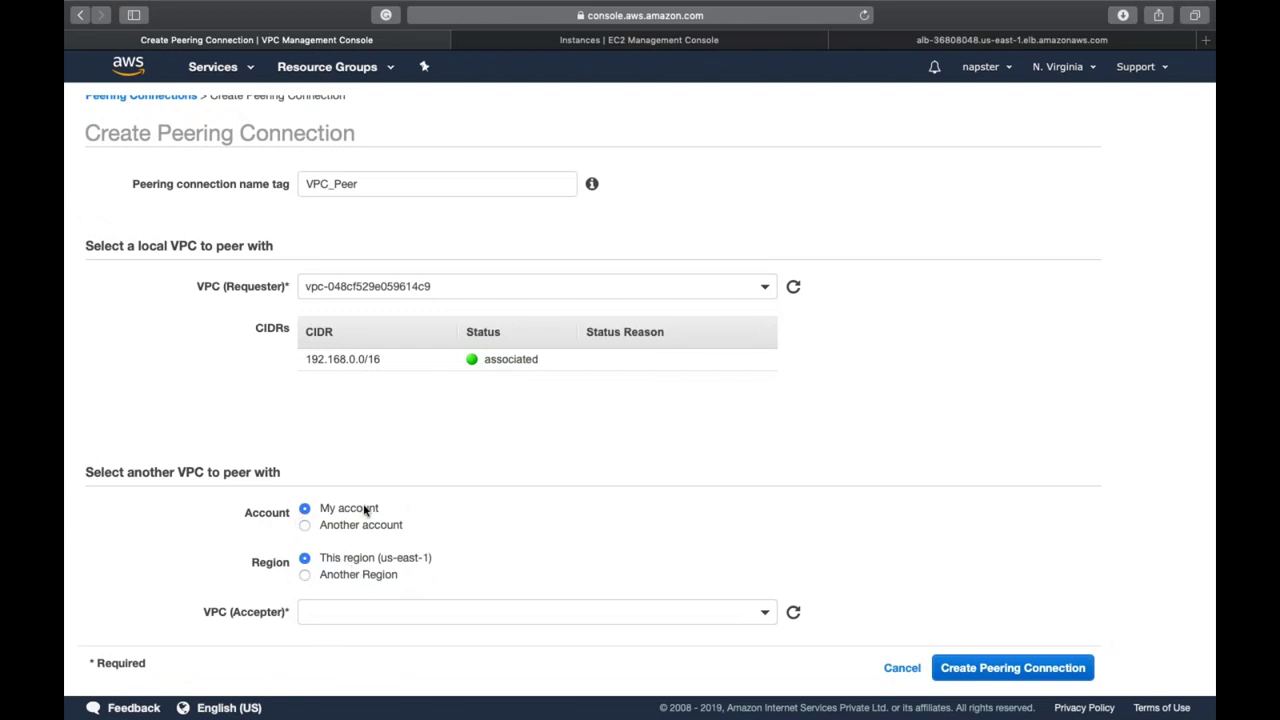
Choose VPC_02 as the accepter VPC, create the peering connection and return to the peering connections list
{"action": "left_click", "coordinate": [387, 613]}
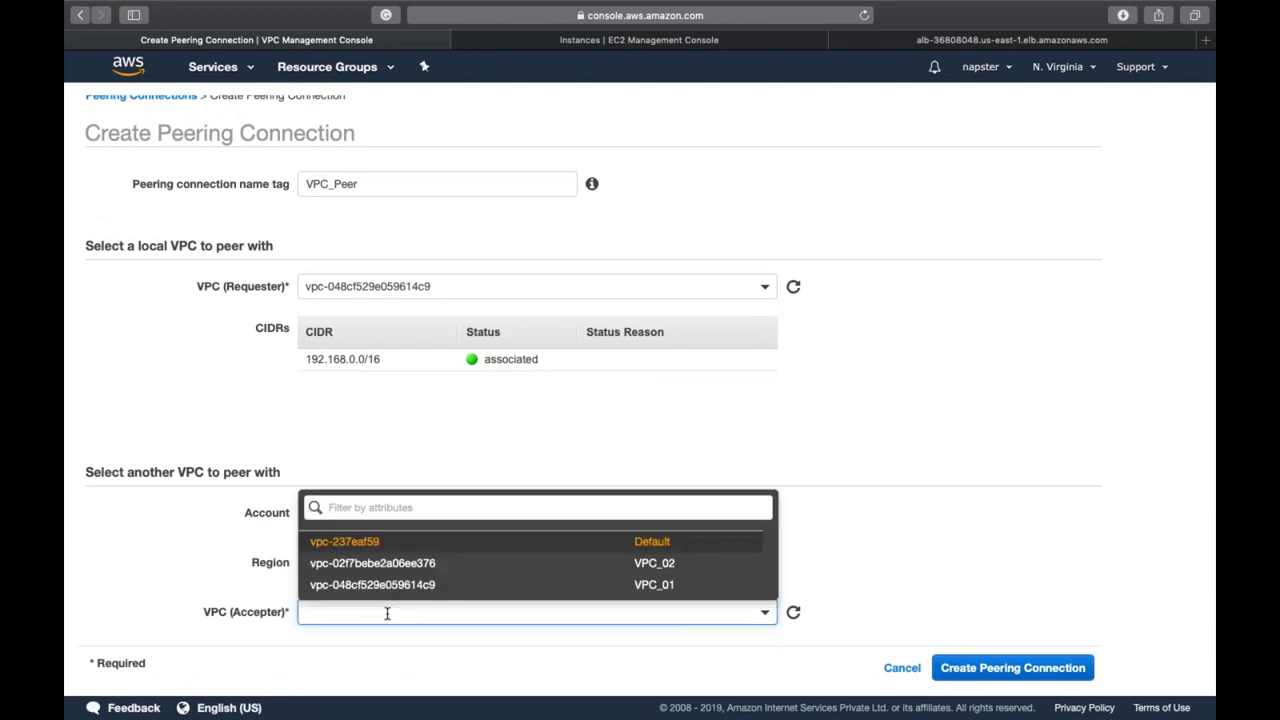
{"action": "left_click", "coordinate": [412, 564]}
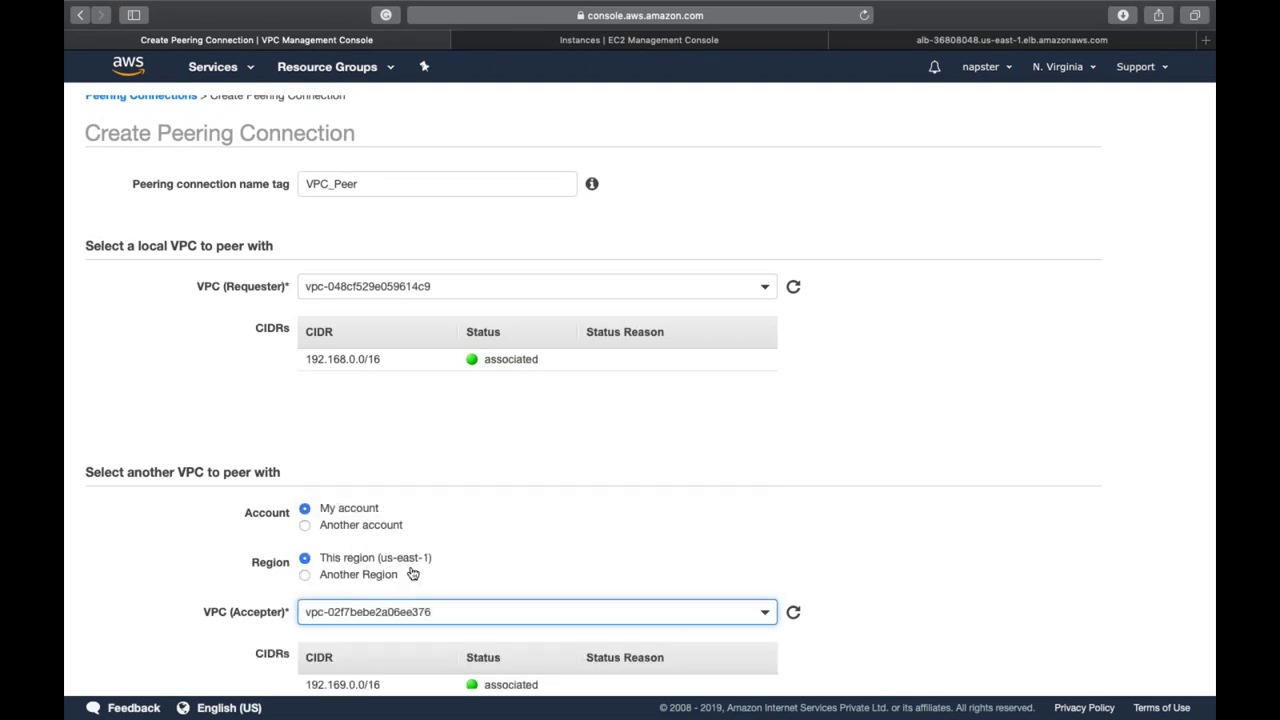
{"action": "scroll", "coordinate": [412, 574], "scroll_direction": "down", "scroll_amount": 3}
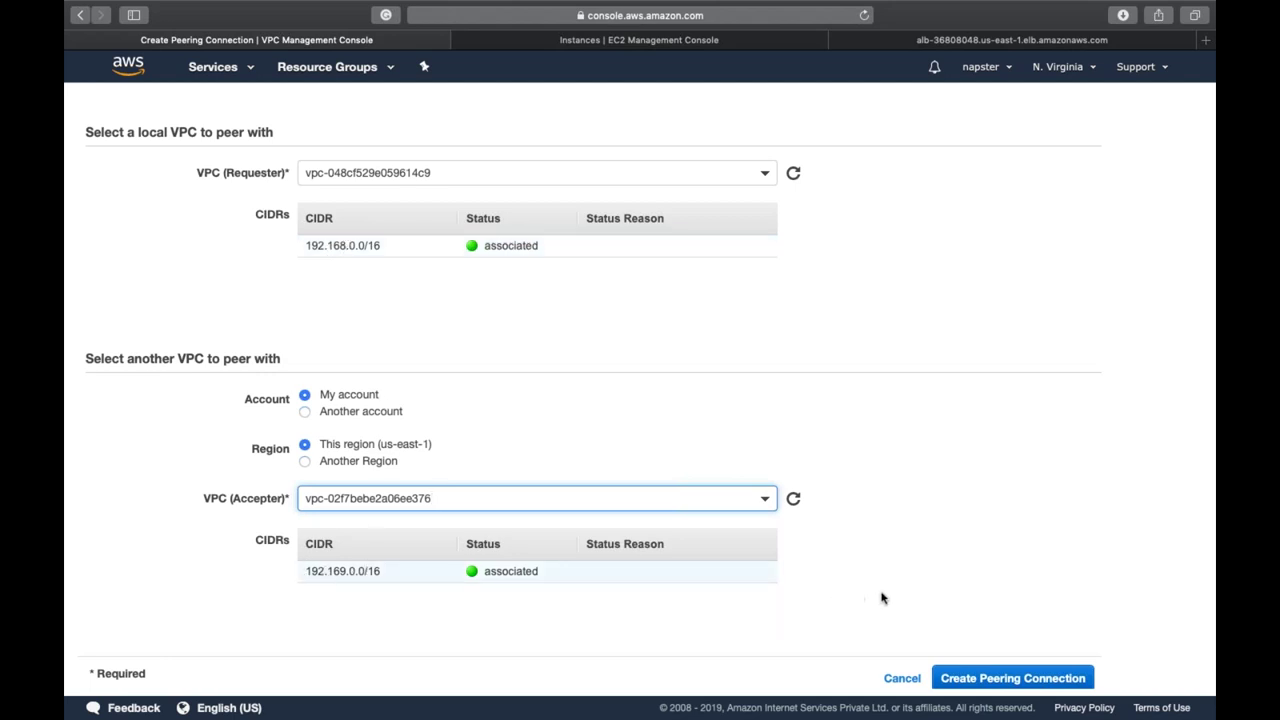
{"action": "left_click", "coordinate": [1057, 681]}
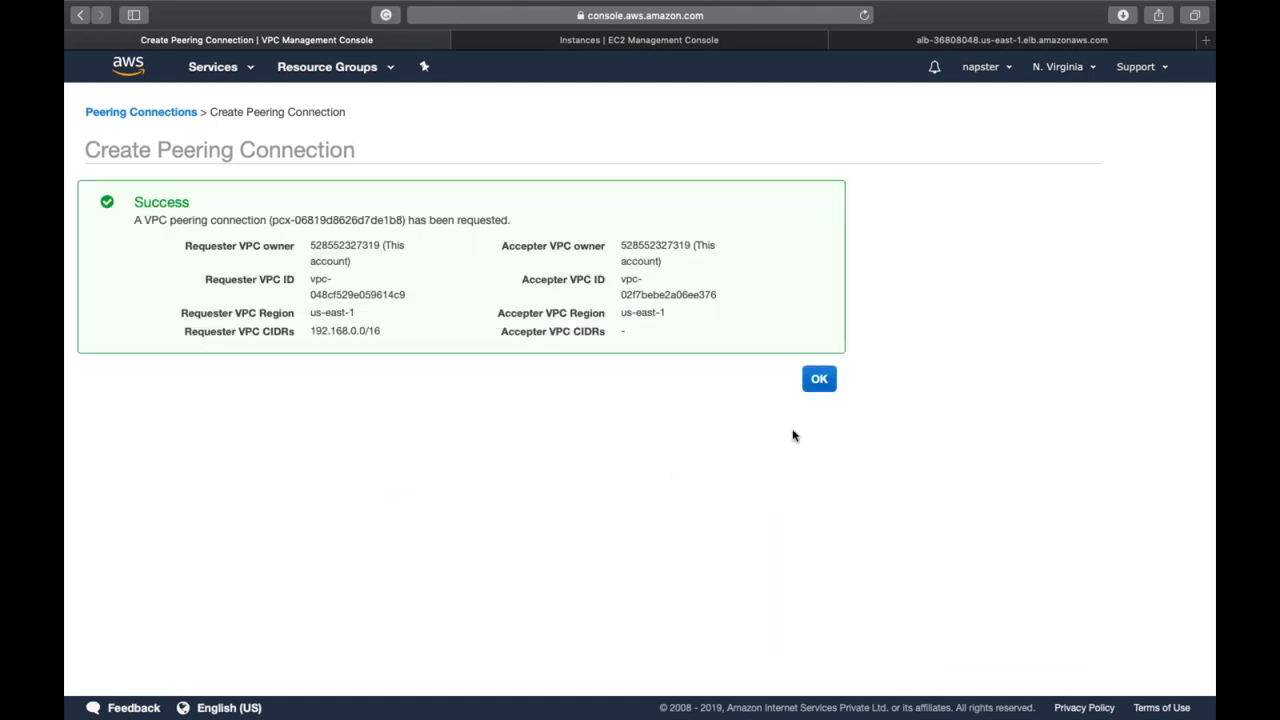
{"action": "left_click", "coordinate": [817, 380]}
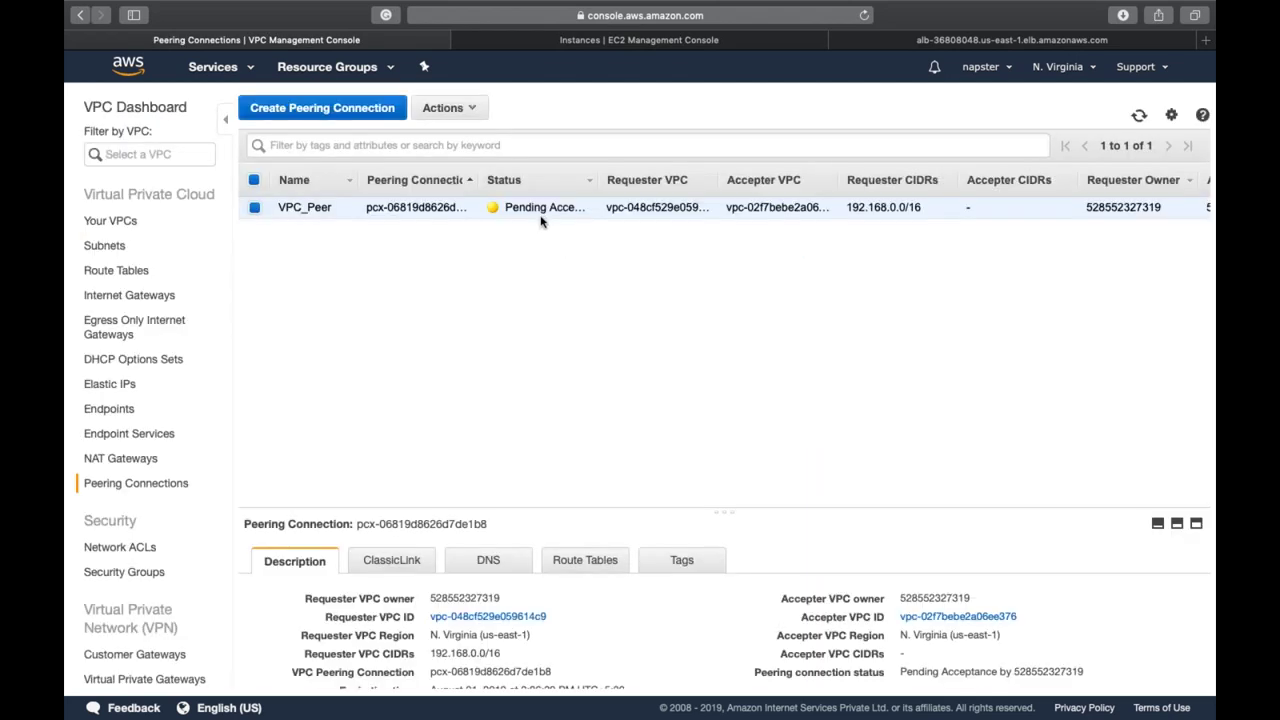
Accept the pending VPC_Peer peering request, dismiss the confirmation and check the connection's status
{"action": "triple_click", "coordinate": [539, 214]}
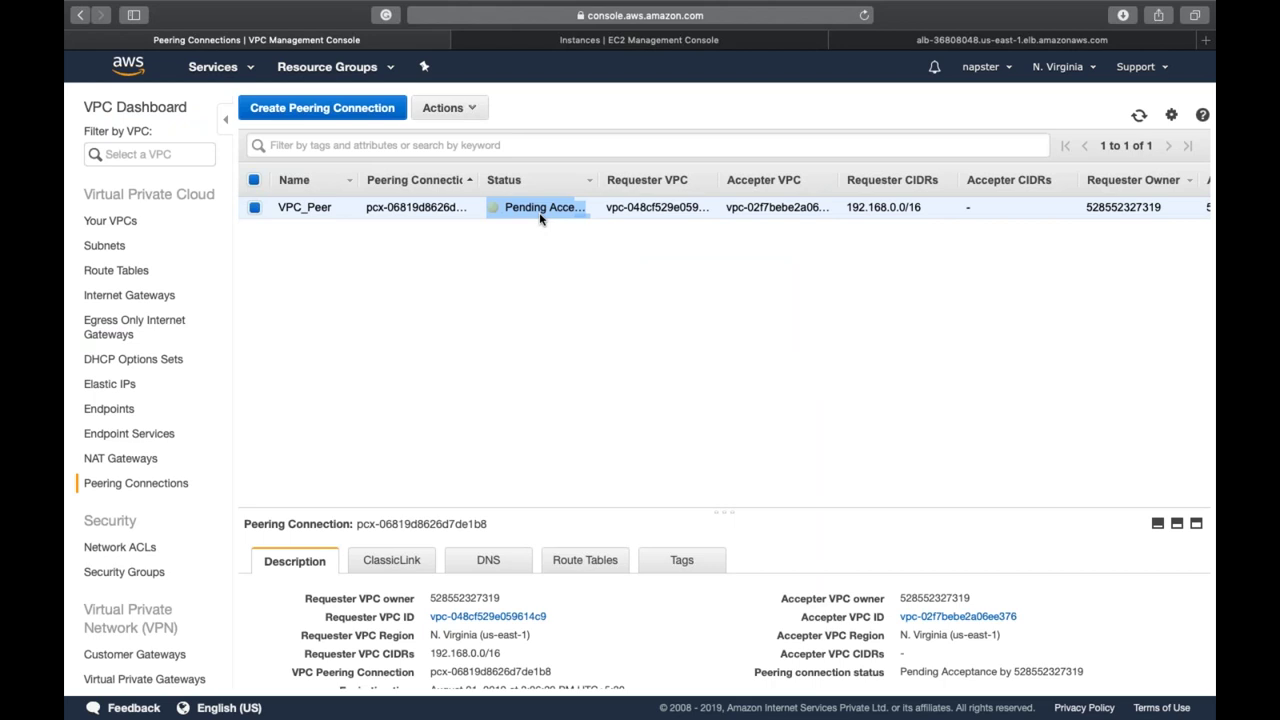
{"action": "left_click", "coordinate": [549, 274]}
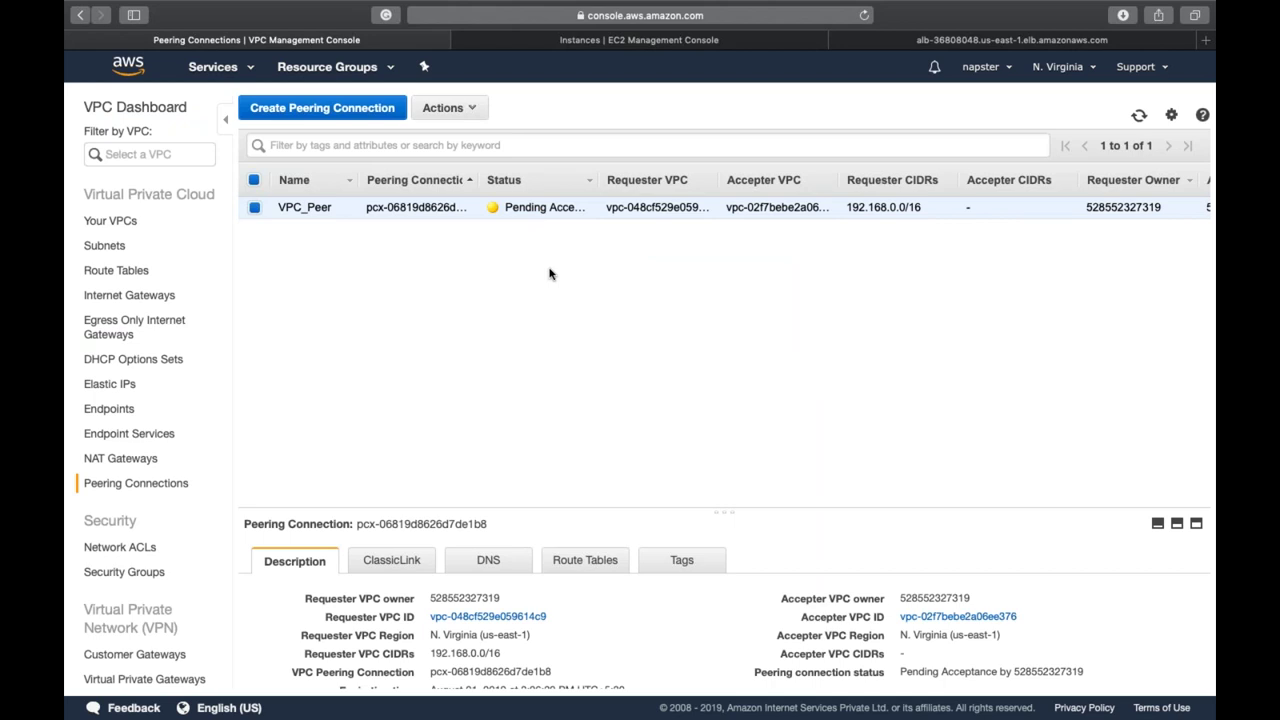
{"action": "left_click", "coordinate": [460, 122]}
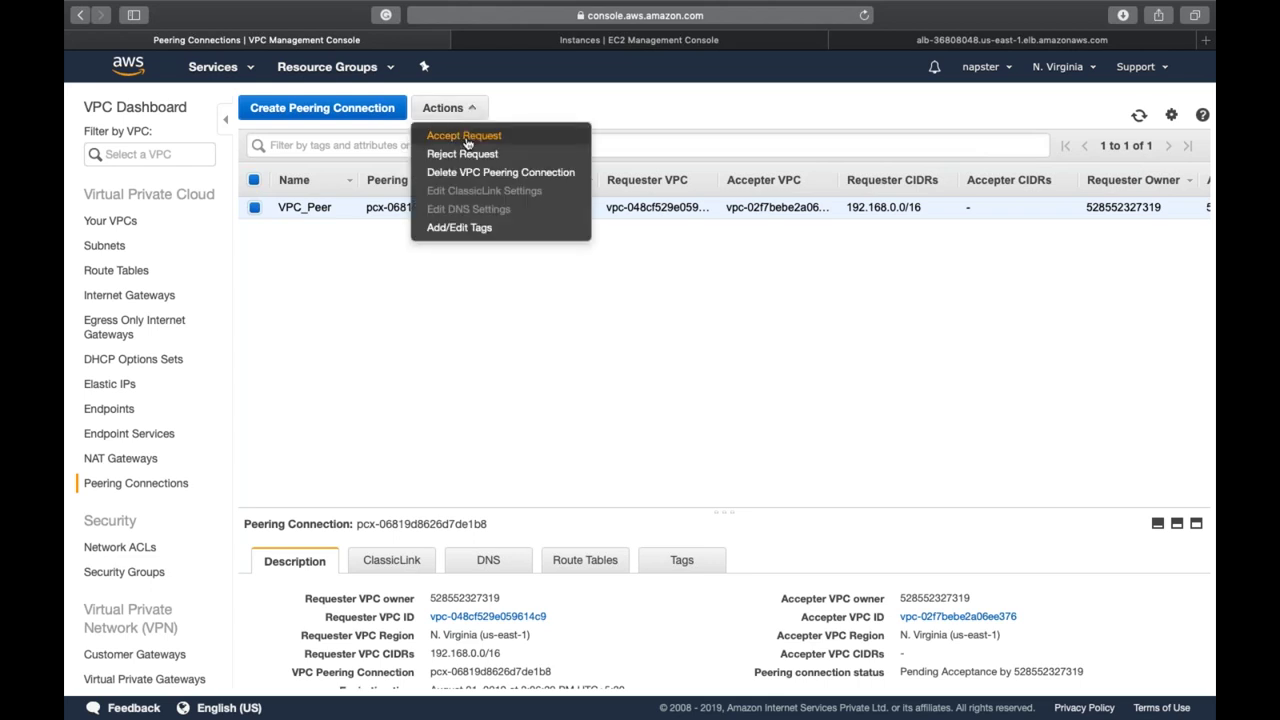
{"action": "left_click", "coordinate": [466, 143]}
{"action": "left_click", "coordinate": [933, 470]}
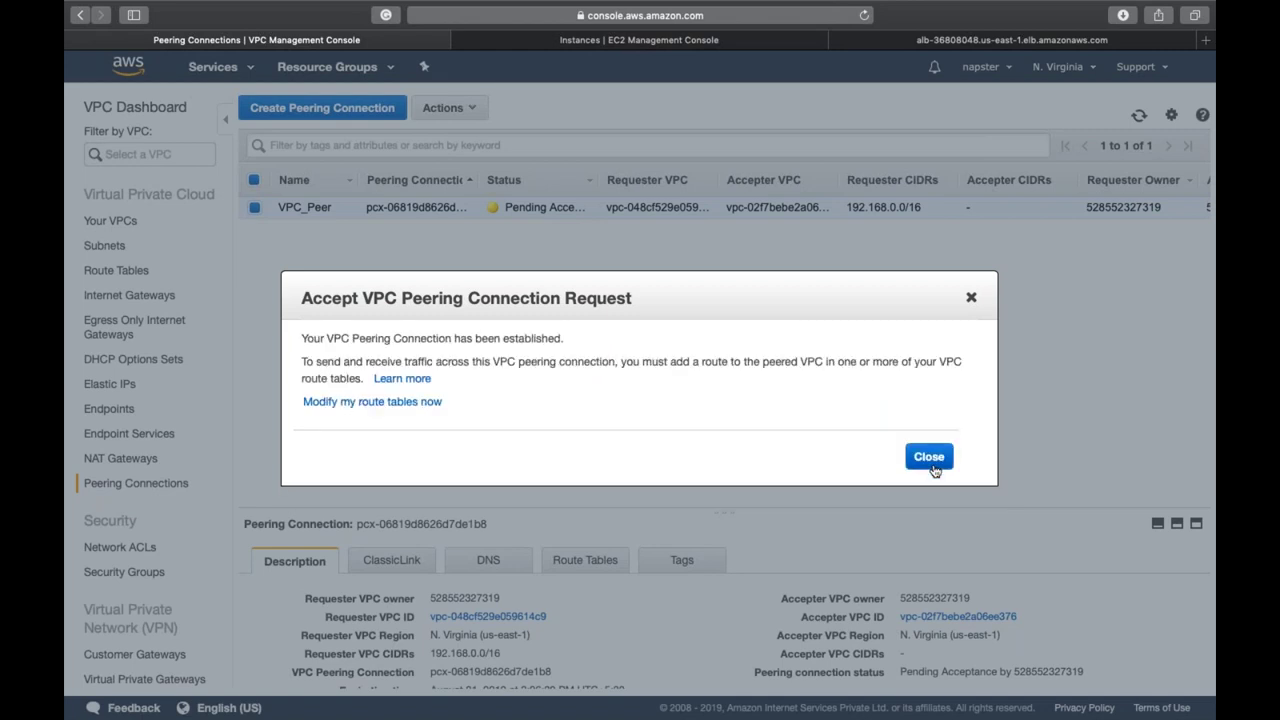
{"action": "left_click", "coordinate": [929, 458]}
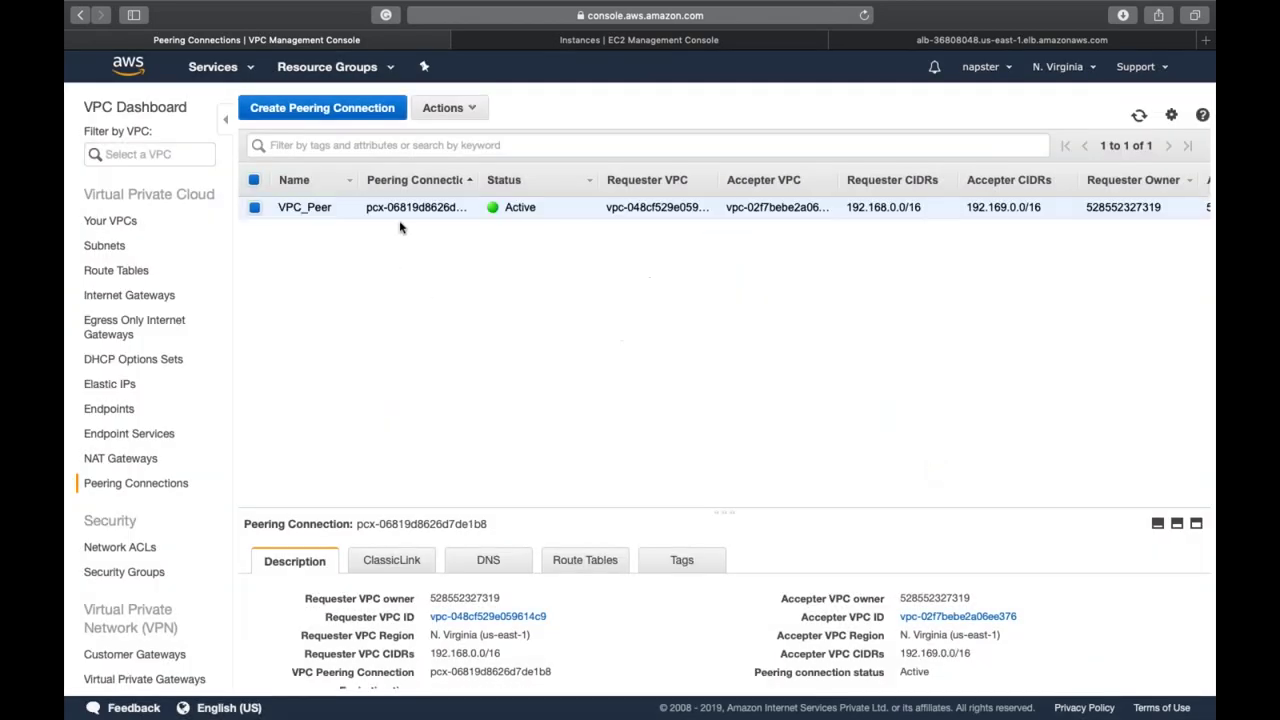
{"action": "double_click", "coordinate": [528, 208]}
{"action": "left_click", "coordinate": [580, 274]}
Edit the routes of the Default-Public-VPC_01 route table and add a route with destination 192.169.0.0/16
{"action": "left_click", "coordinate": [158, 271]}
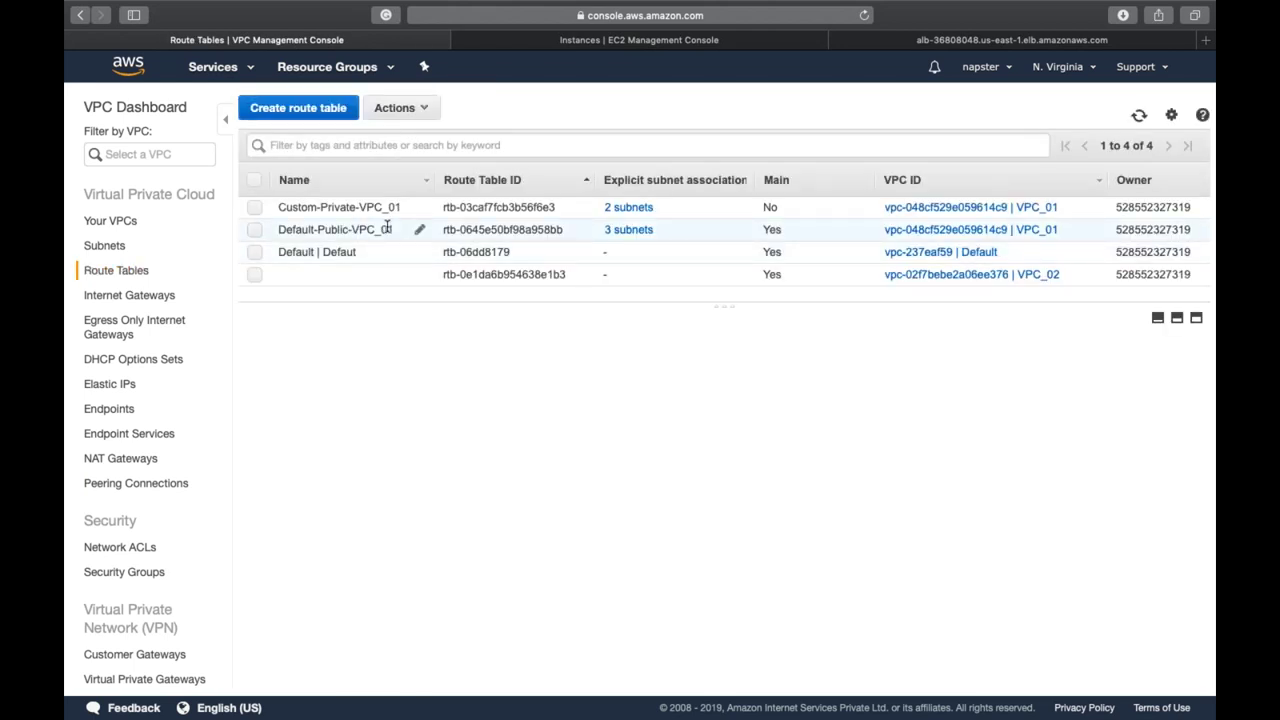
{"action": "left_click", "coordinate": [386, 228]}
{"action": "left_click", "coordinate": [396, 364]}
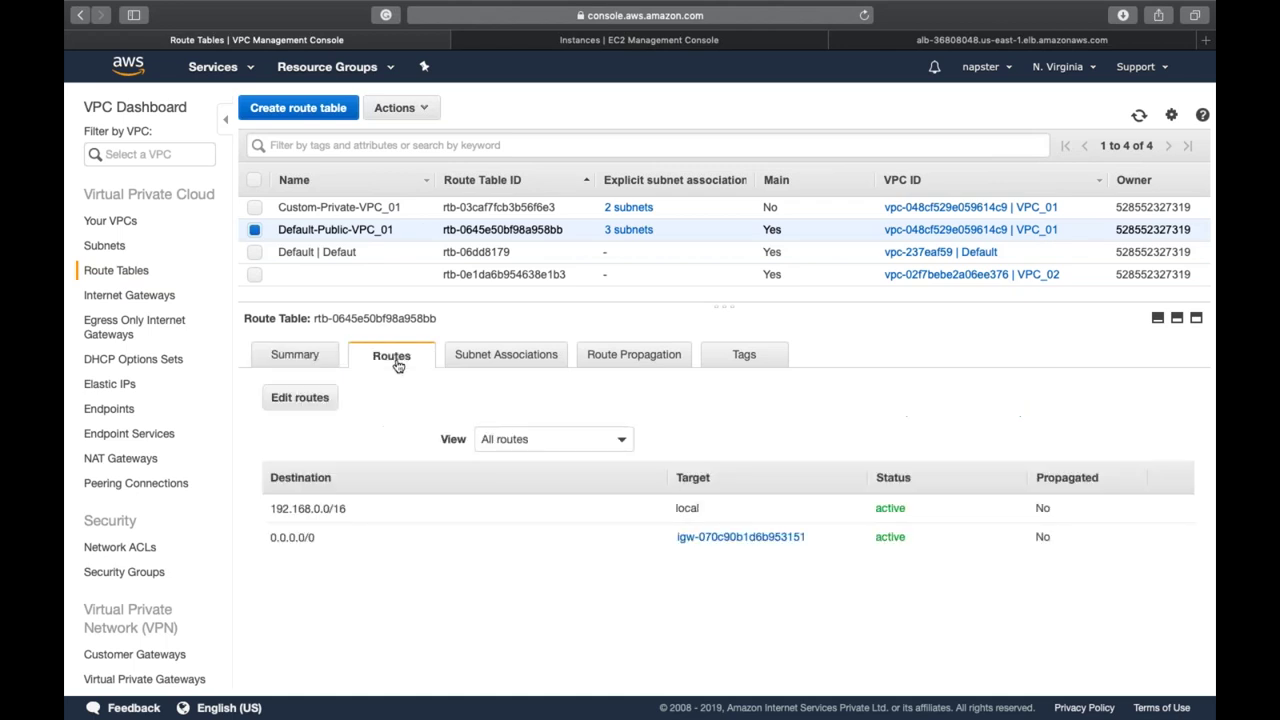
{"action": "left_click", "coordinate": [300, 400]}
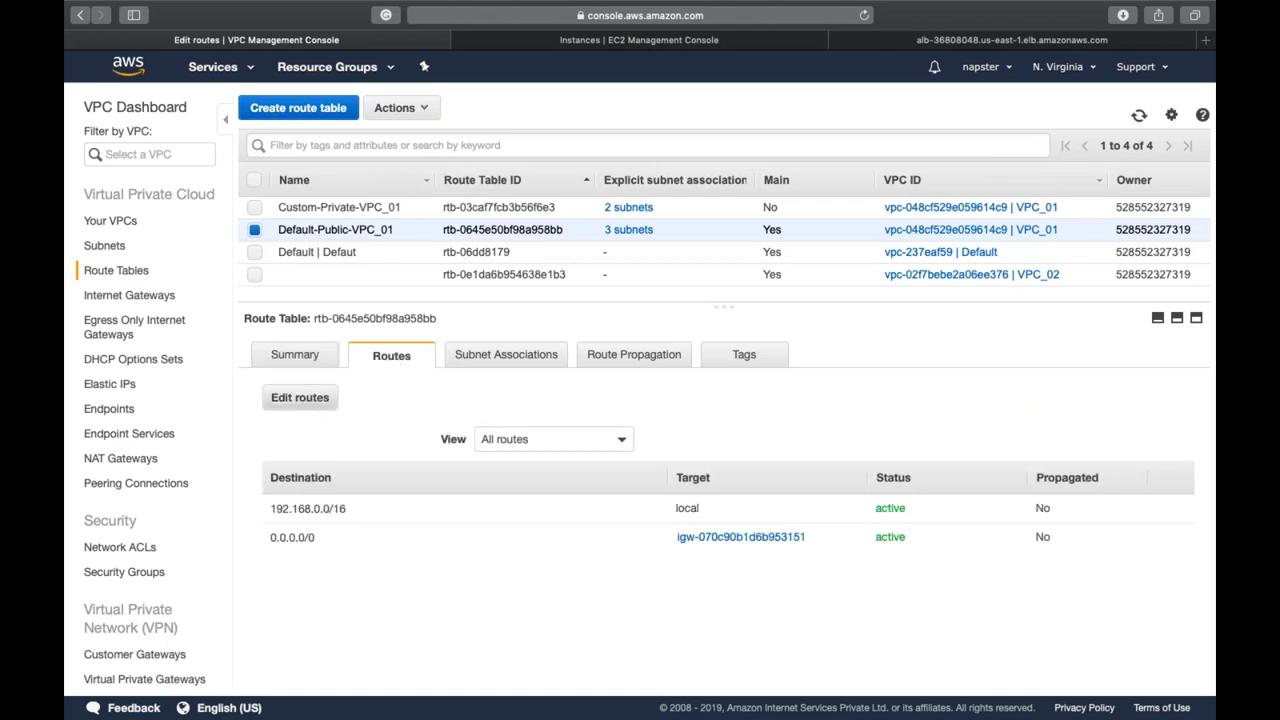
{"action": "left_click", "coordinate": [150, 300]}
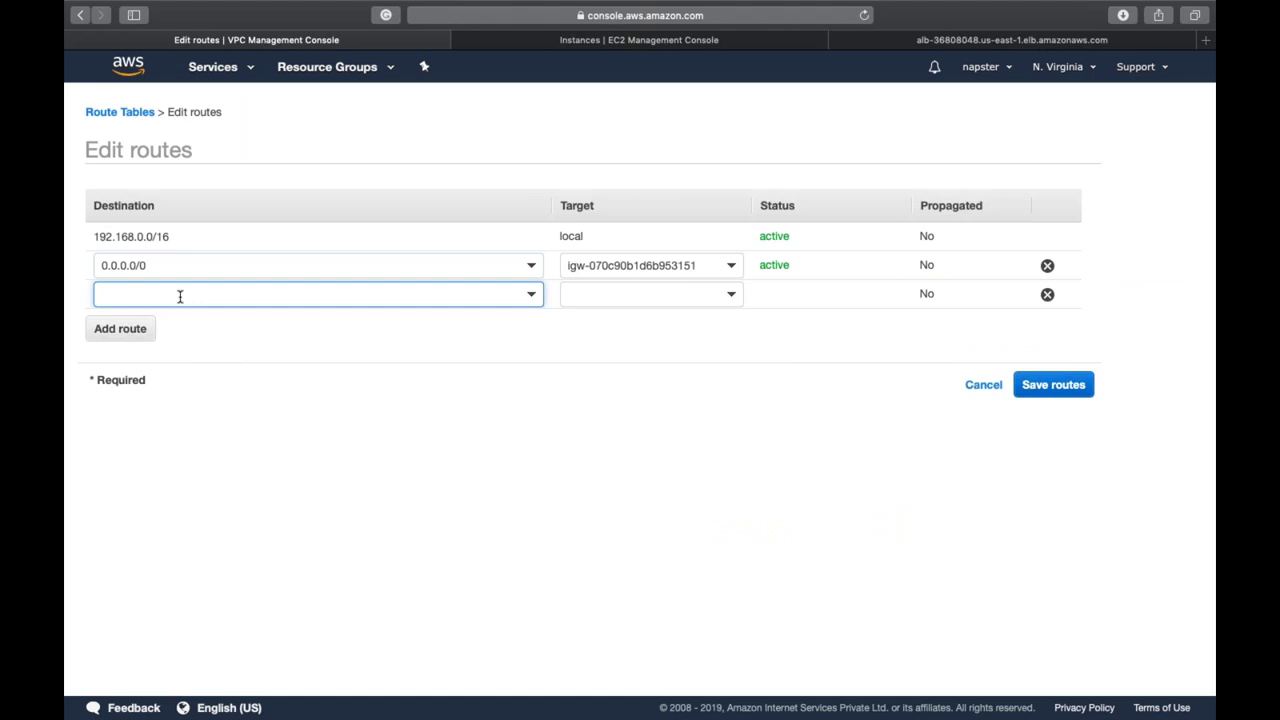
{"action": "left_click", "coordinate": [180, 296]}
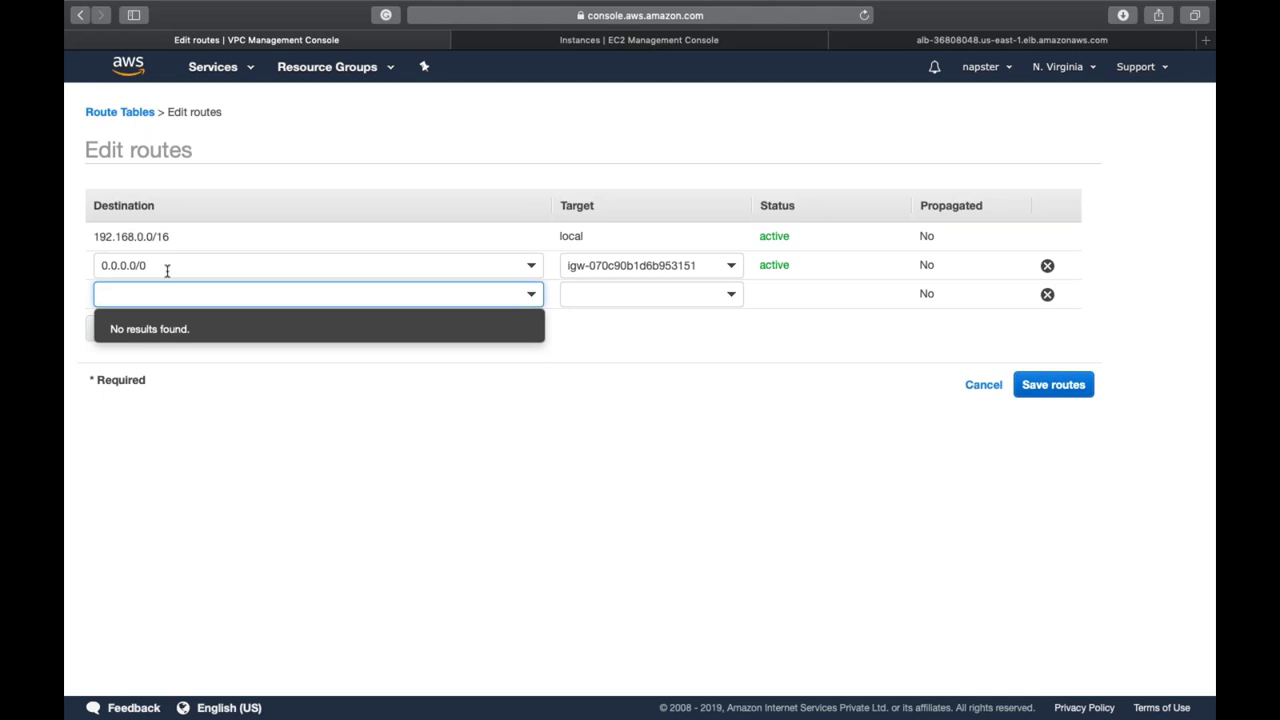
{"action": "type", "text": "192.169."}
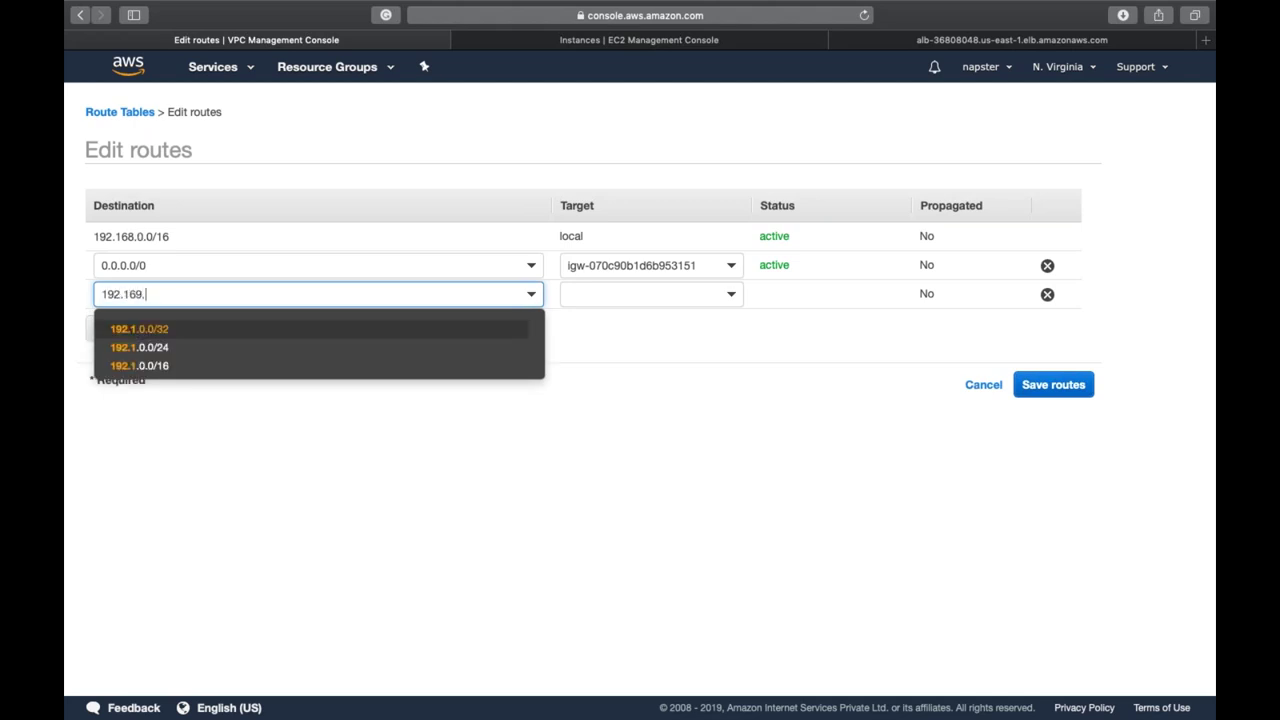
{"action": "type", "text": "0.0/"}
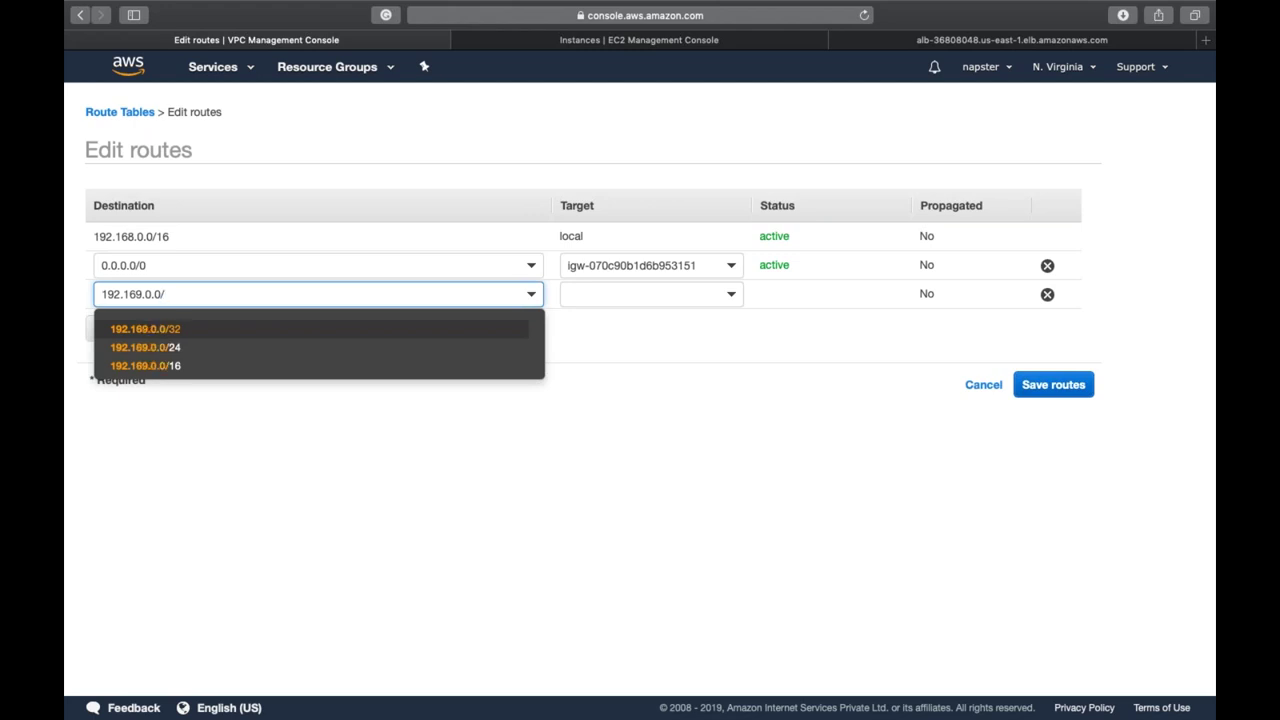
{"action": "left_click", "coordinate": [170, 366]}
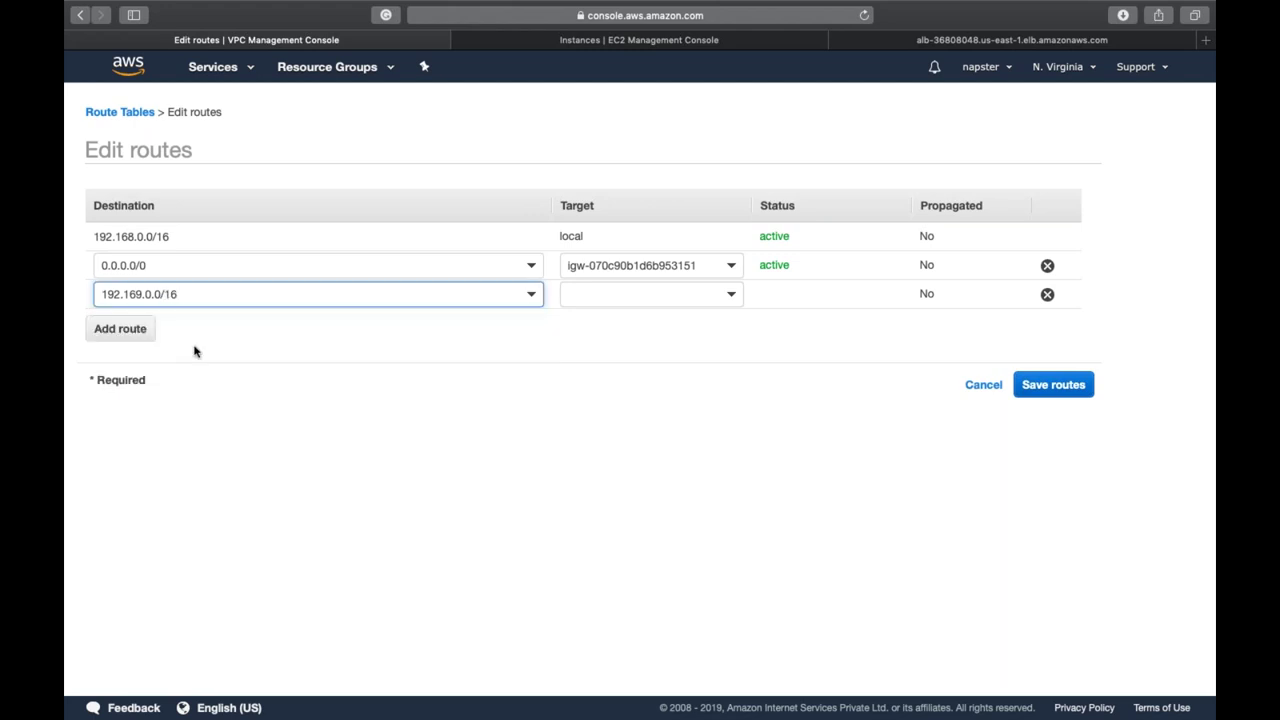
Target the 192.169.0.0/16 route at the VPC_Peer peering connection, save the routes and return to the route tables list
{"action": "left_click", "coordinate": [701, 294]}
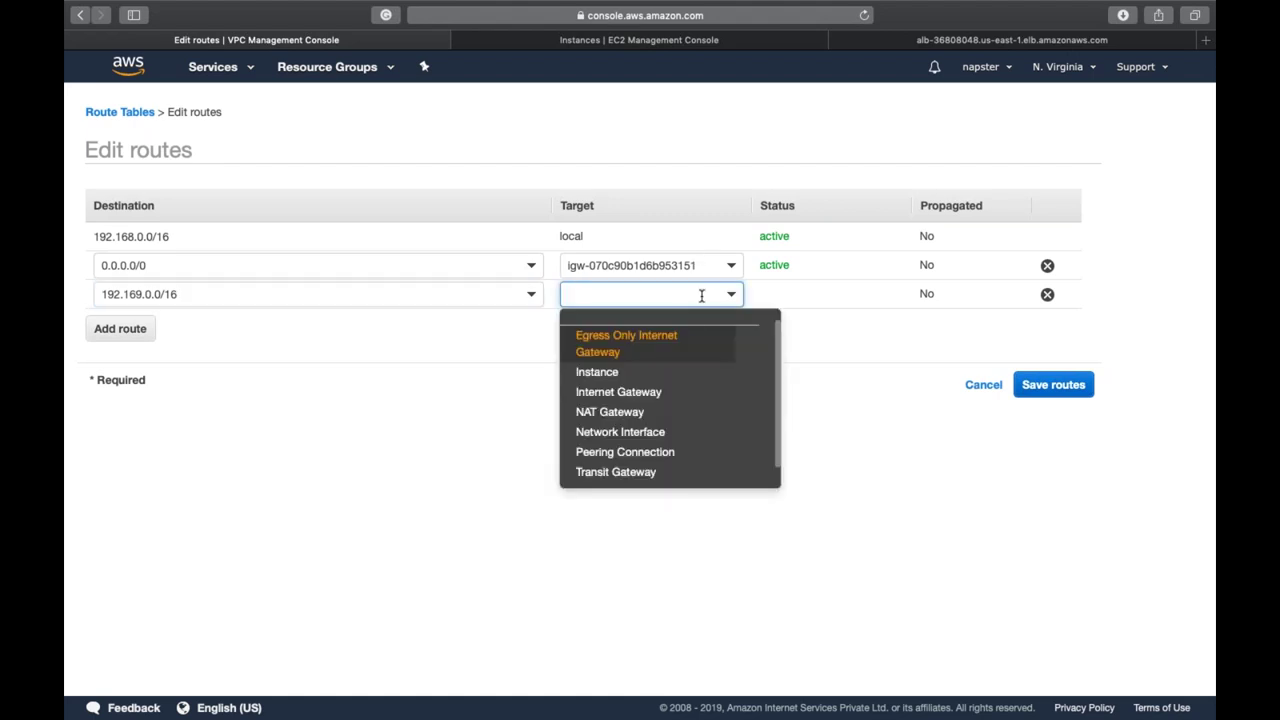
{"action": "left_click", "coordinate": [666, 457]}
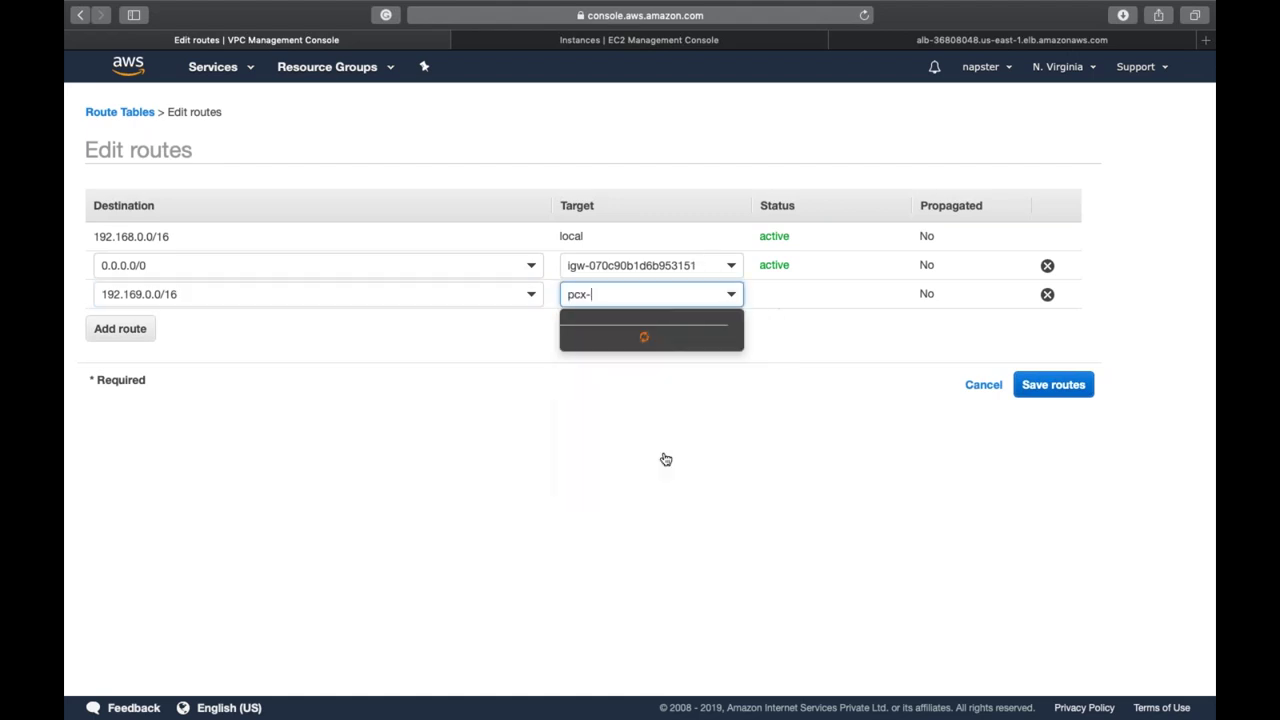
{"action": "left_click", "coordinate": [646, 338]}
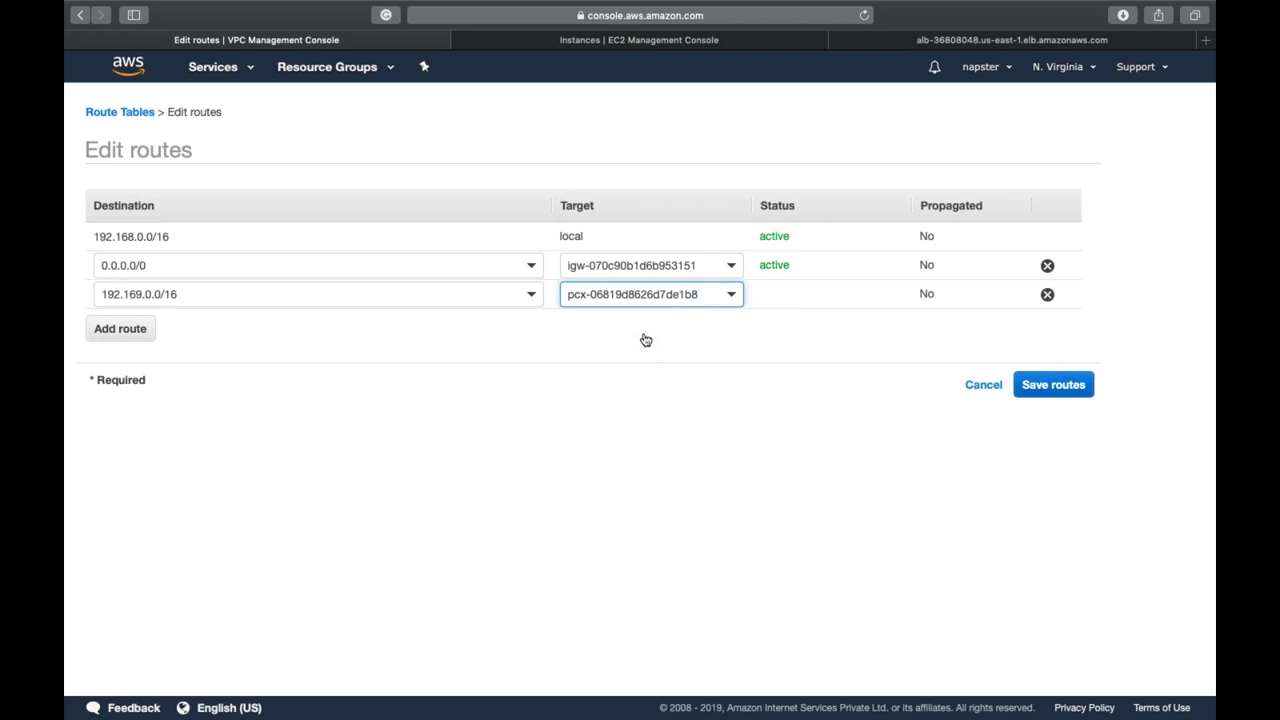
{"action": "left_click", "coordinate": [1056, 389]}
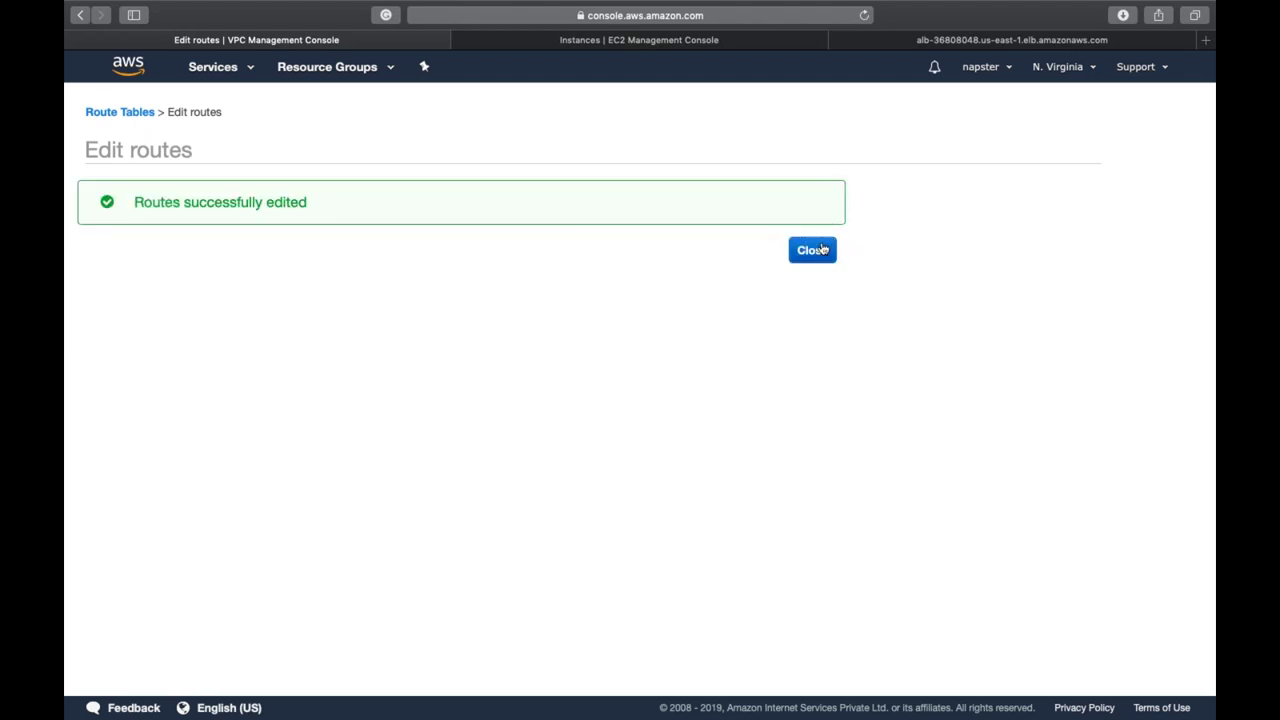
{"action": "left_click", "coordinate": [823, 255]}
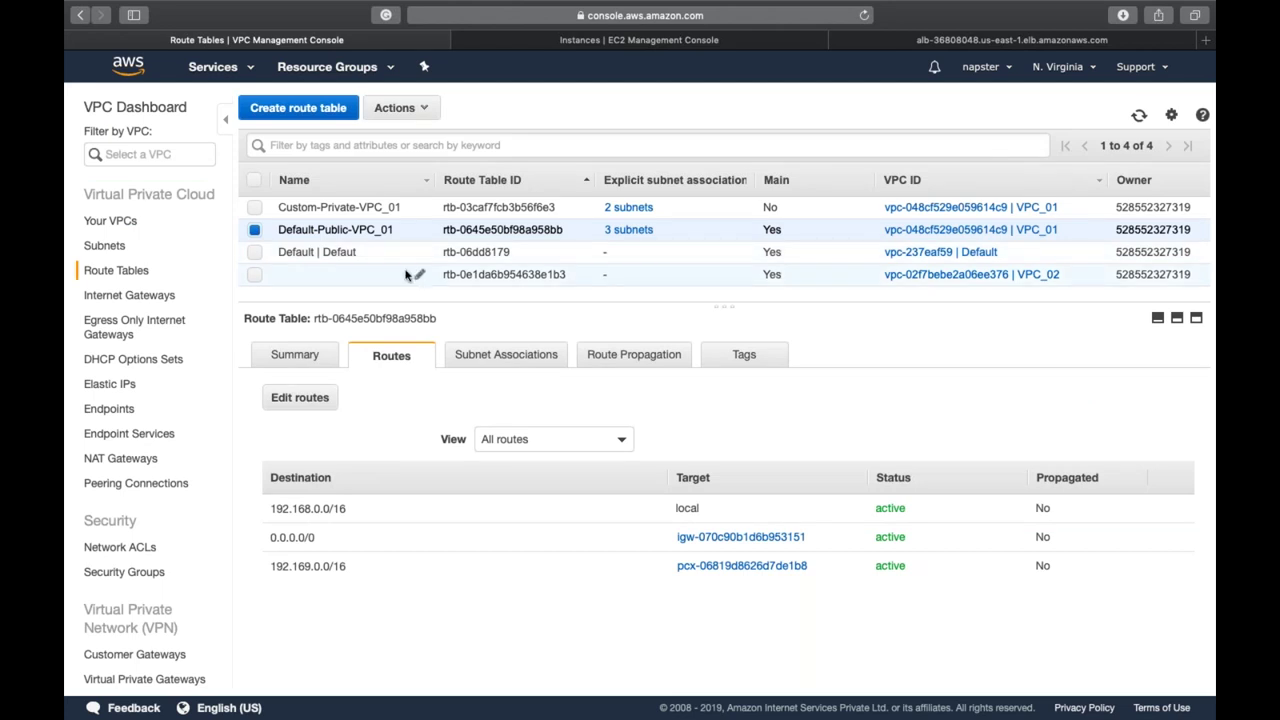
Name VPC_02's main route table Default_VPC_02
{"action": "left_click", "coordinate": [531, 274]}
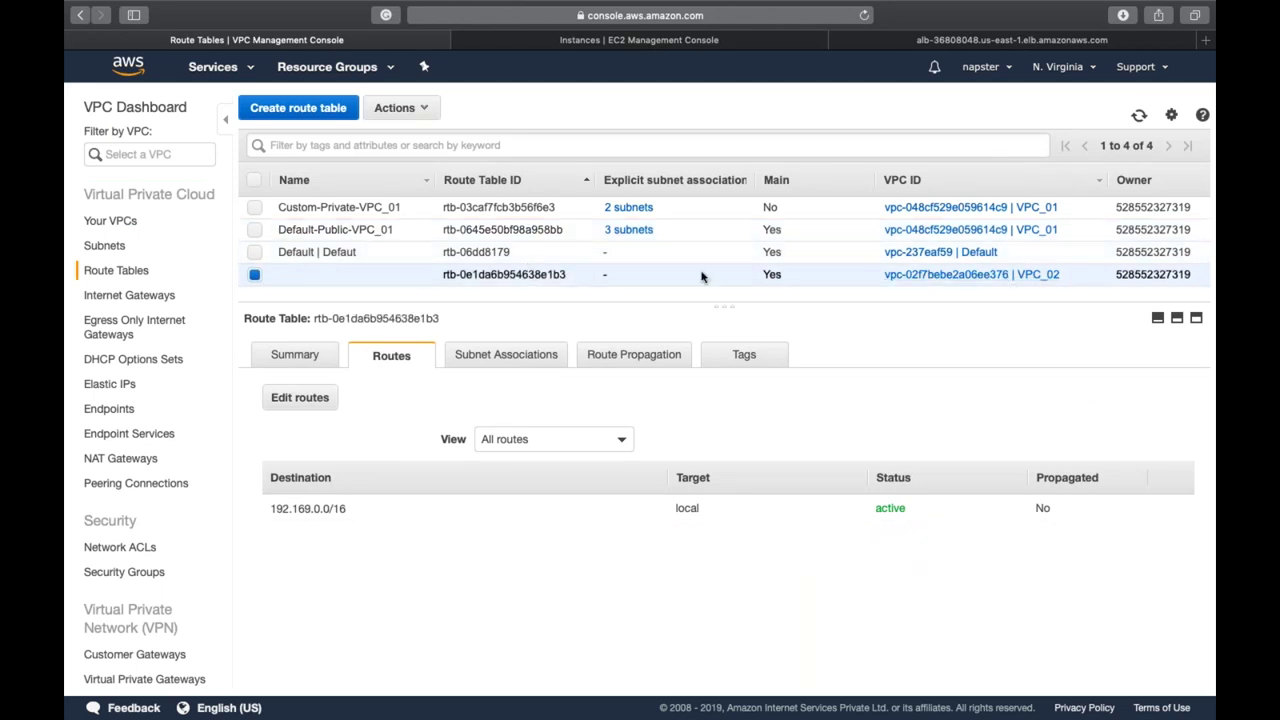
{"action": "left_click", "coordinate": [419, 274]}
{"action": "type", "text": "Default"}
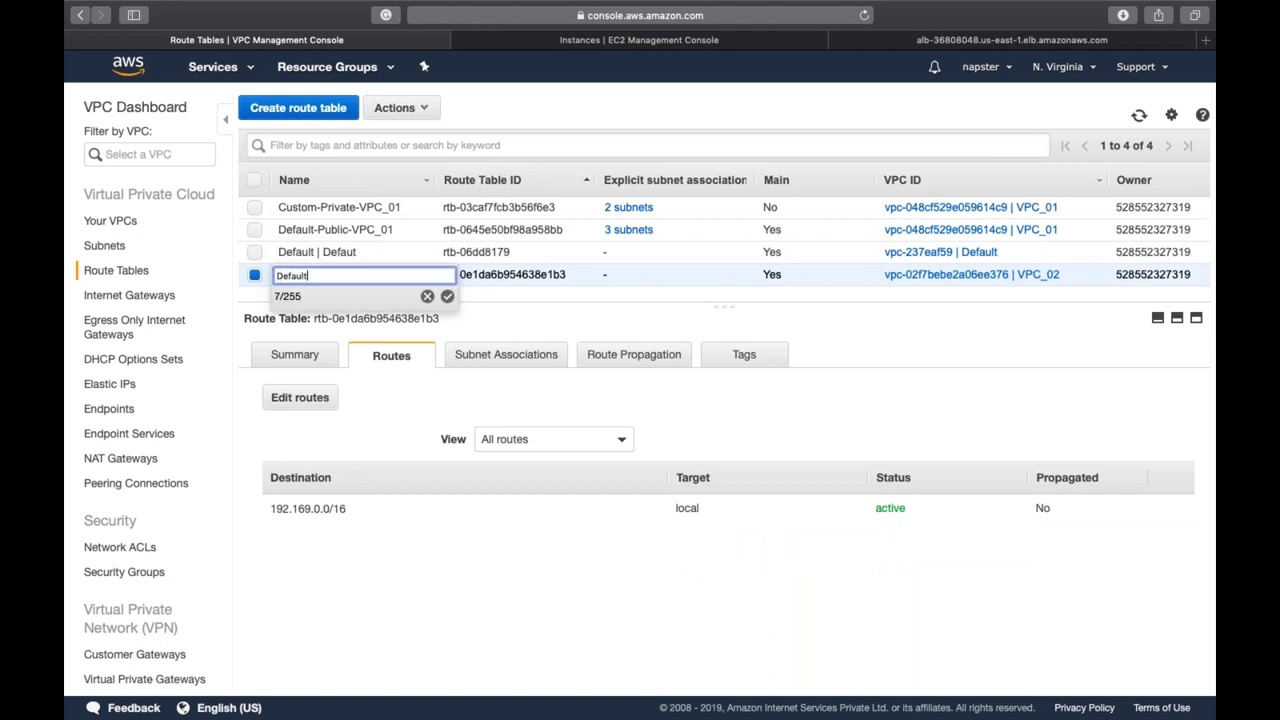
{"action": "type", "text": "_VPC_02"}
{"action": "key", "text": "Return"}
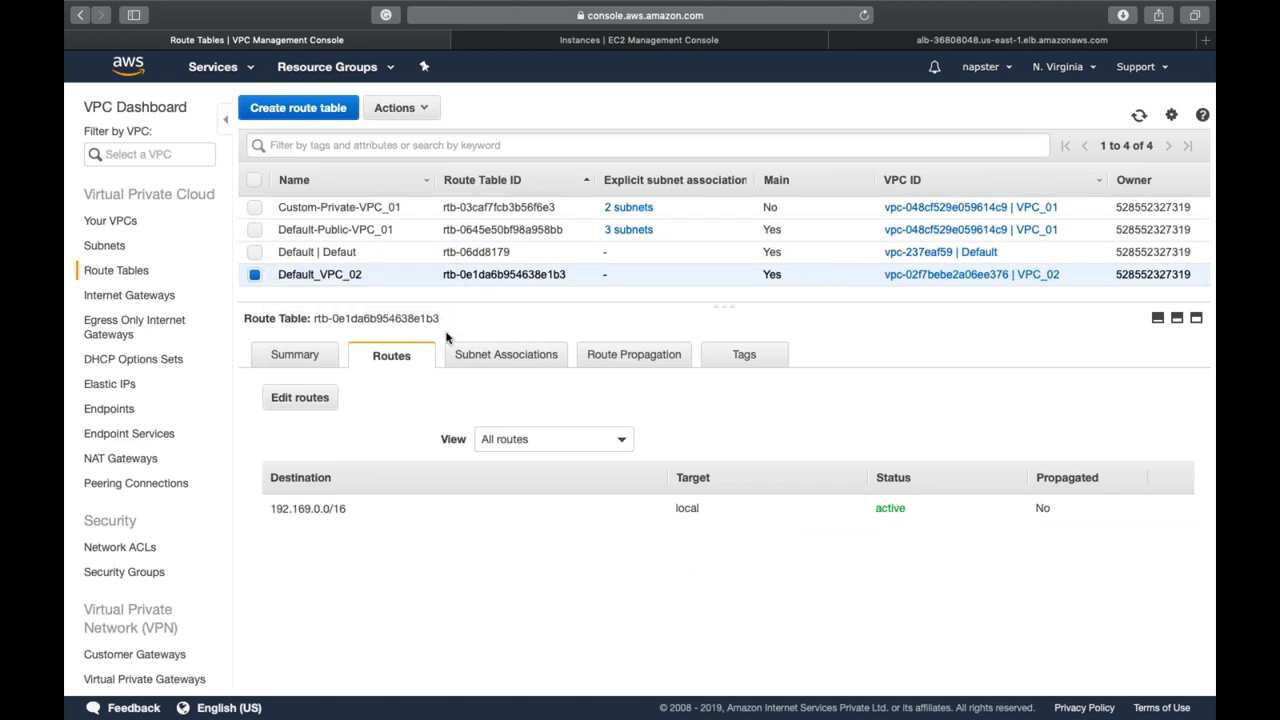
Edit the routes of Default_VPC_02 and add a route with destination 192.168.0.0/16
{"action": "left_click", "coordinate": [300, 398]}
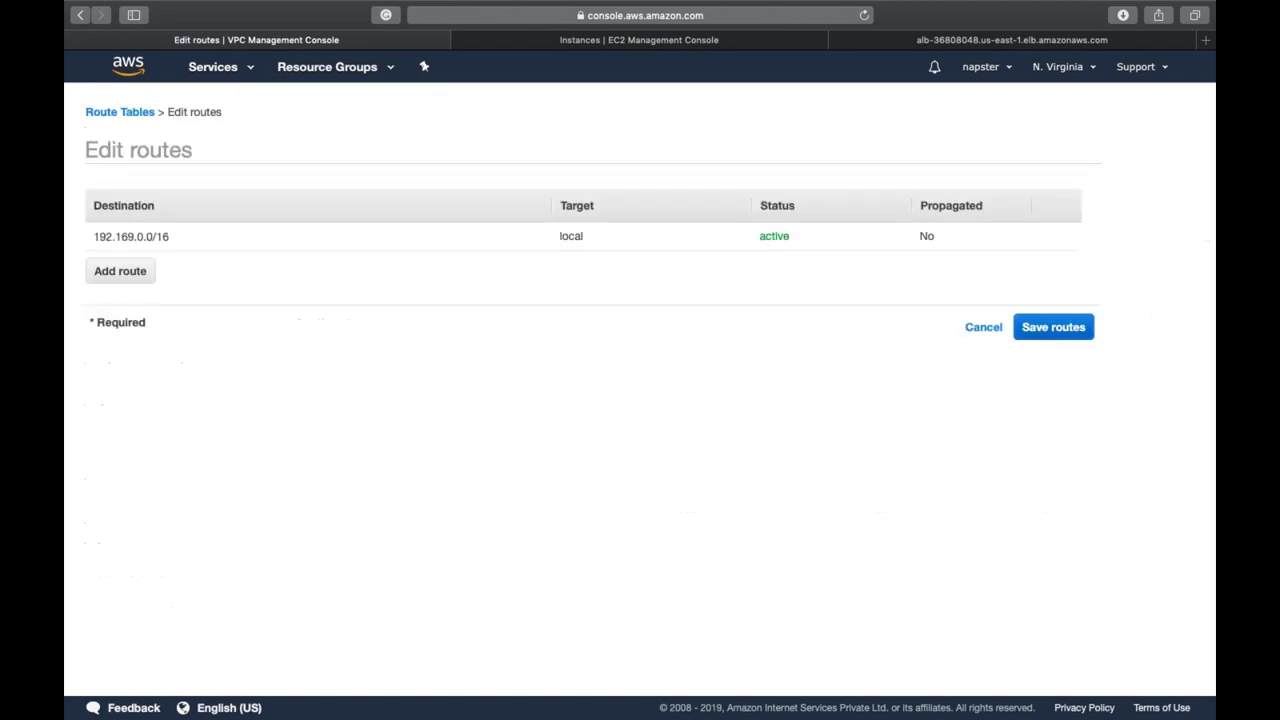
{"action": "left_click", "coordinate": [140, 272]}
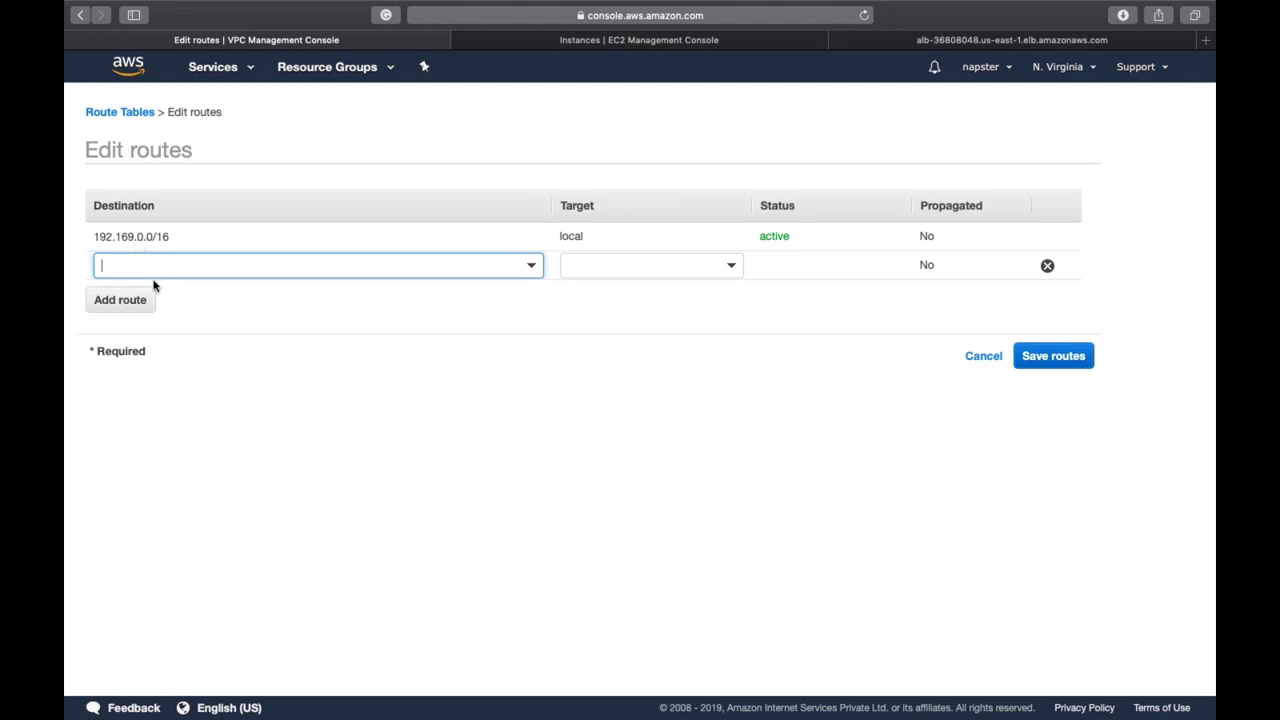
{"action": "left_click", "coordinate": [152, 268]}
{"action": "type", "text": "192.168.0.0/16"}
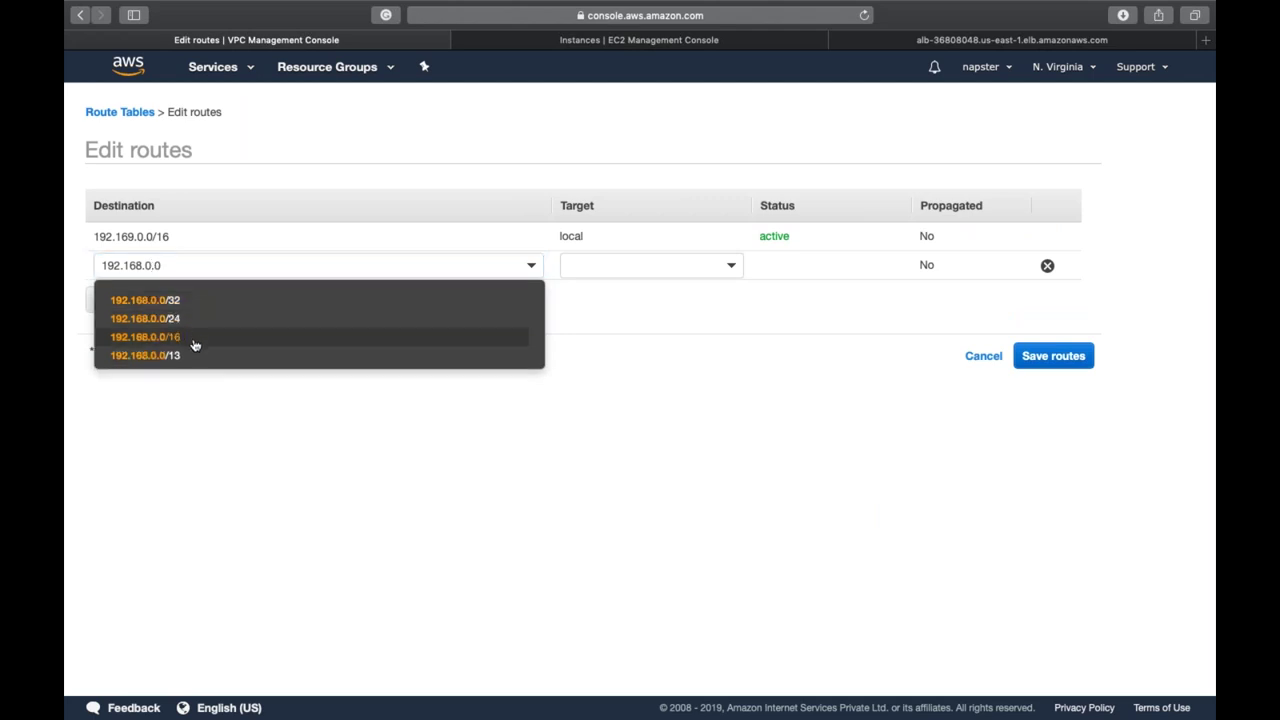
{"action": "left_click", "coordinate": [195, 345]}
Target the 192.168.0.0/16 route at the VPC_Peer peering connection, save the routes and return to the route tables list
{"action": "left_click", "coordinate": [589, 264]}
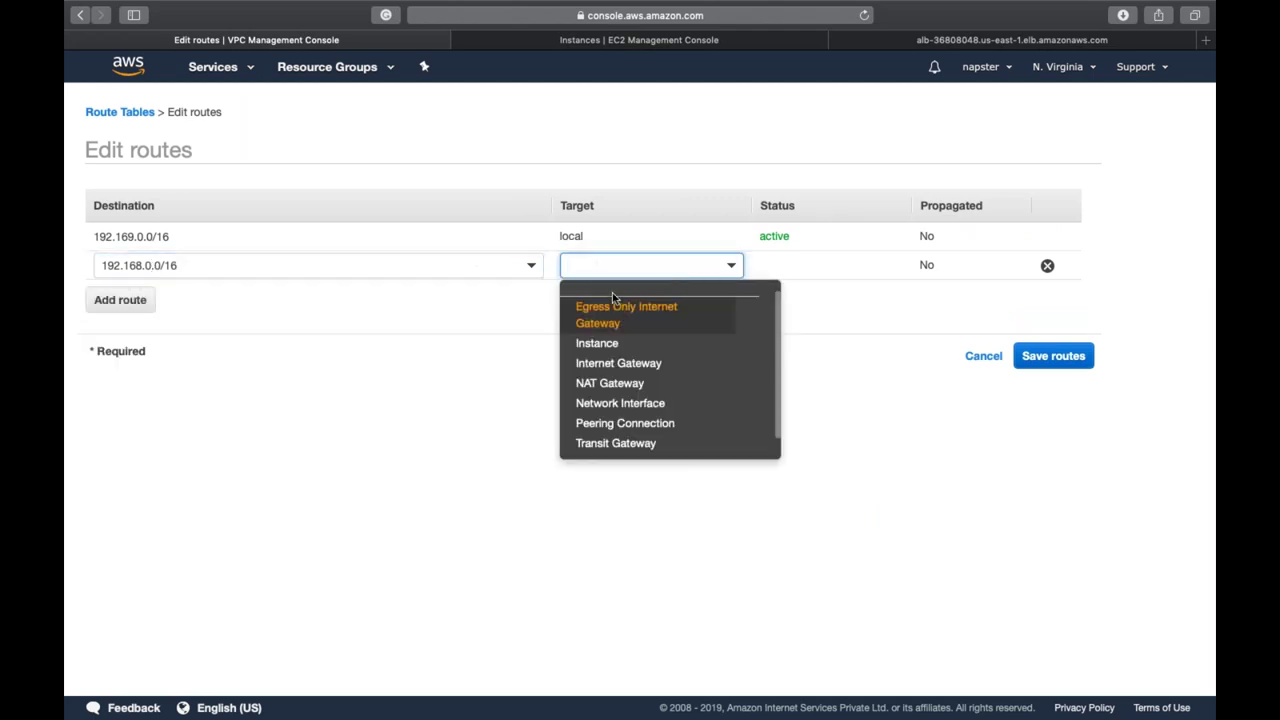
{"action": "left_click", "coordinate": [641, 426]}
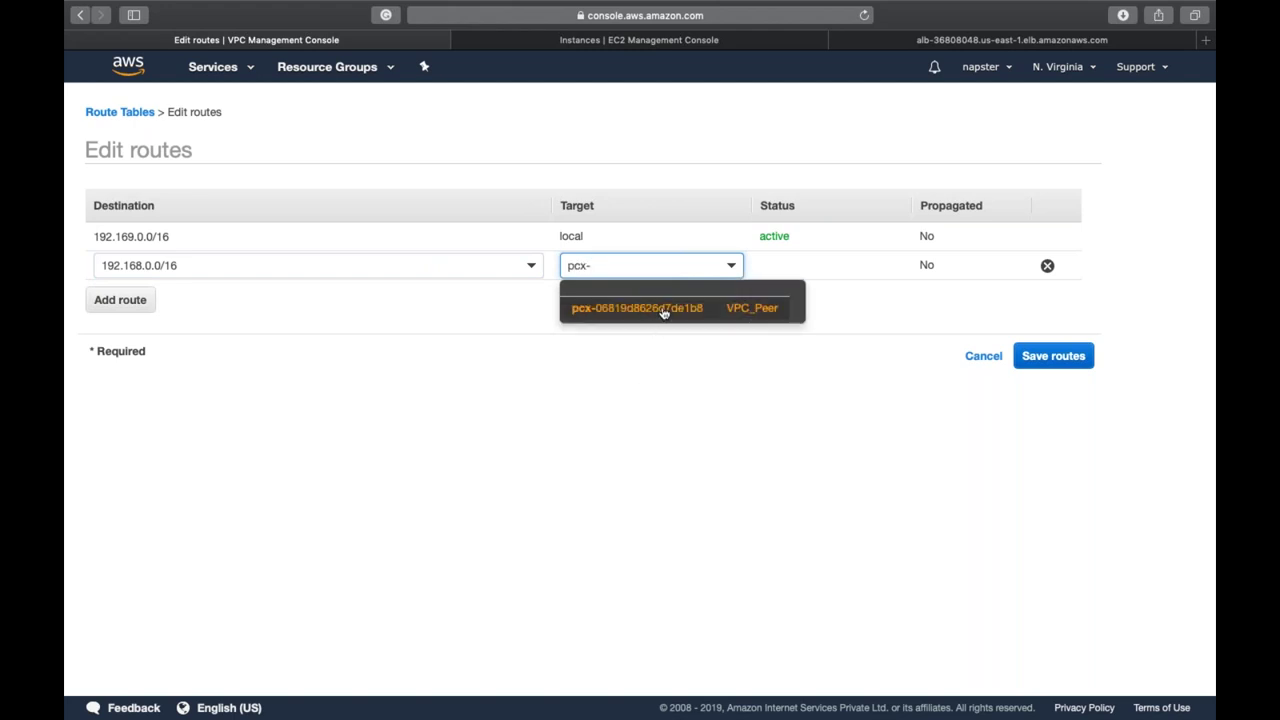
{"action": "left_click", "coordinate": [663, 313]}
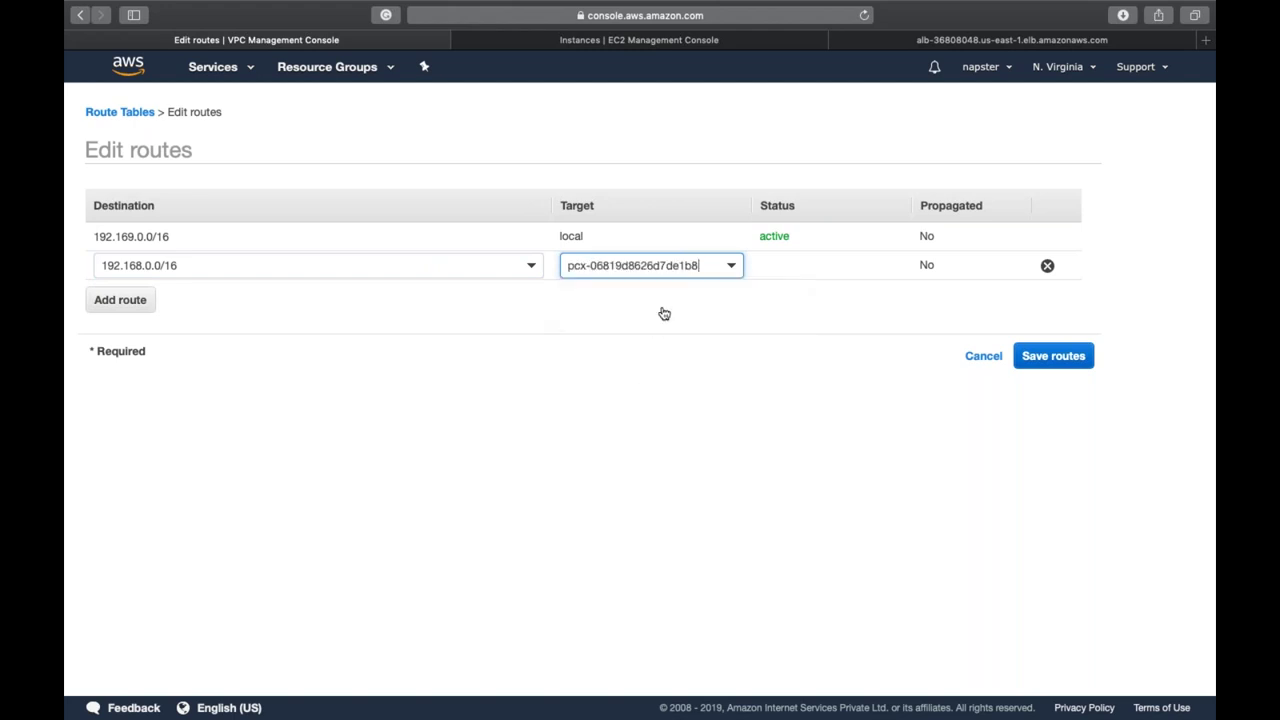
{"action": "left_click", "coordinate": [1042, 357]}
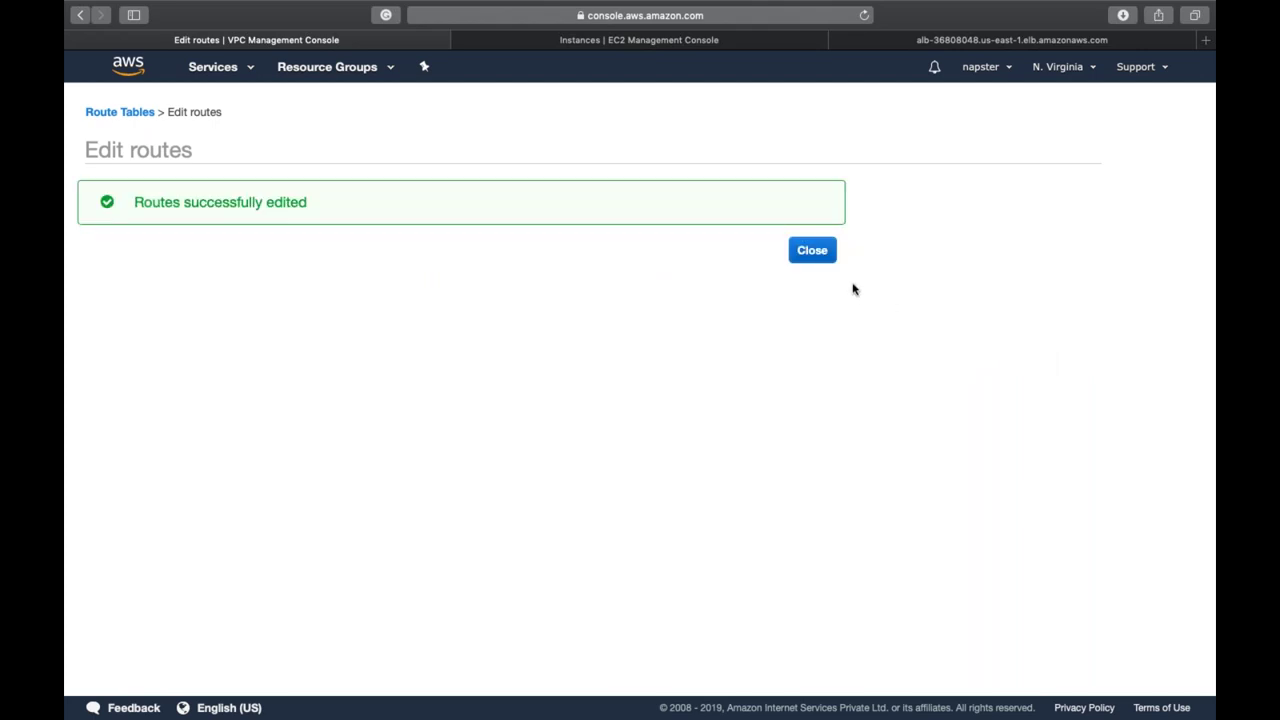
{"action": "left_click", "coordinate": [820, 256]}
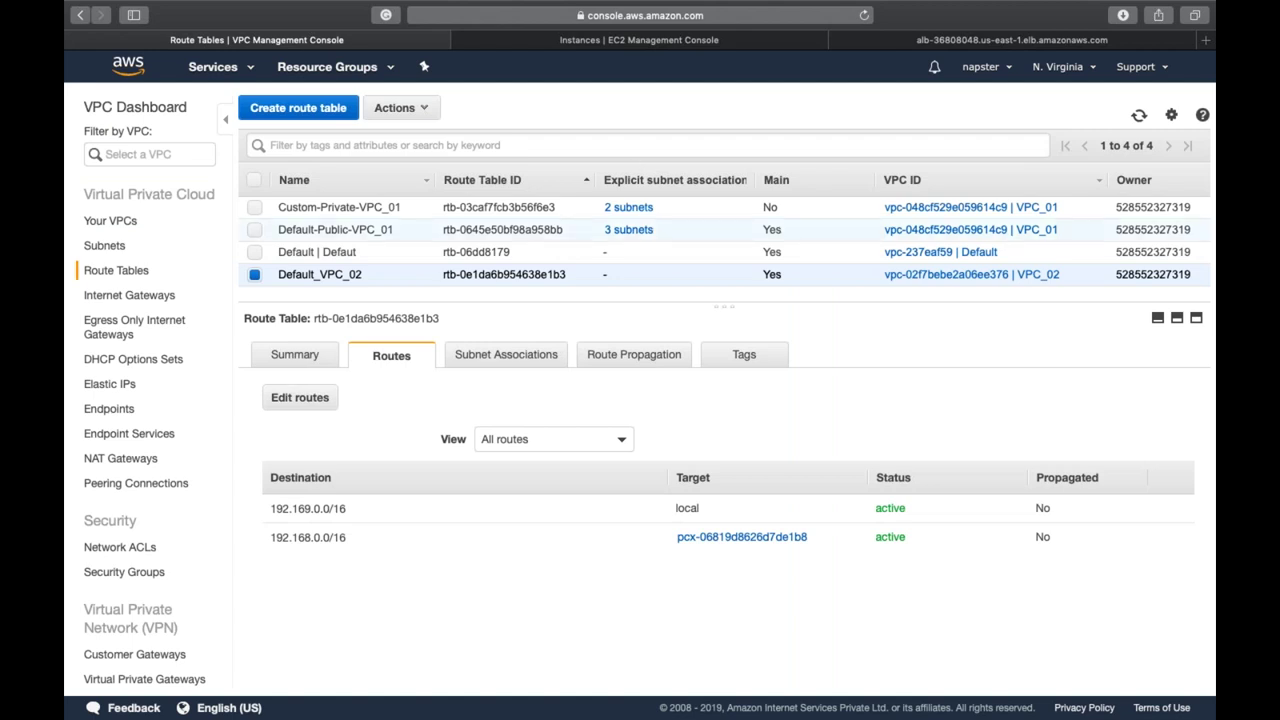
Copy the Bastion instance's IPv4 public IP from the EC2 instances list
{"action": "left_click", "coordinate": [580, 40]}
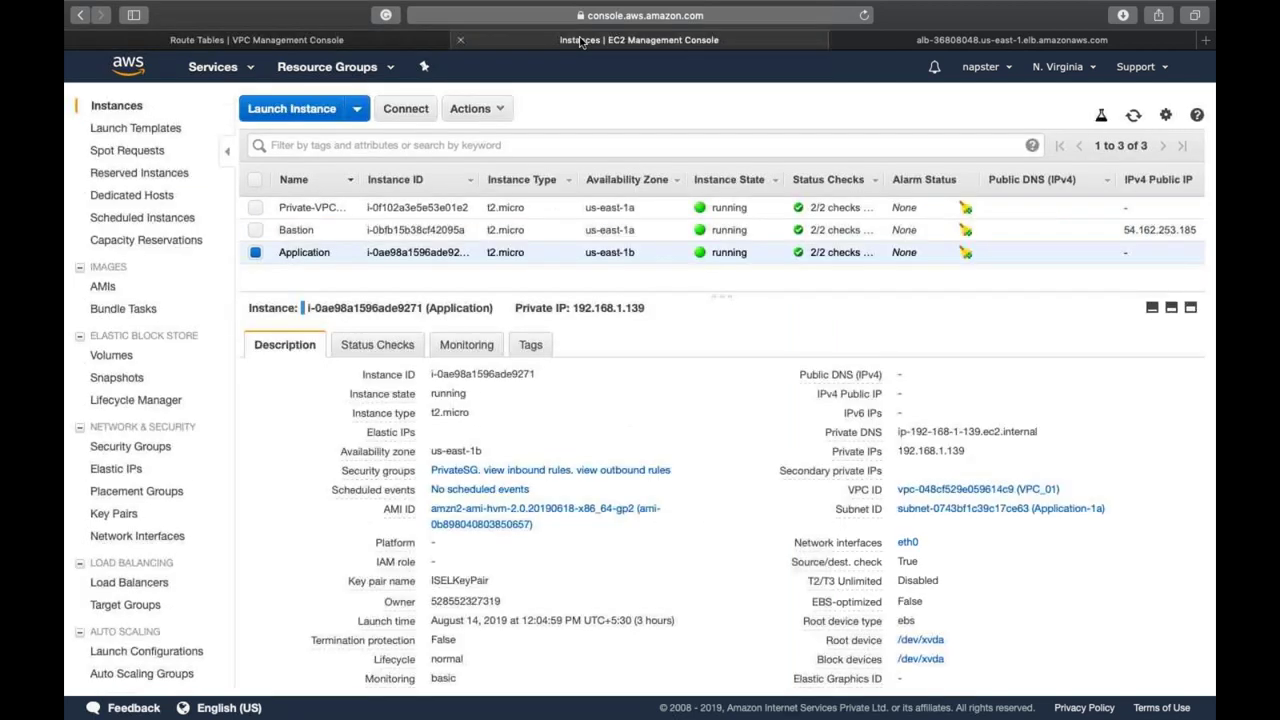
{"action": "left_click", "coordinate": [476, 240]}
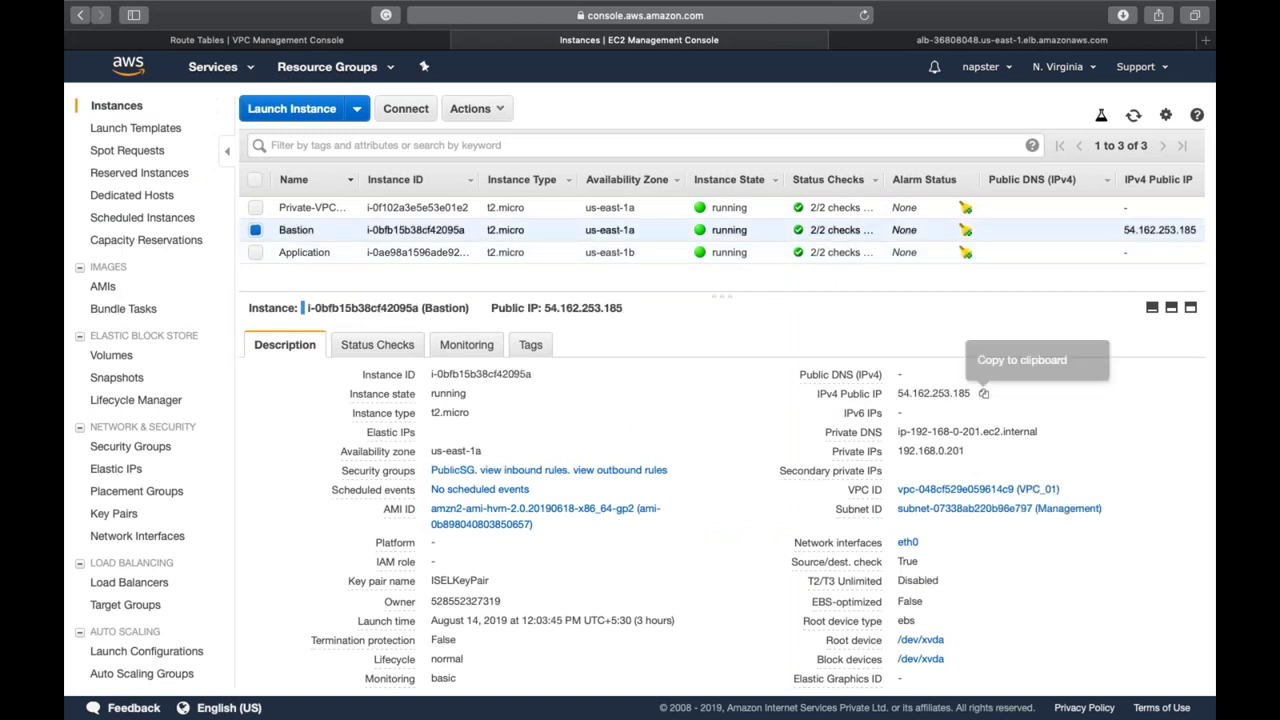
{"action": "left_click", "coordinate": [983, 393]}
Switch to Terminal and open a new local shell session alongside the existing ones
{"action": "key", "text": "super+space"}
{"action": "type", "text": "ter"}
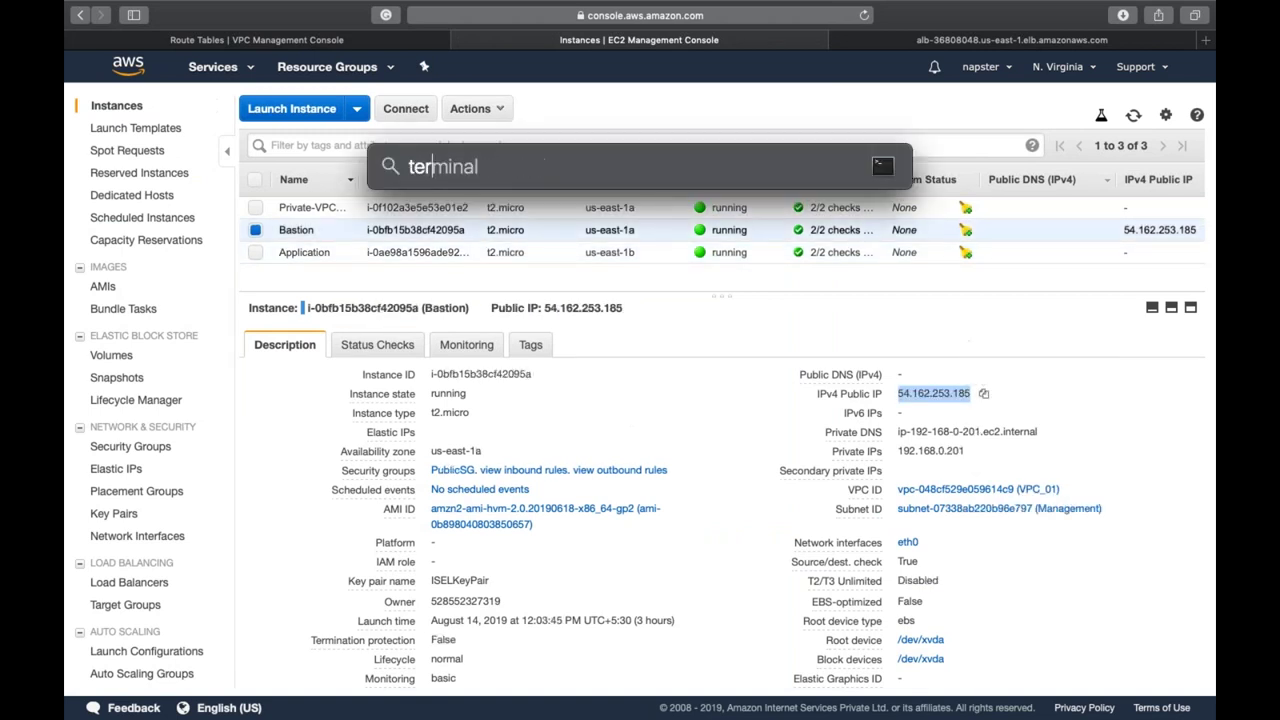
{"action": "key", "text": "Return"}
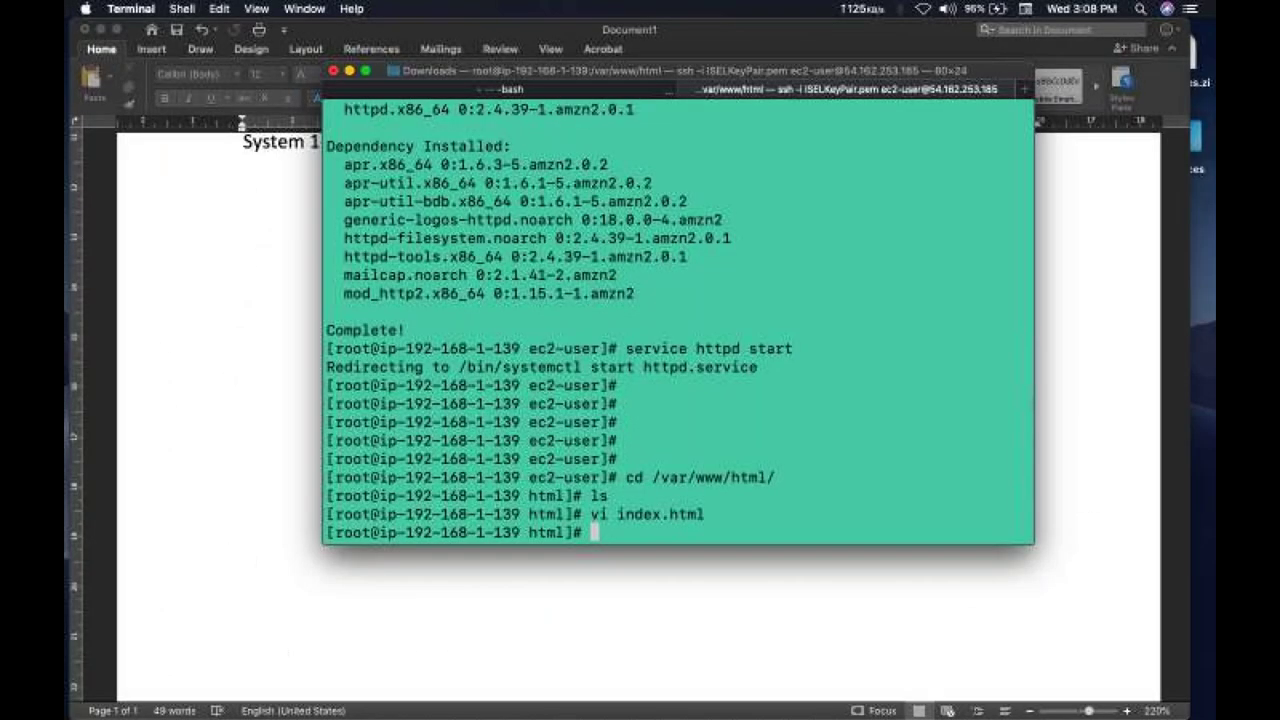
{"action": "key", "text": "super+t"}
Connect to the Bastion over SSH as ec2-user with ISELKeyPair.pem and the copied public IP
{"action": "type", "text": "cd"}
{"action": "key", "text": "BackSpace"}
{"action": "key", "text": "BackSpace"}
{"action": "type", "text": "ssh -i ISE"}
{"action": "key", "text": "Tab"}
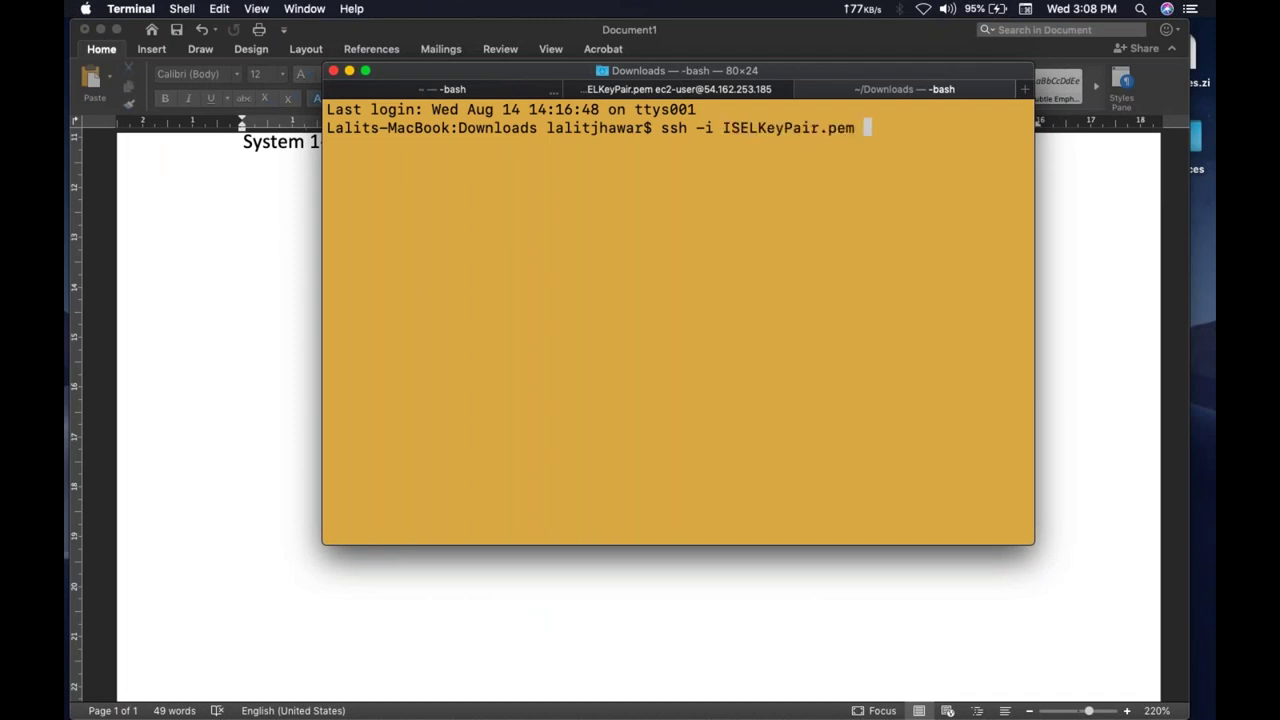
{"action": "type", "text": "ec2-user@"}
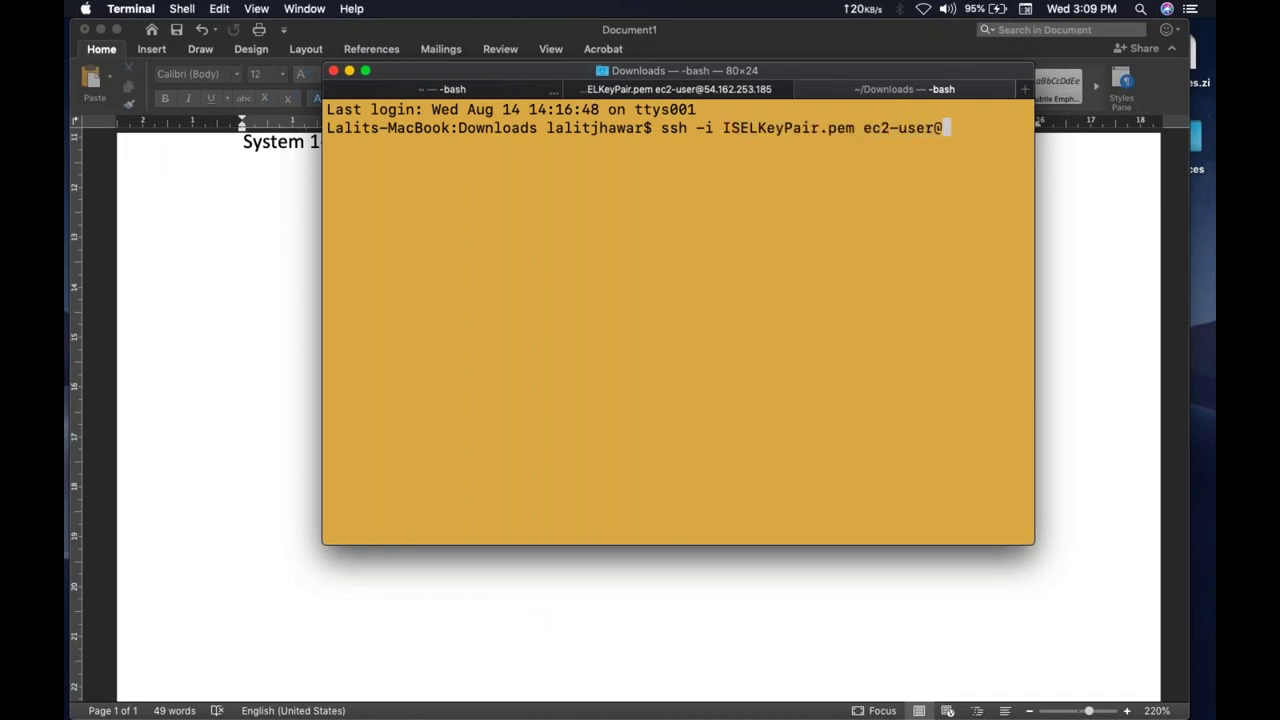
{"action": "key", "text": "super+v"}
{"action": "key", "text": "Return"}
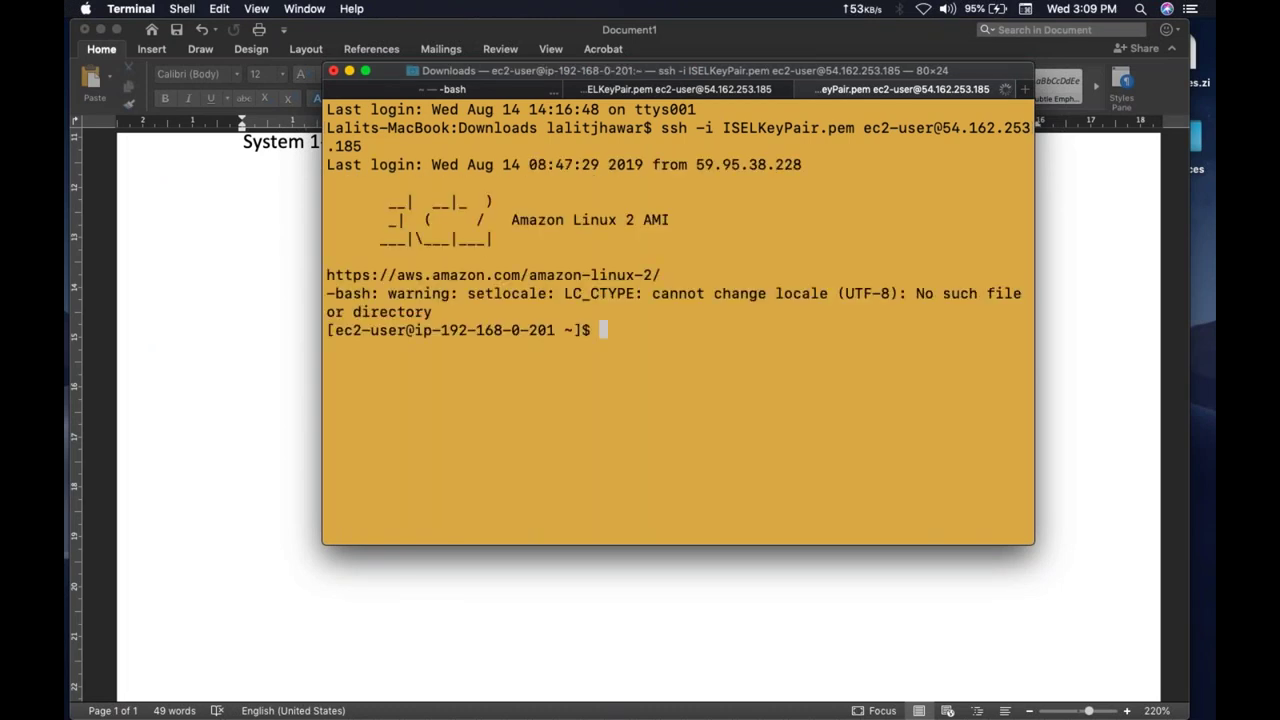
Switch to the root user on the Bastion and begin the command ssh -i key ec2-user@
{"action": "type", "text": "sudo su"}
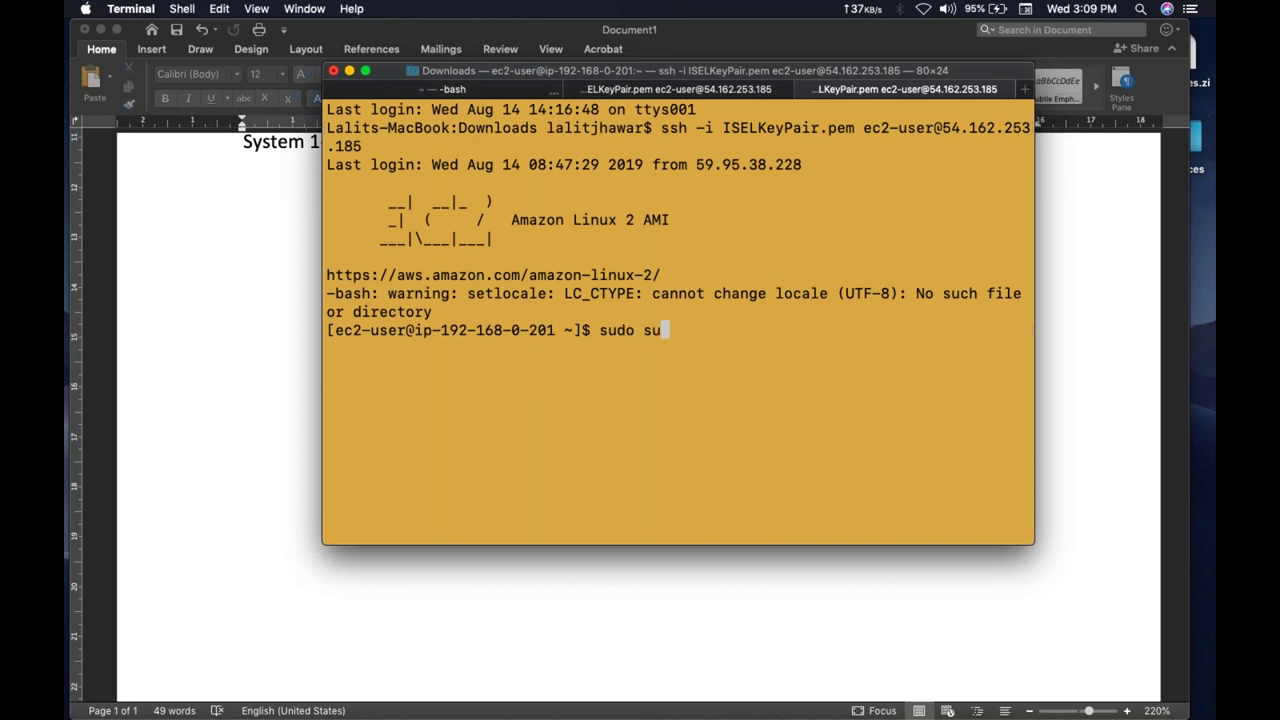
{"action": "key", "text": "Return"}
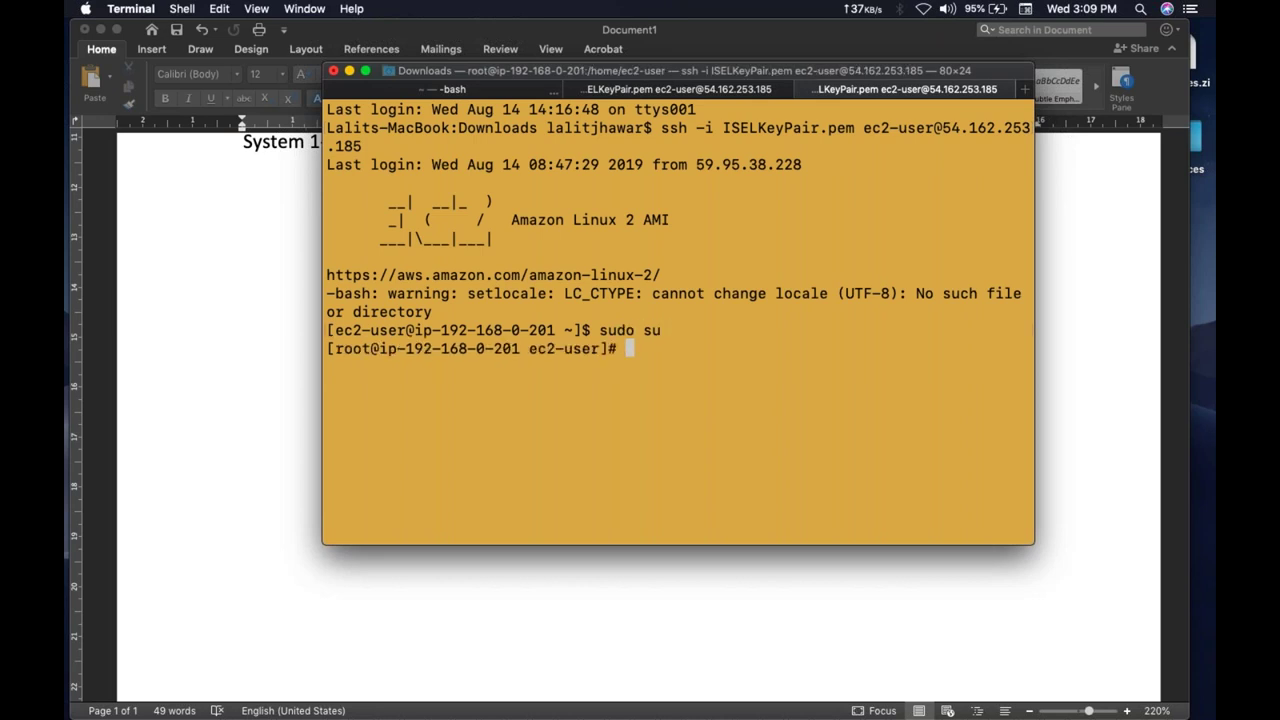
{"action": "type", "text": "ssh -i key "}
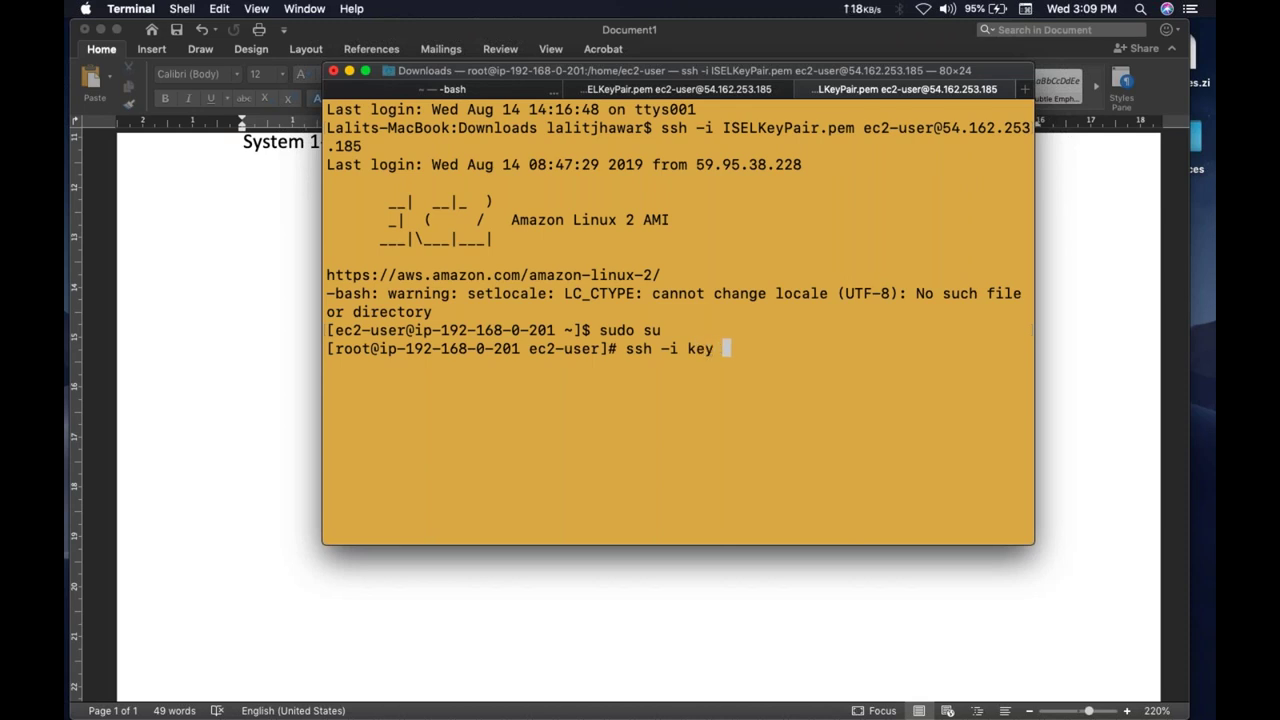
{"action": "type", "text": "ec2-user@"}
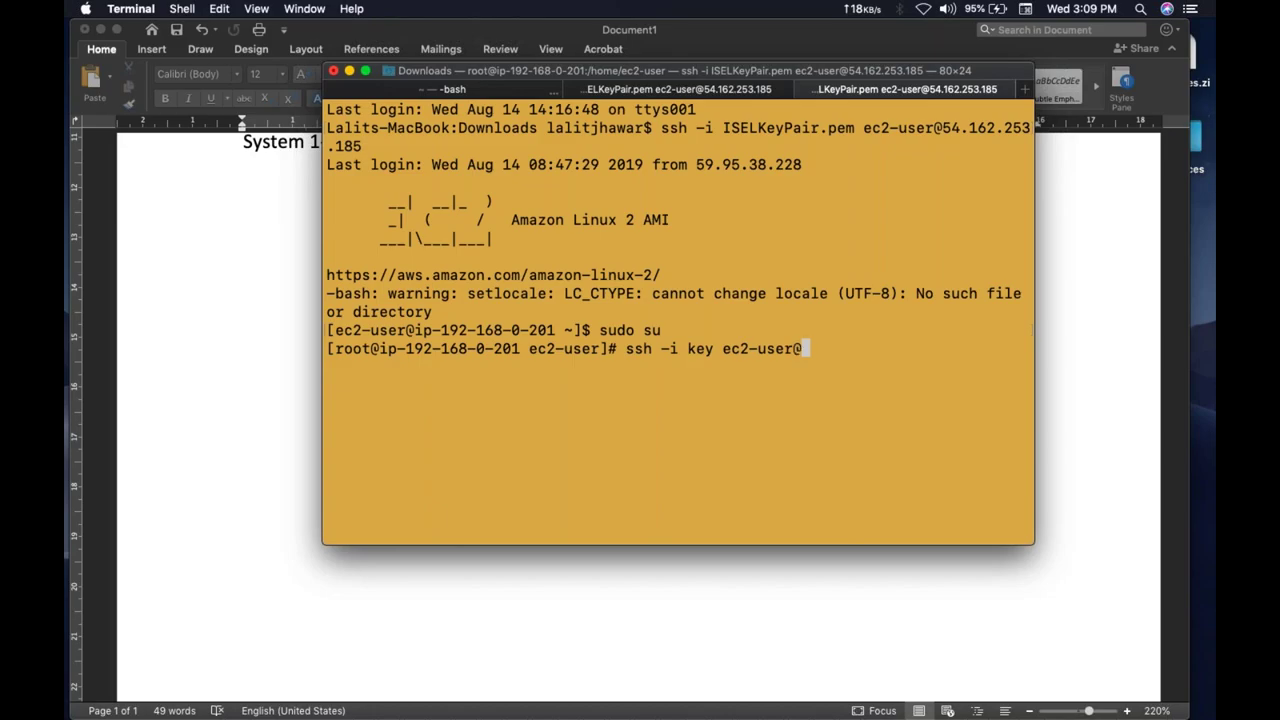
Switch to the EC2 console in the browser, widen the Name column and copy the Private-VPC_02 instance's private IP
{"action": "key", "text": "ctrl+Right"}
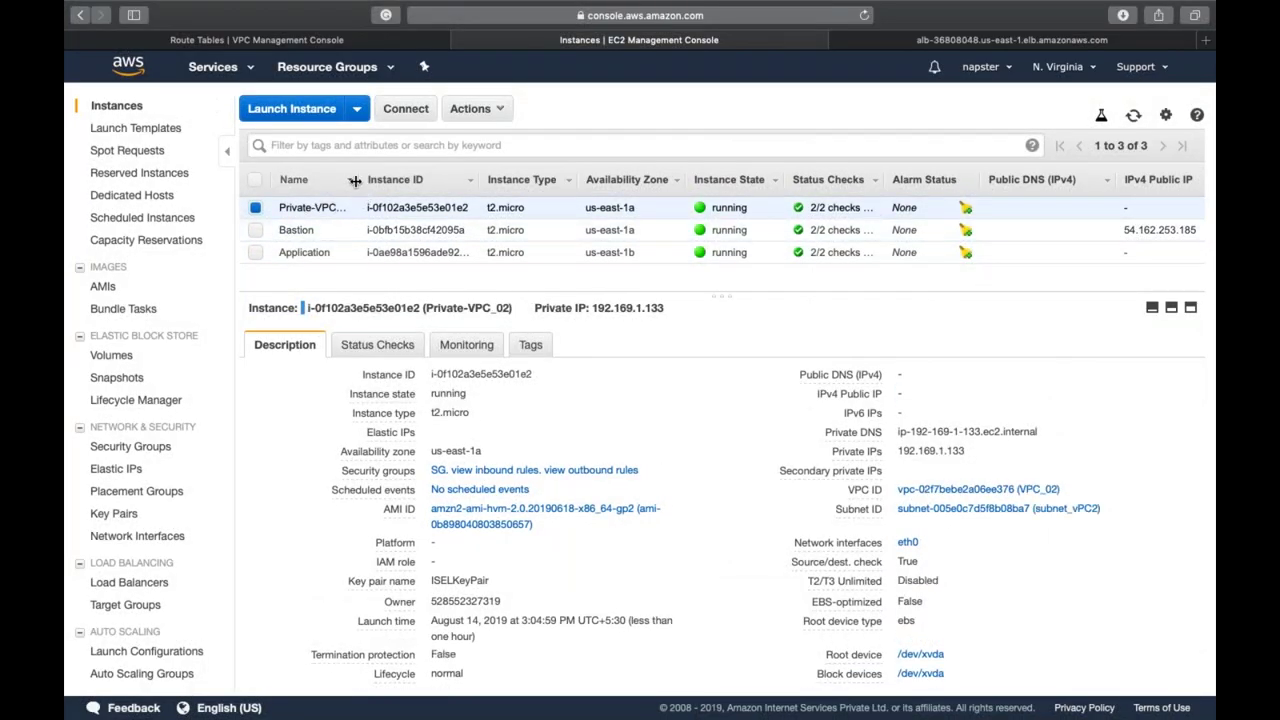
{"action": "left_click_drag", "start_coordinate": [355, 181], "coordinate": [430, 181]}
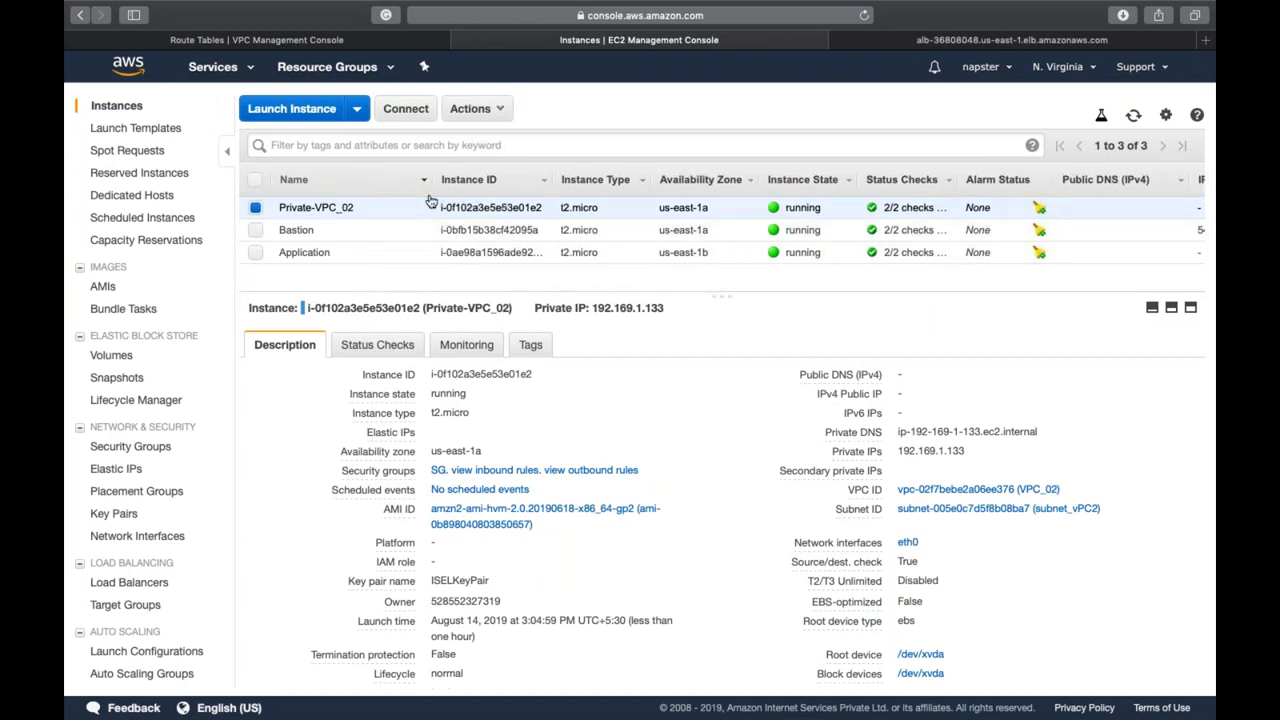
{"action": "left_click", "coordinate": [979, 453]}
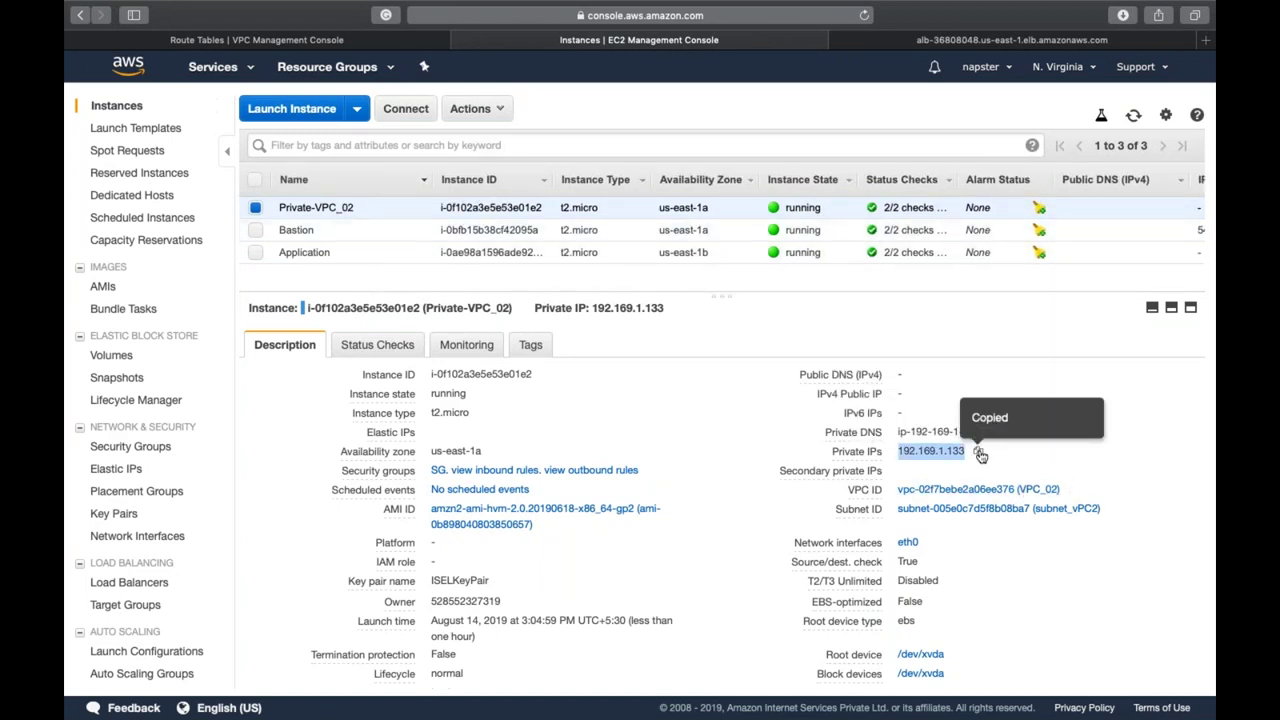
Back in Terminal, complete the SSH command with 192.169.1.133 and connect to Private-VPC_02, accepting the host's authenticity with yes
{"action": "key", "text": "super+Tab"}
{"action": "key", "text": "super+v"}
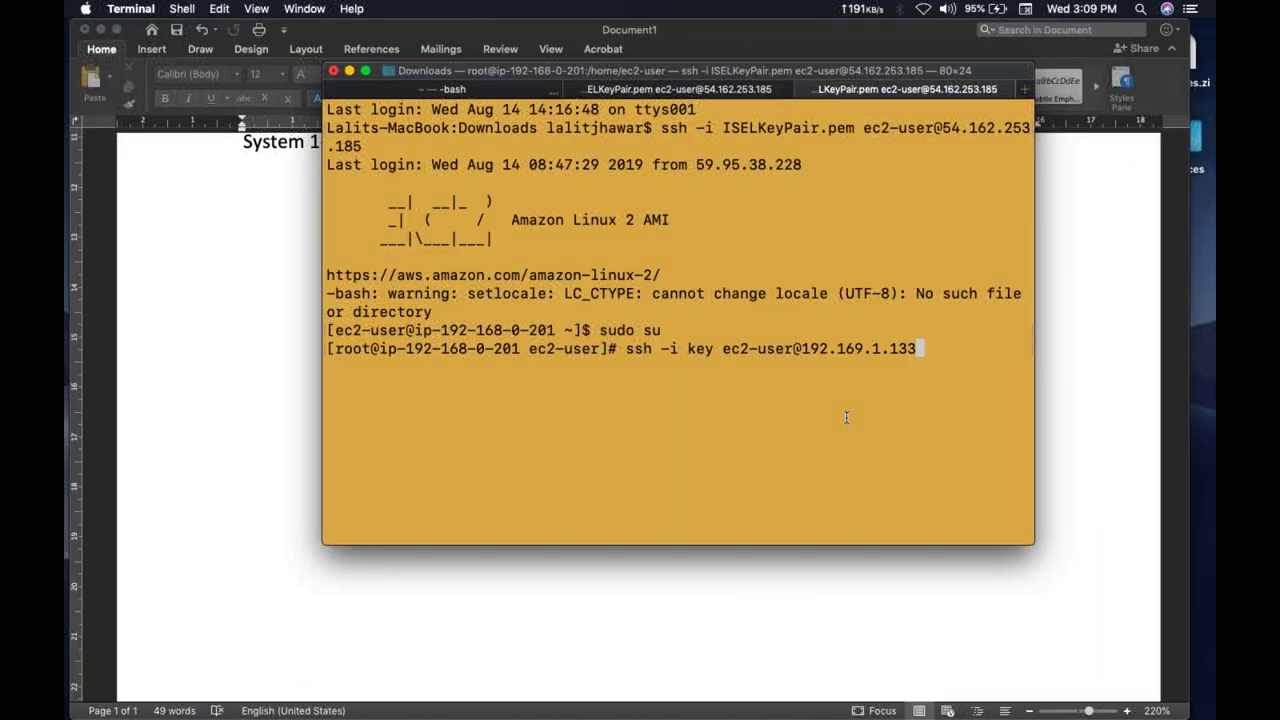
{"action": "key", "text": "Return"}
{"action": "type", "text": "yes"}
{"action": "key", "text": "Return"}
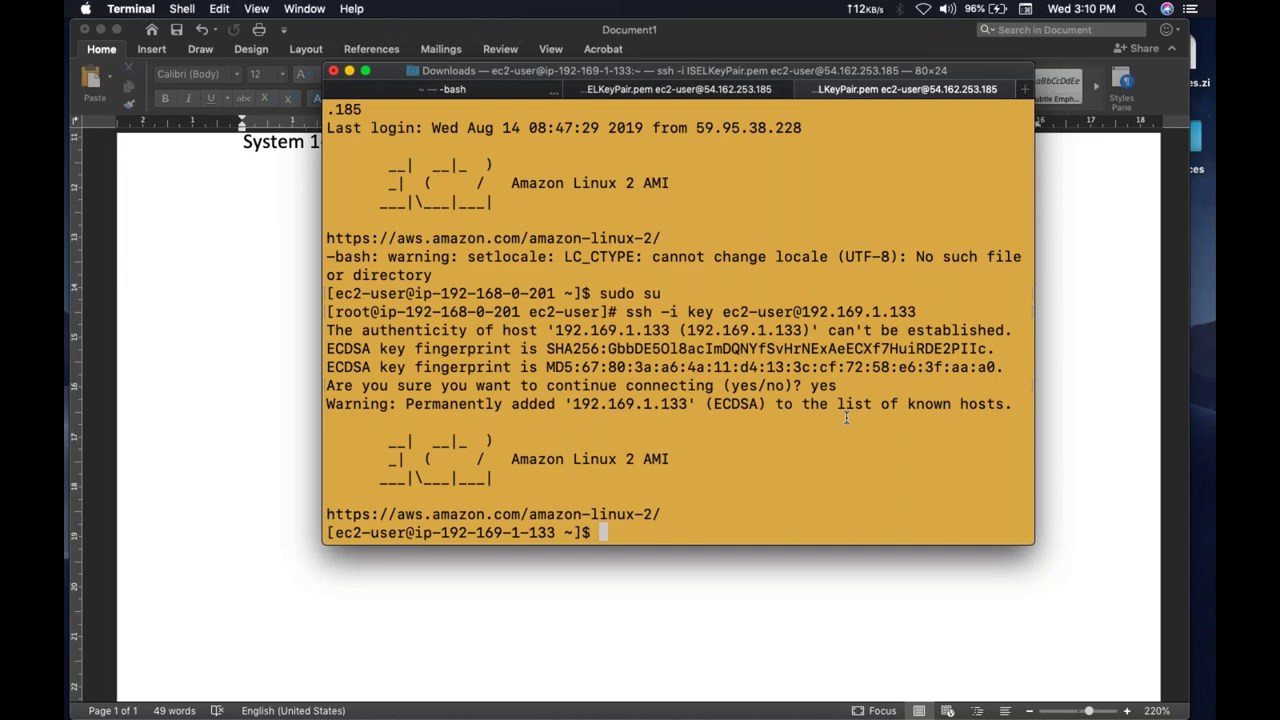
Switch to the VPC console in the browser and open the form for creating another peering connection
{"action": "key", "text": "ctrl+Right"}
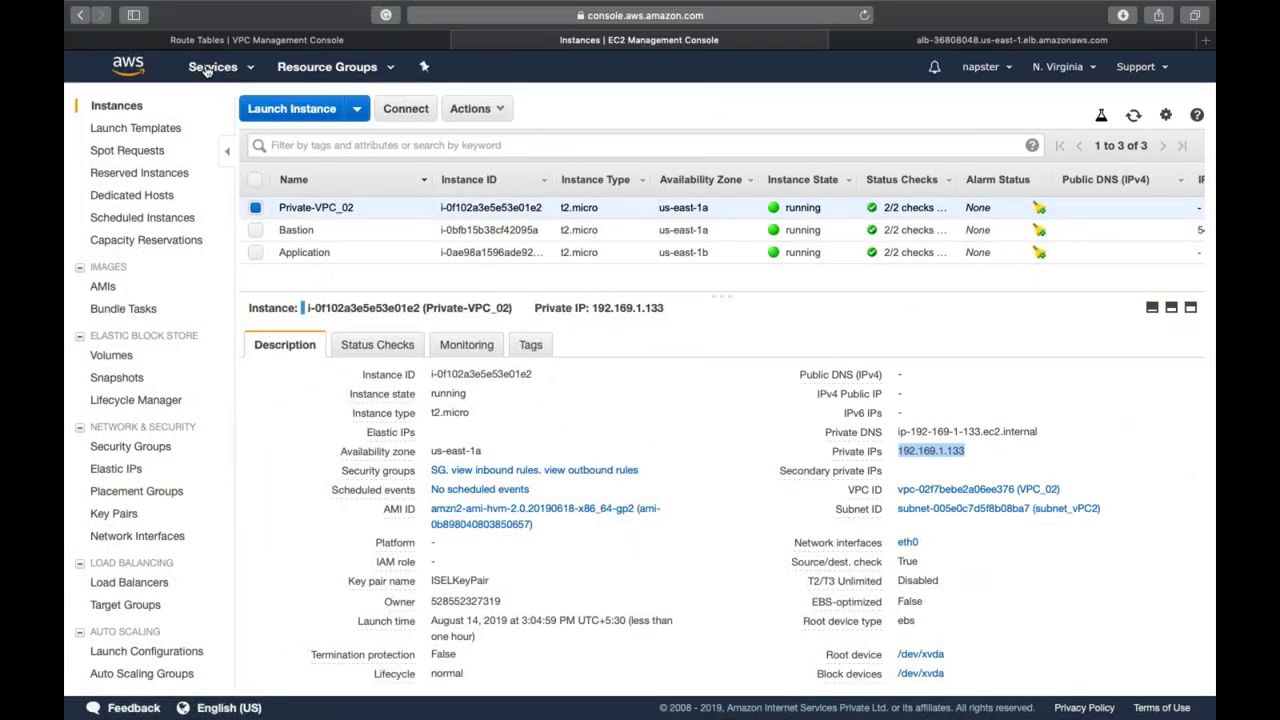
{"action": "left_click", "coordinate": [205, 42]}
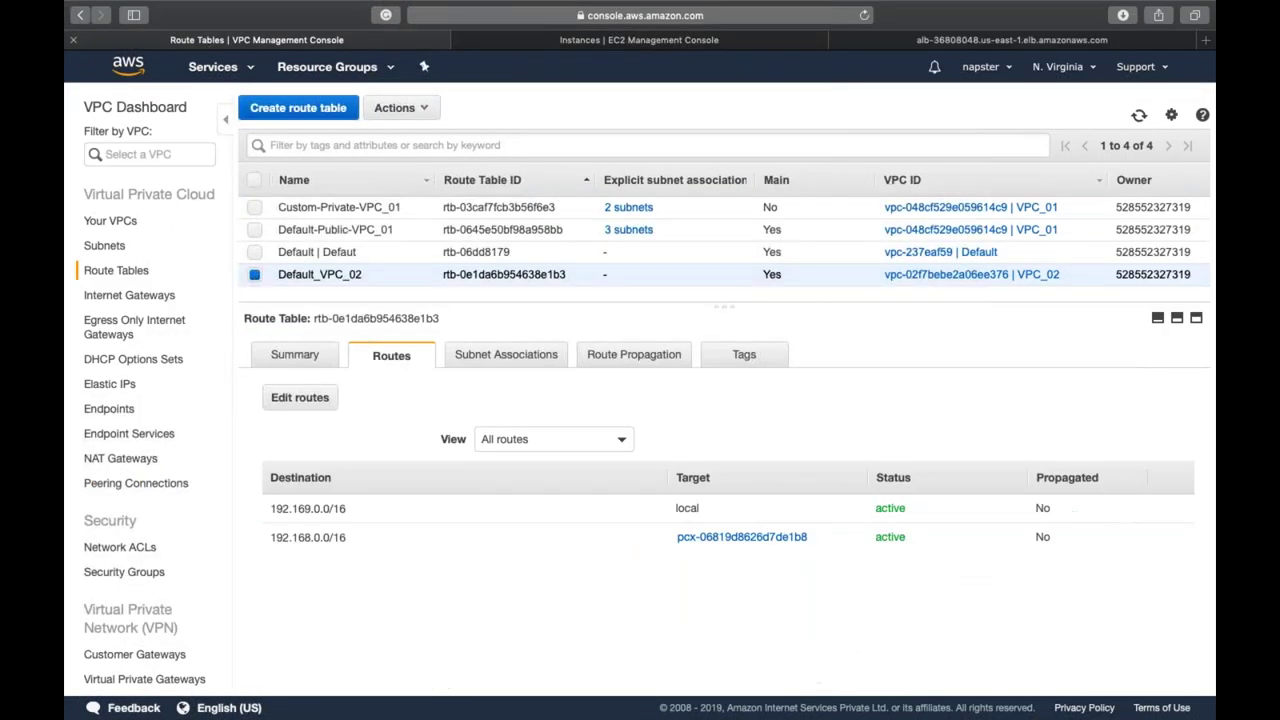
{"action": "left_click", "coordinate": [158, 484]}
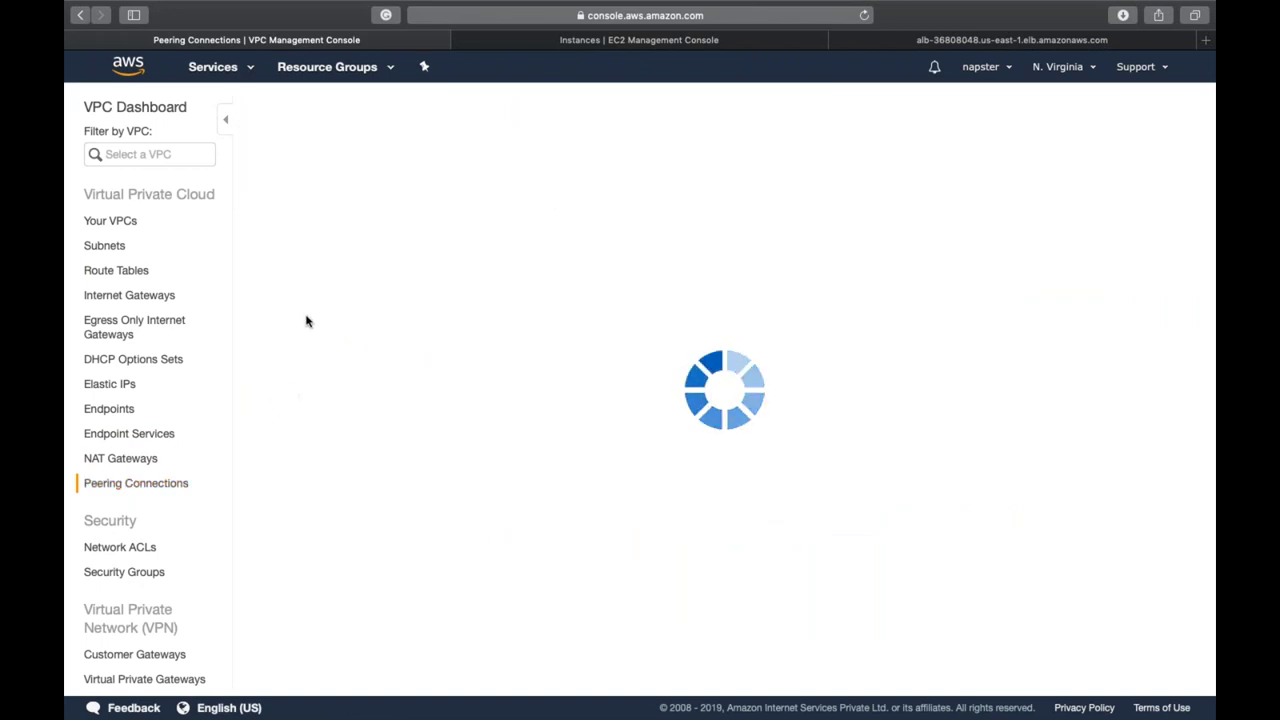
{"action": "left_click", "coordinate": [309, 114]}
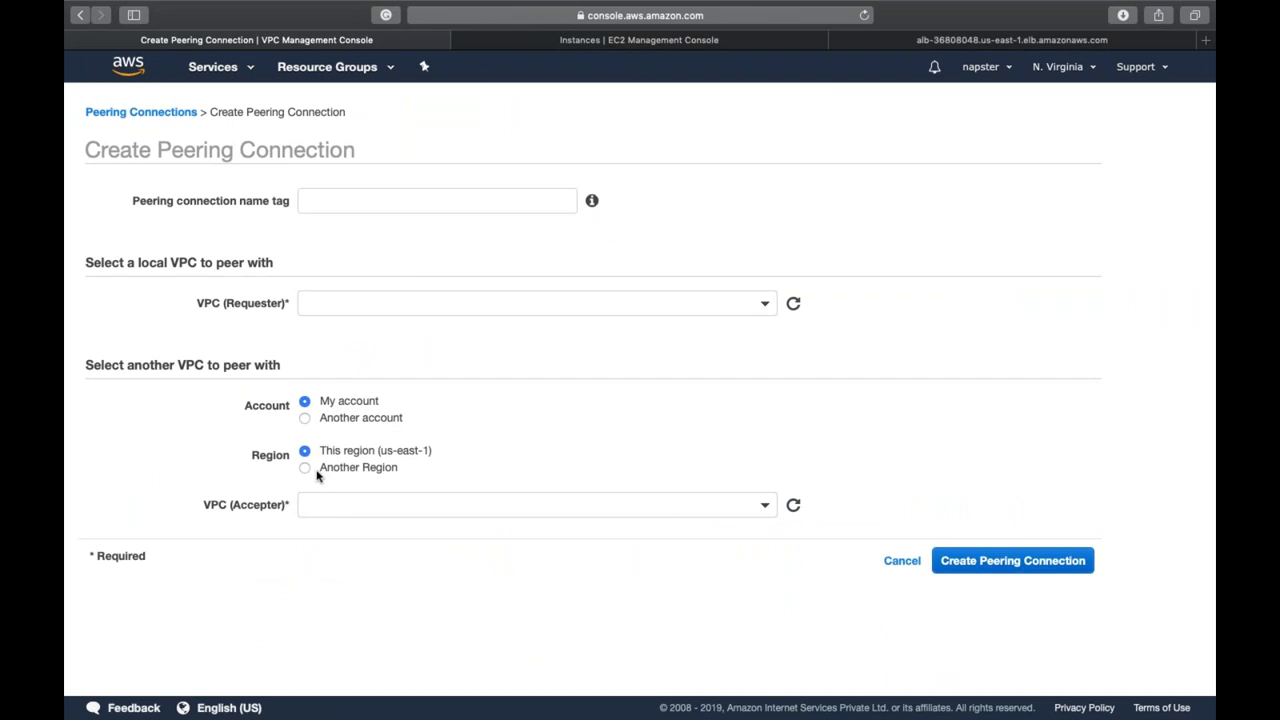
Try choosing another region, Asia Pacific (Mumbai) (ap-south-1), for the accepter VPC, and cancel the peering connection form
{"action": "left_click", "coordinate": [305, 468]}
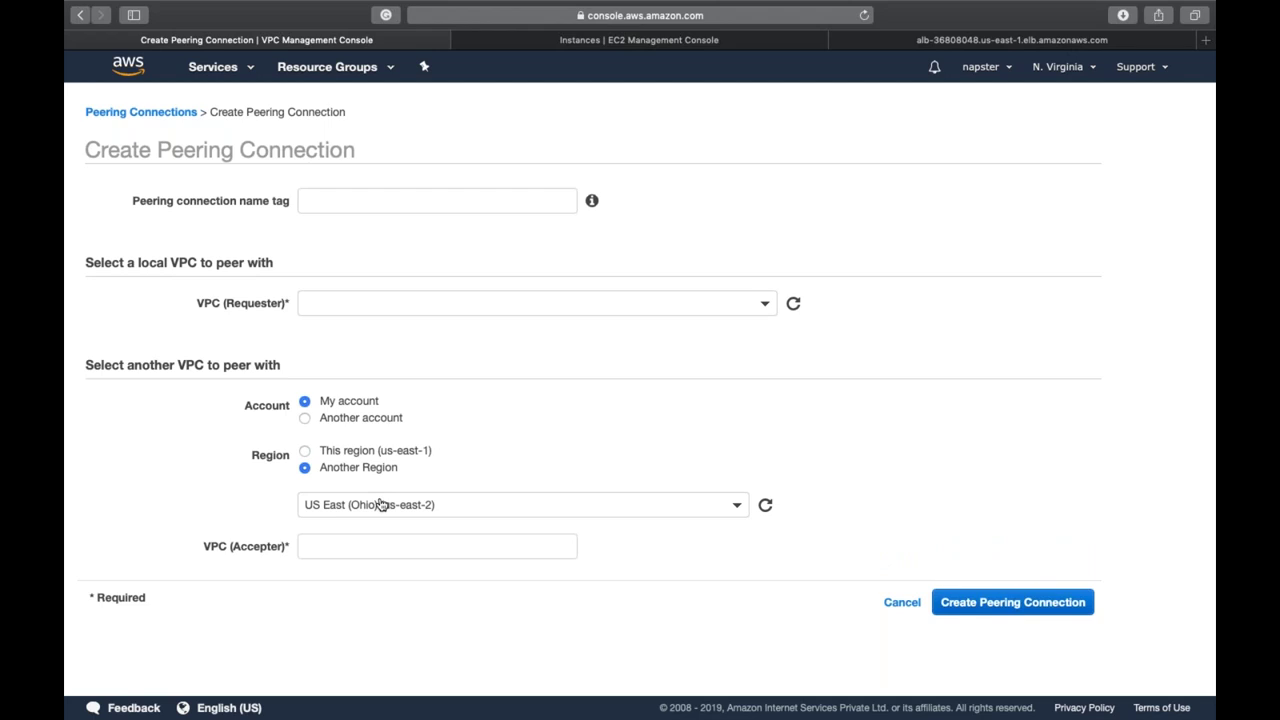
{"action": "left_click", "coordinate": [1058, 67]}
{"action": "left_click", "coordinate": [1058, 67]}
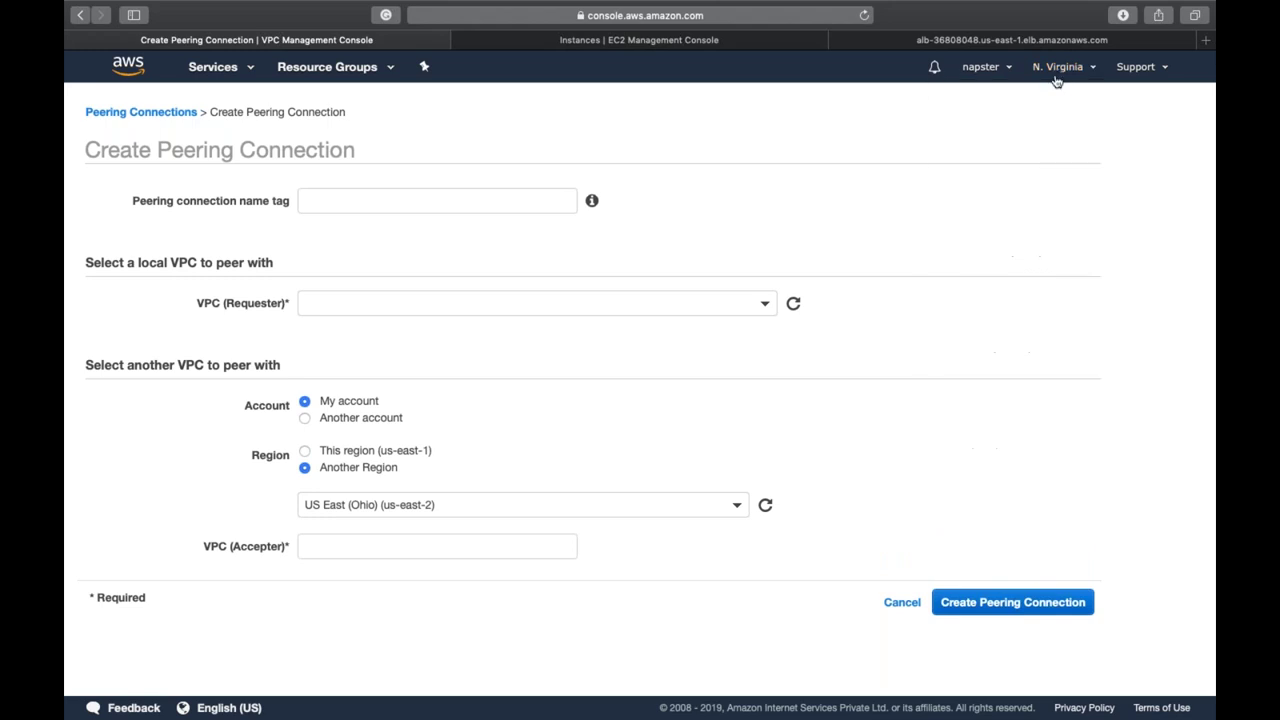
{"action": "left_click", "coordinate": [540, 517]}
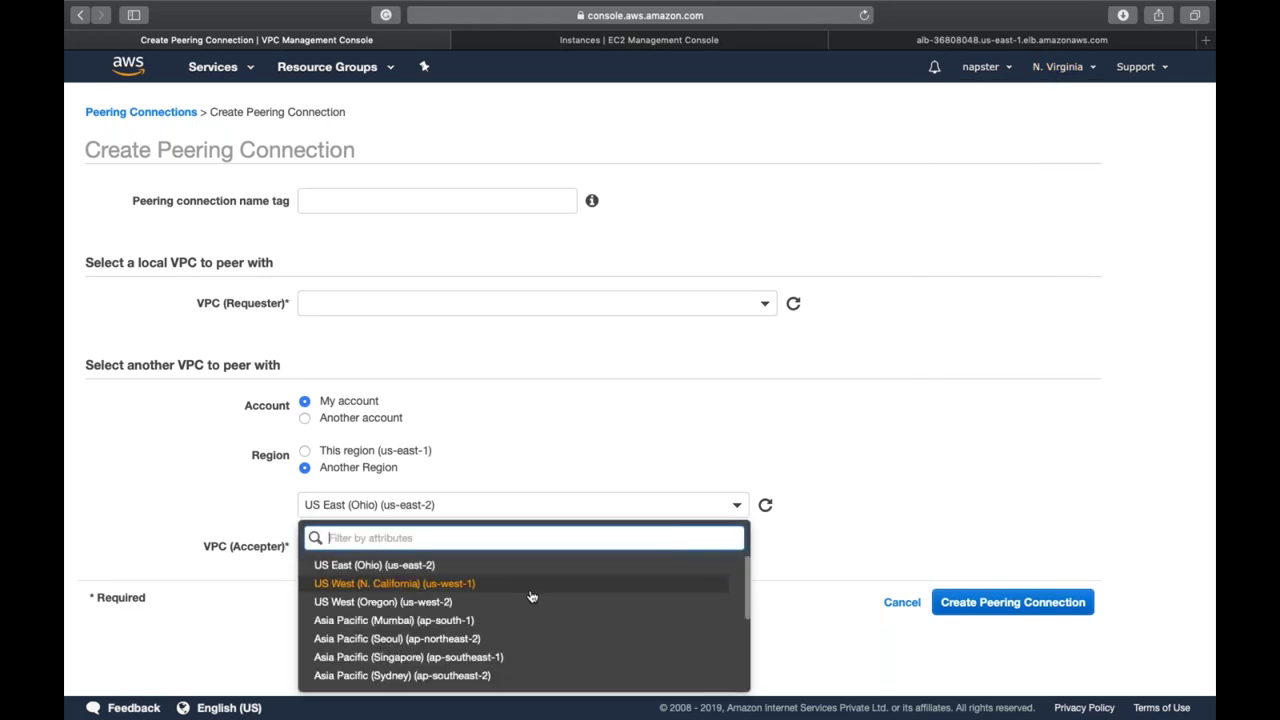
{"action": "left_click", "coordinate": [404, 621]}
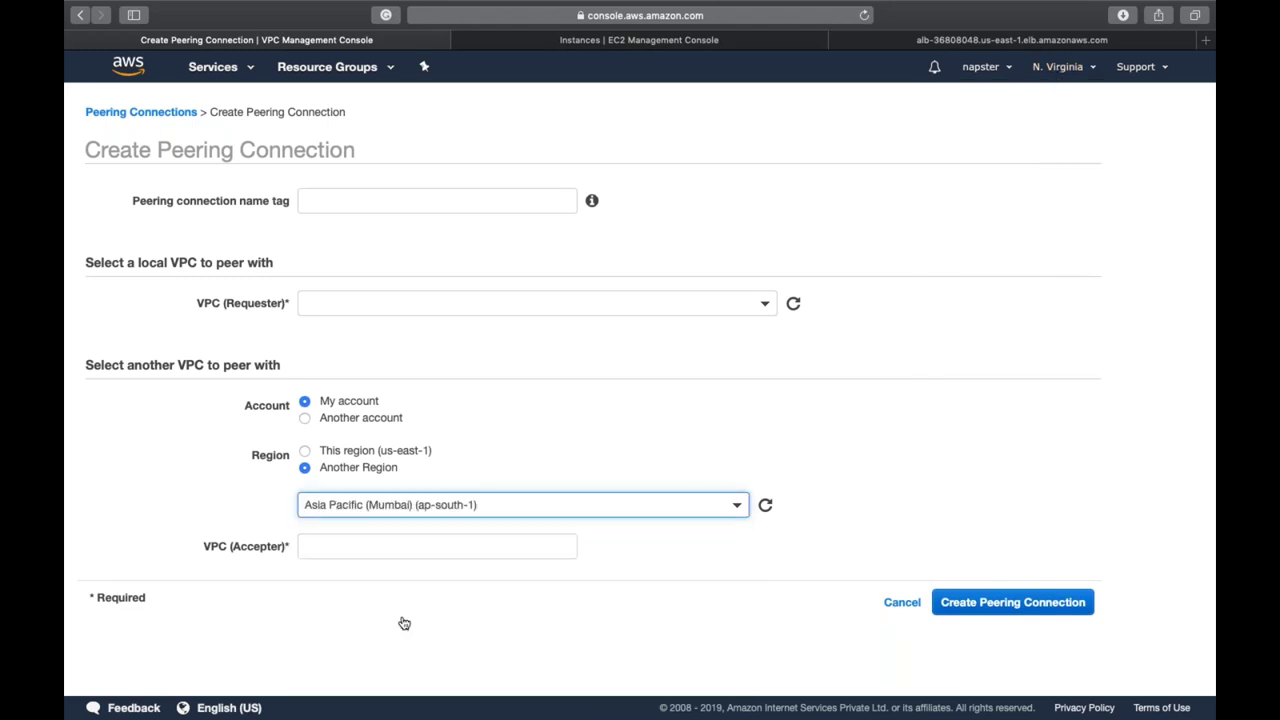
{"action": "left_click", "coordinate": [384, 550]}
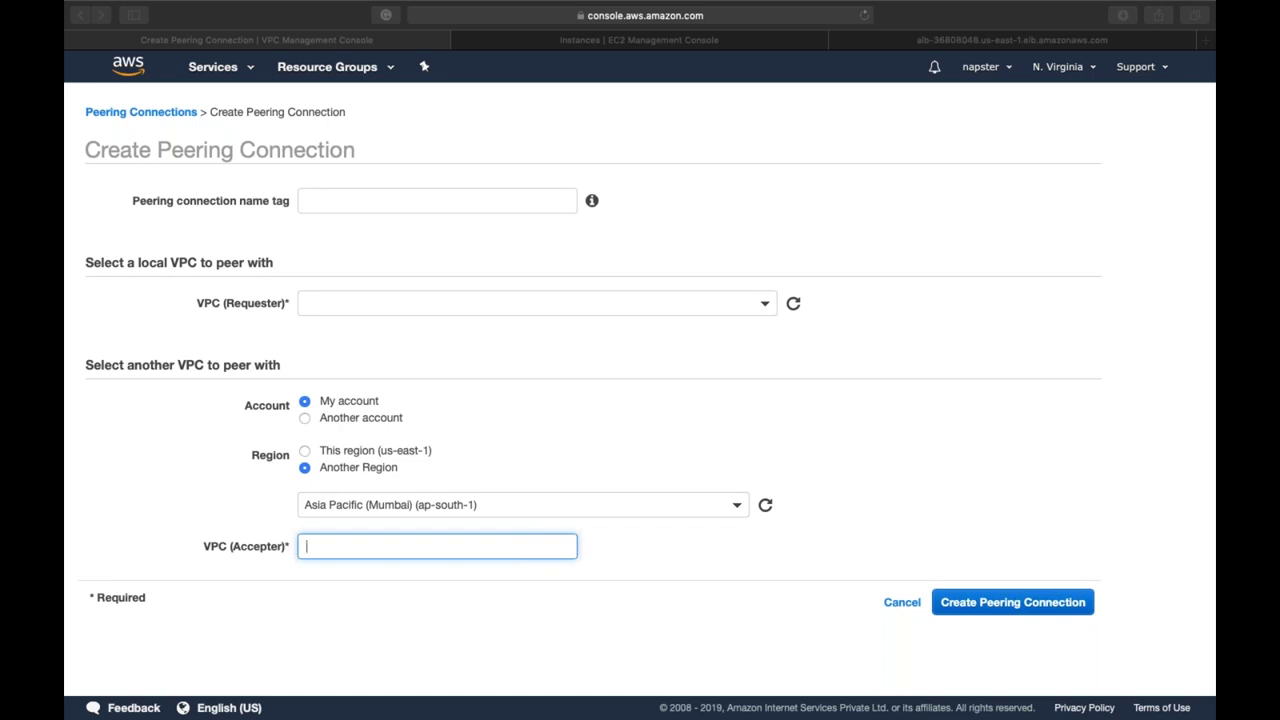
{"action": "left_click", "coordinate": [870, 262]}
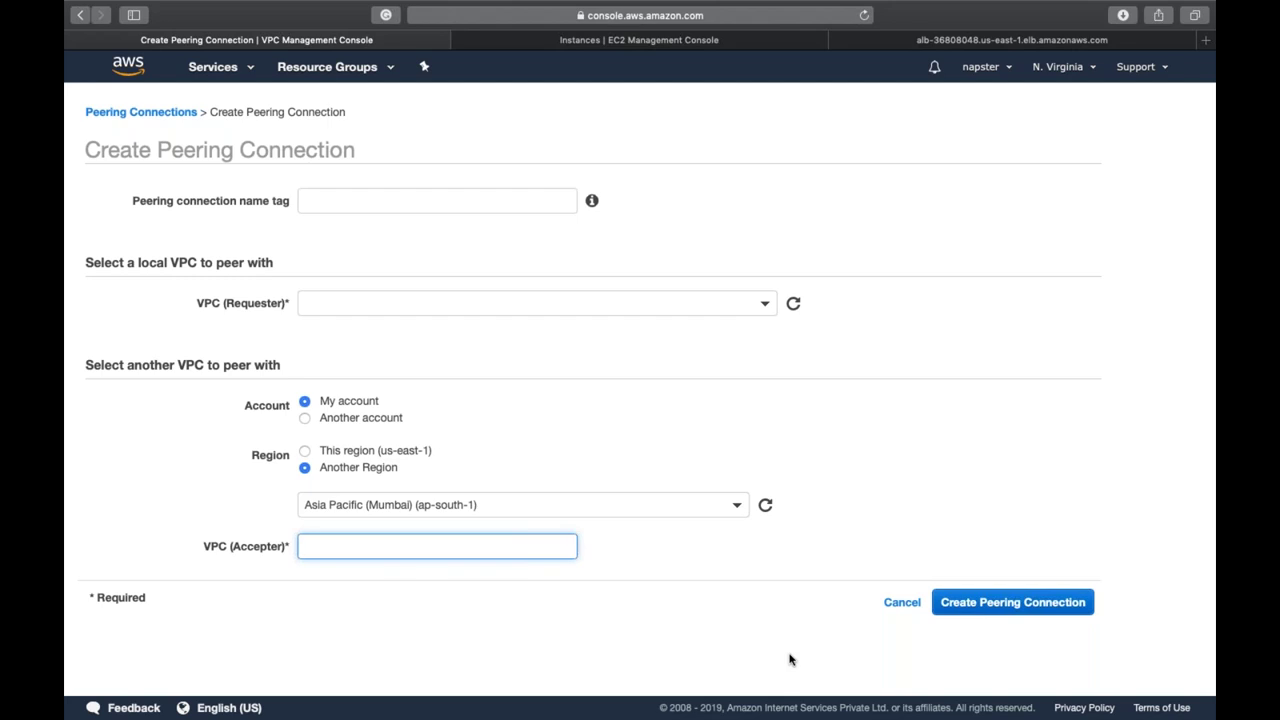
{"action": "left_click", "coordinate": [905, 602]}
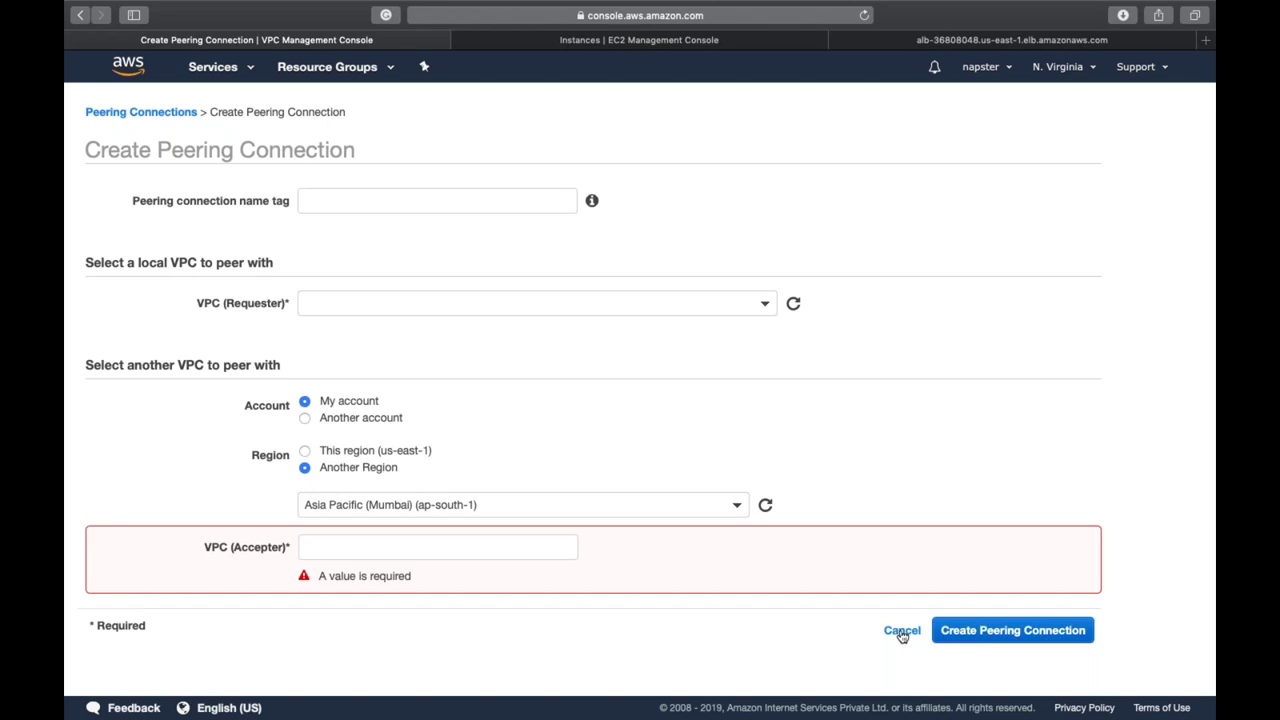
{"action": "left_click", "coordinate": [903, 632]}
Open the list of VPCs and examine the details of VPC_01 and VPC_02
{"action": "left_click", "coordinate": [122, 220]}
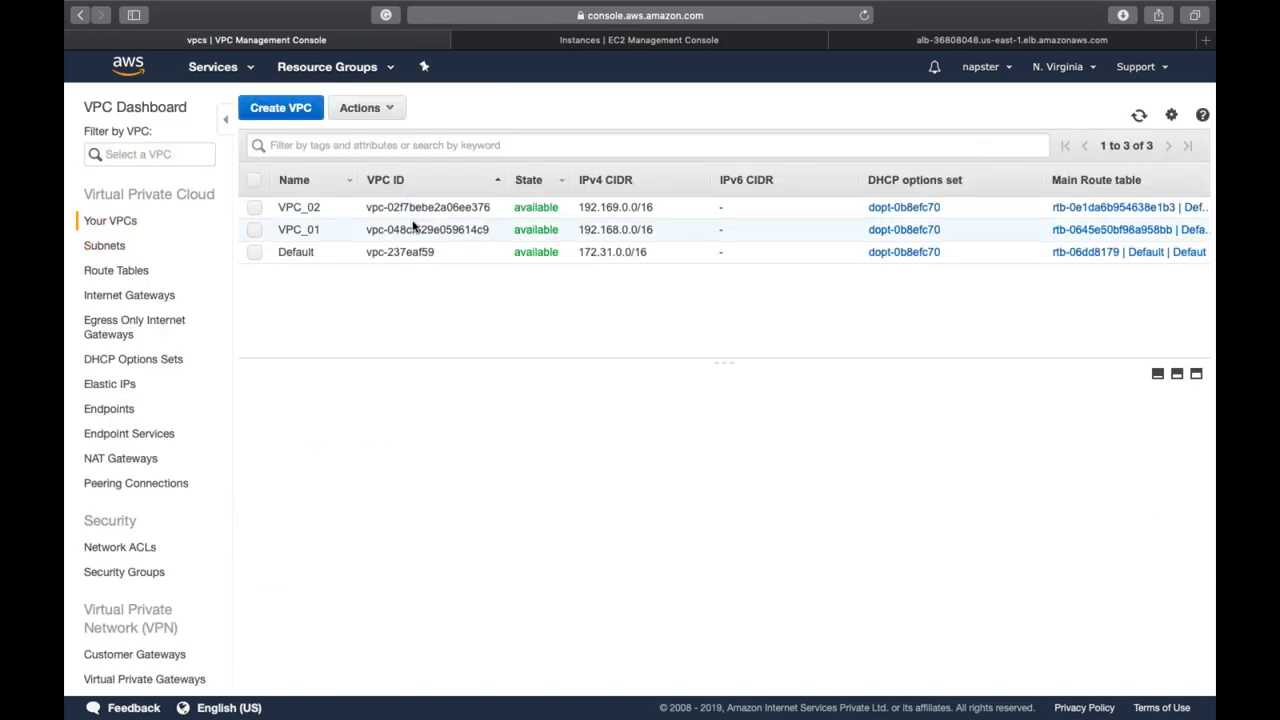
{"action": "left_click", "coordinate": [414, 229]}
{"action": "left_click", "coordinate": [413, 215]}
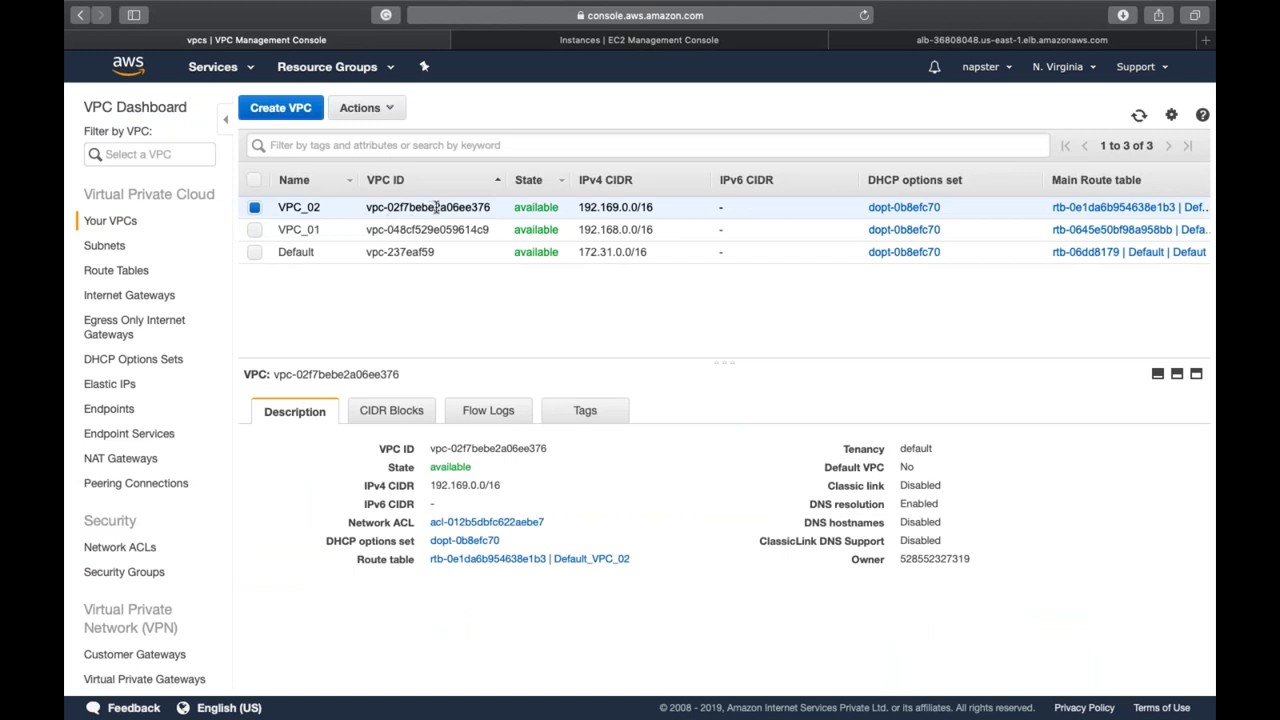
{"action": "left_click", "coordinate": [430, 232]}
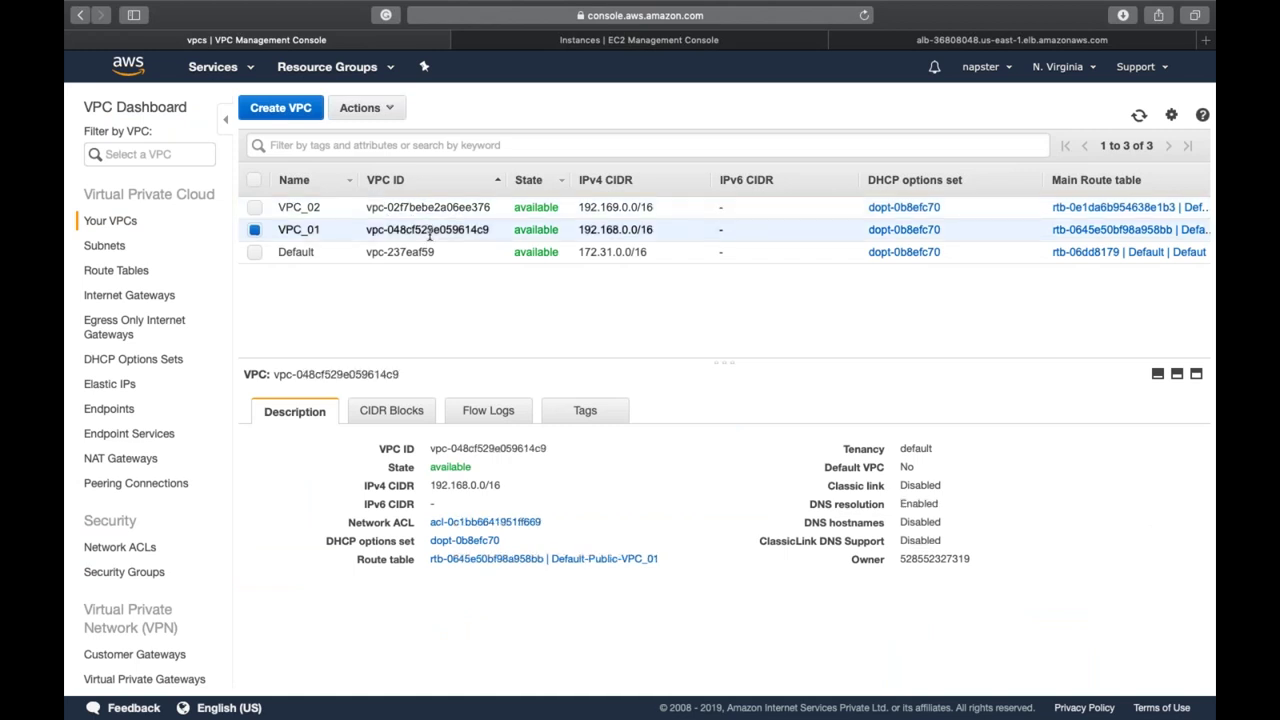
{"action": "left_click", "coordinate": [306, 207]}
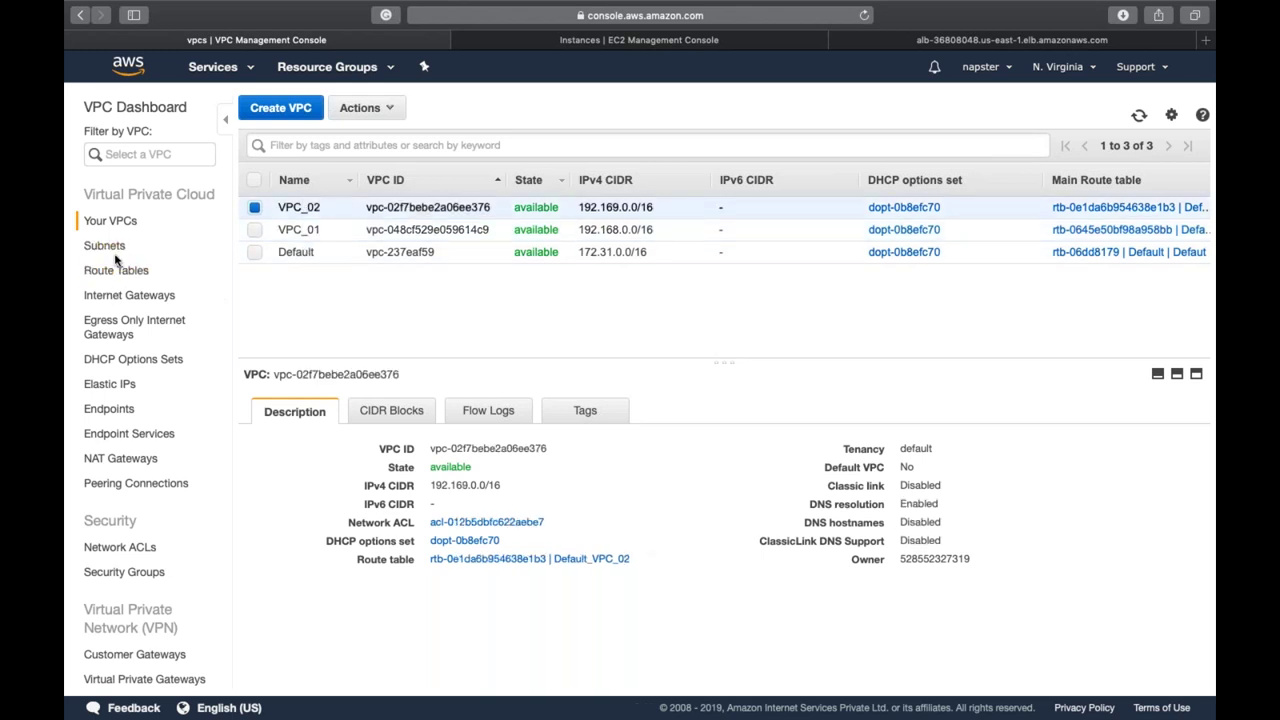
Open the internet gateways list, widen its Name and VPC columns, and inspect the Default gateway's attachment state
{"action": "left_click", "coordinate": [143, 295]}
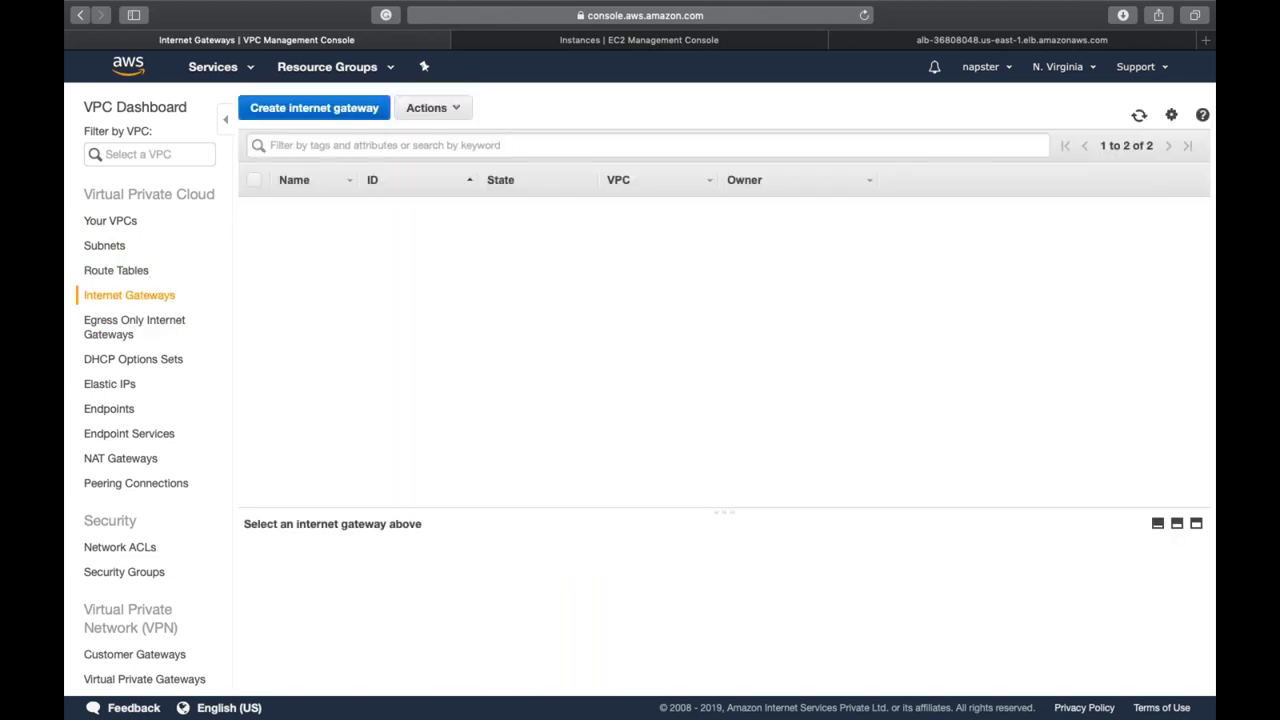
{"action": "left_click", "coordinate": [359, 187]}
{"action": "left_click_drag", "start_coordinate": [355, 178], "coordinate": [494, 179]}
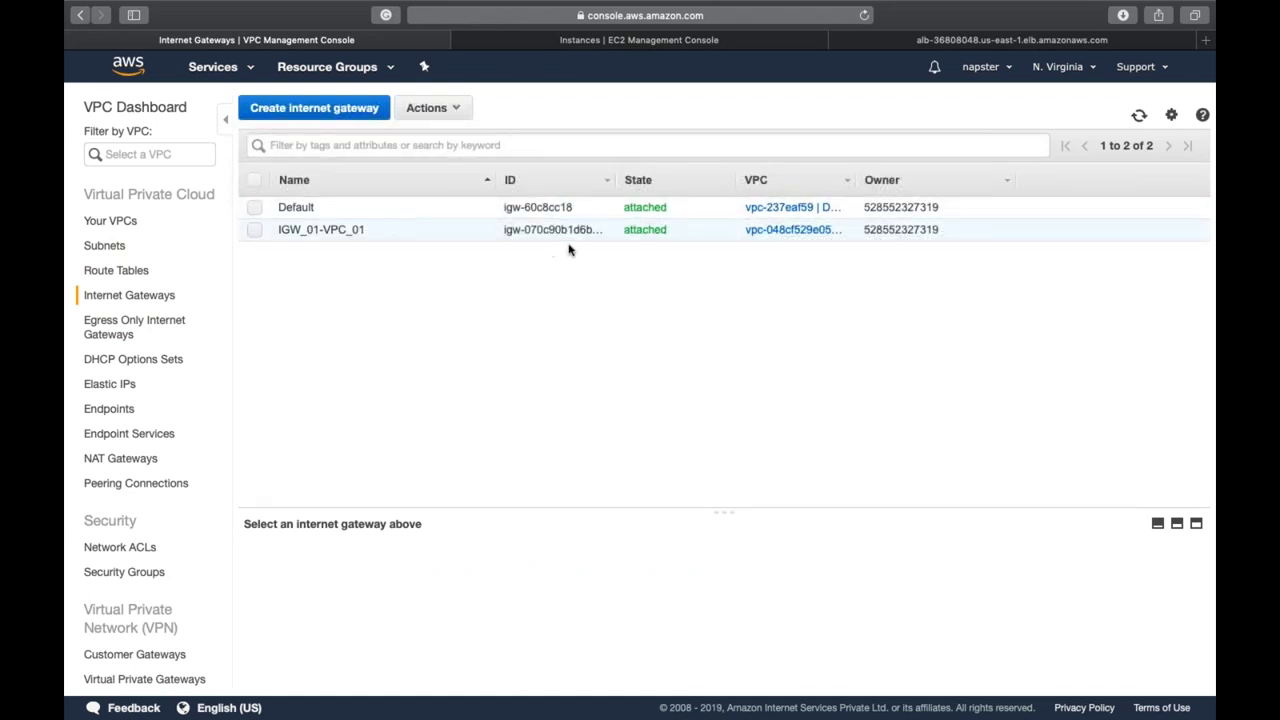
{"action": "left_click_drag", "start_coordinate": [857, 180], "coordinate": [980, 178]}
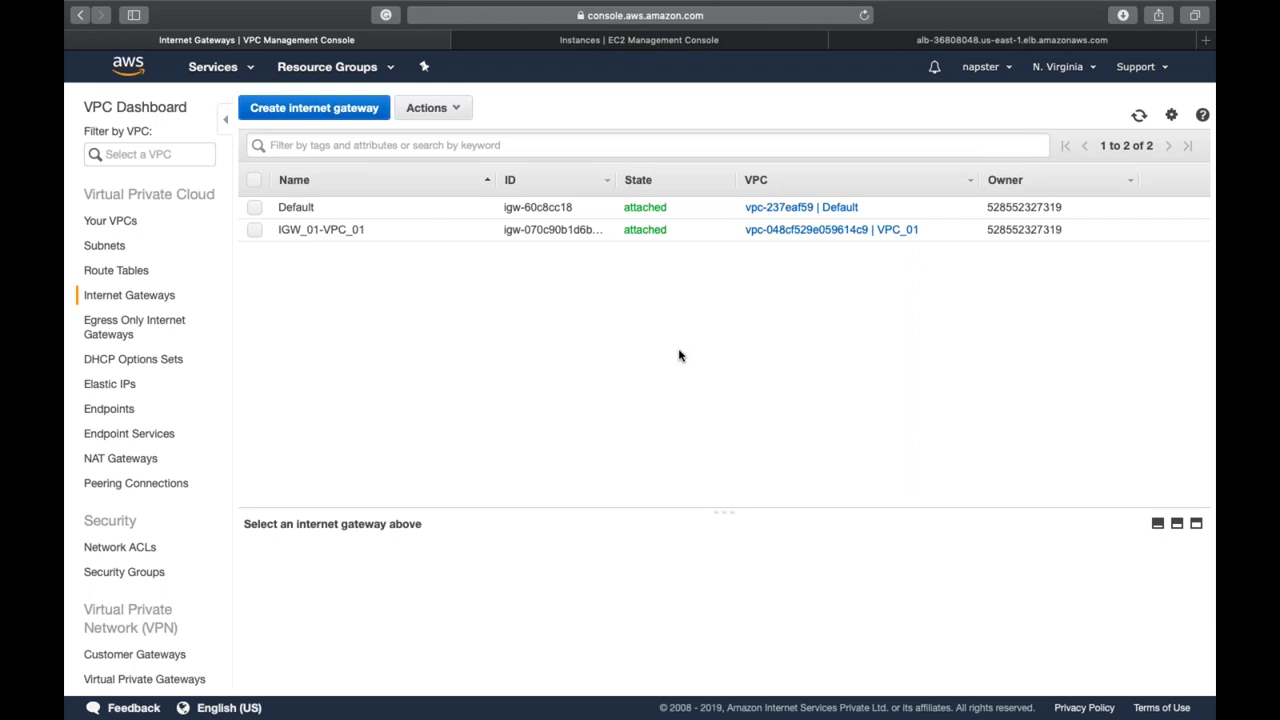
{"action": "double_click", "coordinate": [645, 207]}
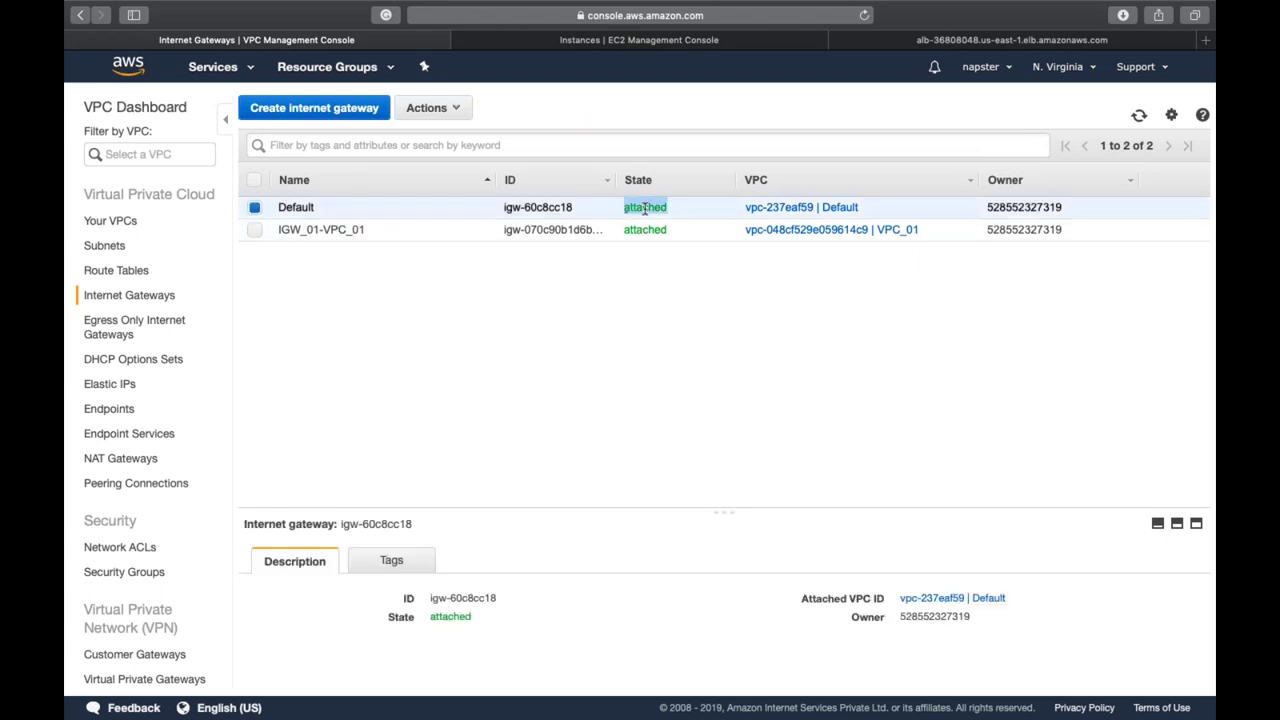
Open the list of VPC peering connections
{"action": "left_click", "coordinate": [674, 310]}
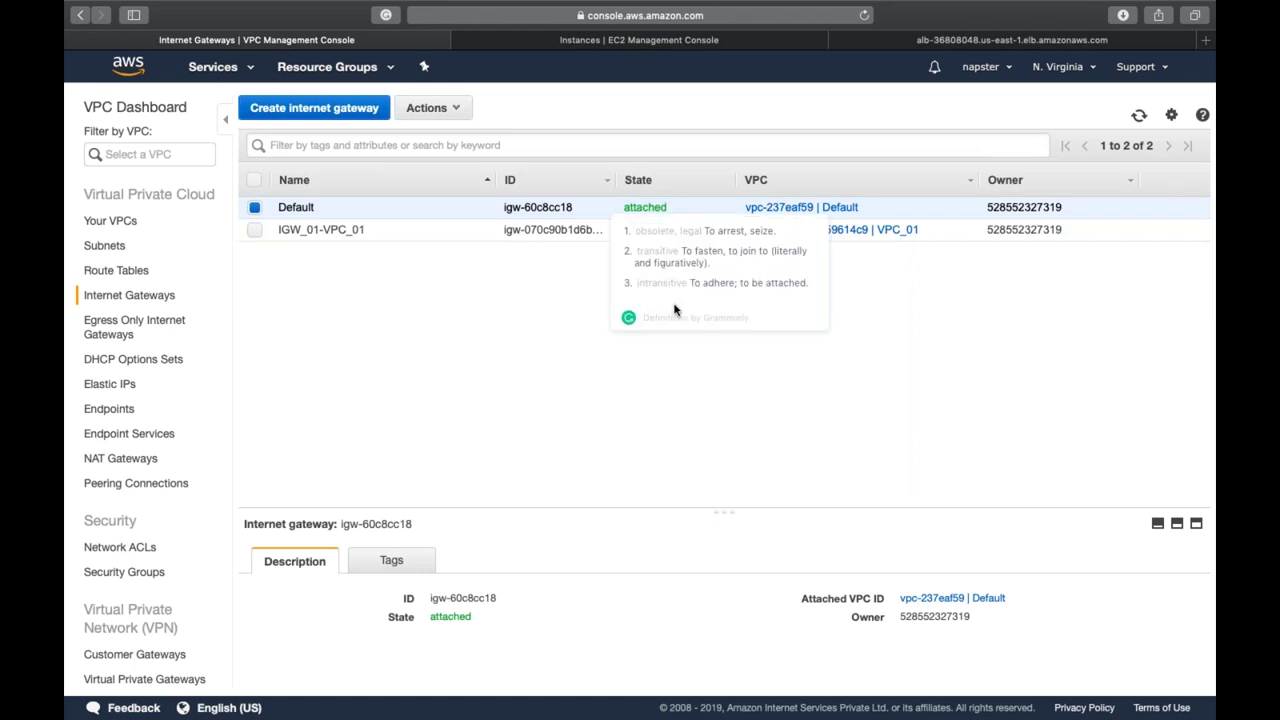
{"action": "left_click", "coordinate": [624, 393]}
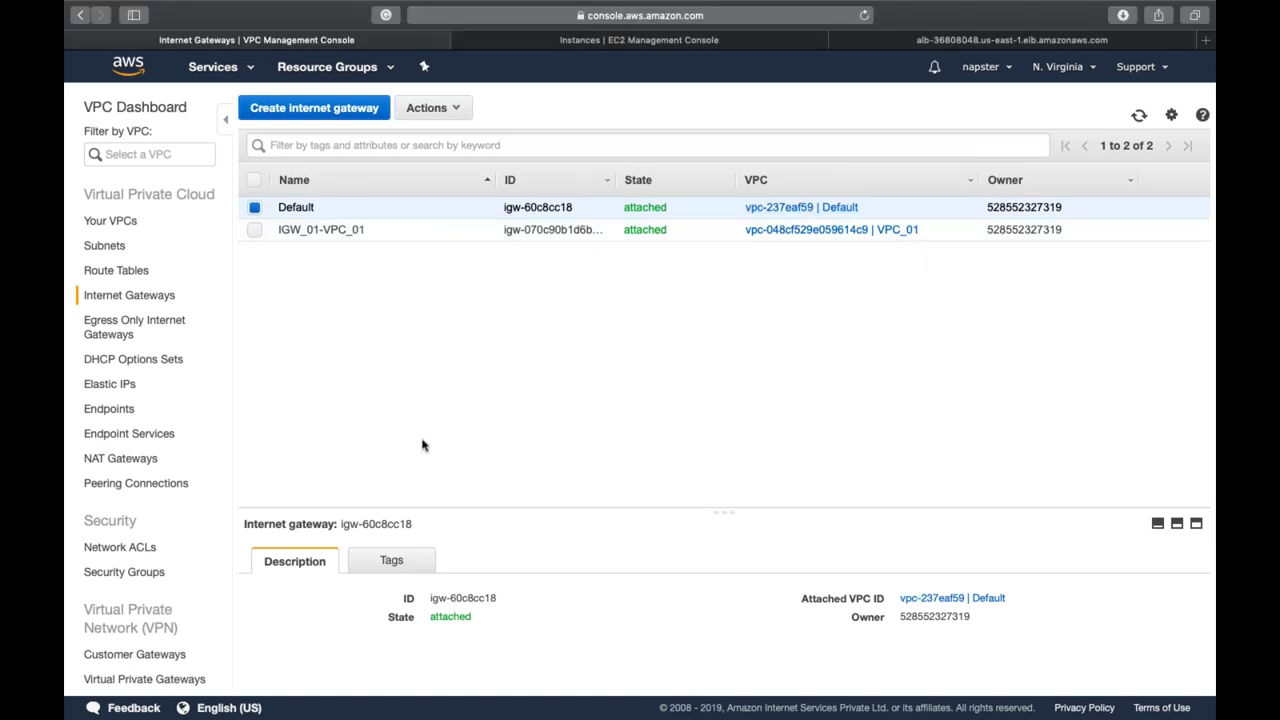
{"action": "left_click", "coordinate": [145, 483]}
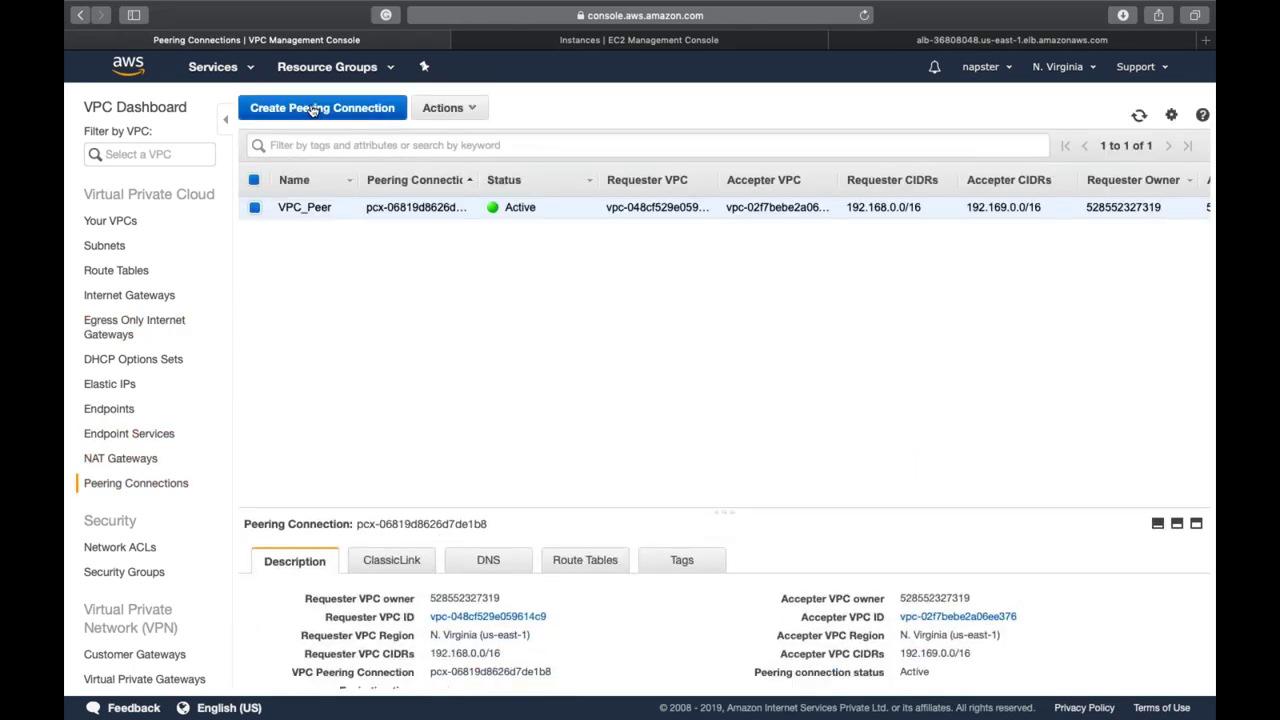
{"action": "left_click", "coordinate": [313, 110]}
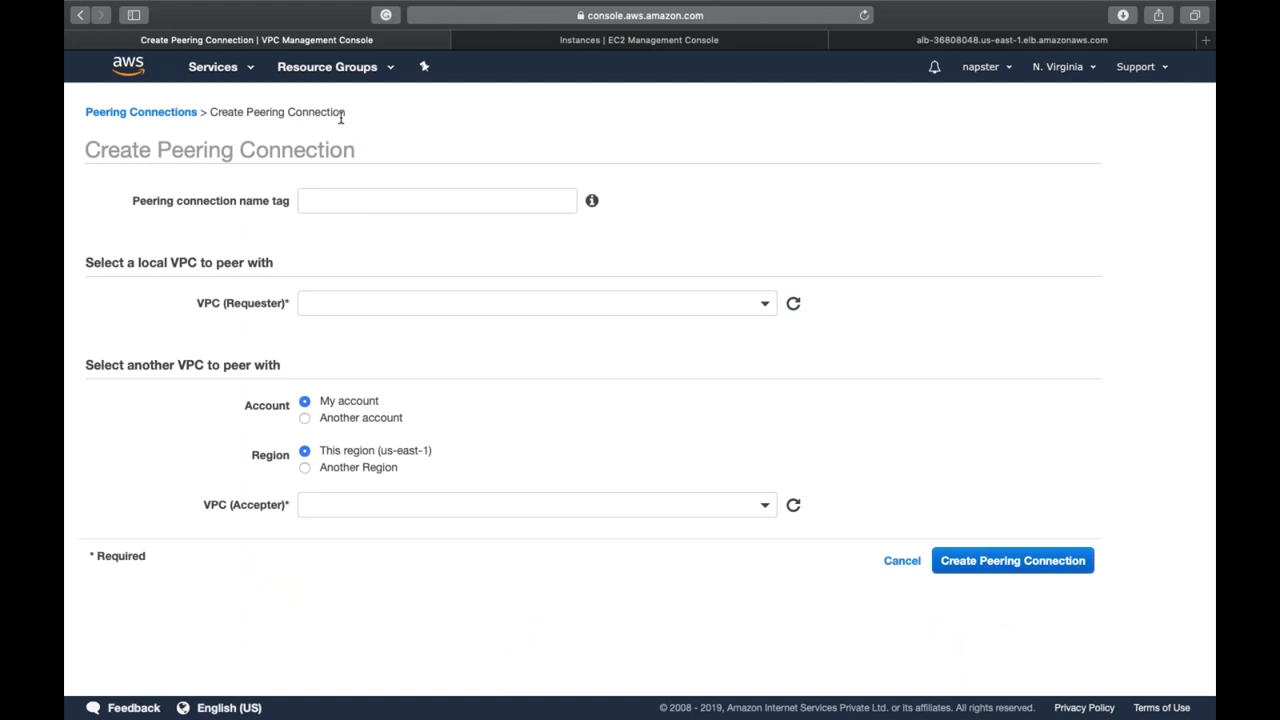
{"action": "left_click", "coordinate": [903, 561]}
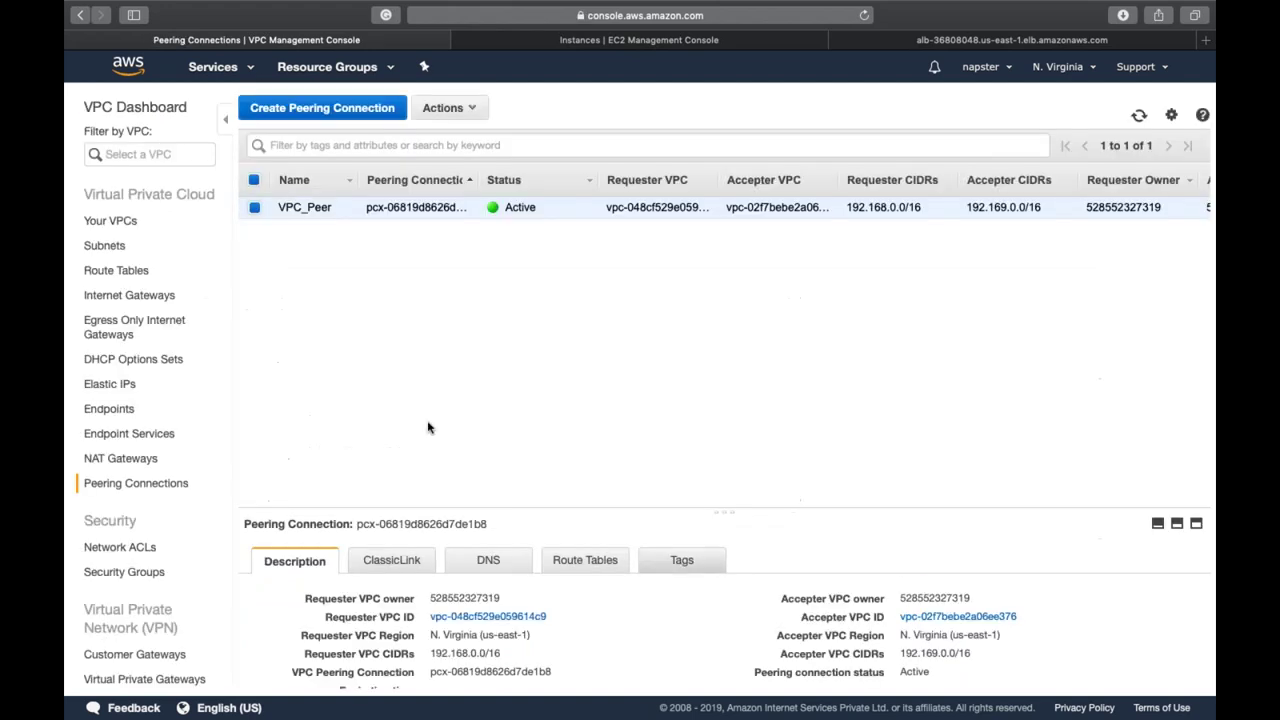
{"action": "left_click", "coordinate": [345, 112]}
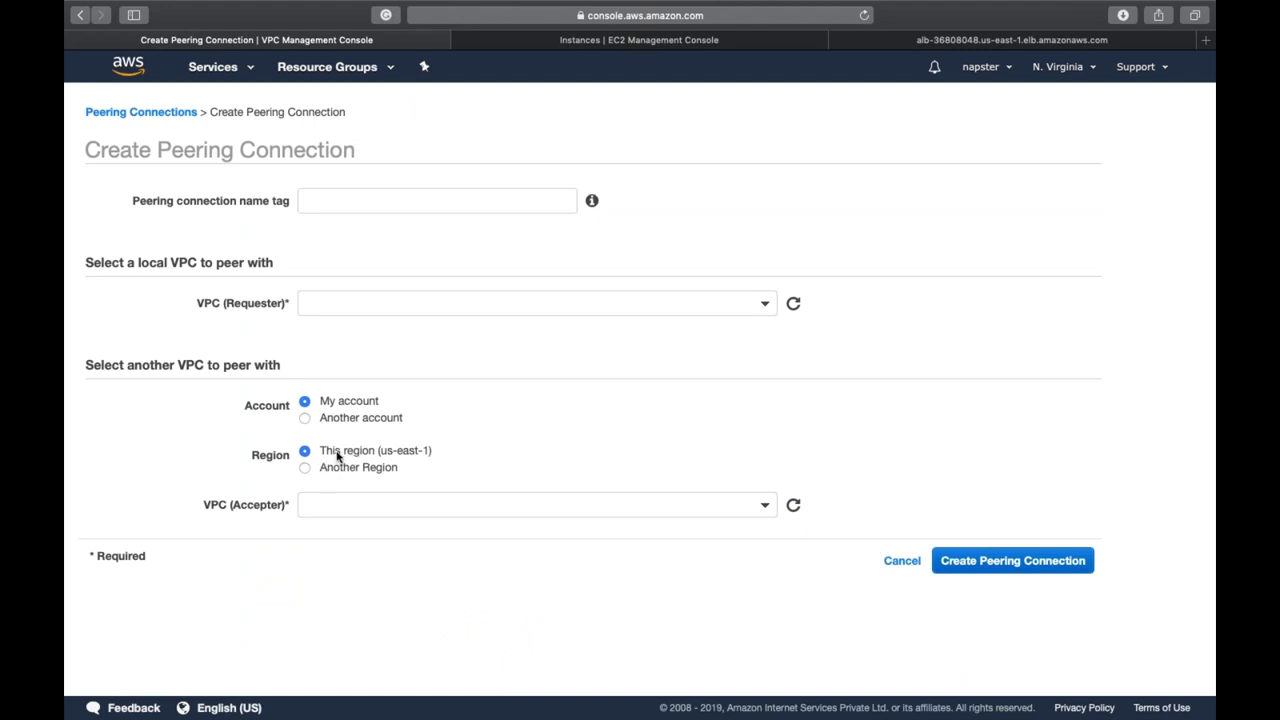
{"action": "left_click", "coordinate": [369, 470]}
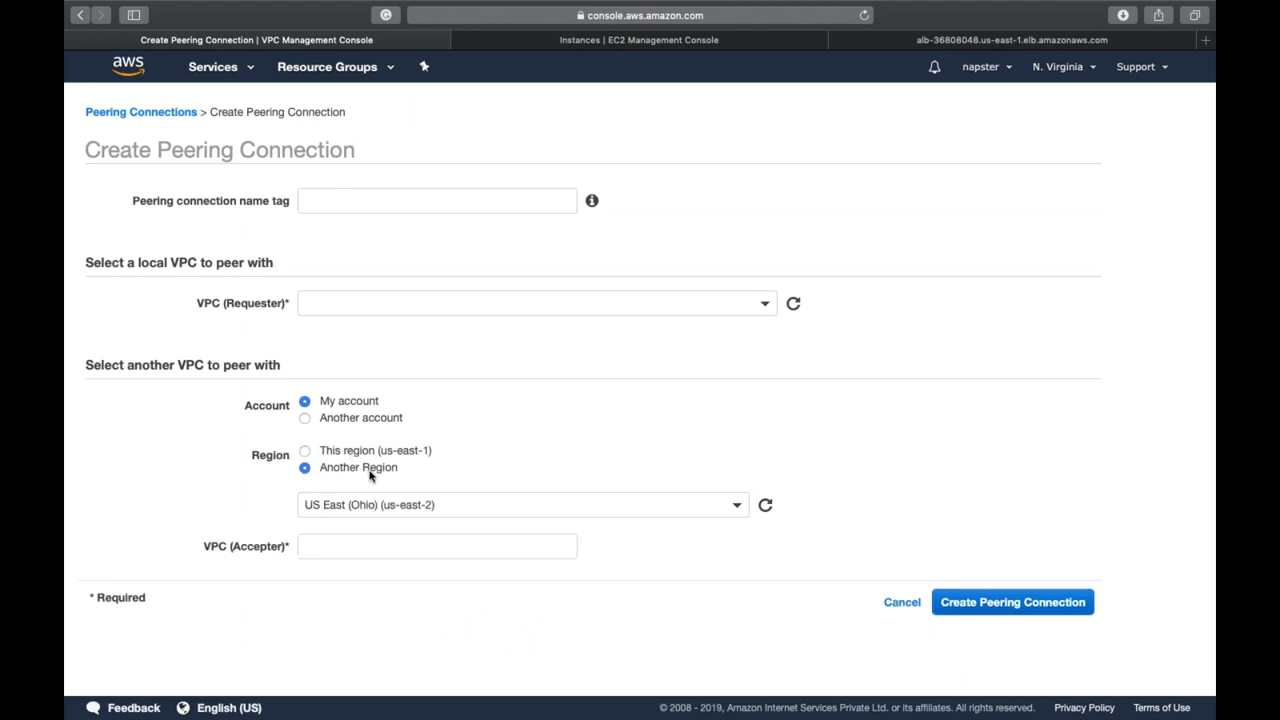
{"action": "left_click", "coordinate": [478, 506]}
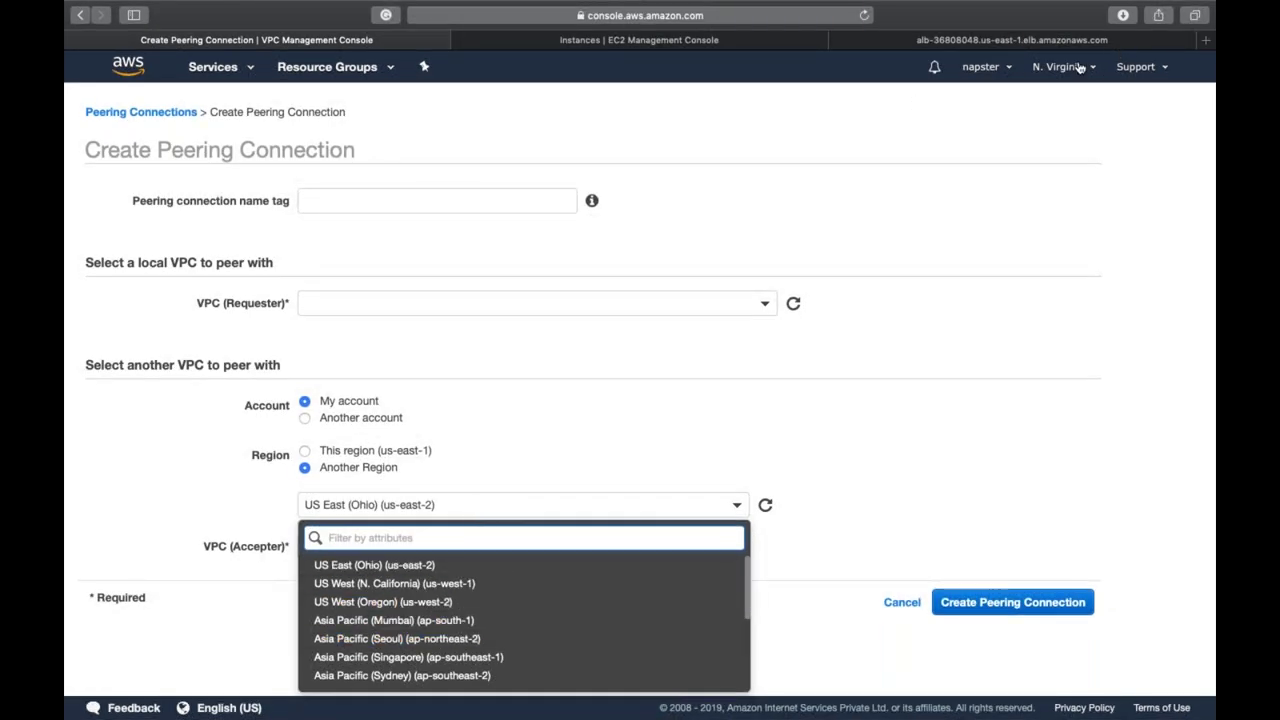
{"action": "left_click", "coordinate": [373, 627]}
{"action": "left_click", "coordinate": [323, 539]}
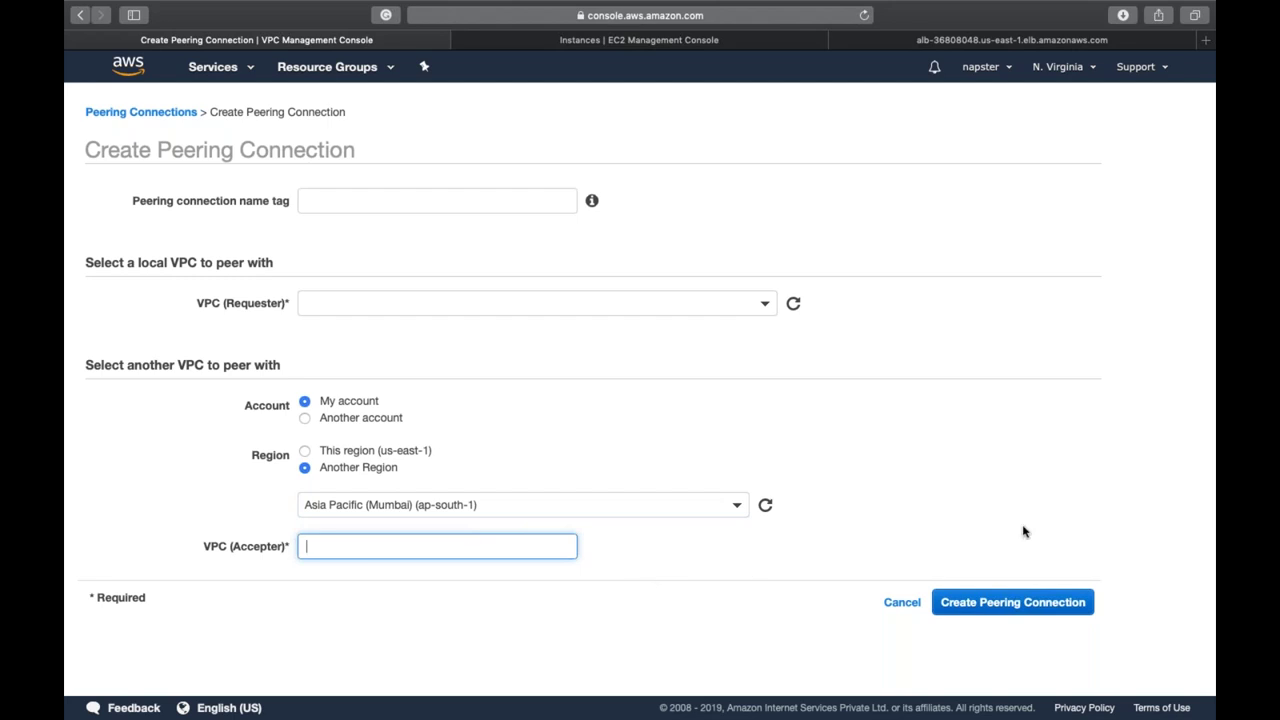
{"action": "left_click", "coordinate": [645, 712]}
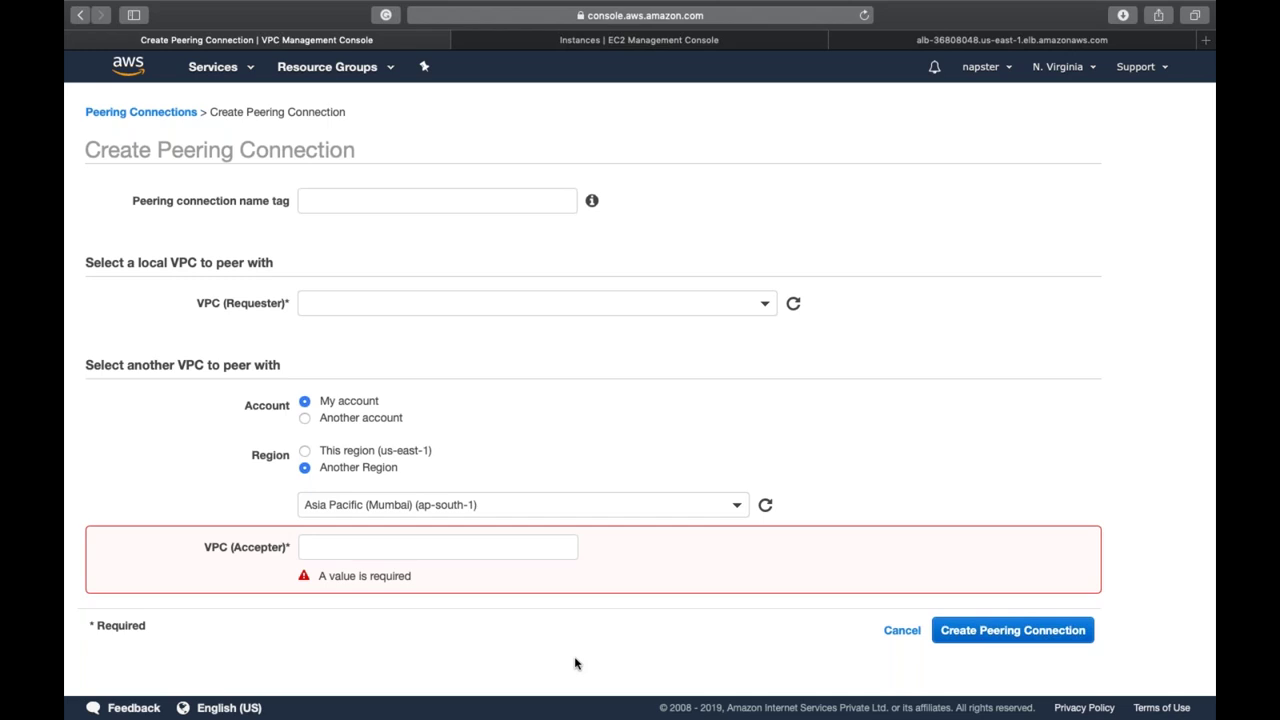
{"action": "left_click", "coordinate": [479, 548]}
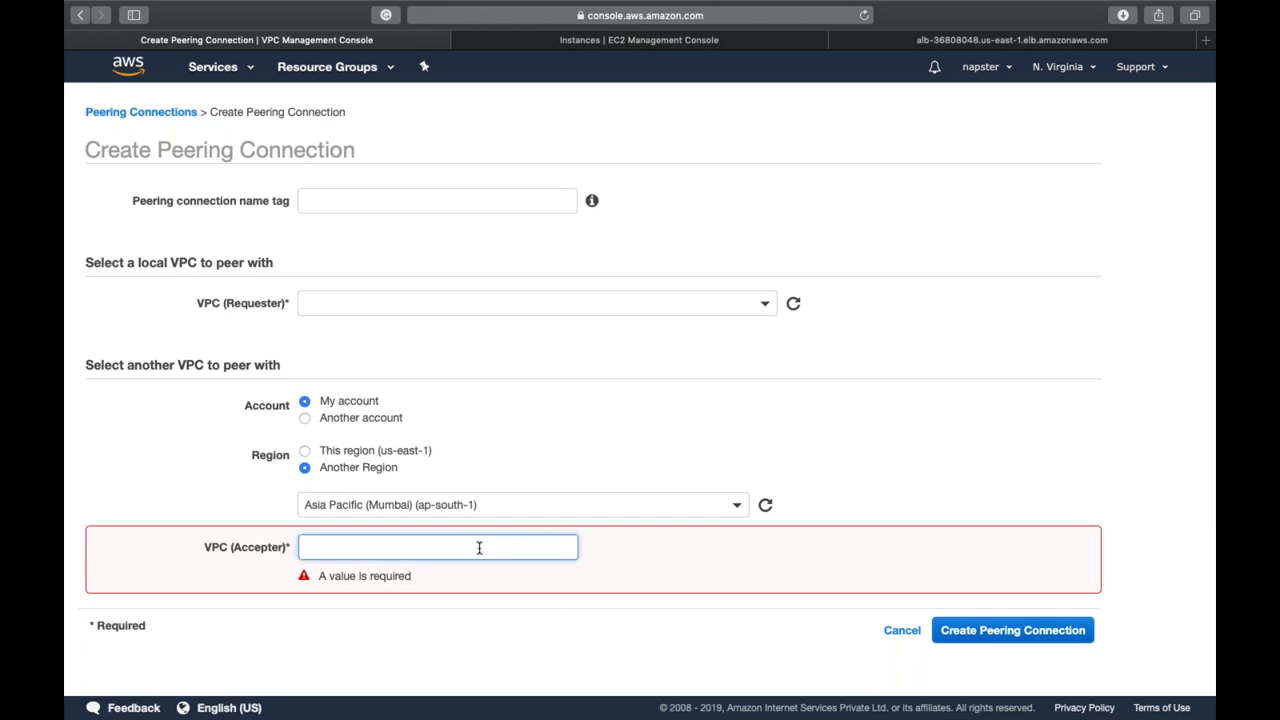
{"action": "left_click", "coordinate": [893, 633]}
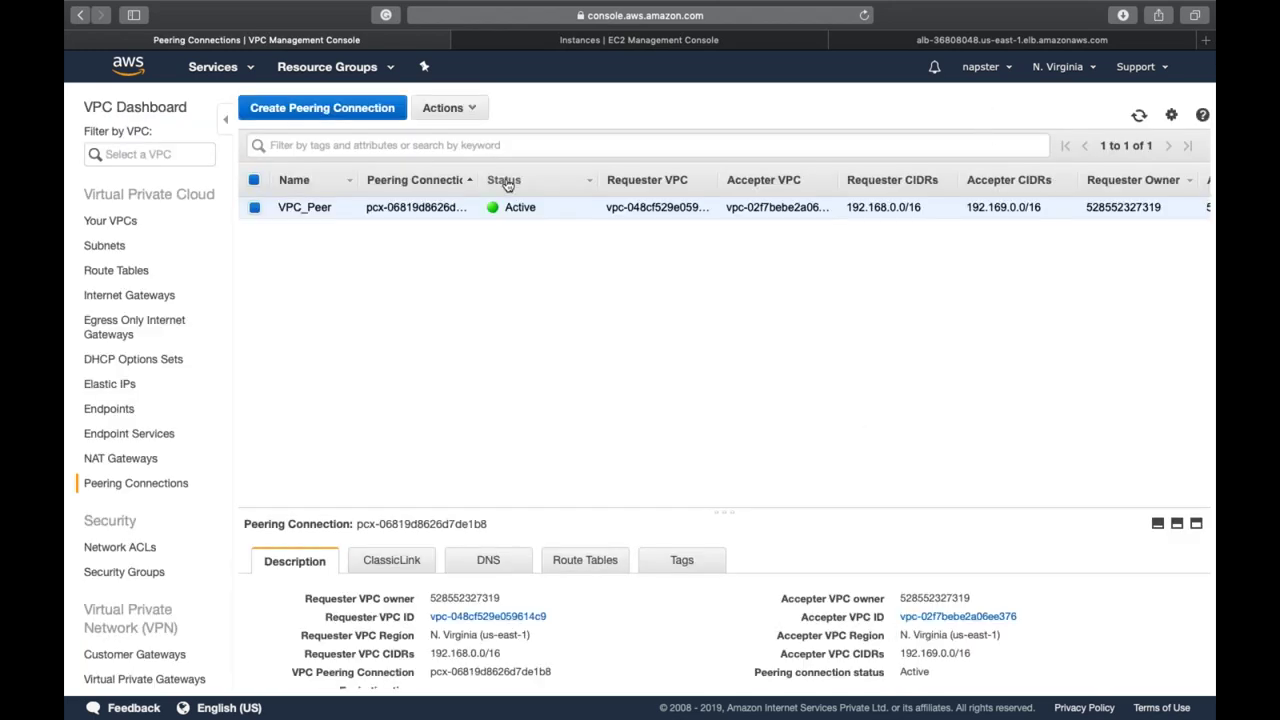
Open the VPC console in a separate browser tab and switch its region to Asia Pacific (Mumbai)
{"action": "right_click", "coordinate": [282, 44]}
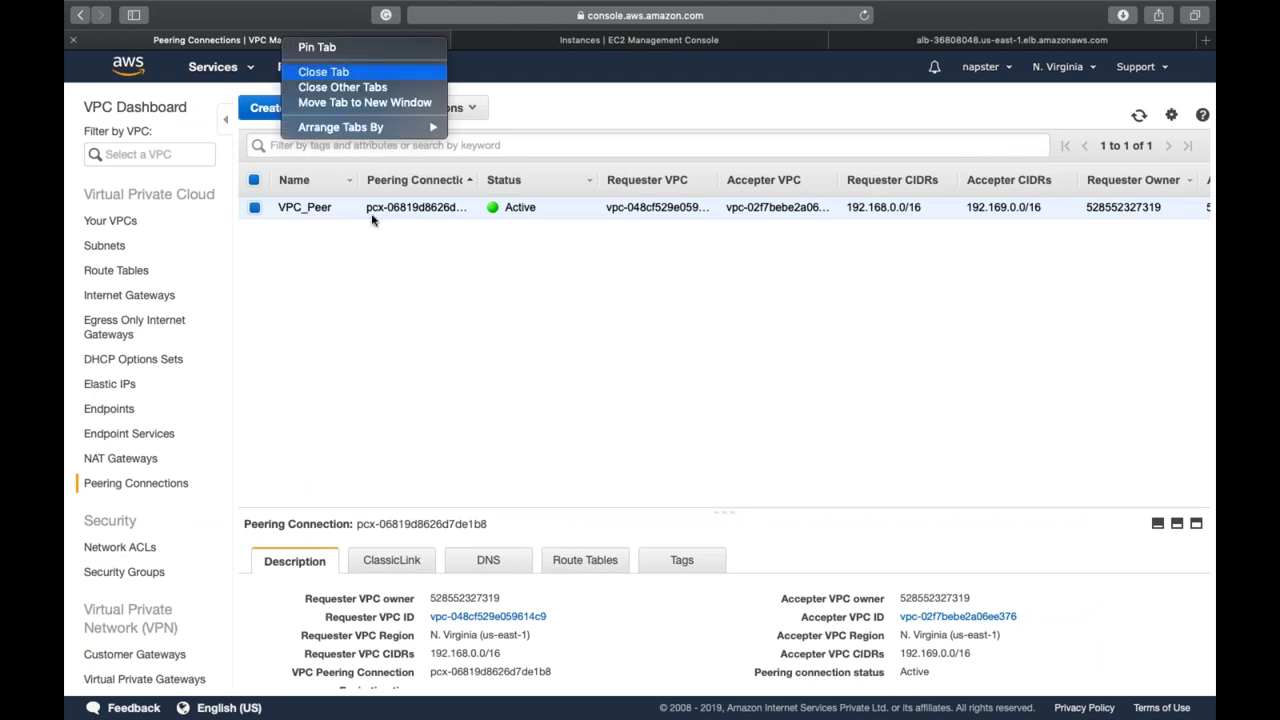
{"action": "left_click", "coordinate": [443, 401]}
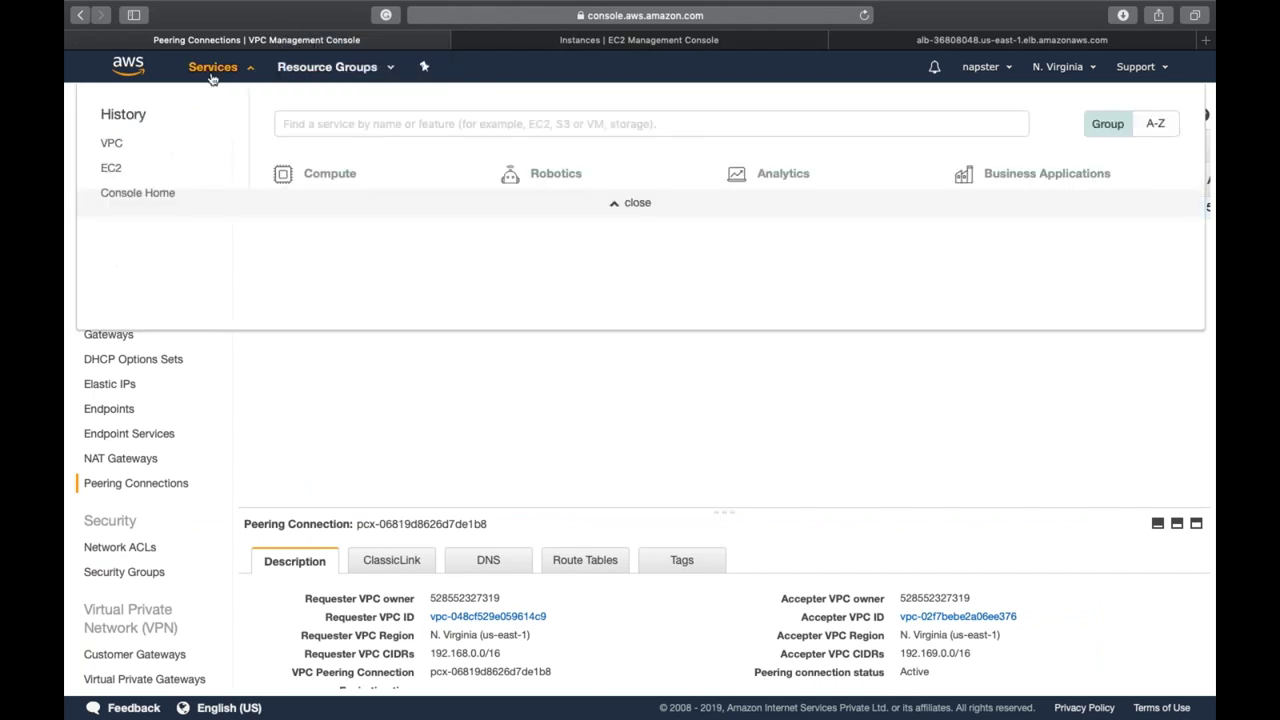
{"action": "left_click", "coordinate": [212, 70]}
{"action": "left_click", "coordinate": [111, 143], "text": "super"}
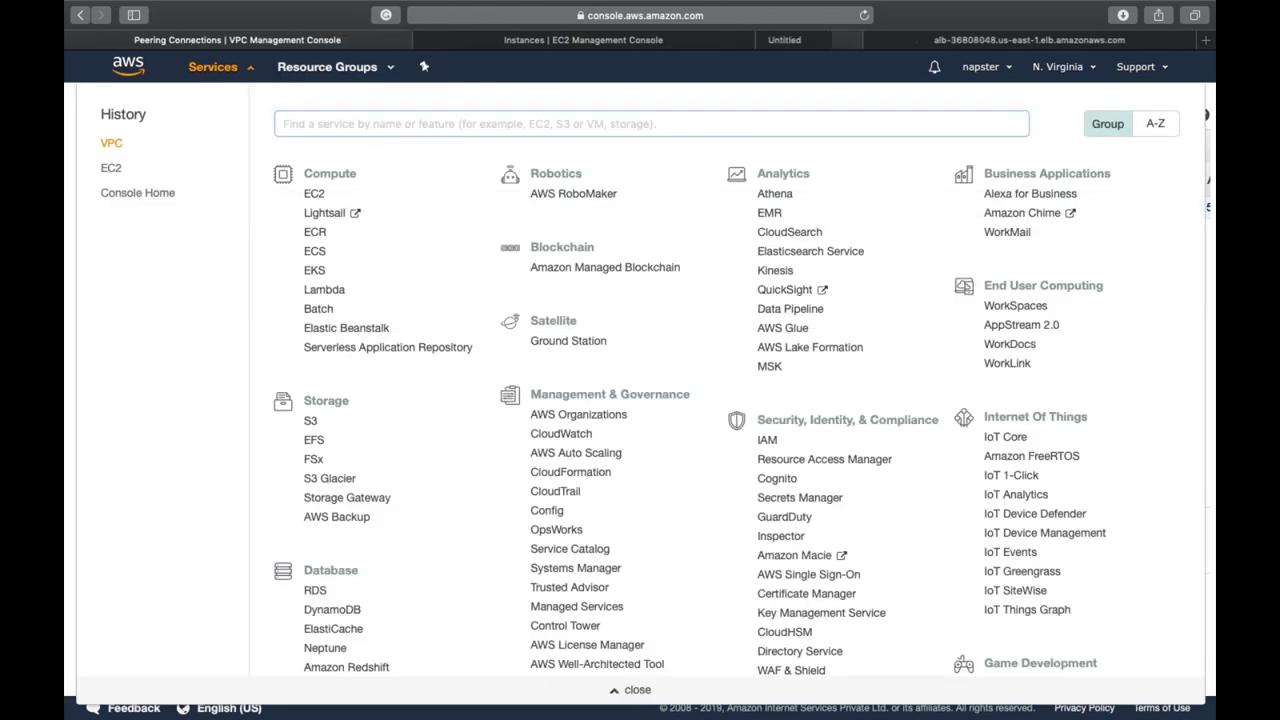
{"action": "left_click", "coordinate": [800, 40]}
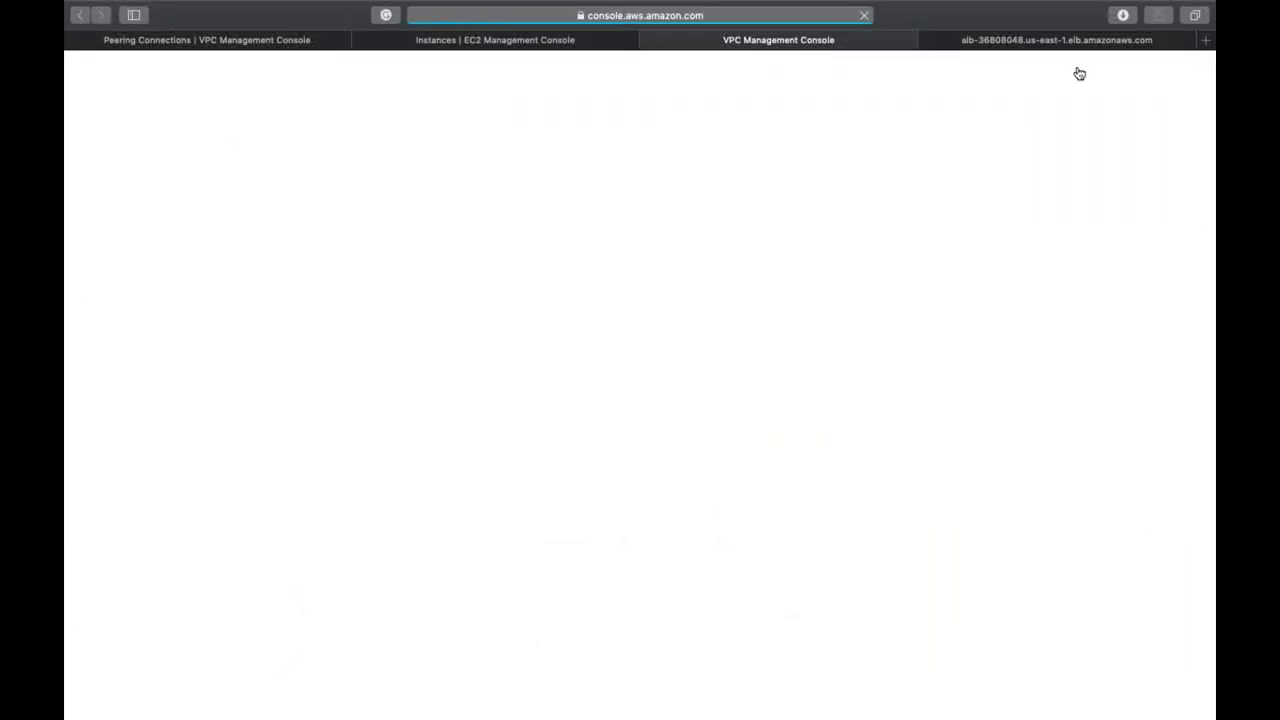
{"action": "left_click", "coordinate": [1066, 72]}
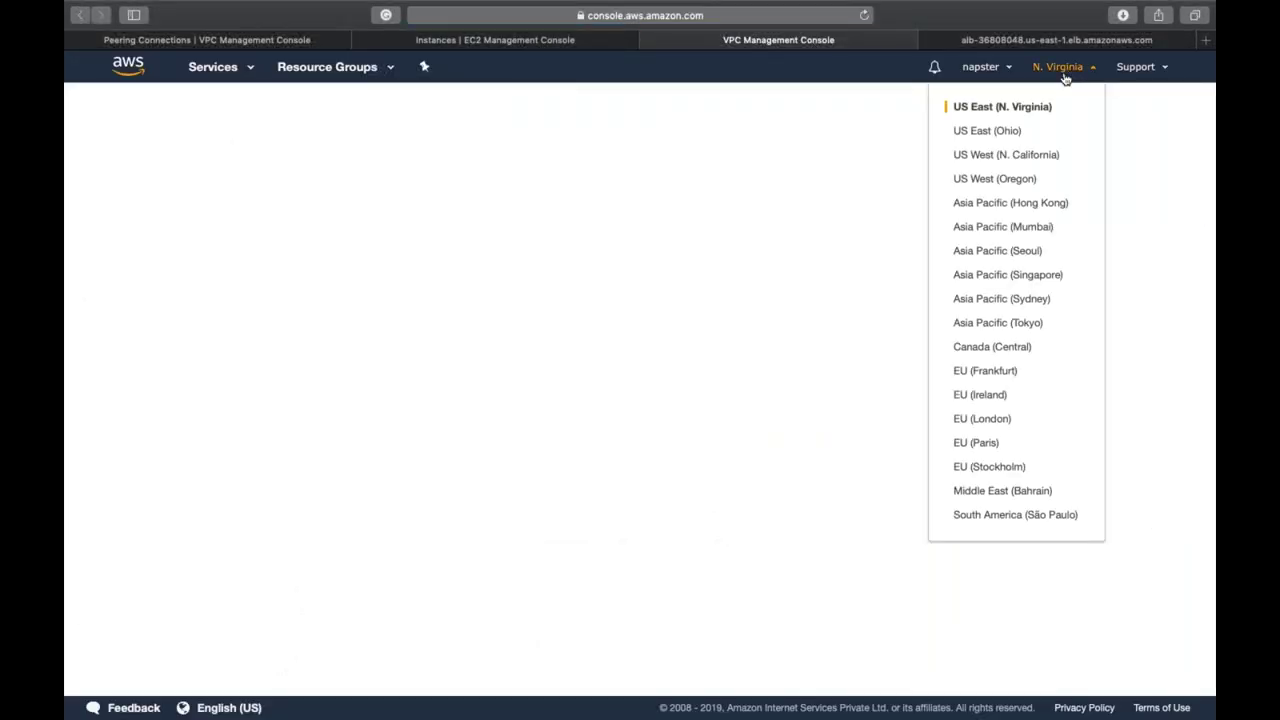
{"action": "left_click", "coordinate": [1033, 234]}
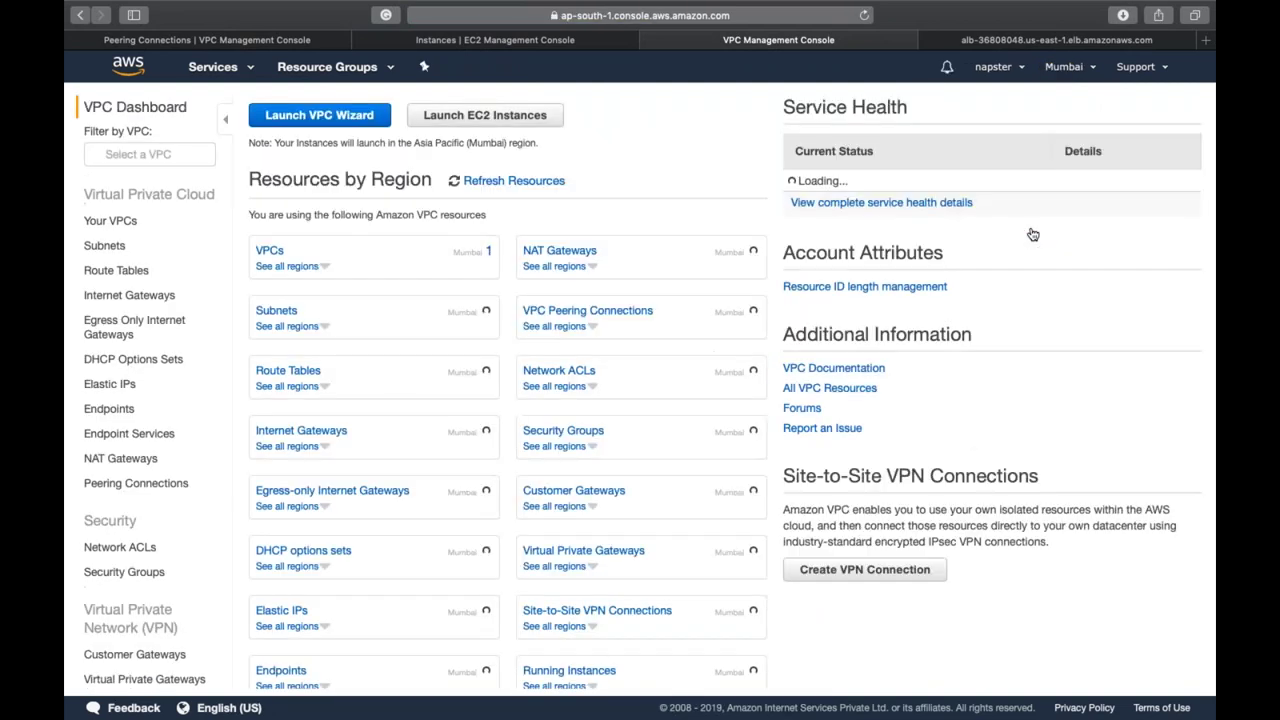
Open the Mumbai region's VPC list and copy the default VPC's ID
{"action": "left_click", "coordinate": [266, 250]}
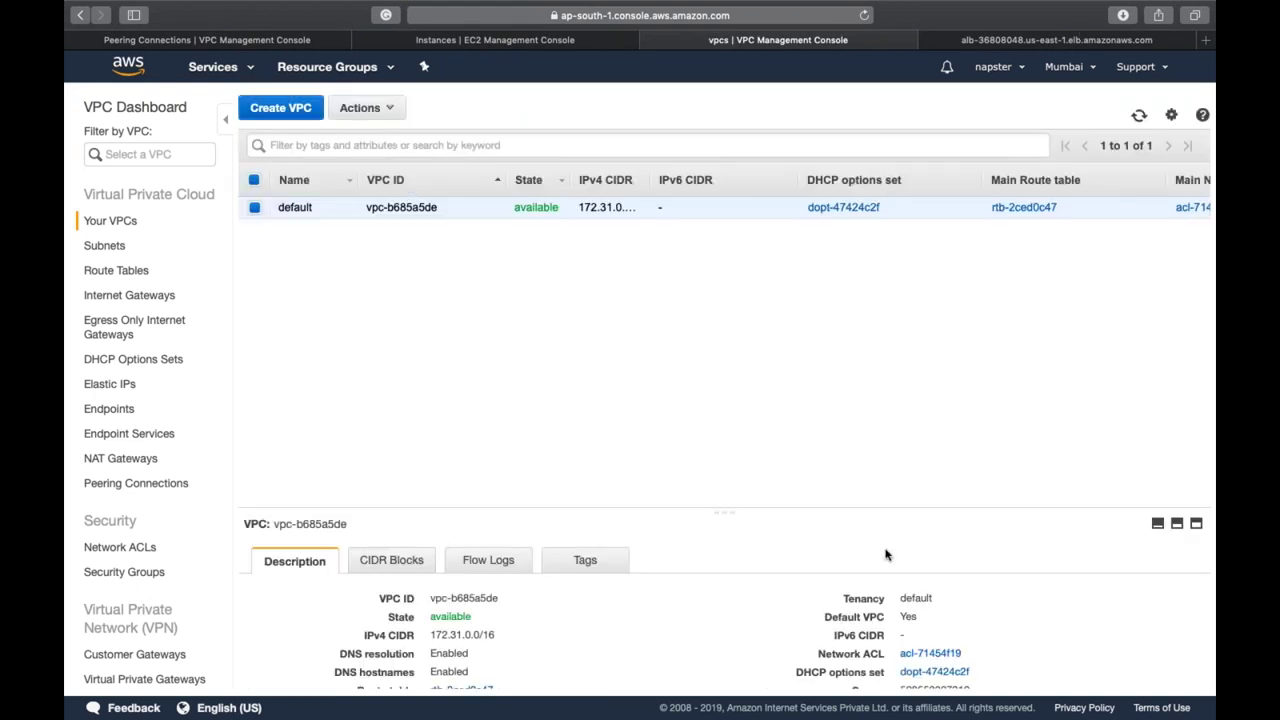
{"action": "scroll", "coordinate": [893, 619], "scroll_direction": "down", "scroll_amount": 1}
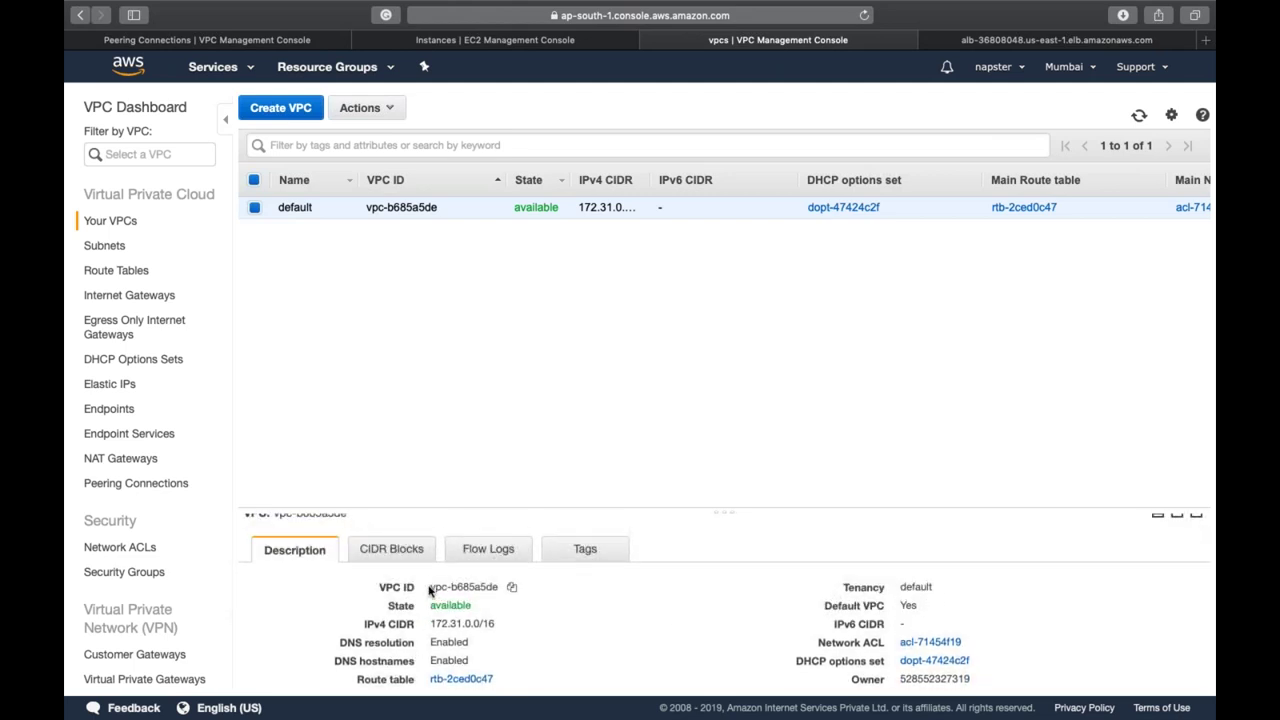
{"action": "left_click", "coordinate": [512, 590]}
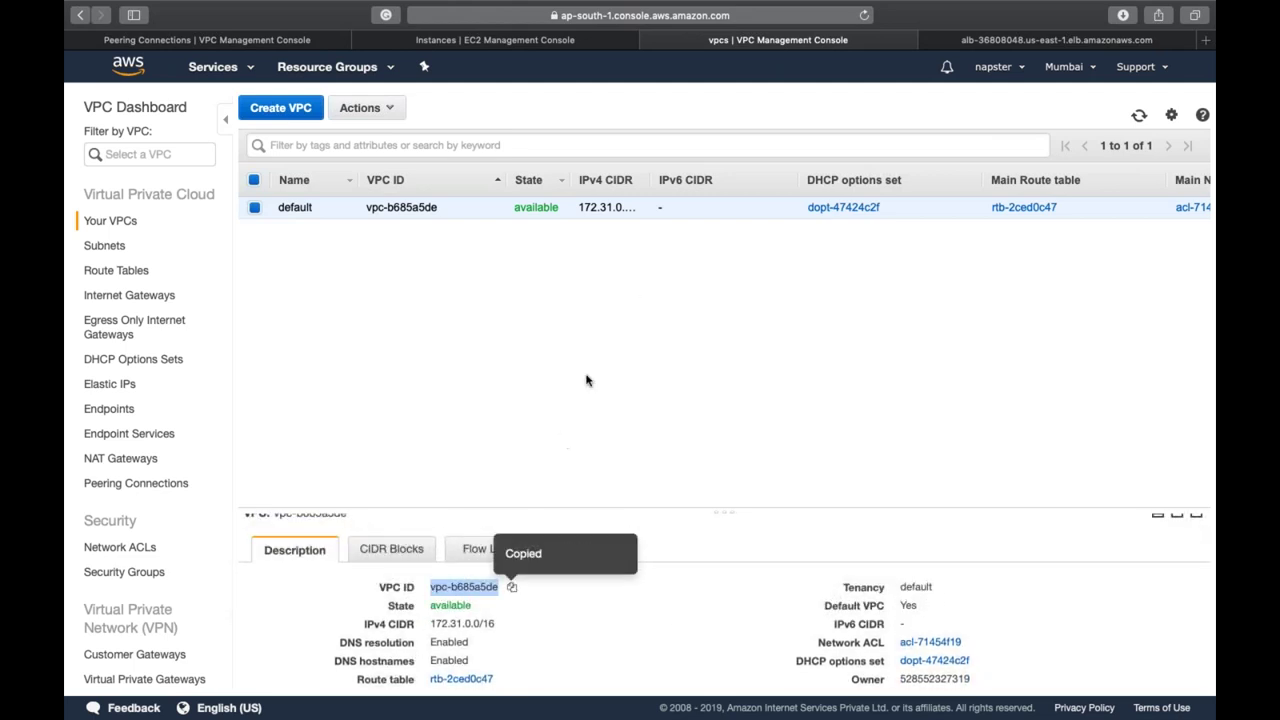
Start a new peering connection from the N. Virginia console and choose VPC_01 as the requester VPC
{"action": "key", "text": "super+1"}
{"action": "left_click", "coordinate": [1060, 67]}
{"action": "left_click", "coordinate": [360, 110]}
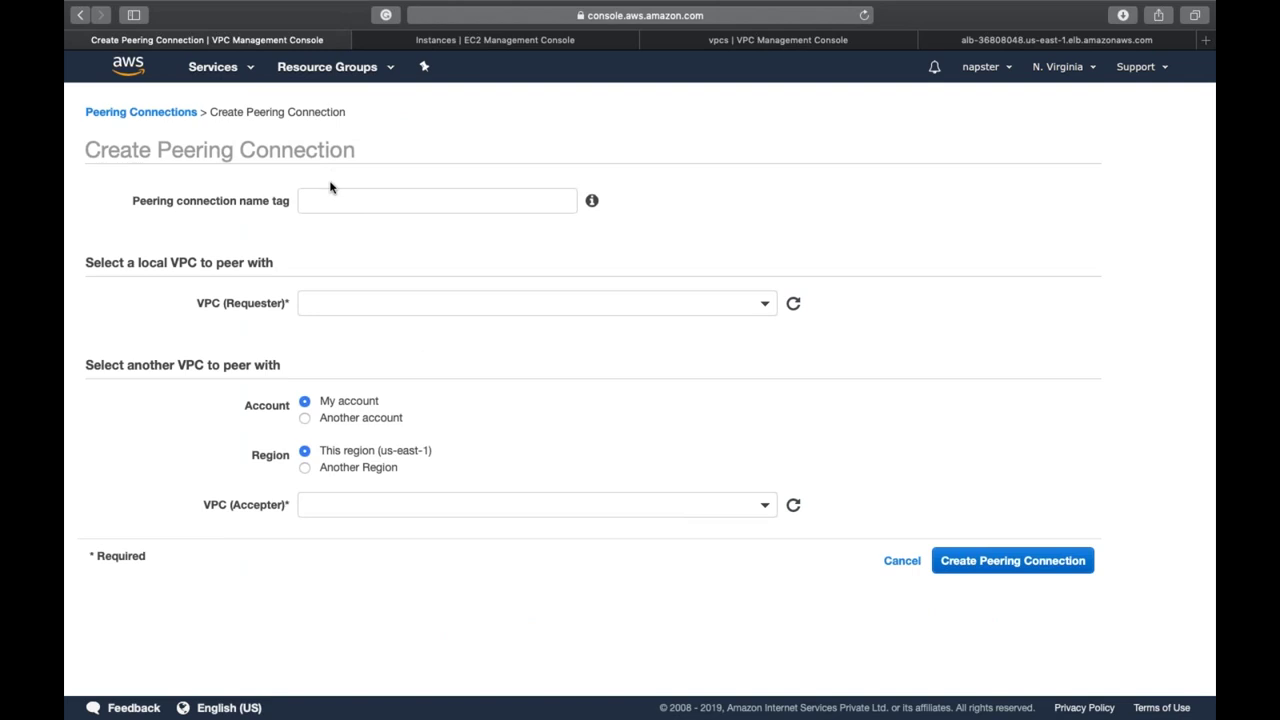
{"action": "left_click", "coordinate": [370, 302]}
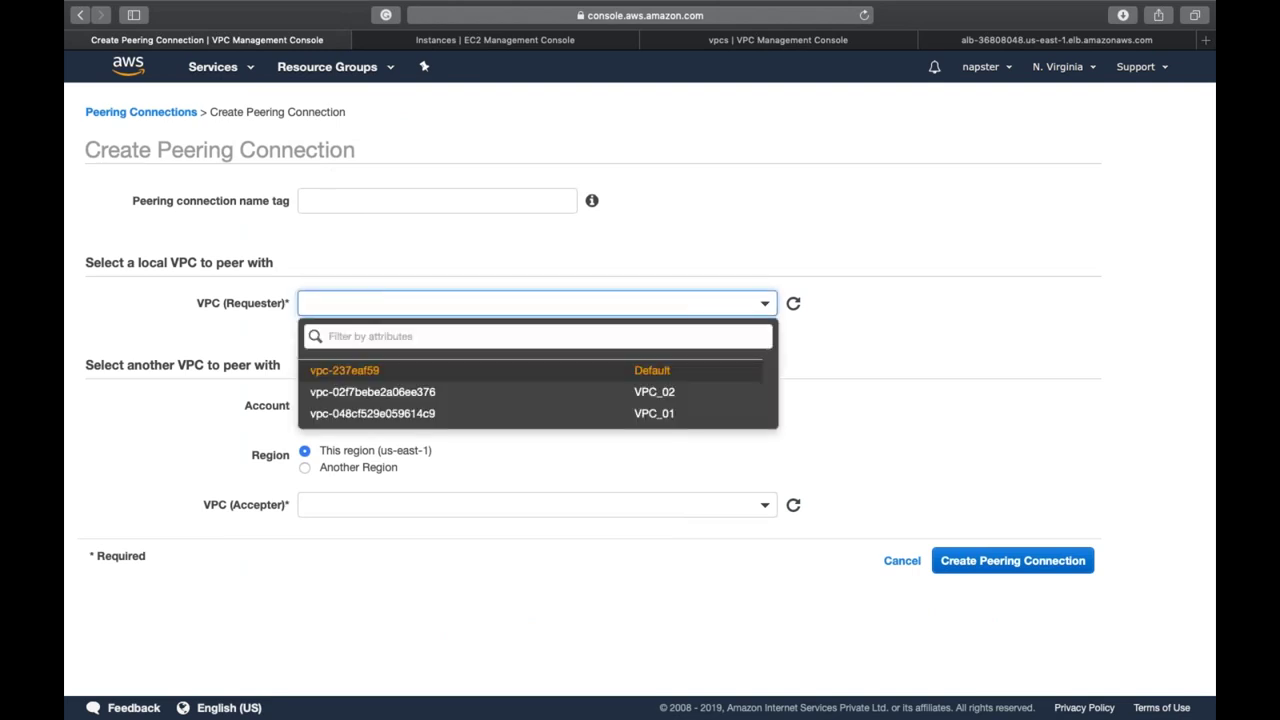
{"action": "left_click", "coordinate": [404, 377]}
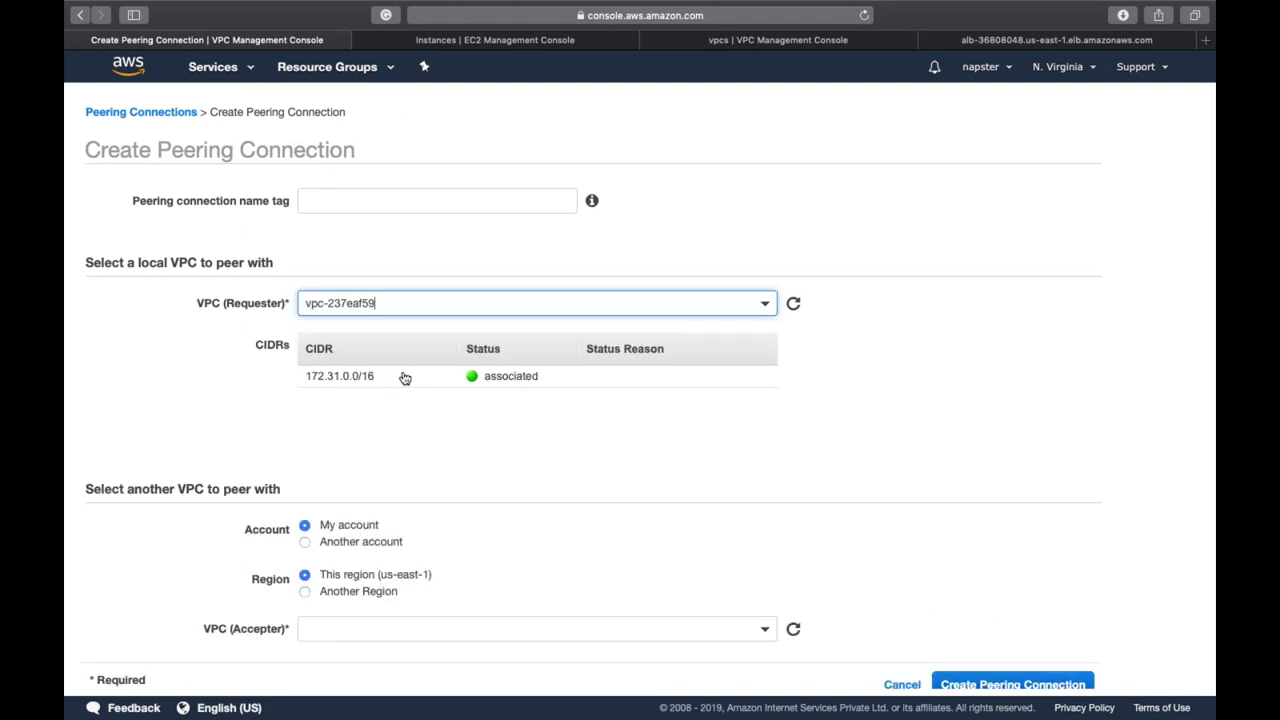
{"action": "scroll", "coordinate": [404, 380], "scroll_direction": "down", "scroll_amount": 1}
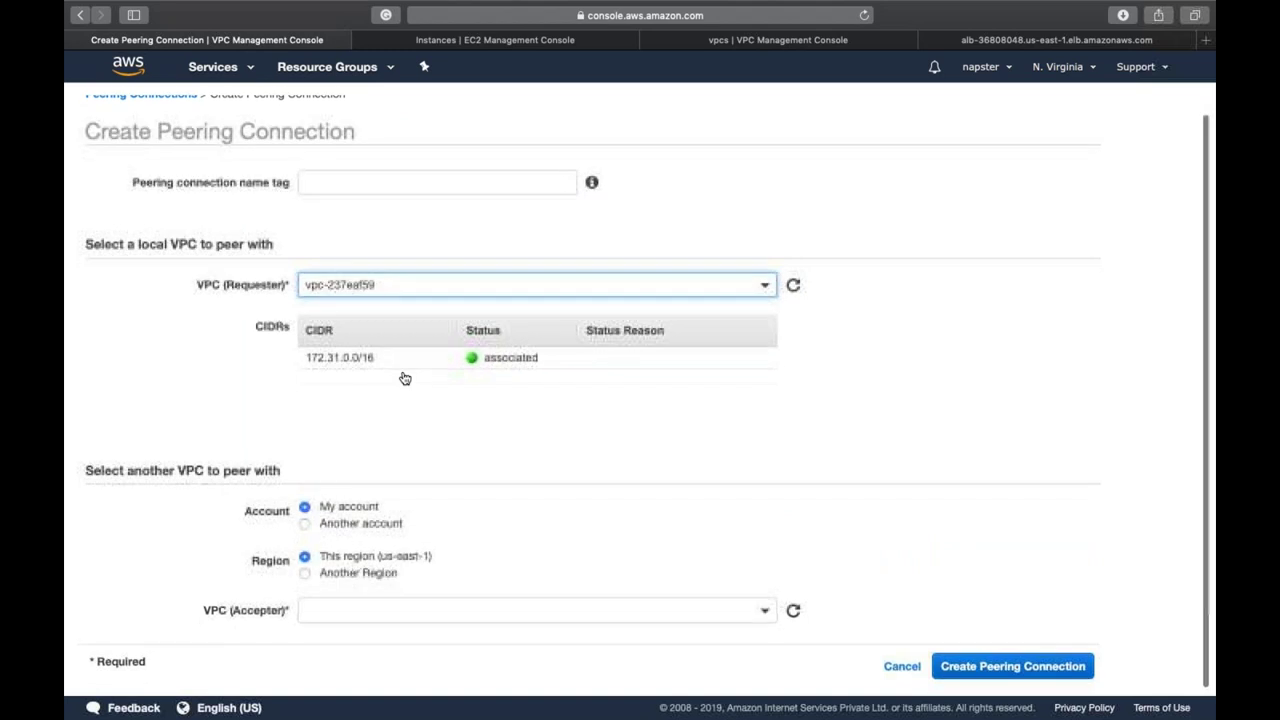
{"action": "left_click", "coordinate": [455, 292]}
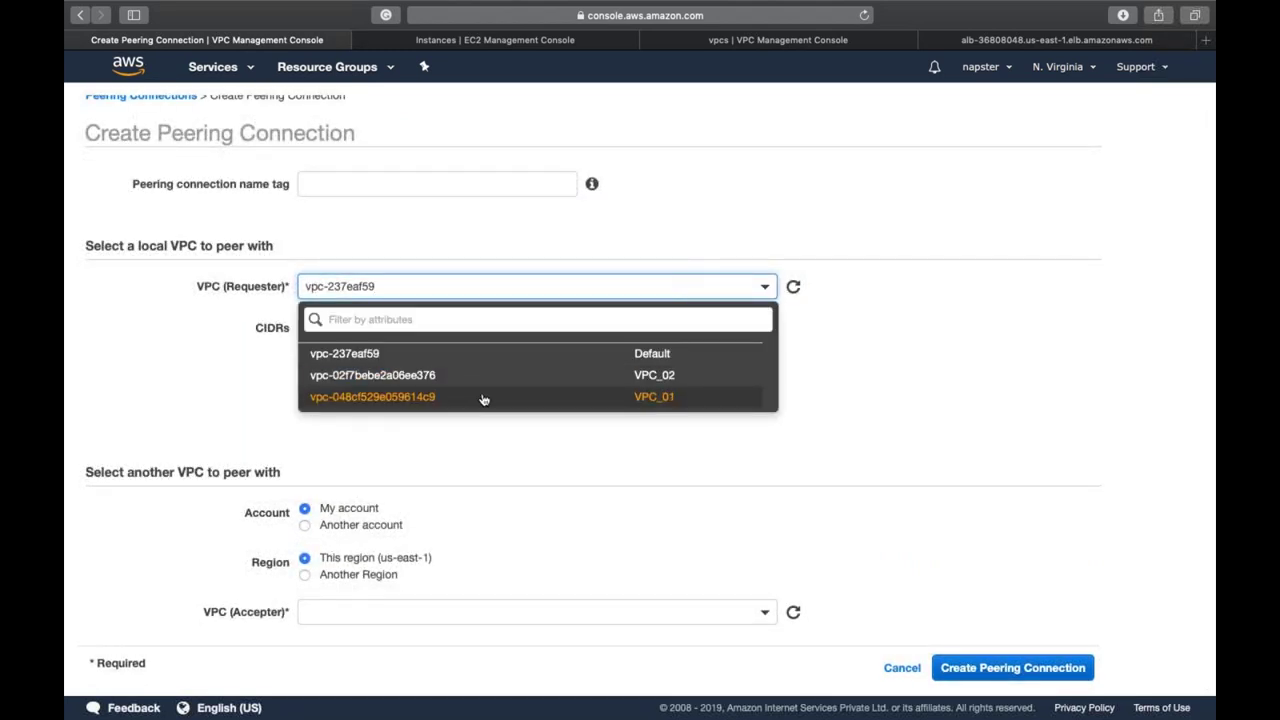
{"action": "left_click", "coordinate": [484, 400]}
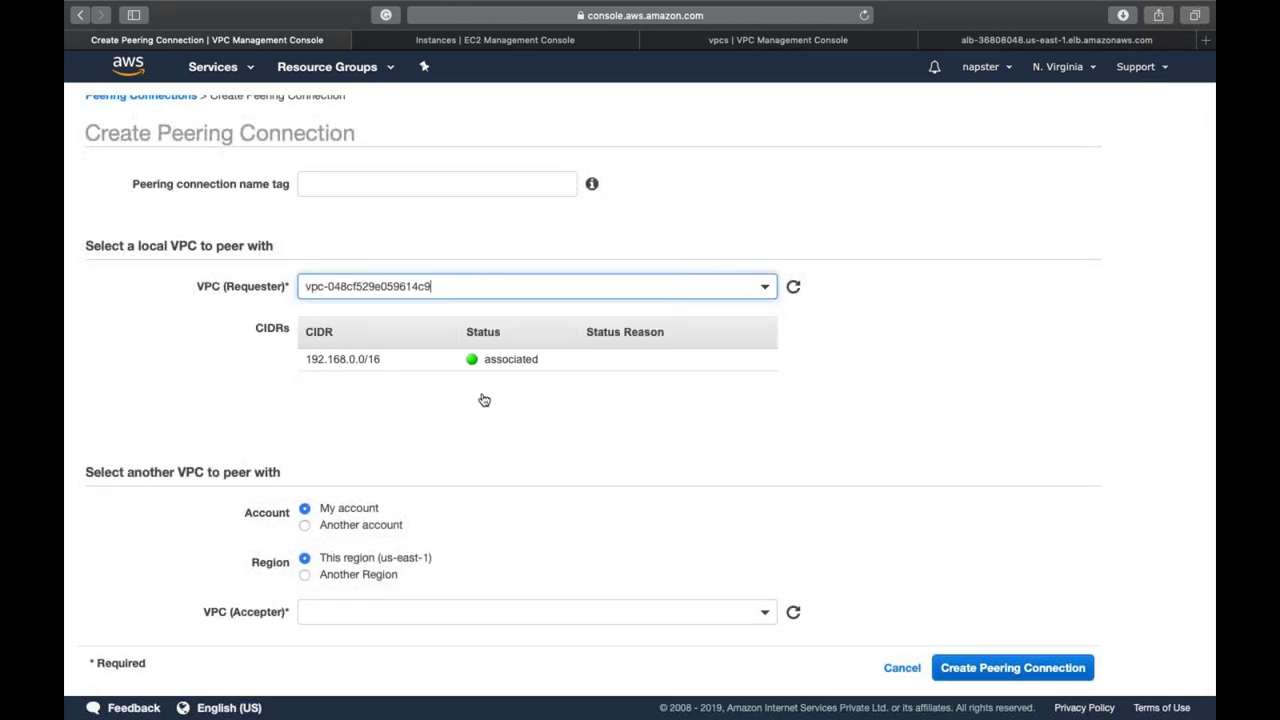
Set the accepter to another region, Asia Pacific (Mumbai) (ap-south-1), and paste vpc-b685a5de as the accepter VPC
{"action": "left_click", "coordinate": [366, 576]}
{"action": "left_click", "coordinate": [392, 611]}
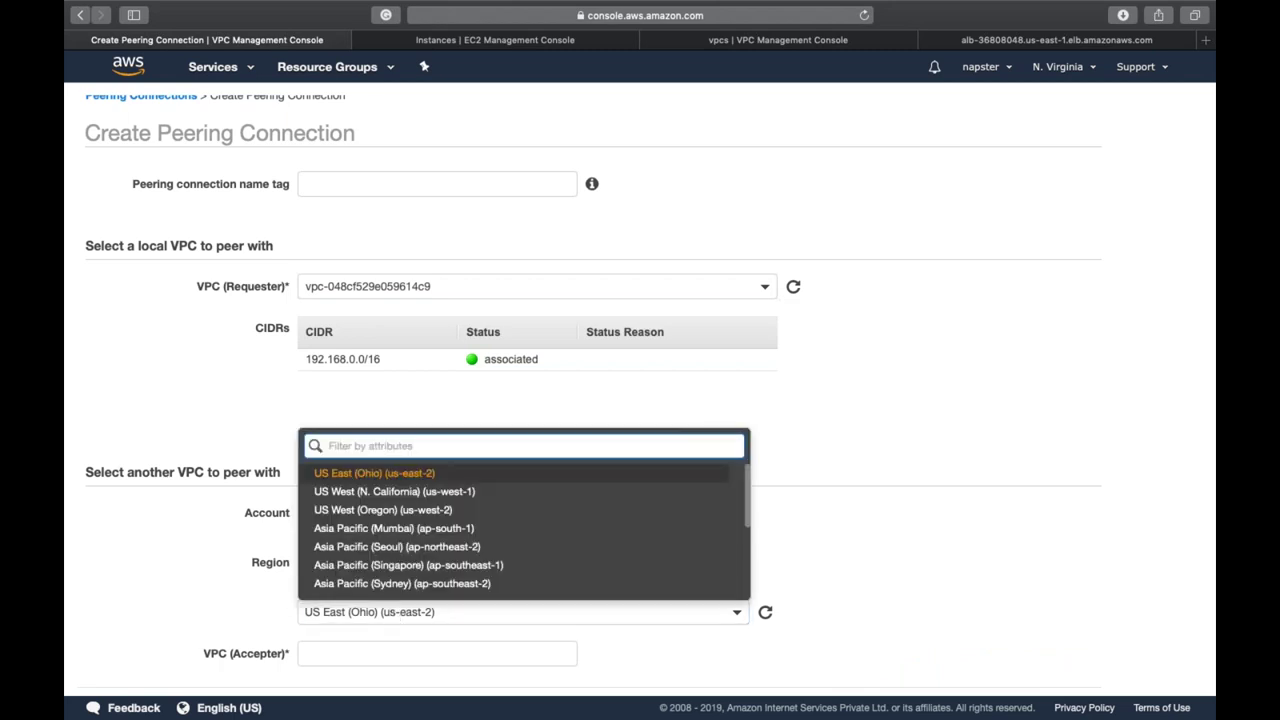
{"action": "left_click", "coordinate": [415, 513]}
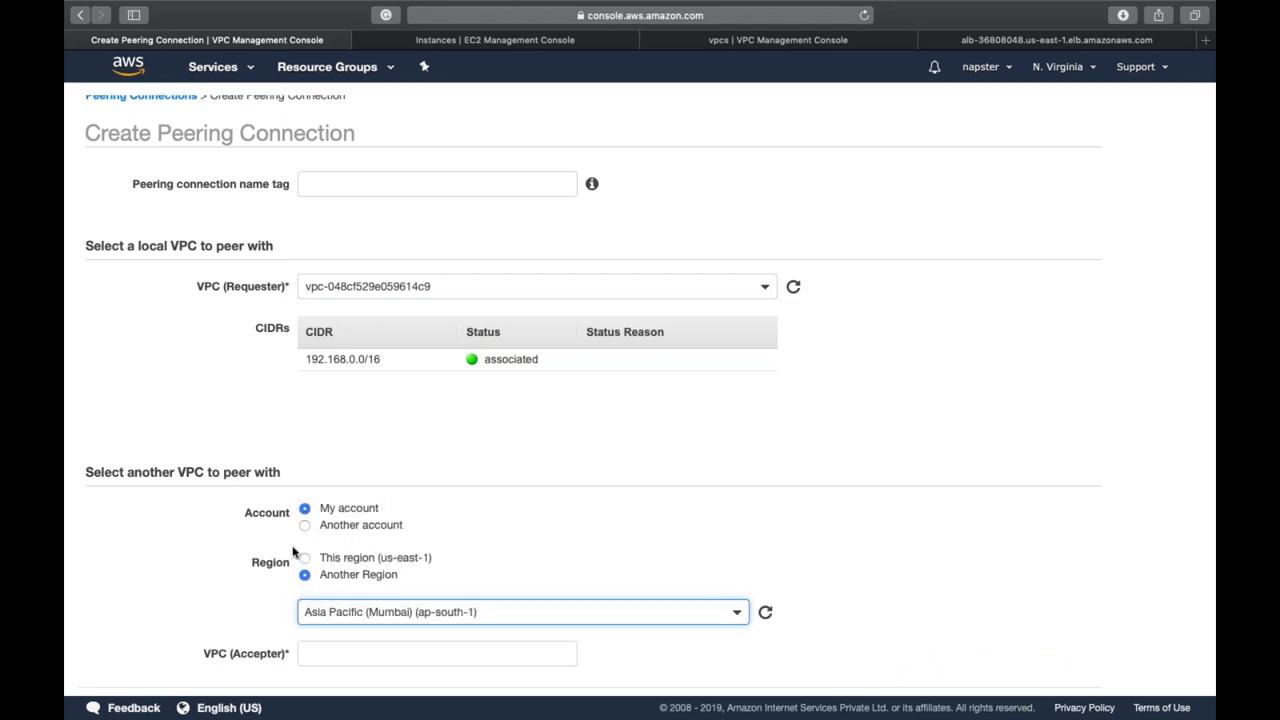
{"action": "scroll", "coordinate": [293, 551], "scroll_direction": "down", "scroll_amount": 1}
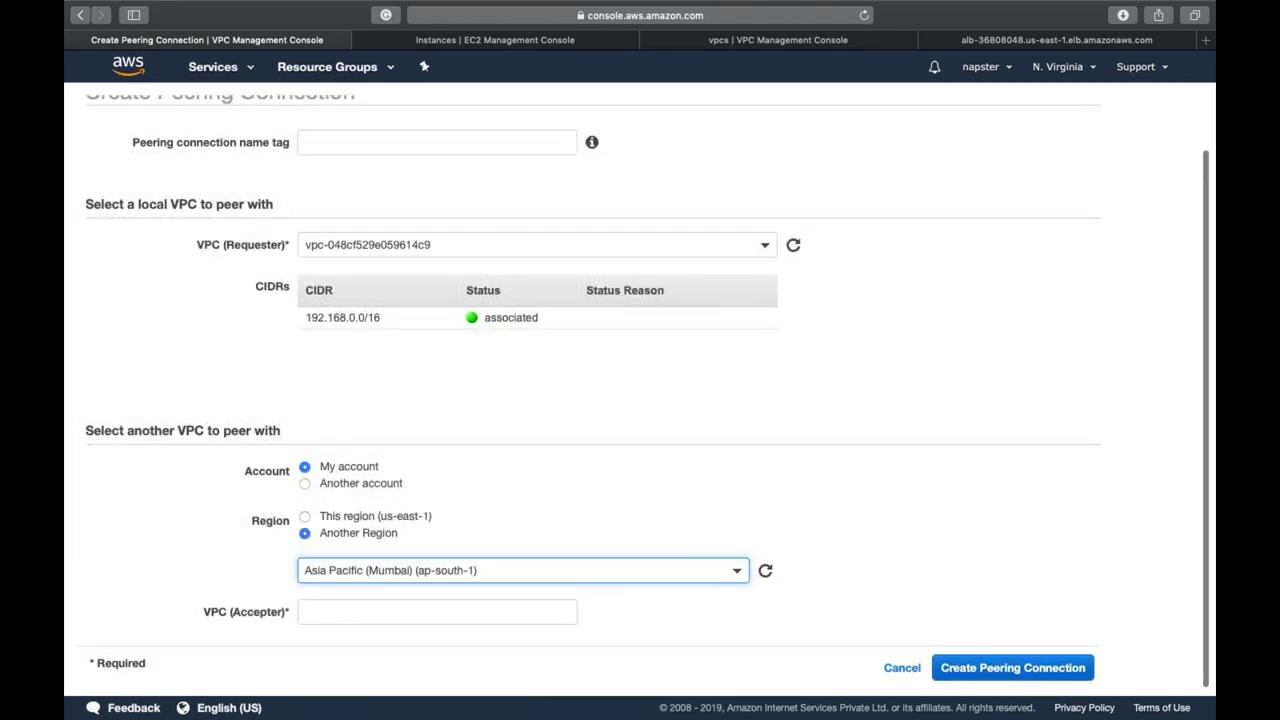
{"action": "left_click", "coordinate": [540, 612]}
{"action": "key", "text": "super+v"}
{"action": "left_click", "coordinate": [676, 662]}
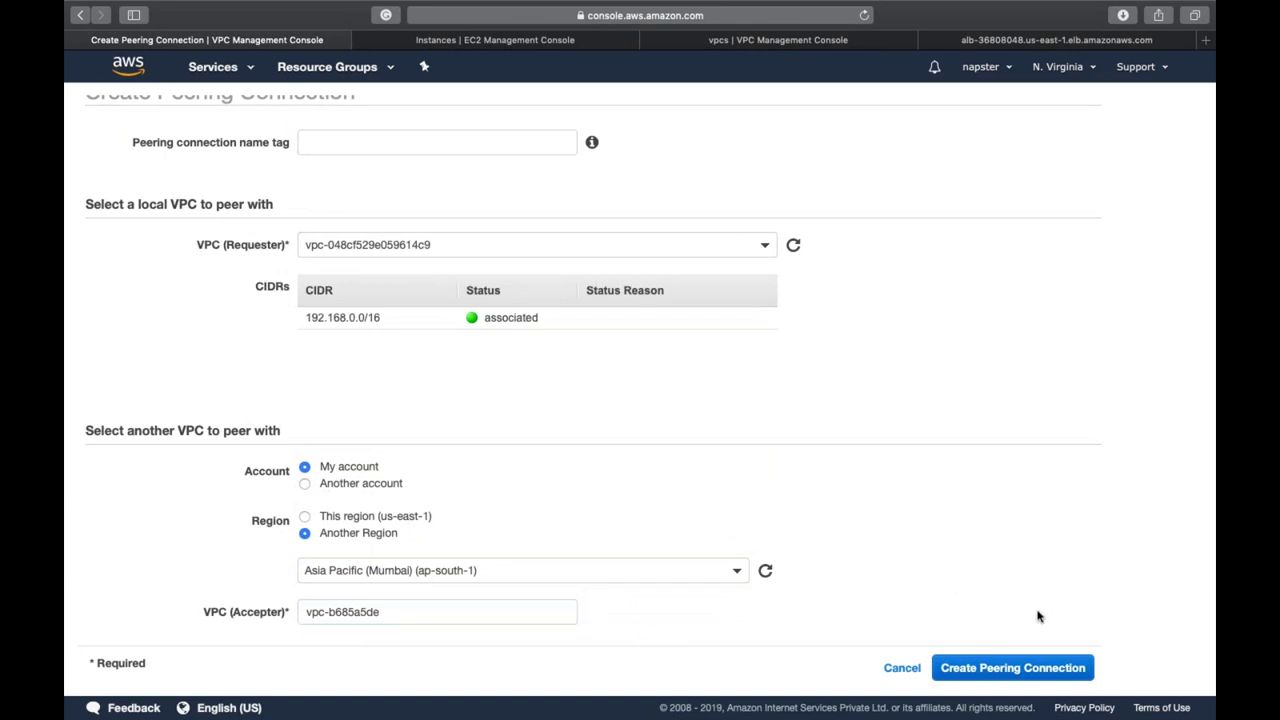
Name the peering connection Peer2, create it and return to the peering connections list
{"action": "left_click", "coordinate": [497, 137]}
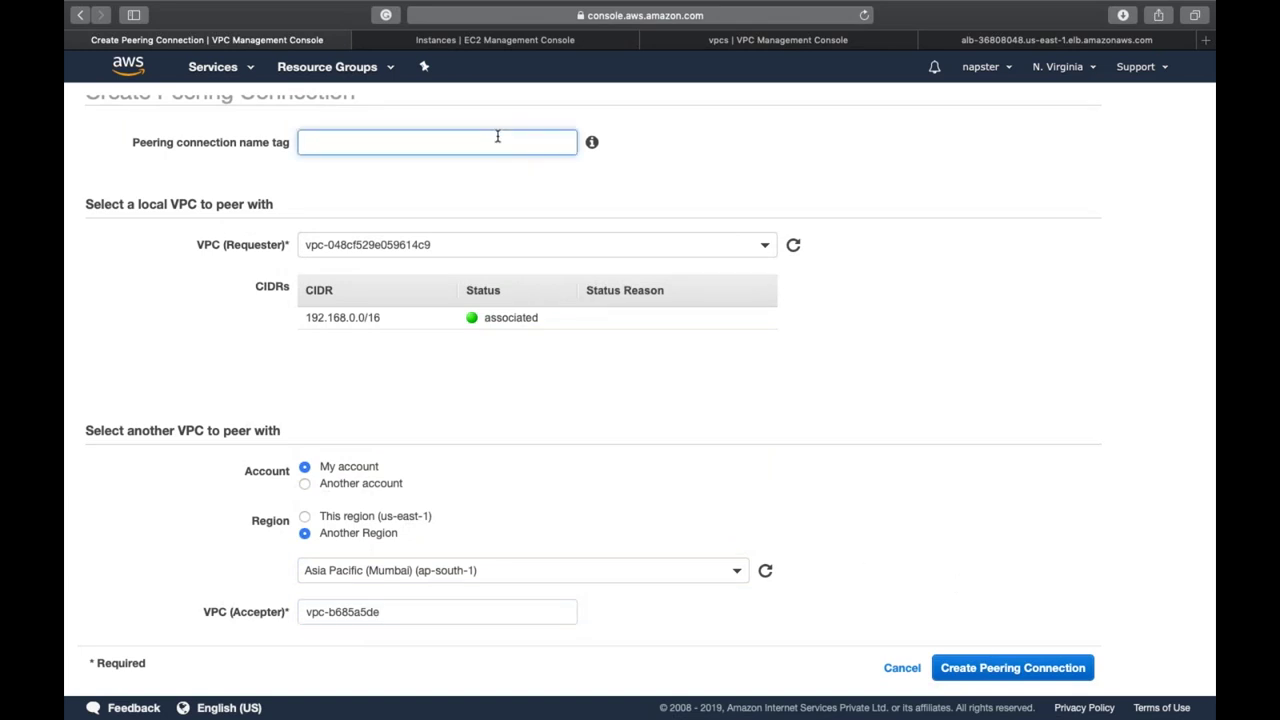
{"action": "type", "text": "Peer2"}
{"action": "left_click", "coordinate": [1000, 596]}
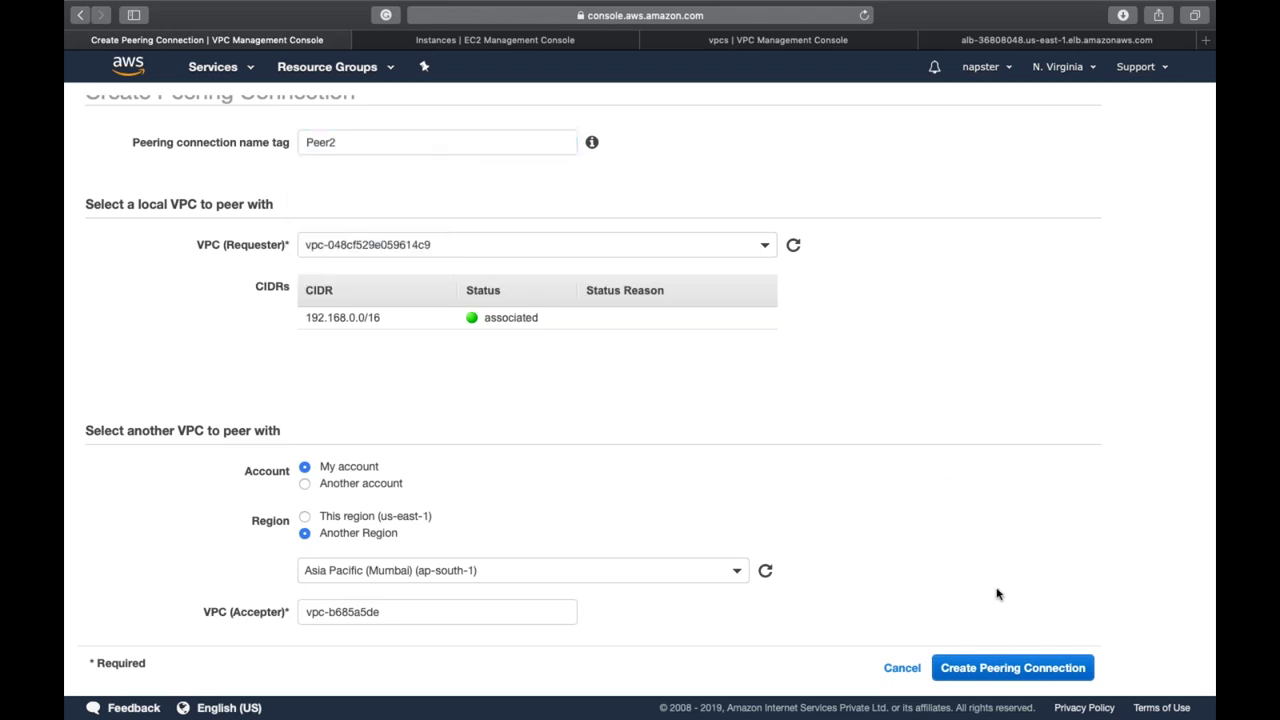
{"action": "left_click", "coordinate": [1047, 678]}
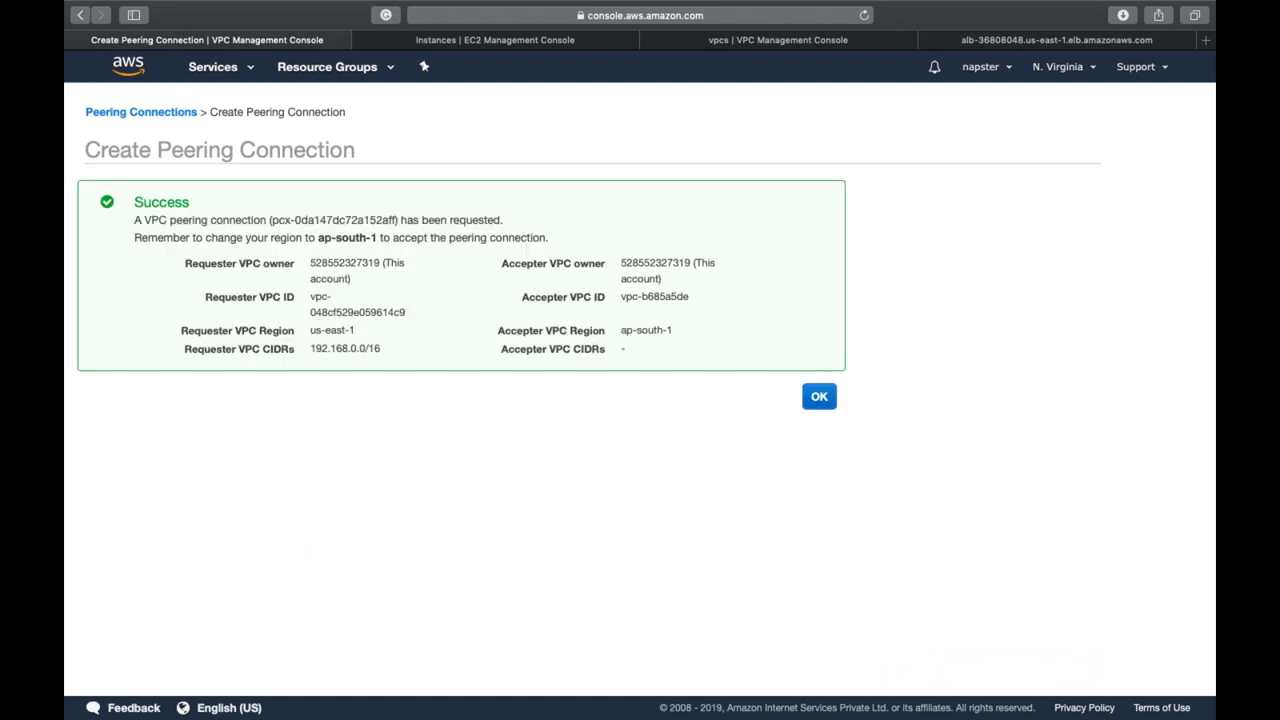
{"action": "left_click", "coordinate": [812, 402]}
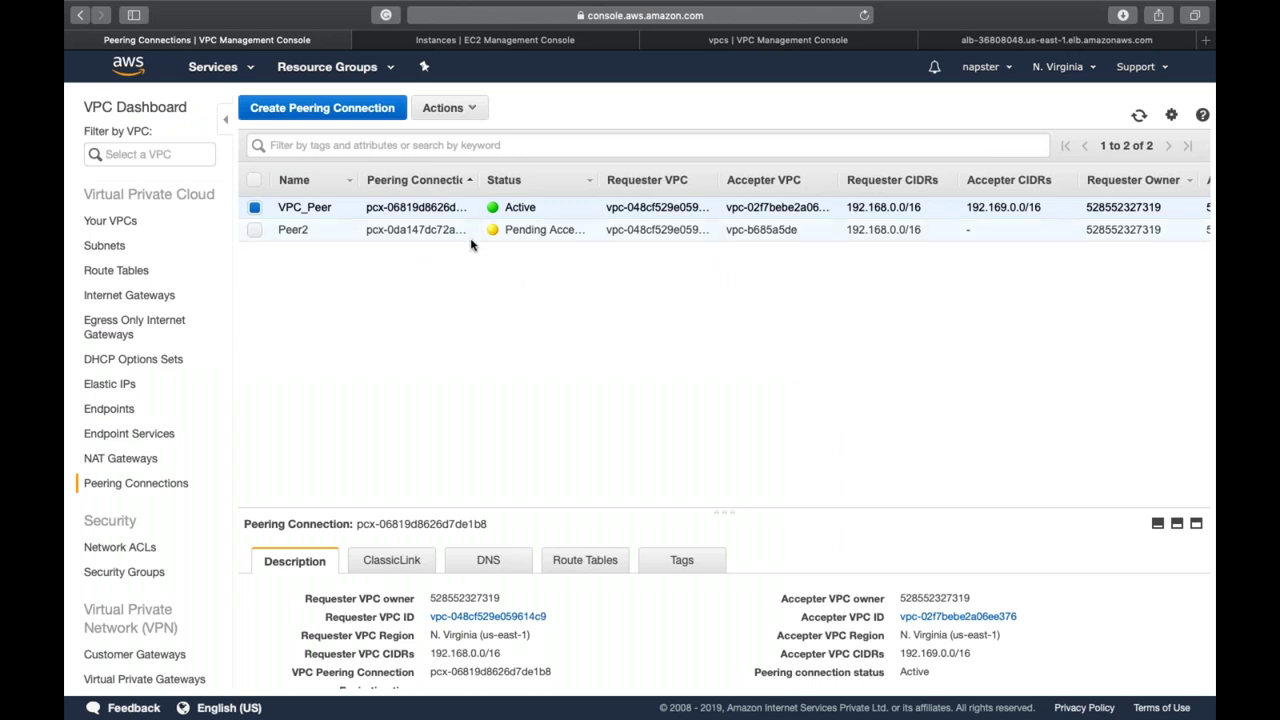
Select Peer2 in the peering connections list and check its requester and accepter VPC regions
{"action": "left_click", "coordinate": [472, 238]}
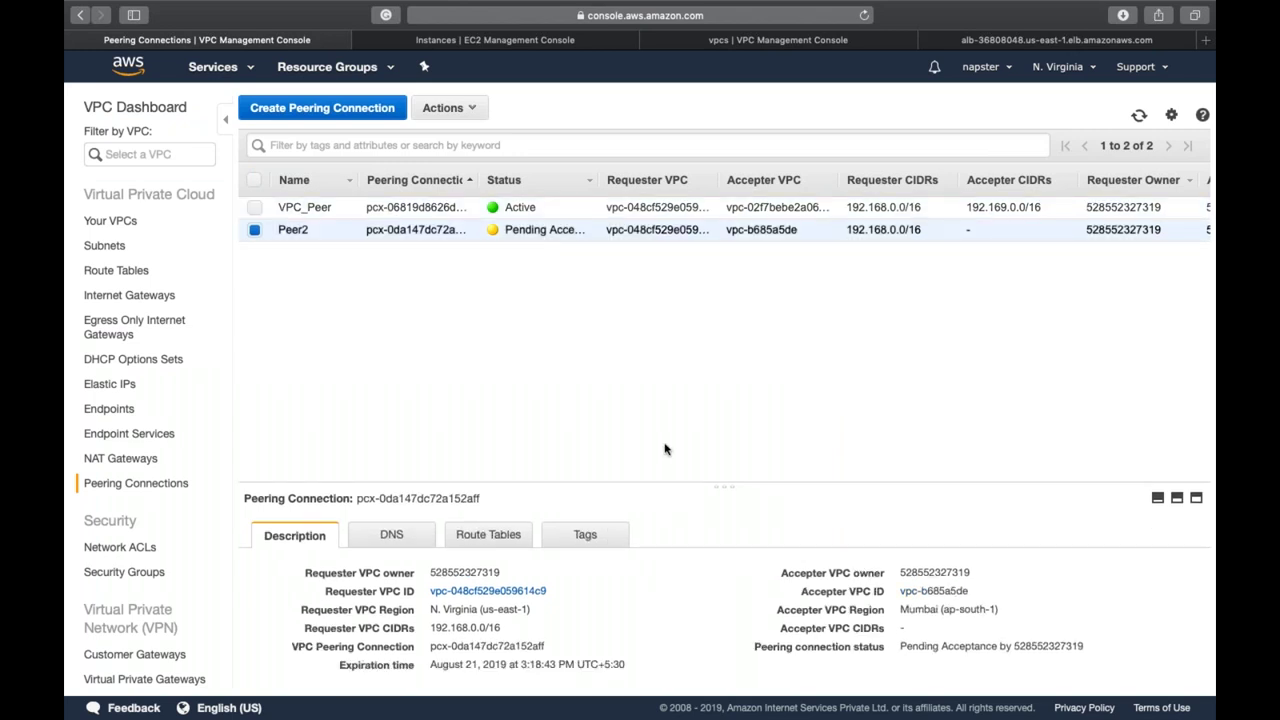
{"action": "double_click", "coordinate": [460, 449]}
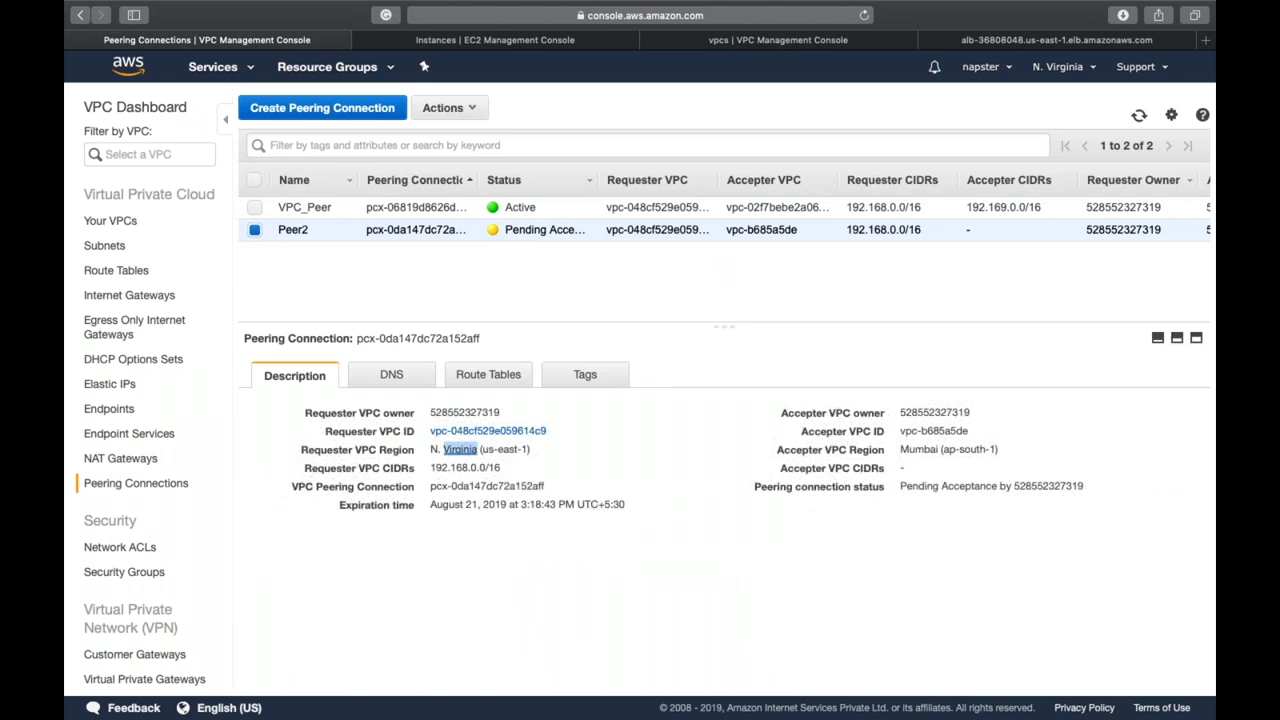
{"action": "double_click", "coordinate": [908, 449]}
{"action": "left_click", "coordinate": [908, 452]}
Open the peering connections in the Mumbai console and accept the pending peering request
{"action": "left_click", "coordinate": [710, 42]}
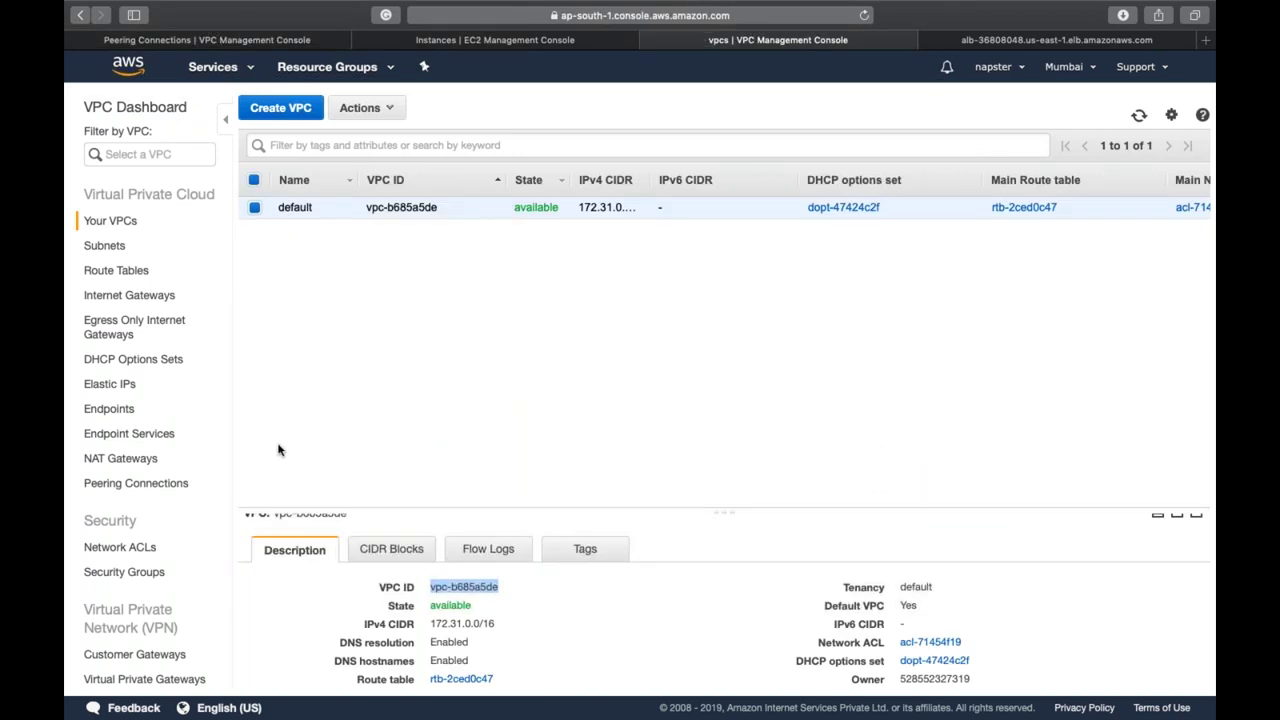
{"action": "left_click", "coordinate": [140, 483]}
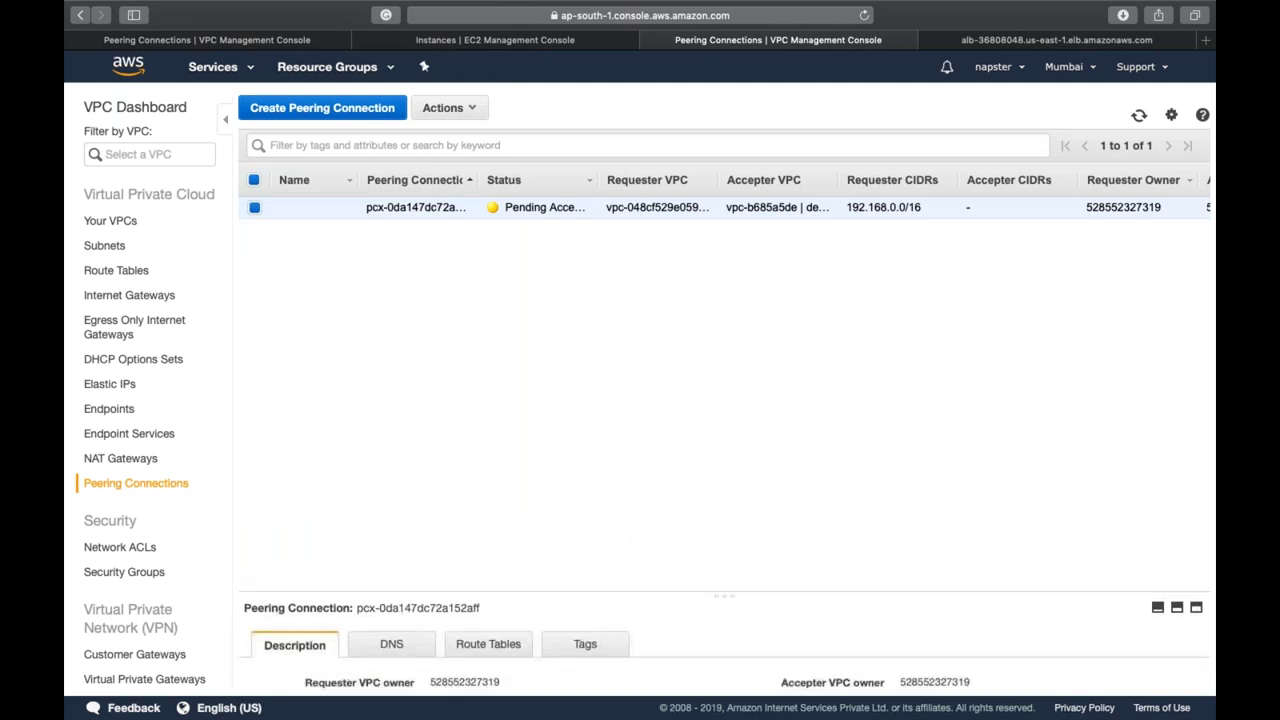
{"action": "left_click", "coordinate": [474, 110]}
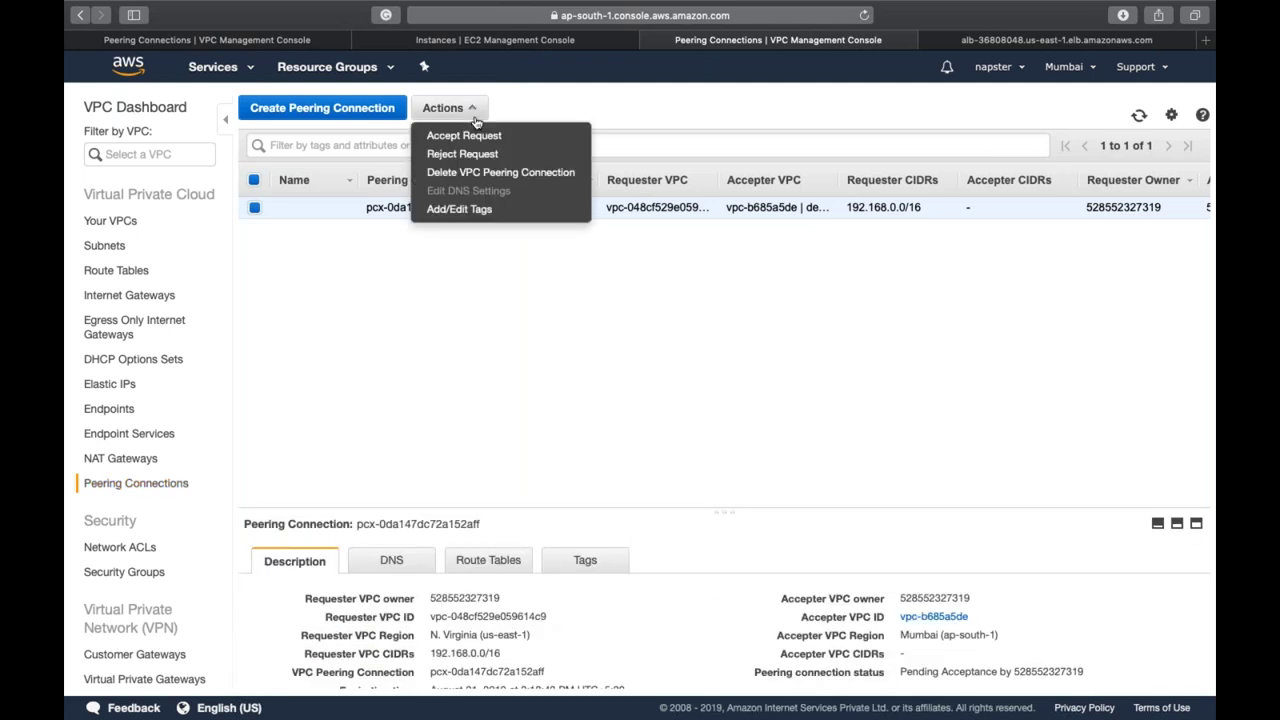
{"action": "left_click", "coordinate": [480, 140]}
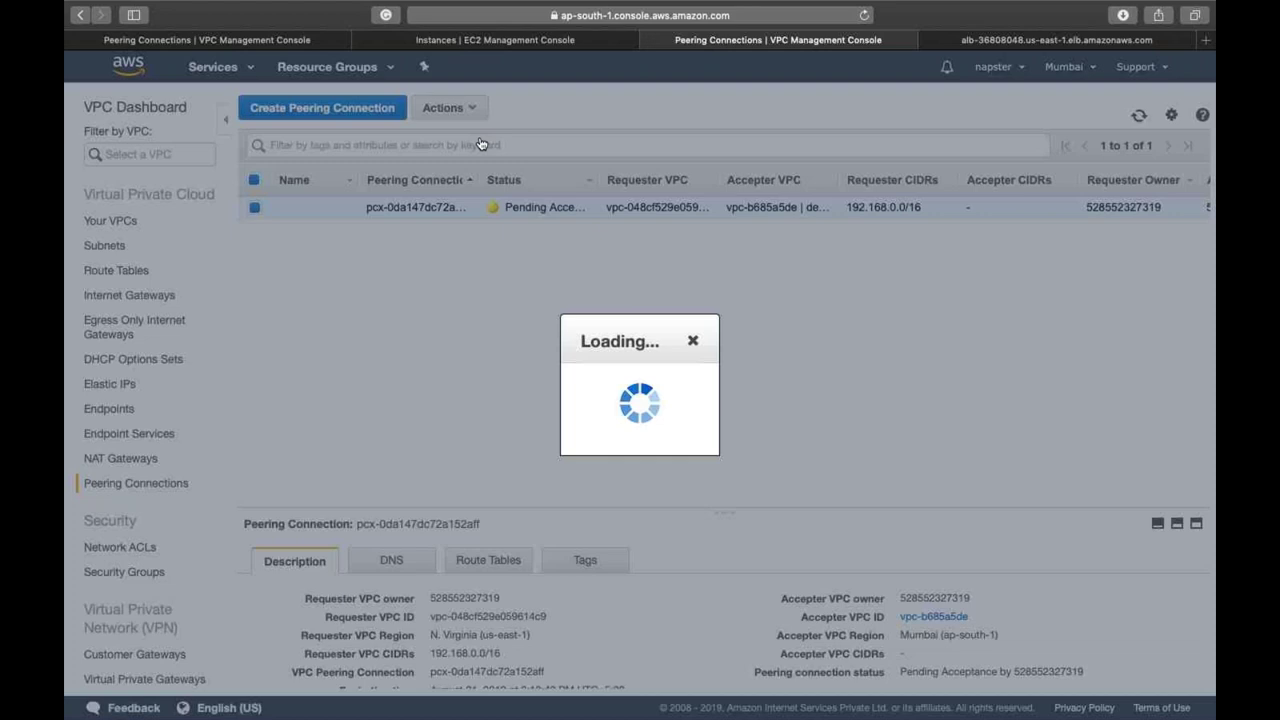
{"action": "left_click", "coordinate": [926, 470]}
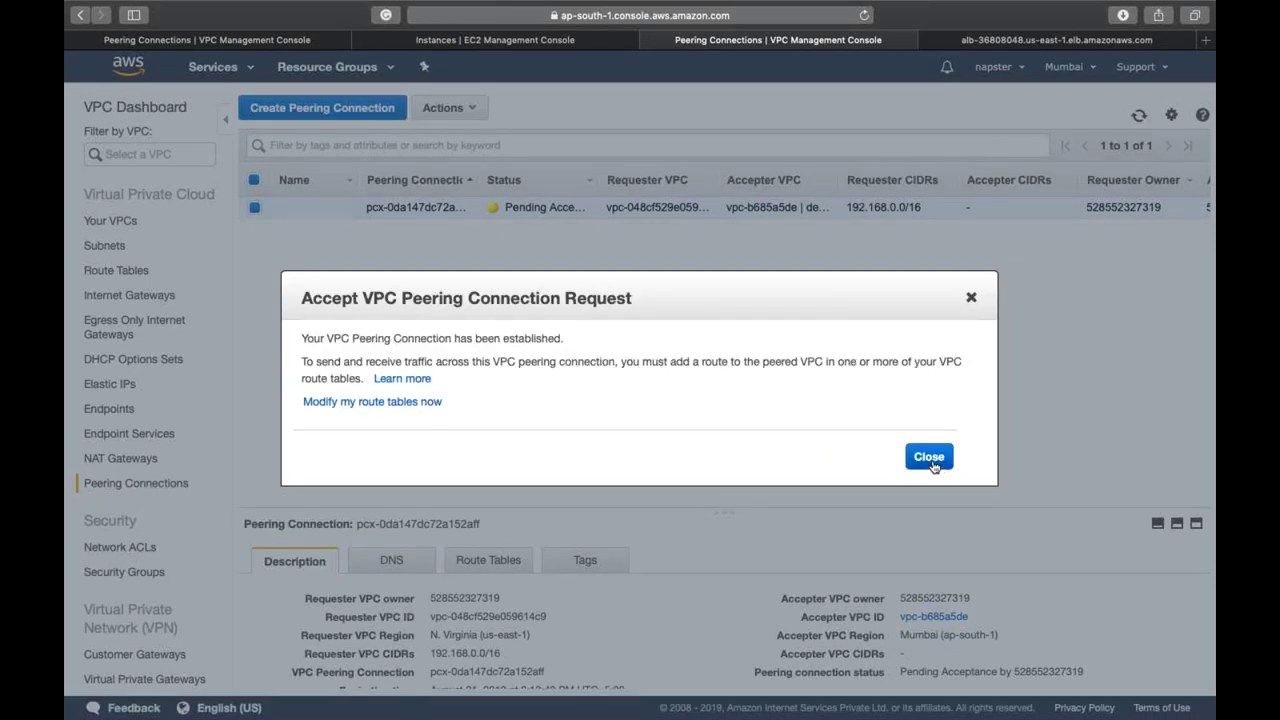
{"action": "left_click", "coordinate": [929, 457]}
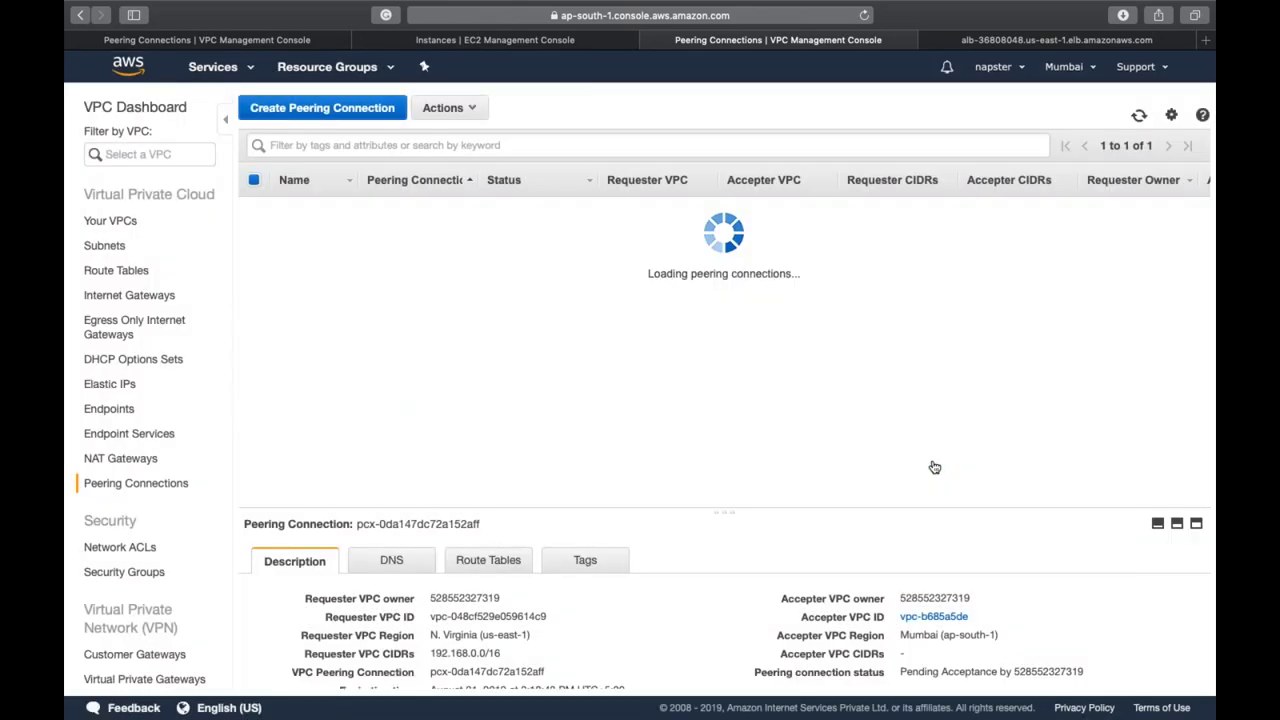
Refresh the N. Virginia peering connections list to check Peer2's status, and return to the VPC dashboard
{"action": "key", "text": "super+1"}
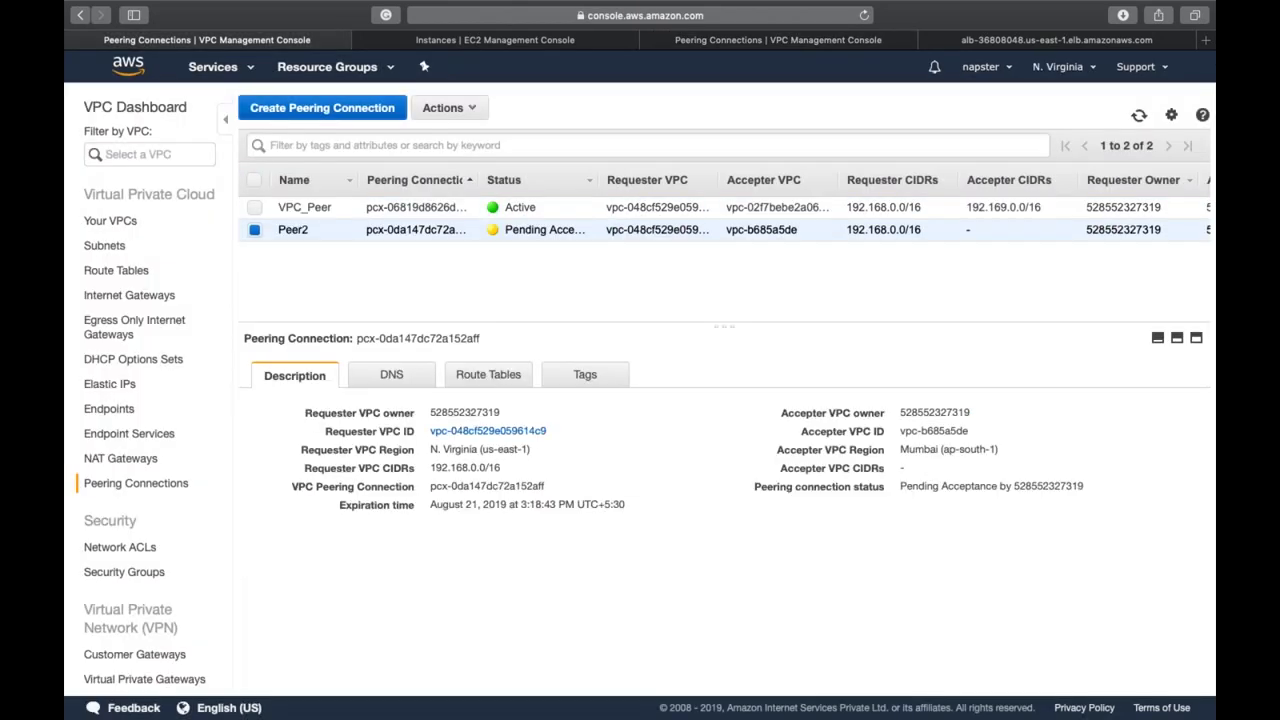
{"action": "left_click", "coordinate": [1139, 116]}
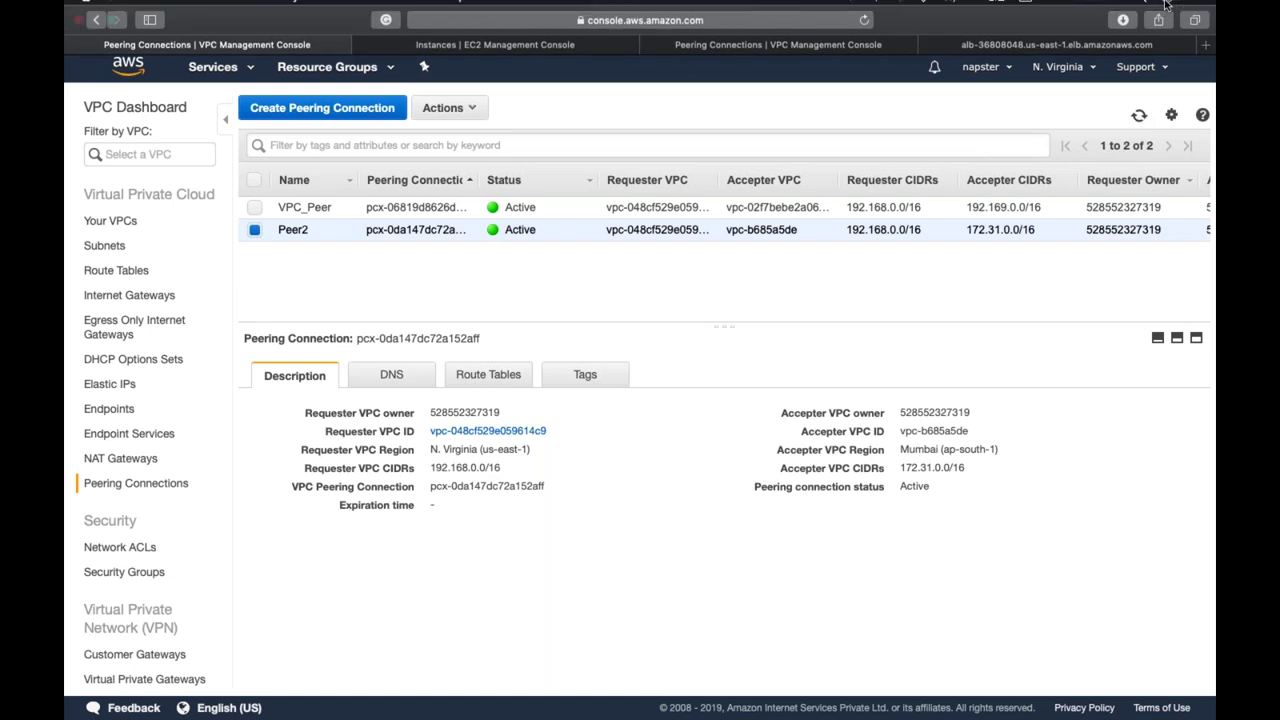
{"action": "mouse_move", "coordinate": [1167, 4]}
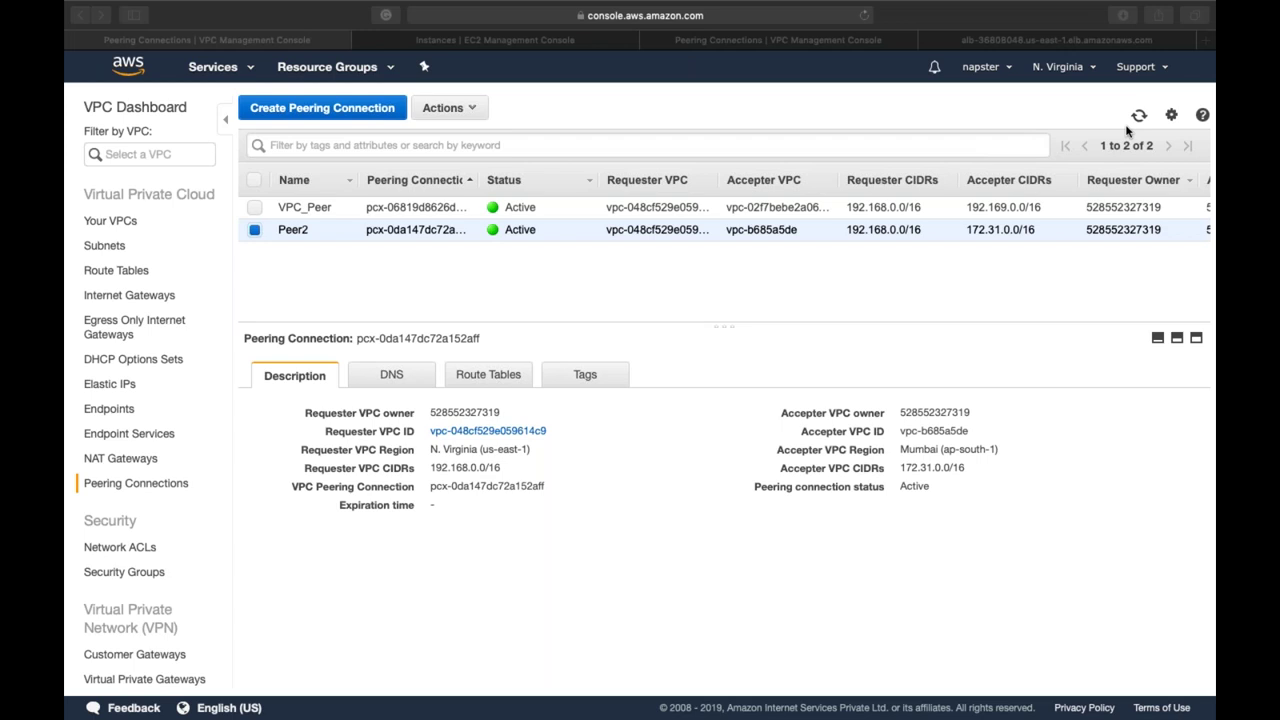
{"action": "left_click", "coordinate": [789, 262]}
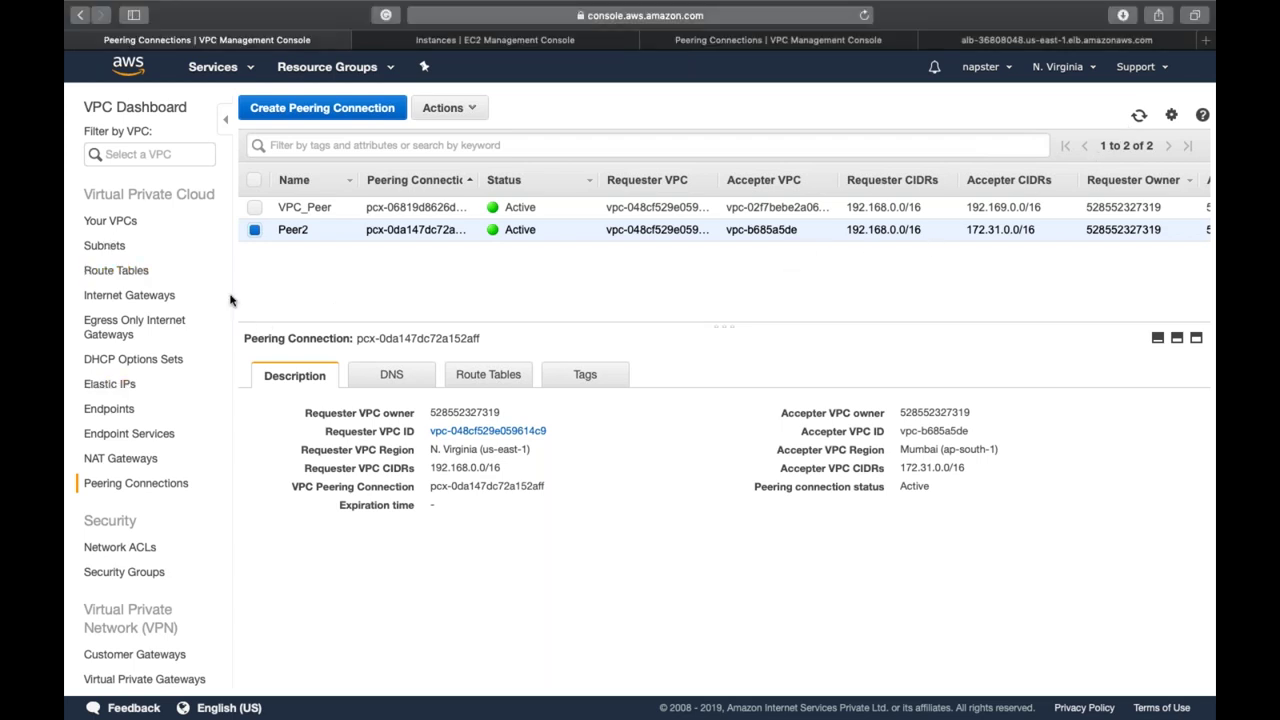
{"action": "left_click", "coordinate": [127, 117]}
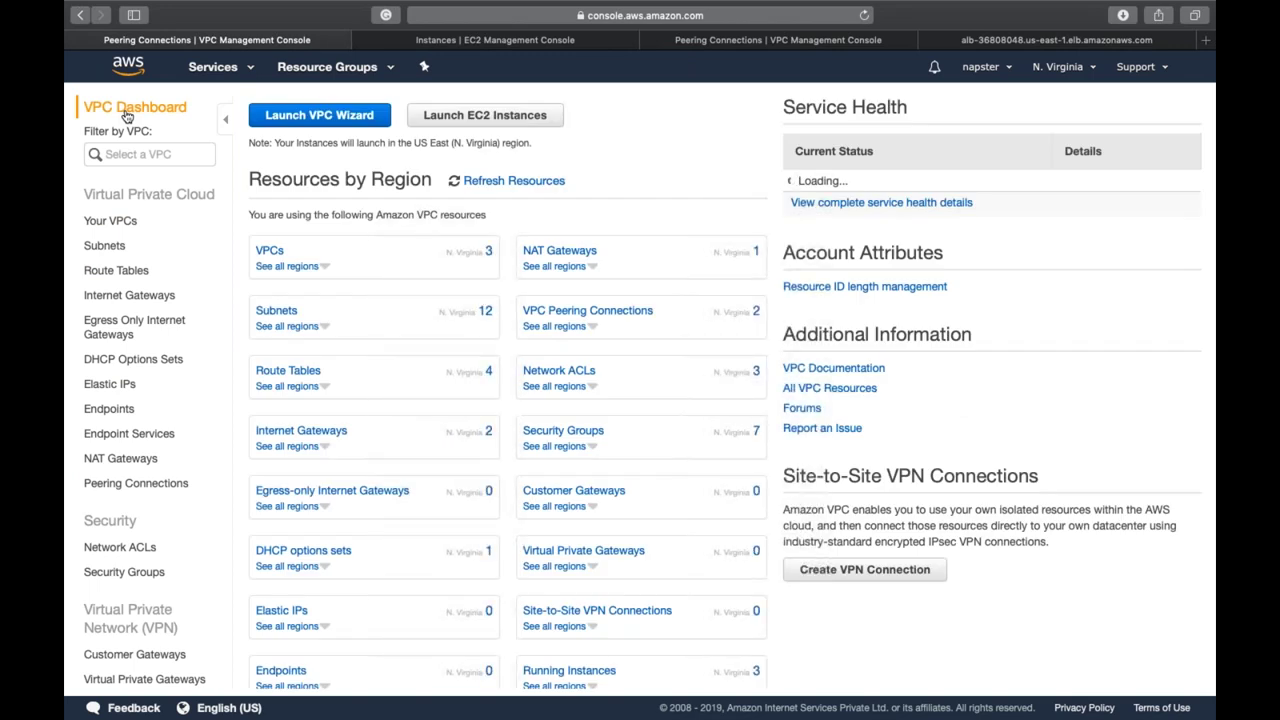
Terminate all three EC2 instances in N. Virginia: Private-VPC_02, Bastion and Application
{"action": "left_click", "coordinate": [560, 42]}
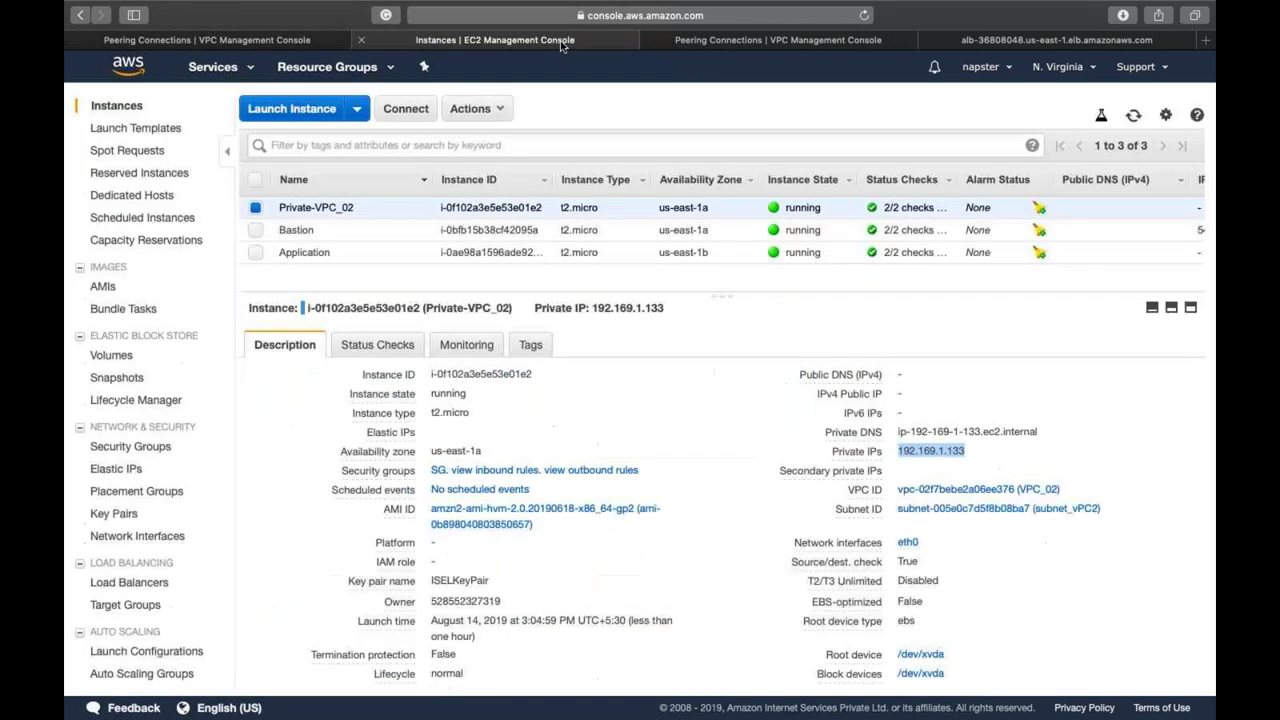
{"action": "left_click", "coordinate": [256, 180]}
{"action": "left_click", "coordinate": [497, 110]}
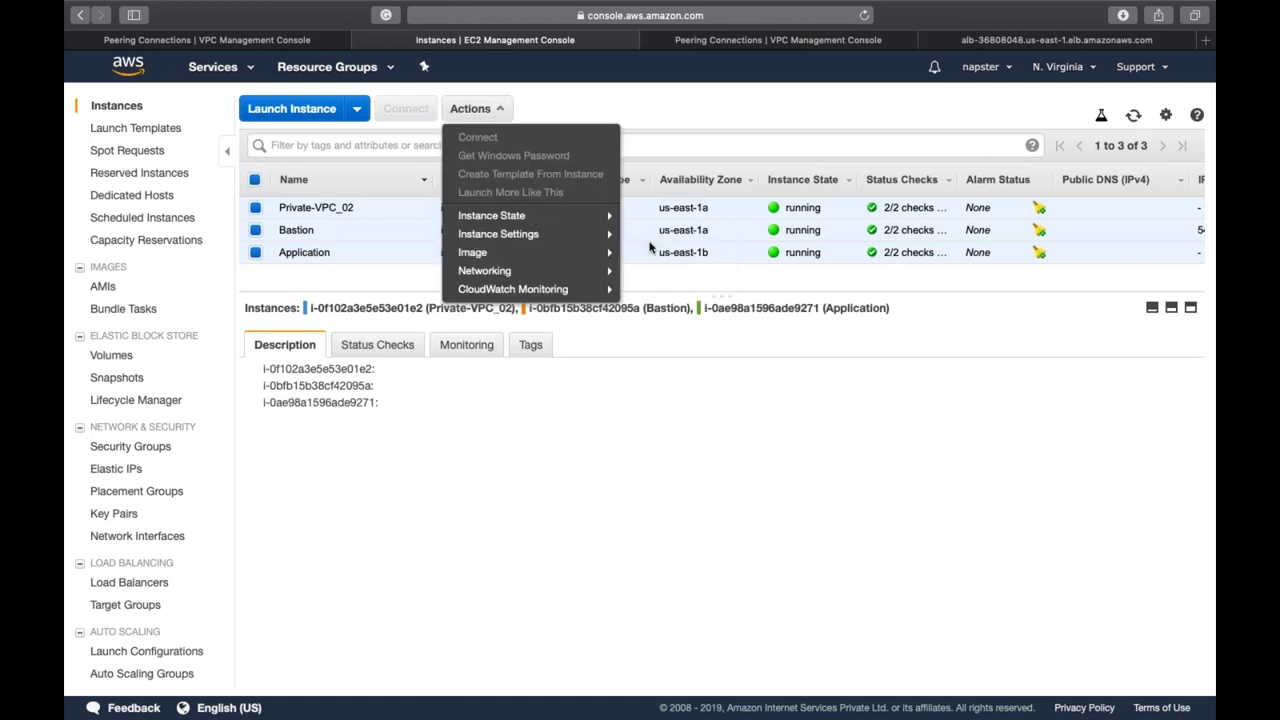
{"action": "mouse_move", "coordinate": [520, 215]}
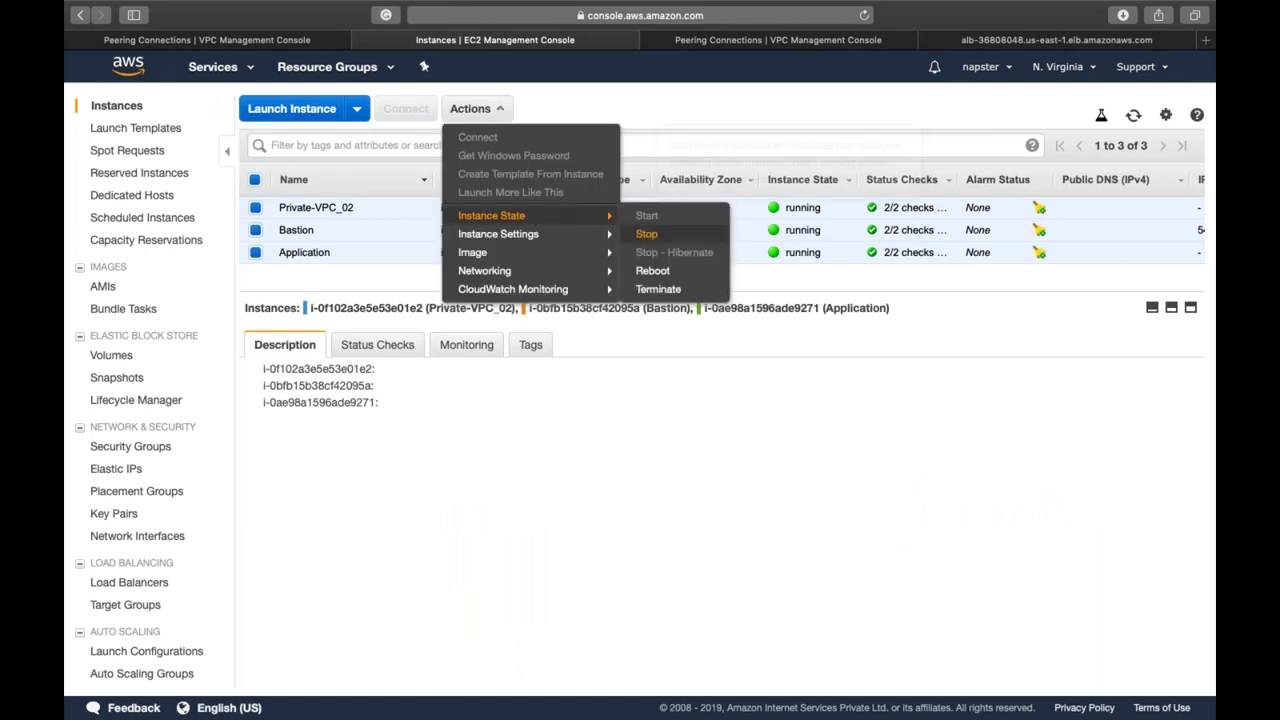
{"action": "left_click", "coordinate": [695, 289]}
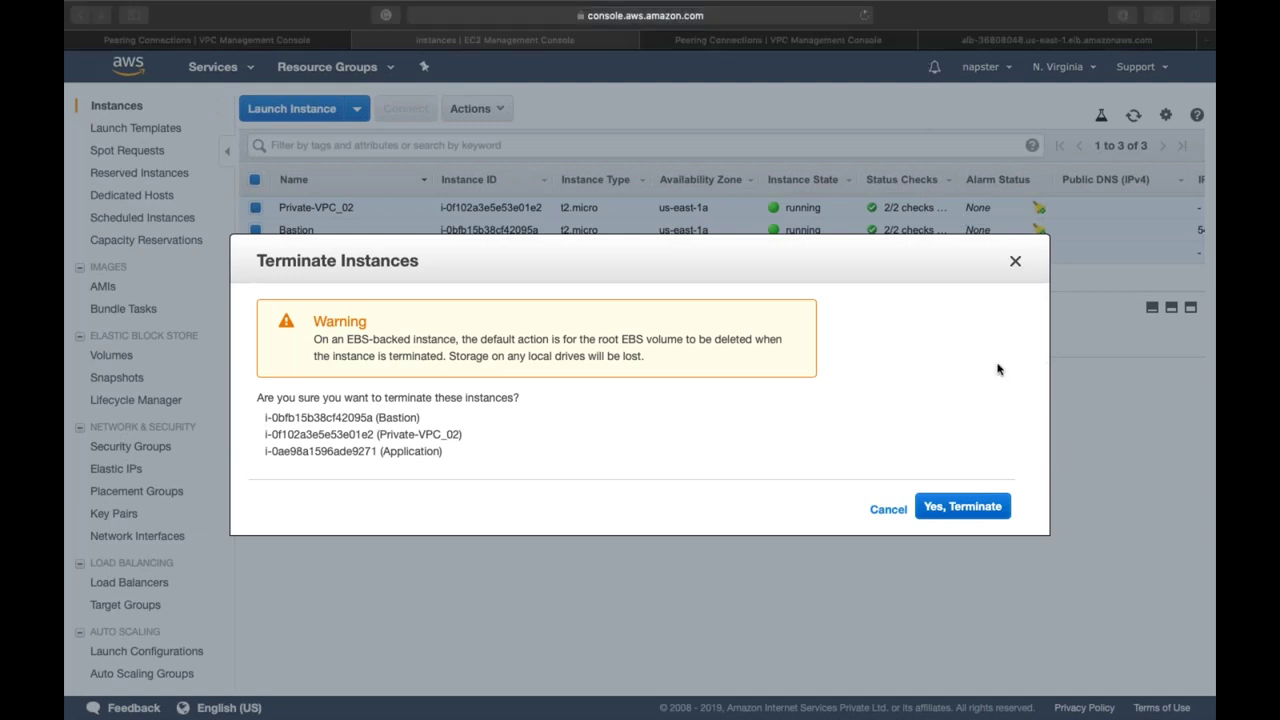
{"action": "left_click", "coordinate": [989, 511]}
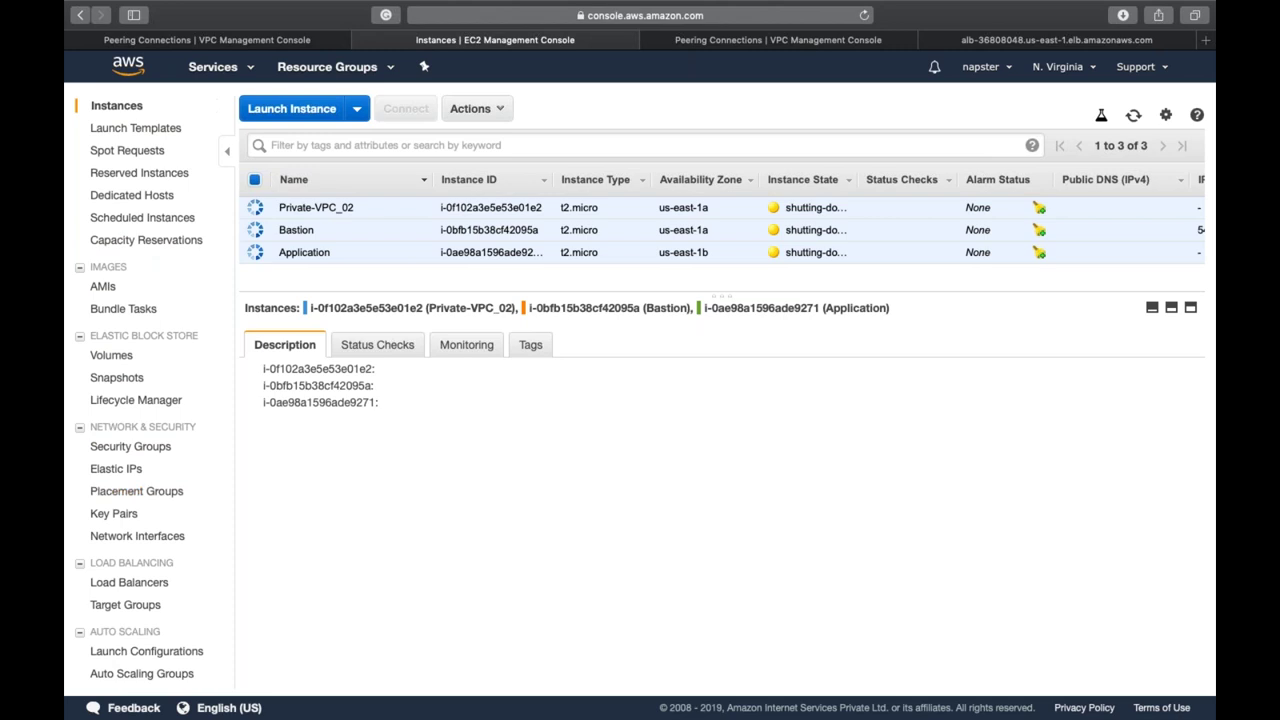
Try to delete the ALBTarget target group
{"action": "left_click", "coordinate": [128, 604]}
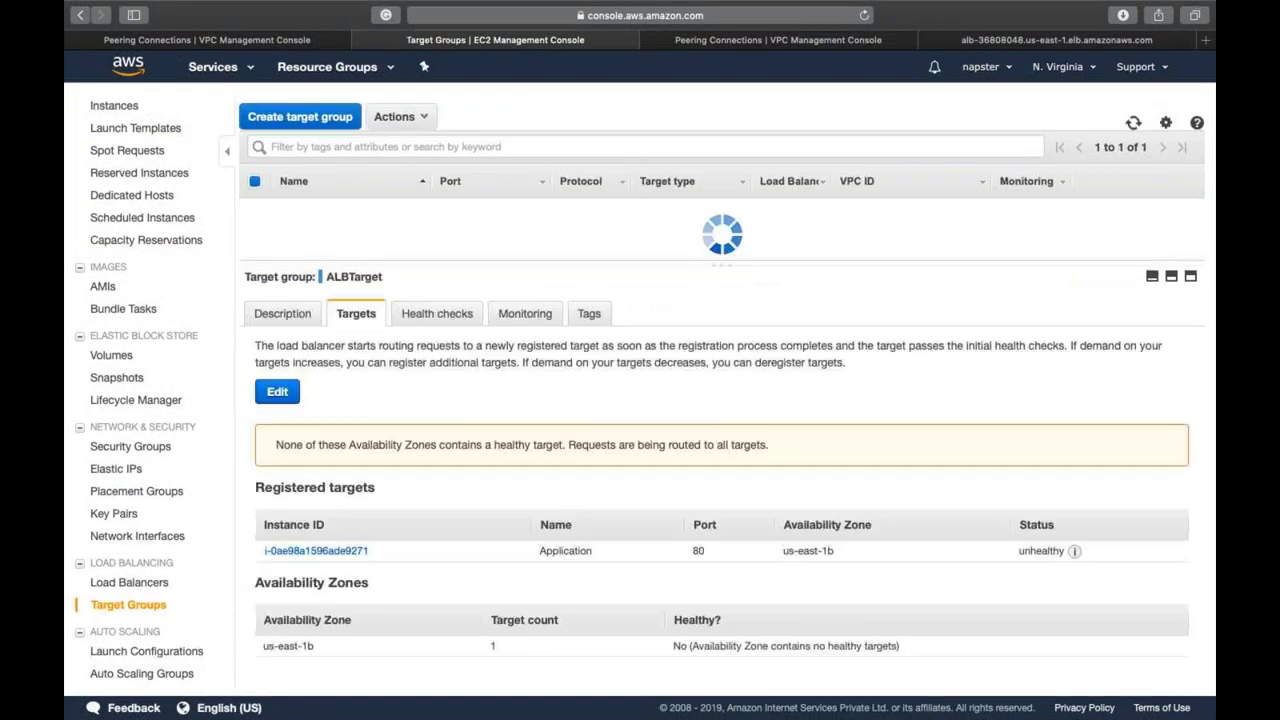
{"action": "left_click", "coordinate": [400, 116]}
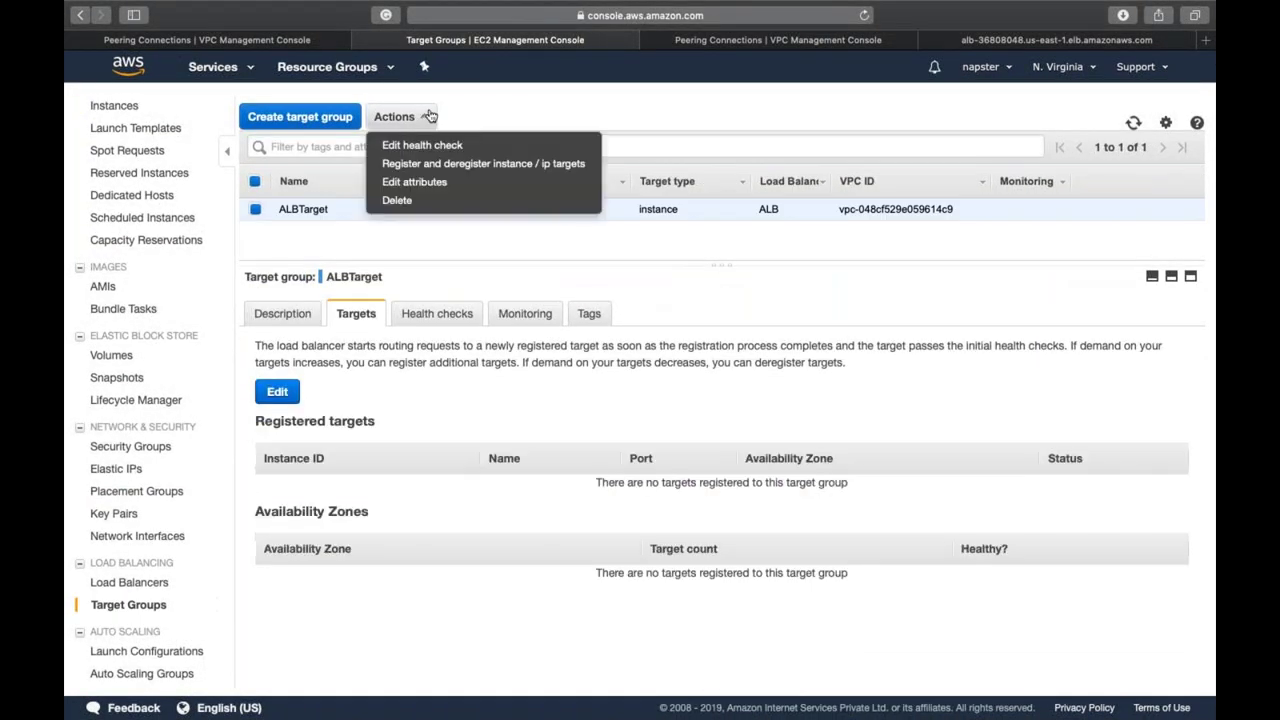
{"action": "left_click", "coordinate": [397, 200]}
{"action": "left_click", "coordinate": [822, 451]}
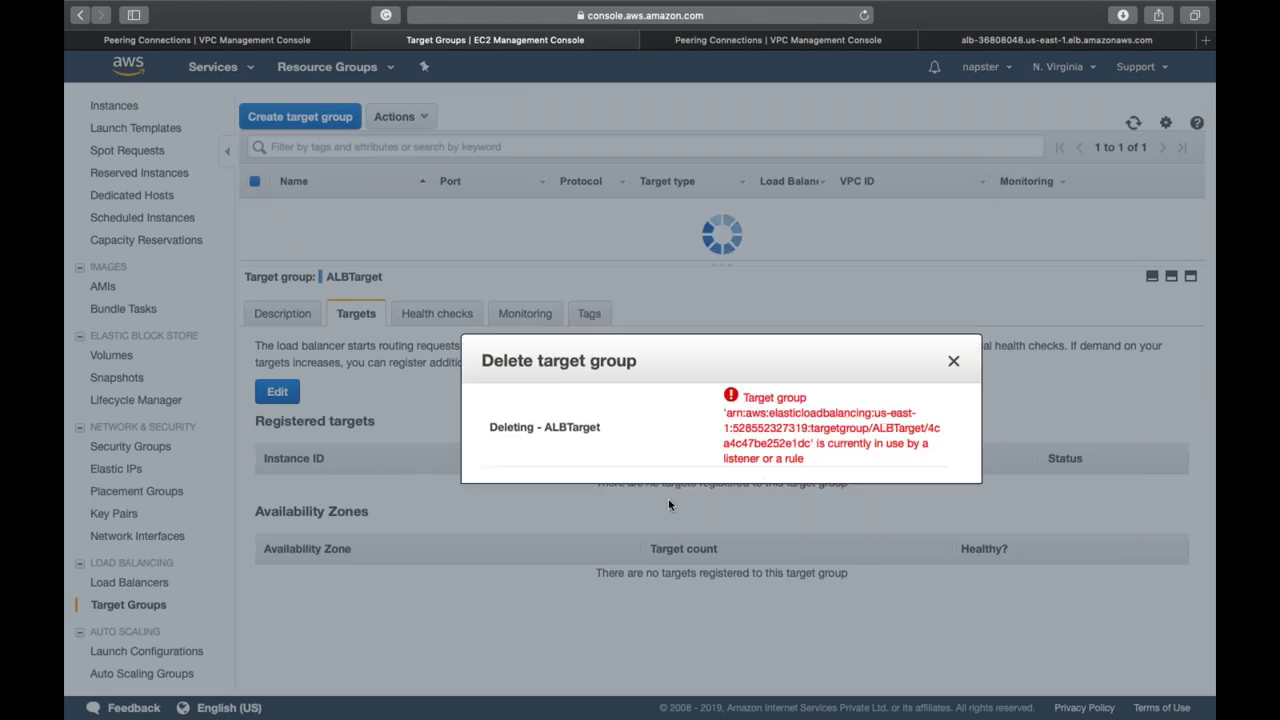
{"action": "left_click", "coordinate": [956, 362]}
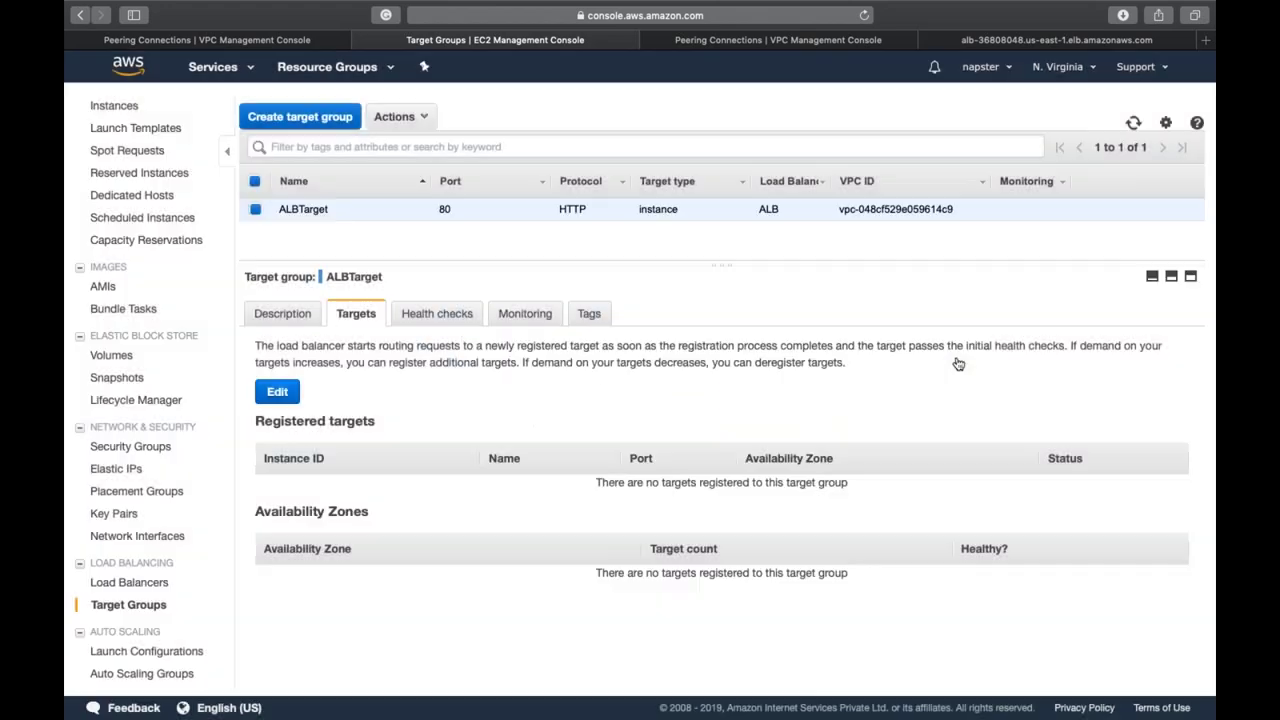
Delete the application load balancer named ALB
{"action": "left_click", "coordinate": [104, 584]}
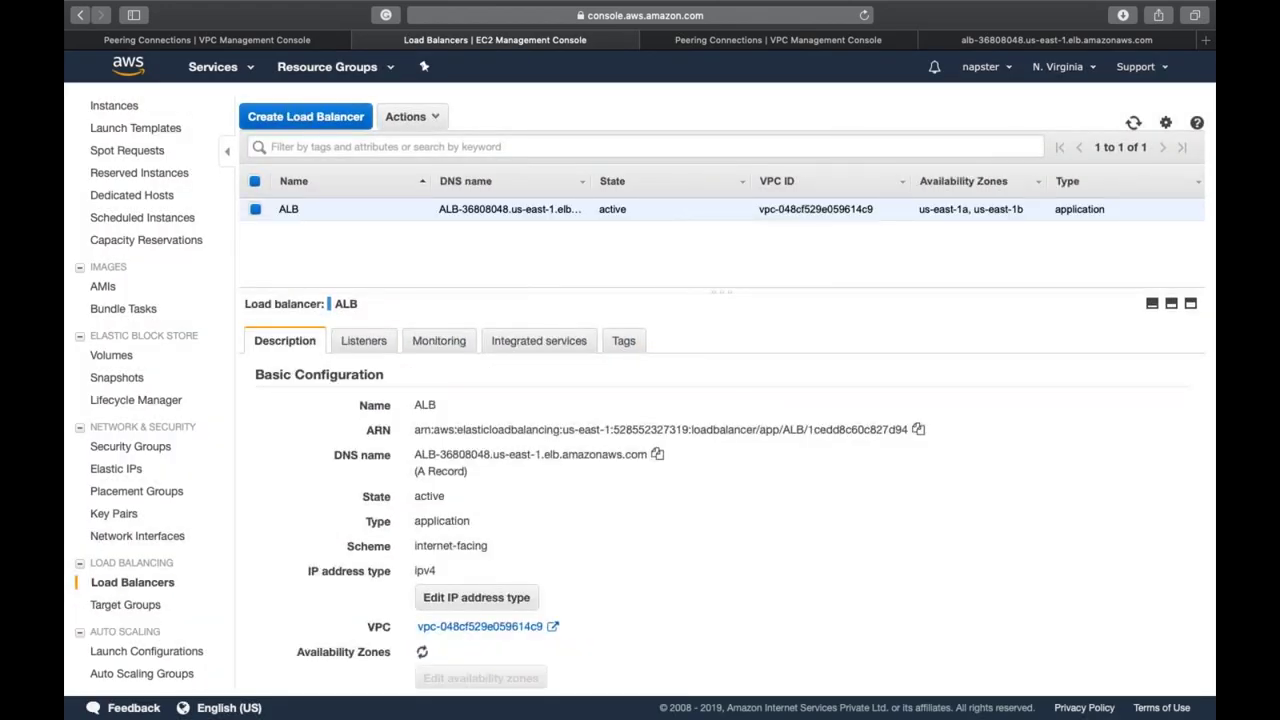
{"action": "left_click", "coordinate": [442, 114]}
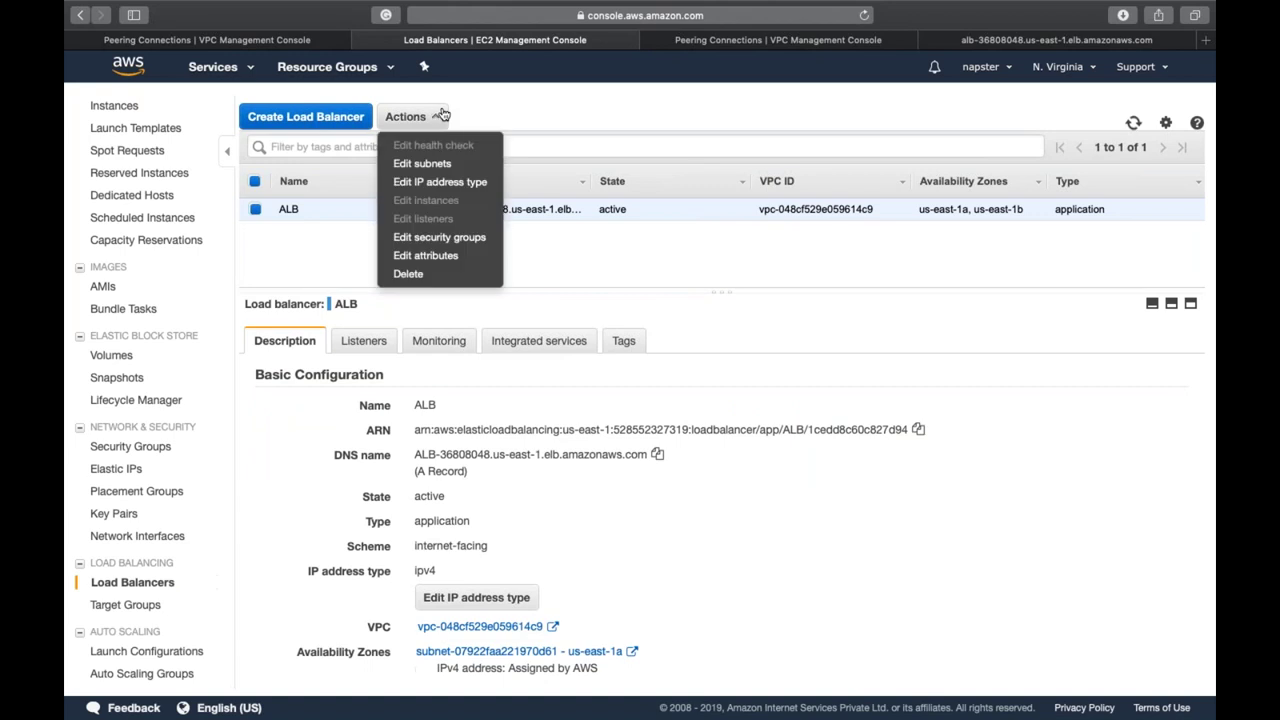
{"action": "left_click", "coordinate": [442, 274]}
{"action": "left_click", "coordinate": [828, 458]}
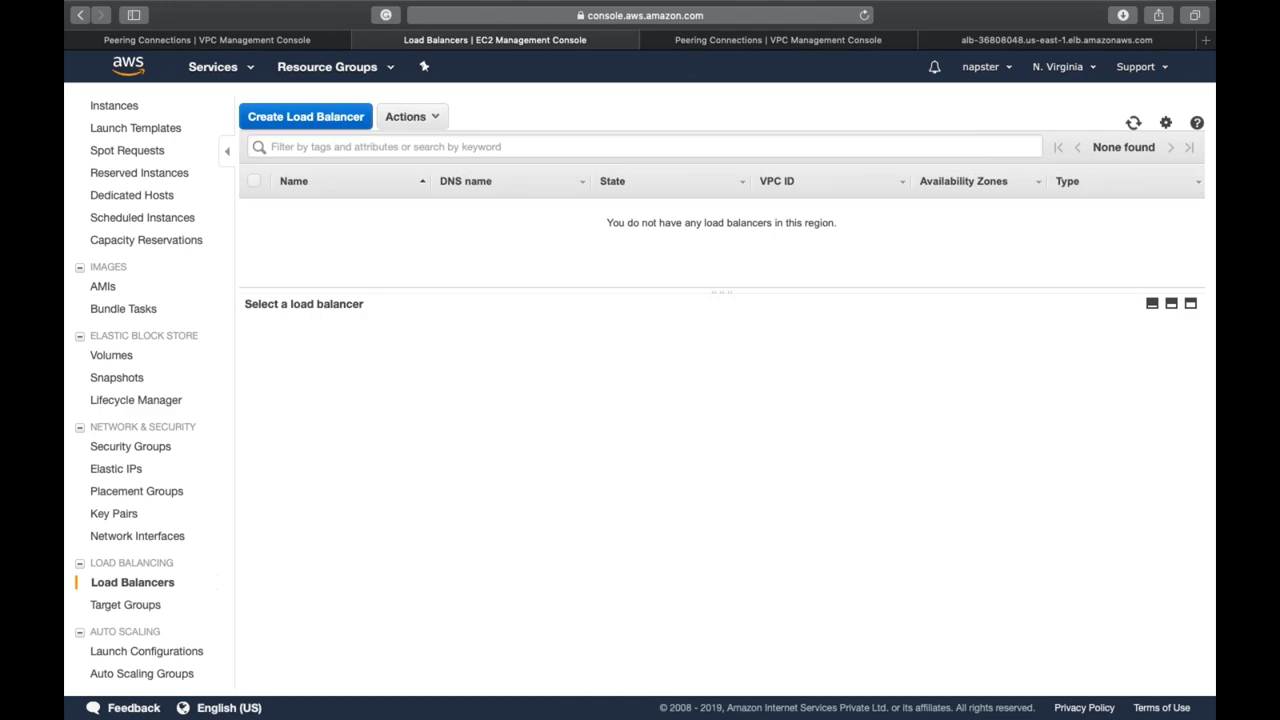
Switch to the Finder folder 3. VPC and open the network diagram AWS VPC Network-3.png in Preview
{"action": "key", "text": "ctrl+Left"}
{"action": "key", "text": "ctrl+Up"}
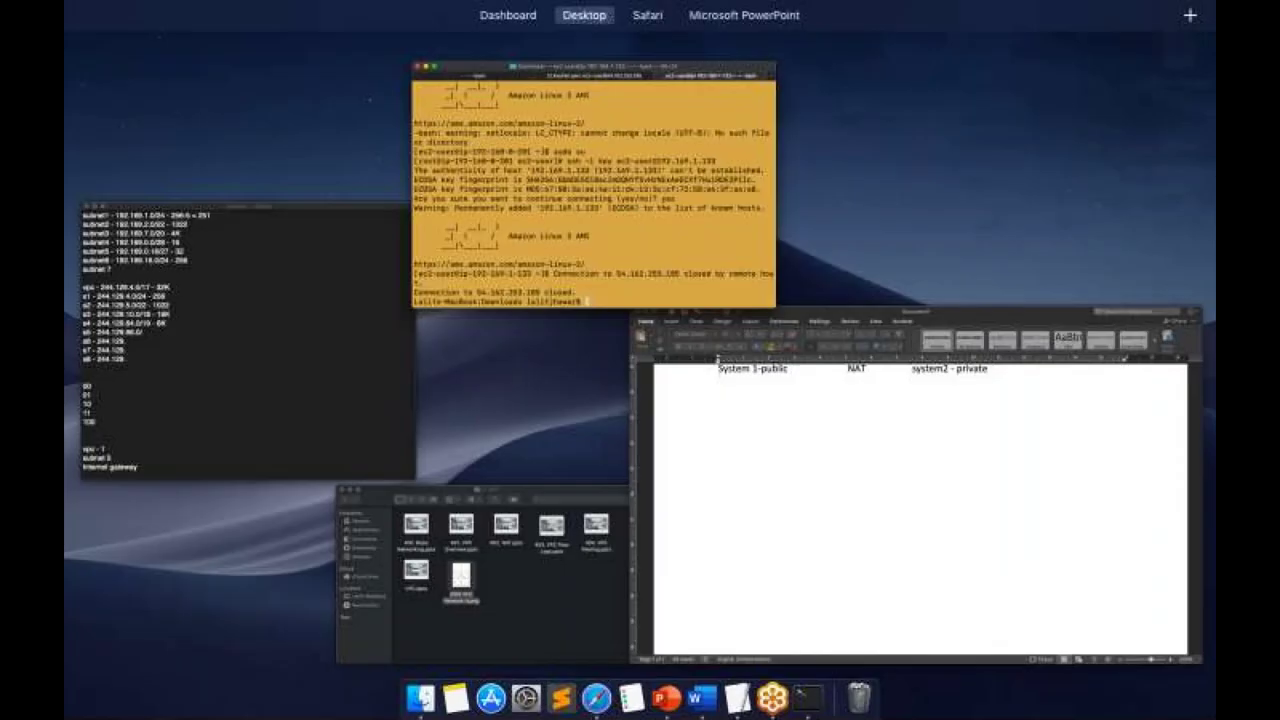
{"action": "left_click", "coordinate": [528, 552]}
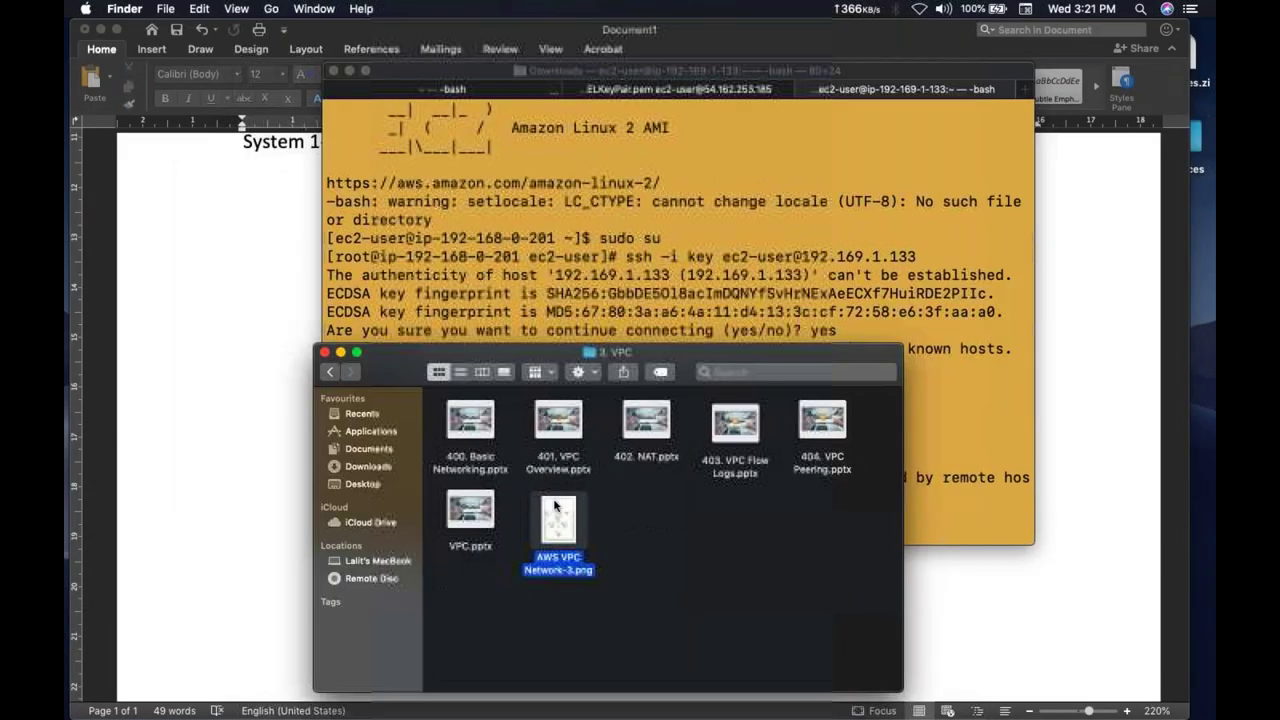
{"action": "double_click", "coordinate": [557, 515]}
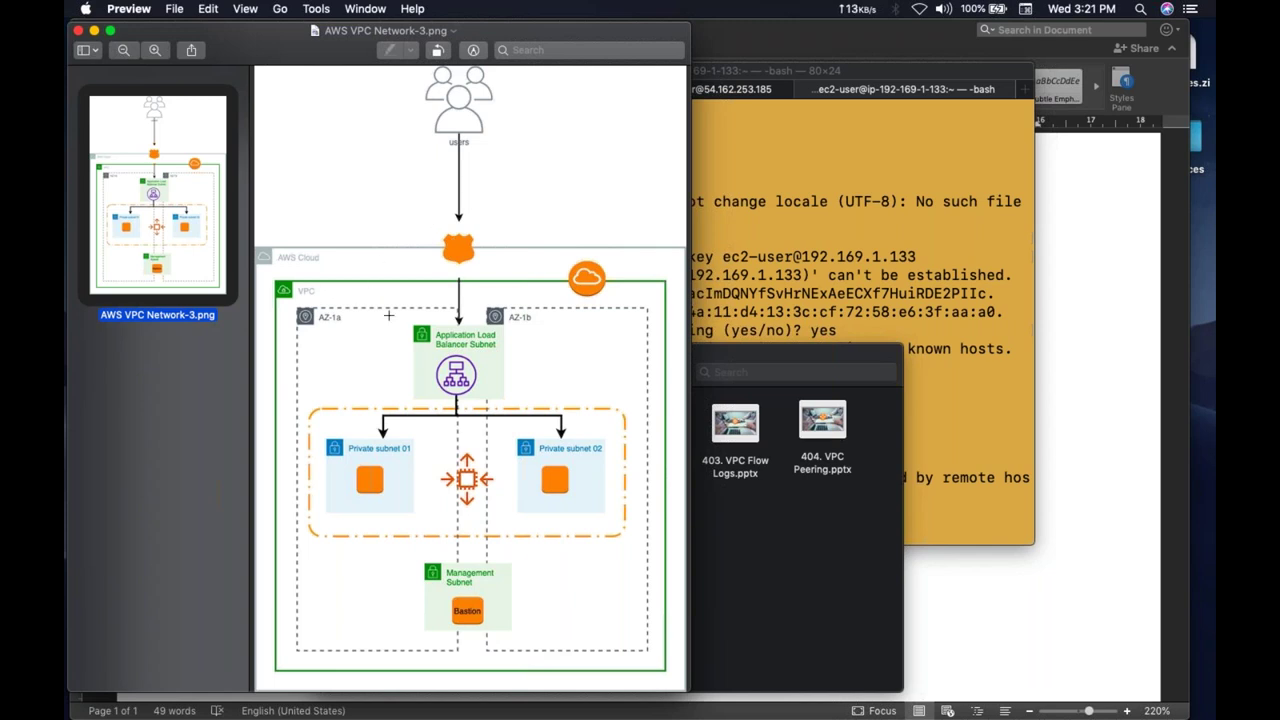
Switch to the Word document, draw a rectangle about 16.4 cm wide and 7.5 cm high below the System 1-public line, and remove its fill
{"action": "left_click", "coordinate": [1044, 570]}
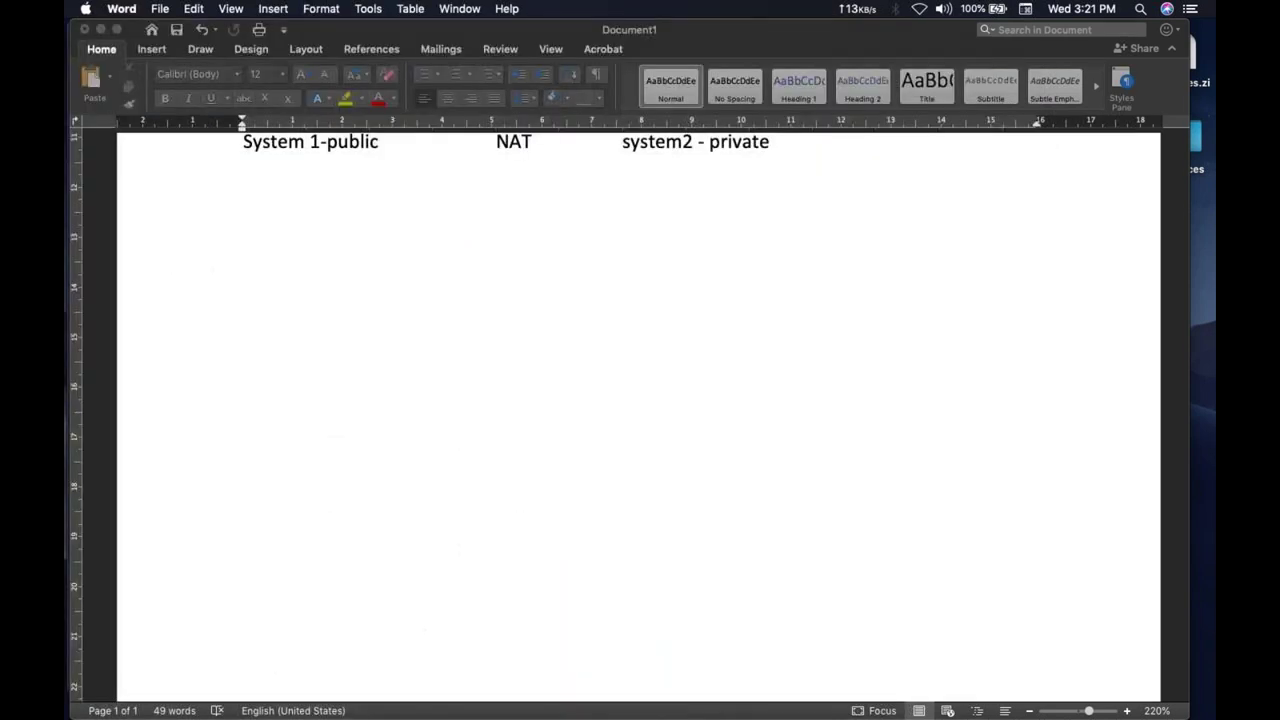
{"action": "scroll", "coordinate": [265, 468], "scroll_direction": "down", "scroll_amount": 1}
{"action": "scroll", "coordinate": [265, 468], "scroll_direction": "up", "scroll_amount": 1}
{"action": "scroll", "coordinate": [265, 468], "scroll_direction": "down", "scroll_amount": 1}
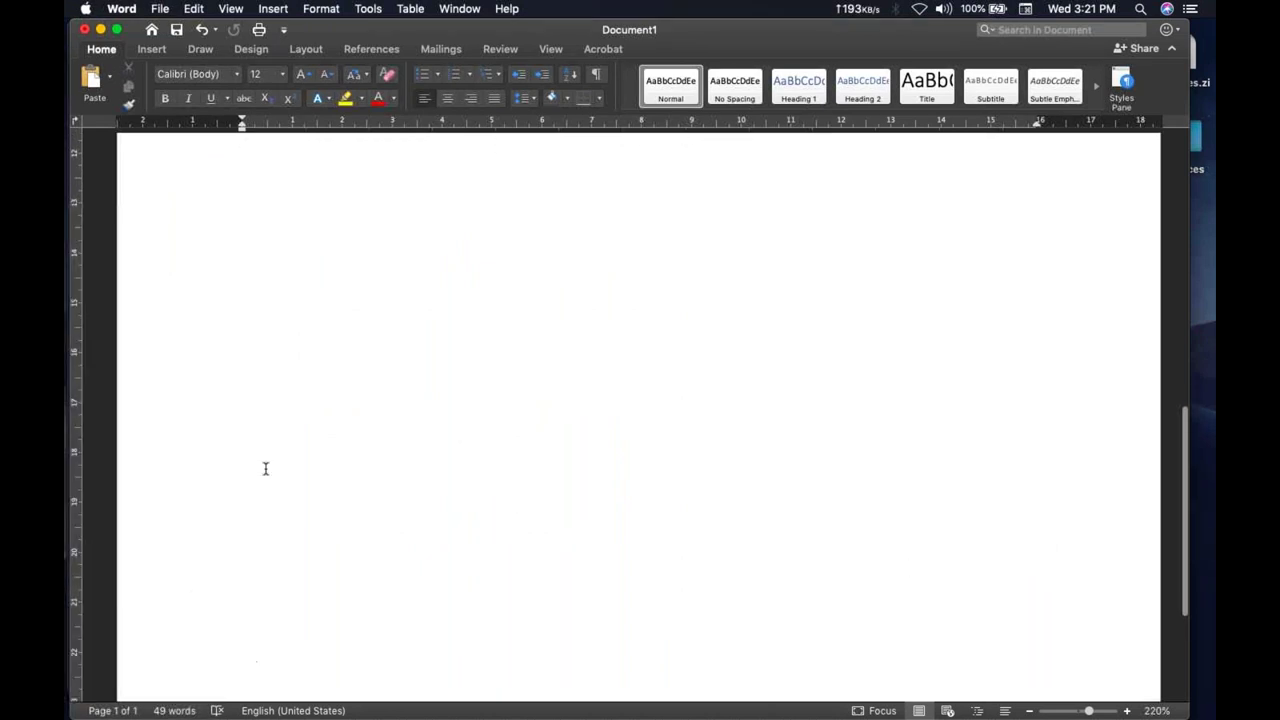
{"action": "scroll", "coordinate": [265, 468], "scroll_direction": "up", "scroll_amount": 1}
{"action": "left_click", "coordinate": [251, 49]}
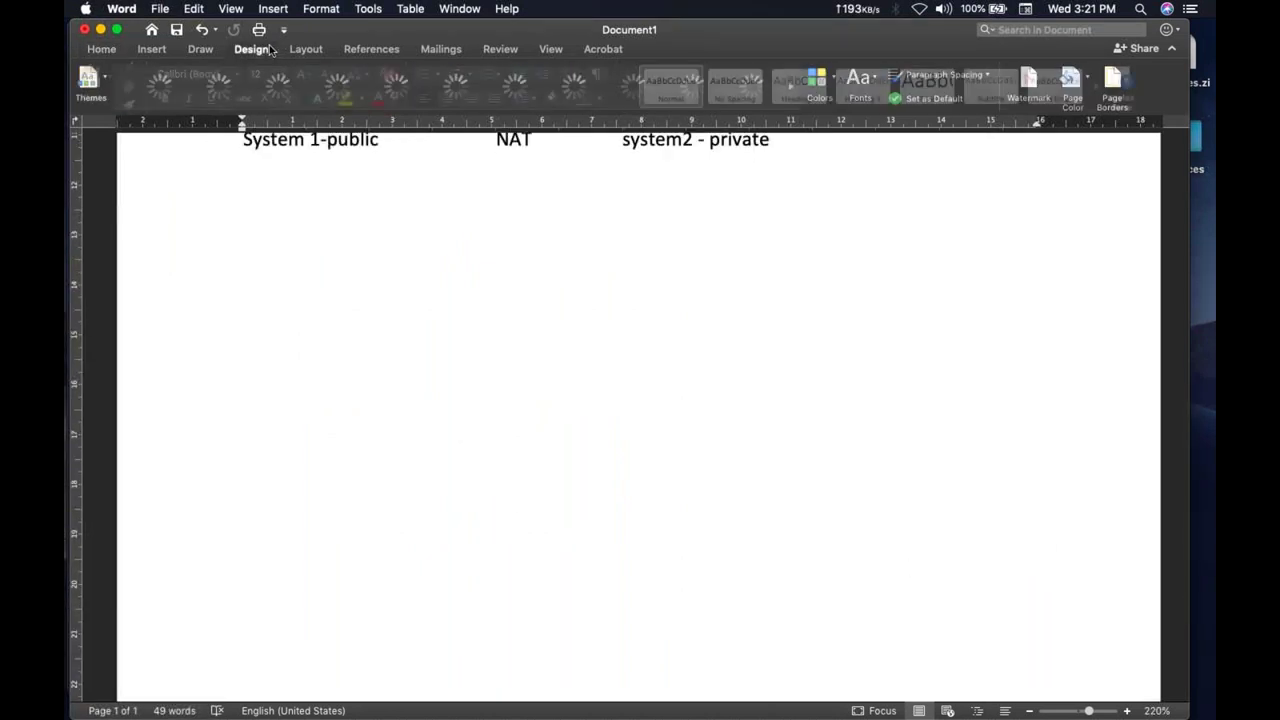
{"action": "left_click", "coordinate": [151, 49]}
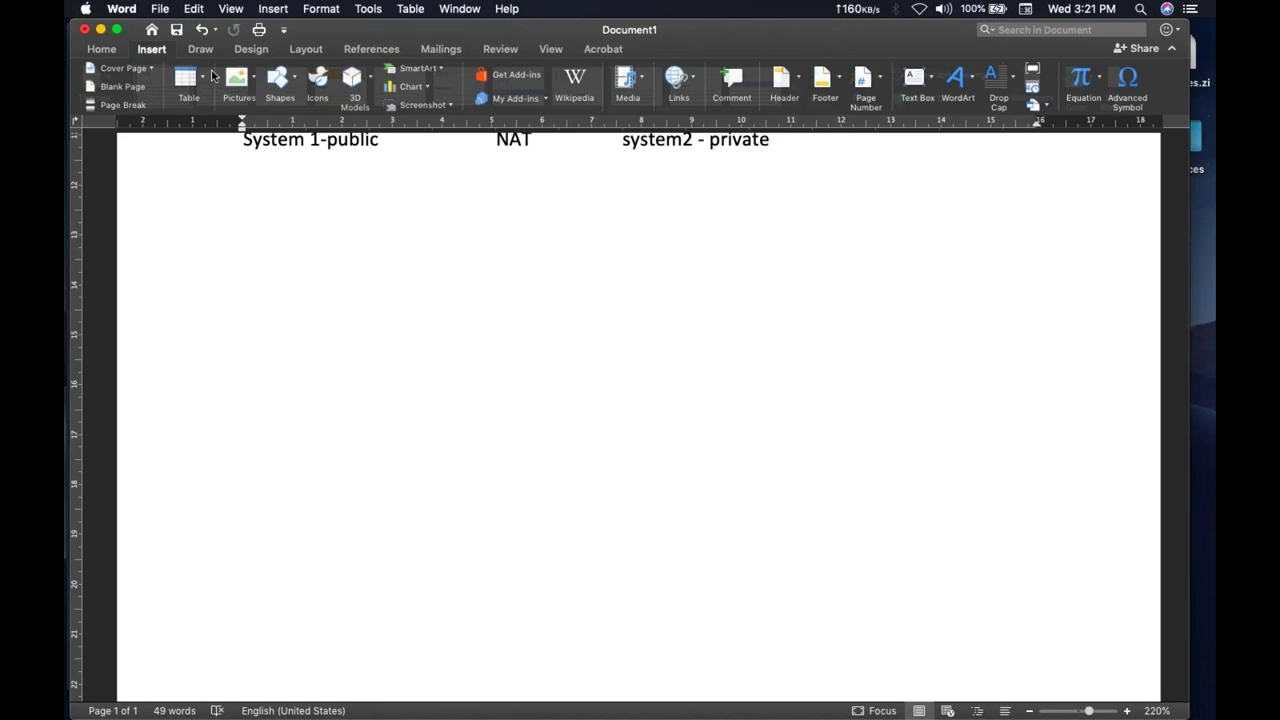
{"action": "left_click", "coordinate": [290, 95]}
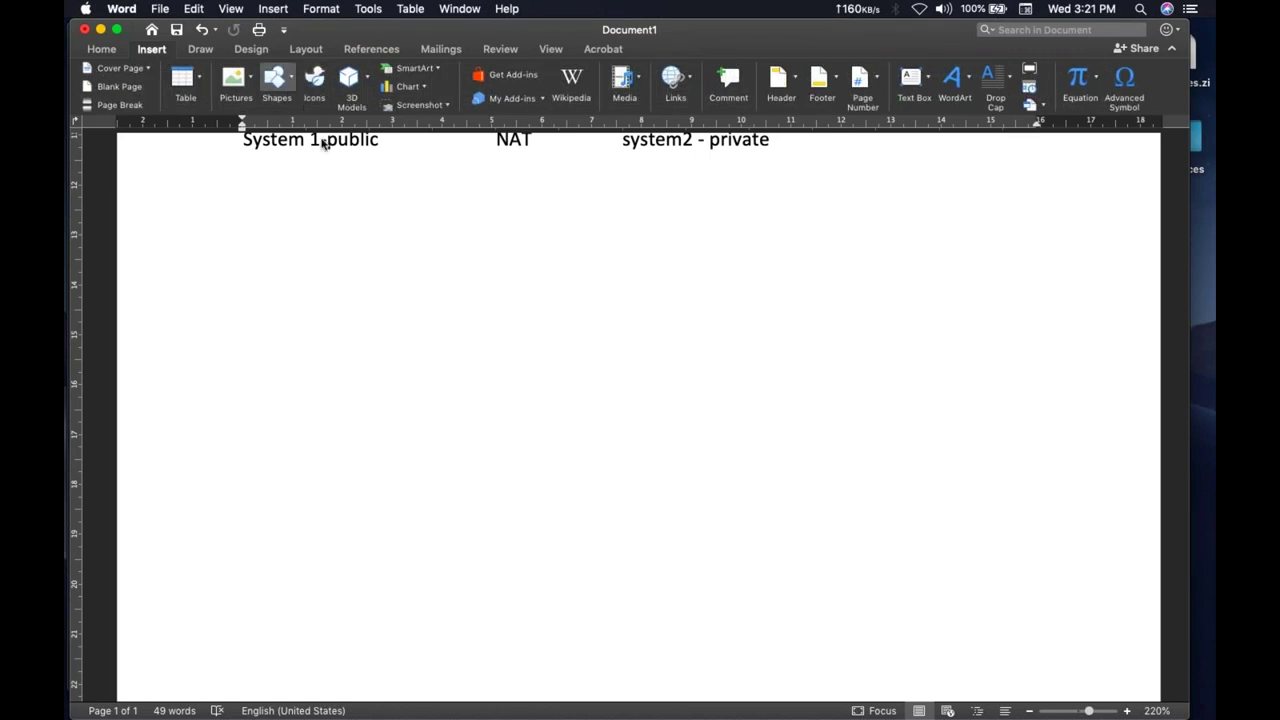
{"action": "left_click", "coordinate": [351, 130]}
{"action": "left_click_drag", "start_coordinate": [214, 256], "coordinate": [1033, 629]}
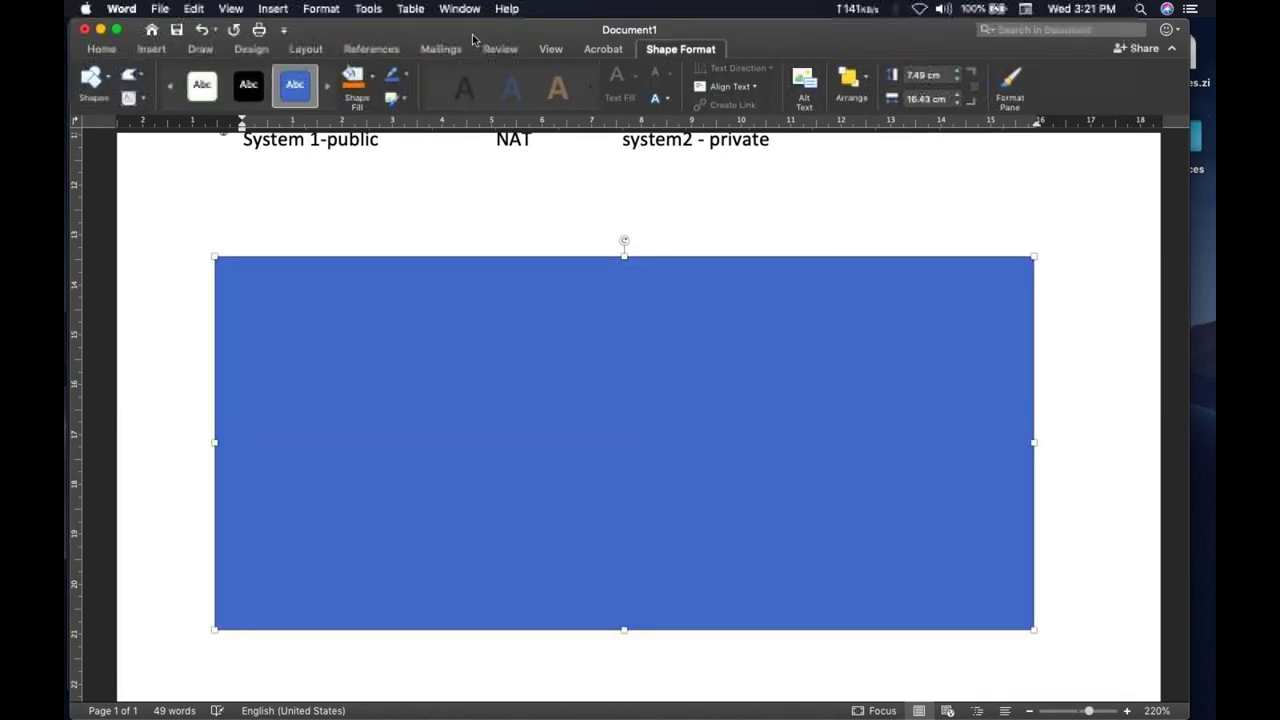
{"action": "left_click", "coordinate": [371, 78]}
{"action": "left_click", "coordinate": [380, 113]}
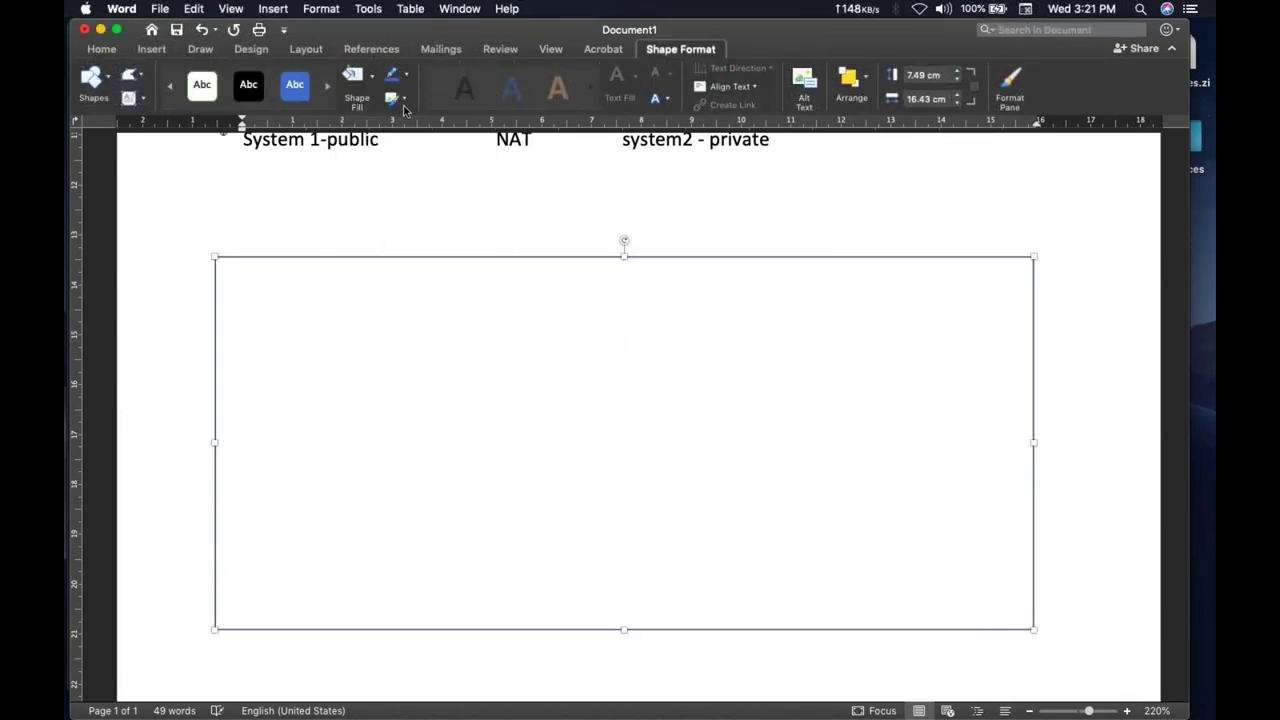
Give the large rectangle a heavier outline weight
{"action": "left_click", "coordinate": [406, 80]}
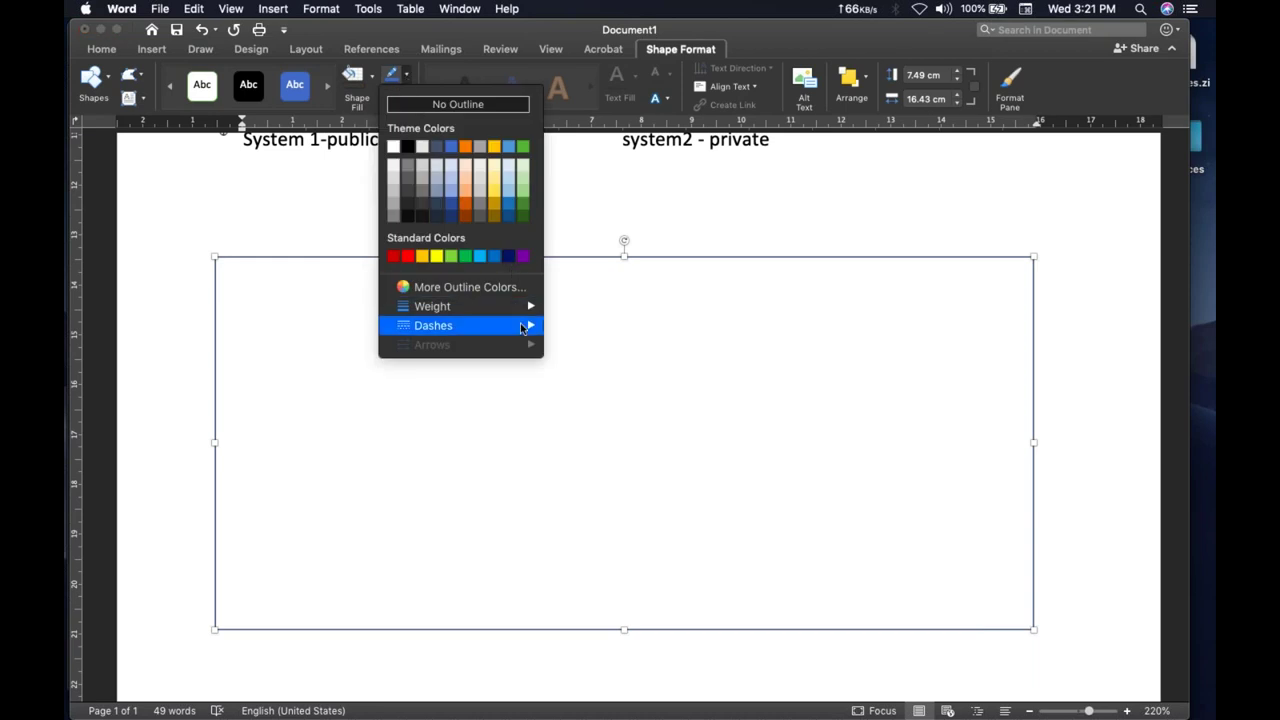
{"action": "mouse_move", "coordinate": [470, 306]}
{"action": "left_click", "coordinate": [612, 425]}
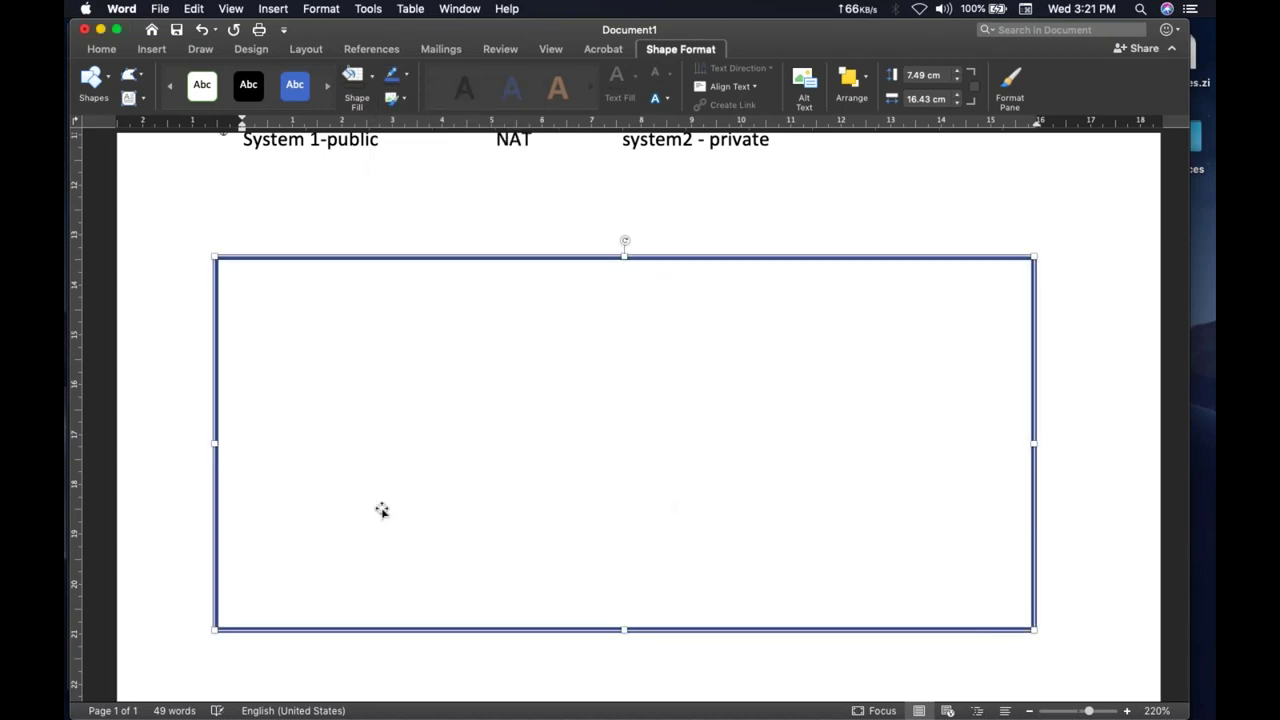
{"action": "left_click", "coordinate": [420, 245]}
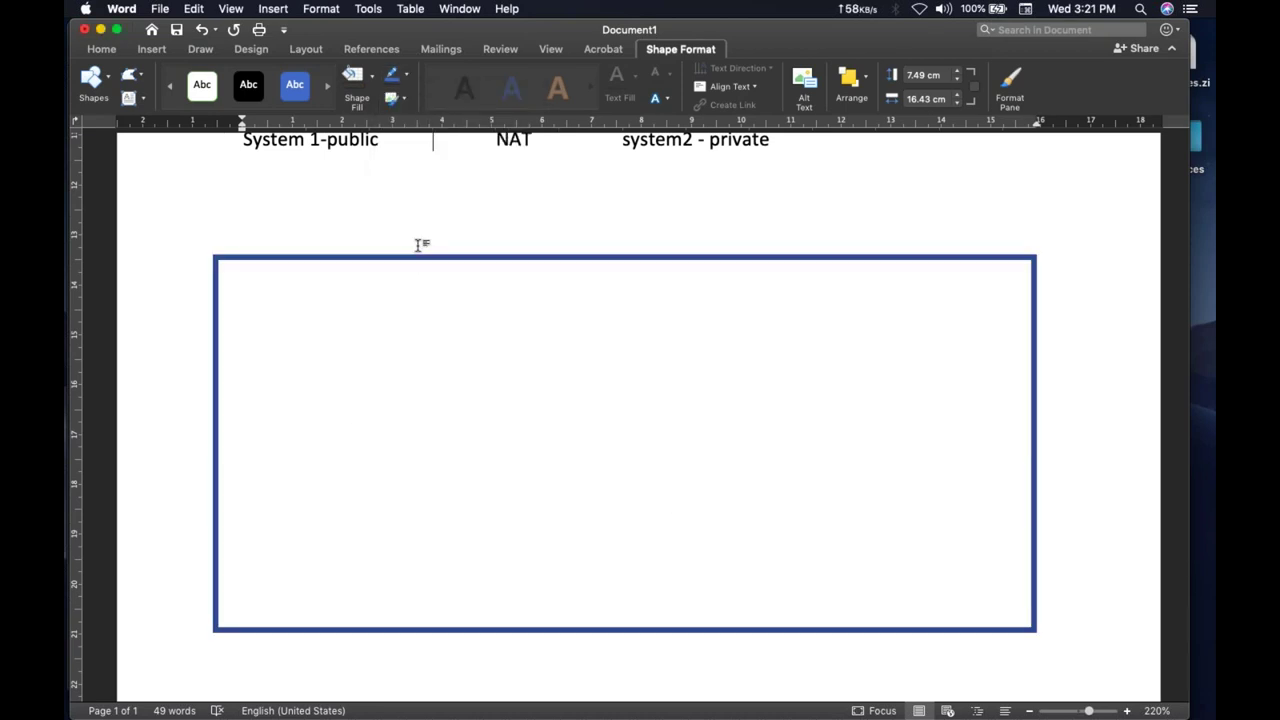
{"action": "left_click", "coordinate": [140, 314]}
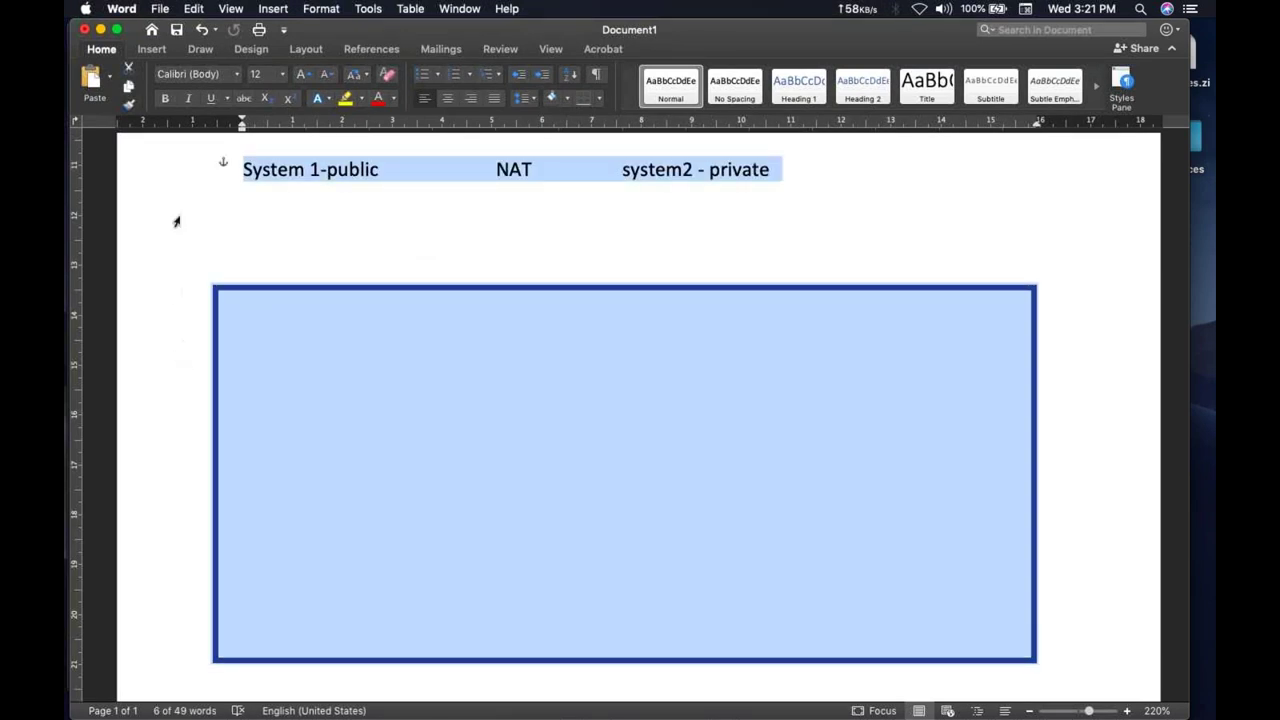
Draw a rectangle about 14.8 cm wide and 2.5 cm high in the upper half of the large frame and give it a dashed outline
{"action": "left_click", "coordinate": [145, 50]}
{"action": "left_click", "coordinate": [288, 88]}
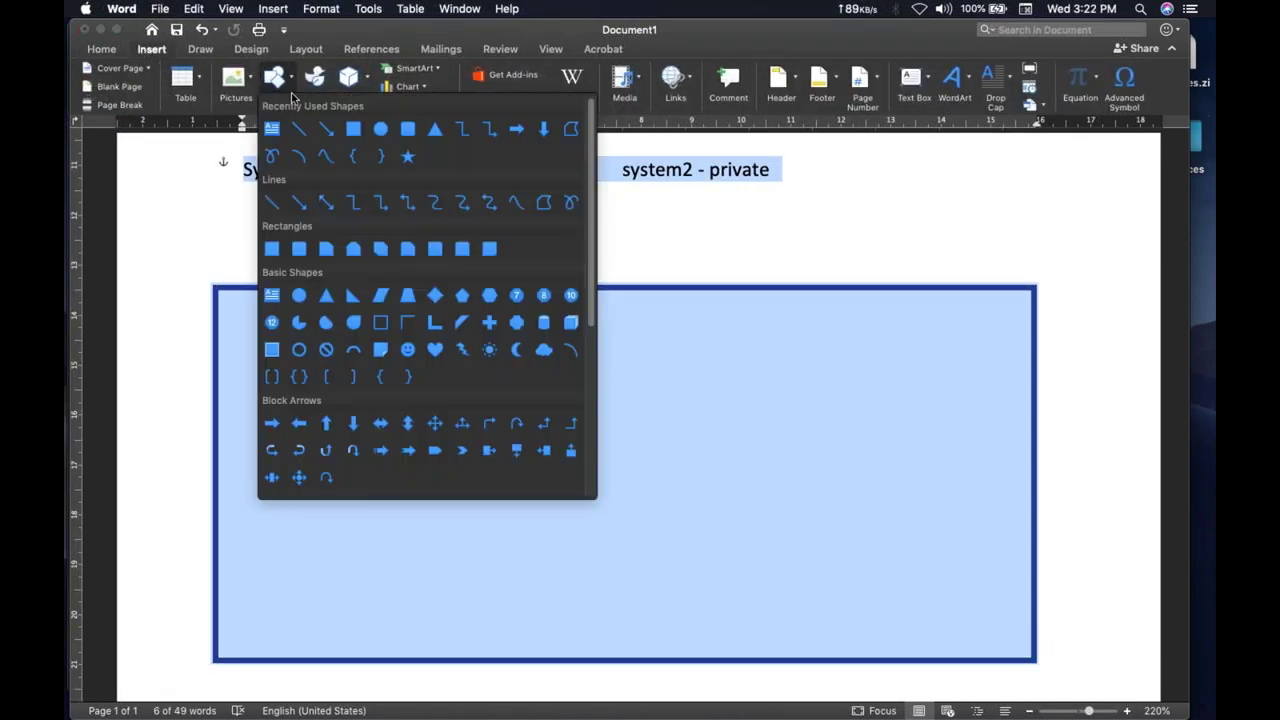
{"action": "left_click", "coordinate": [353, 128]}
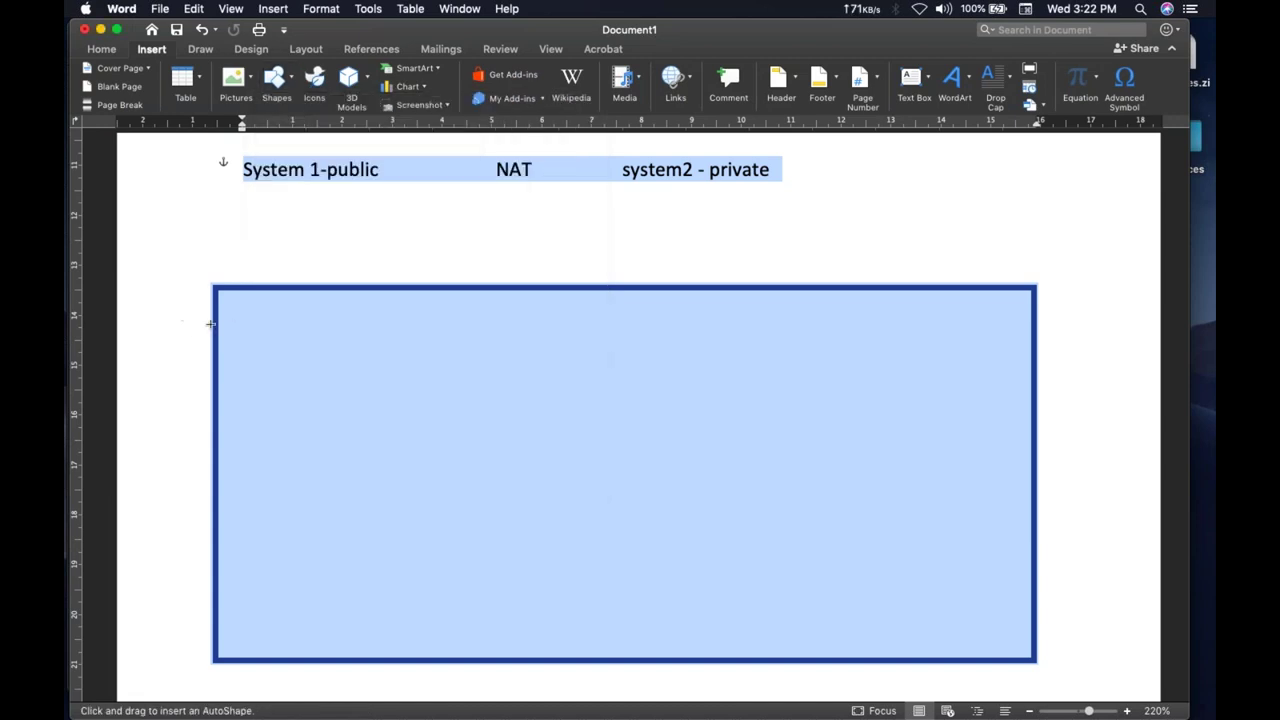
{"action": "left_click_drag", "start_coordinate": [248, 321], "coordinate": [988, 446]}
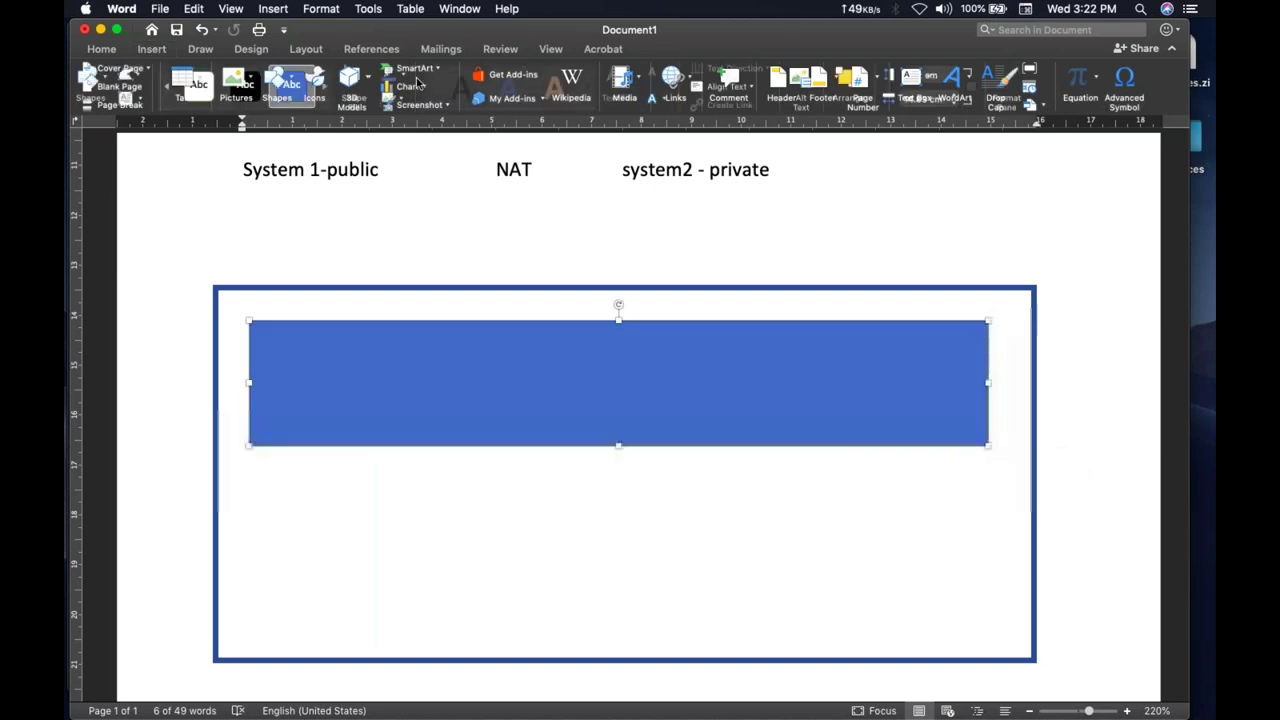
{"action": "left_click", "coordinate": [400, 76]}
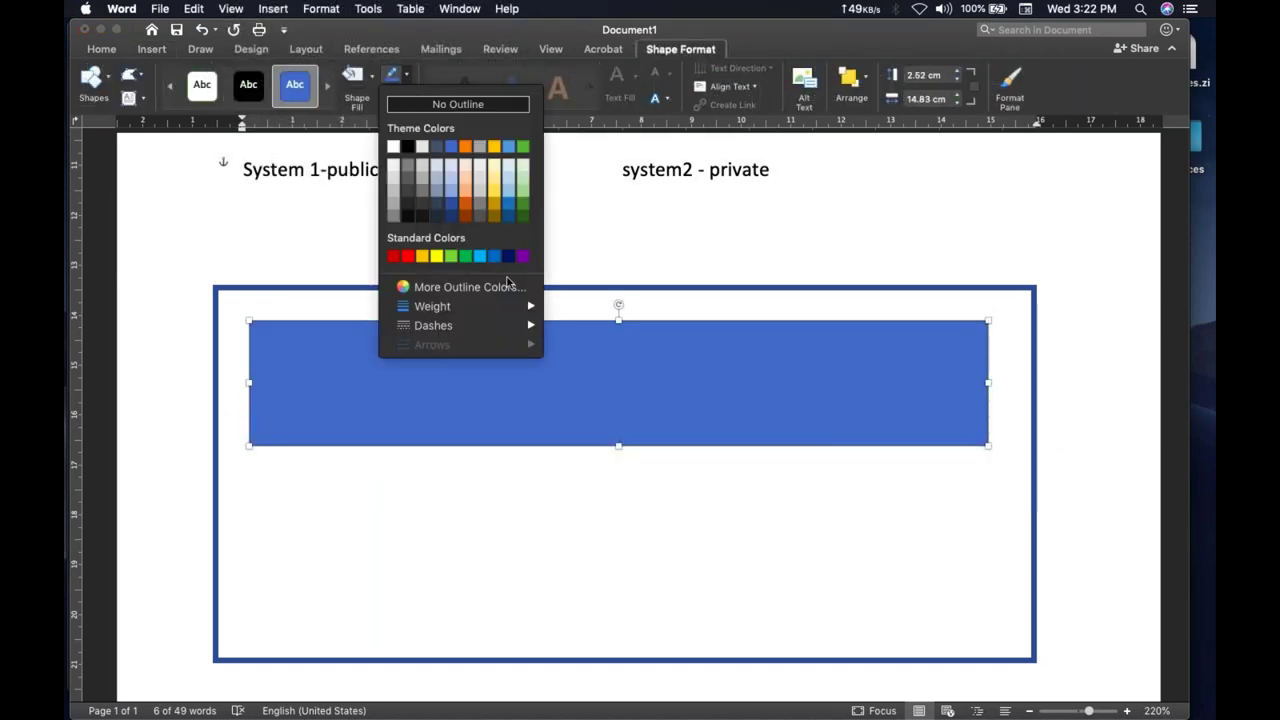
{"action": "mouse_move", "coordinate": [500, 325]}
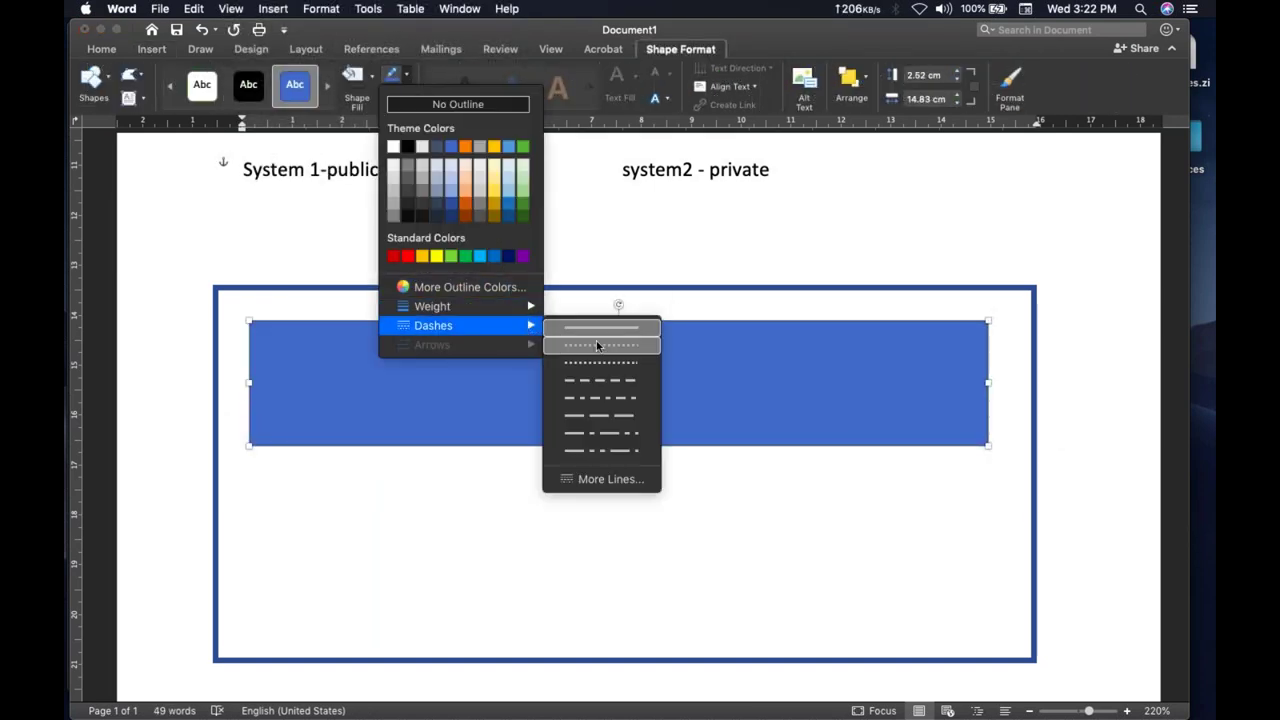
{"action": "left_click", "coordinate": [605, 363]}
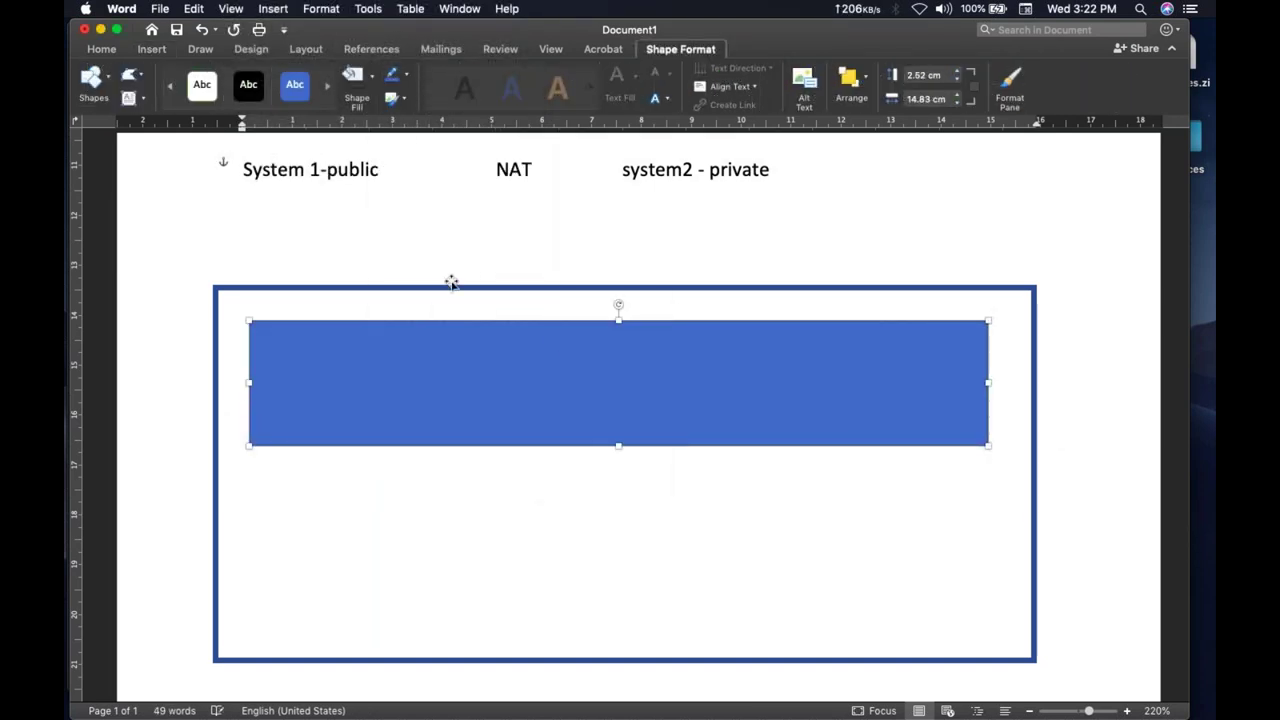
Remove the dashed rectangle's fill and place a duplicate of it directly below, inside the large frame
{"action": "left_click", "coordinate": [356, 78]}
{"action": "key", "text": "super+d"}
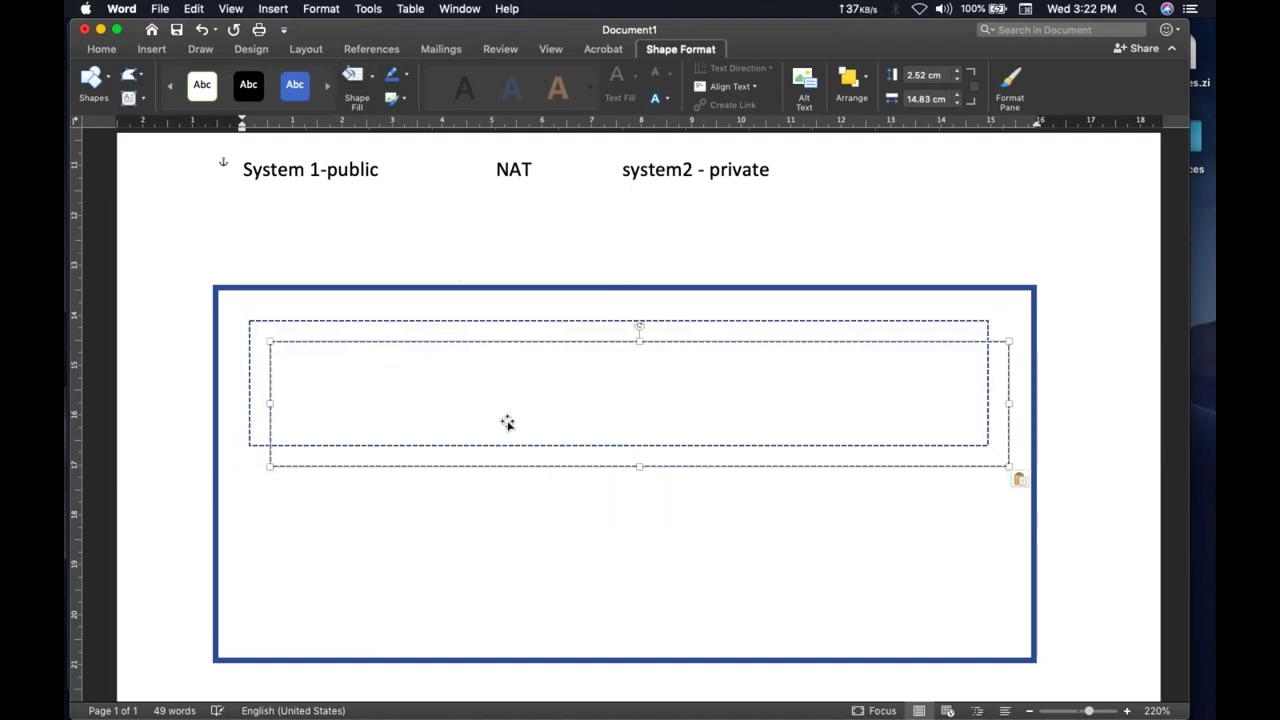
{"action": "left_click_drag", "start_coordinate": [546, 472], "coordinate": [528, 611]}
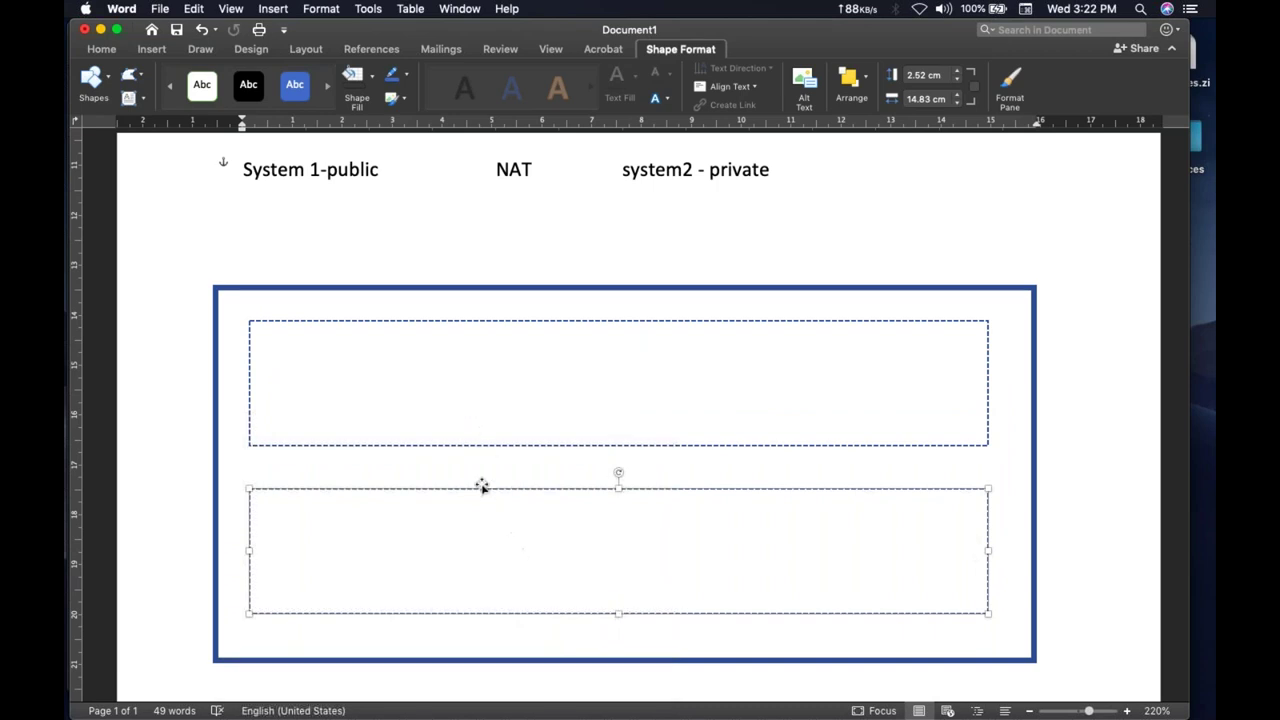
Draw an upright rectangle about 2.8 cm wide and 4.9 cm high across both dashed boxes, and place two copies of it beside it
{"action": "left_click", "coordinate": [152, 49]}
{"action": "left_click", "coordinate": [295, 82]}
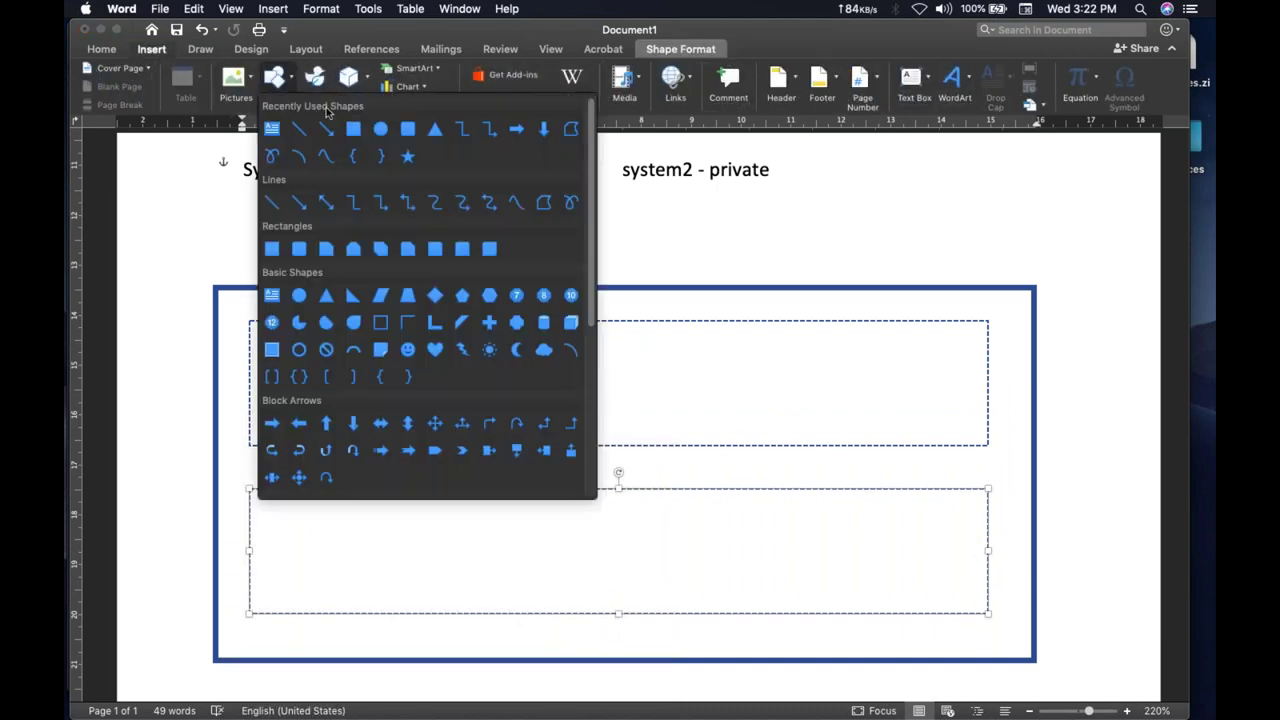
{"action": "left_click", "coordinate": [355, 129]}
{"action": "left_click_drag", "start_coordinate": [279, 345], "coordinate": [418, 590]}
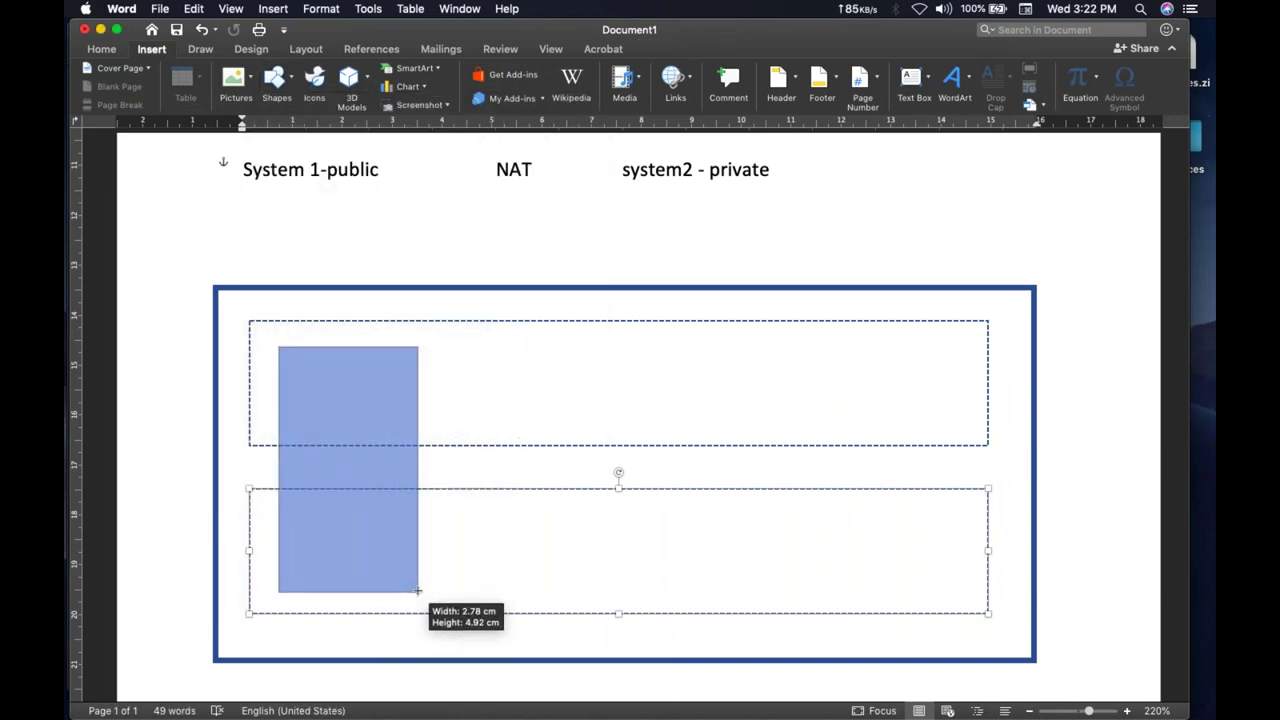
{"action": "left_click_drag", "start_coordinate": [360, 443], "coordinate": [873, 436]}
{"action": "key", "text": "super+c"}
{"action": "key", "text": "super+v"}
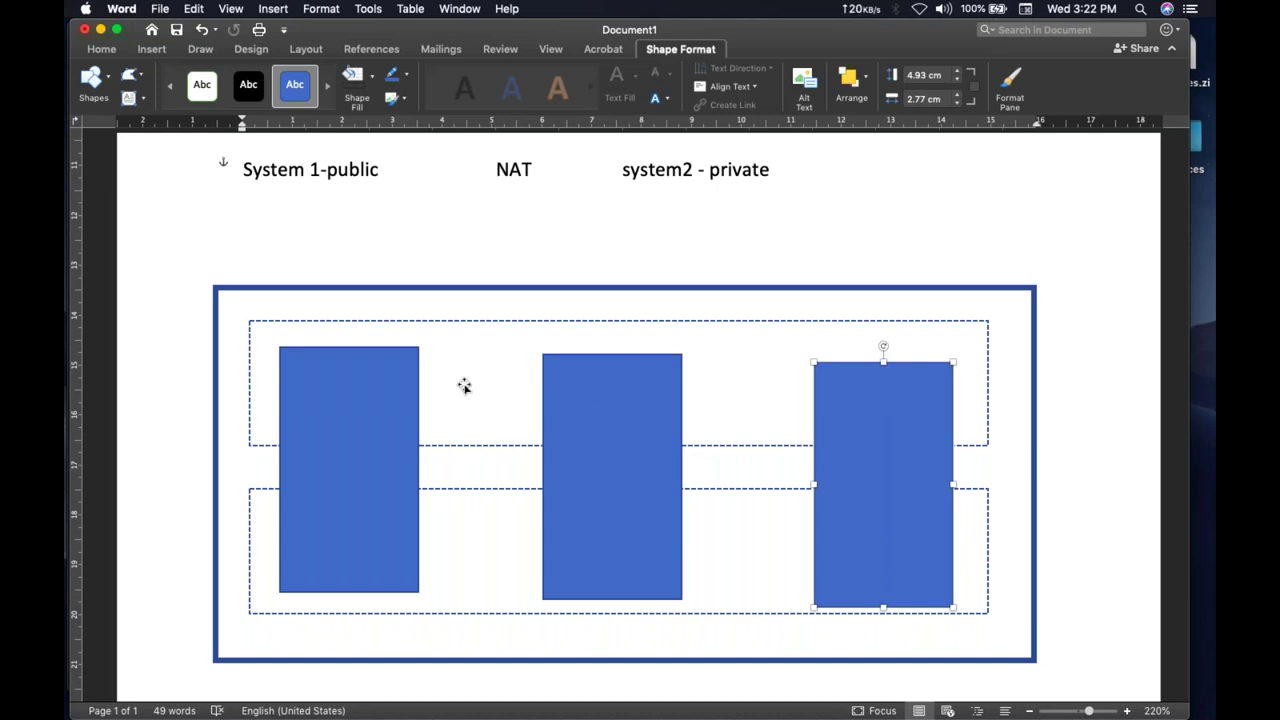
Reposition the three upright blue rectangles so they are roughly level and evenly spaced across the dashed boxes
{"action": "left_click", "coordinate": [343, 384]}
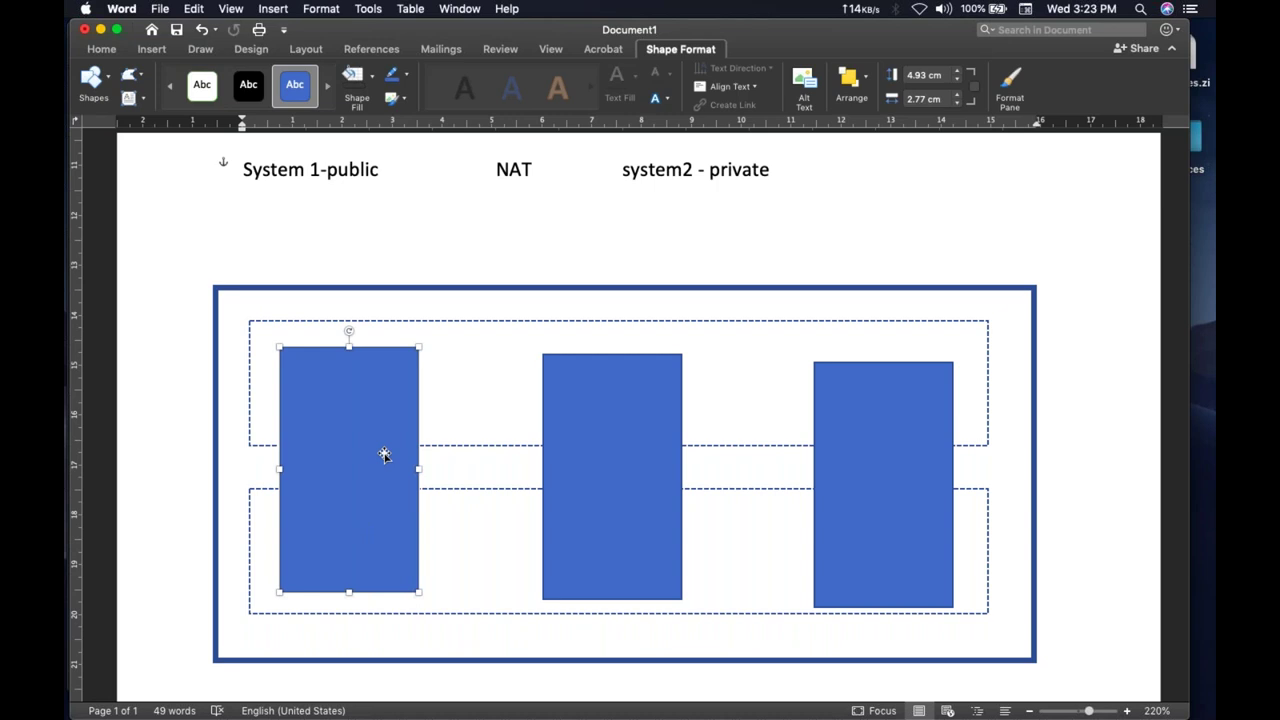
{"action": "left_click_drag", "start_coordinate": [384, 455], "coordinate": [407, 457]}
{"action": "left_click_drag", "start_coordinate": [651, 469], "coordinate": [663, 463]}
{"action": "left_click_drag", "start_coordinate": [851, 451], "coordinate": [847, 454]}
{"action": "left_click", "coordinate": [1059, 438]}
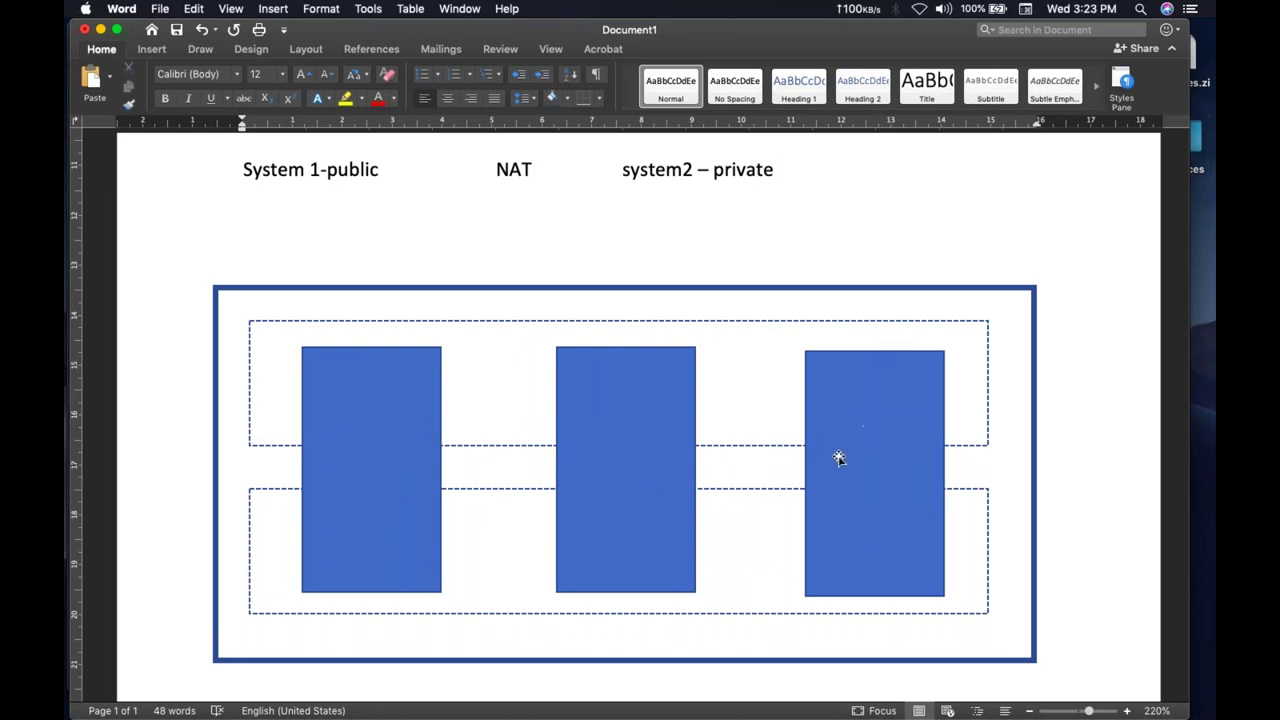
{"action": "left_click", "coordinate": [655, 511]}
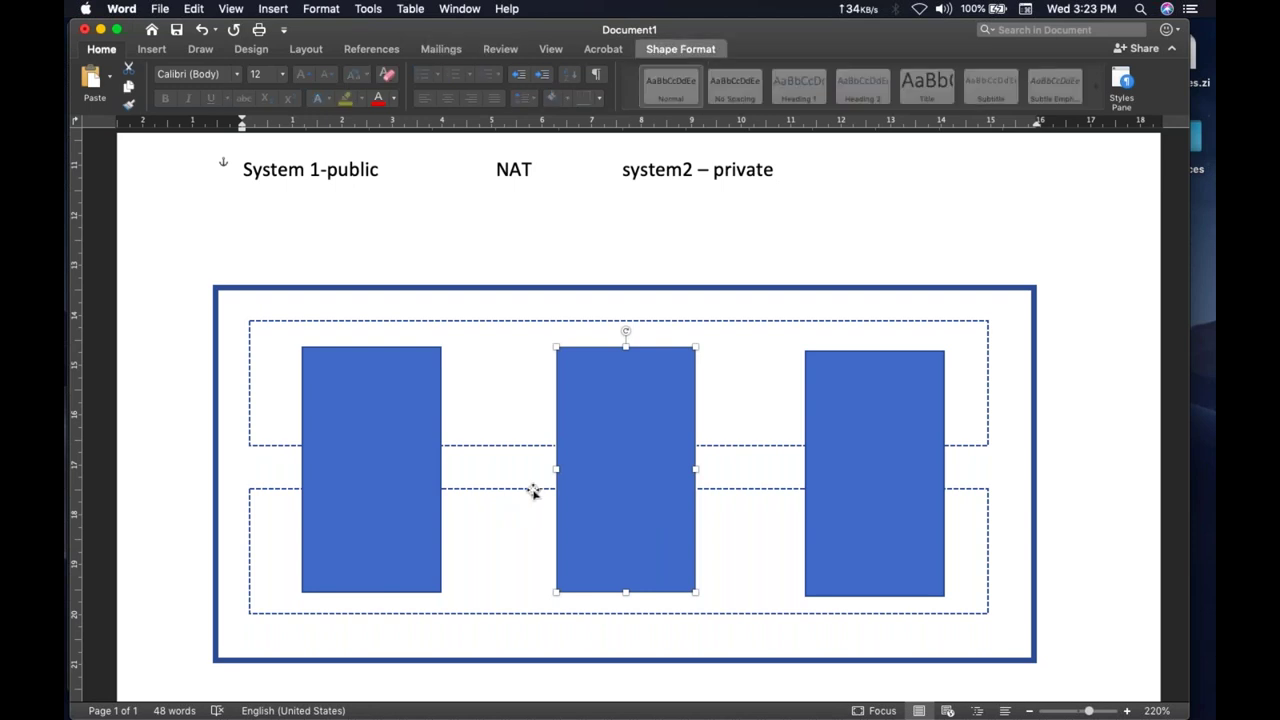
{"action": "key", "text": "Escape"}
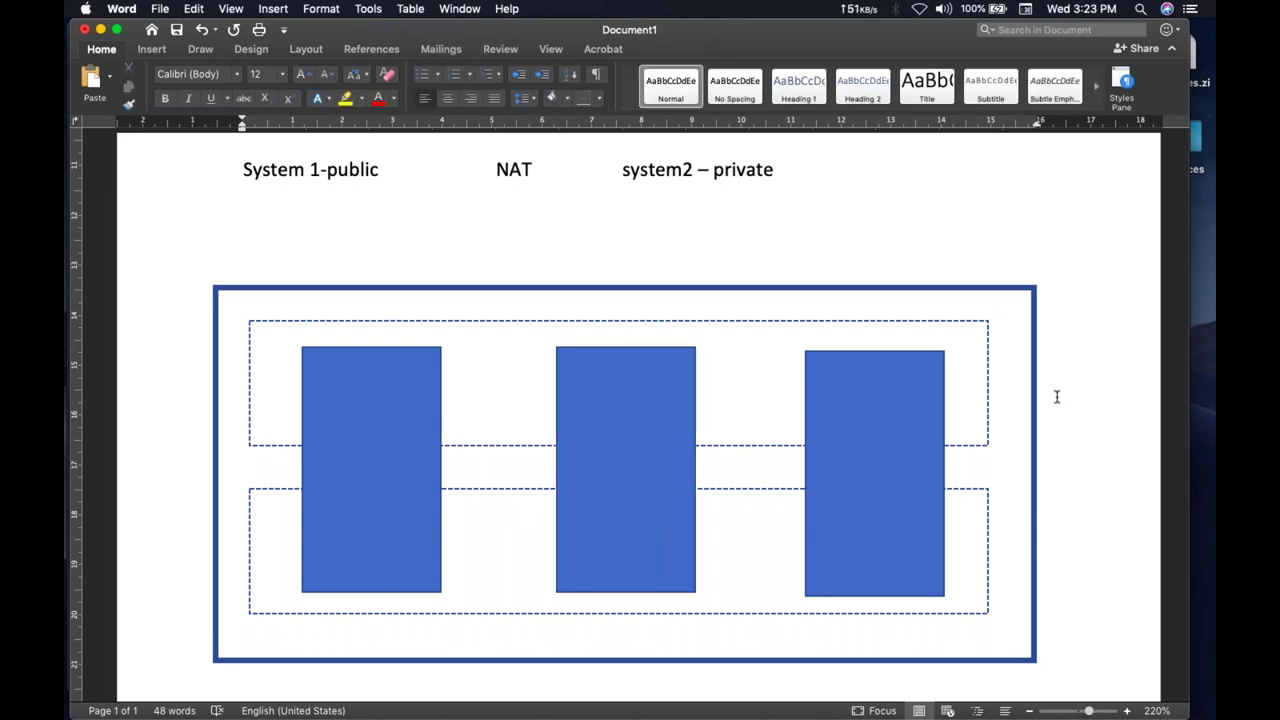
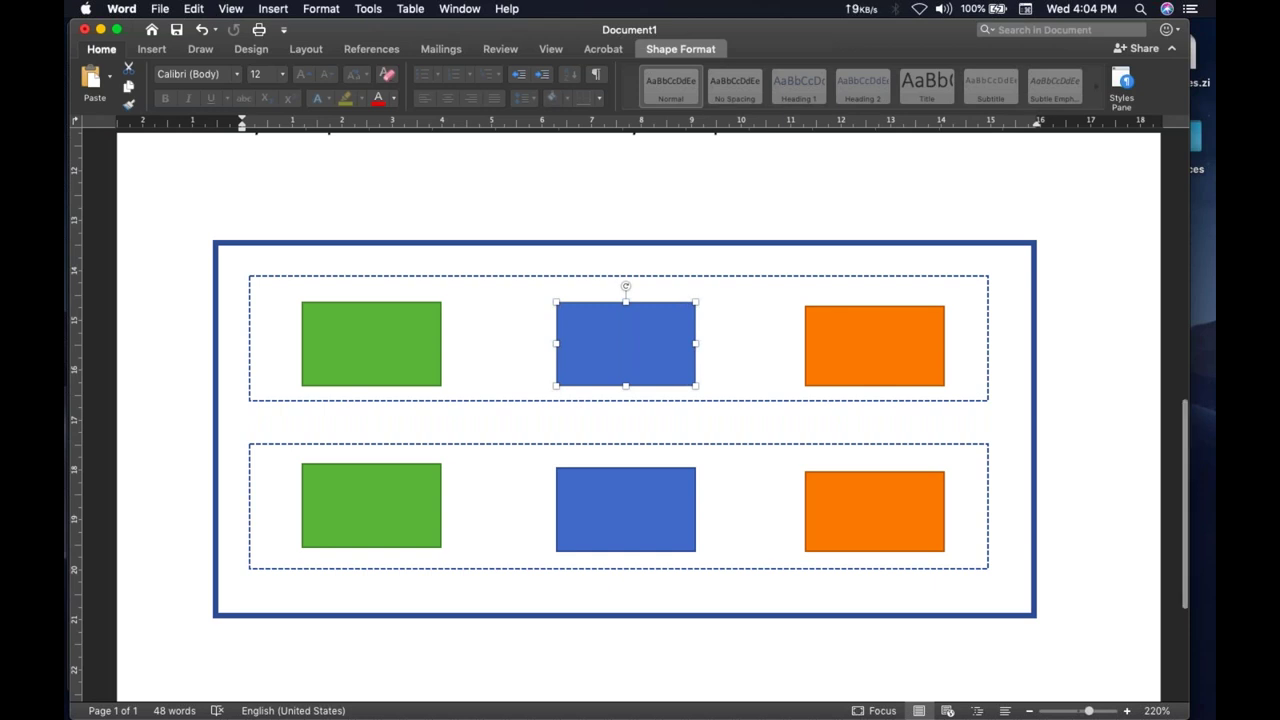
{"action": "scroll", "coordinate": [629, 412], "scroll_direction": "down", "scroll_amount": 3}
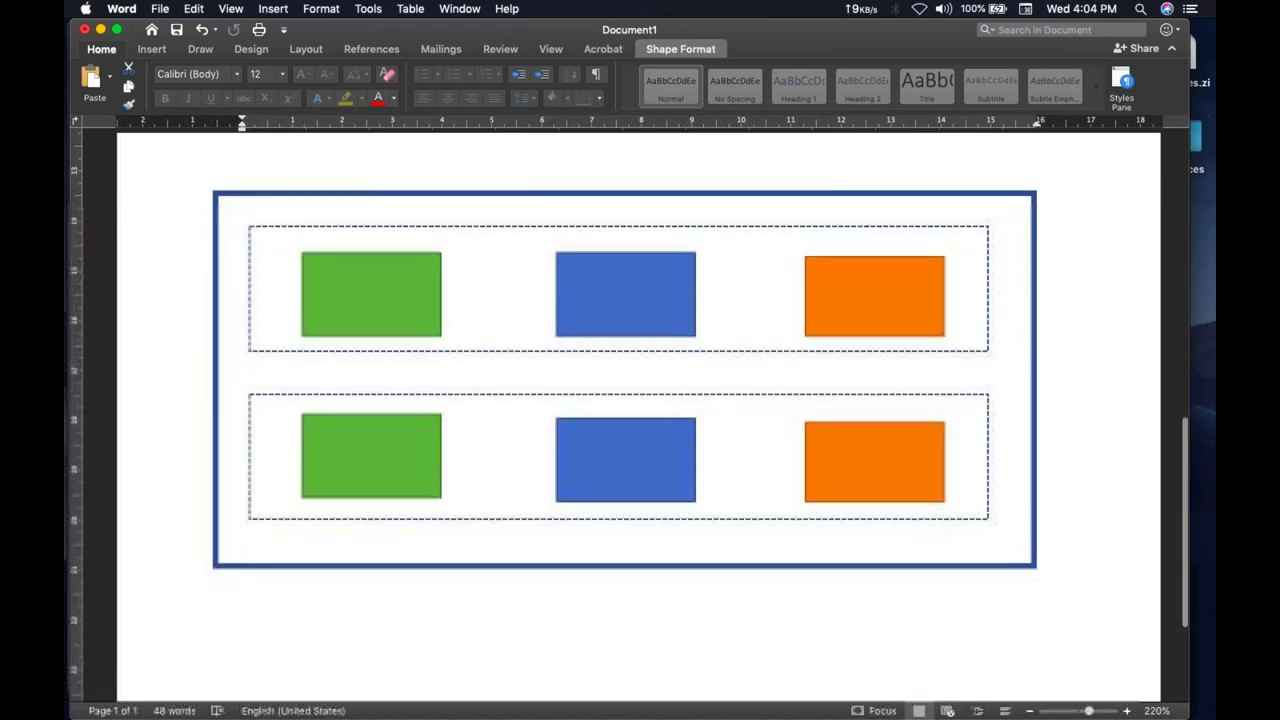
{"action": "scroll", "coordinate": [629, 412], "scroll_direction": "down", "scroll_amount": 1}
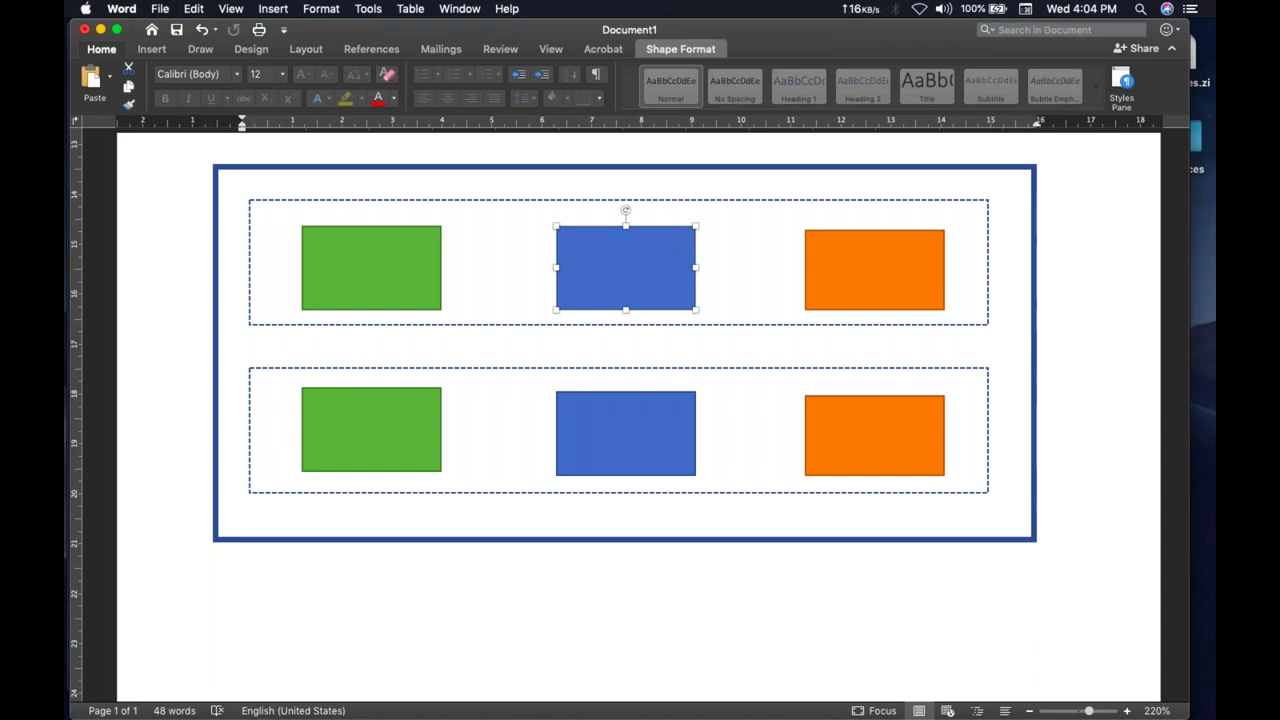
{"action": "left_click", "coordinate": [583, 605]}
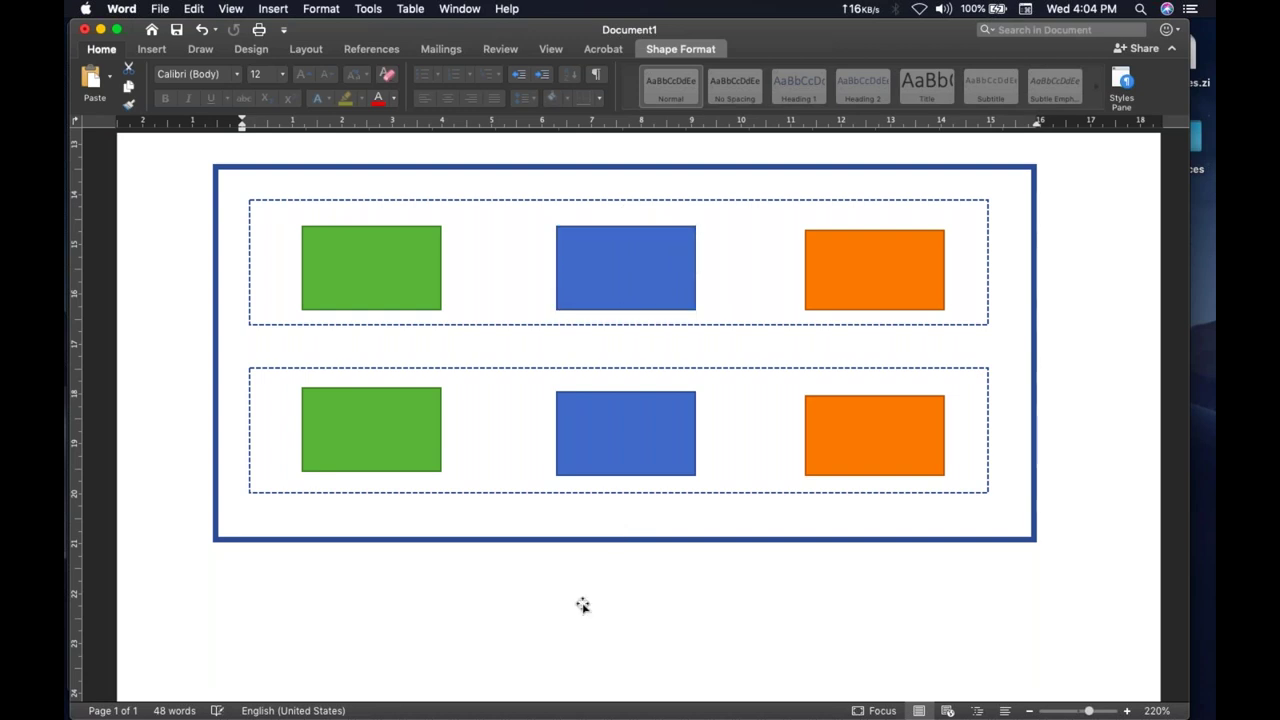
{"action": "scroll", "coordinate": [583, 605], "scroll_direction": "up", "scroll_amount": 2}
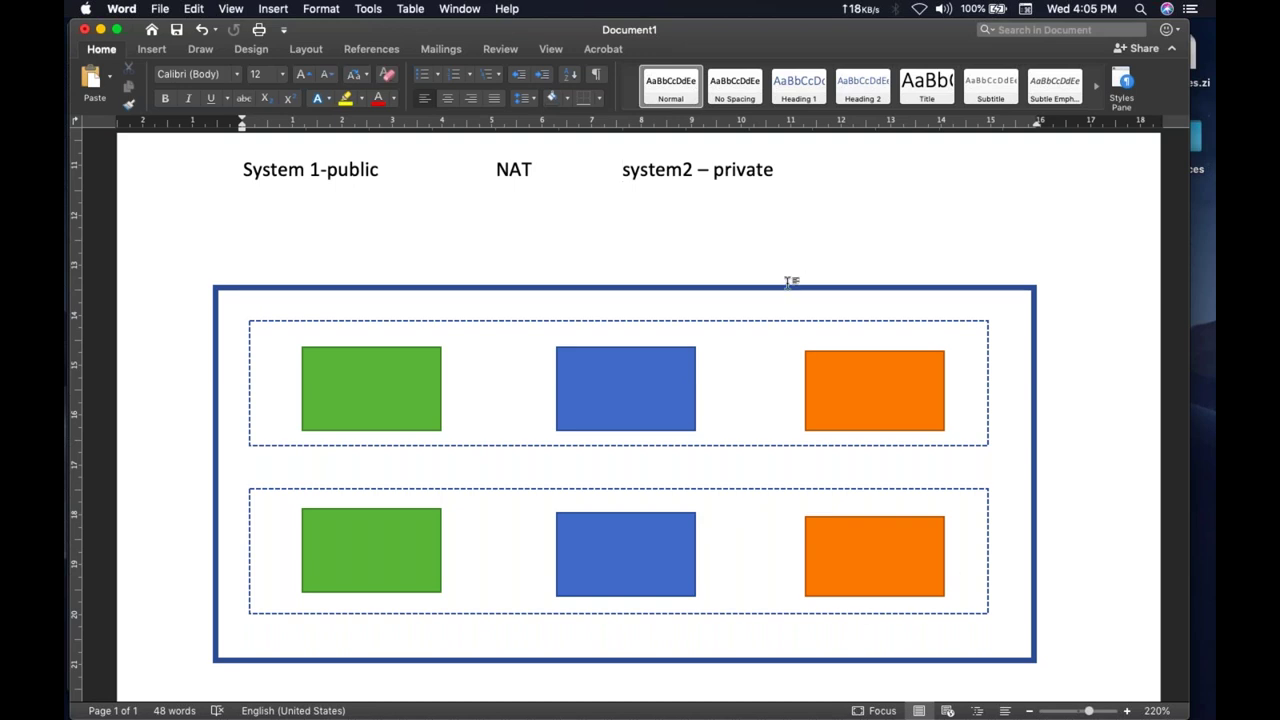
Add a small upright blue rectangle below the large frame, slightly left of its centre
{"action": "scroll", "coordinate": [790, 281], "scroll_direction": "down", "scroll_amount": 3}
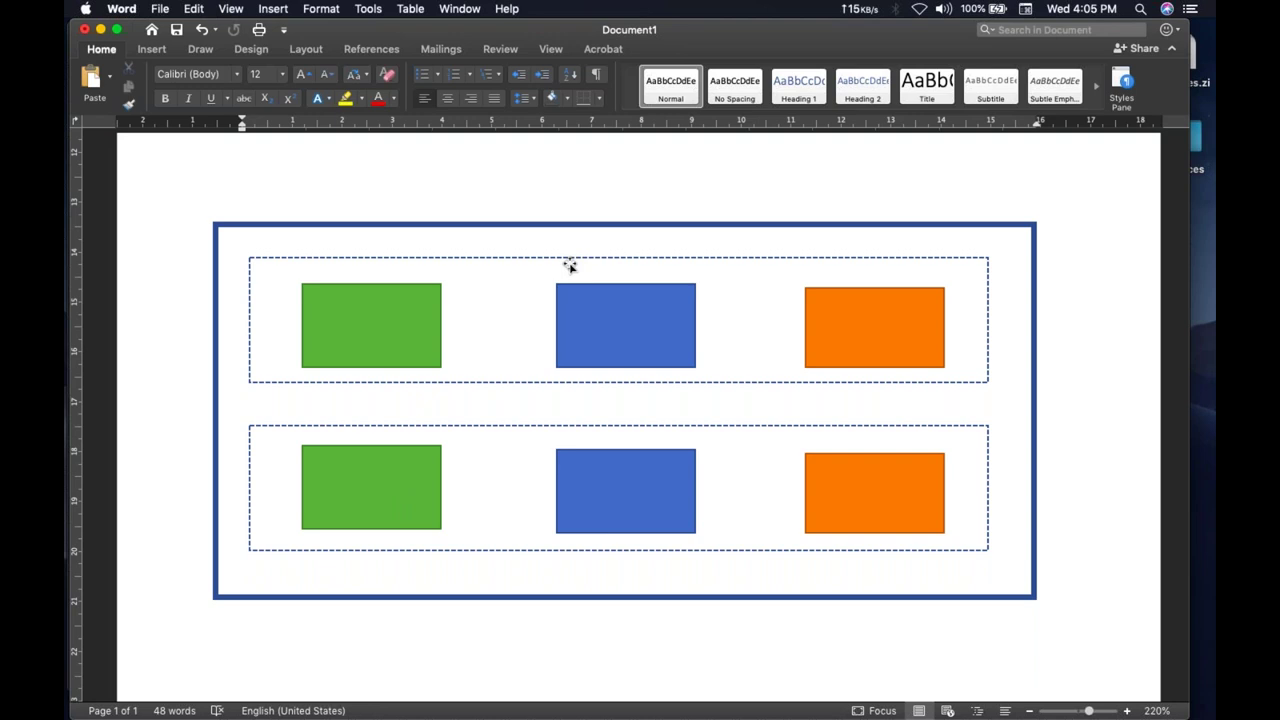
{"action": "scroll", "coordinate": [569, 265], "scroll_direction": "down", "scroll_amount": 3}
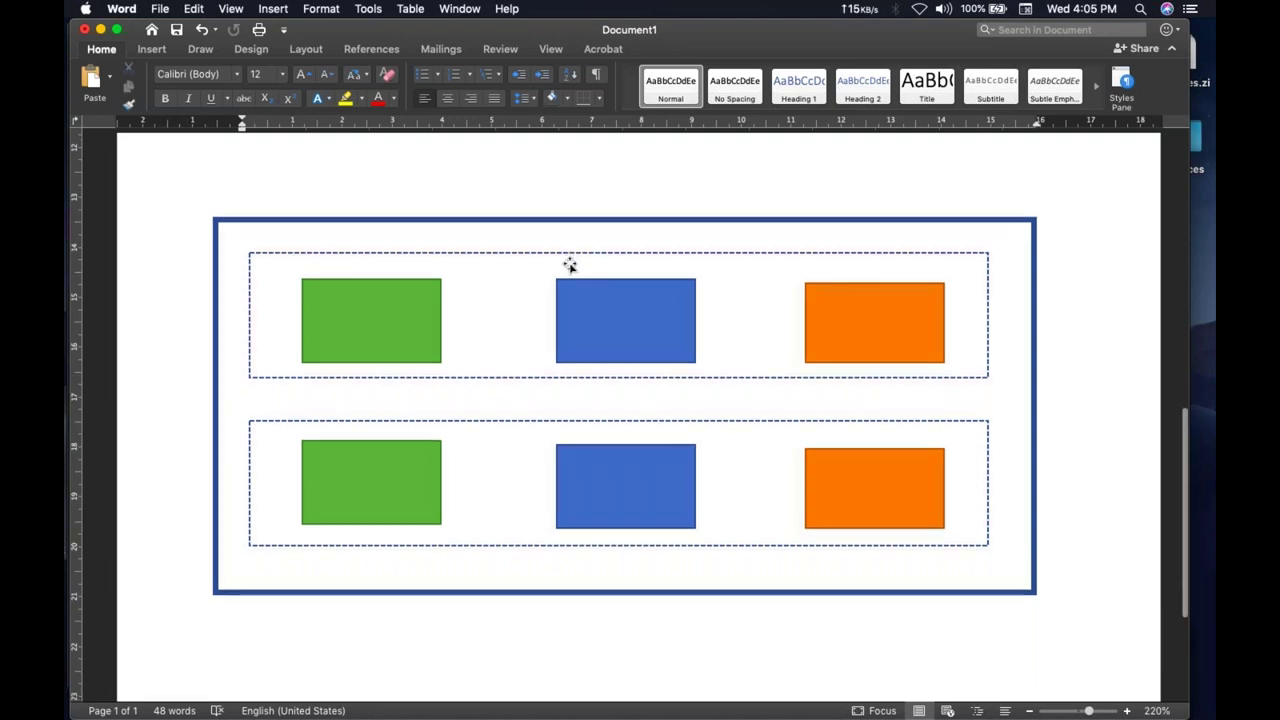
{"action": "left_click", "coordinate": [663, 371]}
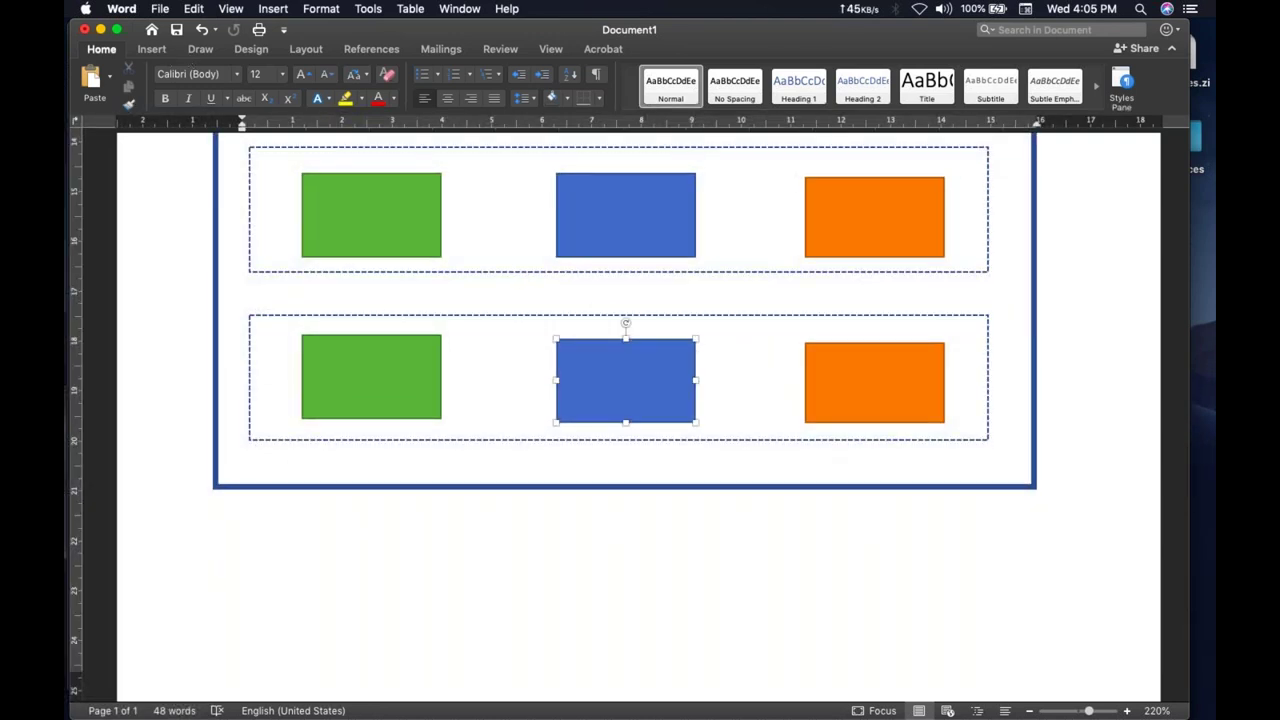
{"action": "left_click_drag", "start_coordinate": [642, 416], "coordinate": [578, 593]}
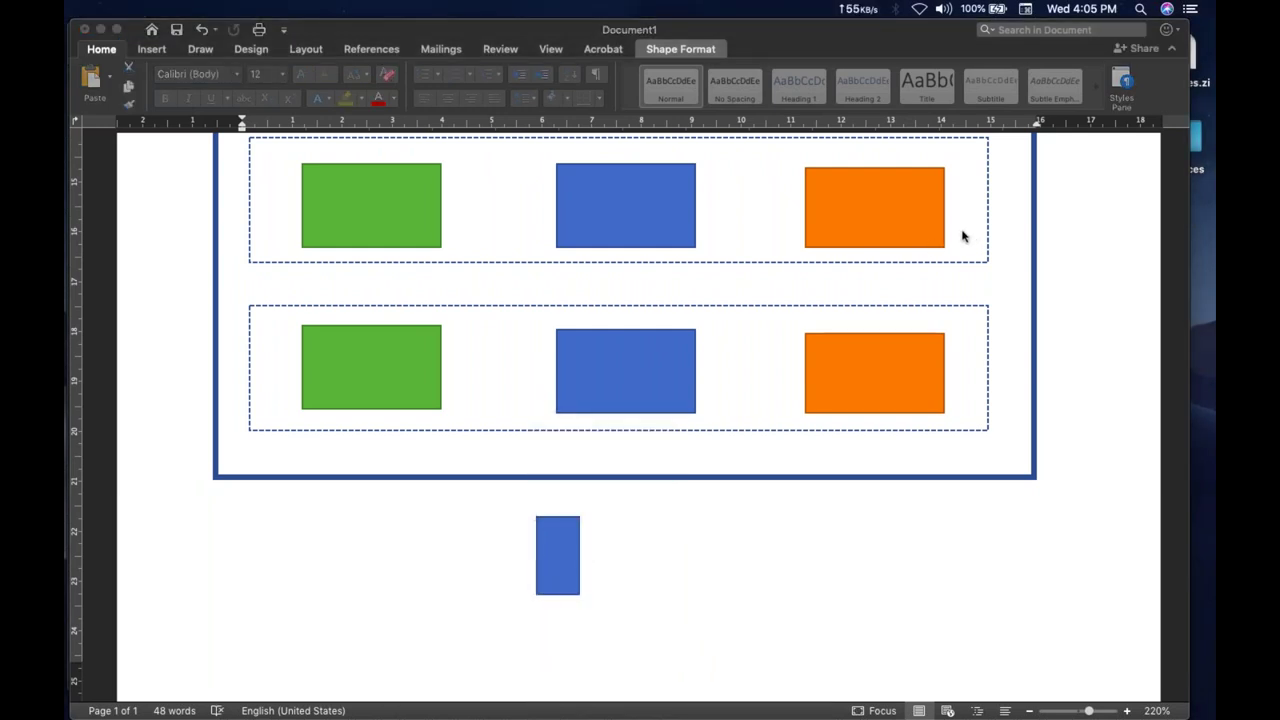
{"action": "left_click", "coordinate": [556, 590]}
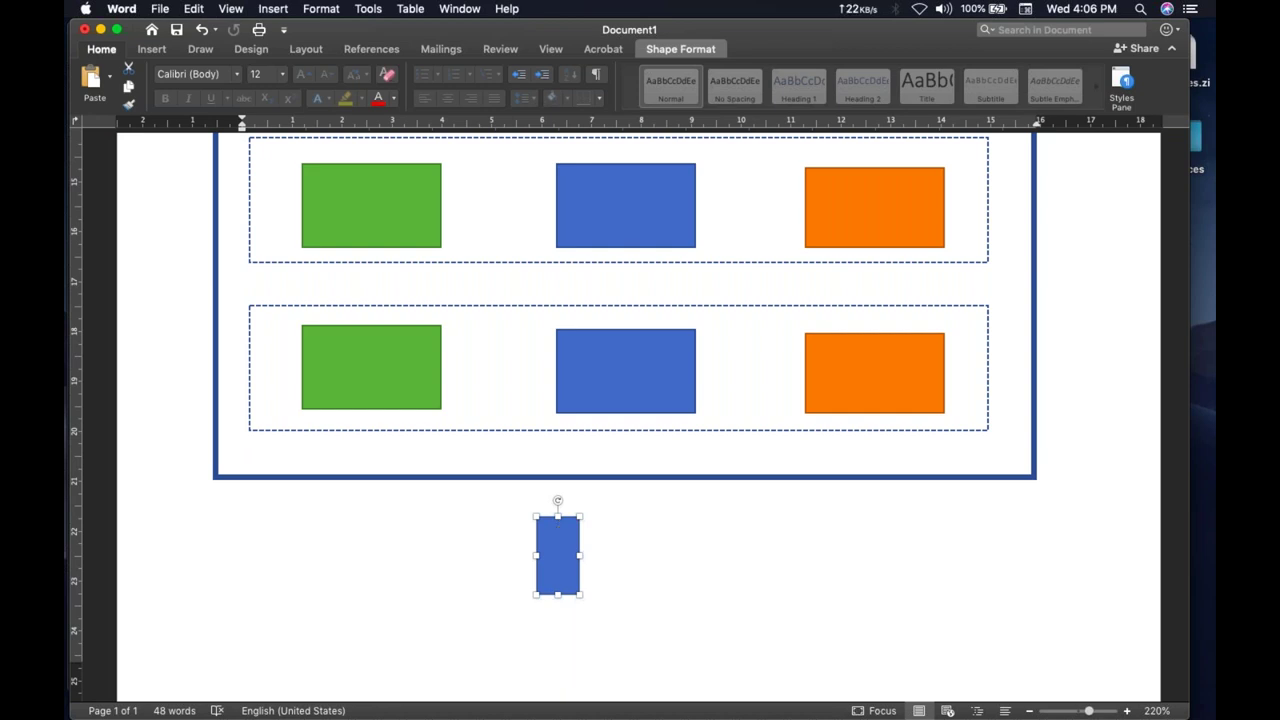
{"action": "left_click", "coordinate": [838, 363]}
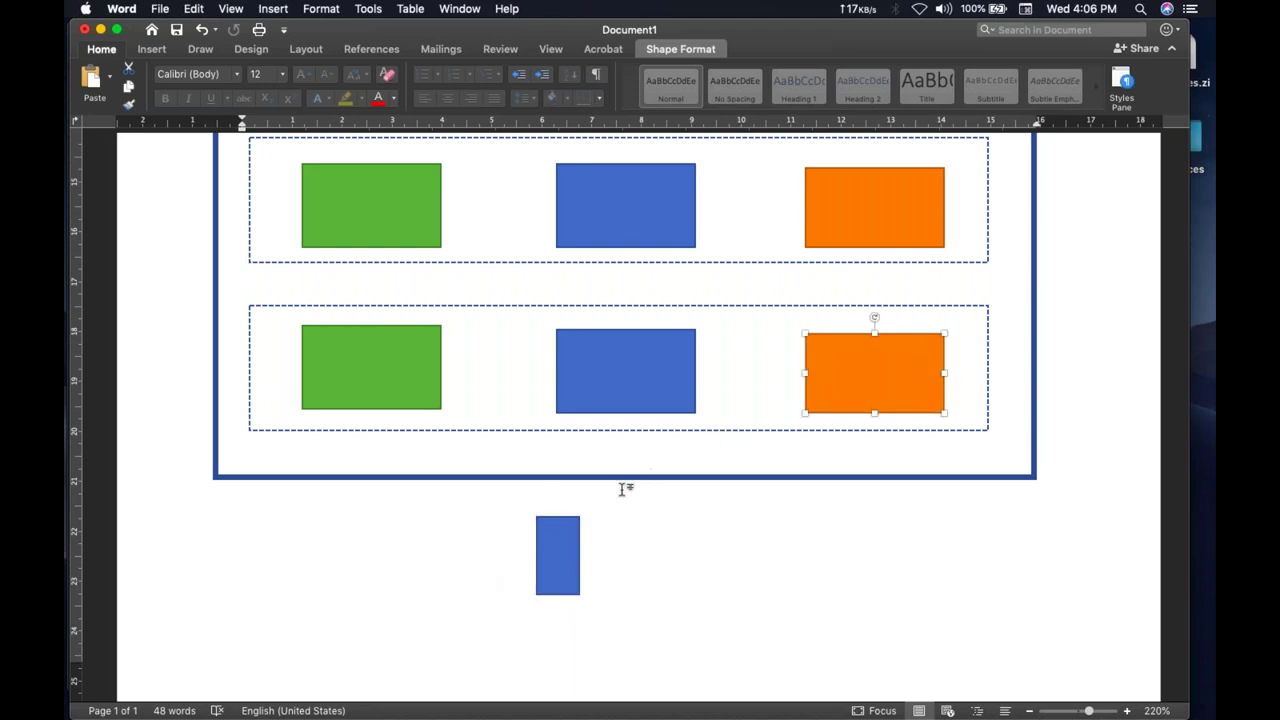
{"action": "left_click", "coordinate": [551, 554]}
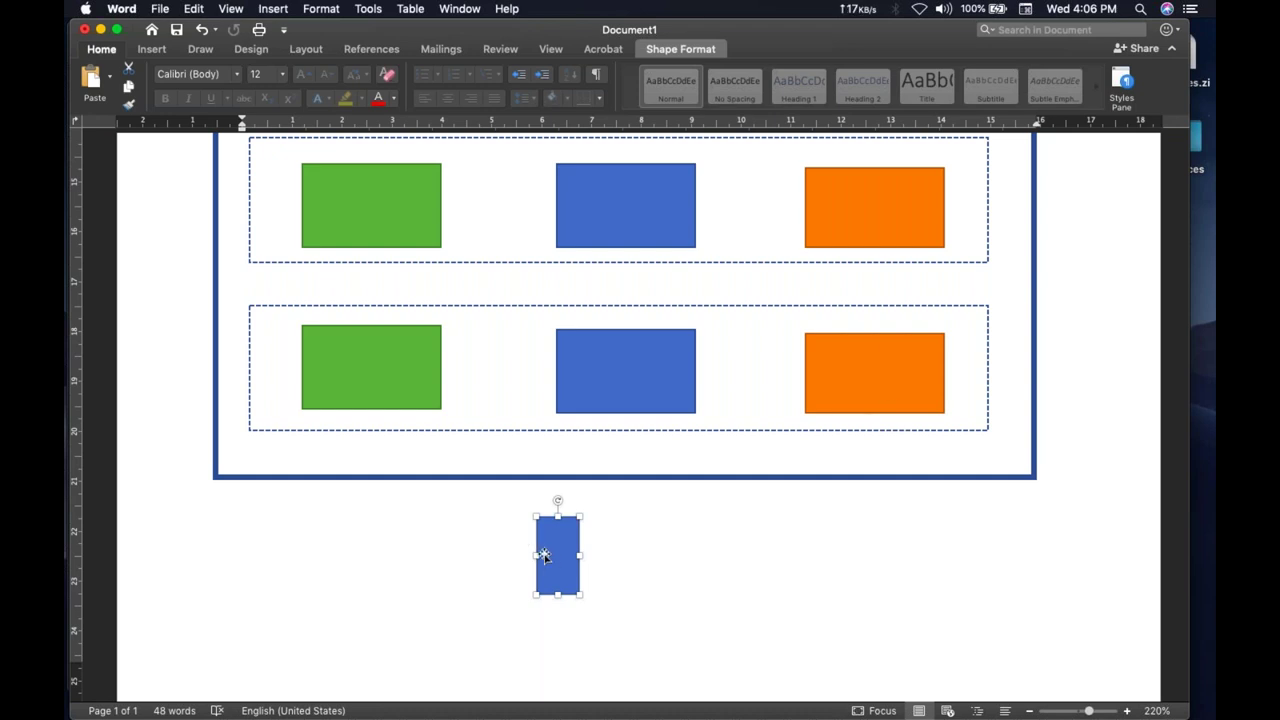
{"action": "left_click", "coordinate": [850, 385]}
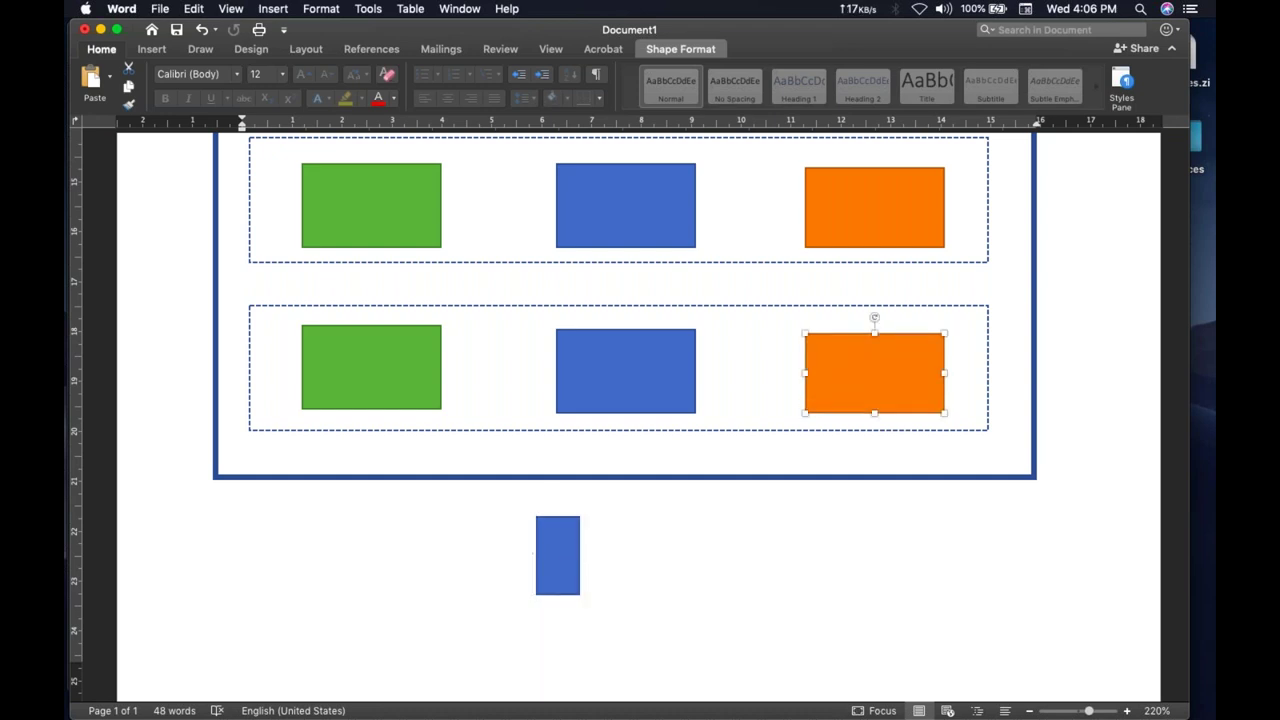
{"action": "left_click", "coordinate": [563, 531]}
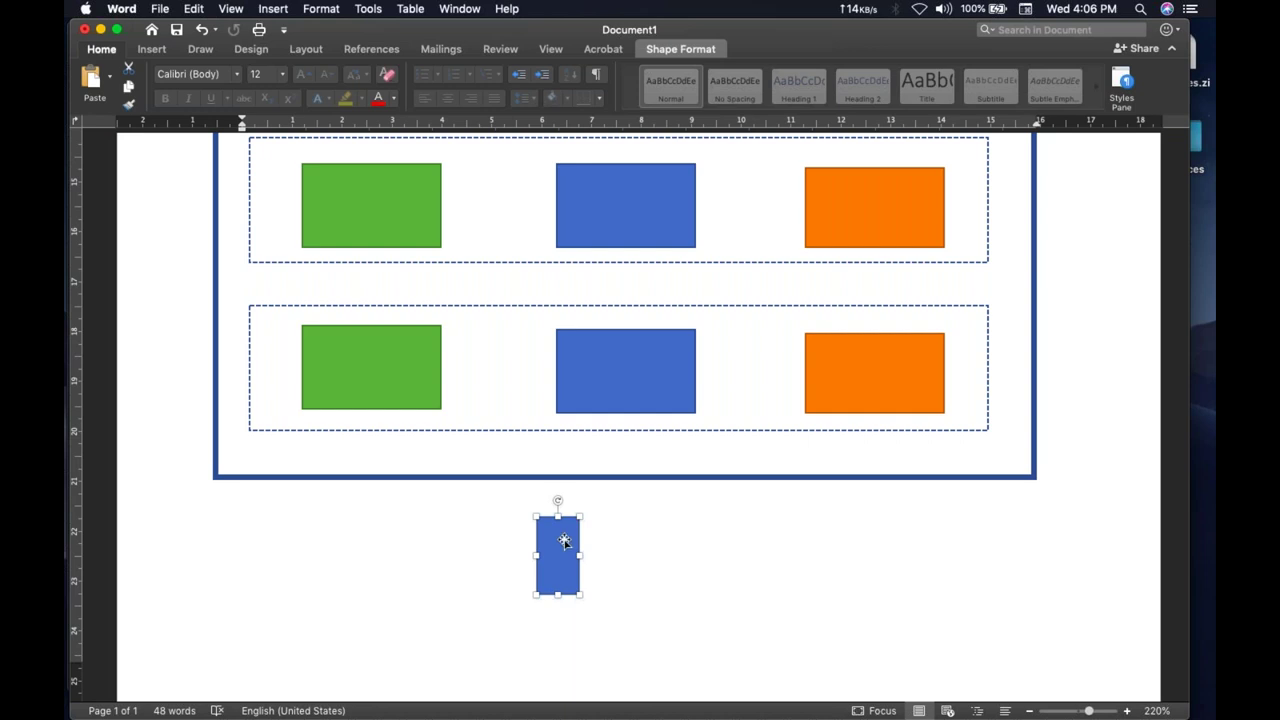
{"action": "left_click", "coordinate": [575, 363]}
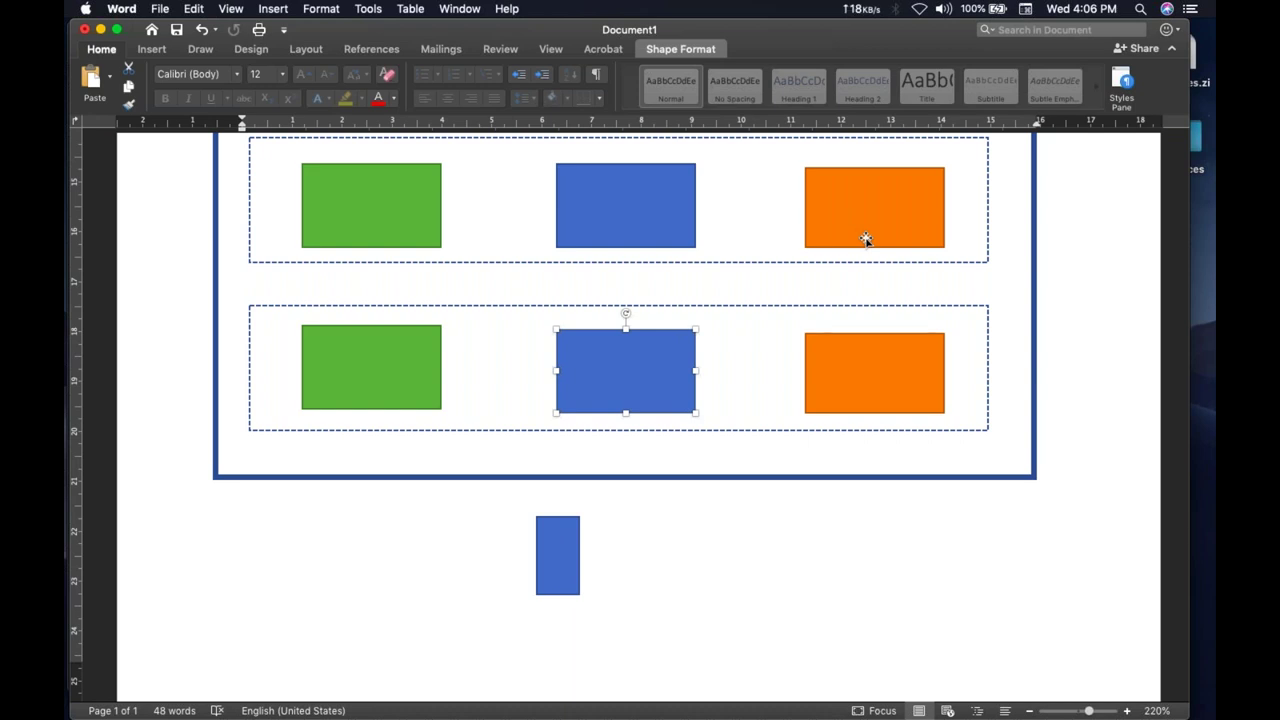
{"action": "left_click", "coordinate": [552, 551]}
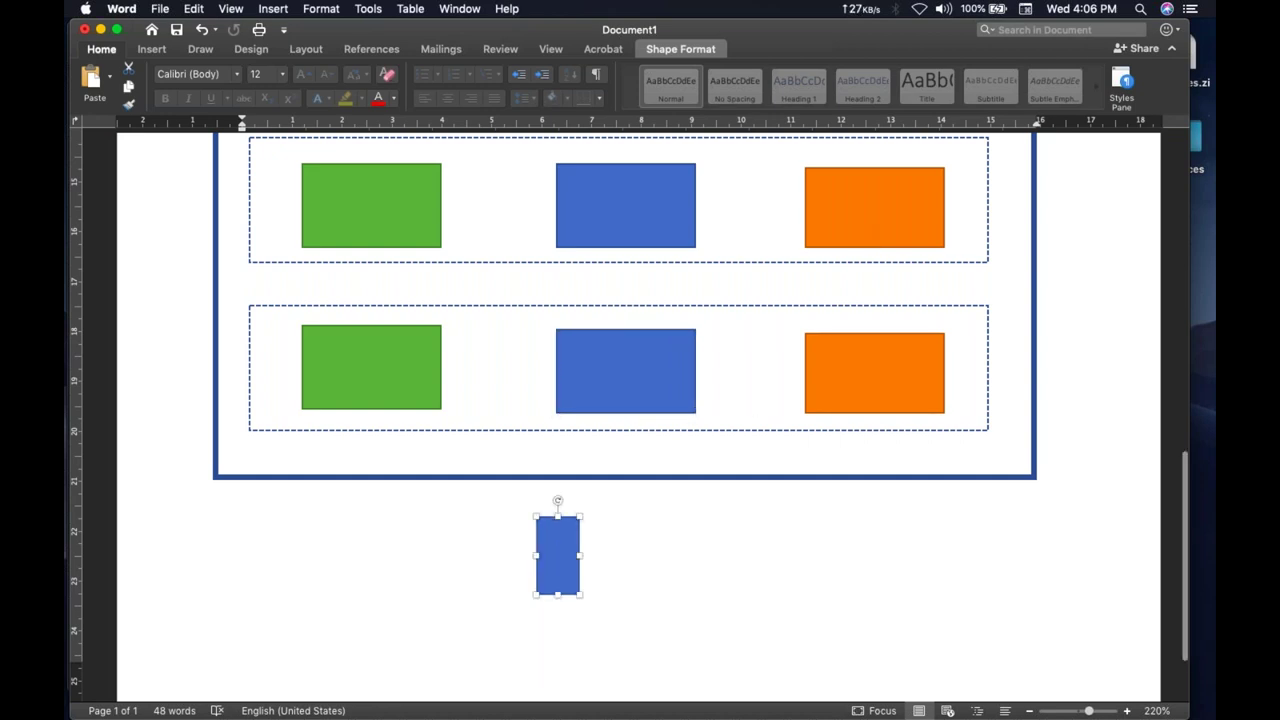
{"action": "key", "text": "Escape"}
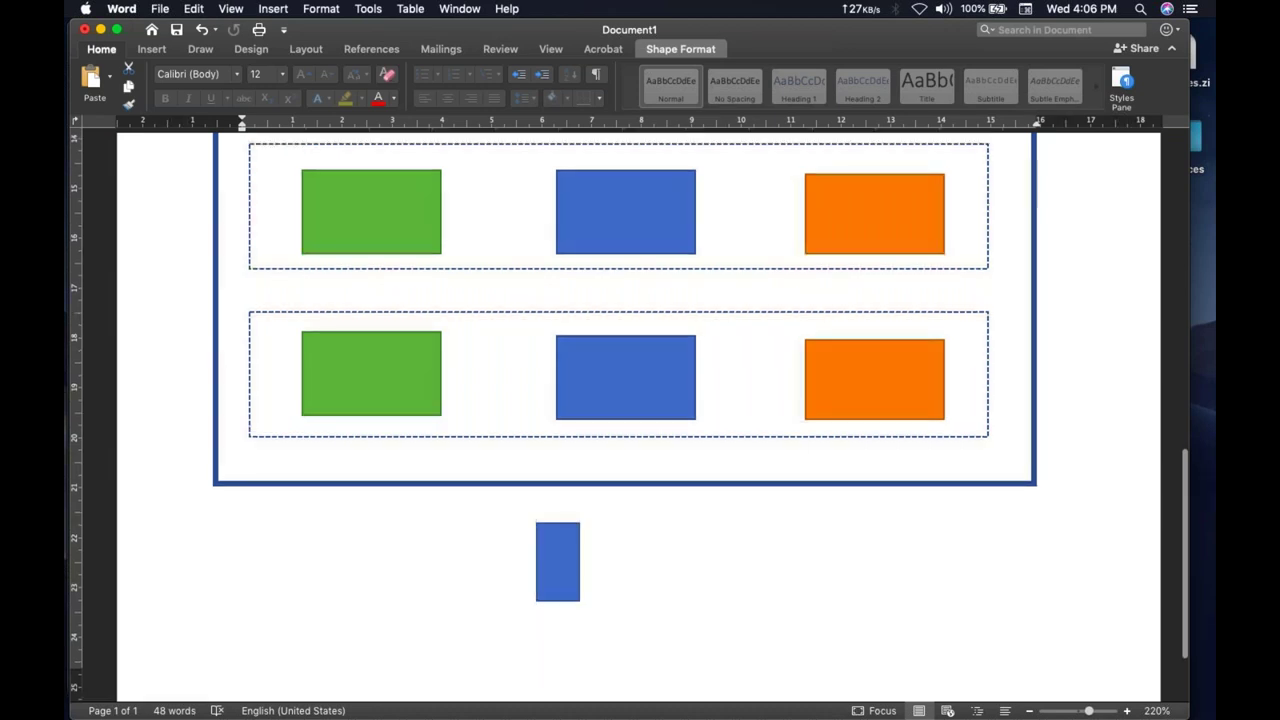
{"action": "scroll", "coordinate": [640, 420], "scroll_direction": "up", "scroll_amount": 1}
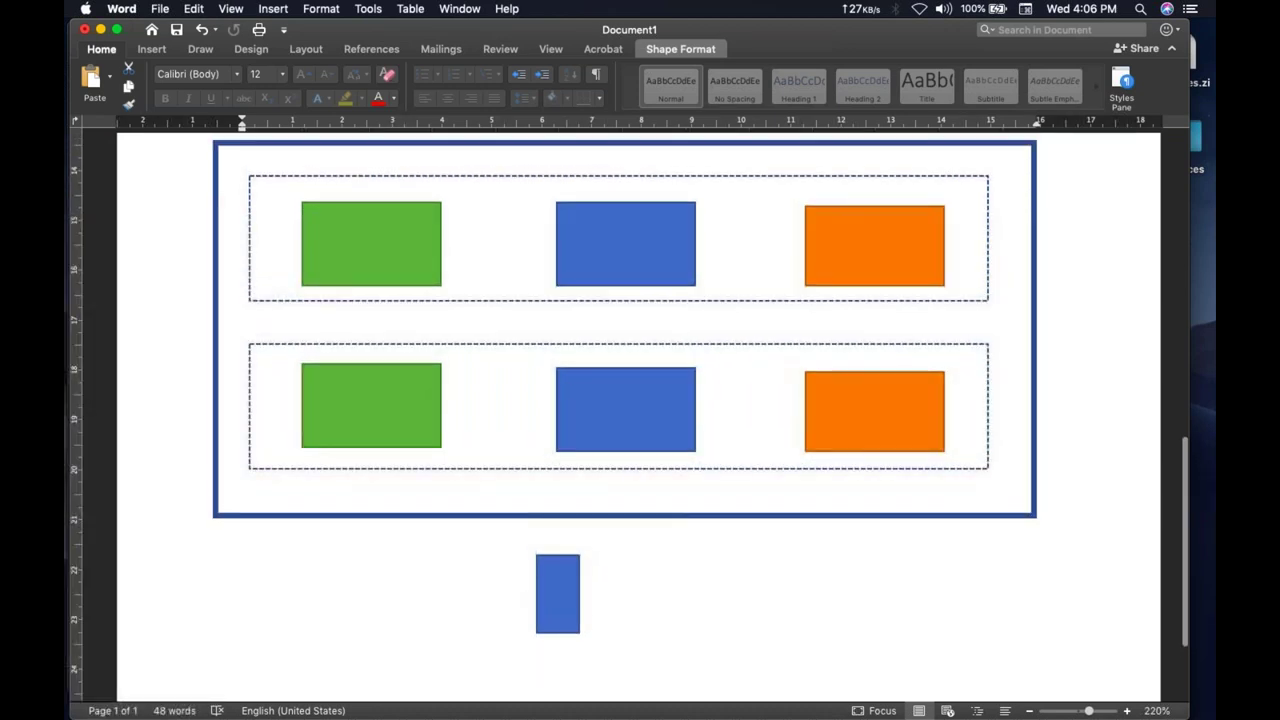
{"action": "left_click", "coordinate": [557, 593]}
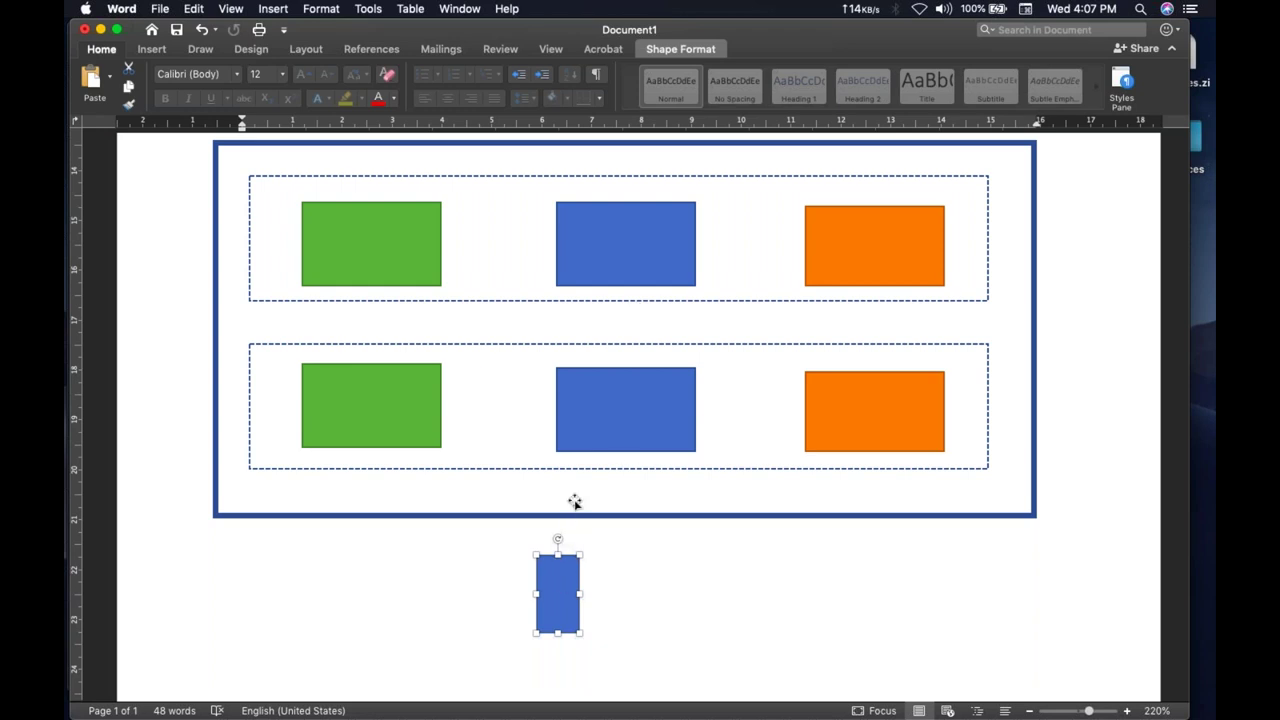
{"action": "left_click", "coordinate": [589, 418]}
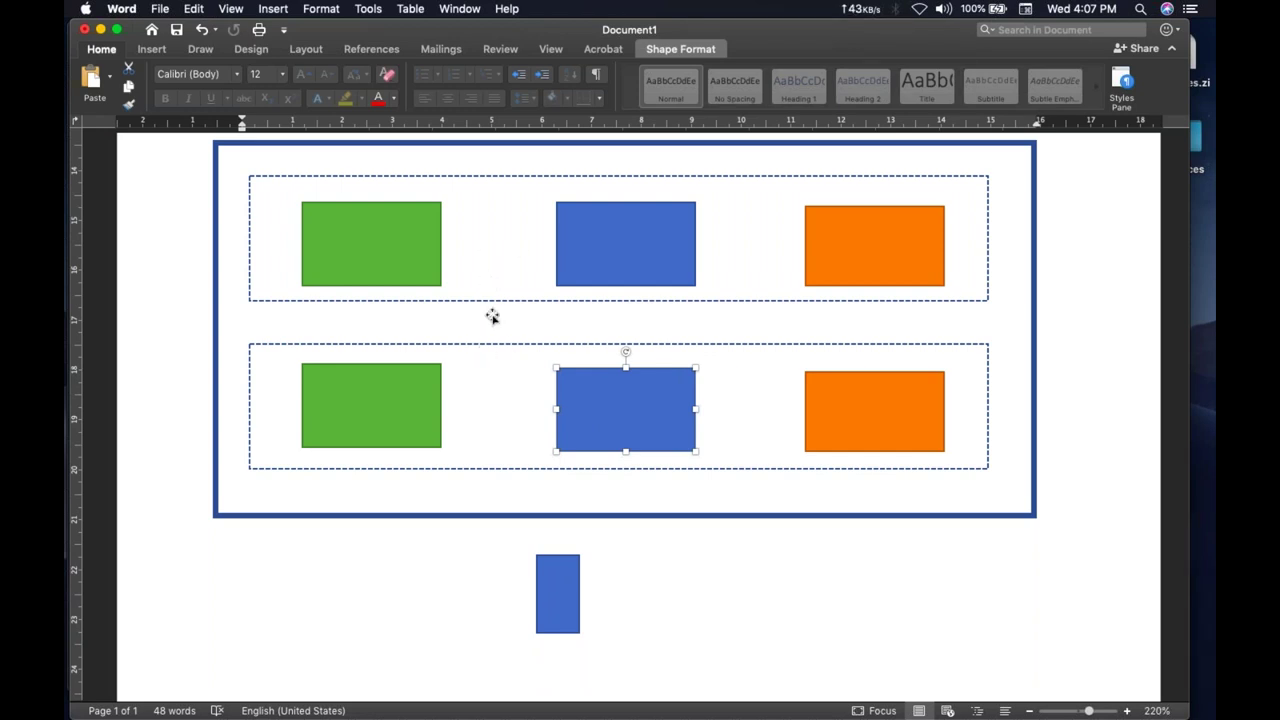
{"action": "left_click", "coordinate": [549, 600]}
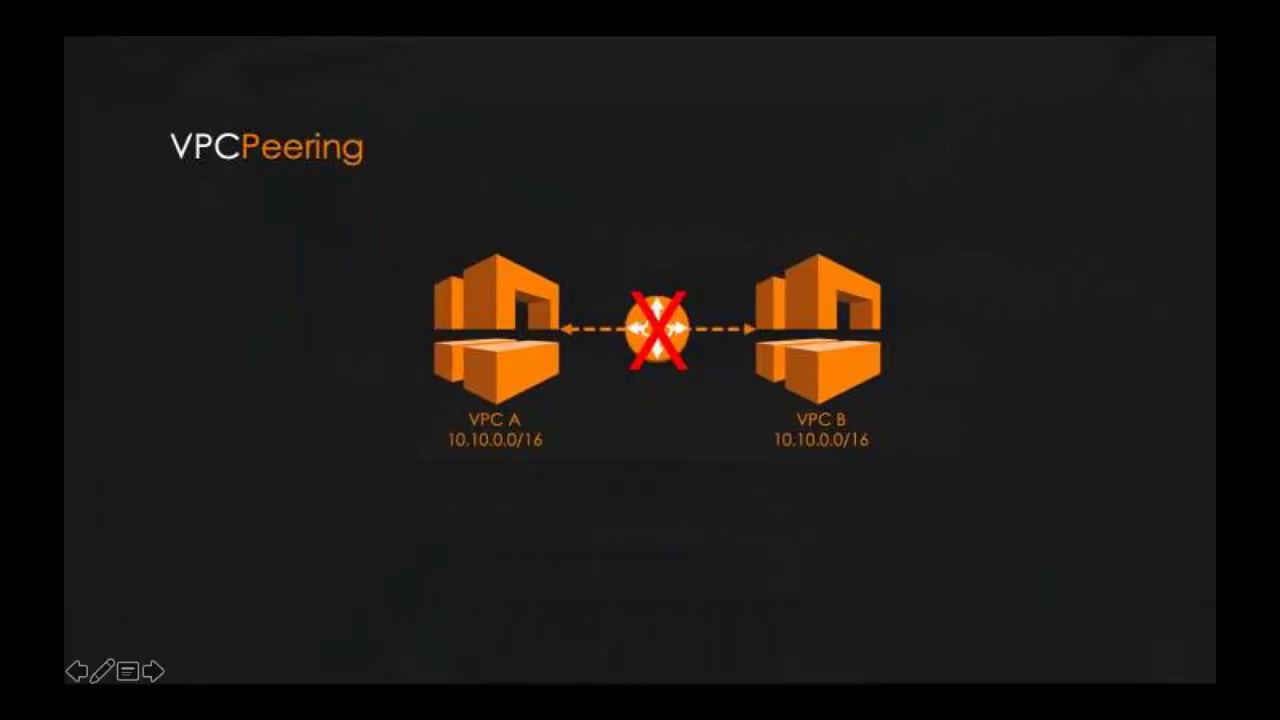
End the PowerPoint slide show and restart it from slide 20, AWS VPC Flow Logs
{"action": "key", "text": "Right"}
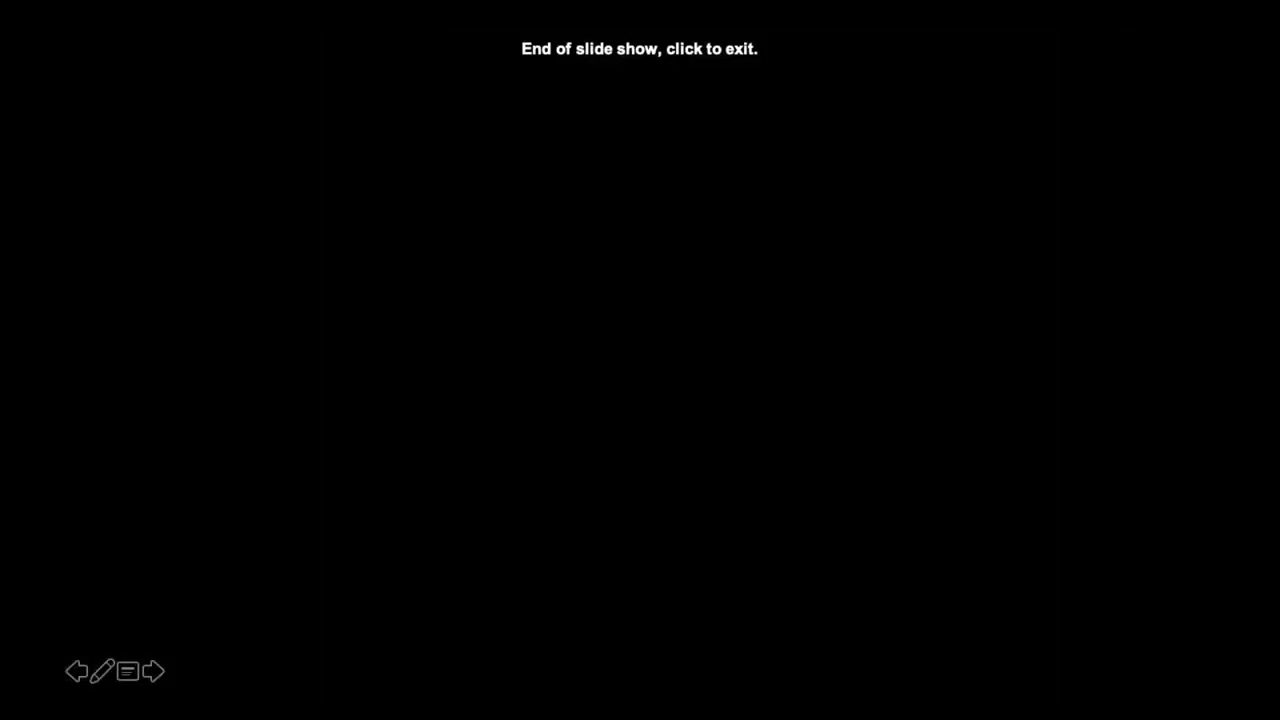
{"action": "key", "text": "Escape"}
{"action": "scroll", "coordinate": [94, 560], "scroll_direction": "down", "scroll_amount": 1}
{"action": "scroll", "coordinate": [94, 560], "scroll_direction": "down", "scroll_amount": 15}
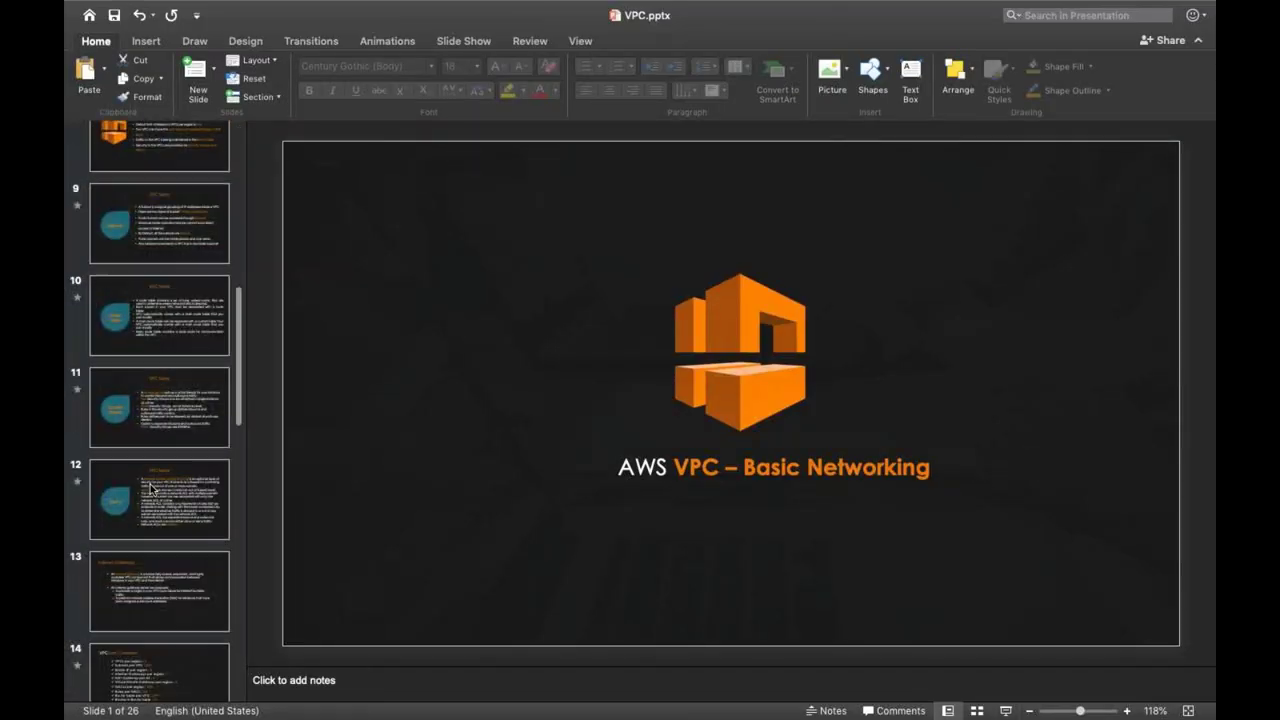
{"action": "left_click", "coordinate": [186, 527]}
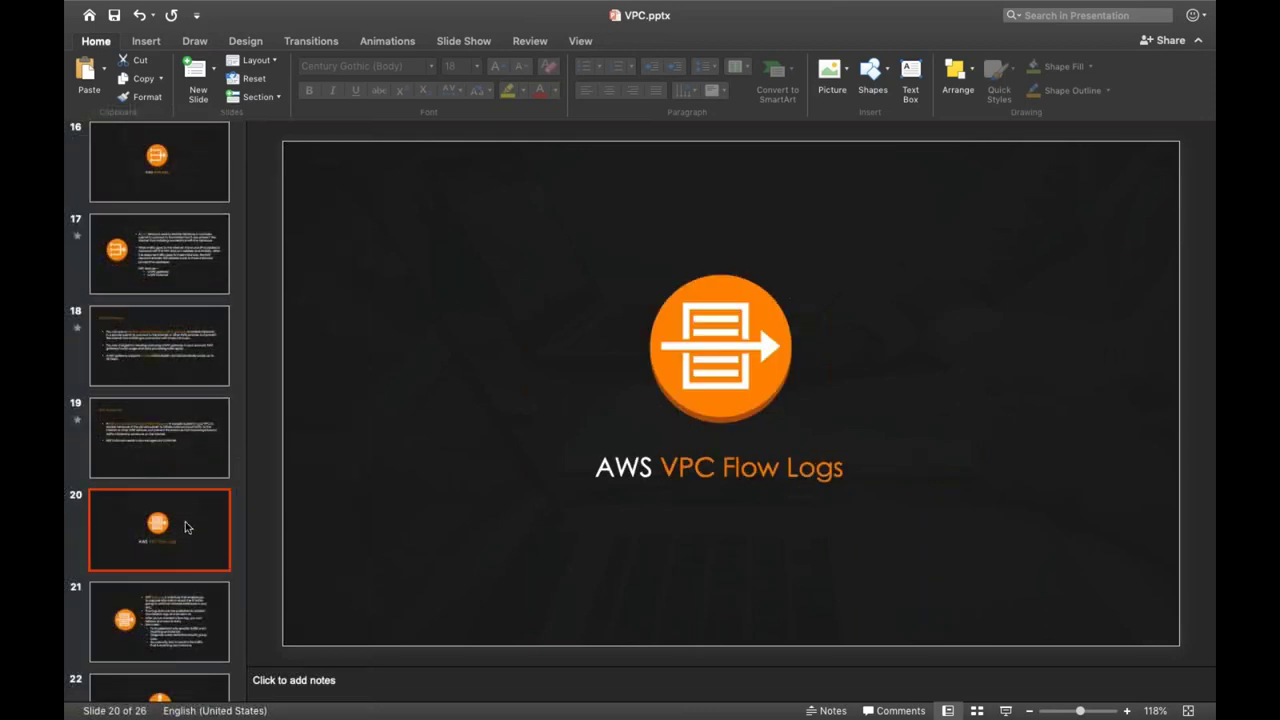
{"action": "left_click", "coordinate": [1004, 711]}
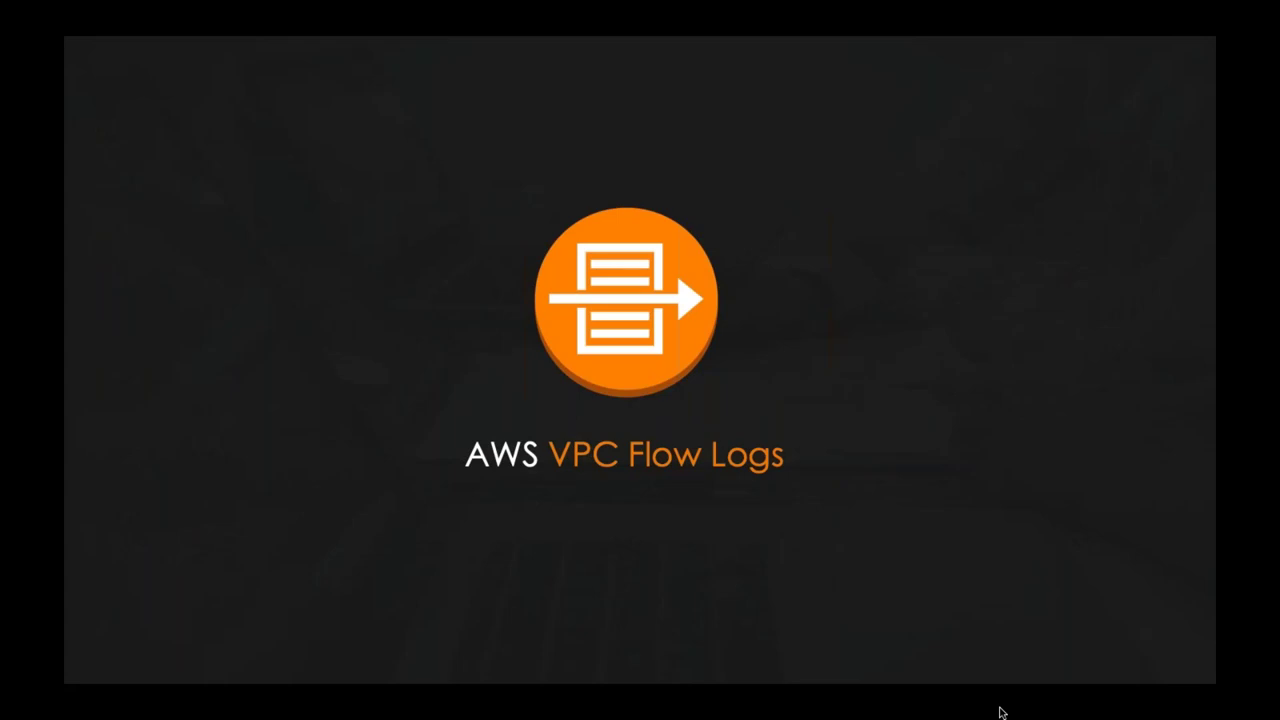
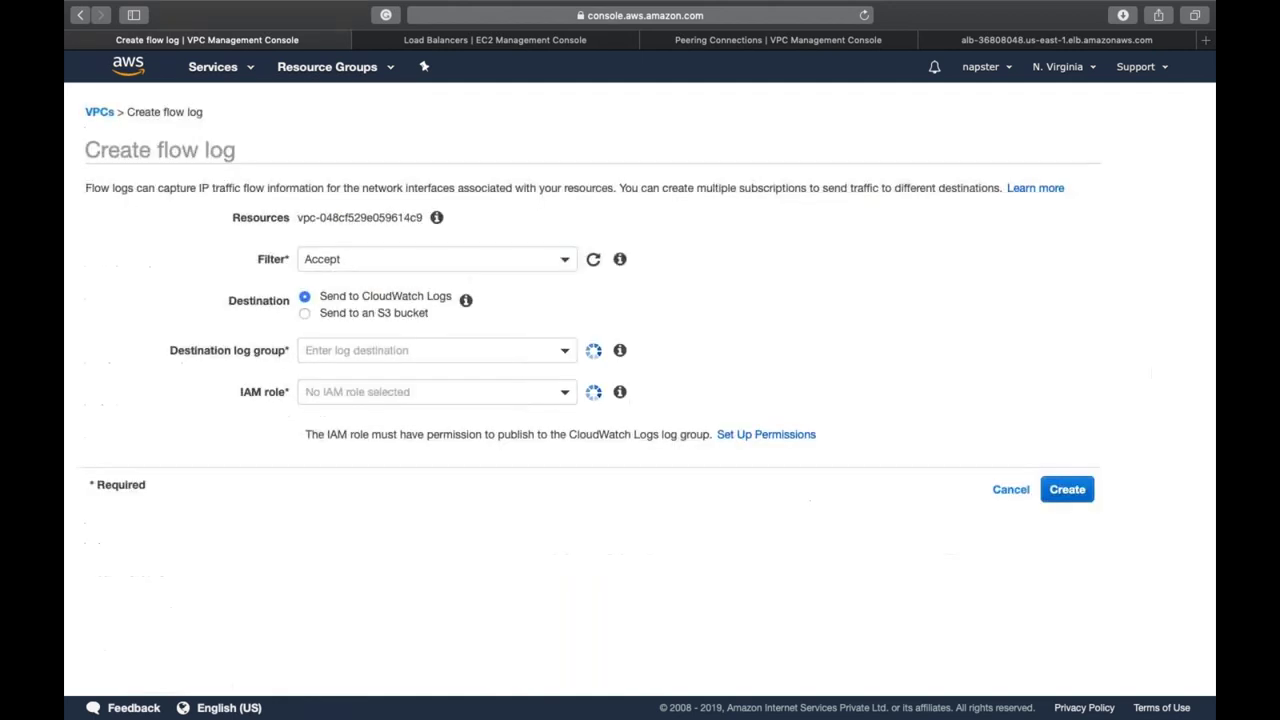
In the VPC's new flow log, set the filter to All, keep CloudWatch Logs as the destination and check the available log groups
{"action": "left_click", "coordinate": [378, 259]}
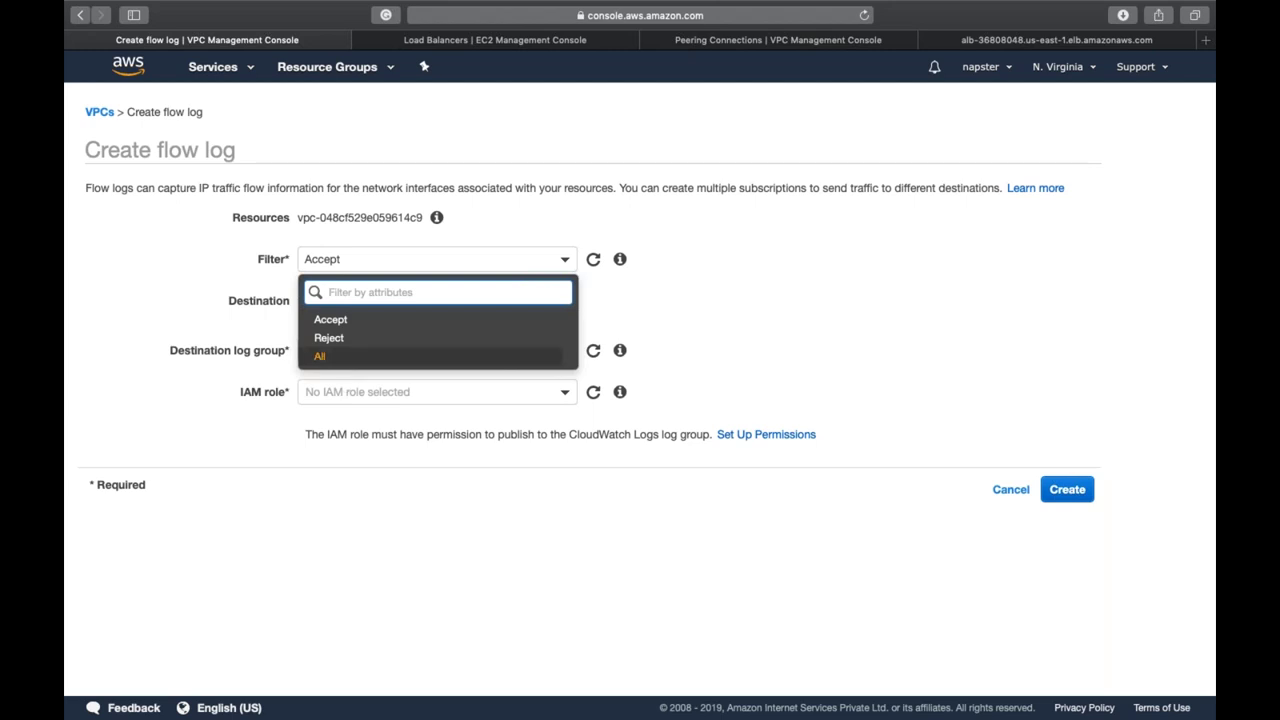
{"action": "left_click", "coordinate": [330, 356]}
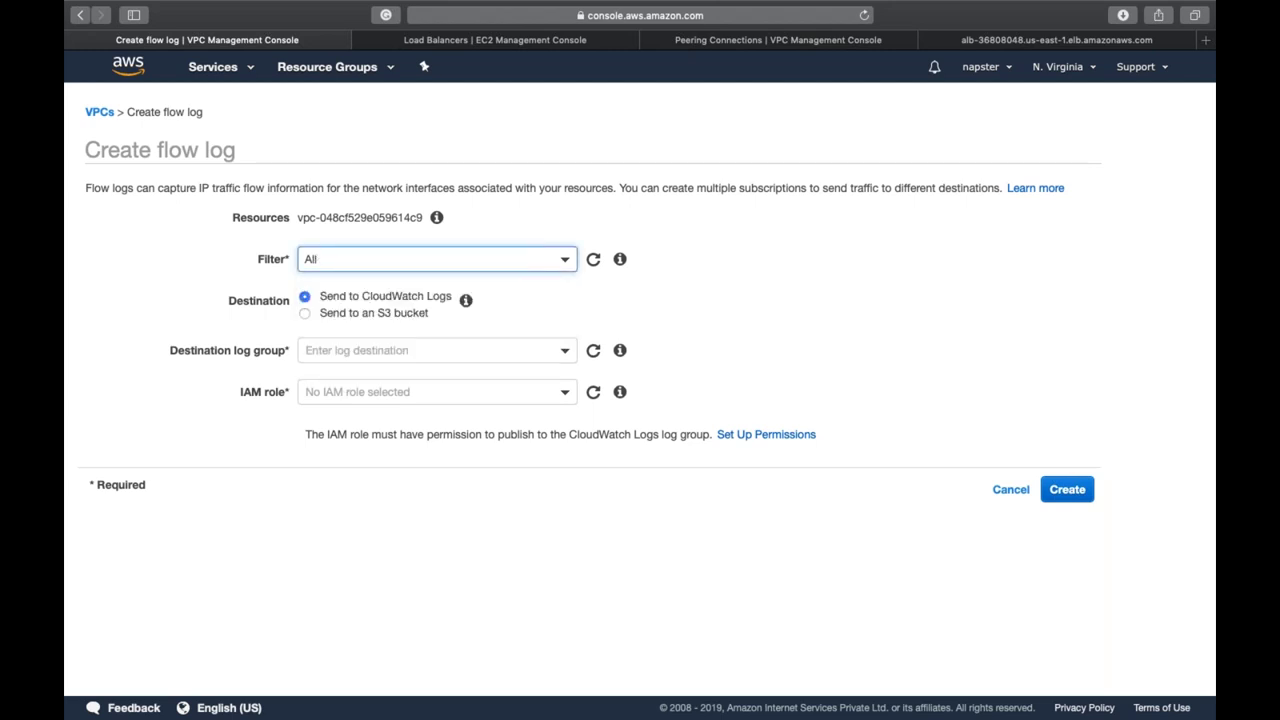
{"action": "left_click", "coordinate": [322, 318]}
{"action": "left_click", "coordinate": [344, 298]}
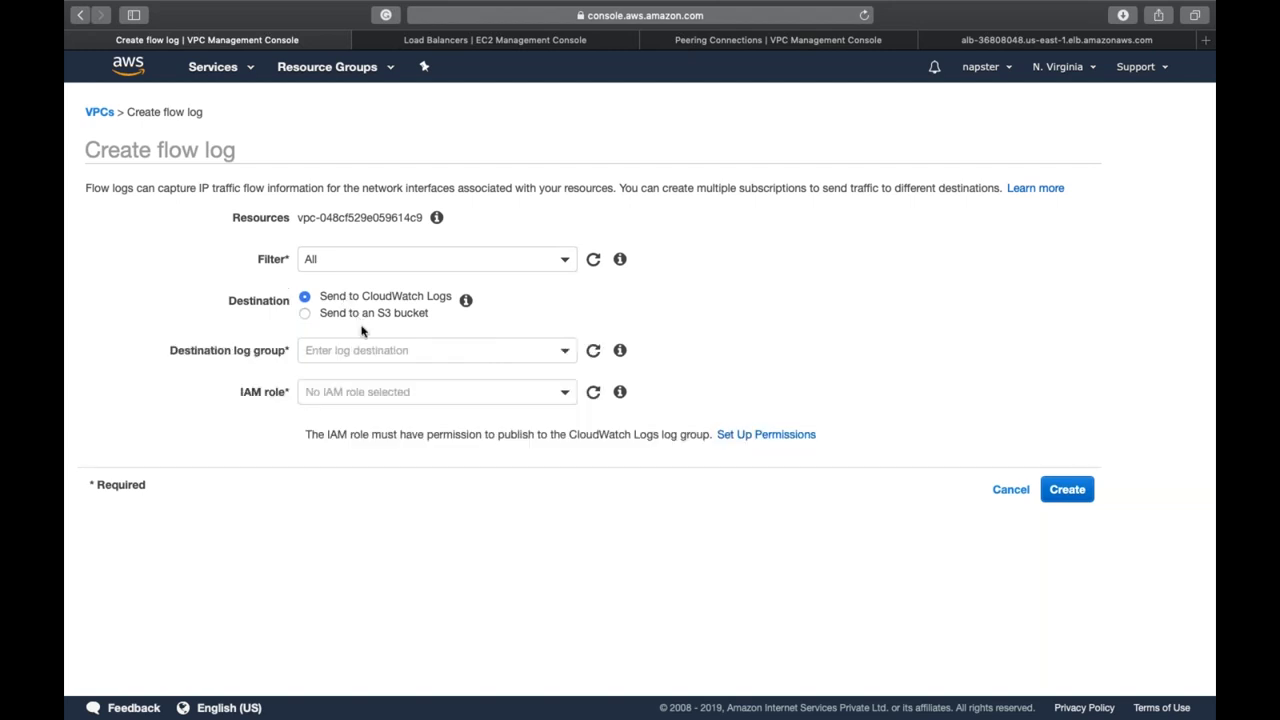
{"action": "left_click", "coordinate": [367, 350]}
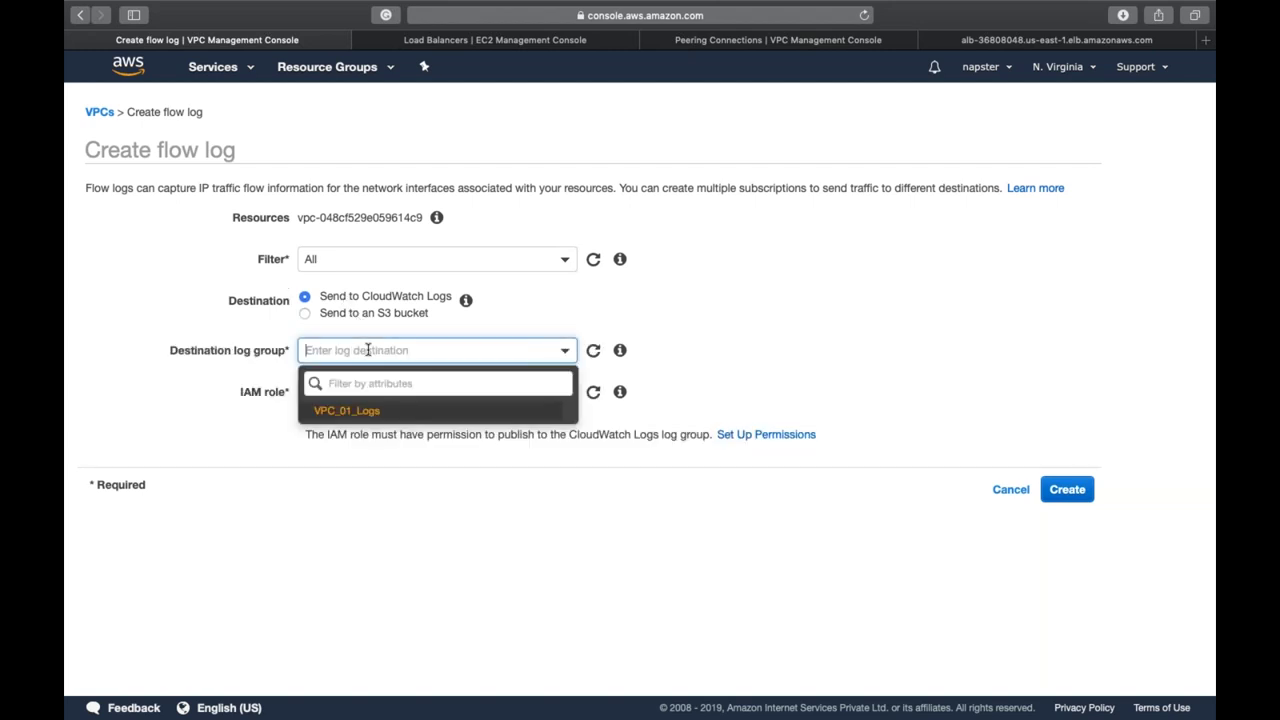
{"action": "left_click", "coordinate": [257, 348]}
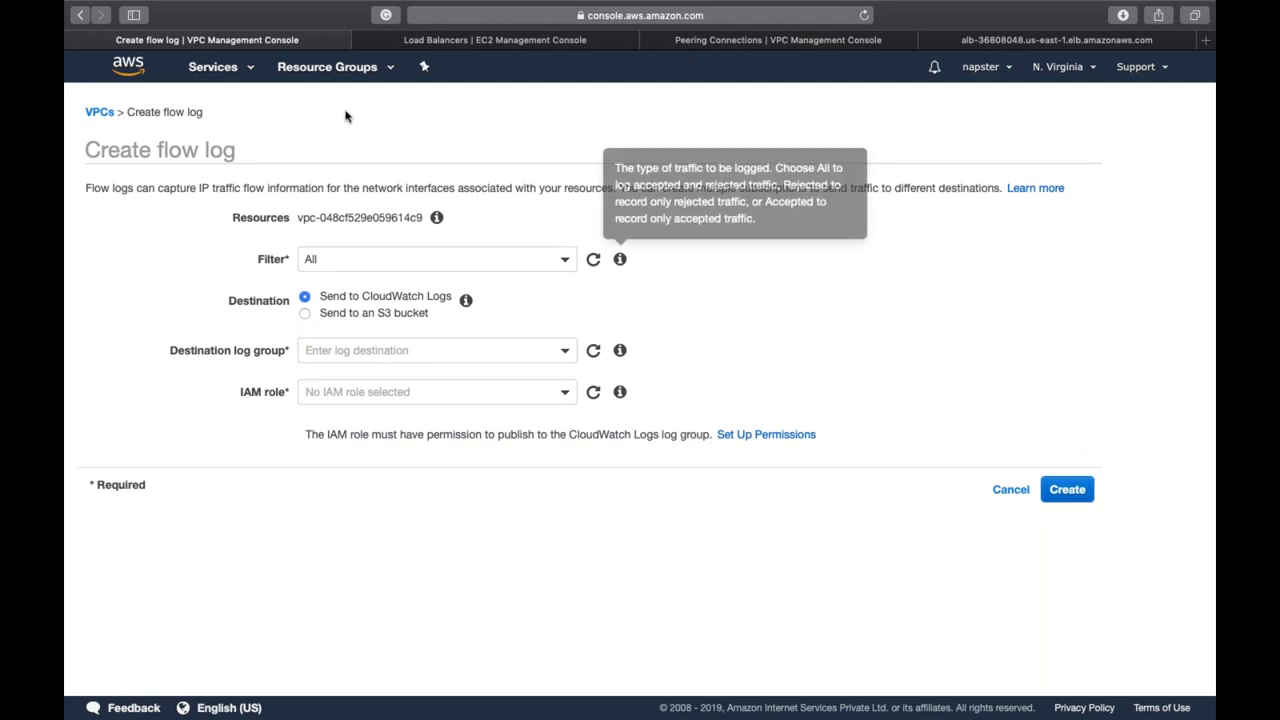
Find the CloudWatch service and open it in a new browser tab, and close the Peering Connections tab
{"action": "left_click", "coordinate": [213, 66]}
{"action": "type", "text": "cloduwatch"}
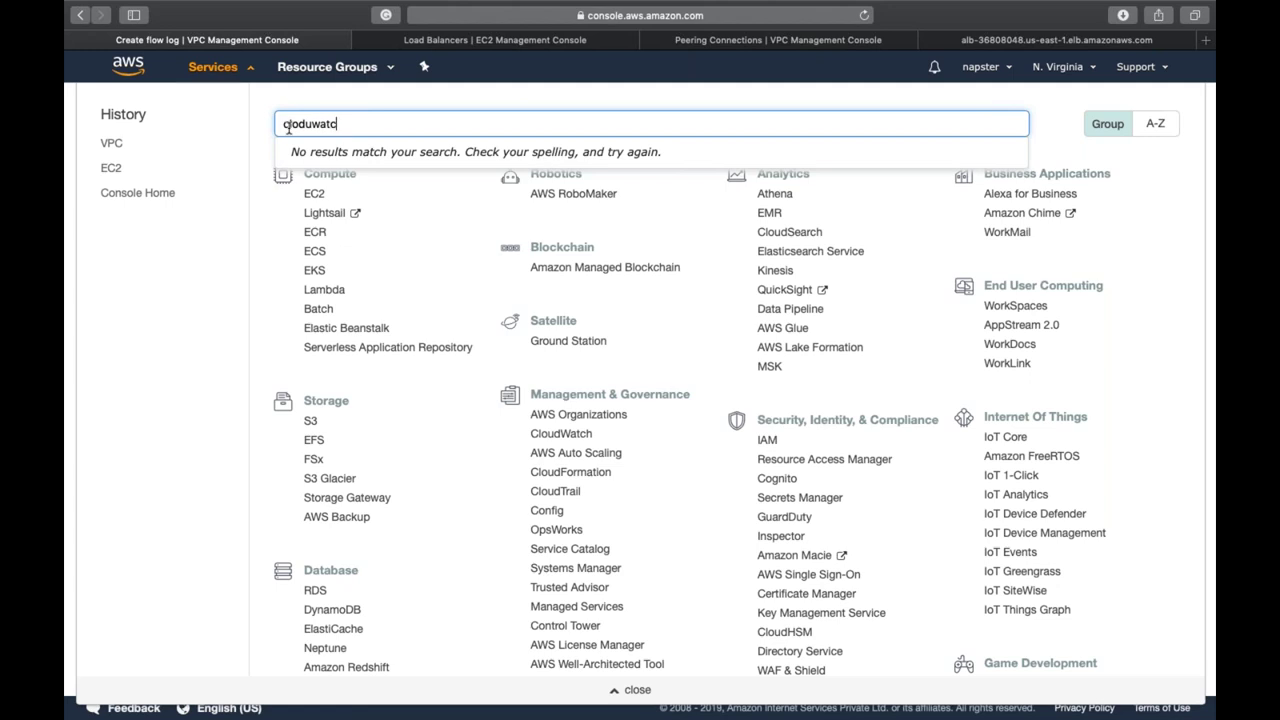
{"action": "key", "text": "BackSpace"}
{"action": "key", "text": "BackSpace"}
{"action": "key", "text": "BackSpace"}
{"action": "key", "text": "BackSpace"}
{"action": "key", "text": "BackSpace"}
{"action": "key", "text": "BackSpace"}
{"action": "key", "text": "BackSpace"}
{"action": "key", "text": "BackSpace"}
{"action": "type", "text": "oudwa"}
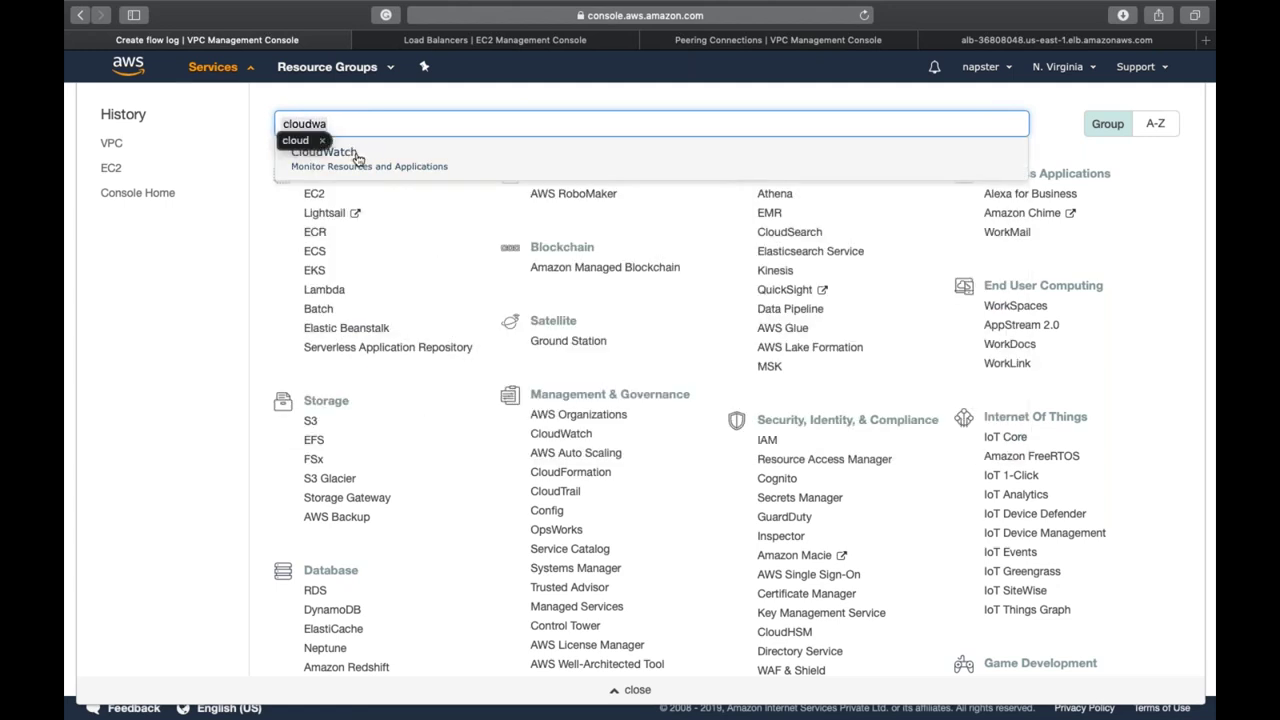
{"action": "left_click", "coordinate": [351, 153], "text": "super"}
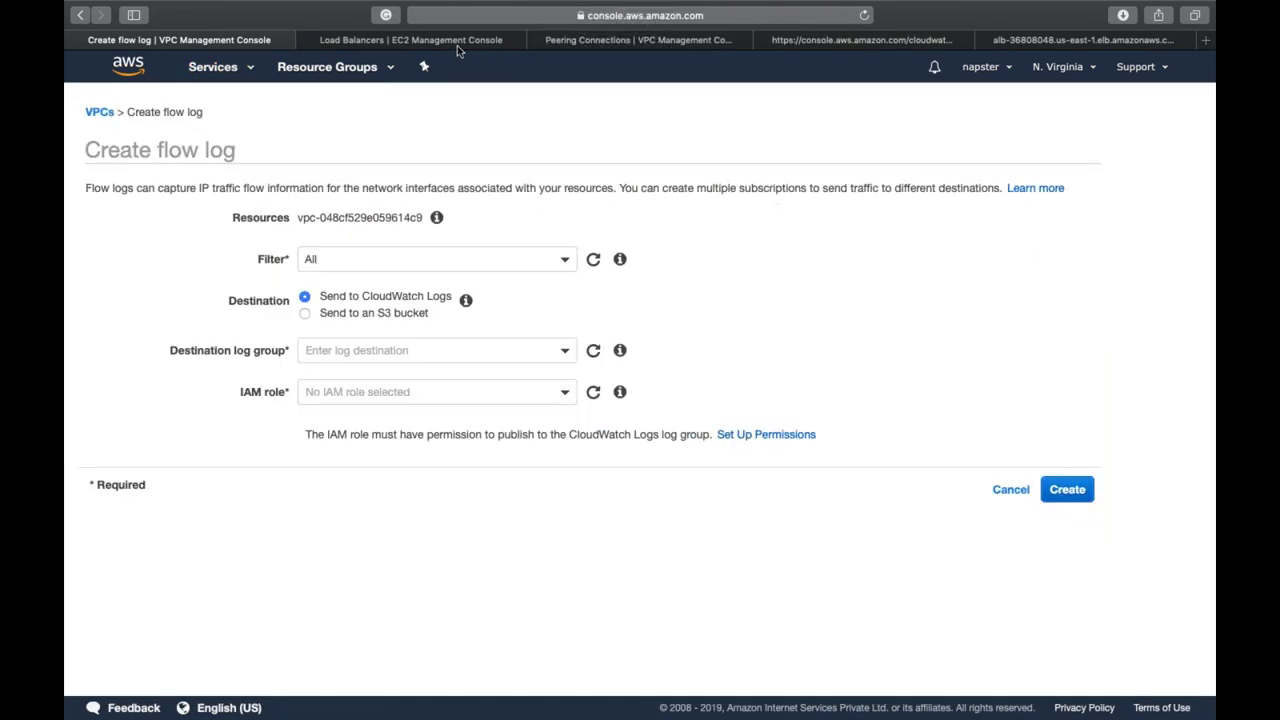
{"action": "left_click", "coordinate": [630, 42]}
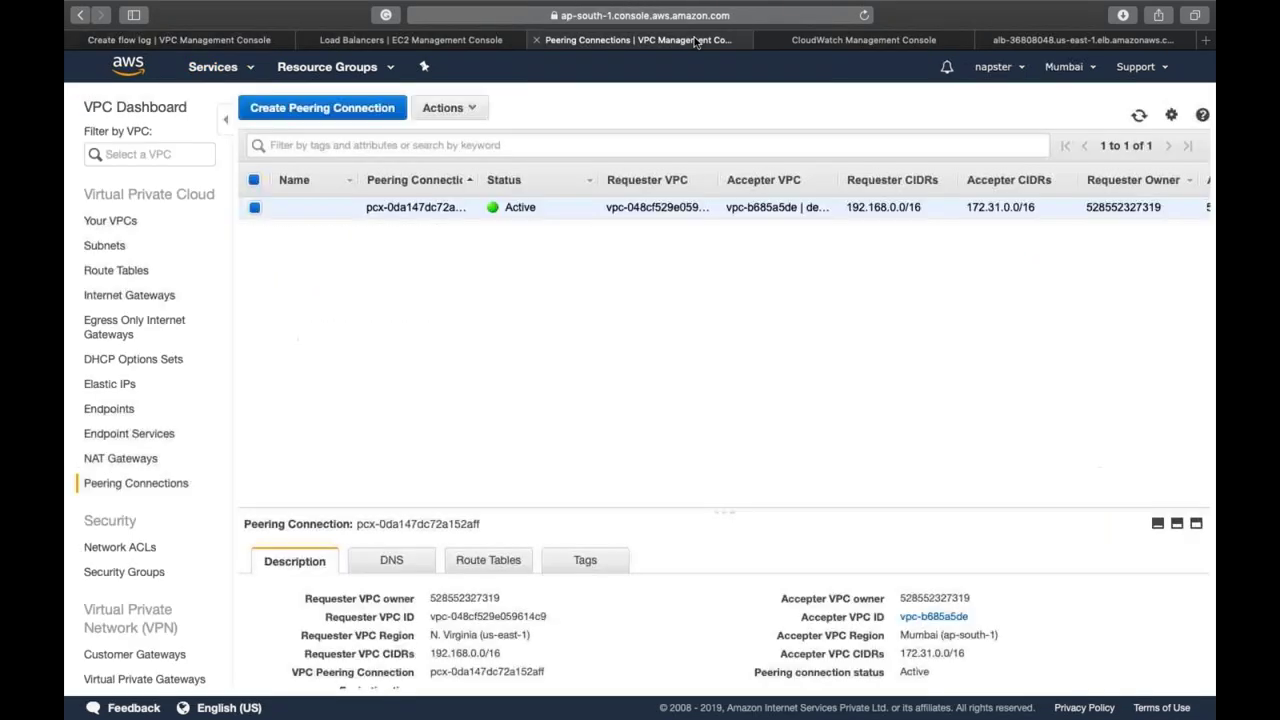
{"action": "key", "text": "super+w"}
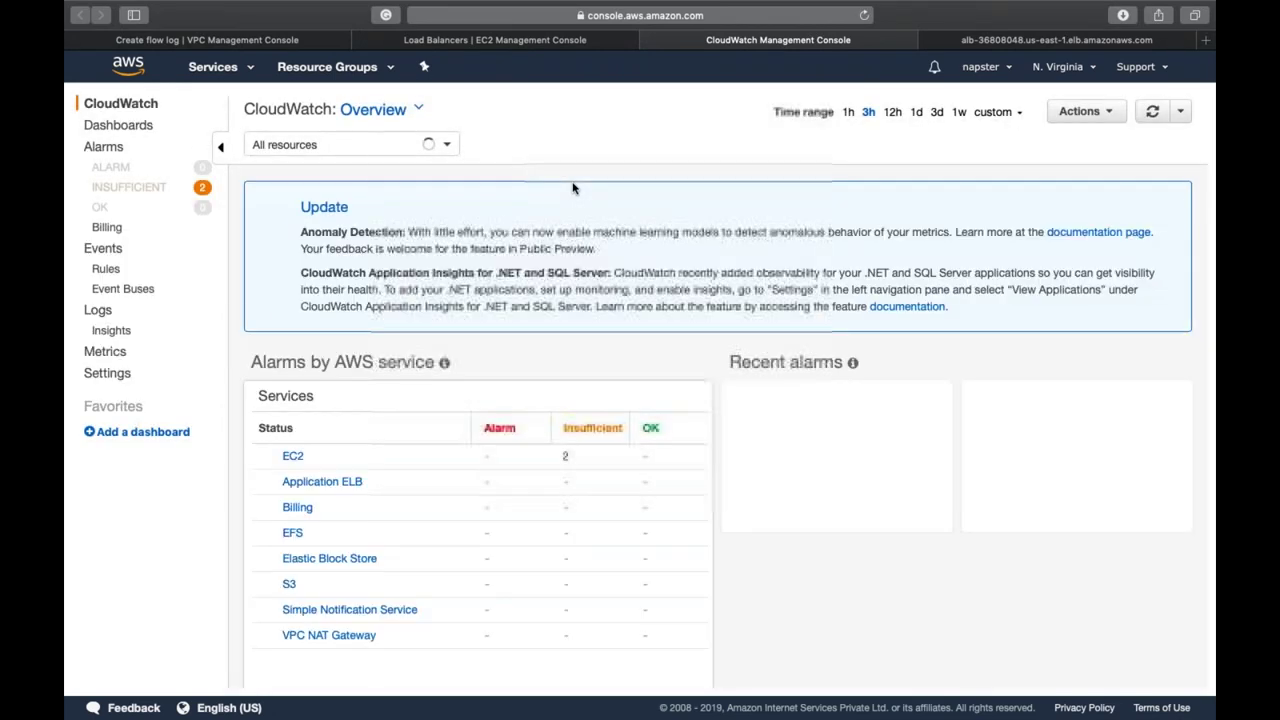
Create a CloudWatch log group named New_Flow_Logs
{"action": "left_click", "coordinate": [101, 316]}
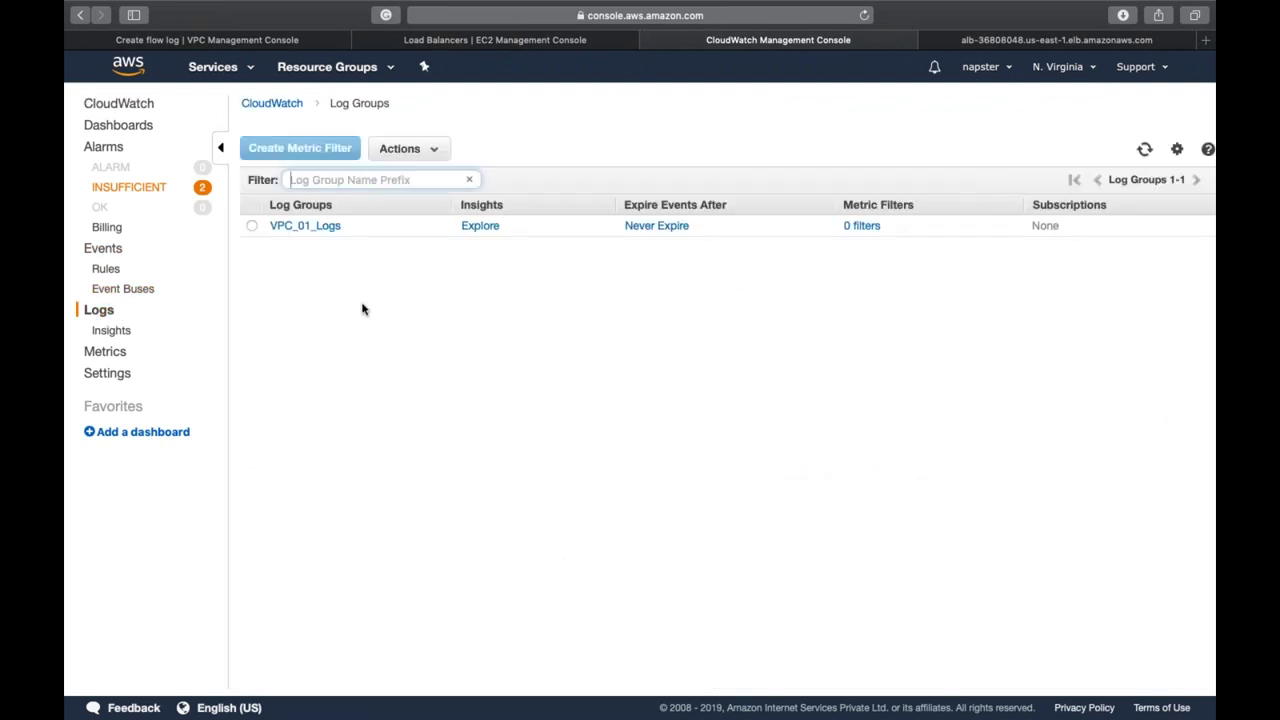
{"action": "left_click", "coordinate": [251, 226]}
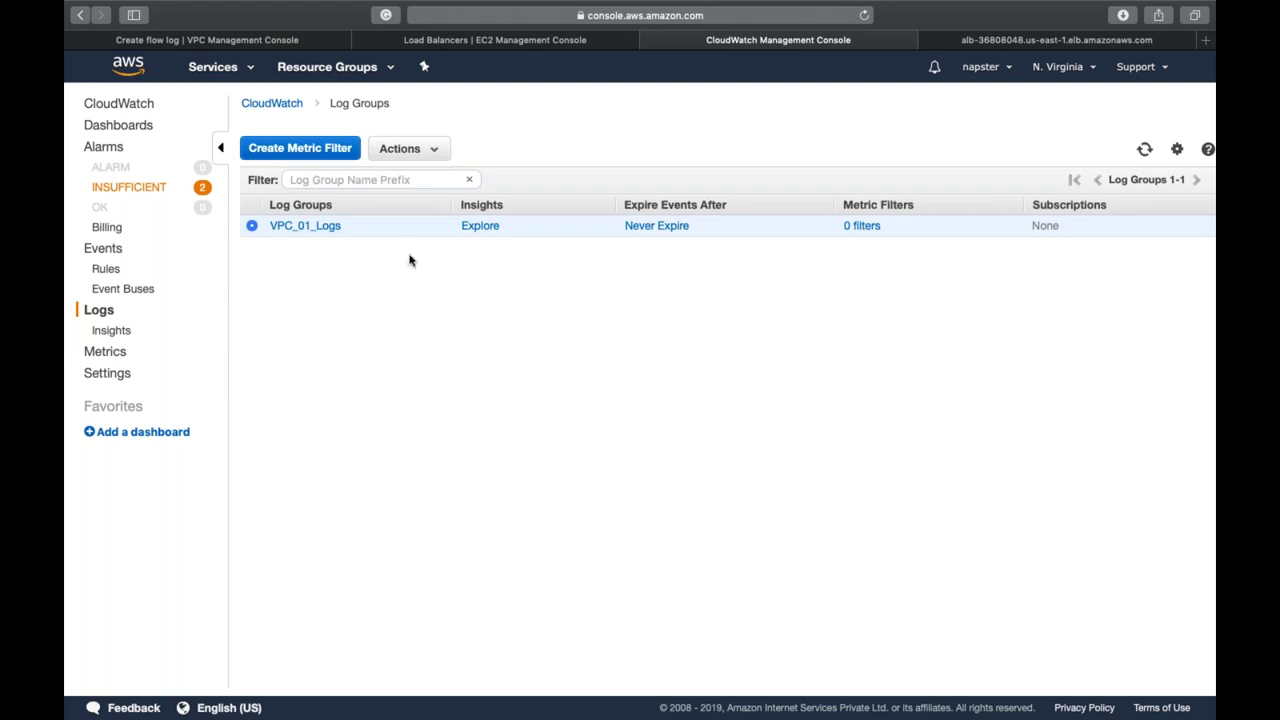
{"action": "left_click", "coordinate": [429, 157]}
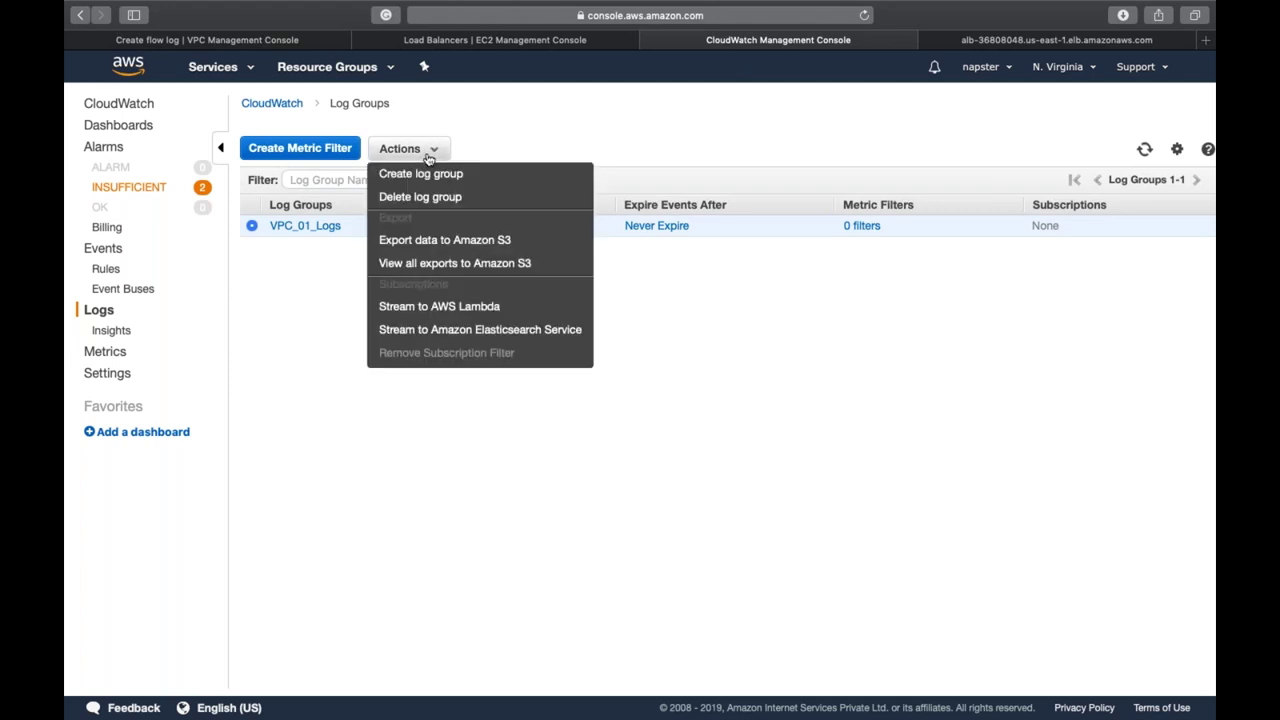
{"action": "left_click", "coordinate": [433, 175]}
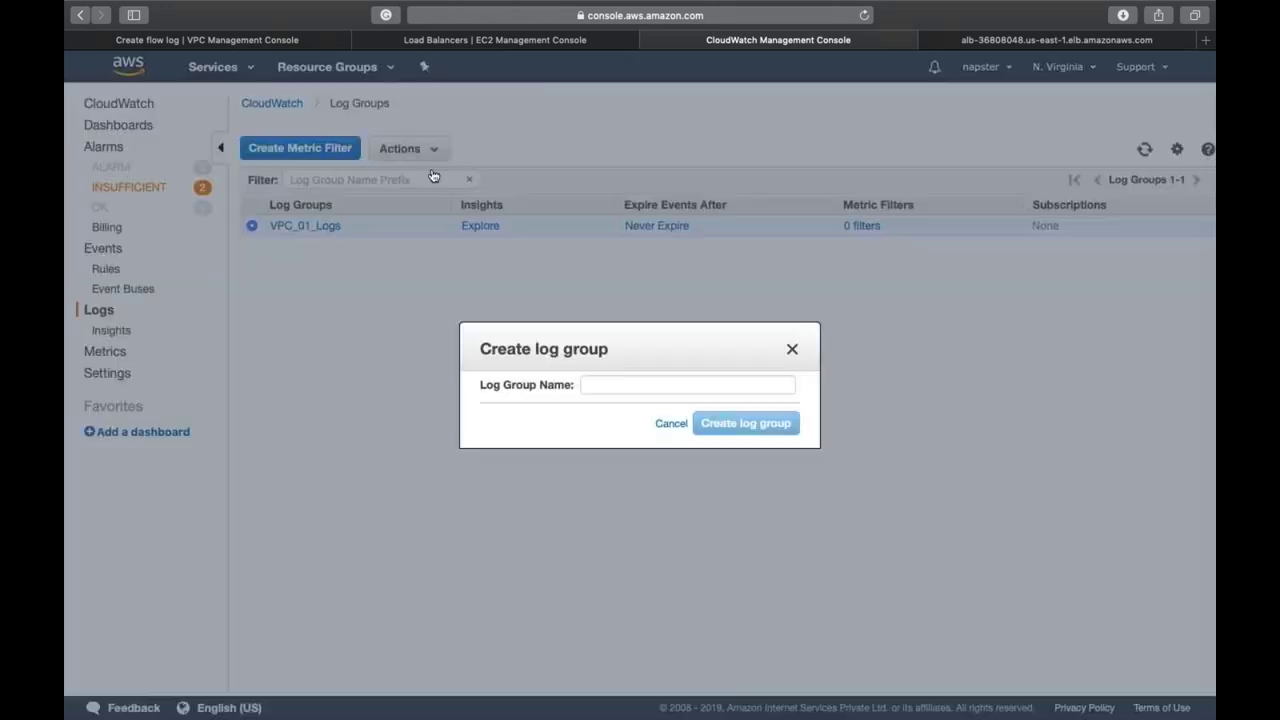
{"action": "type", "text": "New-"}
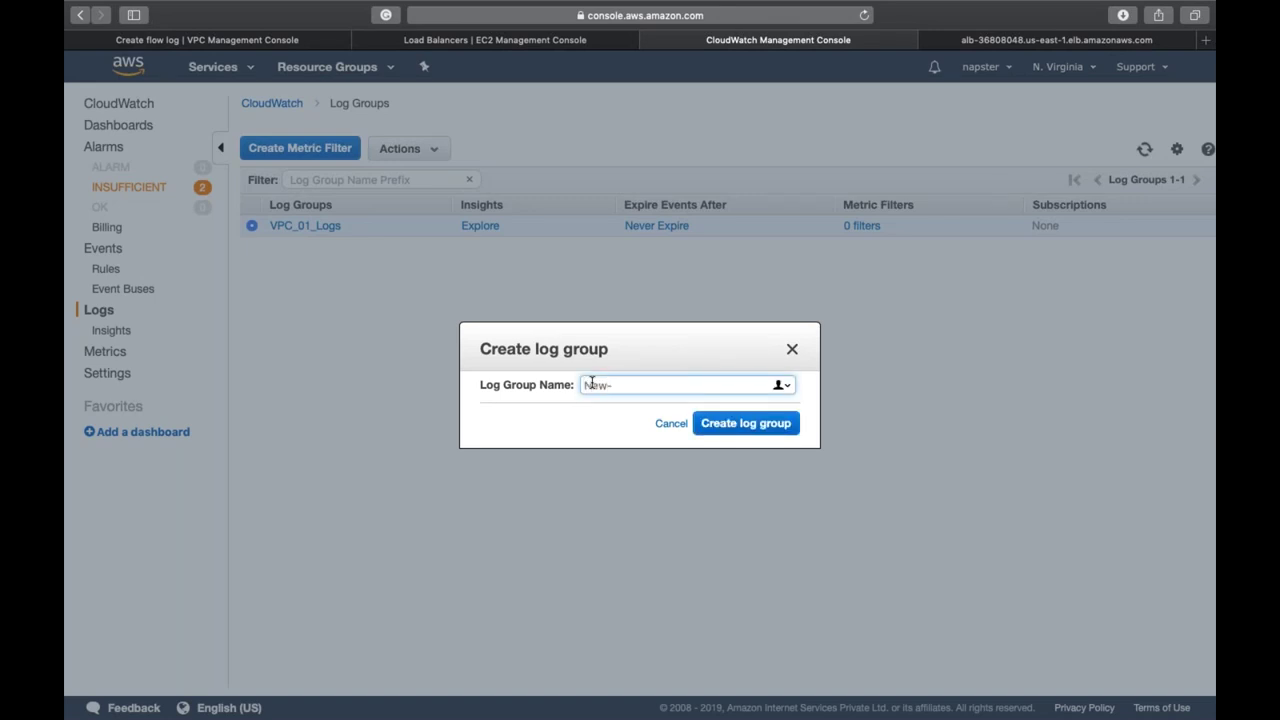
{"action": "key", "text": "BackSpace"}
{"action": "type", "text": "_Flow_Logs"}
{"action": "left_click", "coordinate": [751, 425]}
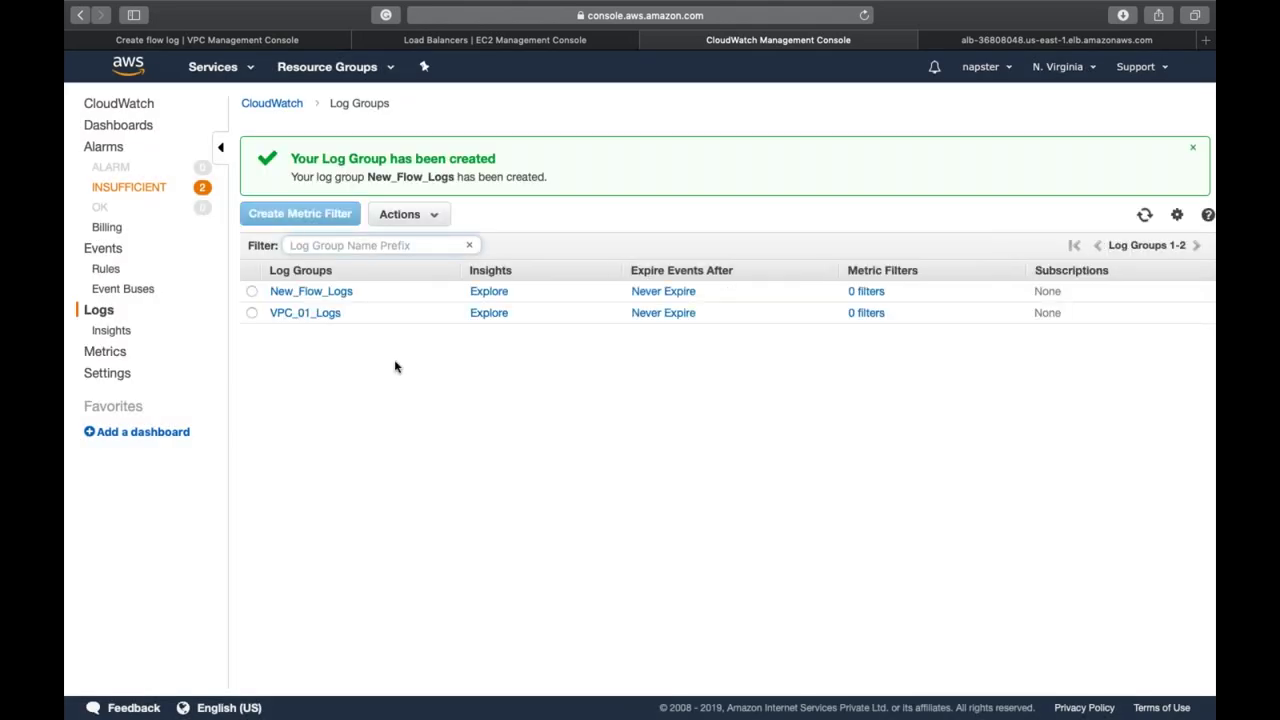
Return to the flow log form, refresh the log groups and choose New_Flow_Logs as the destination log group
{"action": "left_click", "coordinate": [253, 40]}
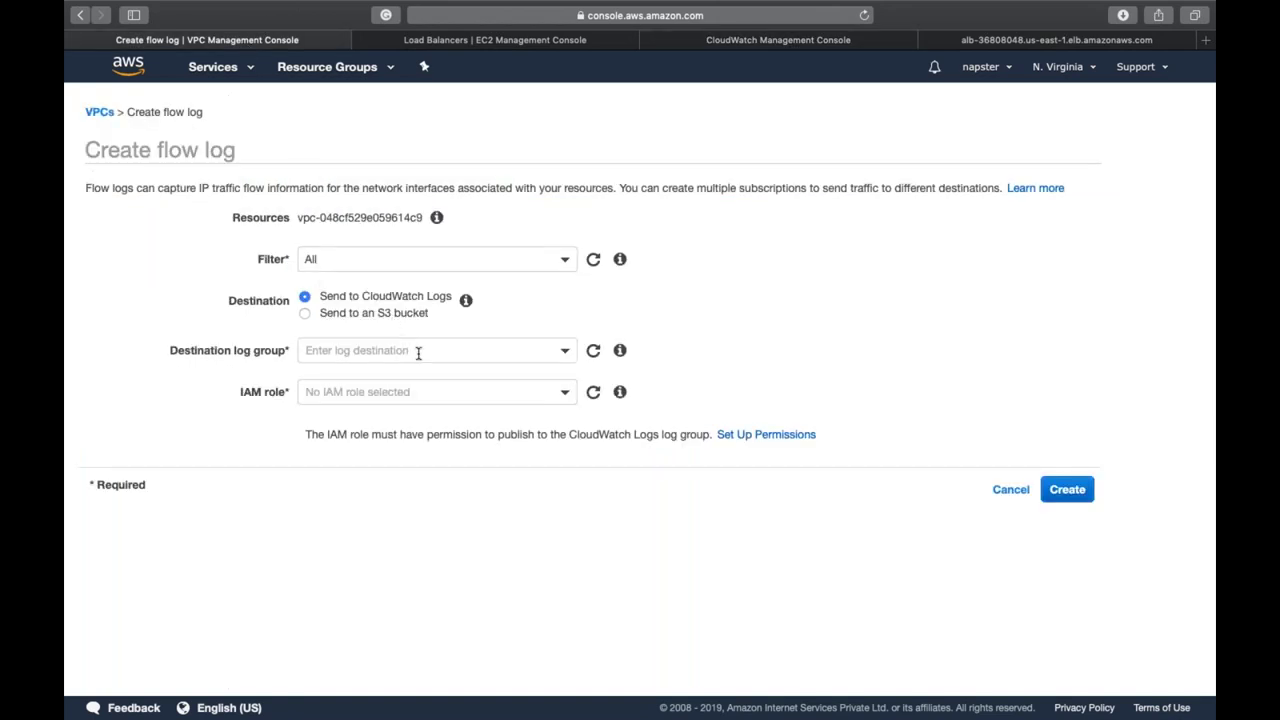
{"action": "left_click", "coordinate": [593, 352]}
{"action": "left_click", "coordinate": [551, 346]}
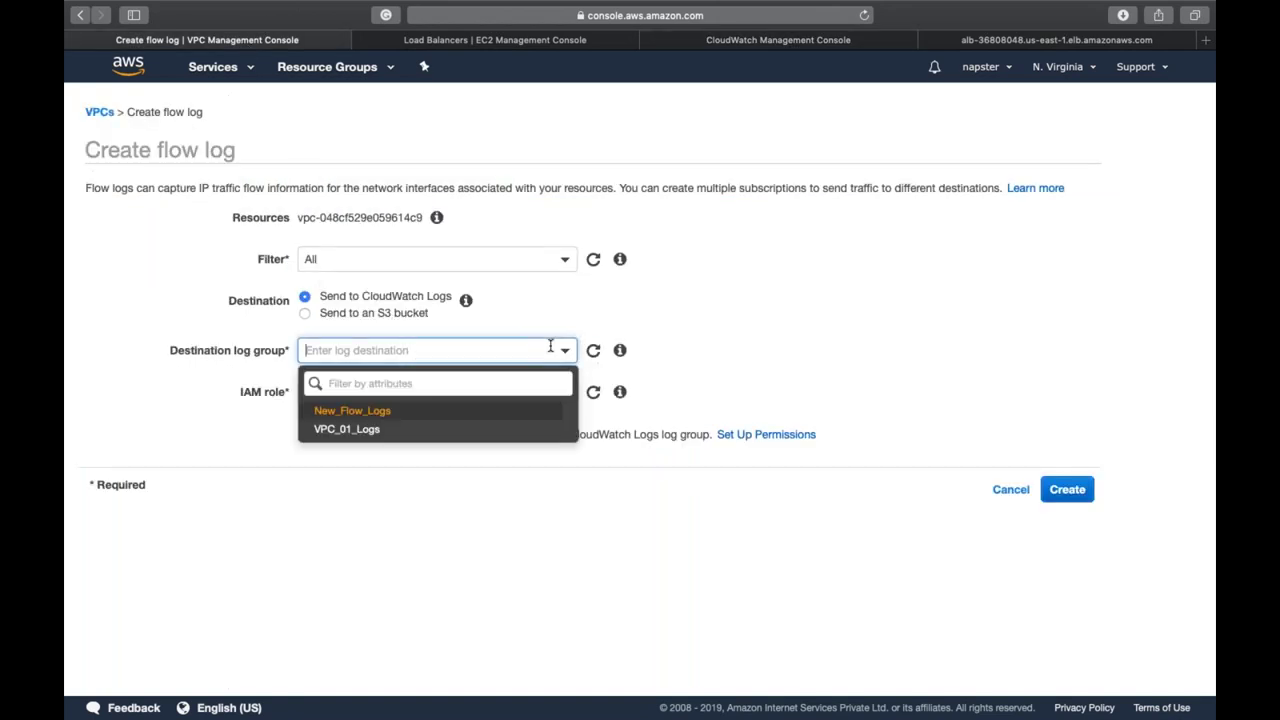
{"action": "left_click", "coordinate": [372, 412]}
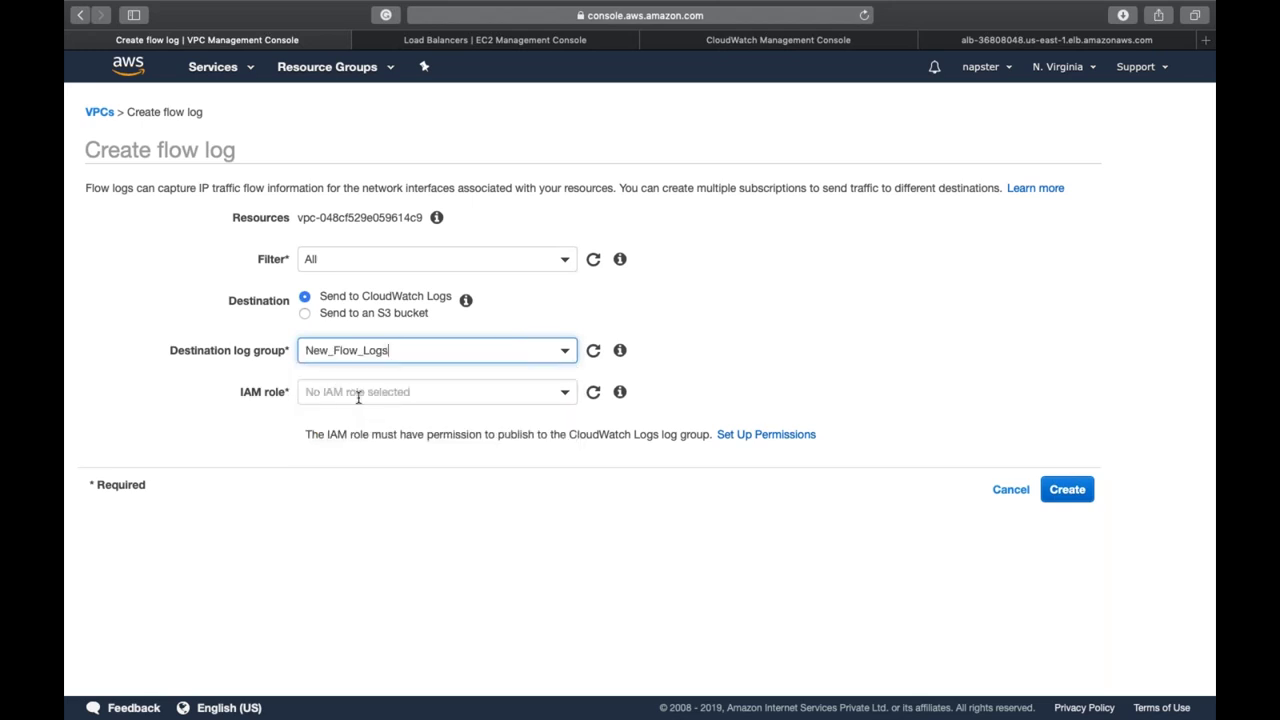
{"action": "left_click", "coordinate": [358, 397]}
{"action": "left_click", "coordinate": [216, 418]}
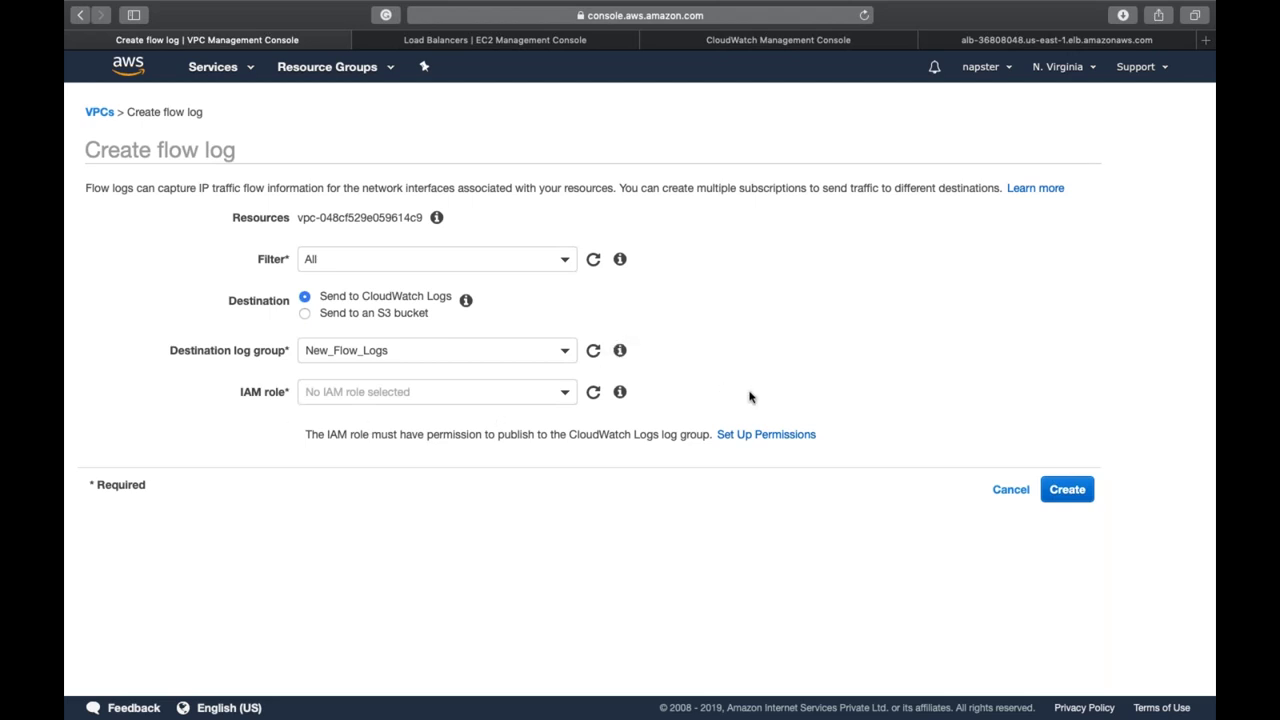
Open the permission setup for the flow log's IAM role and review the role's policy document
{"action": "left_click", "coordinate": [765, 437]}
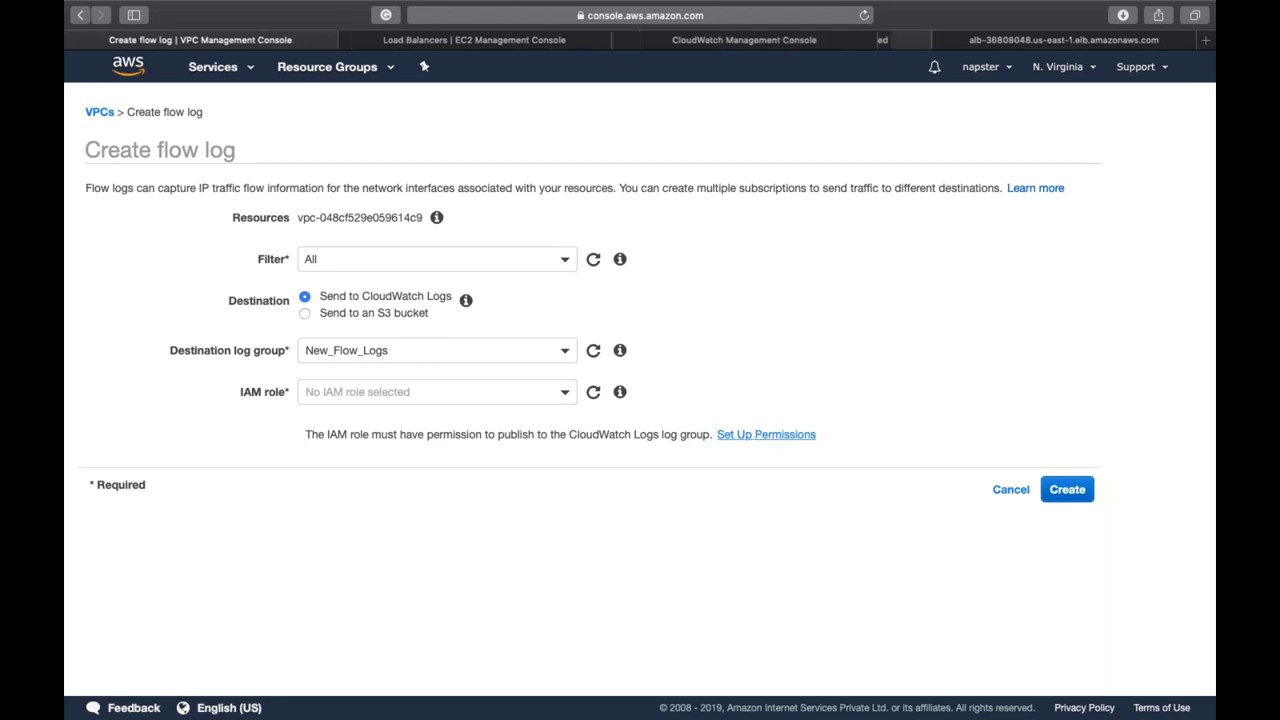
{"action": "left_click", "coordinate": [780, 40]}
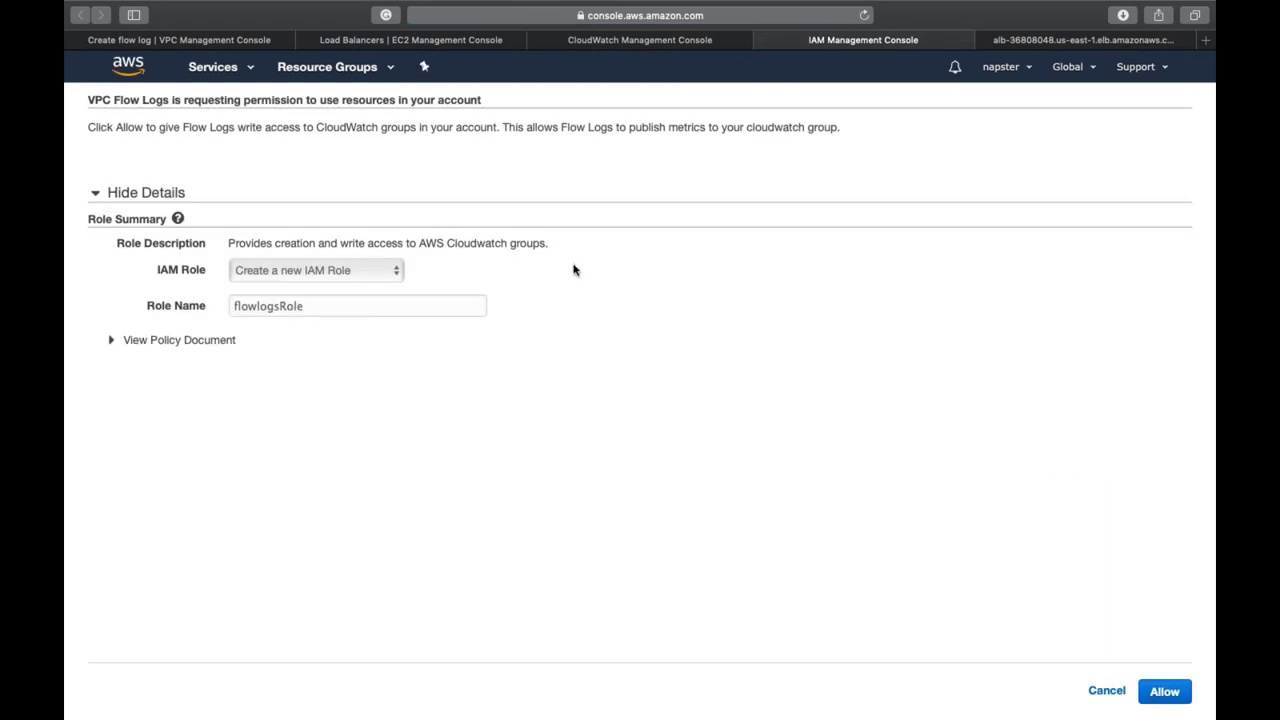
{"action": "left_click", "coordinate": [111, 340]}
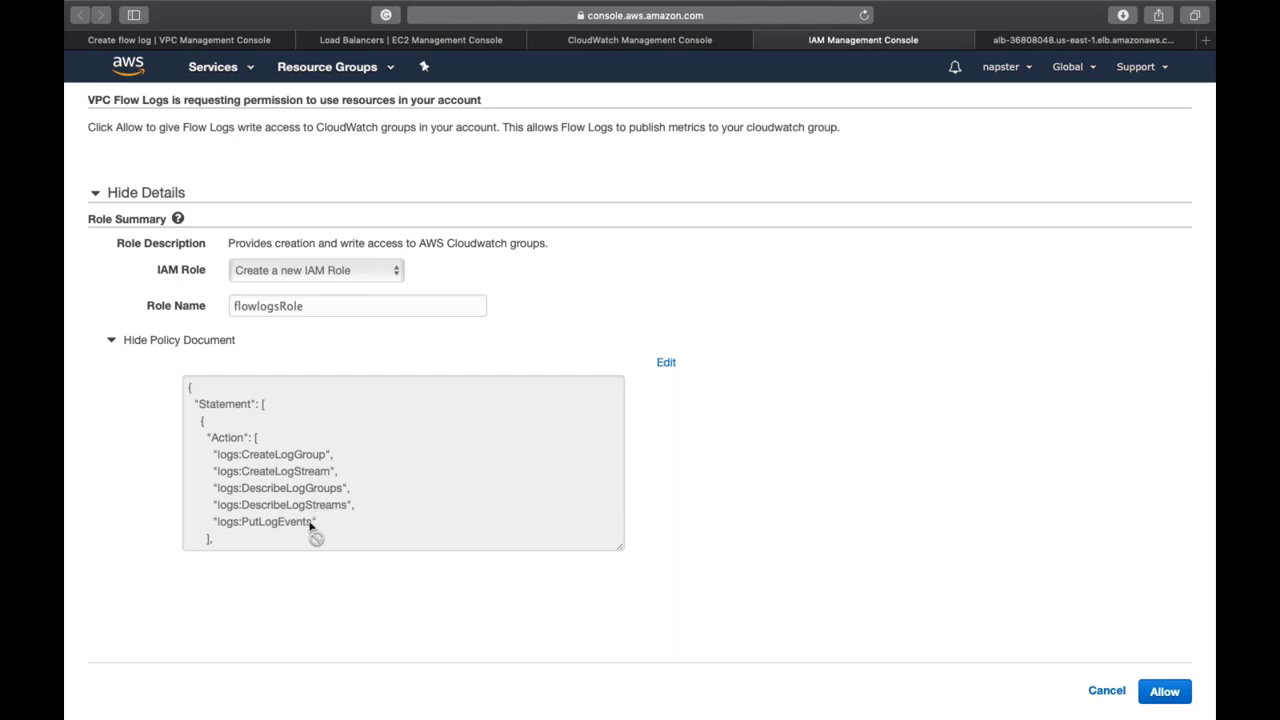
{"action": "scroll", "coordinate": [482, 510], "scroll_direction": "down", "scroll_amount": 3}
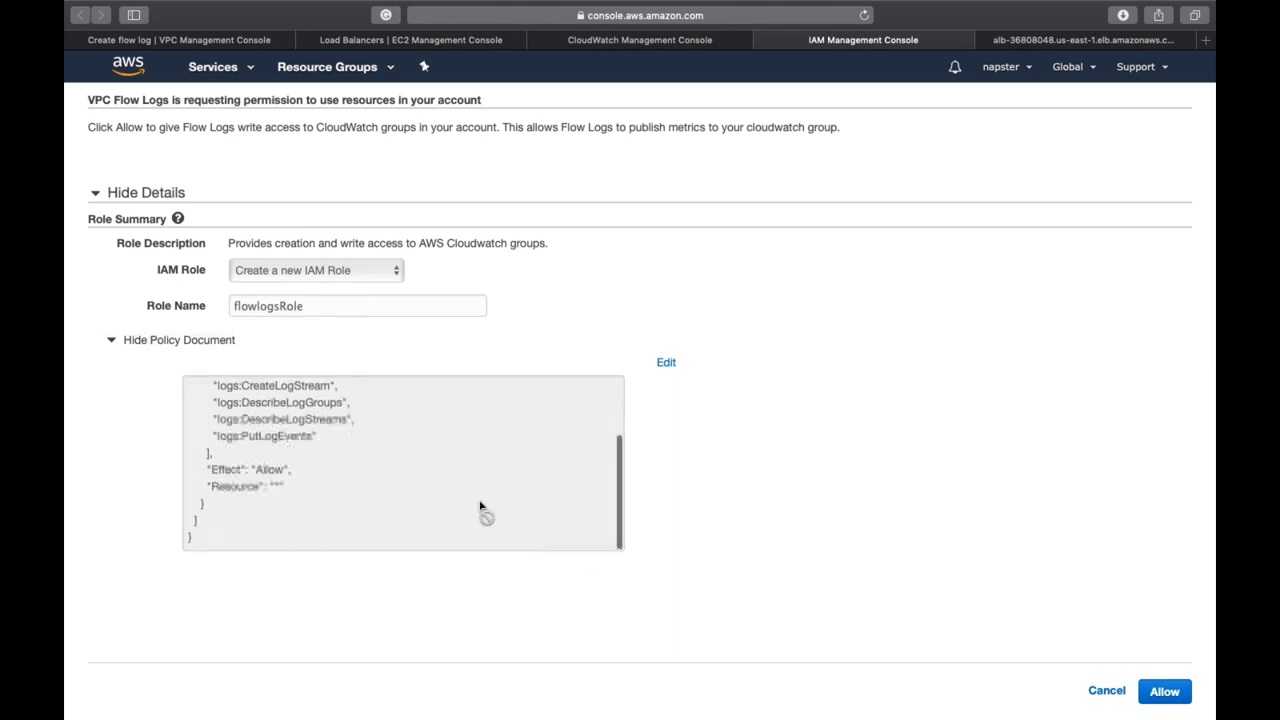
Name the new IAM role flowlogsRole-DemoISEL and copy the role name
{"action": "left_click", "coordinate": [382, 309]}
{"action": "type", "text": "-DemoISEL"}
{"action": "key", "text": "super+a"}
{"action": "key", "text": "super+c"}
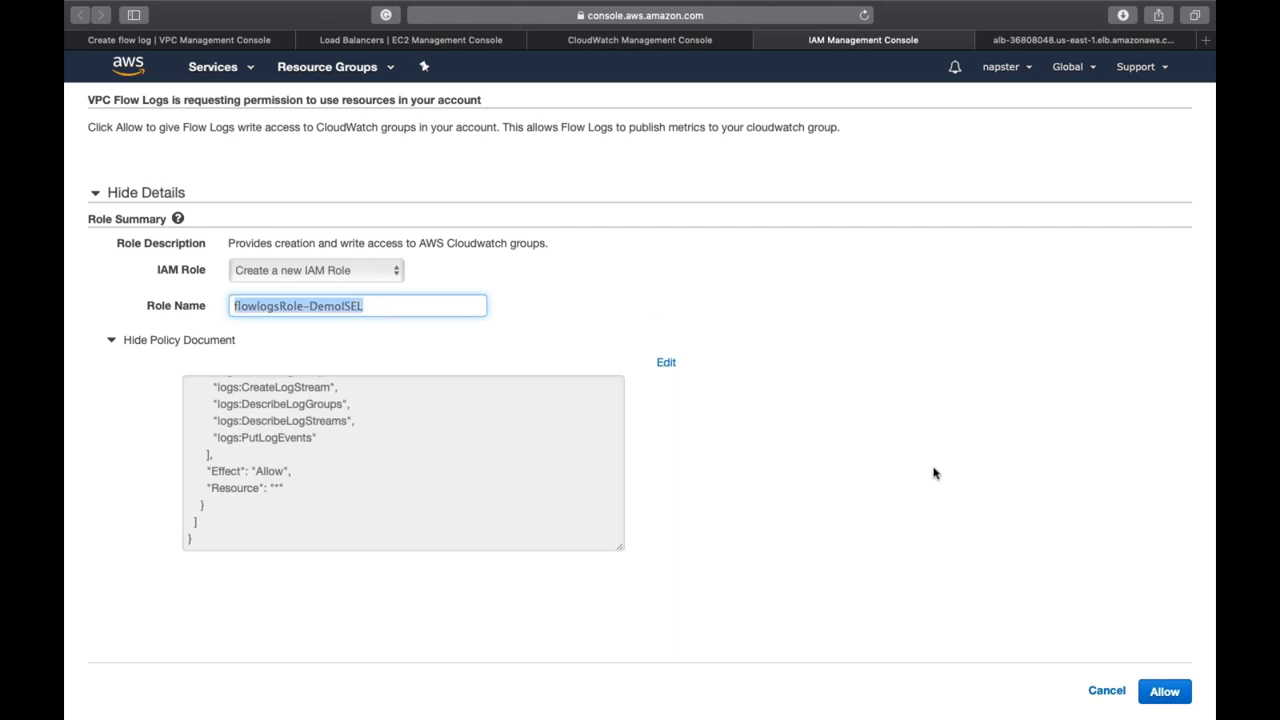
Allow the new role's permissions and choose flowlogsRole-DemoISEL as the IAM role in the flow log form
{"action": "left_click", "coordinate": [1170, 692]}
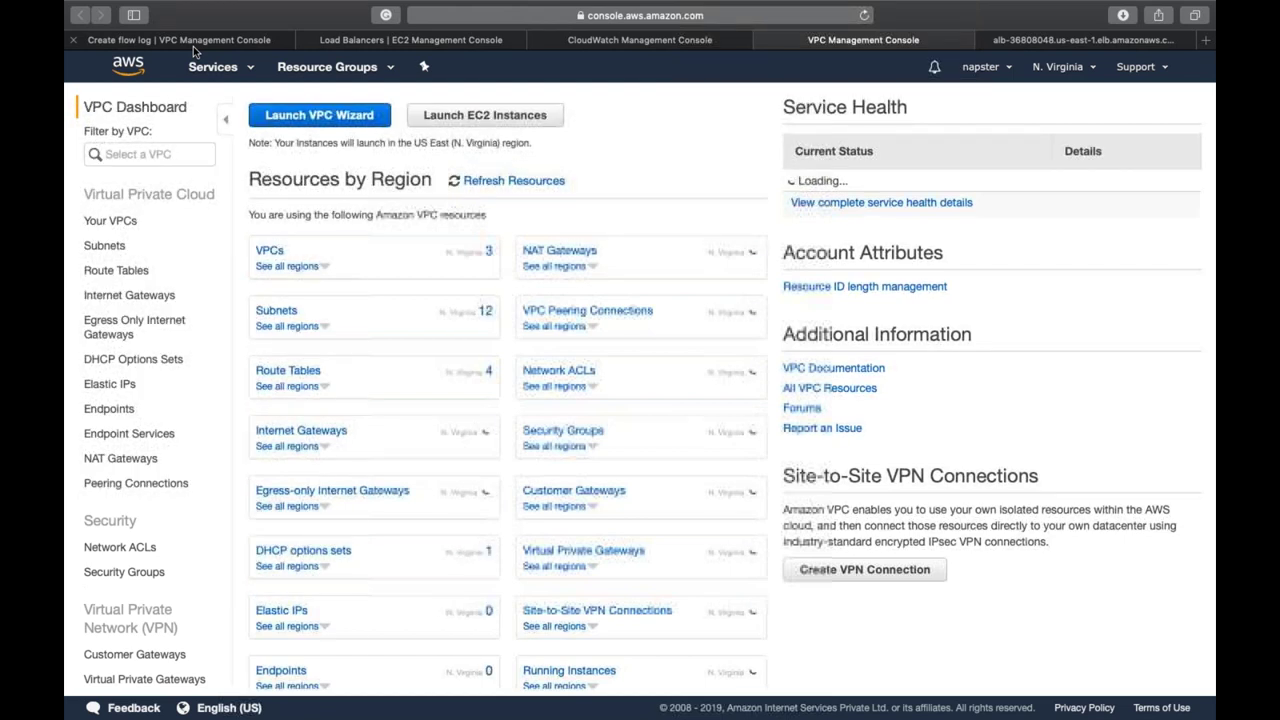
{"action": "left_click", "coordinate": [193, 46]}
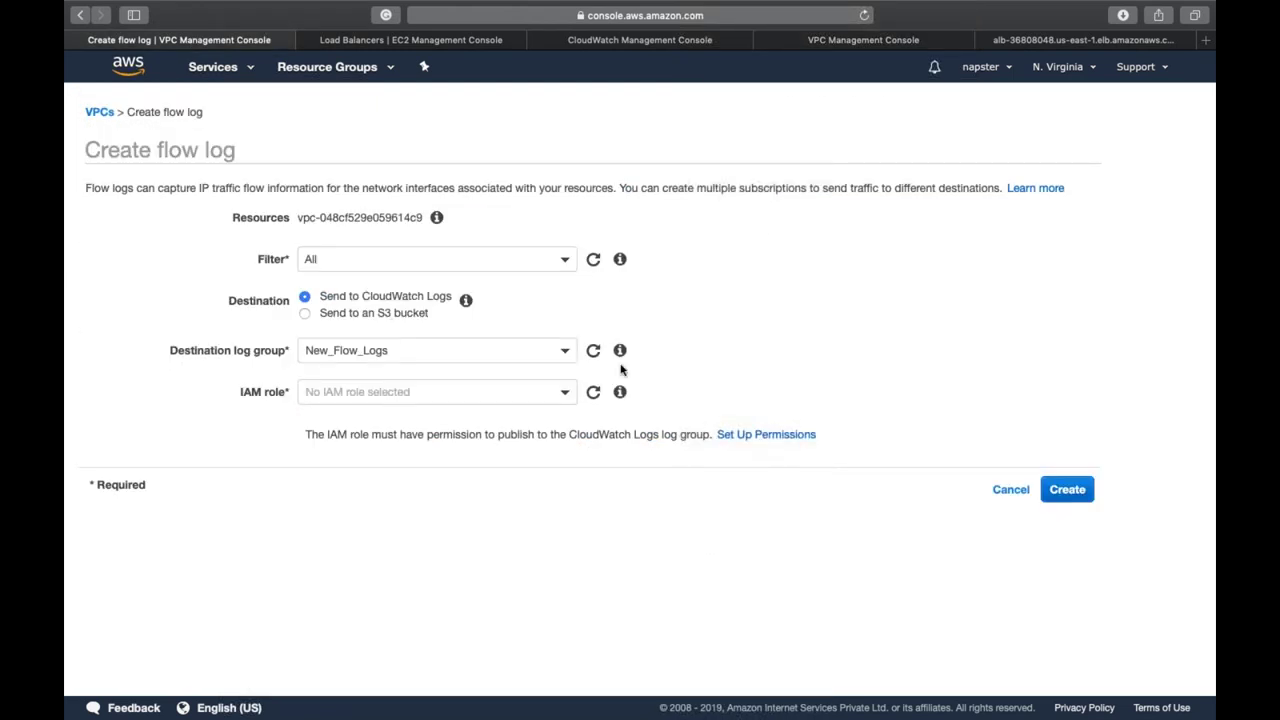
{"action": "left_click", "coordinate": [532, 395]}
{"action": "key", "text": "super+v"}
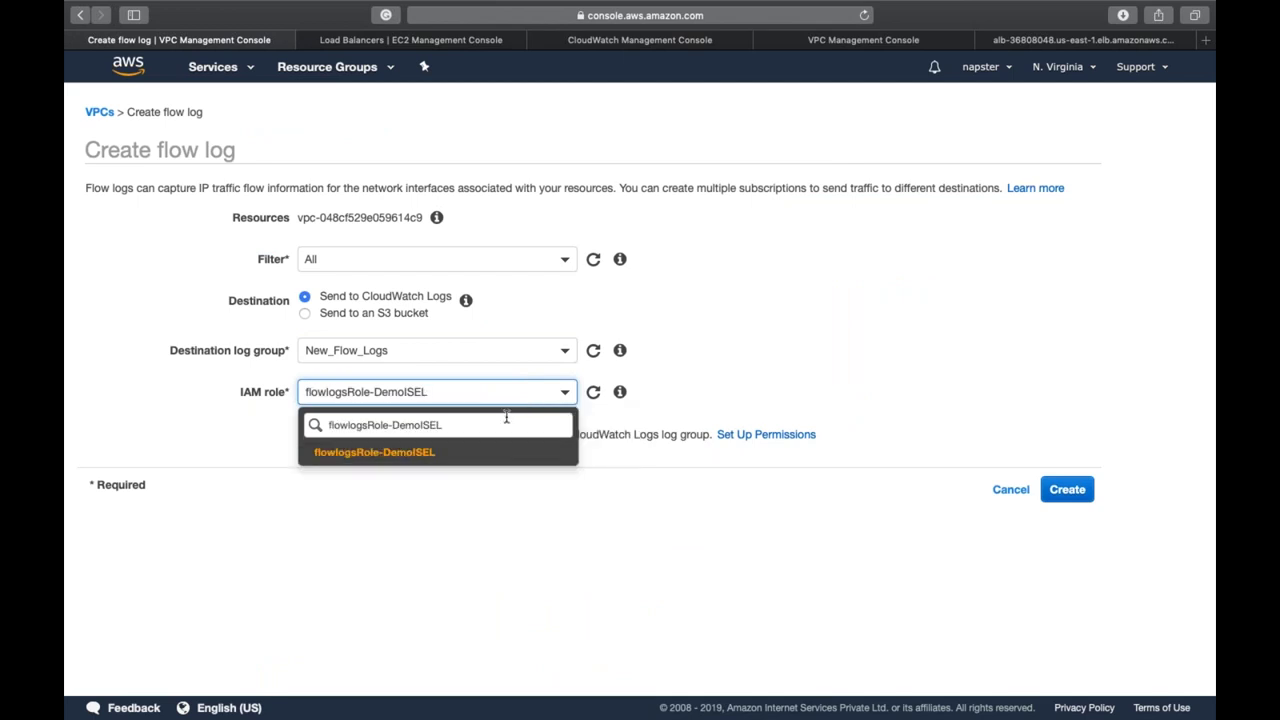
{"action": "left_click", "coordinate": [406, 453]}
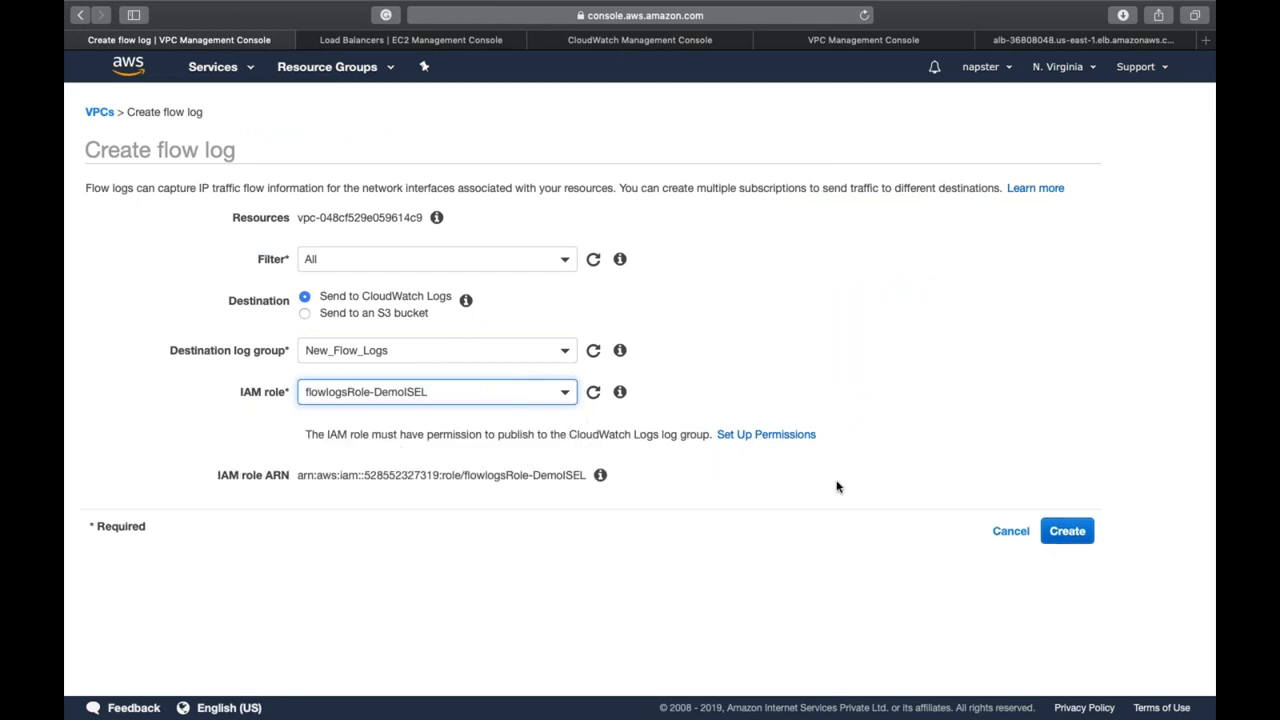
Create the flow log and show the flow logs of VPC_01
{"action": "left_click", "coordinate": [1064, 530]}
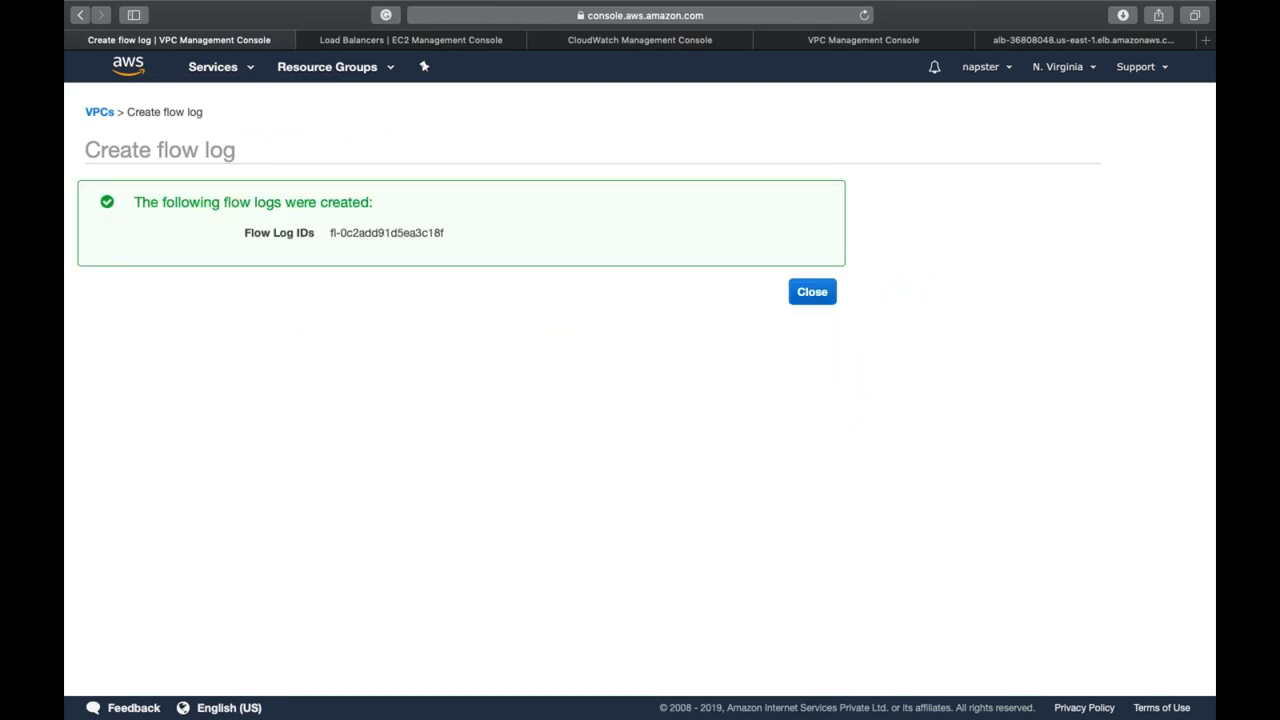
{"action": "left_click", "coordinate": [805, 290]}
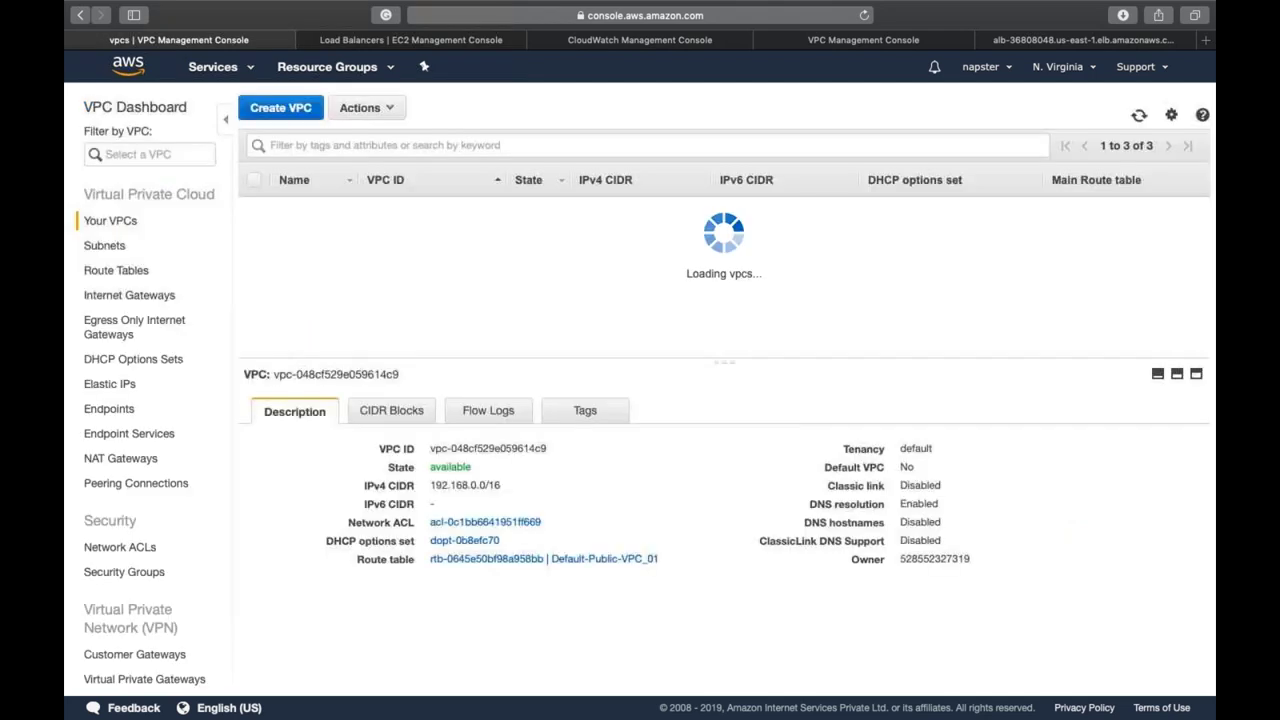
{"action": "left_click", "coordinate": [487, 411]}
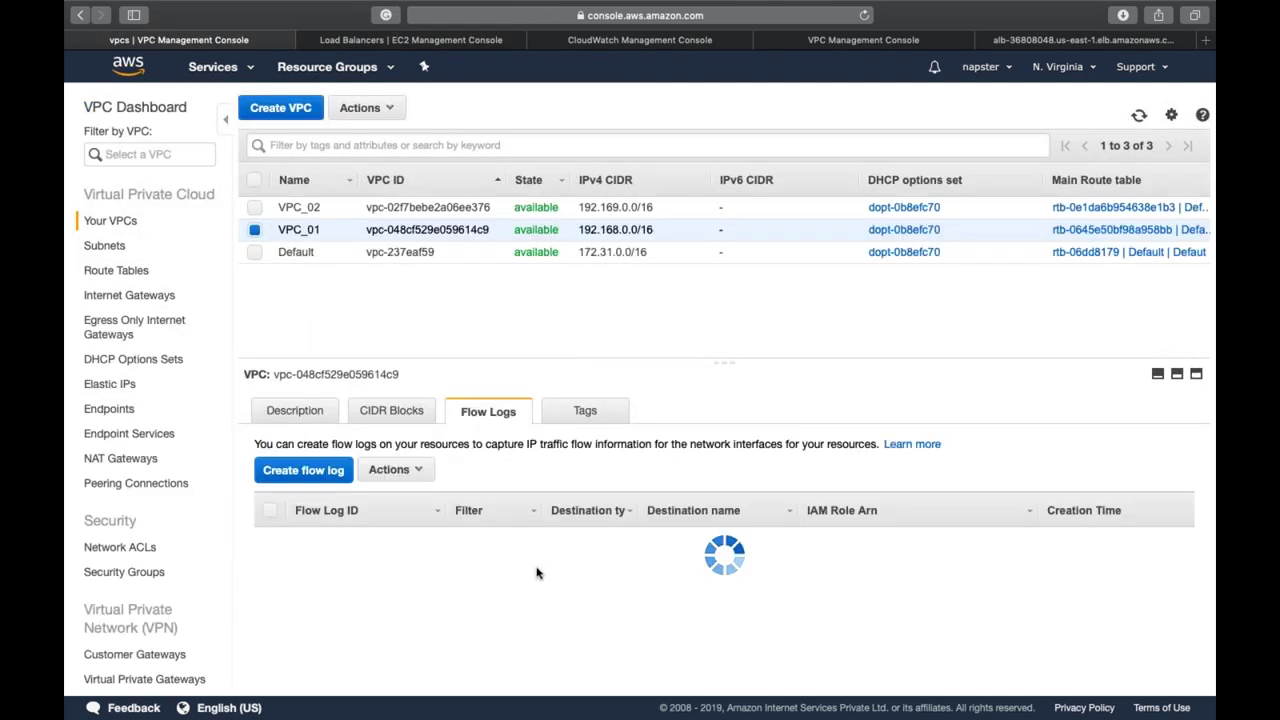
Check New_Flow_Logs for log streams in CloudWatch and open the network interface stream of the VPC_01_Logs group
{"action": "left_click", "coordinate": [643, 42]}
{"action": "left_click", "coordinate": [345, 292]}
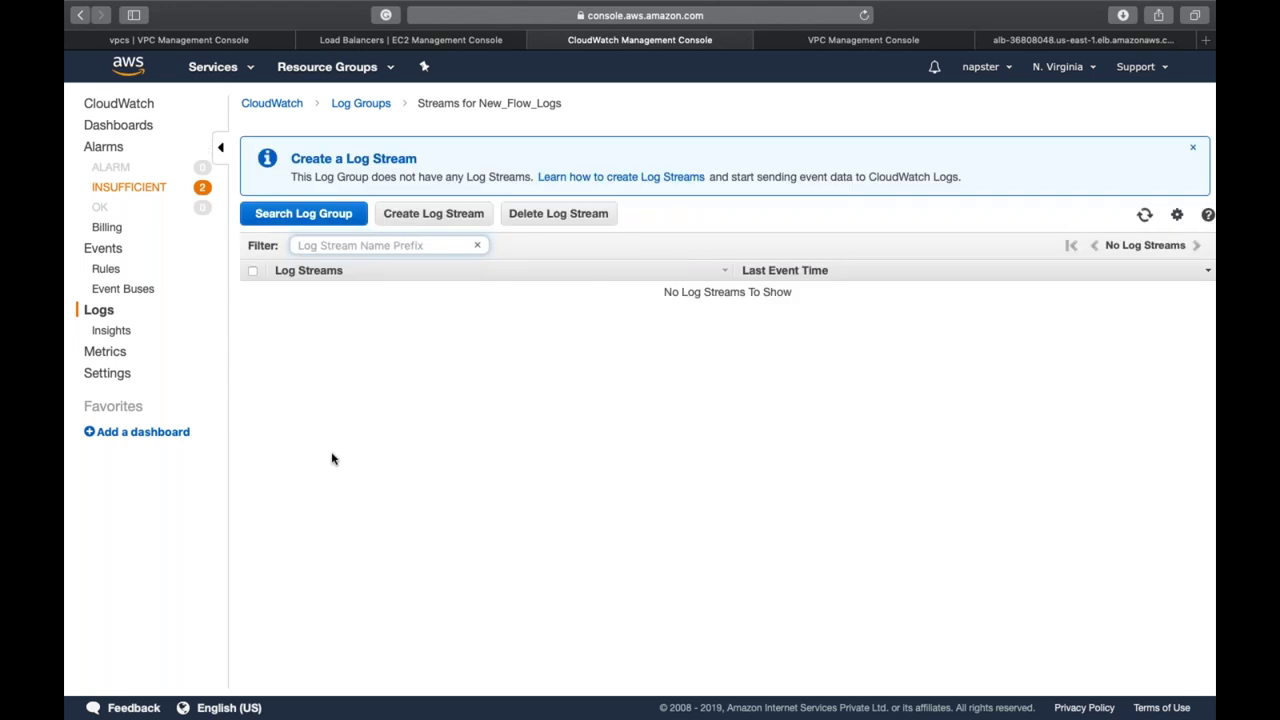
{"action": "left_click", "coordinate": [359, 105]}
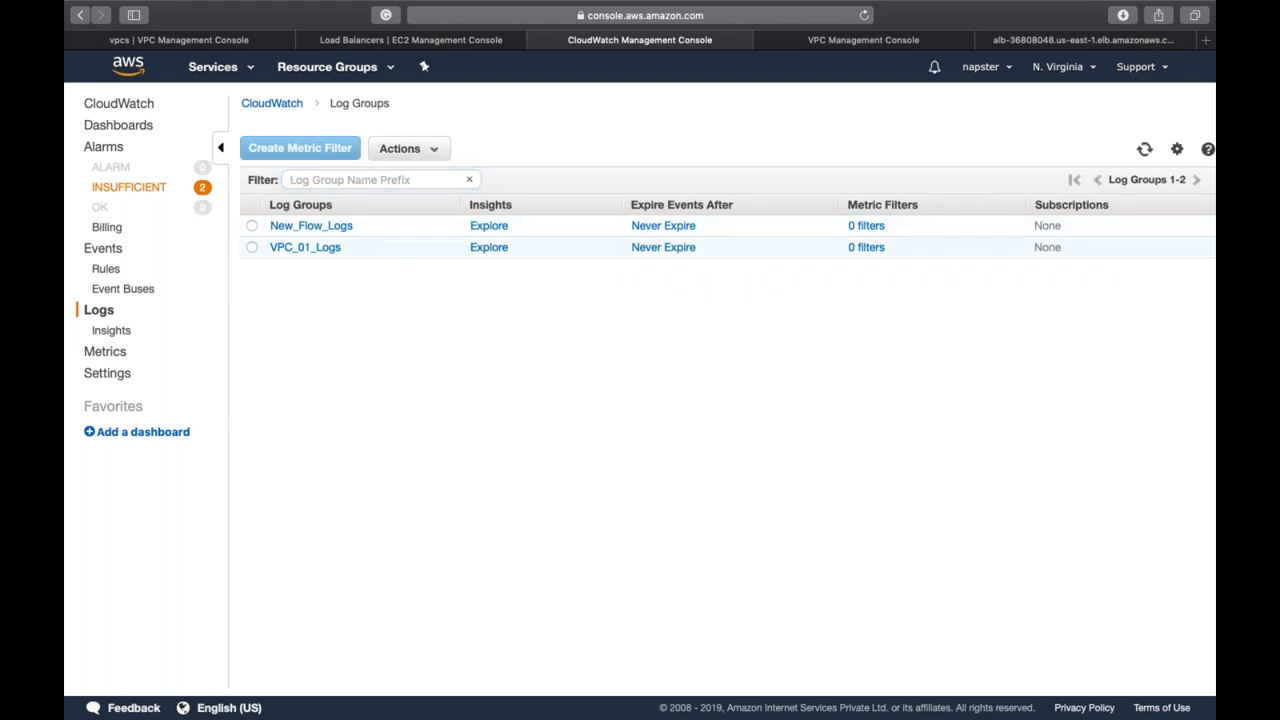
{"action": "left_click", "coordinate": [336, 250]}
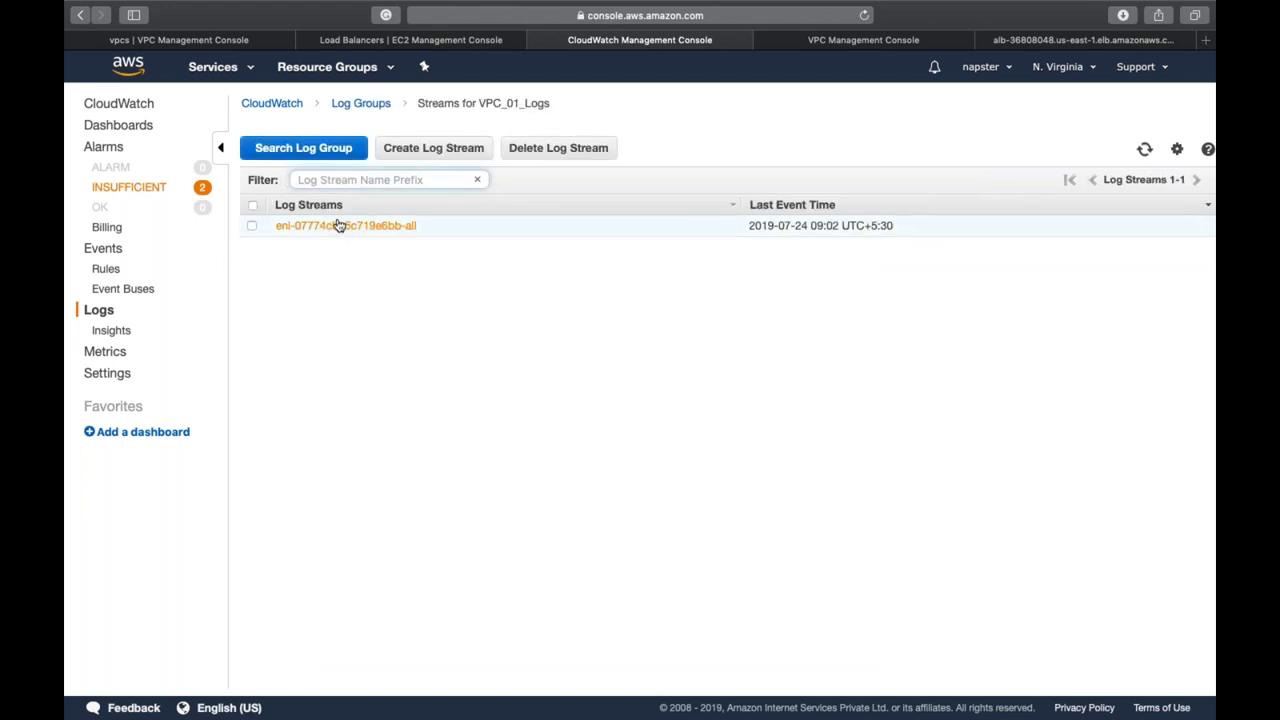
{"action": "left_click", "coordinate": [335, 230]}
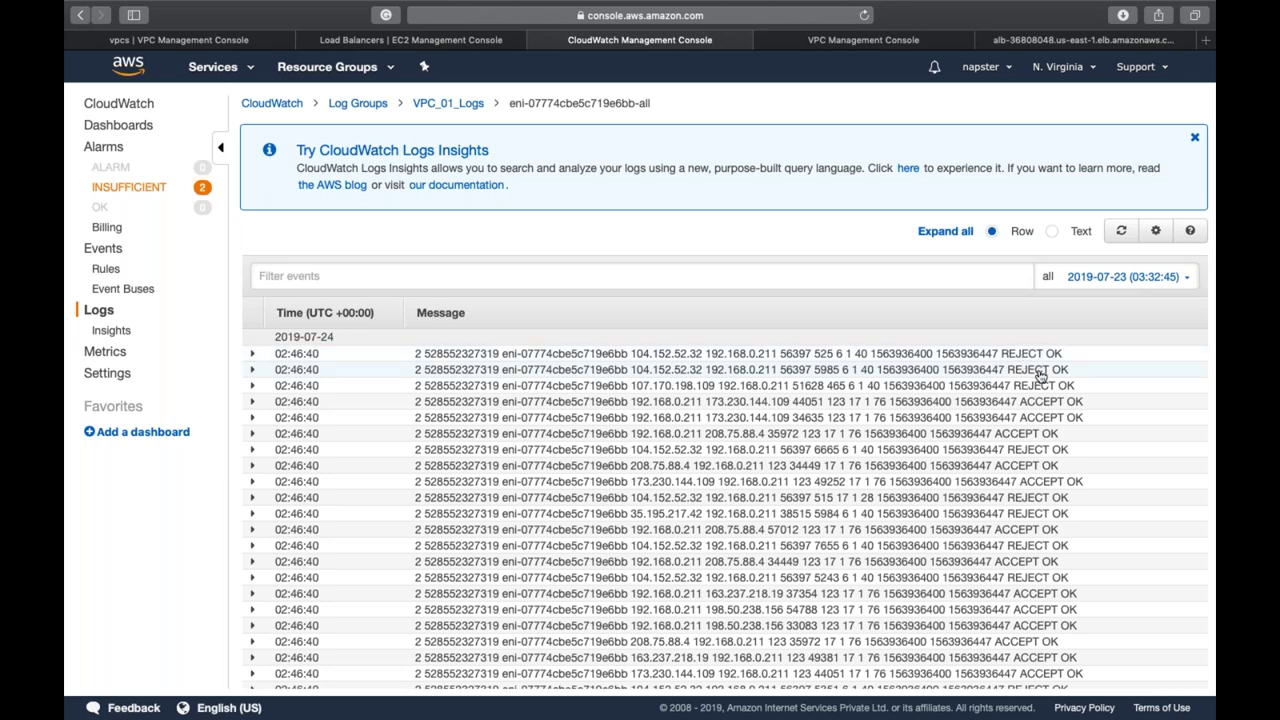
Expand the first REJECT event in the log stream and examine its source and destination IP addresses
{"action": "scroll", "coordinate": [1028, 523], "scroll_direction": "down", "scroll_amount": 4}
{"action": "scroll", "coordinate": [1028, 523], "scroll_direction": "up", "scroll_amount": 5}
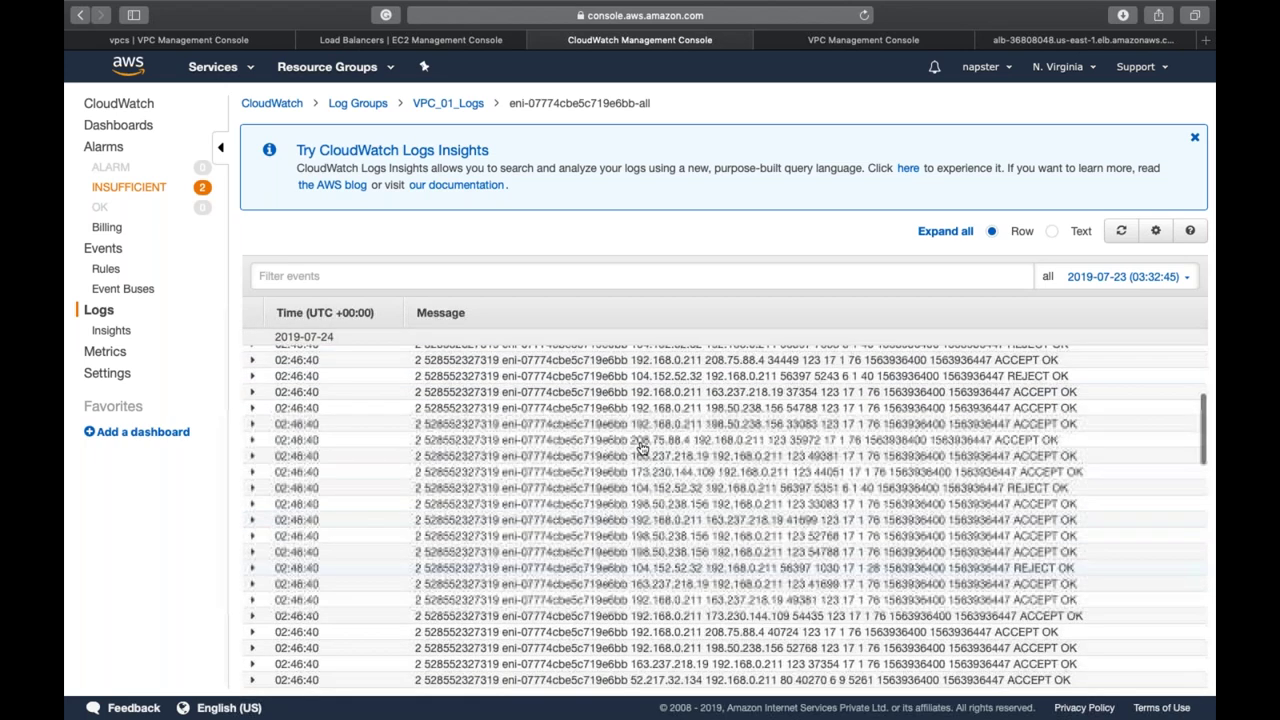
{"action": "left_click", "coordinate": [585, 372]}
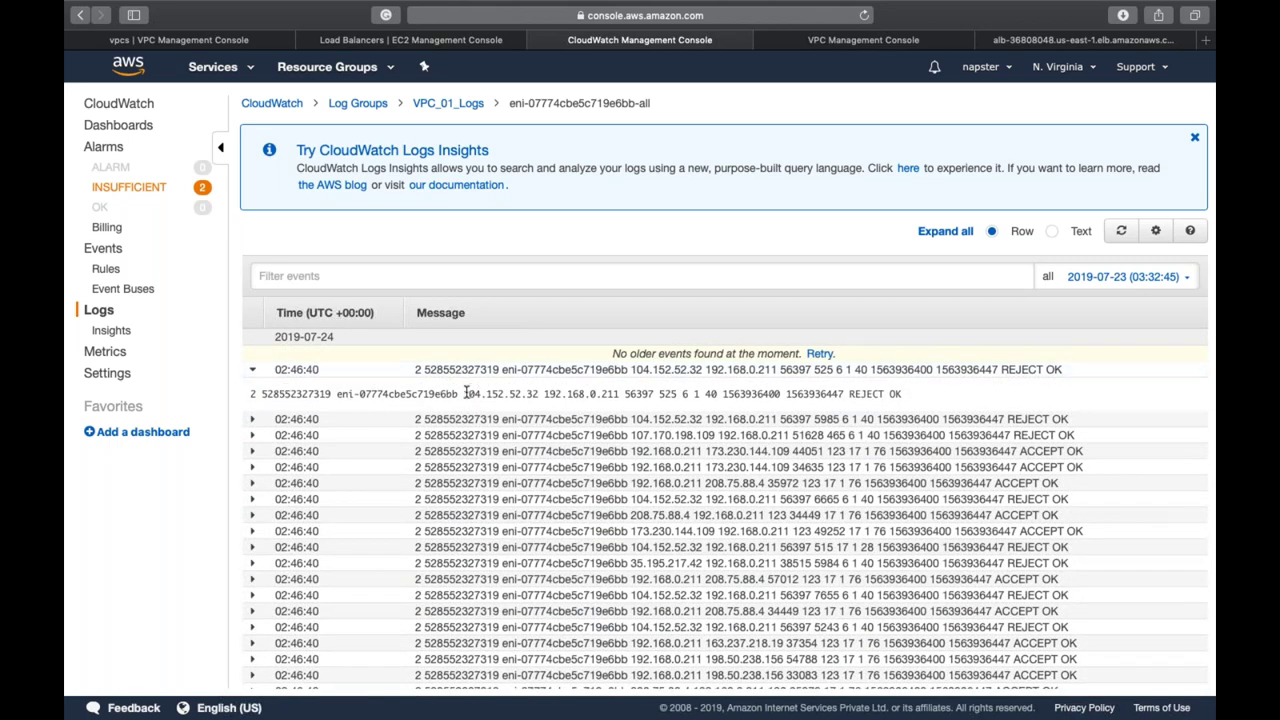
{"action": "left_click_drag", "start_coordinate": [463, 393], "coordinate": [538, 393]}
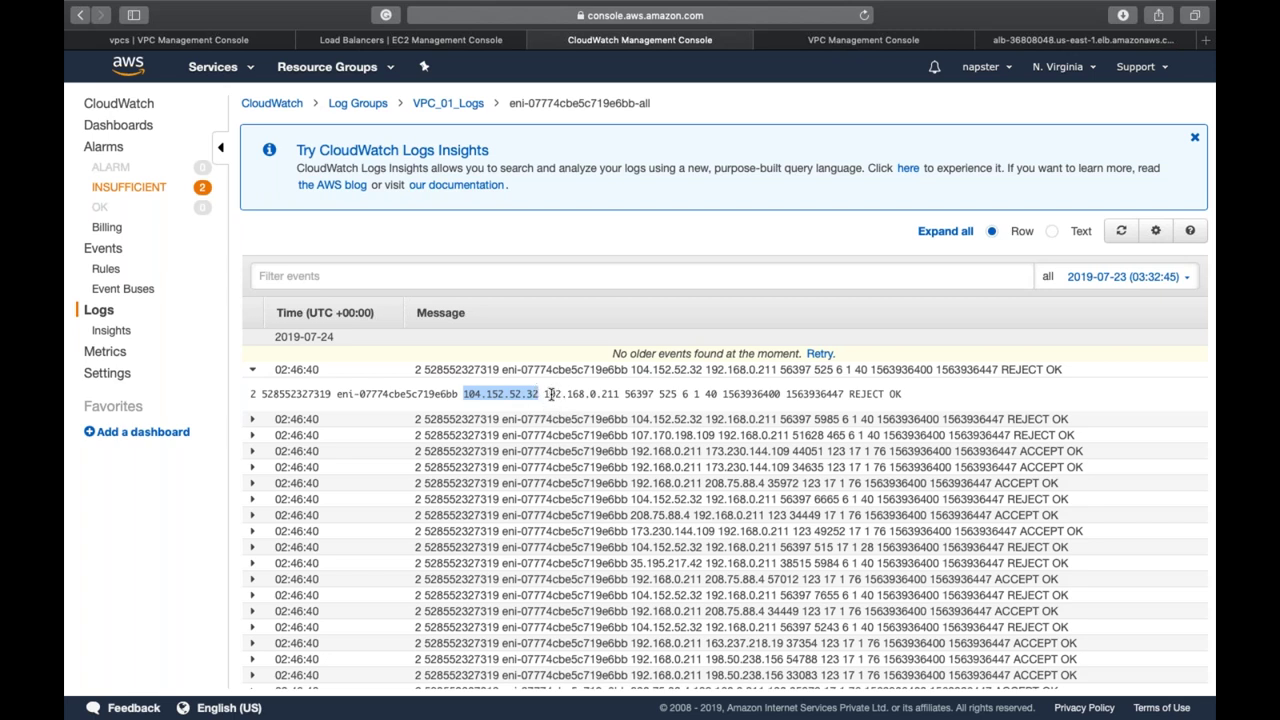
{"action": "left_click_drag", "start_coordinate": [545, 393], "coordinate": [620, 389]}
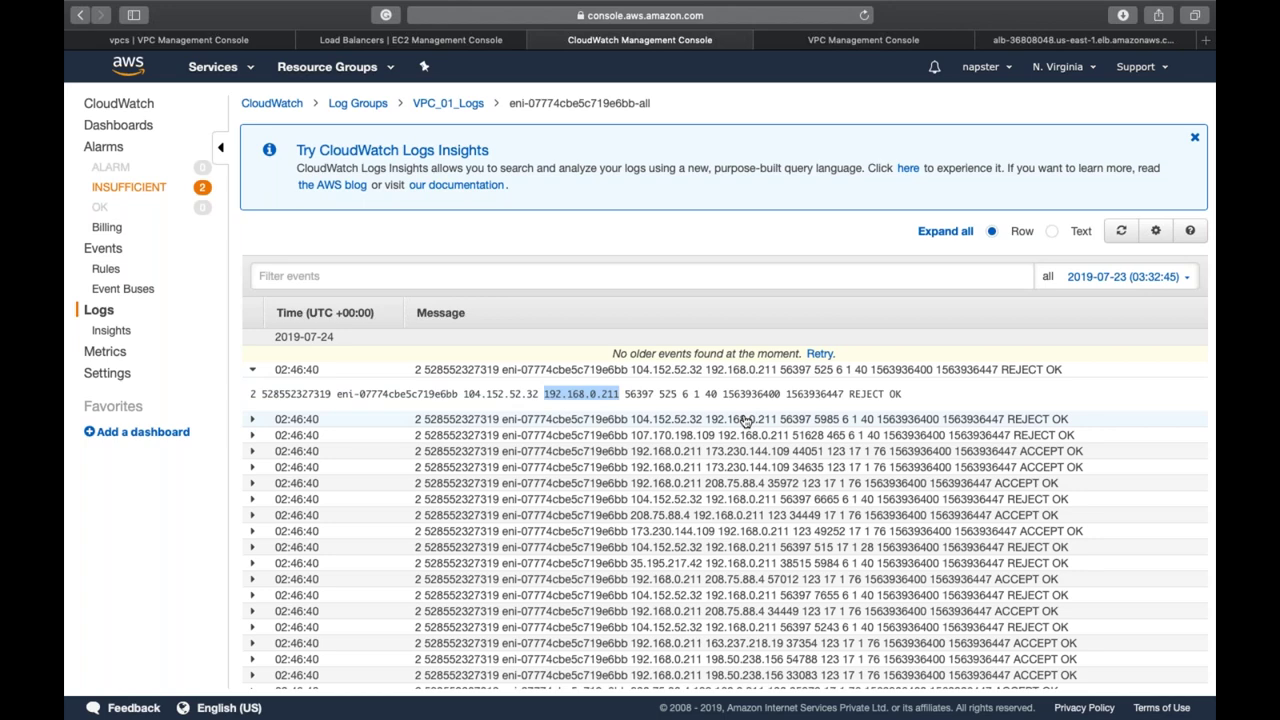
{"action": "scroll", "coordinate": [745, 421], "scroll_direction": "down", "scroll_amount": 1}
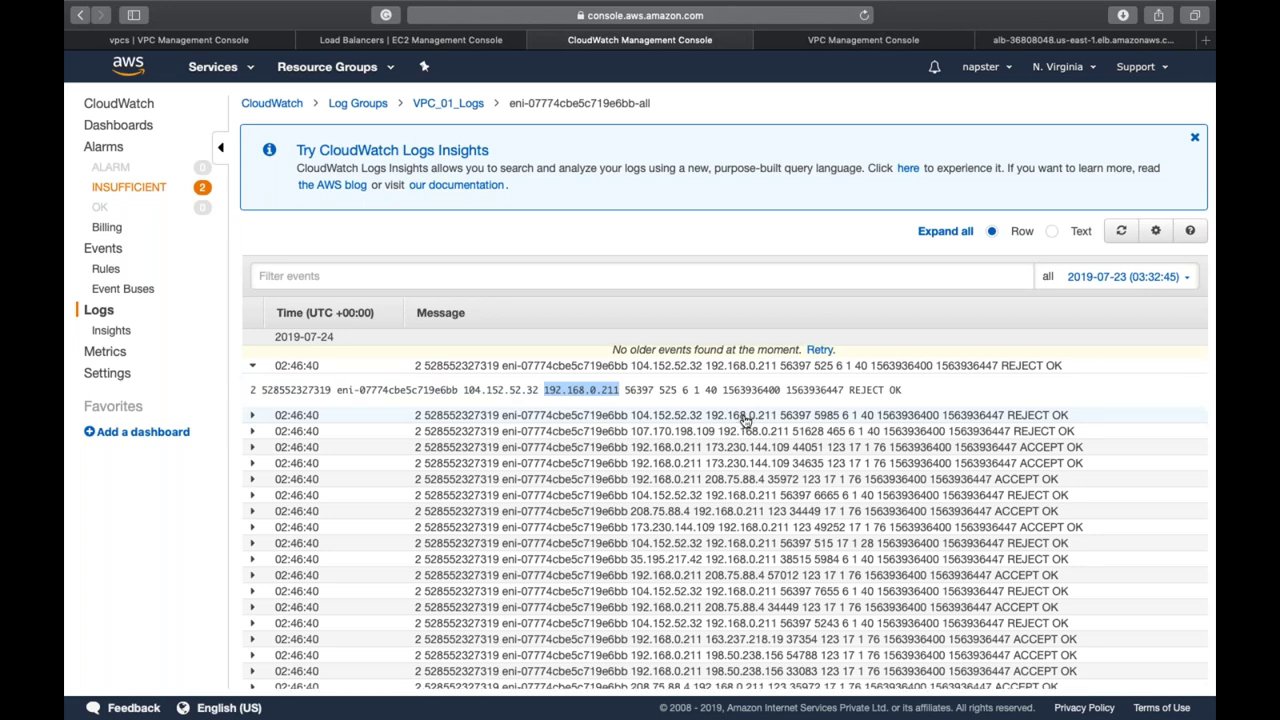
{"action": "scroll", "coordinate": [745, 421], "scroll_direction": "down", "scroll_amount": 2}
{"action": "scroll", "coordinate": [740, 405], "scroll_direction": "up", "scroll_amount": 3}
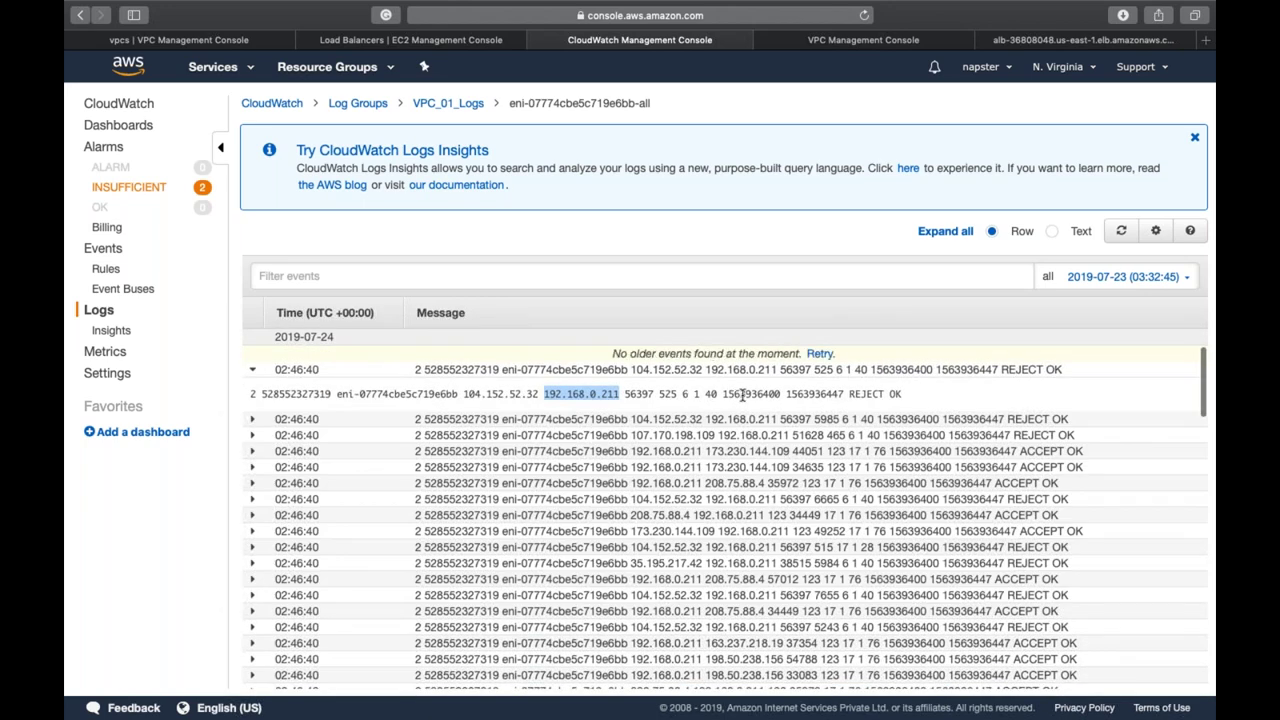
Examine the expanded event's start and end timestamps and its action, and expand an ACCEPT event for comparison
{"action": "left_click", "coordinate": [766, 395]}
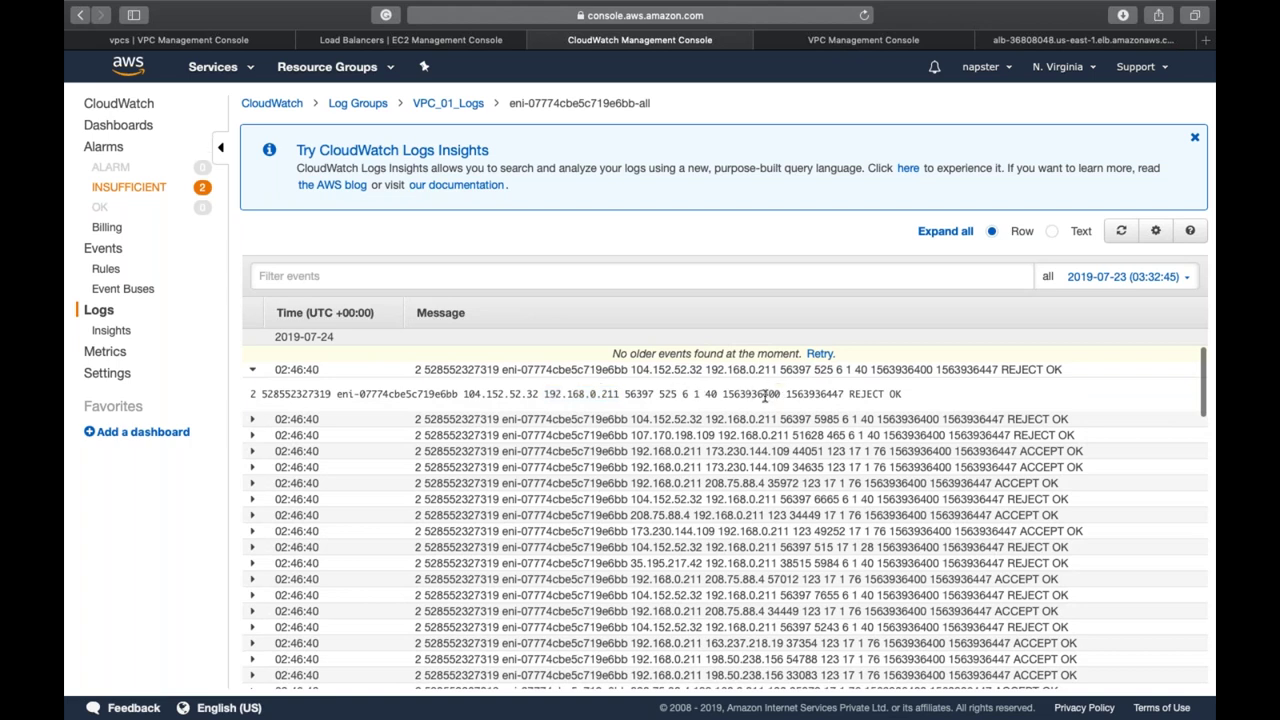
{"action": "double_click", "coordinate": [766, 395]}
{"action": "double_click", "coordinate": [826, 395]}
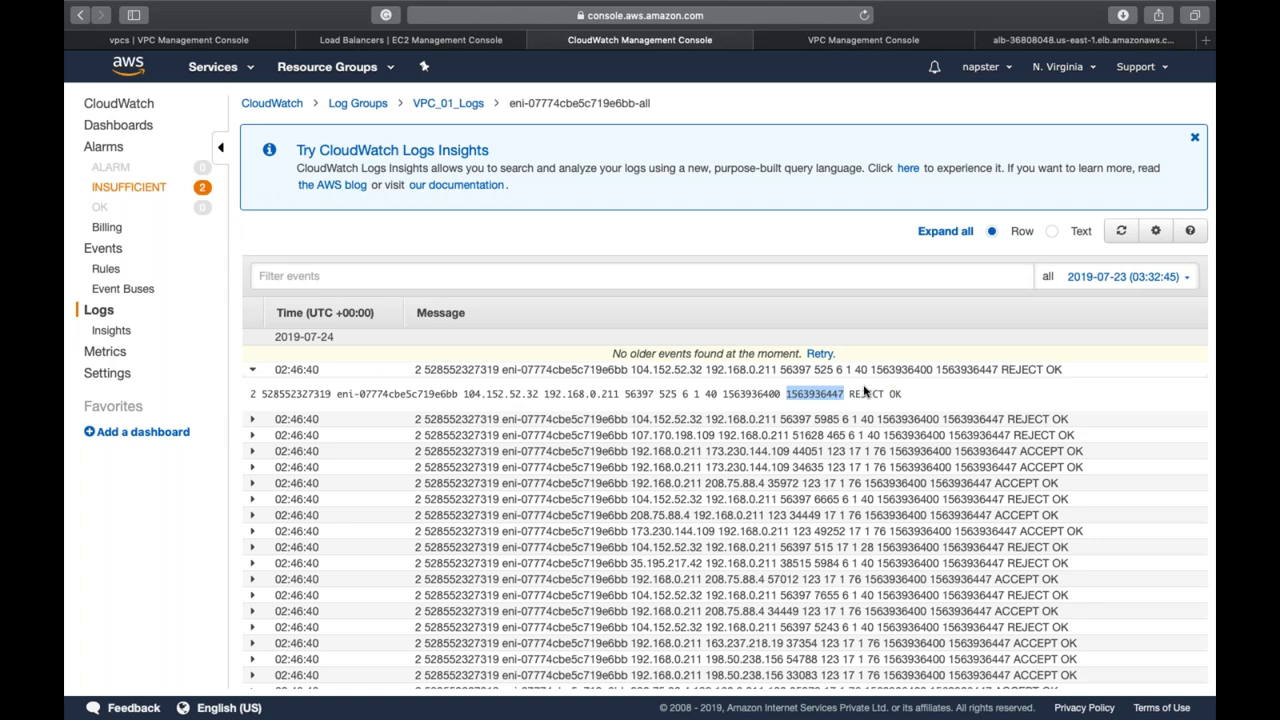
{"action": "double_click", "coordinate": [865, 393]}
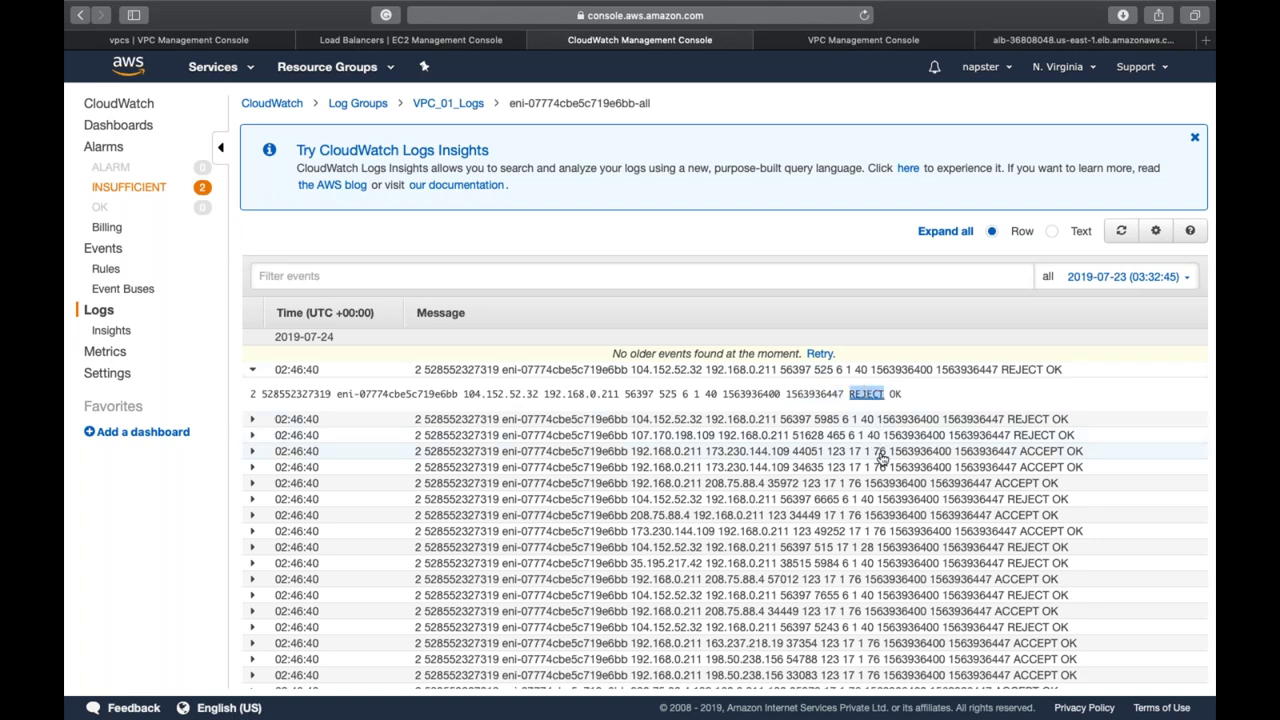
{"action": "left_click", "coordinate": [777, 466]}
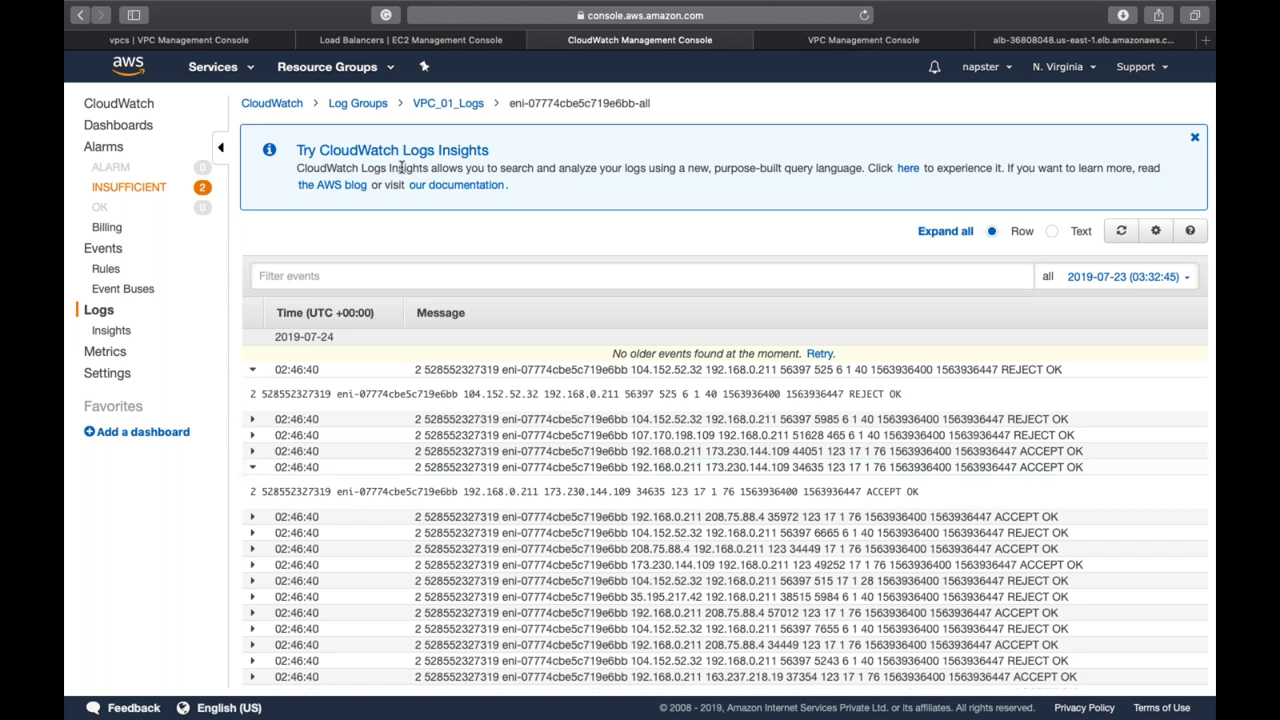
Start a metric filter for VPC_01_Logs with the pattern REJECT, test it on the sample log data and review the matches
{"action": "left_click", "coordinate": [366, 104]}
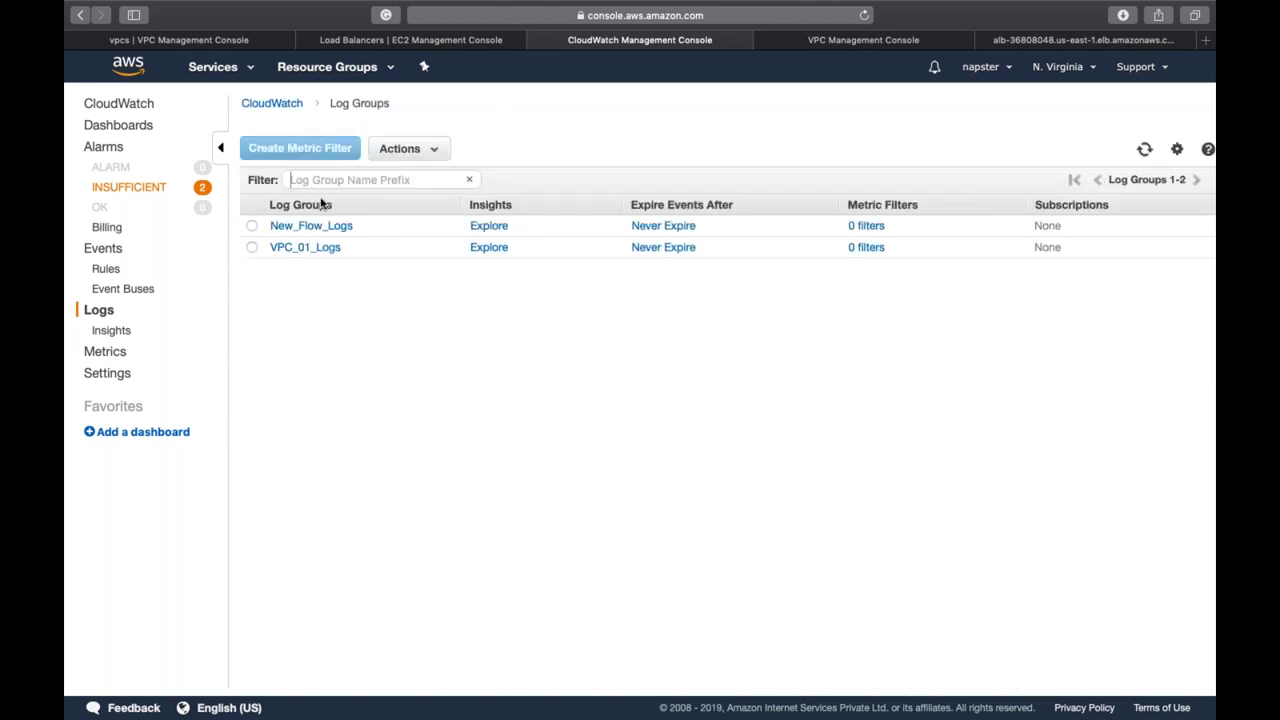
{"action": "left_click", "coordinate": [252, 247]}
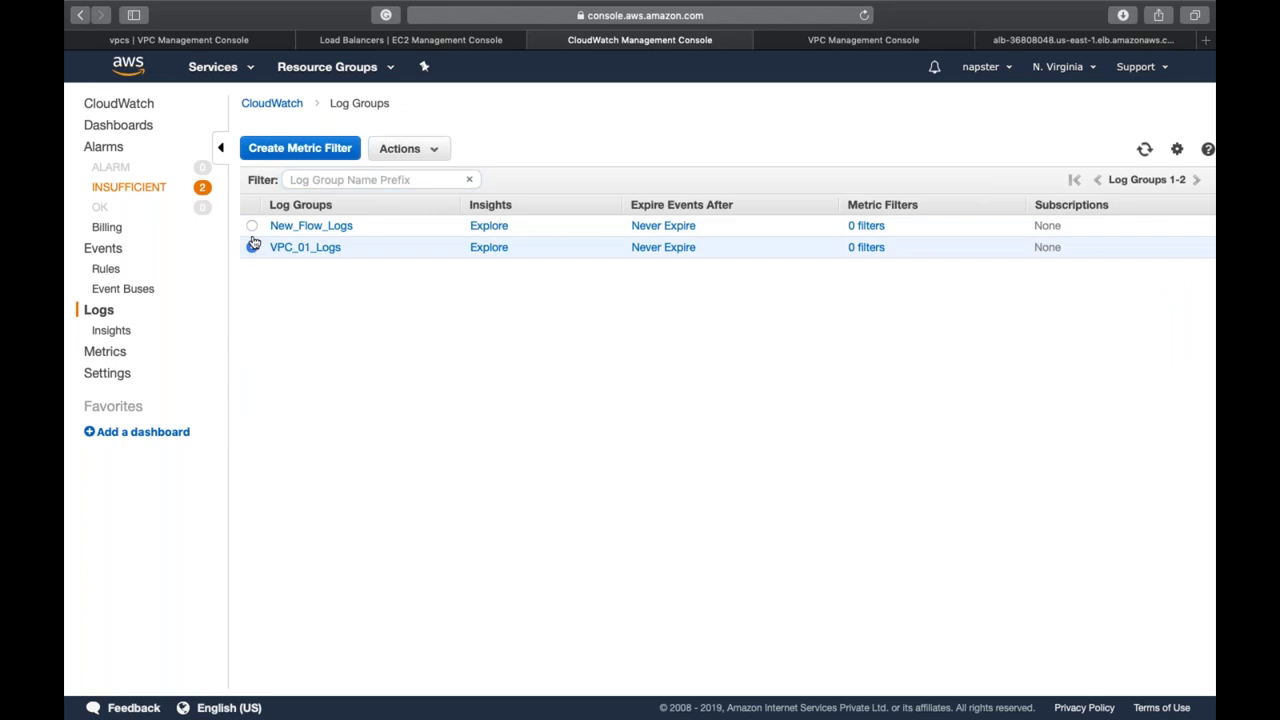
{"action": "left_click", "coordinate": [304, 157]}
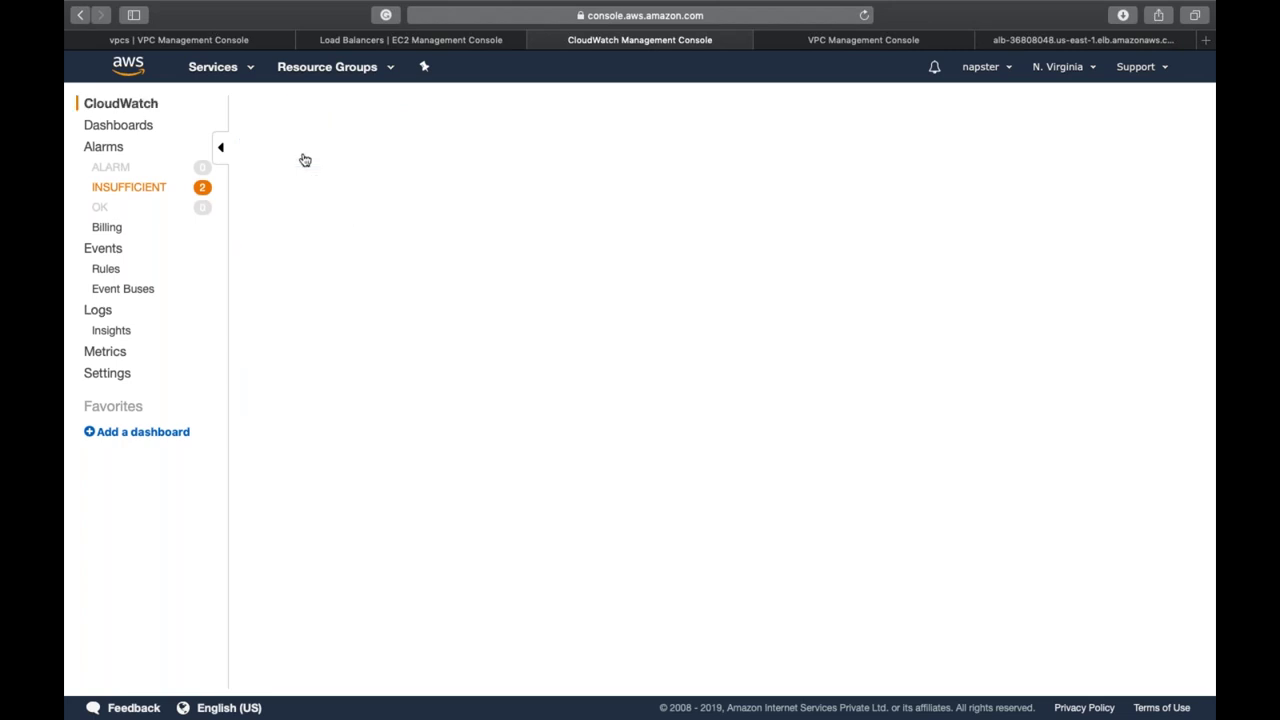
{"action": "left_click", "coordinate": [343, 234]}
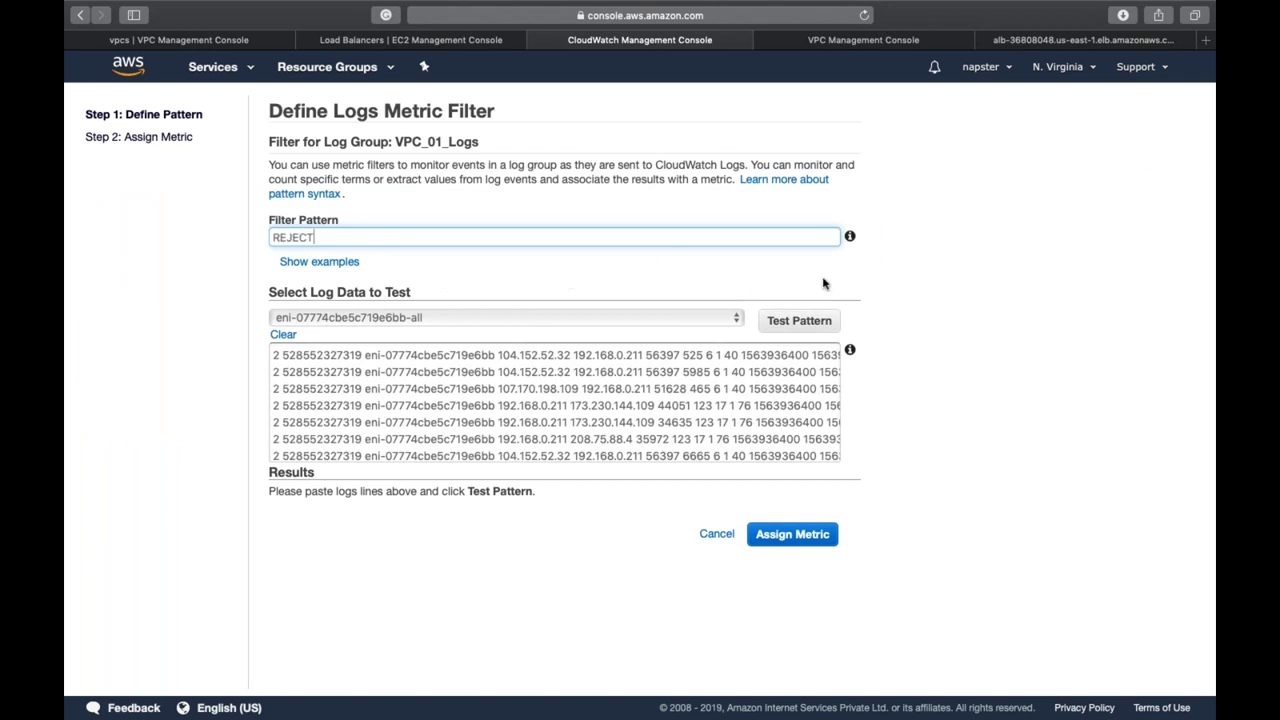
{"action": "left_click", "coordinate": [822, 319]}
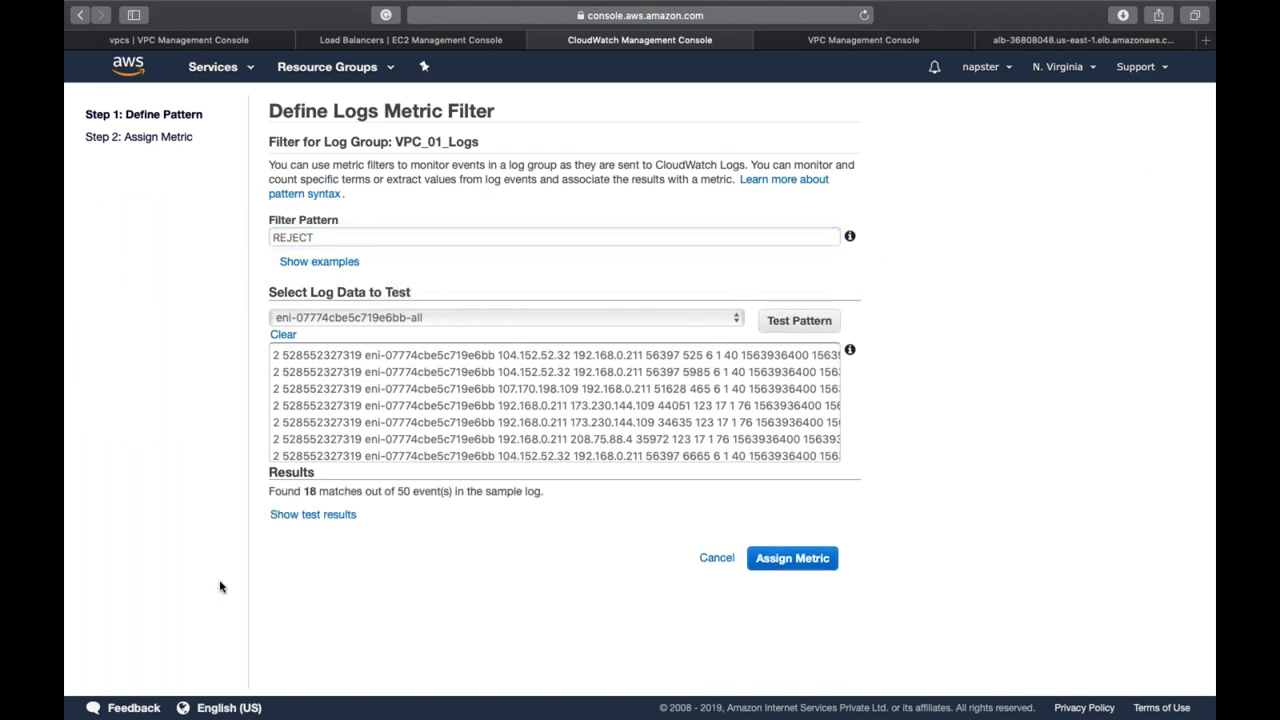
{"action": "left_click_drag", "start_coordinate": [270, 491], "coordinate": [413, 491]}
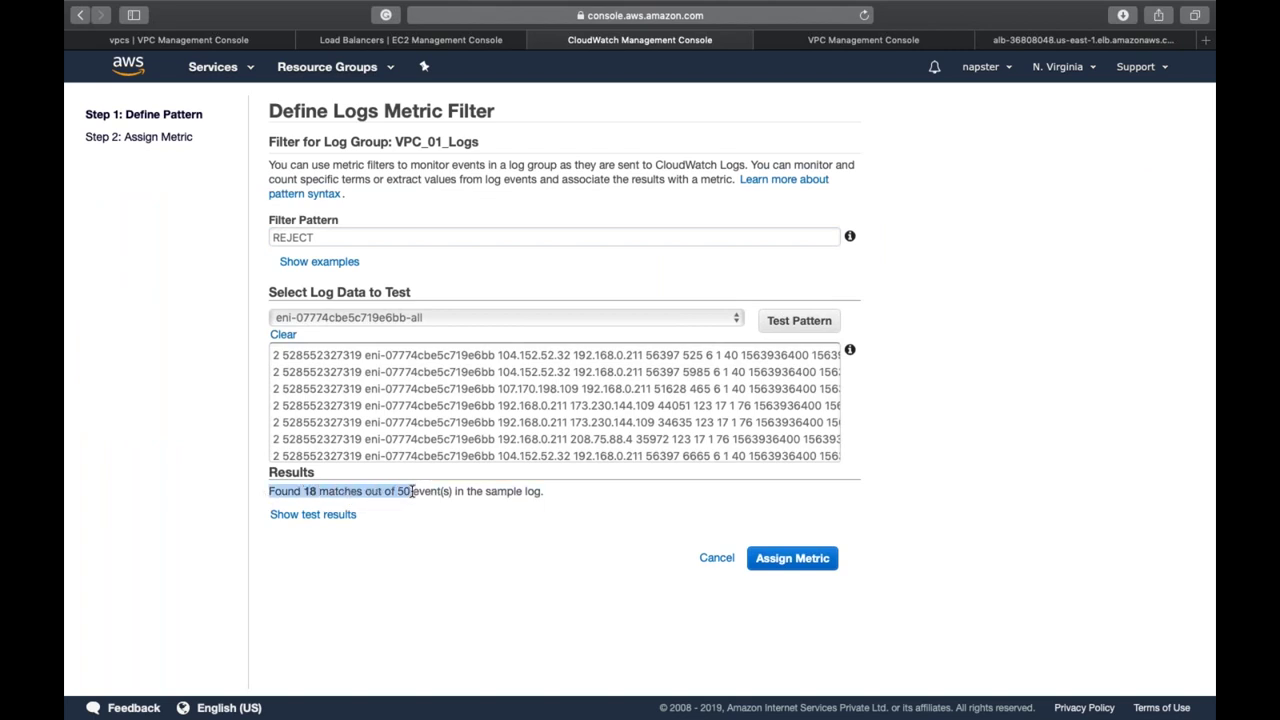
{"action": "left_click", "coordinate": [412, 491]}
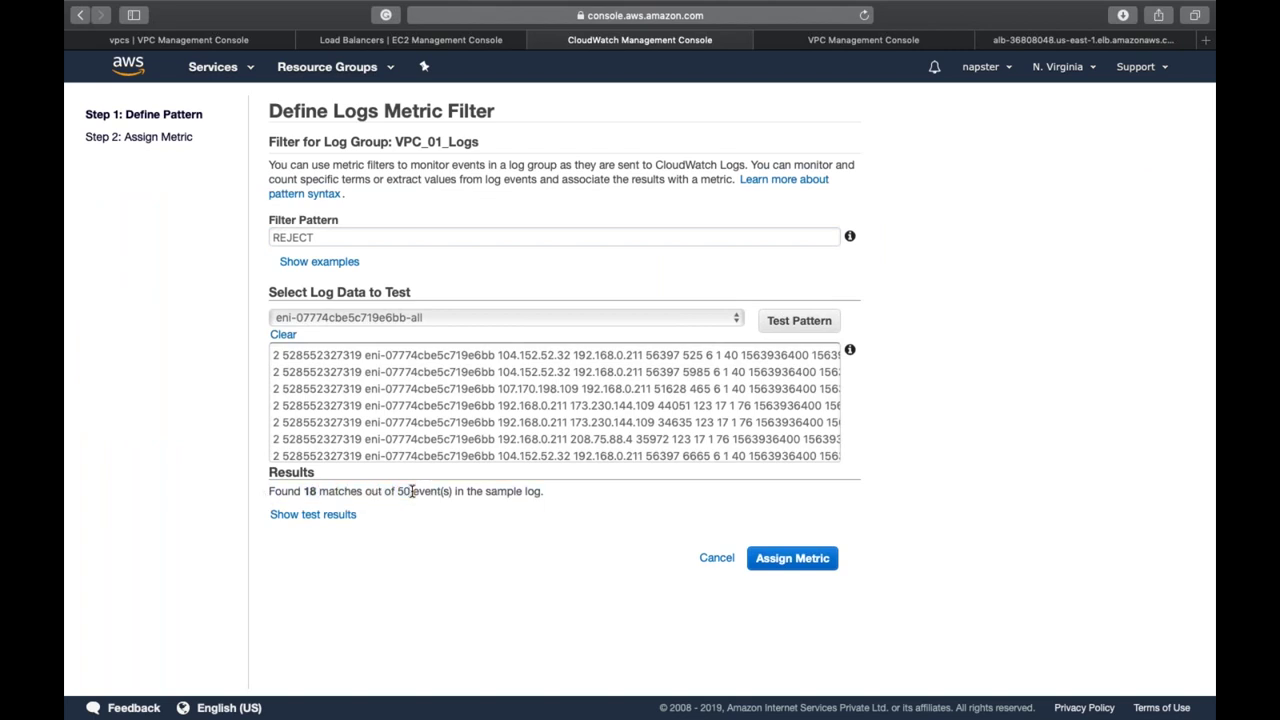
{"action": "scroll", "coordinate": [666, 405], "scroll_direction": "right", "scroll_amount": 5}
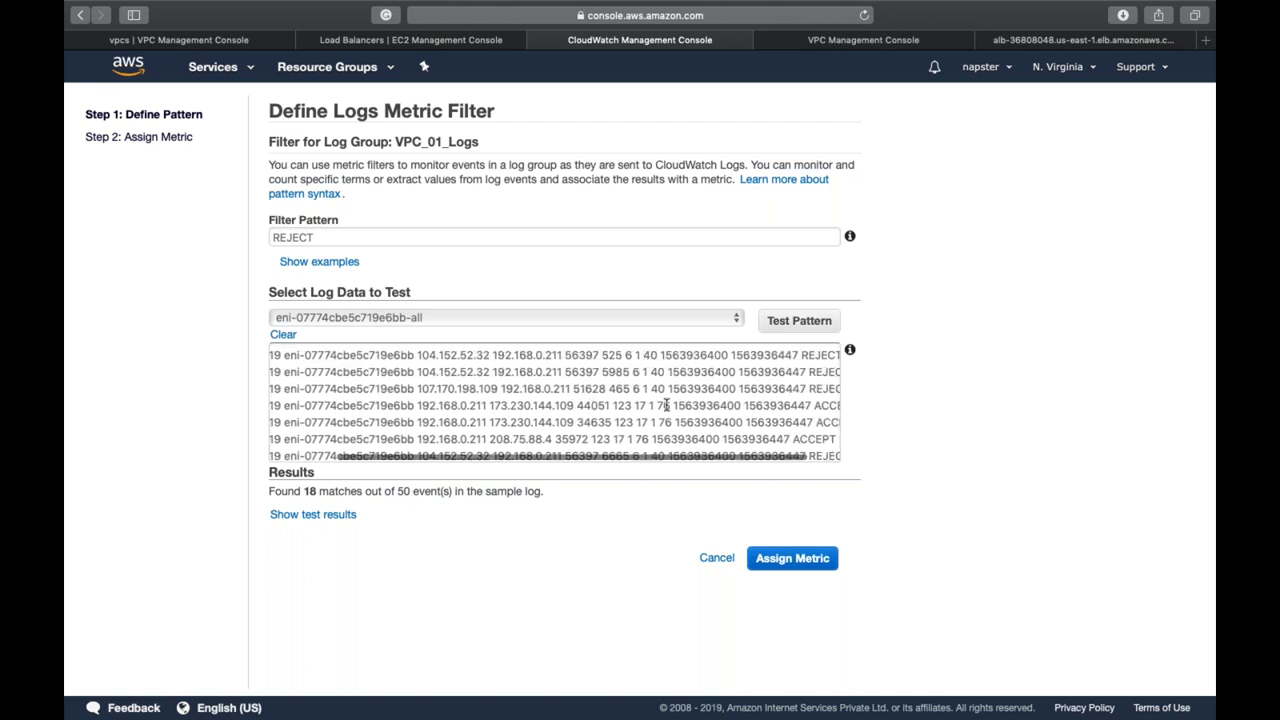
{"action": "scroll", "coordinate": [666, 405], "scroll_direction": "left", "scroll_amount": 5}
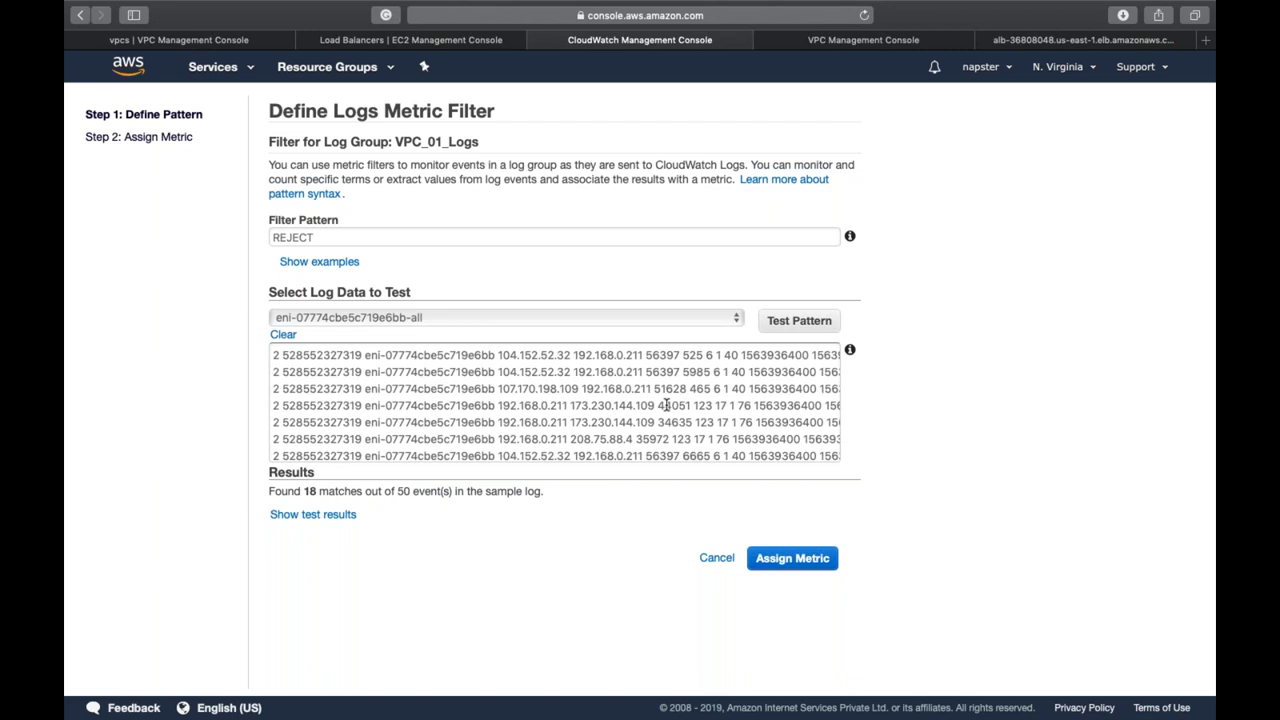
Proceed to the metric details of the REJECT filter and cancel the filter creation
{"action": "left_click", "coordinate": [805, 560]}
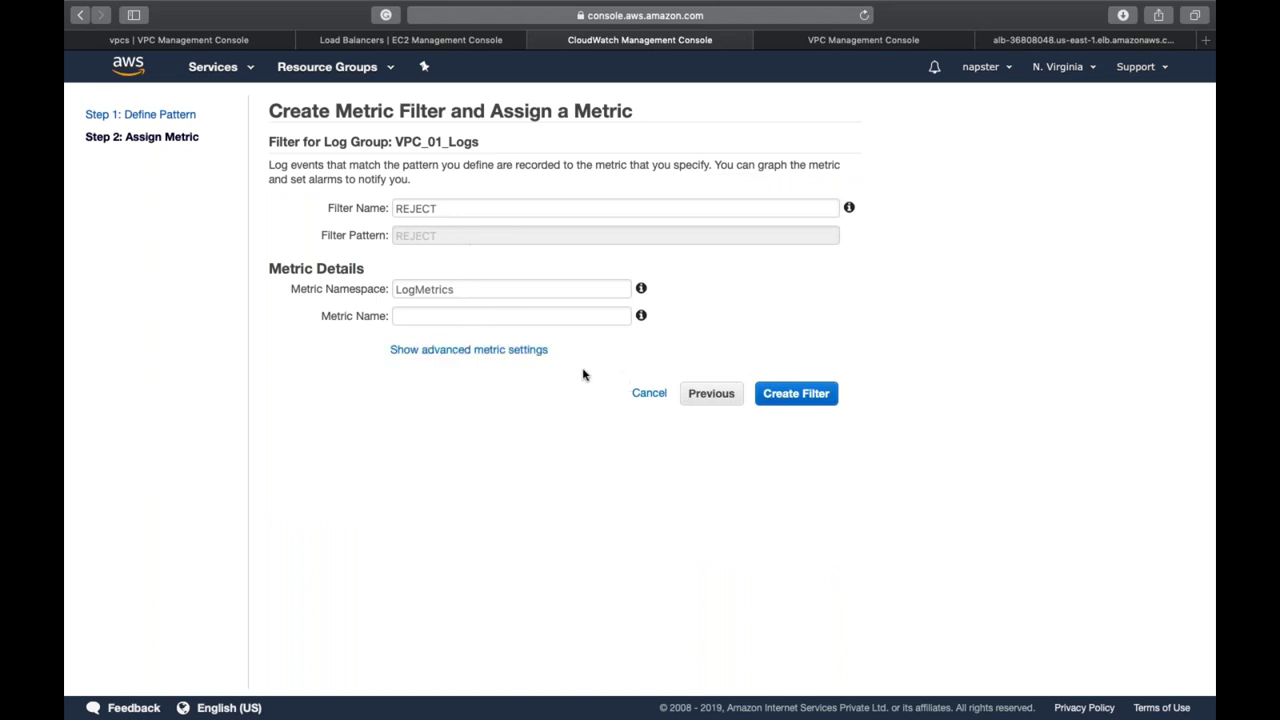
{"action": "left_click", "coordinate": [492, 318]}
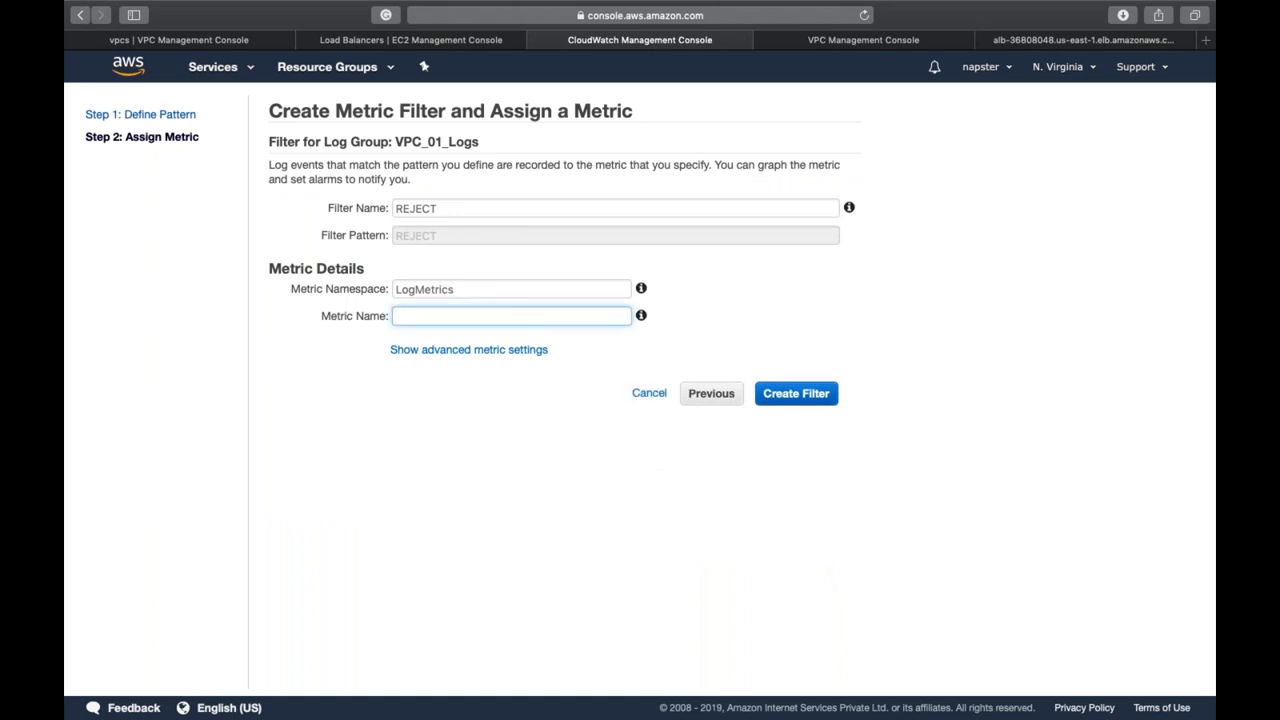
{"action": "left_click", "coordinate": [645, 394]}
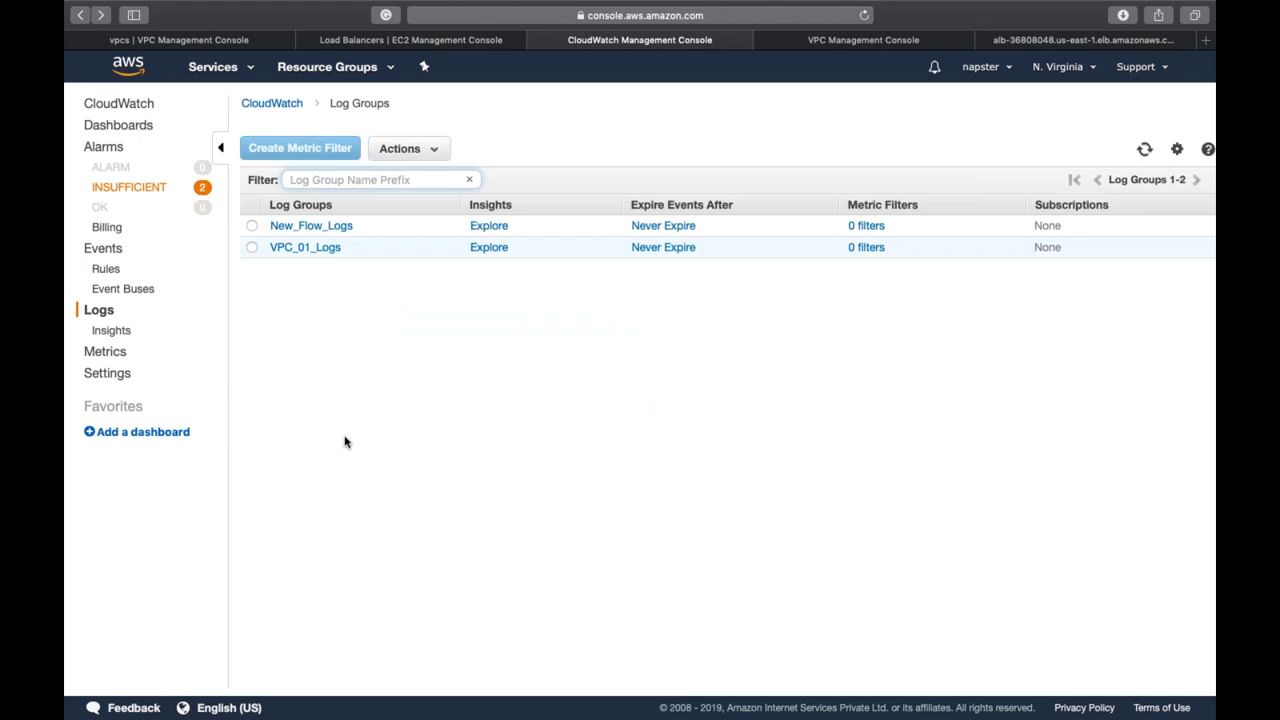
Close the extra browser tabs and return to the flow logs of VPC_01
{"action": "key", "text": "super+w"}
{"action": "key", "text": "super+w"}
{"action": "key", "text": "ctrl+Tab"}
{"action": "key", "text": "super+w"}
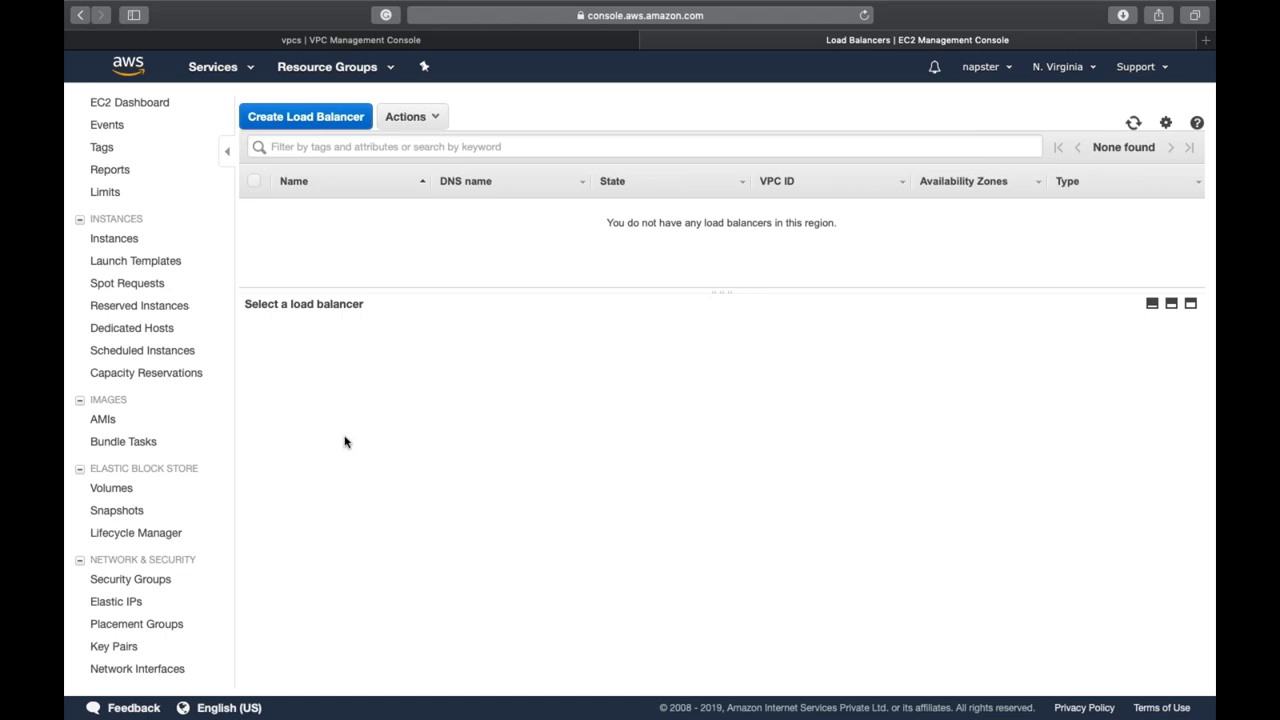
{"action": "key", "text": "super+w"}
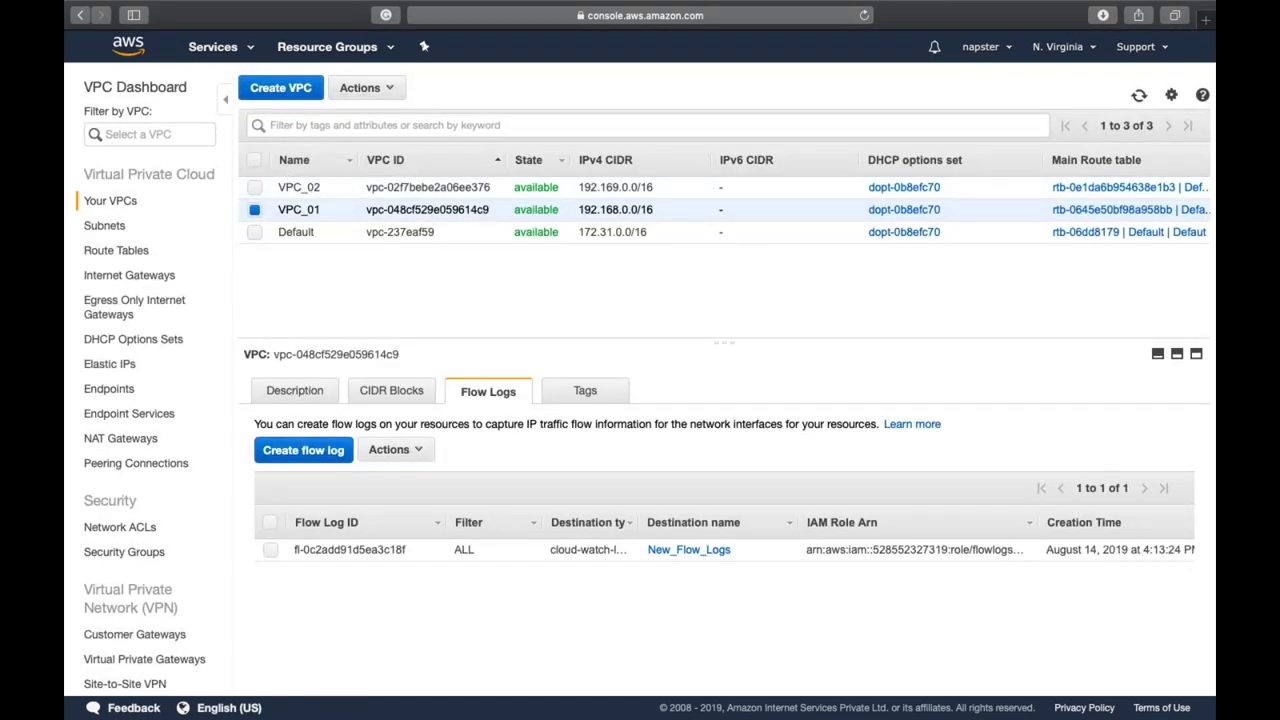
Try to delete VPC_02 and dismiss the deletion dialog
{"action": "left_click", "coordinate": [254, 187]}
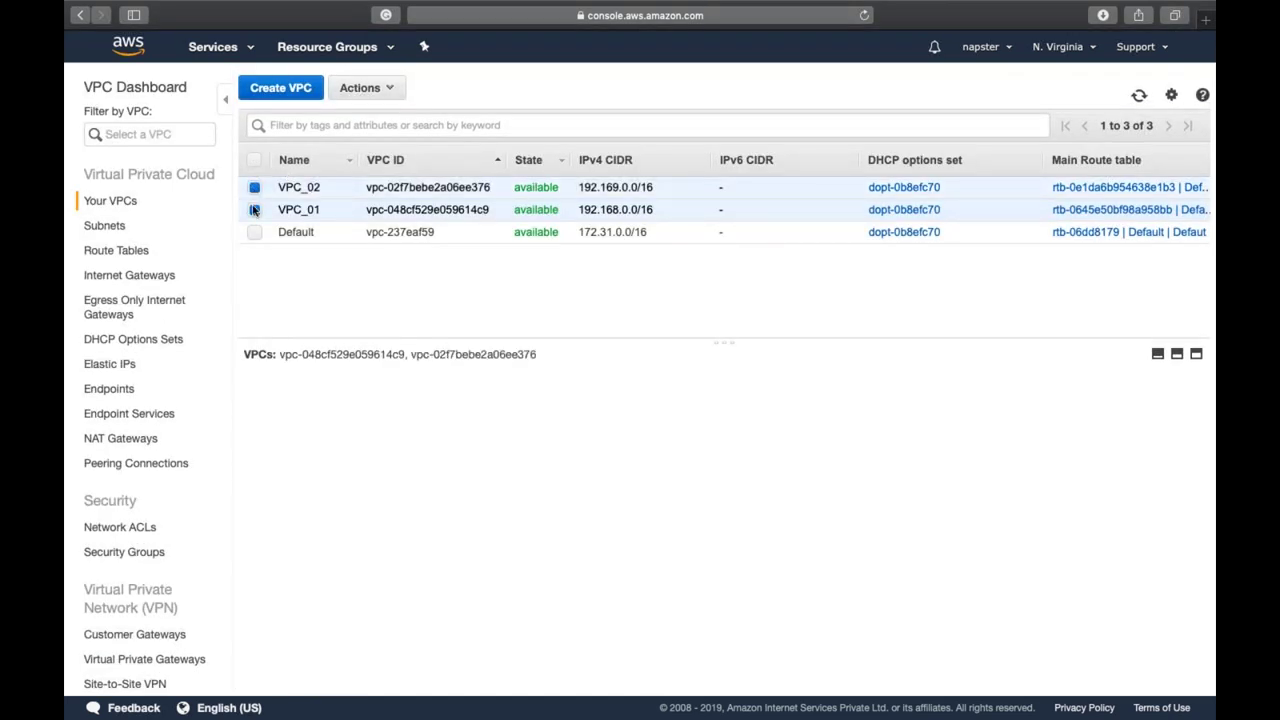
{"action": "left_click", "coordinate": [254, 210]}
{"action": "left_click", "coordinate": [362, 88]}
{"action": "left_click", "coordinate": [379, 116]}
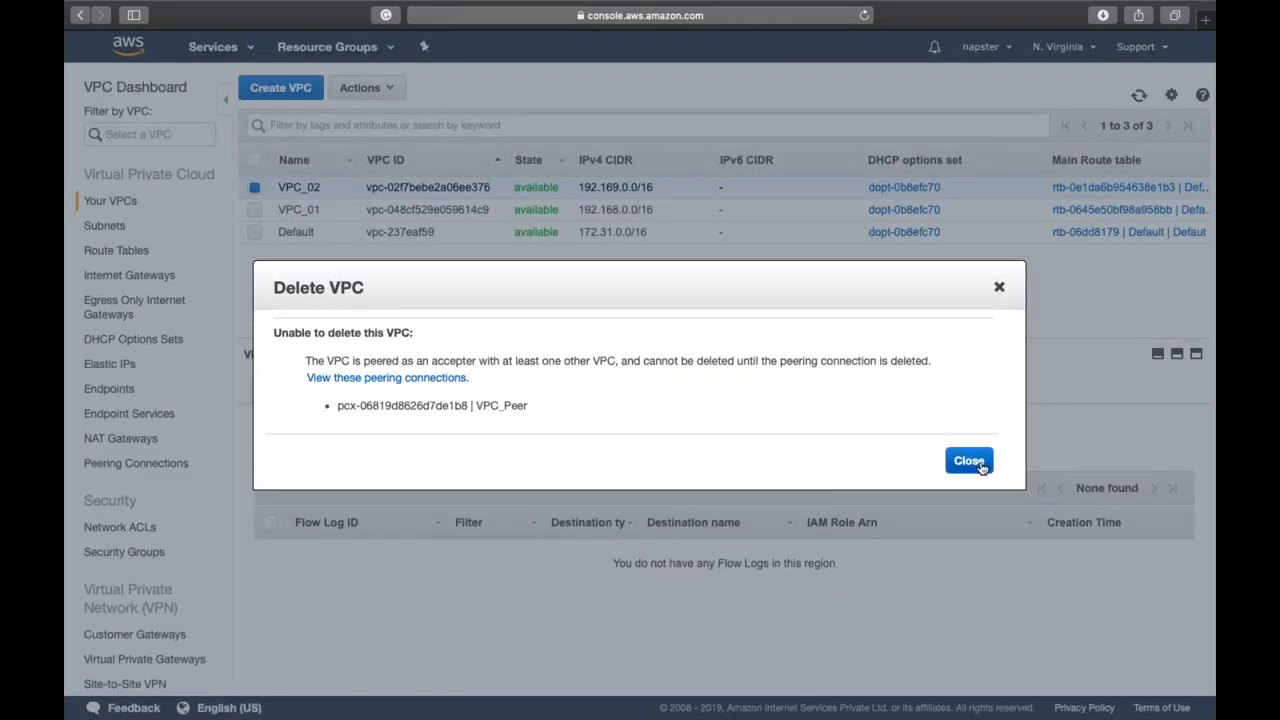
{"action": "left_click", "coordinate": [980, 466]}
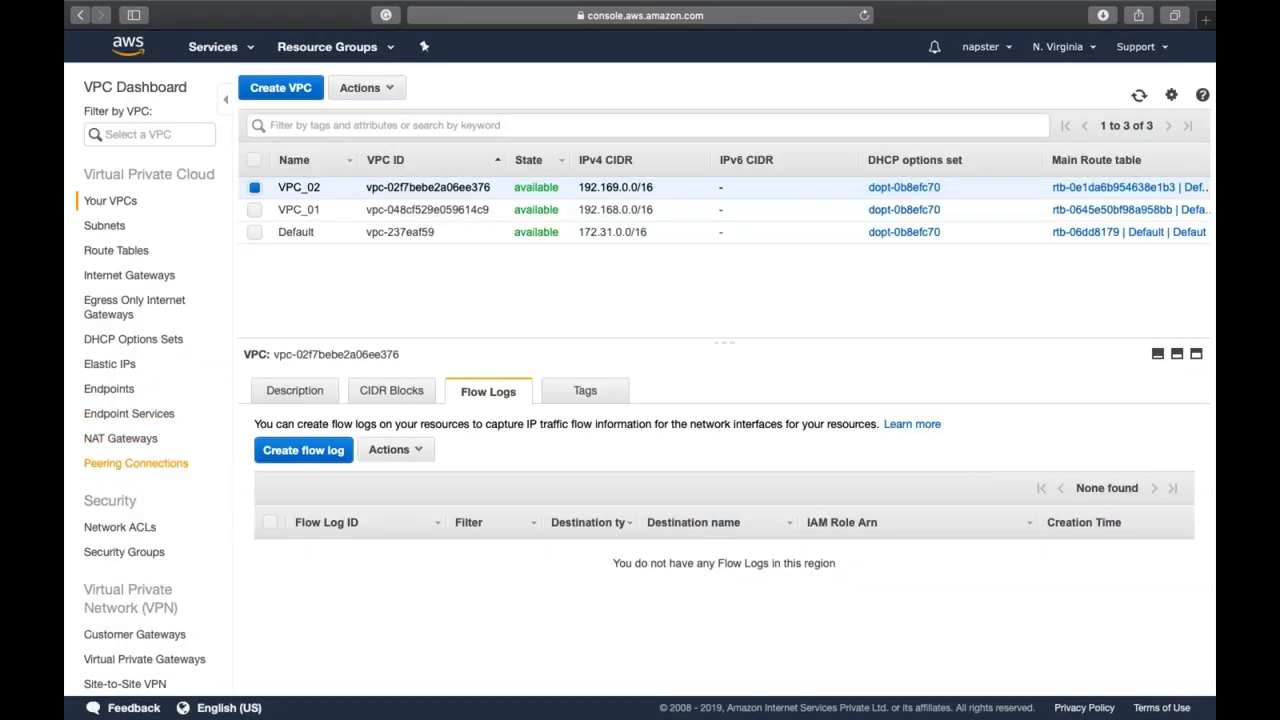
Delete the Peer2 VPC peering connection together with its related route table entries
{"action": "left_click", "coordinate": [135, 463]}
{"action": "left_click", "coordinate": [254, 160]}
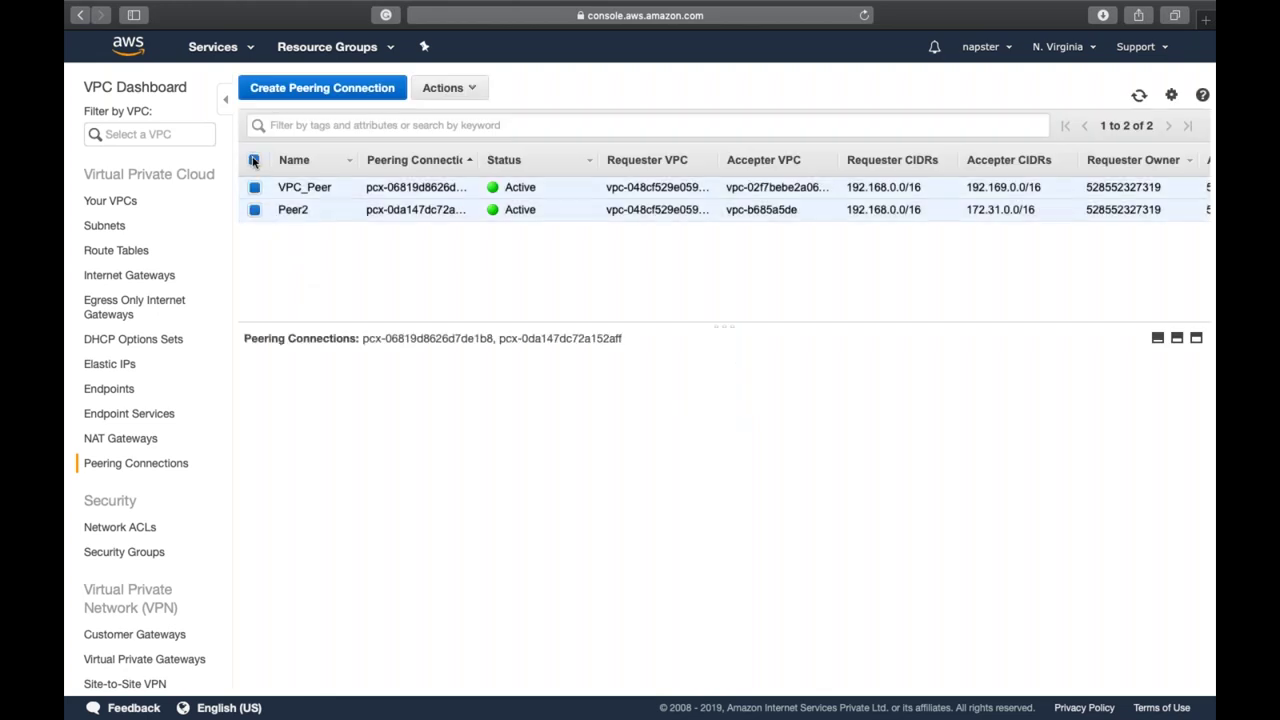
{"action": "left_click", "coordinate": [443, 88]}
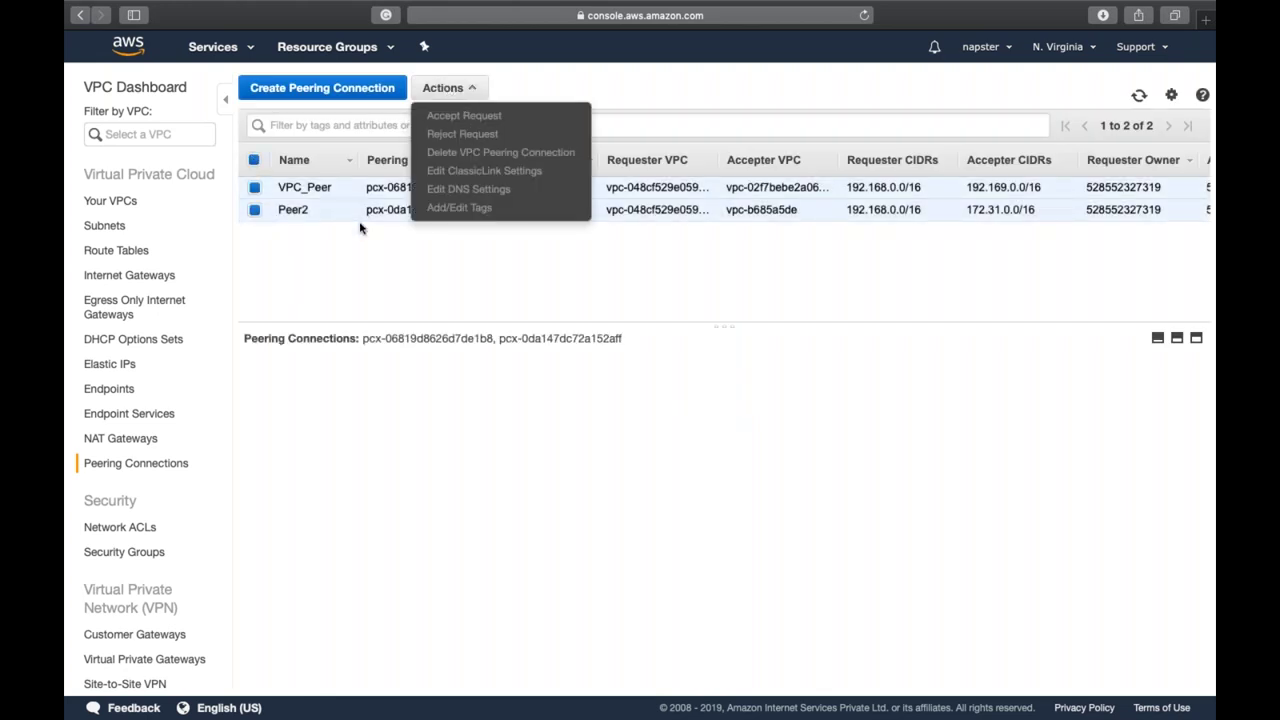
{"action": "left_click", "coordinate": [360, 228]}
{"action": "left_click", "coordinate": [346, 211]}
{"action": "left_click", "coordinate": [497, 211]}
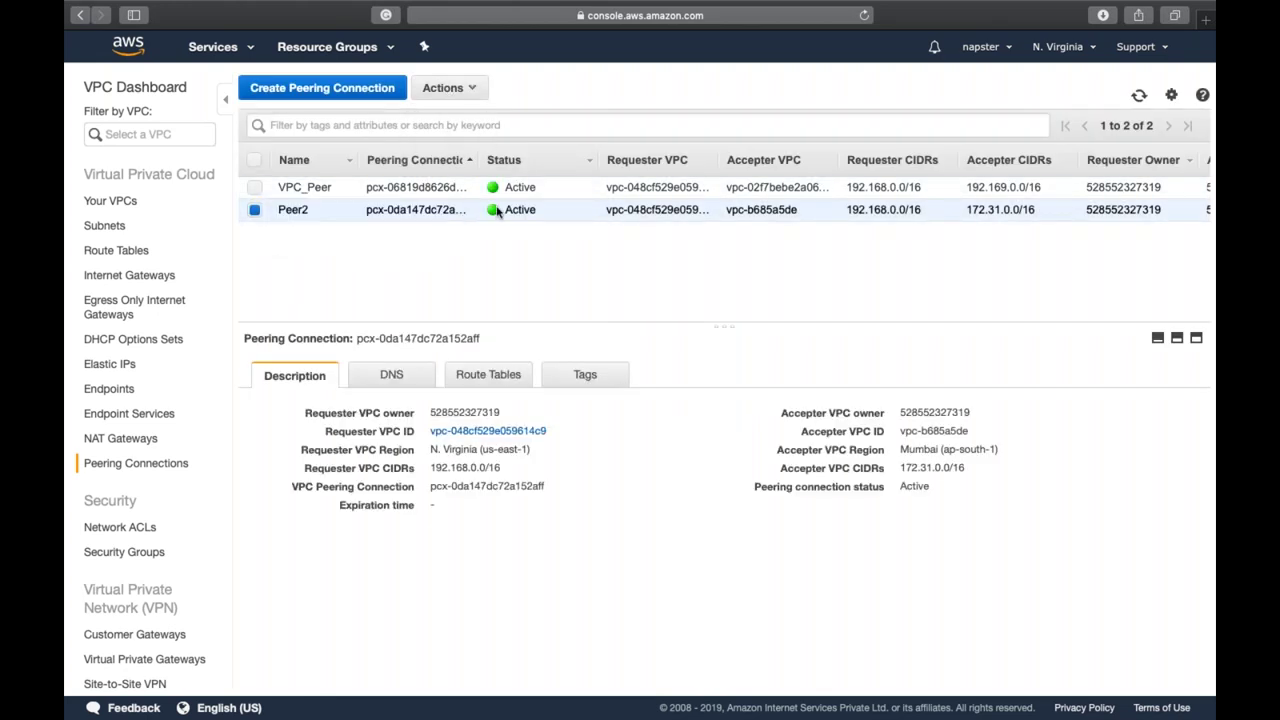
{"action": "left_click", "coordinate": [470, 88]}
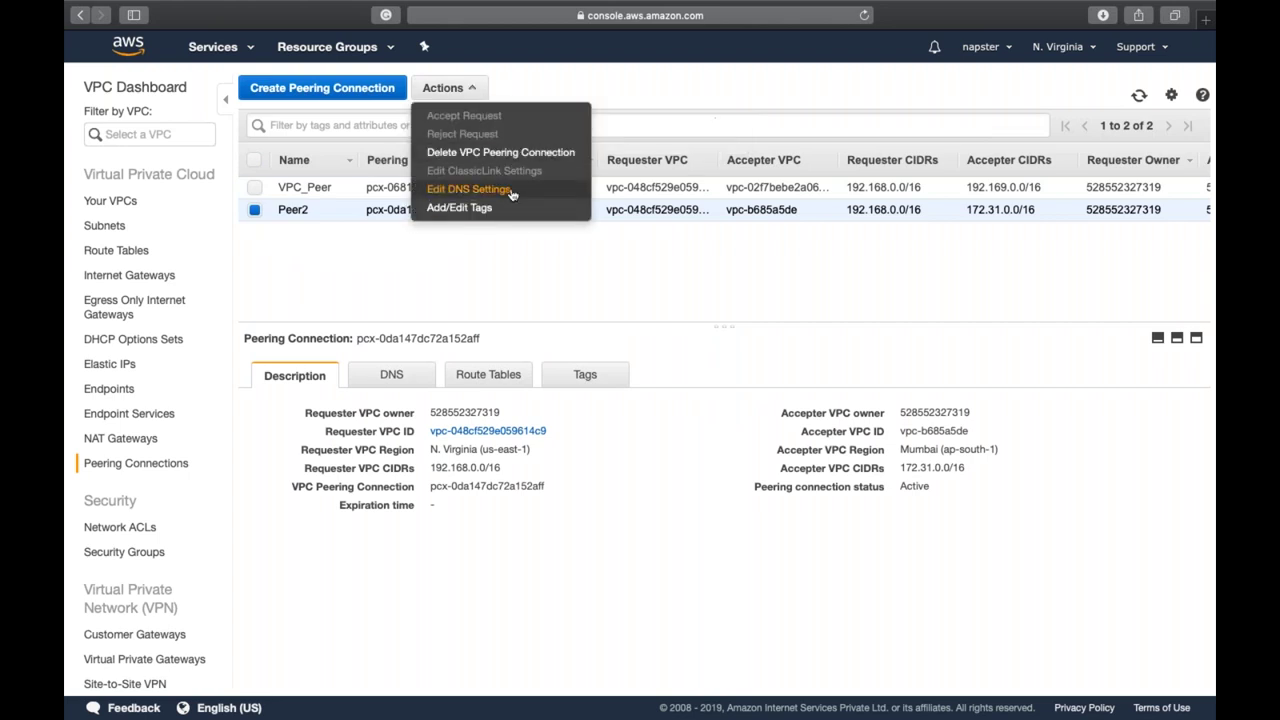
{"action": "left_click", "coordinate": [500, 152]}
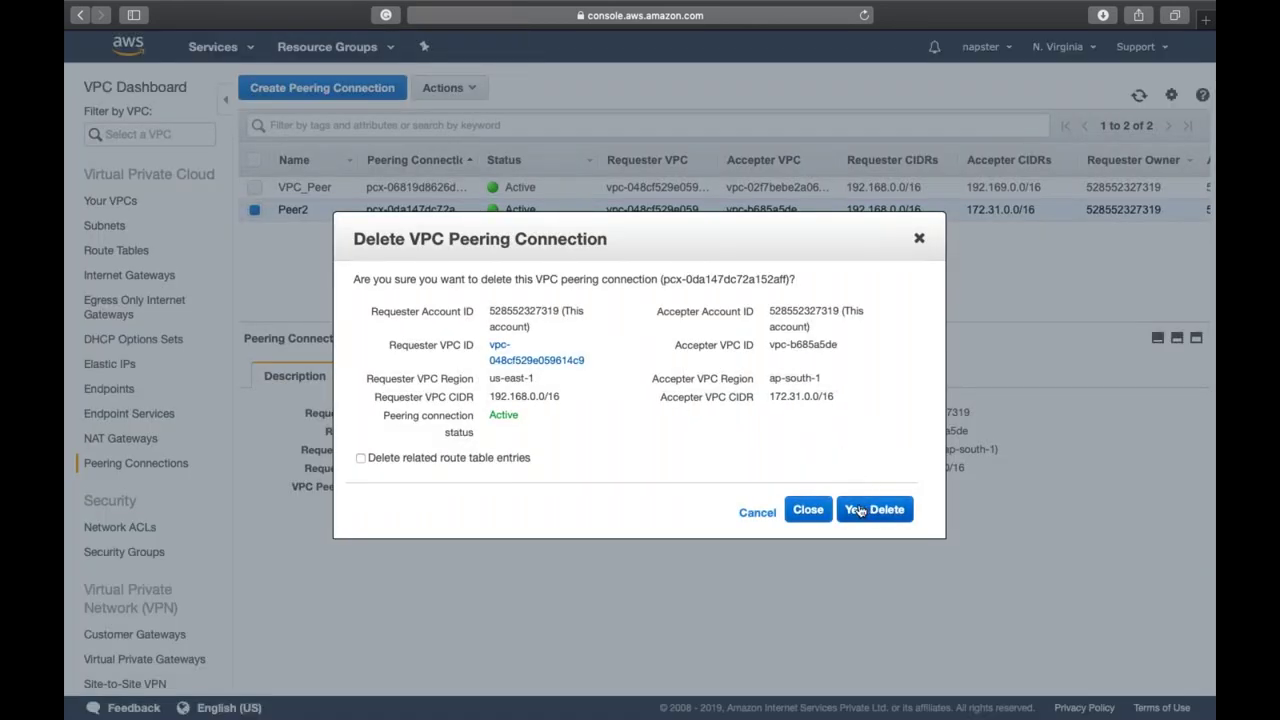
{"action": "left_click", "coordinate": [446, 459]}
{"action": "left_click", "coordinate": [866, 511]}
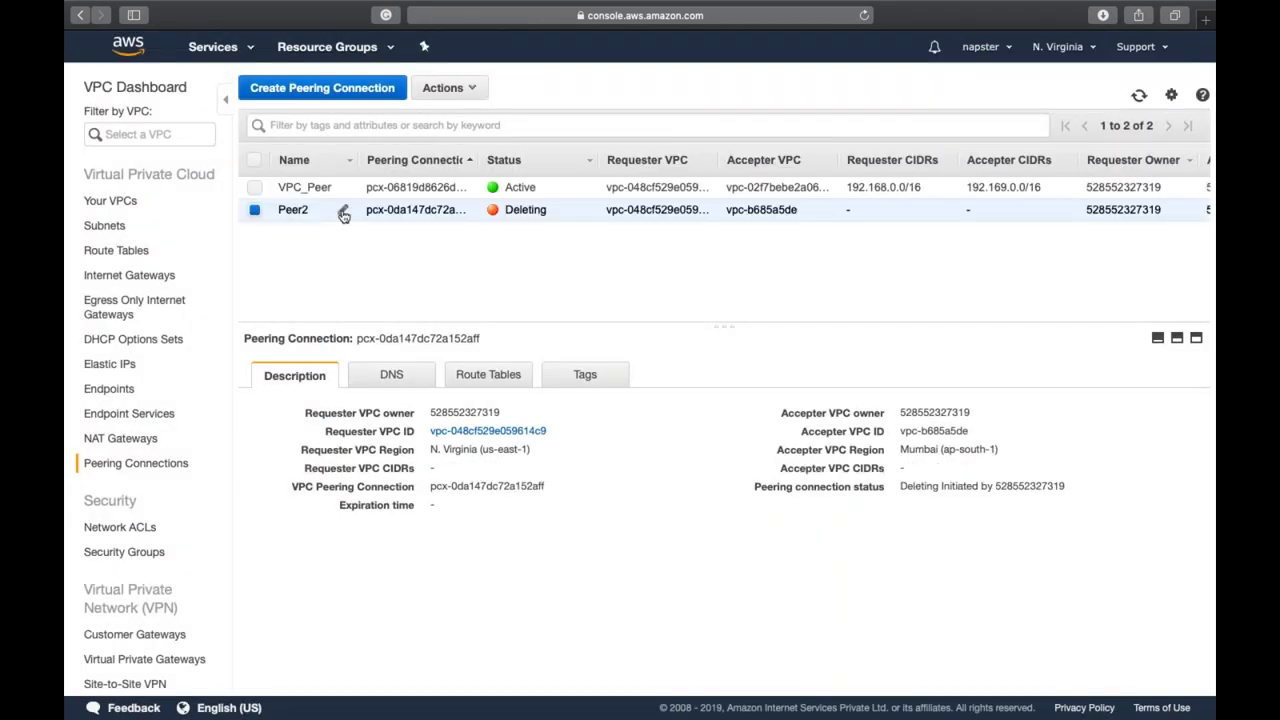
Delete the VPC_Peer peering connection together with its related route table entries, and check the region's Elastic IPs
{"action": "left_click", "coordinate": [441, 187]}
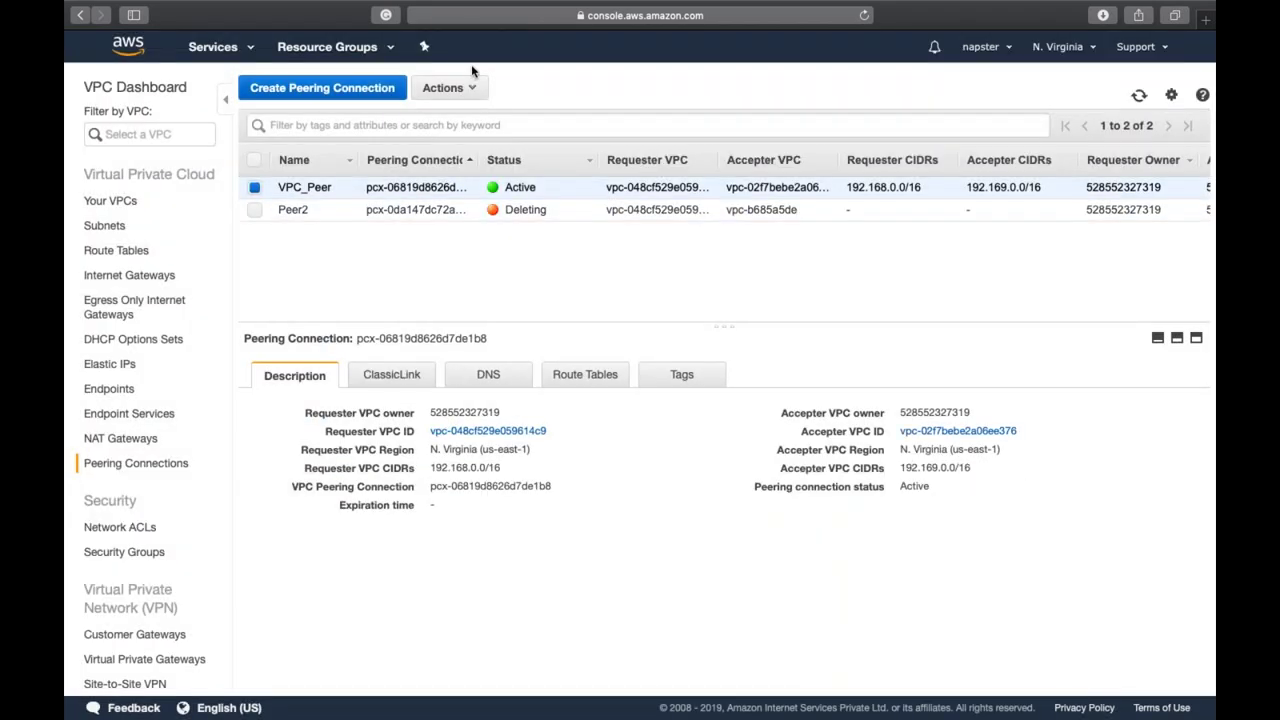
{"action": "left_click", "coordinate": [470, 91]}
{"action": "left_click", "coordinate": [501, 153]}
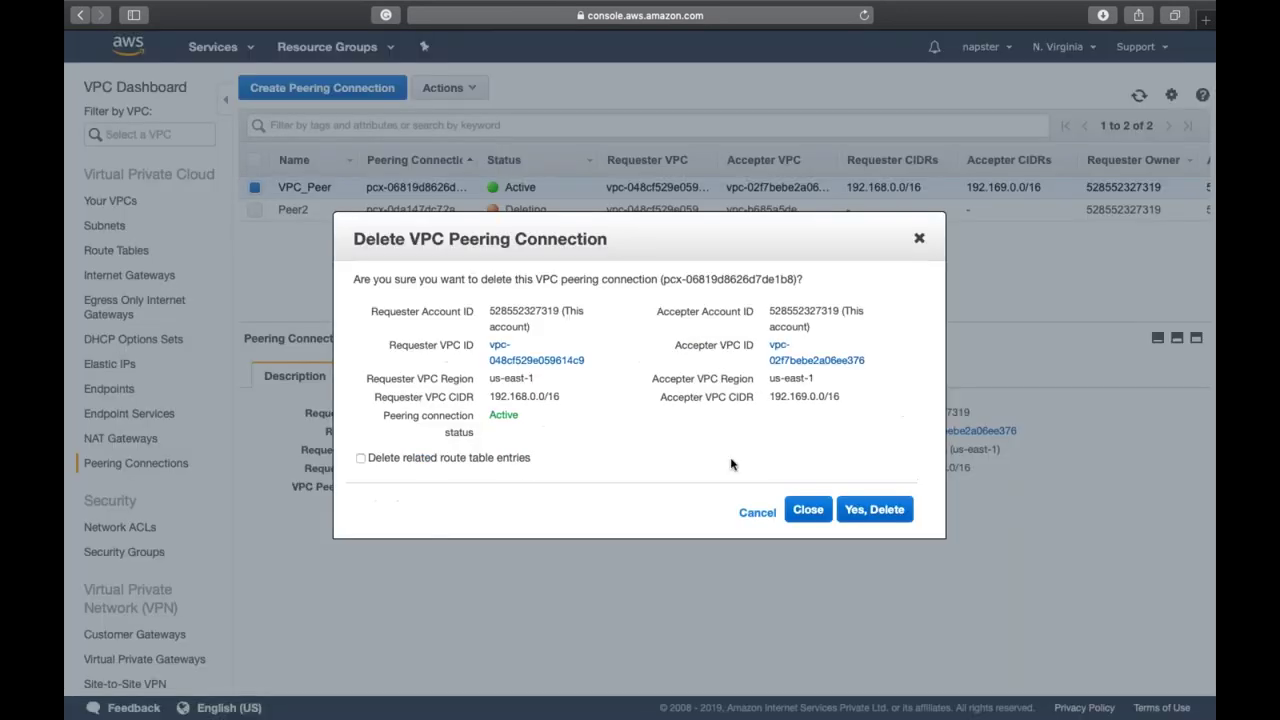
{"action": "left_click", "coordinate": [523, 463]}
{"action": "left_click", "coordinate": [889, 514]}
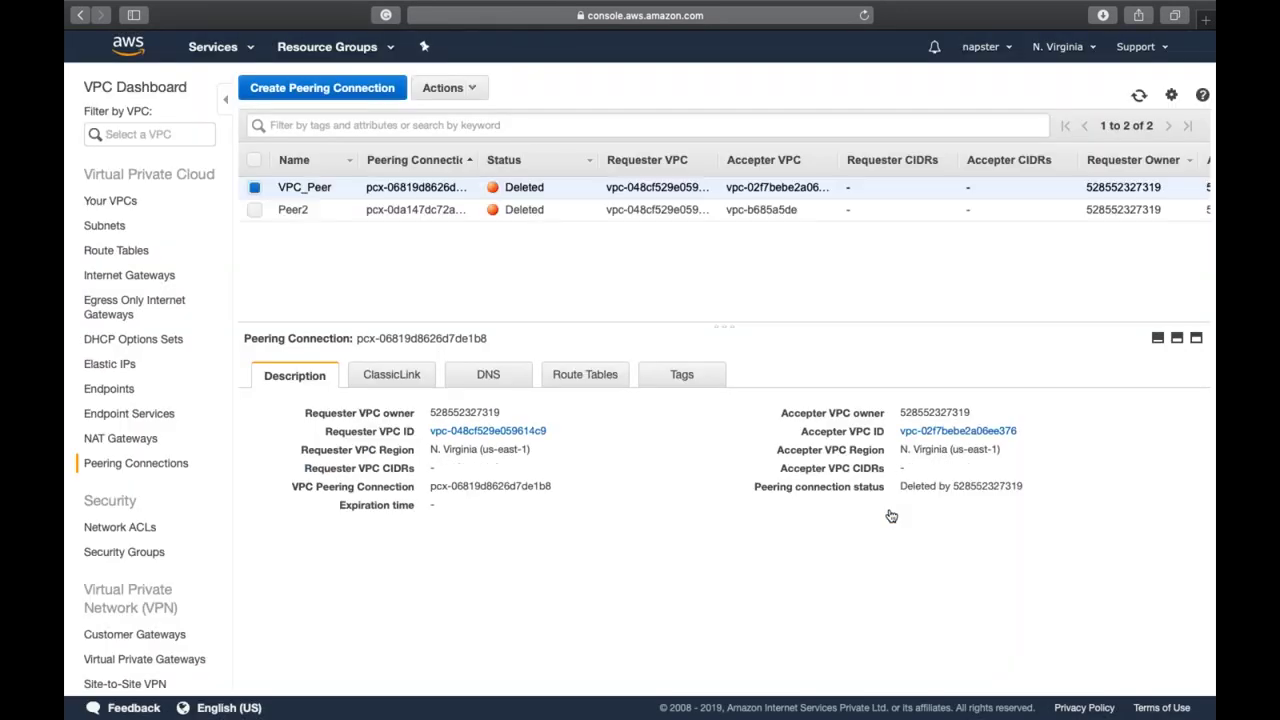
{"action": "left_click", "coordinate": [135, 363]}
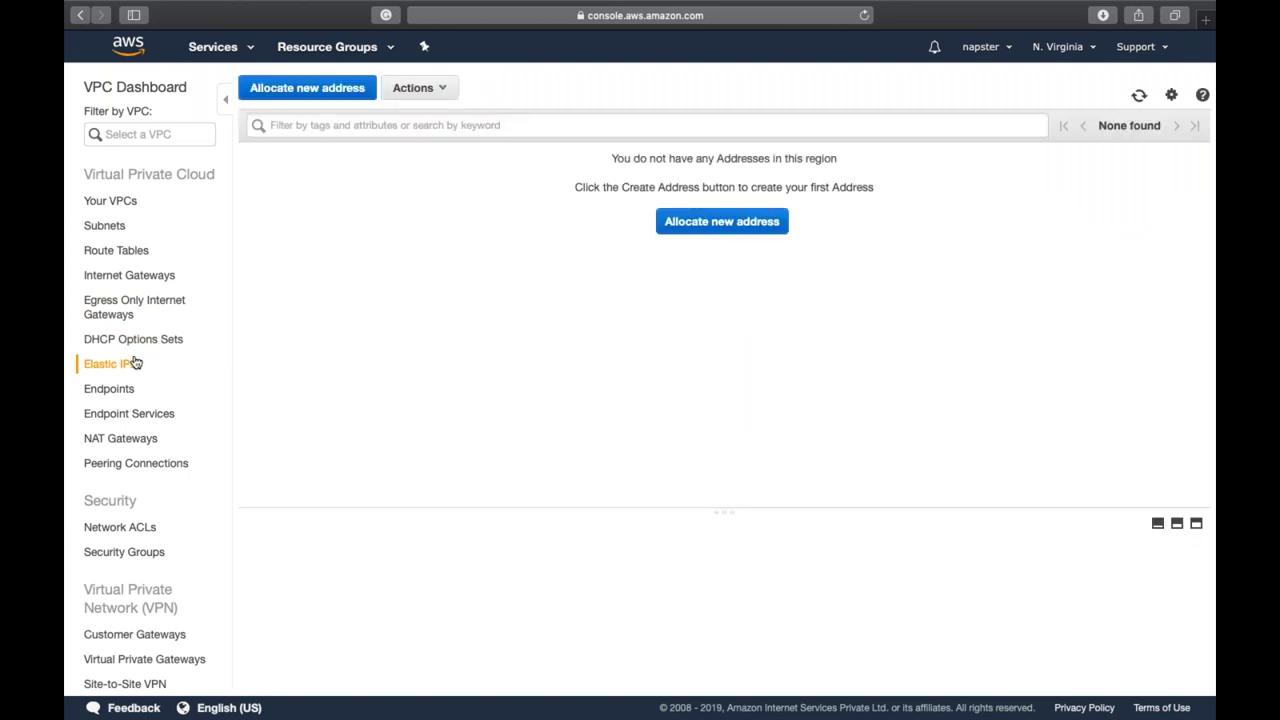
{"action": "left_click", "coordinate": [120, 205]}
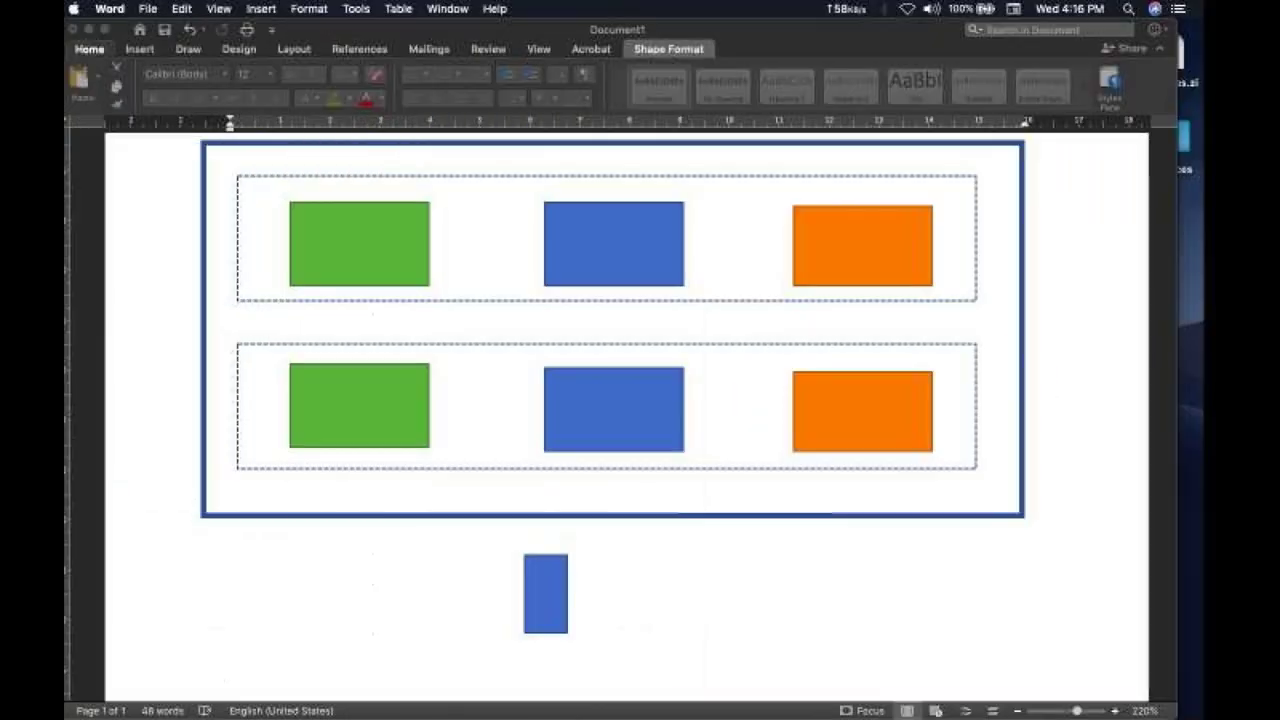
Switch to Word, close Document1 without saving it, and close the AWS VPC Network-3.png image in Preview
{"action": "scroll", "coordinate": [397, 546], "scroll_direction": "up", "scroll_amount": 10}
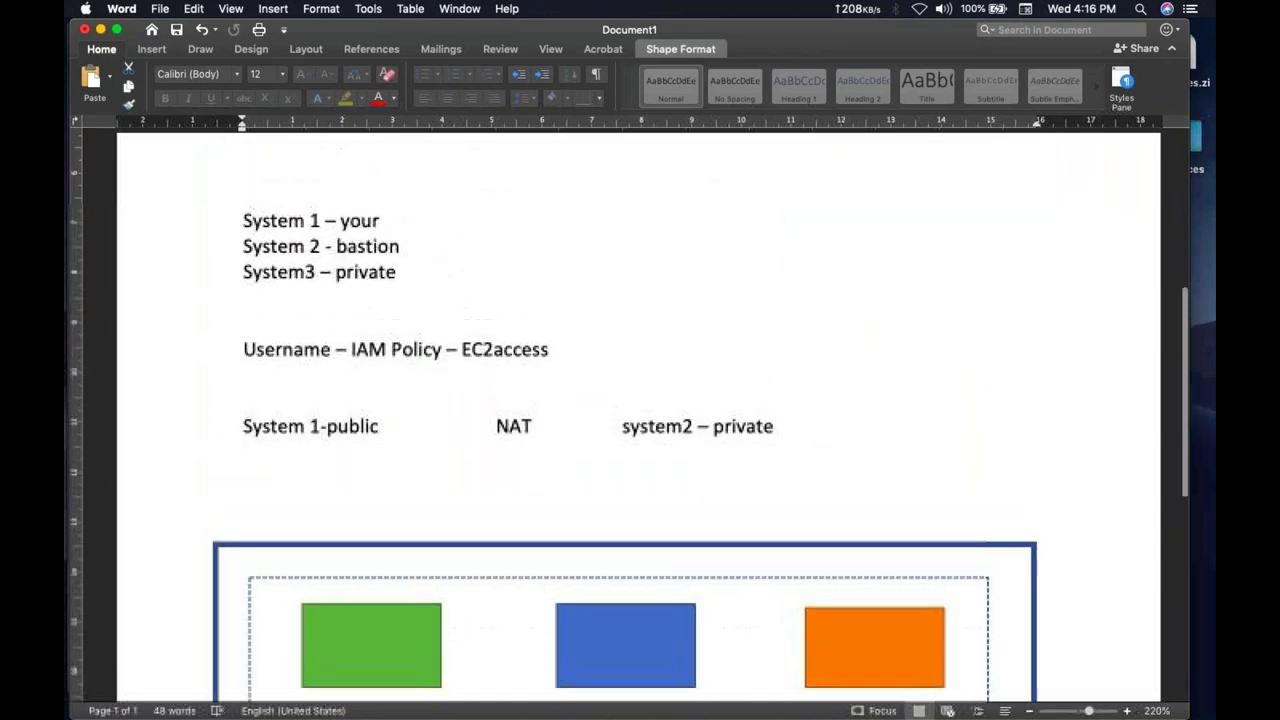
{"action": "key", "text": "super+w"}
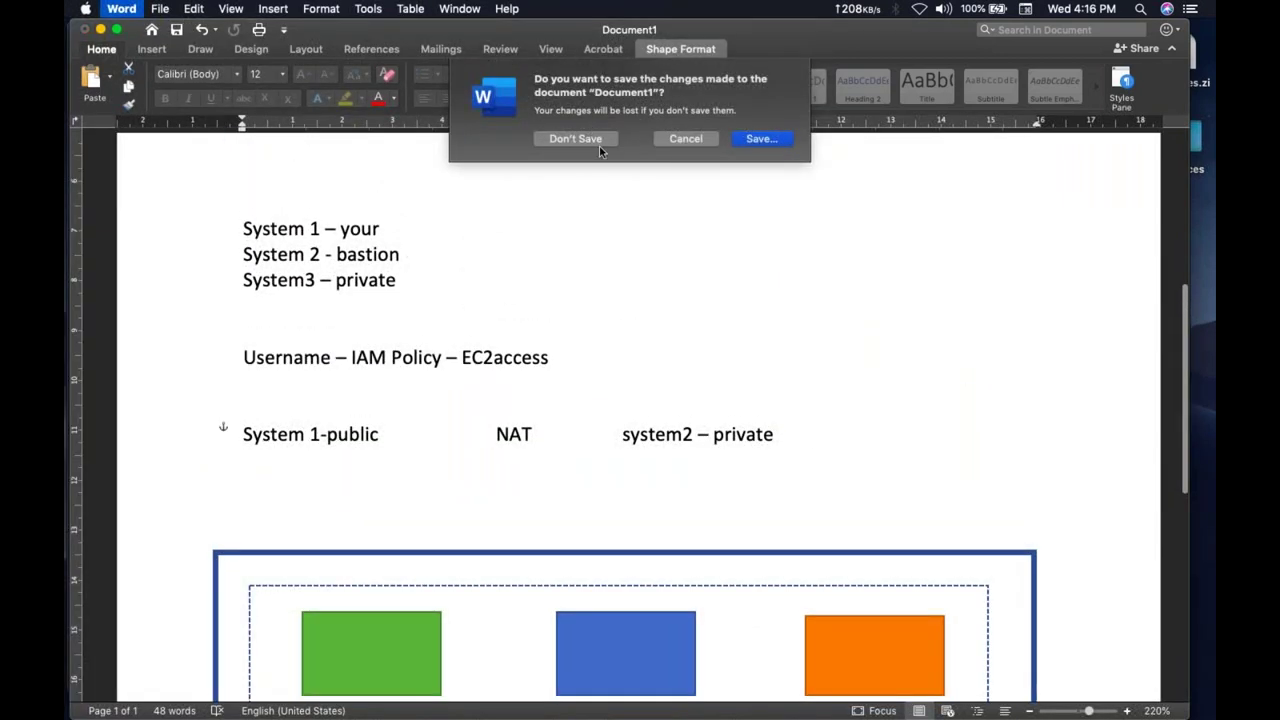
{"action": "left_click", "coordinate": [578, 128]}
{"action": "left_click", "coordinate": [614, 309]}
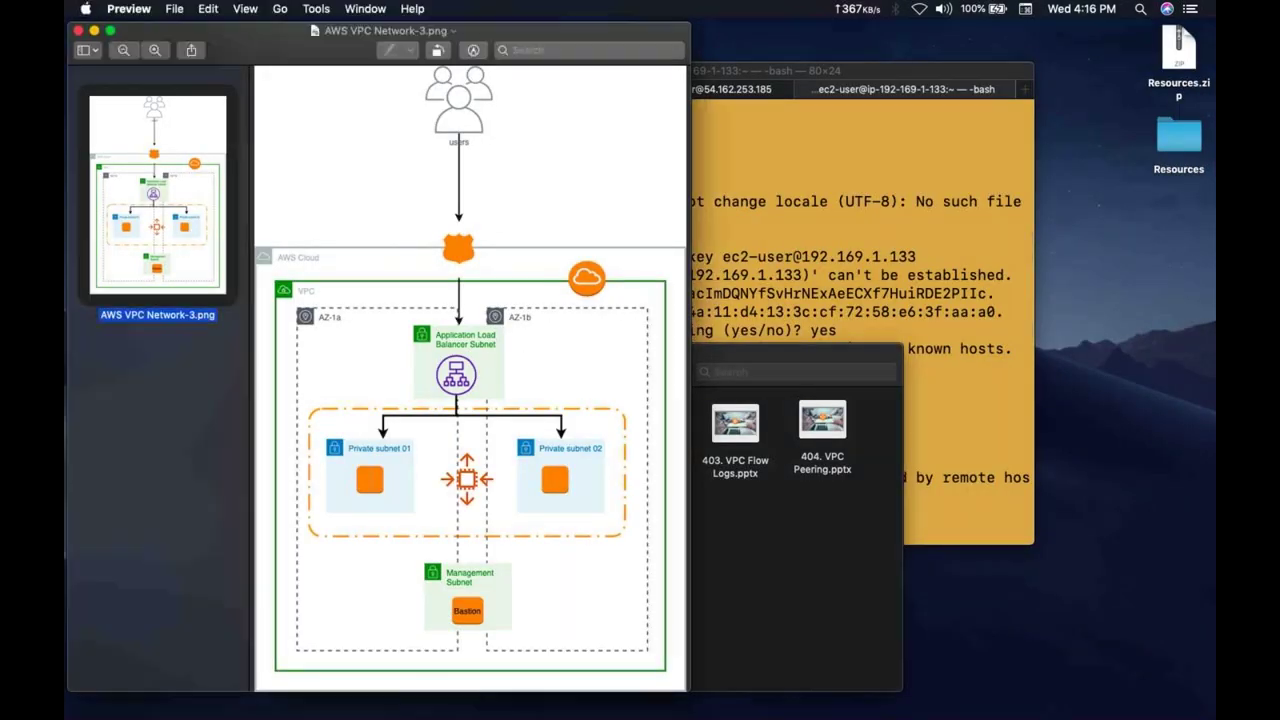
{"action": "key", "text": "super+w"}
Find and open the 501. S3.pptx presentation in PowerPoint and start its slide show
{"action": "key", "text": "super+Up"}
{"action": "key", "text": "Right"}
{"action": "key", "text": "super+Down"}
{"action": "key", "text": "Right"}
{"action": "key", "text": "super+Down"}
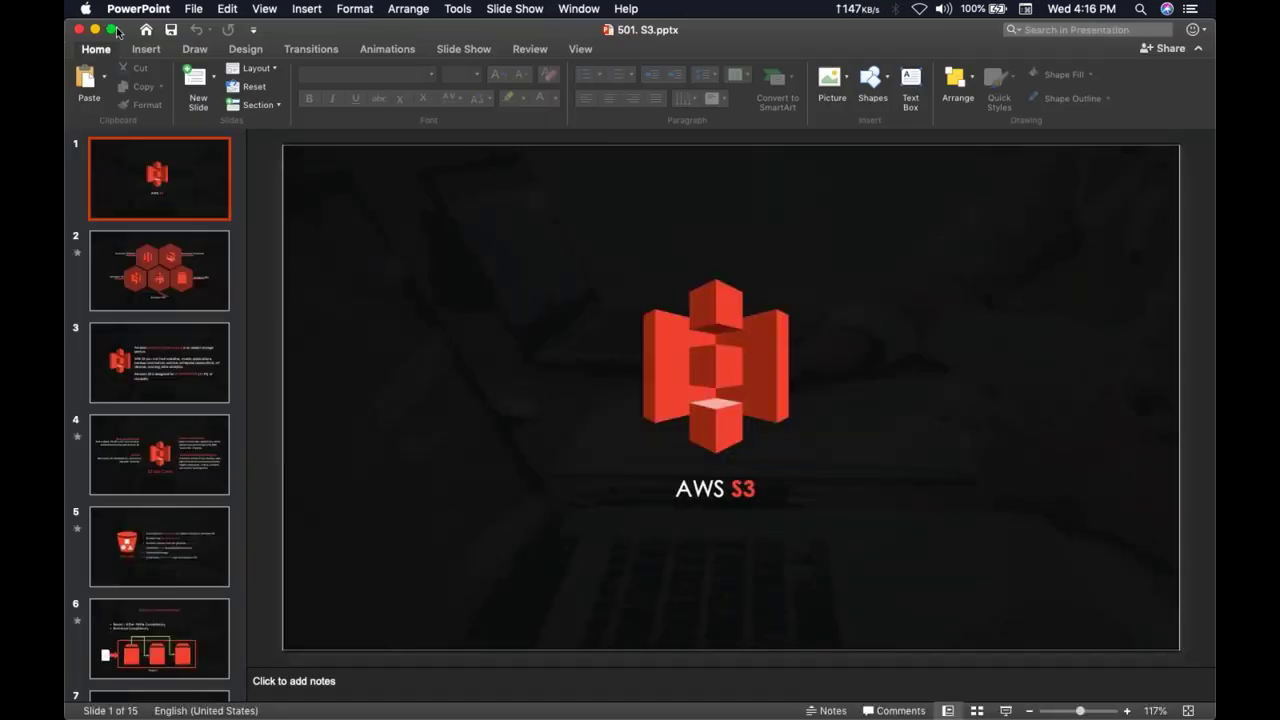
{"action": "left_click", "coordinate": [112, 30]}
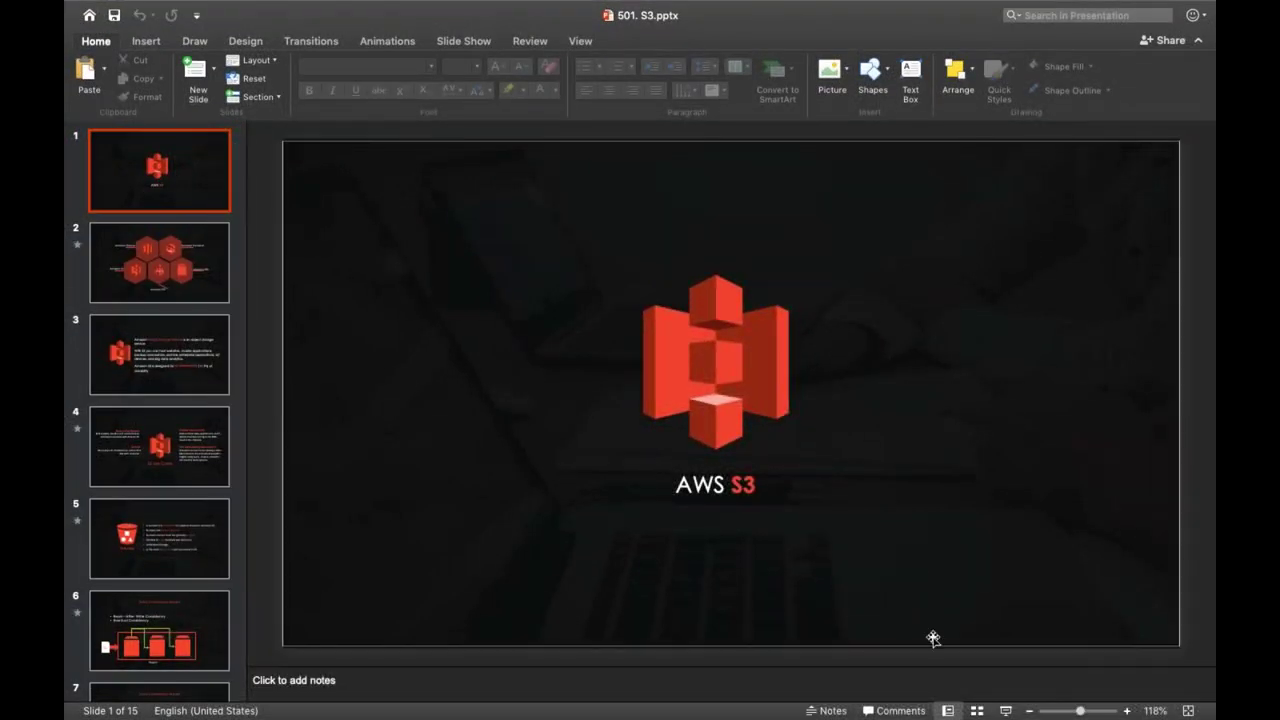
{"action": "left_click", "coordinate": [1003, 709]}
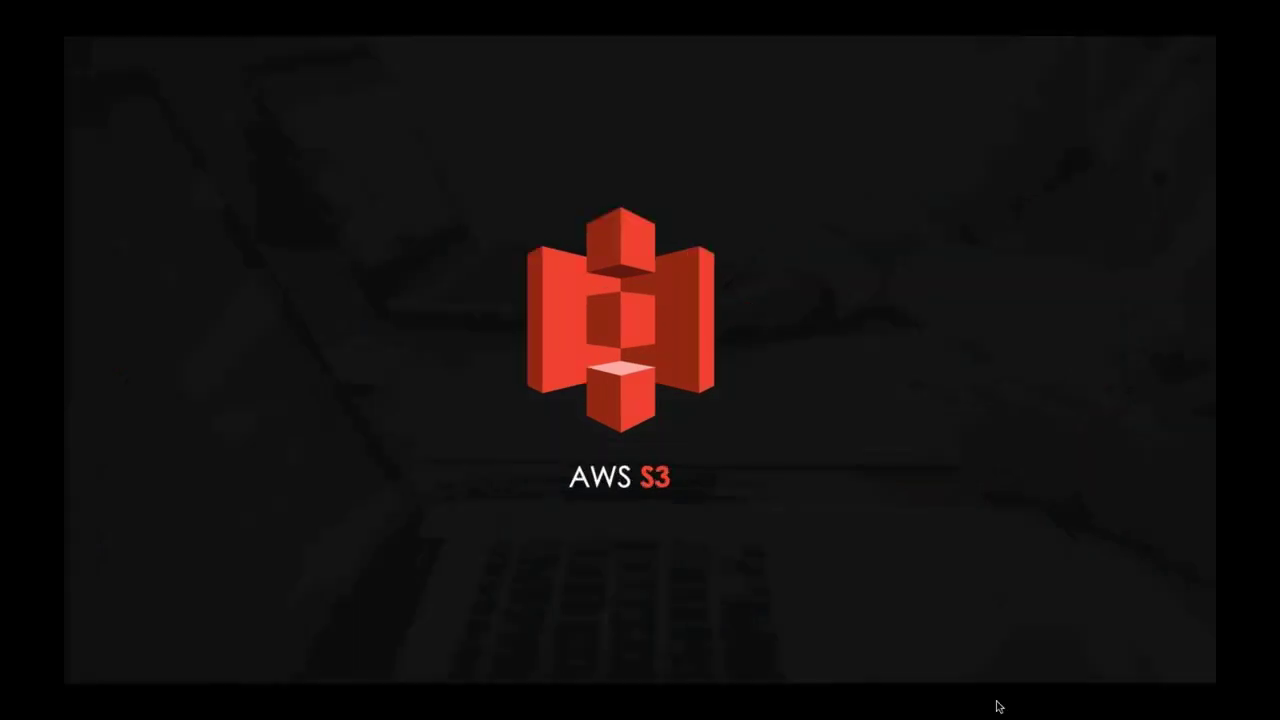
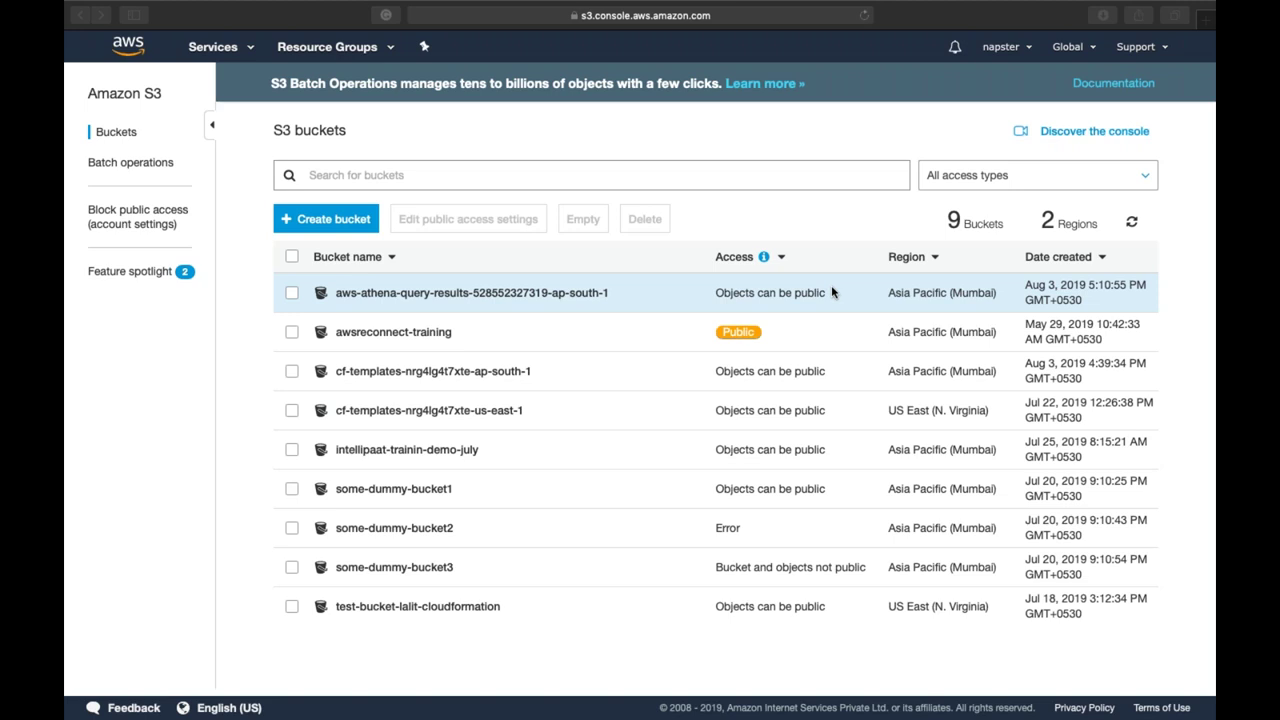
Examine the summaries of some-dummy-bucket3 and some-dummy-bucket2, look inside some-dummy-bucket2, and return to the bucket list
{"action": "left_click", "coordinate": [797, 339]}
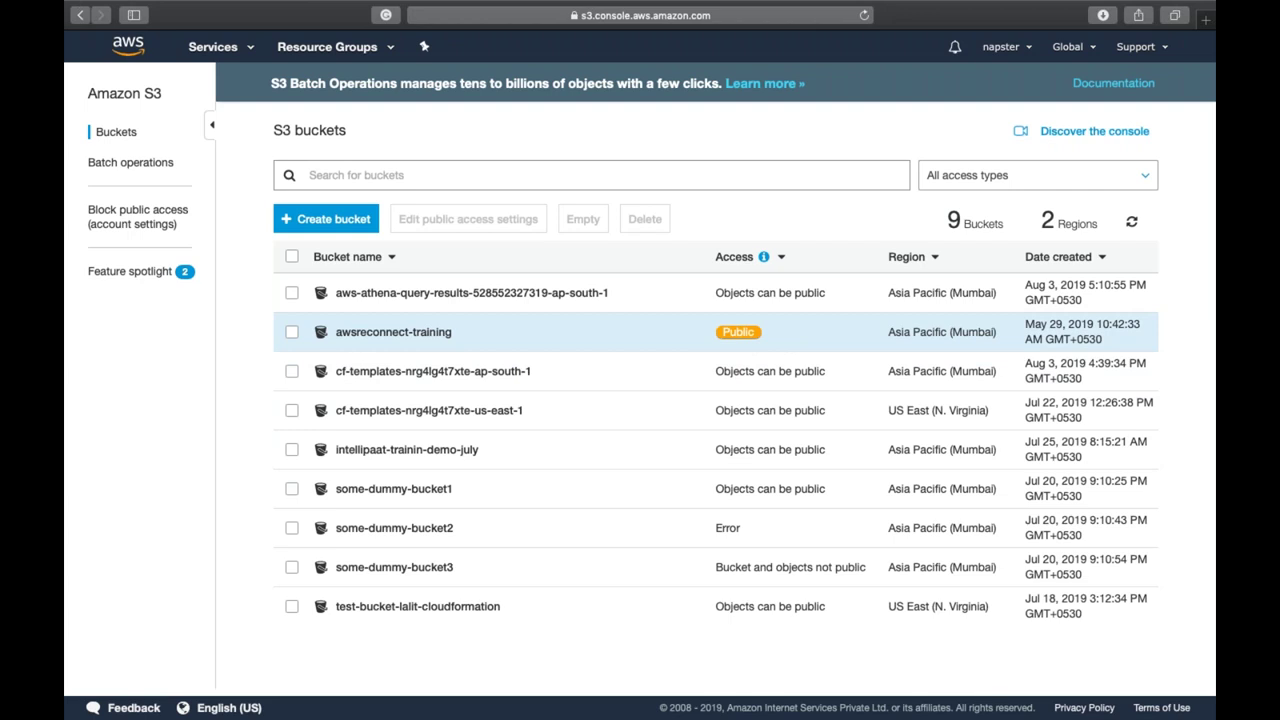
{"action": "left_click", "coordinate": [773, 576]}
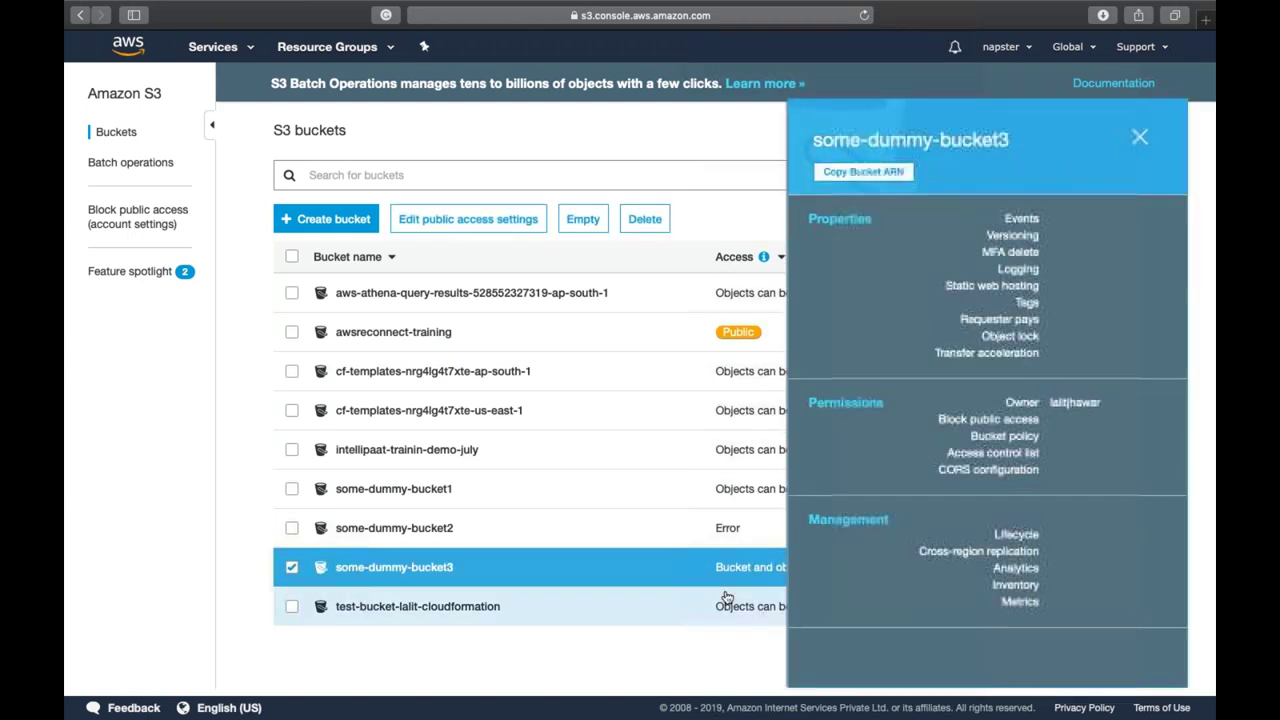
{"action": "left_click", "coordinate": [1134, 141]}
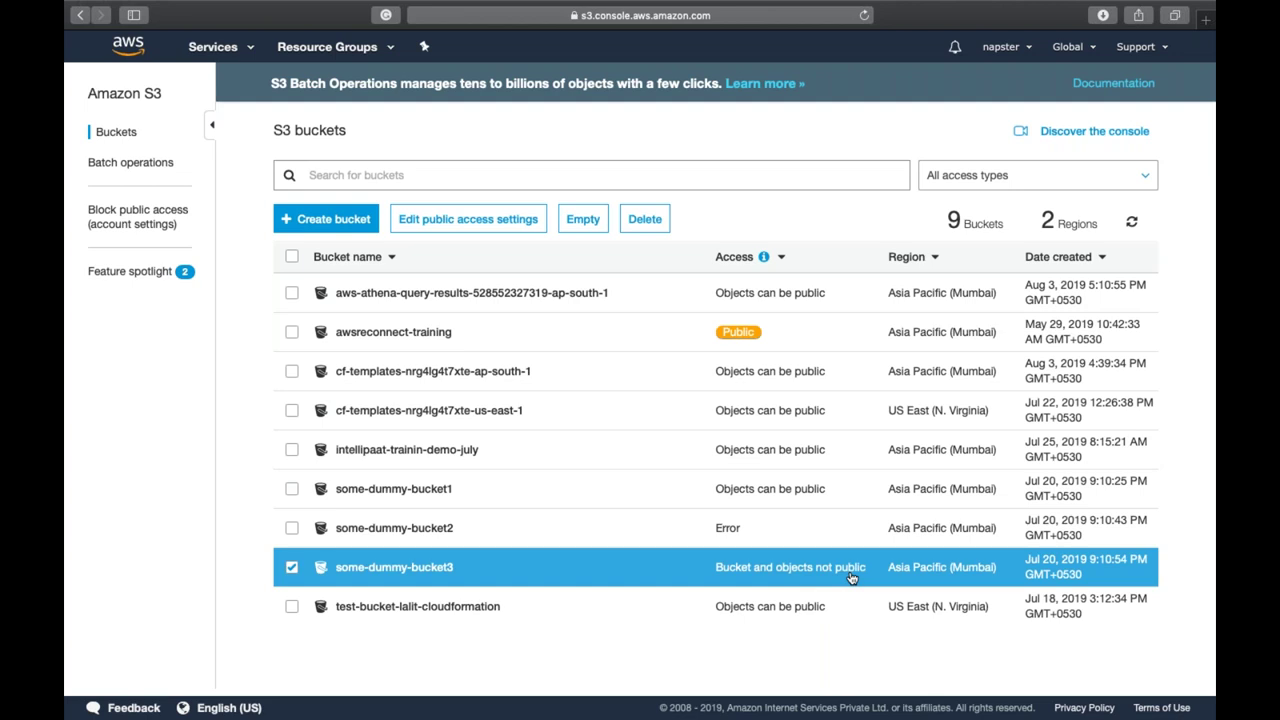
{"action": "left_click", "coordinate": [749, 540]}
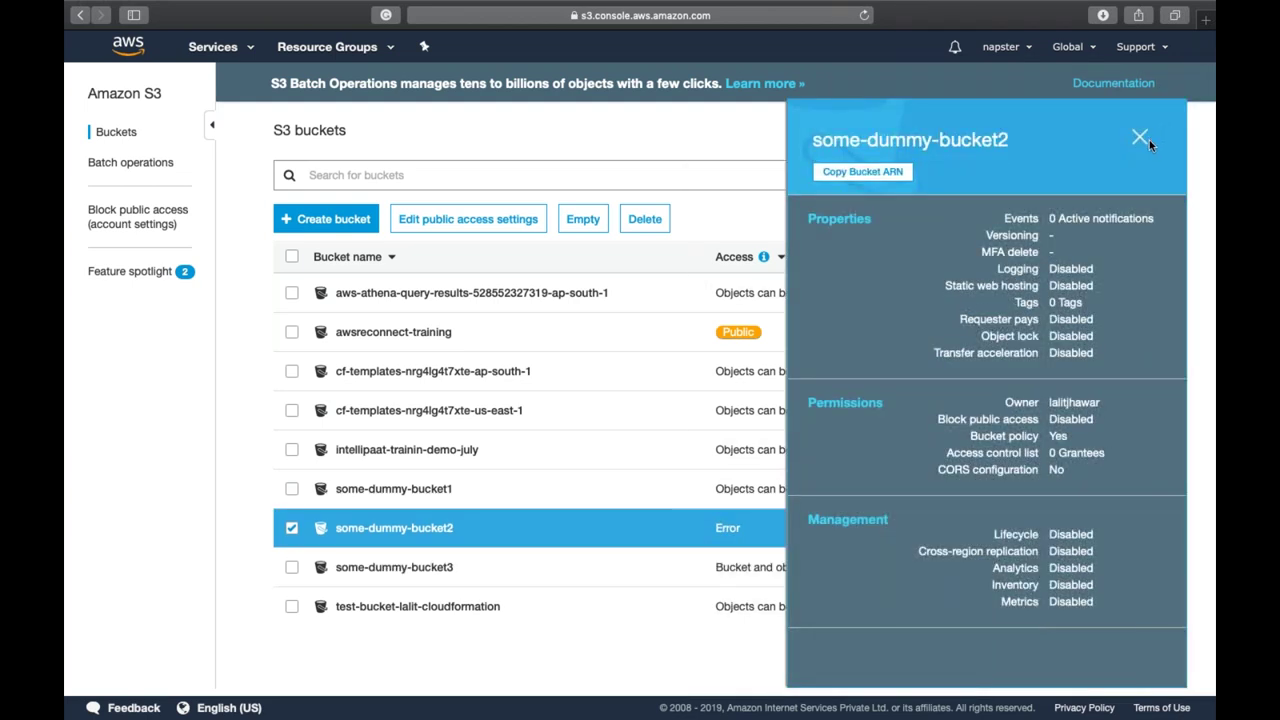
{"action": "left_click", "coordinate": [1141, 140]}
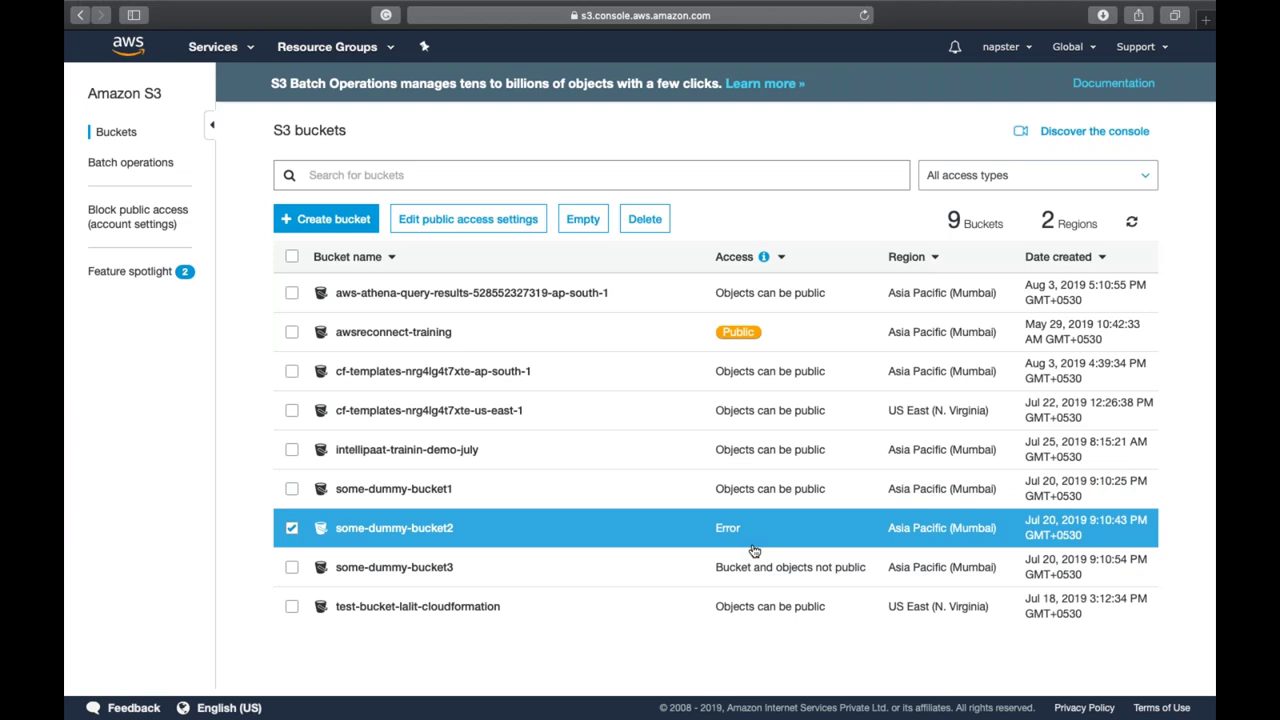
{"action": "left_click", "coordinate": [424, 538]}
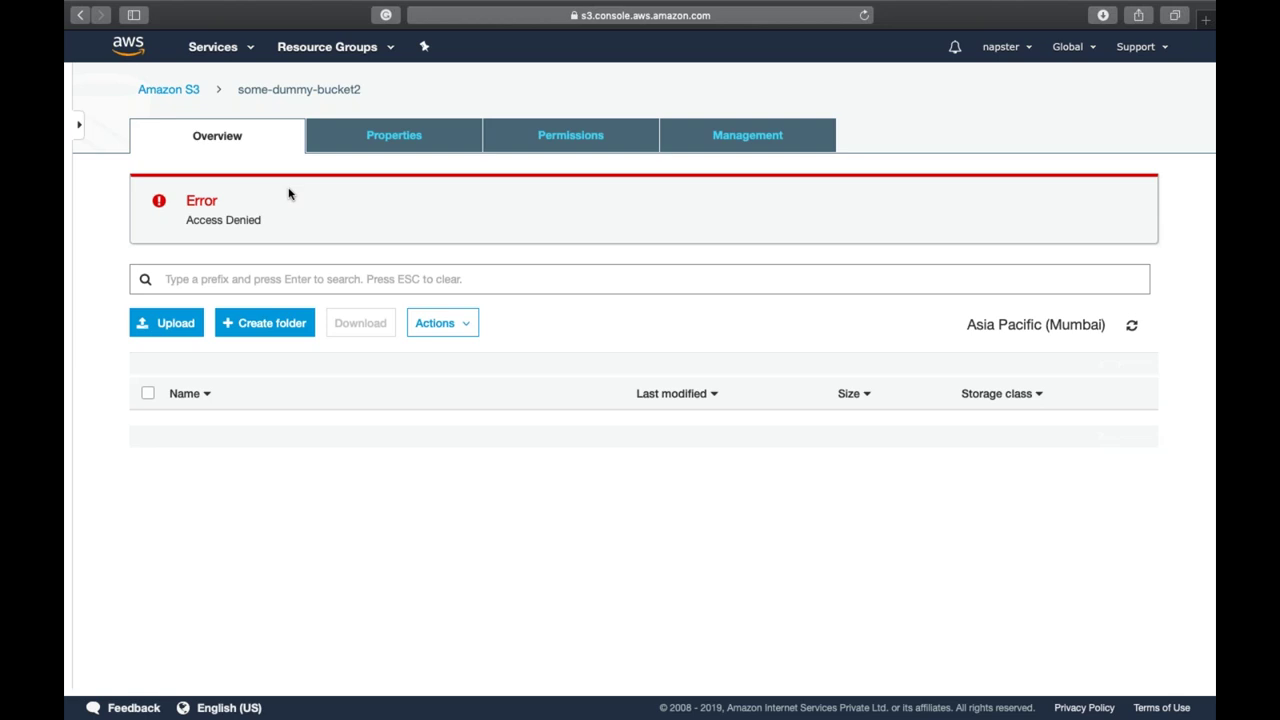
{"action": "left_click", "coordinate": [166, 92]}
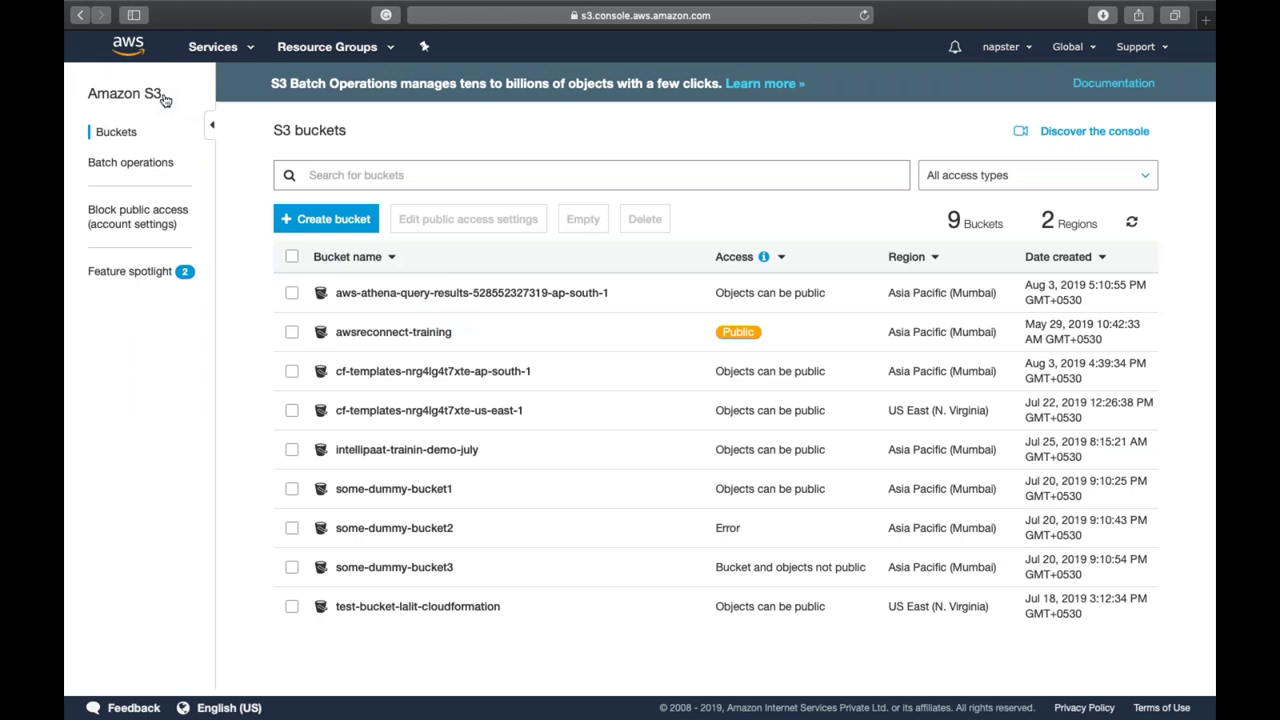
Start creating an S3 bucket and enter ISELGlobal-training as its name
{"action": "left_click", "coordinate": [325, 220]}
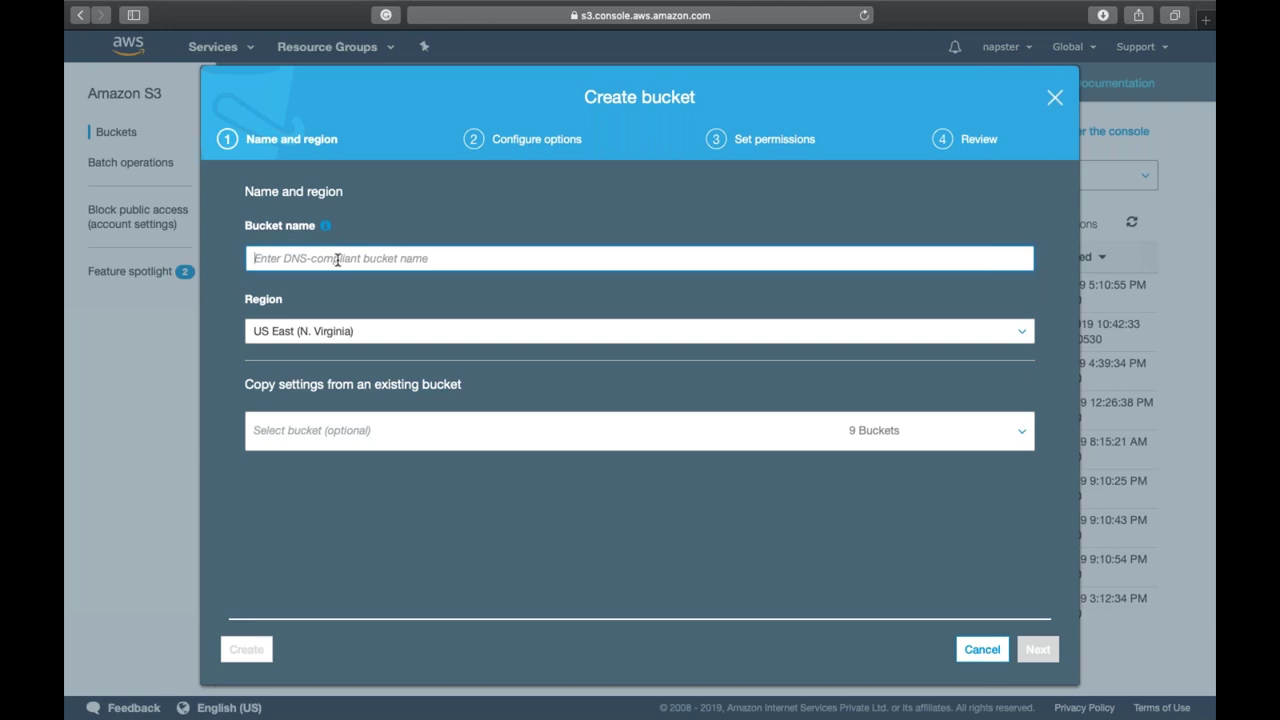
{"action": "type", "text": "isel"}
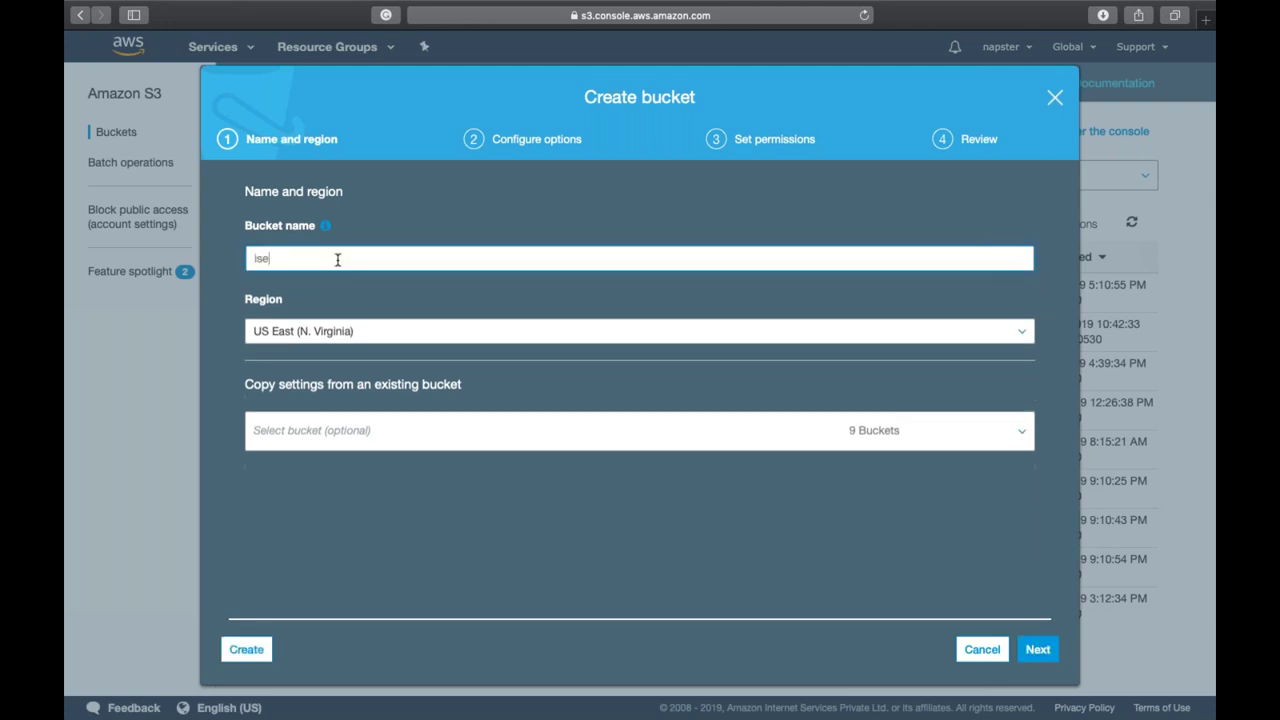
{"action": "type", "text": "global"}
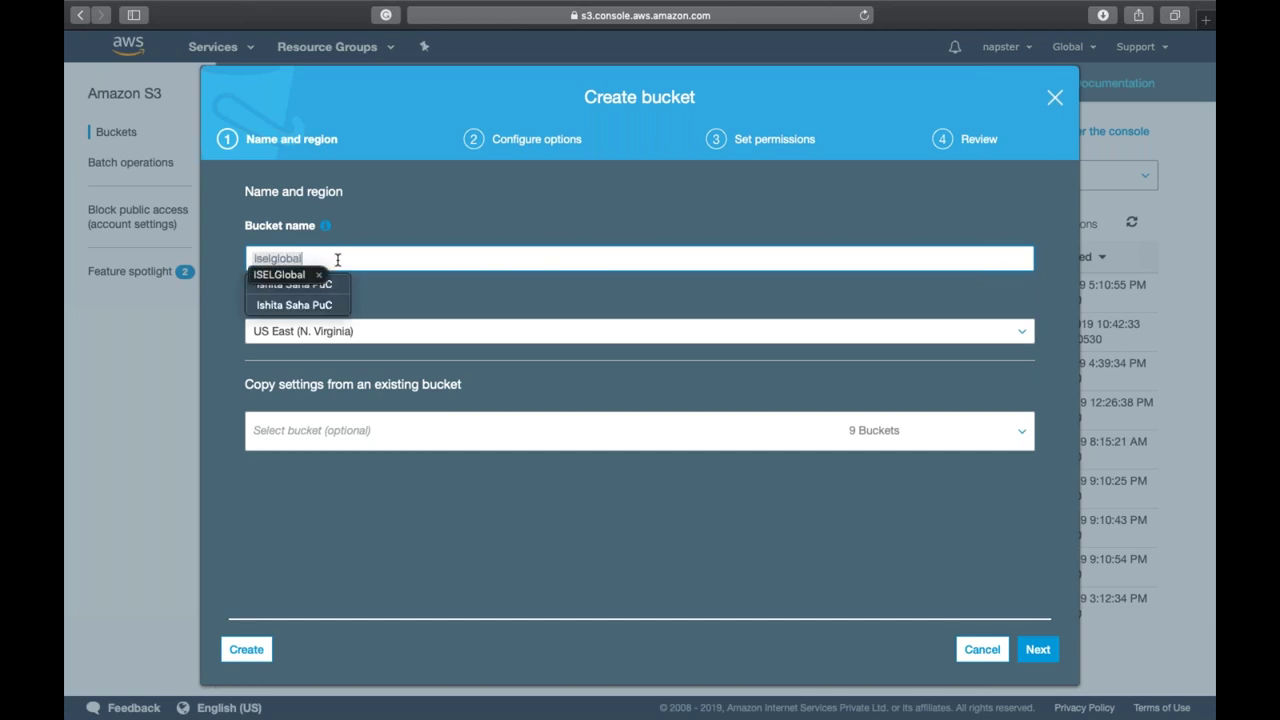
{"action": "key", "text": "super+a"}
{"action": "type", "text": "ISELGlobal"}
{"action": "type", "text": "-training"}
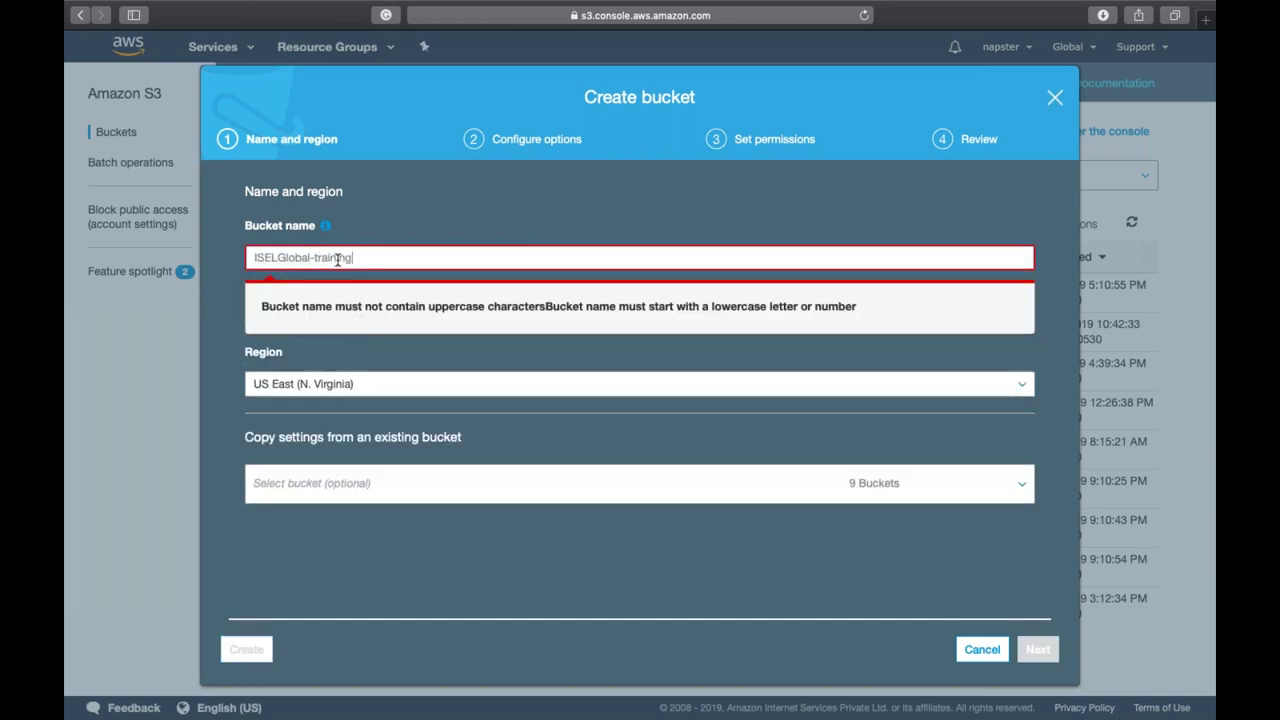
Change the new bucket's name to the all-lowercase iselglobal-training-day3
{"action": "key", "text": "shift+Left"}
{"action": "key", "text": "shift+Left"}
{"action": "key", "text": "shift+Left"}
{"action": "key", "text": "shift+Left"}
{"action": "key", "text": "shift+Left"}
{"action": "key", "text": "shift+Left"}
{"action": "key", "text": "shift+Left"}
{"action": "key", "text": "shift+Left"}
{"action": "key", "text": "shift+Left"}
{"action": "key", "text": "shift+Left"}
{"action": "type", "text": "t"}
{"action": "key", "text": "BackSpace"}
{"action": "type", "text": "iselglobal"}
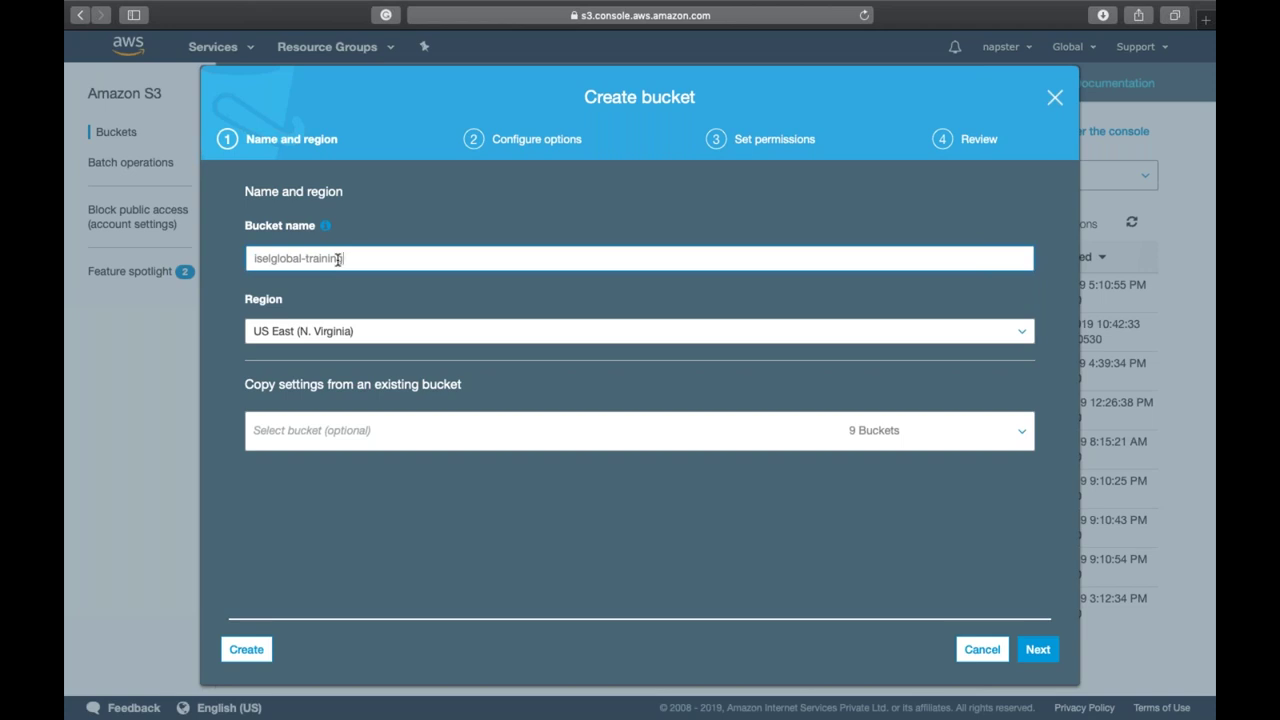
{"action": "left_click", "coordinate": [338, 259]}
{"action": "type", "text": "-day3"}
Set the new bucket's region to Asia Pacific (Singapore) and continue to its options without copying settings from an existing bucket
{"action": "key", "text": "super+l"}
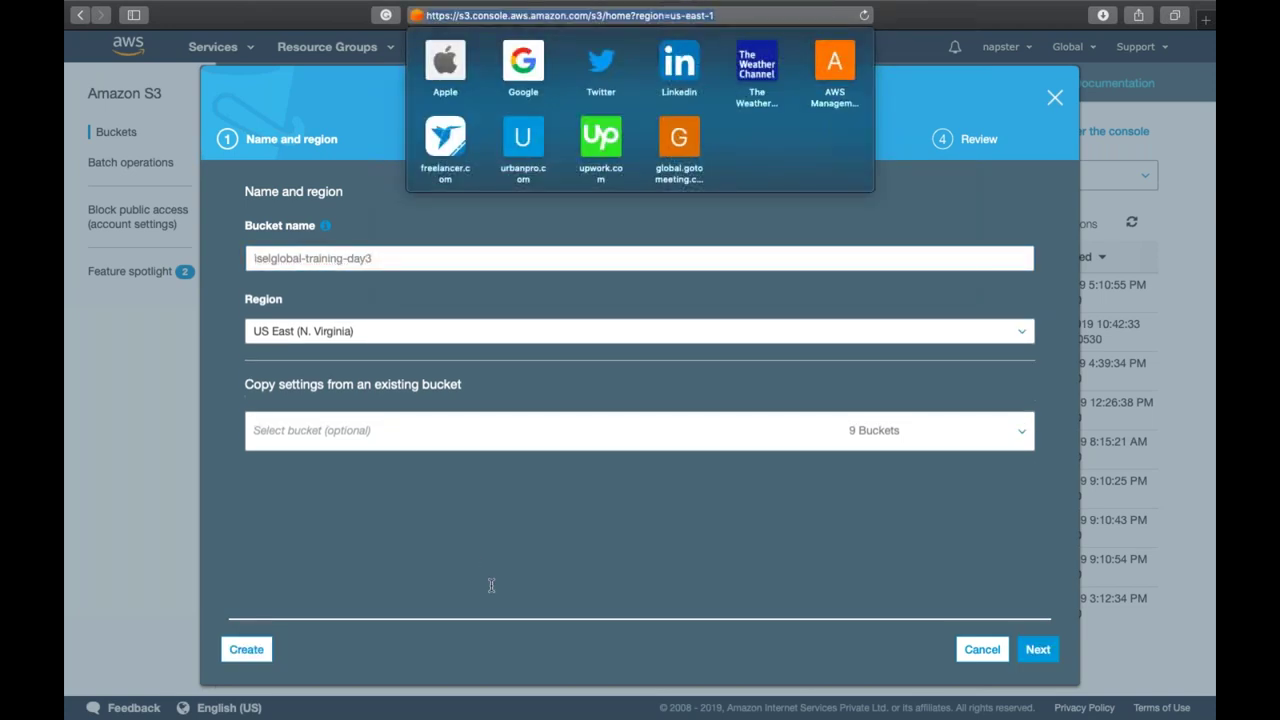
{"action": "left_click", "coordinate": [490, 586]}
{"action": "left_click", "coordinate": [368, 344]}
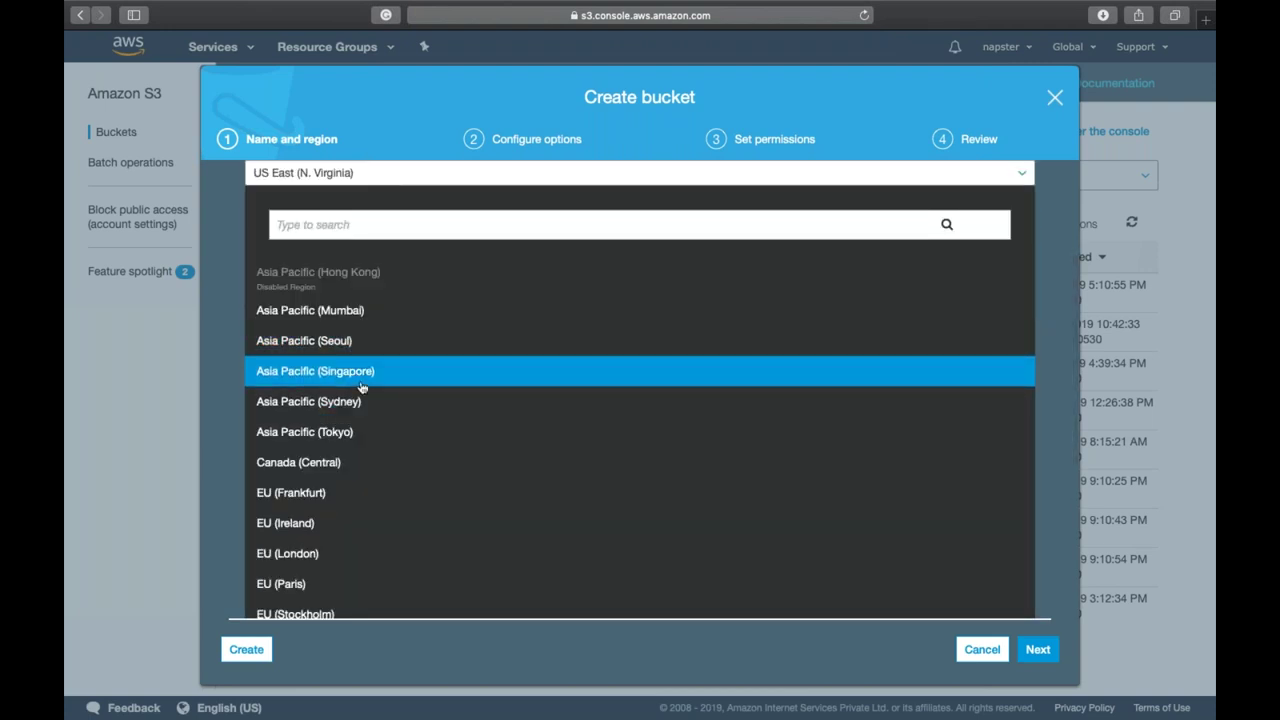
{"action": "left_click", "coordinate": [362, 378]}
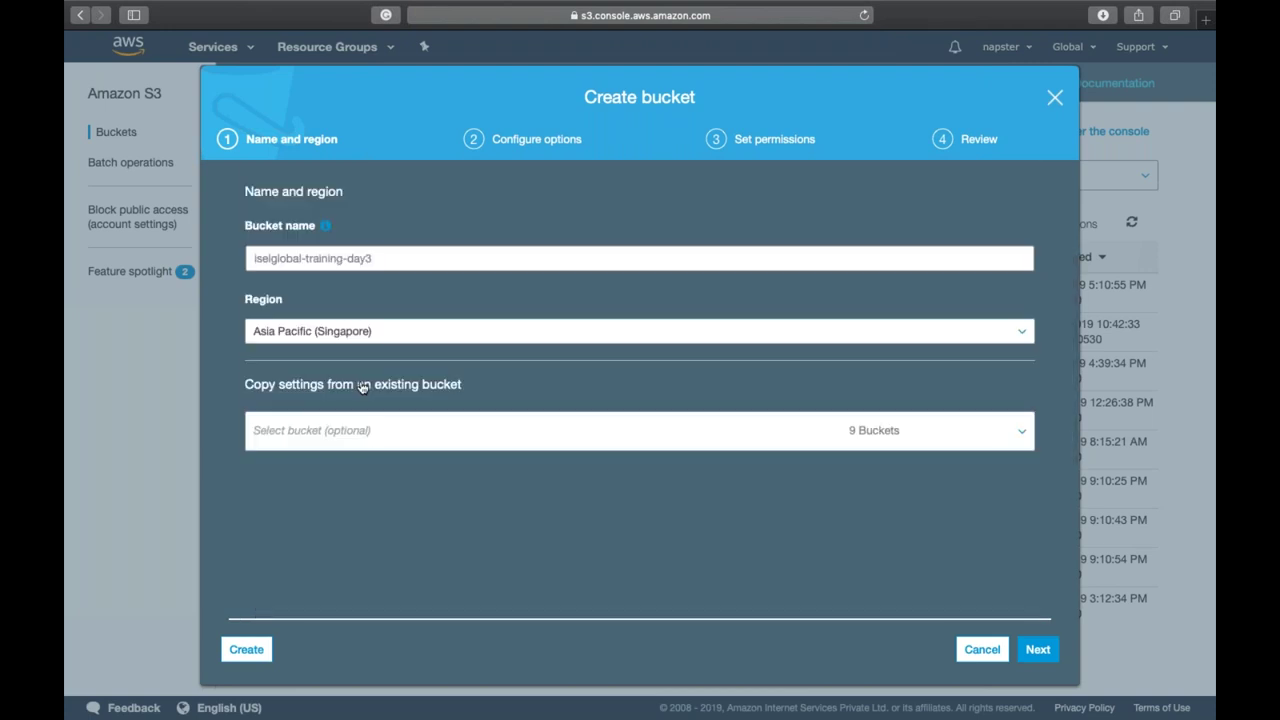
{"action": "left_click", "coordinate": [372, 444]}
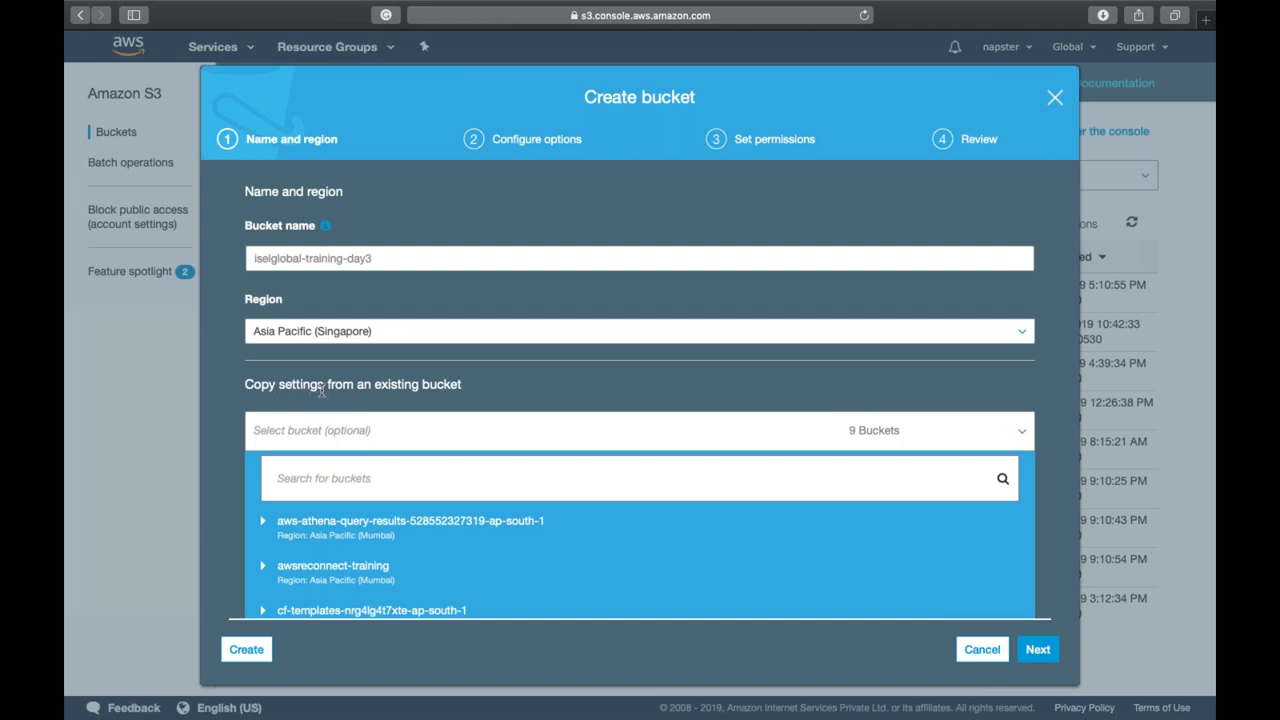
{"action": "left_click", "coordinate": [321, 392]}
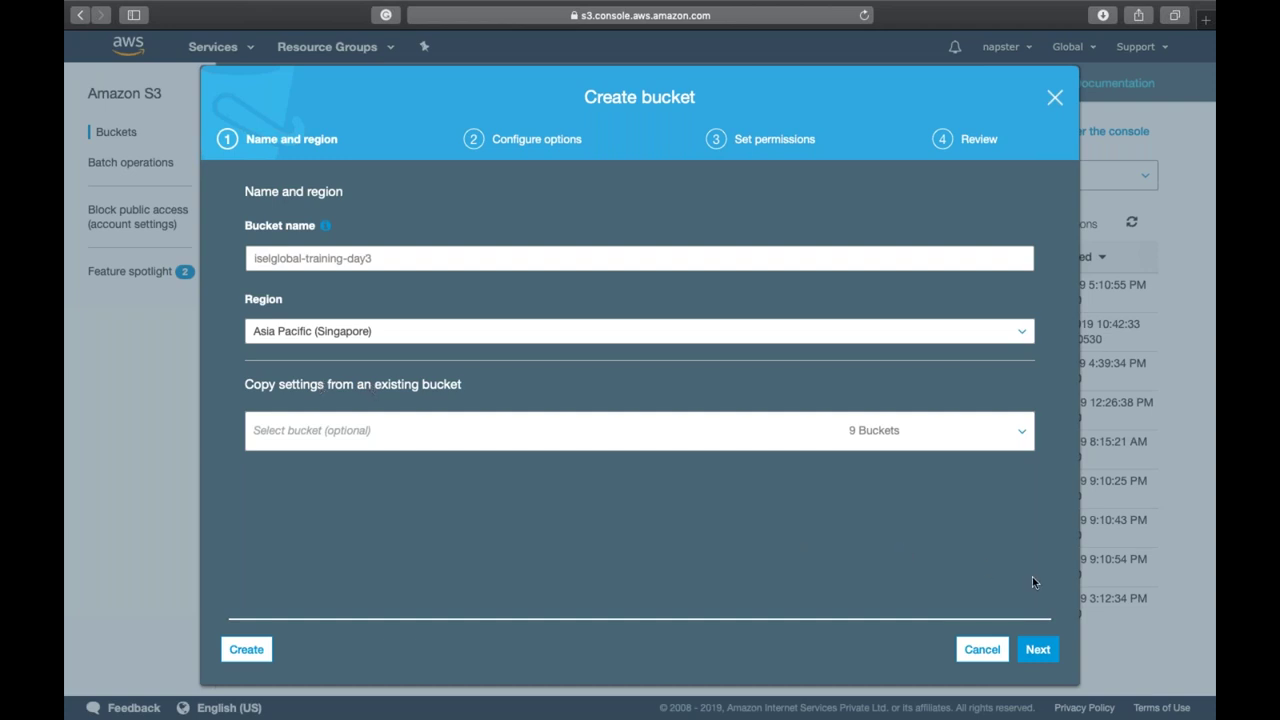
{"action": "left_click", "coordinate": [1035, 650]}
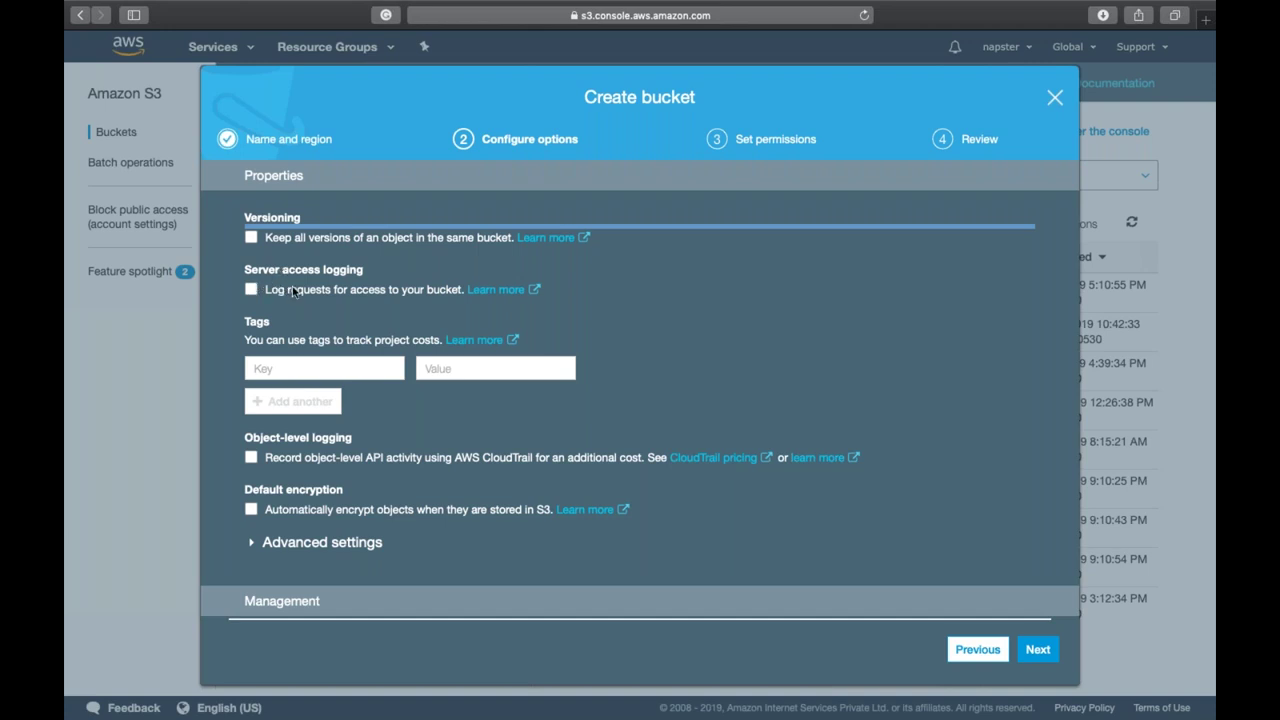
Examine the new bucket's tags, object-level logging and default encryption options
{"action": "scroll", "coordinate": [290, 285], "scroll_direction": "down", "scroll_amount": 2}
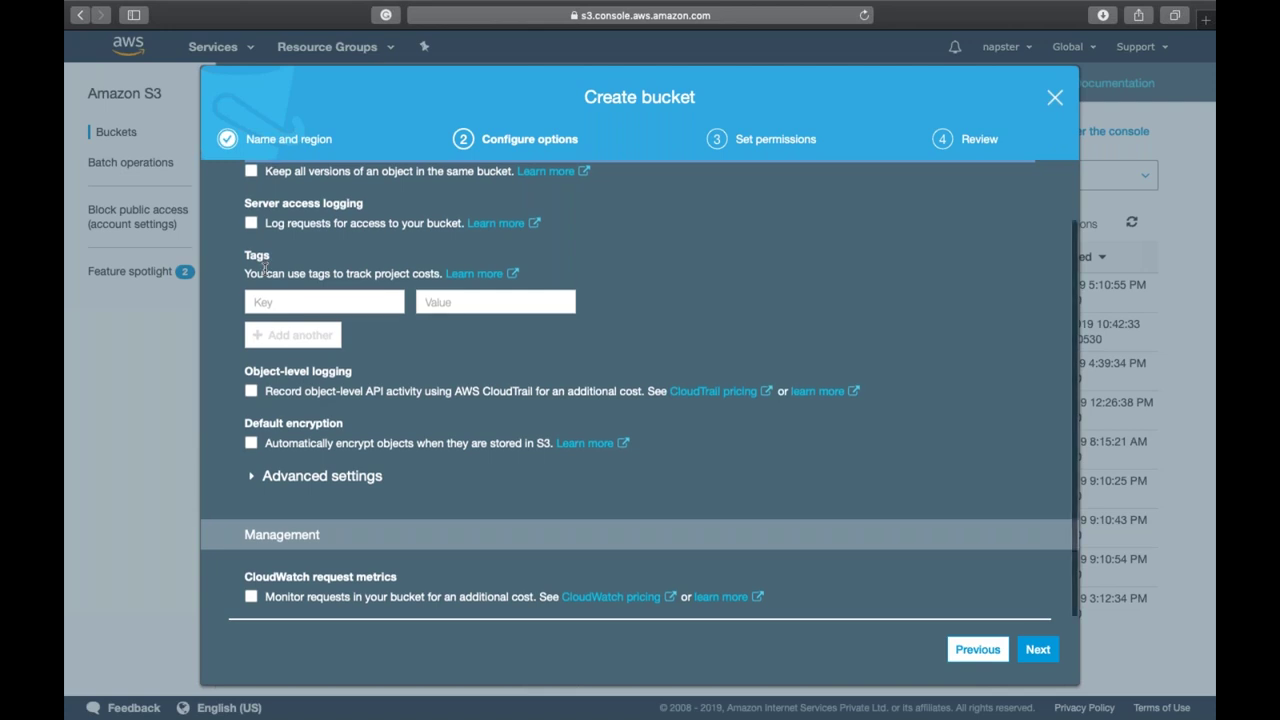
{"action": "triple_click", "coordinate": [268, 372]}
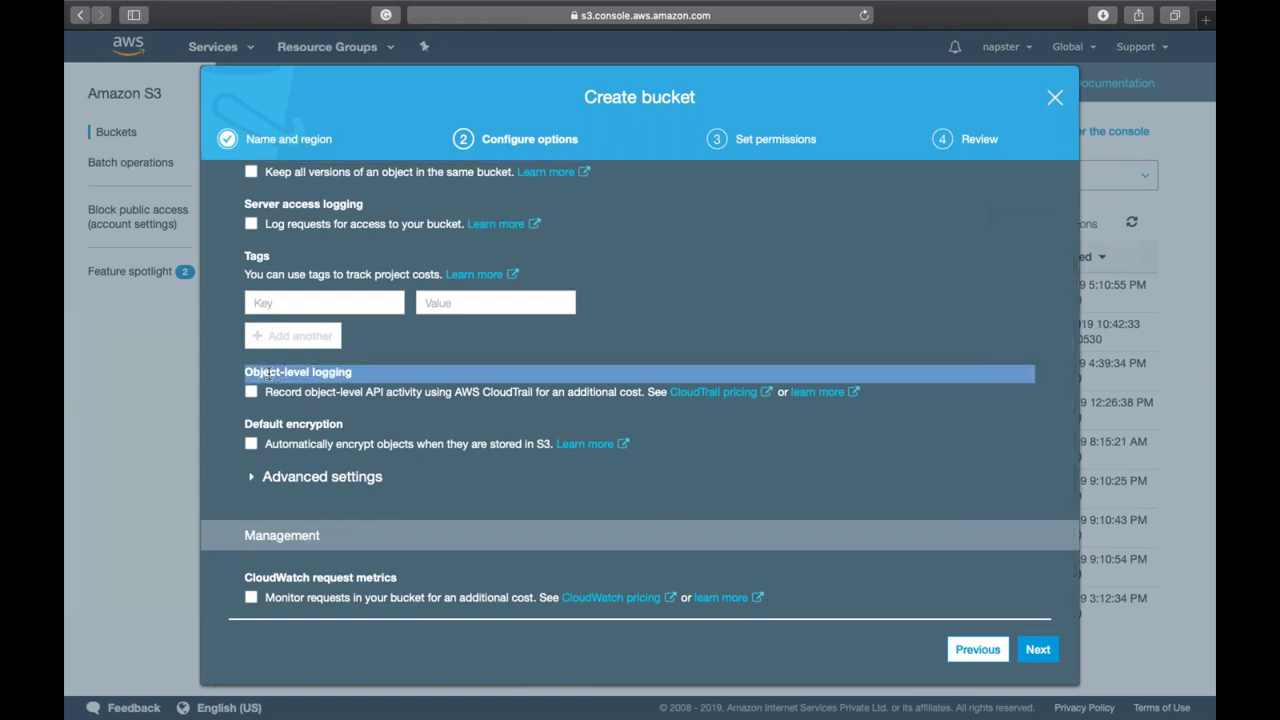
{"action": "key", "text": "super+c"}
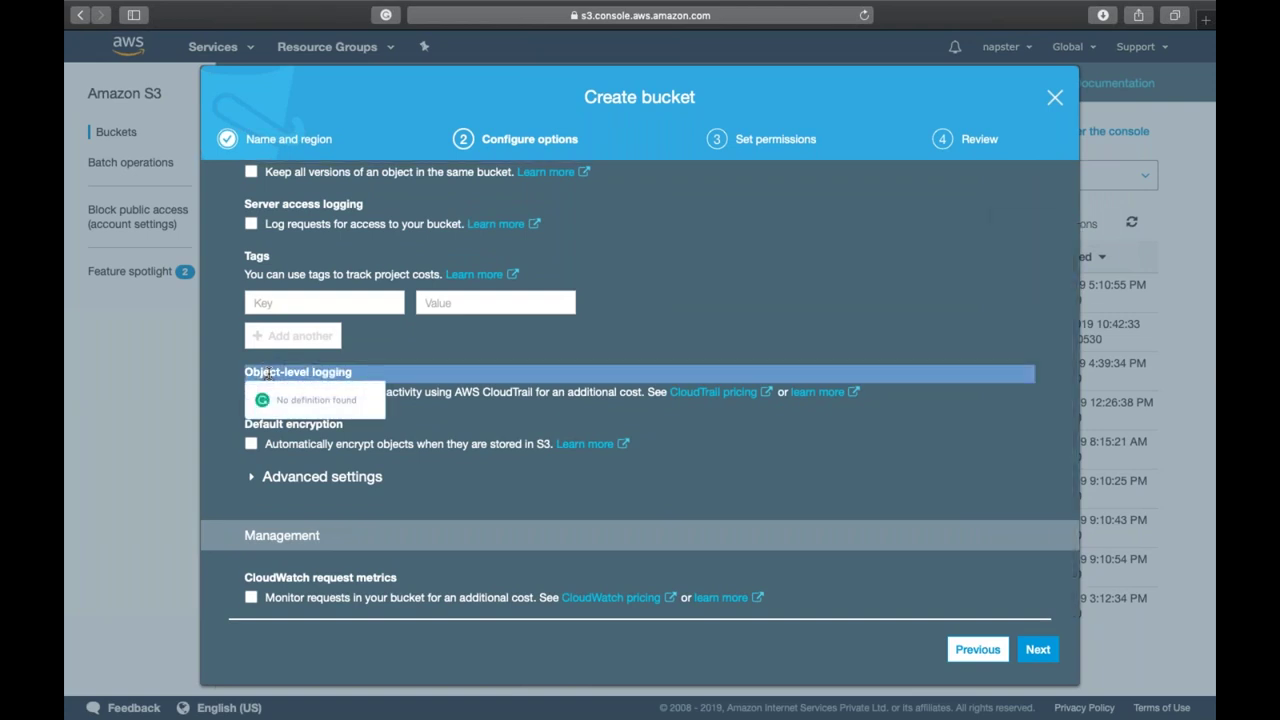
{"action": "left_click", "coordinate": [490, 360]}
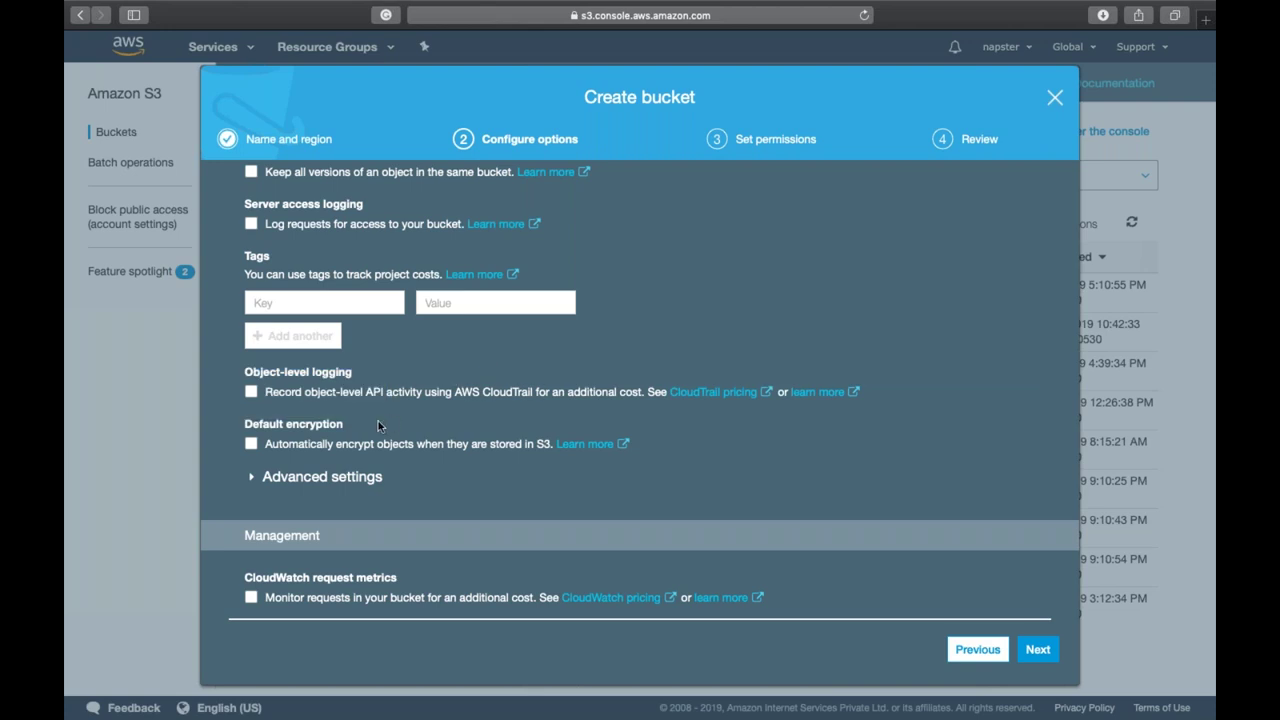
{"action": "double_click", "coordinate": [332, 425]}
{"action": "left_click", "coordinate": [332, 425]}
{"action": "left_click", "coordinate": [338, 432]}
Expand the advanced settings to review object lock, and continue to permissions with every option left off
{"action": "left_click", "coordinate": [346, 478]}
{"action": "scroll", "coordinate": [320, 472], "scroll_direction": "down", "scroll_amount": 2}
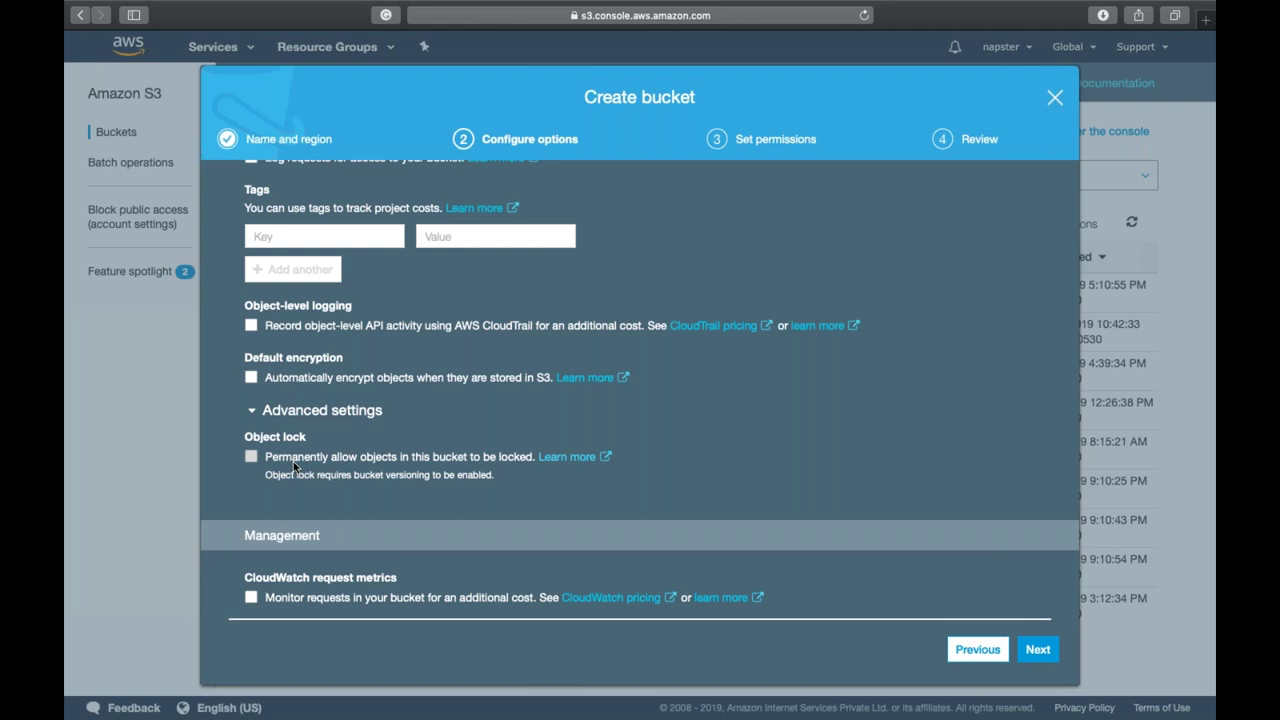
{"action": "scroll", "coordinate": [293, 461], "scroll_direction": "up", "scroll_amount": 3}
{"action": "scroll", "coordinate": [293, 461], "scroll_direction": "up", "scroll_amount": 2}
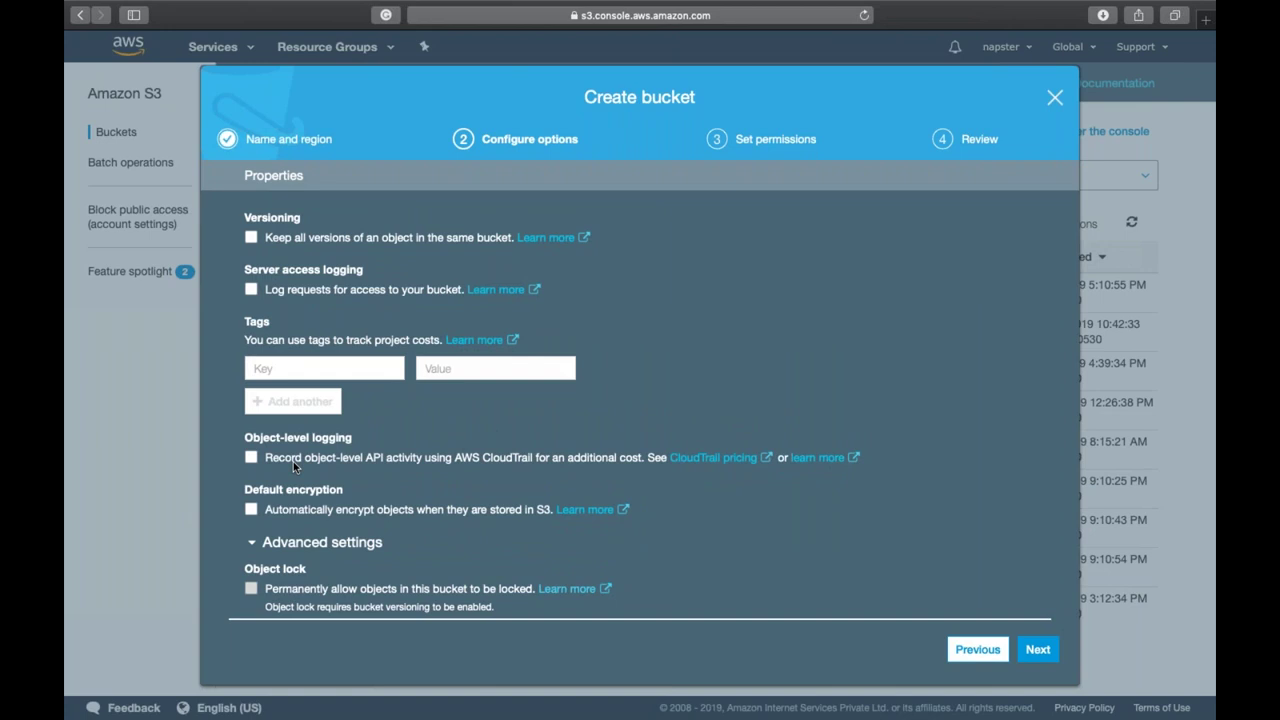
{"action": "scroll", "coordinate": [293, 461], "scroll_direction": "down", "scroll_amount": 2}
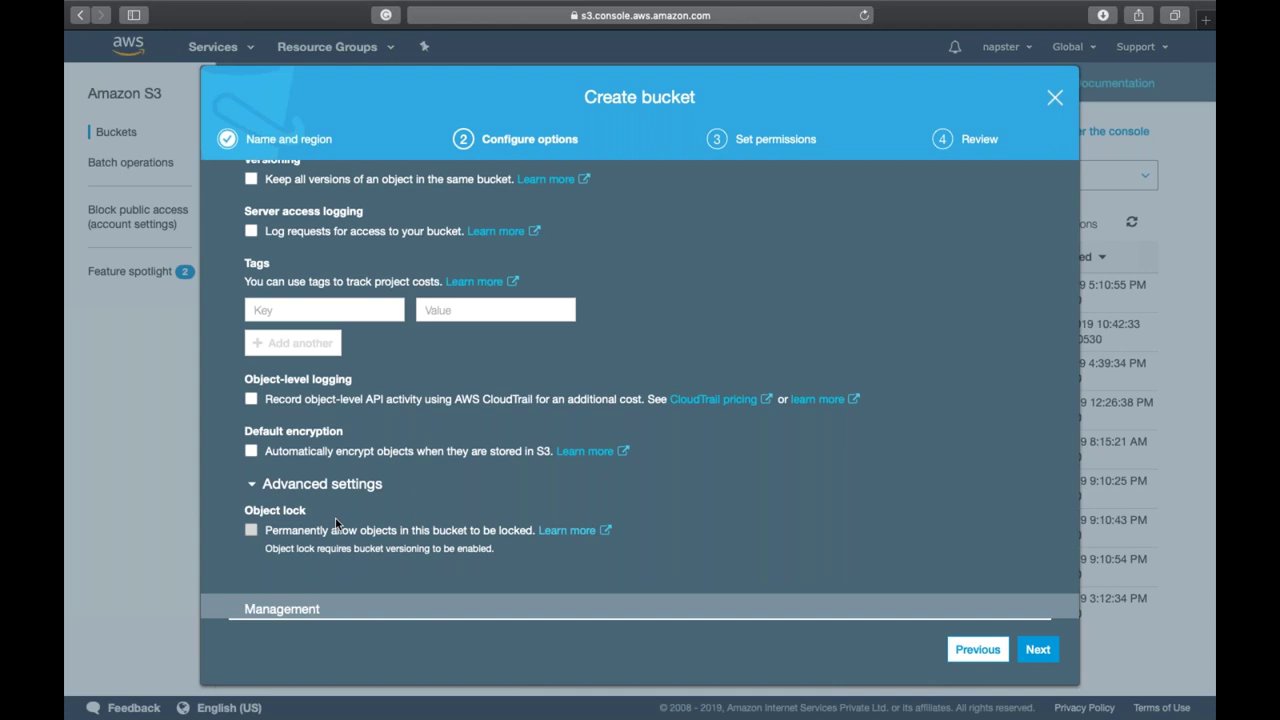
{"action": "scroll", "coordinate": [335, 519], "scroll_direction": "down", "scroll_amount": 2}
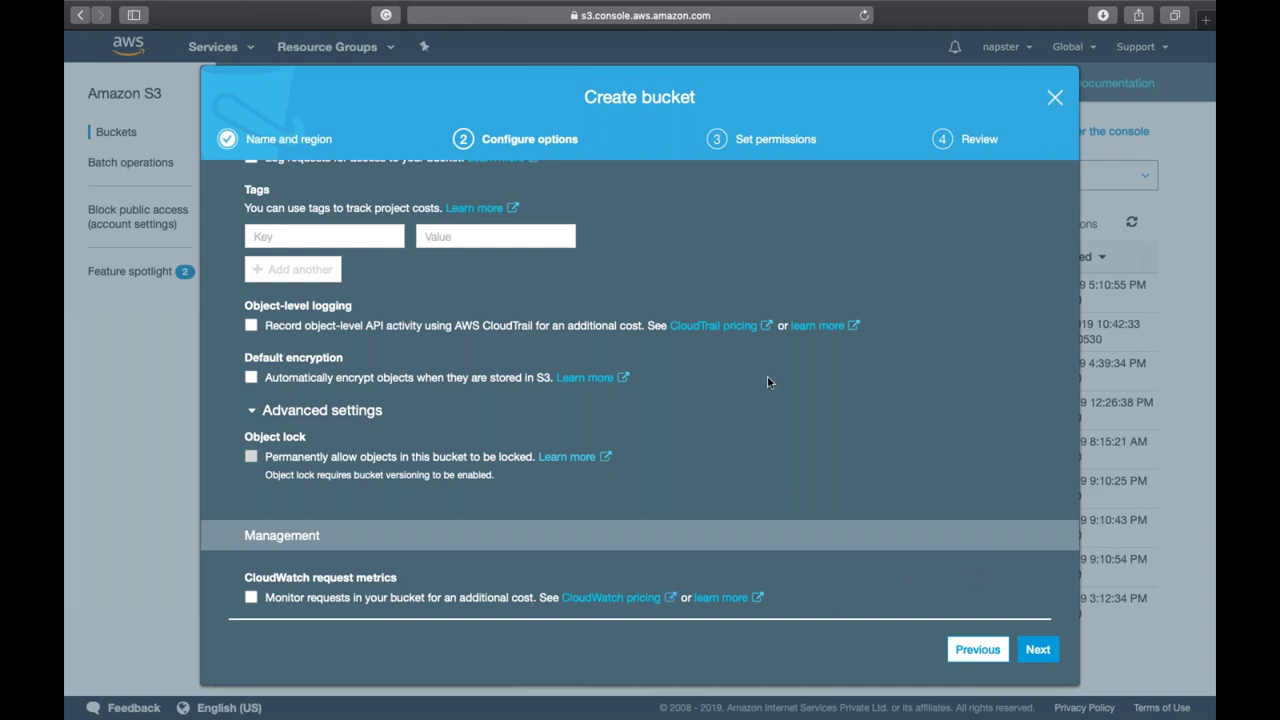
{"action": "scroll", "coordinate": [768, 382], "scroll_direction": "up", "scroll_amount": 3}
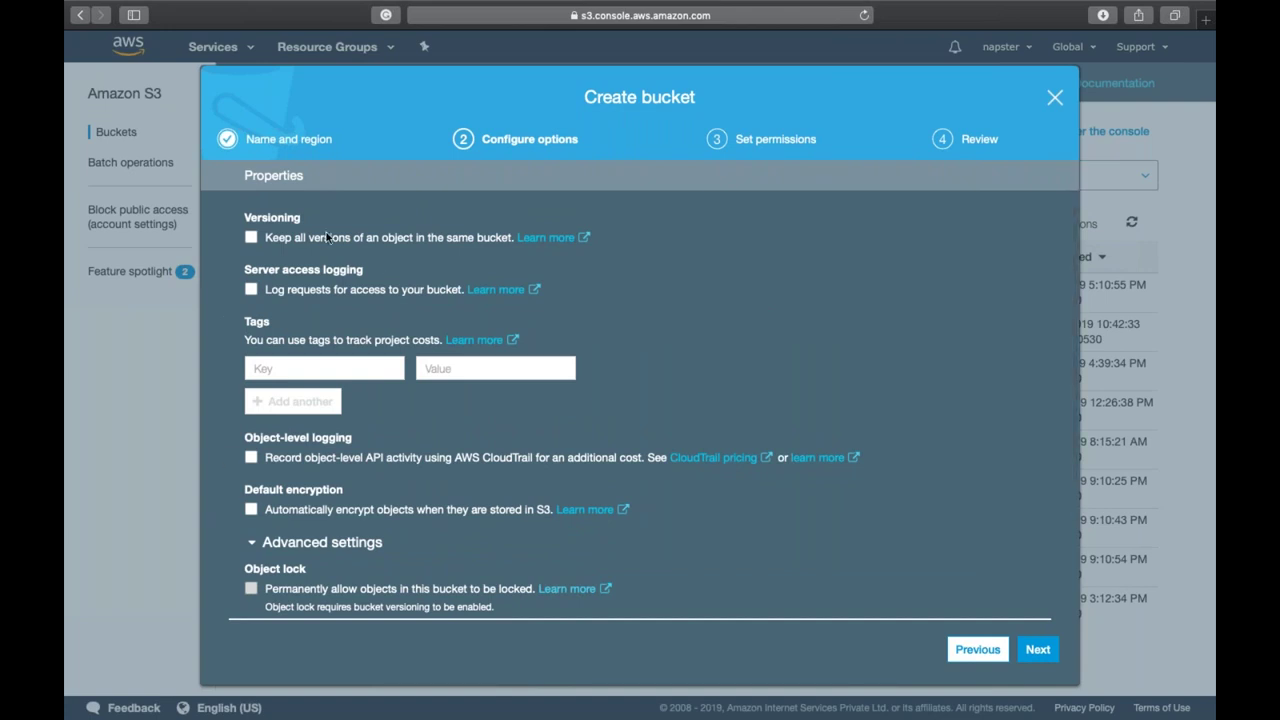
{"action": "left_click", "coordinate": [1037, 650]}
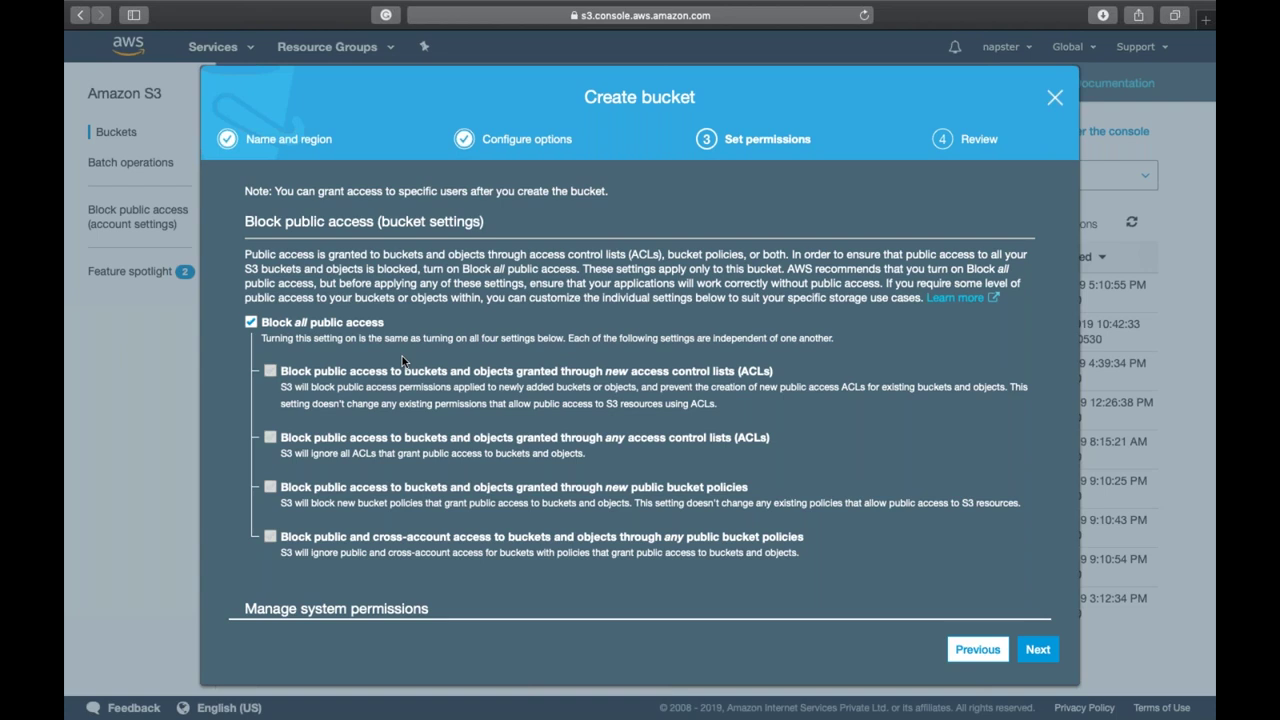
Keep Block all public access turned on and create the iselglobal-training-day3 bucket
{"action": "left_click", "coordinate": [288, 326]}
{"action": "left_click", "coordinate": [377, 325]}
{"action": "scroll", "coordinate": [756, 546], "scroll_direction": "down", "scroll_amount": 2}
{"action": "scroll", "coordinate": [756, 546], "scroll_direction": "up", "scroll_amount": 2}
{"action": "left_click", "coordinate": [1038, 650]}
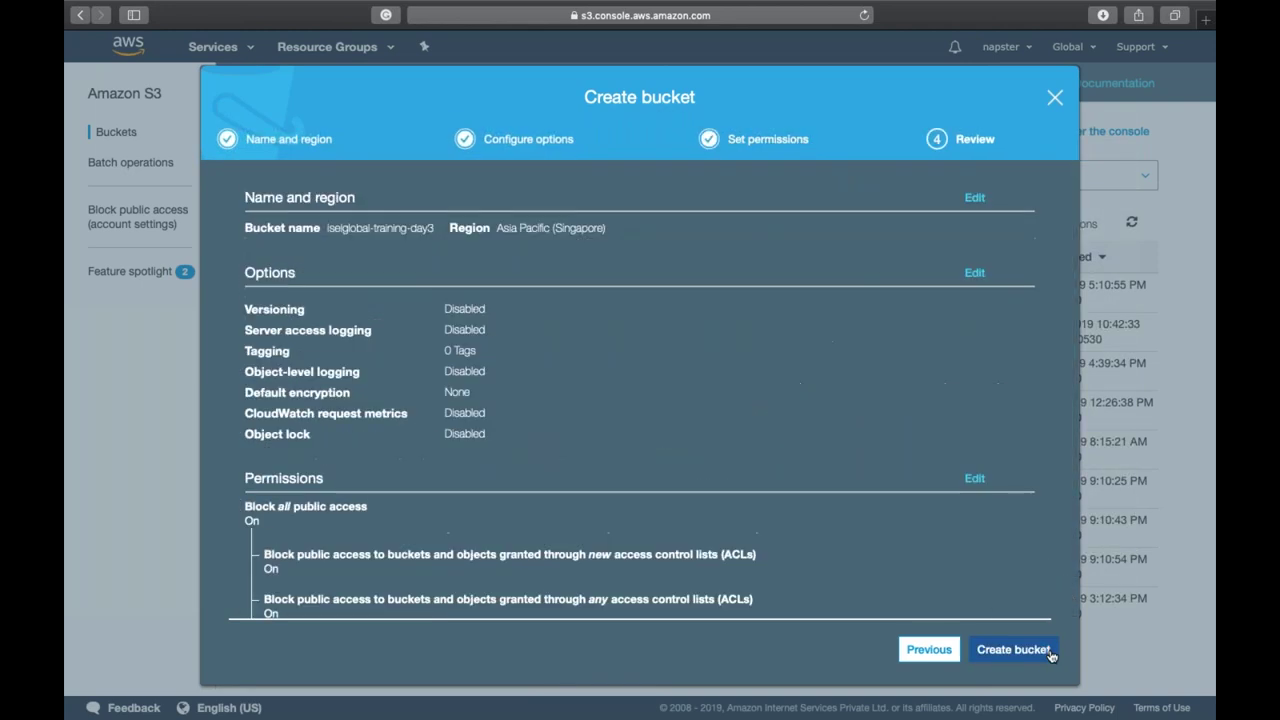
{"action": "left_click", "coordinate": [1013, 650]}
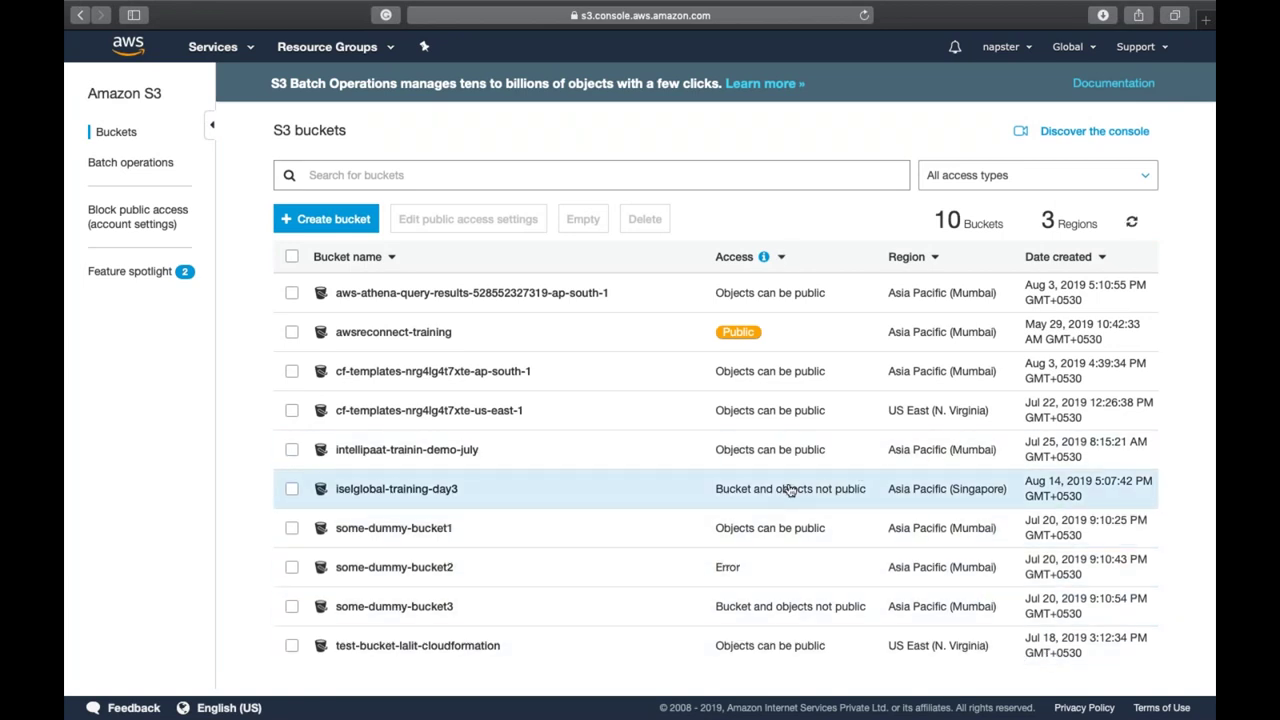
Examine the summary of iselglobal-training-day3, and open the bucket to look over its available object actions
{"action": "left_click", "coordinate": [679, 501]}
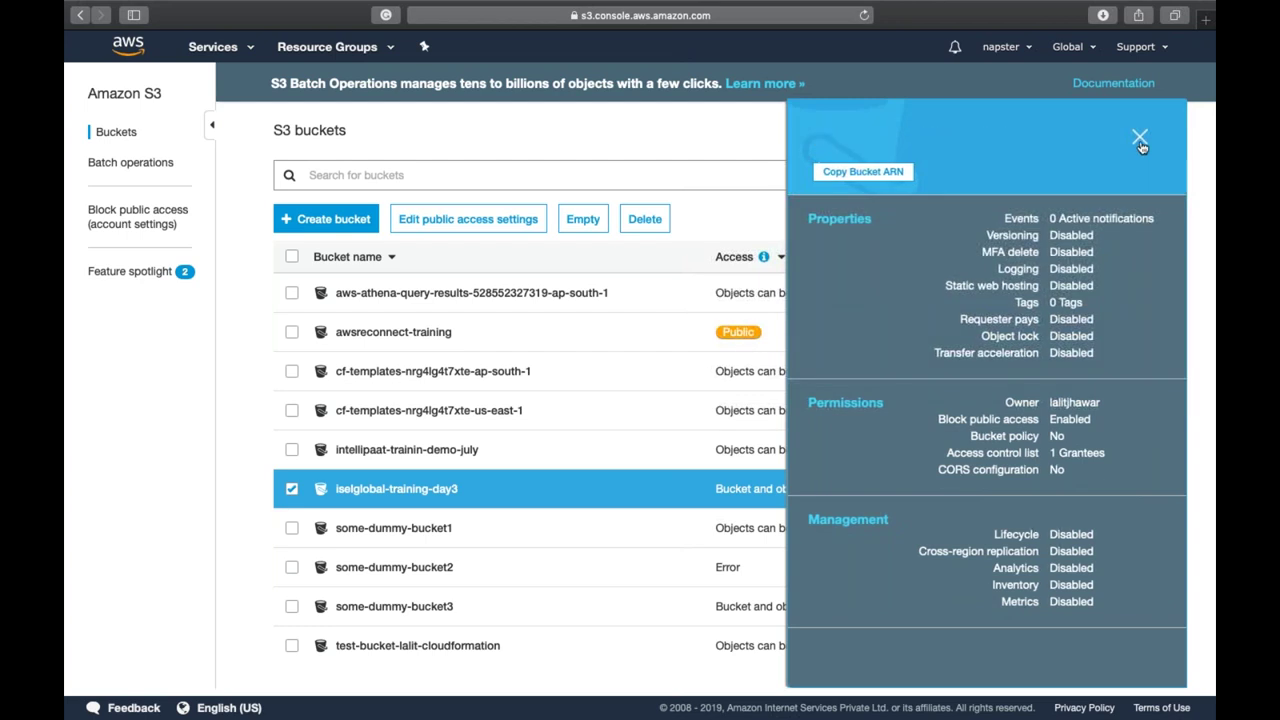
{"action": "left_click", "coordinate": [1140, 139]}
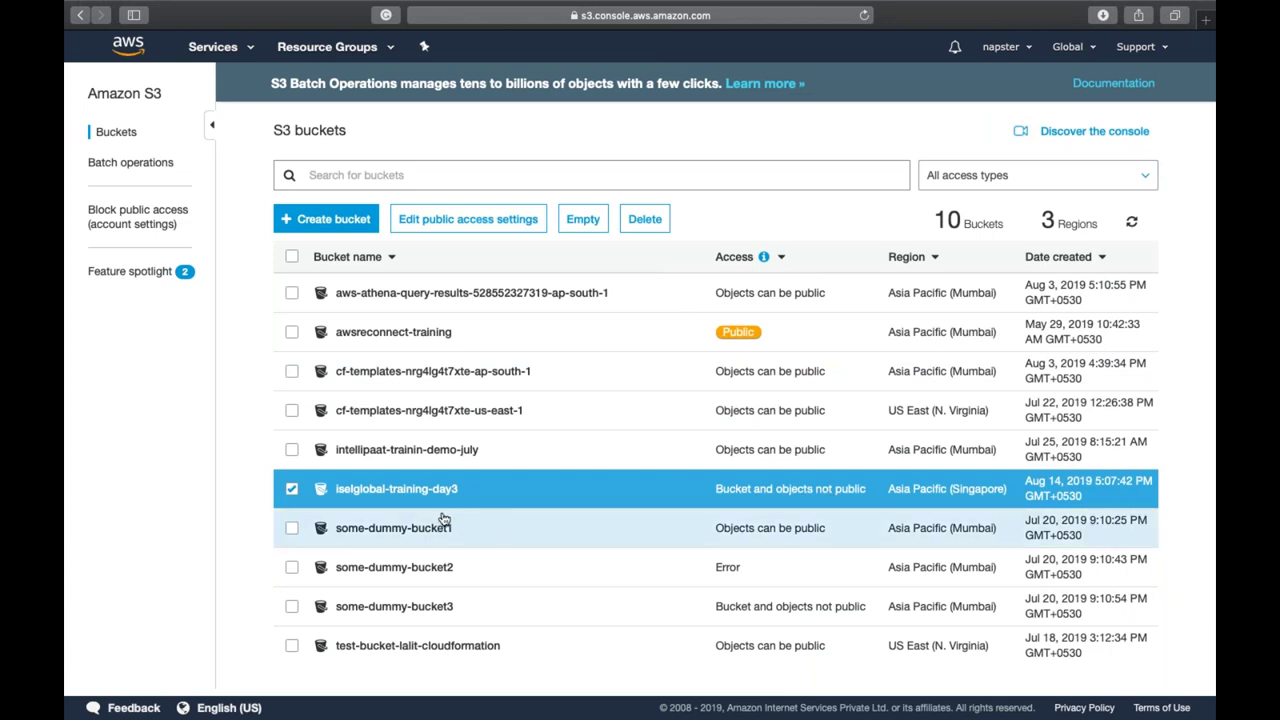
{"action": "left_click", "coordinate": [391, 489]}
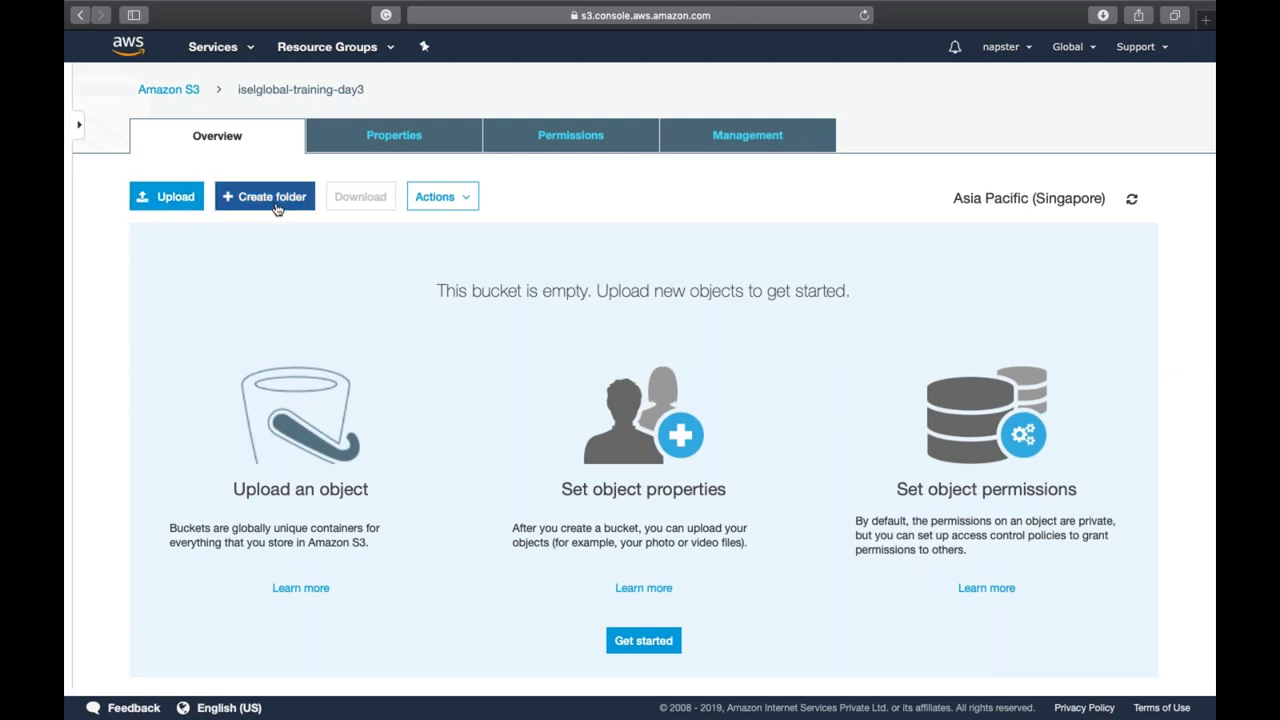
{"action": "left_click", "coordinate": [424, 205]}
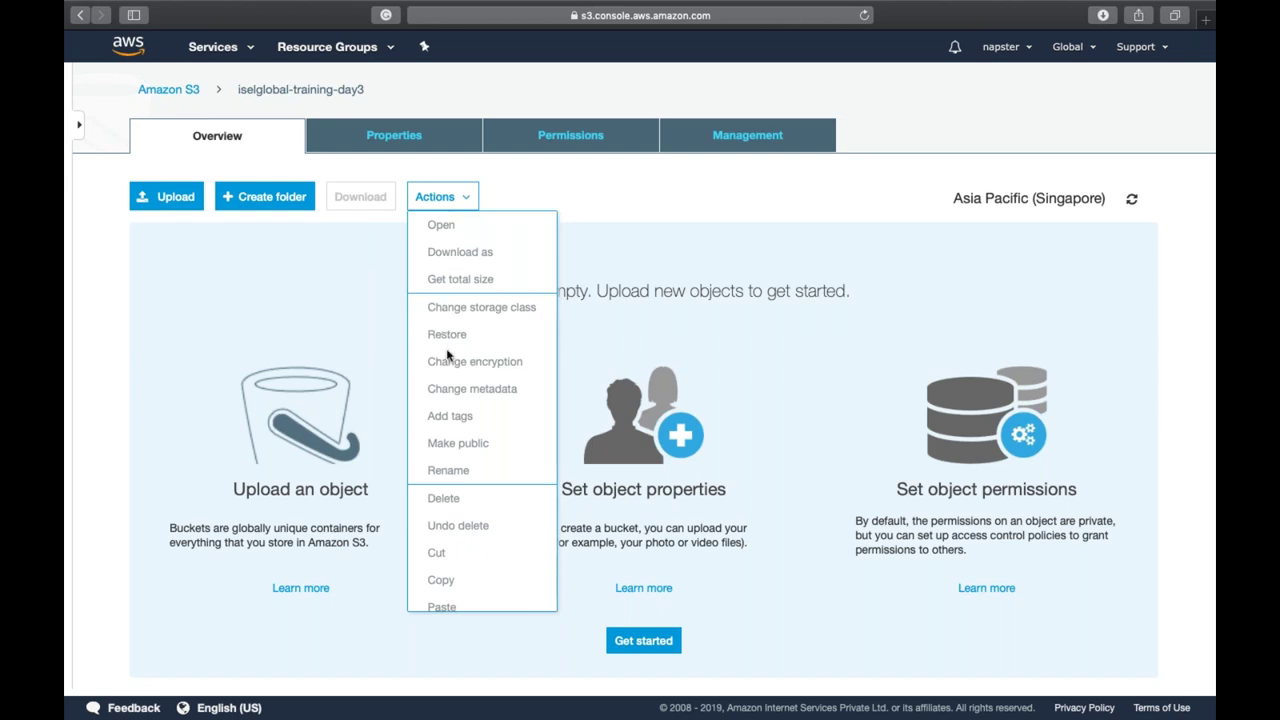
{"action": "scroll", "coordinate": [481, 501], "scroll_direction": "down", "scroll_amount": 2}
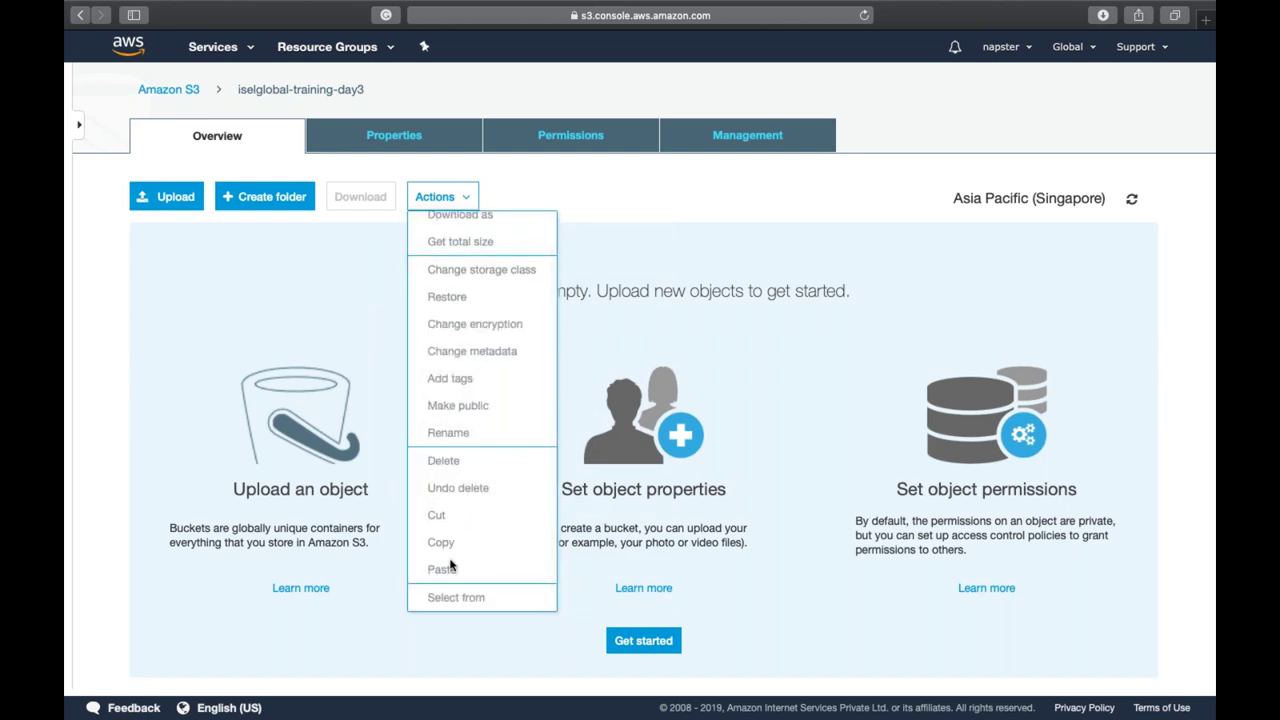
{"action": "left_click", "coordinate": [318, 396]}
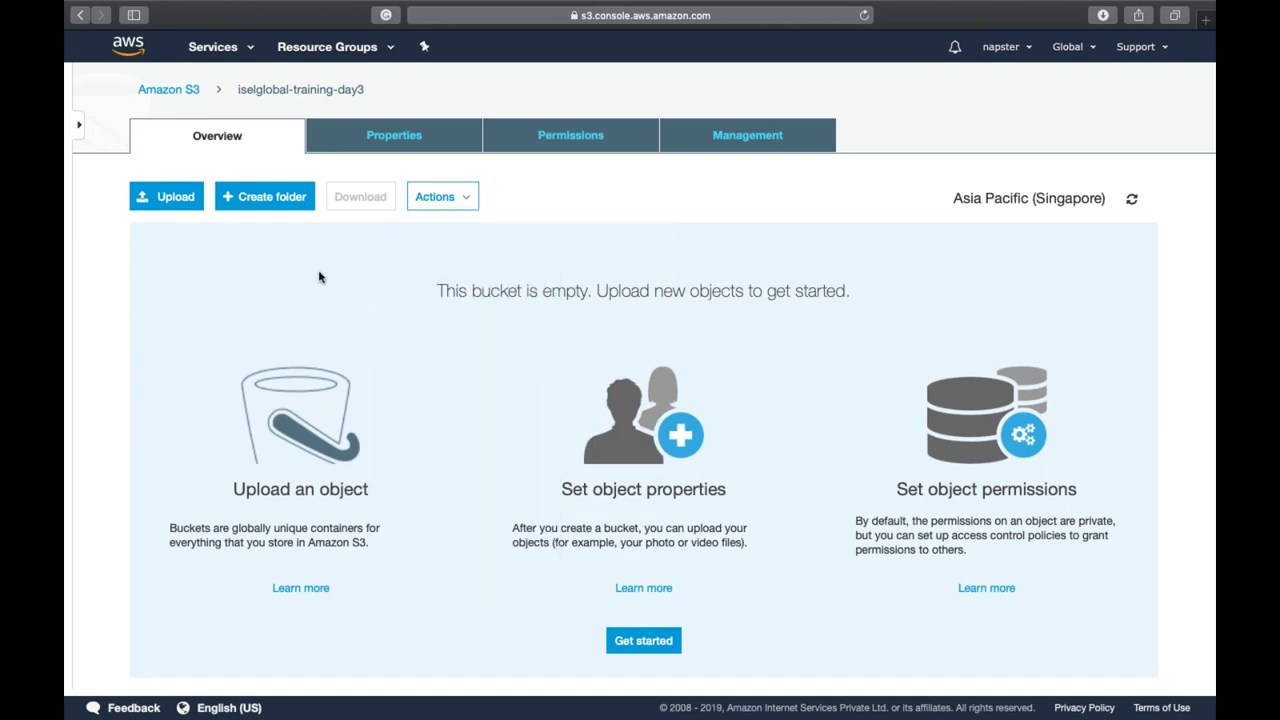
Examine the bucket's properties, permissions (public access, access control list, bucket policy) and management settings, and return to its overview
{"action": "left_click", "coordinate": [397, 140]}
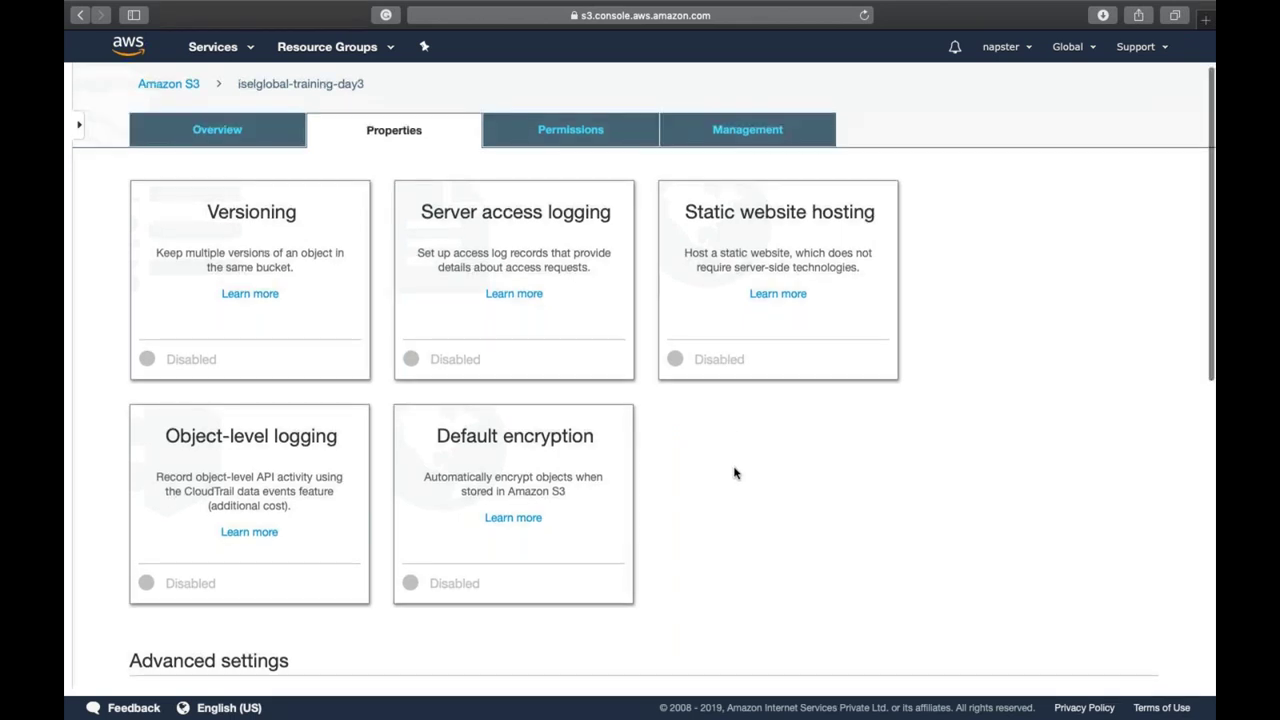
{"action": "scroll", "coordinate": [734, 473], "scroll_direction": "down", "scroll_amount": 5}
{"action": "scroll", "coordinate": [734, 473], "scroll_direction": "up", "scroll_amount": 5}
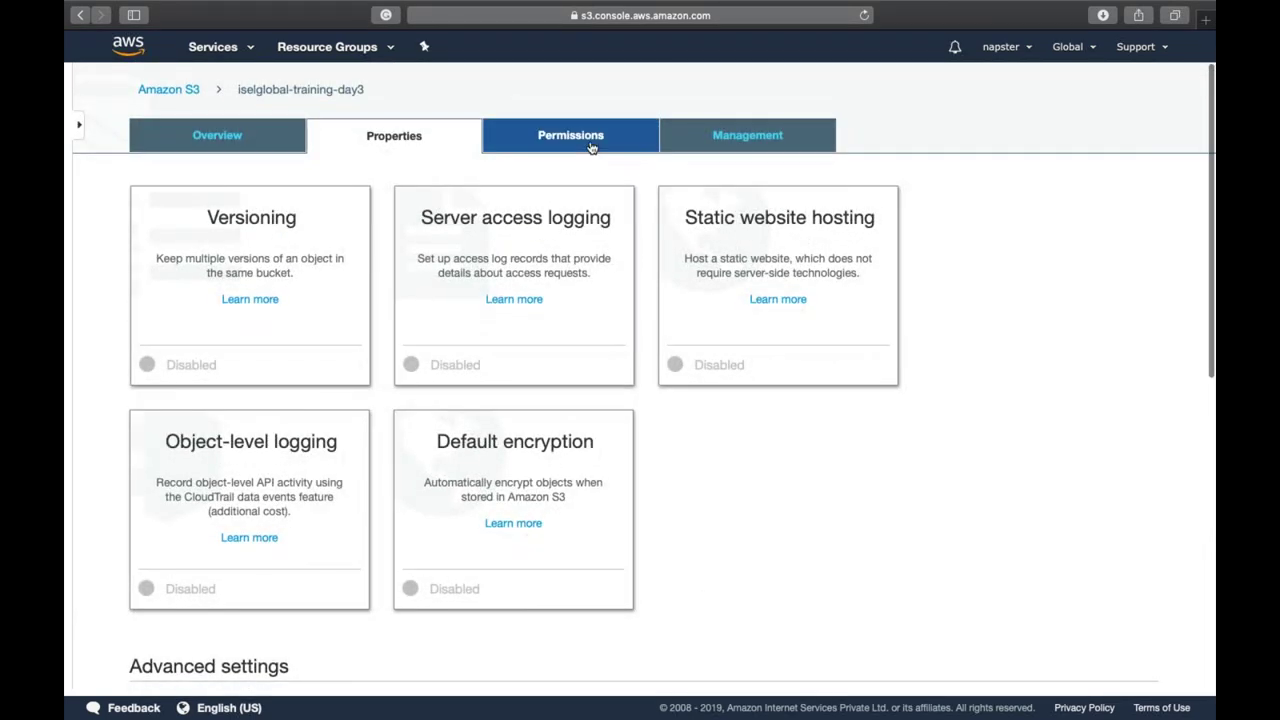
{"action": "left_click", "coordinate": [570, 138]}
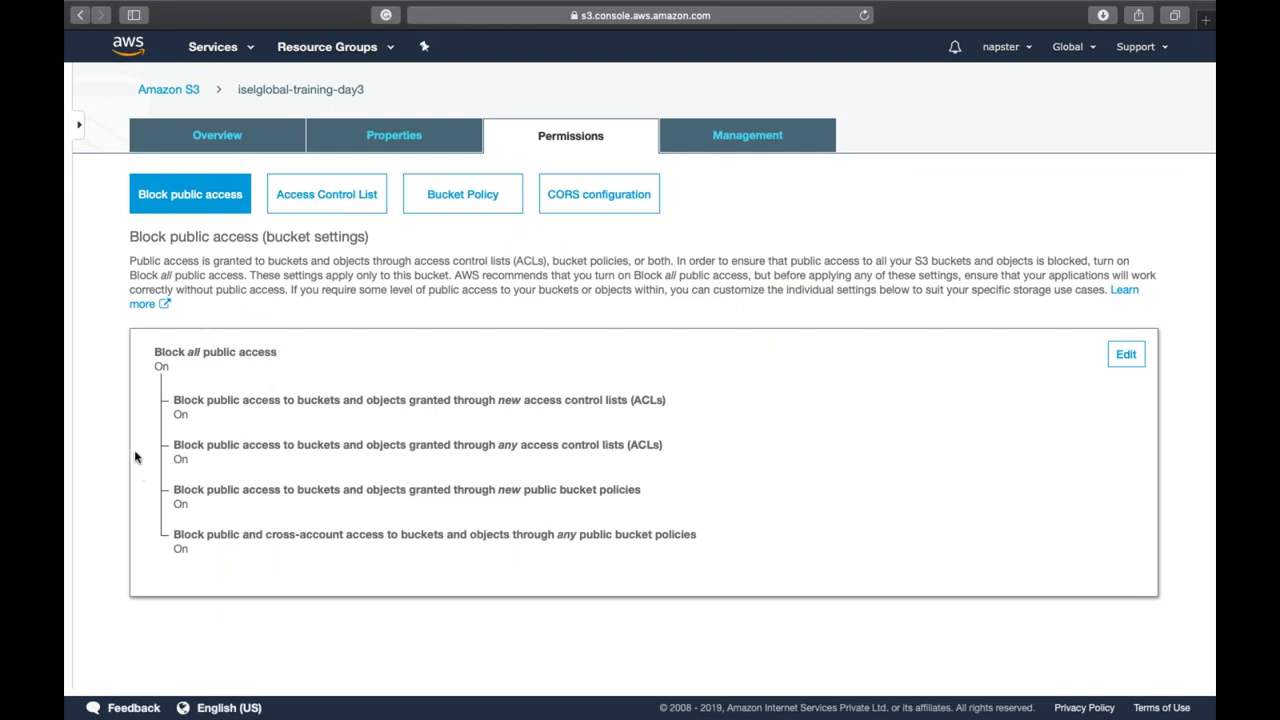
{"action": "left_click", "coordinate": [337, 198]}
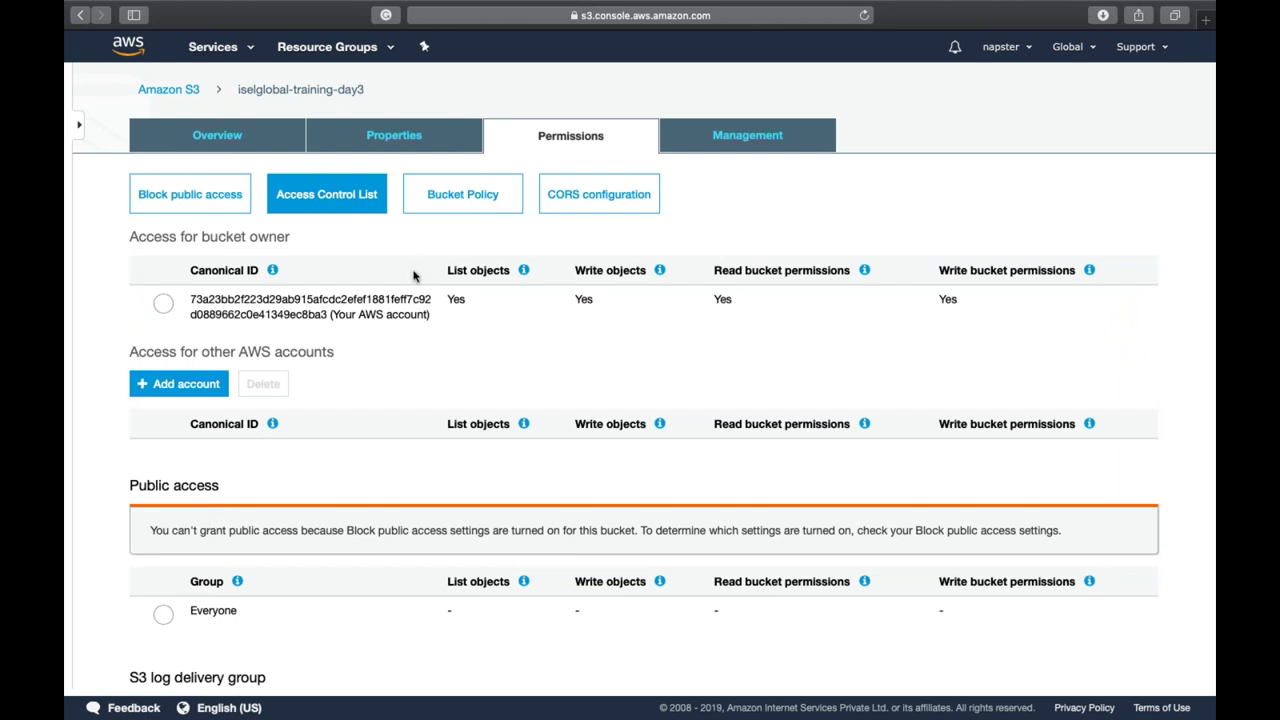
{"action": "left_click", "coordinate": [505, 193]}
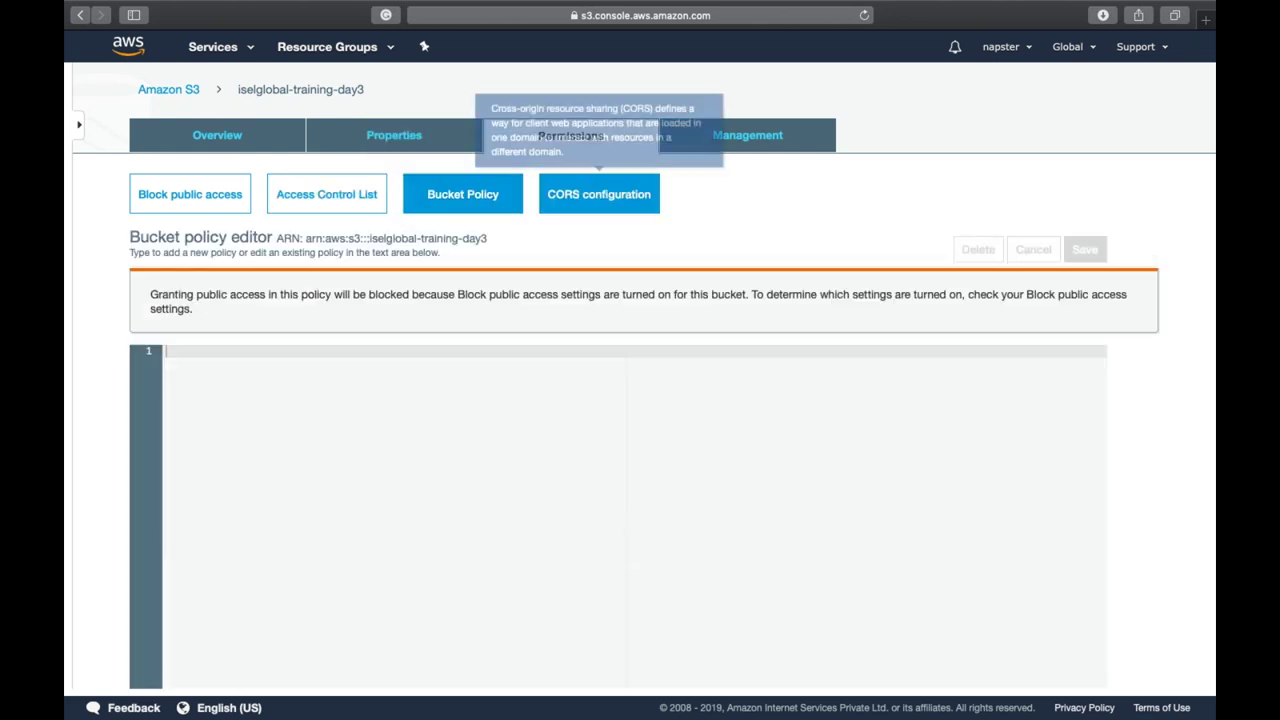
{"action": "left_click", "coordinate": [720, 148]}
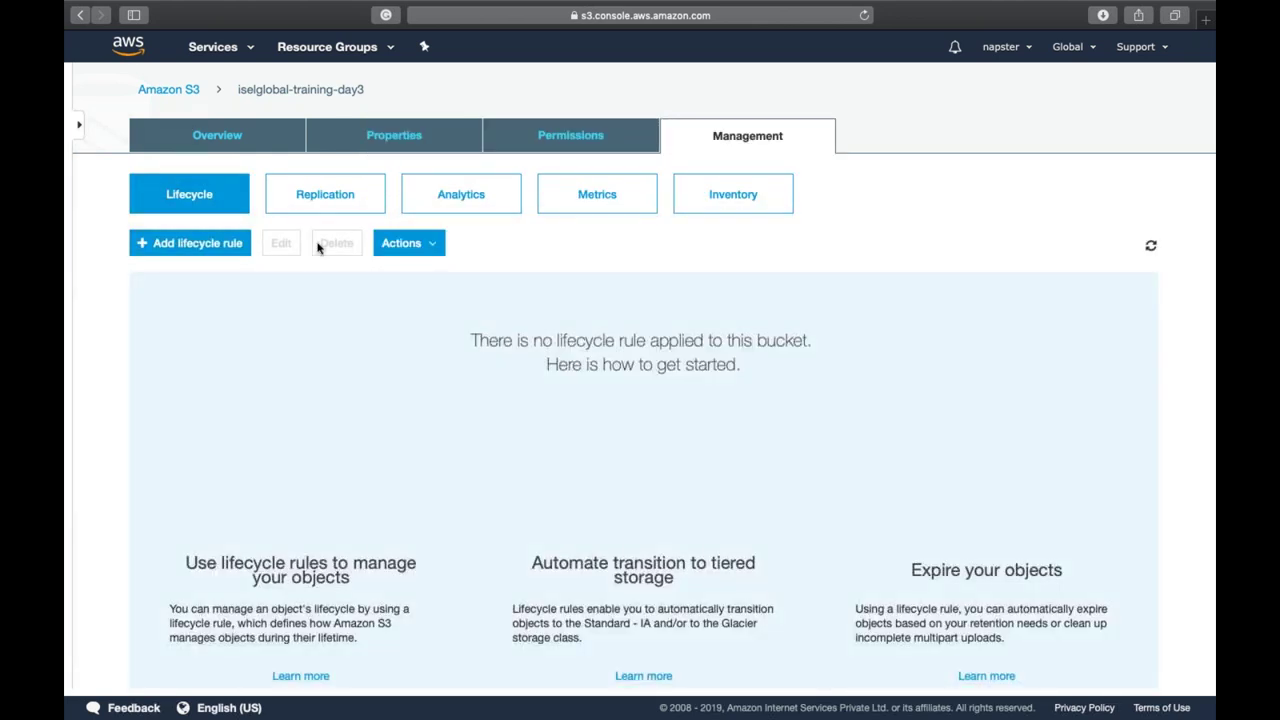
{"action": "left_click", "coordinate": [220, 140]}
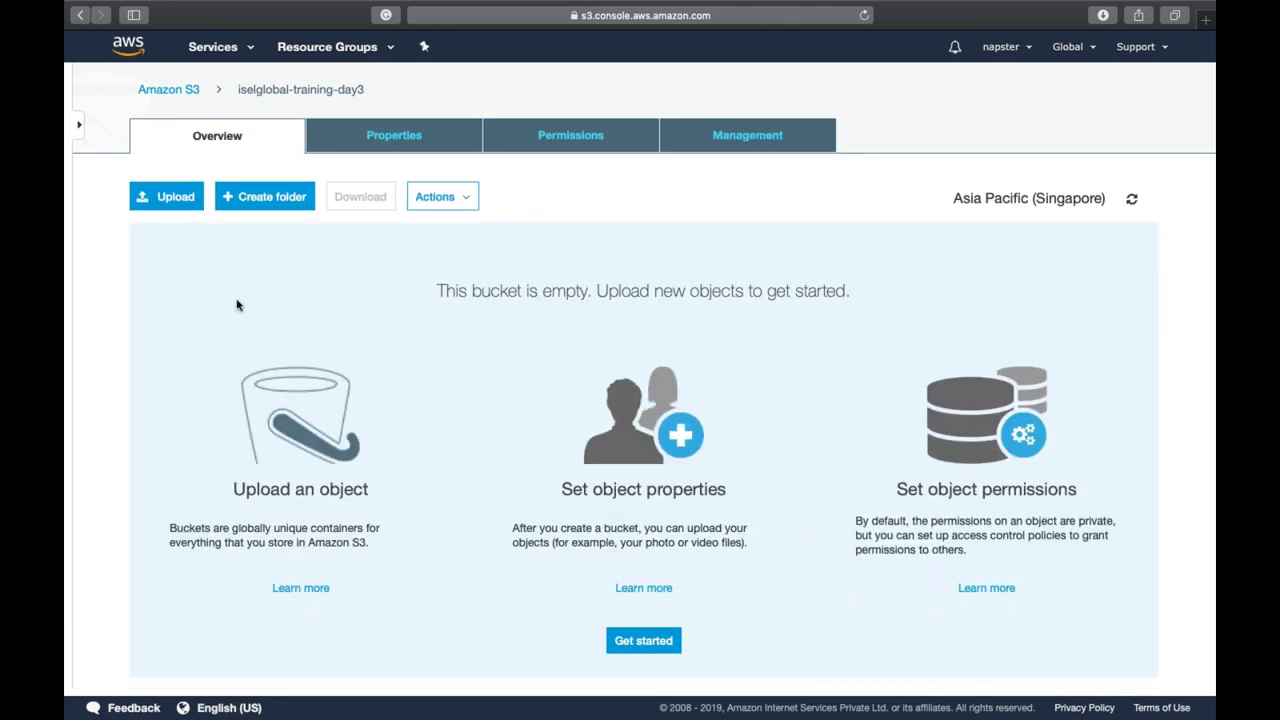
Switch to TextEdit, create a new document containing "This is version 1", and save it to the Desktop as test.txt
{"action": "key", "text": "F4"}
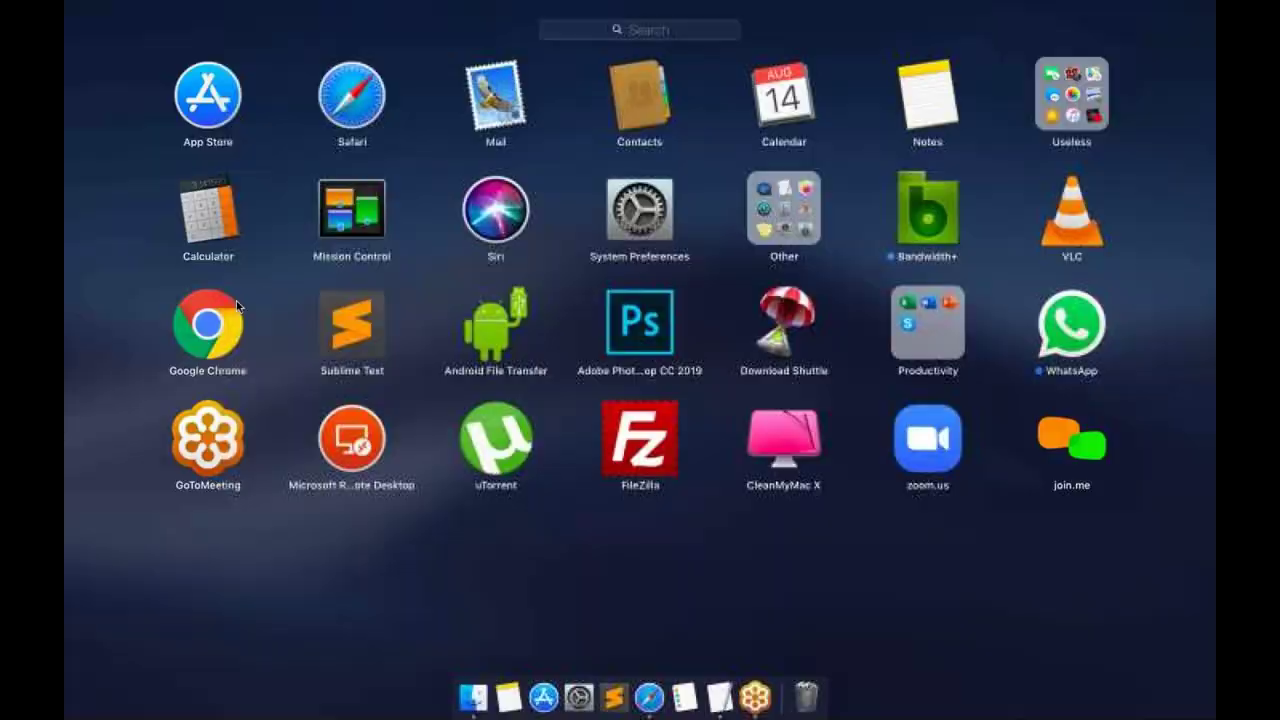
{"action": "key", "text": "ctrl+Left"}
{"action": "key", "text": "super+n"}
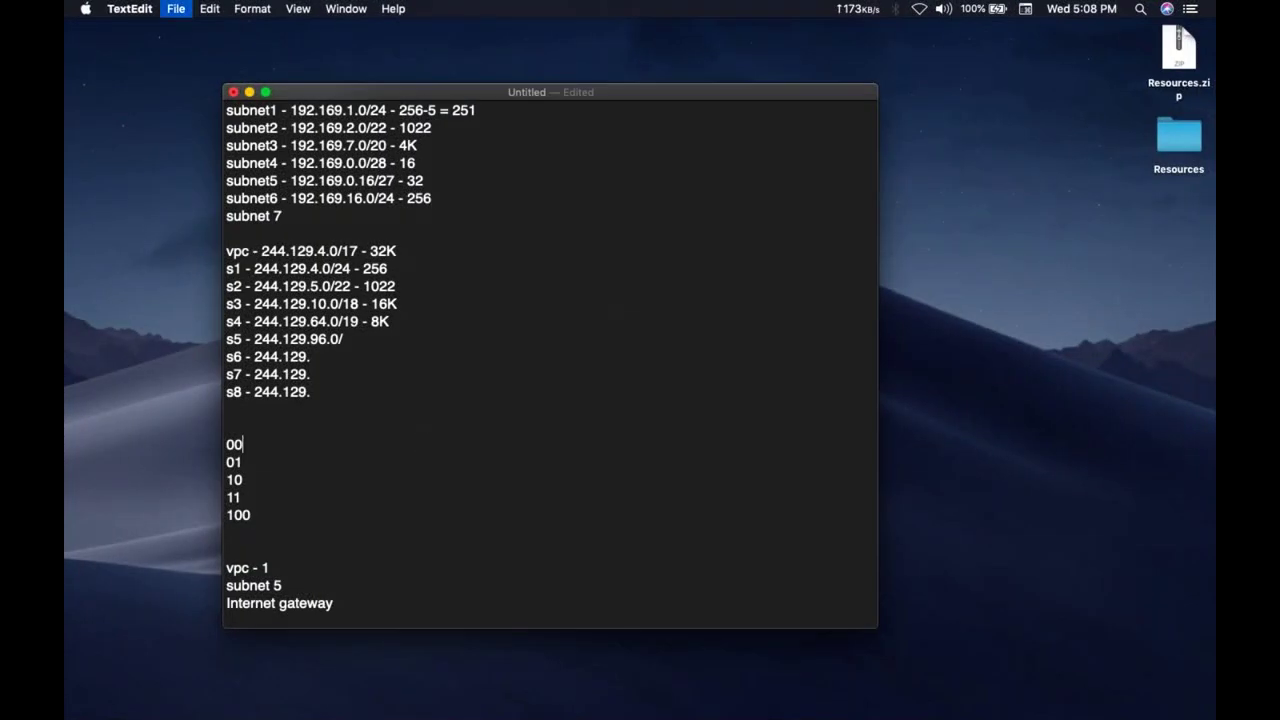
{"action": "type", "text": "This"}
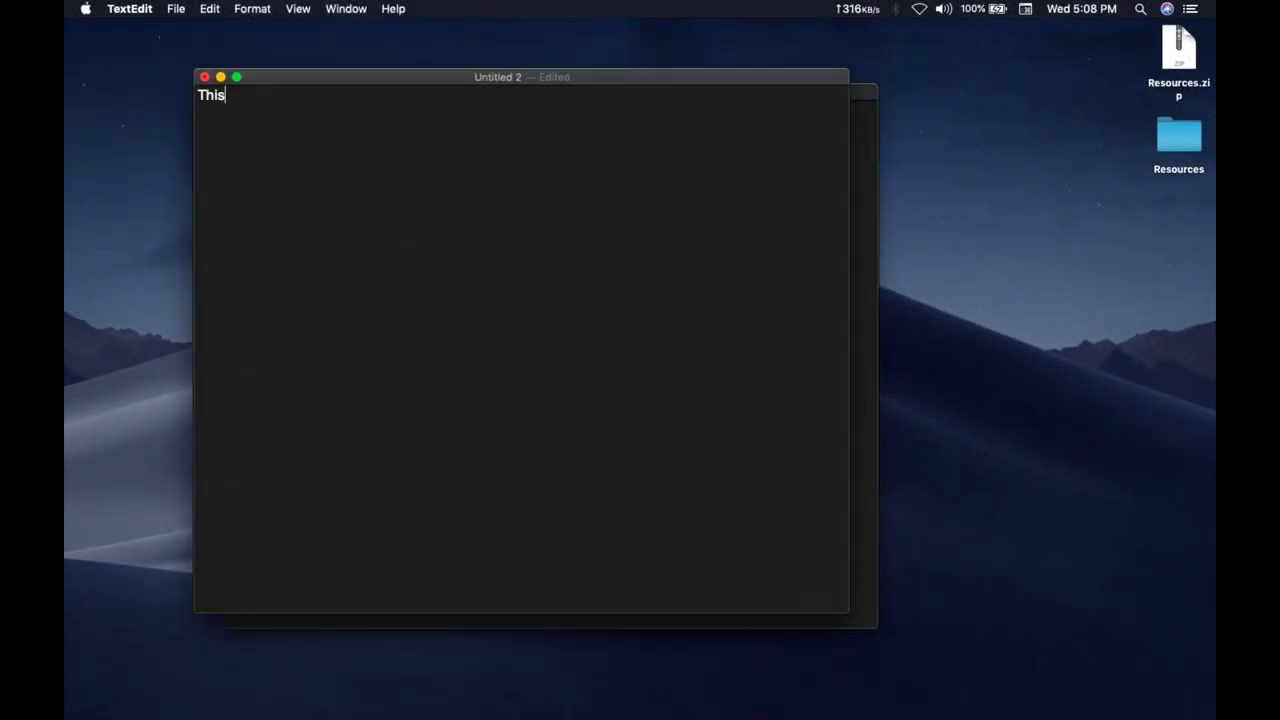
{"action": "type", "text": " is version 1"}
{"action": "key", "text": "super+s"}
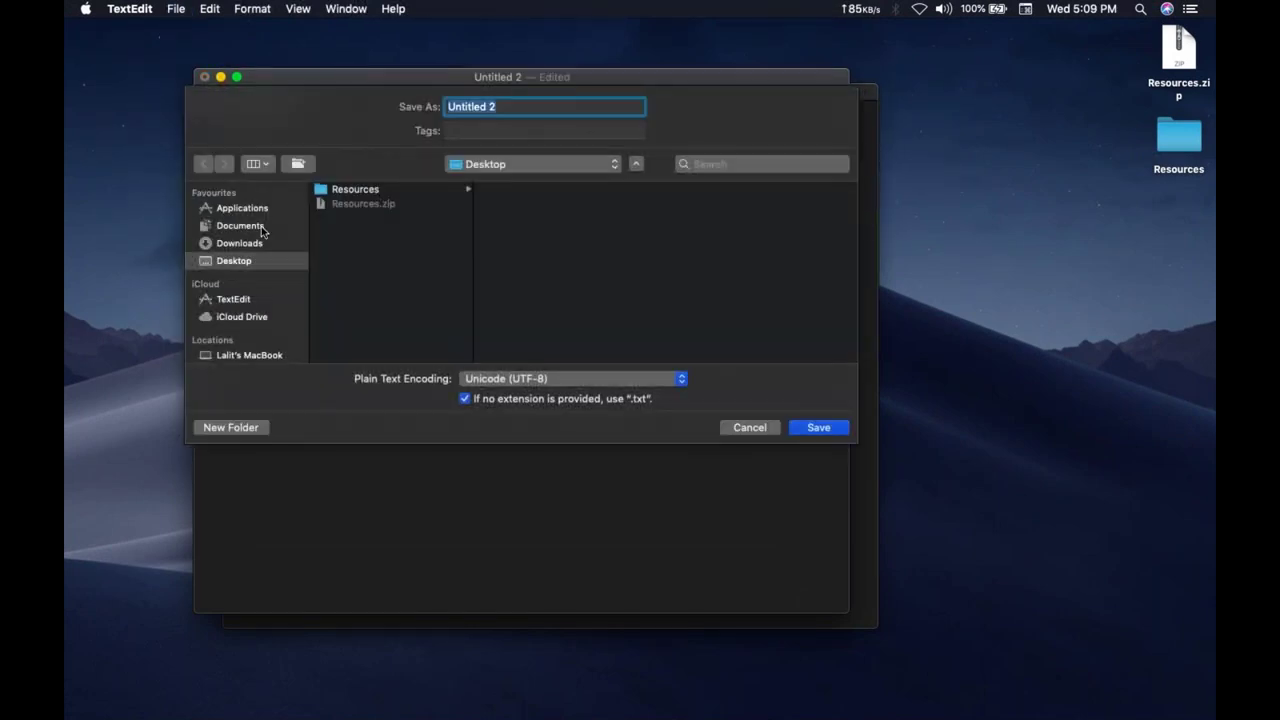
{"action": "type", "text": "test.txt"}
{"action": "key", "text": "Return"}
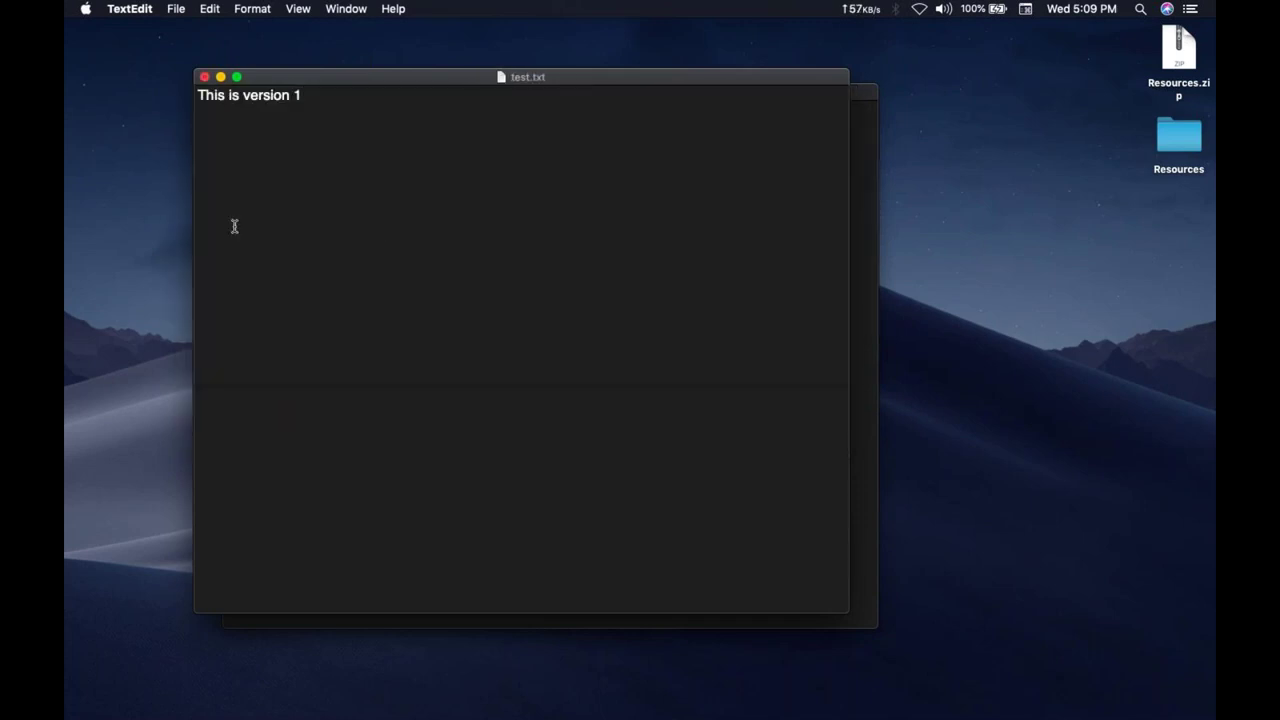
Switch back to the S3 console in Safari and add test.txt from the Desktop to a new upload for the bucket
{"action": "key", "text": "ctrl+Right"}
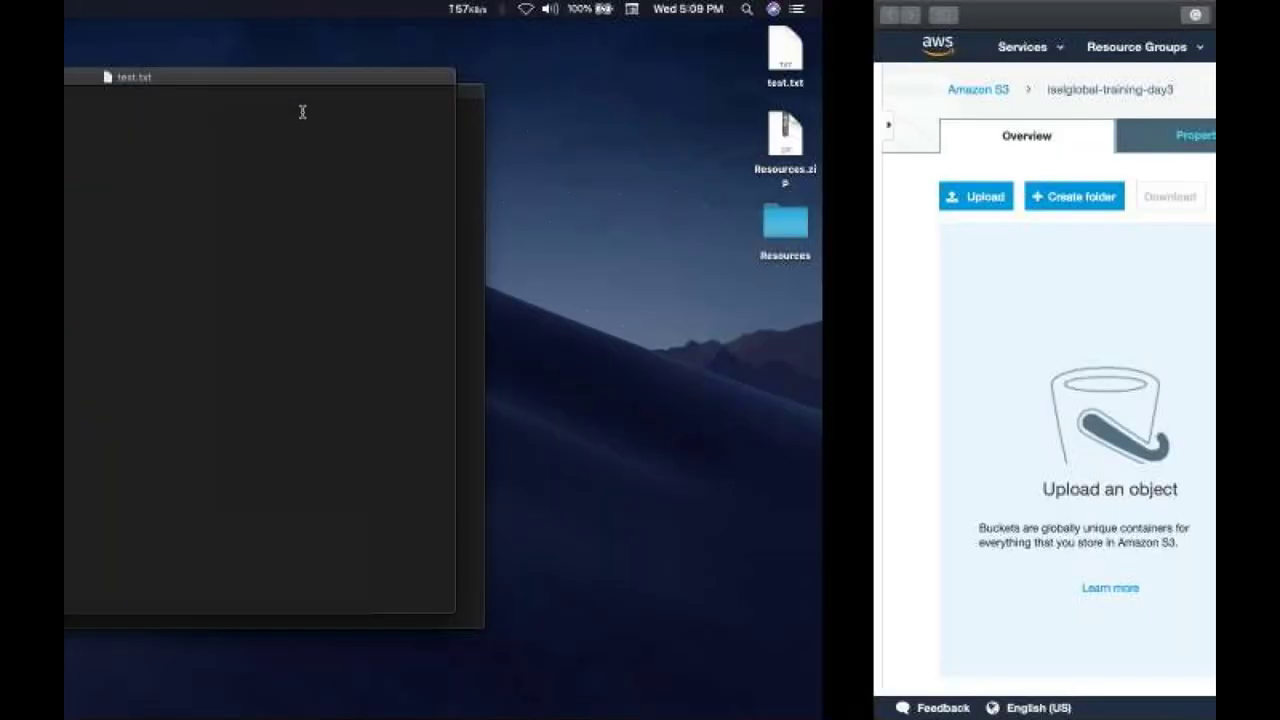
{"action": "left_click", "coordinate": [170, 197]}
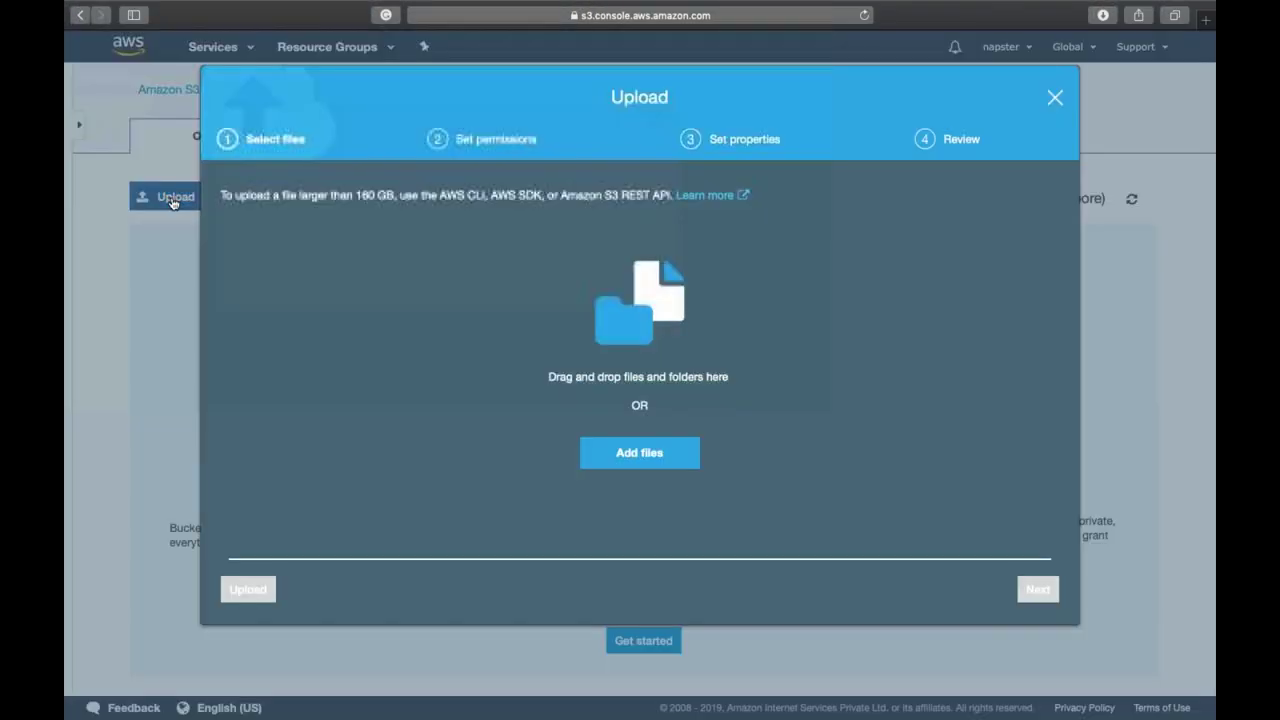
{"action": "left_click", "coordinate": [632, 452]}
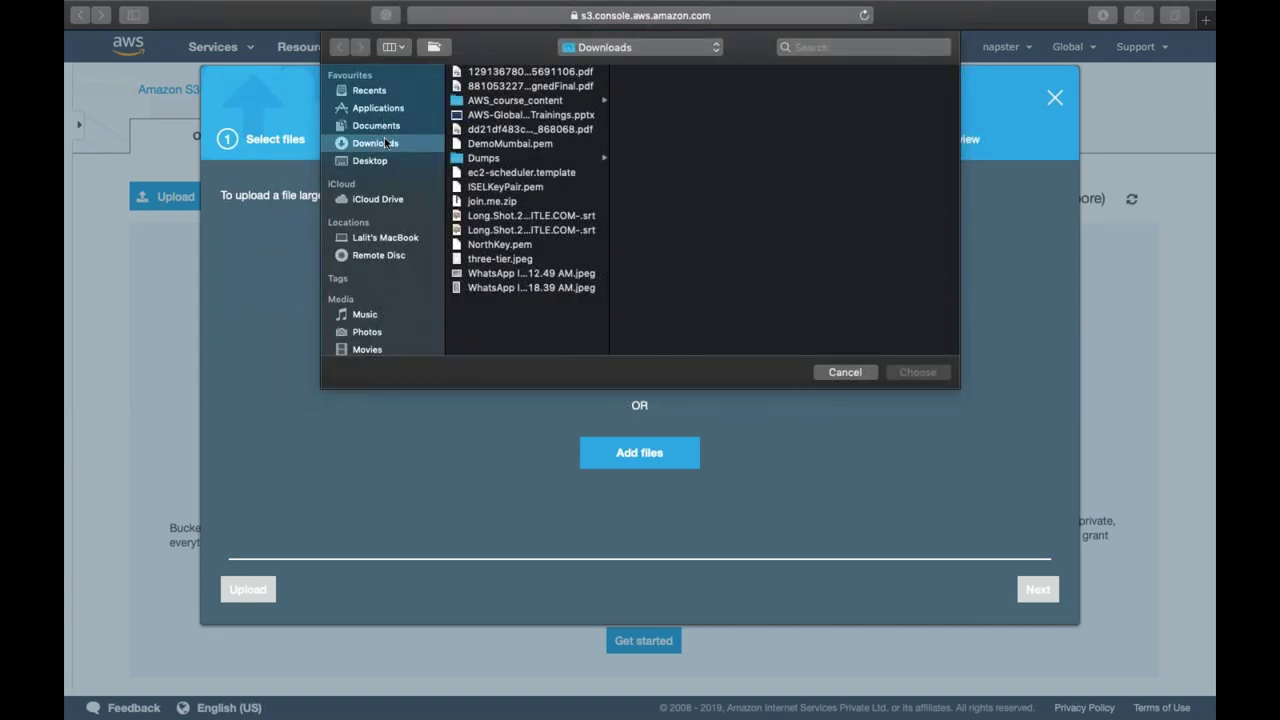
{"action": "left_click", "coordinate": [389, 162]}
{"action": "double_click", "coordinate": [493, 100]}
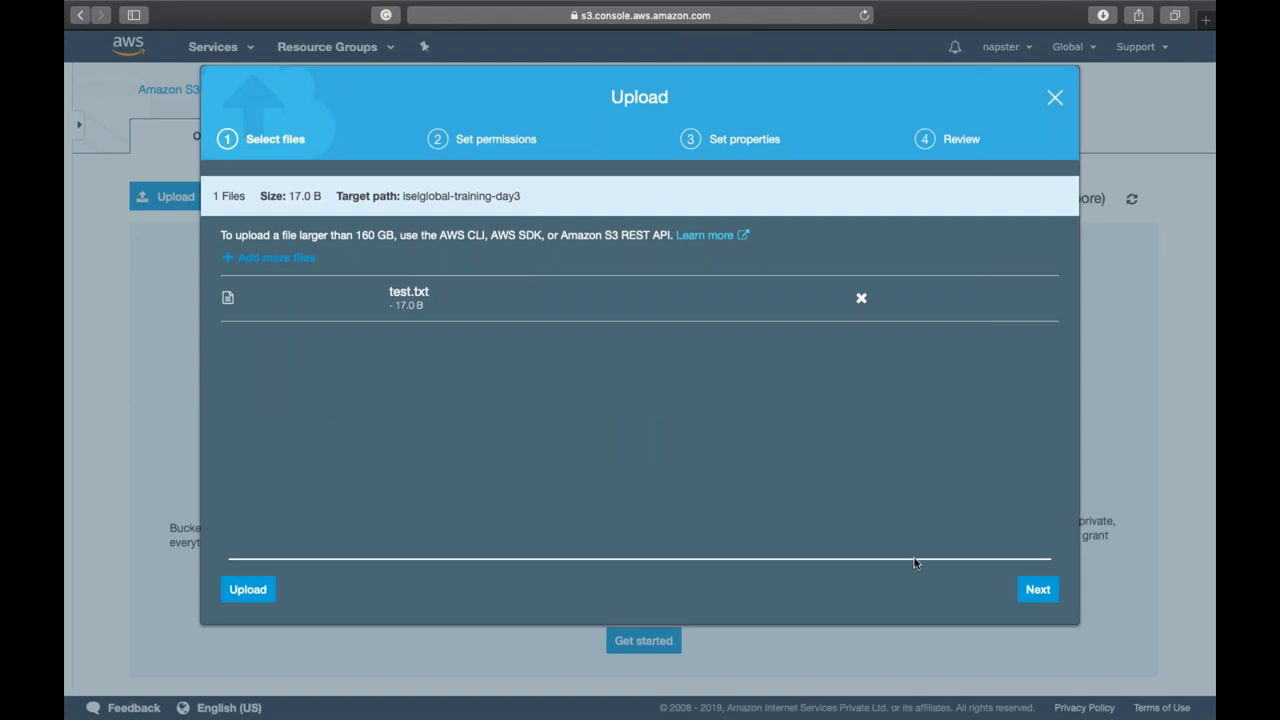
Keep the default permissions, review the storage classes and encryption options, and upload test.txt with Standard storage and no encryption
{"action": "left_click", "coordinate": [1036, 588]}
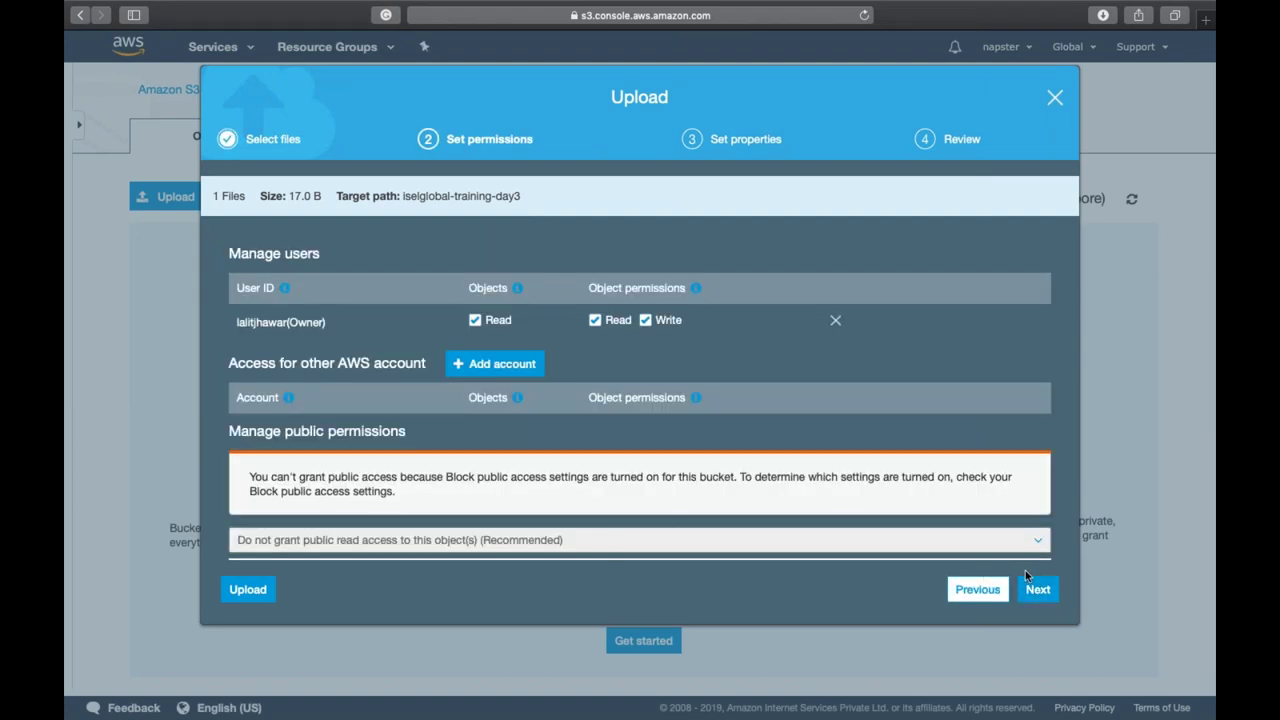
{"action": "left_click", "coordinate": [1054, 597]}
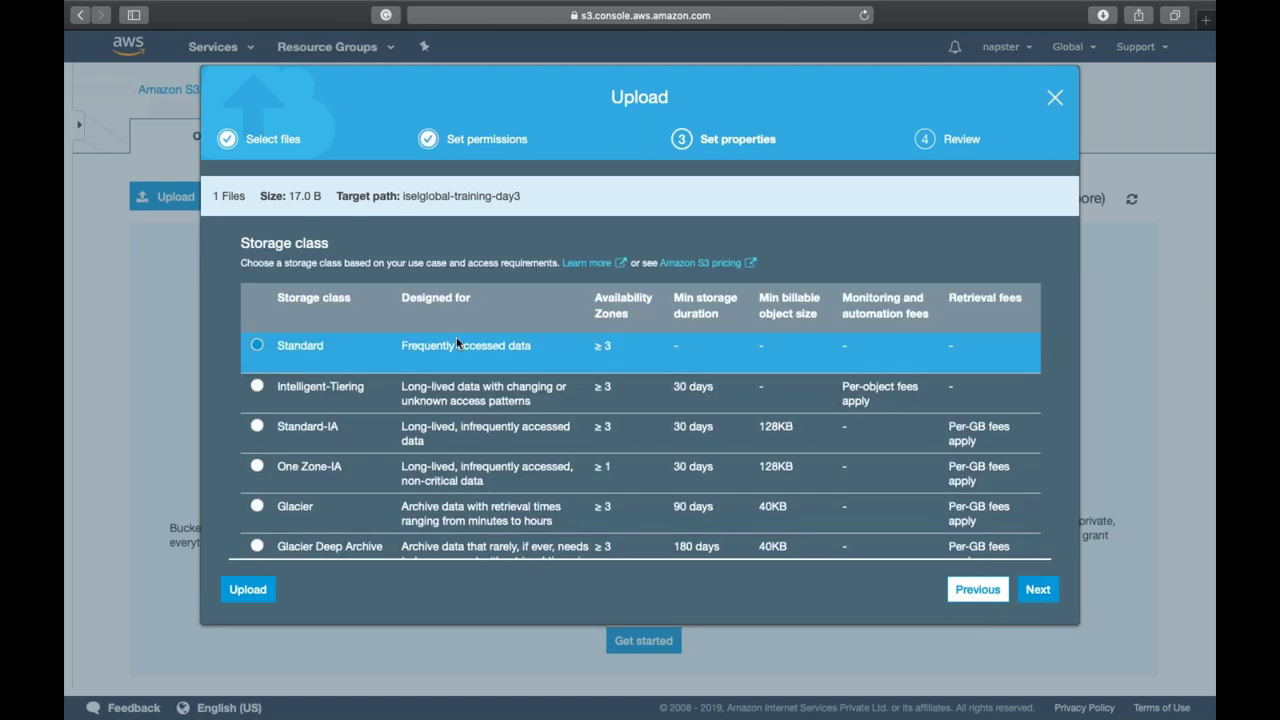
{"action": "scroll", "coordinate": [456, 336], "scroll_direction": "down", "scroll_amount": 2}
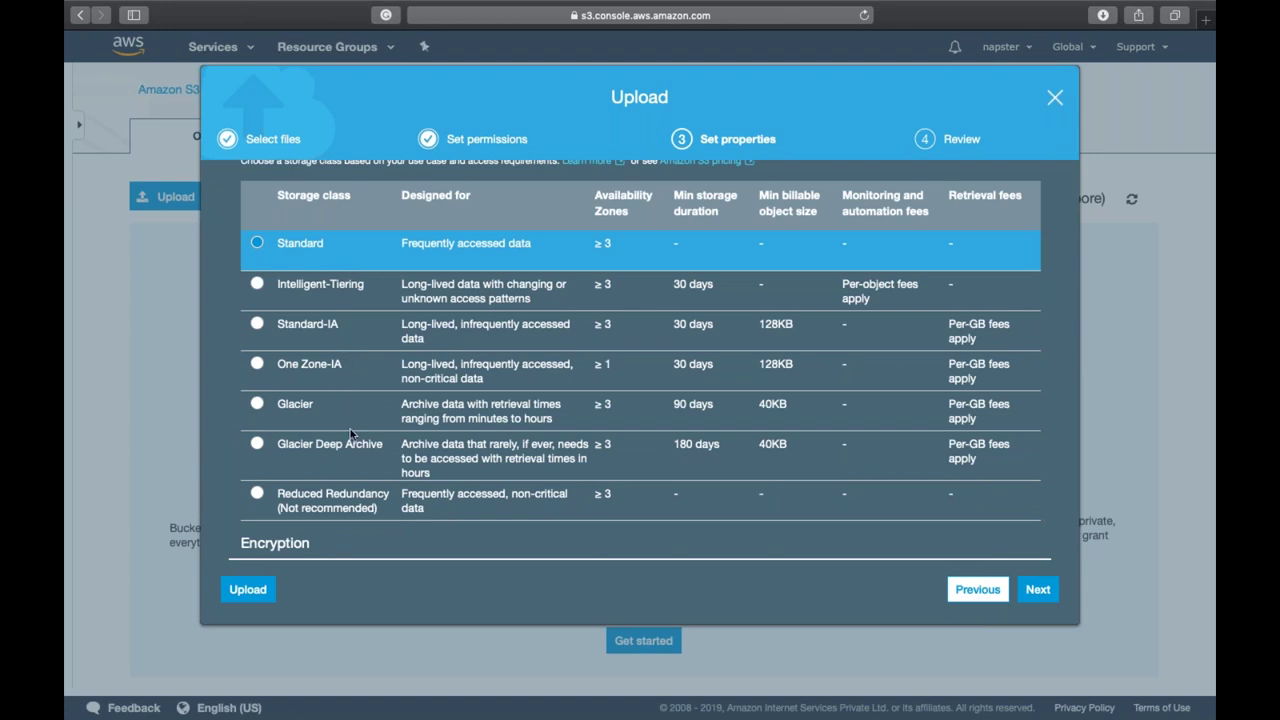
{"action": "scroll", "coordinate": [350, 432], "scroll_direction": "down", "scroll_amount": 5}
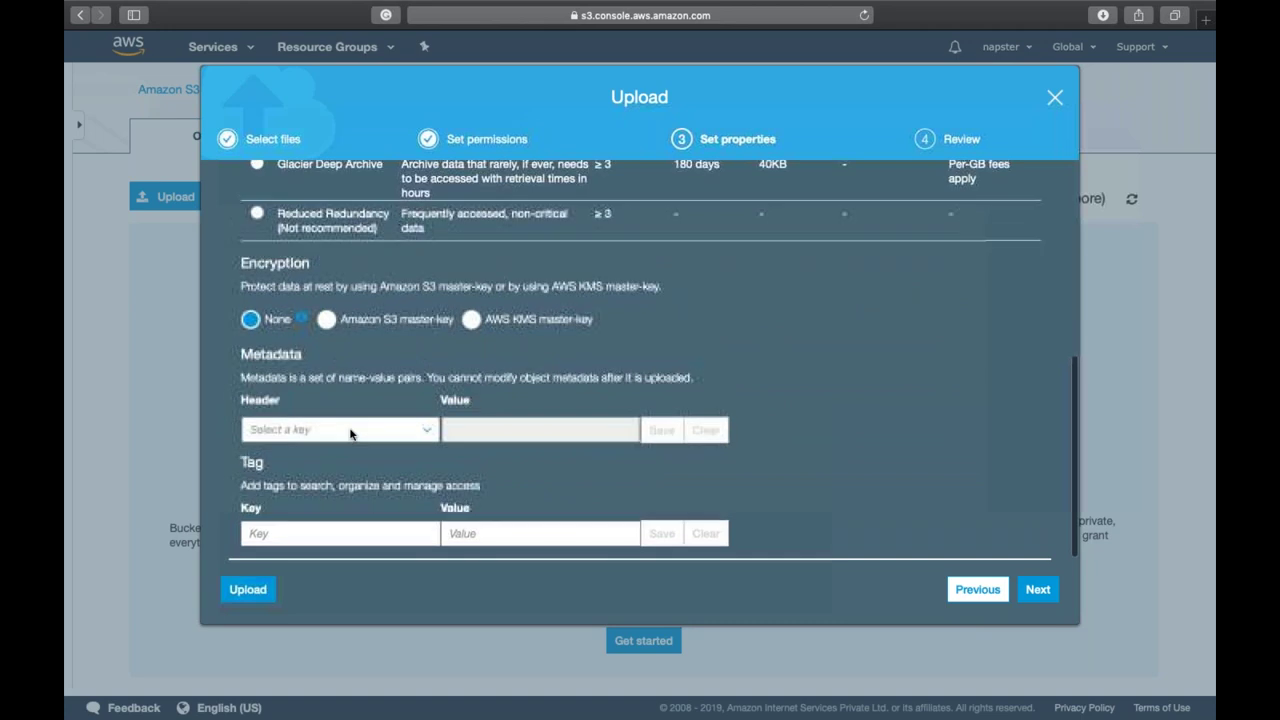
{"action": "scroll", "coordinate": [819, 460], "scroll_direction": "up", "scroll_amount": 7}
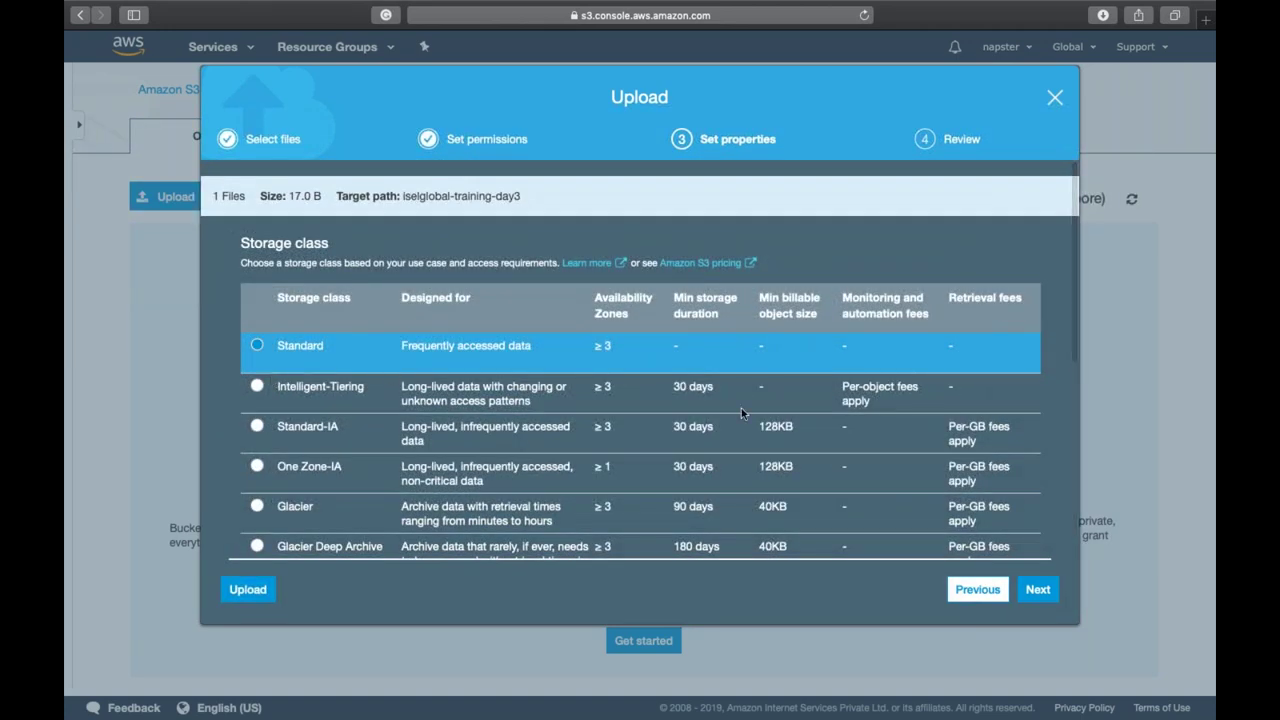
{"action": "left_click", "coordinate": [1040, 592]}
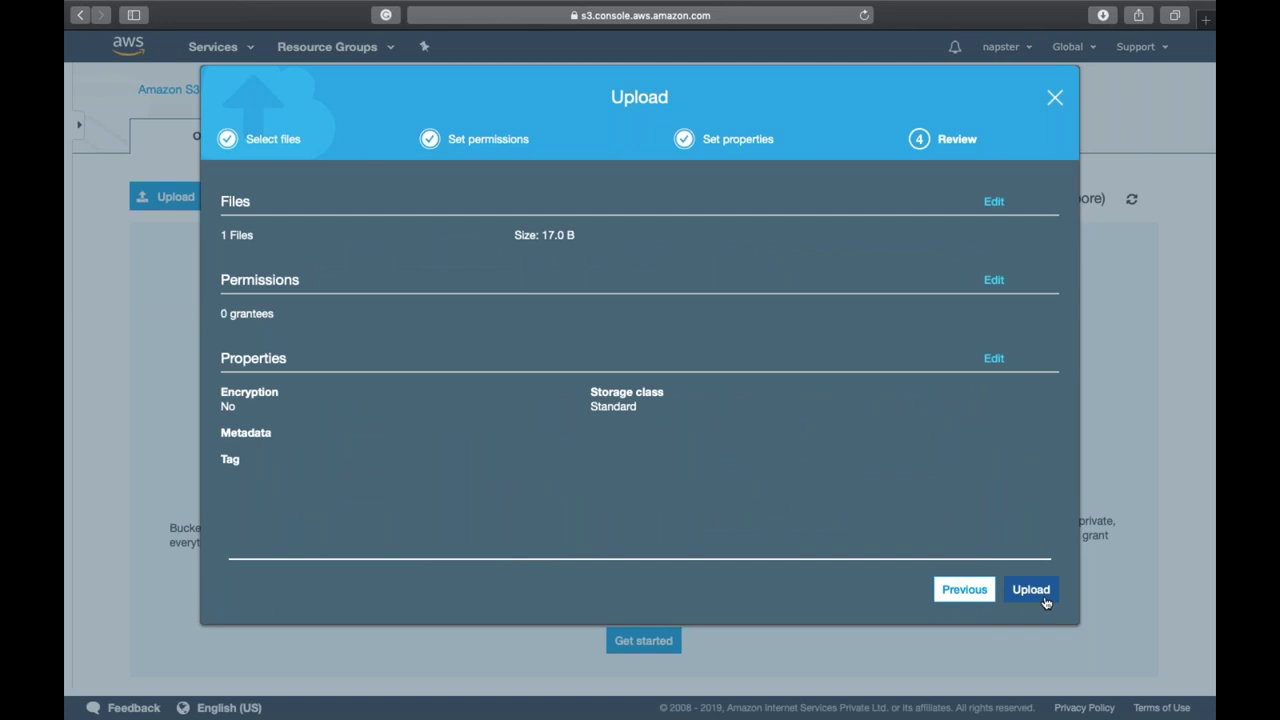
{"action": "left_click", "coordinate": [1044, 598]}
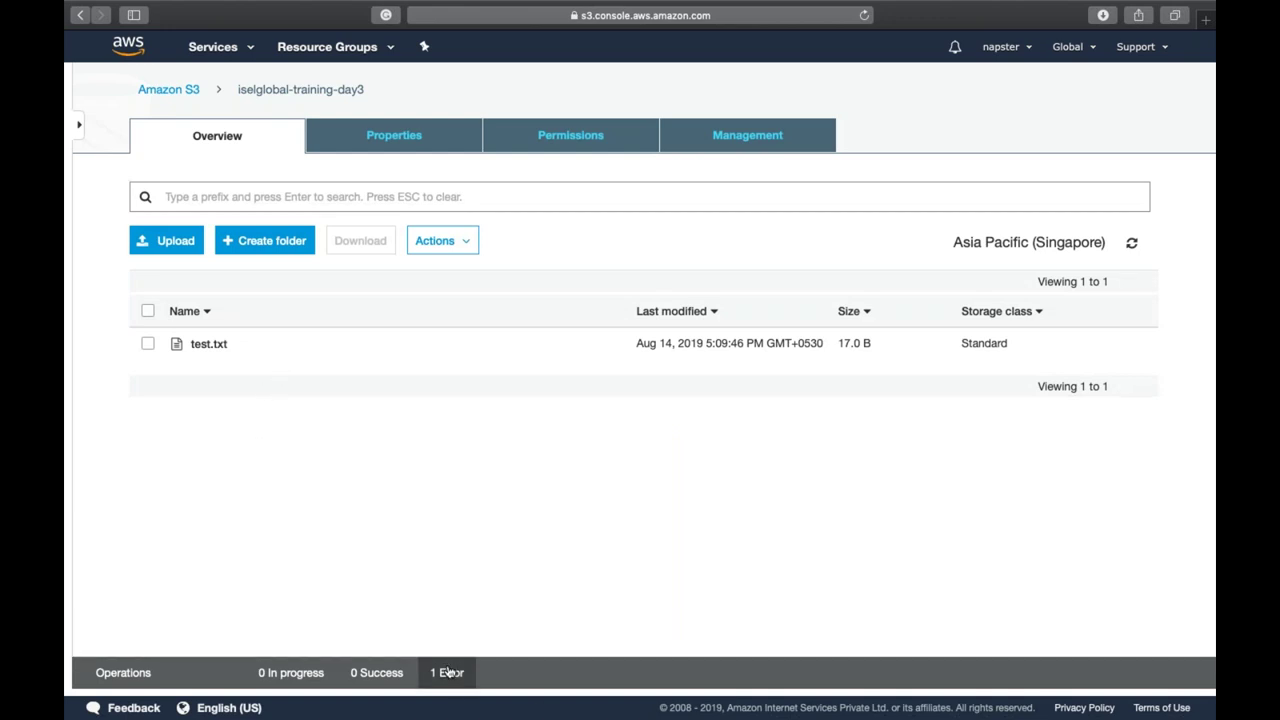
Check the error entry in the operations summary, and open test.txt to examine its details and object URL
{"action": "mouse_move", "coordinate": [486, 25]}
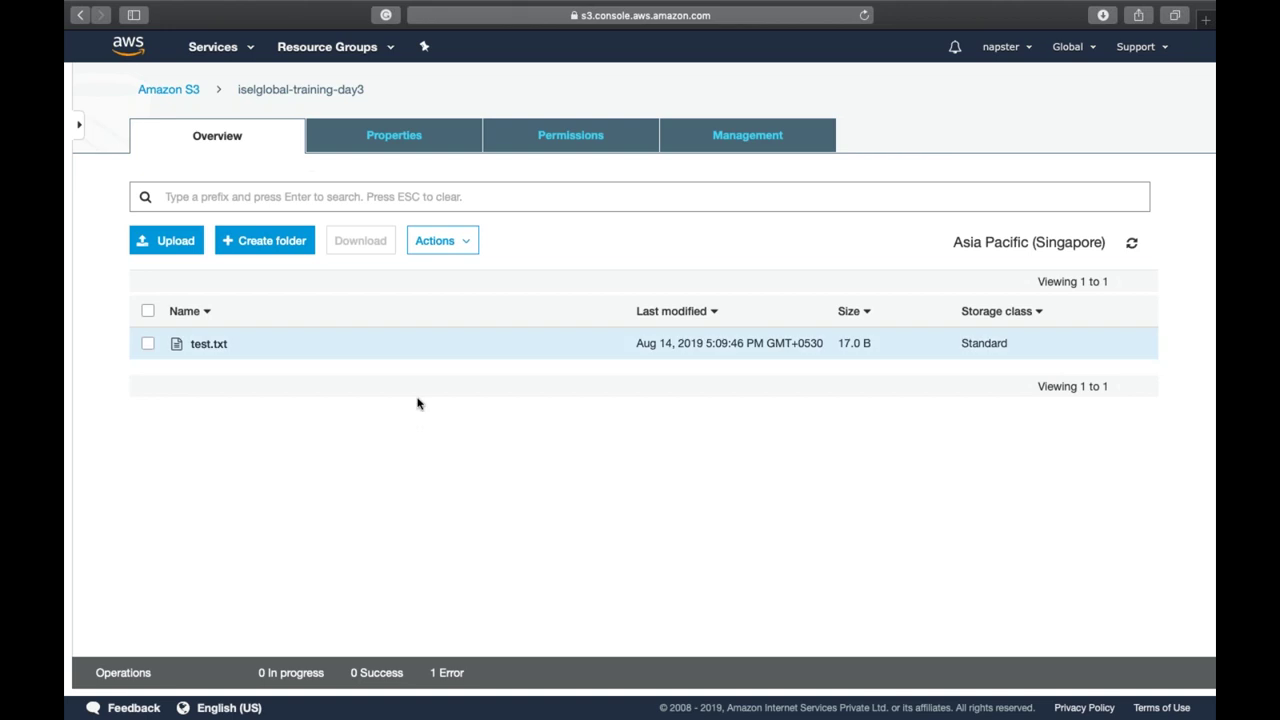
{"action": "double_click", "coordinate": [450, 672]}
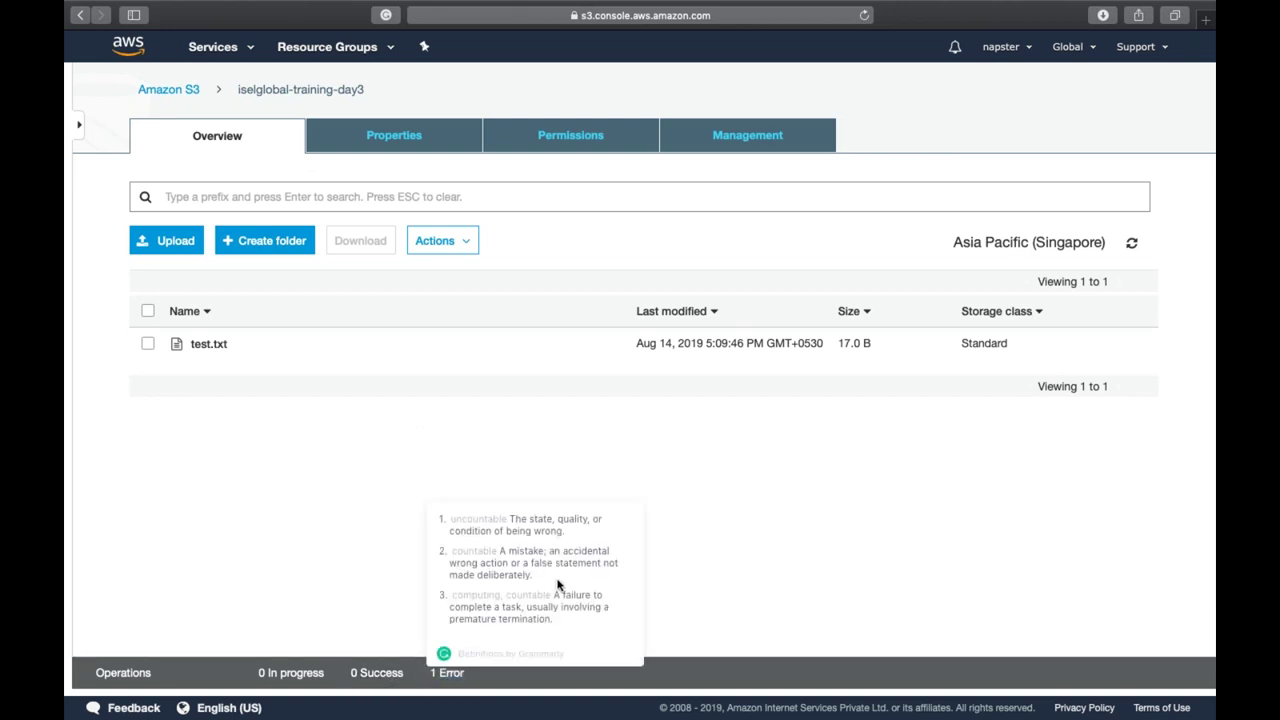
{"action": "left_click", "coordinate": [652, 348]}
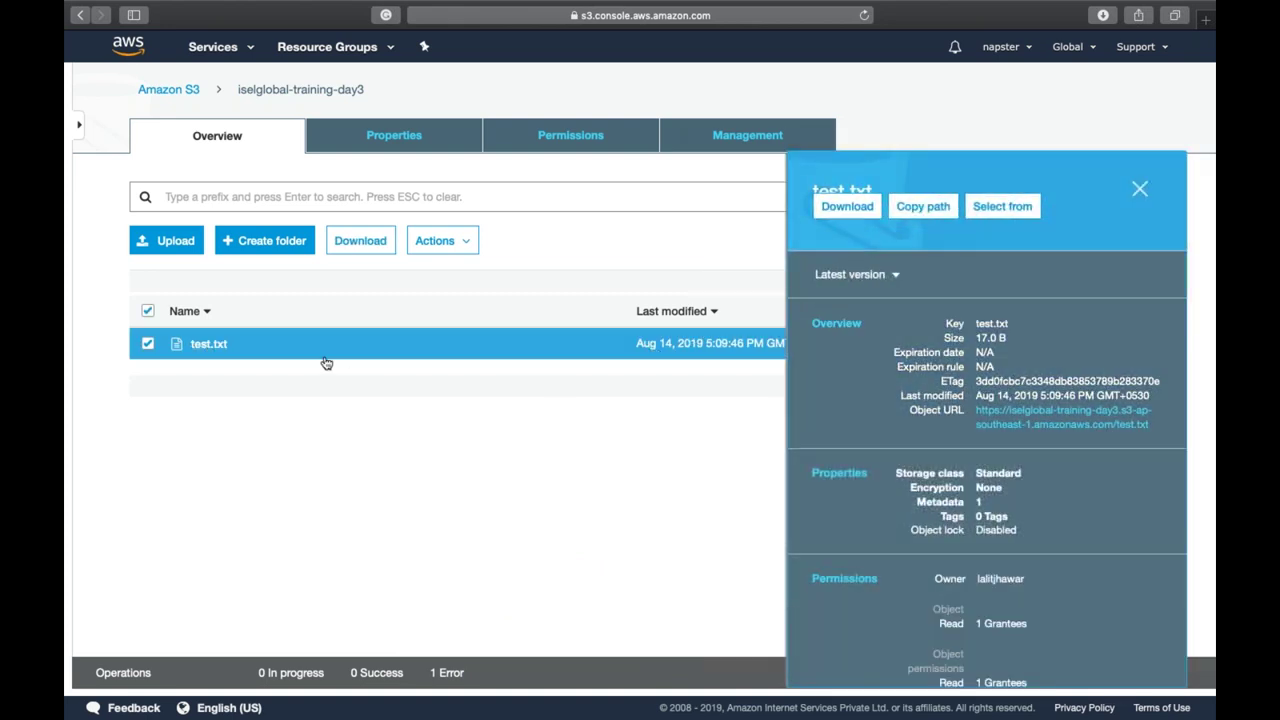
{"action": "left_click", "coordinate": [209, 344]}
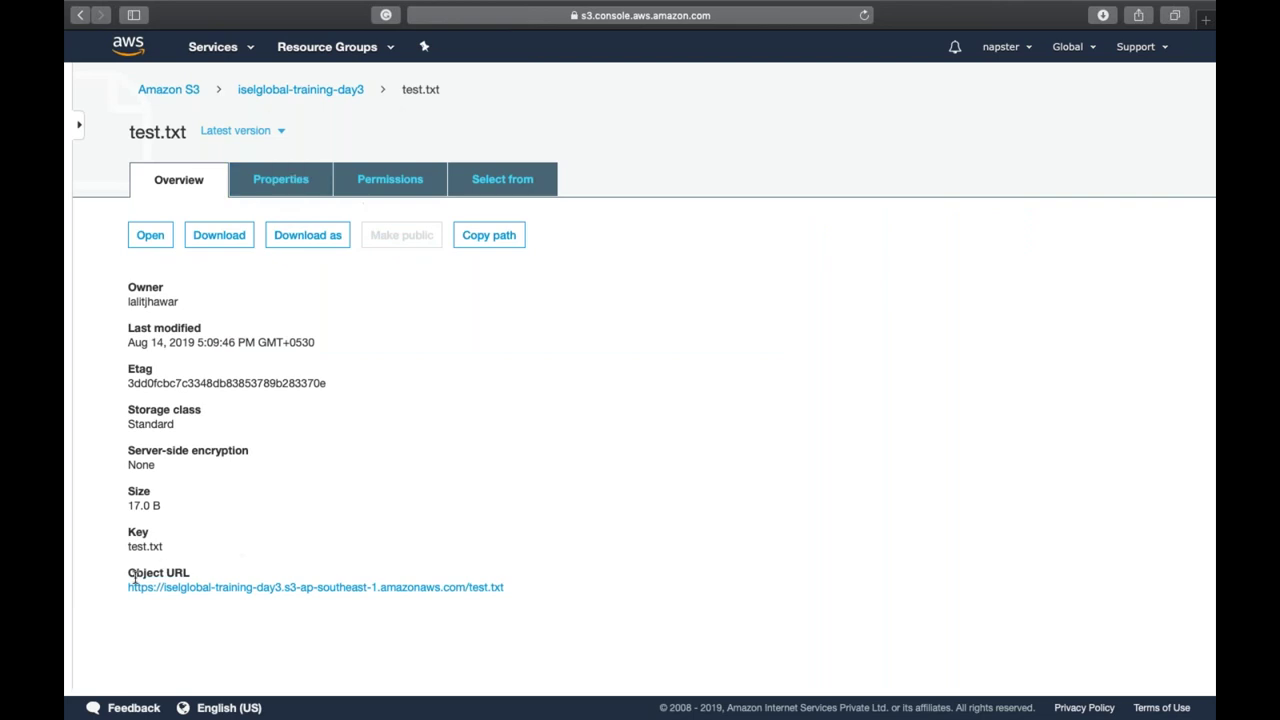
{"action": "left_click_drag", "start_coordinate": [111, 591], "coordinate": [520, 583]}
{"action": "left_click", "coordinate": [190, 621]}
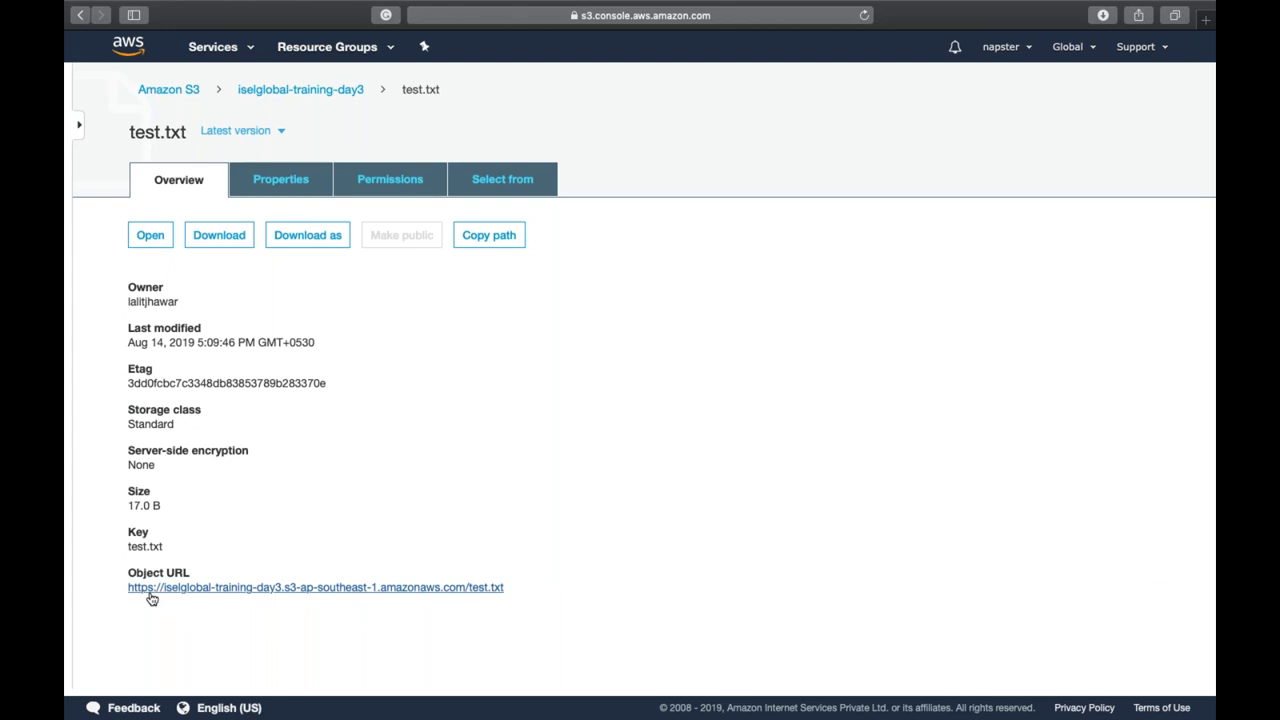
Review the properties and permissions of test.txt, and return to the object's overview
{"action": "left_click", "coordinate": [272, 189]}
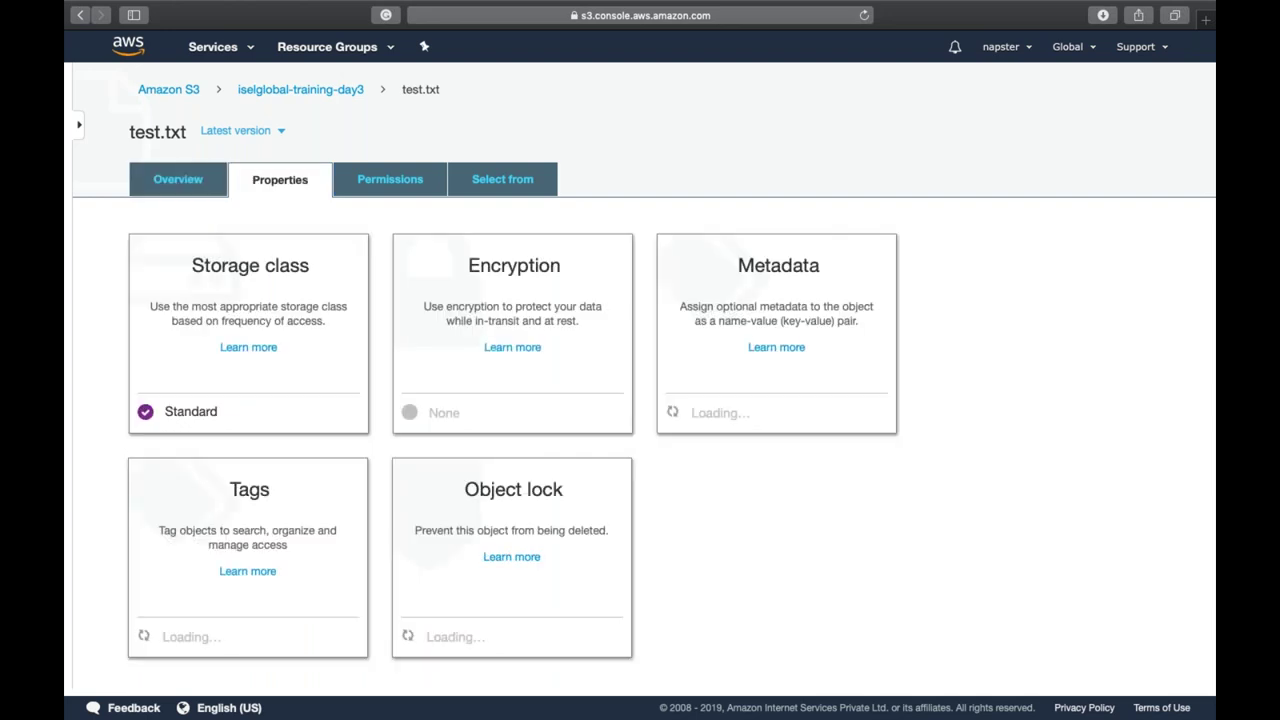
{"action": "left_click", "coordinate": [395, 190]}
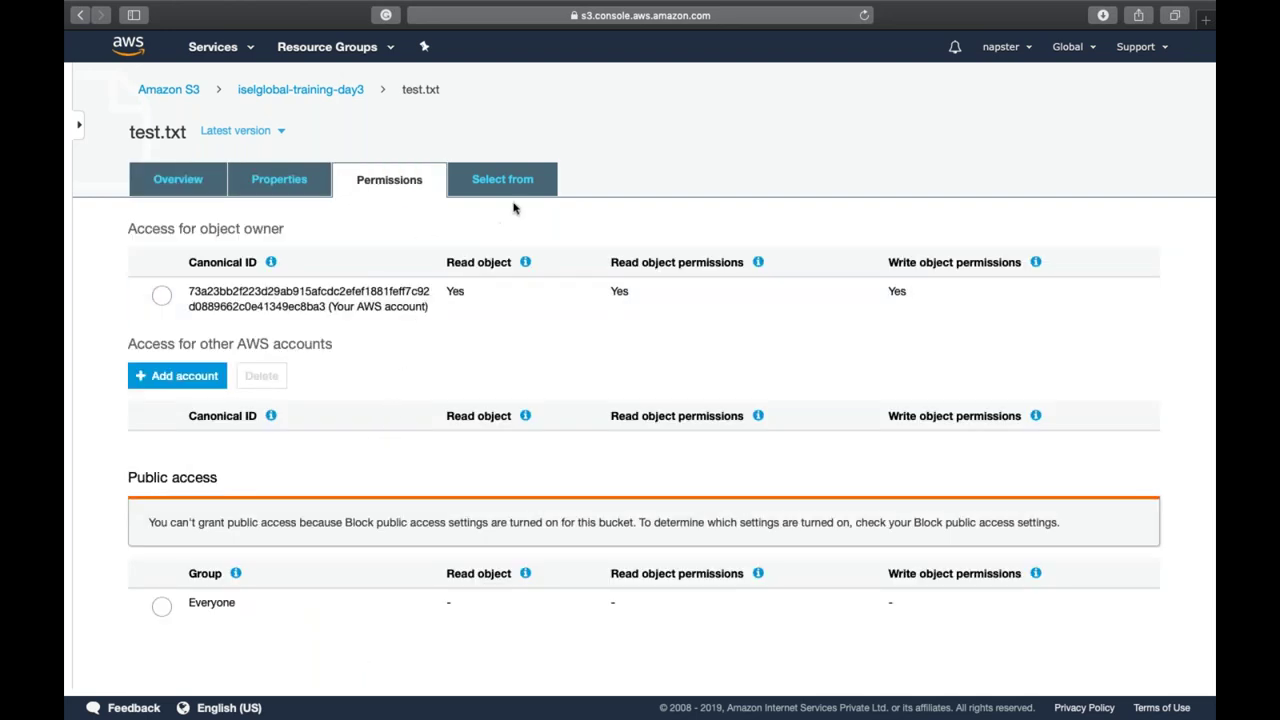
{"action": "left_click", "coordinate": [180, 190]}
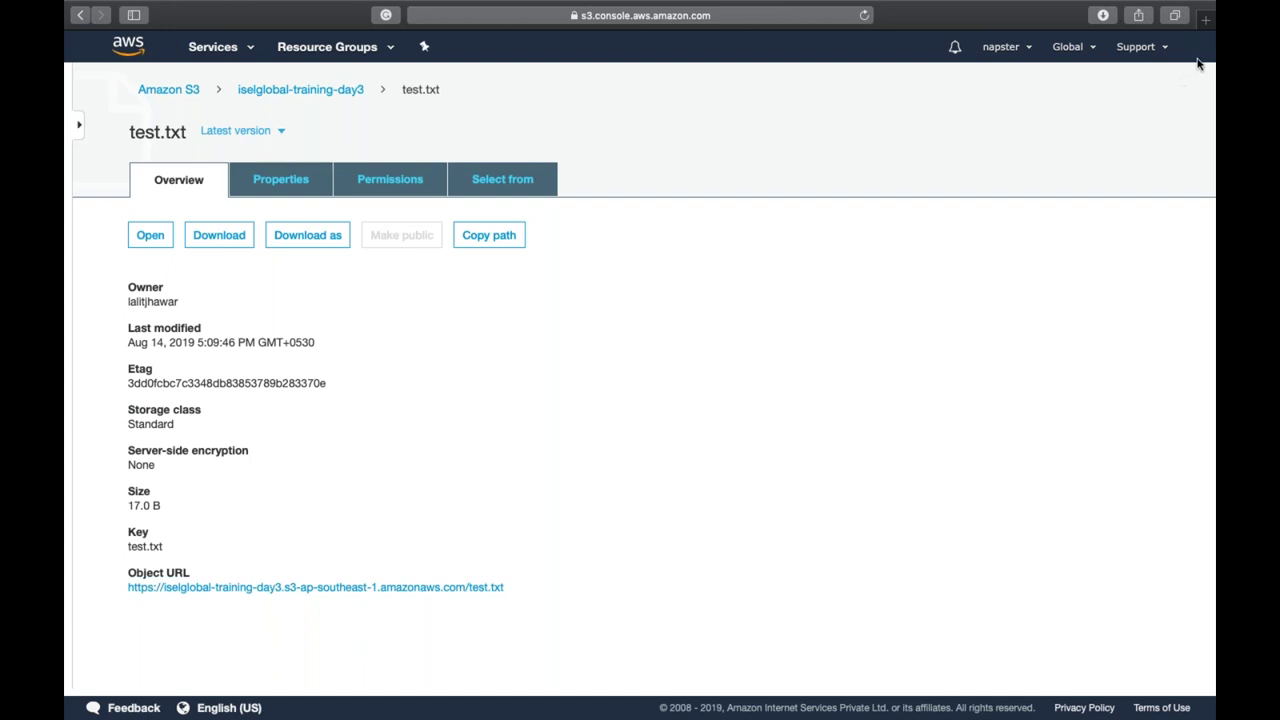
{"action": "left_click", "coordinate": [686, 272]}
Turn off Block all public access in the permissions of the iselglobal-training-day3 bucket, and approve the change with "confirm"
{"action": "left_click", "coordinate": [335, 100]}
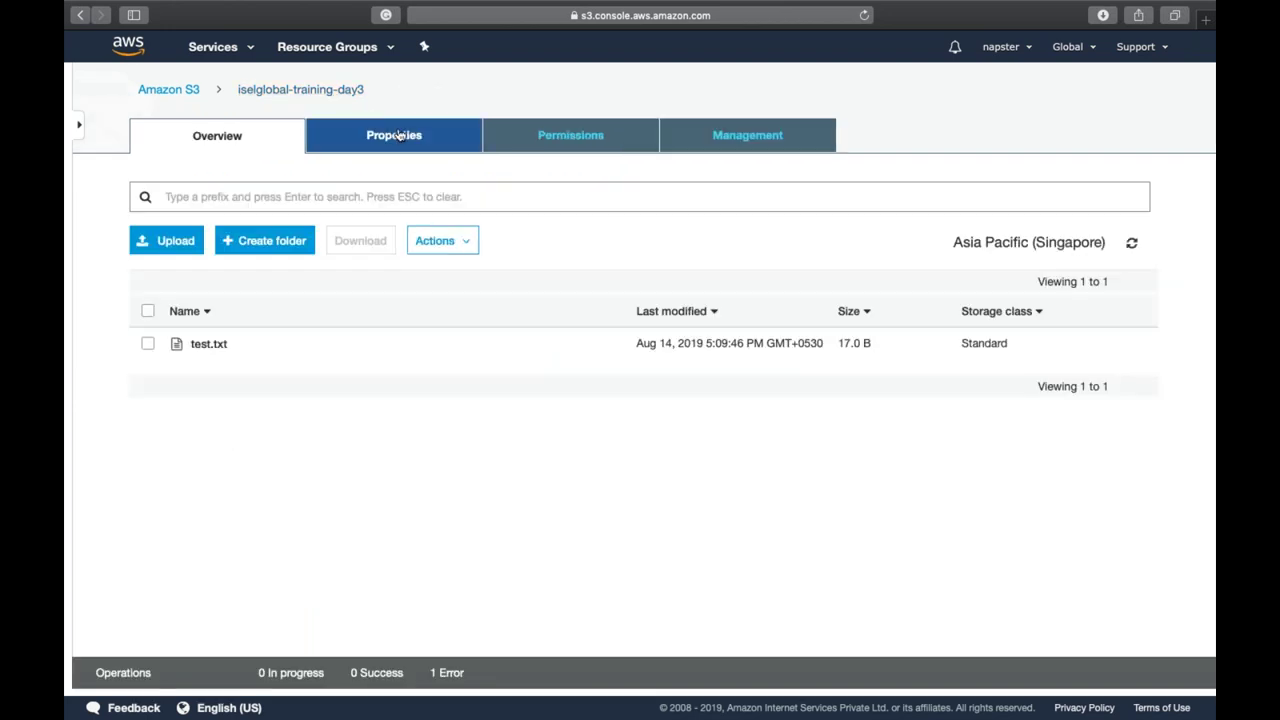
{"action": "left_click", "coordinate": [537, 140]}
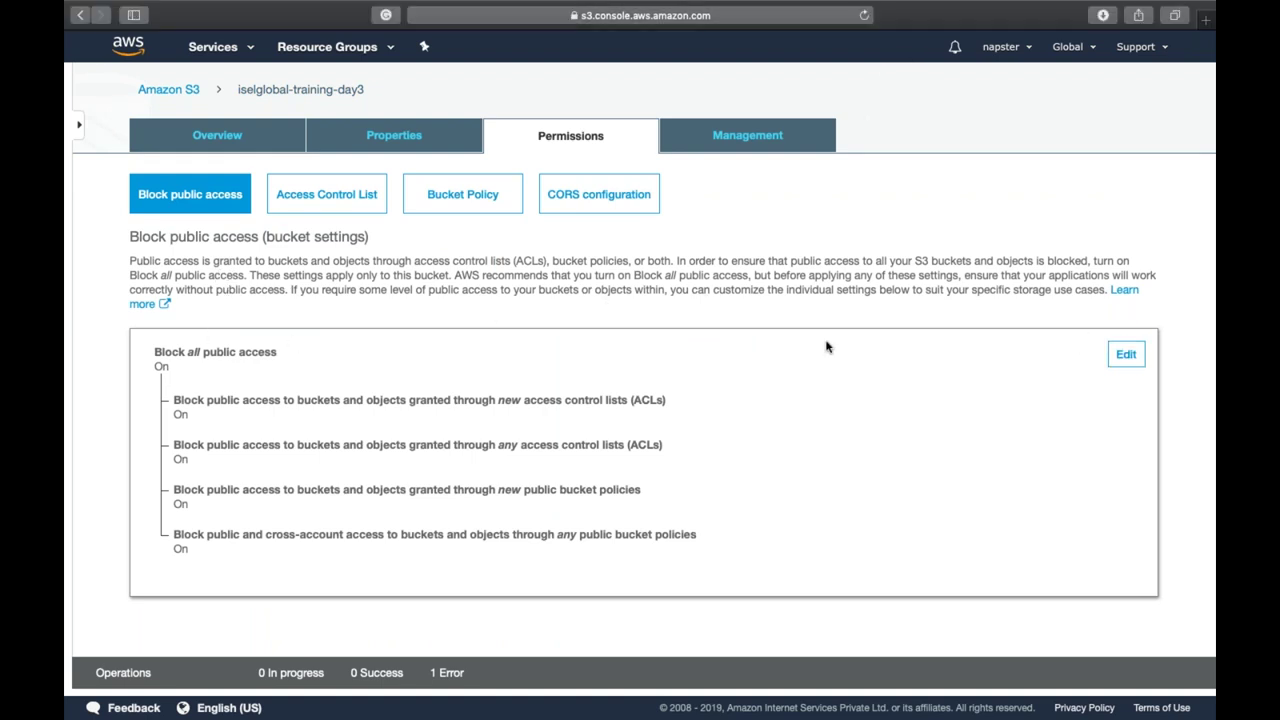
{"action": "left_click", "coordinate": [1127, 354]}
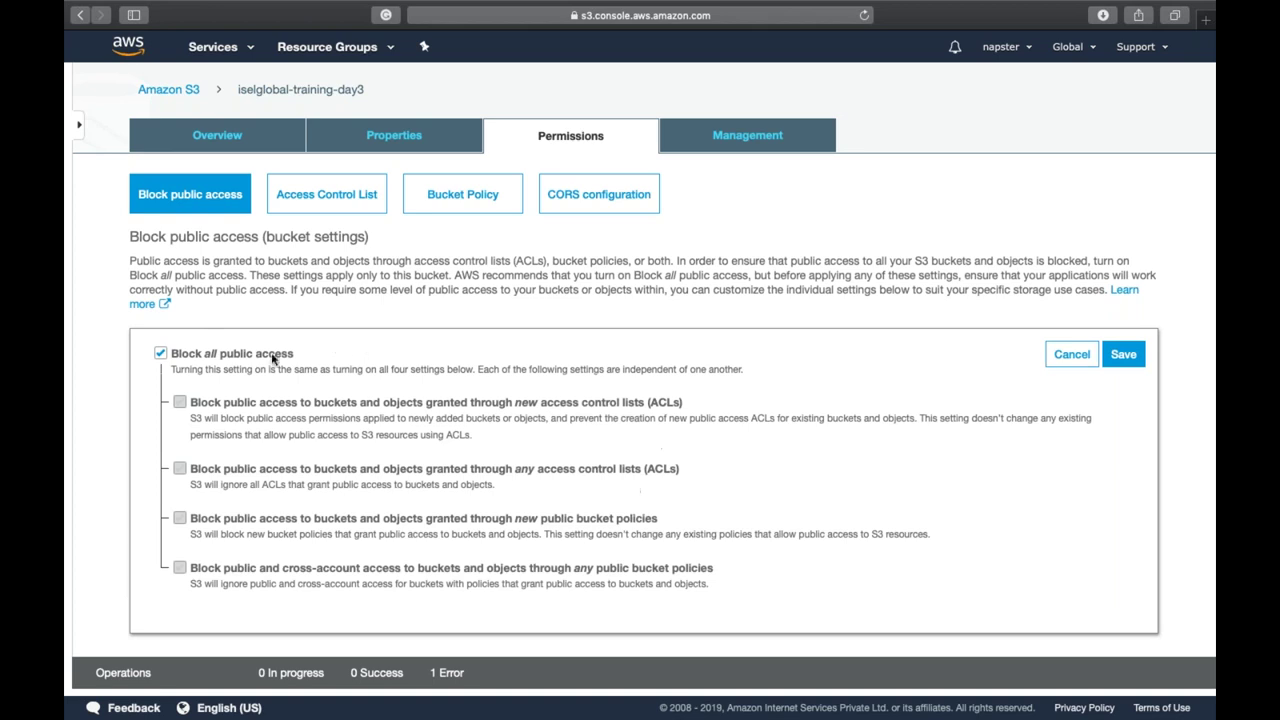
{"action": "left_click", "coordinate": [229, 354]}
{"action": "left_click", "coordinate": [1127, 354]}
{"action": "left_click", "coordinate": [658, 452]}
{"action": "type", "text": "confi"}
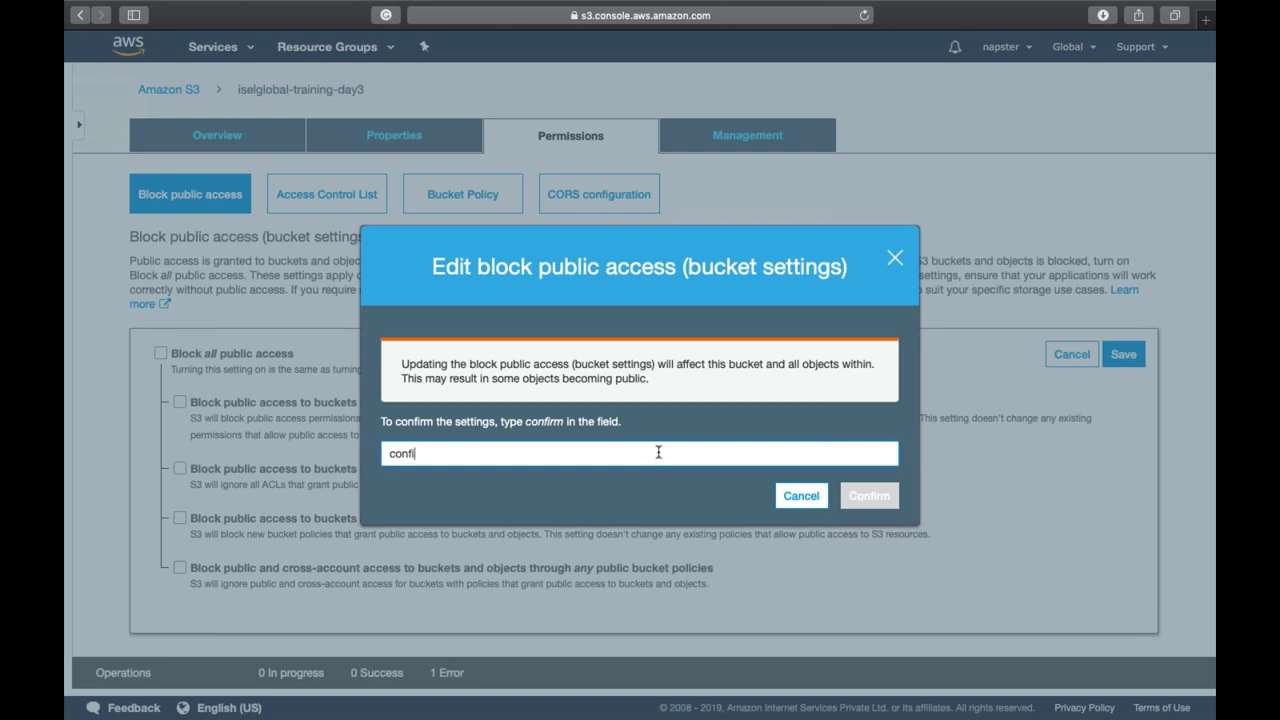
{"action": "type", "text": "rm"}
{"action": "left_click", "coordinate": [869, 496]}
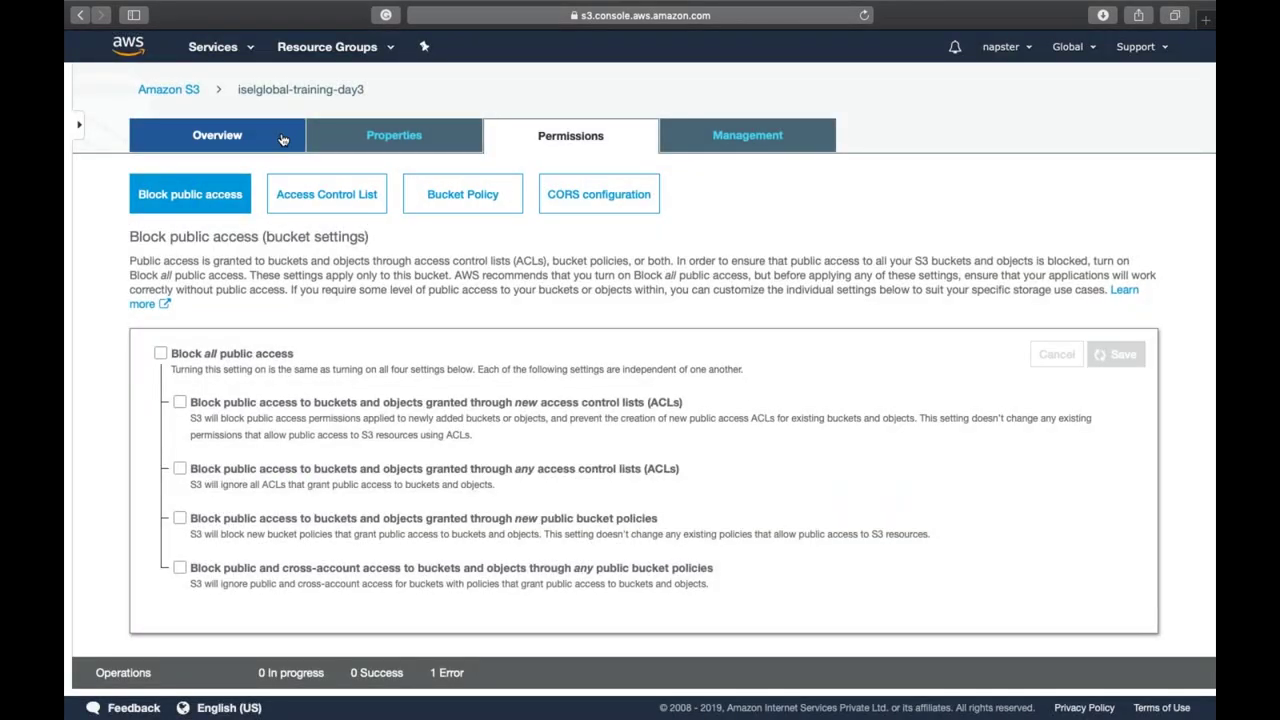
Open test.txt from the bucket's overview and make the object public
{"action": "left_click", "coordinate": [283, 140]}
{"action": "left_click", "coordinate": [218, 345]}
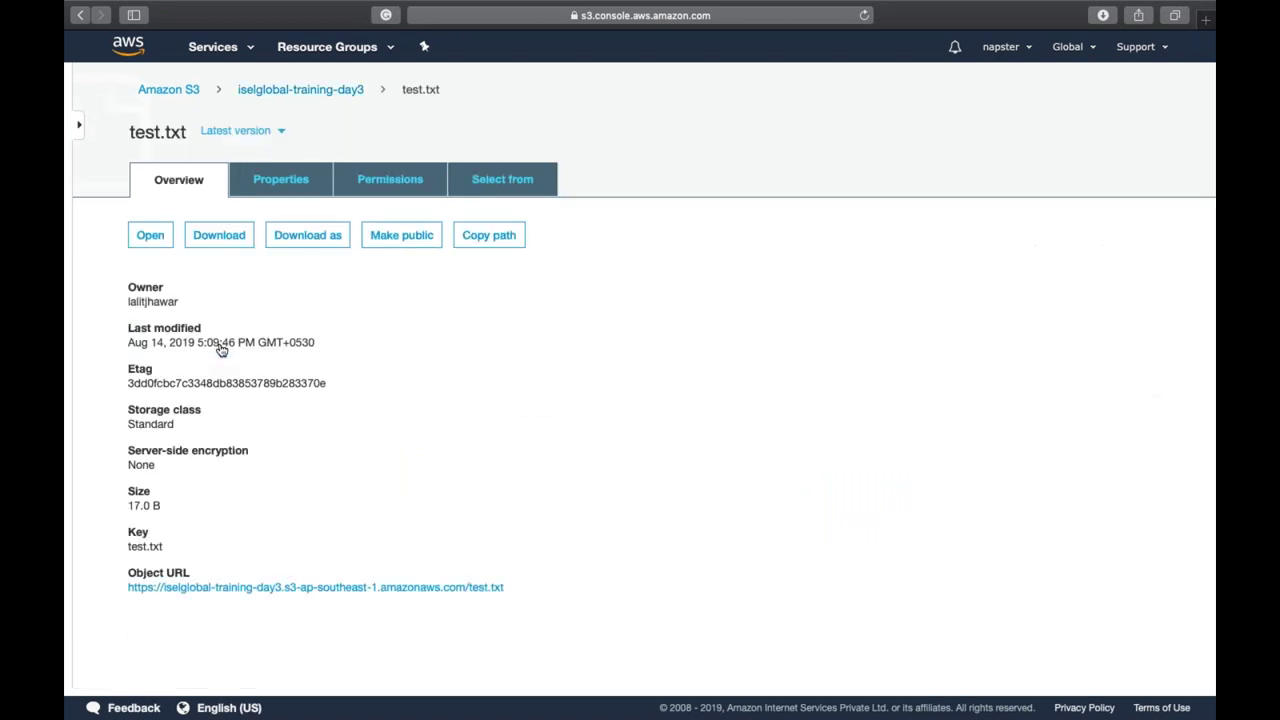
{"action": "left_click", "coordinate": [393, 240]}
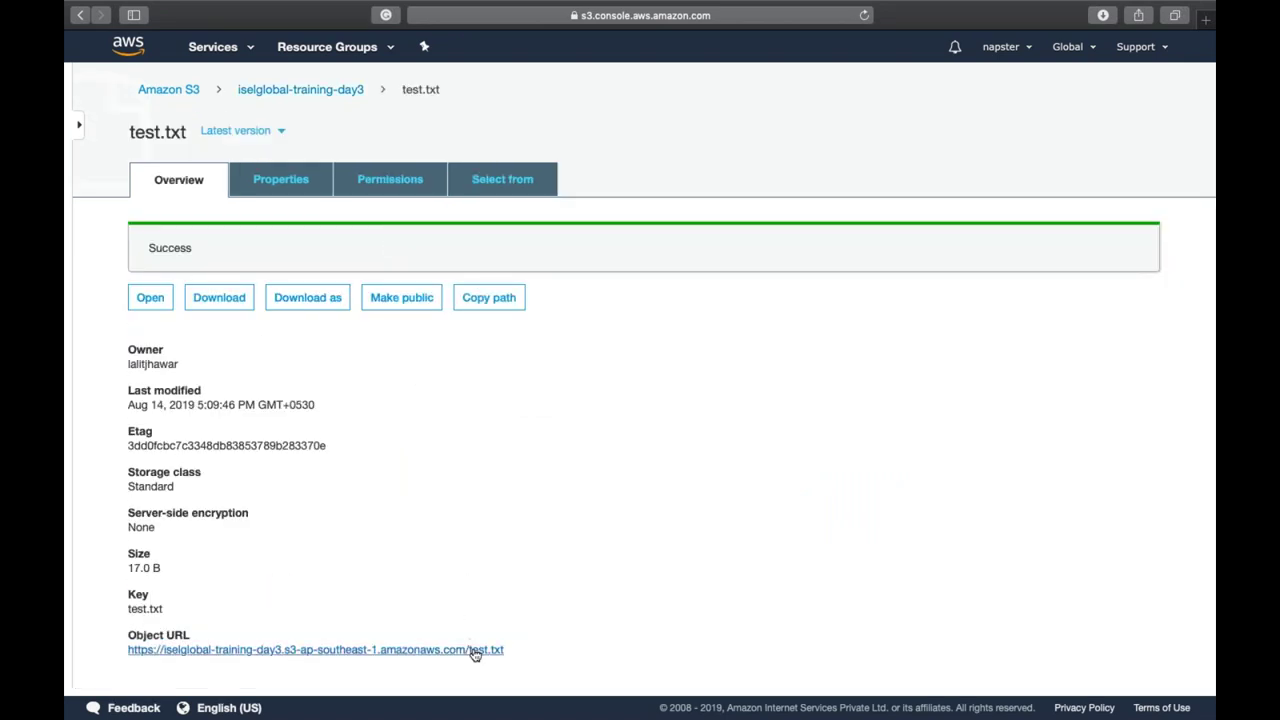
Open the object URL of test.txt in the browser to check its content, and close that page
{"action": "left_click", "coordinate": [475, 650]}
{"action": "left_click", "coordinate": [938, 45]}
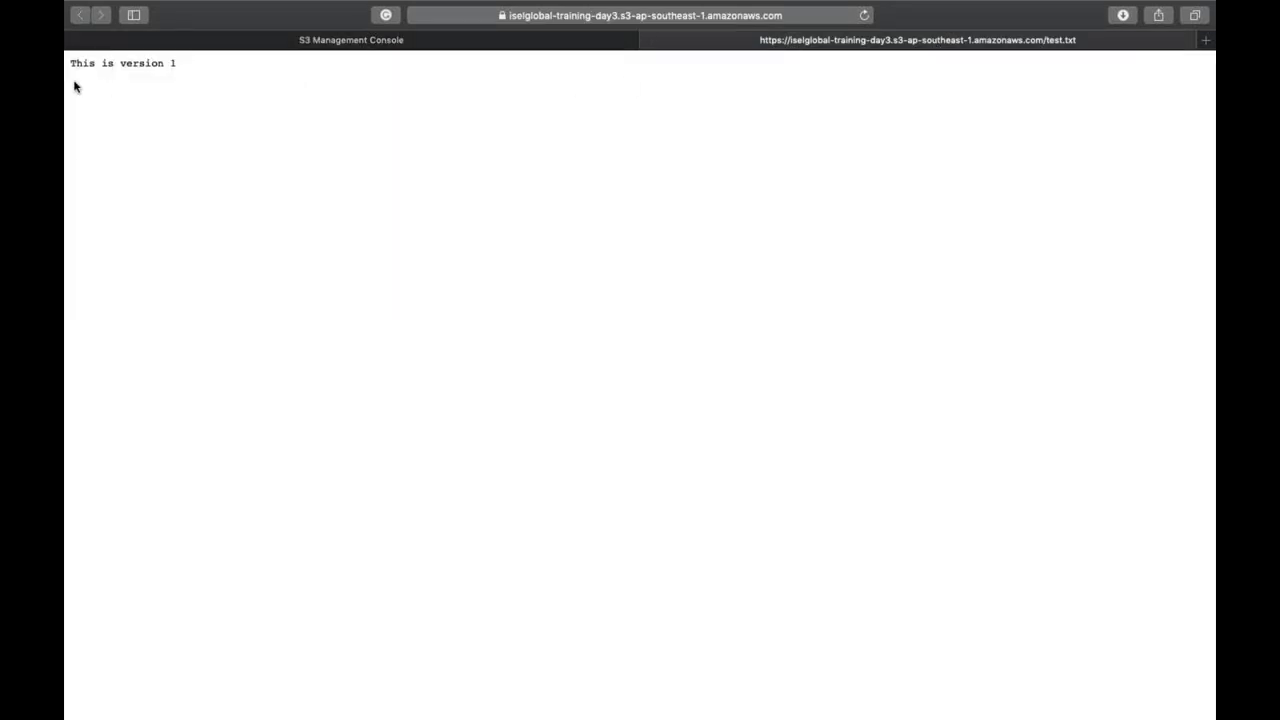
{"action": "key", "text": "super+w"}
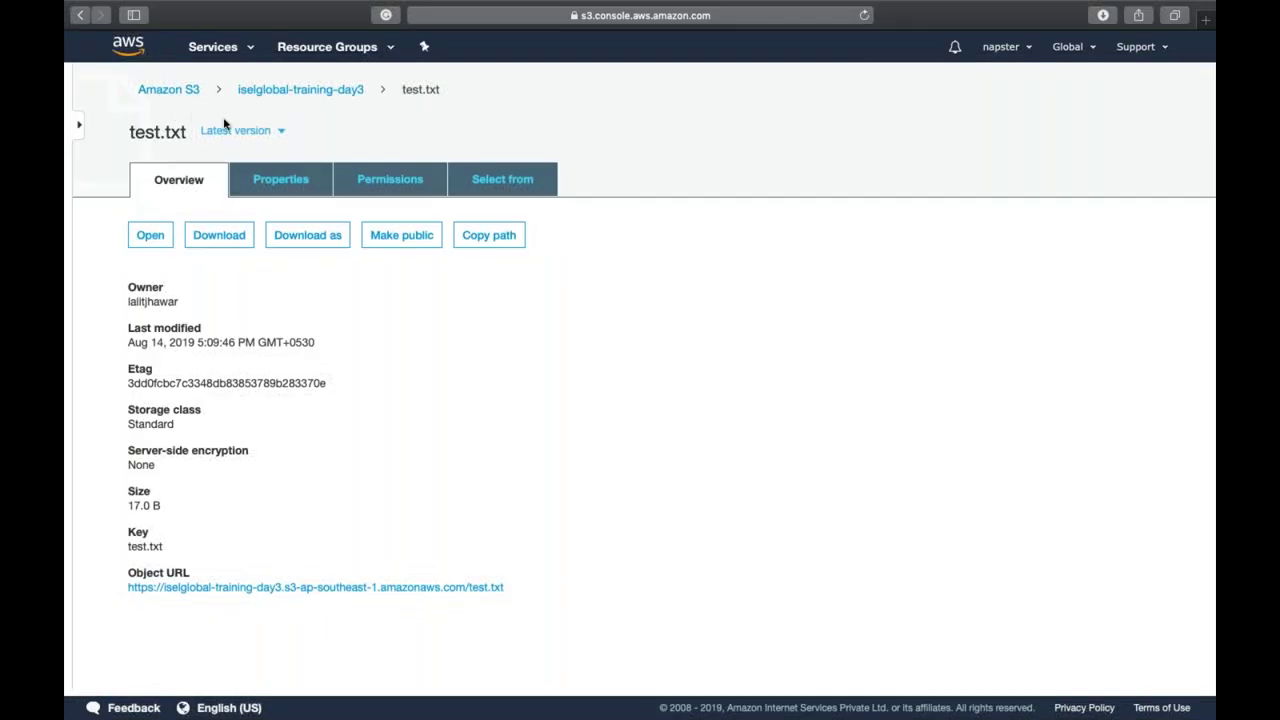
Enable versioning in the properties of the iselglobal-training-day3 bucket and save the setting
{"action": "left_click", "coordinate": [292, 93]}
{"action": "left_click", "coordinate": [341, 149]}
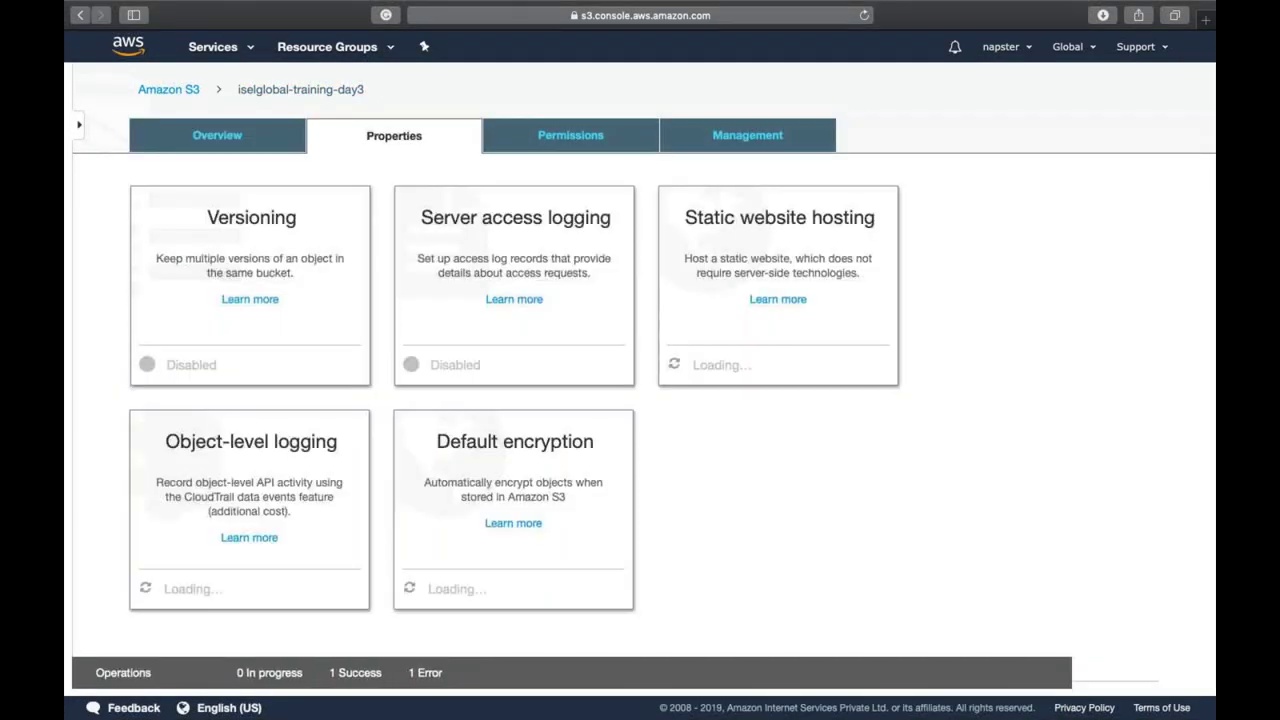
{"action": "left_click", "coordinate": [297, 246]}
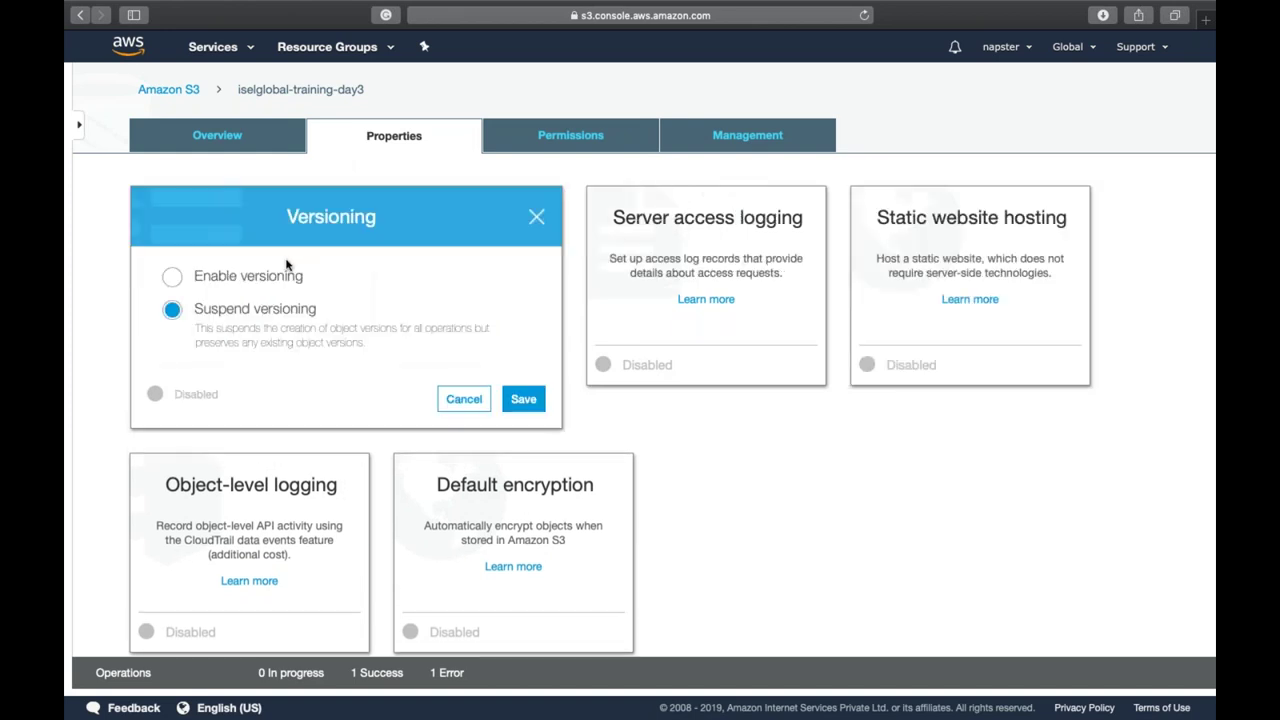
{"action": "left_click", "coordinate": [173, 278]}
{"action": "left_click", "coordinate": [521, 399]}
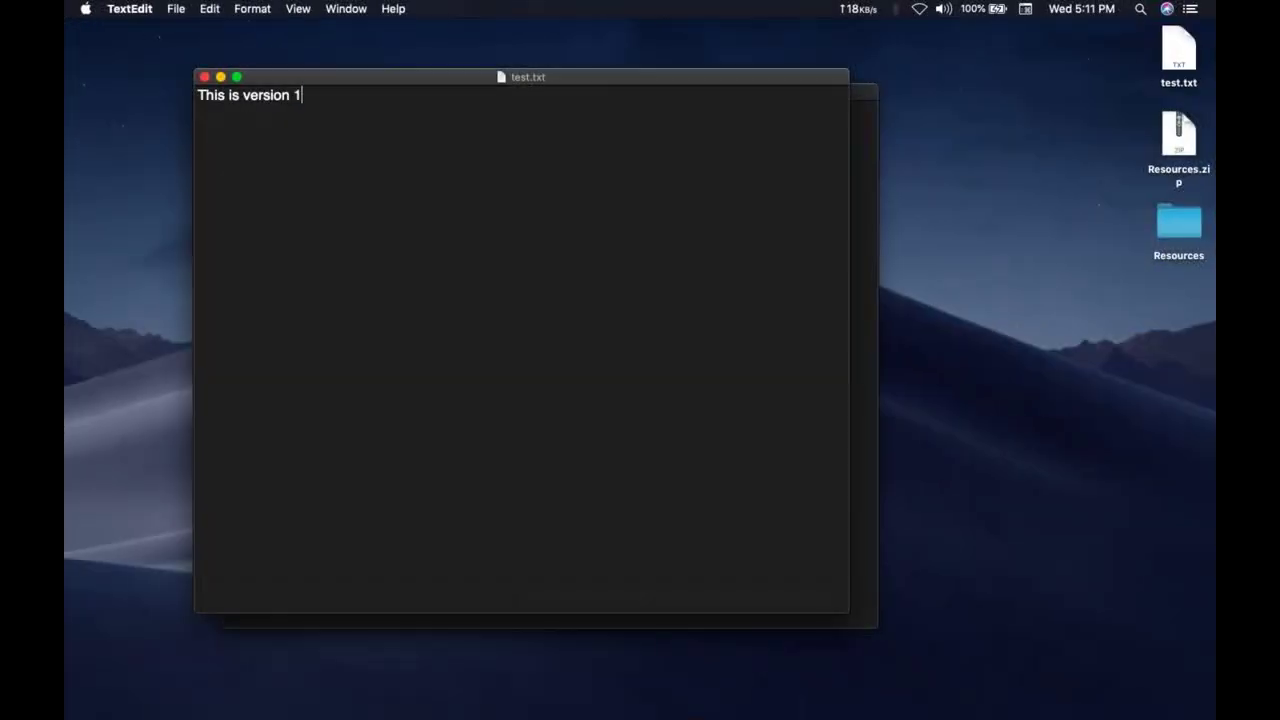
Switch to TextEdit, change the text in test.txt to "This is version 2", and save the file
{"action": "key", "text": "shift+Left"}
{"action": "type", "text": "2"}
{"action": "key", "text": "super+s"}
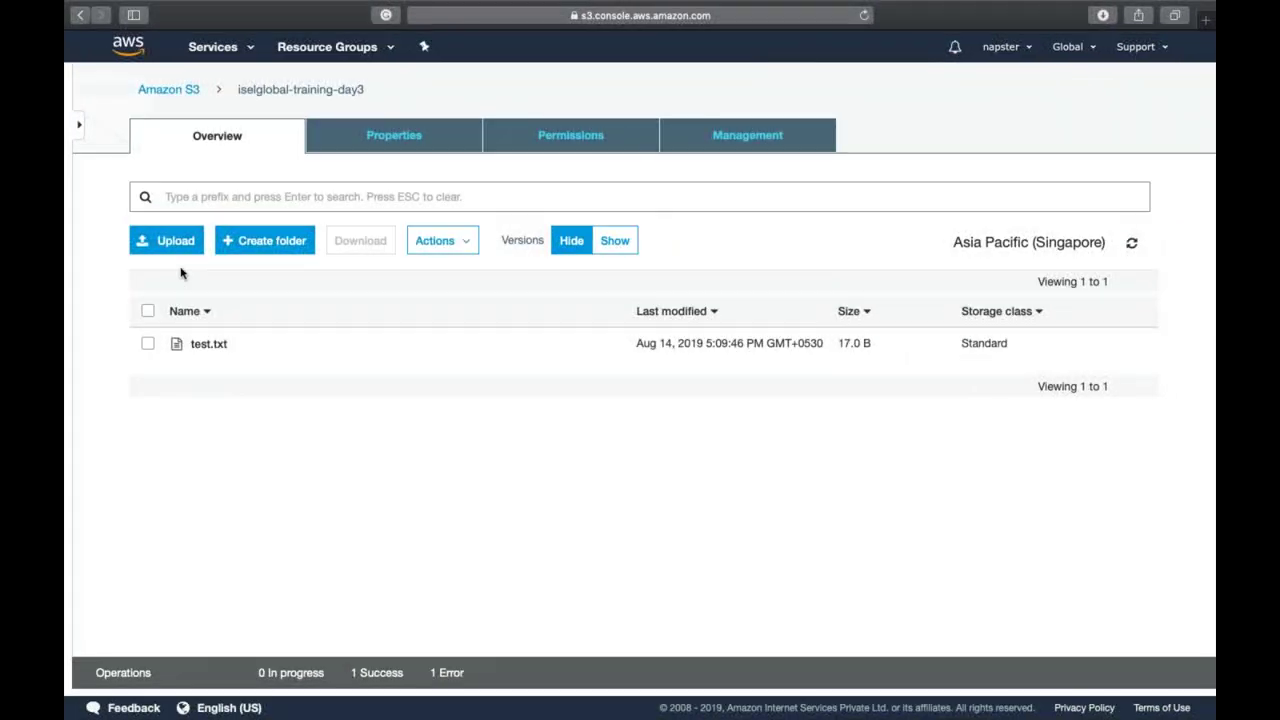
Upload the edited test.txt from the Desktop to the iselglobal-training-day3 bucket with the default settings
{"action": "left_click", "coordinate": [166, 240]}
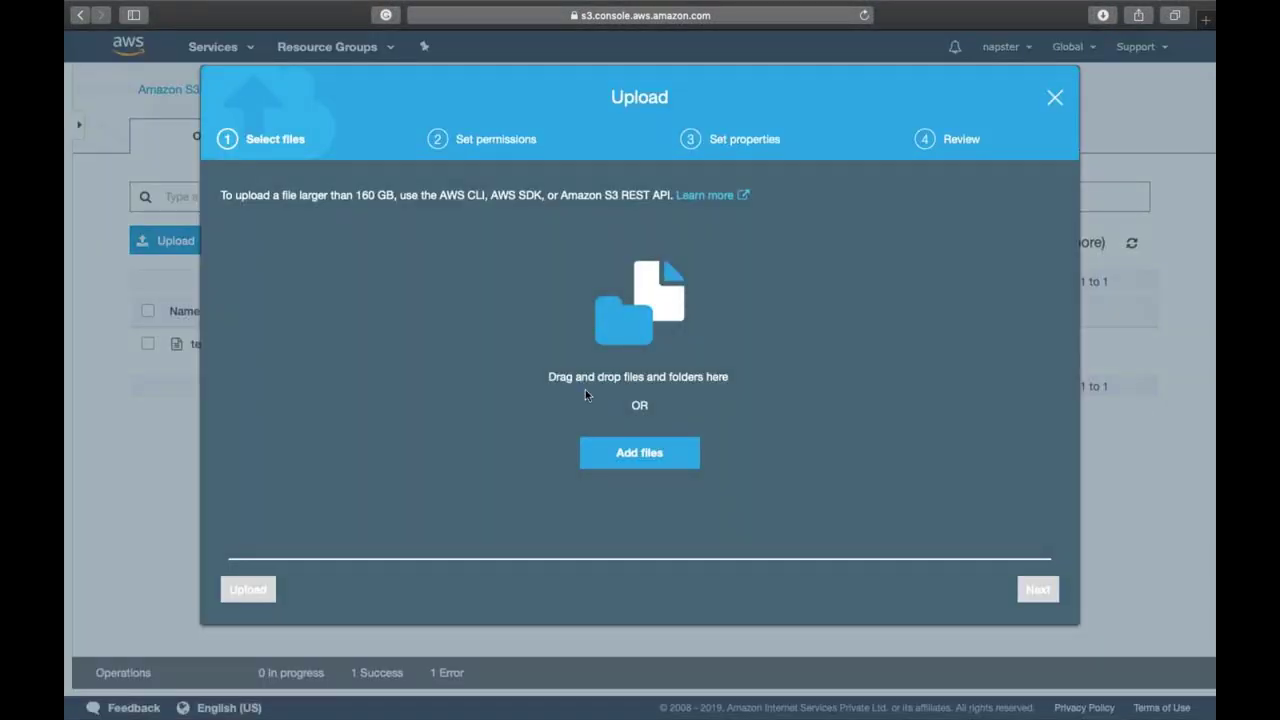
{"action": "left_click", "coordinate": [625, 457]}
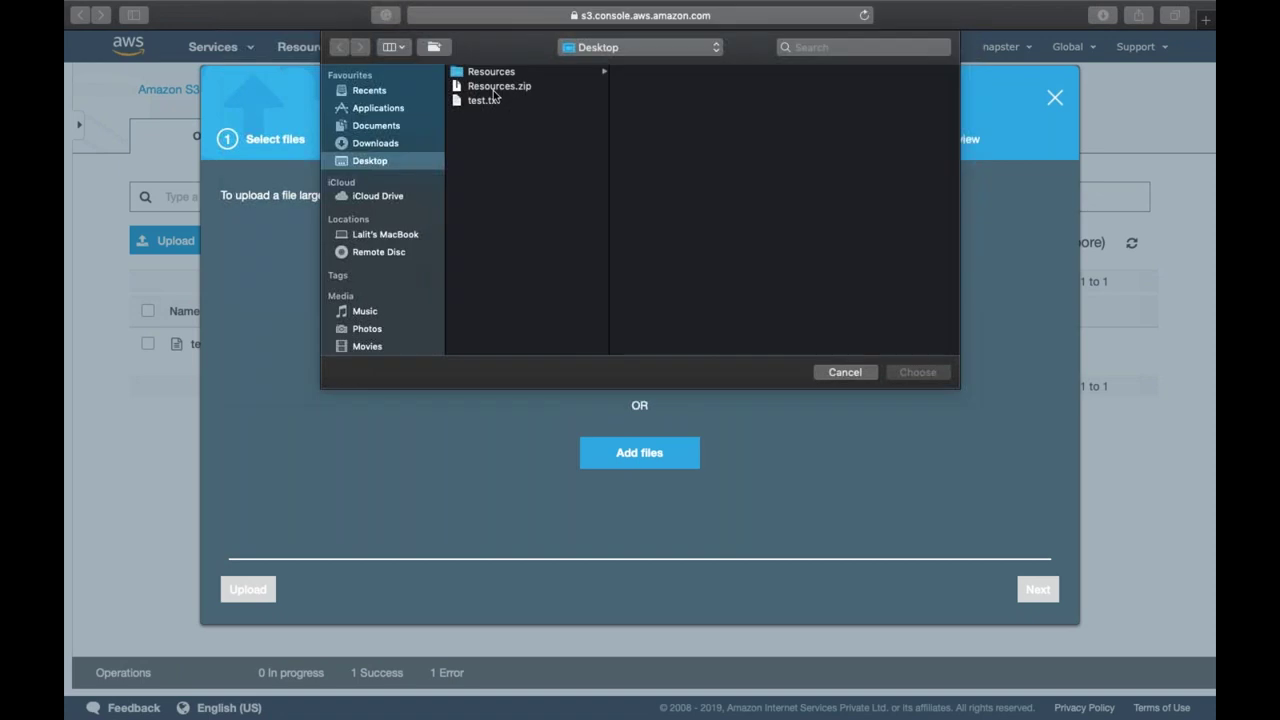
{"action": "left_click", "coordinate": [490, 101]}
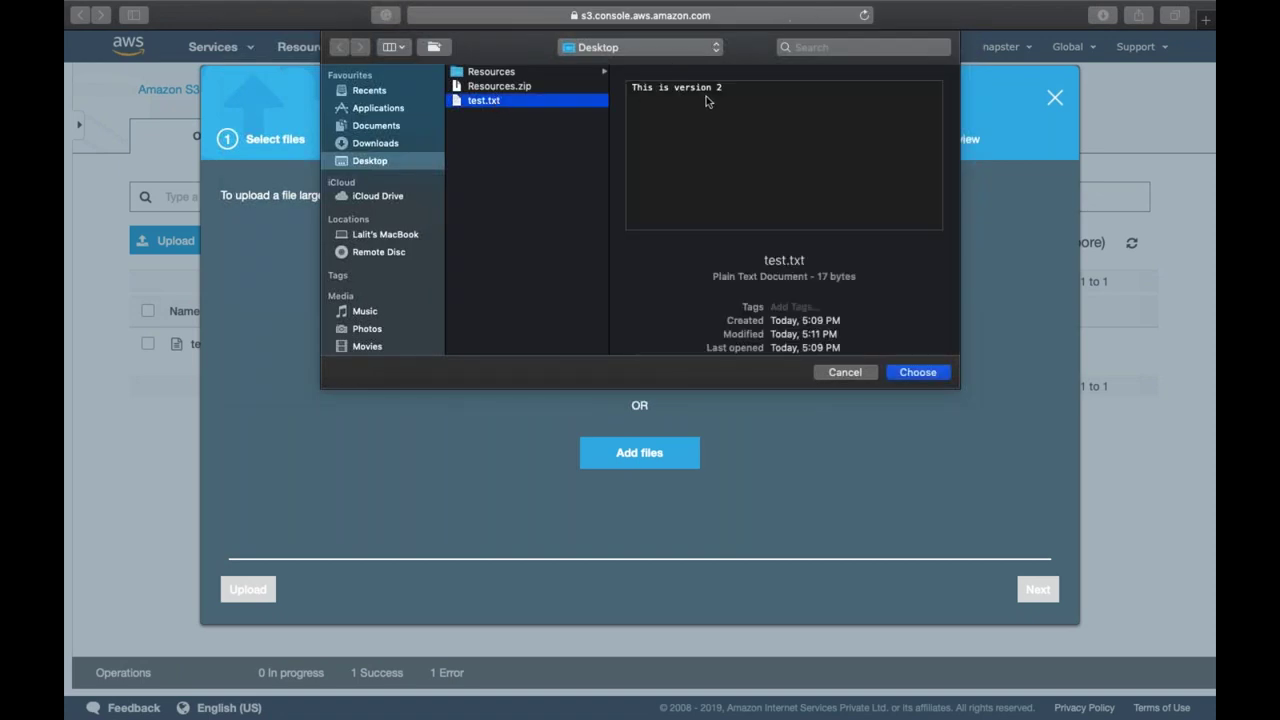
{"action": "left_click", "coordinate": [918, 372]}
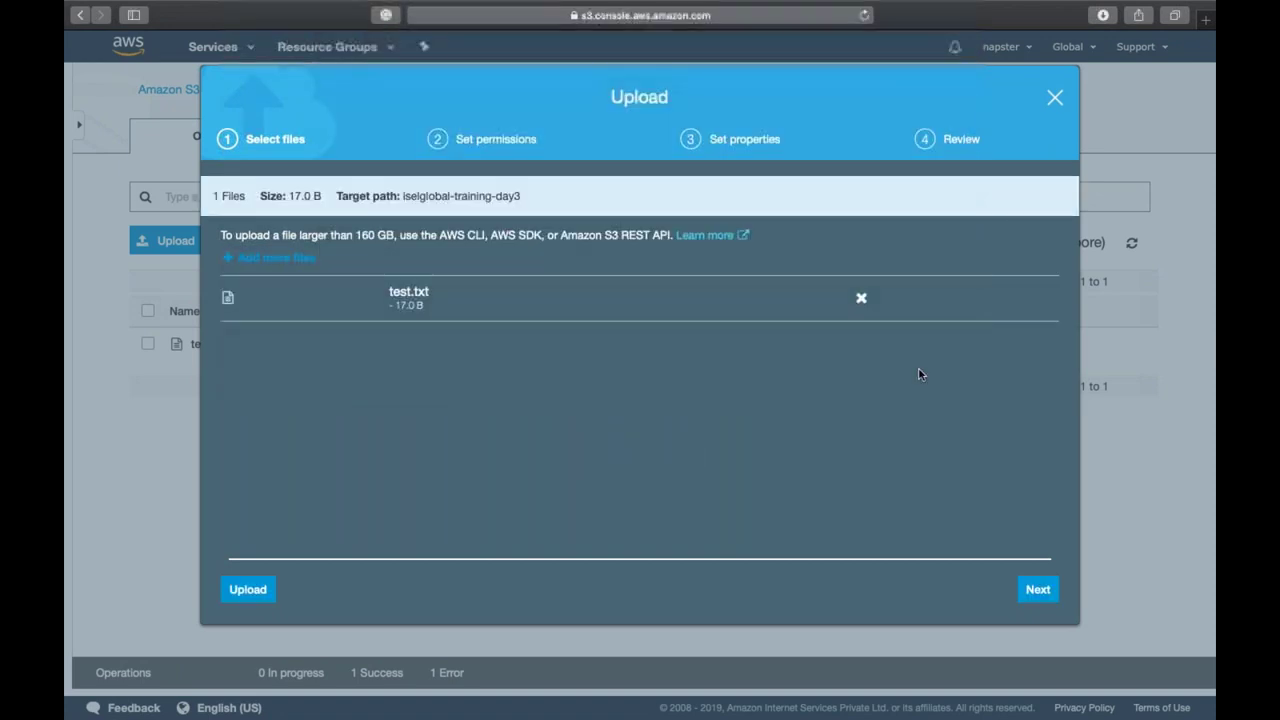
{"action": "left_click", "coordinate": [260, 598]}
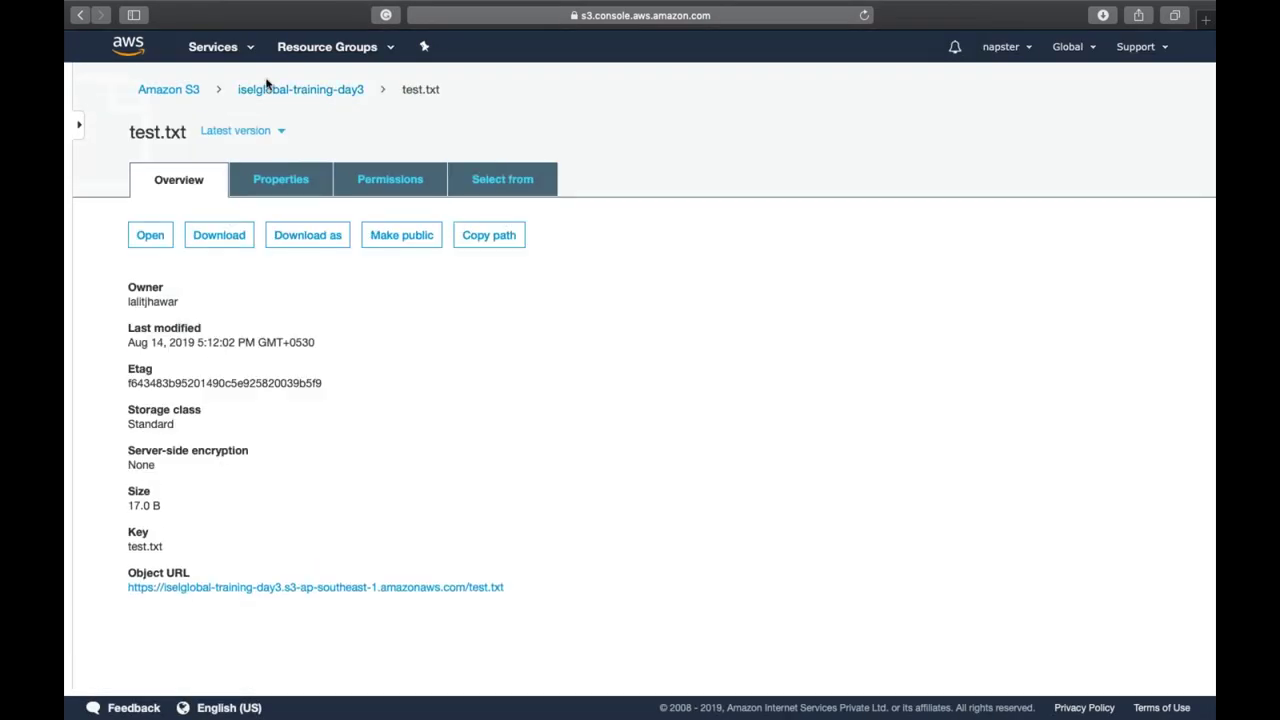
Check the version list of test.txt and make its latest version public
{"action": "left_click", "coordinate": [280, 134]}
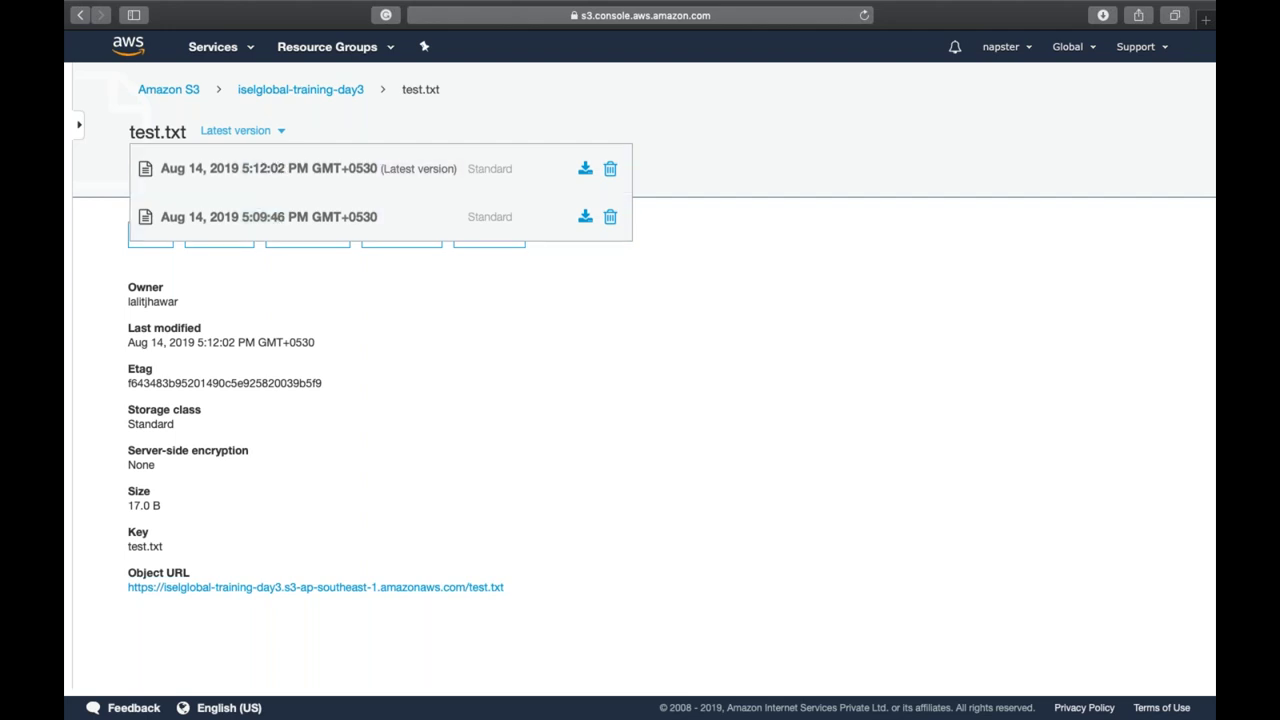
{"action": "left_click", "coordinate": [451, 423]}
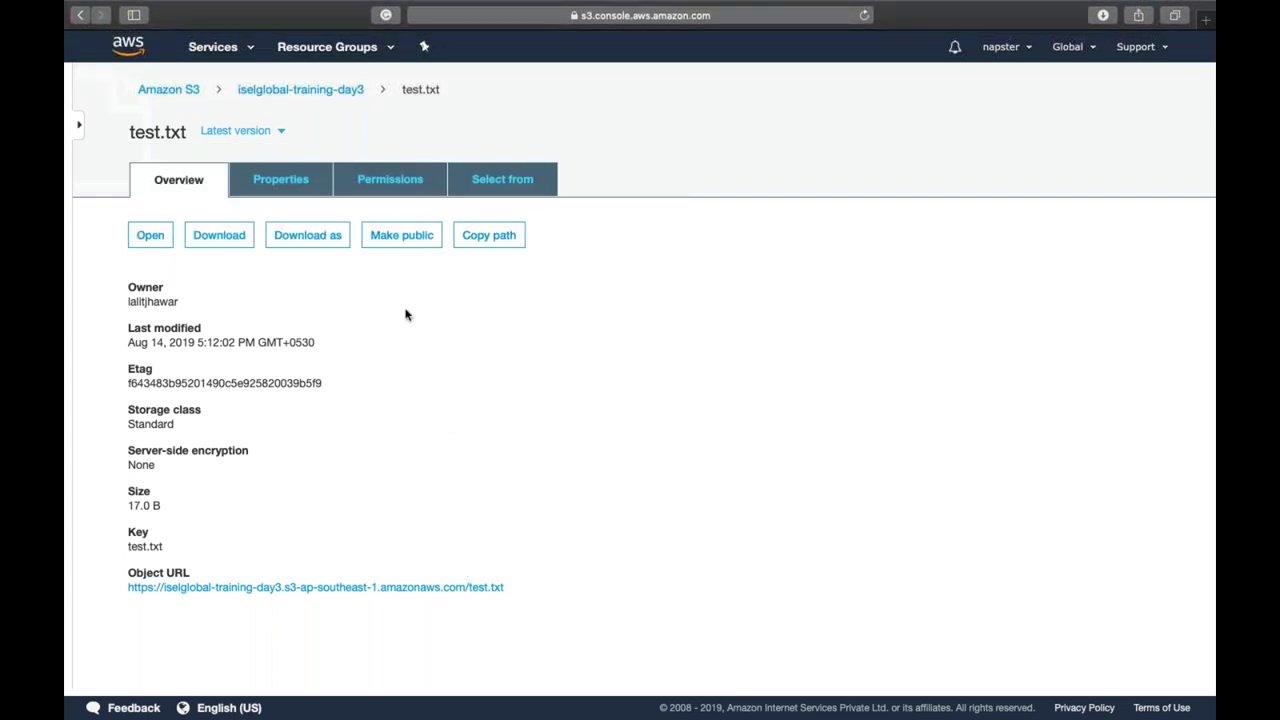
{"action": "left_click", "coordinate": [408, 235]}
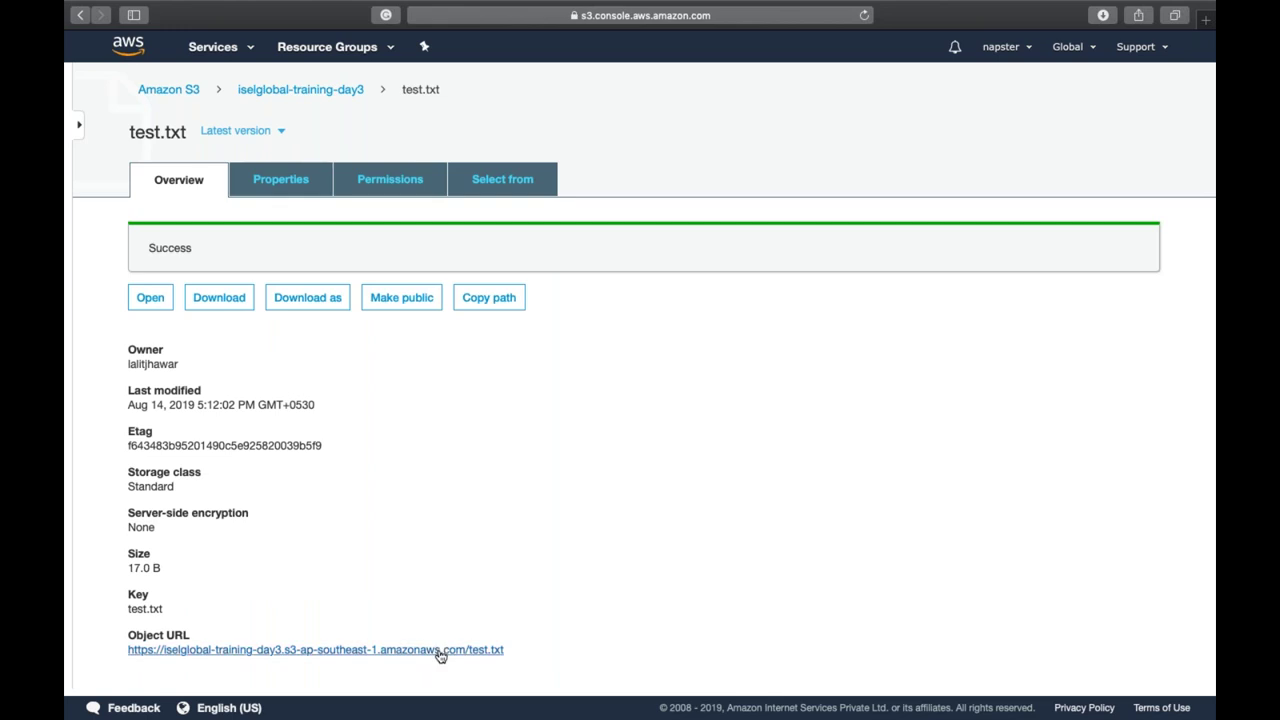
Open the latest version's object URL in a new browser tab to check its content, and close that tab
{"action": "left_click", "coordinate": [438, 652], "text": "super"}
{"action": "left_click", "coordinate": [870, 44]}
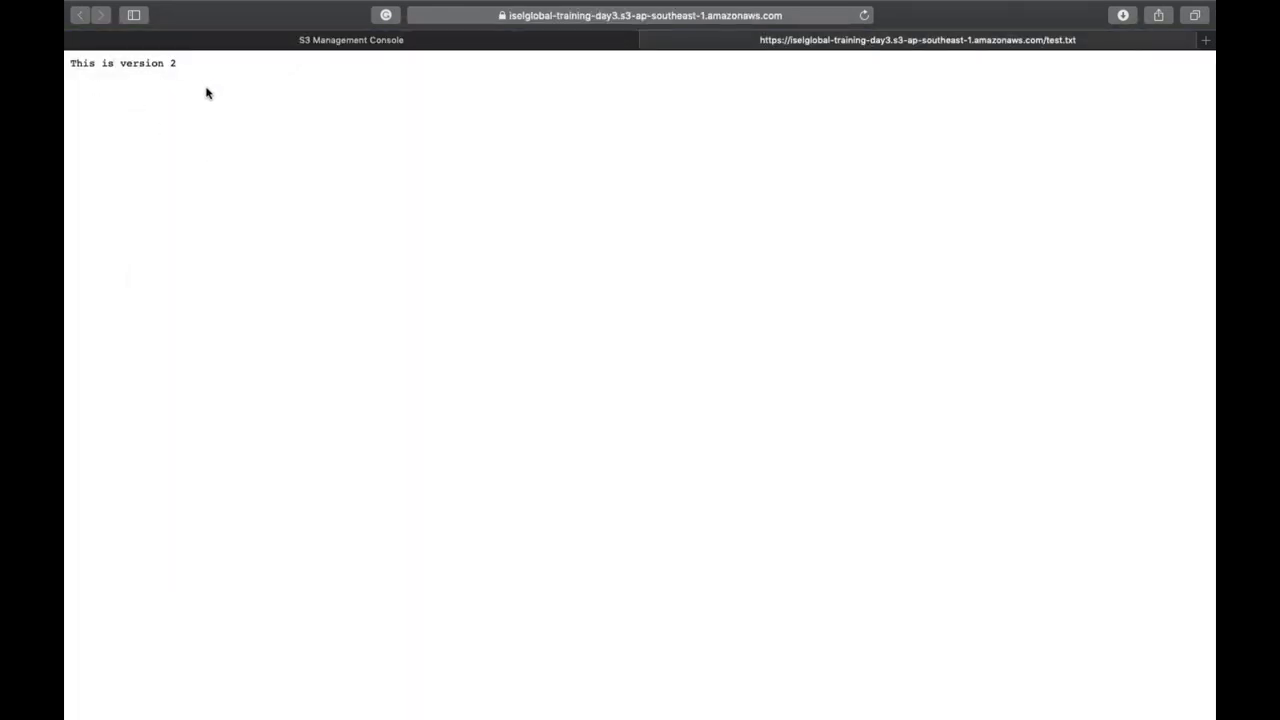
{"action": "key", "text": "super+w"}
Select the Aug 14, 2019 5:09:46 PM version of test.txt, check its content through its object URL, and close that page
{"action": "left_click", "coordinate": [280, 131]}
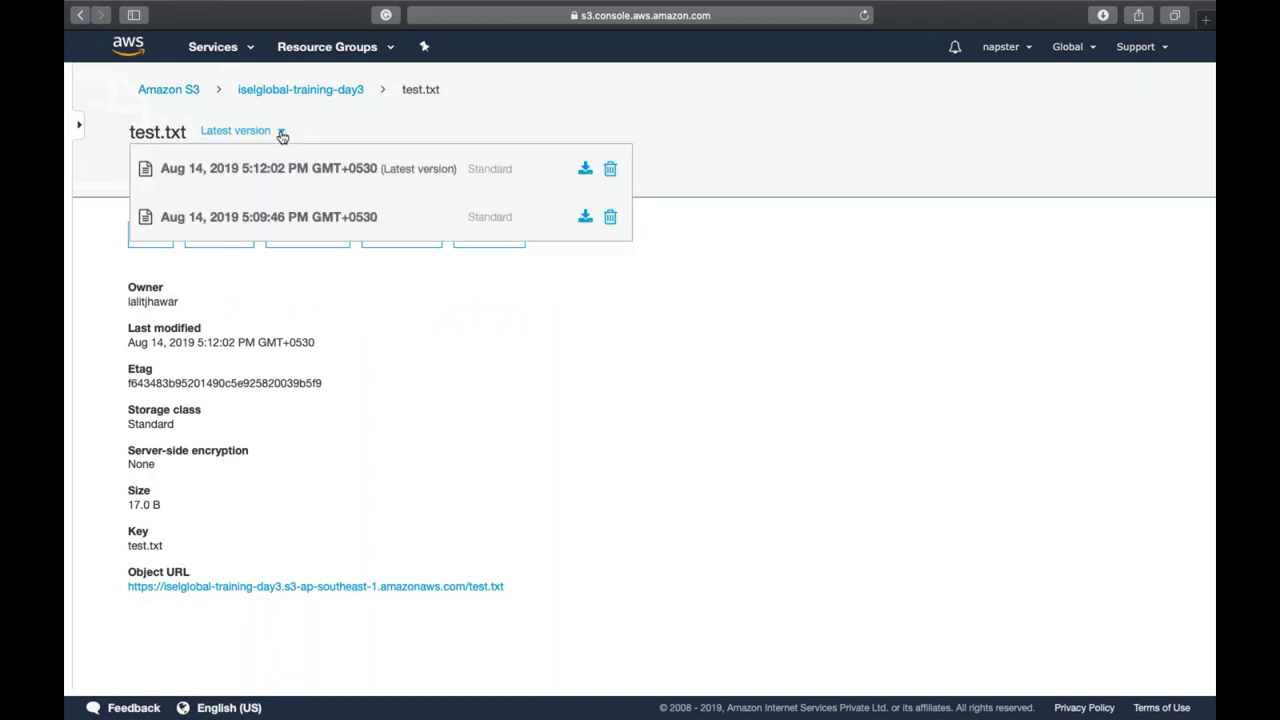
{"action": "left_click", "coordinate": [297, 216]}
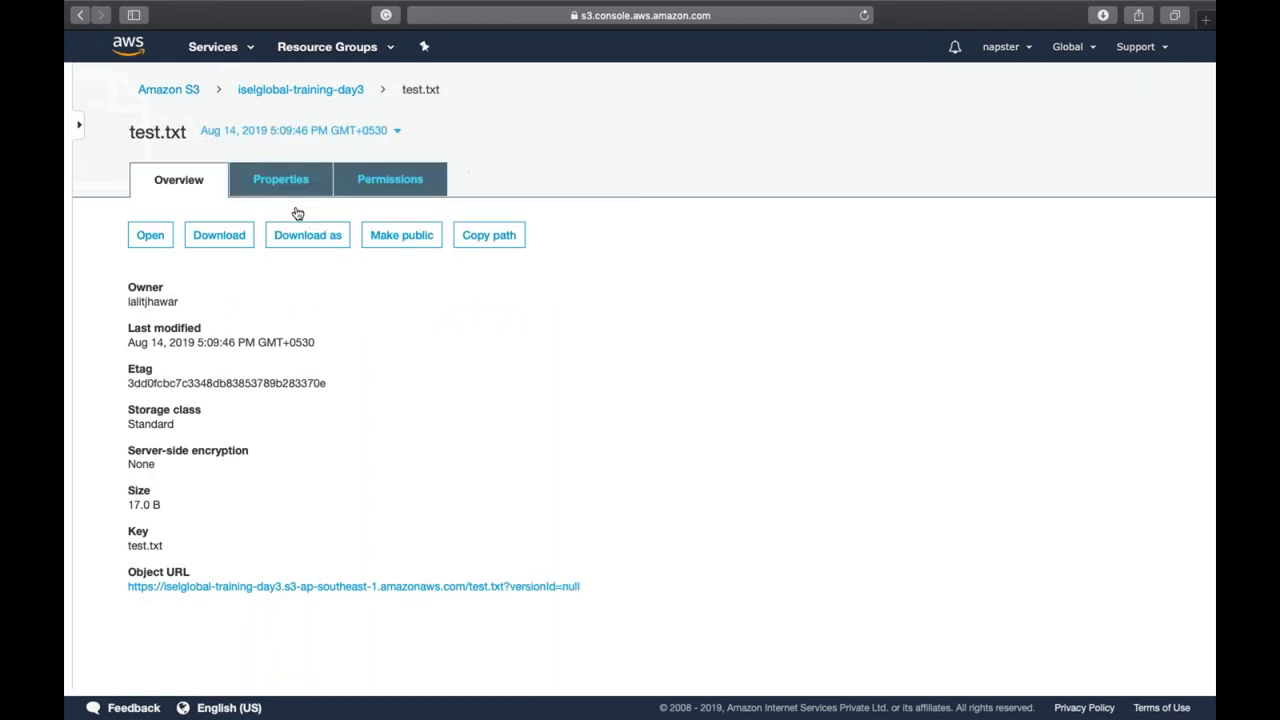
{"action": "left_click", "coordinate": [436, 588]}
{"action": "left_click", "coordinate": [908, 41]}
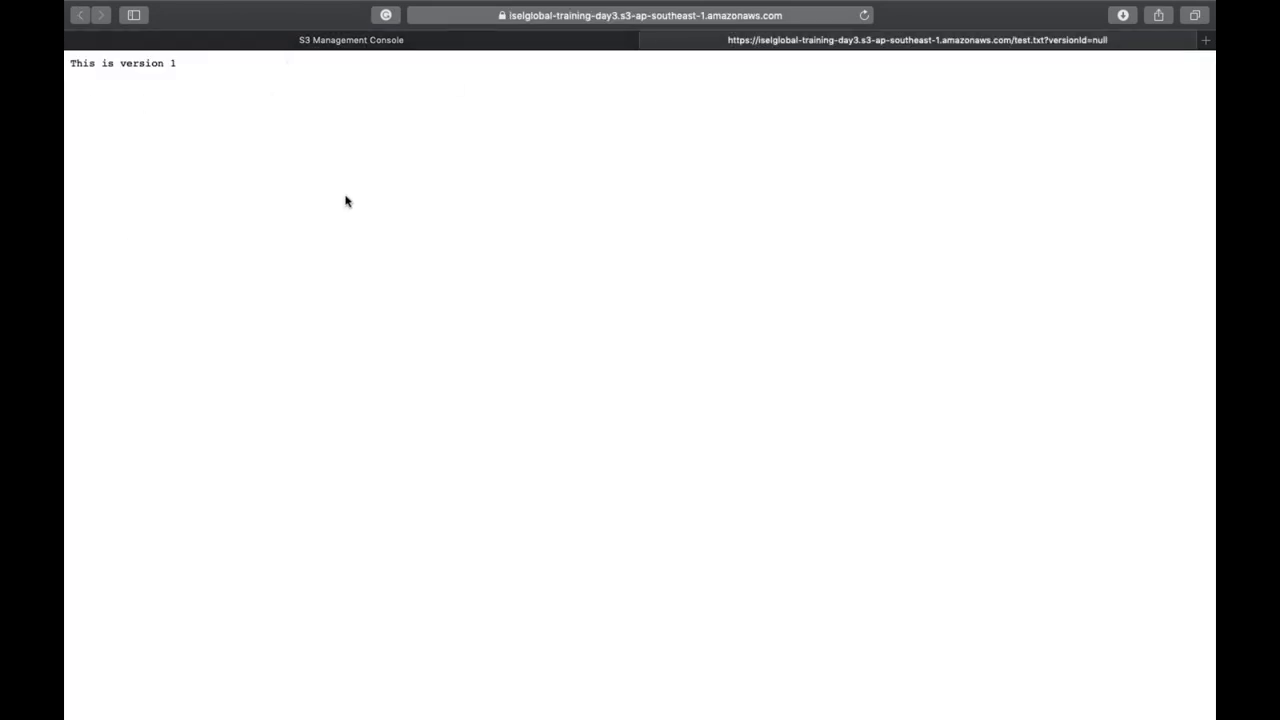
{"action": "key", "text": "super+w"}
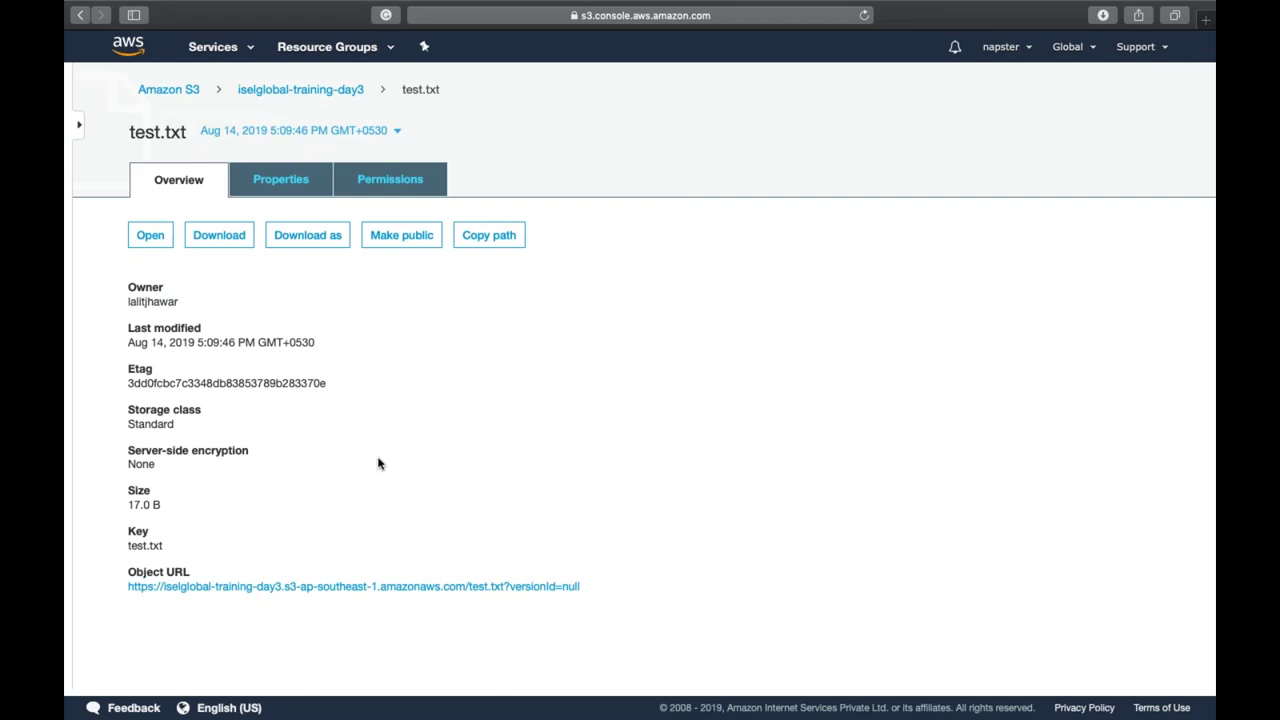
Return to the iselglobal-training-day3 bucket, review the details summary of test.txt, and close it
{"action": "left_click", "coordinate": [299, 96]}
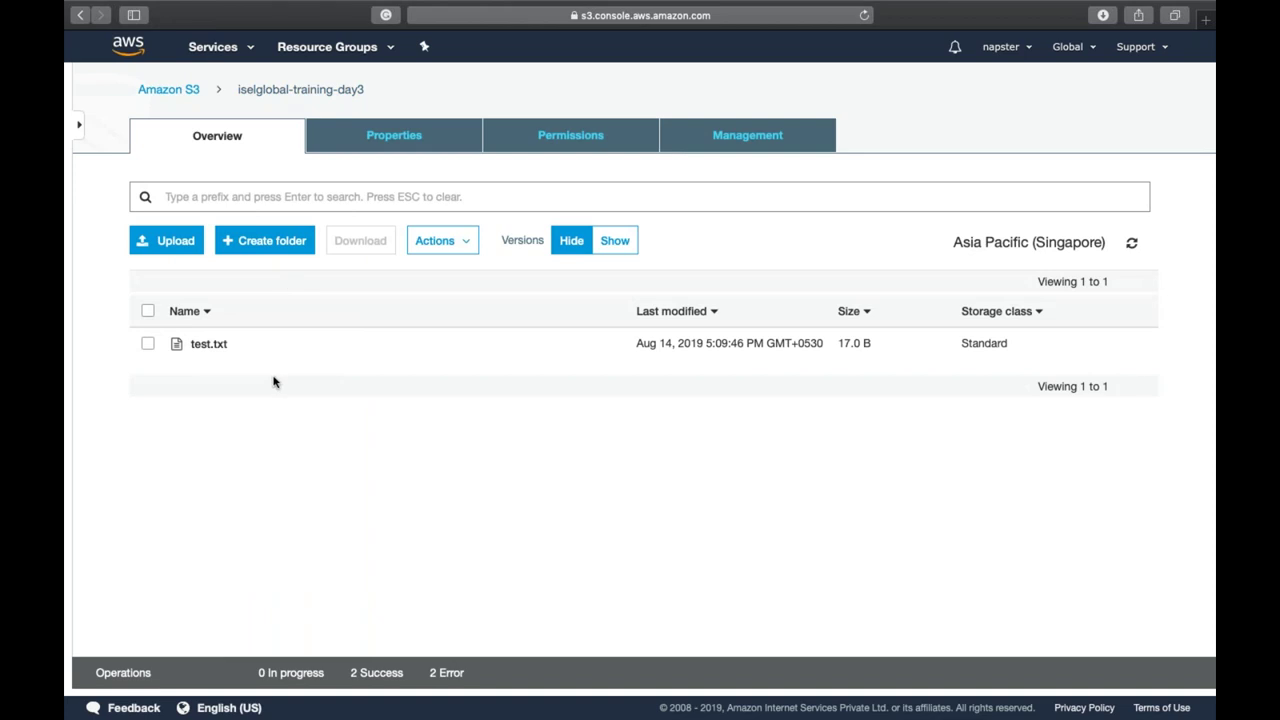
{"action": "left_click", "coordinate": [311, 351]}
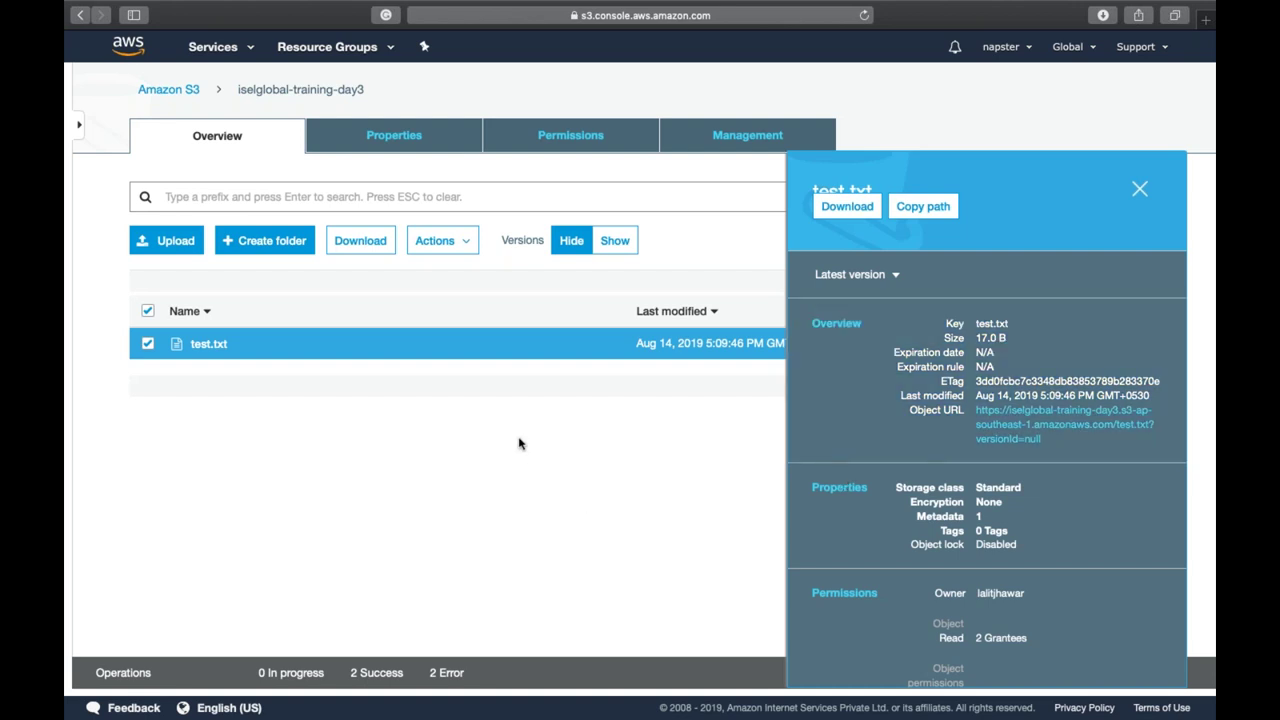
{"action": "left_click", "coordinate": [1140, 189]}
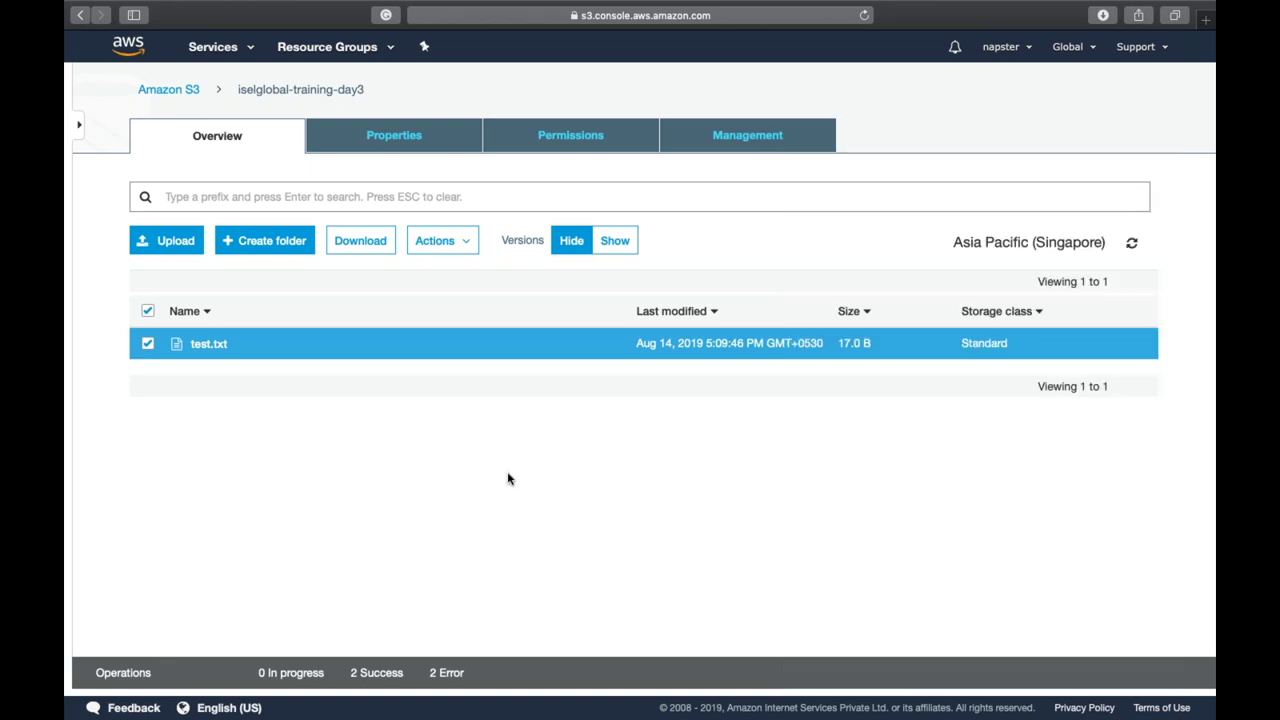
Turn on server access logging in the bucket's properties and choose iselglobal-training-day3 as the target bucket
{"action": "left_click", "coordinate": [412, 138]}
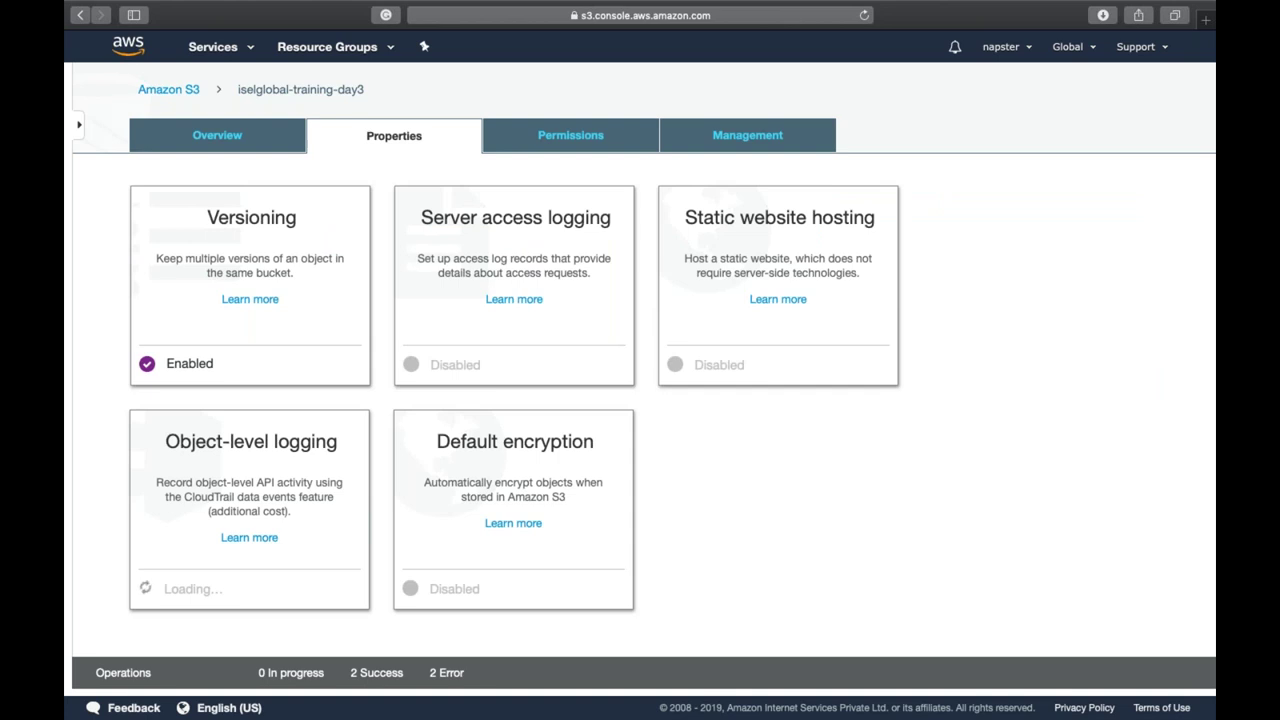
{"action": "left_click", "coordinate": [508, 248]}
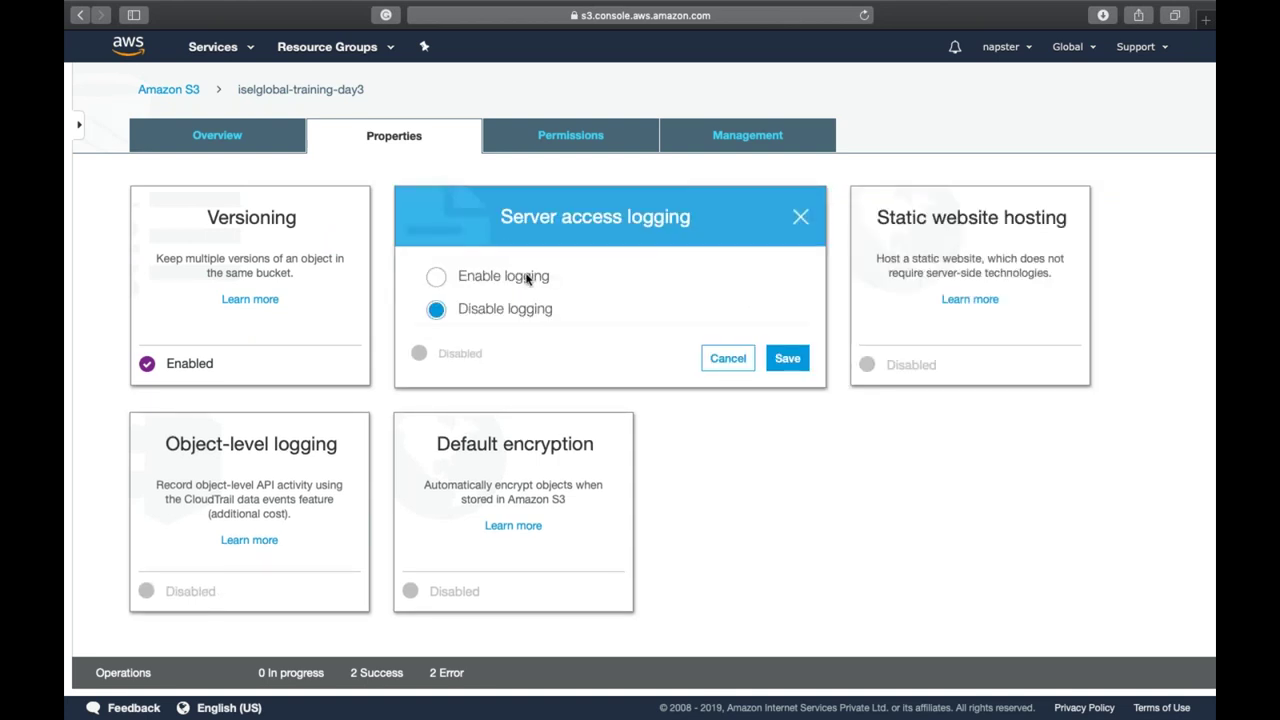
{"action": "left_click", "coordinate": [527, 280]}
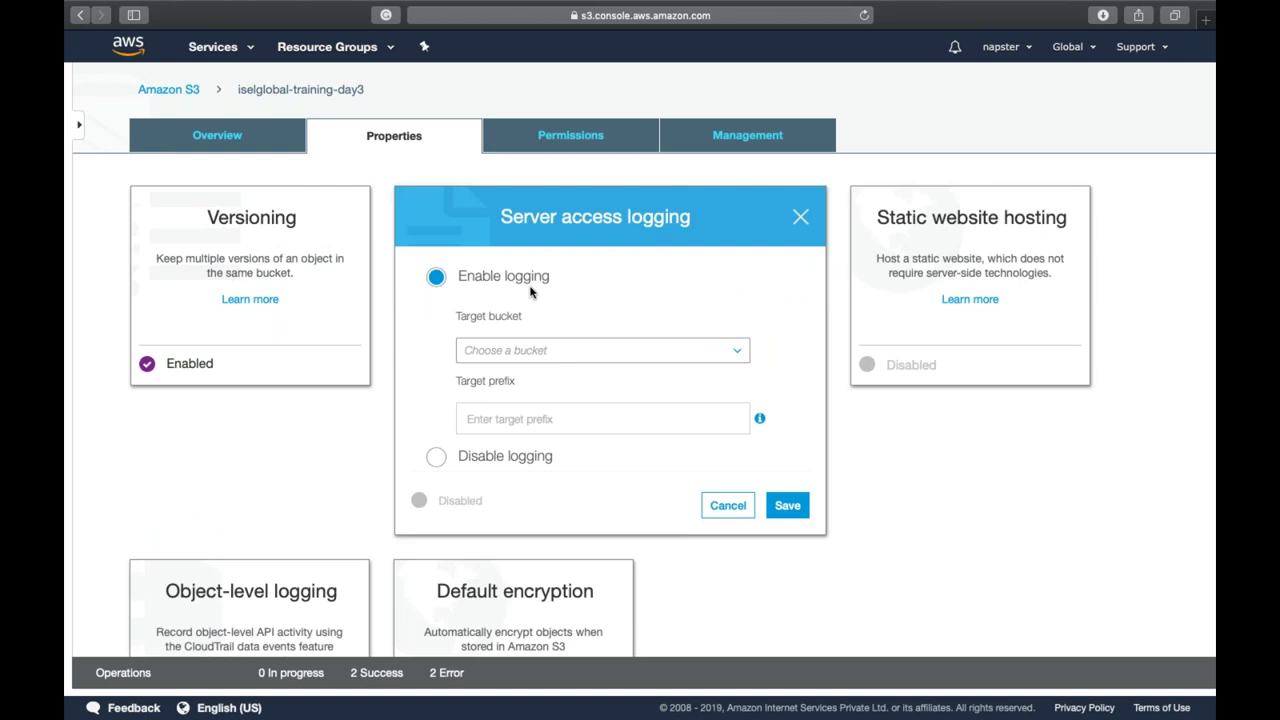
{"action": "left_click", "coordinate": [498, 352]}
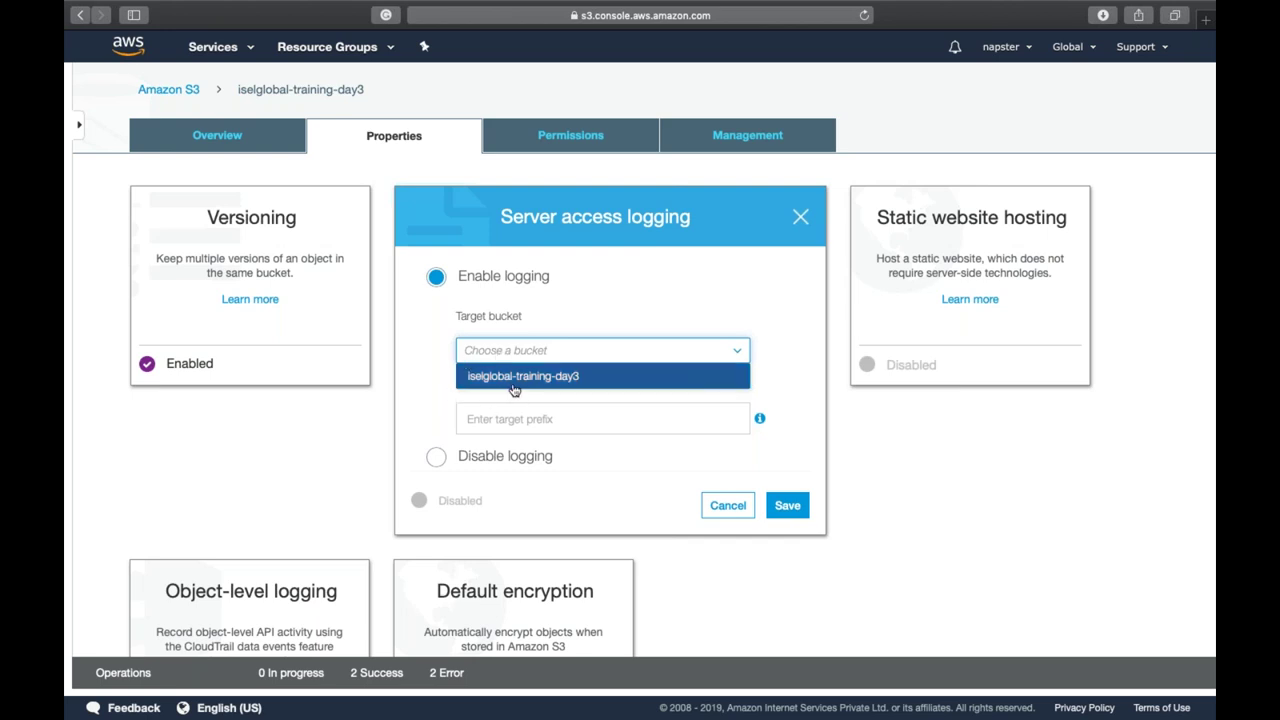
{"action": "left_click", "coordinate": [518, 384]}
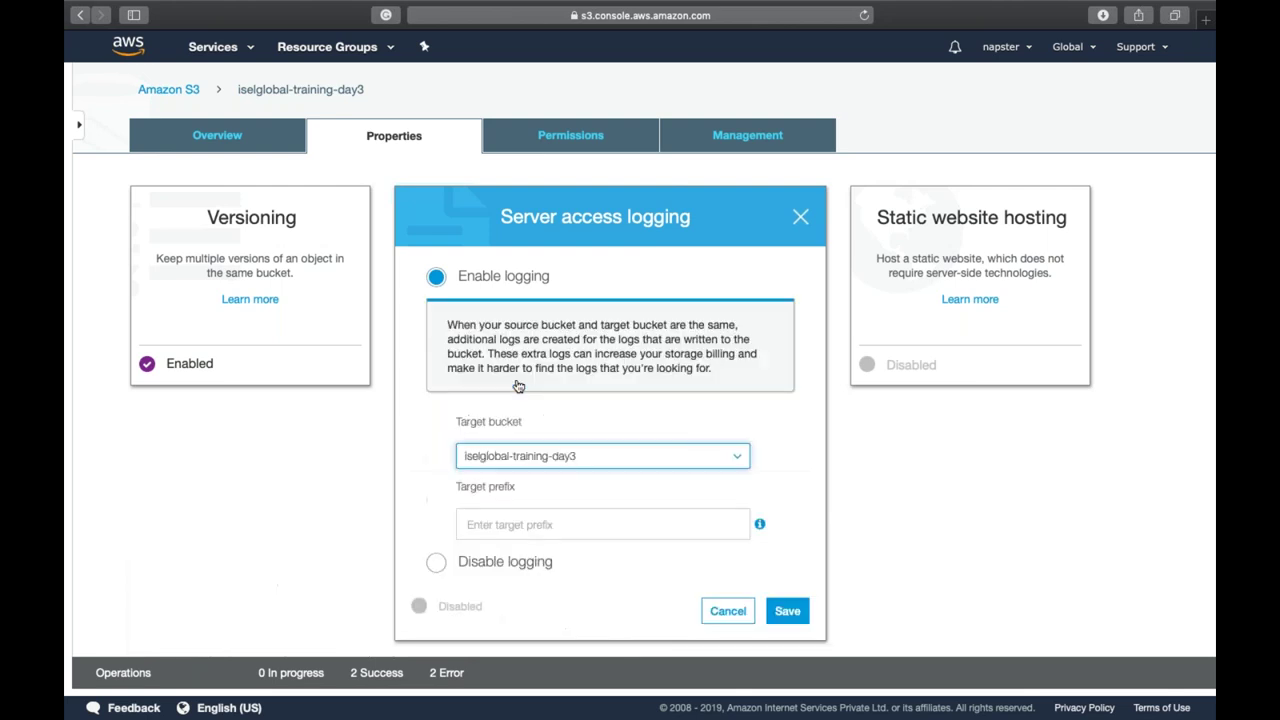
Set the target prefix for the server access logs to "logs/" and save the logging settings
{"action": "left_click", "coordinate": [561, 534]}
{"action": "type", "text": "log"}
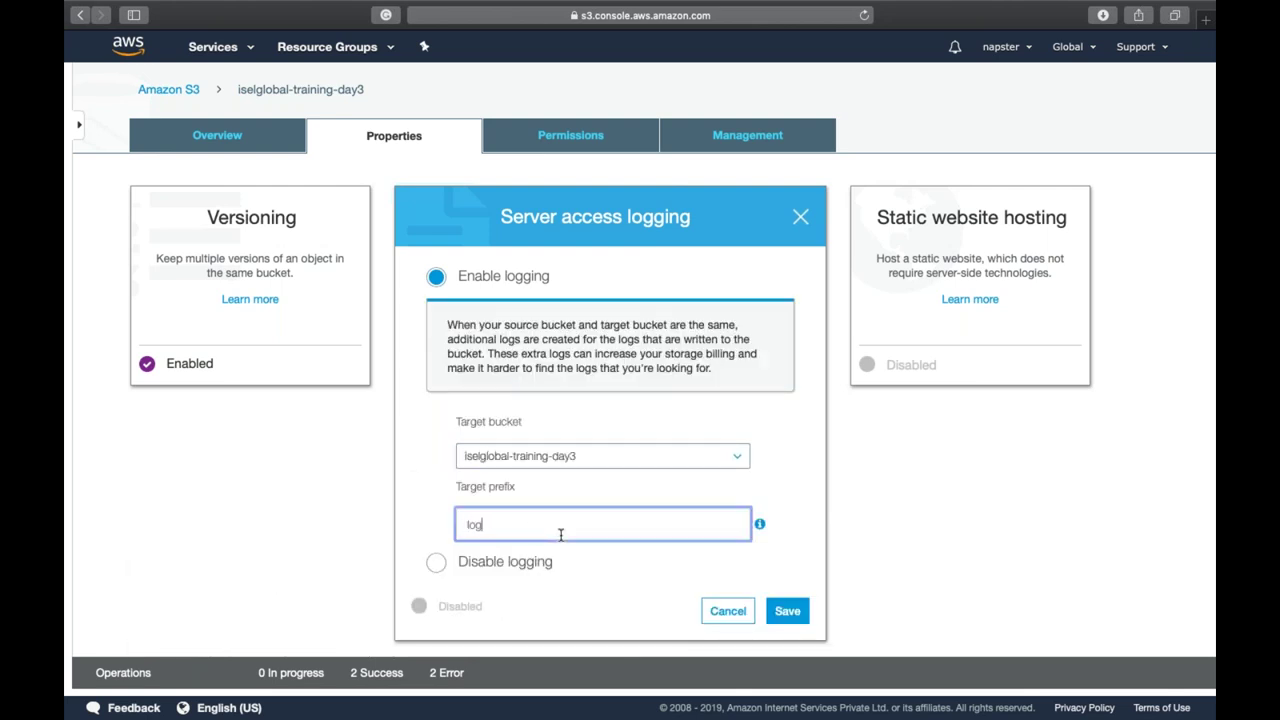
{"action": "key", "text": "BackSpace"}
{"action": "key", "text": "BackSpace"}
{"action": "key", "text": "BackSpace"}
{"action": "type", "text": "log"}
{"action": "key", "text": "BackSpace"}
{"action": "key", "text": "BackSpace"}
{"action": "key", "text": "BackSpace"}
{"action": "type", "text": "logs/"}
{"action": "left_click", "coordinate": [789, 612]}
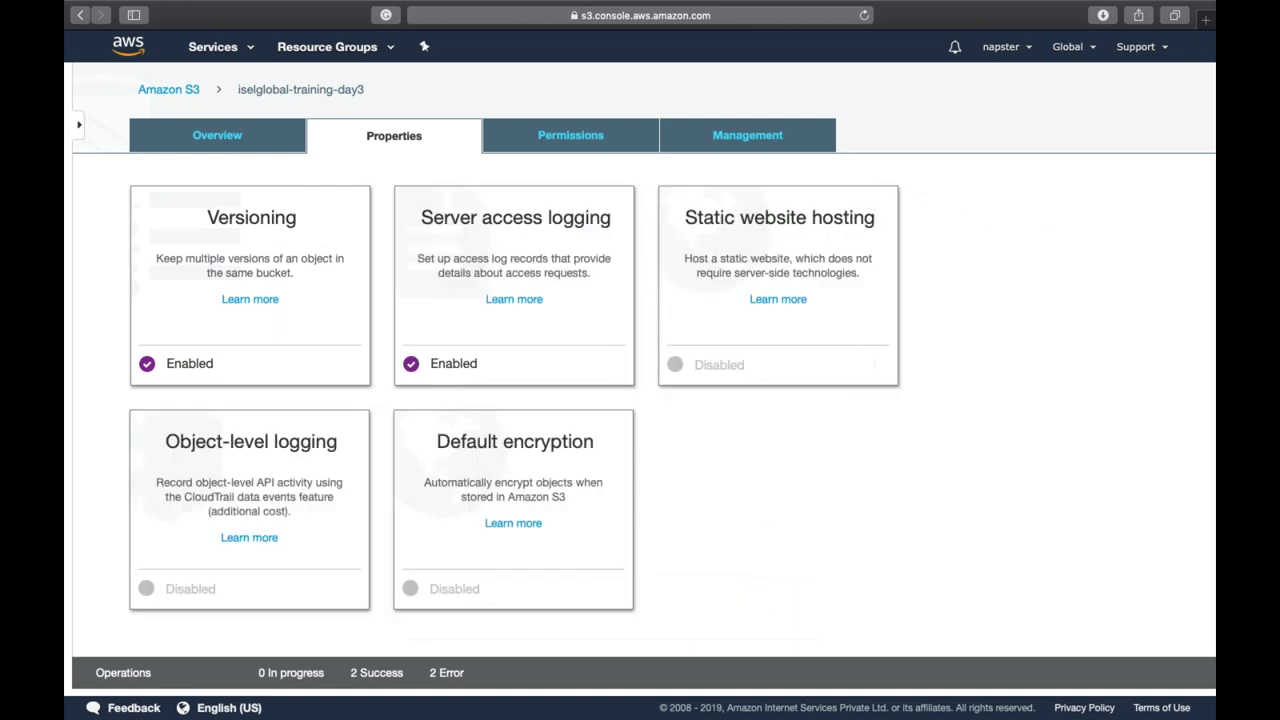
Create a folder named "logs" in the bucket's overview, keeping encryption at None (Use bucket settings)
{"action": "left_click", "coordinate": [225, 137]}
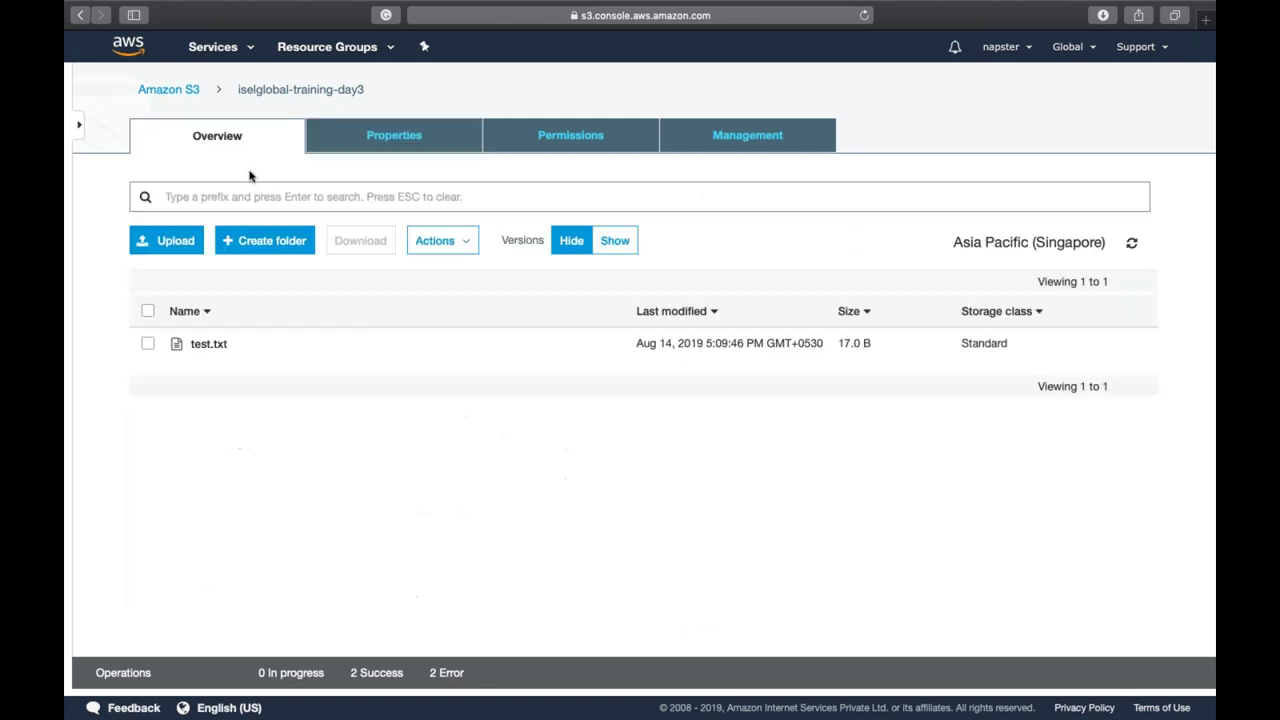
{"action": "left_click", "coordinate": [268, 242]}
{"action": "type", "text": "logs"}
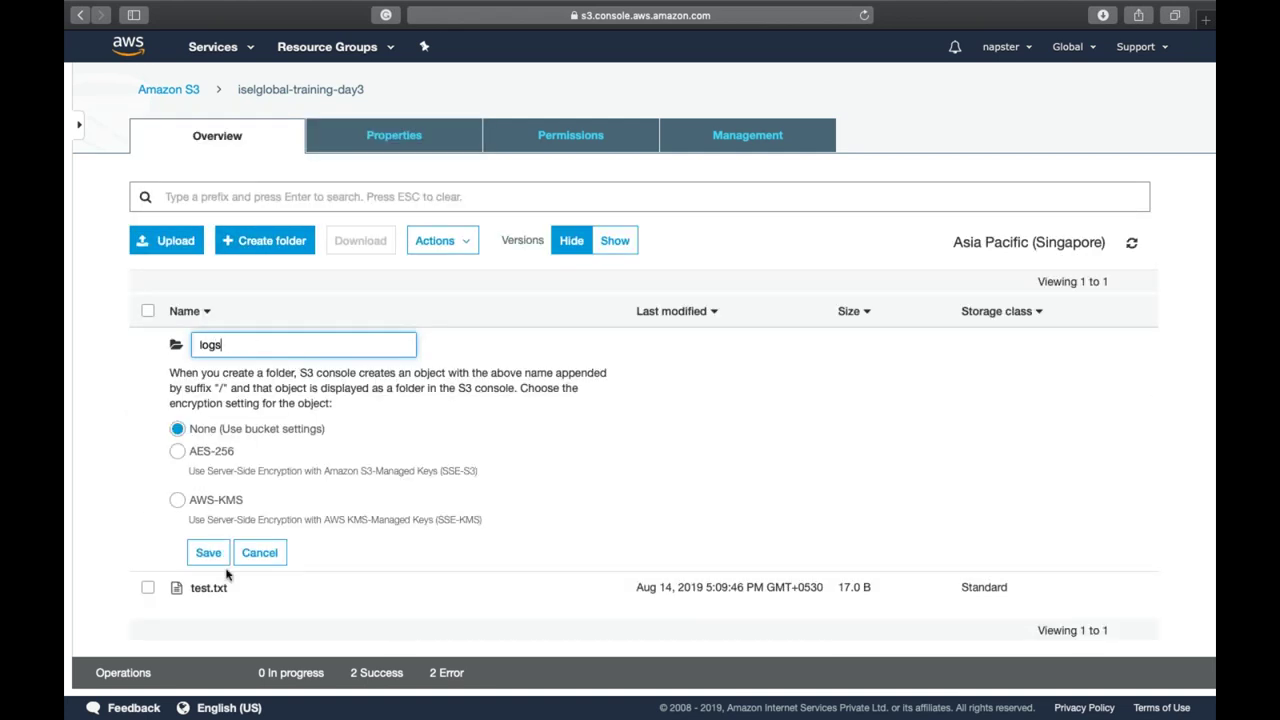
{"action": "left_click", "coordinate": [208, 553]}
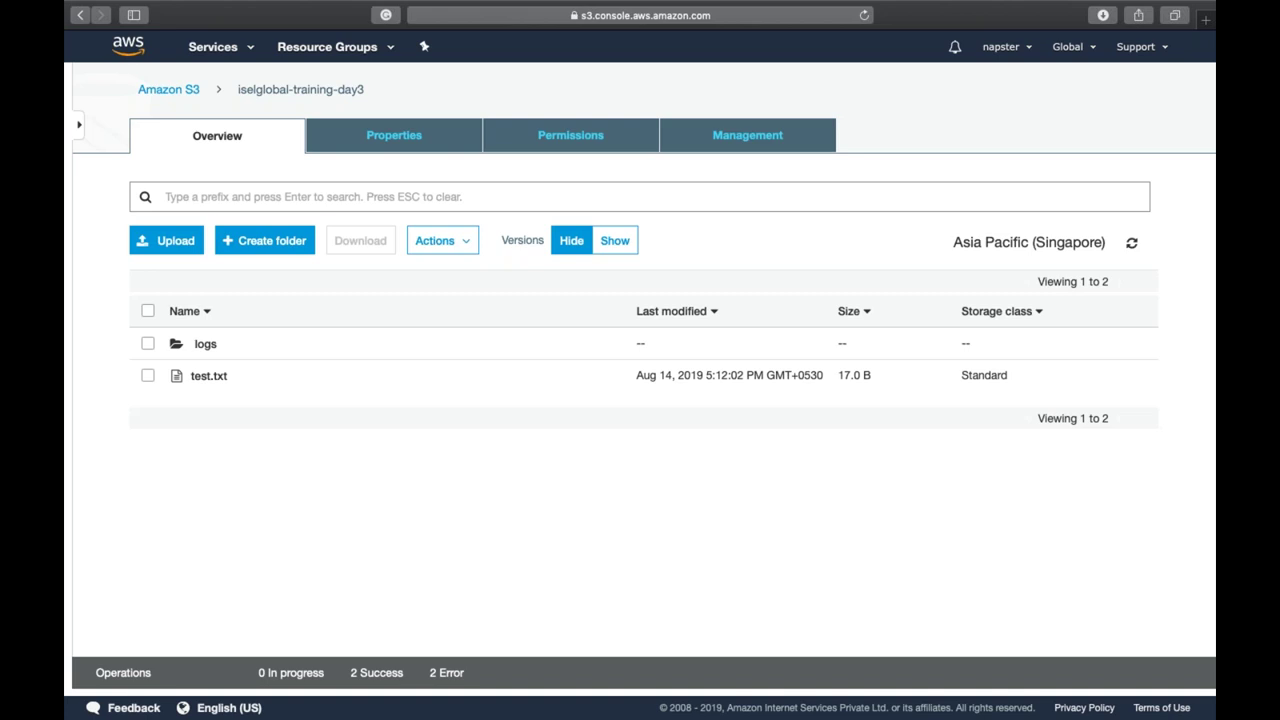
Open the Static website hosting settings in the bucket's properties
{"action": "left_click", "coordinate": [444, 134]}
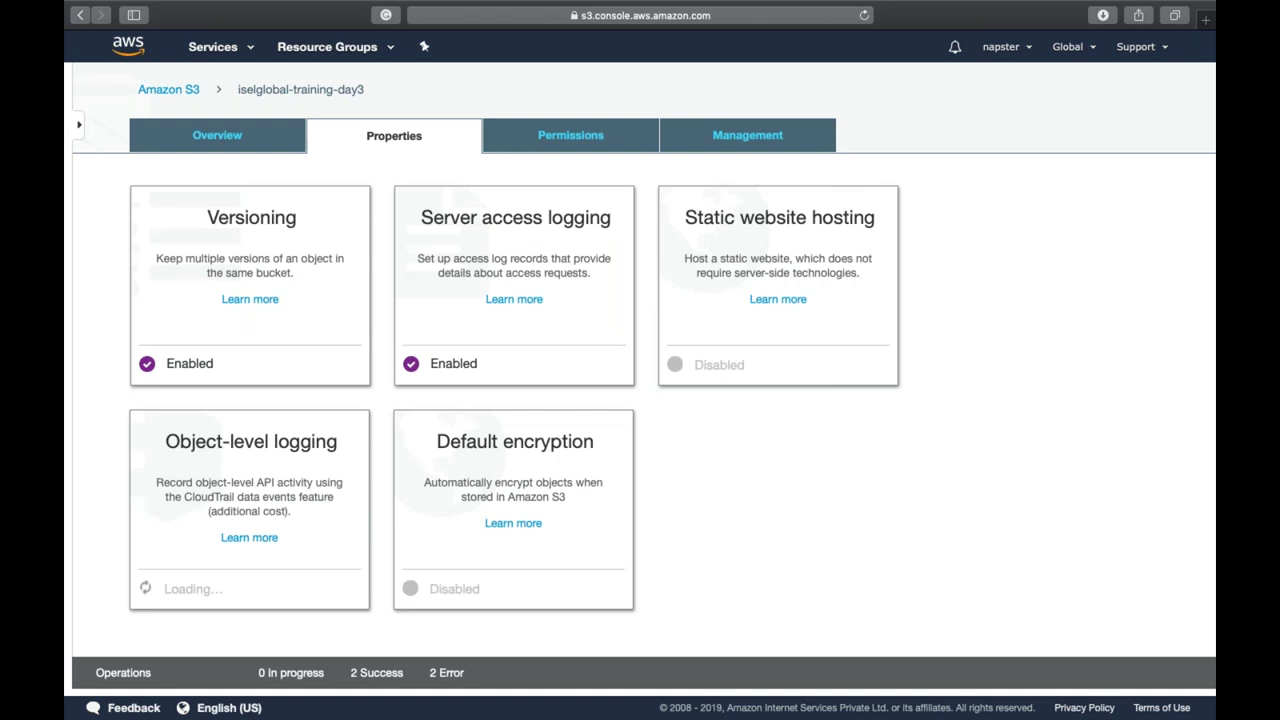
{"action": "left_click", "coordinate": [818, 253]}
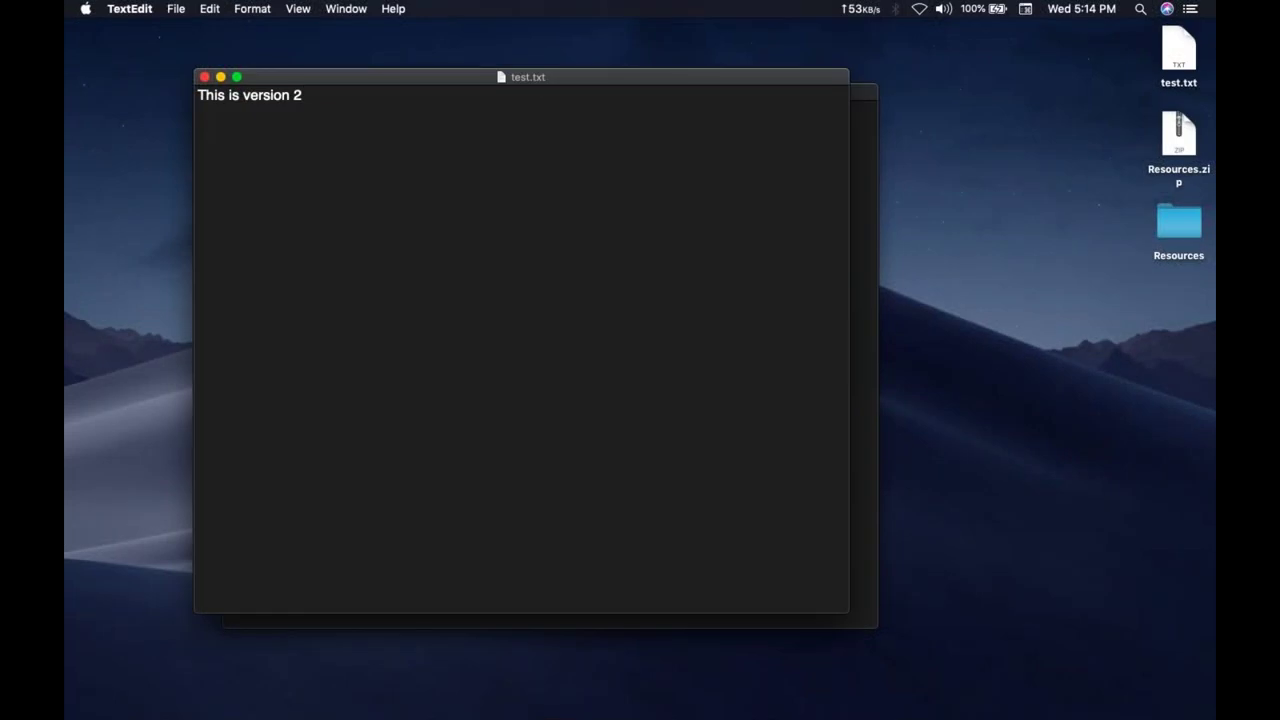
Create a new TextEdit document containing the heading "<h1> this is static hosting</h1>"
{"action": "key", "text": "super+n"}
{"action": "type", "text": "<h1"}
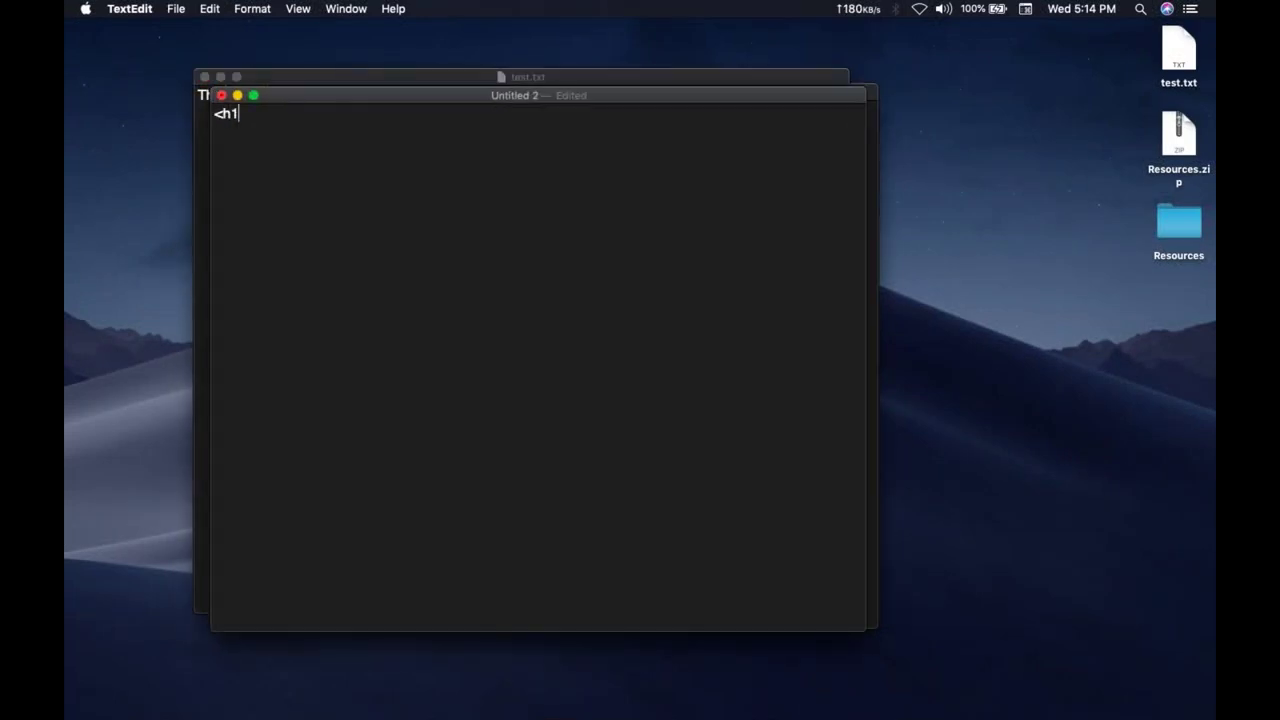
{"action": "type", "text": "> this is static host"}
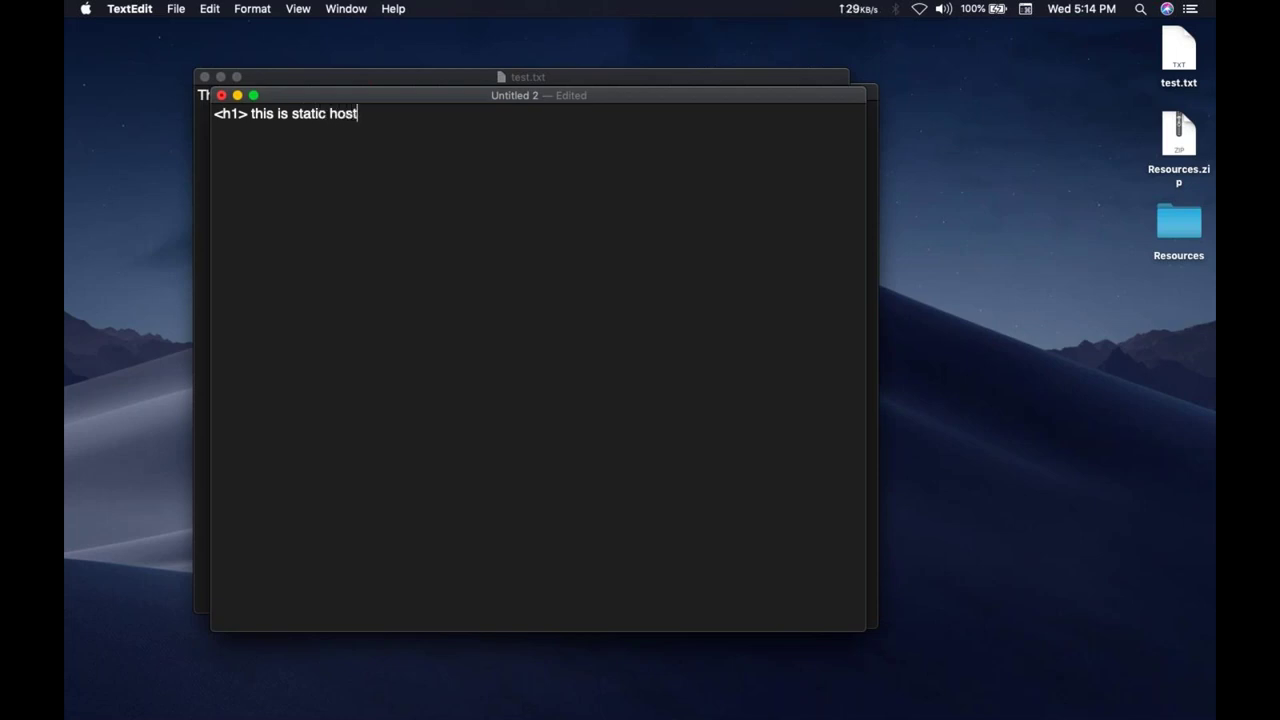
{"action": "type", "text": "ing</h1"}
{"action": "type", "text": ">"}
Save the document to the Desktop as index.html, keeping the .html extension
{"action": "key", "text": "super+s"}
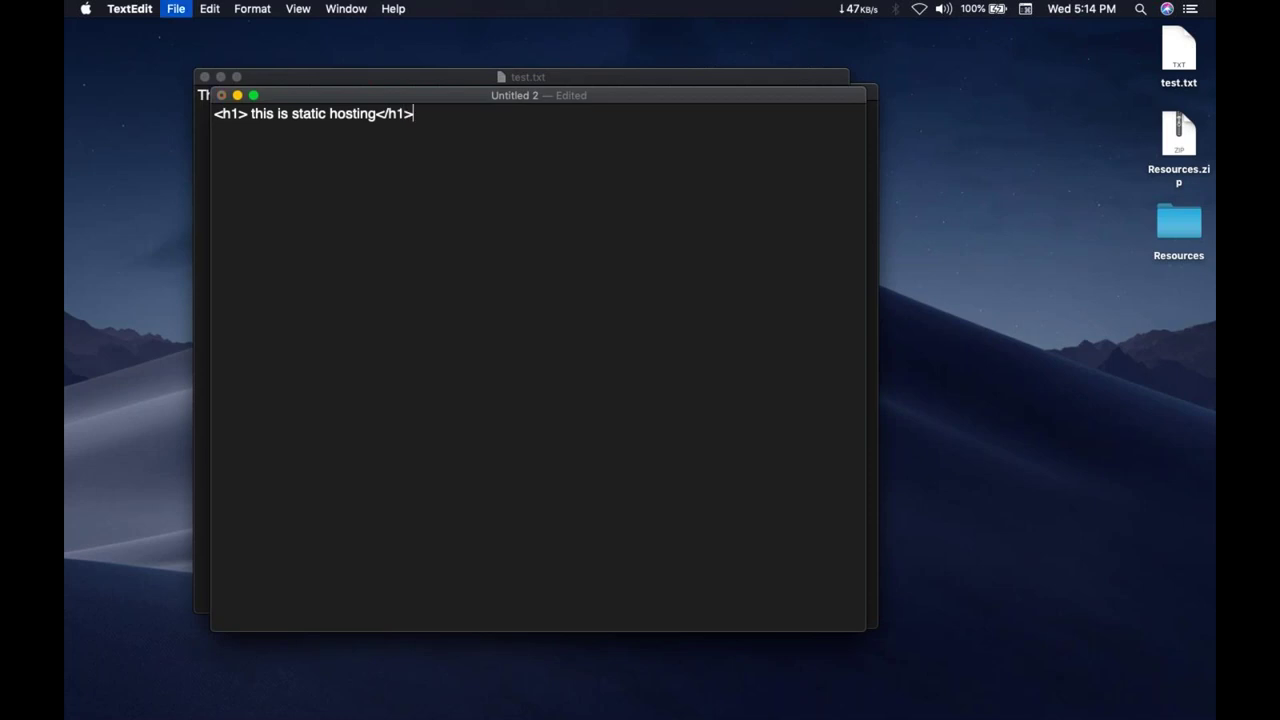
{"action": "type", "text": "index.html"}
{"action": "key", "text": "Return"}
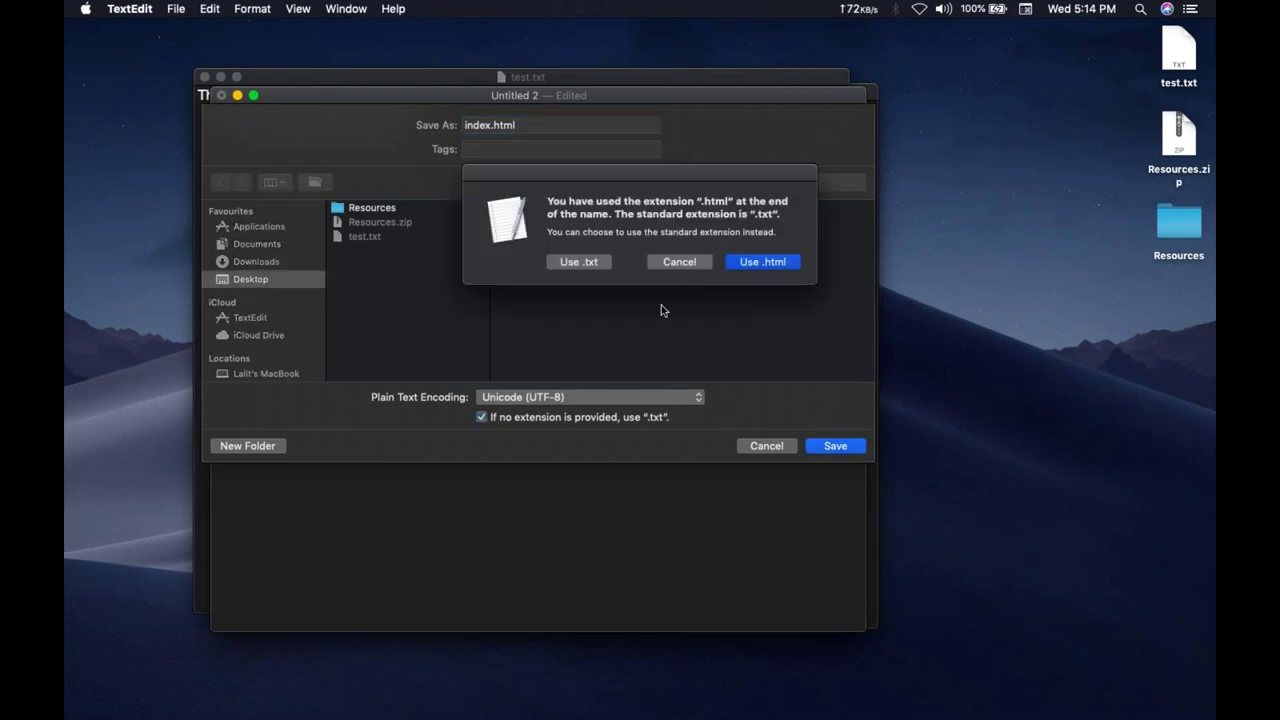
{"action": "left_click", "coordinate": [750, 263]}
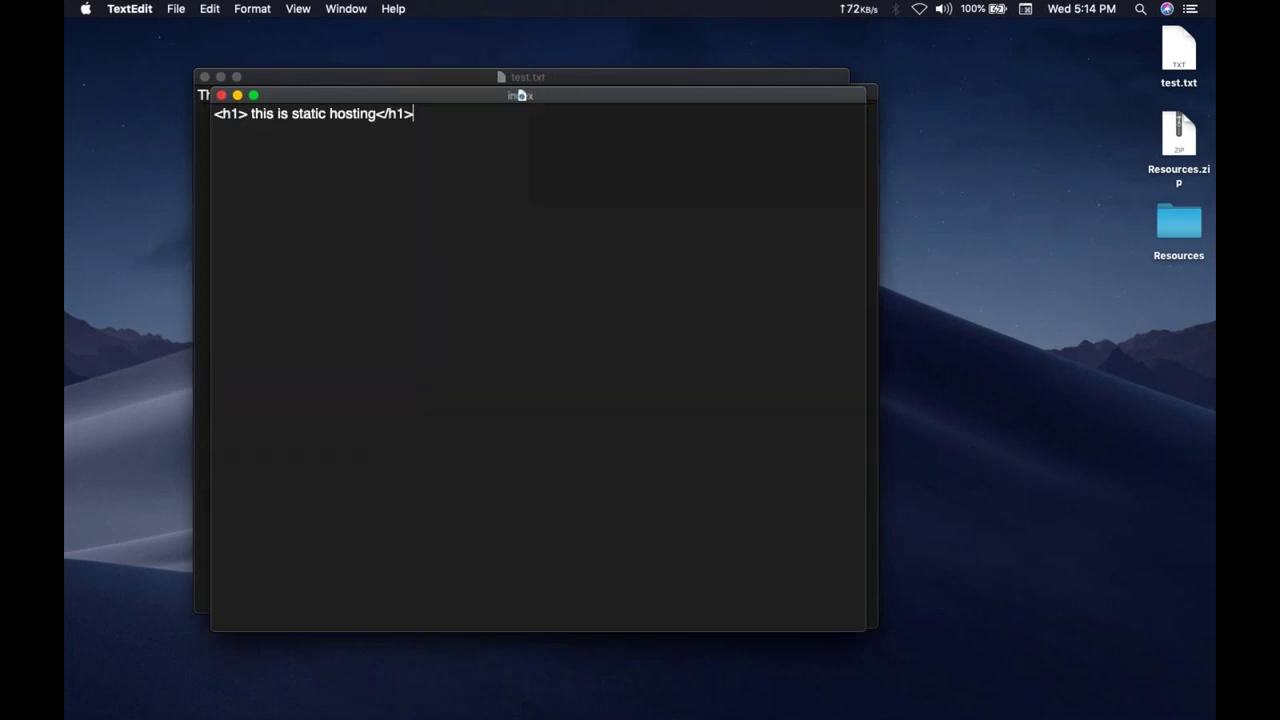
Switch to the S3 console in Safari and upload index.html to the iselglobal-training-day3 bucket
{"action": "key", "text": "ctrl+Right"}
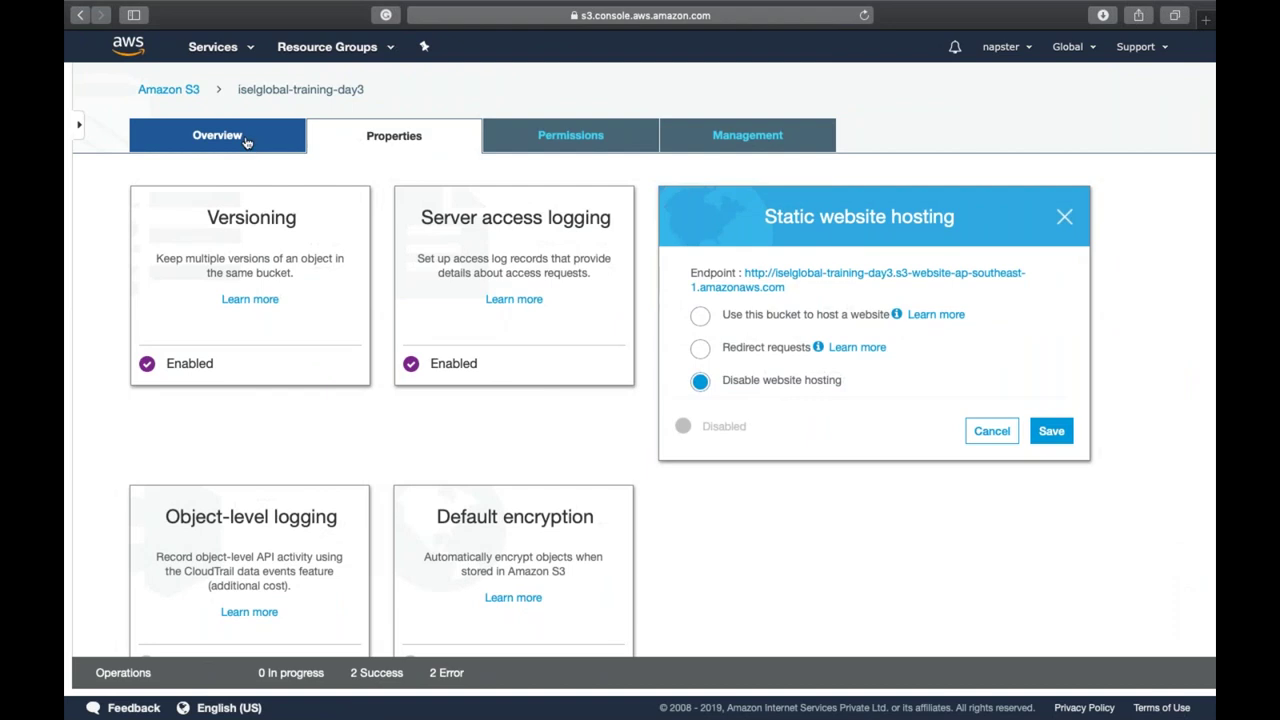
{"action": "left_click", "coordinate": [247, 142]}
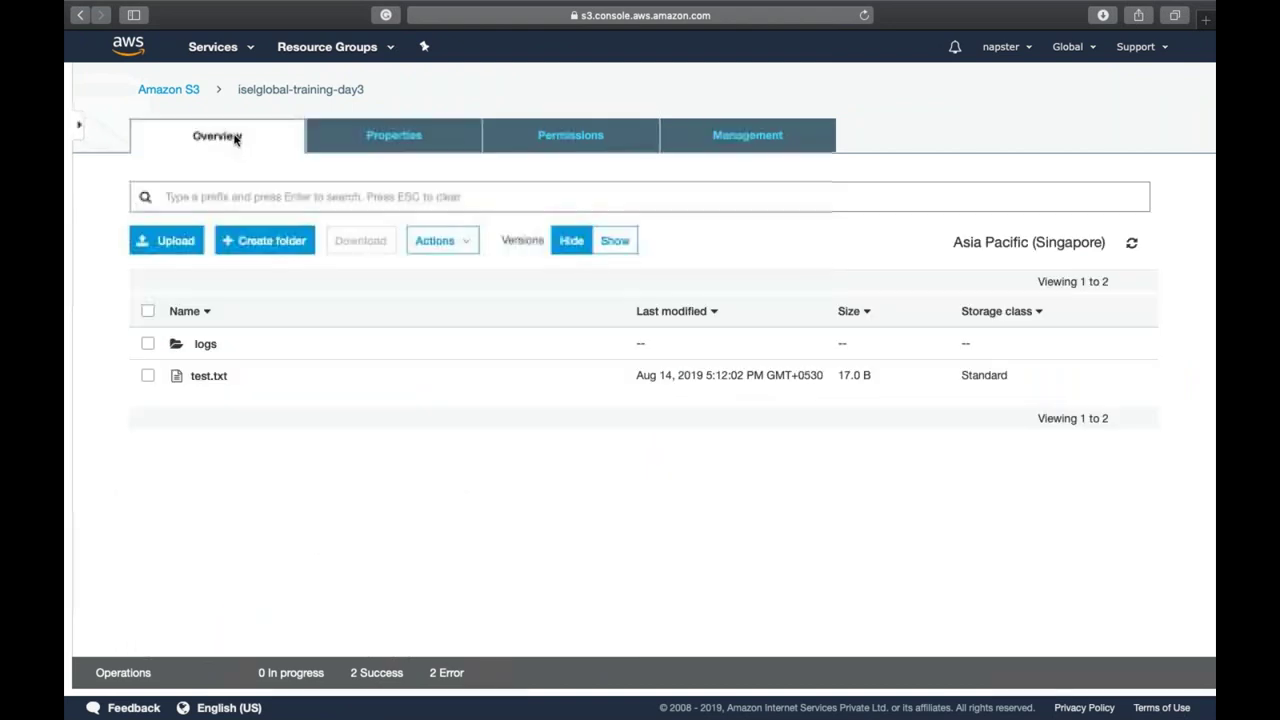
{"action": "left_click", "coordinate": [182, 238]}
{"action": "left_click", "coordinate": [620, 452]}
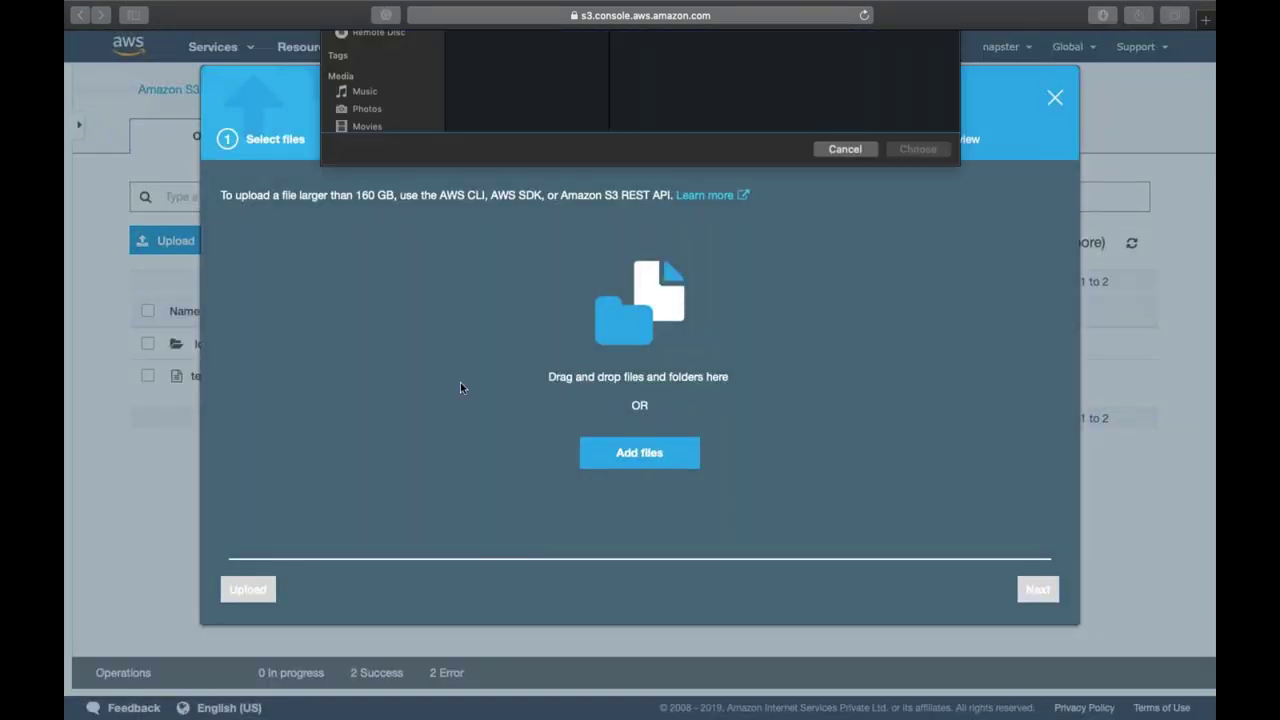
{"action": "double_click", "coordinate": [483, 76]}
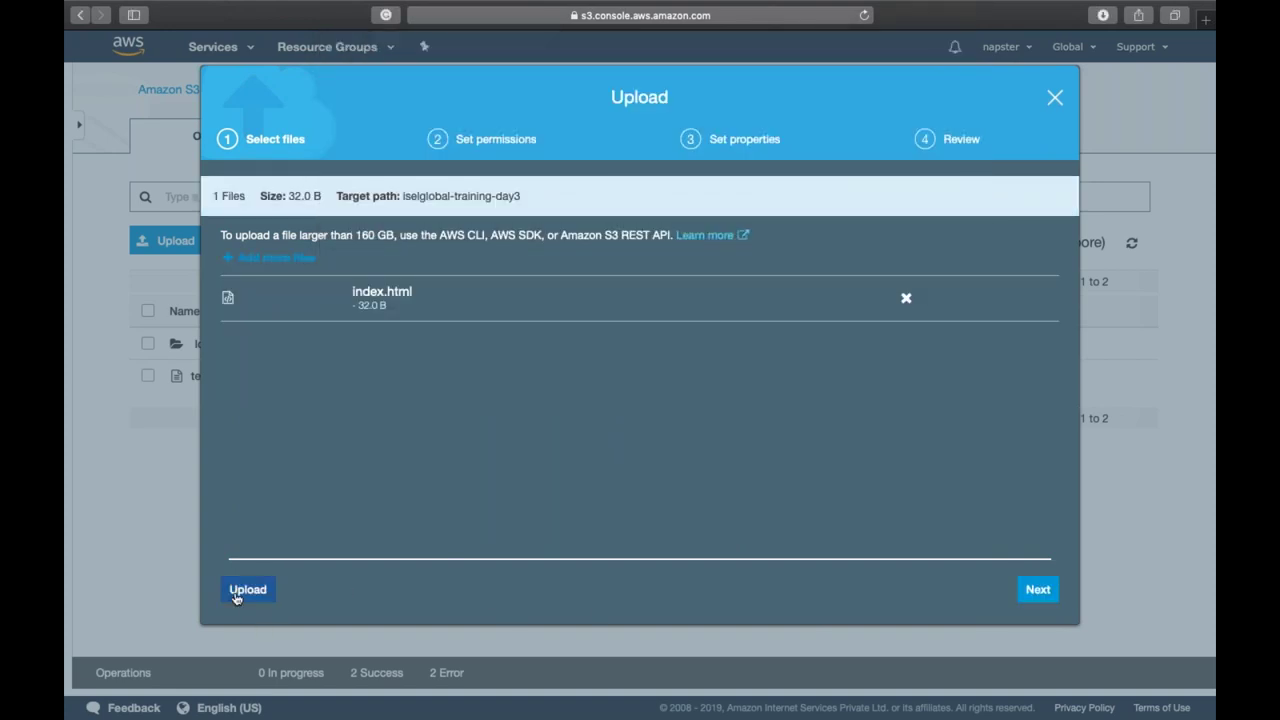
{"action": "left_click", "coordinate": [236, 596]}
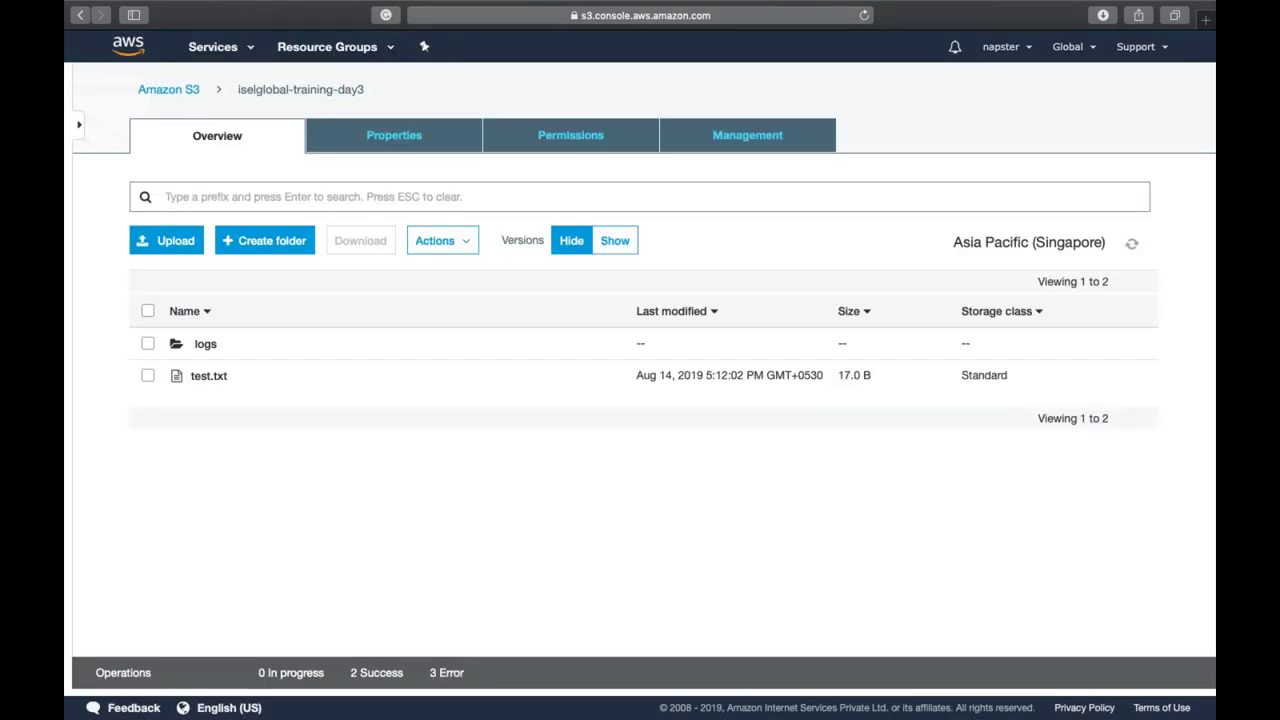
In the bucket's static website hosting settings, choose to use this bucket to host a website and set the index document to index.html
{"action": "left_click", "coordinate": [381, 150]}
{"action": "left_click", "coordinate": [792, 240]}
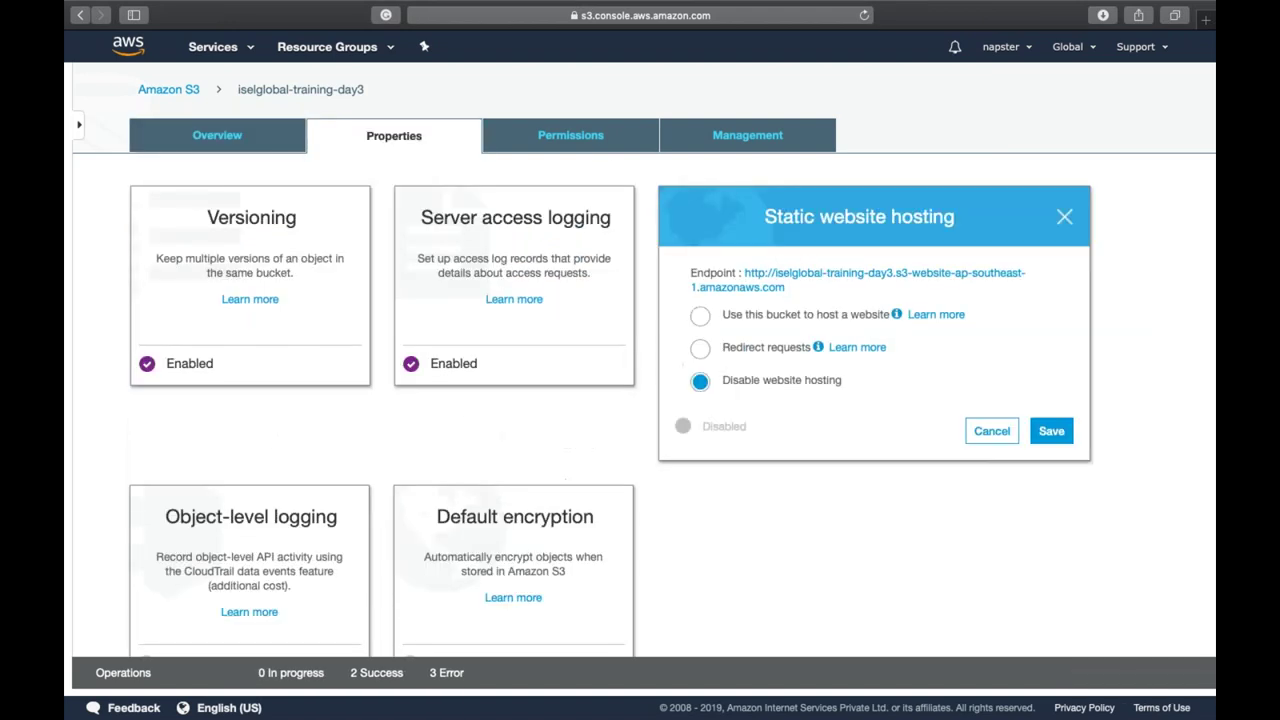
{"action": "left_click", "coordinate": [782, 316]}
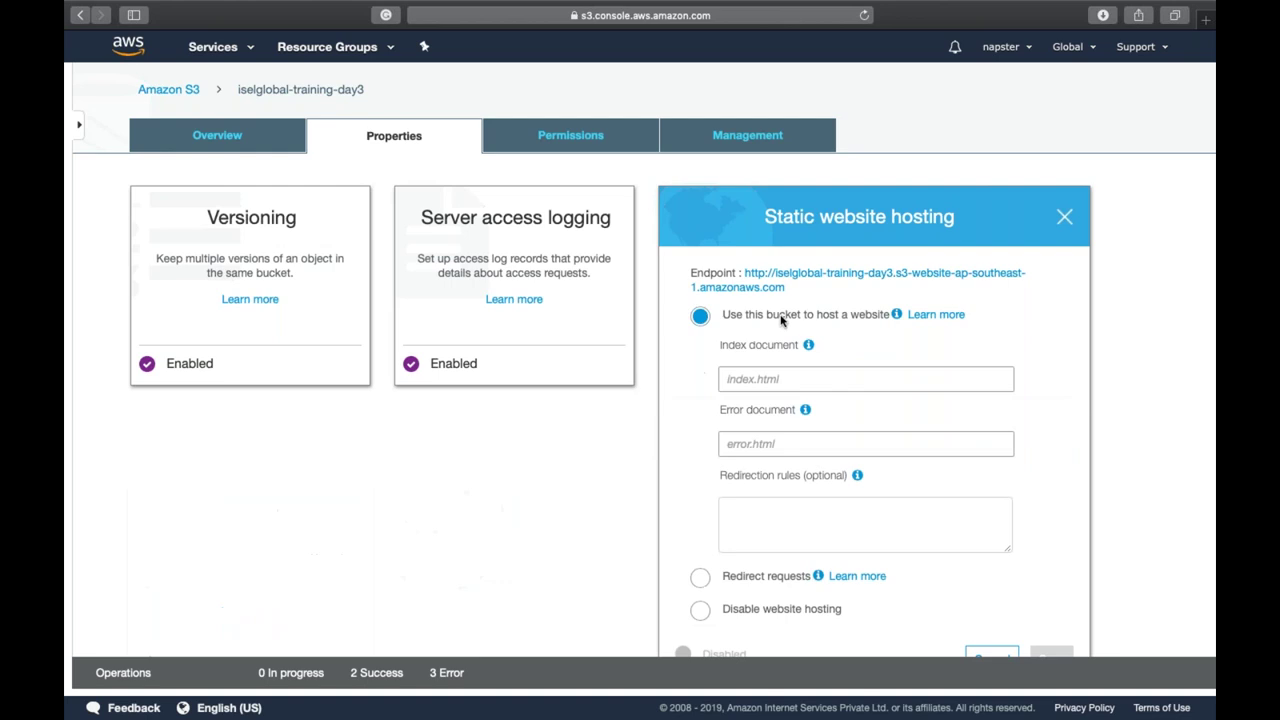
{"action": "left_click", "coordinate": [802, 375]}
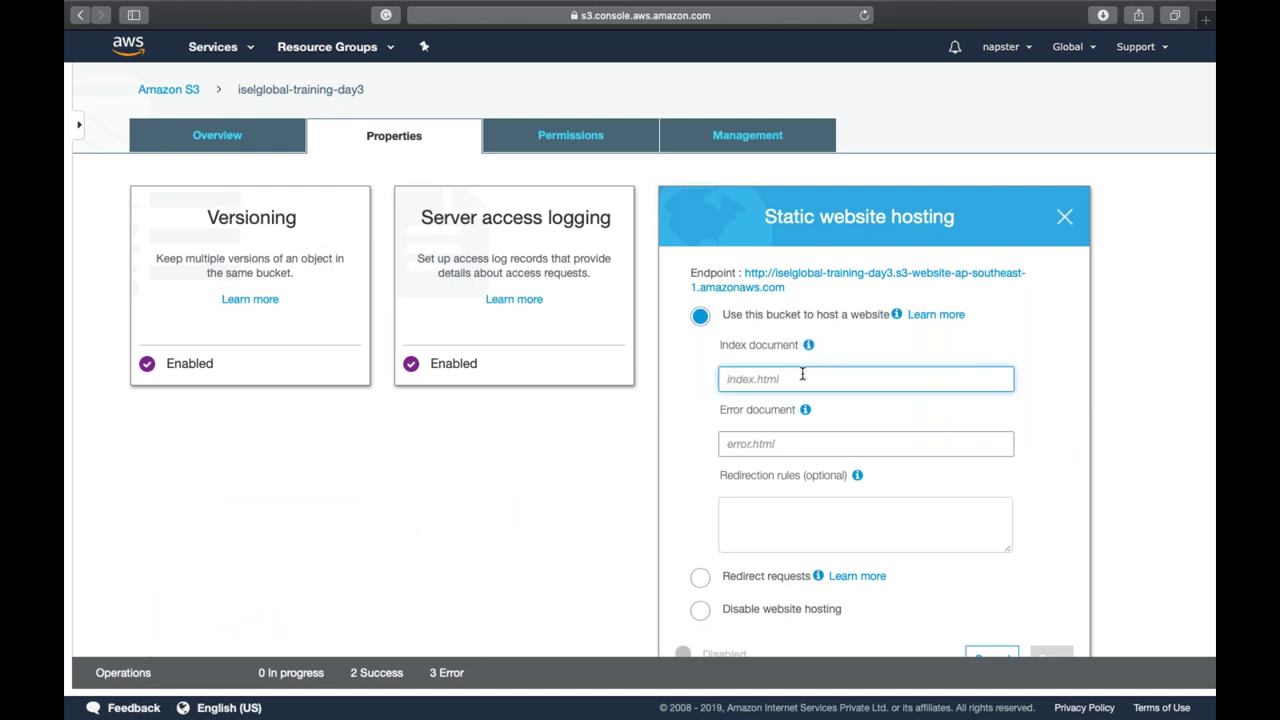
{"action": "type", "text": "index."}
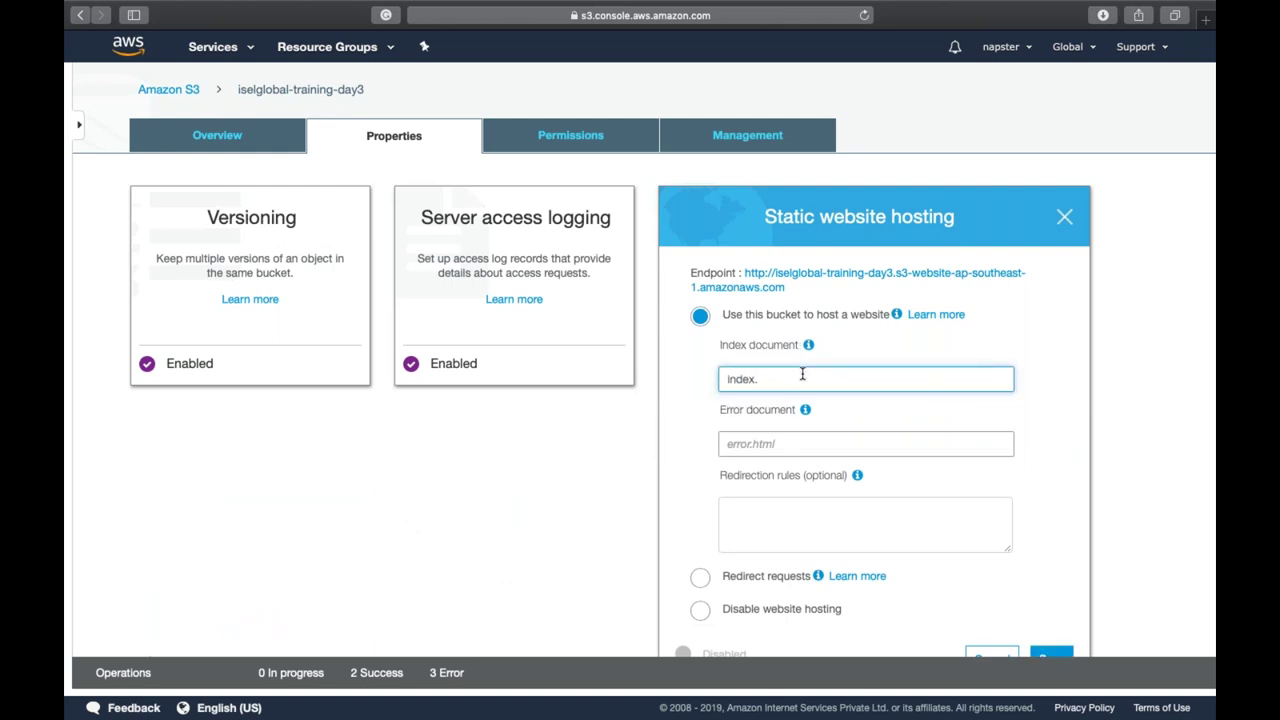
{"action": "type", "text": "html"}
{"action": "scroll", "coordinate": [800, 371], "scroll_direction": "down", "scroll_amount": 3}
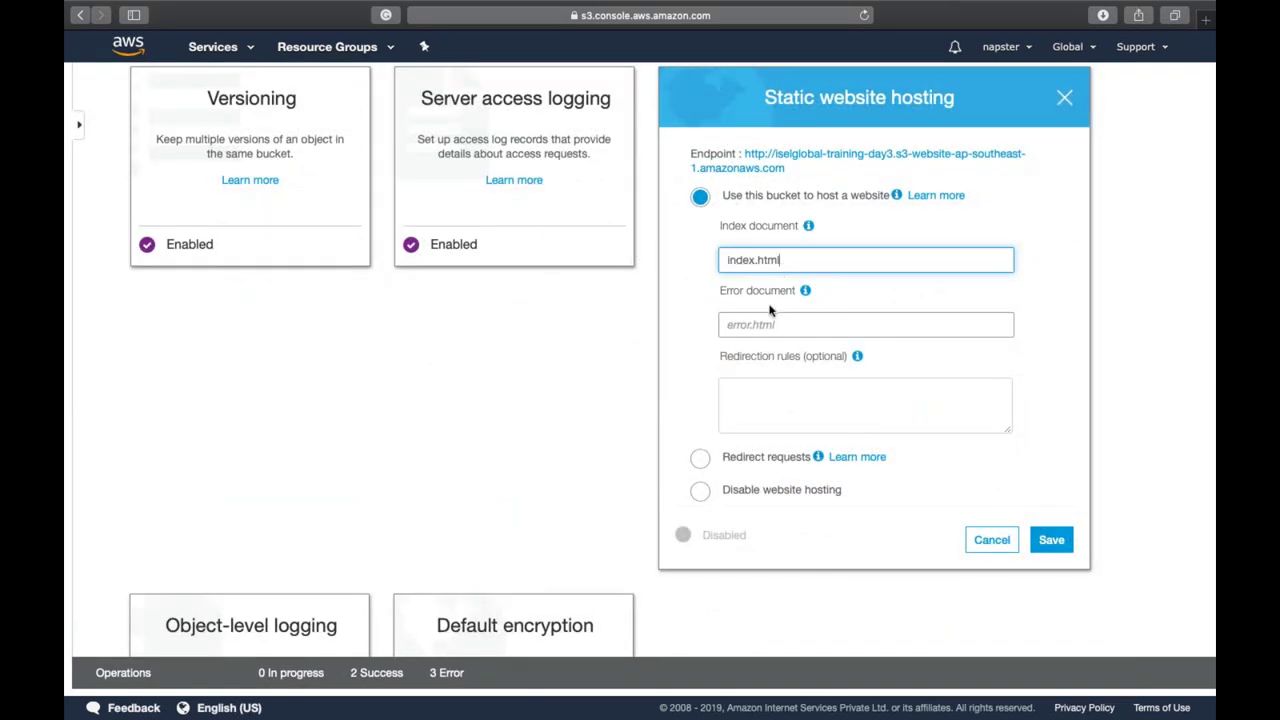
{"action": "left_click", "coordinate": [770, 325]}
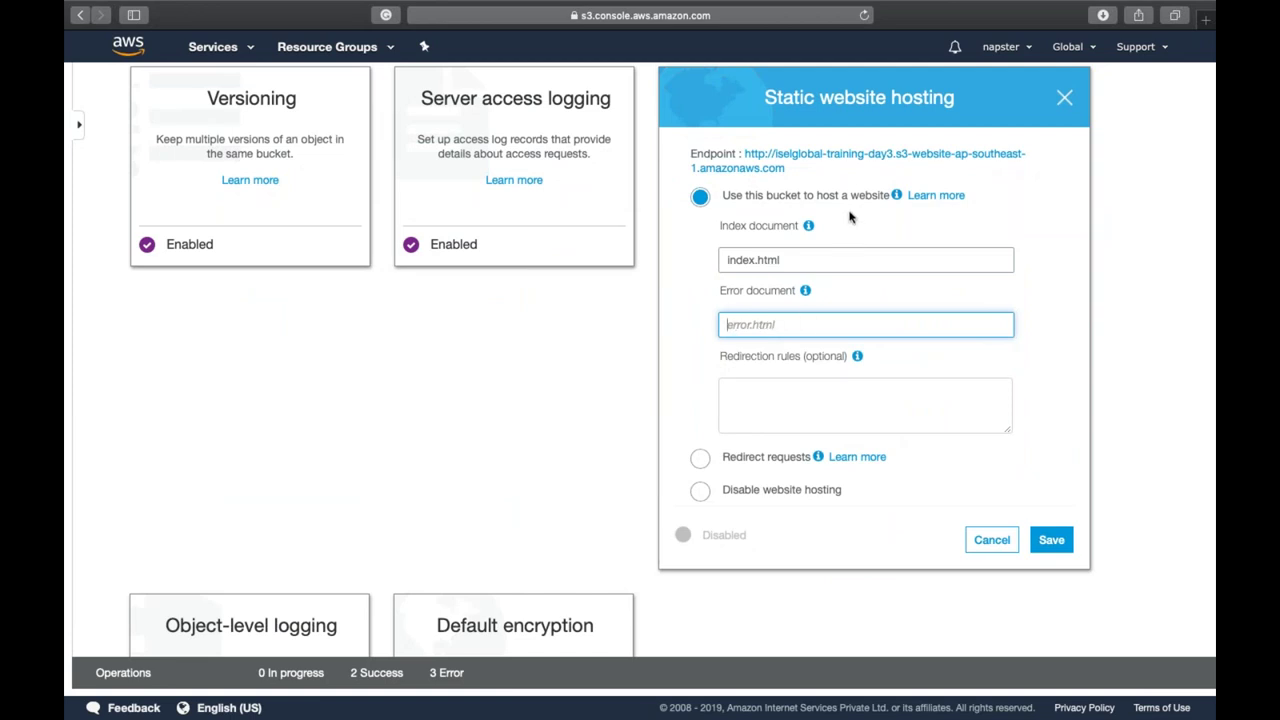
Check the website endpoint in a new browser tab, return to the S3 console and save the static website hosting settings
{"action": "left_click", "coordinate": [852, 158]}
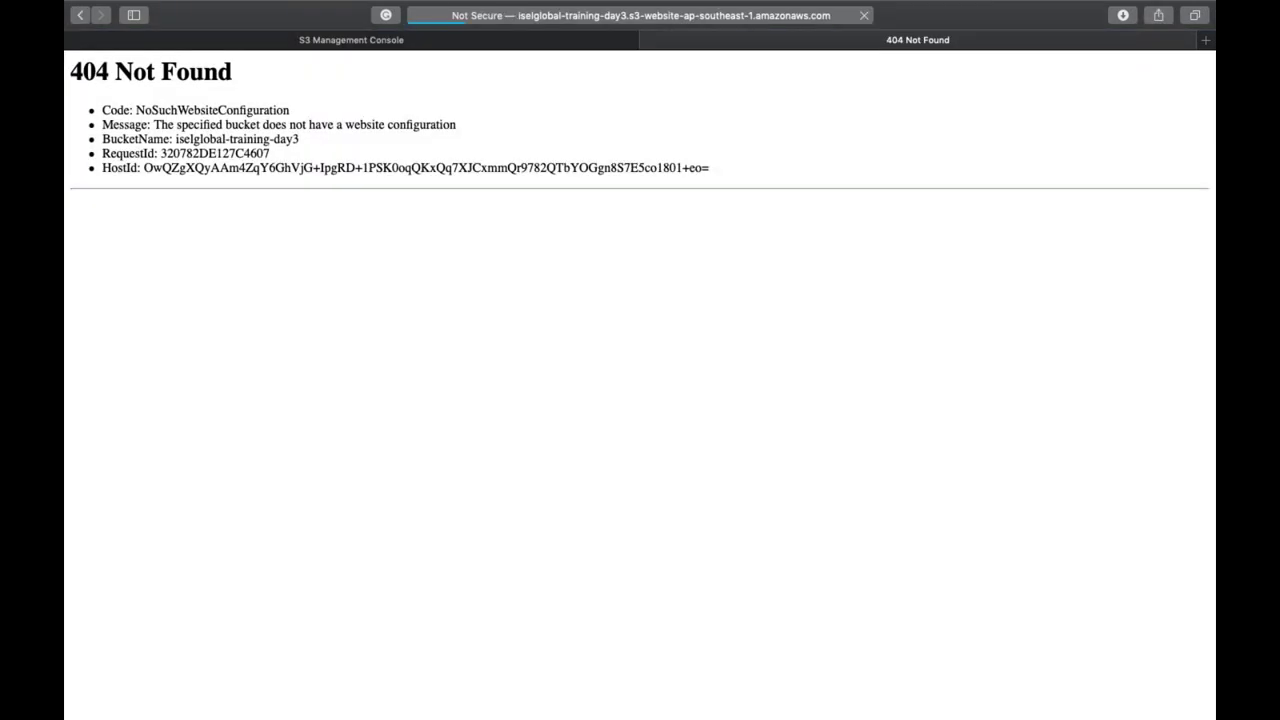
{"action": "left_click", "coordinate": [330, 40]}
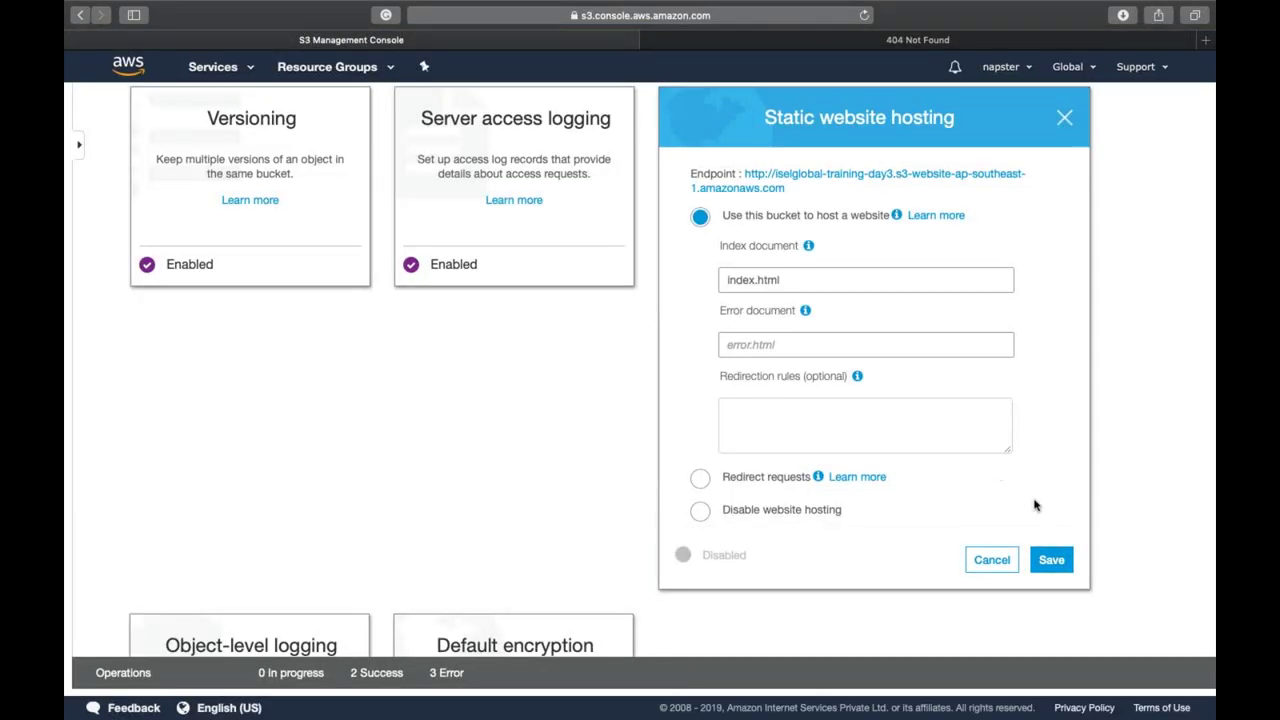
{"action": "left_click", "coordinate": [1052, 564]}
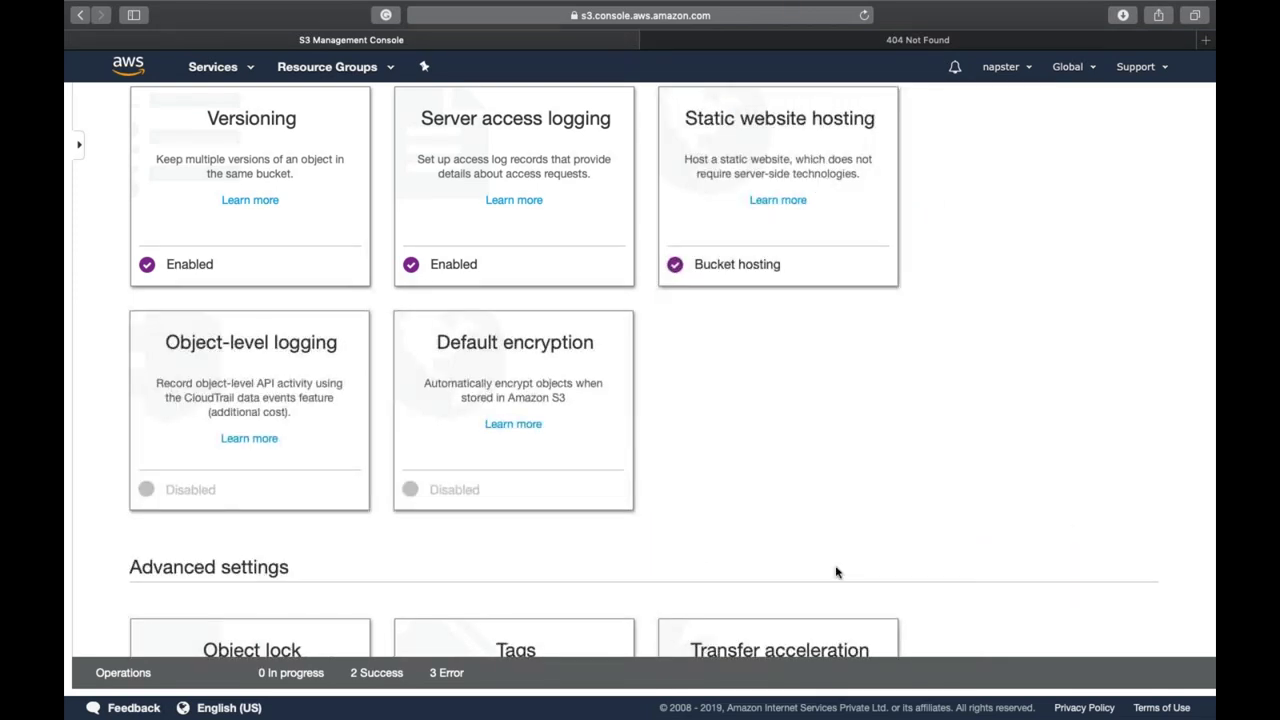
Return to the bucket's website endpoint page and reload it to test the hosting
{"action": "mouse_move", "coordinate": [924, 5]}
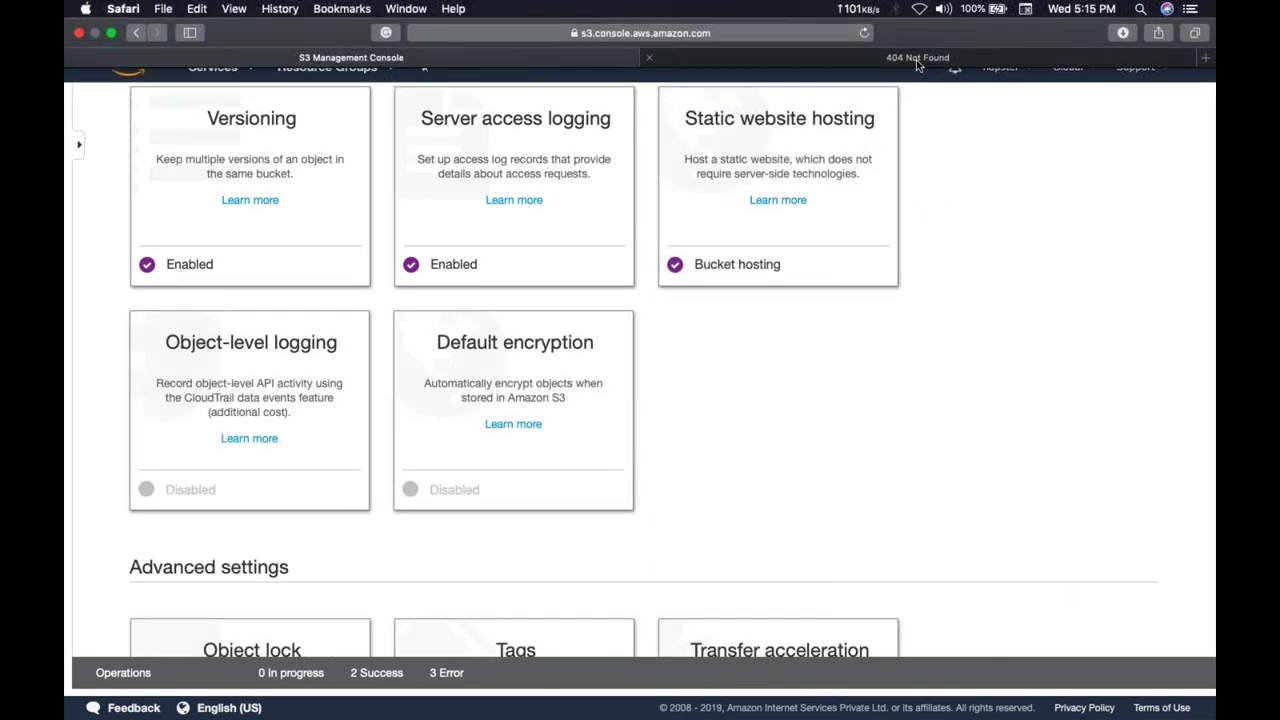
{"action": "left_click", "coordinate": [916, 58]}
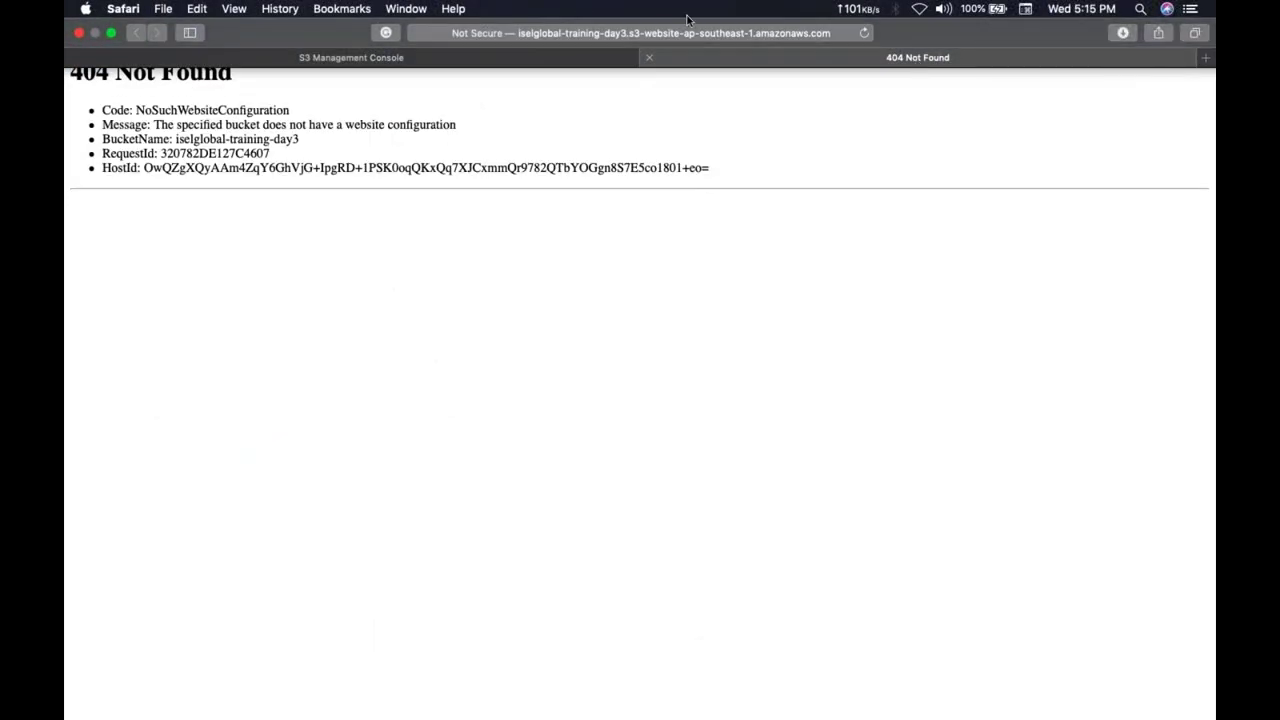
{"action": "left_click", "coordinate": [865, 34]}
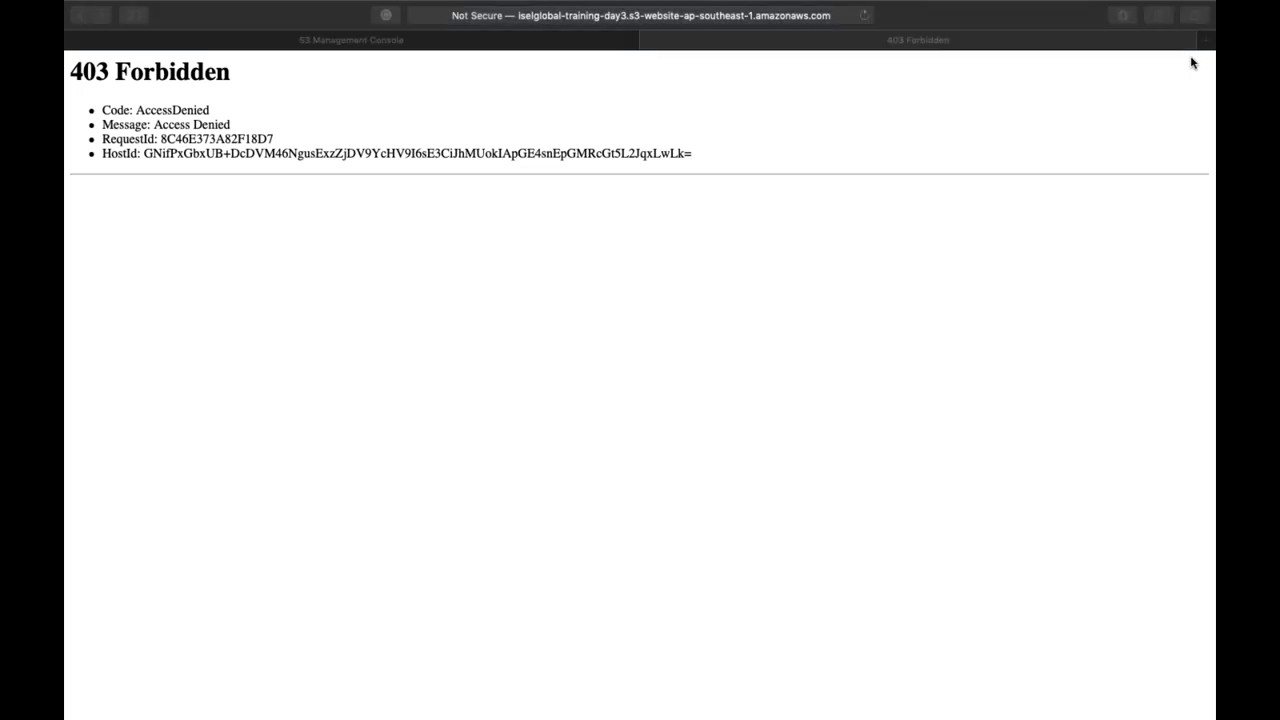
{"action": "left_click", "coordinate": [588, 157]}
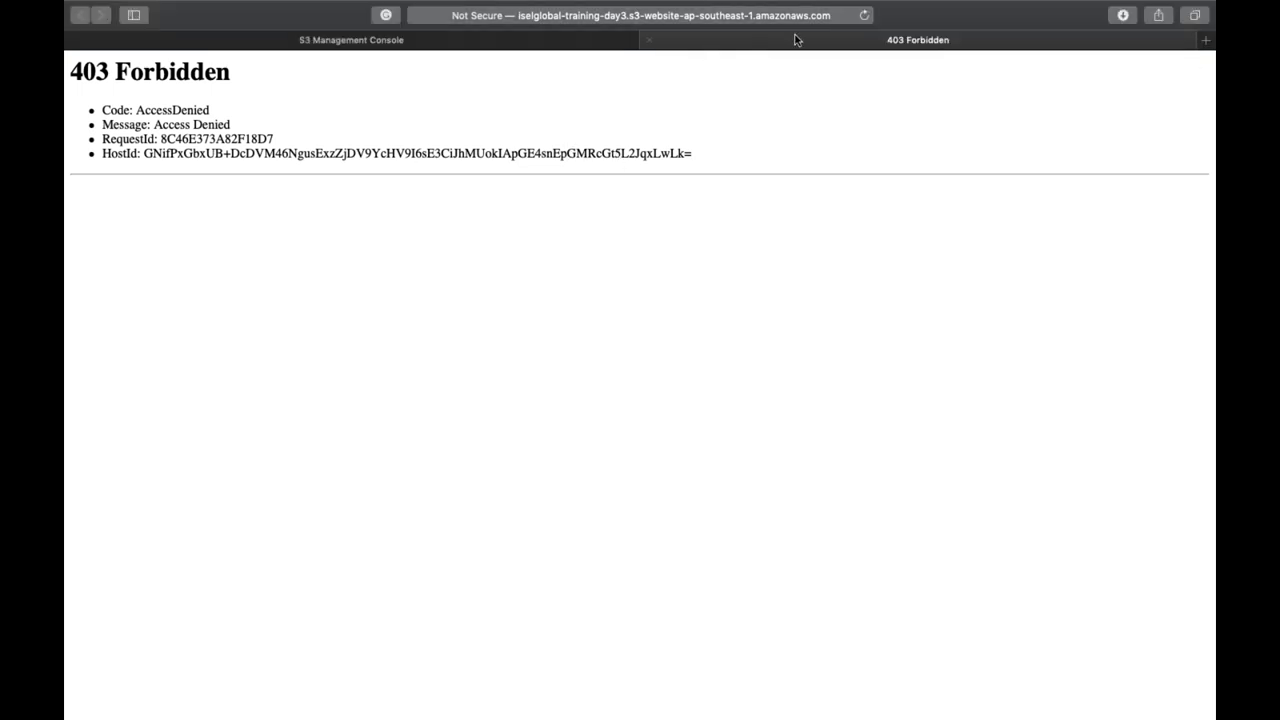
{"action": "left_click", "coordinate": [864, 15]}
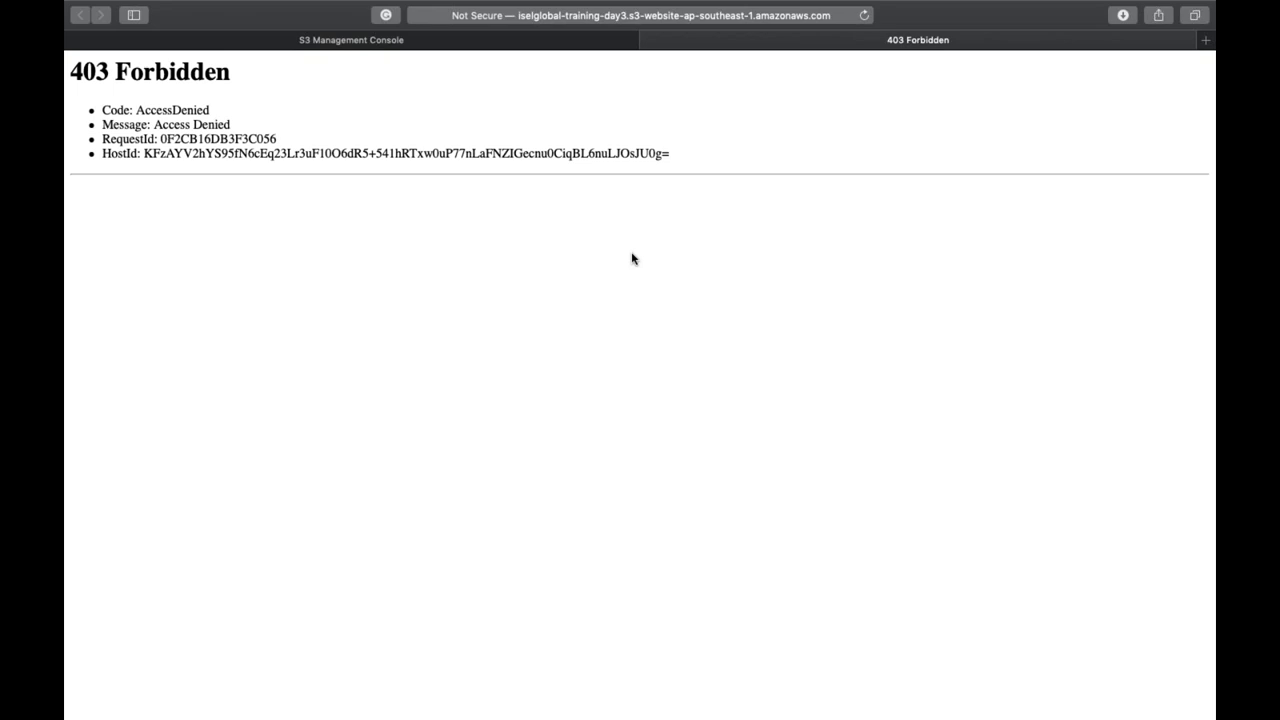
Make index.html public from the bucket's overview and reload the website endpoint page
{"action": "key", "text": "ctrl+shift+Tab"}
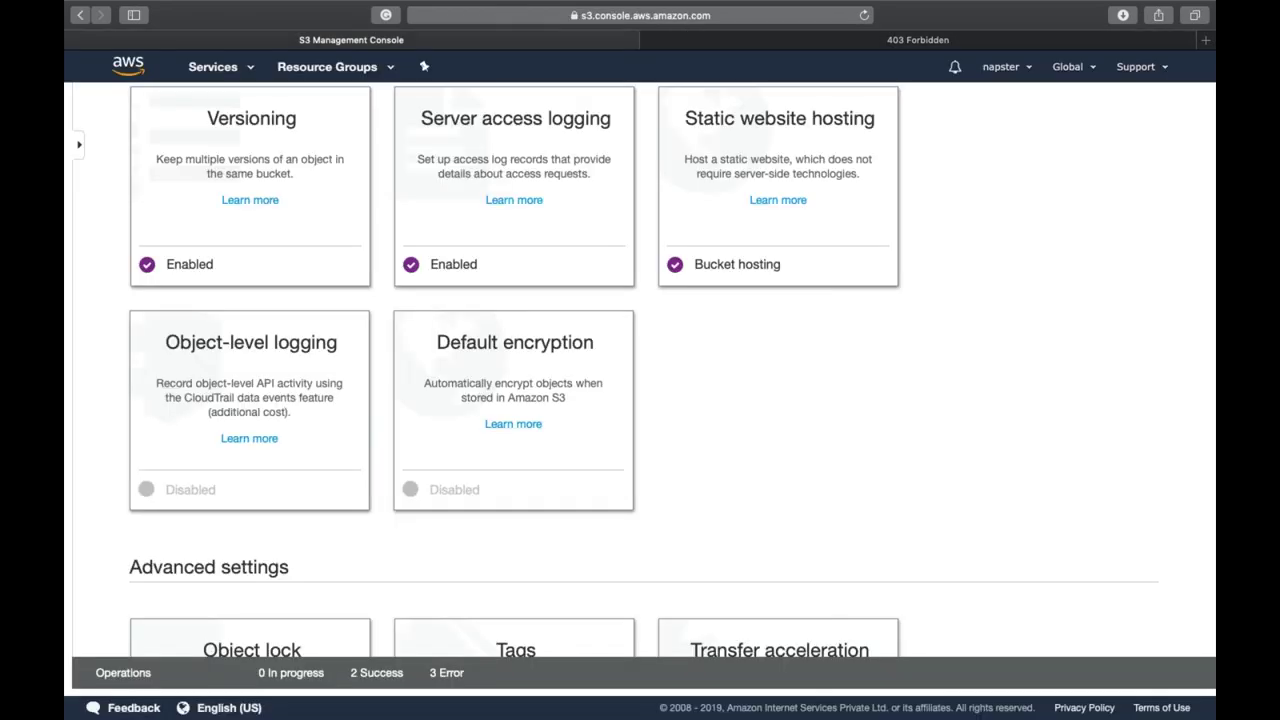
{"action": "scroll", "coordinate": [240, 190], "scroll_direction": "up", "scroll_amount": 3}
{"action": "left_click", "coordinate": [220, 155]}
{"action": "left_click", "coordinate": [148, 397]}
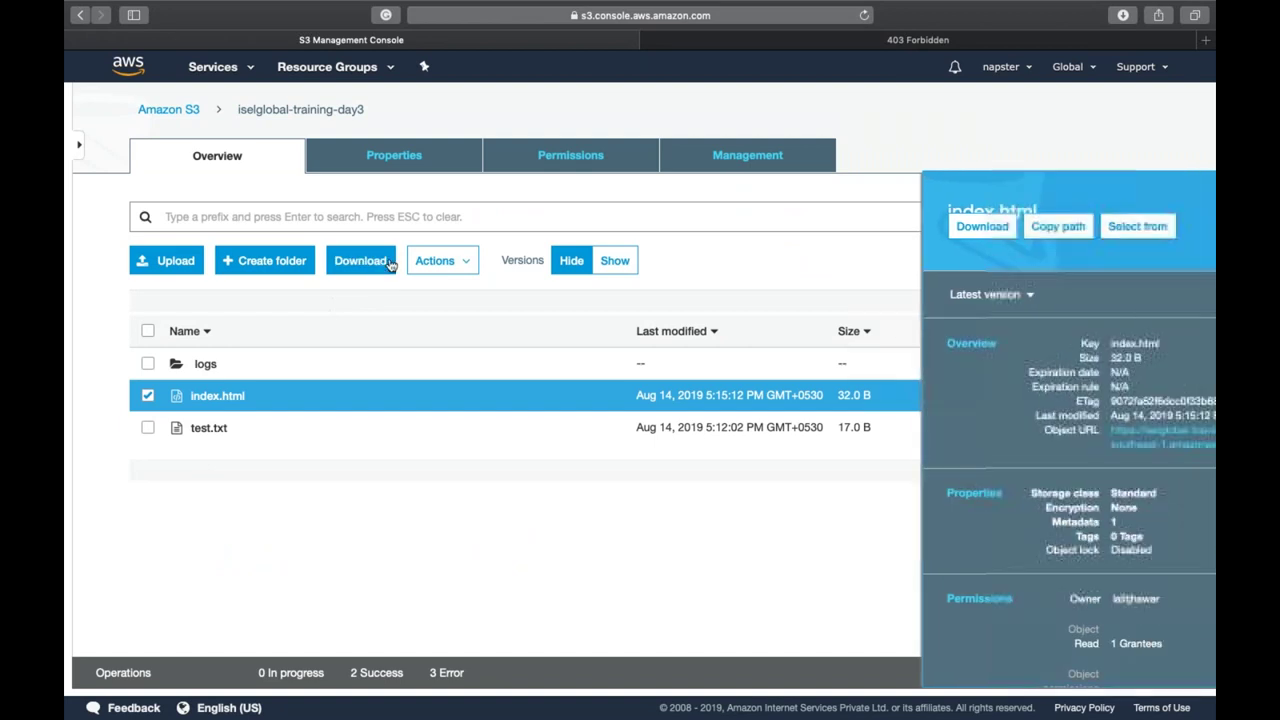
{"action": "left_click", "coordinate": [427, 262]}
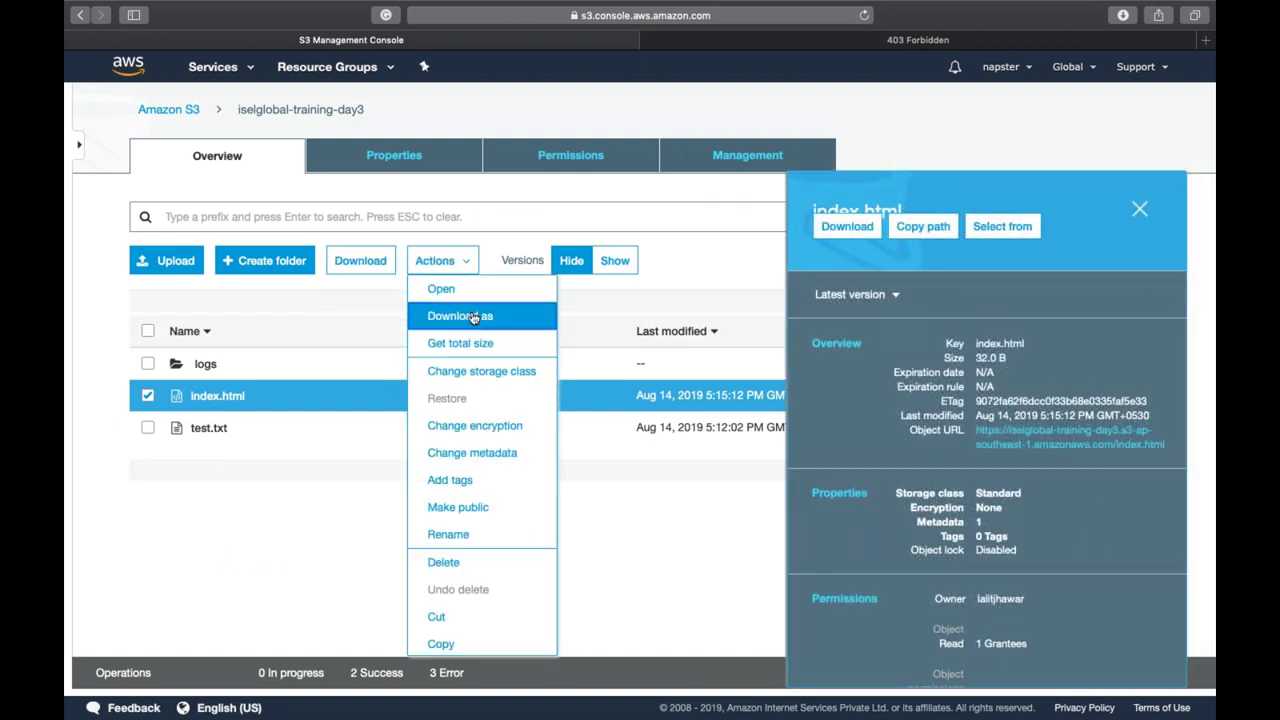
{"action": "left_click", "coordinate": [478, 509]}
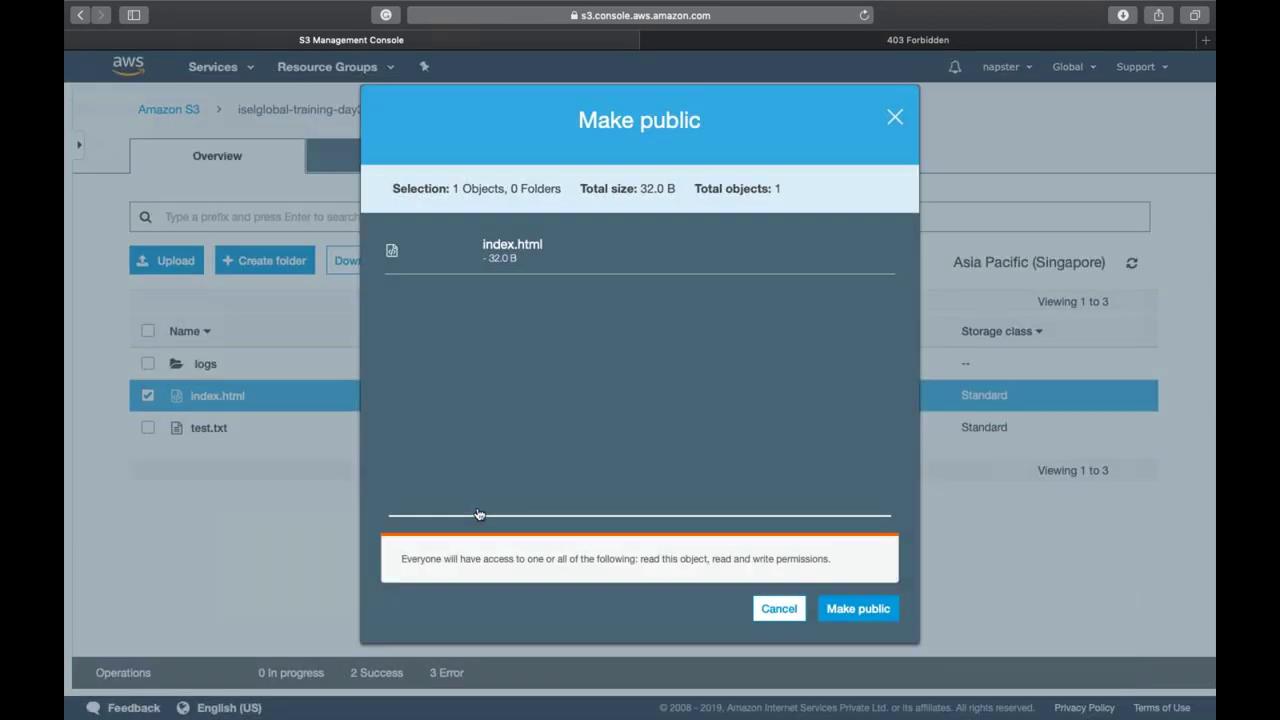
{"action": "left_click", "coordinate": [858, 609]}
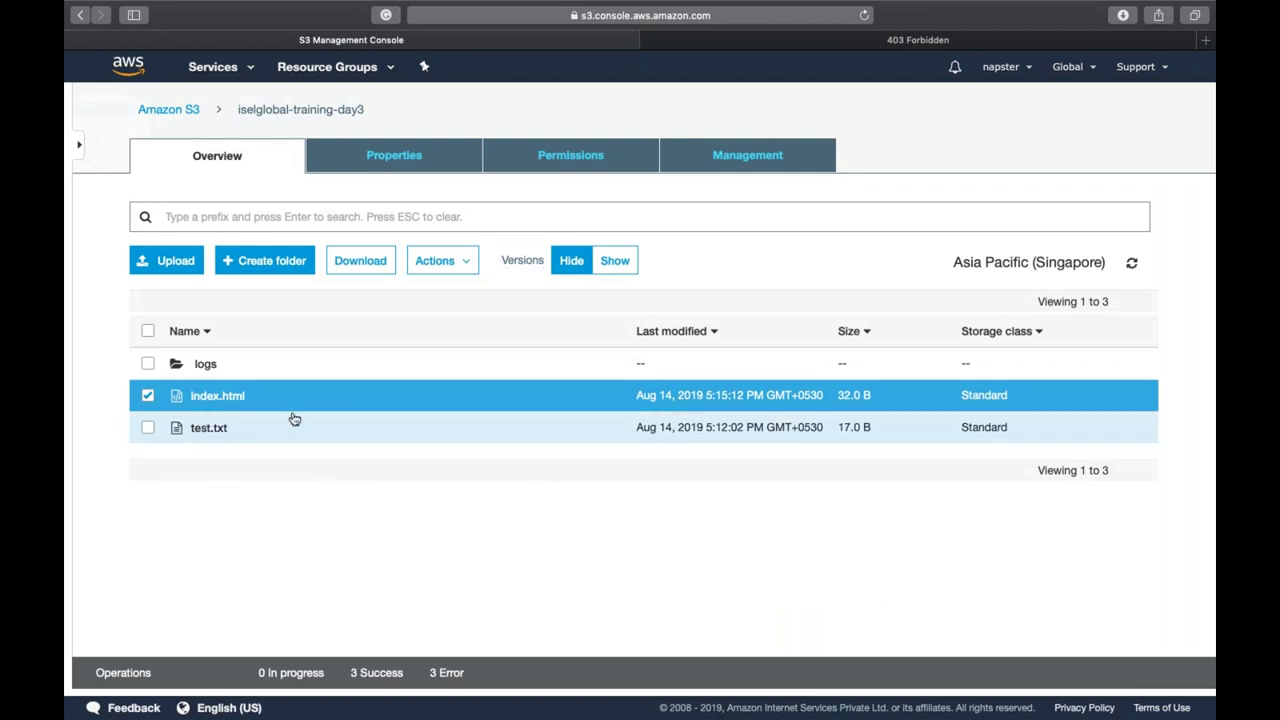
{"action": "key", "text": "ctrl+Tab"}
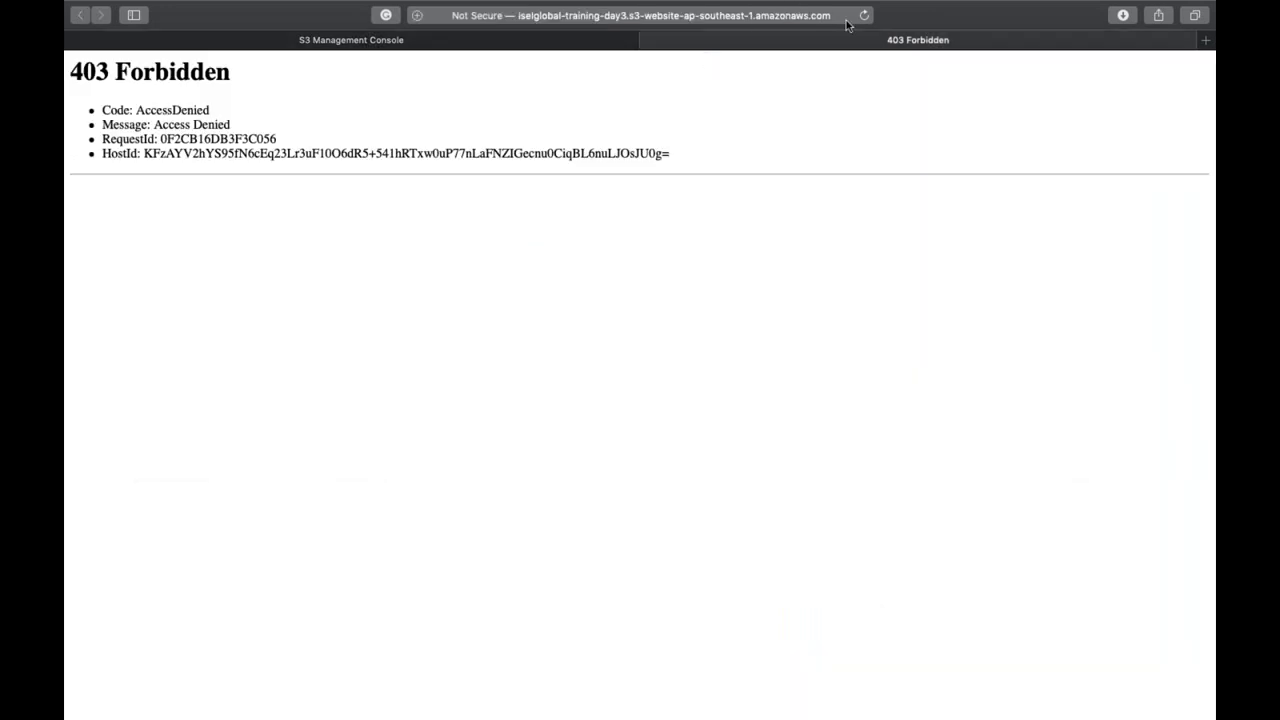
{"action": "left_click", "coordinate": [865, 17]}
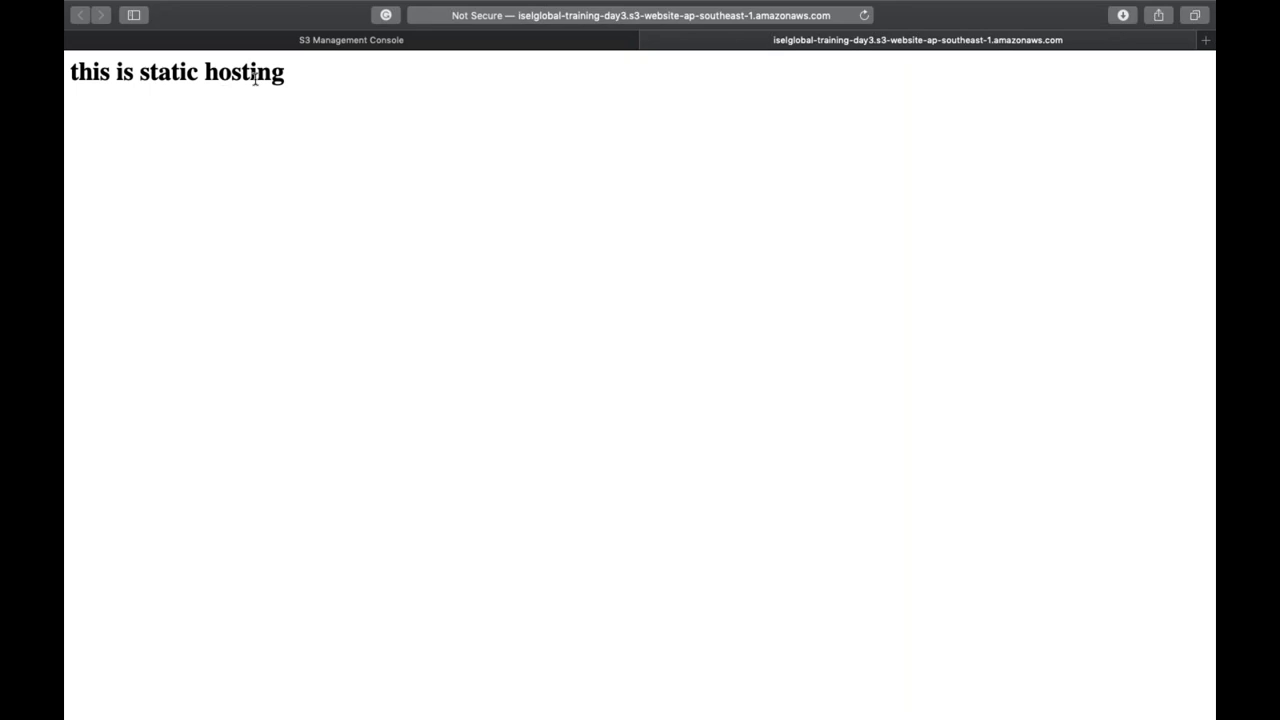
Search Google for "html template" in a new browser tab and look through the results
{"action": "key", "text": "super+t"}
{"action": "type", "text": "h"}
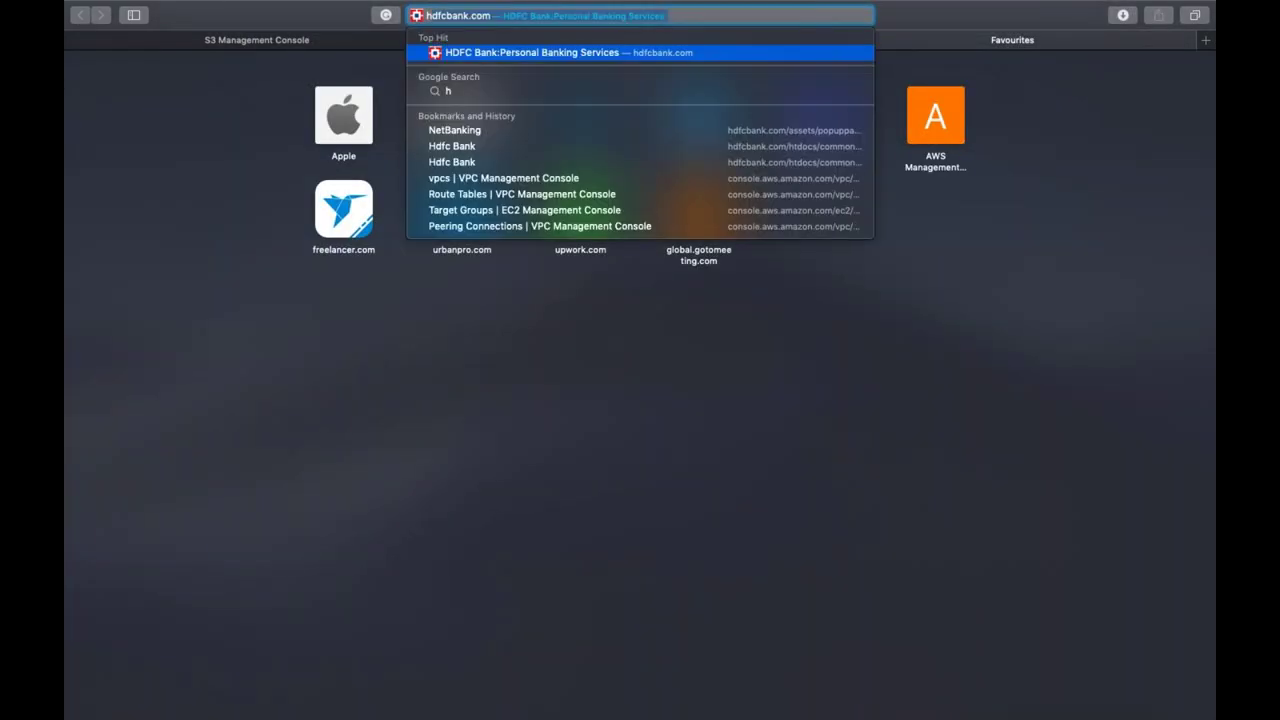
{"action": "type", "text": "tml templat"}
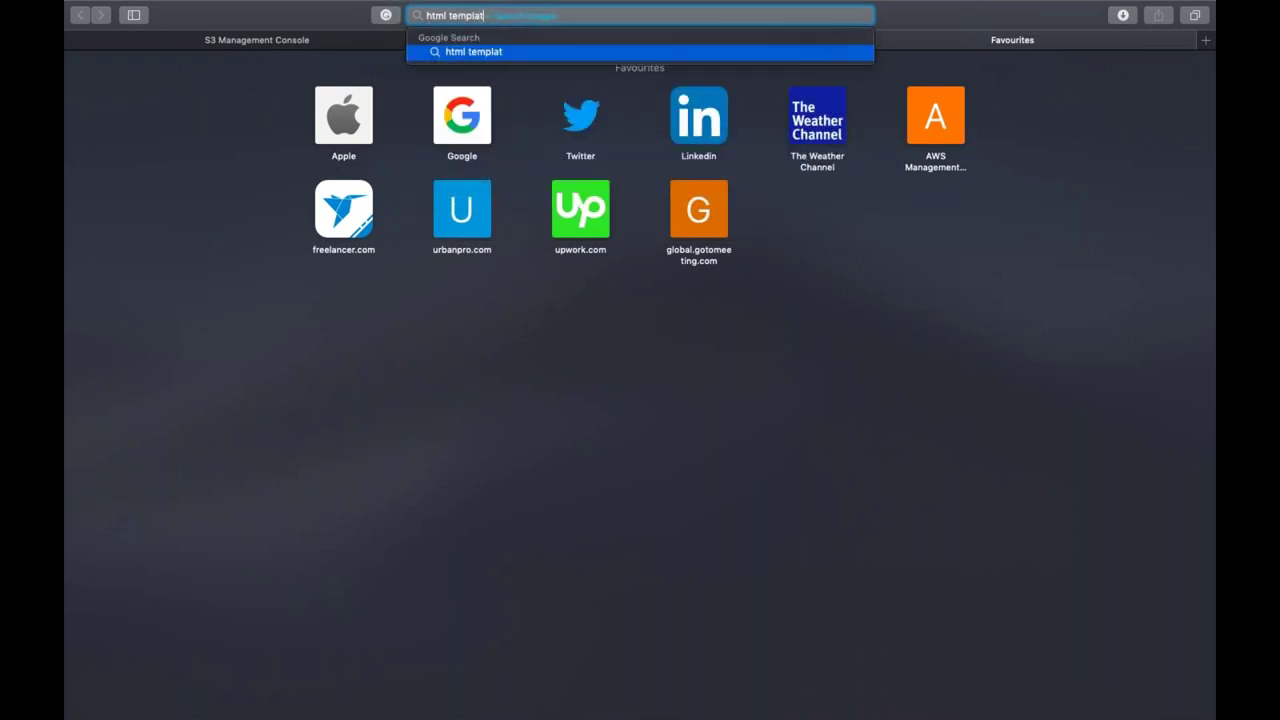
{"action": "type", "text": "e"}
{"action": "key", "text": "Return"}
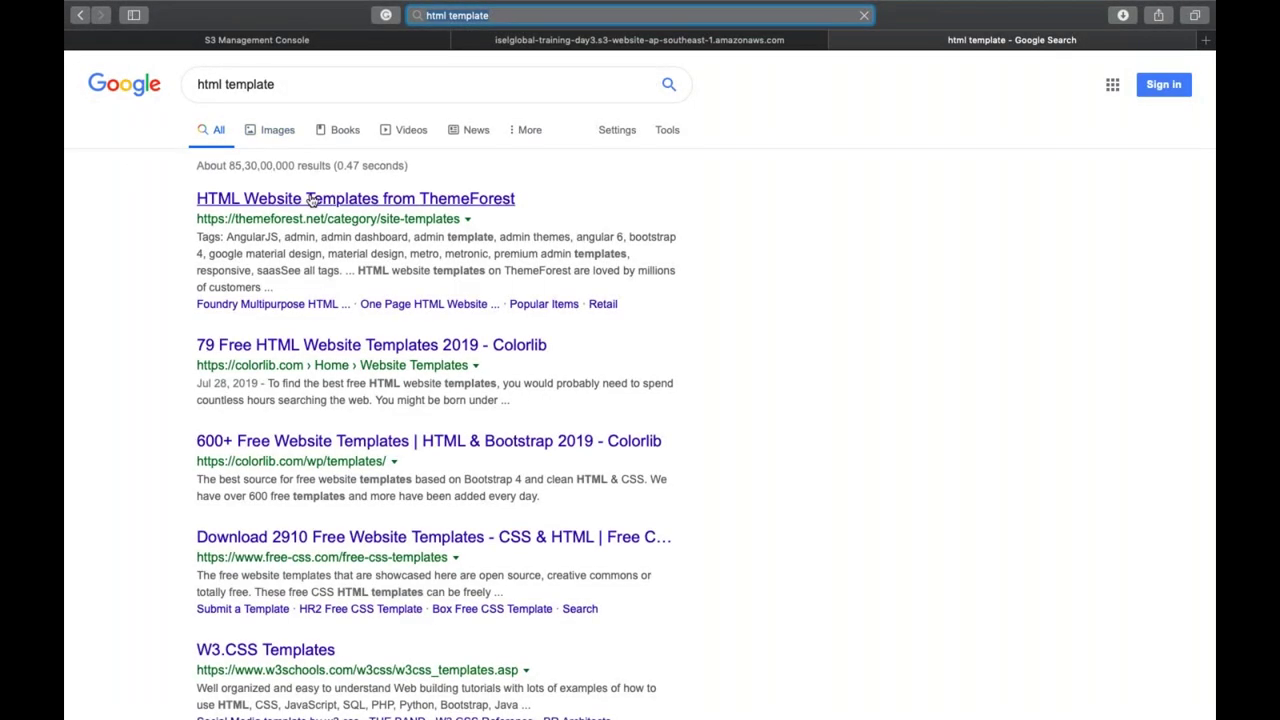
{"action": "scroll", "coordinate": [334, 470], "scroll_direction": "down", "scroll_amount": 1}
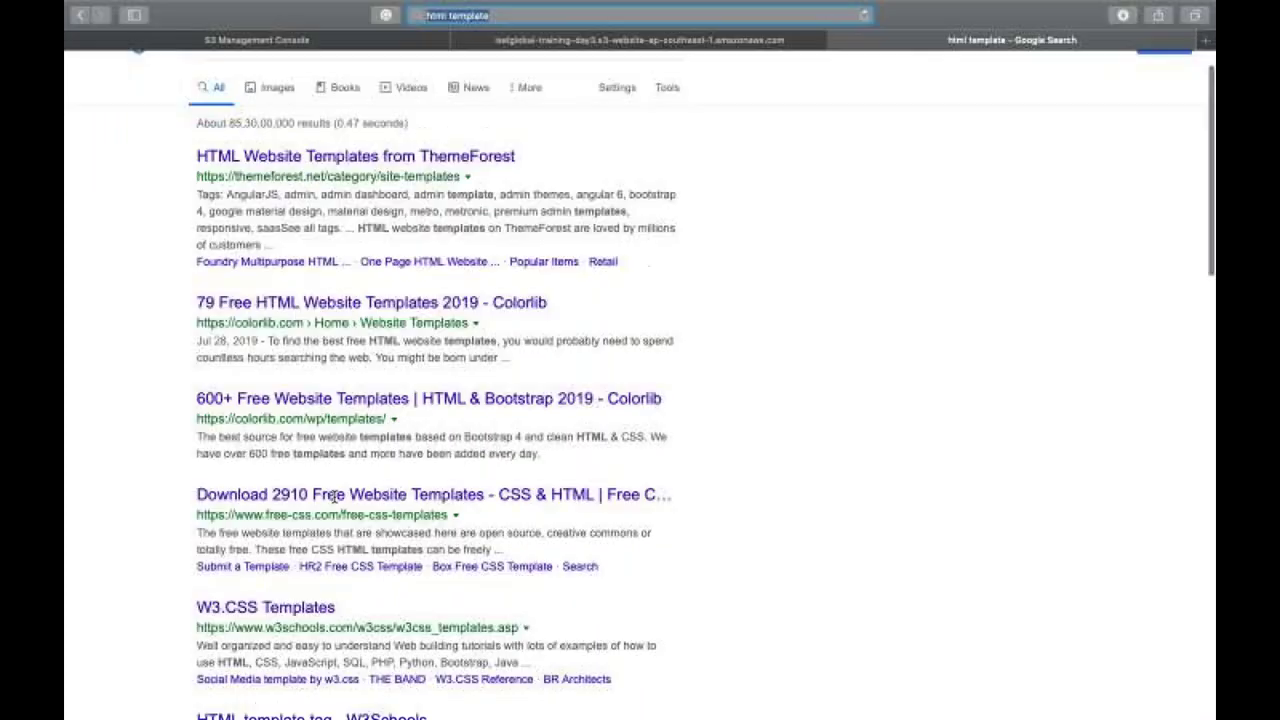
Open the Free CSS templates site from the search results, download the Chamb template, and close the tab
{"action": "left_click", "coordinate": [384, 509]}
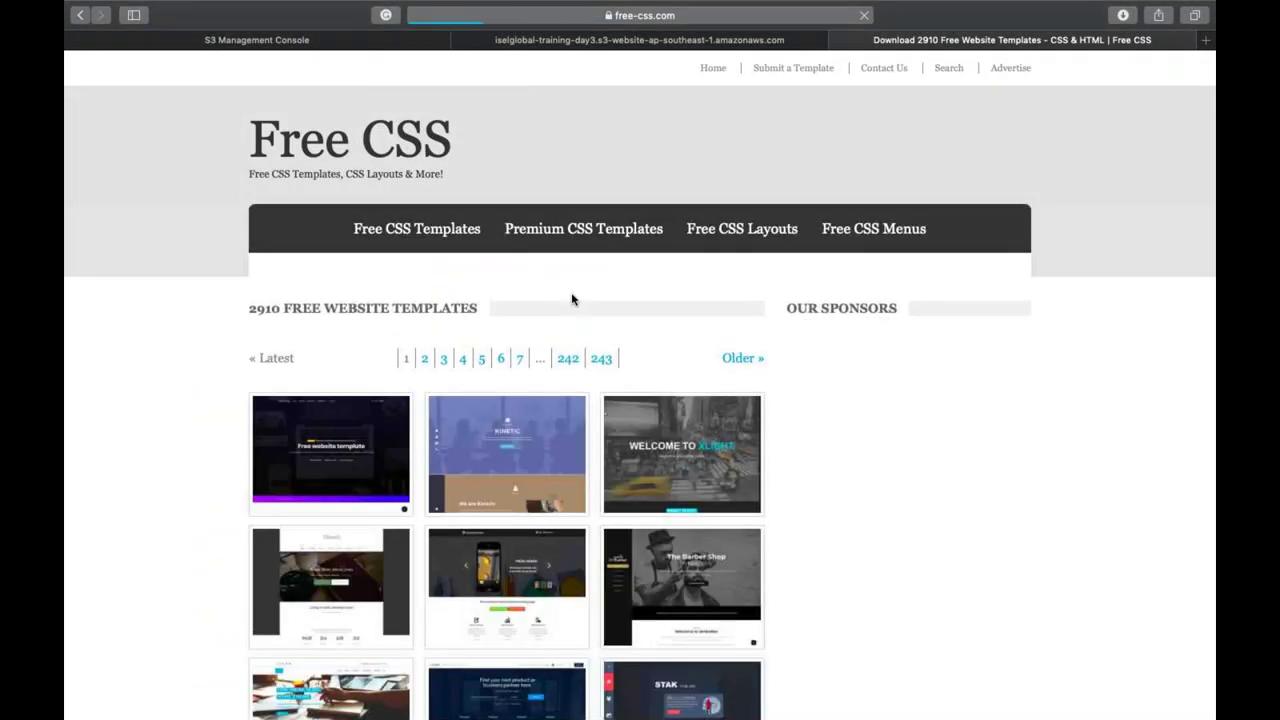
{"action": "scroll", "coordinate": [571, 298], "scroll_direction": "down", "scroll_amount": 3}
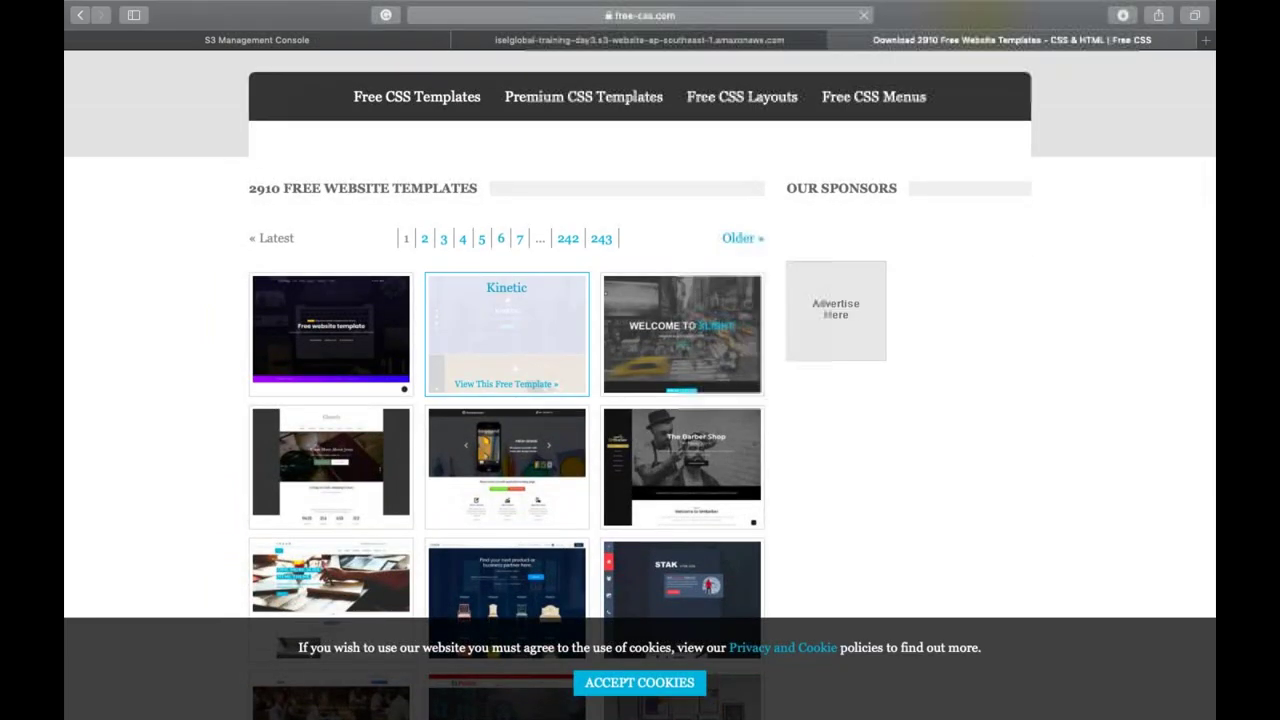
{"action": "scroll", "coordinate": [706, 276], "scroll_direction": "down", "scroll_amount": 3}
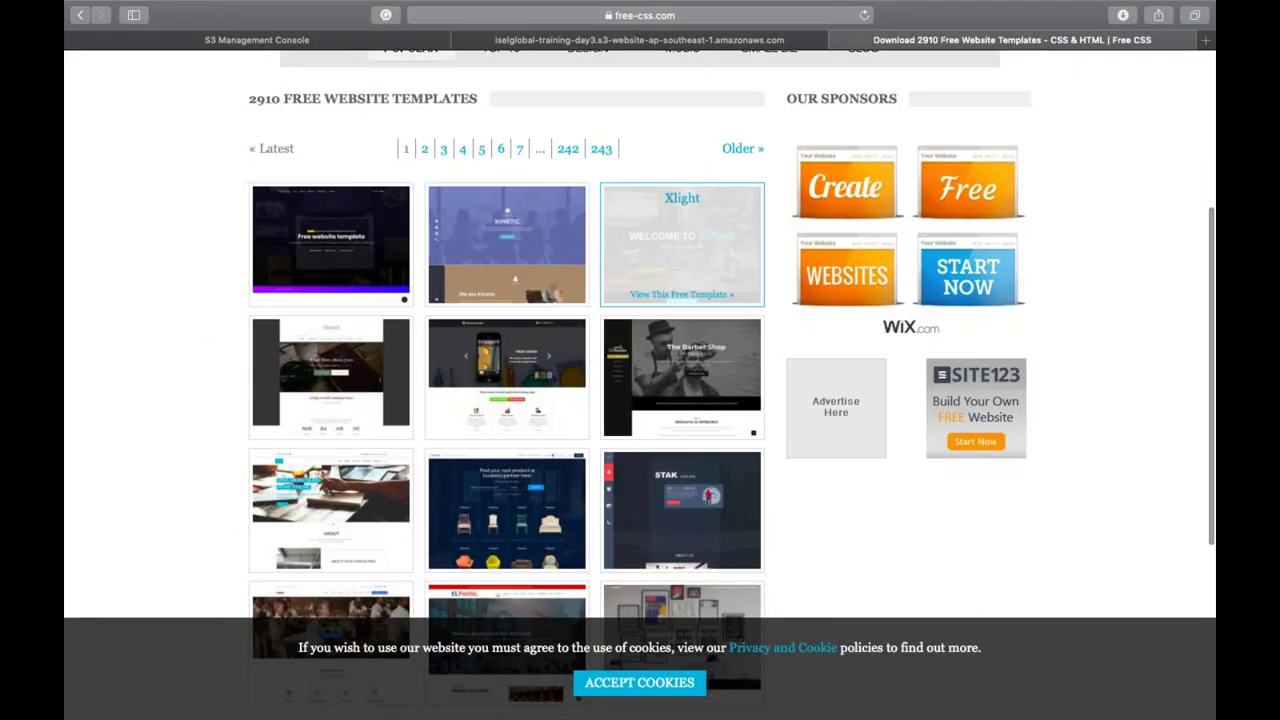
{"action": "left_click", "coordinate": [528, 511]}
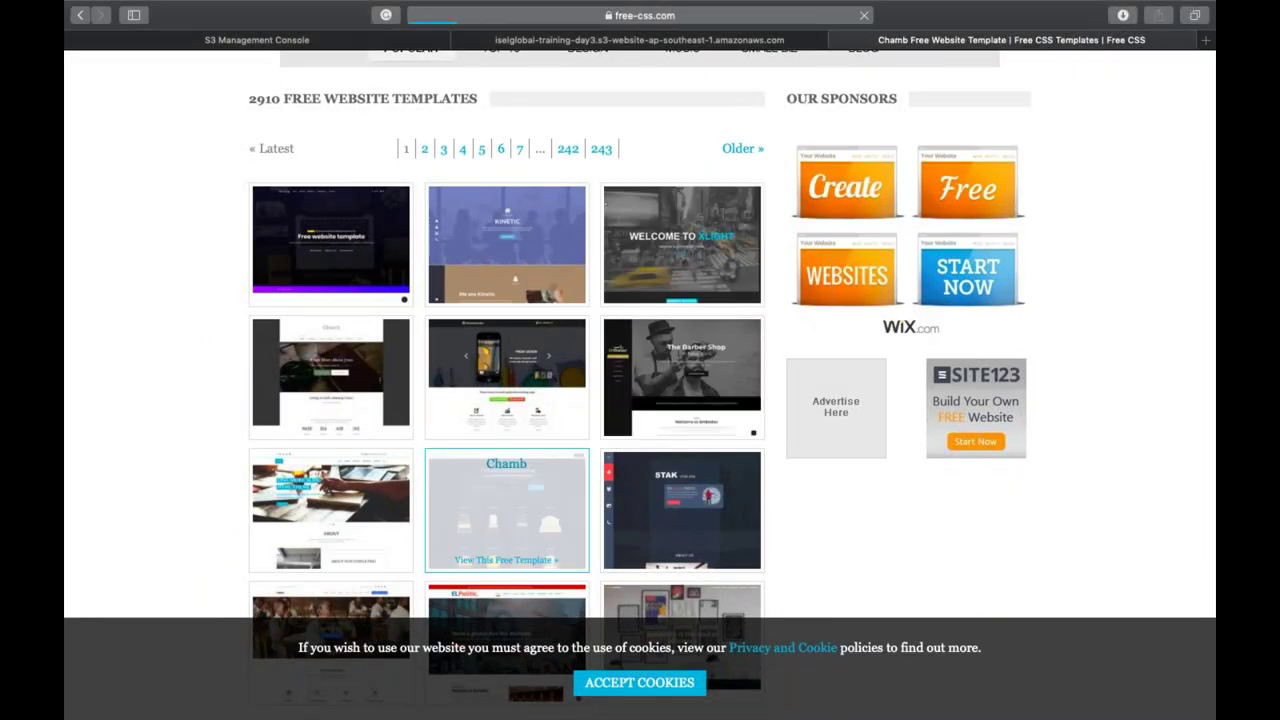
{"action": "scroll", "coordinate": [606, 541], "scroll_direction": "down", "scroll_amount": 3}
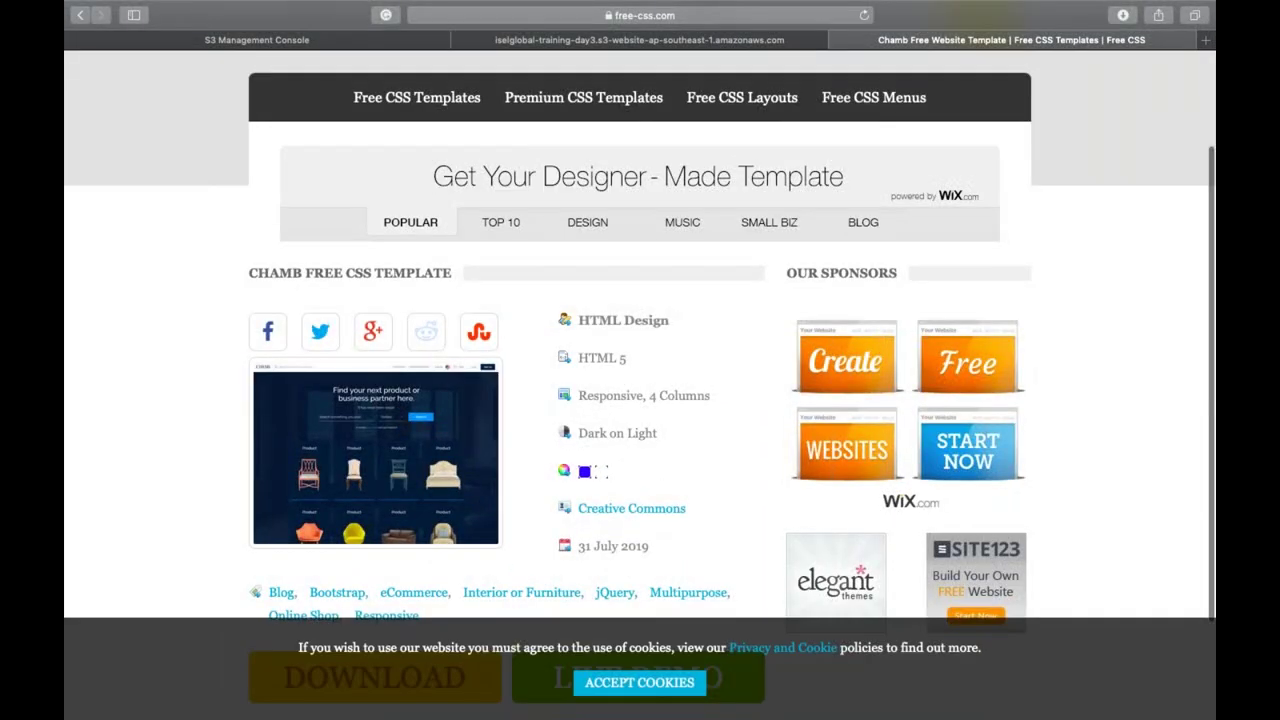
{"action": "scroll", "coordinate": [606, 541], "scroll_direction": "down", "scroll_amount": 3}
{"action": "left_click", "coordinate": [429, 543]}
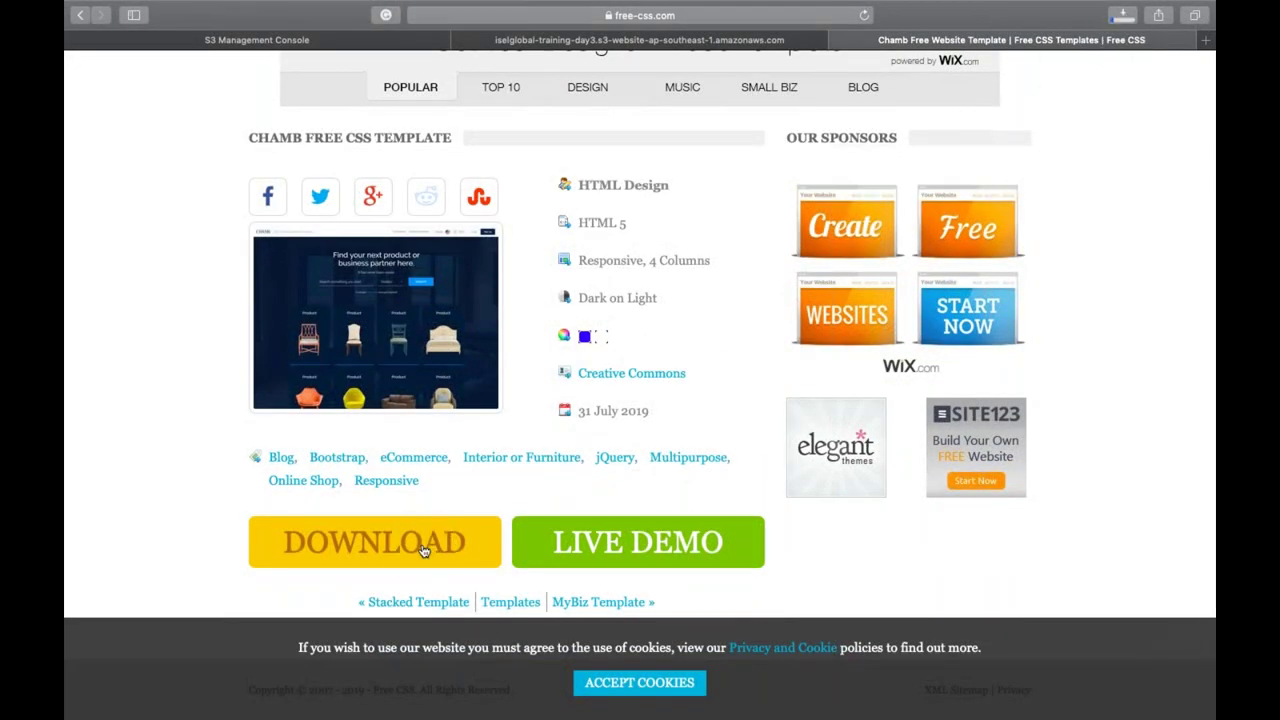
{"action": "key", "text": "super+w"}
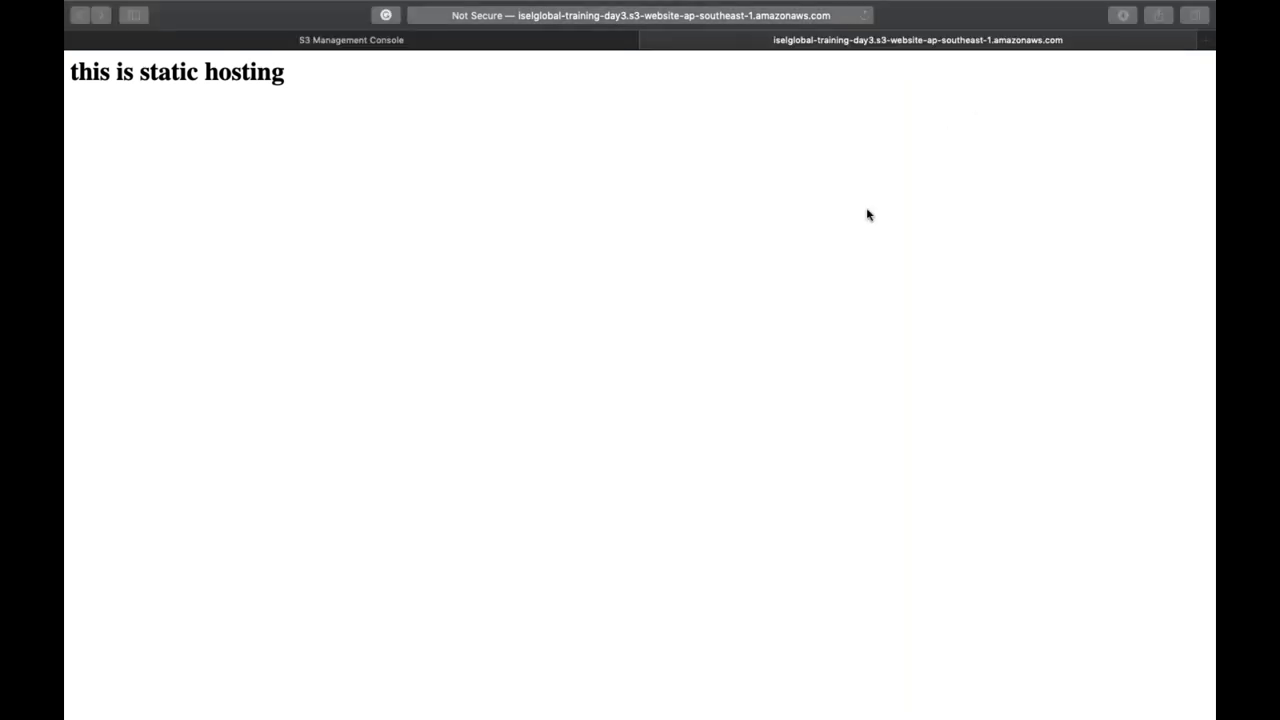
Locate the downloaded Chamb template zip in Finder, extract it, and open the chamb folder
{"action": "left_click", "coordinate": [1128, 16]}
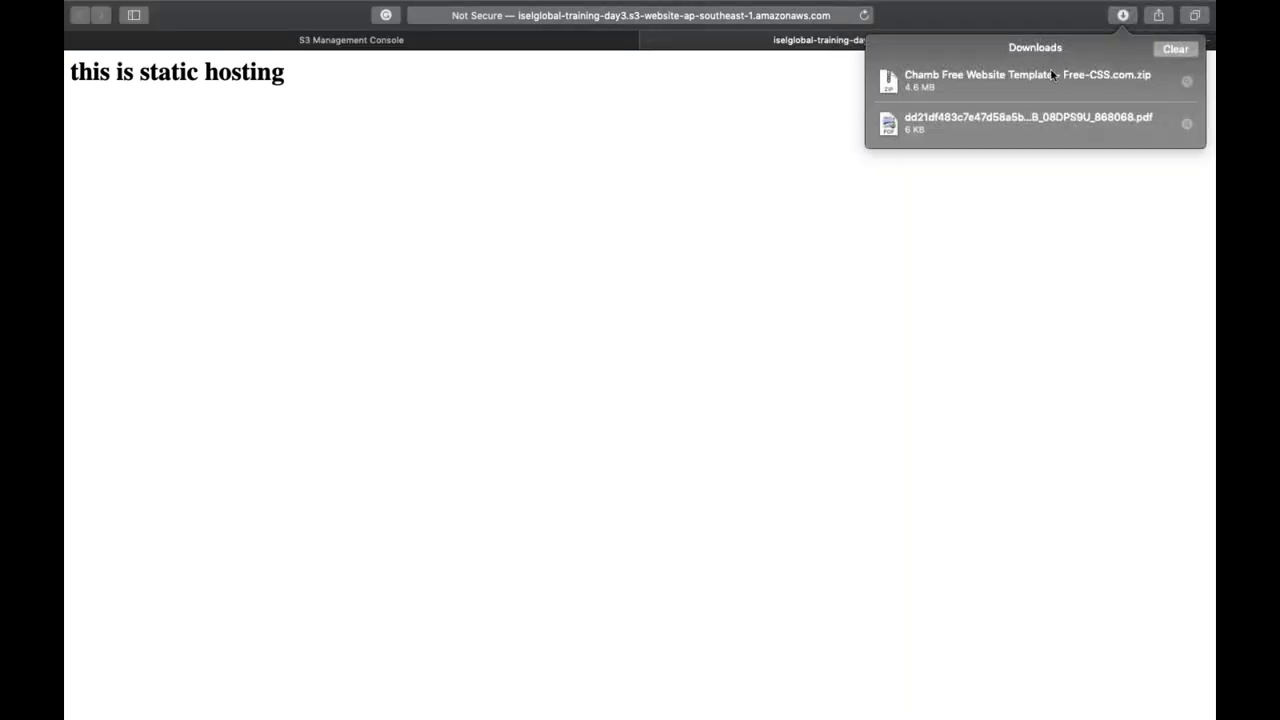
{"action": "left_click", "coordinate": [1186, 85]}
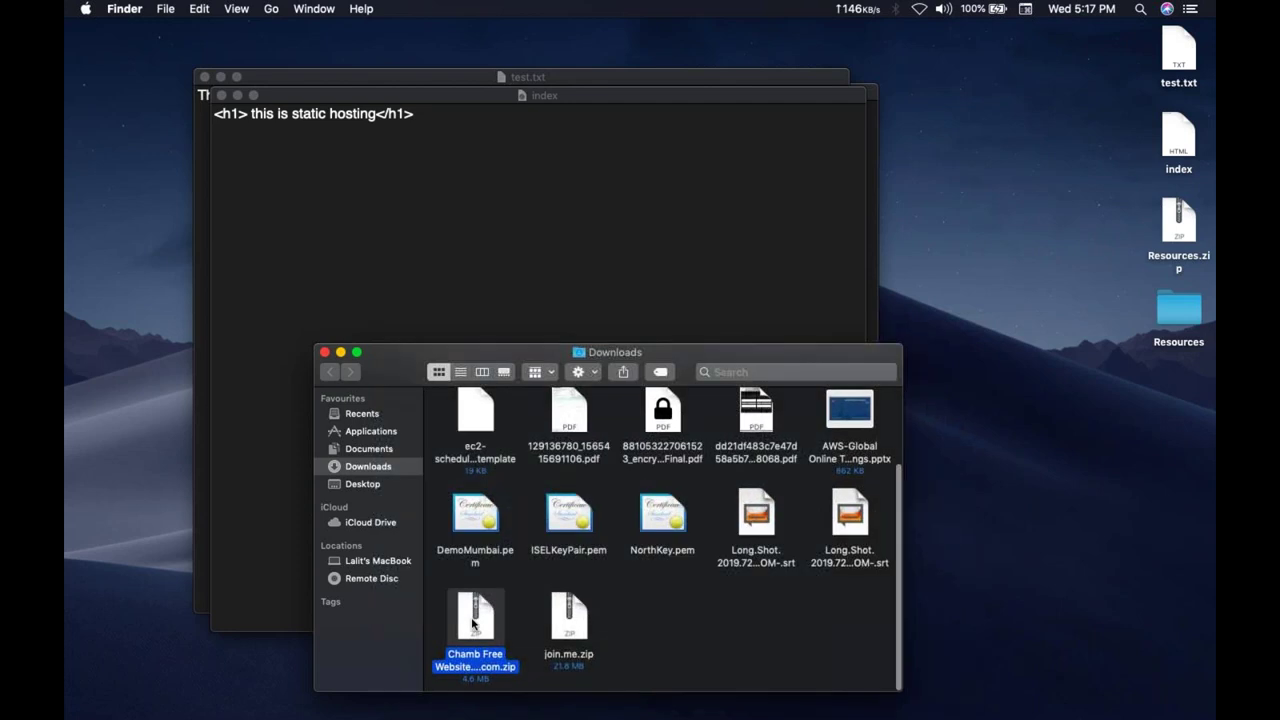
{"action": "double_click", "coordinate": [474, 615]}
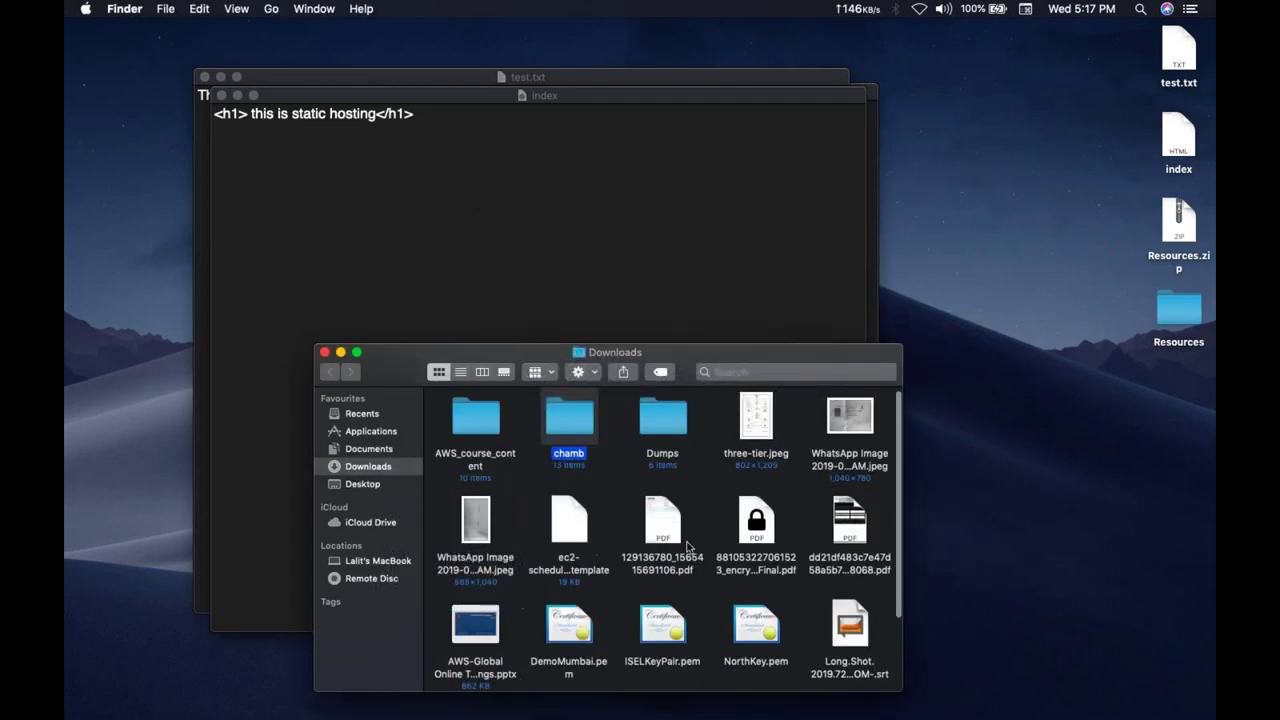
{"action": "double_click", "coordinate": [572, 430]}
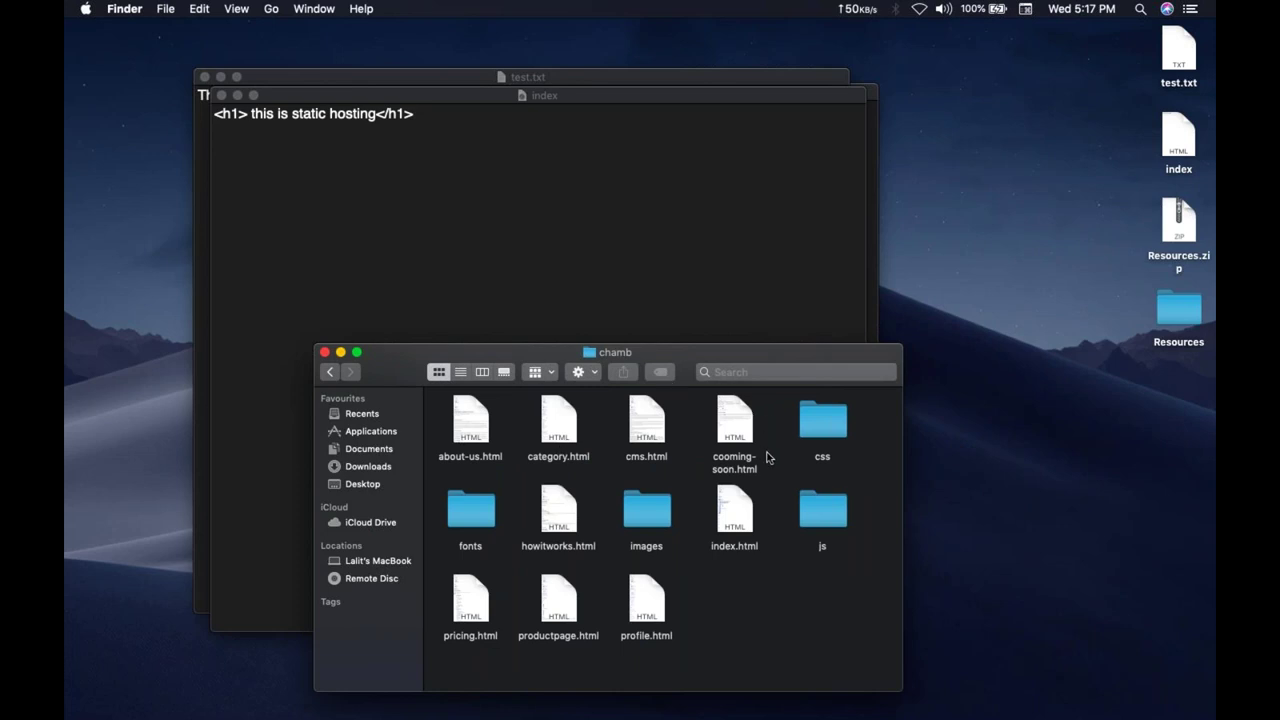
Start an upload to the iselglobal-training-day3 bucket in the S3 console and add all files and folders from the chamb folder
{"action": "key", "text": "ctrl+Right"}
{"action": "key", "text": "ctrl+shift+Tab"}
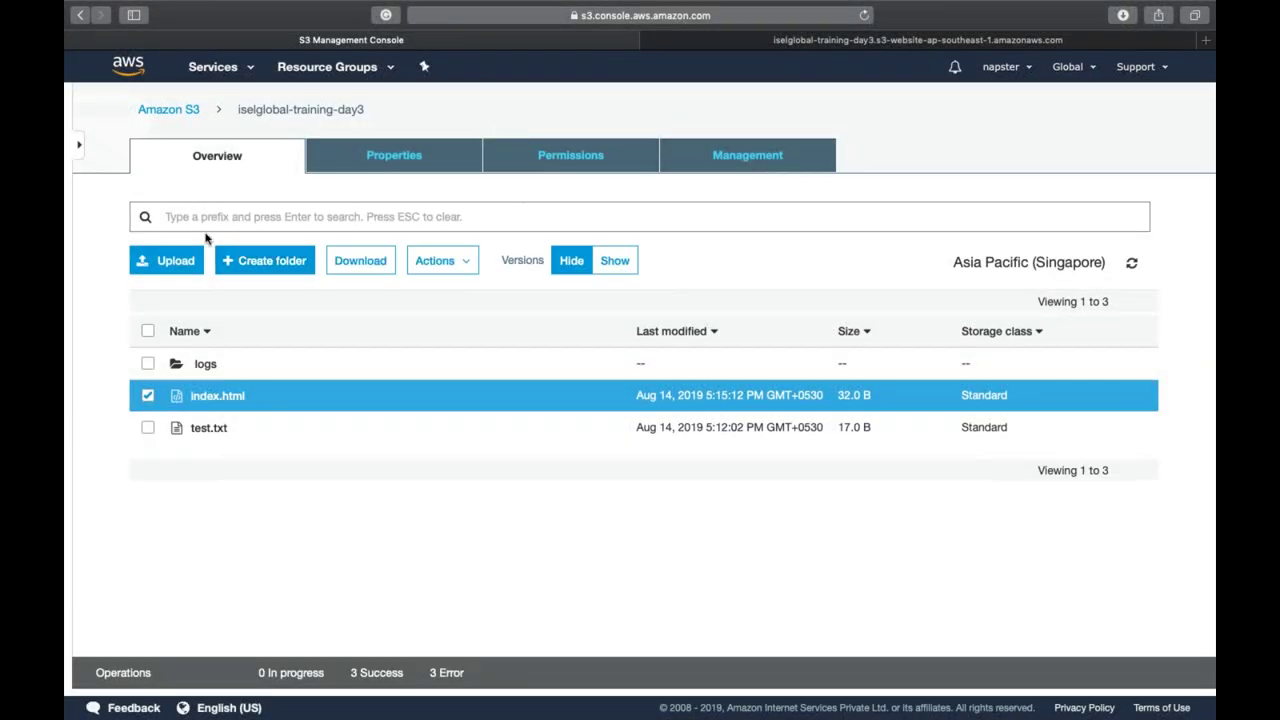
{"action": "left_click", "coordinate": [174, 259]}
{"action": "key", "text": "ctrl+Left"}
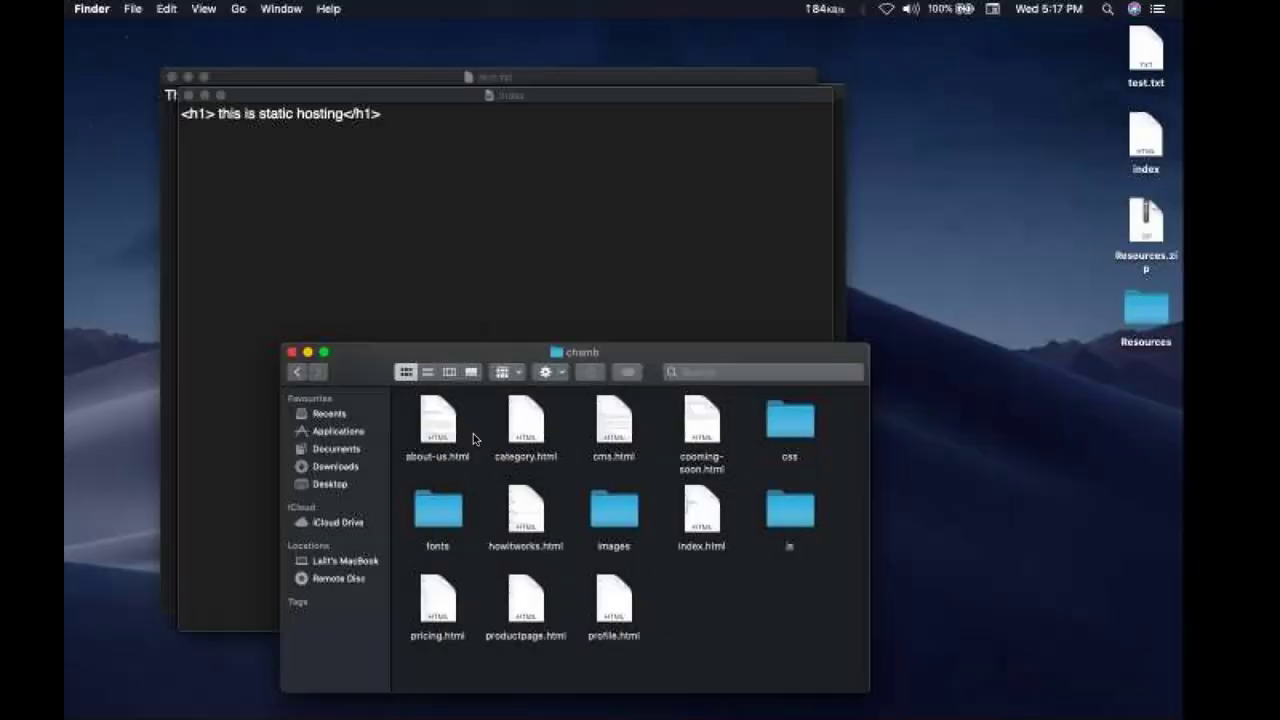
{"action": "key", "text": "super+a"}
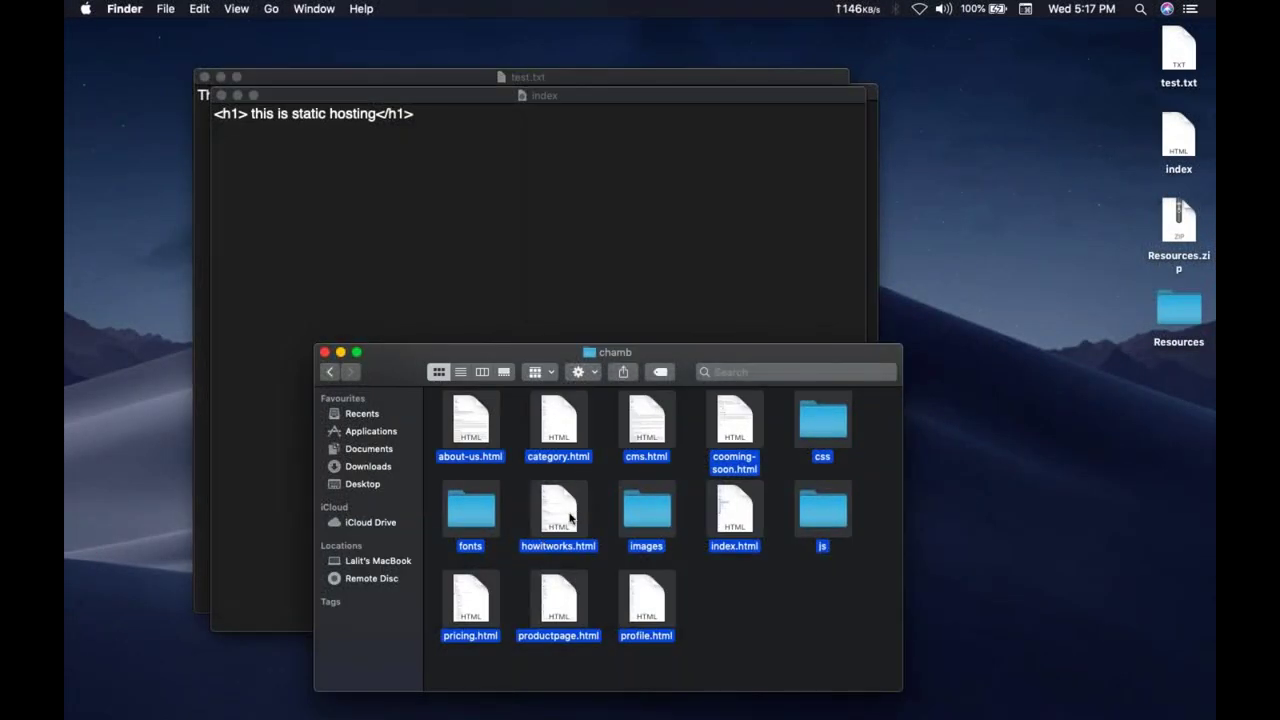
{"action": "left_click_drag", "start_coordinate": [570, 517], "coordinate": [597, 352]}
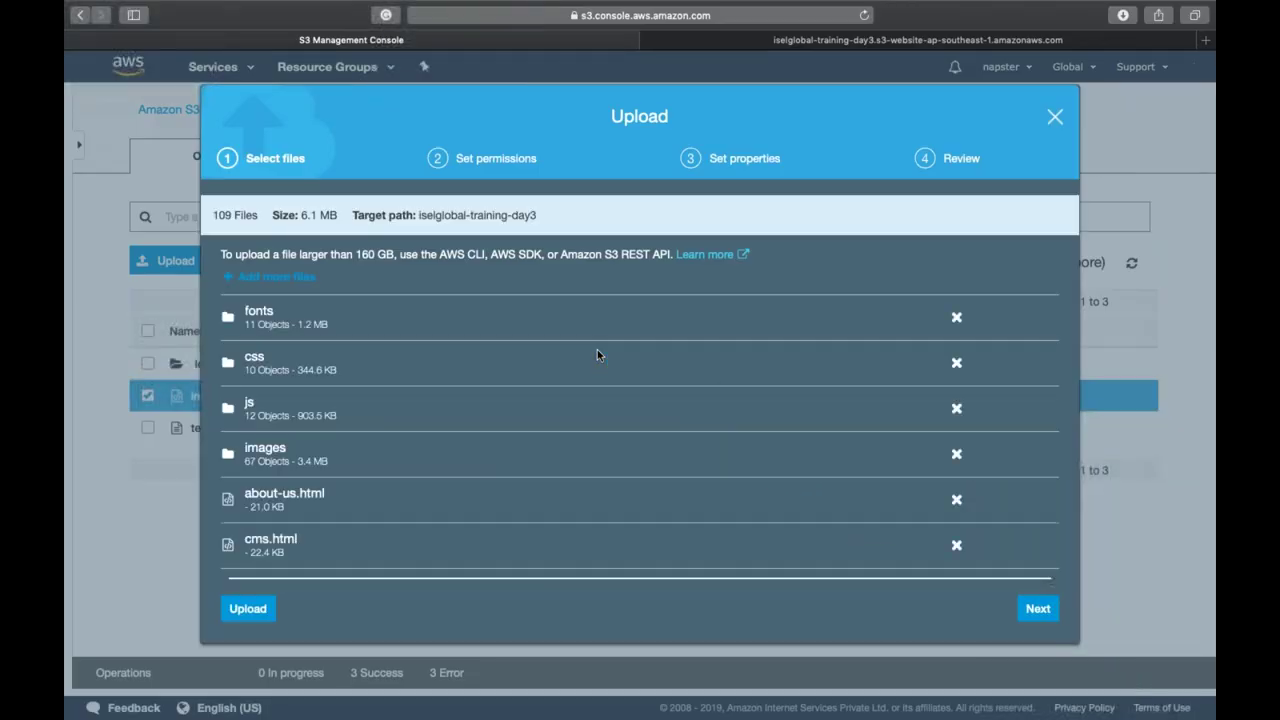
Grant public read access to the template files, keep the default properties, and upload them to the bucket
{"action": "scroll", "coordinate": [597, 349], "scroll_direction": "down", "scroll_amount": 5}
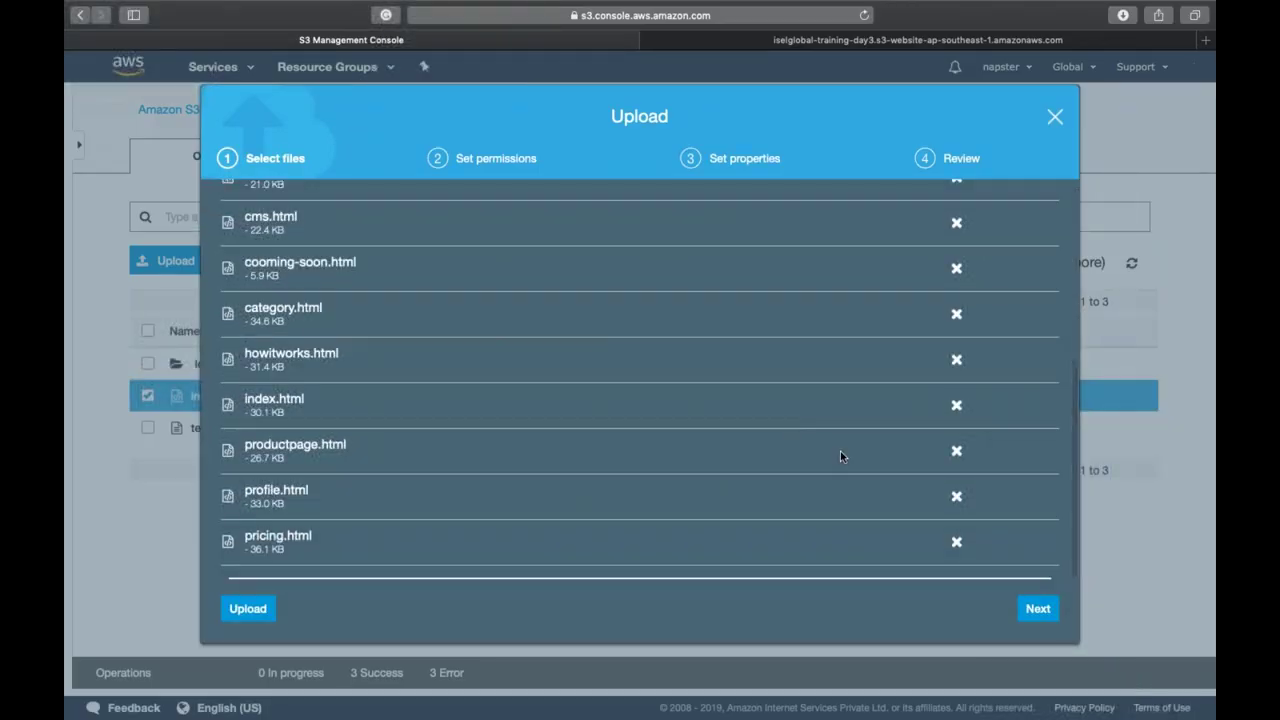
{"action": "left_click", "coordinate": [1030, 610]}
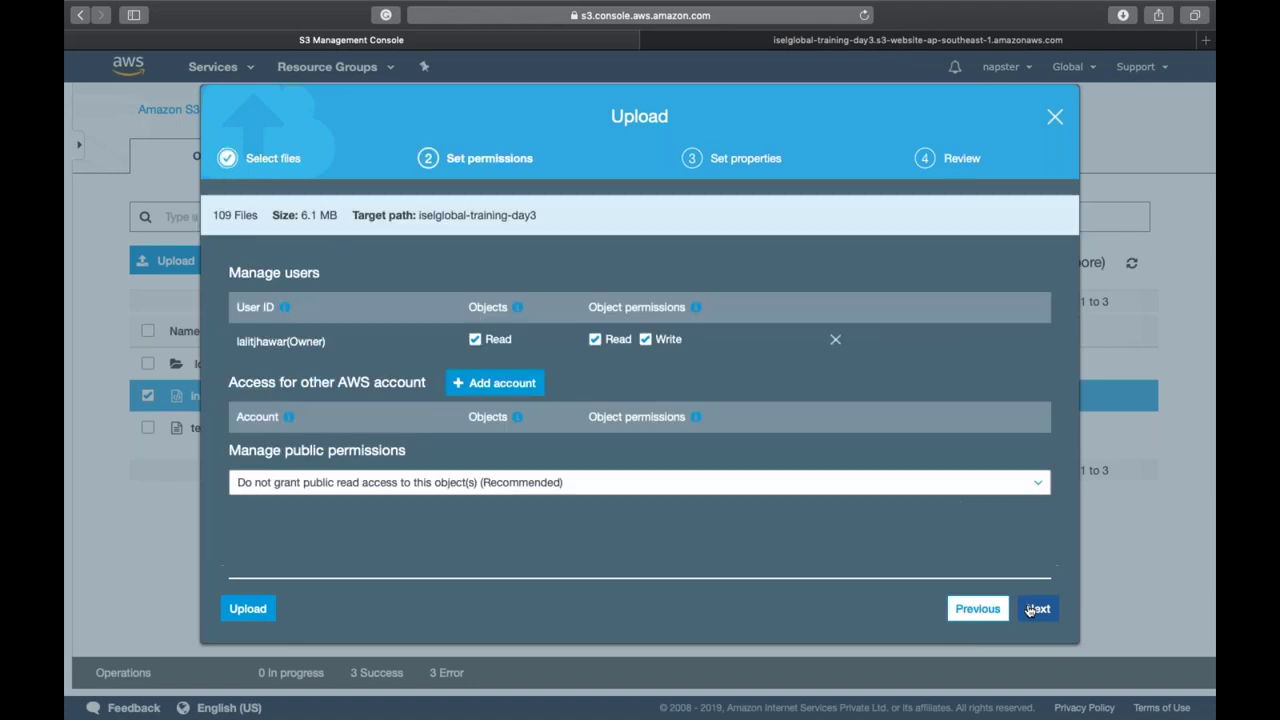
{"action": "left_click", "coordinate": [480, 484]}
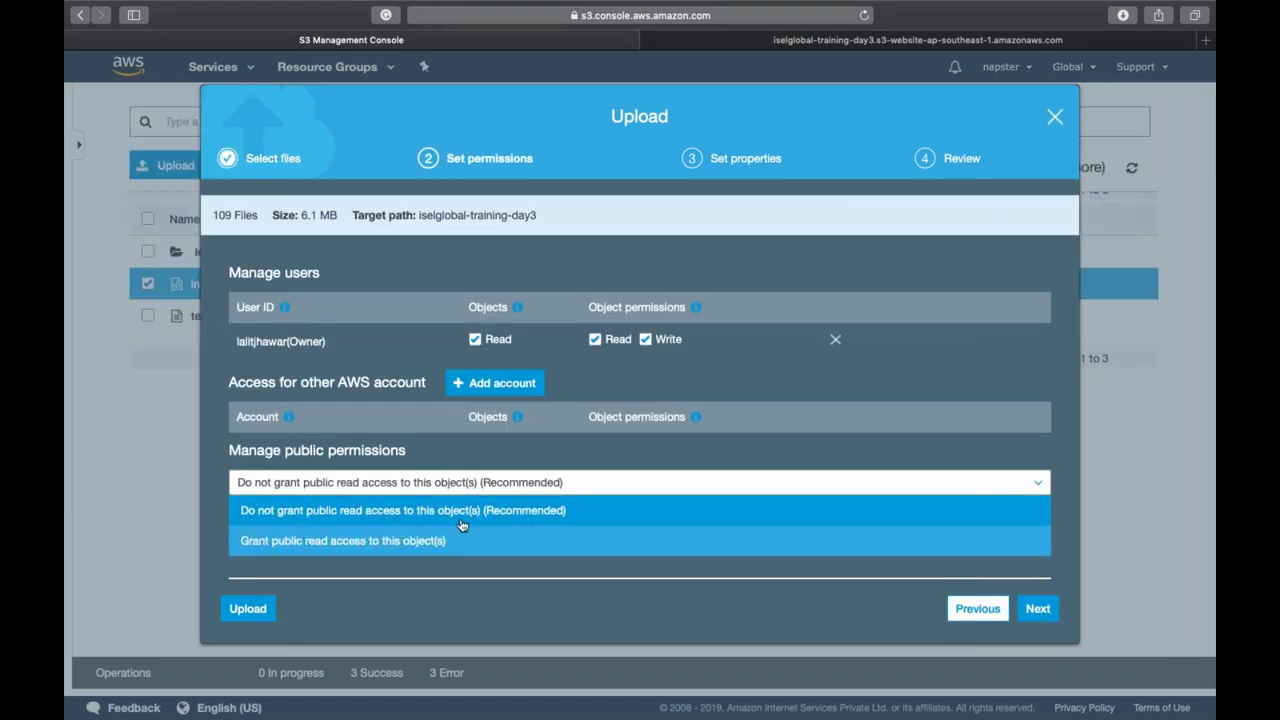
{"action": "left_click", "coordinate": [370, 541]}
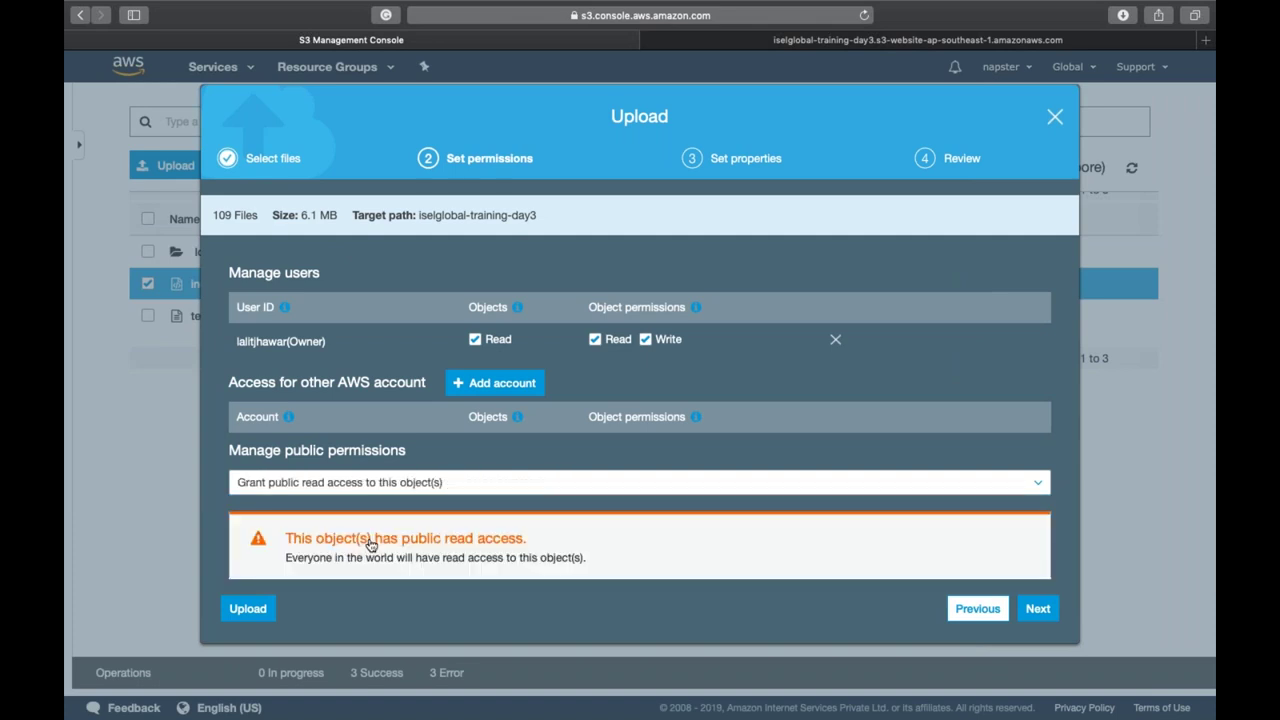
{"action": "scroll", "coordinate": [512, 528], "scroll_direction": "down", "scroll_amount": 1}
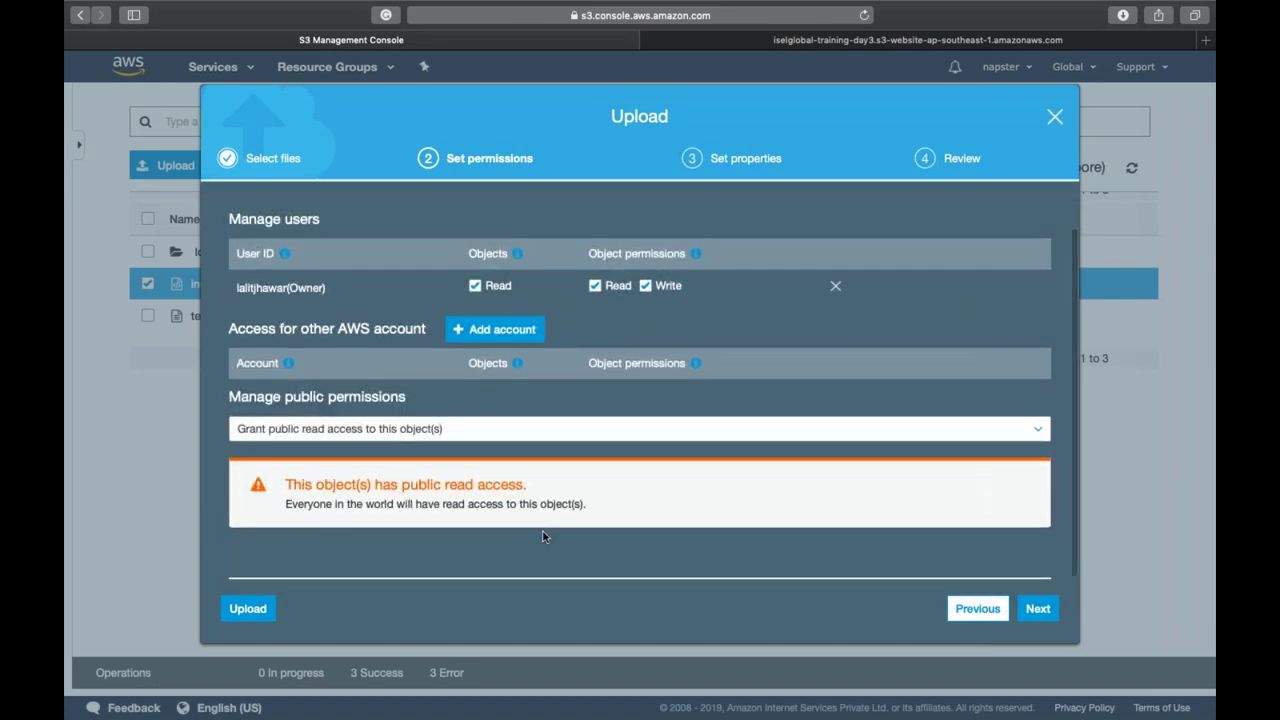
{"action": "left_click", "coordinate": [1034, 606]}
{"action": "left_click", "coordinate": [1034, 606]}
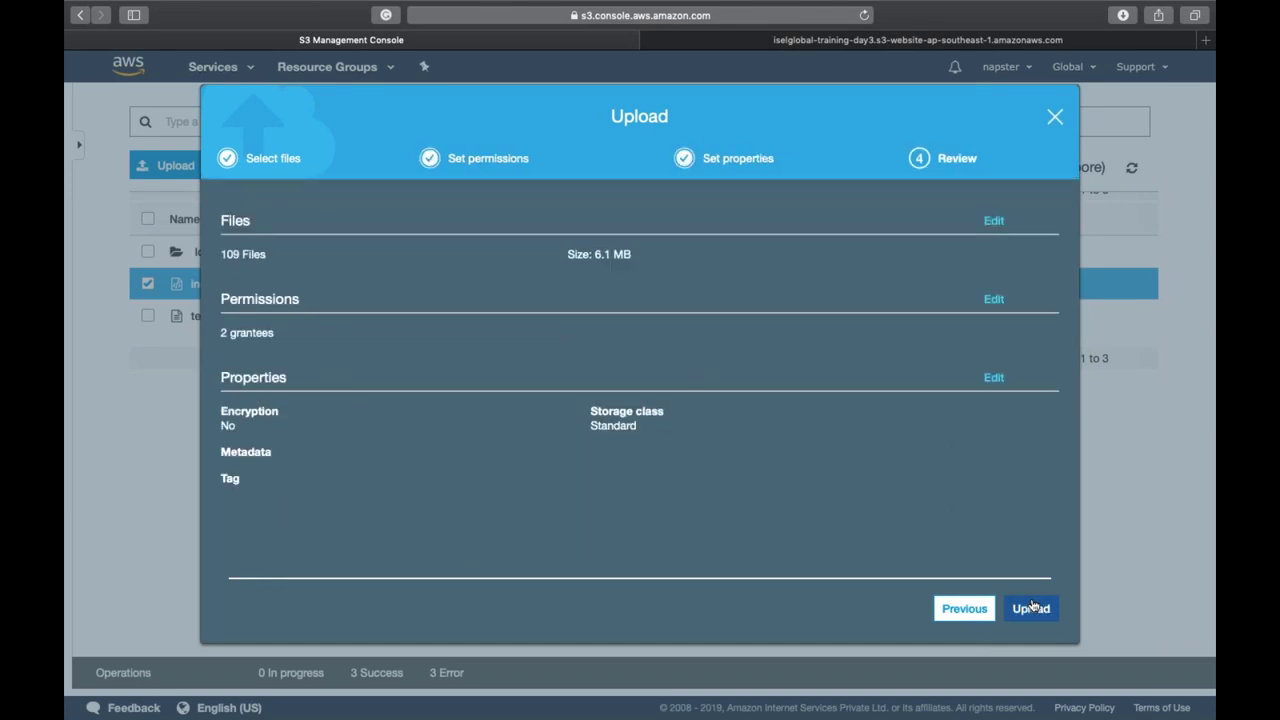
{"action": "left_click", "coordinate": [1031, 608]}
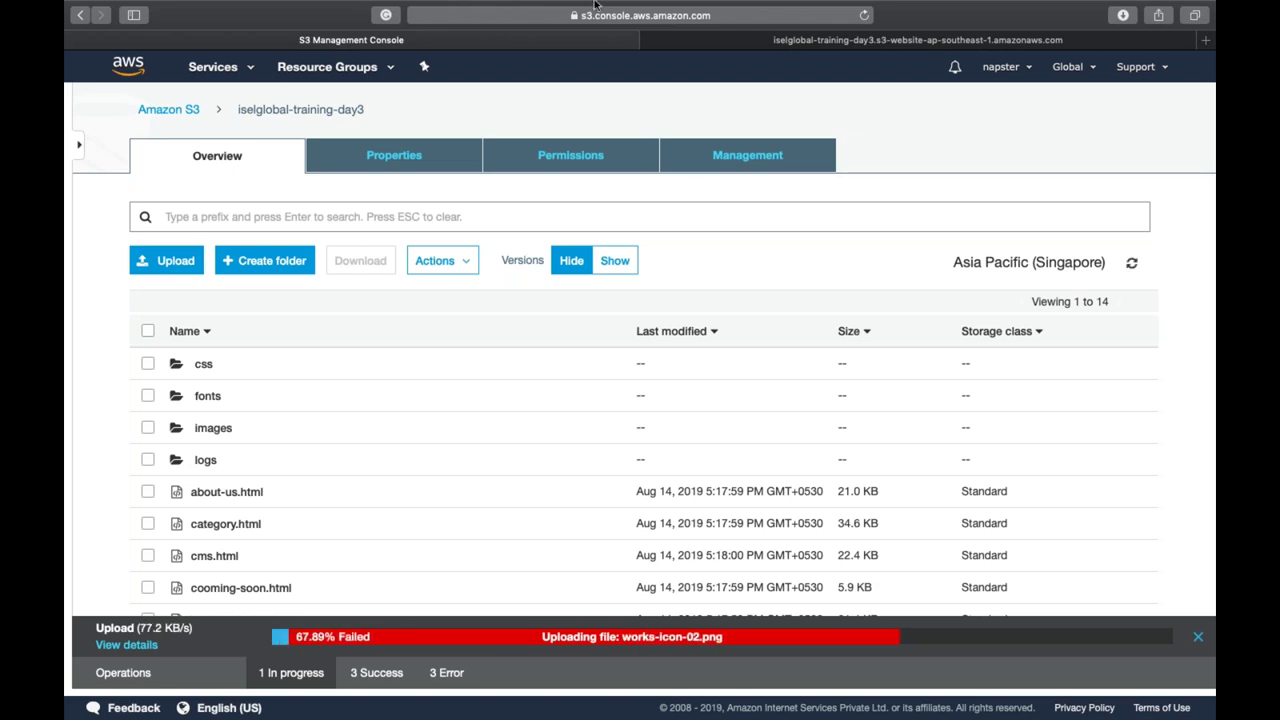
Check the installed extensions in Safari's preferences and close the preferences window
{"action": "left_click", "coordinate": [122, 8]}
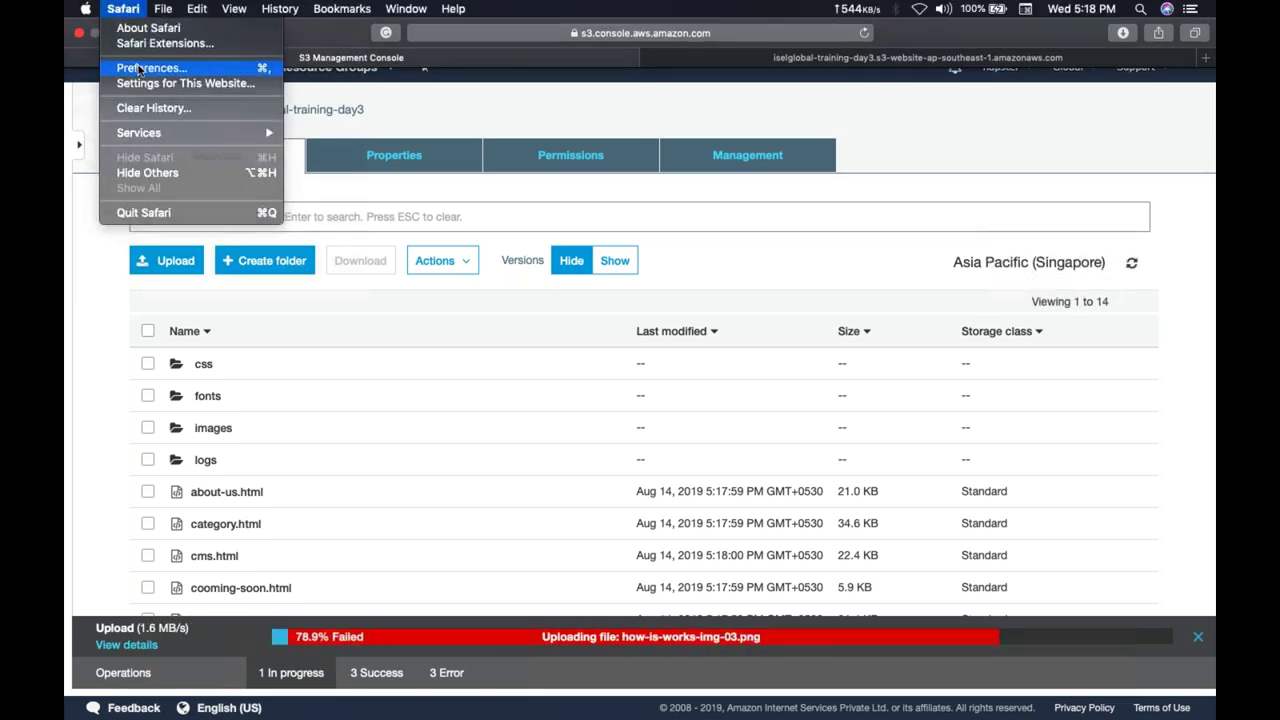
{"action": "left_click", "coordinate": [142, 64]}
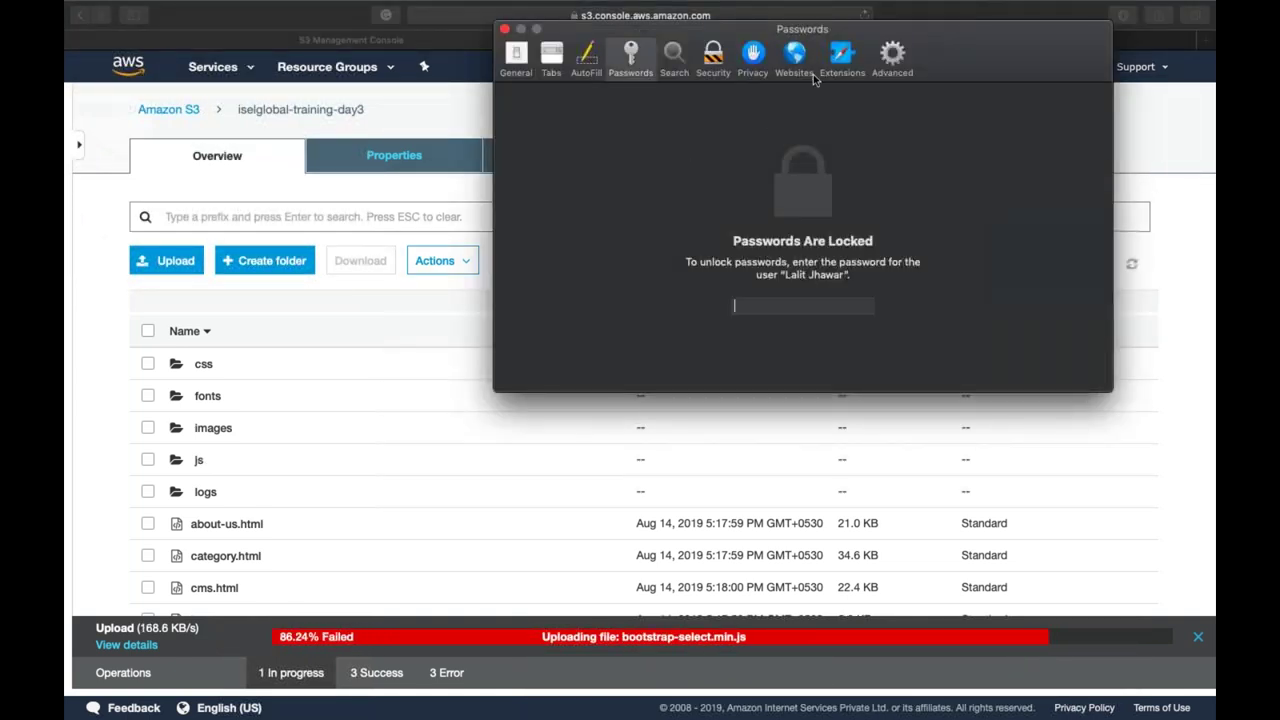
{"action": "left_click", "coordinate": [840, 67]}
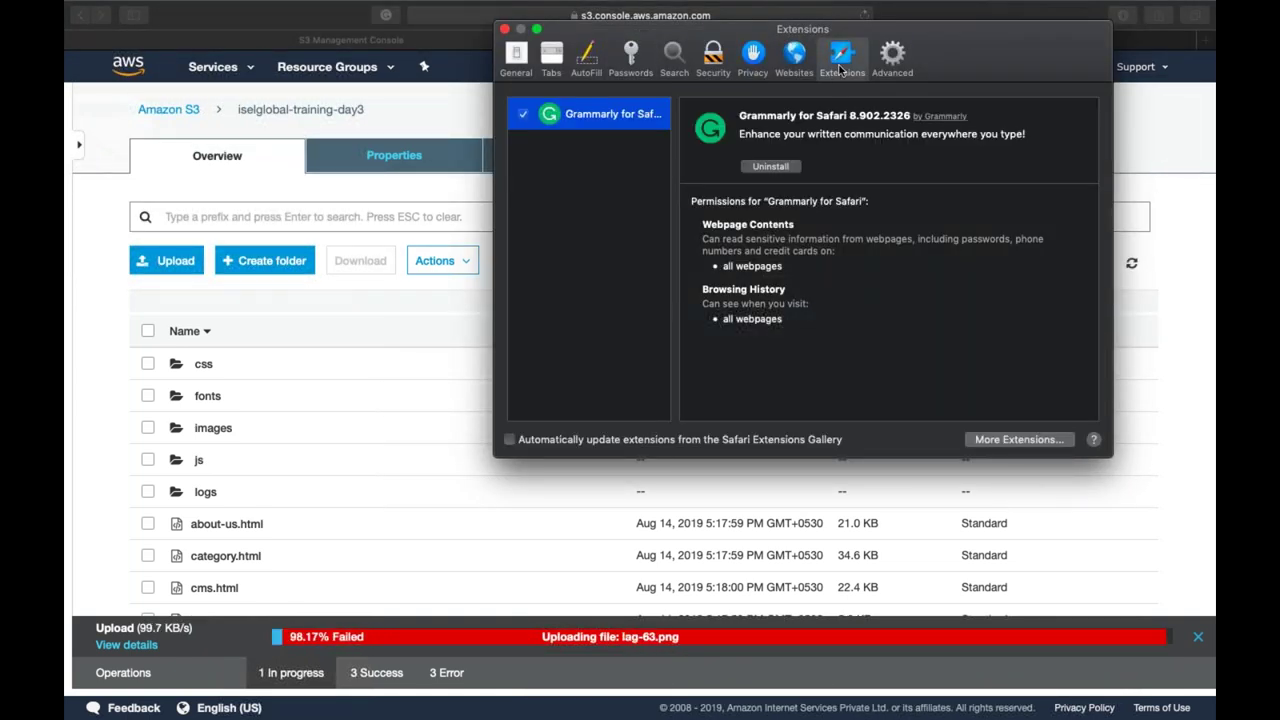
{"action": "key", "text": "super+w"}
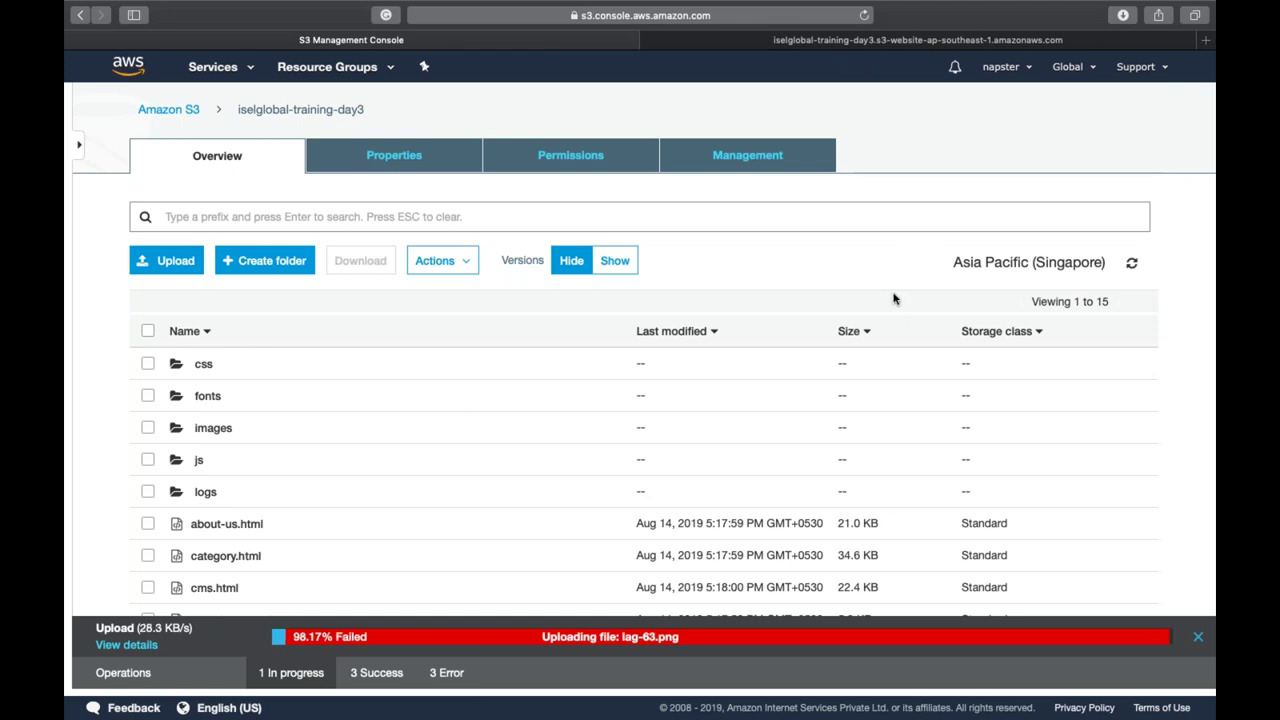
Look through the uploaded template files and folders in the bucket's overview and refresh the object list
{"action": "scroll", "coordinate": [792, 493], "scroll_direction": "down", "scroll_amount": 5}
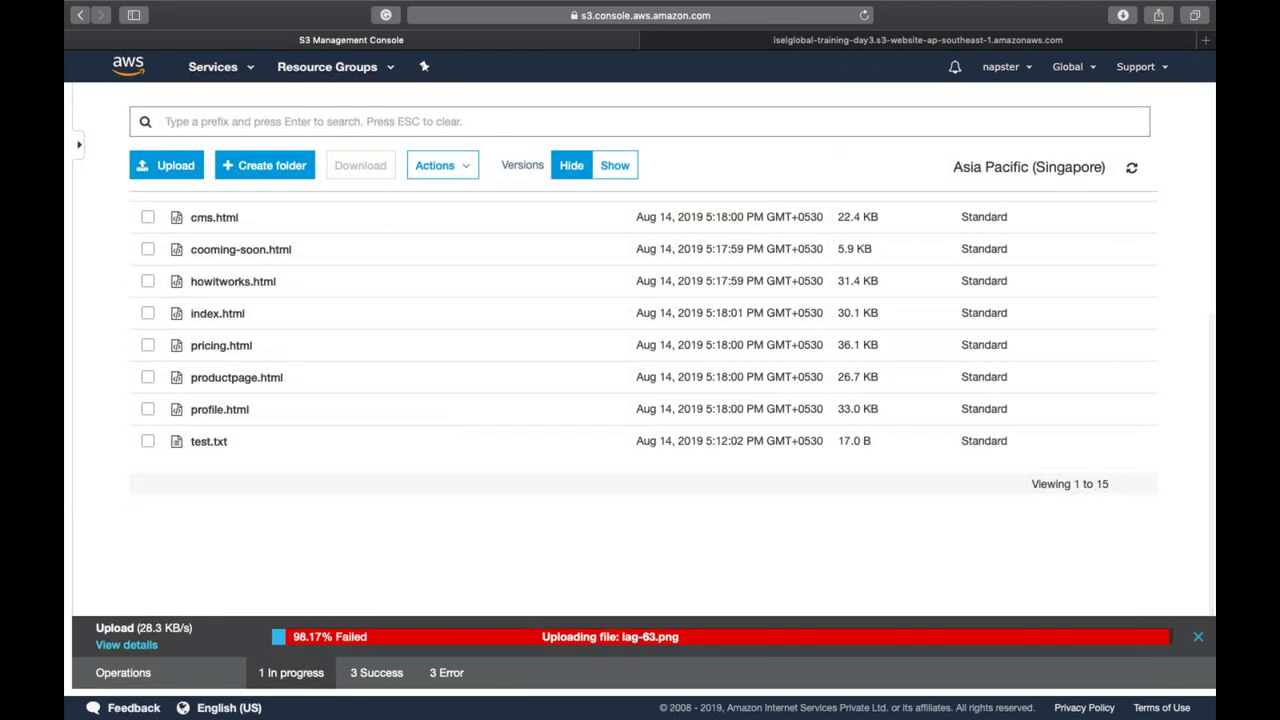
{"action": "scroll", "coordinate": [792, 493], "scroll_direction": "up", "scroll_amount": 5}
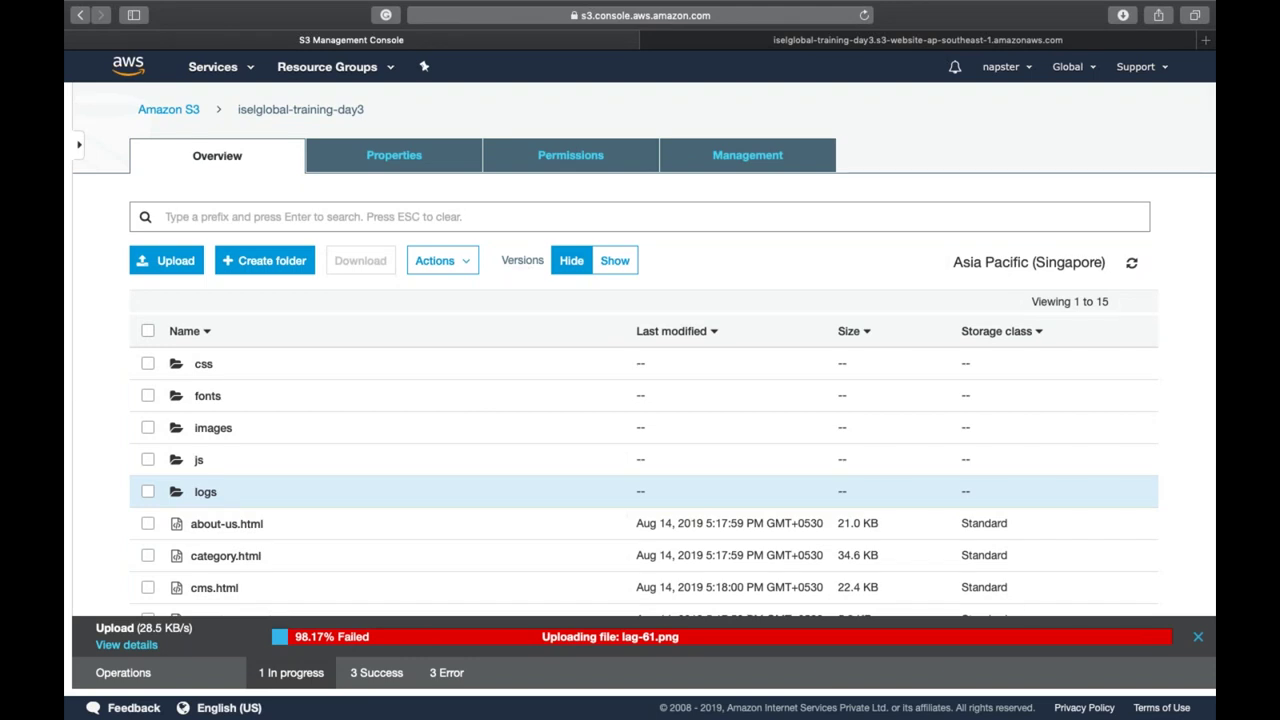
{"action": "scroll", "coordinate": [792, 493], "scroll_direction": "down", "scroll_amount": 4}
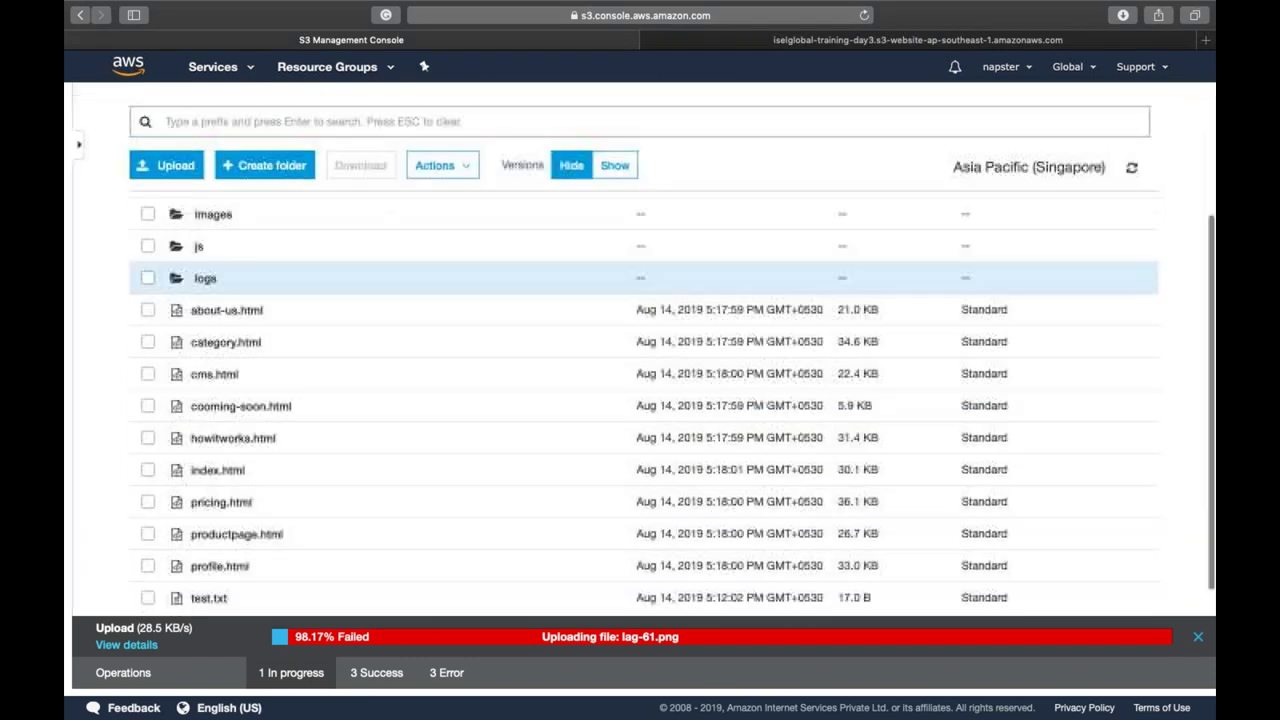
{"action": "scroll", "coordinate": [640, 400], "scroll_direction": "up", "scroll_amount": 5}
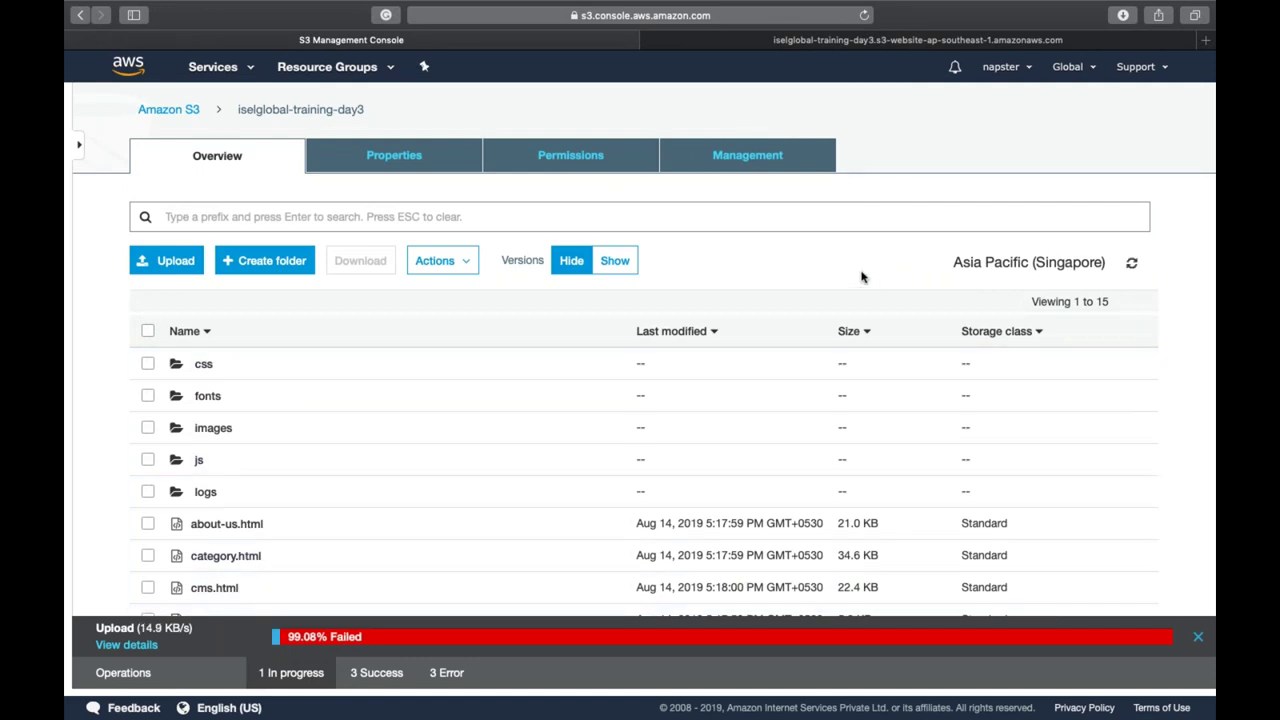
{"action": "left_click", "coordinate": [1131, 263]}
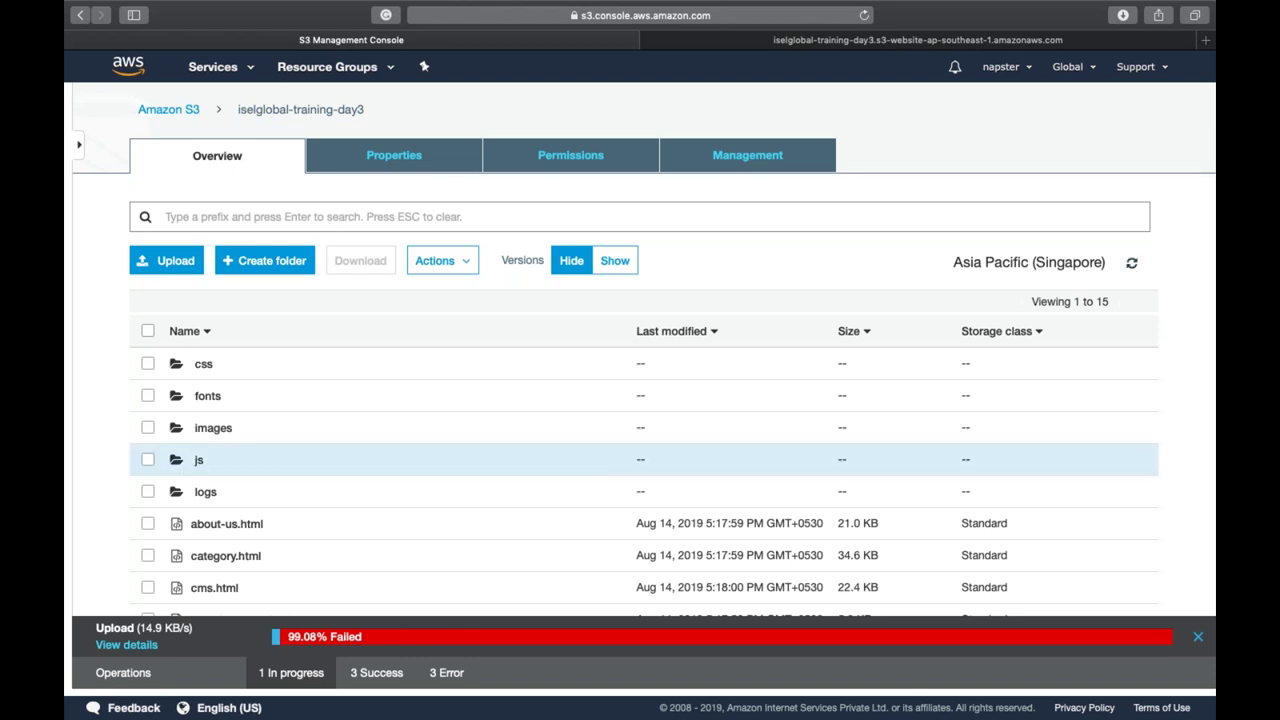
Reload the bucket's website endpoint page and look through the hosted Chamb template site
{"action": "left_click", "coordinate": [948, 40]}
{"action": "left_click", "coordinate": [864, 15]}
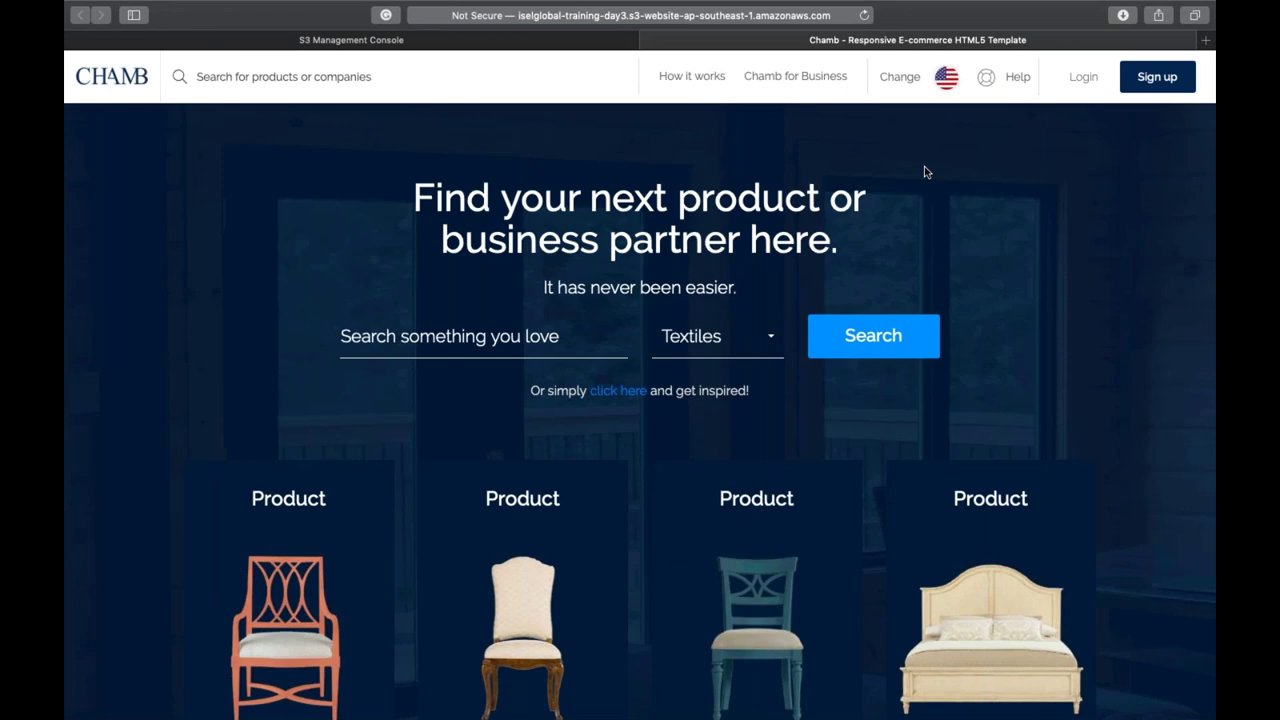
{"action": "scroll", "coordinate": [924, 170], "scroll_direction": "down", "scroll_amount": 10}
{"action": "scroll", "coordinate": [924, 172], "scroll_direction": "down", "scroll_amount": 8}
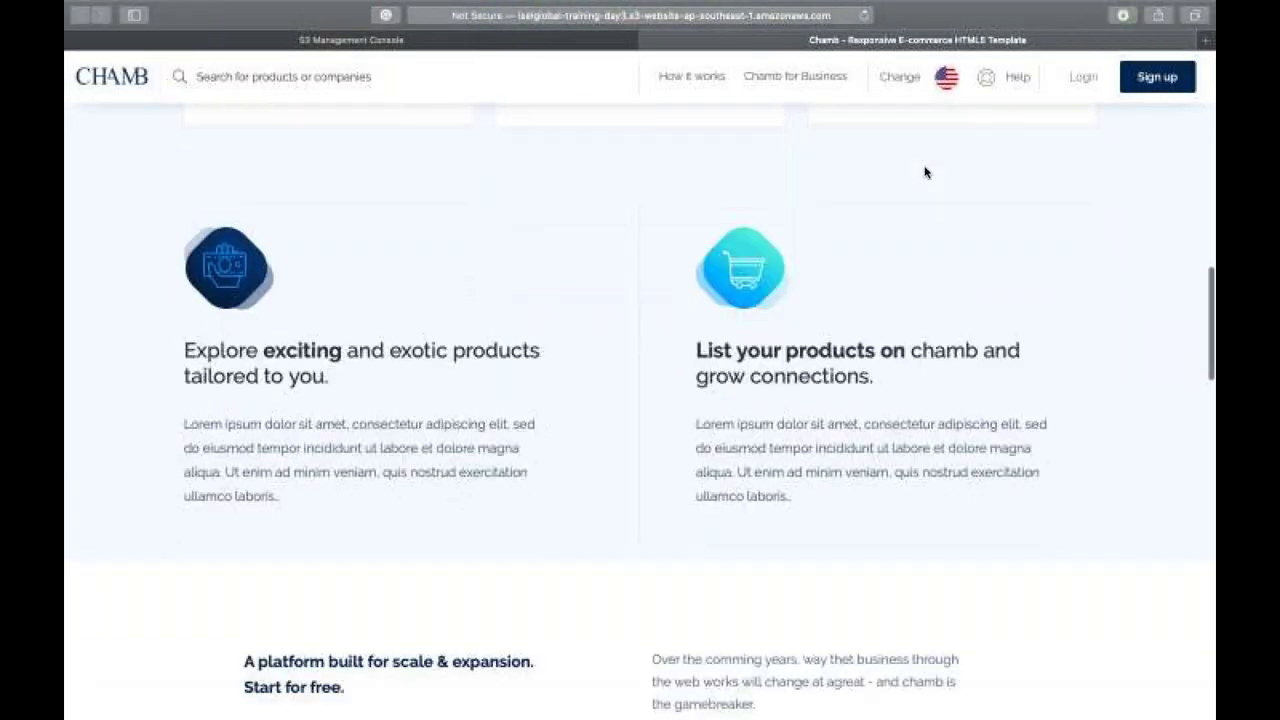
{"action": "scroll", "coordinate": [924, 172], "scroll_direction": "down", "scroll_amount": 5}
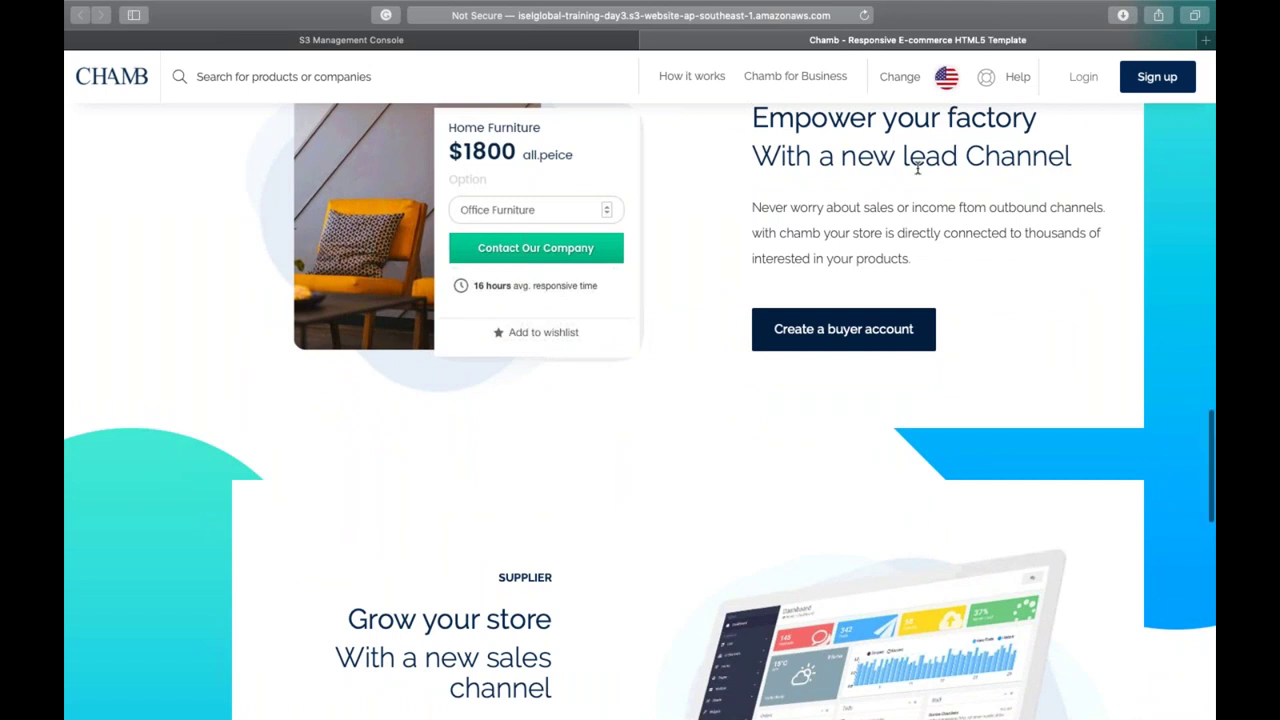
{"action": "scroll", "coordinate": [917, 168], "scroll_direction": "down", "scroll_amount": 5}
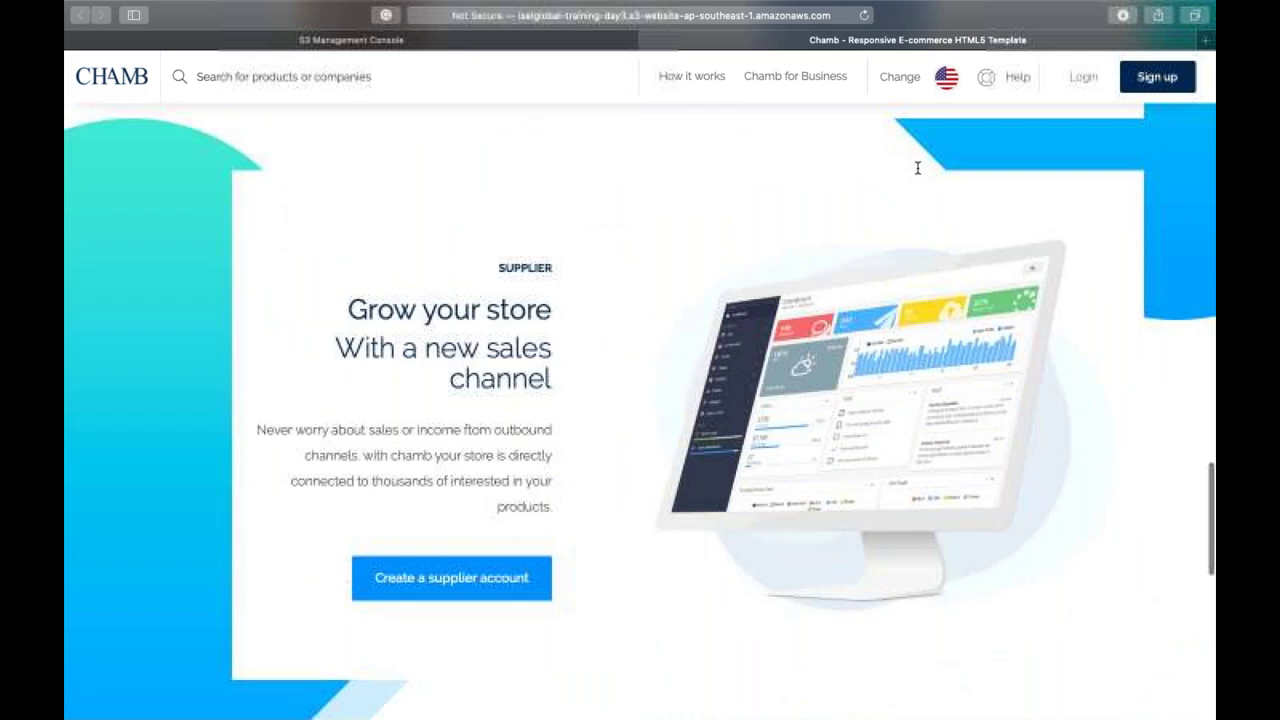
Skim the hosted Chamb page to its end and back to the start, and close its tab
{"action": "key", "text": "End"}
{"action": "key", "text": "Home"}
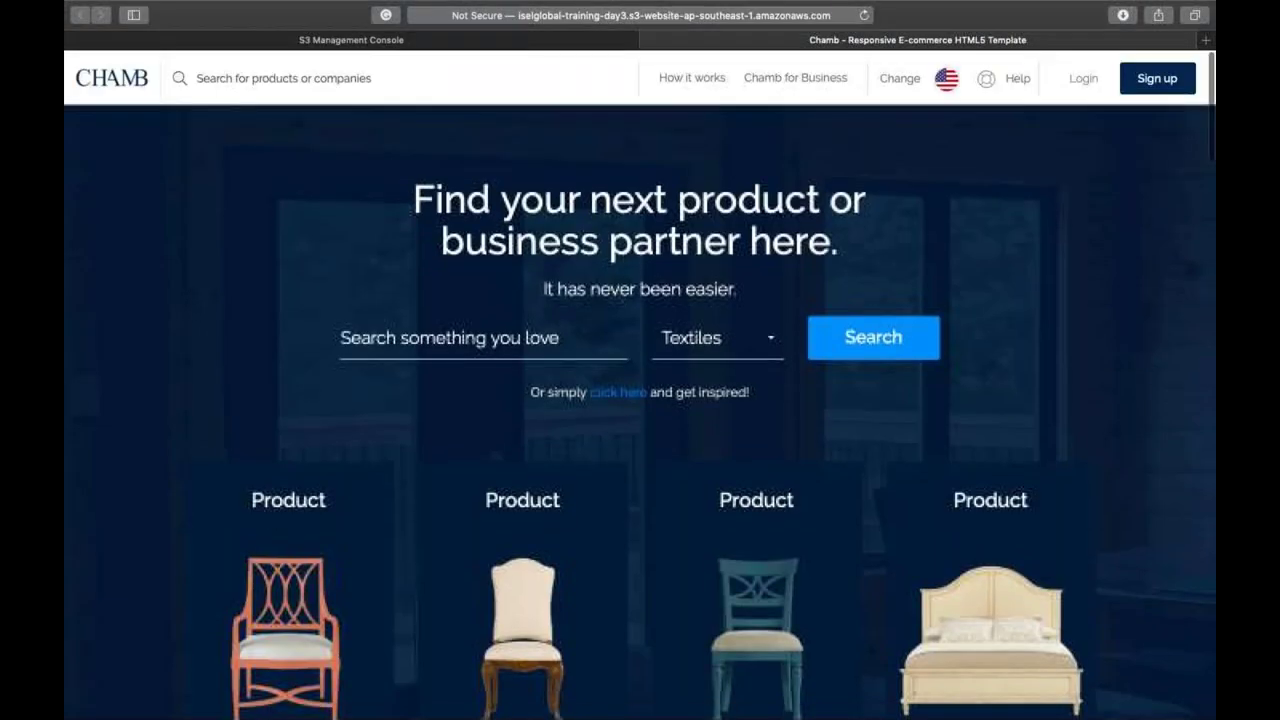
{"action": "key", "text": "super+w"}
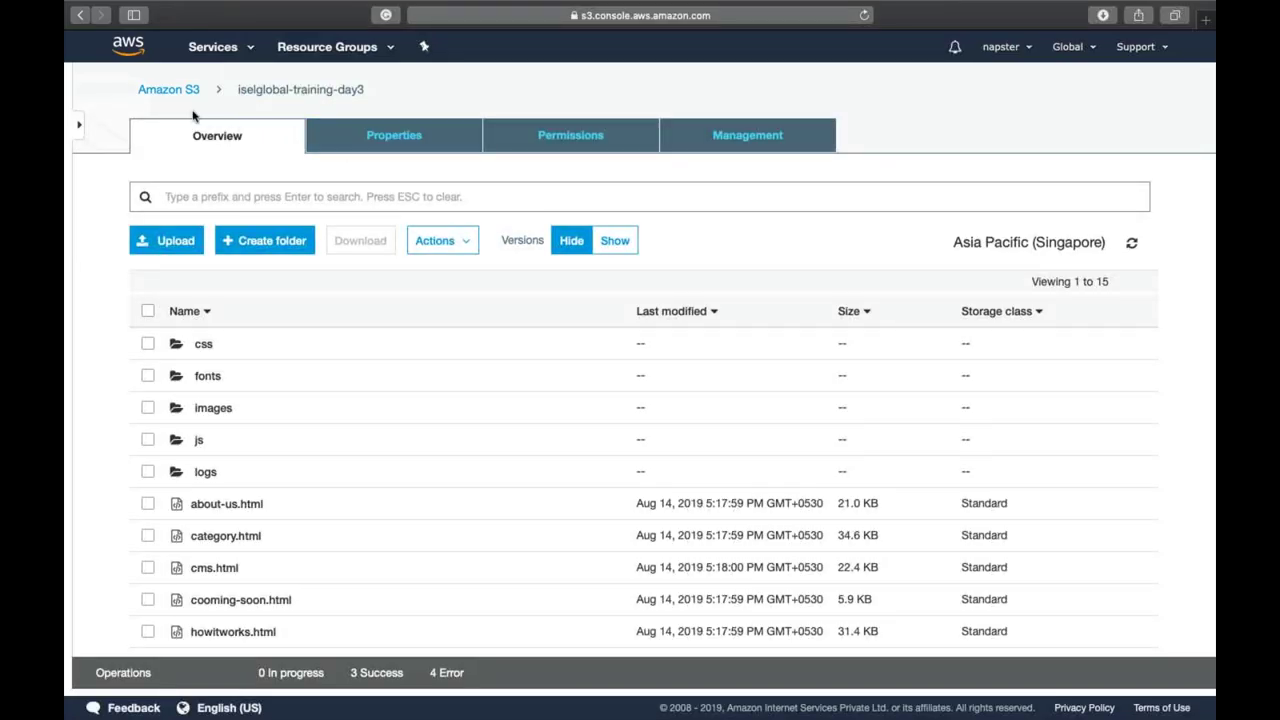
Look over the S3 bucket list and reopen the iselglobal-training-day3 bucket to review its objects
{"action": "left_click", "coordinate": [168, 92]}
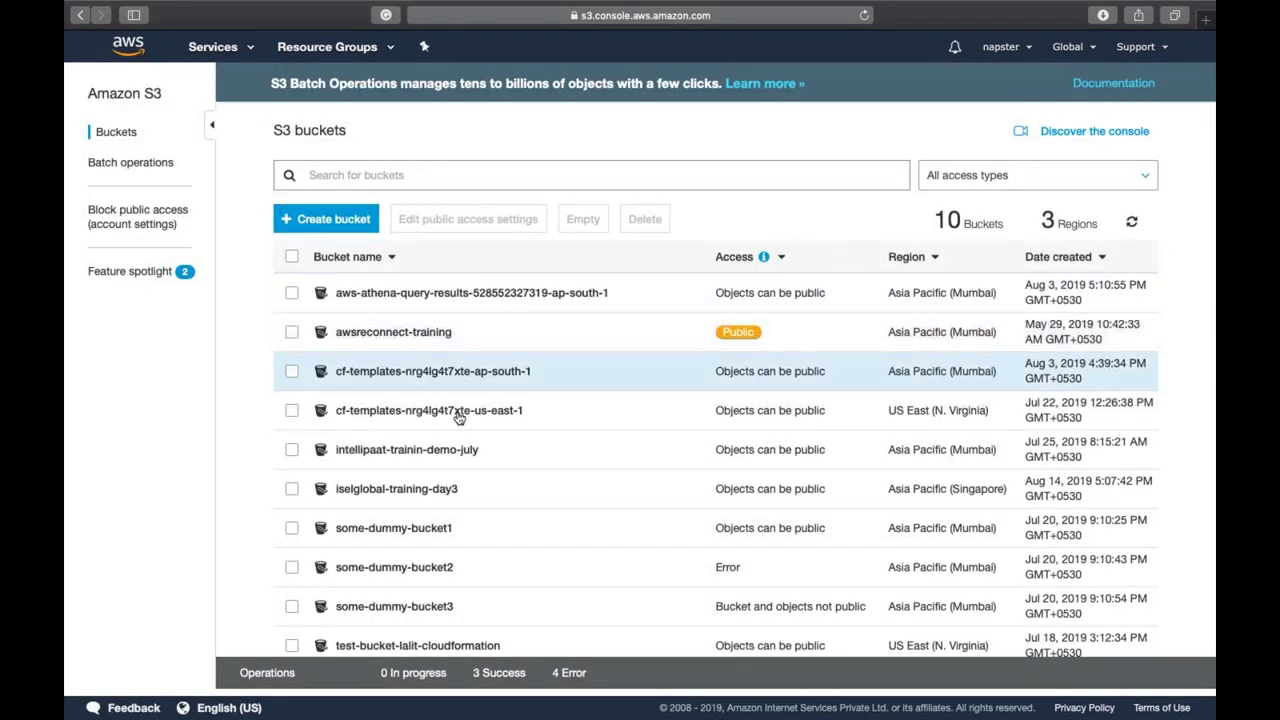
{"action": "scroll", "coordinate": [437, 523], "scroll_direction": "down", "scroll_amount": 1}
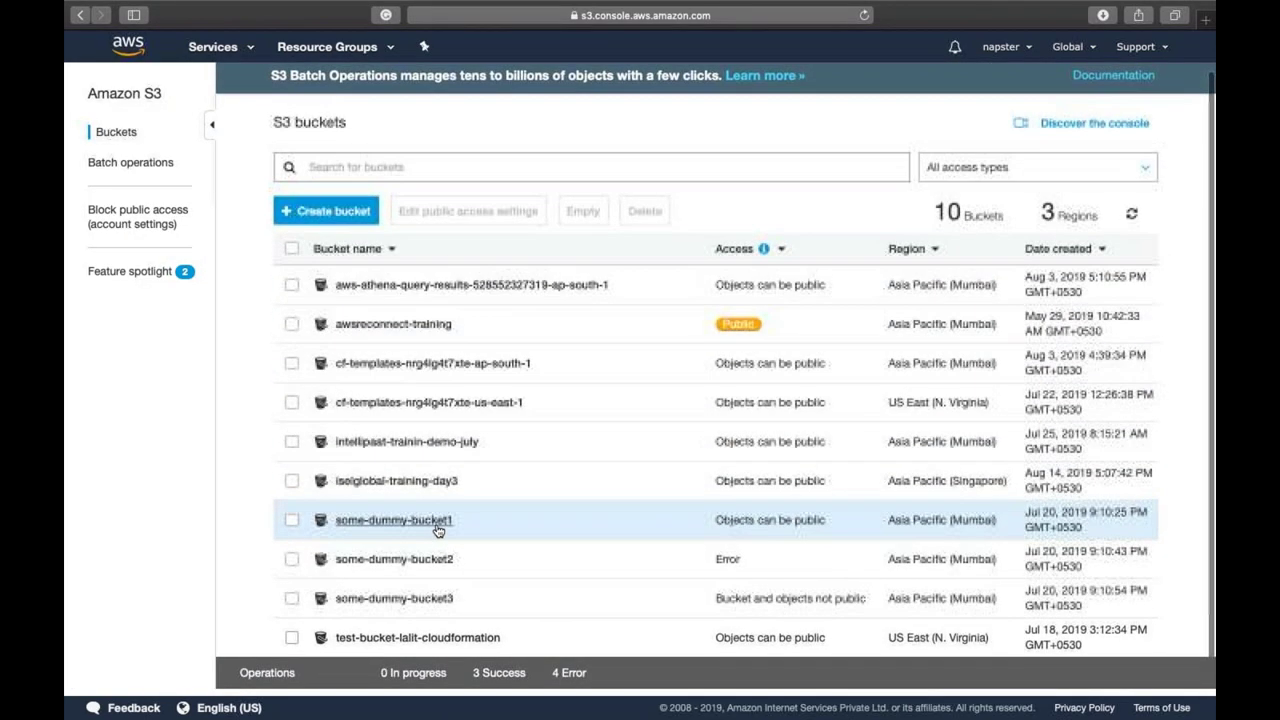
{"action": "left_click", "coordinate": [392, 481]}
{"action": "scroll", "coordinate": [386, 484], "scroll_direction": "down", "scroll_amount": 5}
{"action": "scroll", "coordinate": [386, 484], "scroll_direction": "up", "scroll_amount": 5}
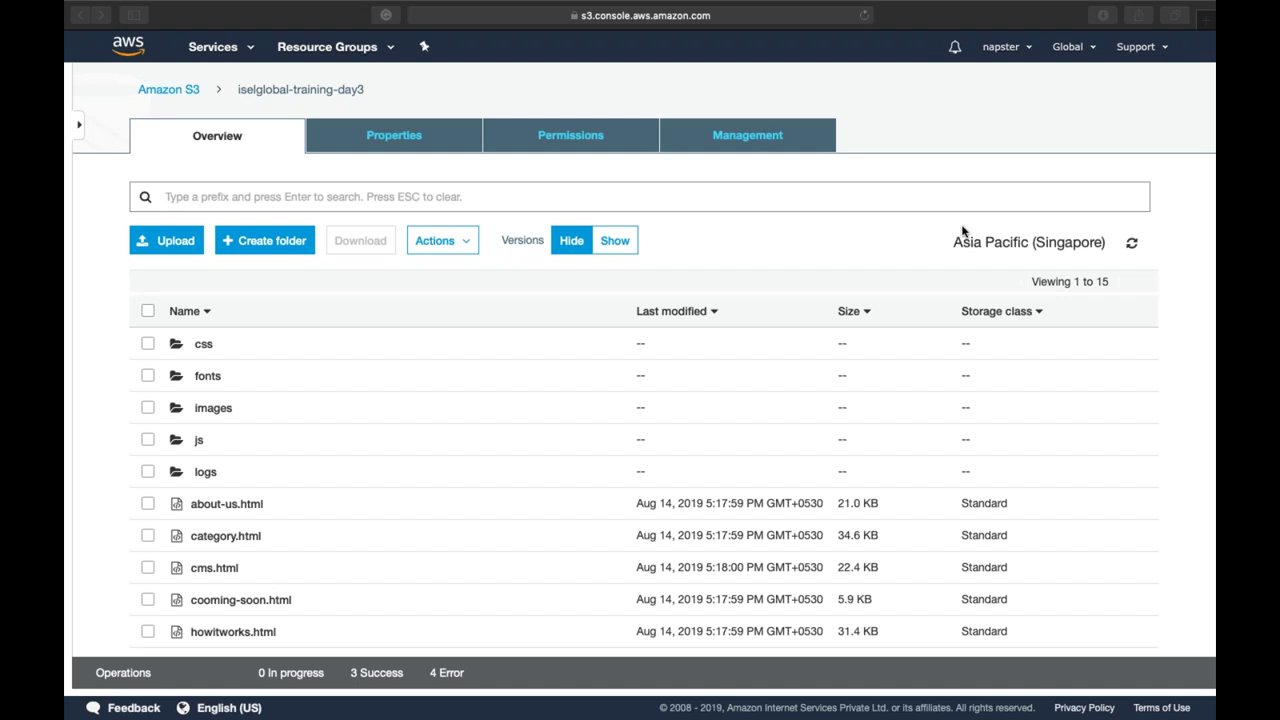
{"action": "left_click", "coordinate": [172, 92]}
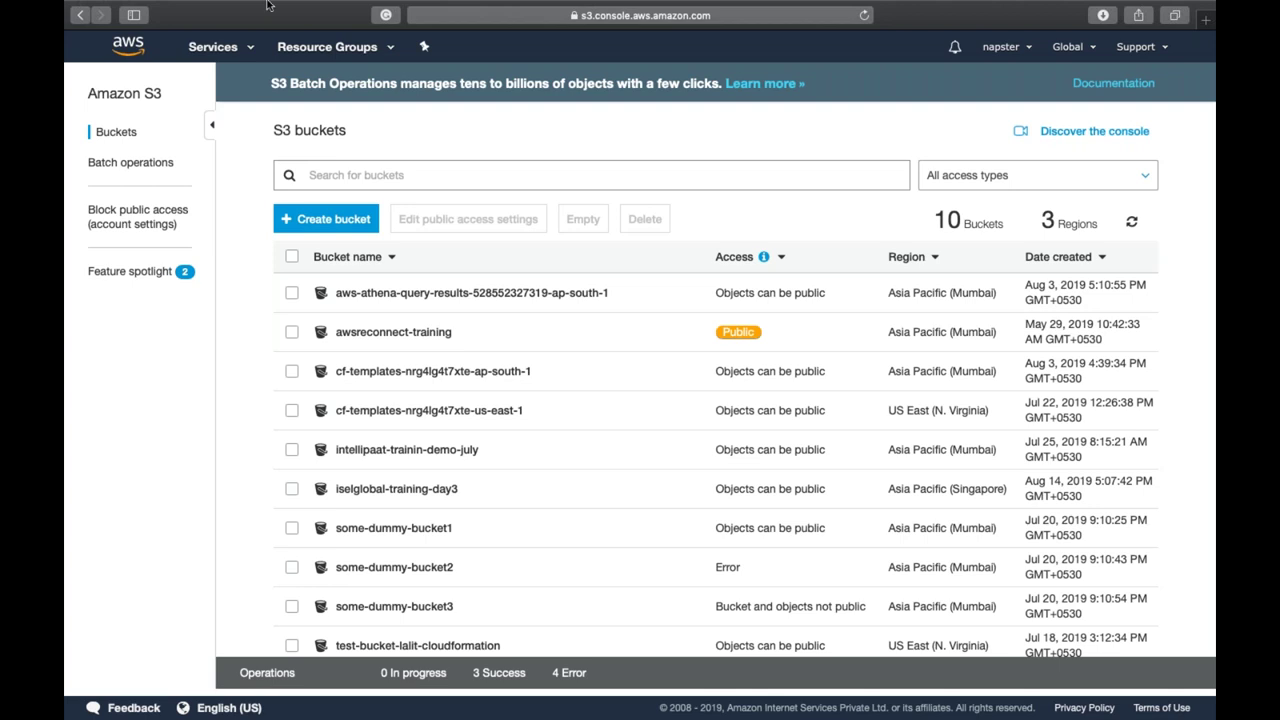
{"action": "left_click", "coordinate": [317, 48]}
{"action": "left_click", "coordinate": [317, 48]}
{"action": "left_click", "coordinate": [449, 488]}
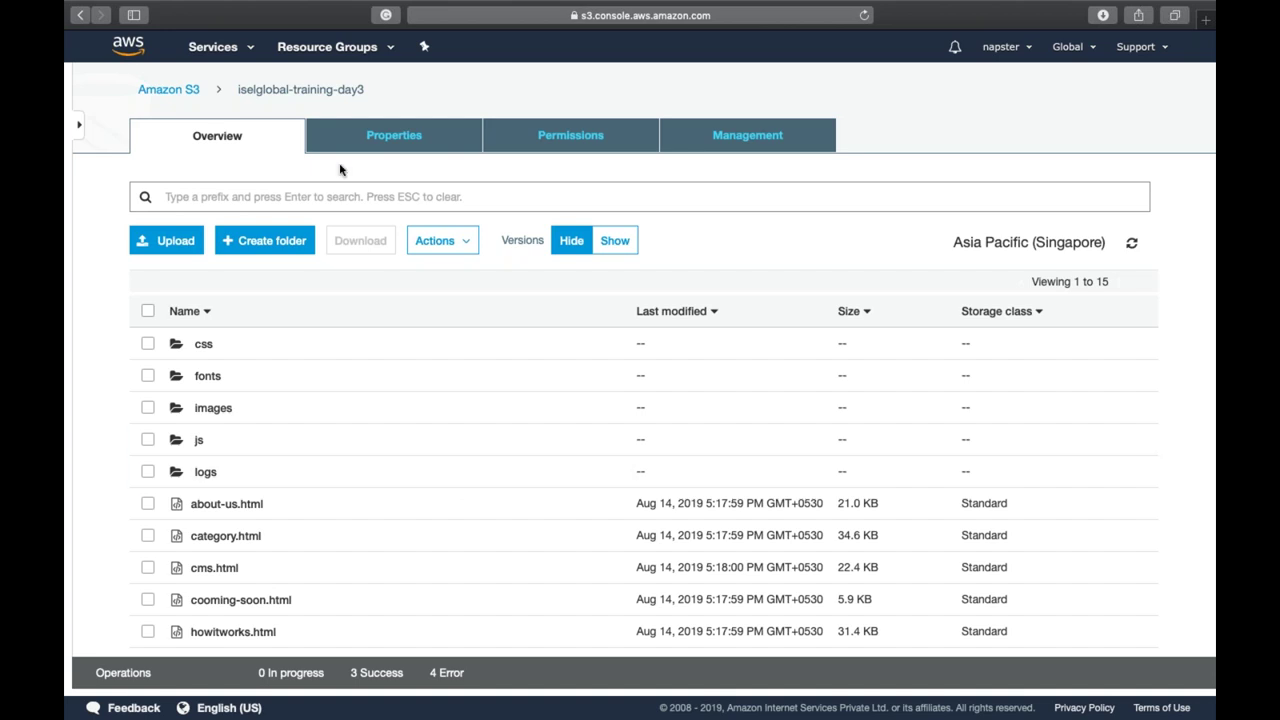
{"action": "left_click", "coordinate": [251, 56]}
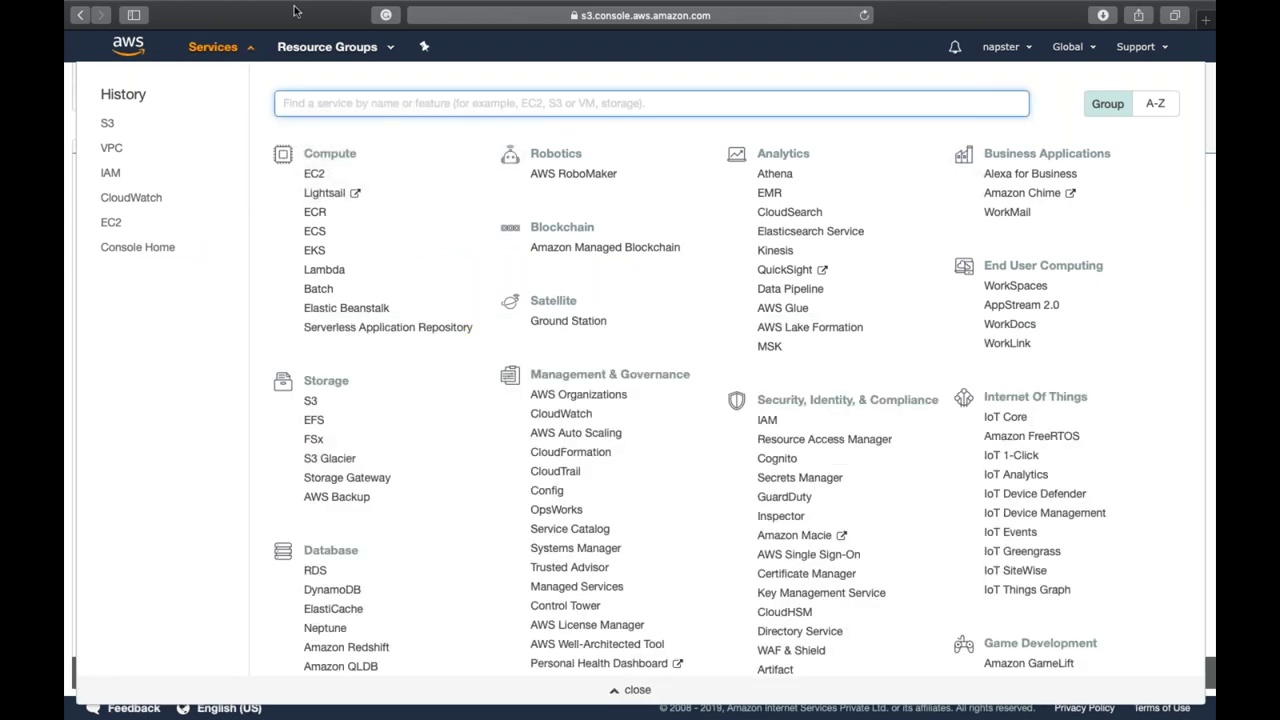
{"action": "left_click", "coordinate": [230, 48]}
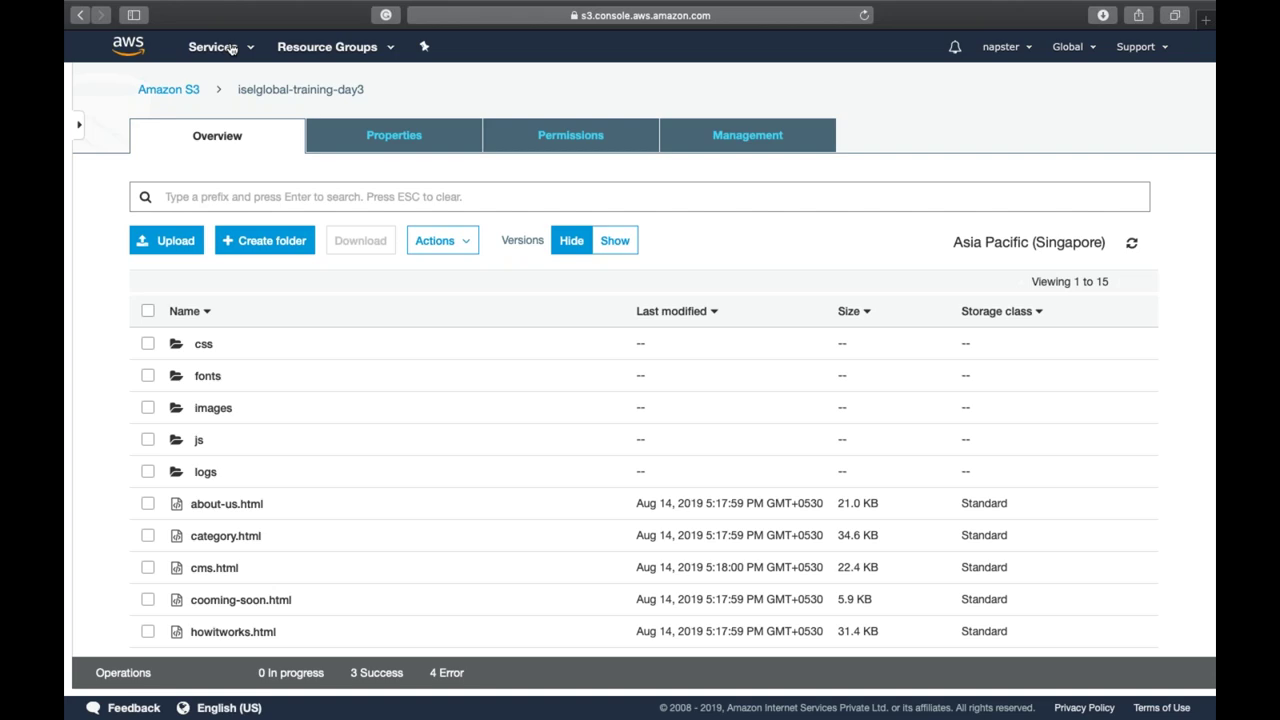
Switch to Calendar and check the ISELGlobal event on 21 August 2019
{"action": "key", "text": "F4"}
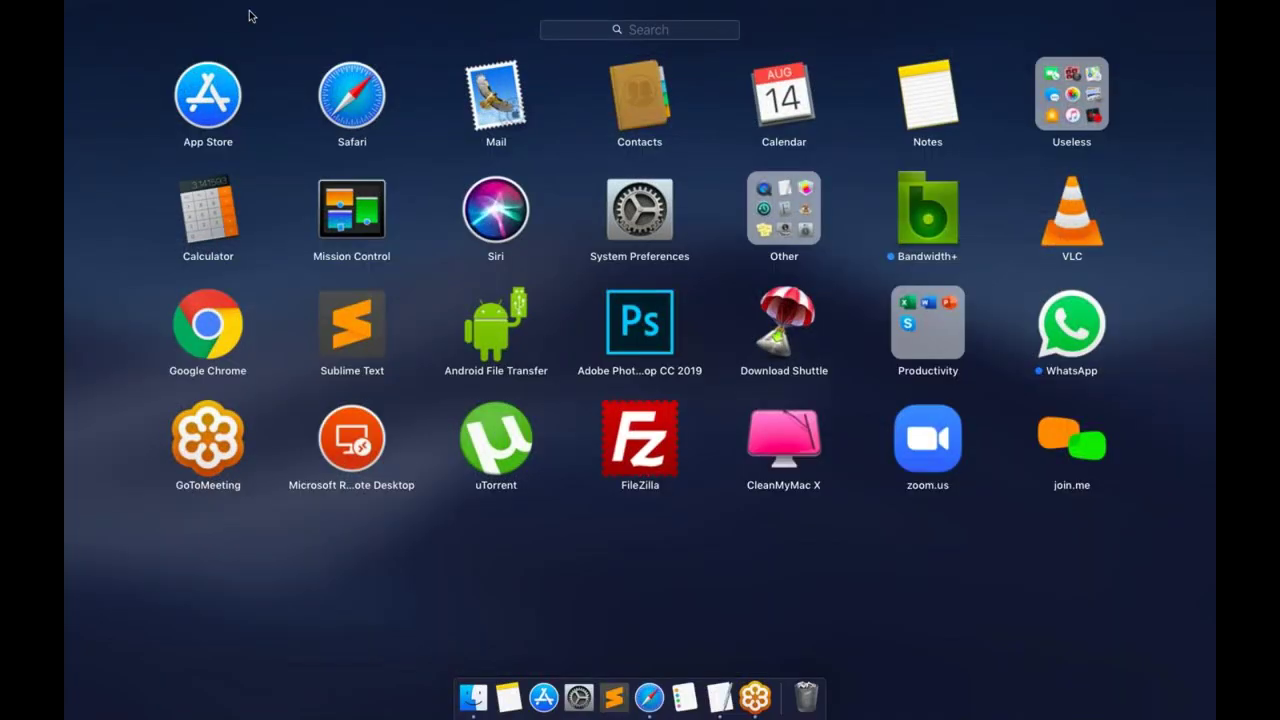
{"action": "left_click", "coordinate": [762, 82]}
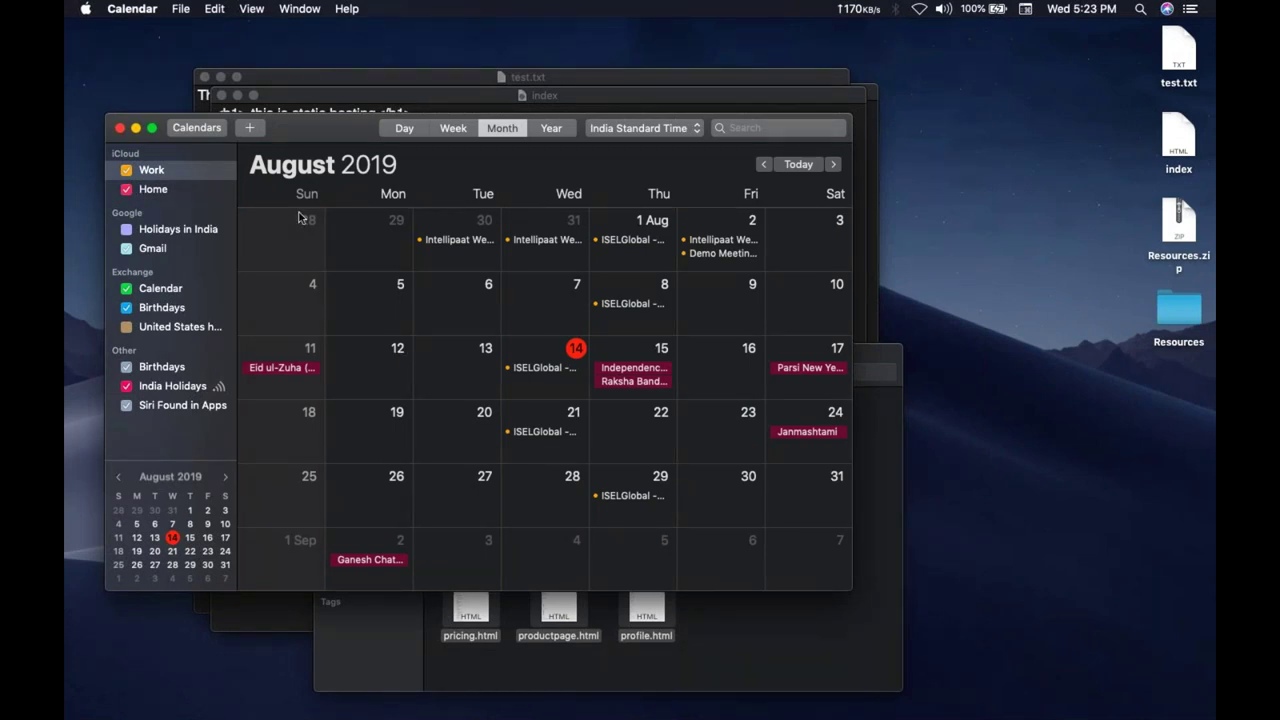
{"action": "left_click", "coordinate": [572, 436]}
{"action": "double_click", "coordinate": [572, 437]}
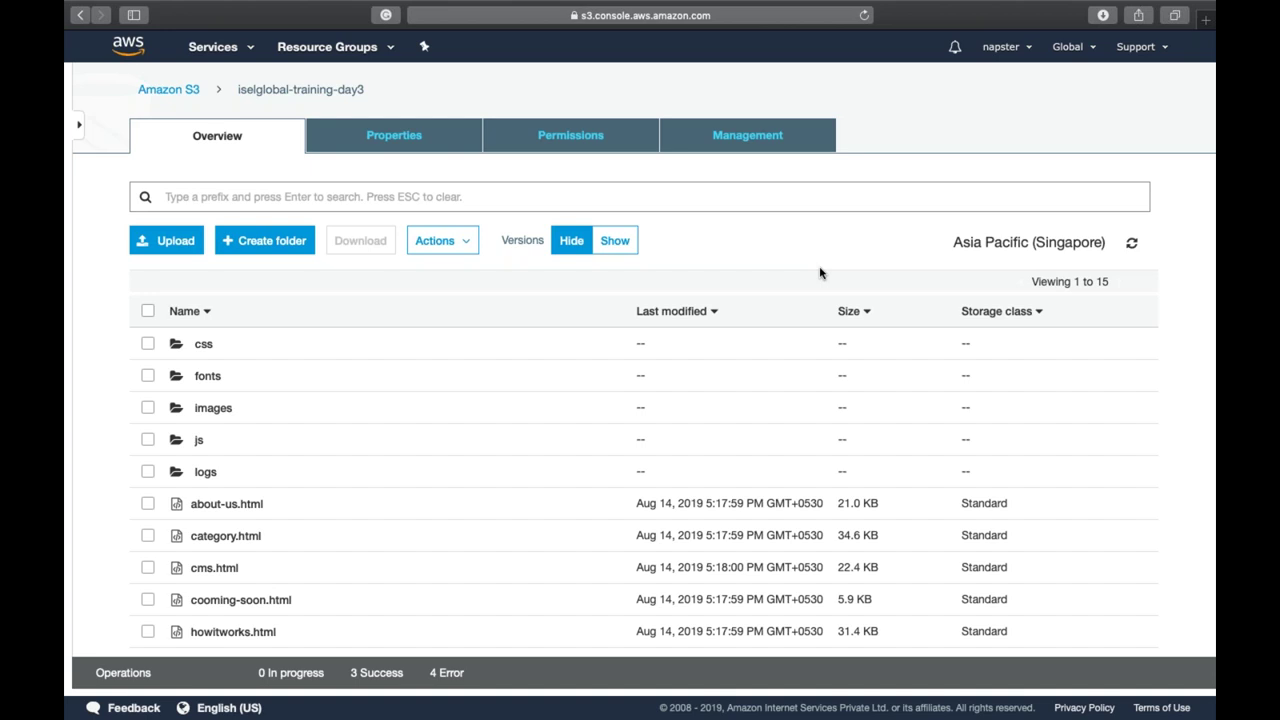
Bring up the untitled VPC and subnet notes in TextEdit and quit TextEdit, deleting the unsaved document
{"action": "key", "text": "ctrl+Left"}
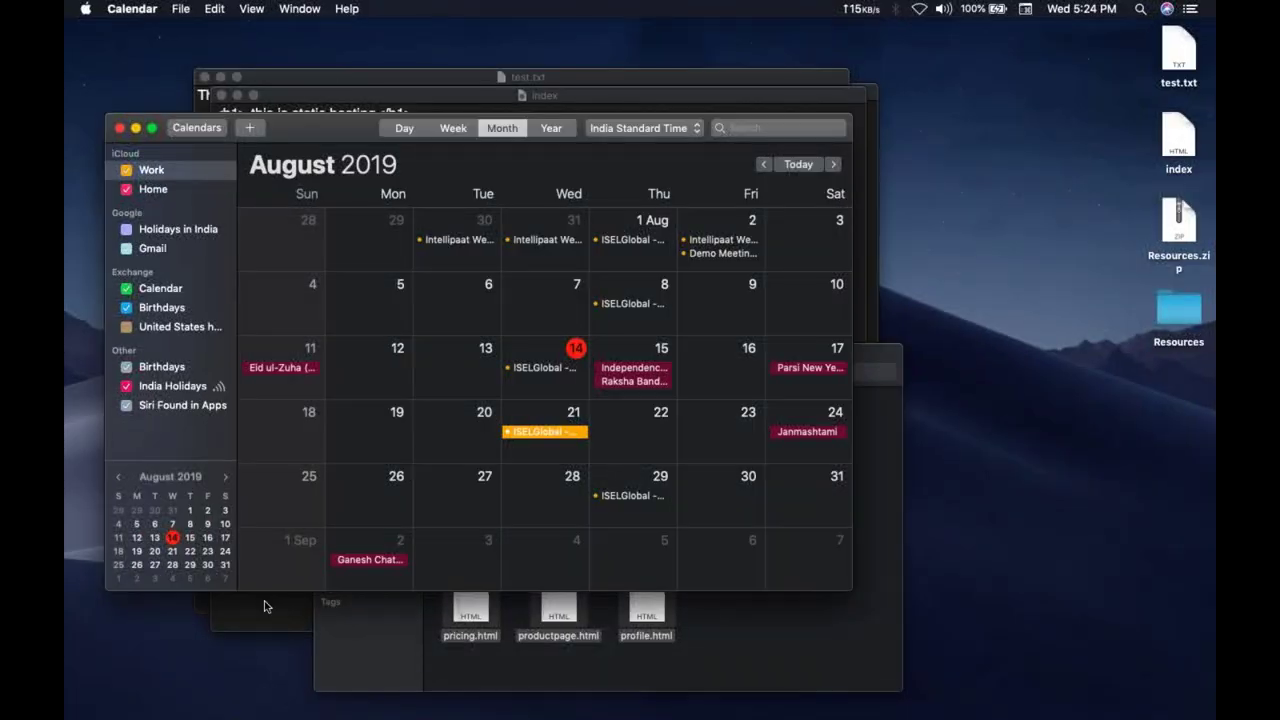
{"action": "key", "text": "super+Tab"}
{"action": "key", "text": "ctrl+Up"}
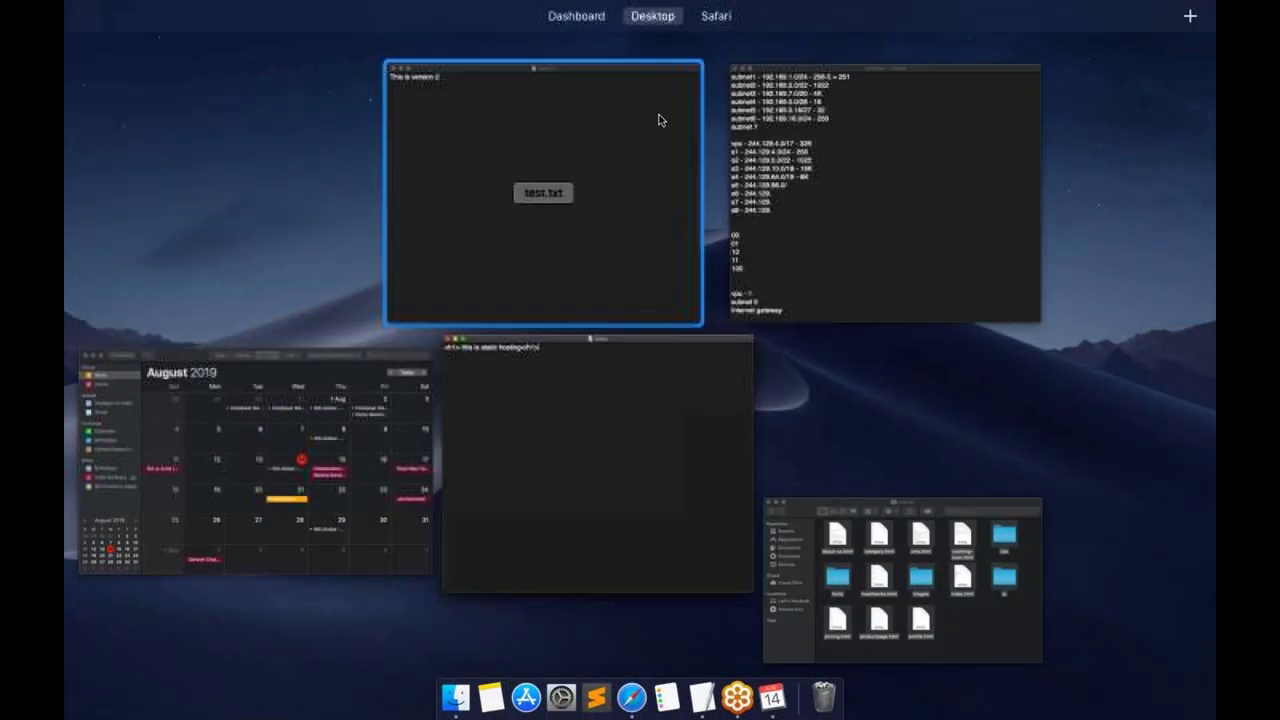
{"action": "left_click", "coordinate": [792, 152]}
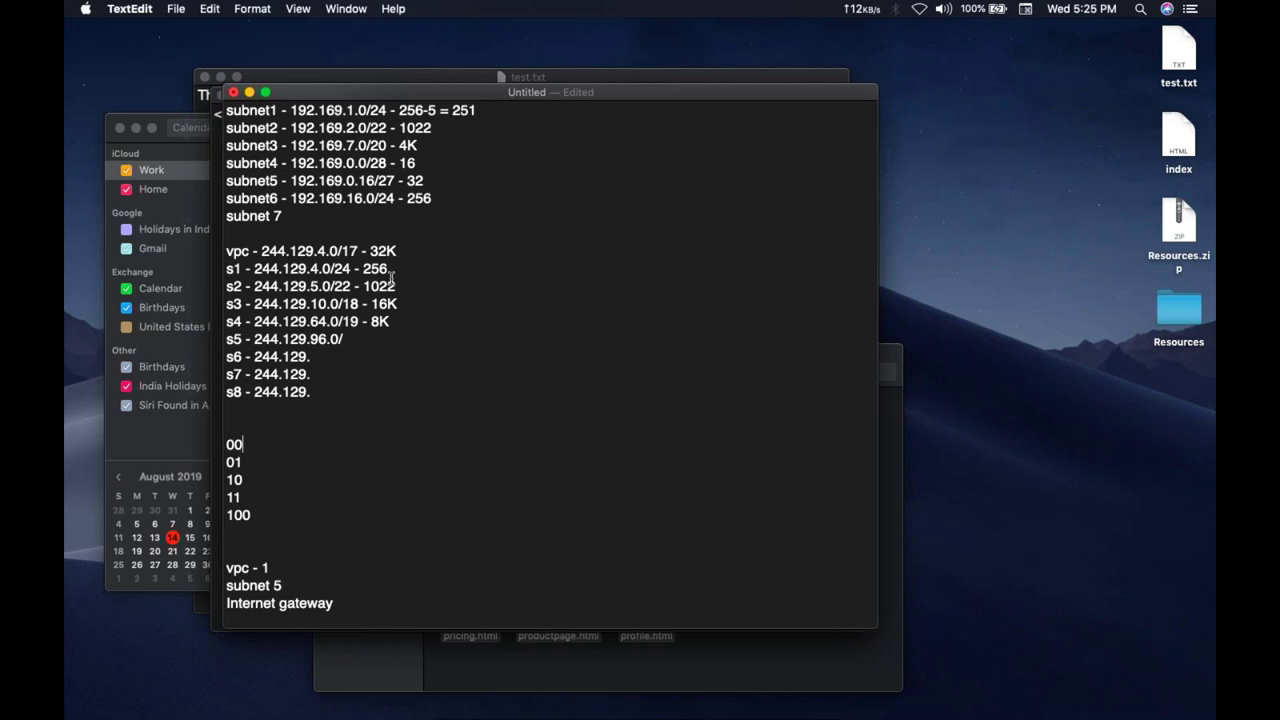
{"action": "key", "text": "super+s"}
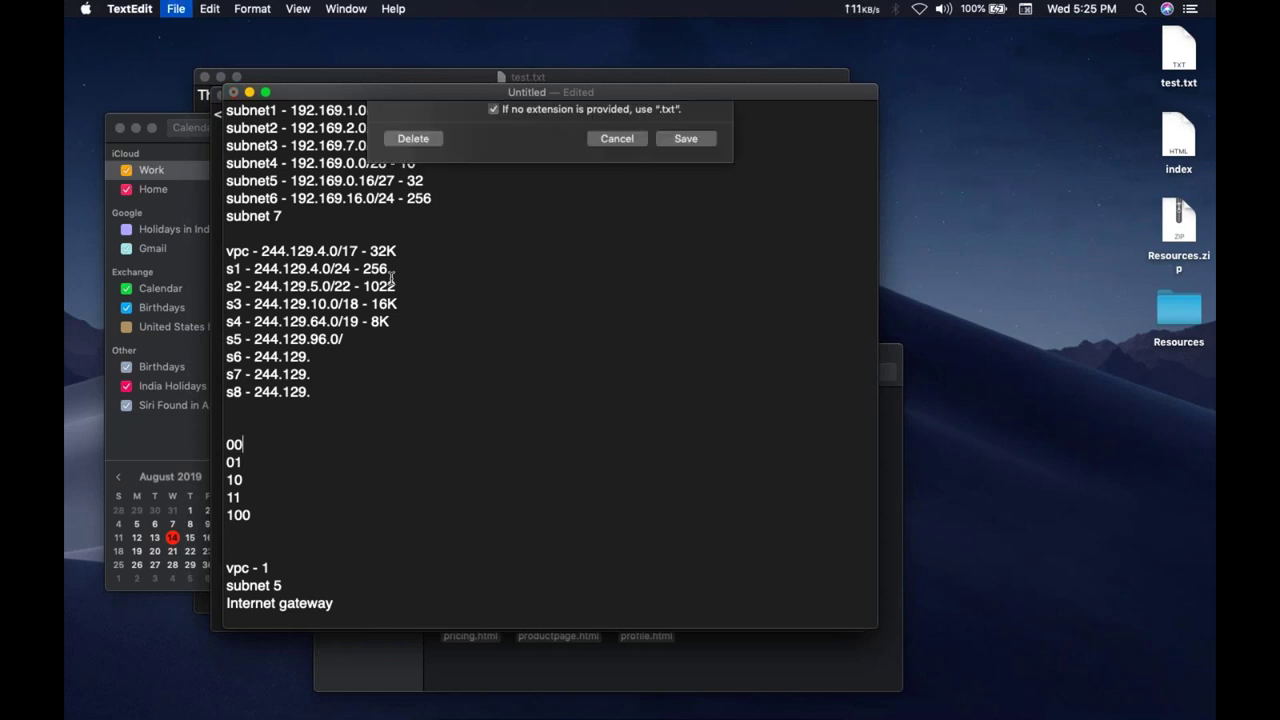
{"action": "key", "text": "Escape"}
{"action": "key", "text": "super+q"}
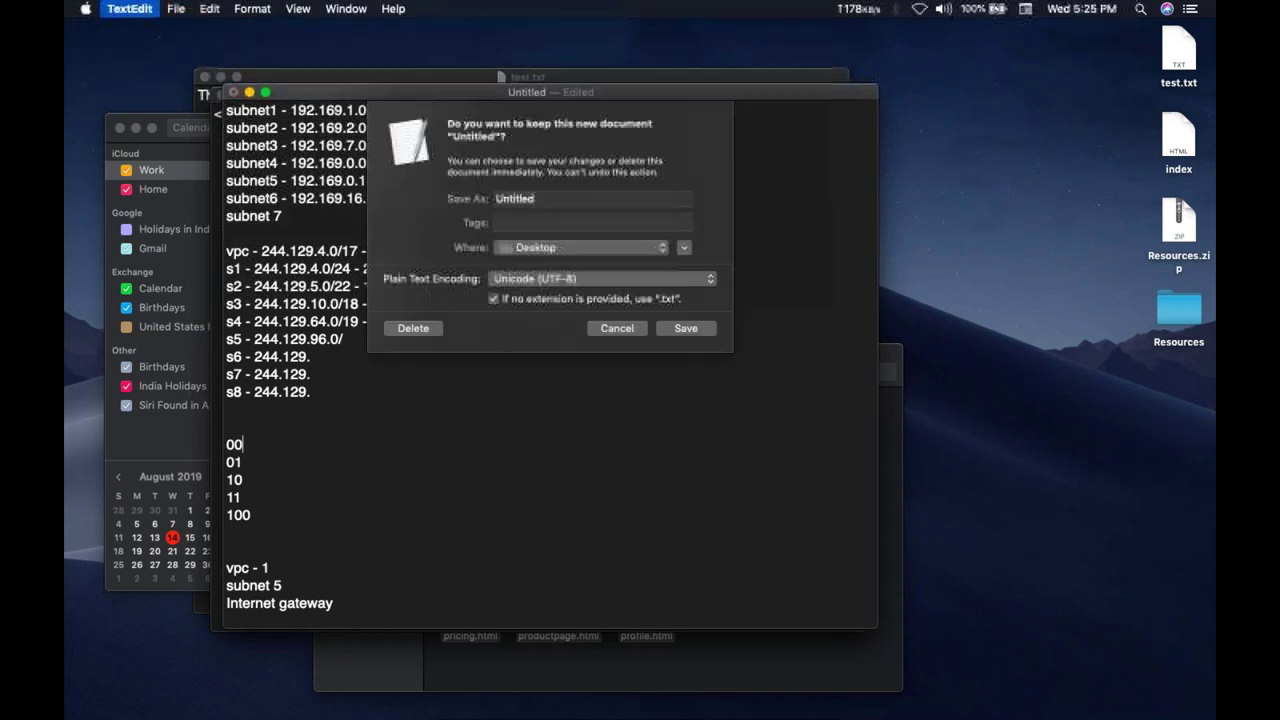
{"action": "left_click", "coordinate": [436, 328]}
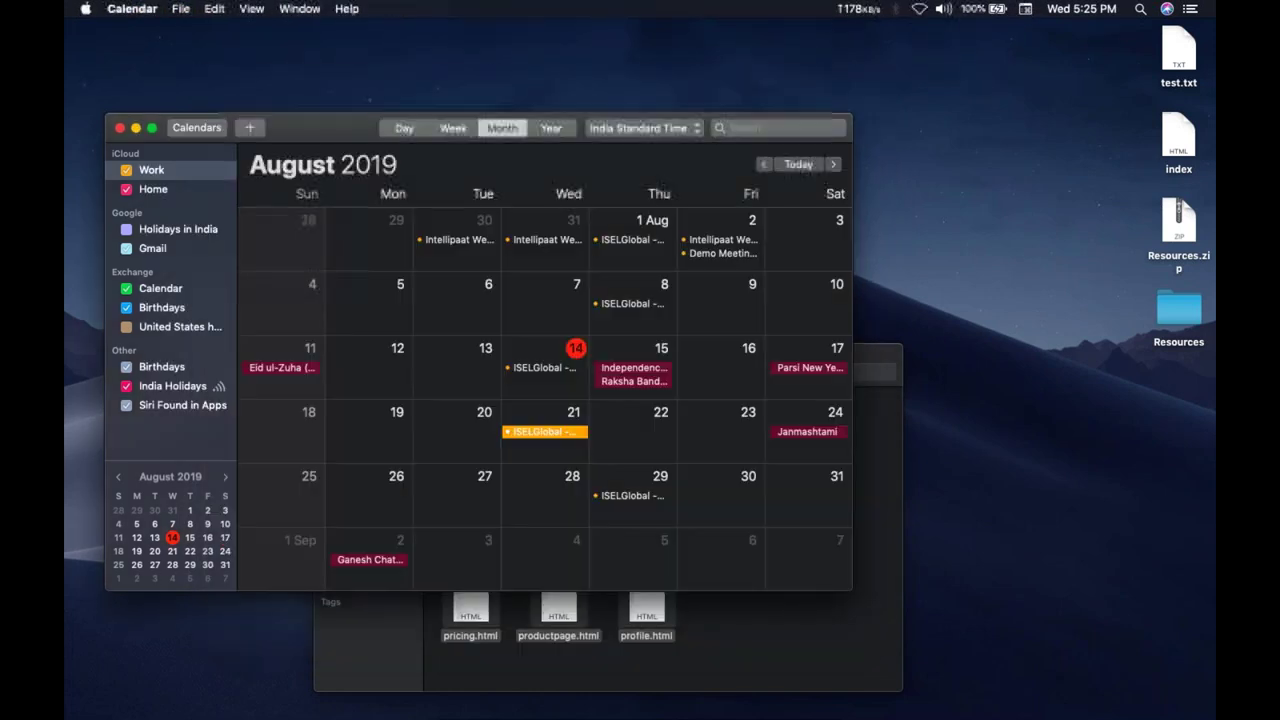
Quit Calendar and close the Finder window of the chamb folder, leaving the desktop clear
{"action": "key", "text": "super+q"}
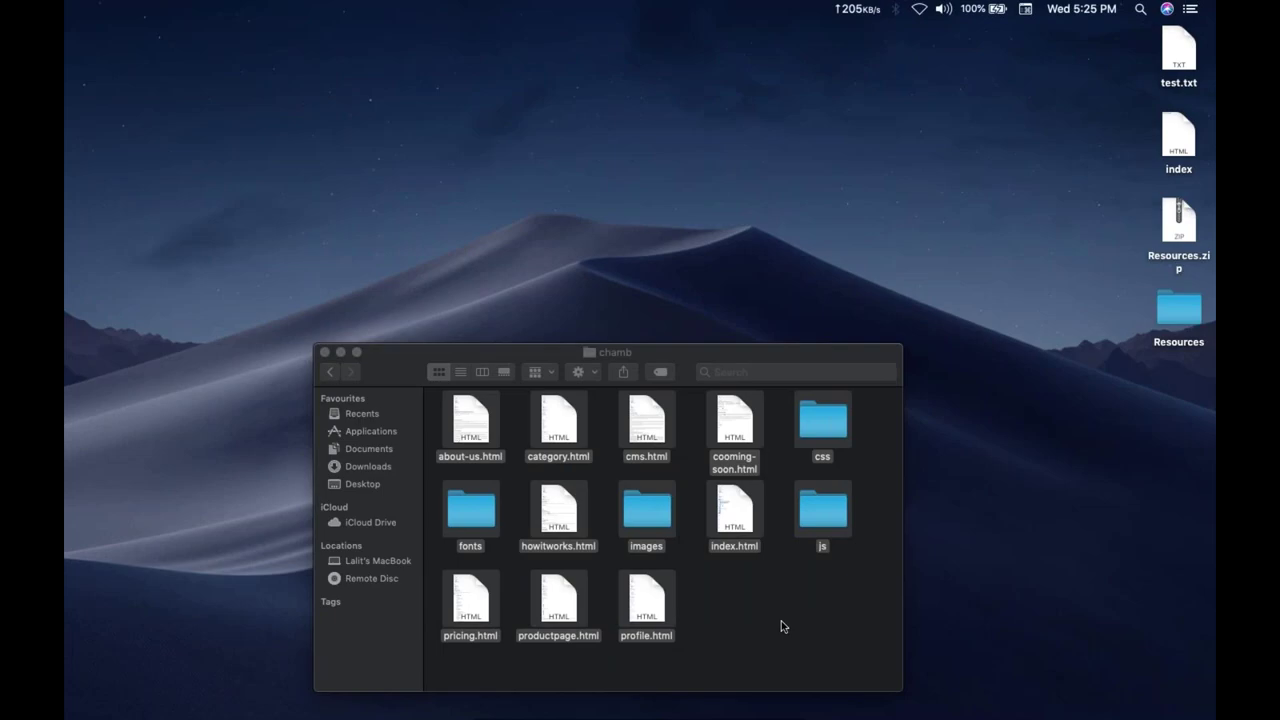
{"action": "key", "text": "super+w"}
{"action": "key", "text": "ctrl+Right"}
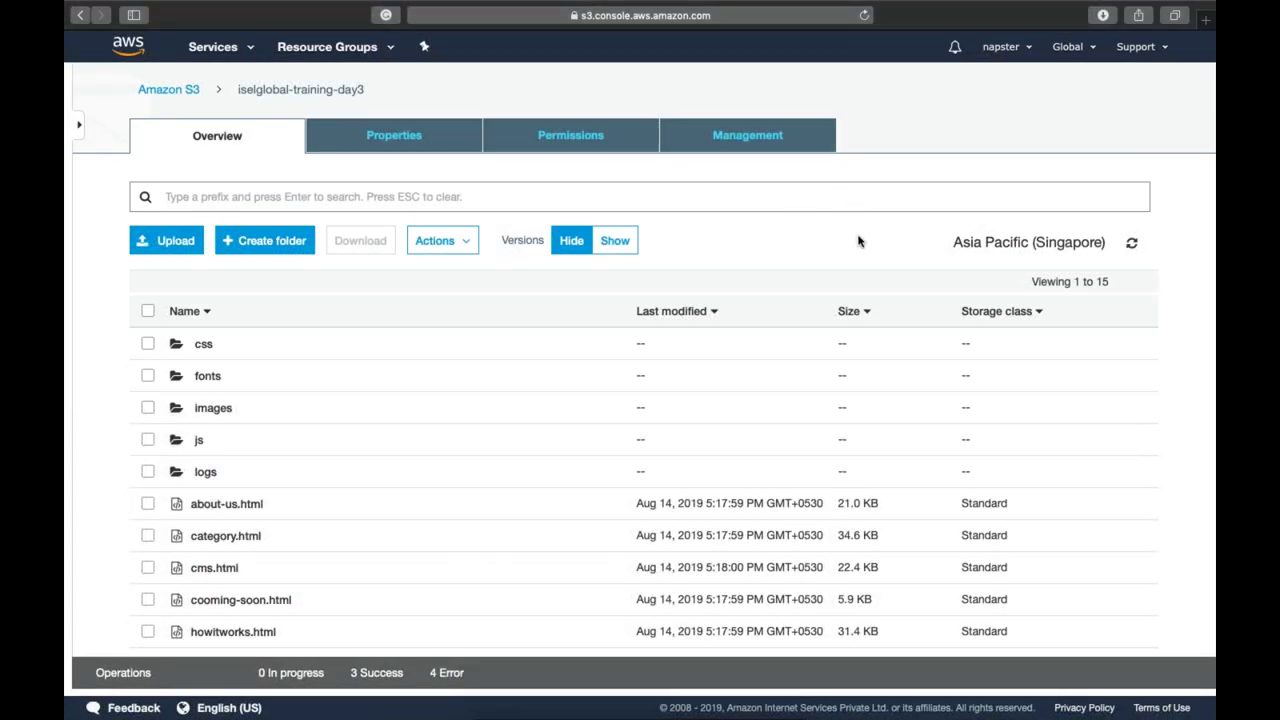
{"action": "key", "text": "ctrl+Left"}
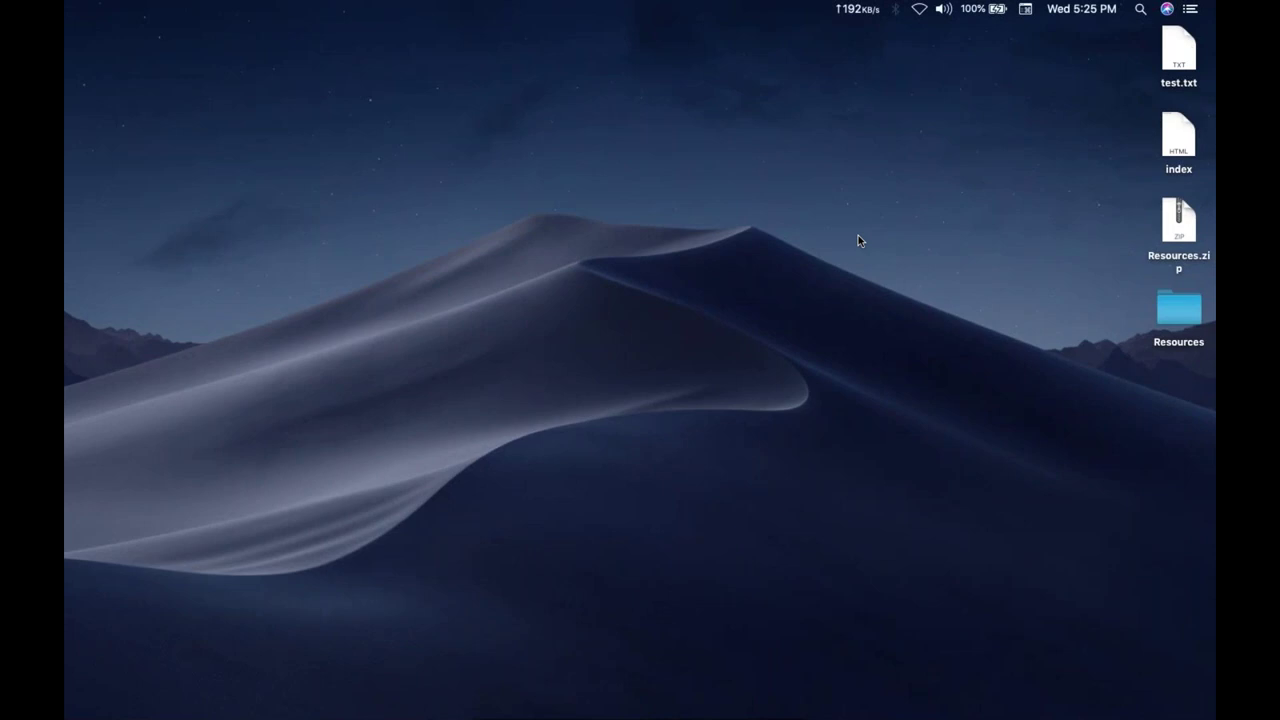